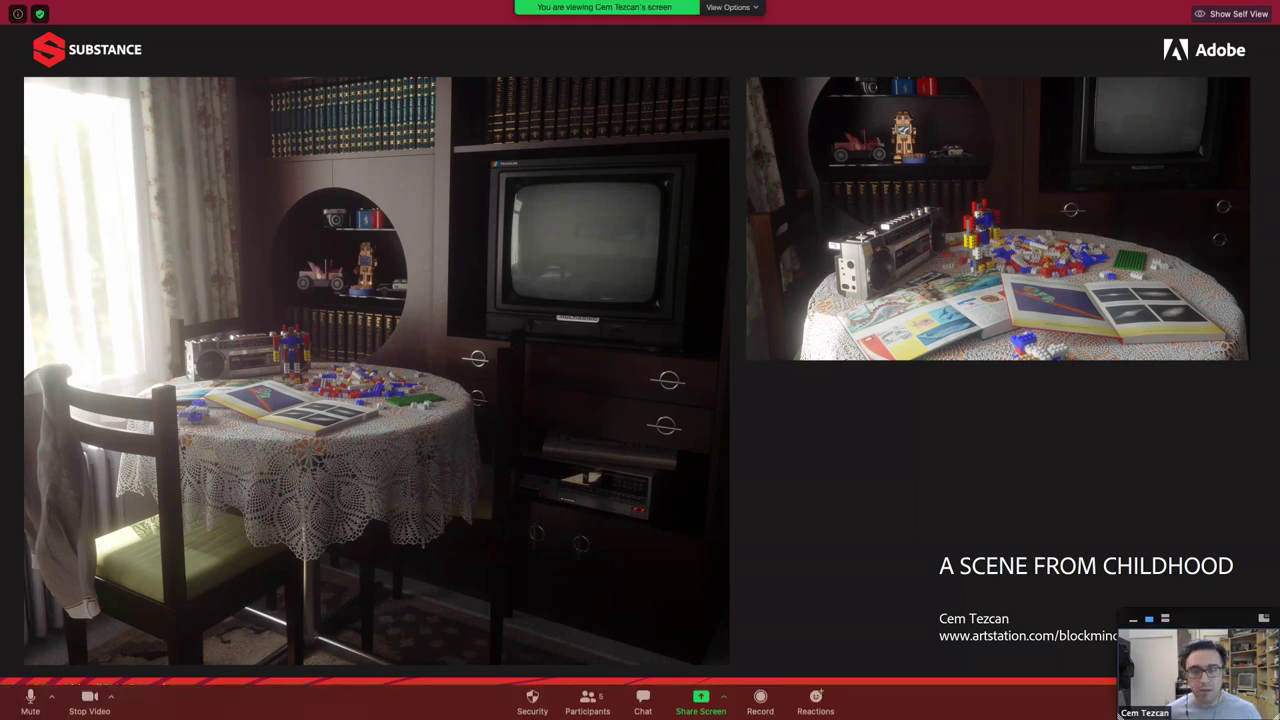
pyautogui.moveTo(1200, 618); pyautogui.dragTo(80, 640)
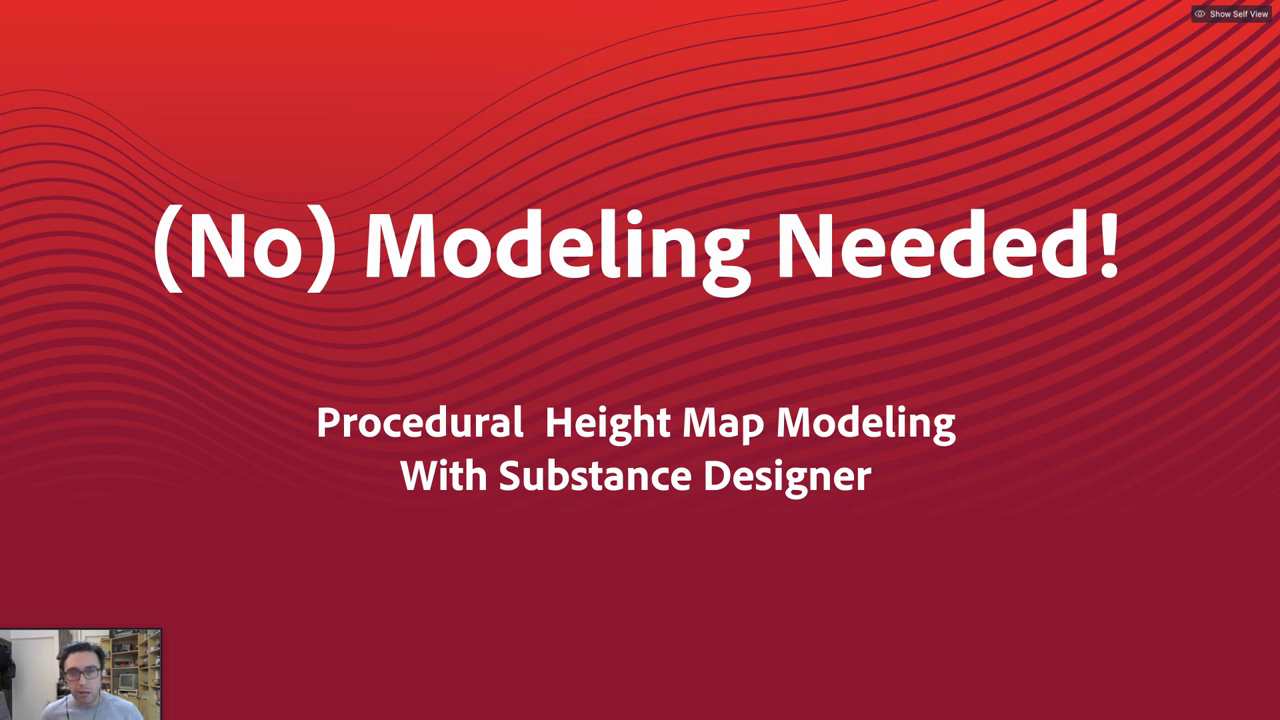
pyautogui.press('Right')
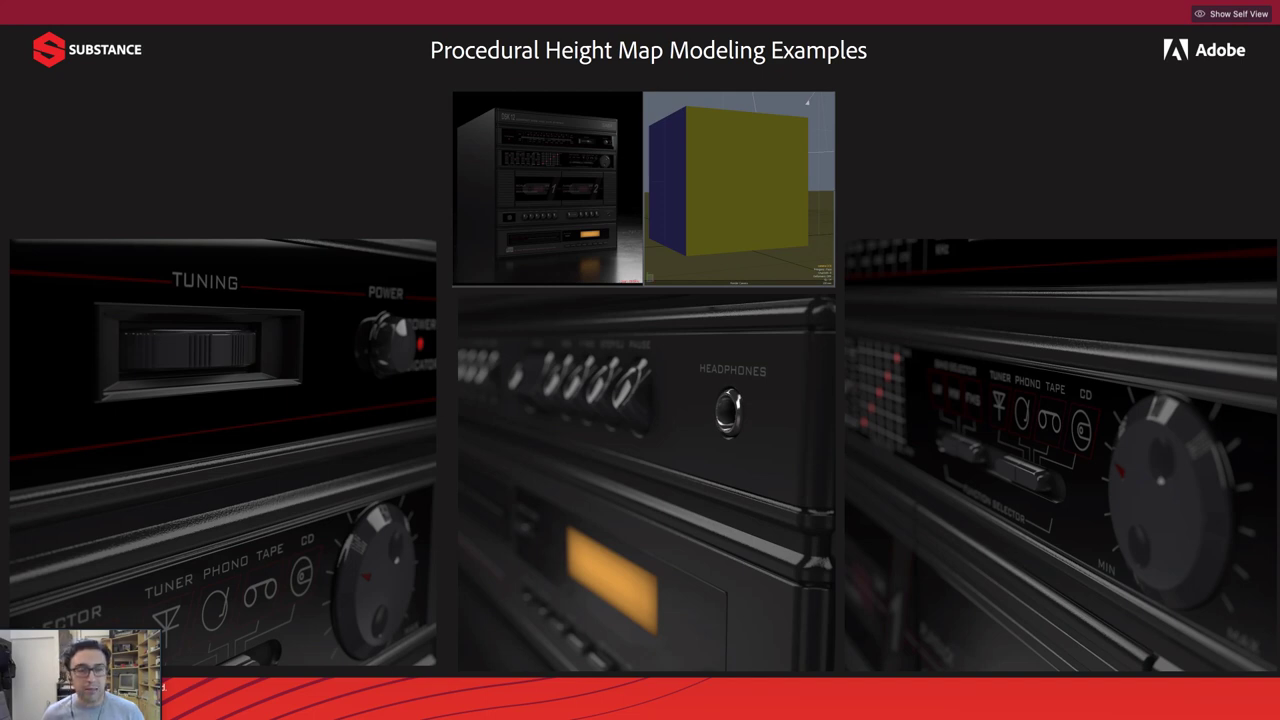
pyautogui.press('Right')
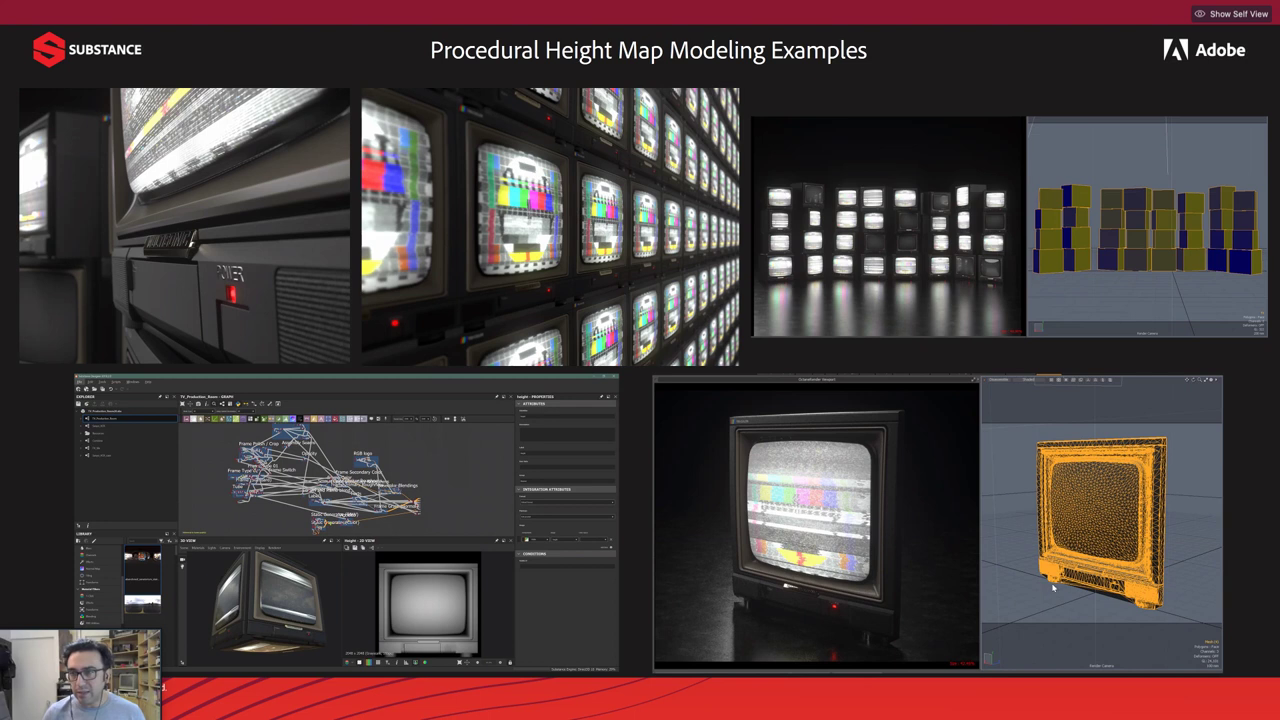
pyautogui.click(645, 526)
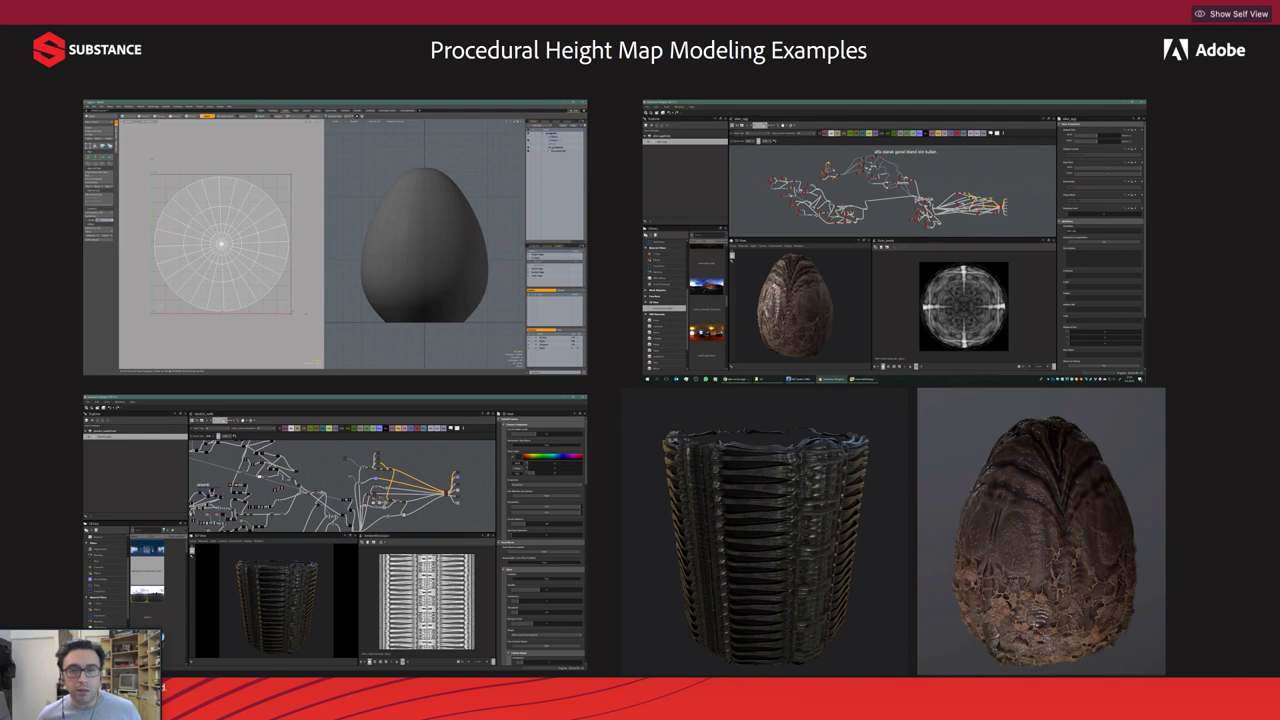
pyautogui.press('Right')
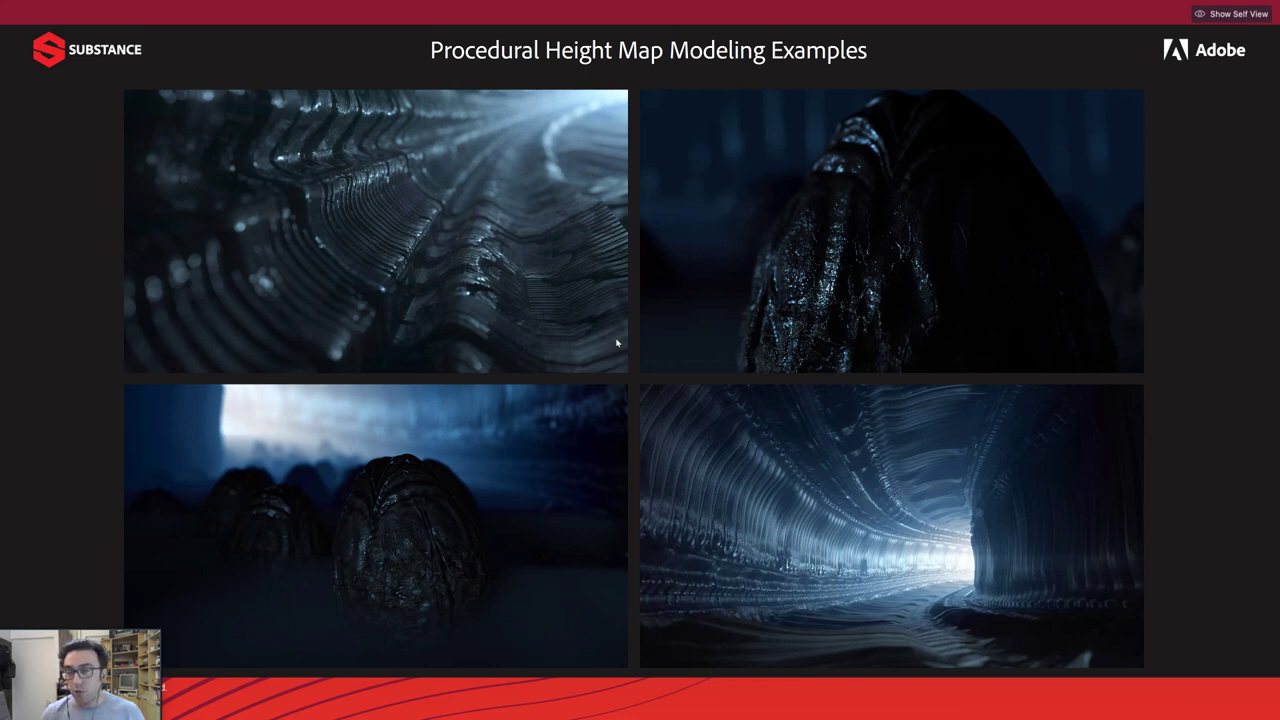
pyautogui.press('Right')
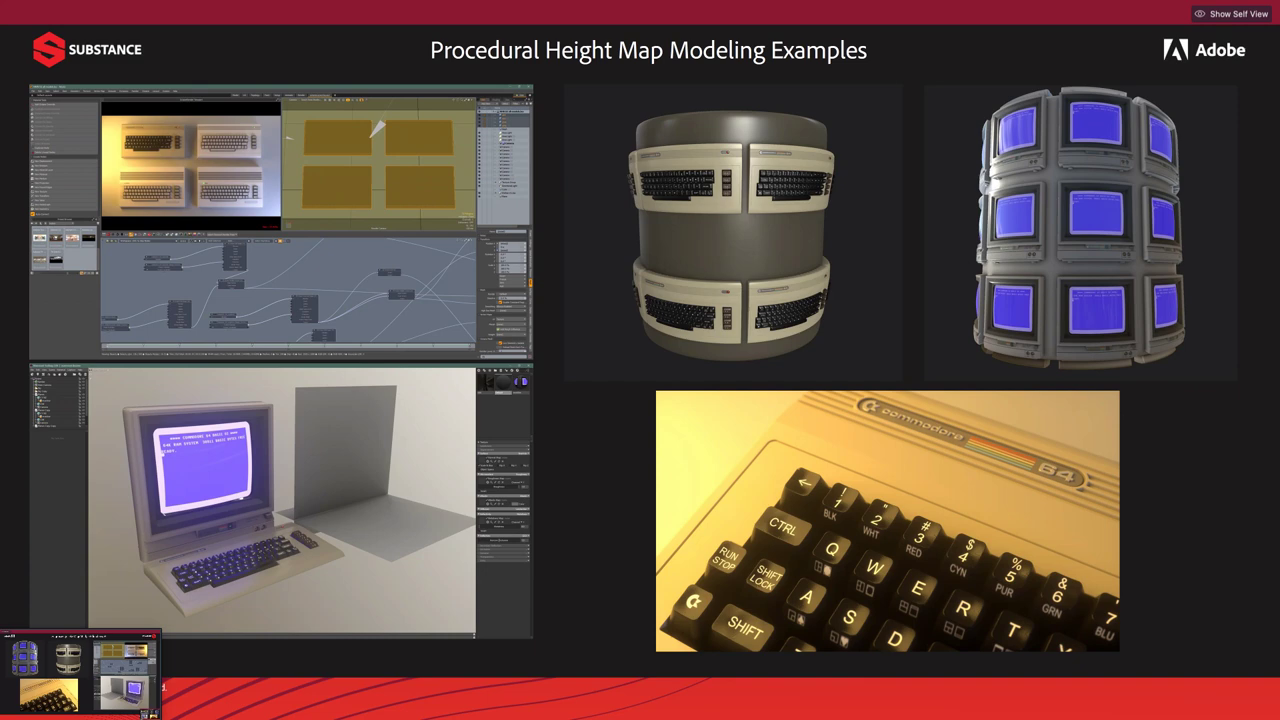
pyautogui.press('Right')
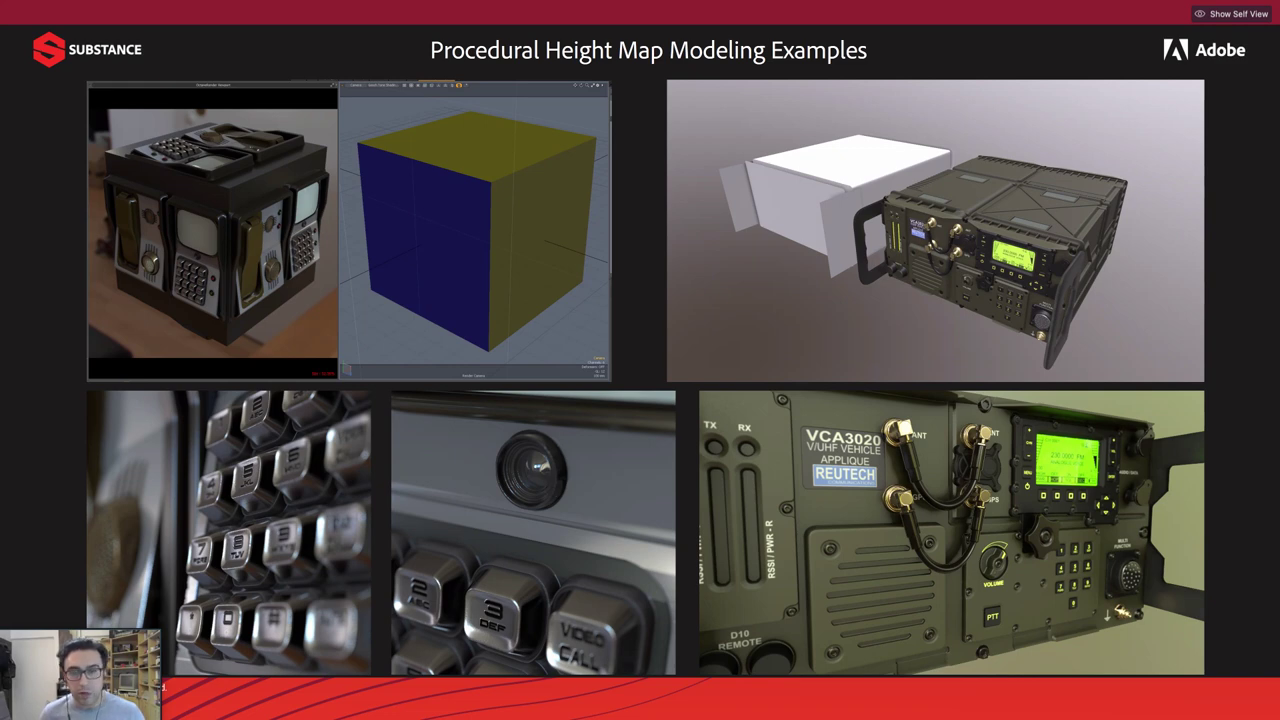
pyautogui.press('Right')
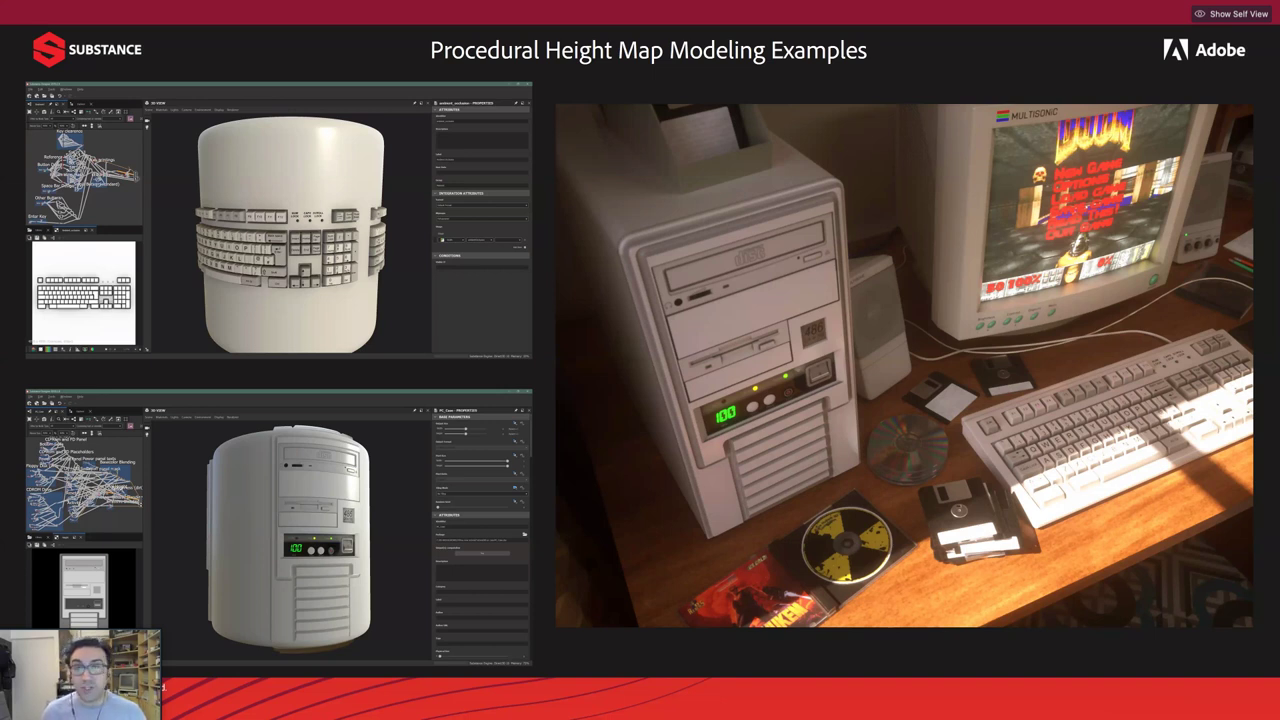
pyautogui.press('Right')
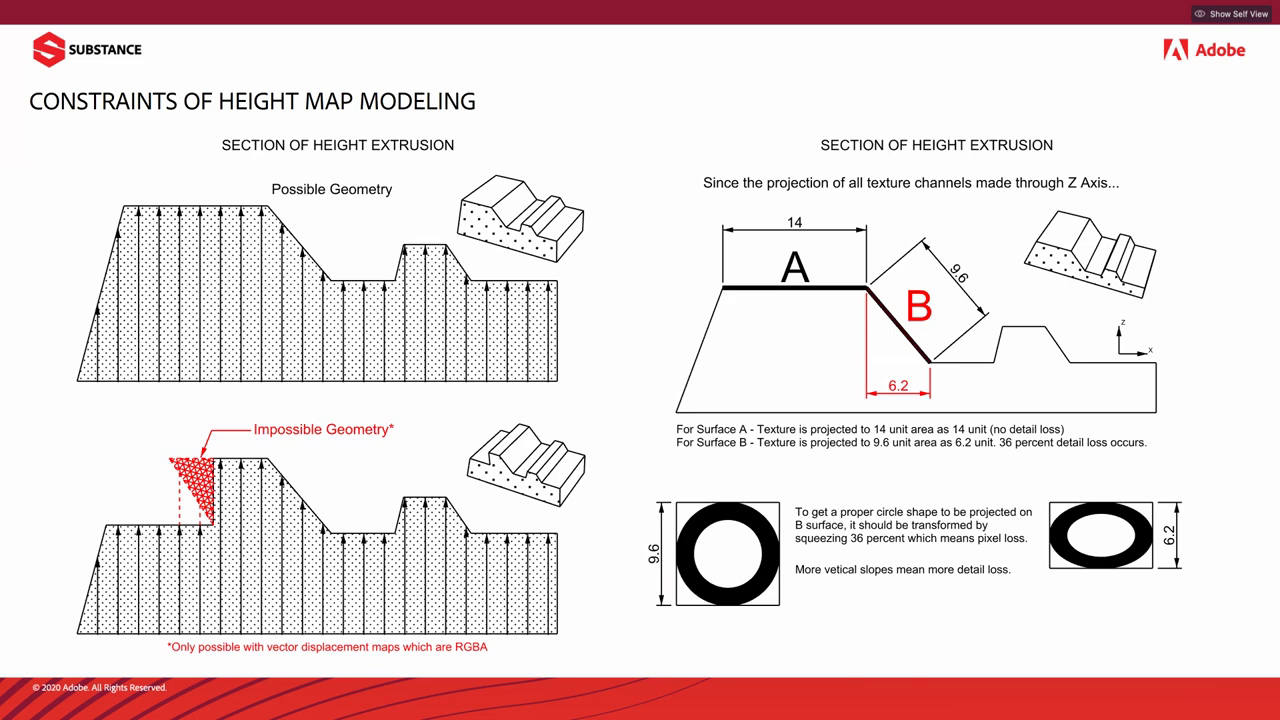
pyautogui.click(988, 503)
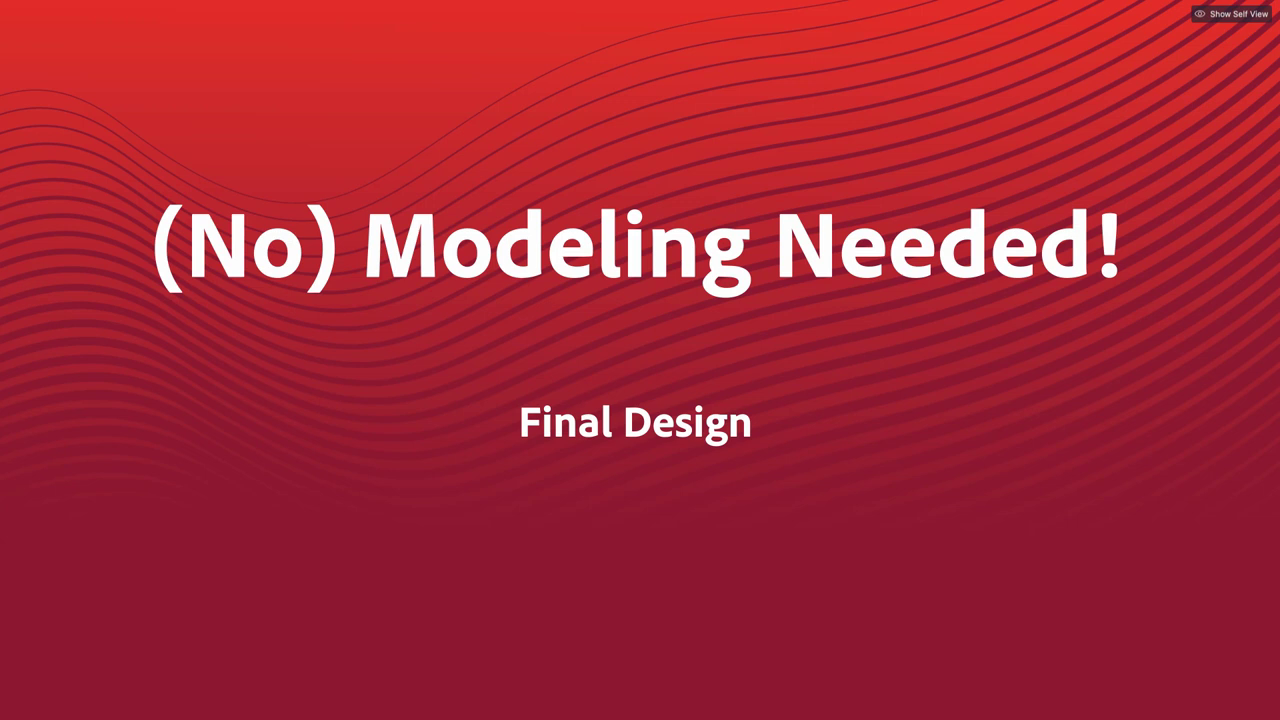
pyautogui.press('Right')
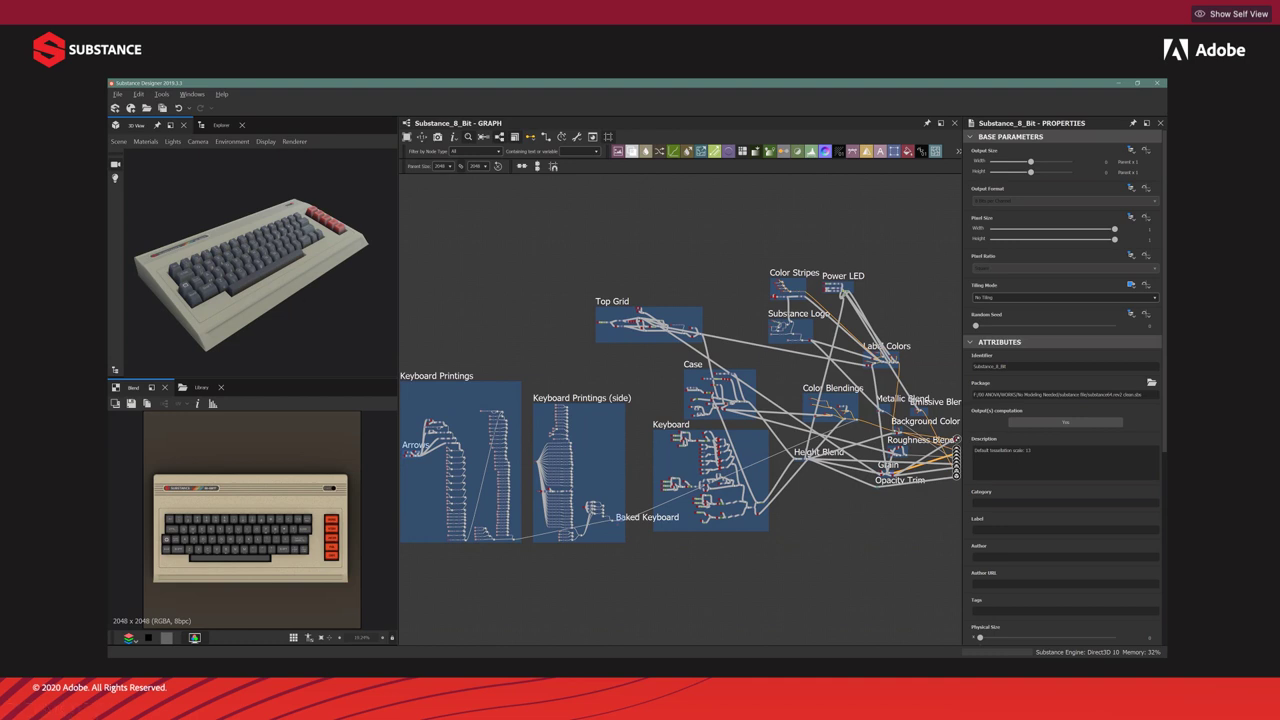
pyautogui.press('Right')
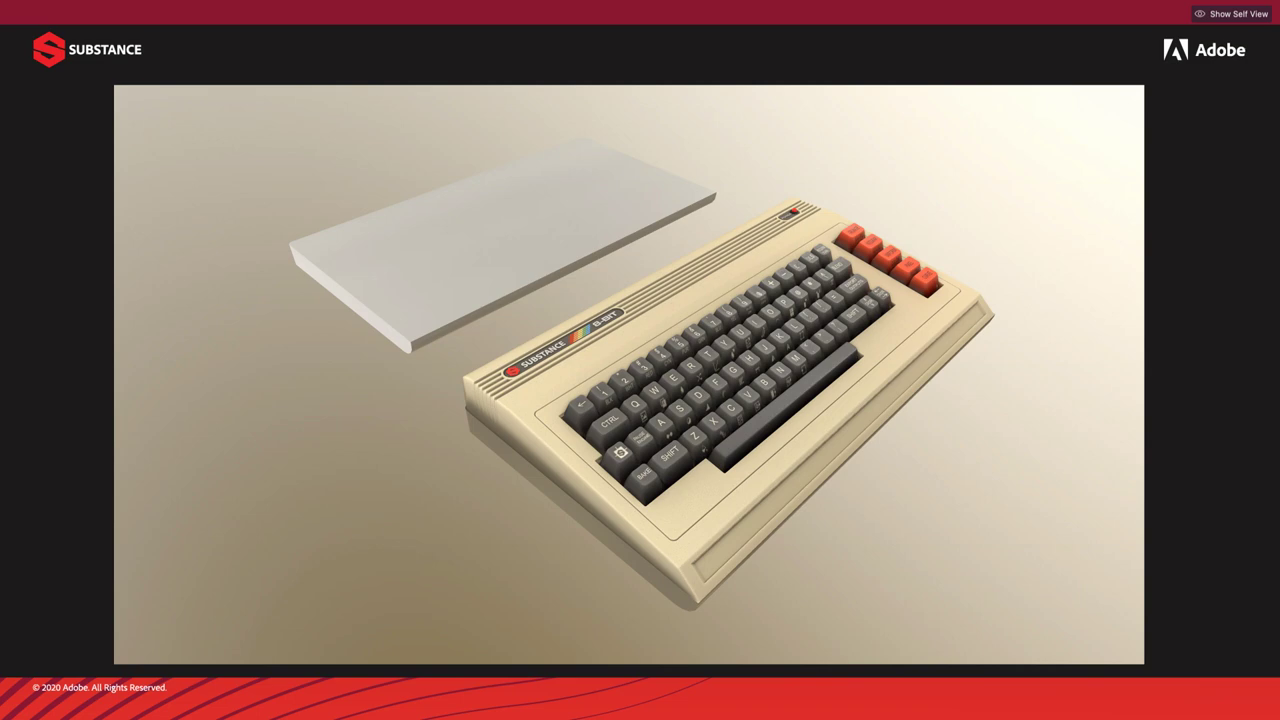
pyautogui.press('Right')
# End the slide show and switch to Substance Designer
pyautogui.click(730, 242)
pyautogui.click(731, 314)
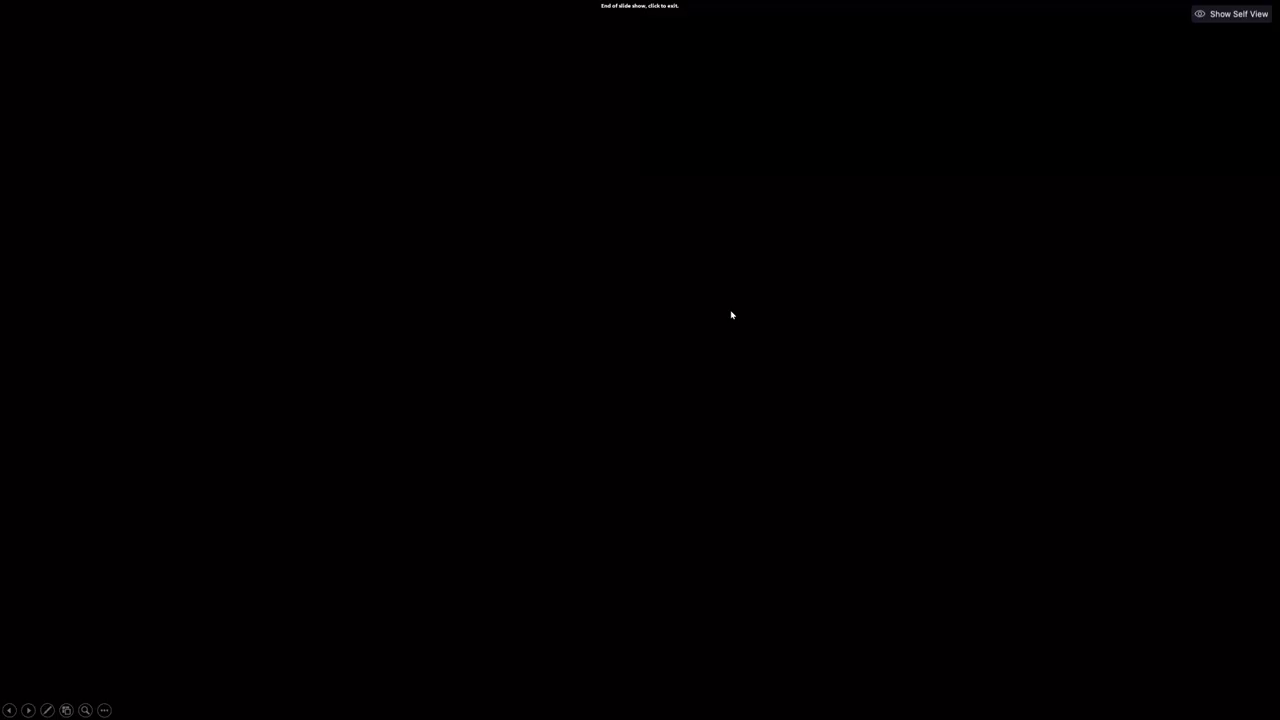
pyautogui.click(606, 540)
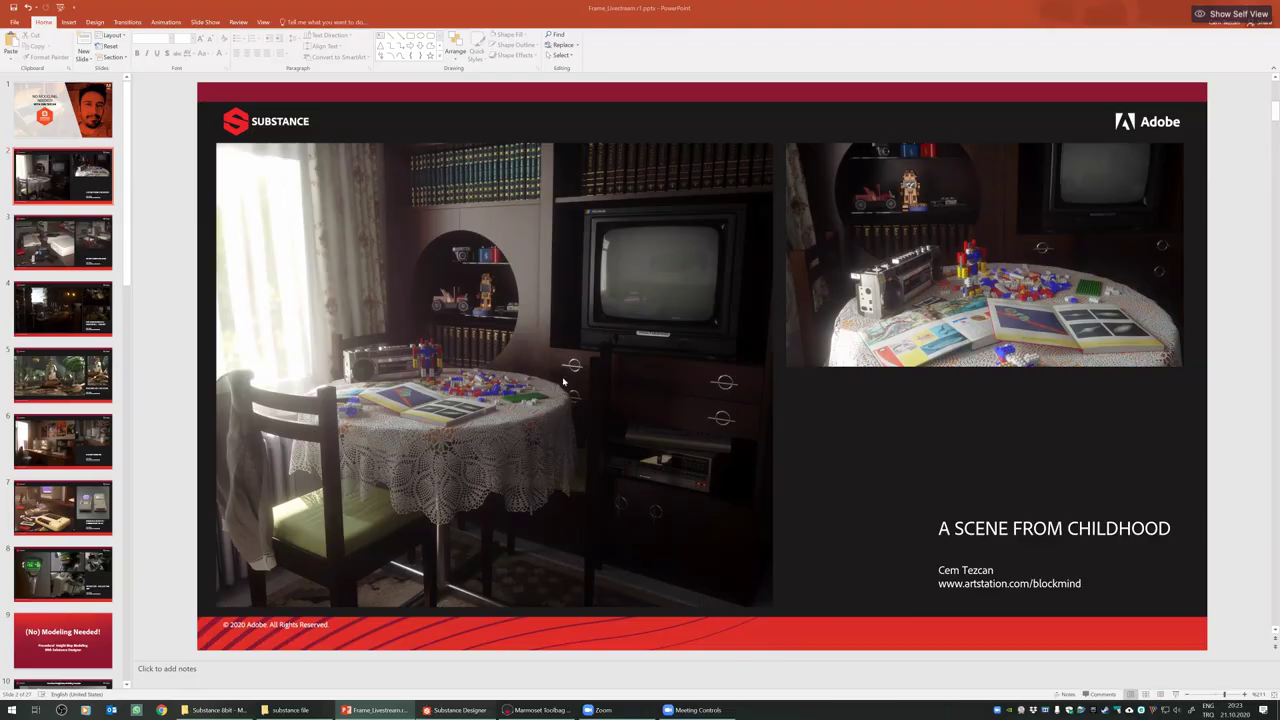
pyautogui.hotkey('alt', 'Tab')
# Dock the 3D view over the graph area and examine the keyboard model from a low angle and close up
pyautogui.moveTo(465, 357); pyautogui.dragTo(540, 350, button='middle')
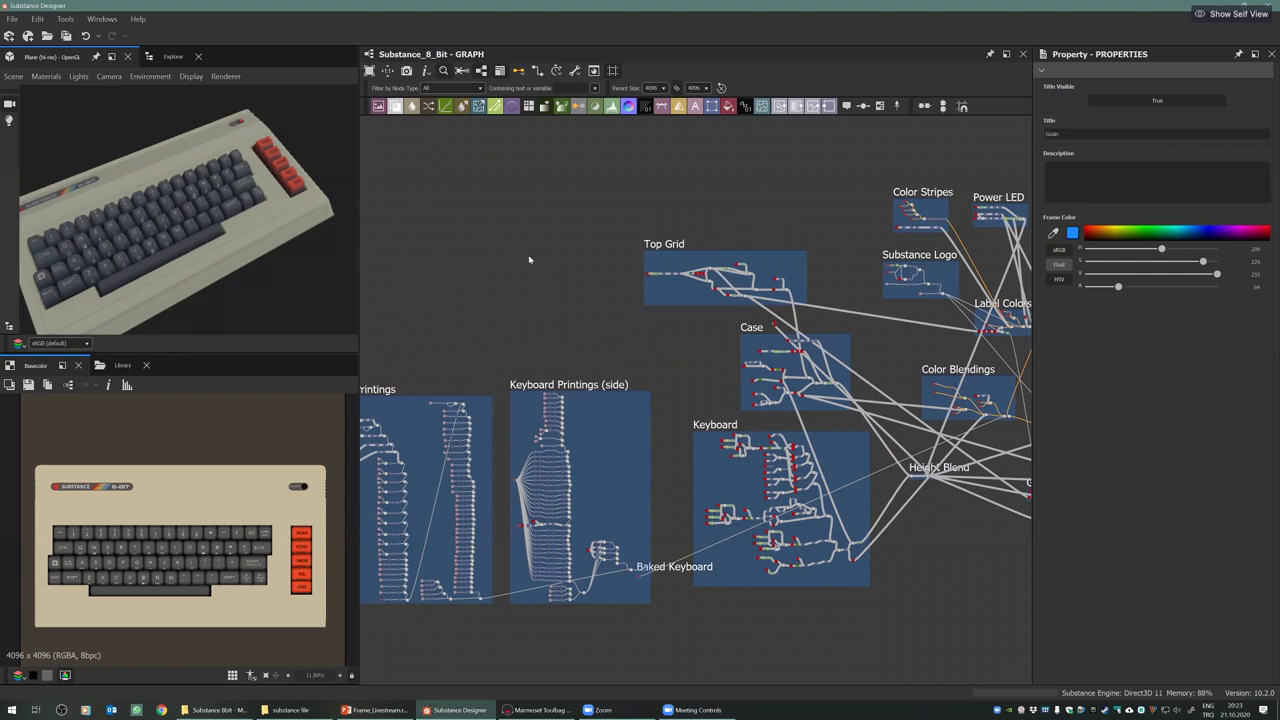
pyautogui.moveTo(529, 260); pyautogui.dragTo(537, 266)
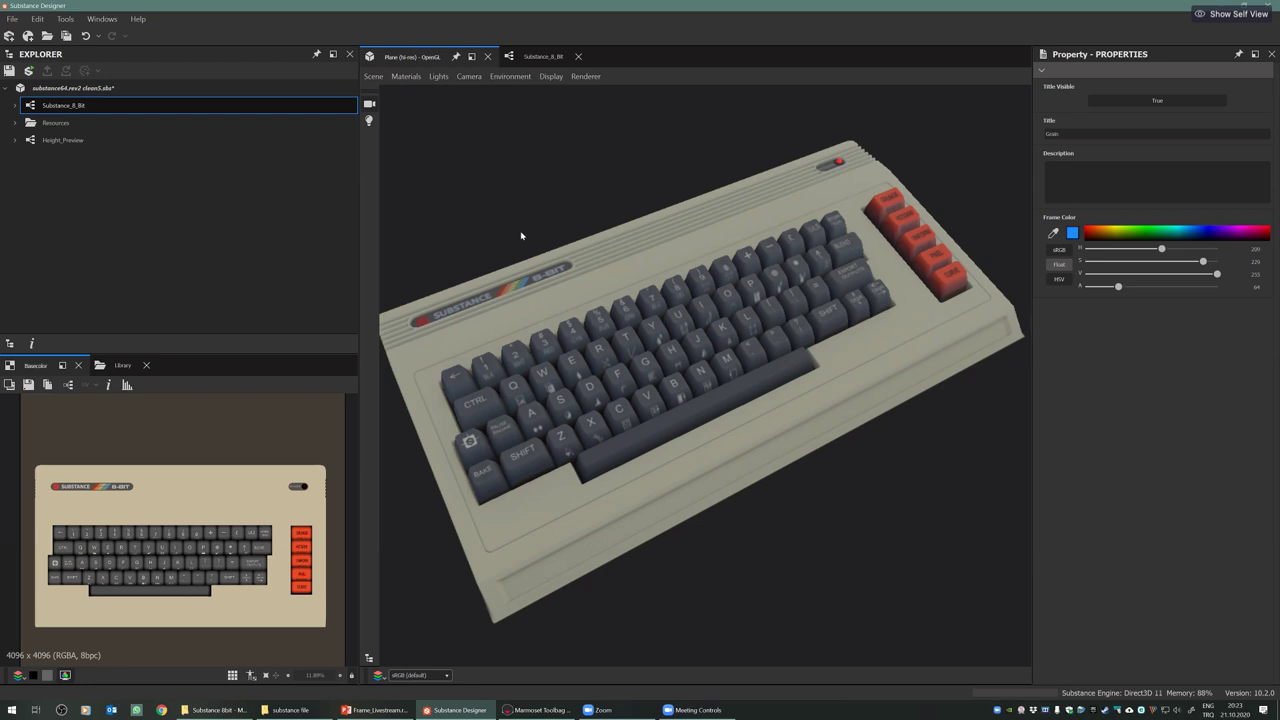
pyautogui.moveTo(547, 228); pyautogui.dragTo(601, 312)
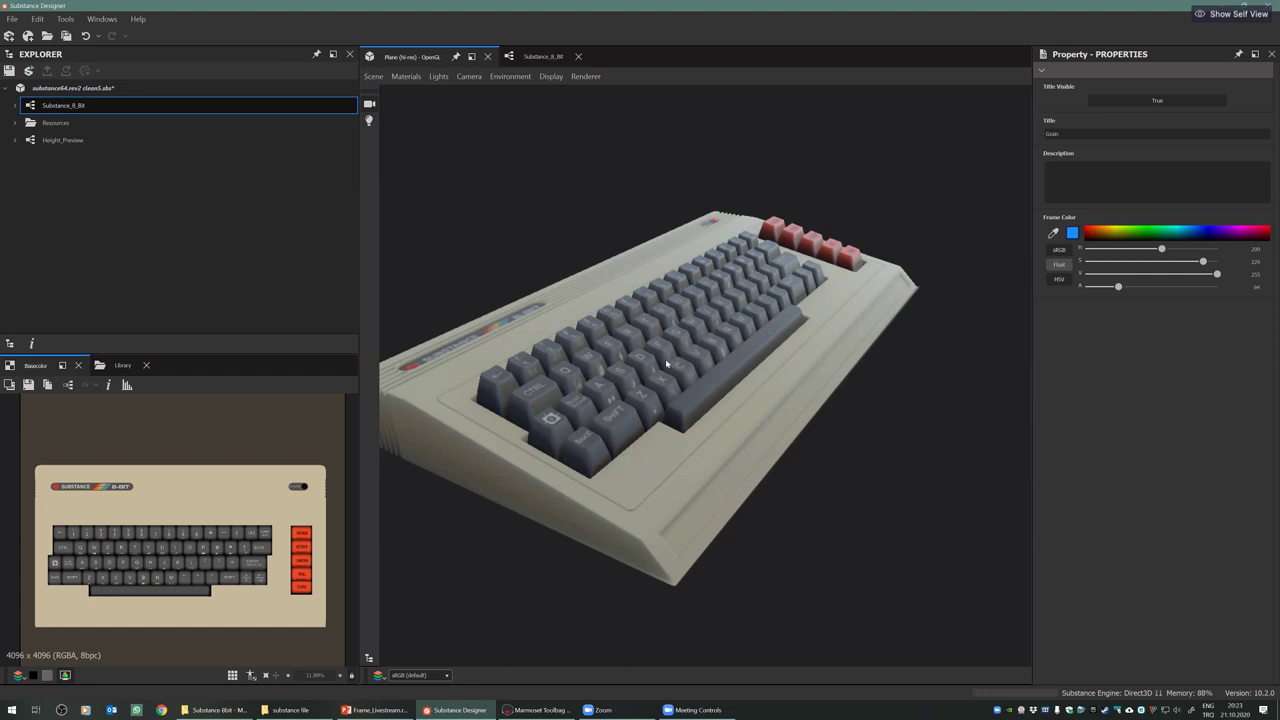
pyautogui.scroll(5, 666, 364)
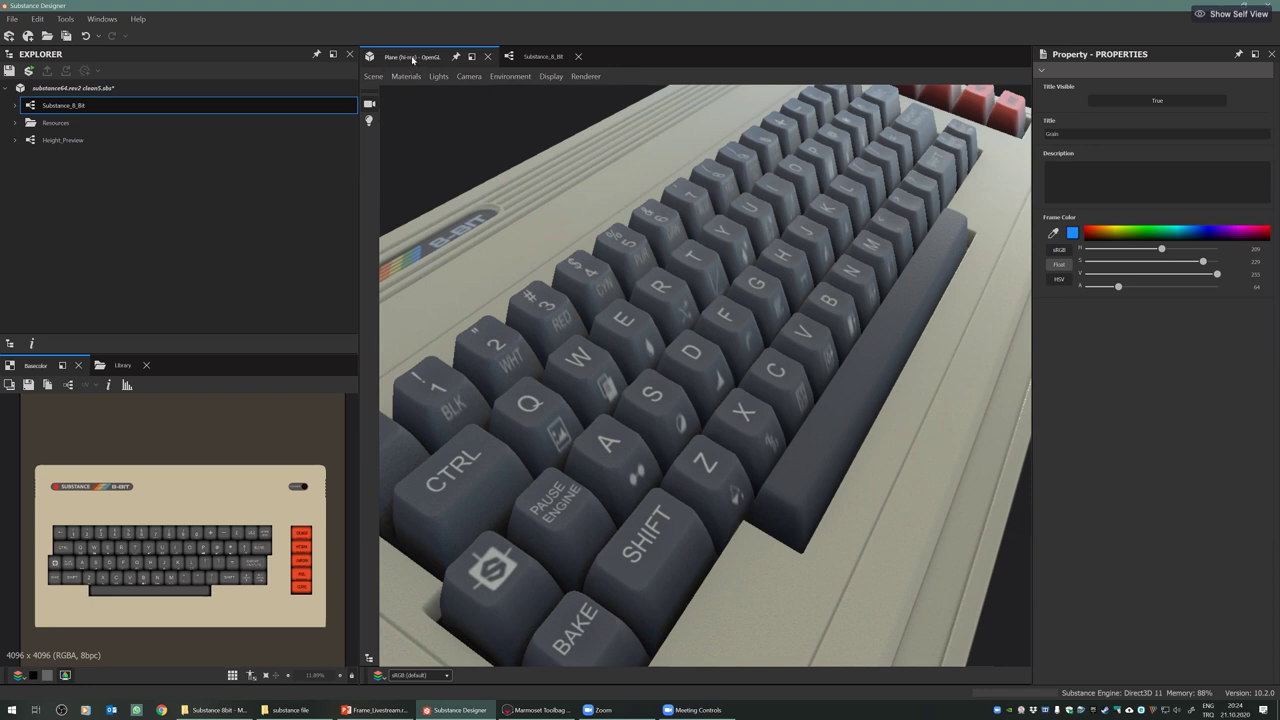
# Dock the 3D view back above the base color preview and examine the keycaps' shapes, lettering and side printings
pyautogui.moveTo(412, 58); pyautogui.dragTo(288, 162)
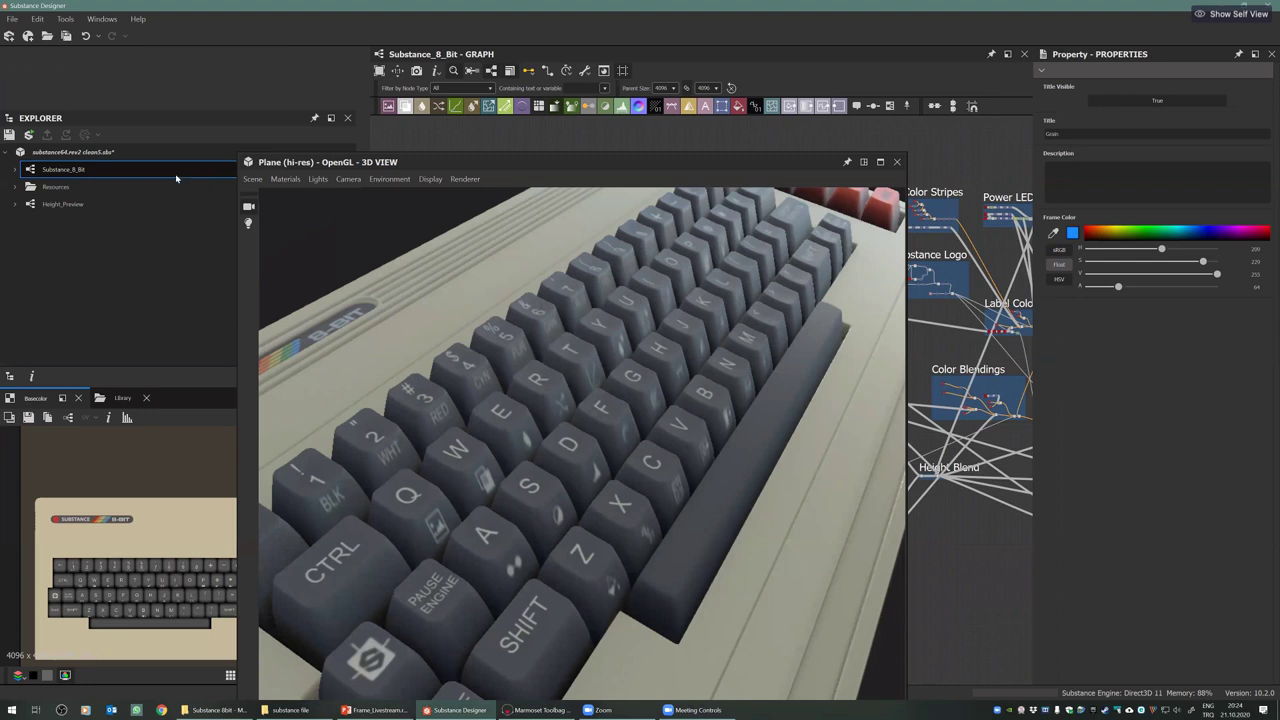
pyautogui.moveTo(152, 163); pyautogui.dragTo(193, 198)
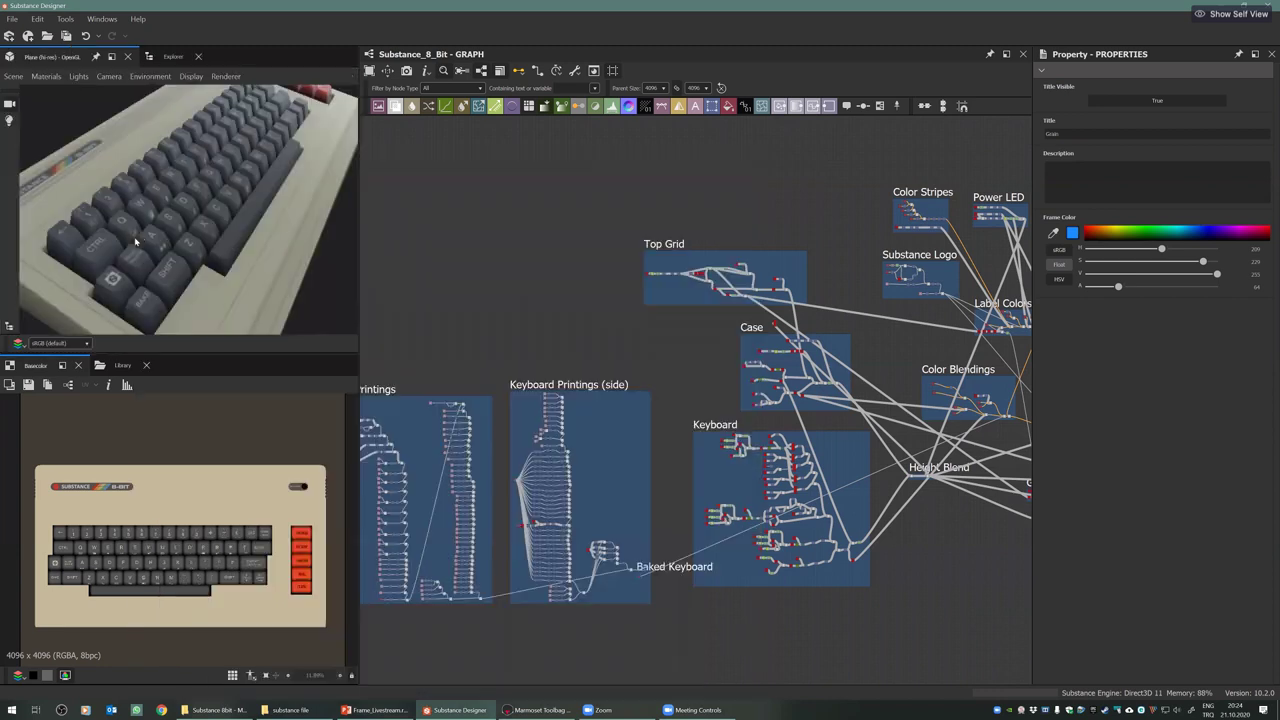
pyautogui.moveTo(136, 239)
pyautogui.mouseDown()
pyautogui.moveTo(169, 232)
pyautogui.moveTo(156, 232)
pyautogui.mouseUp()
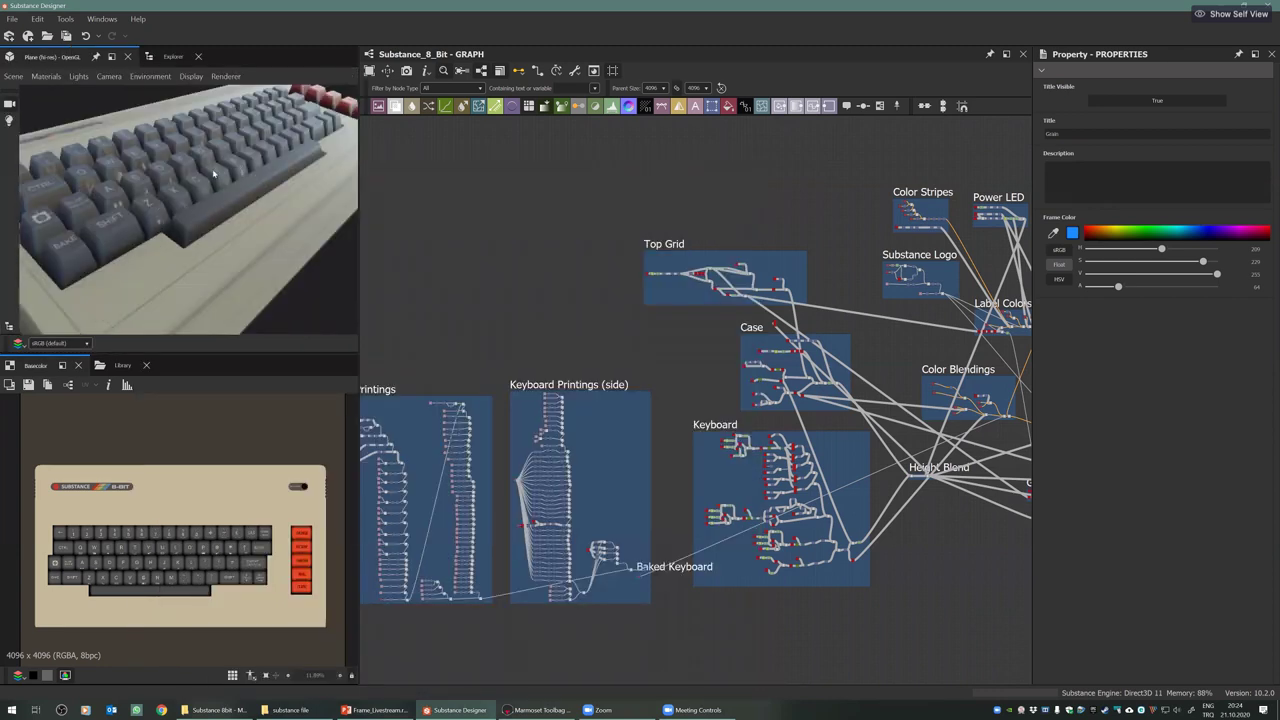
pyautogui.scroll(5, 179, 183)
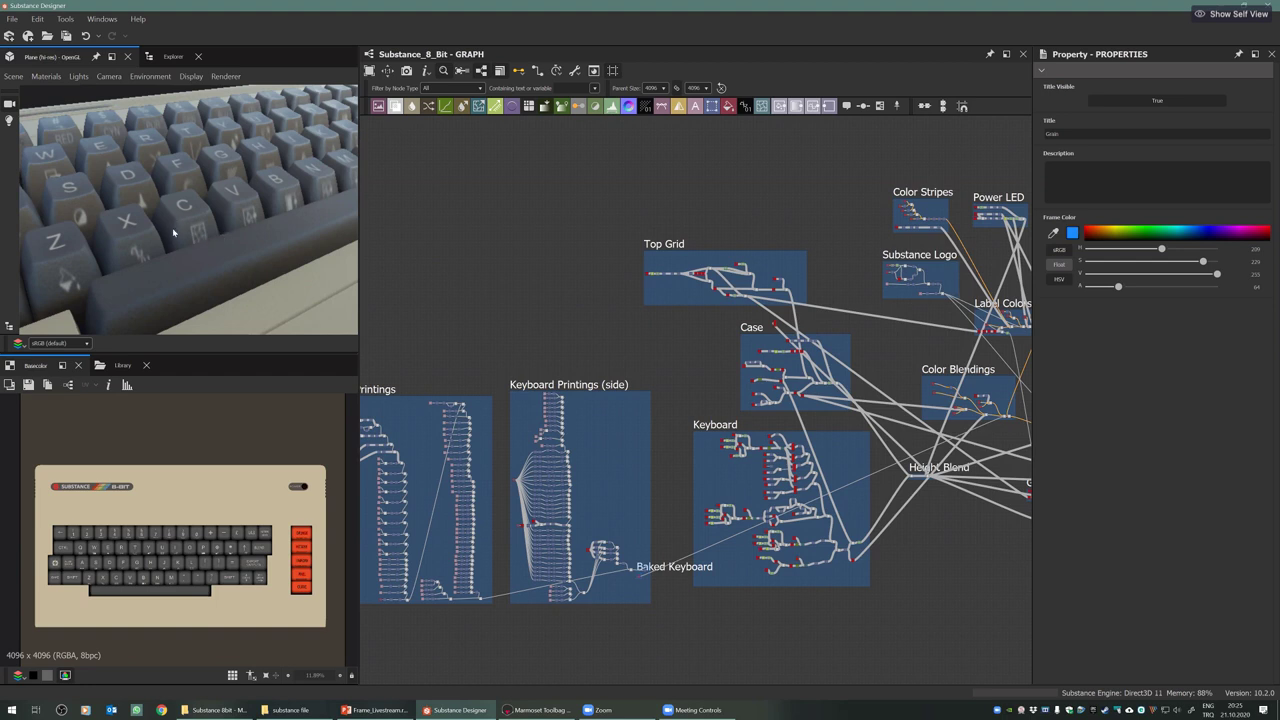
pyautogui.moveTo(173, 235); pyautogui.dragTo(246, 254)
pyautogui.scroll(4, 177, 245)
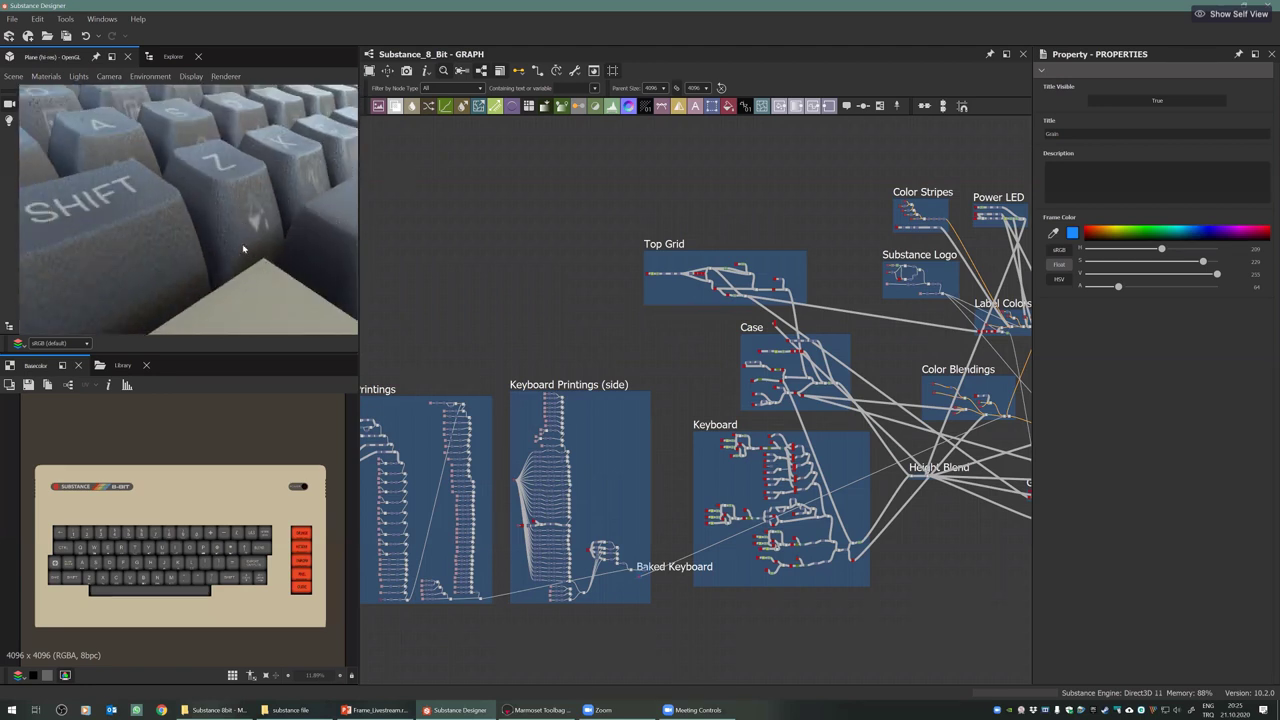
pyautogui.scroll(-5, 242, 248)
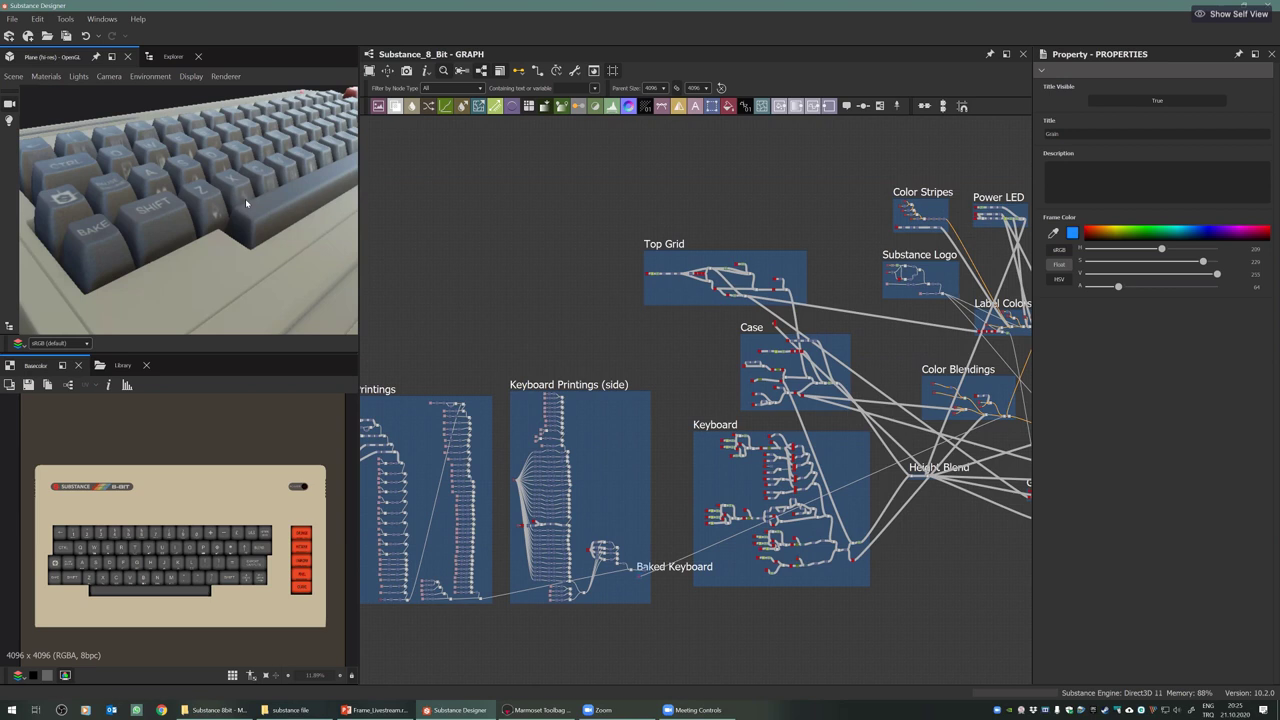
pyautogui.moveTo(236, 226)
pyautogui.mouseDown()
pyautogui.moveTo(169, 252)
pyautogui.moveTo(231, 242)
pyautogui.mouseUp()
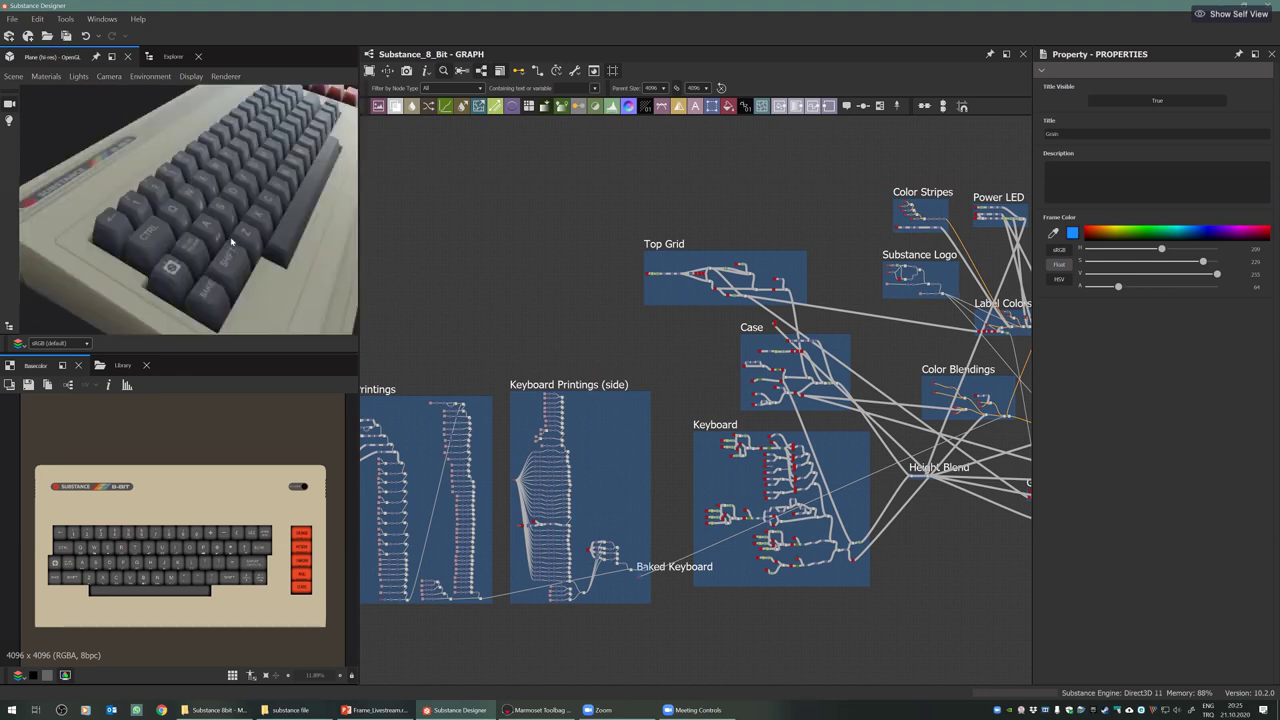
pyautogui.moveTo(216, 247); pyautogui.dragTo(210, 253)
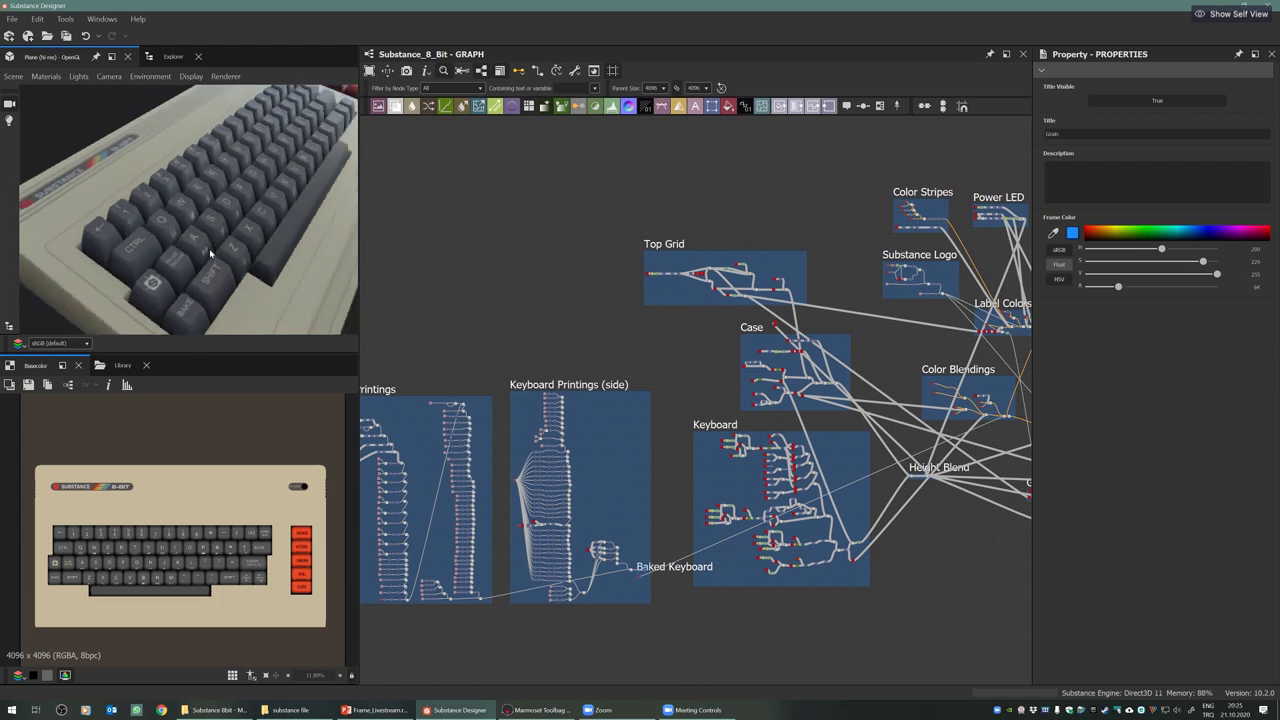
pyautogui.scroll(5, 200, 258)
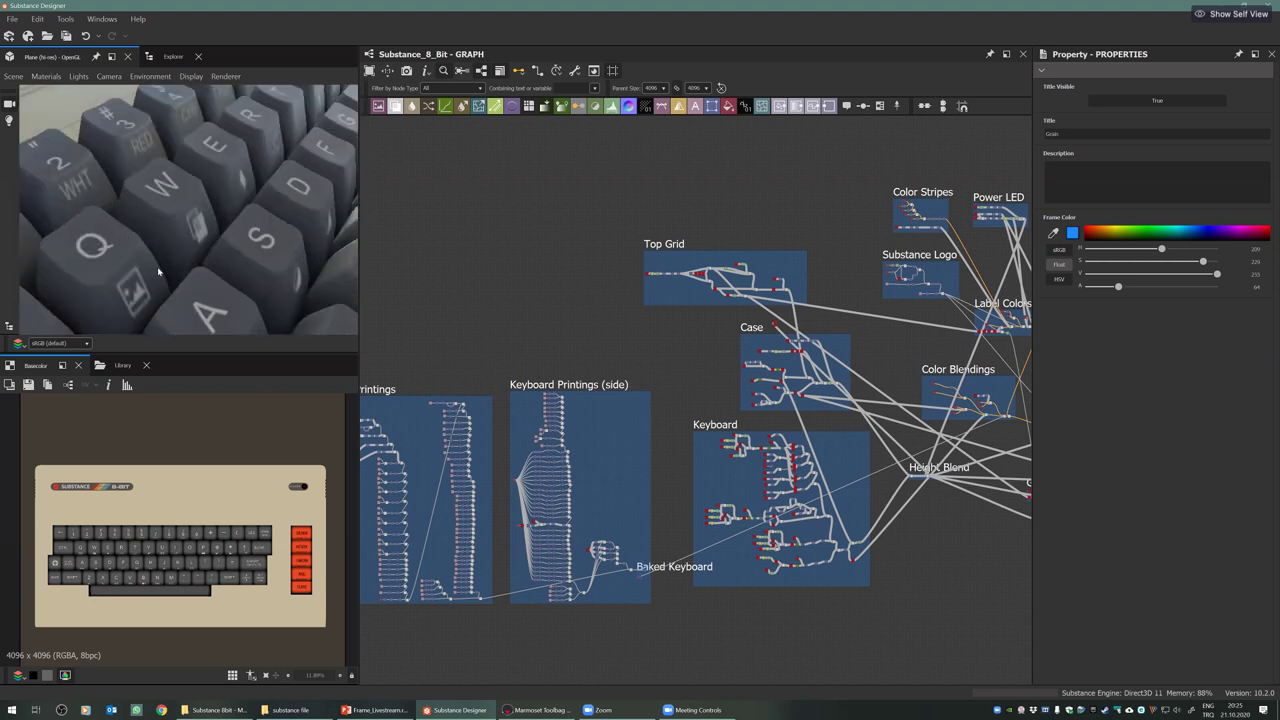
# Examine the node chains inside the Case frame of the Substance_8_Bit graph
pyautogui.moveTo(519, 343); pyautogui.dragTo(546, 334, button='right')
pyautogui.moveTo(561, 320); pyautogui.dragTo(580, 367, button='middle')
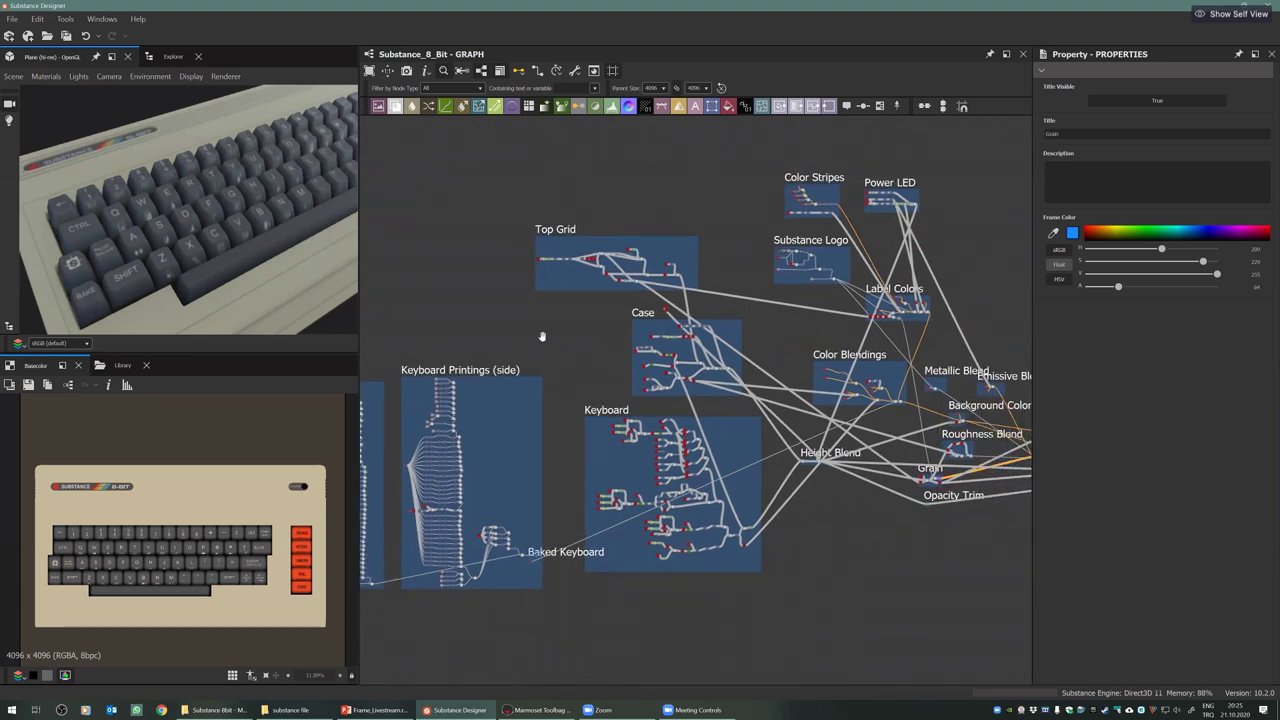
pyautogui.scroll(5, 508, 306)
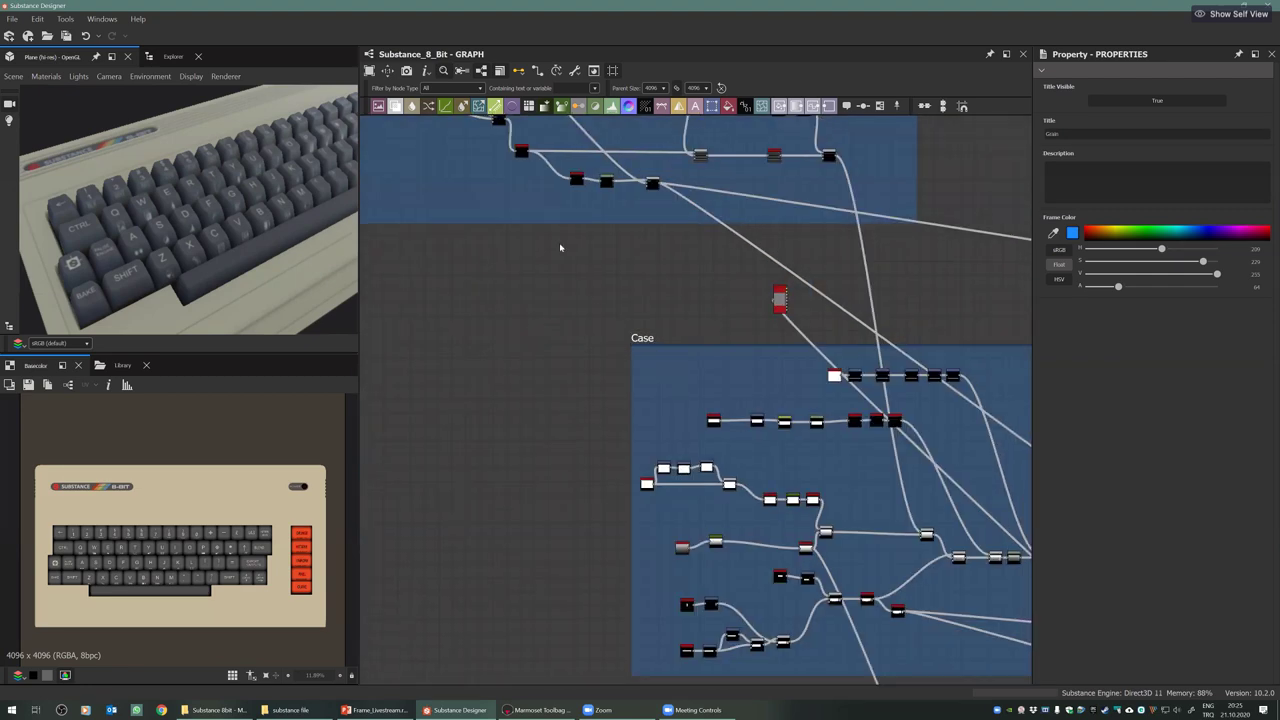
pyautogui.moveTo(560, 247); pyautogui.dragTo(551, 235, button='middle')
pyautogui.moveTo(566, 320); pyautogui.dragTo(522, 291, button='middle')
pyautogui.scroll(1, 417, 303)
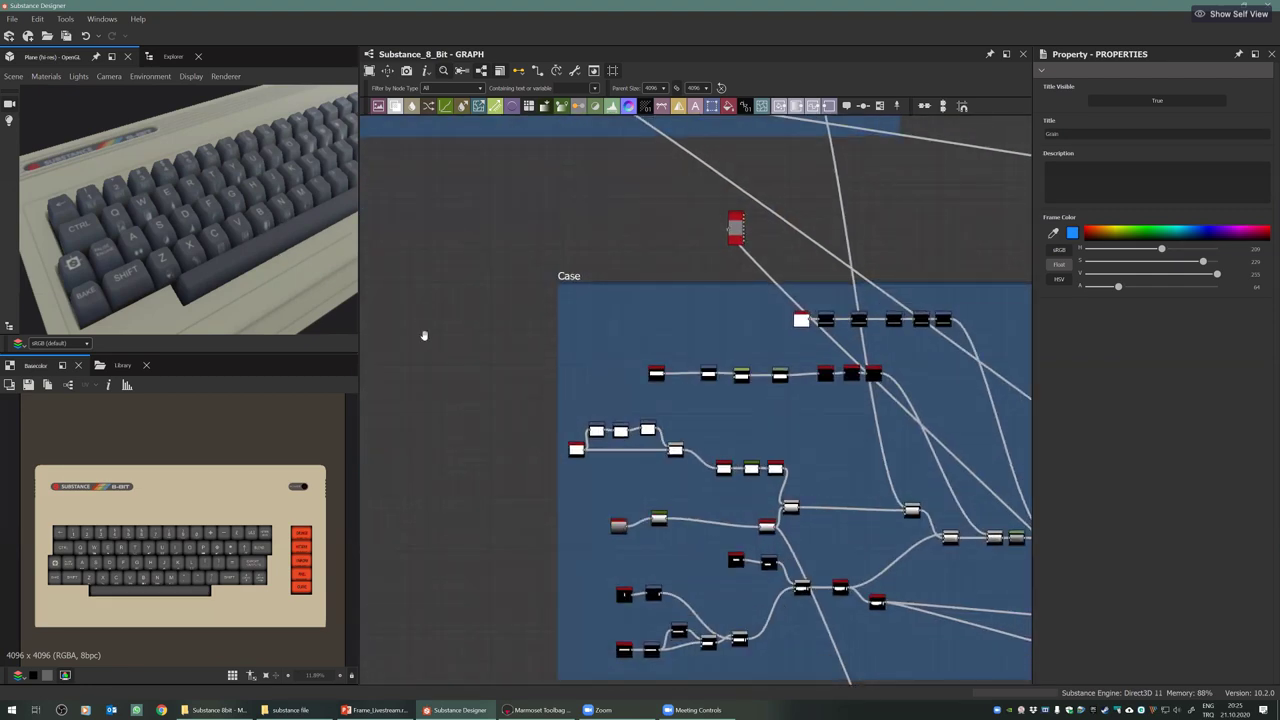
pyautogui.scroll(1, 424, 335)
pyautogui.moveTo(424, 335); pyautogui.dragTo(385, 321, button='middle')
pyautogui.moveTo(364, 402); pyautogui.dragTo(281, 328, button='middle')
pyautogui.scroll(-1, 273, 350)
pyautogui.scroll(-2, 253, 369)
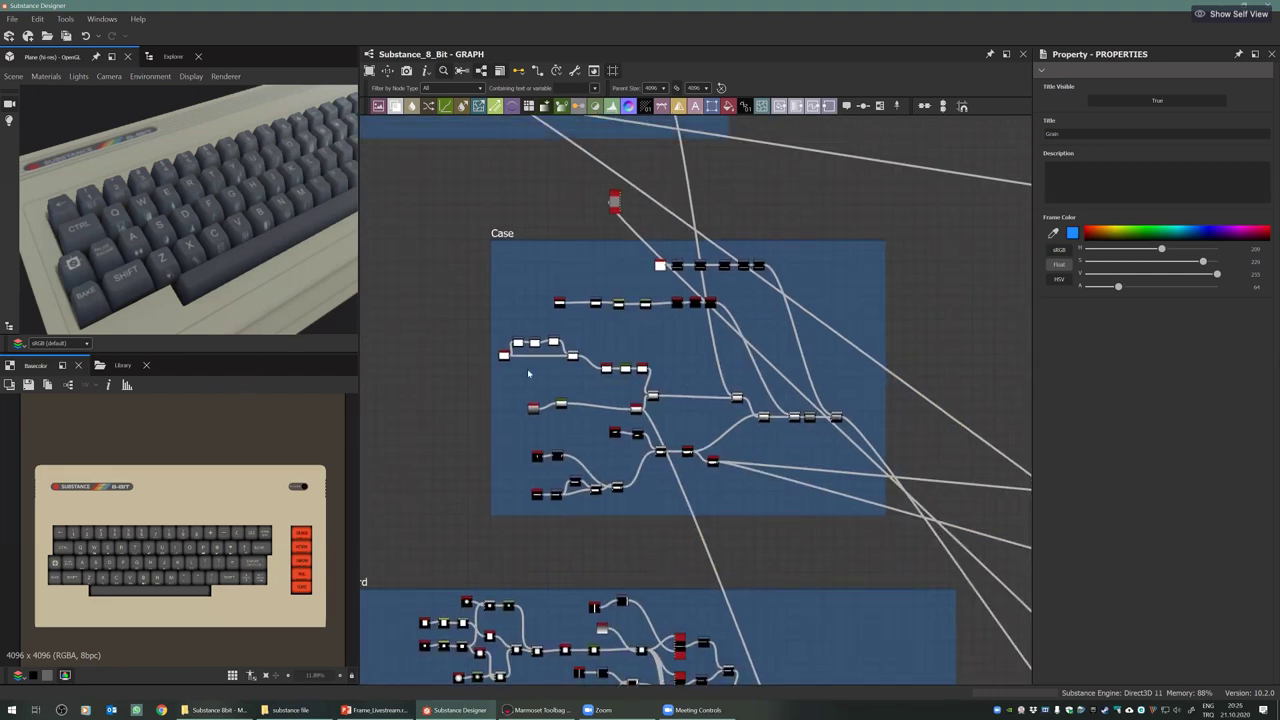
# Enlarge the 3D view by docking it as a tab alongside the Substance_8_Bit graph
pyautogui.moveTo(176, 352); pyautogui.dragTo(174, 403)
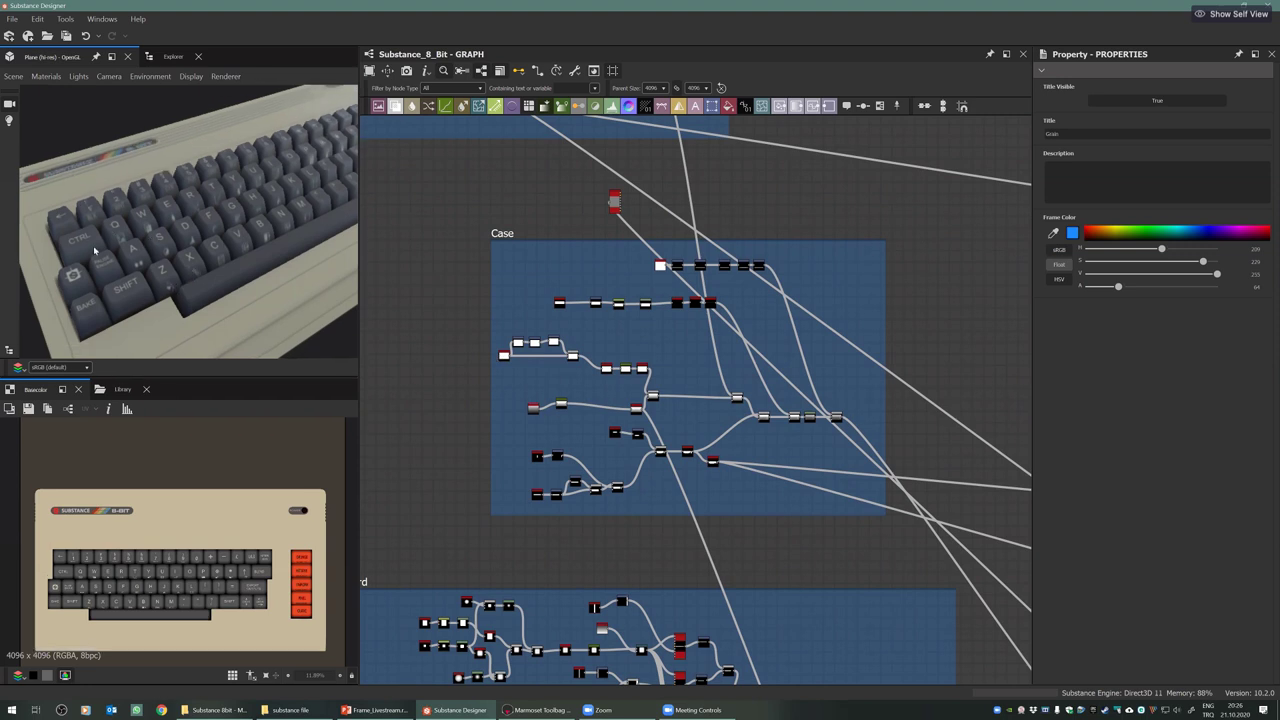
pyautogui.moveTo(94, 249); pyautogui.dragTo(55, 64)
pyautogui.moveTo(491, 205); pyautogui.dragTo(519, 266)
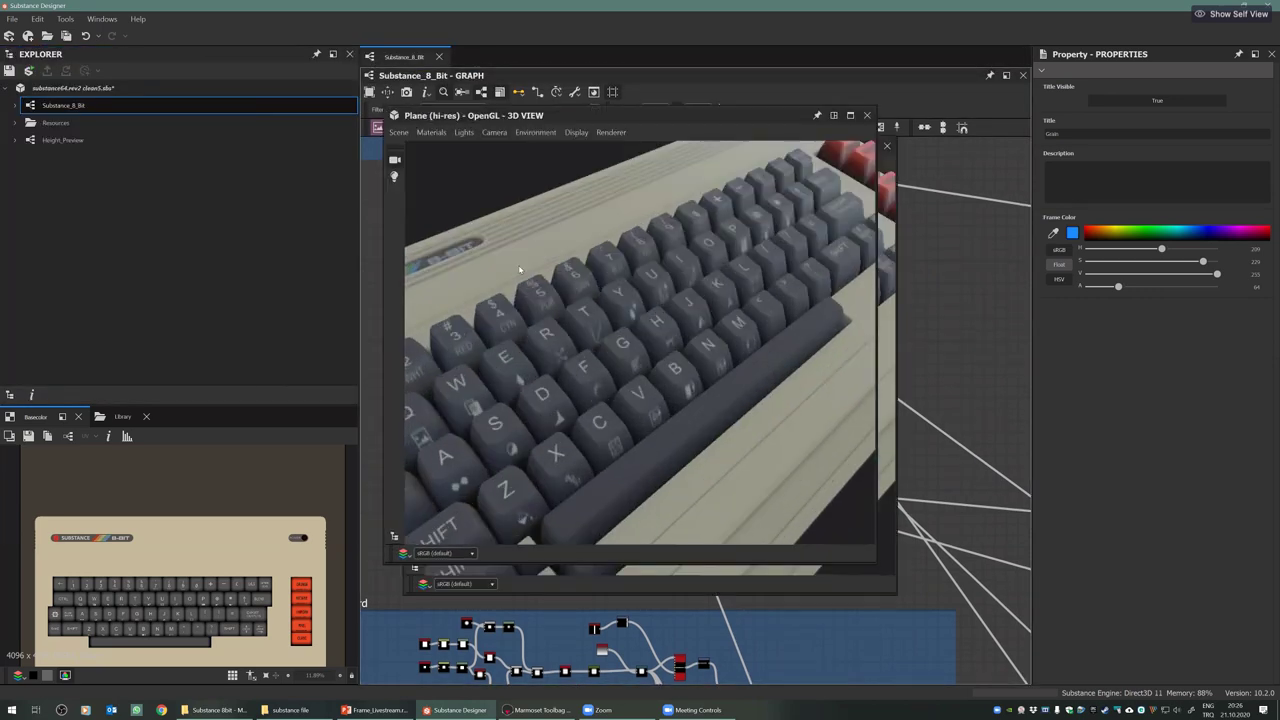
pyautogui.moveTo(545, 60); pyautogui.dragTo(545, 58)
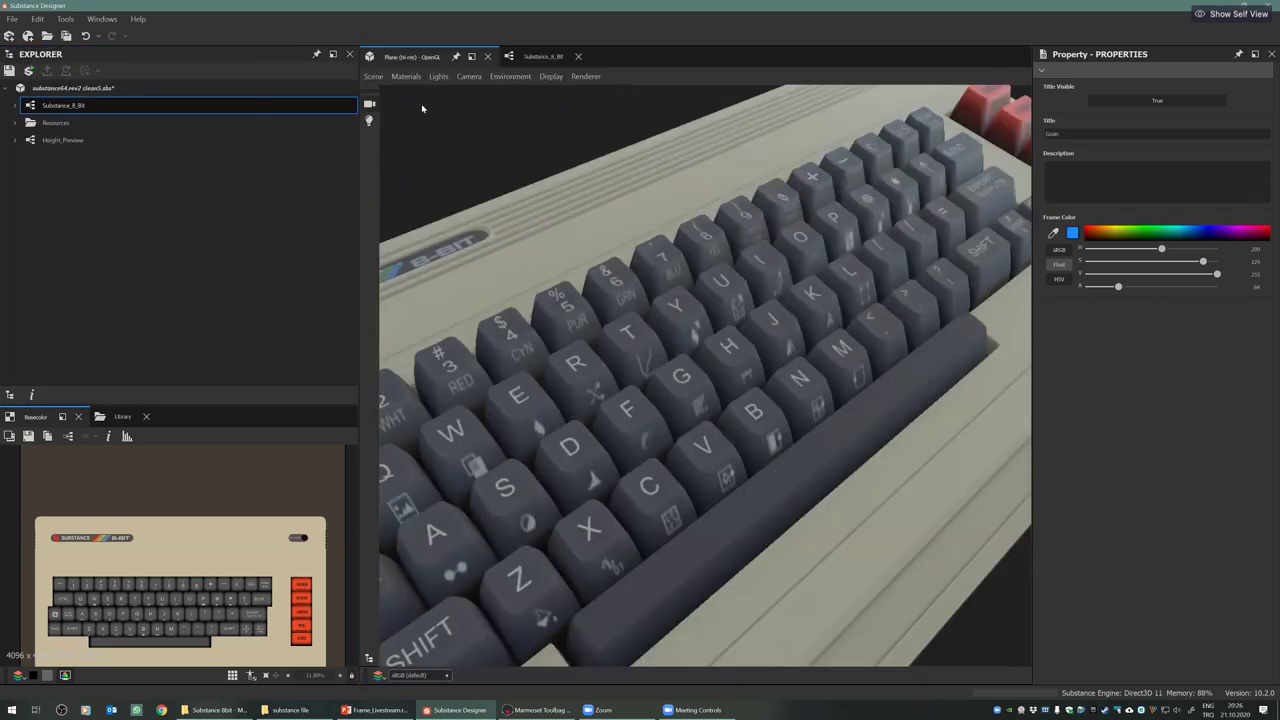
# Check the 3D view's scene mesh and set the Default material to physically_metallic_roughness with Tessellation
pyautogui.click(406, 77)
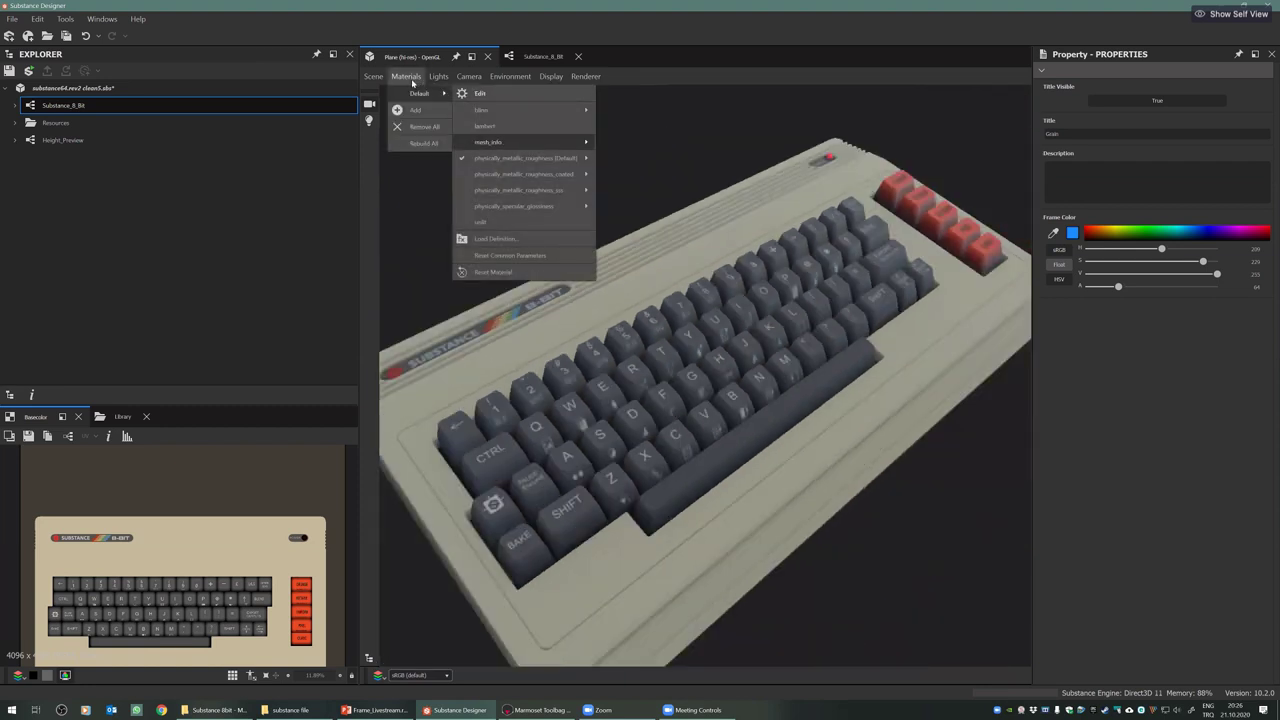
pyautogui.moveTo(373, 76)
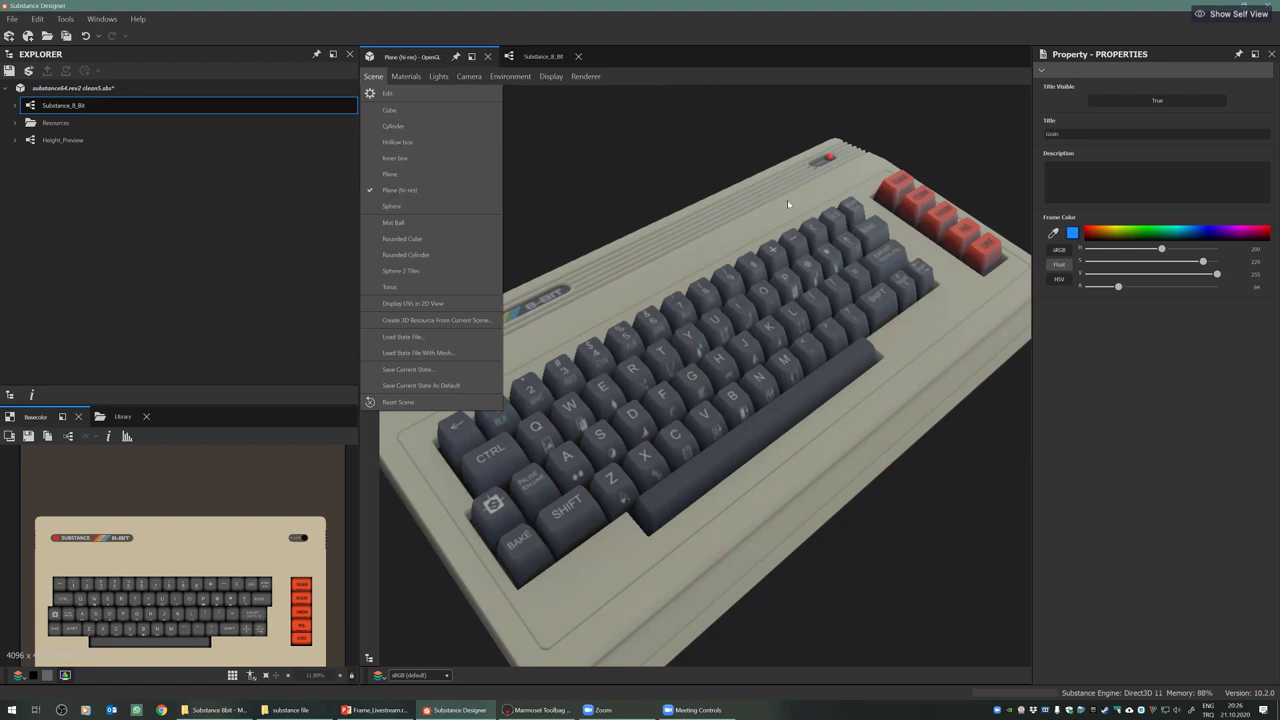
pyautogui.click(644, 390)
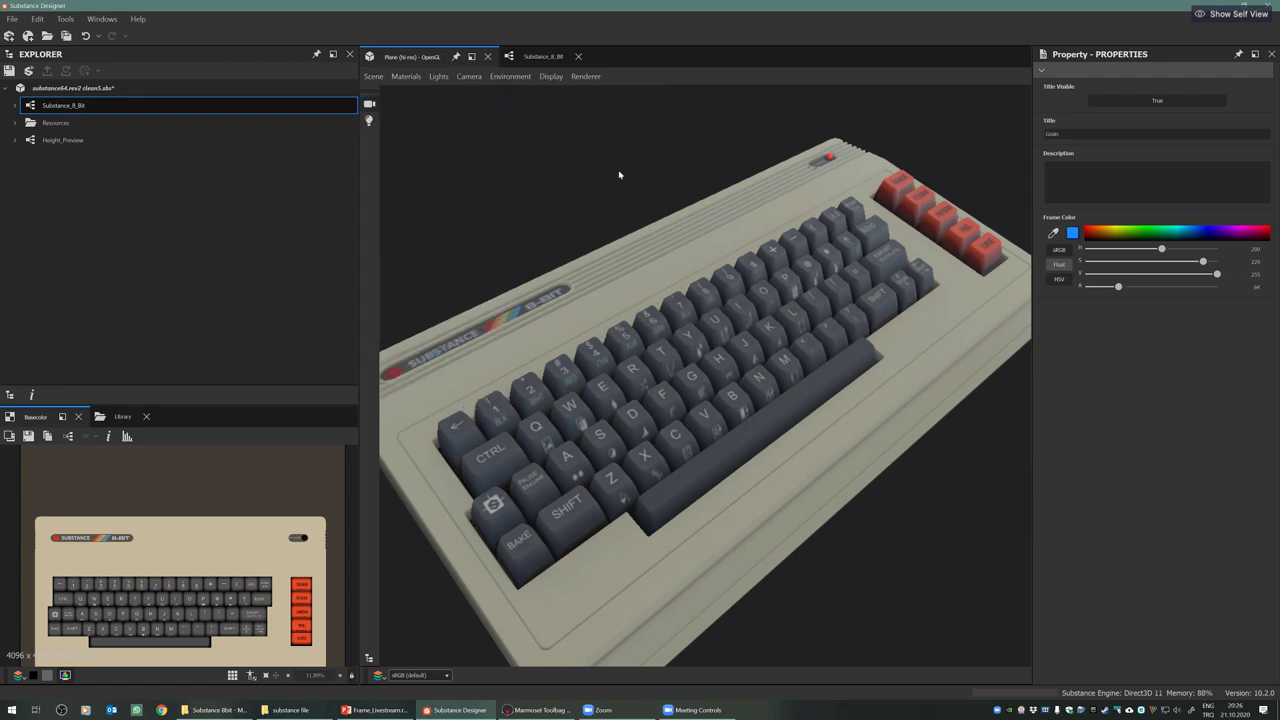
pyautogui.click(406, 76)
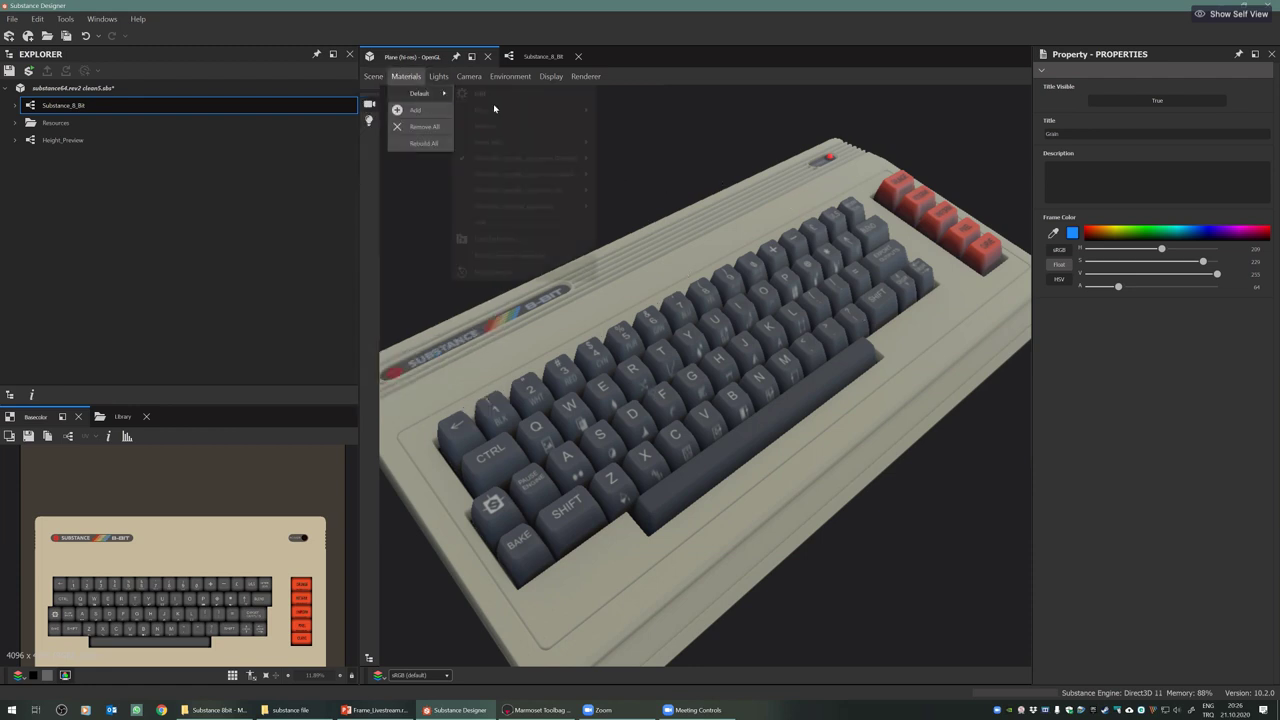
pyautogui.moveTo(425, 93)
pyautogui.moveTo(540, 160)
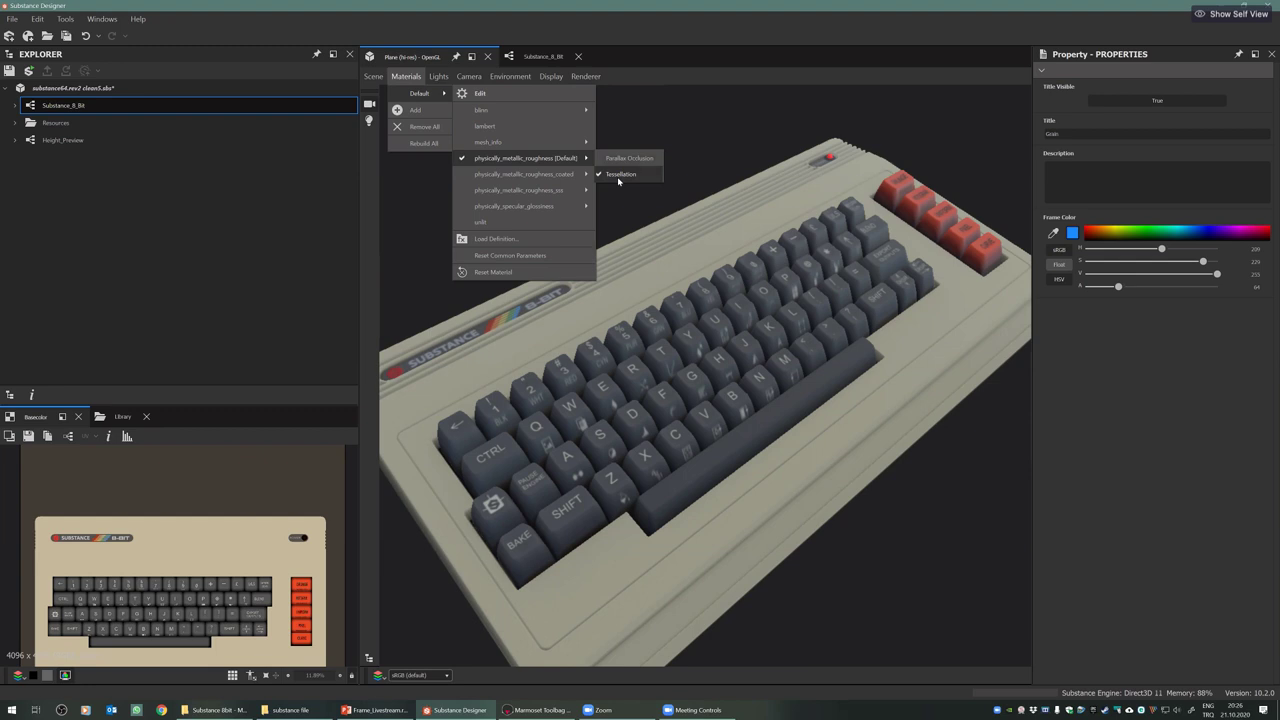
pyautogui.click(618, 177)
# Open the Default material's properties for editing and flatten the keyboard by setting the height Scale to 0
pyautogui.click(406, 76)
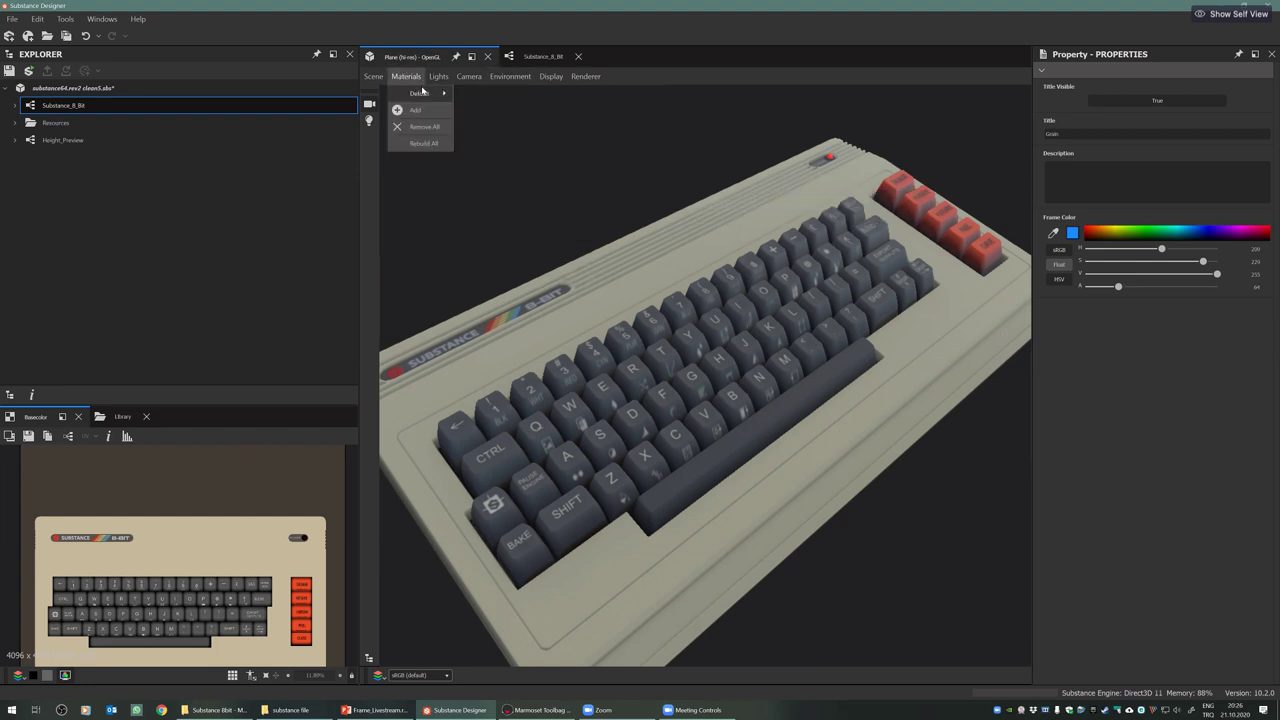
pyautogui.moveTo(423, 92)
pyautogui.click(500, 95)
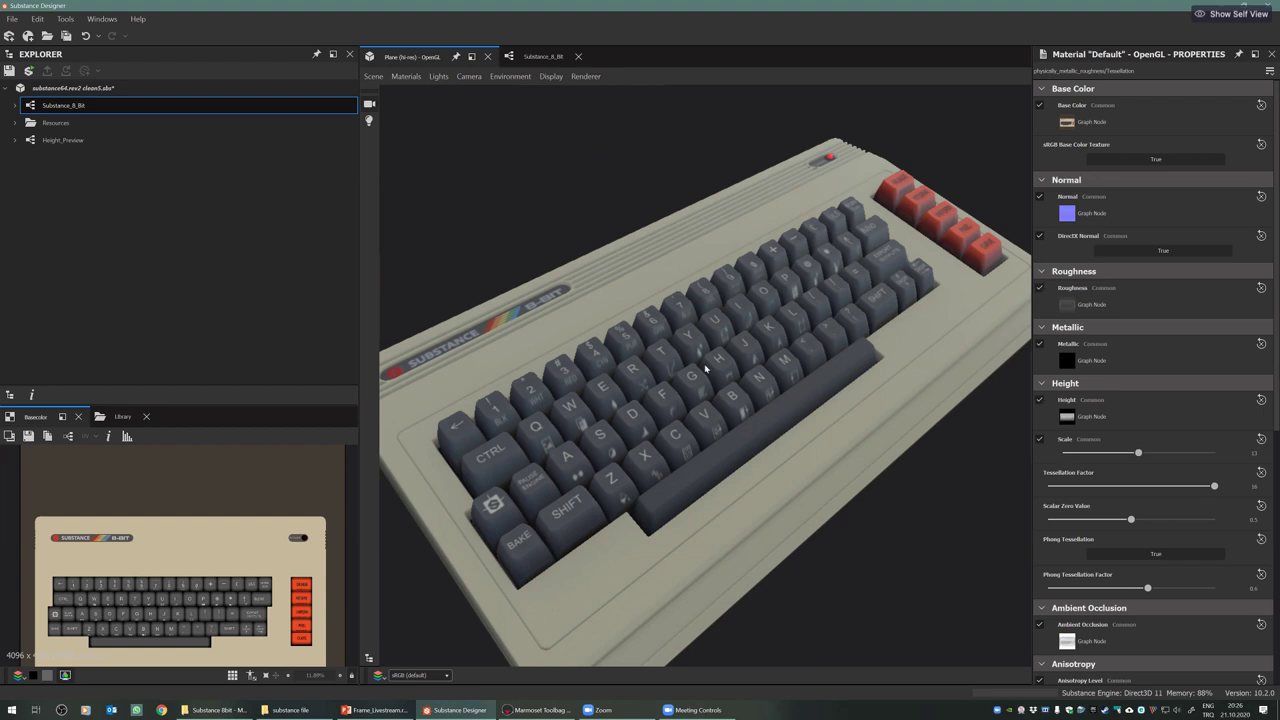
pyautogui.moveTo(705, 369); pyautogui.dragTo(740, 414)
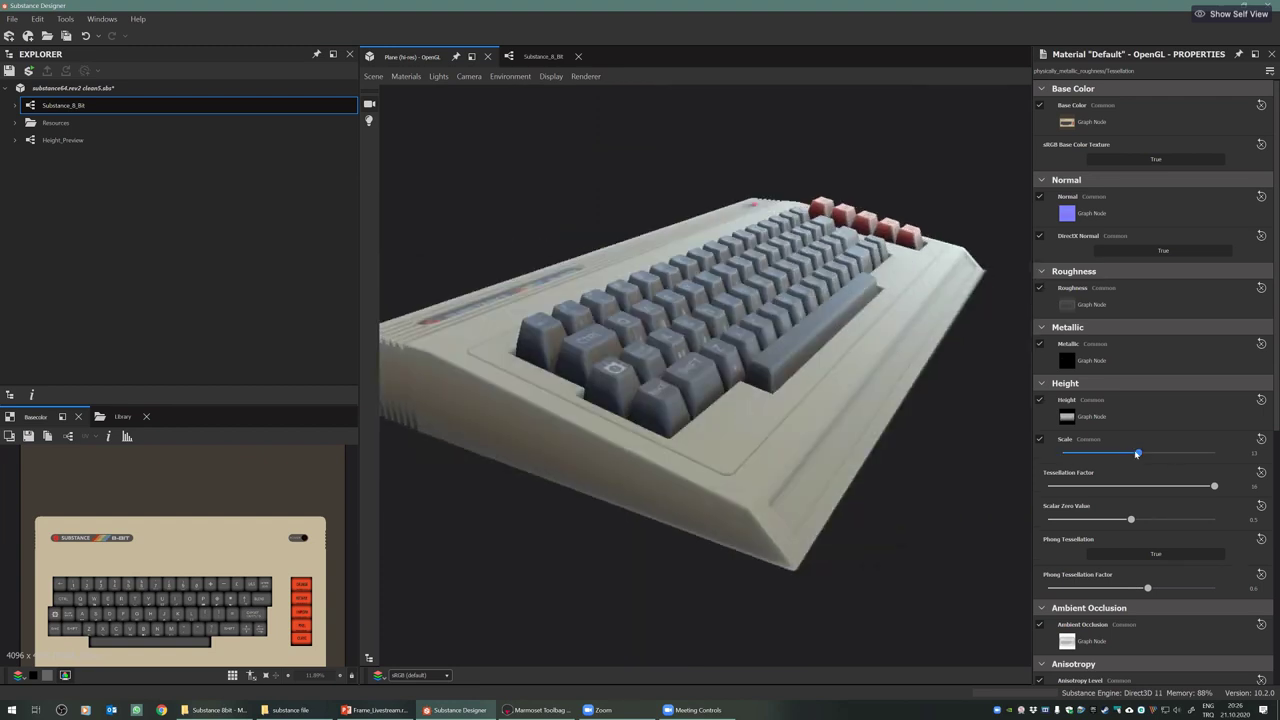
pyautogui.moveTo(1138, 454); pyautogui.dragTo(974, 457)
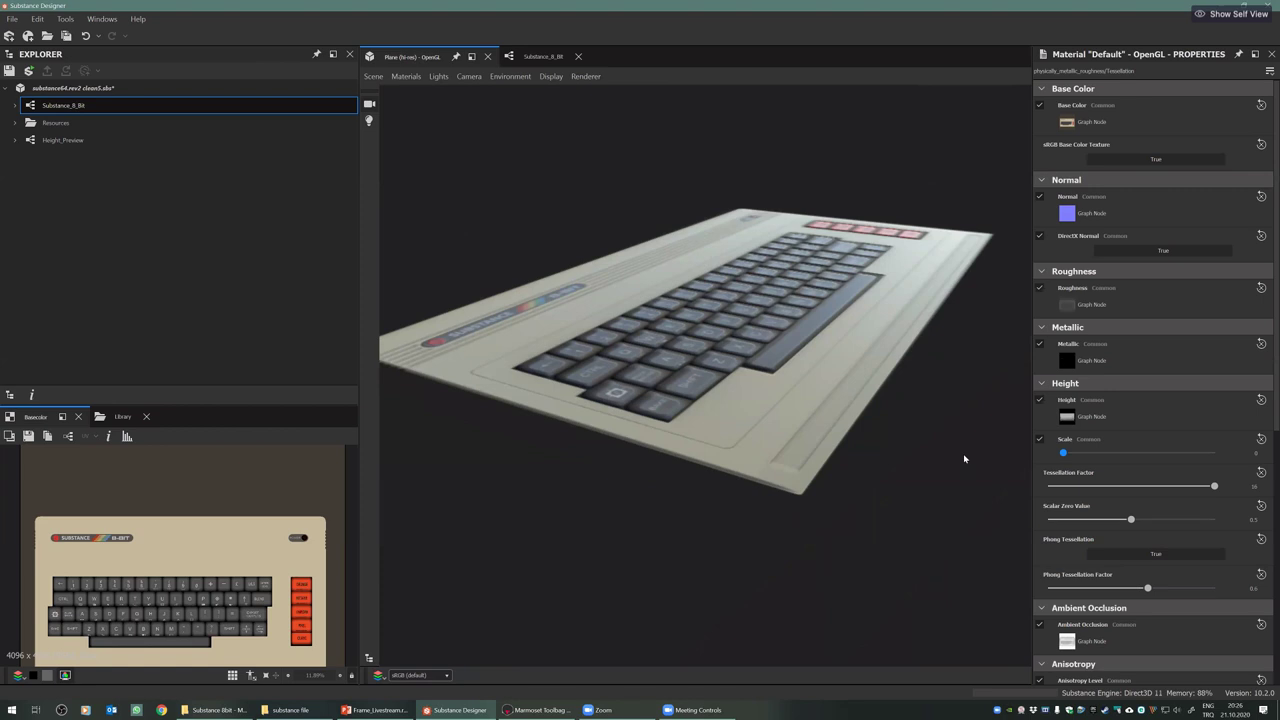
# Bring back the keyboard's relief by setting the material's height Scale to 13
pyautogui.moveTo(1093, 450); pyautogui.dragTo(1143, 453)
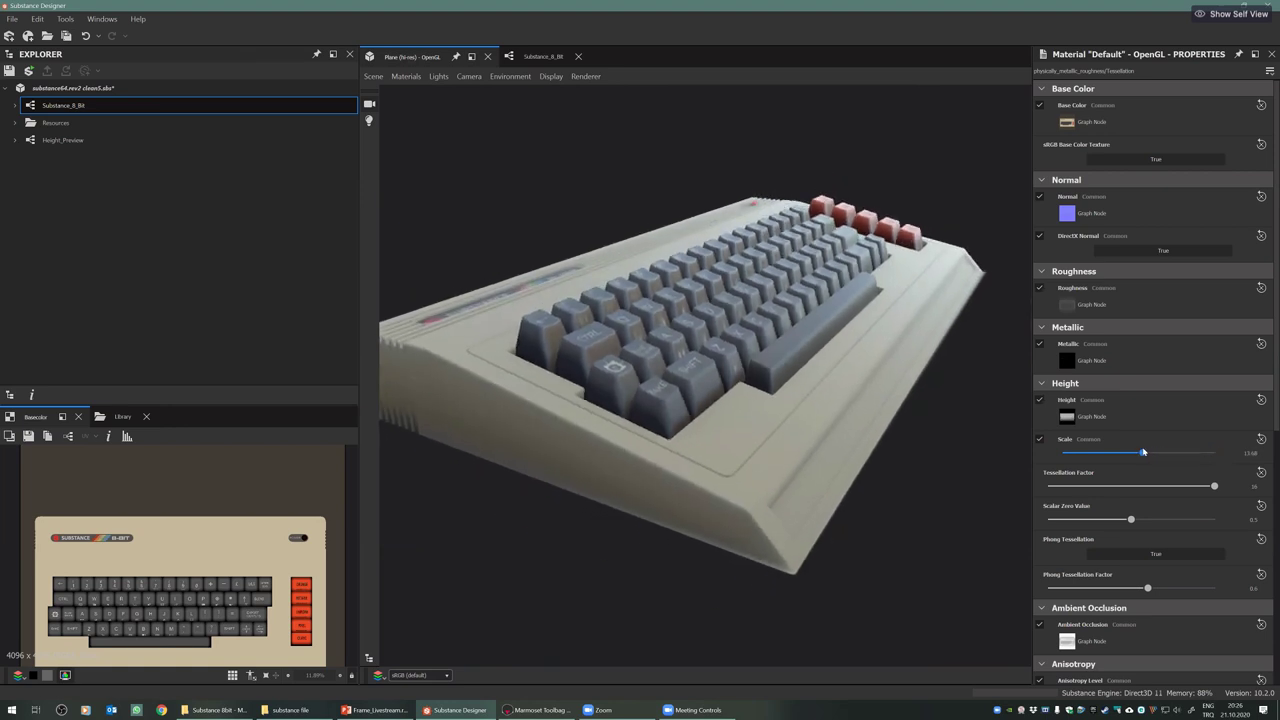
pyautogui.click(1248, 453)
pyautogui.write('13')
pyautogui.press('Return')
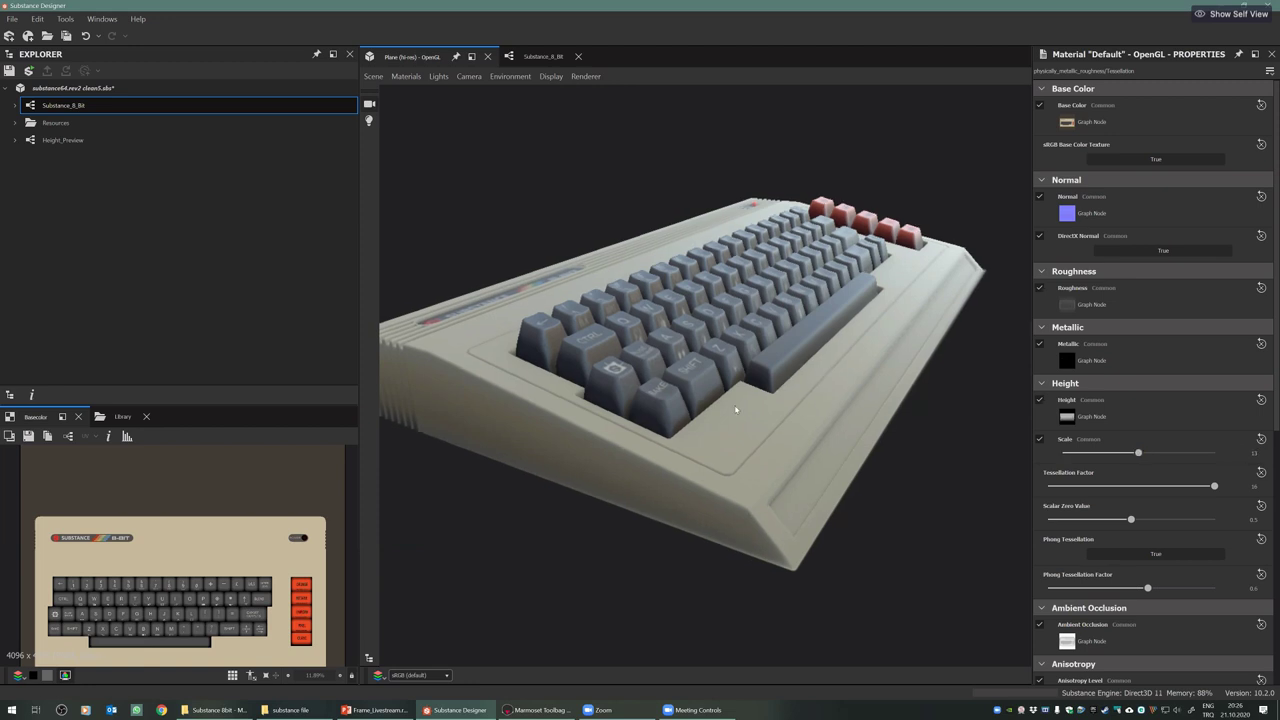
# Try a lower height Scale of about 8.21 and reset it to 13
pyautogui.moveTo(1136, 454); pyautogui.dragTo(1110, 452)
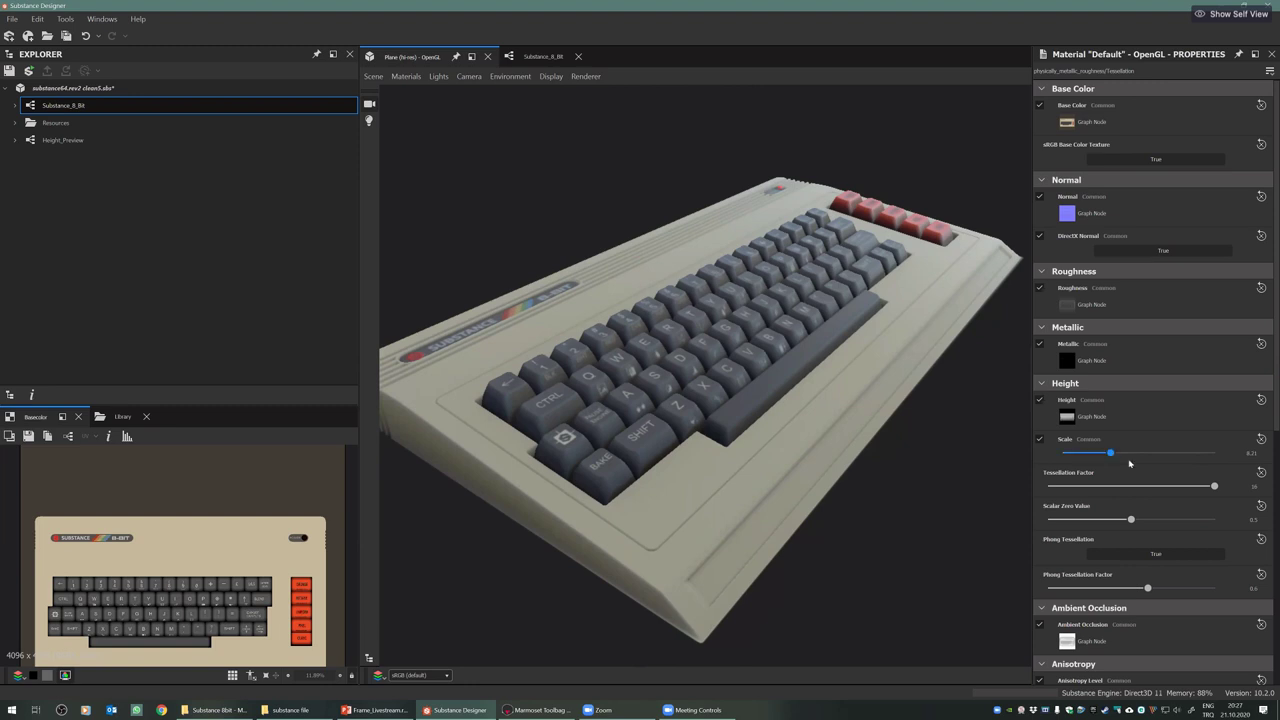
pyautogui.doubleClick(1252, 453)
pyautogui.write('13')
pyautogui.press('Return')
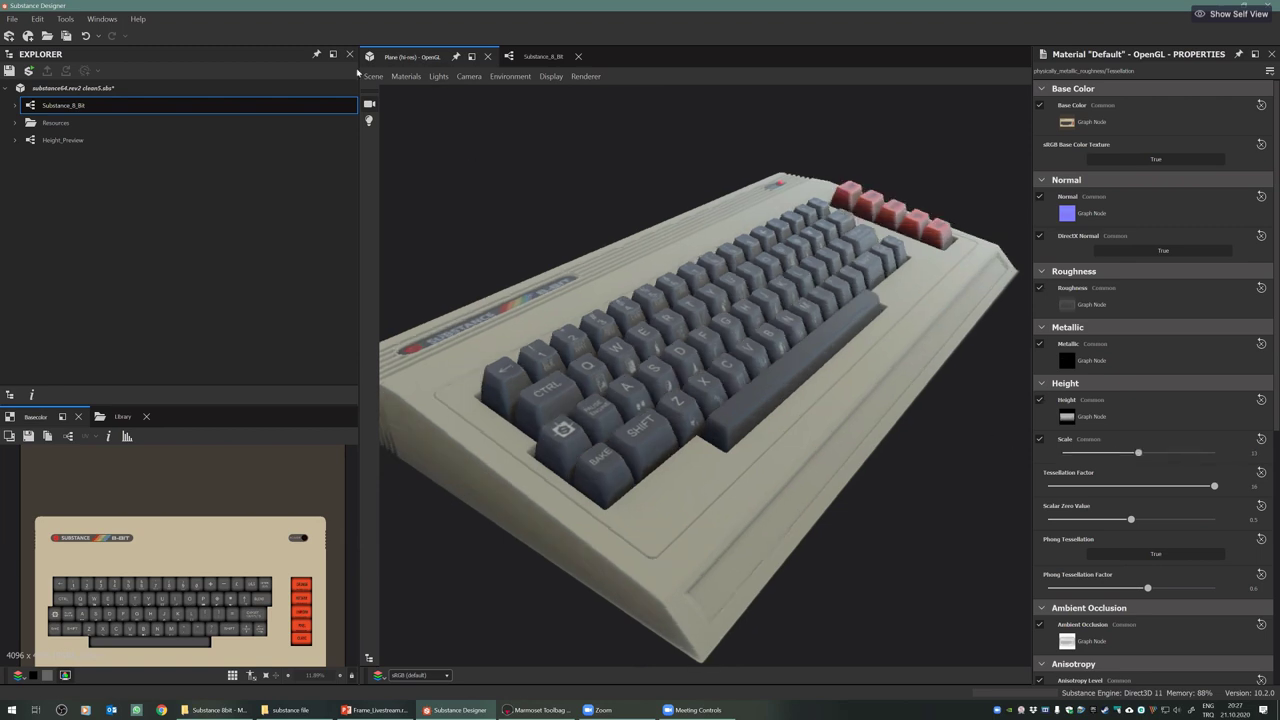
# Dock the 3D view as a tab beside the Explorer, above the base color preview
pyautogui.moveTo(412, 56); pyautogui.dragTo(166, 89)
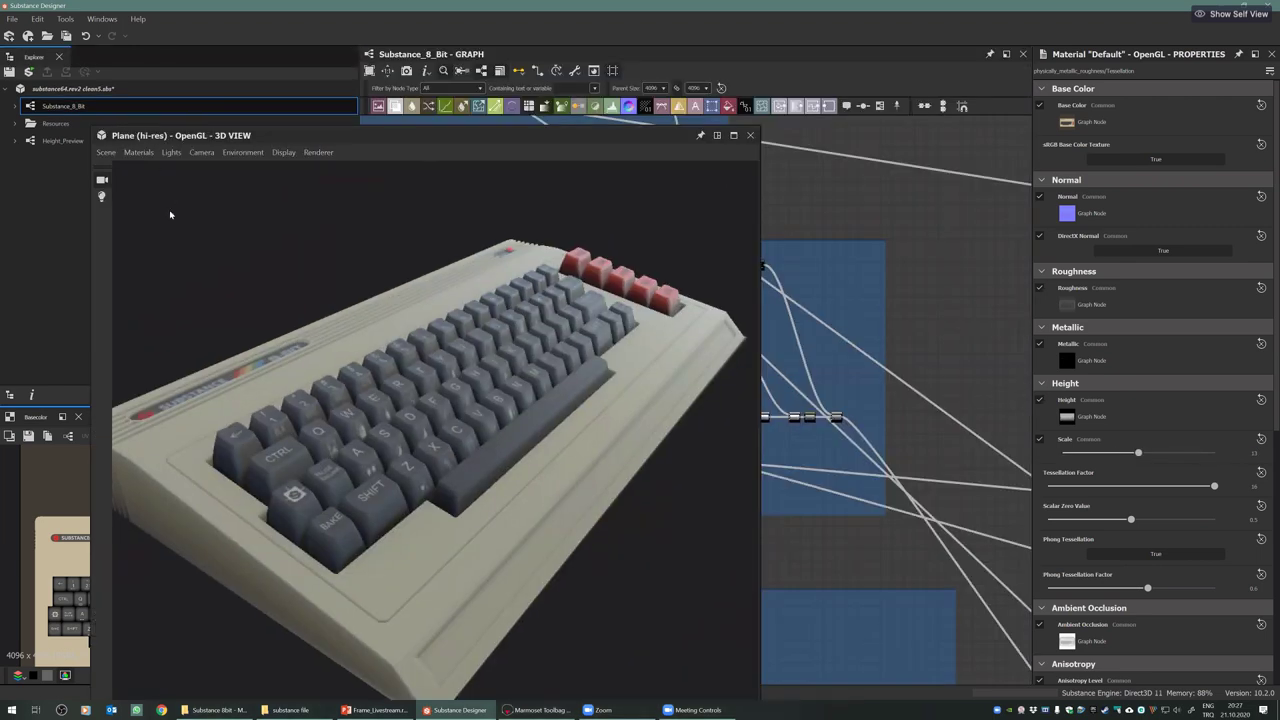
pyautogui.moveTo(170, 215); pyautogui.dragTo(219, 174)
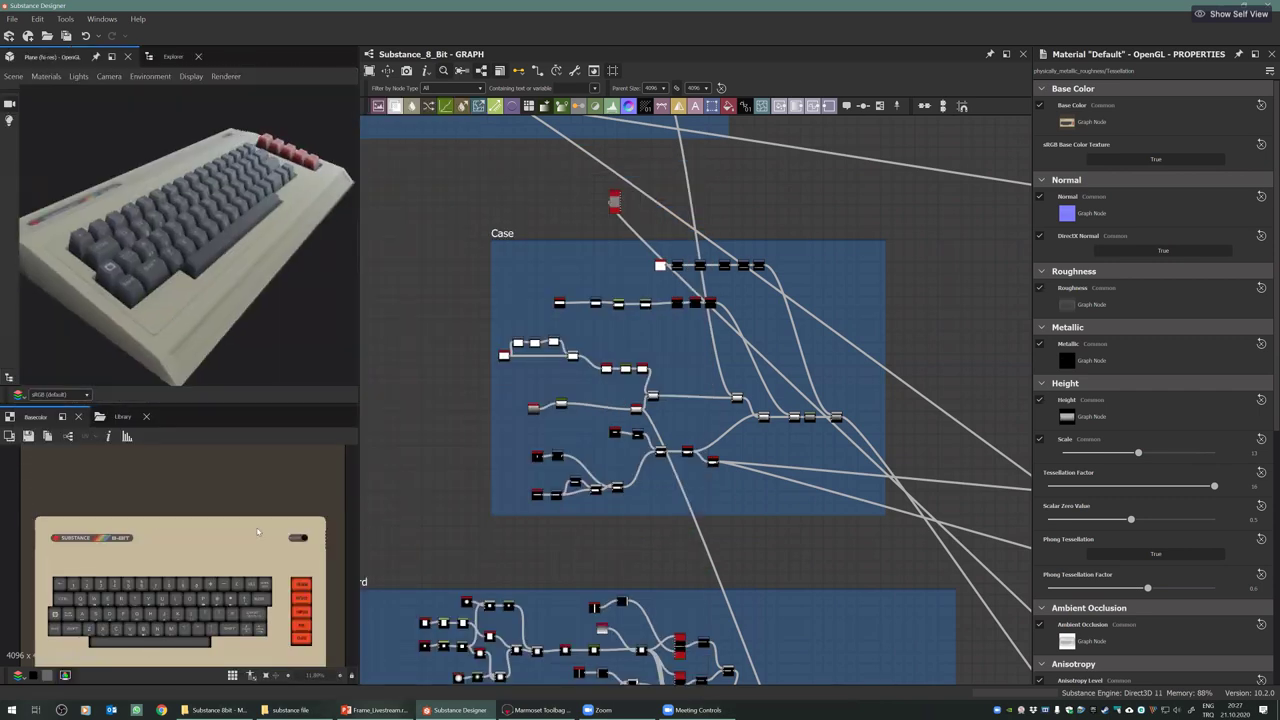
pyautogui.scroll(-3, 173, 551)
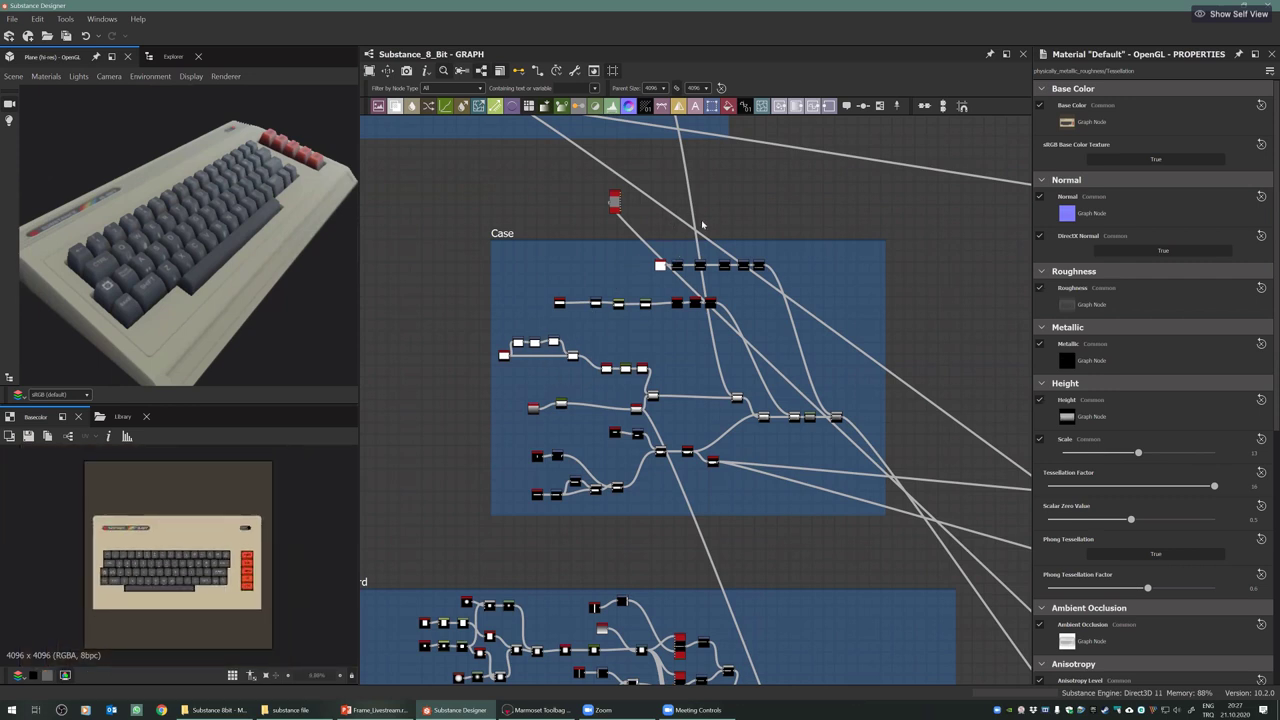
# Locate the Height_Preview node above the Case frame and open the Height_Preview graph from the package
pyautogui.moveTo(638, 355); pyautogui.dragTo(650, 386, button='middle')
pyautogui.scroll(1, 648, 266)
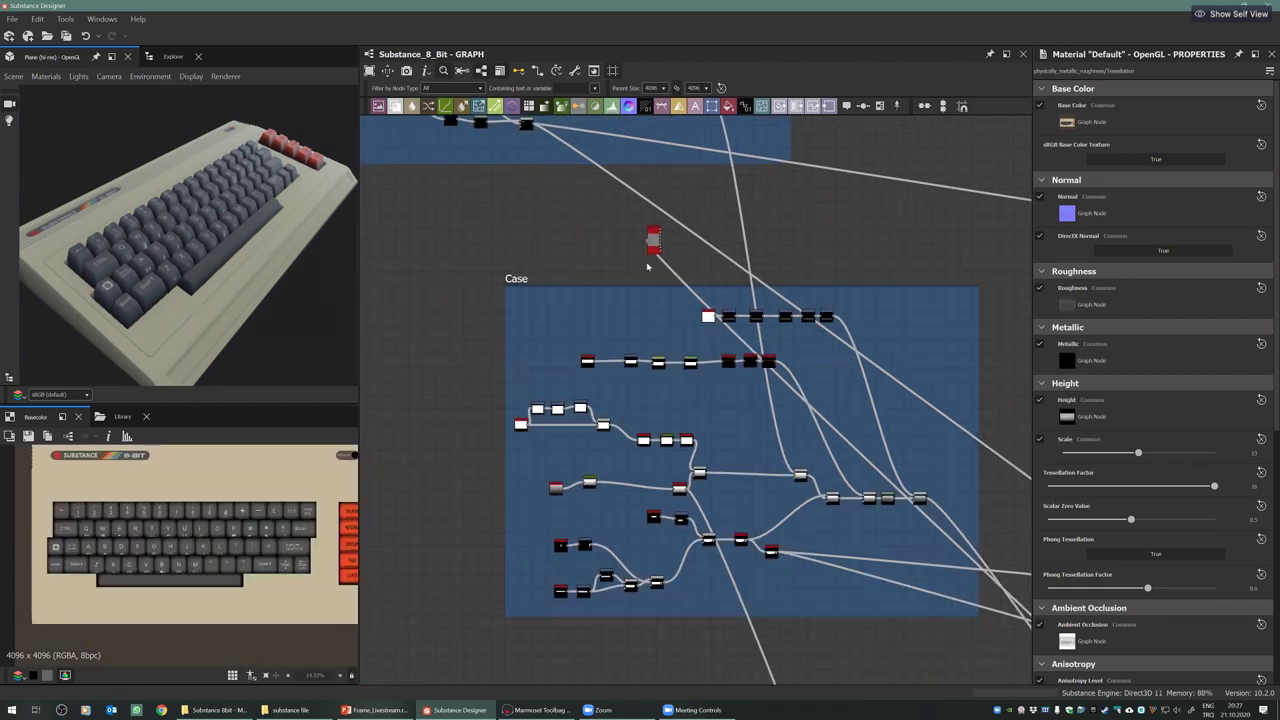
pyautogui.scroll(1, 647, 267)
pyautogui.scroll(1, 648, 281)
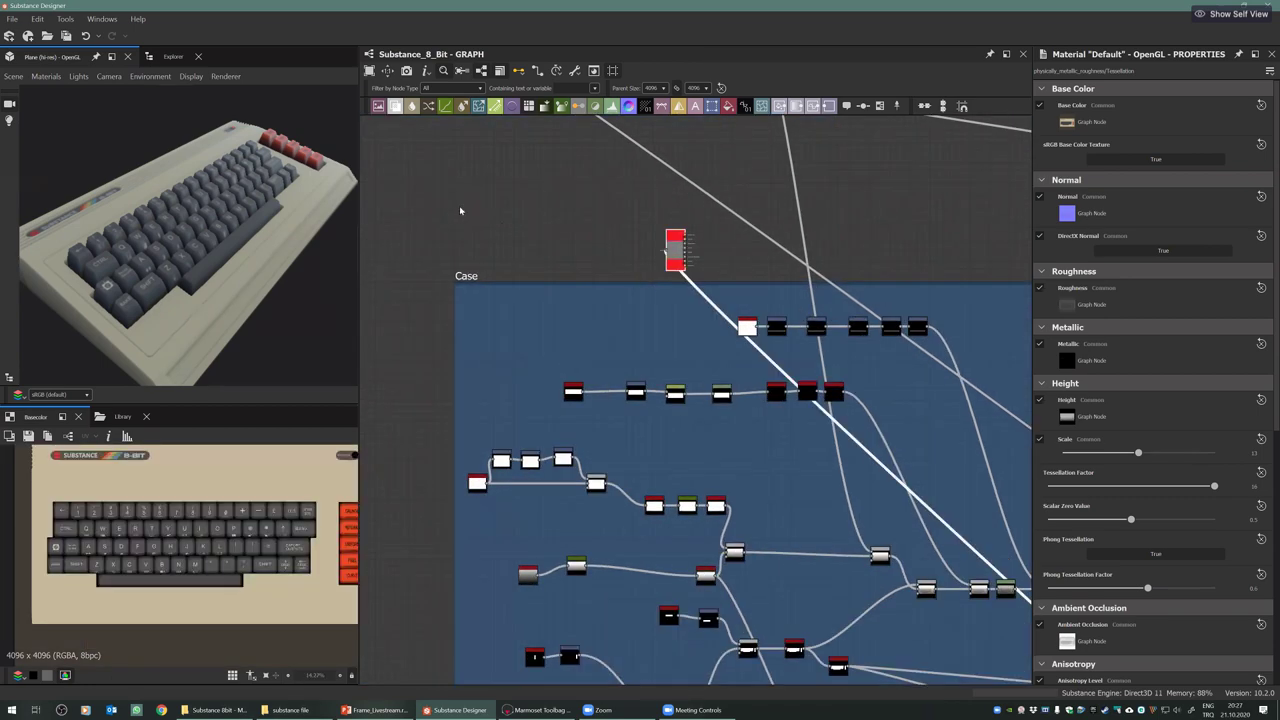
pyautogui.rightClick(49, 151)
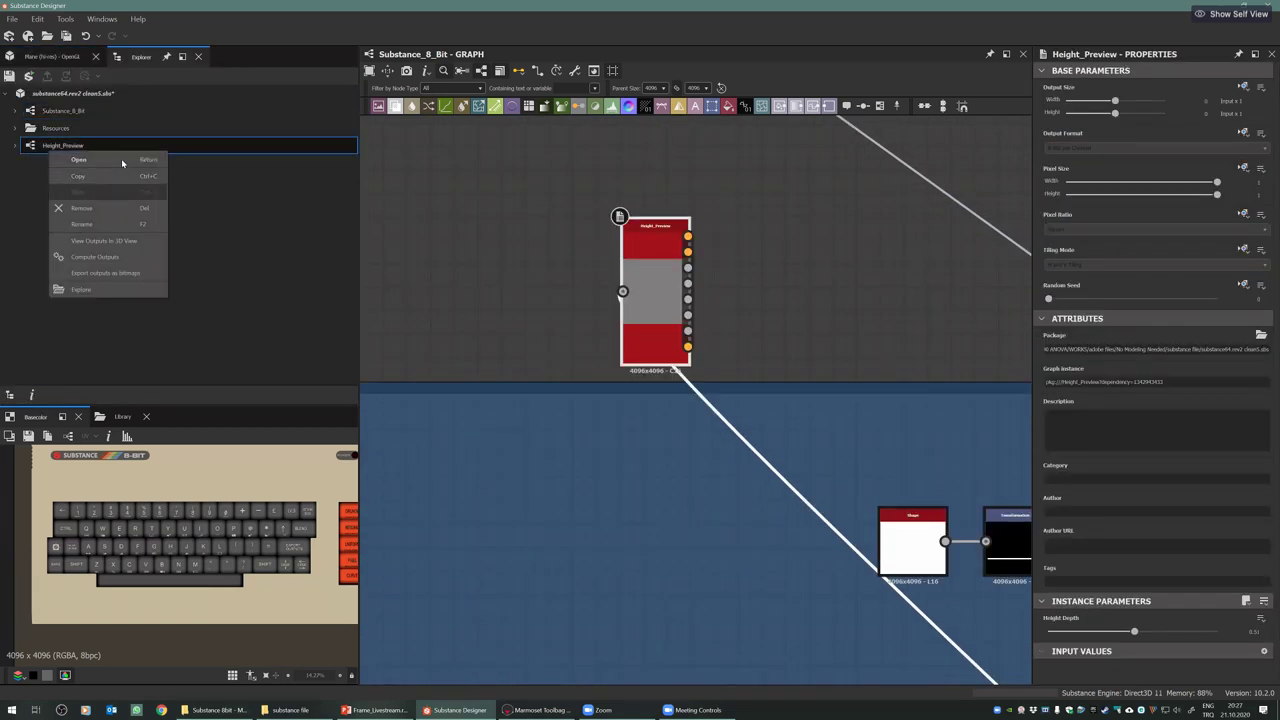
pyautogui.click(171, 176)
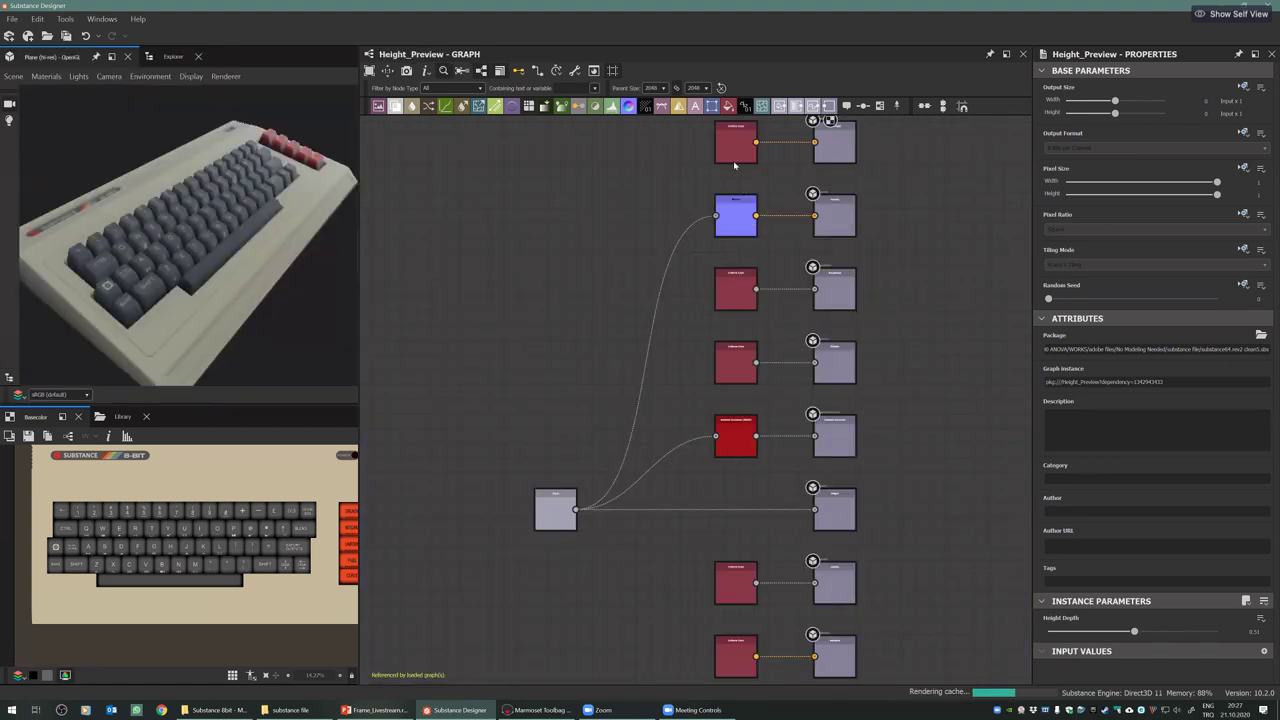
# Examine the Height_Preview graph's input node, its parameters and its connections to the output chains
pyautogui.moveTo(593, 457); pyautogui.dragTo(621, 456, button='middle')
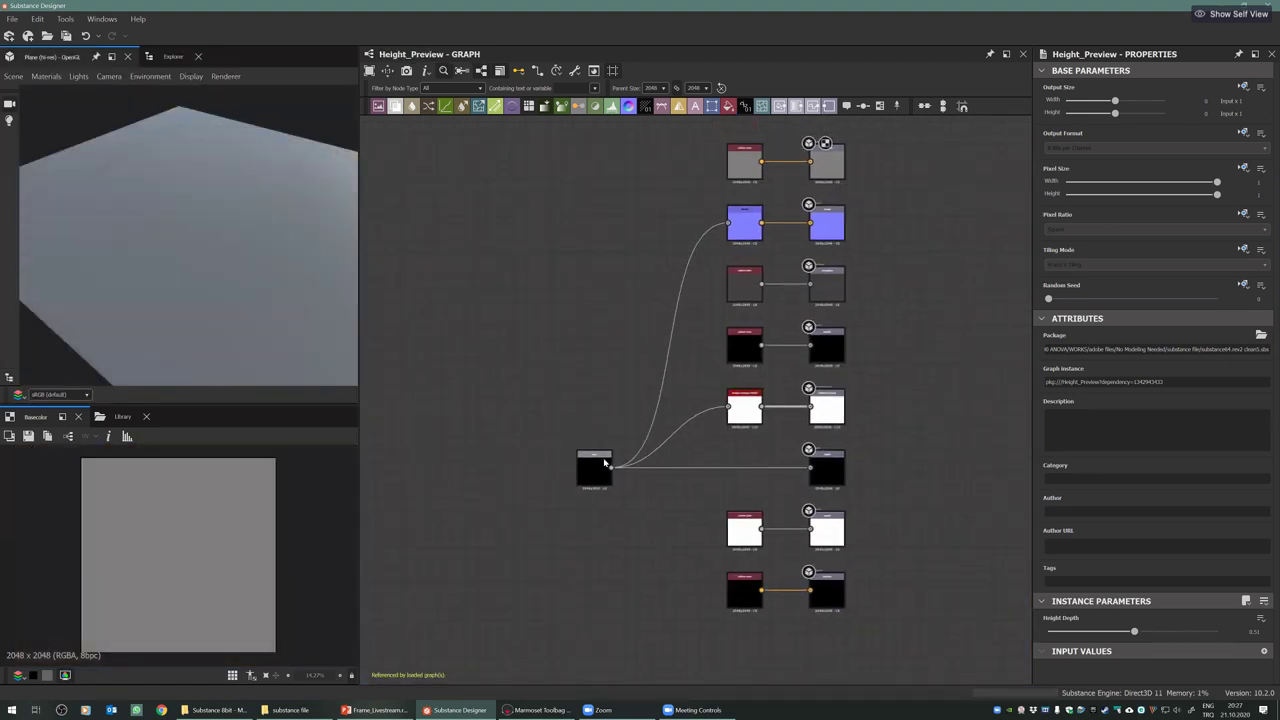
pyautogui.moveTo(858, 164); pyautogui.dragTo(522, 580)
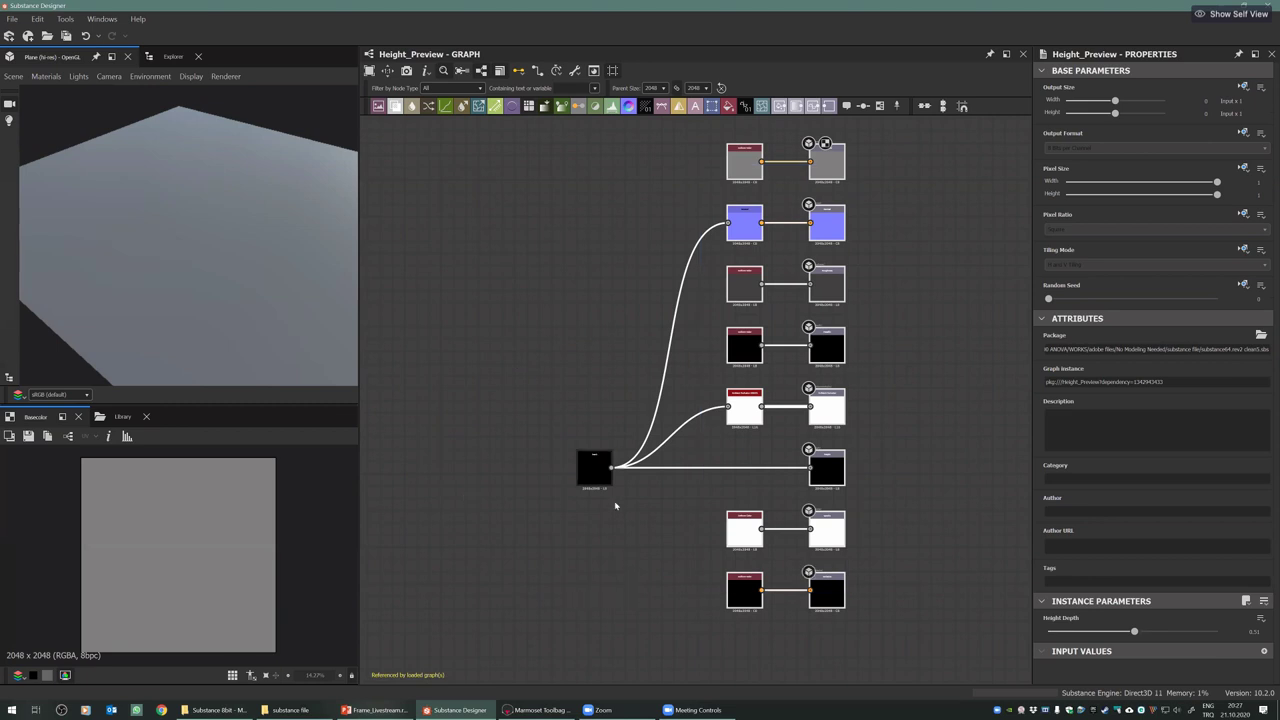
pyautogui.click(595, 467)
pyautogui.scroll(6, 593, 464)
pyautogui.moveTo(574, 446); pyautogui.dragTo(523, 395)
pyautogui.scroll(-2, 627, 388)
pyautogui.moveTo(600, 411); pyautogui.dragTo(528, 470, button='middle')
pyautogui.scroll(-1, 578, 435)
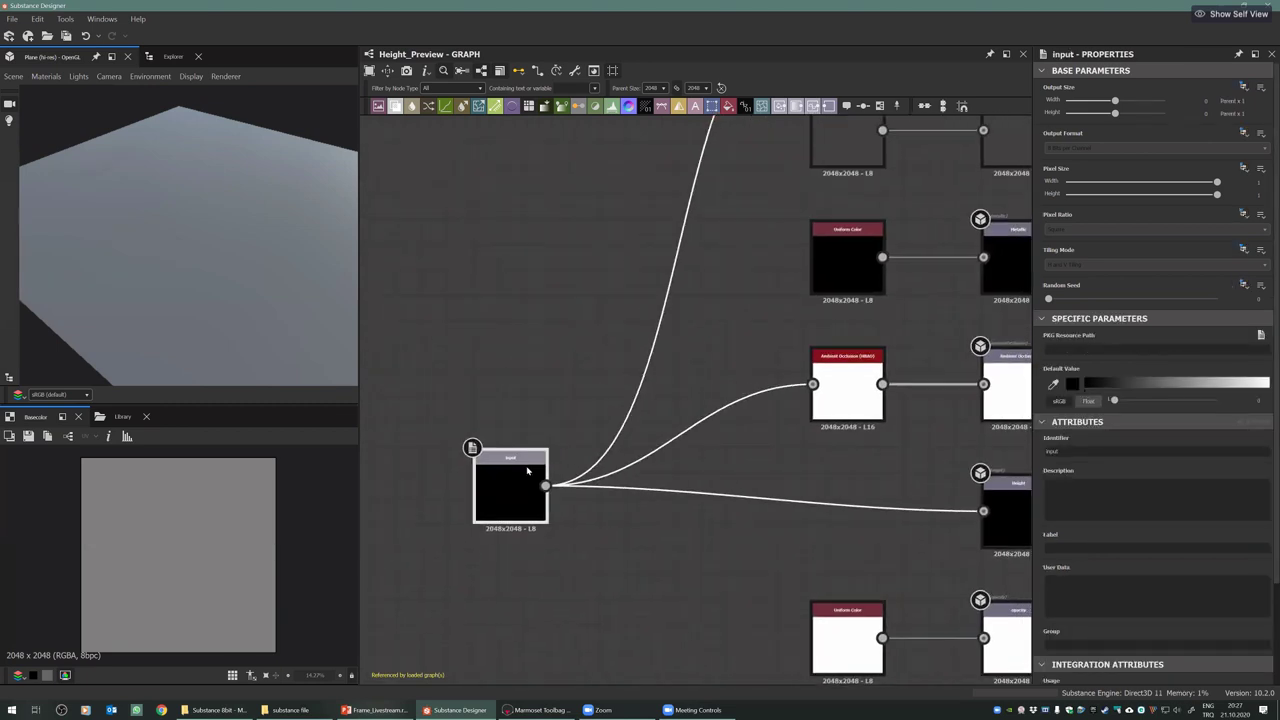
pyautogui.scroll(-2, 527, 470)
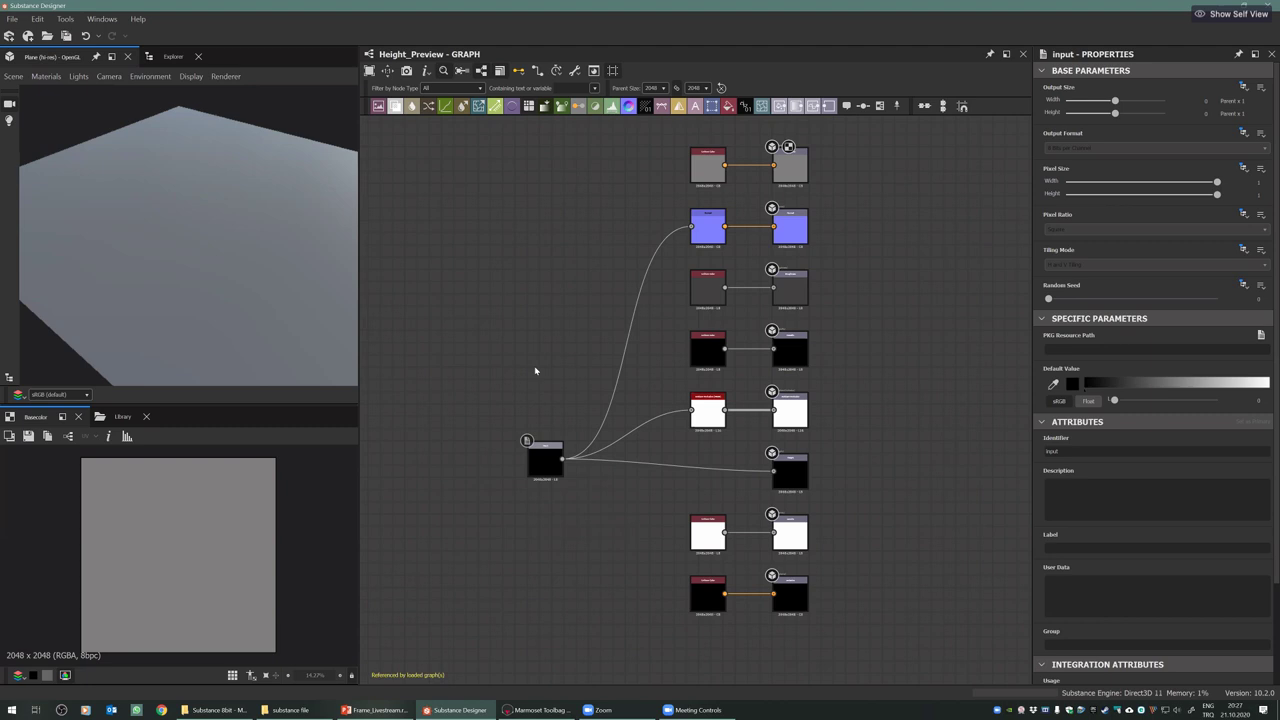
pyautogui.scroll(3, 540, 462)
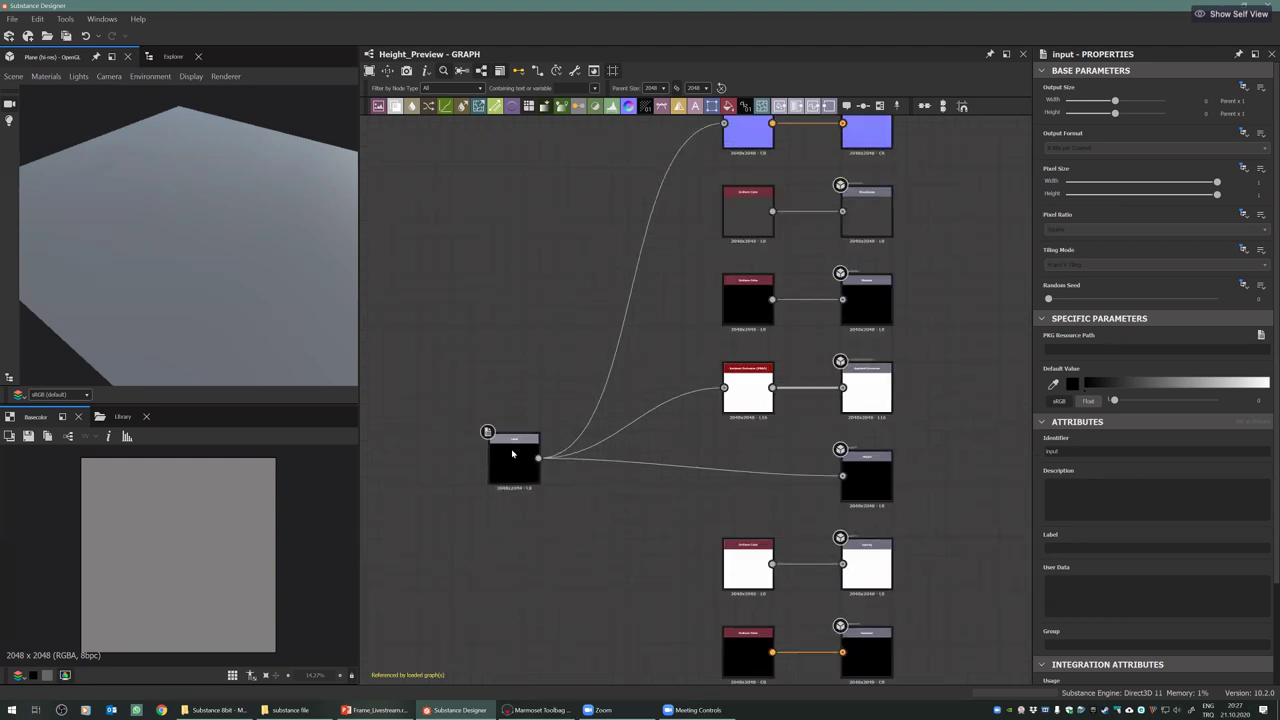
pyautogui.scroll(1, 480, 470)
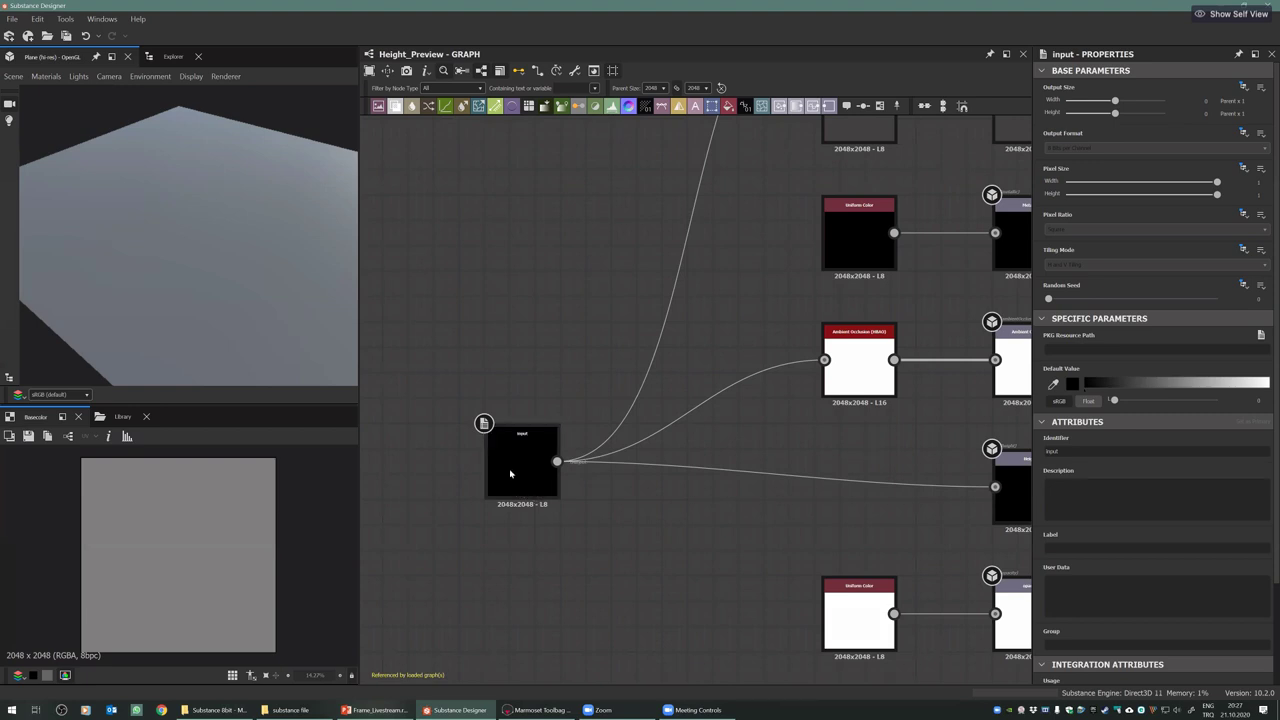
pyautogui.click(517, 436)
pyautogui.moveTo(650, 496); pyautogui.dragTo(502, 497, button='middle')
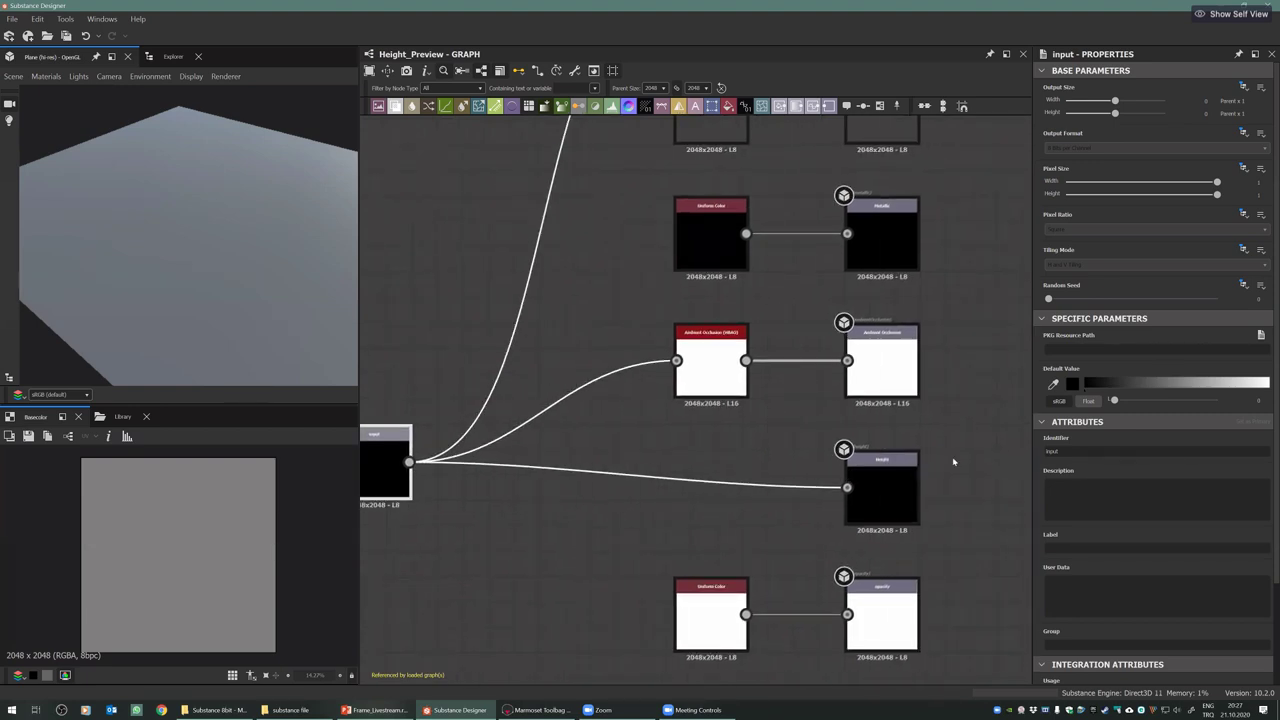
# Inspect the properties of the Height output node and of the Ambient Occlusion (HBAO) node
pyautogui.click(889, 484)
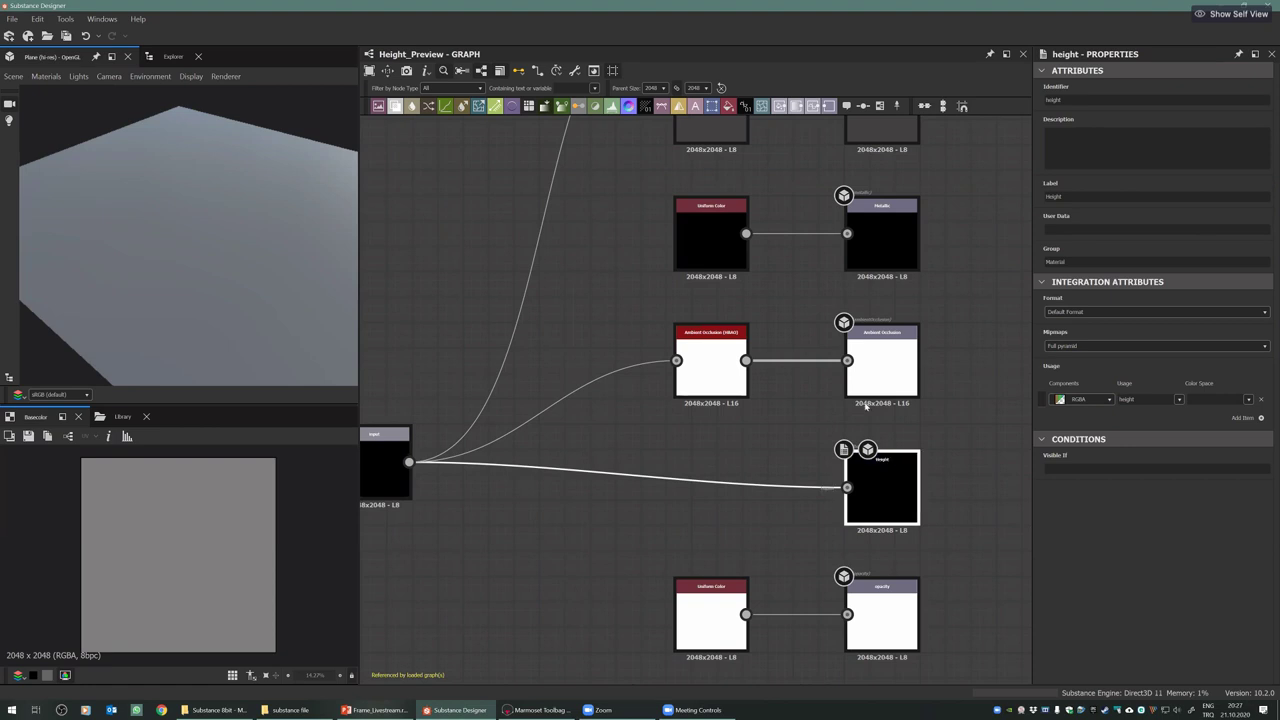
pyautogui.scroll(1, 885, 473)
pyautogui.scroll(1, 657, 401)
pyautogui.scroll(-2, 655, 400)
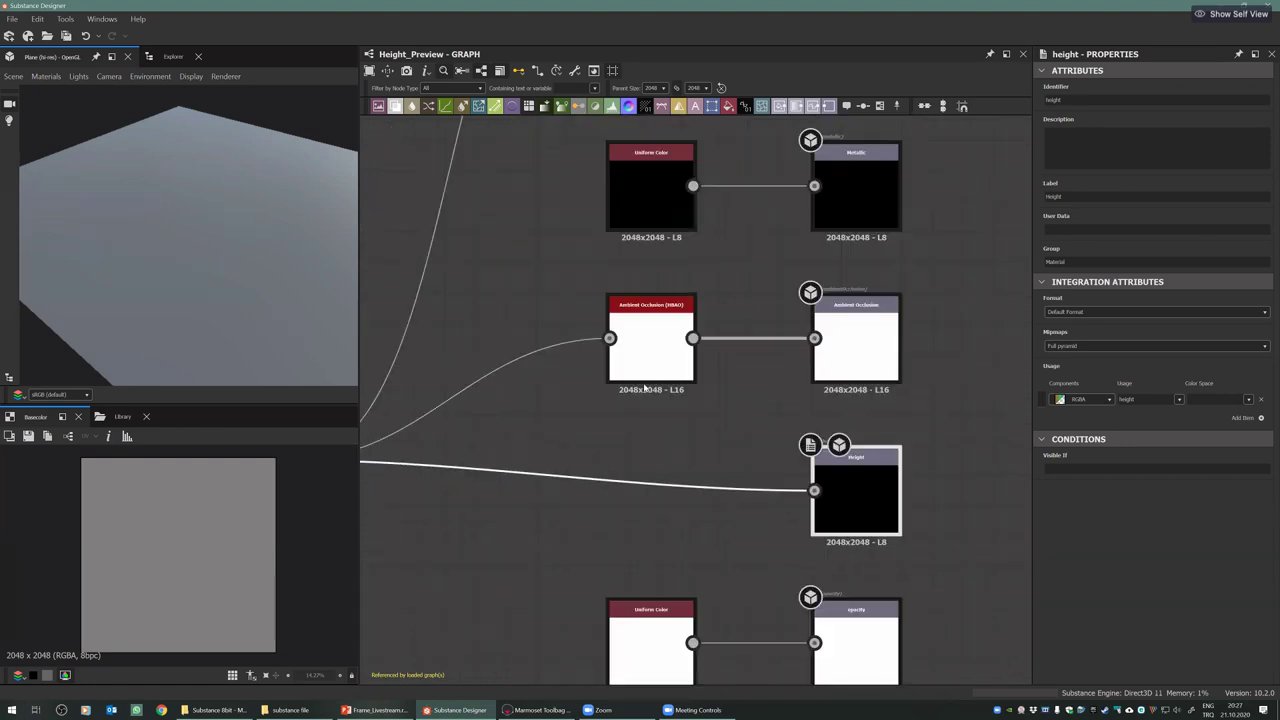
pyautogui.scroll(-1, 634, 368)
pyautogui.moveTo(605, 359); pyautogui.dragTo(591, 403, button='middle')
pyautogui.scroll(1, 695, 410)
pyautogui.scroll(2, 695, 410)
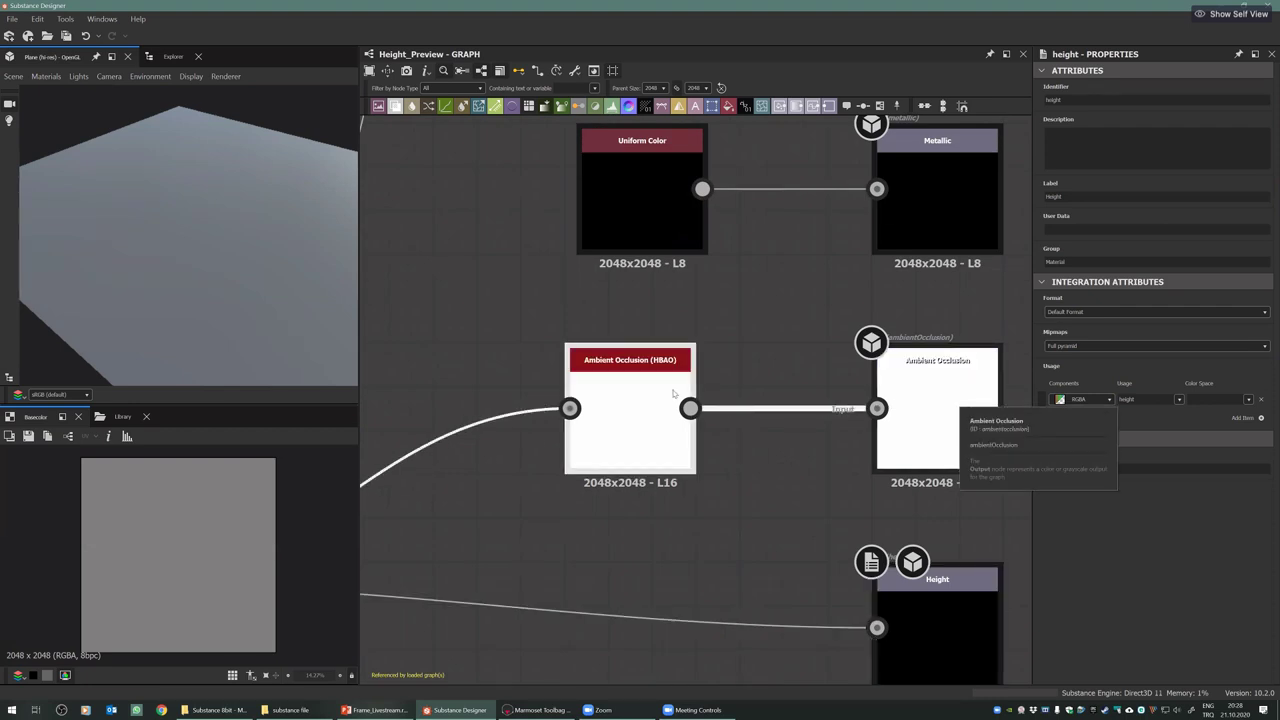
pyautogui.click(640, 400)
pyautogui.scroll(-3, 1146, 568)
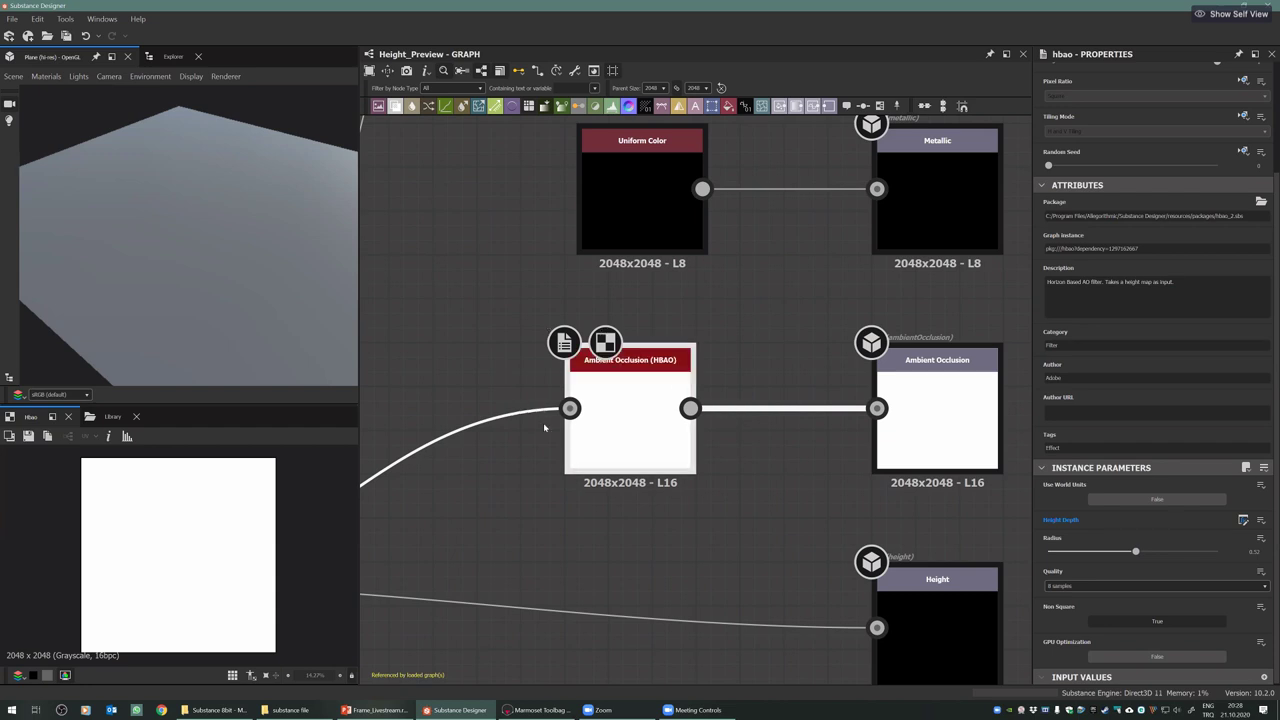
# Examine the Metallic, Roughness, Normal and Base Color outputs and the nodes feeding them
pyautogui.scroll(-2, 665, 423)
pyautogui.scroll(4, 650, 380)
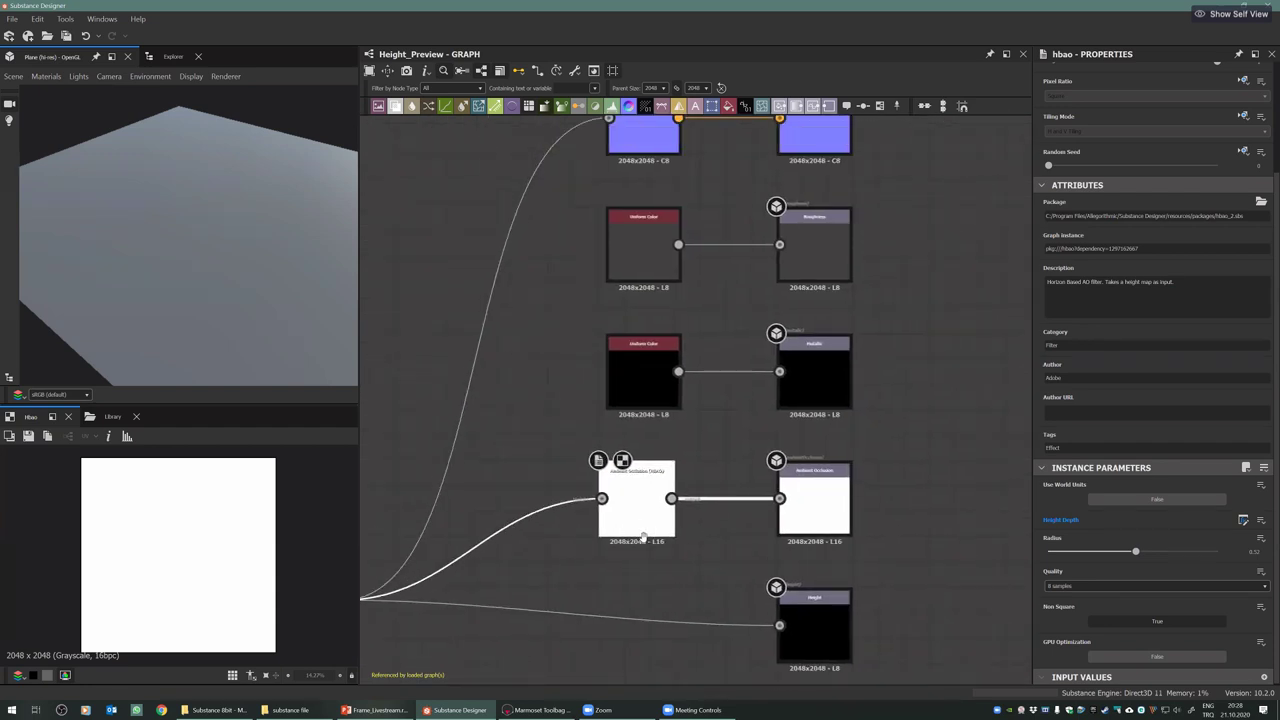
pyautogui.scroll(2, 645, 360)
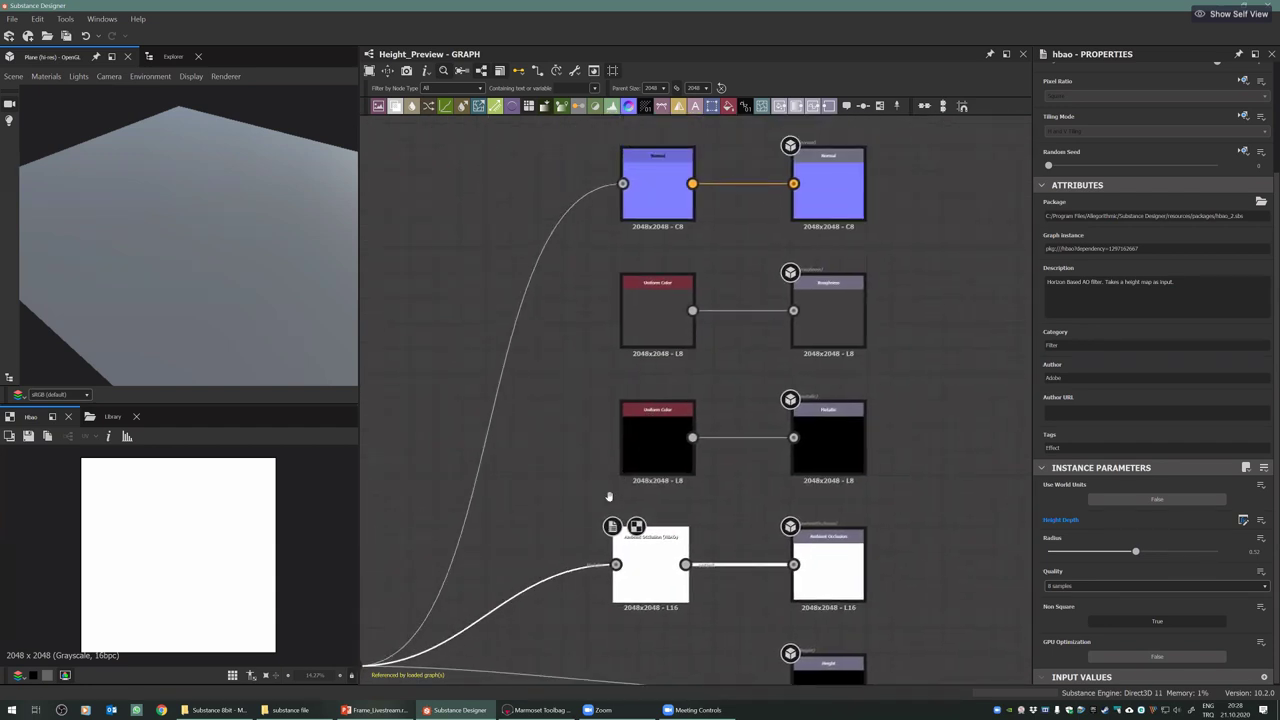
pyautogui.scroll(2, 624, 417)
pyautogui.scroll(4, 477, 368)
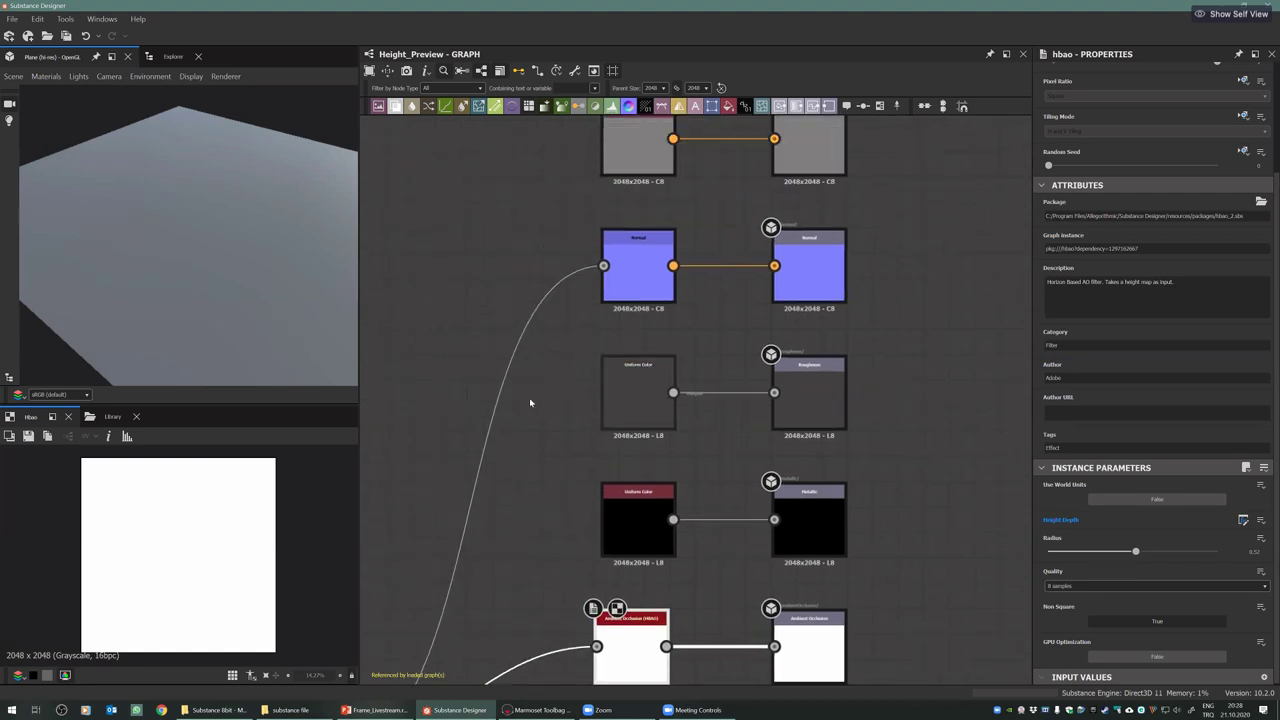
pyautogui.scroll(5, 476, 537)
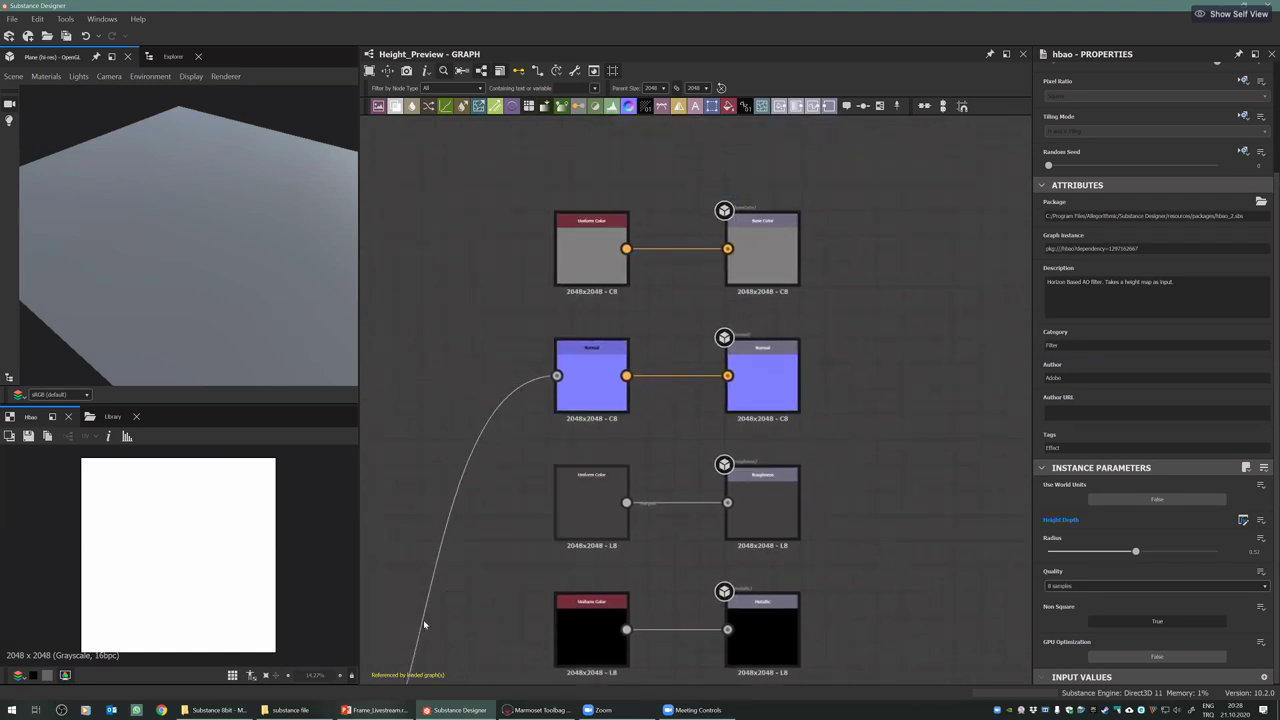
# Inspect the Normal output's properties and trace its Normal node back to the graph's input node
pyautogui.scroll(-3, 439, 592)
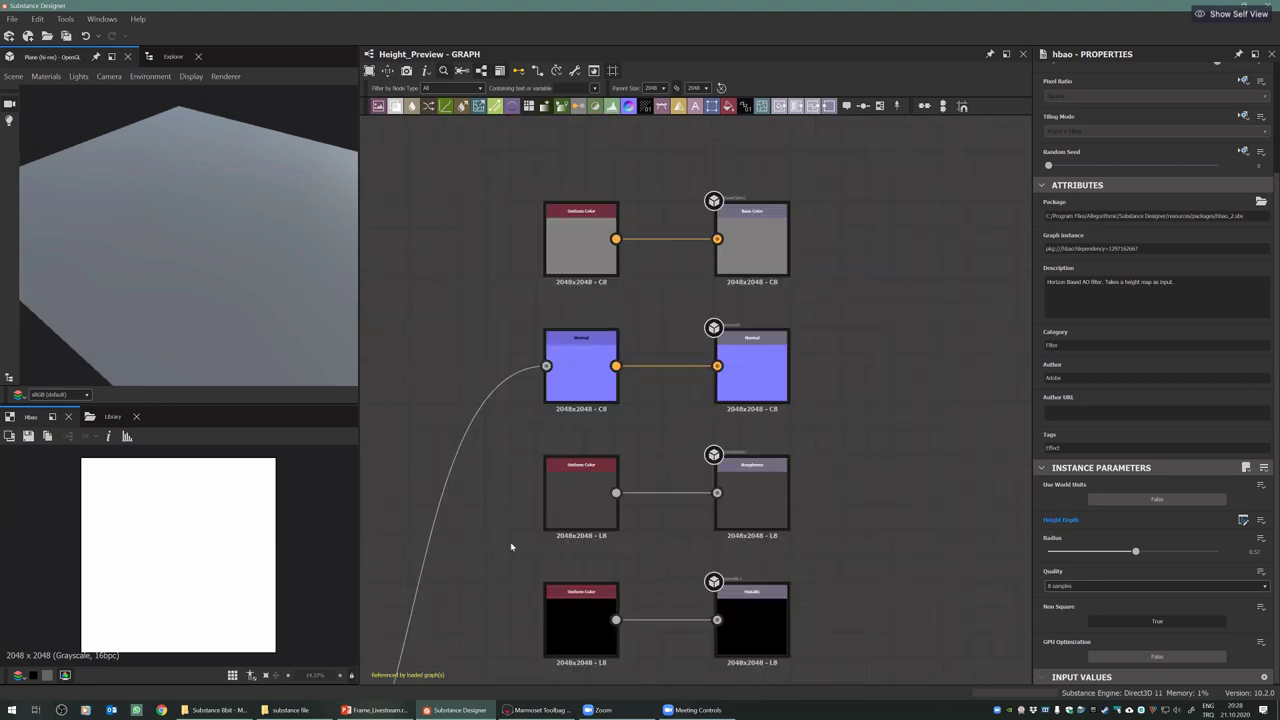
pyautogui.moveTo(511, 547); pyautogui.dragTo(567, 498, button='middle')
pyautogui.scroll(-1, 431, 608)
pyautogui.moveTo(436, 640); pyautogui.dragTo(524, 548, button='middle')
pyautogui.moveTo(466, 500); pyautogui.dragTo(504, 451, button='middle')
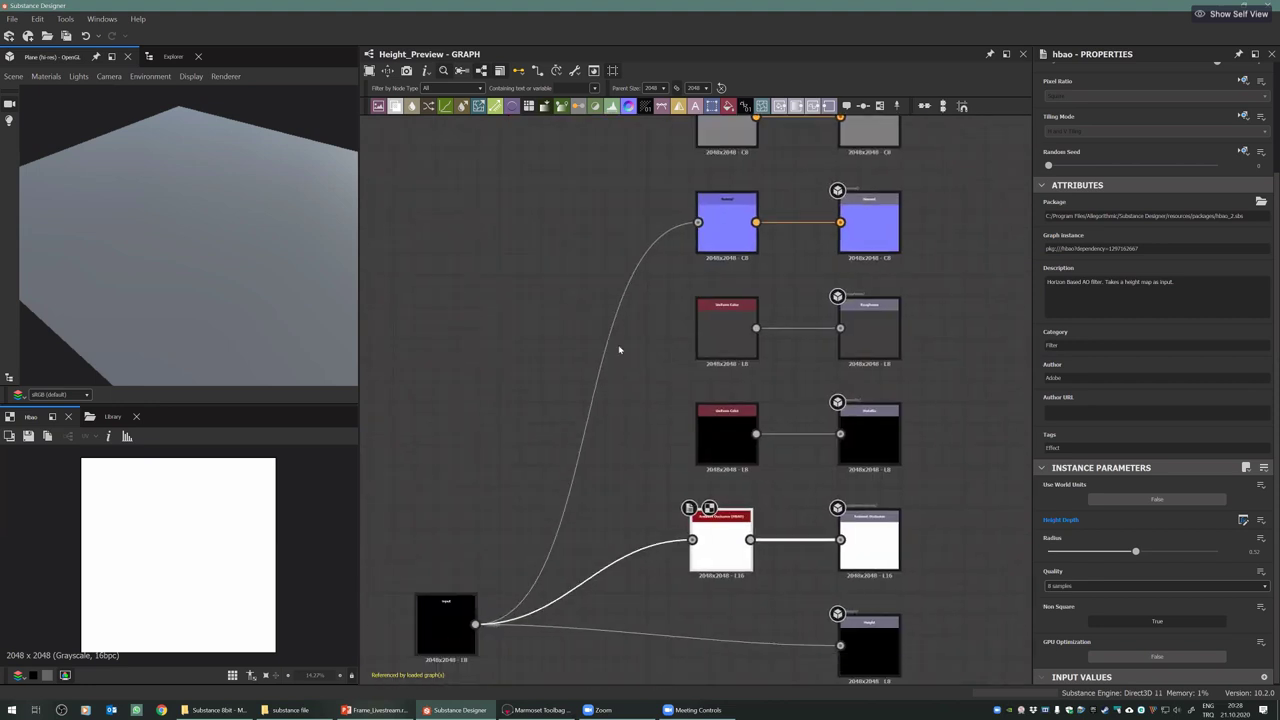
pyautogui.moveTo(580, 385)
pyautogui.mouseDown(button='middle')
pyautogui.moveTo(593, 361)
pyautogui.moveTo(572, 387)
pyautogui.mouseUp(button='middle')
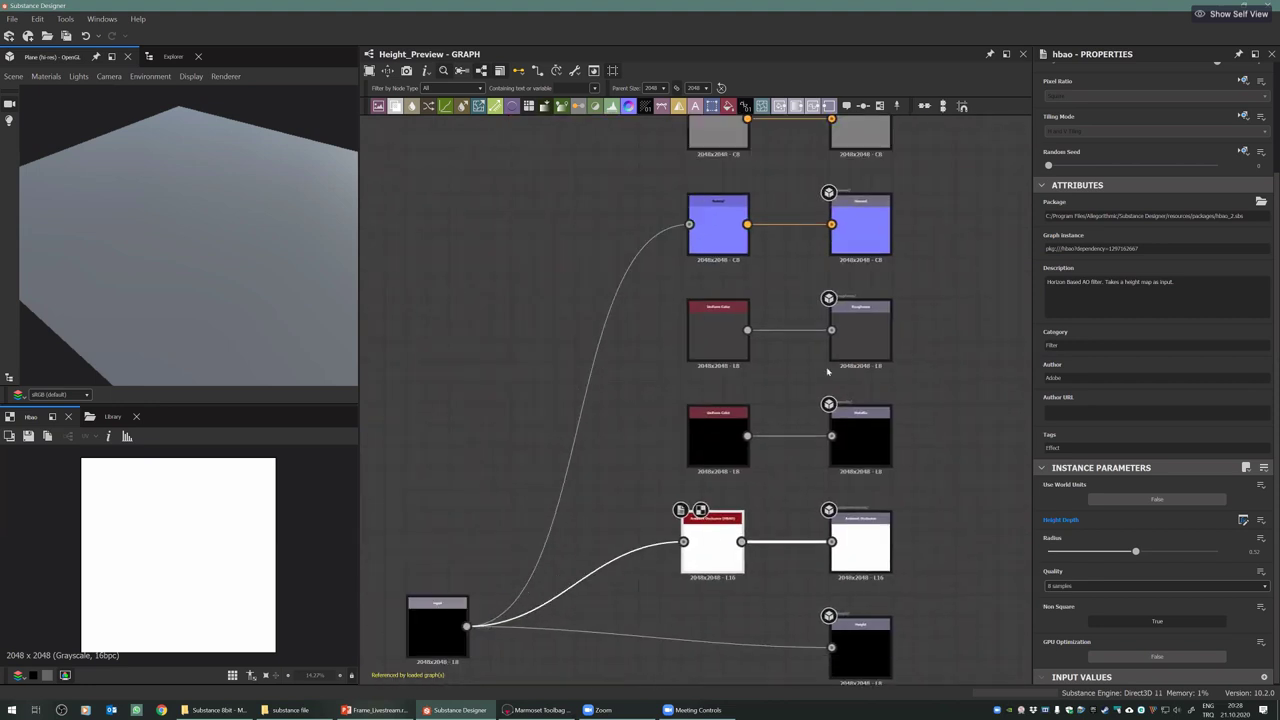
pyautogui.scroll(5, 827, 372)
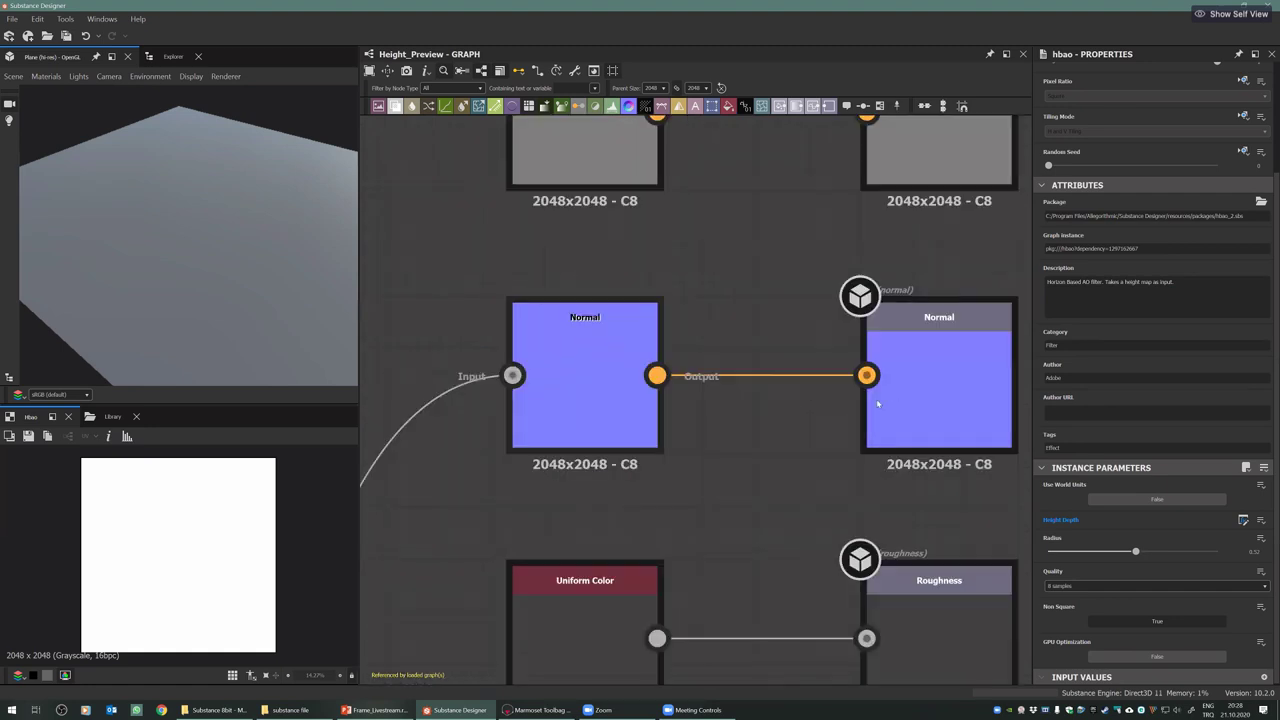
pyautogui.scroll(-4, 877, 403)
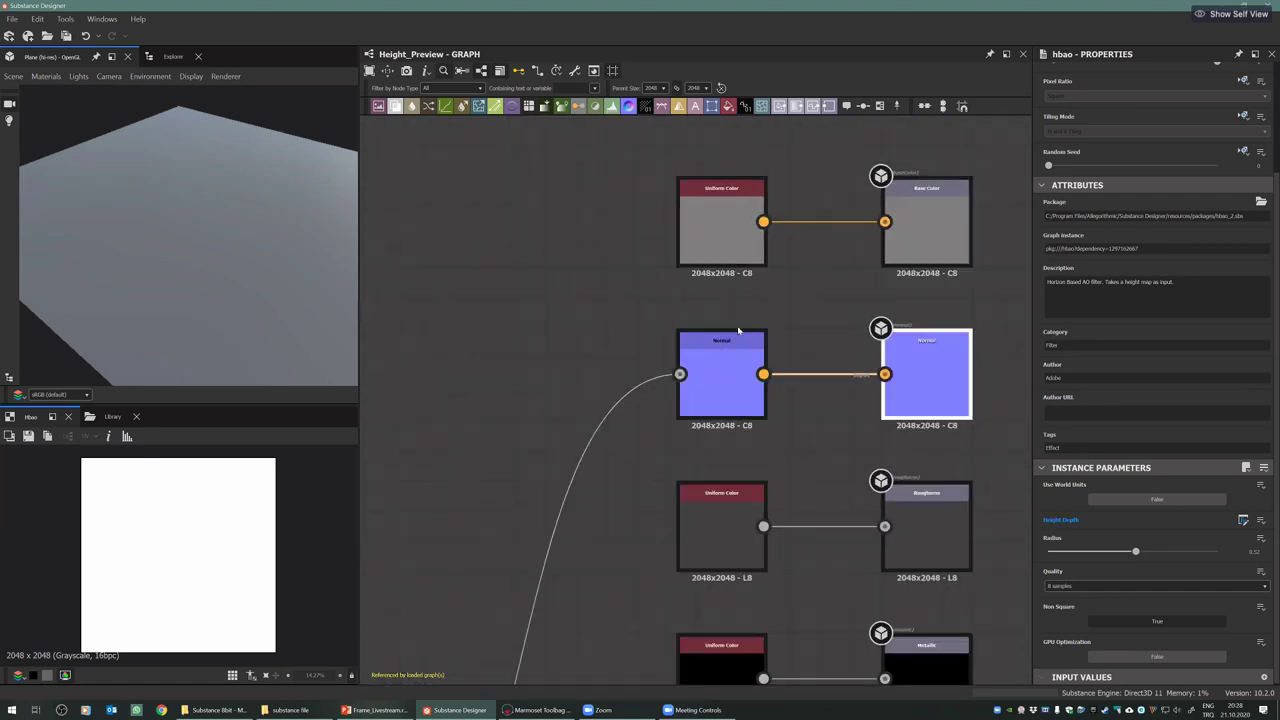
pyautogui.scroll(-3, 760, 260)
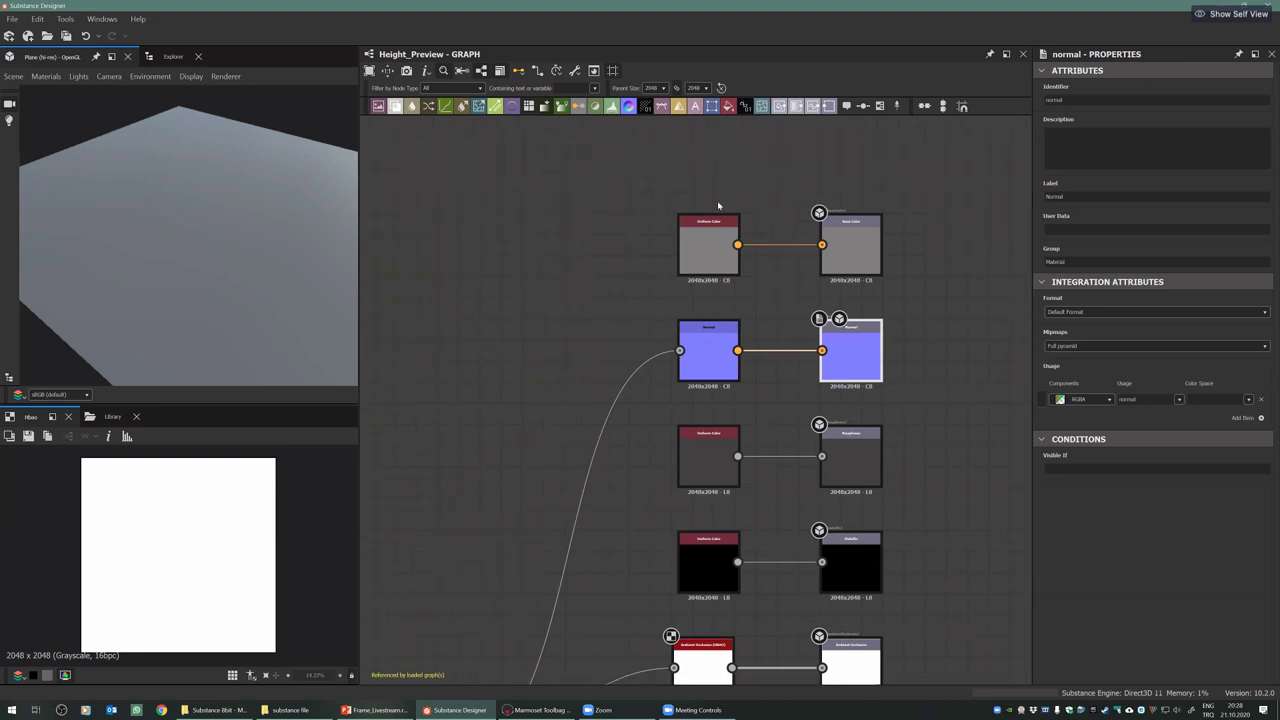
pyautogui.moveTo(718, 206); pyautogui.dragTo(708, 197, button='middle')
pyautogui.moveTo(770, 452); pyautogui.dragTo(797, 411, button='middle')
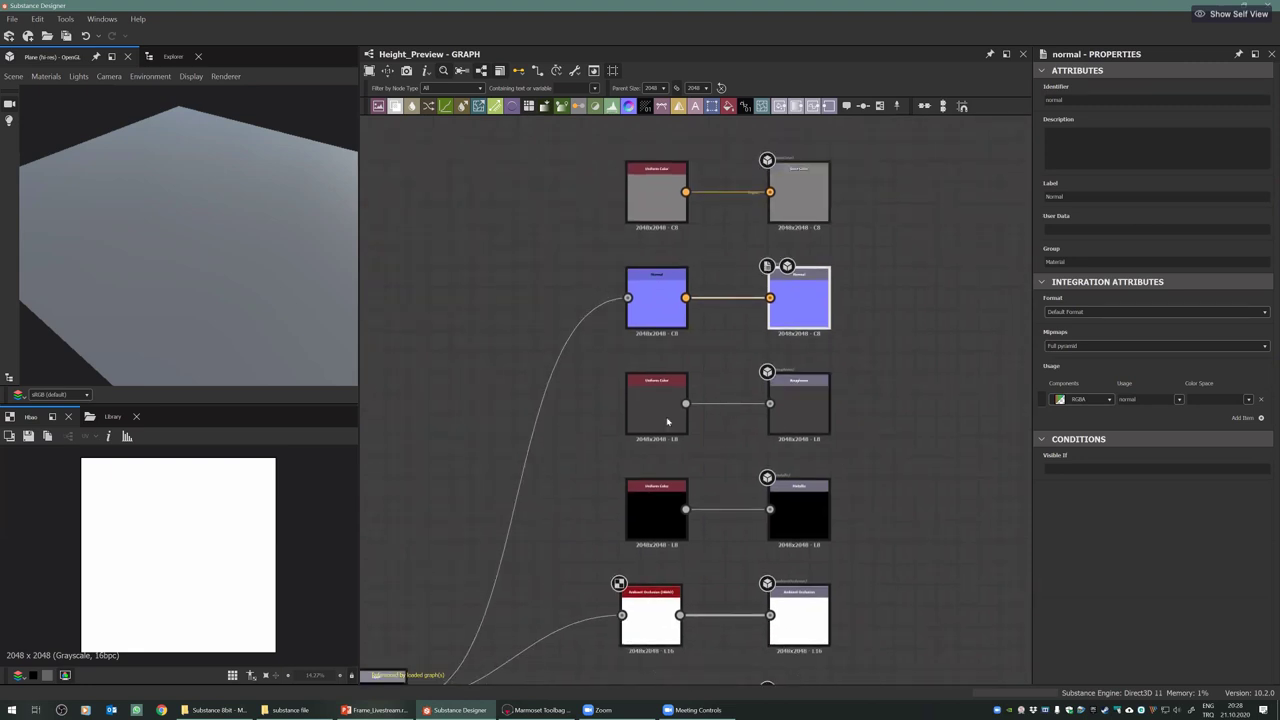
# Inspect the Roughness and Metallic output properties and examine the opacity and emissive outputs with their Uniform Color nodes
pyautogui.click(800, 385)
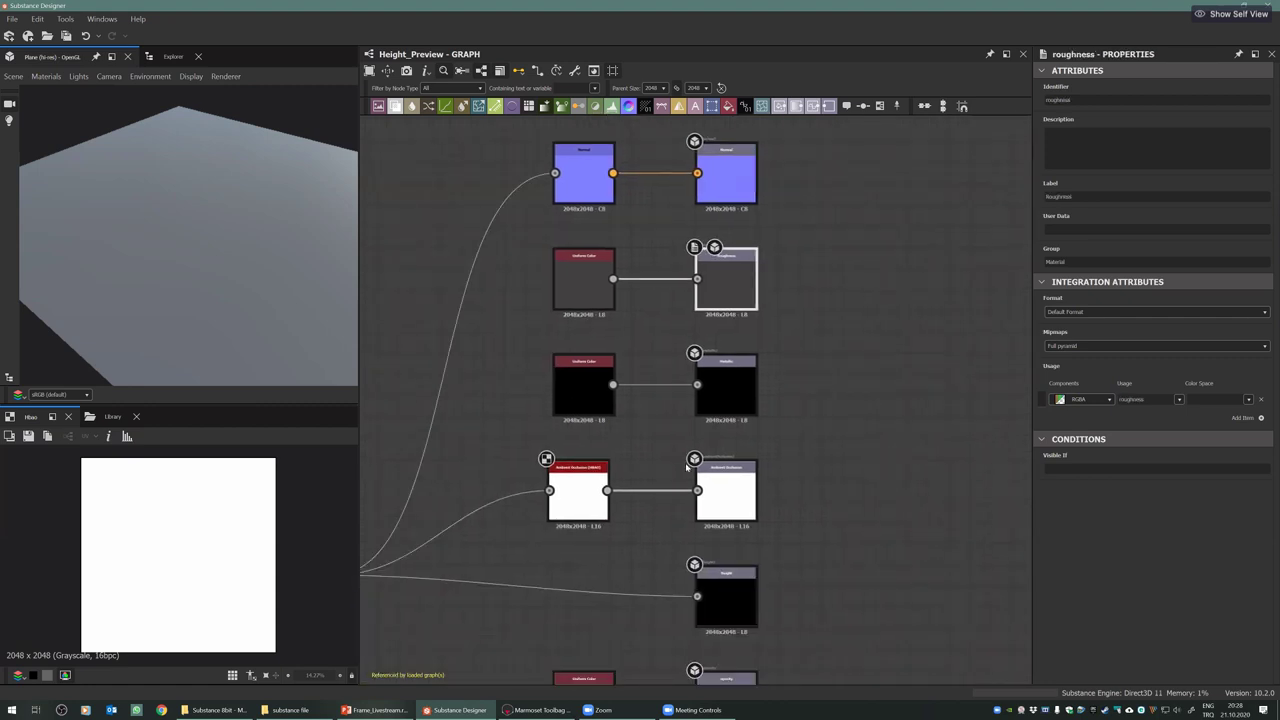
pyautogui.moveTo(628, 511); pyautogui.dragTo(622, 444, button='middle')
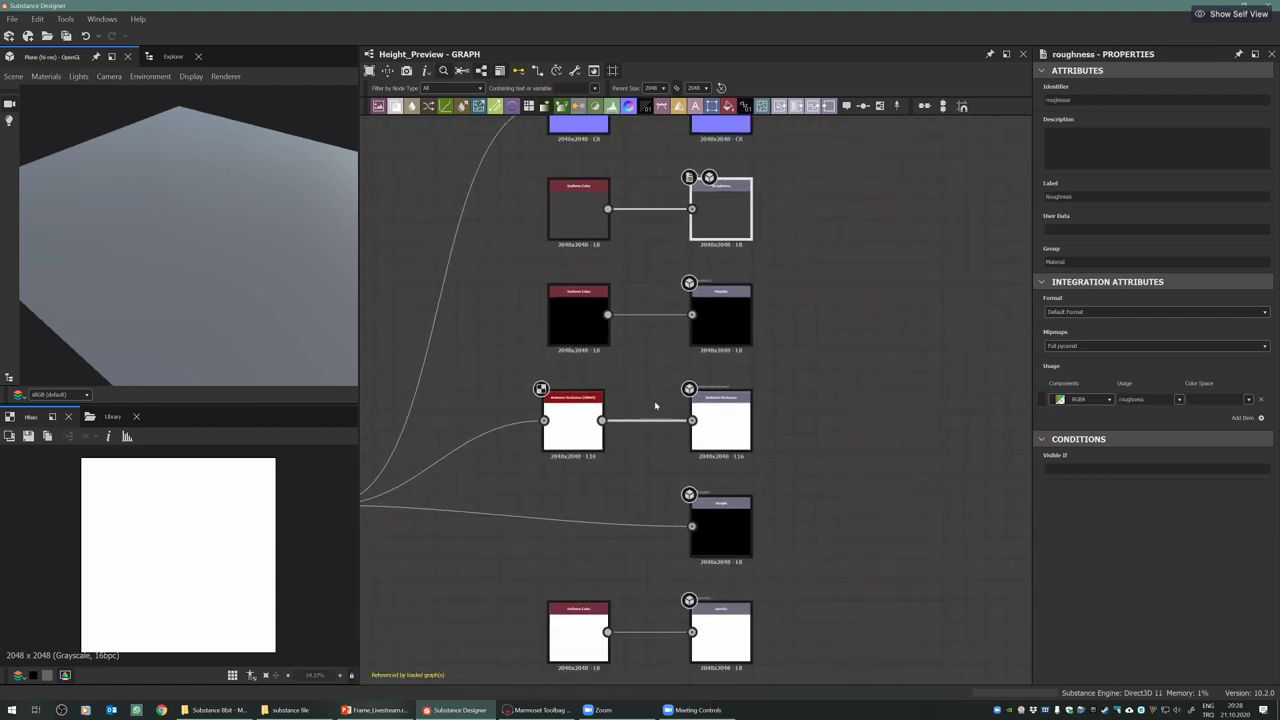
pyautogui.moveTo(695, 490); pyautogui.dragTo(620, 446, button='middle')
pyautogui.click(703, 252)
pyautogui.moveTo(600, 317); pyautogui.dragTo(594, 295, button='middle')
pyautogui.moveTo(752, 487); pyautogui.dragTo(761, 446, button='middle')
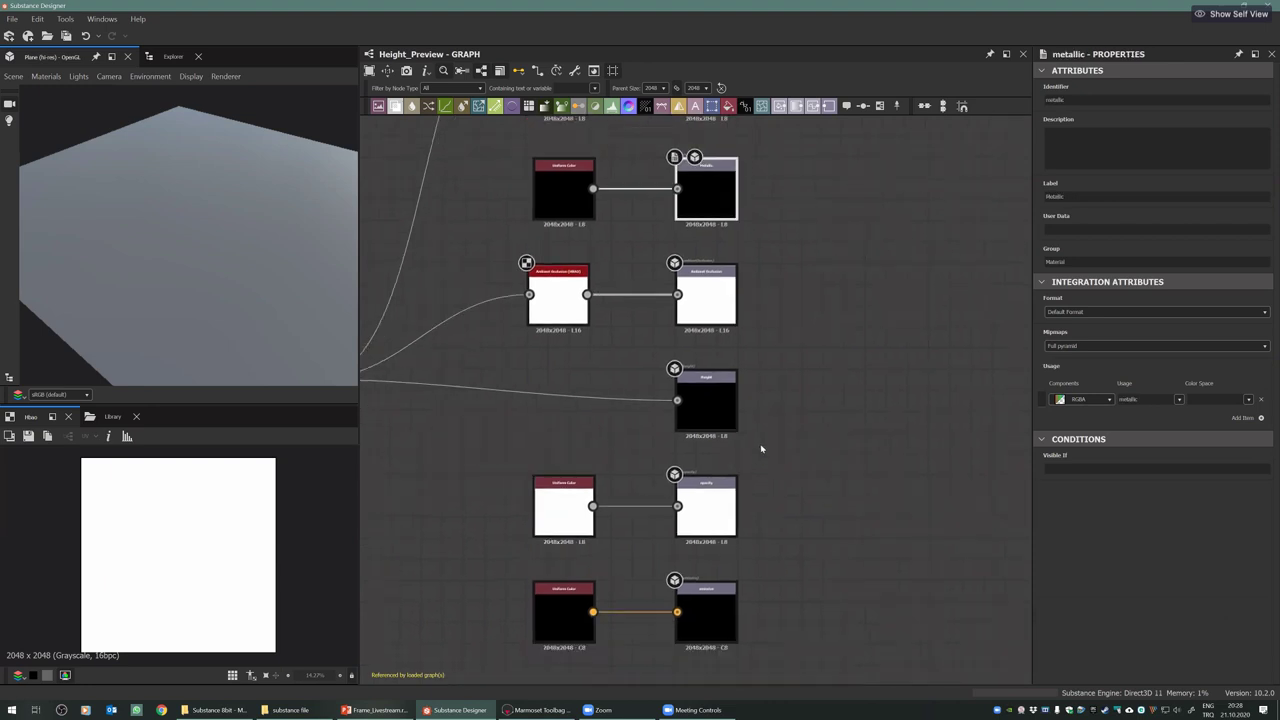
pyautogui.moveTo(653, 512); pyautogui.dragTo(661, 448, button='middle')
pyautogui.scroll(3, 661, 447)
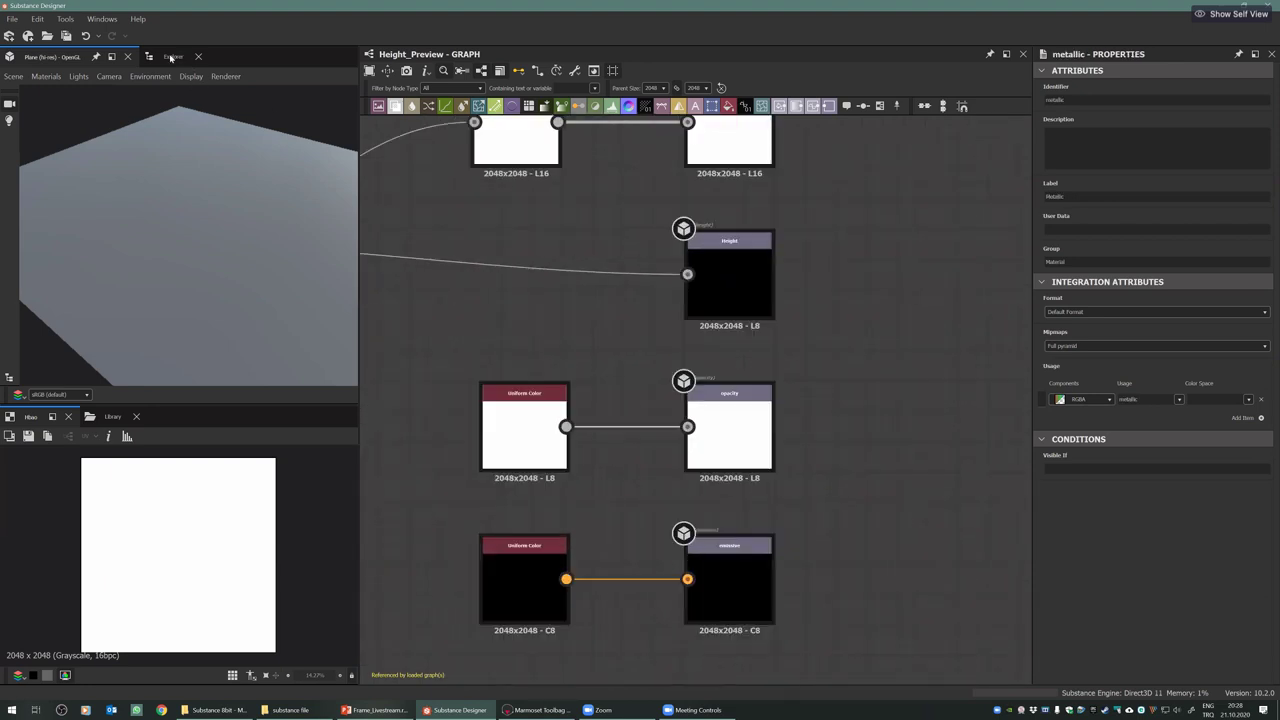
# Open the Substance_8_Bit graph from the package and show its outputs in the 3D view
pyautogui.click(173, 56)
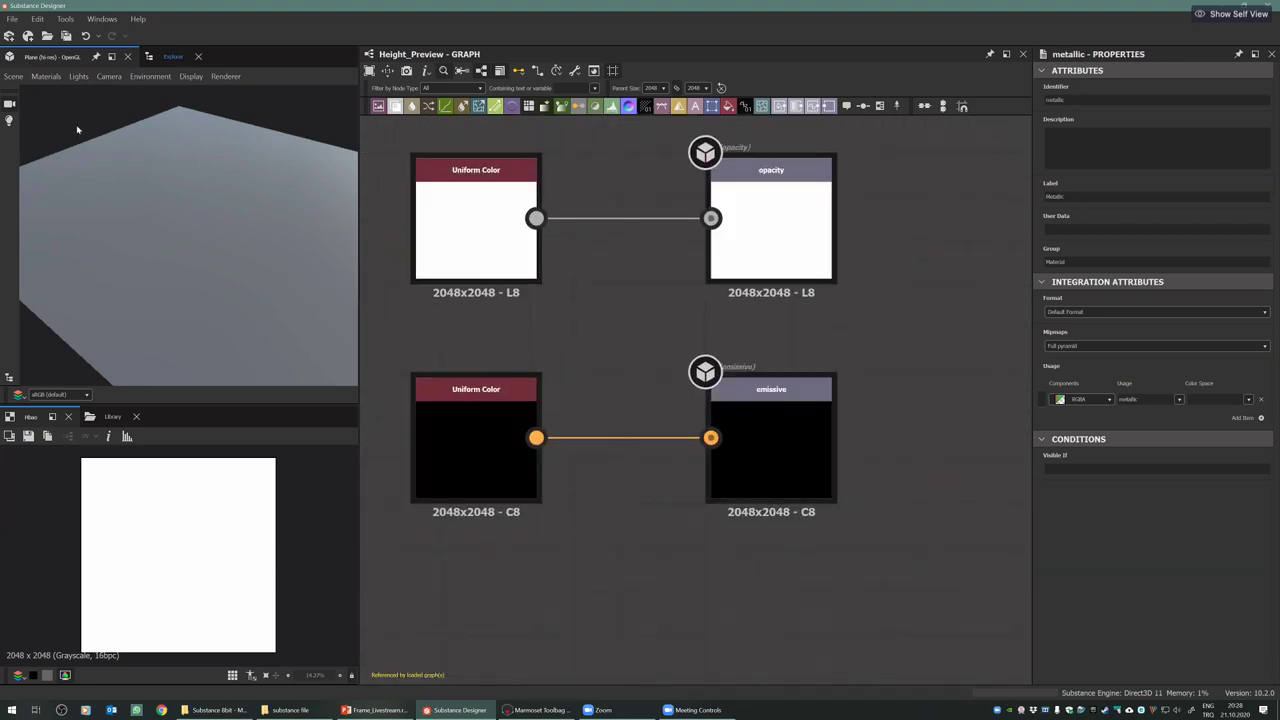
pyautogui.rightClick(51, 113)
pyautogui.click(80, 123)
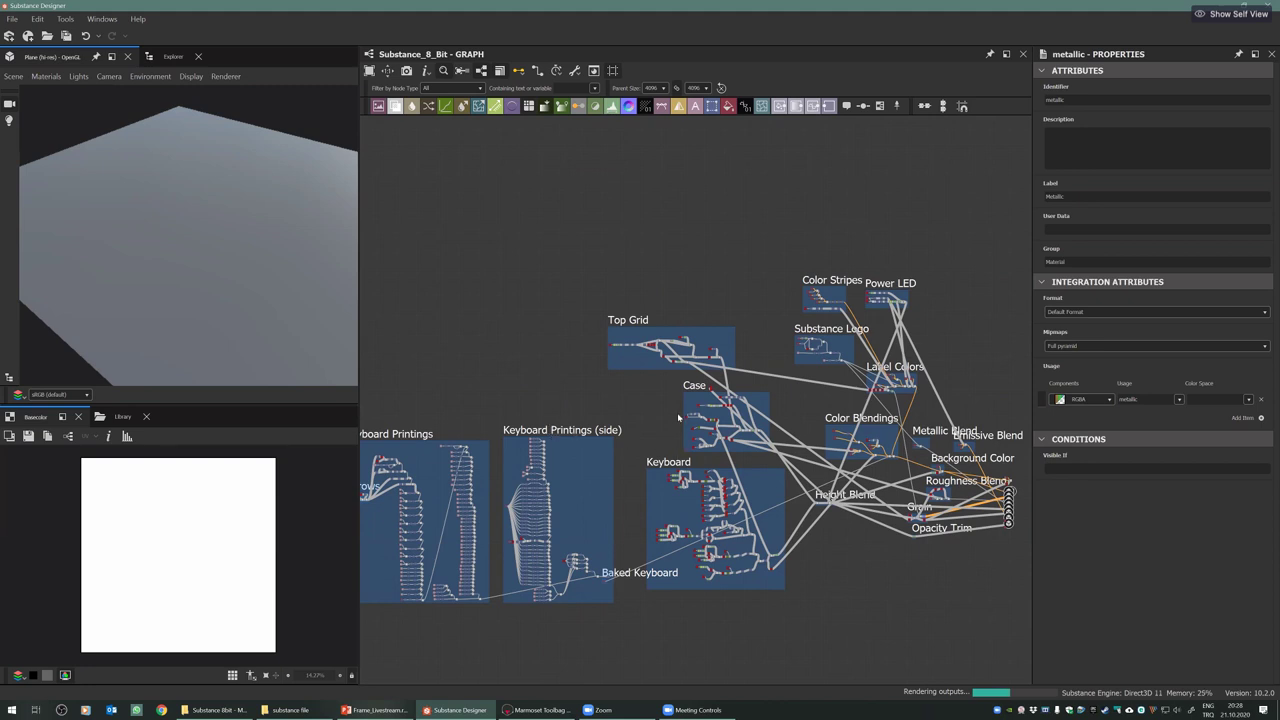
pyautogui.scroll(2, 558, 376)
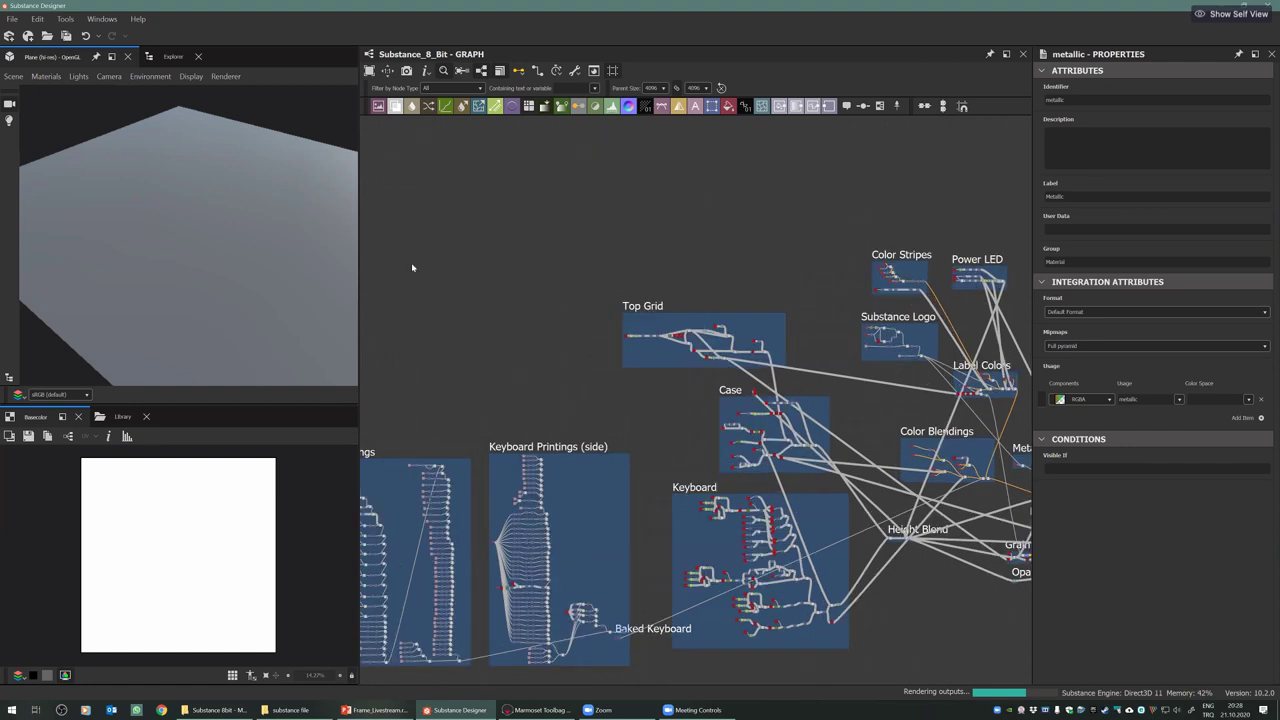
pyautogui.scroll(1, 497, 370)
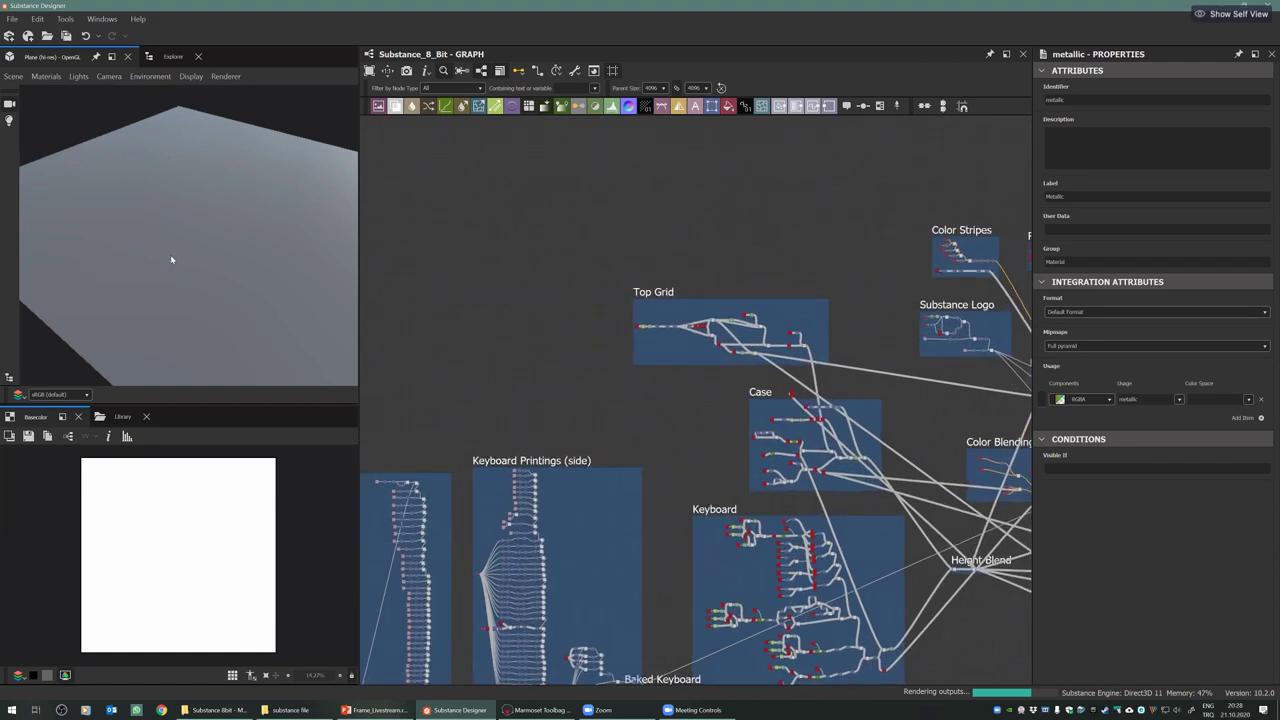
# Set the Default material's height Scale to 13 and orbit around the displaced keyboard
pyautogui.moveTo(110, 112); pyautogui.dragTo(75, 101, button='middle')
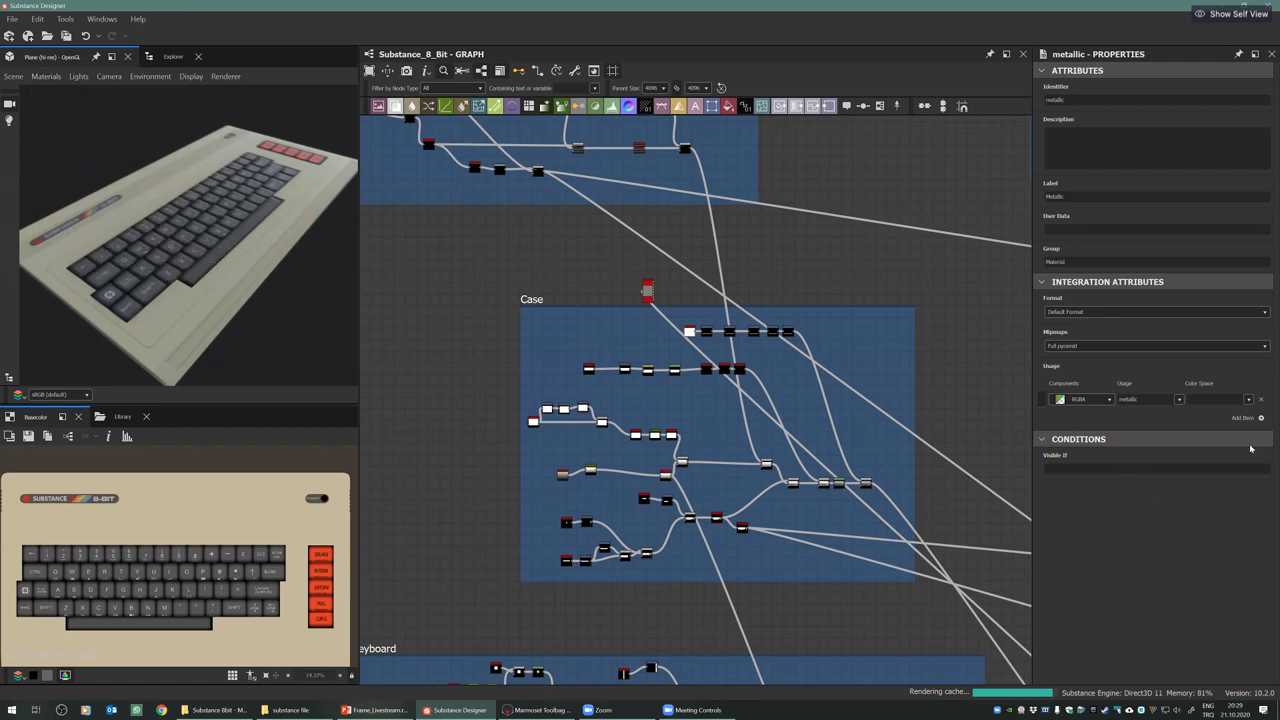
pyautogui.click(297, 287)
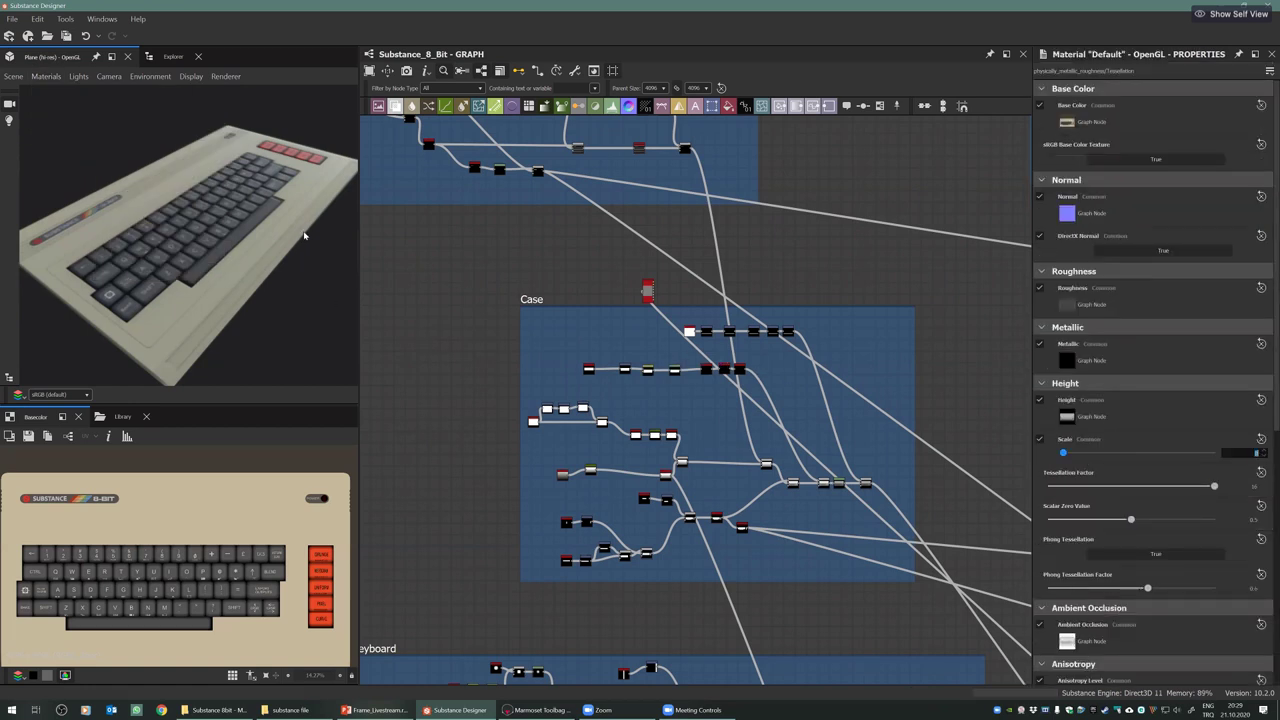
pyautogui.moveTo(267, 260); pyautogui.dragTo(250, 230)
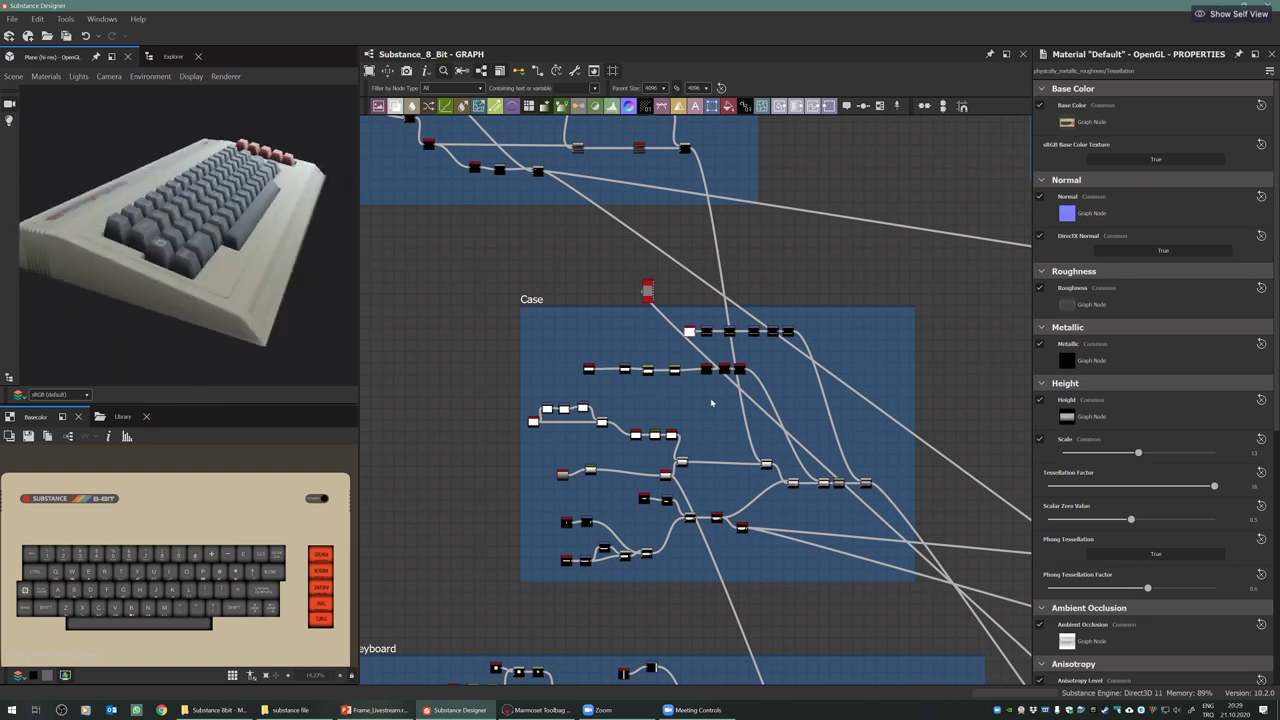
# Locate the Shape node that starts the case's base chain in the Case frame and preview it in 2D
pyautogui.moveTo(712, 403); pyautogui.dragTo(655, 339, button='right')
pyautogui.scroll(-1, 570, 356)
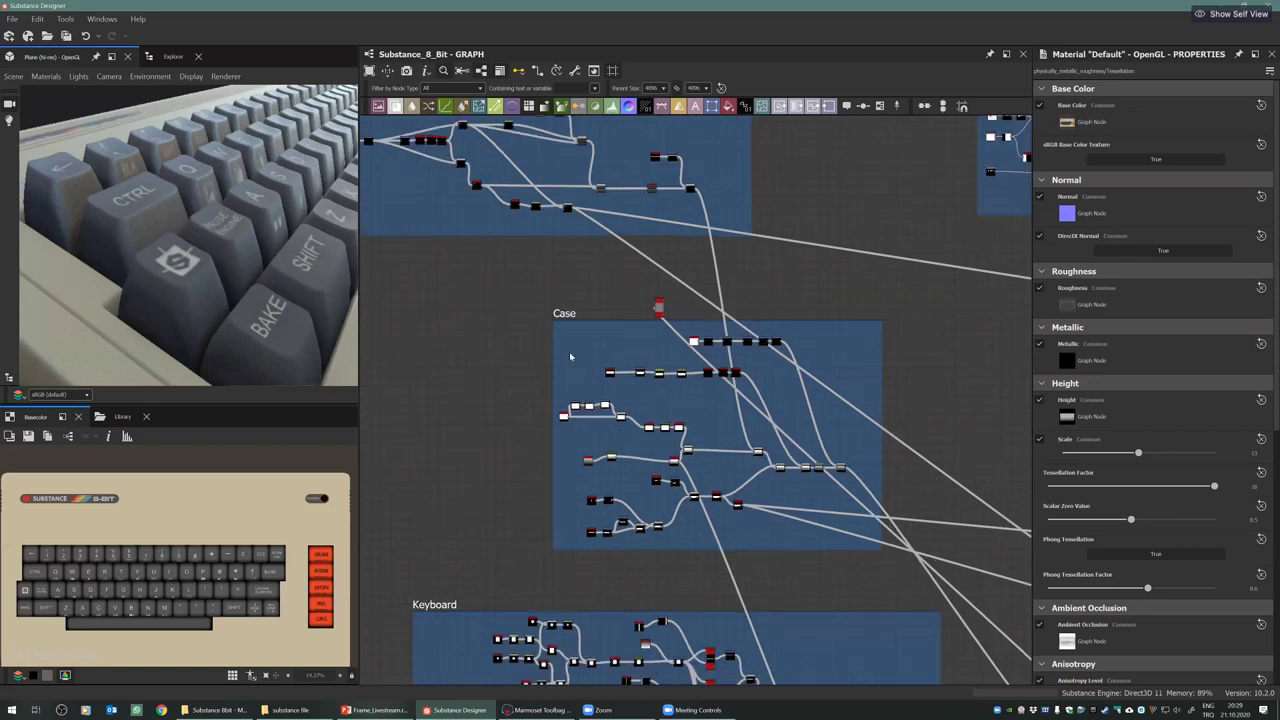
pyautogui.scroll(-1, 581, 382)
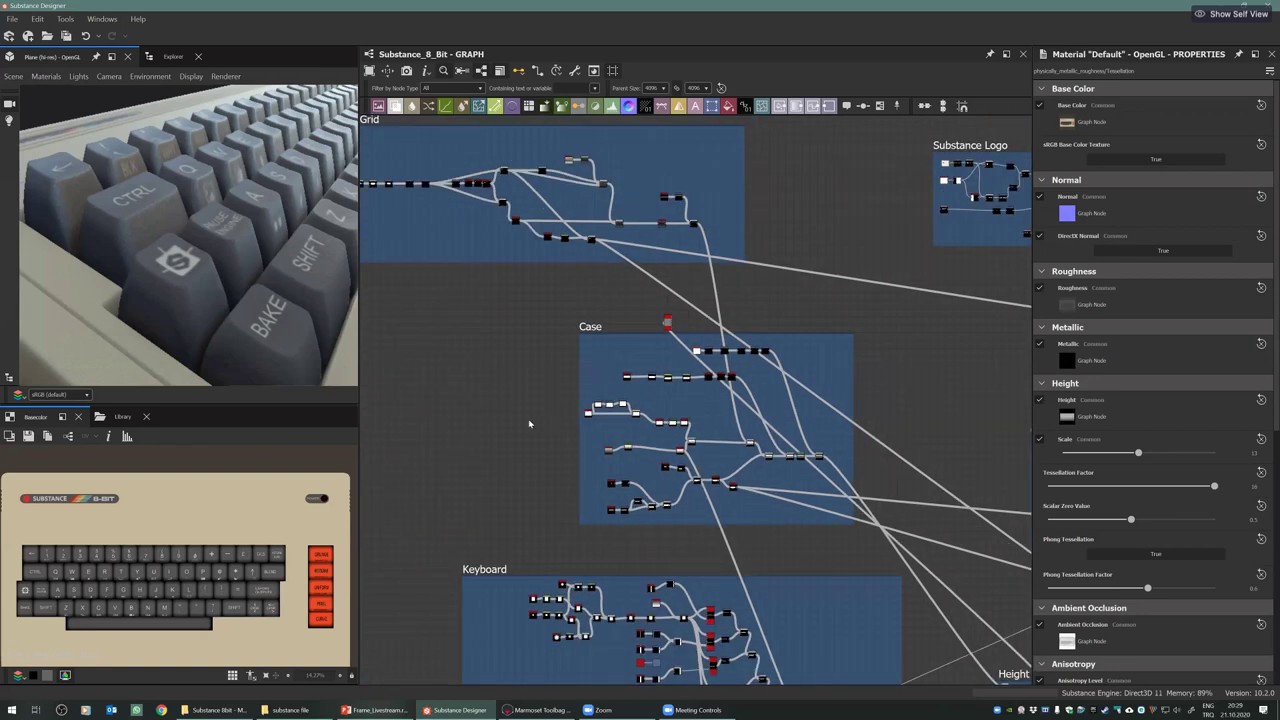
pyautogui.scroll(1, 530, 424)
pyautogui.scroll(1, 422, 410)
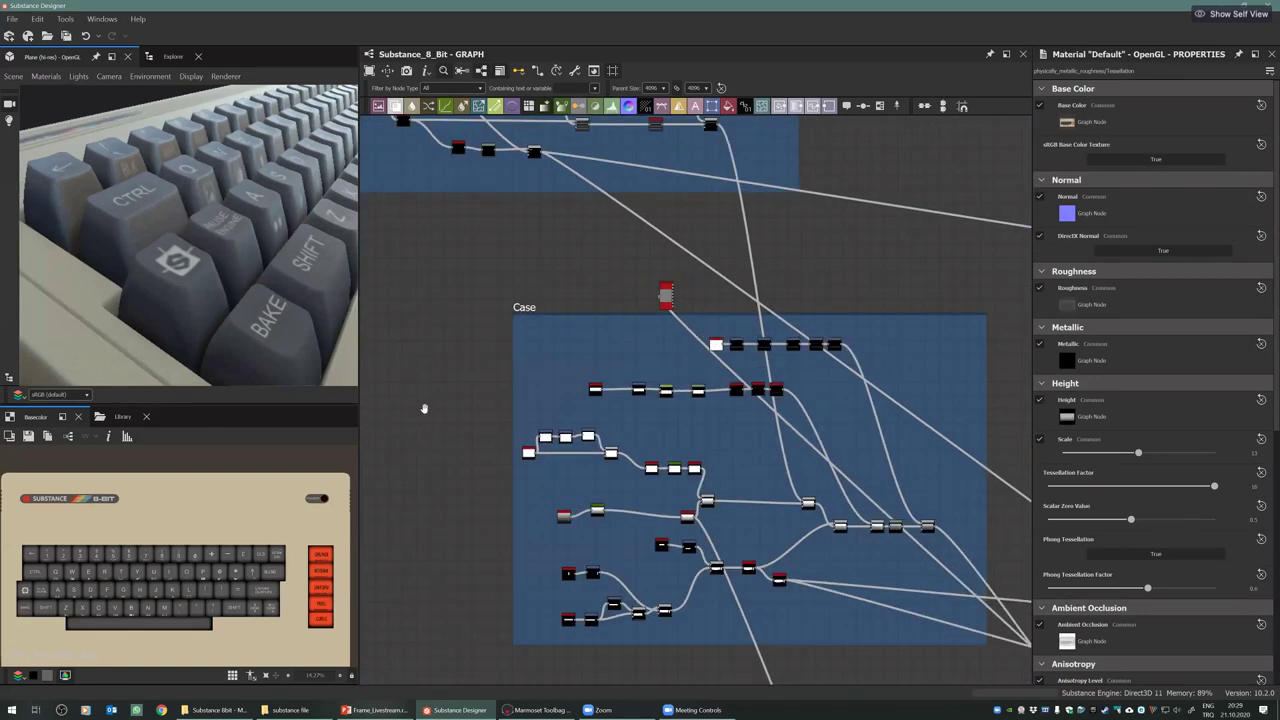
pyautogui.scroll(1, 478, 377)
pyautogui.scroll(1, 474, 359)
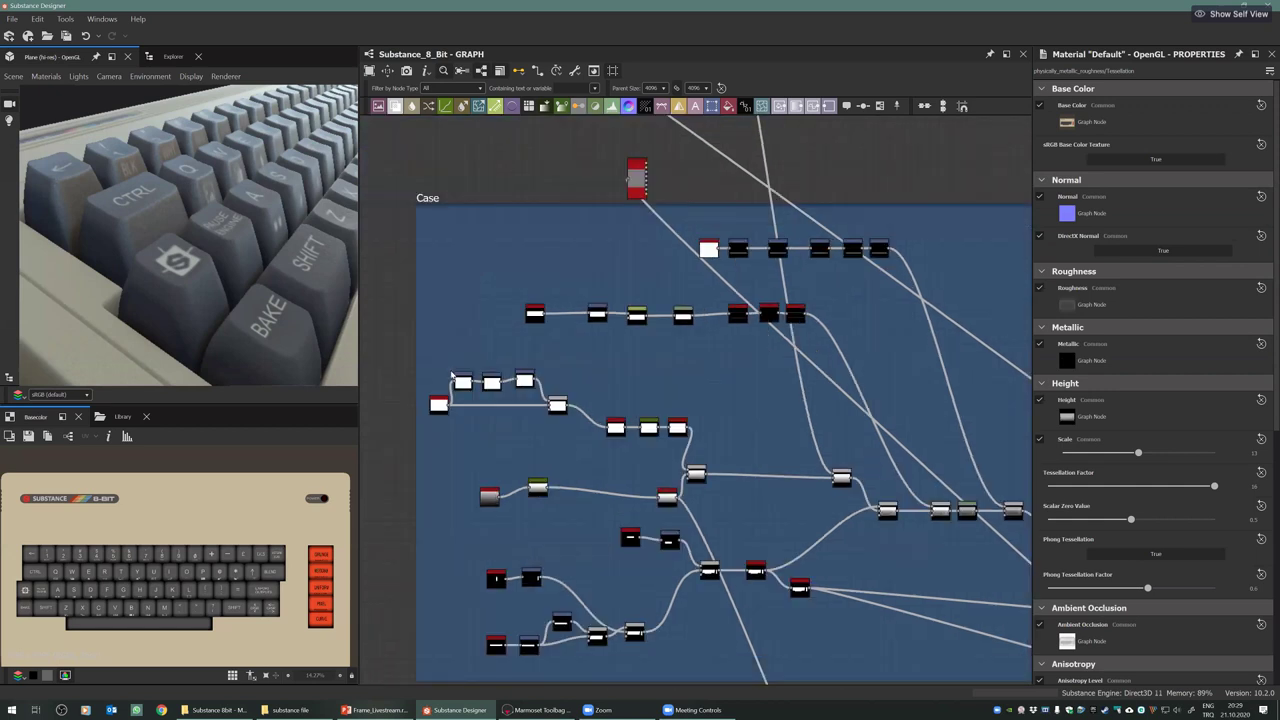
pyautogui.scroll(1, 554, 369)
pyautogui.scroll(3, 427, 420)
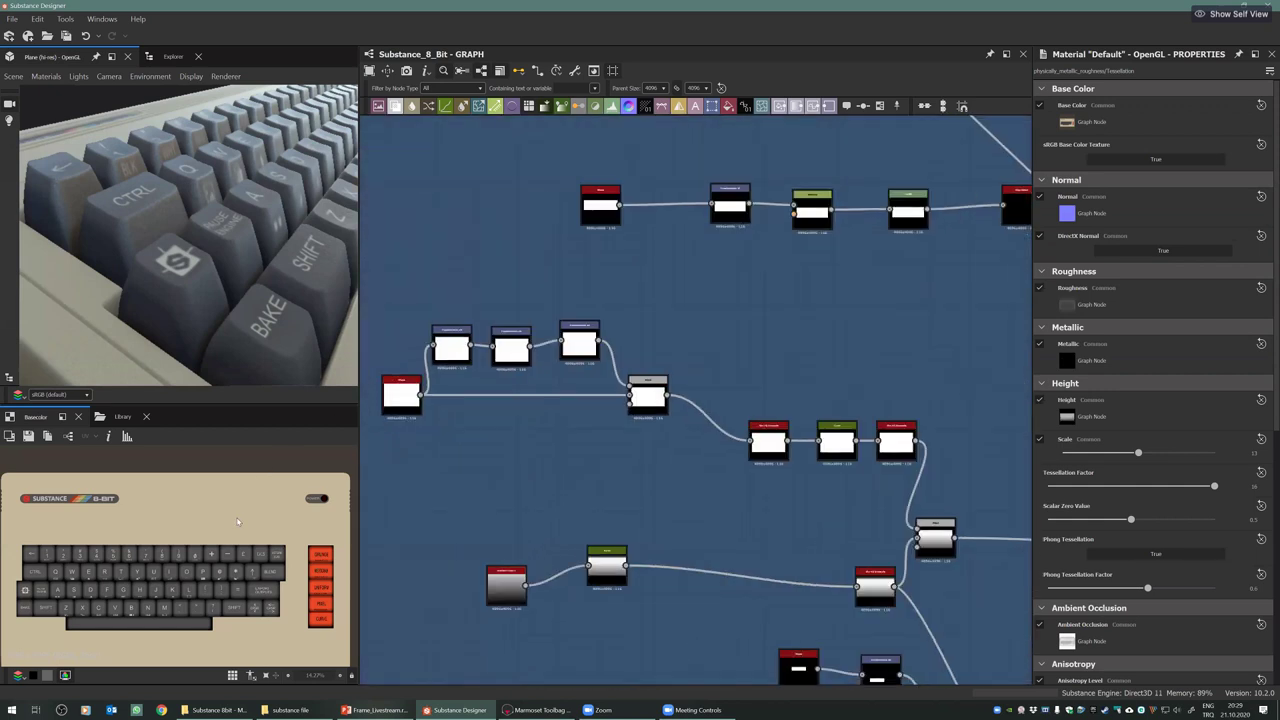
pyautogui.moveTo(484, 362); pyautogui.dragTo(537, 329, button='middle')
pyautogui.scroll(2, 471, 362)
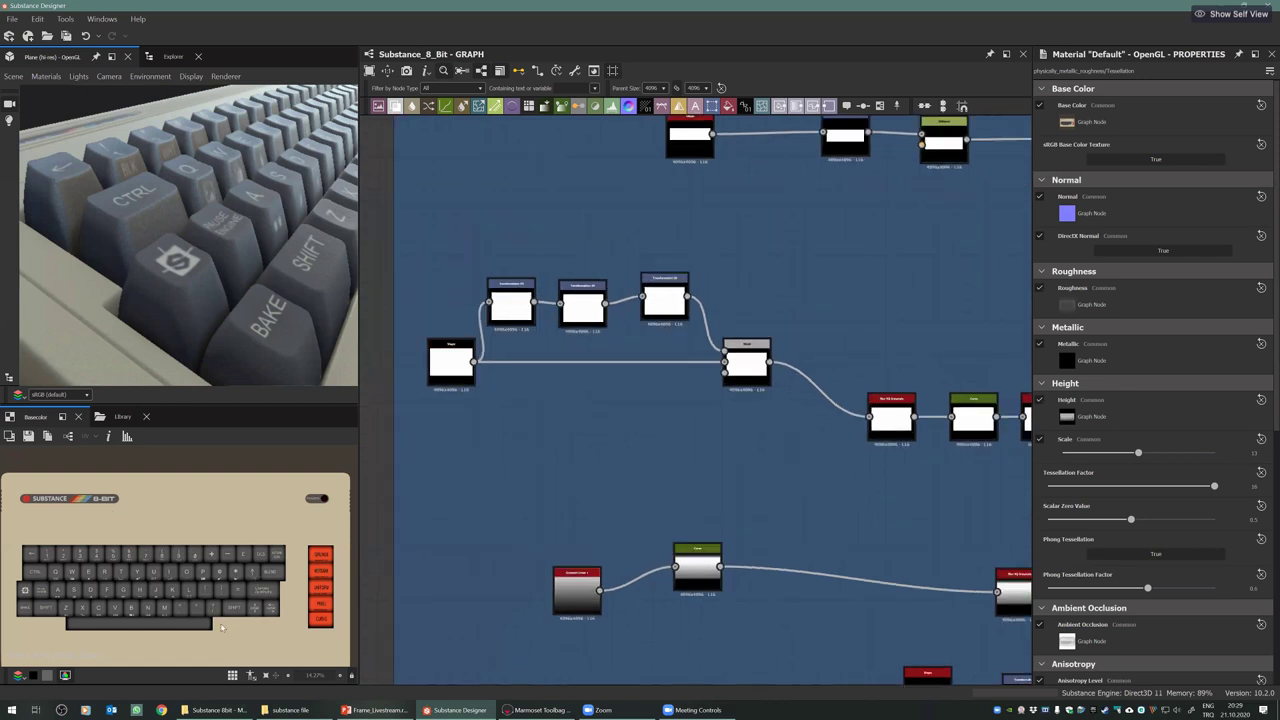
pyautogui.click(450, 366)
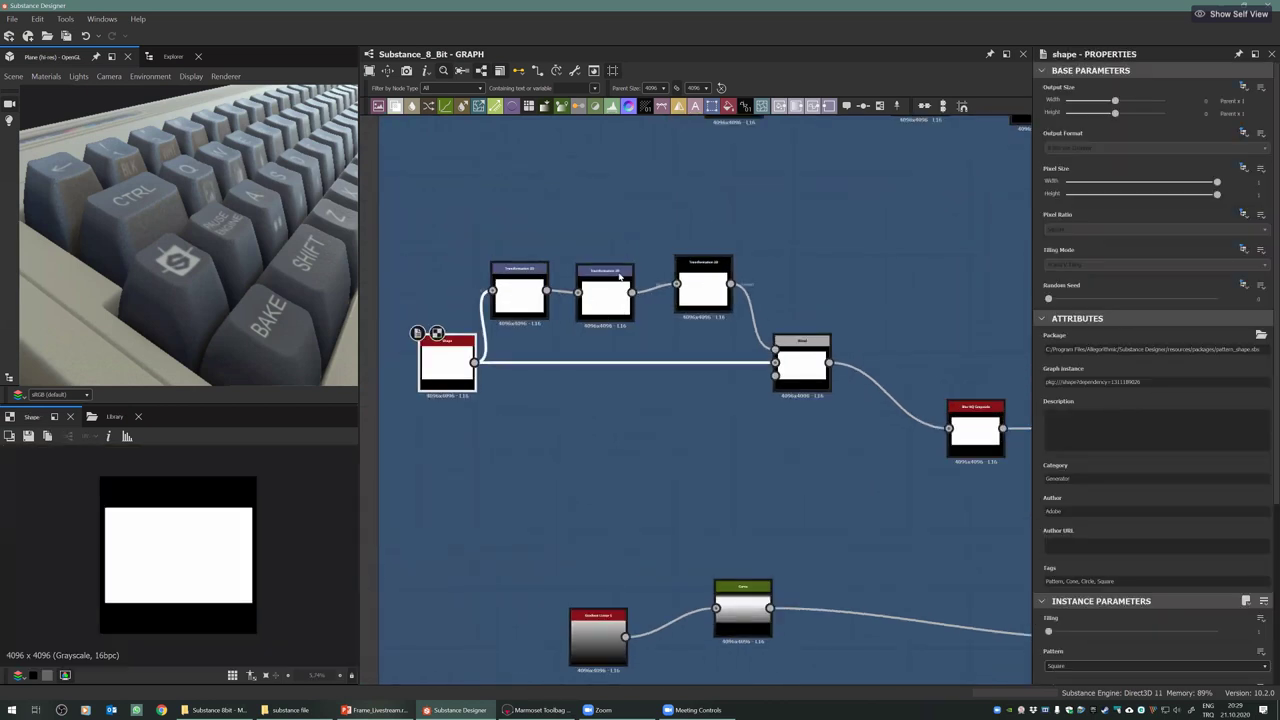
# Select the three Transformation 2D nodes after the Shape, and preview the Multiply Blend that combines them with the original shape
pyautogui.click(703, 290)
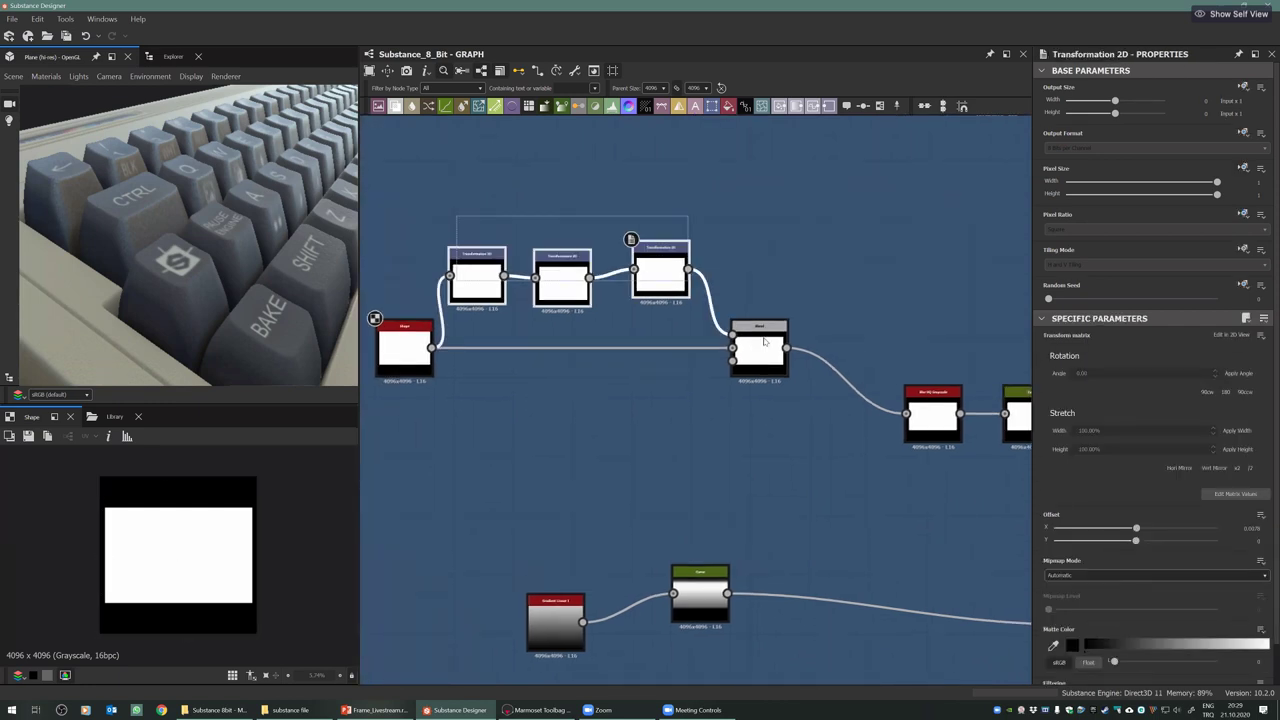
pyautogui.click(764, 342)
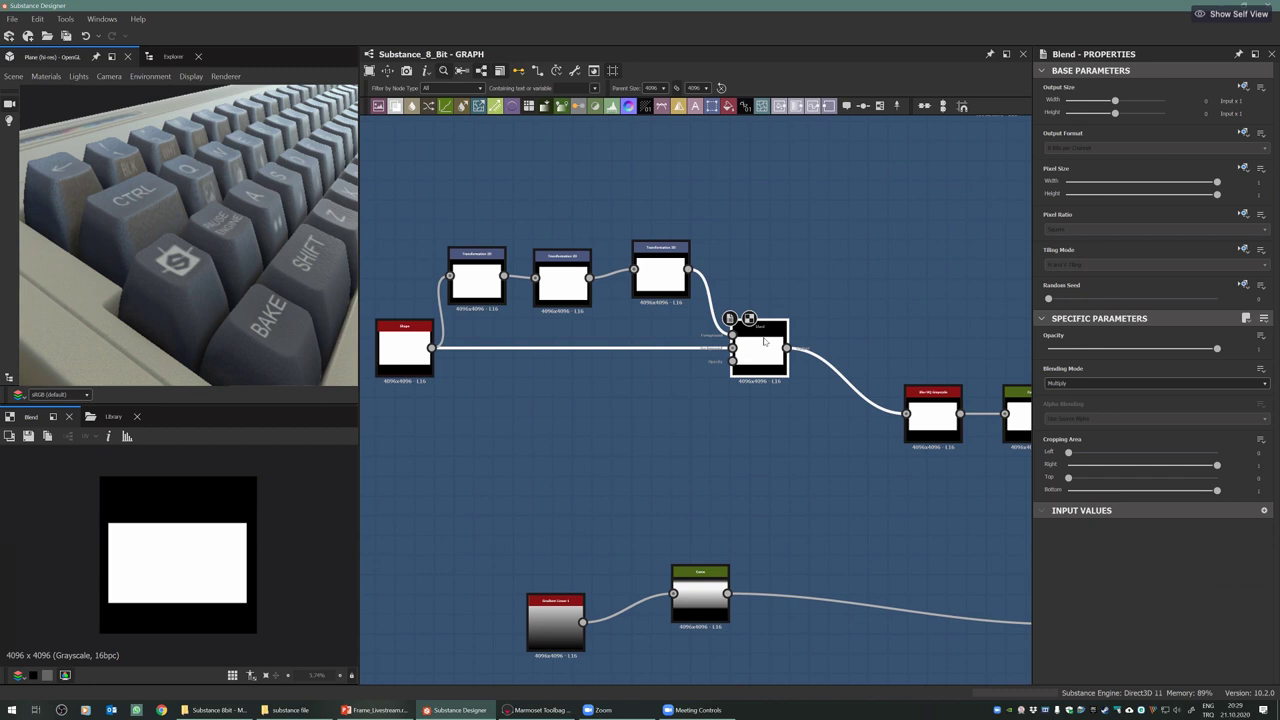
pyautogui.moveTo(756, 358); pyautogui.dragTo(593, 384, button='middle')
pyautogui.doubleClick(610, 385)
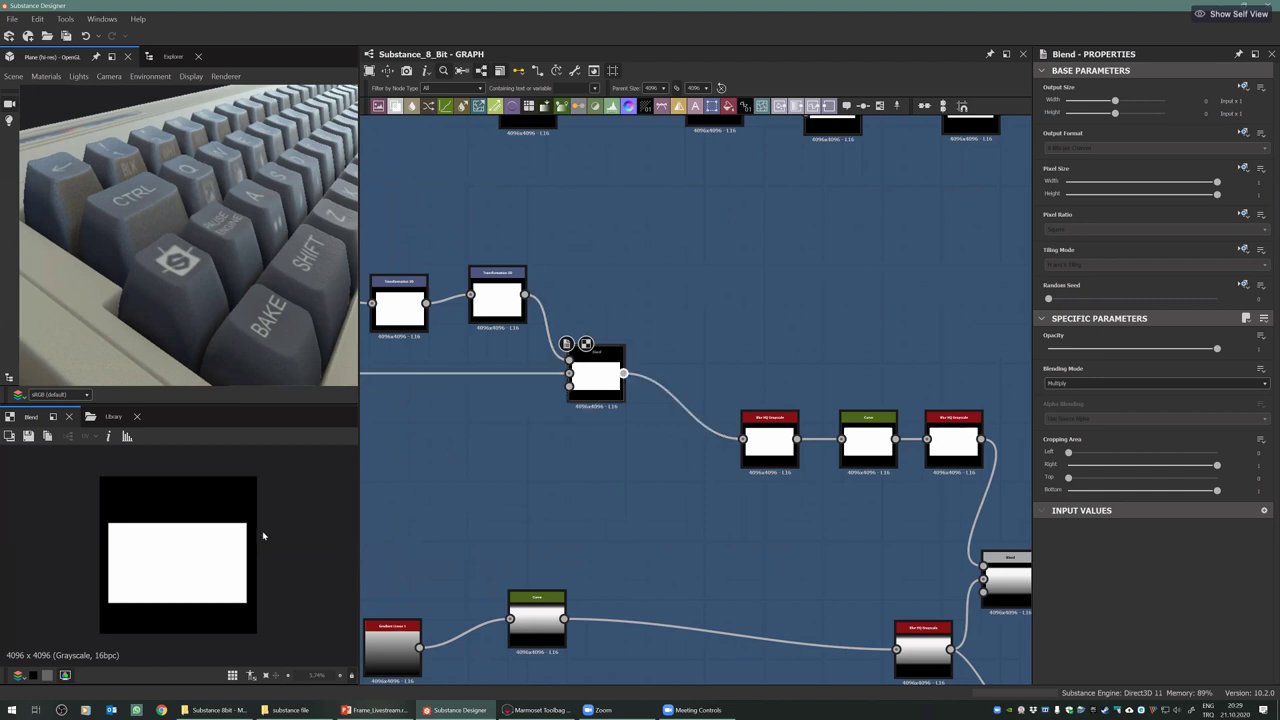
pyautogui.scroll(4, 197, 547)
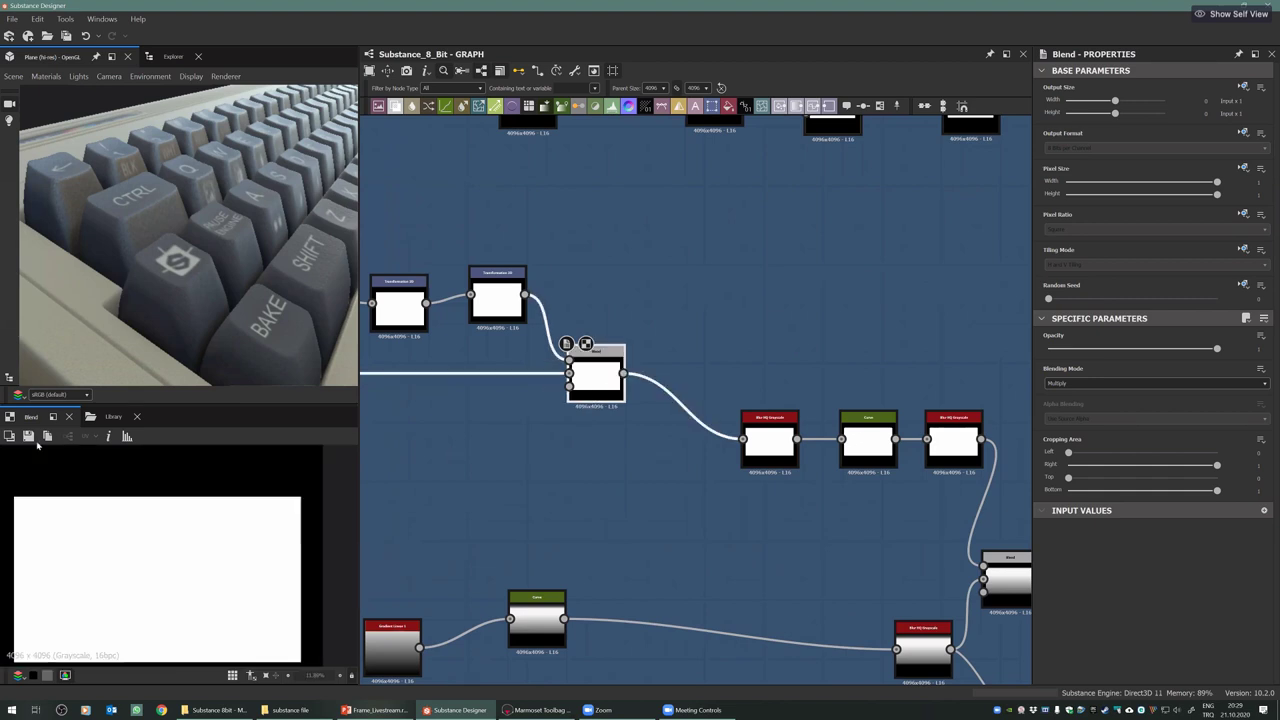
pyautogui.scroll(-1, 157, 538)
pyautogui.moveTo(241, 621); pyautogui.dragTo(259, 593, button='middle')
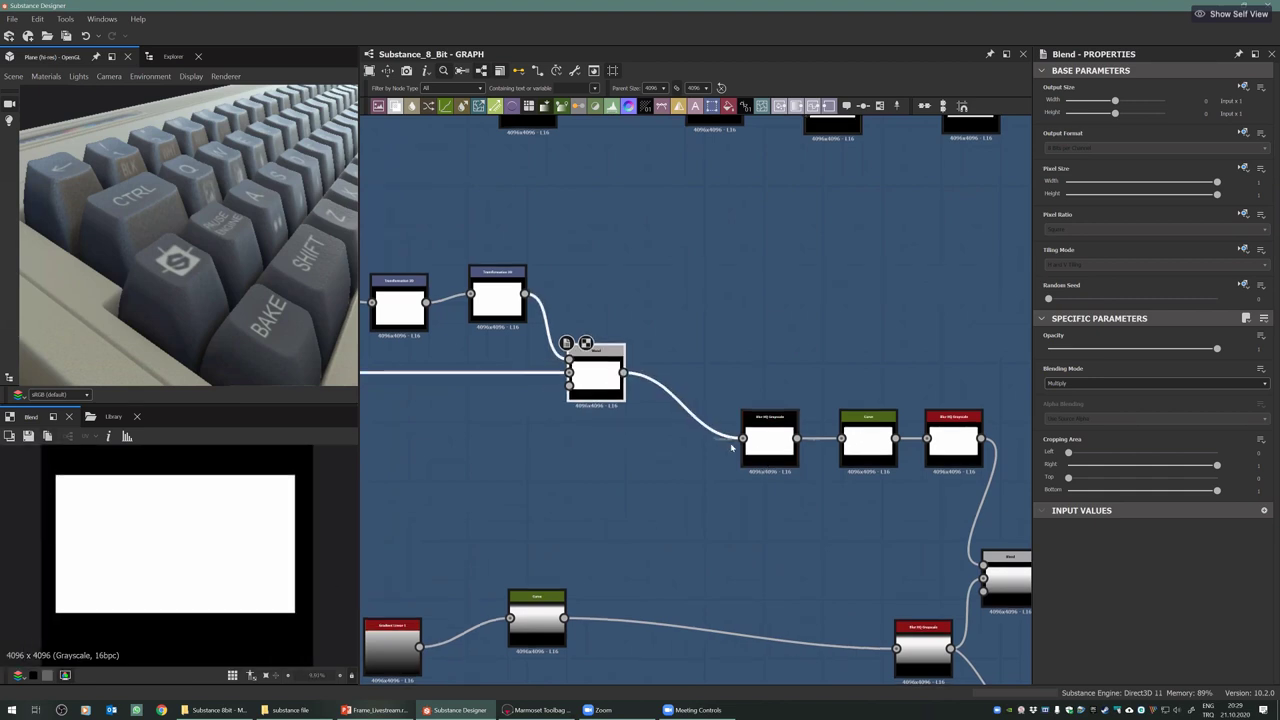
pyautogui.moveTo(701, 409); pyautogui.dragTo(680, 397, button='middle')
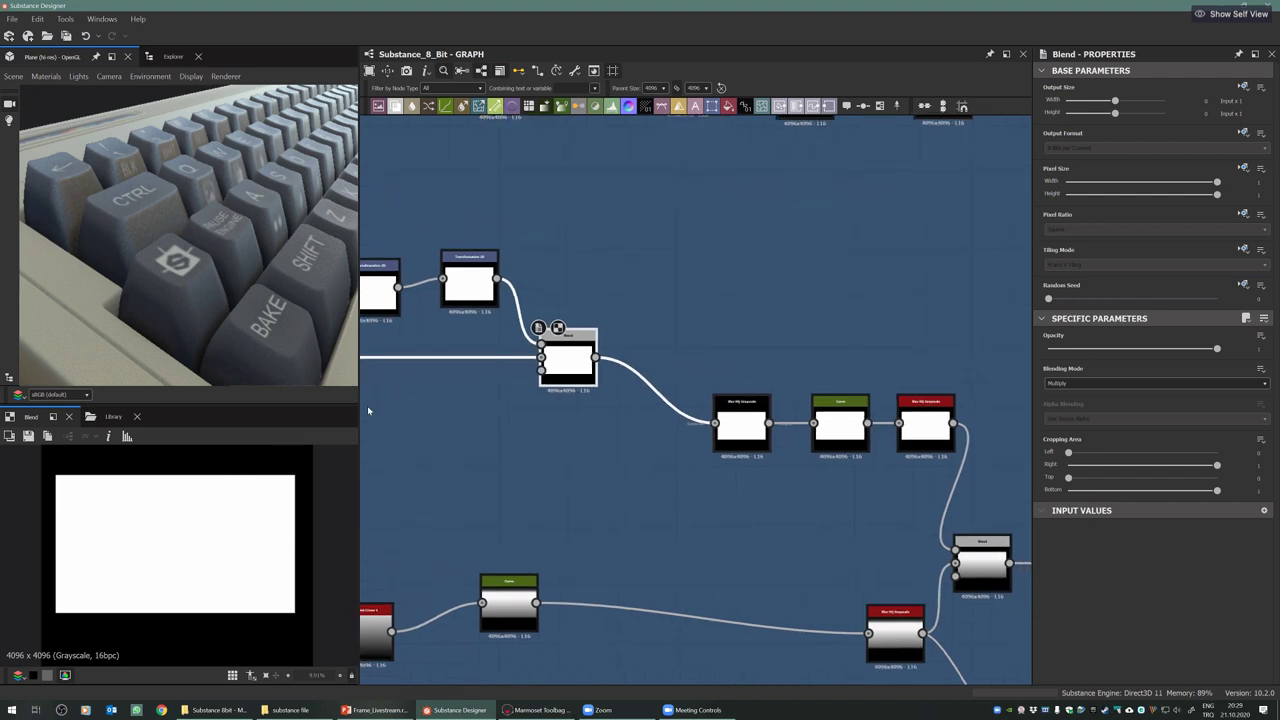
# Move the Height_Preview node next to the Multiply Blend in the Case frame and connect the Blend's output to its input
pyautogui.scroll(-2, 615, 345)
pyautogui.moveTo(616, 427); pyautogui.dragTo(650, 430, button='middle')
pyautogui.scroll(-2, 650, 430)
pyautogui.moveTo(669, 281); pyautogui.dragTo(660, 234, button='middle')
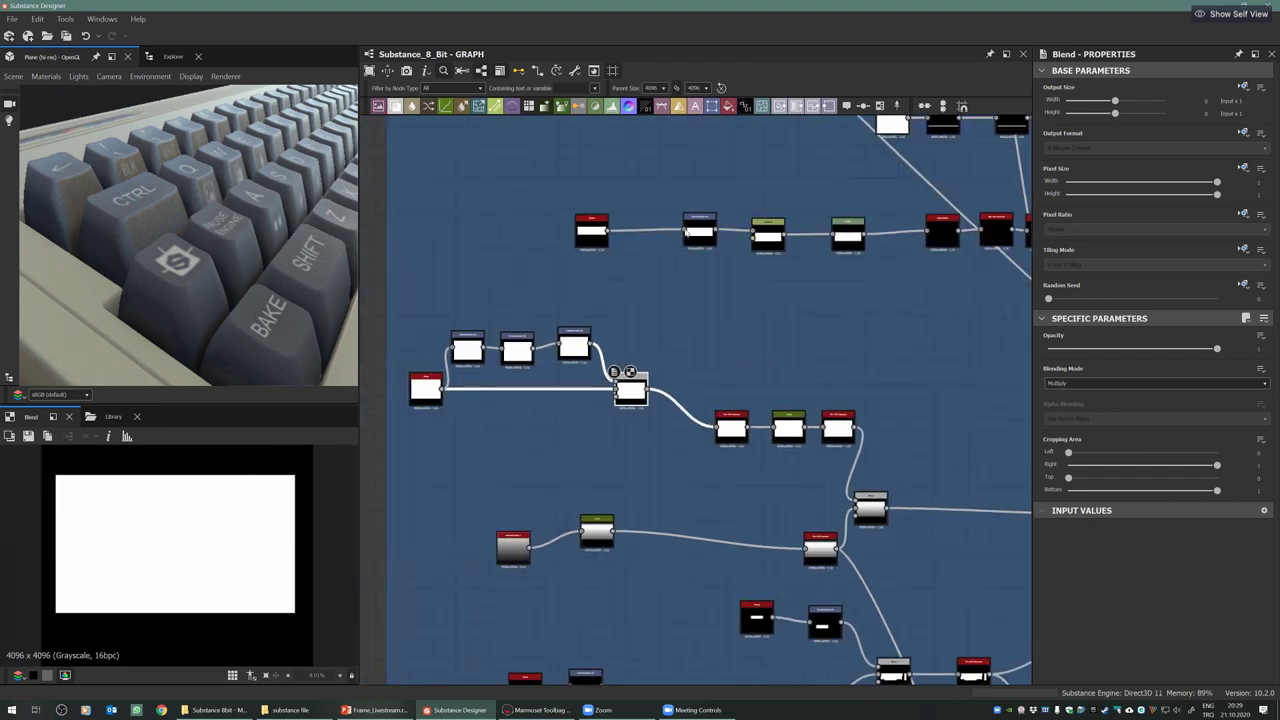
pyautogui.moveTo(656, 416); pyautogui.dragTo(576, 462, button='middle')
pyautogui.scroll(-1, 646, 347)
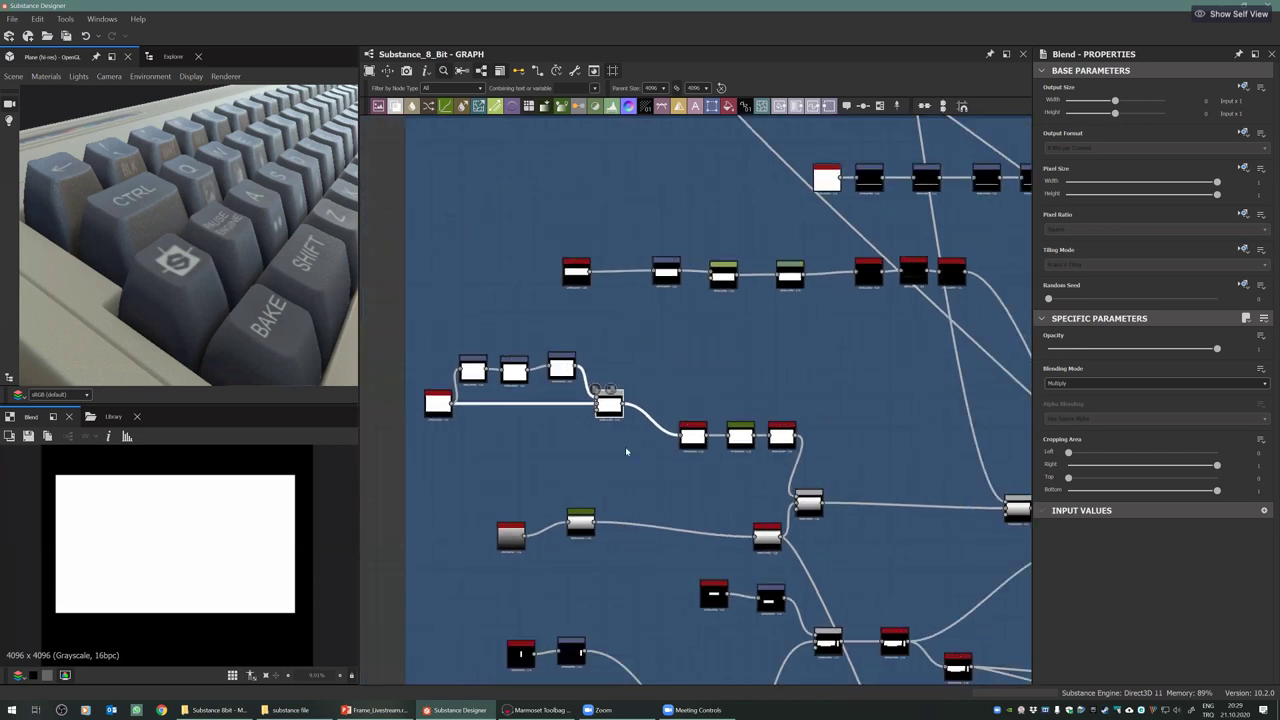
pyautogui.scroll(-2, 620, 430)
pyautogui.scroll(-1, 625, 418)
pyautogui.moveTo(677, 223); pyautogui.dragTo(645, 396)
pyautogui.scroll(2, 646, 400)
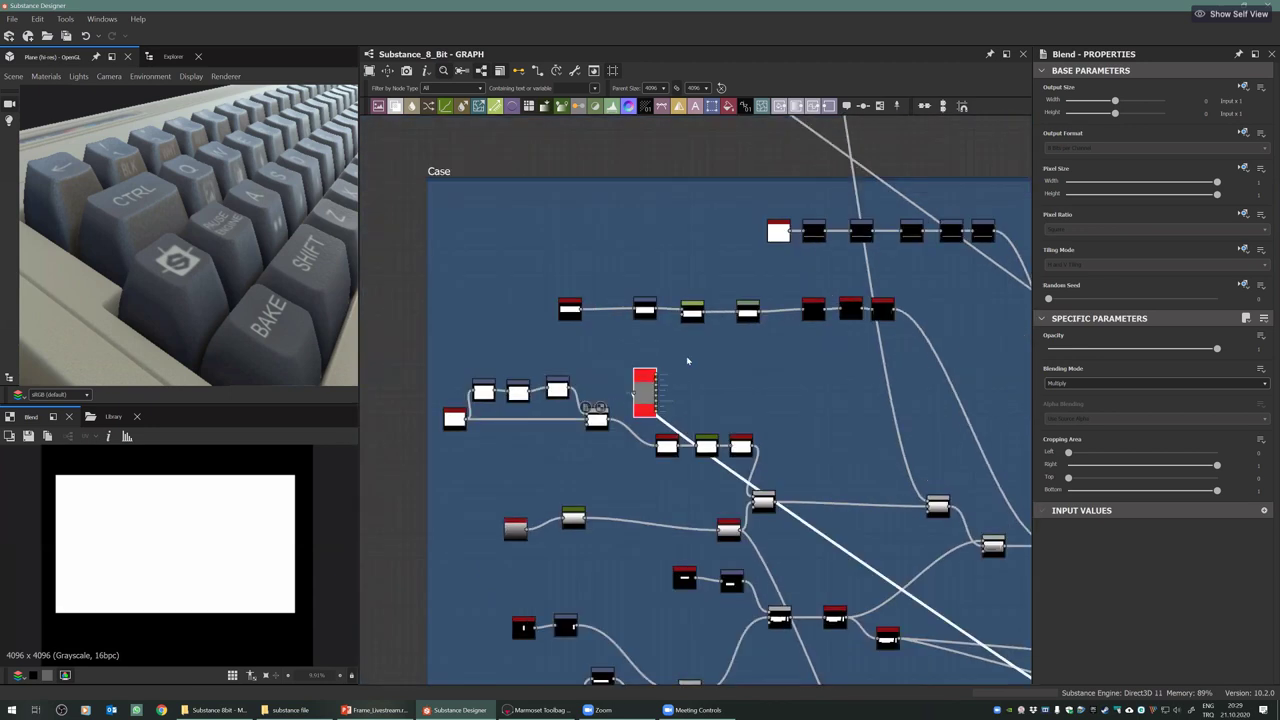
pyautogui.scroll(3, 677, 345)
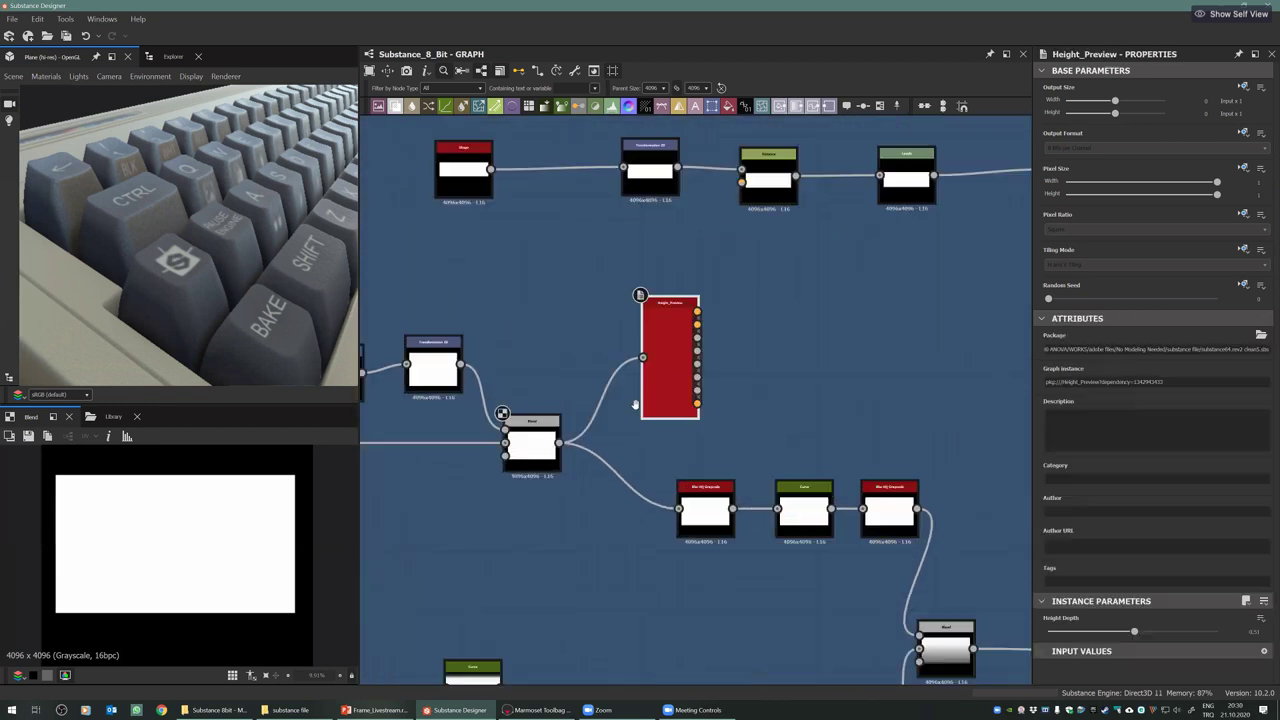
# Show the Height_Preview result in the 3D view, orbit around the displaced case block and select the Multiply Blend
pyautogui.scroll(-5, 200, 260)
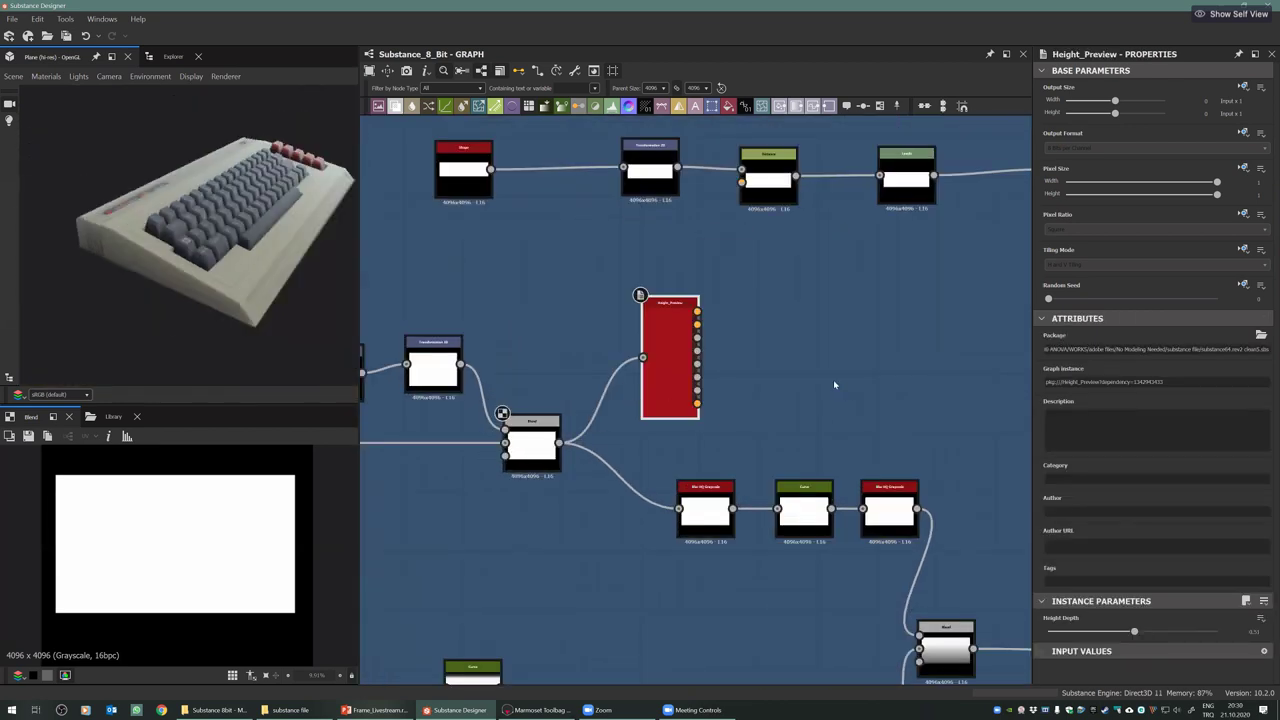
pyautogui.moveTo(516, 475); pyautogui.dragTo(690, 472, button='middle')
pyautogui.scroll(-3, 755, 370)
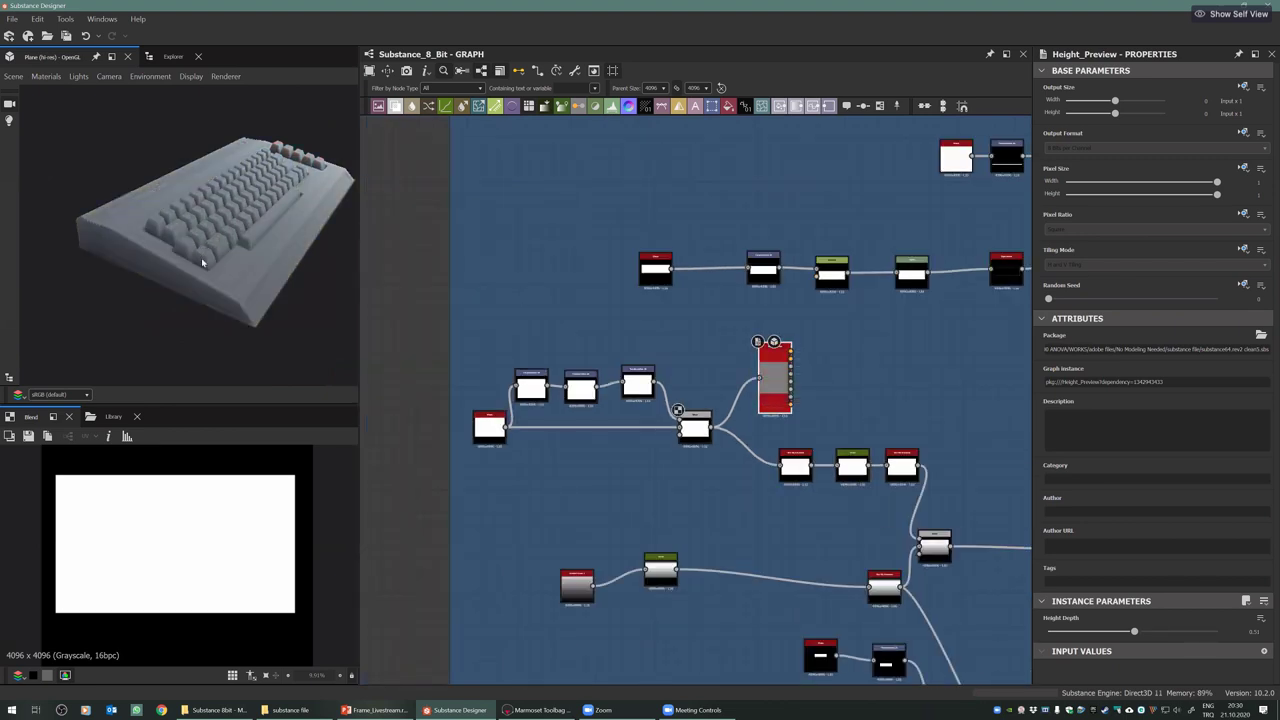
pyautogui.moveTo(201, 258); pyautogui.dragTo(240, 240)
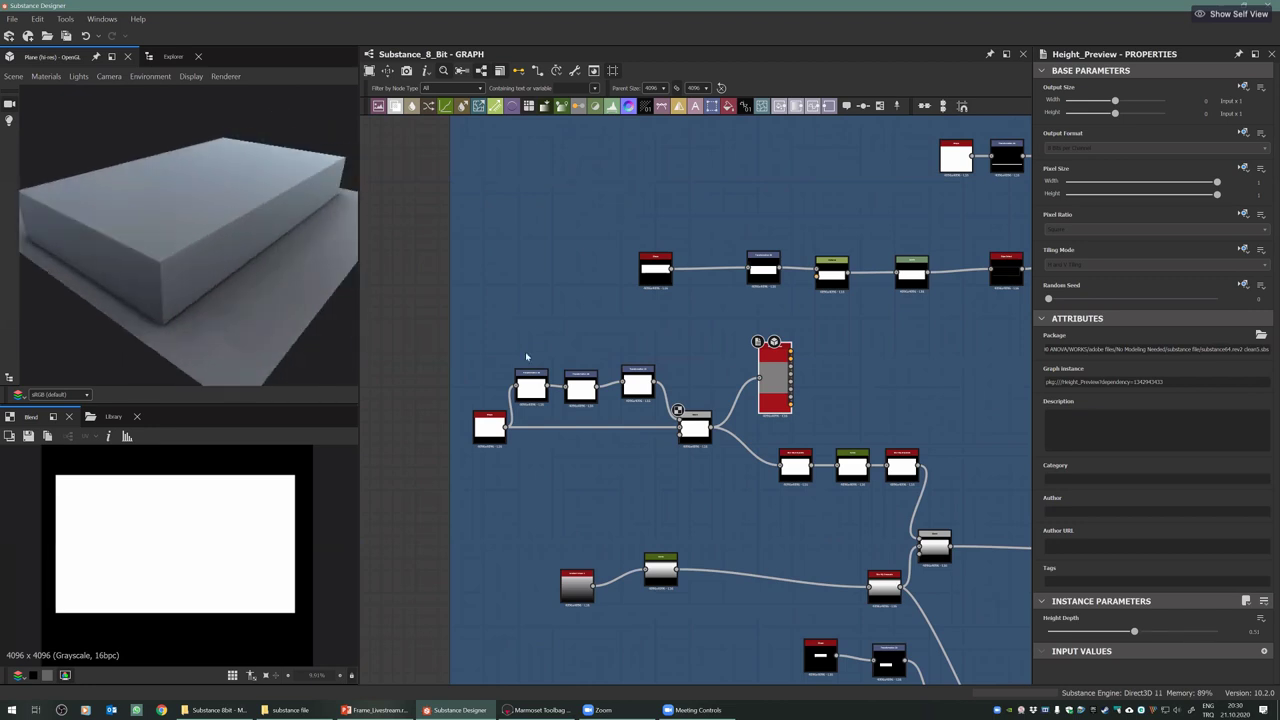
pyautogui.scroll(2, 703, 433)
pyautogui.click(680, 430)
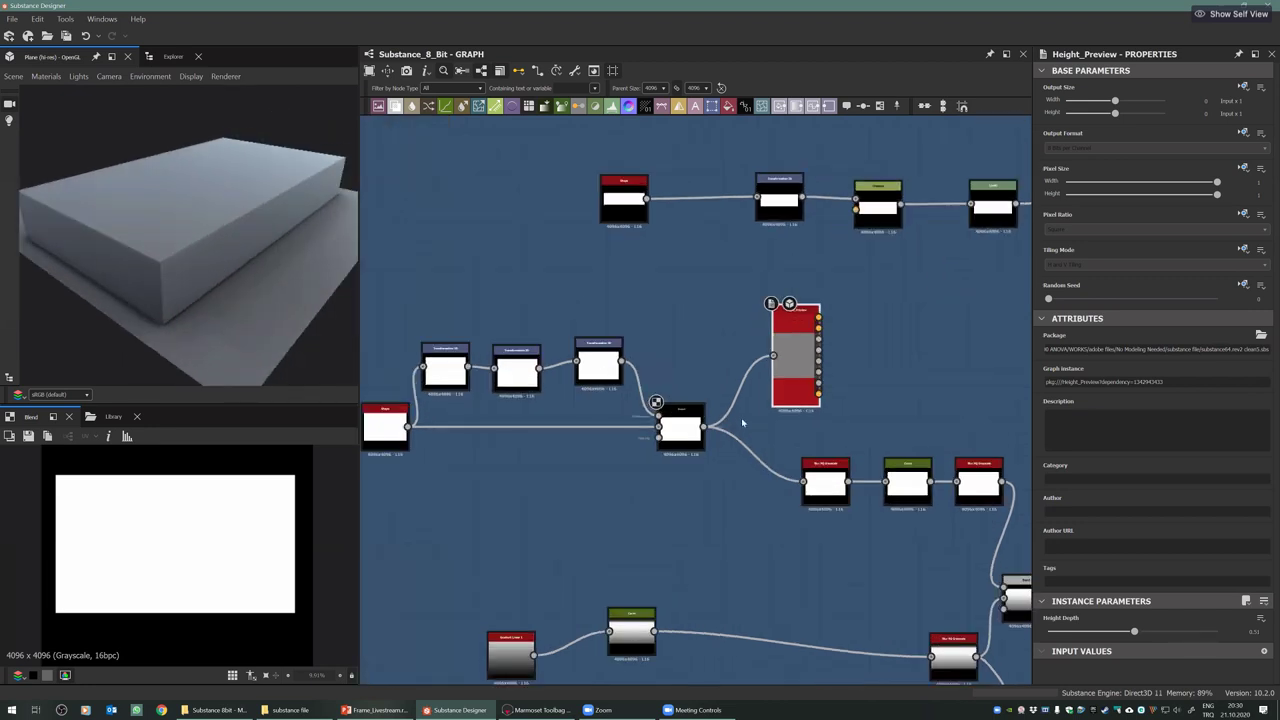
pyautogui.moveTo(200, 229); pyautogui.dragTo(401, 251)
pyautogui.scroll(-3, 251, 162)
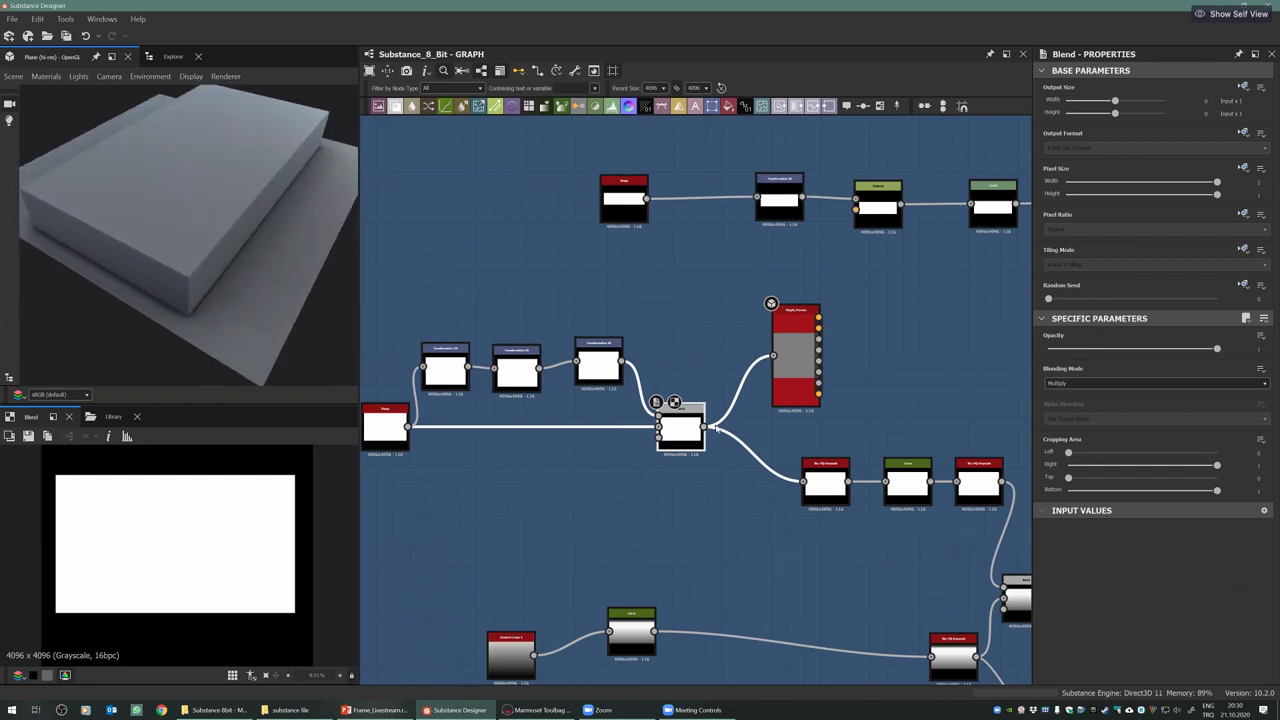
# Move the Blur HQ Grayscale node closer to the Multiply Blend and reposition the Height_Preview node above it
pyautogui.moveTo(694, 414); pyautogui.dragTo(631, 392, button='middle')
pyautogui.scroll(1, 626, 374)
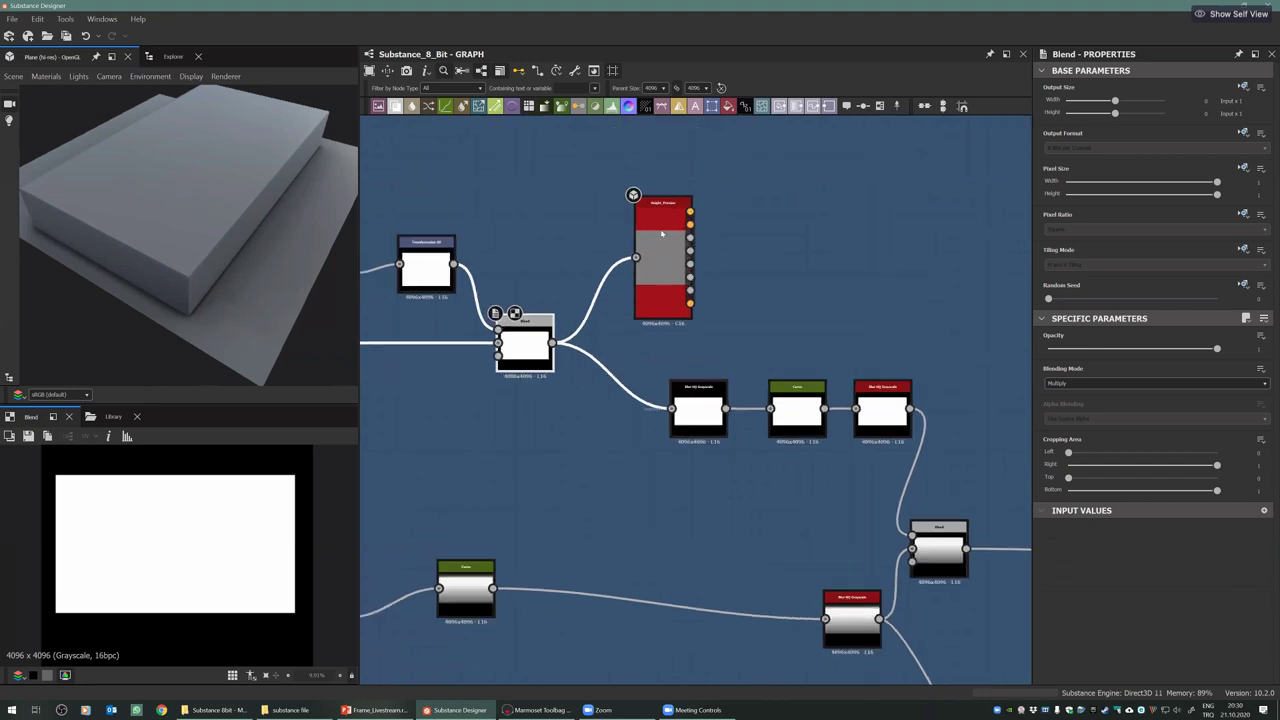
pyautogui.scroll(2, 662, 235)
pyautogui.moveTo(703, 396); pyautogui.dragTo(623, 387)
pyautogui.moveTo(655, 233); pyautogui.dragTo(712, 261)
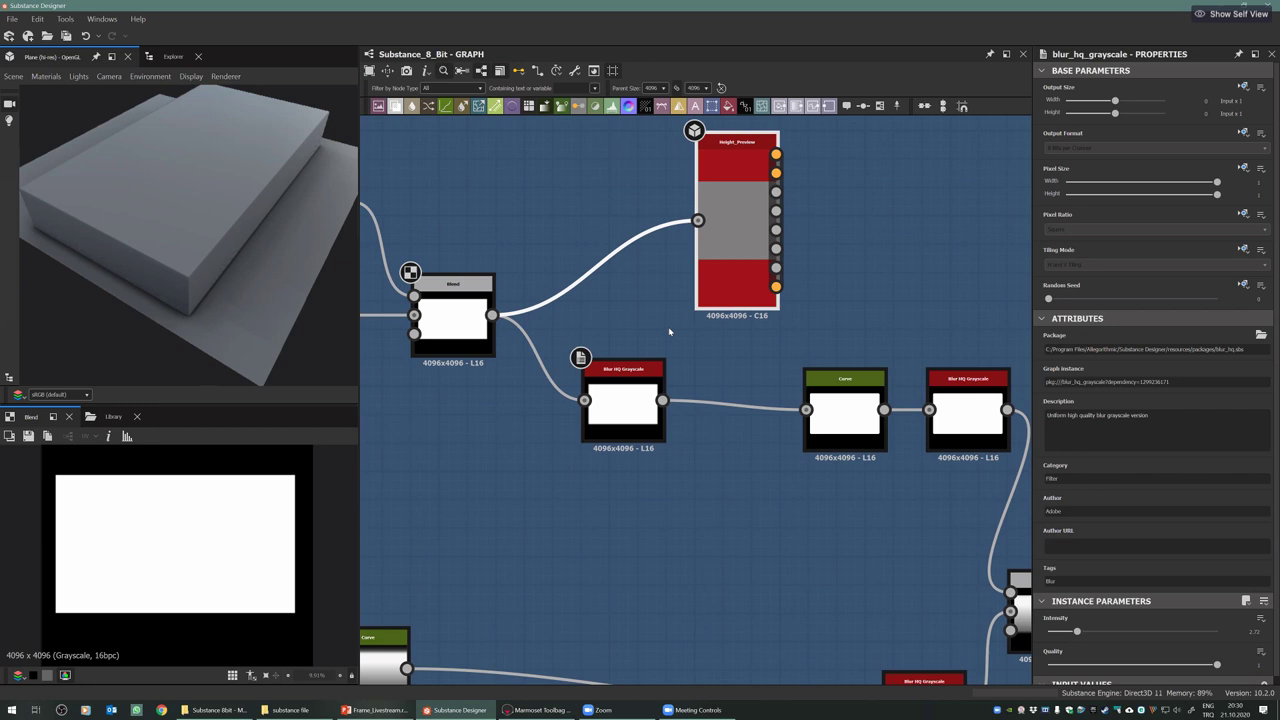
# Examine the displaced block's side walls and top edges up close in the 3D view
pyautogui.scroll(3, 194, 240)
pyautogui.moveTo(194, 241); pyautogui.dragTo(180, 204)
pyautogui.scroll(1, 185, 212)
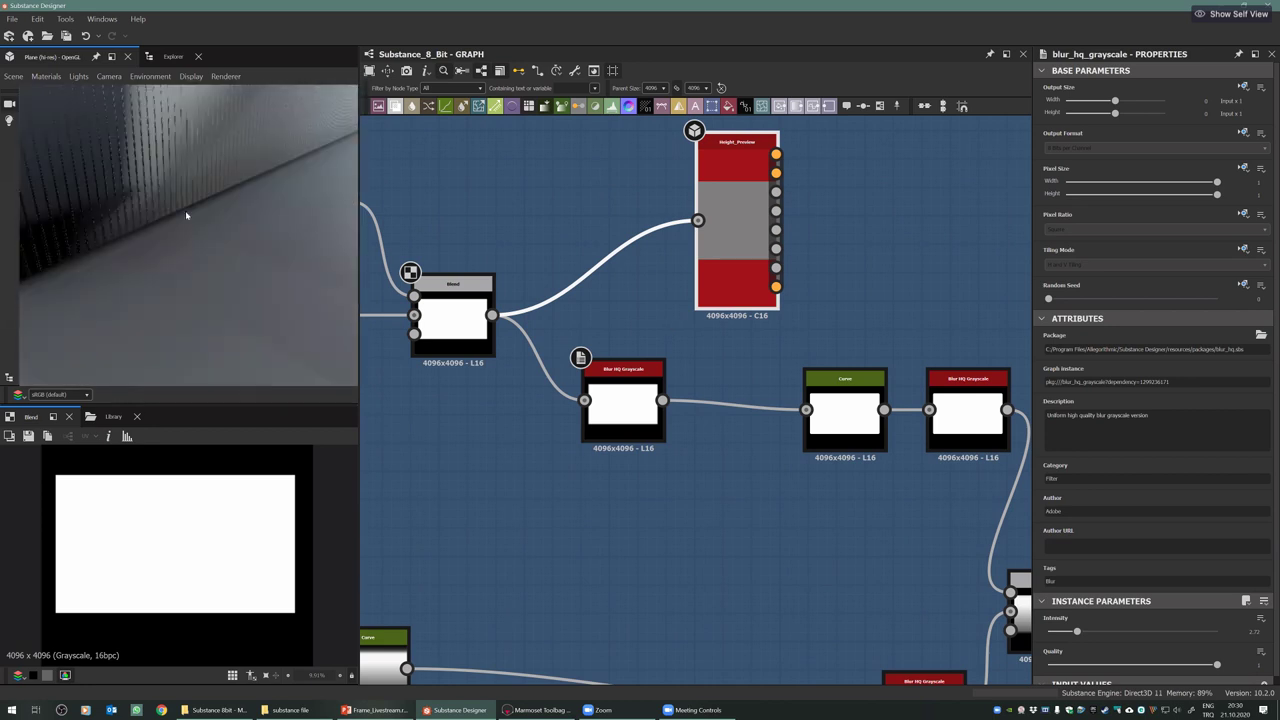
pyautogui.moveTo(186, 213); pyautogui.dragTo(197, 249, button='middle')
pyautogui.moveTo(197, 249); pyautogui.dragTo(246, 249)
pyautogui.scroll(-3, 222, 245)
pyautogui.scroll(2, 246, 249)
pyautogui.scroll(2, 245, 248)
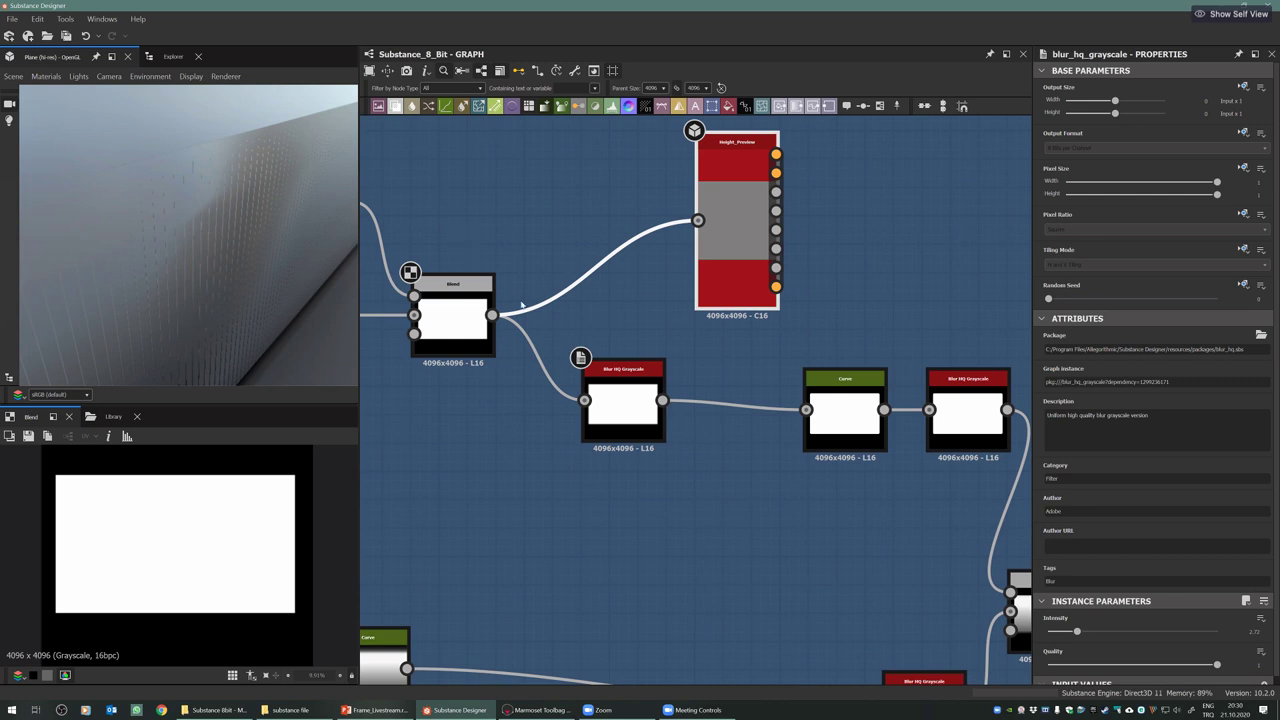
# Connect the first Blur HQ Grayscale's output to Height_Preview and inspect the block's edges in 3D
pyautogui.moveTo(662, 400); pyautogui.dragTo(698, 222)
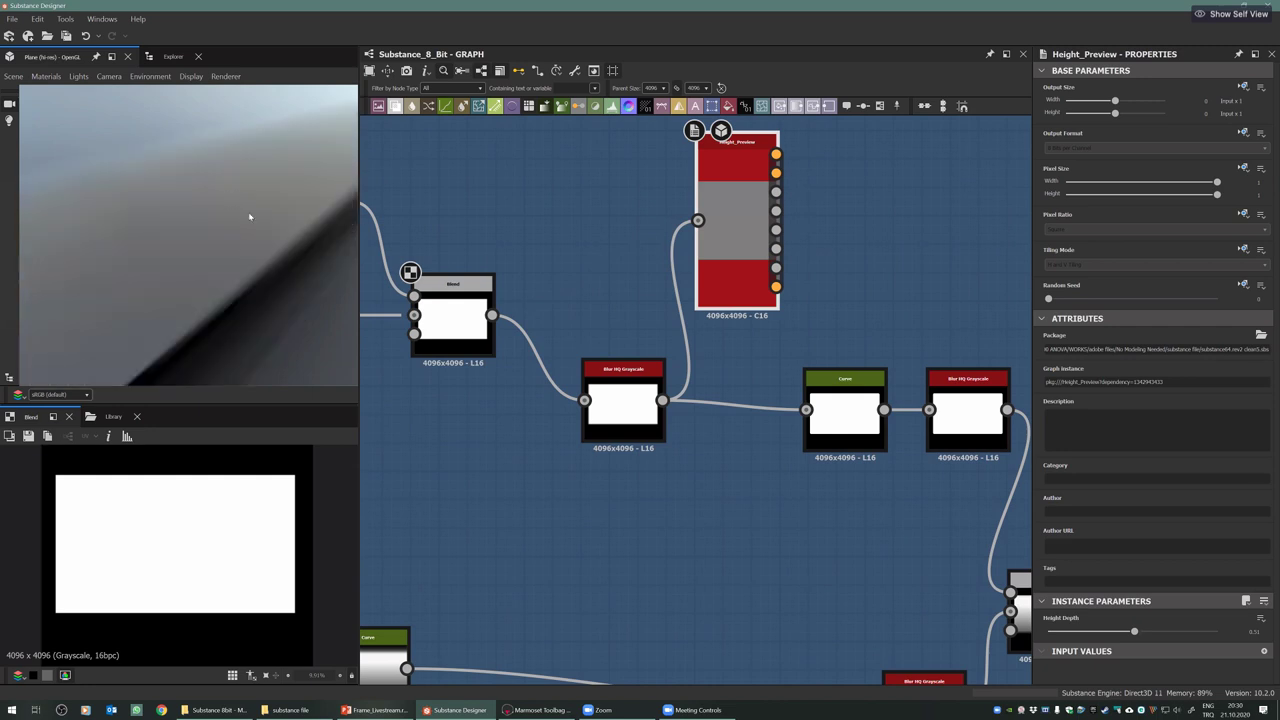
pyautogui.scroll(-8, 233, 239)
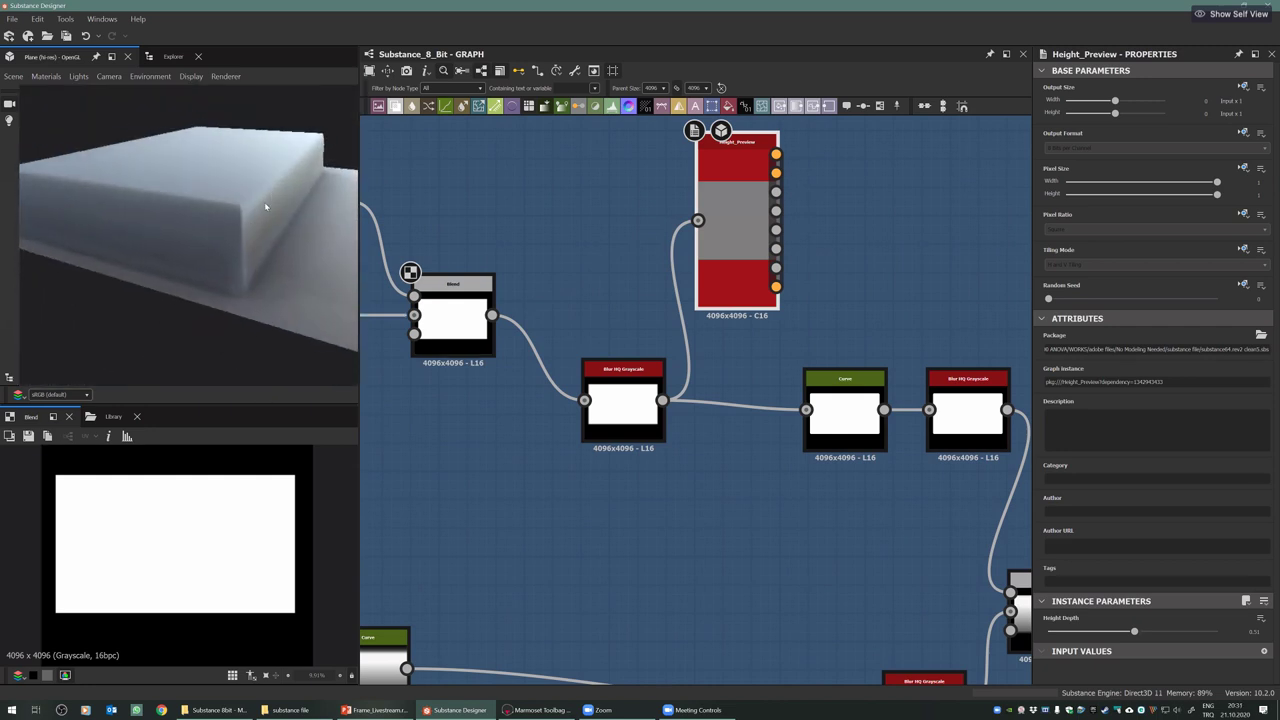
pyautogui.scroll(3, 267, 227)
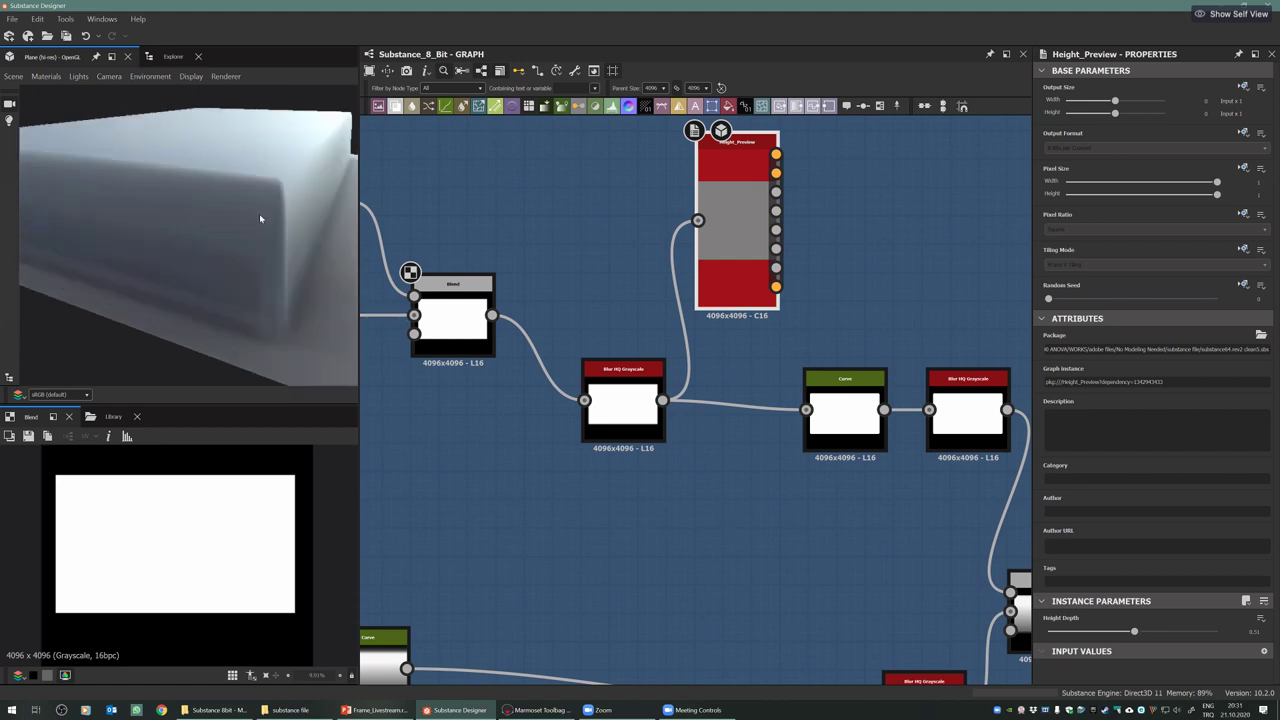
pyautogui.moveTo(260, 218); pyautogui.dragTo(253, 228)
# Move the Curve node closer to the first Blur HQ Grayscale, shift Height_Preview beyond it and connect the Curve's output to Height_Preview
pyautogui.moveTo(572, 360); pyautogui.dragTo(534, 378, button='middle')
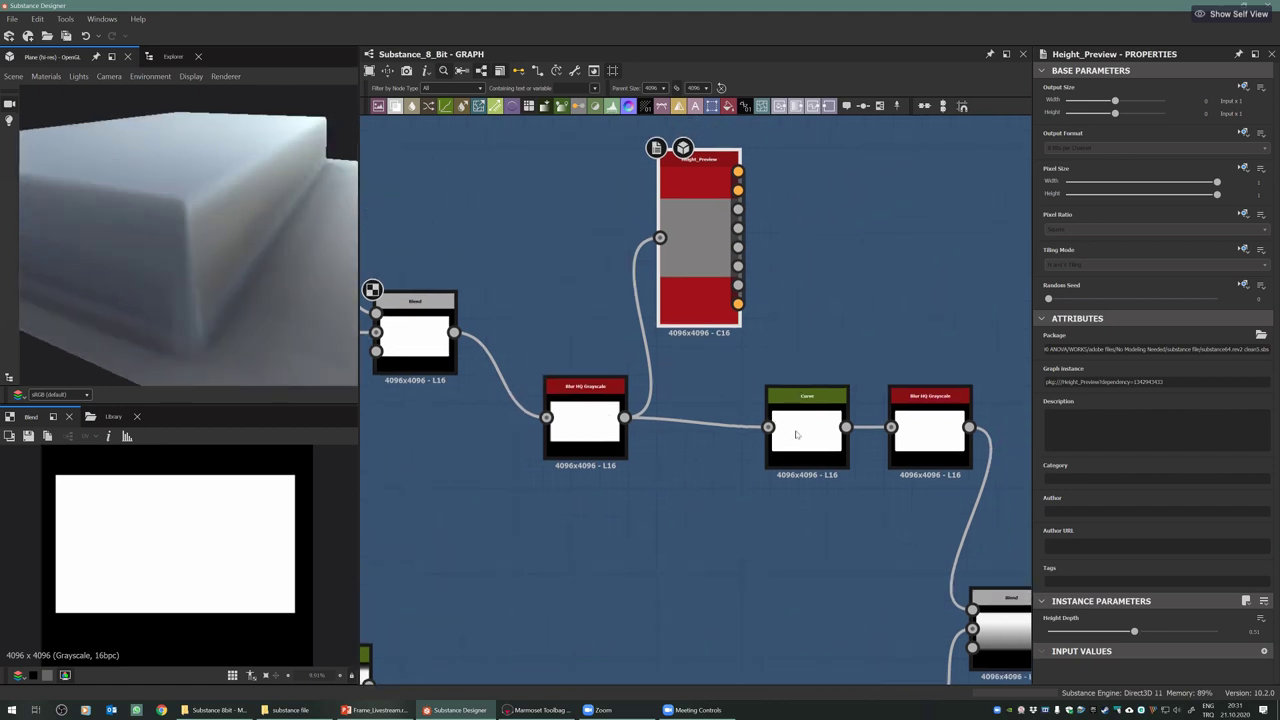
pyautogui.moveTo(797, 435); pyautogui.dragTo(746, 426)
pyautogui.moveTo(249, 243); pyautogui.dragTo(282, 265)
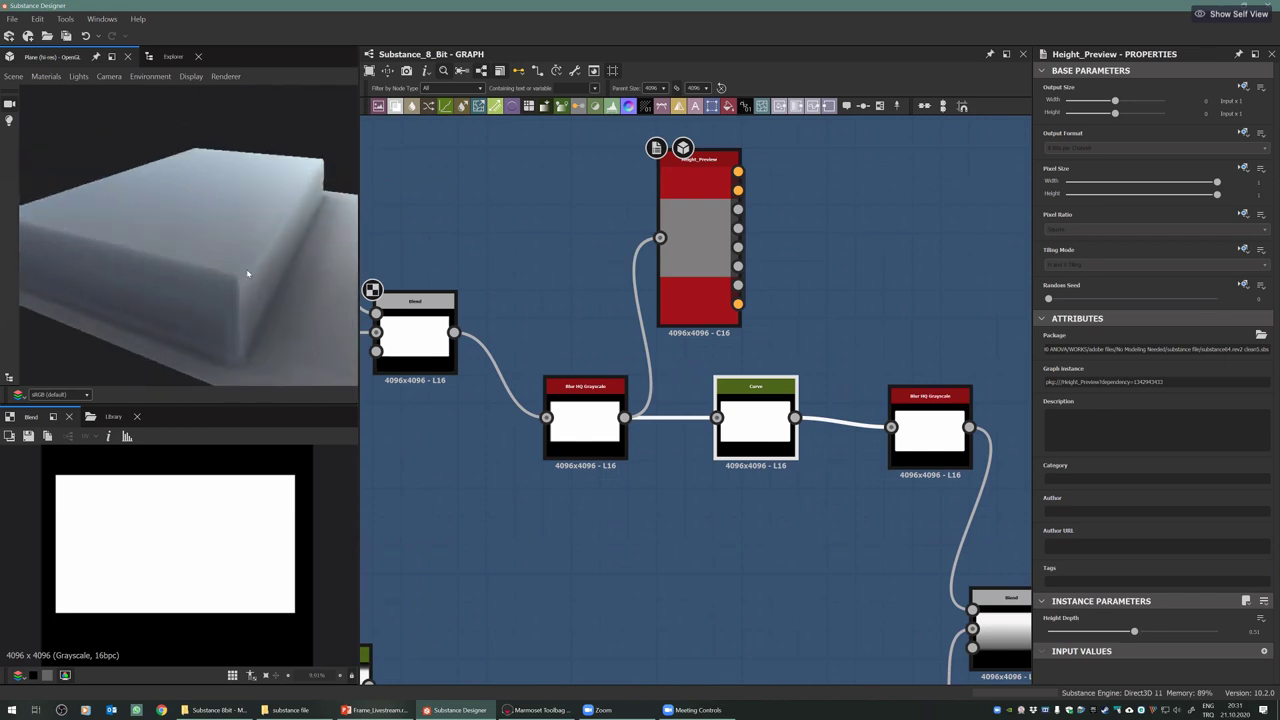
pyautogui.moveTo(507, 284); pyautogui.dragTo(395, 270, button='middle')
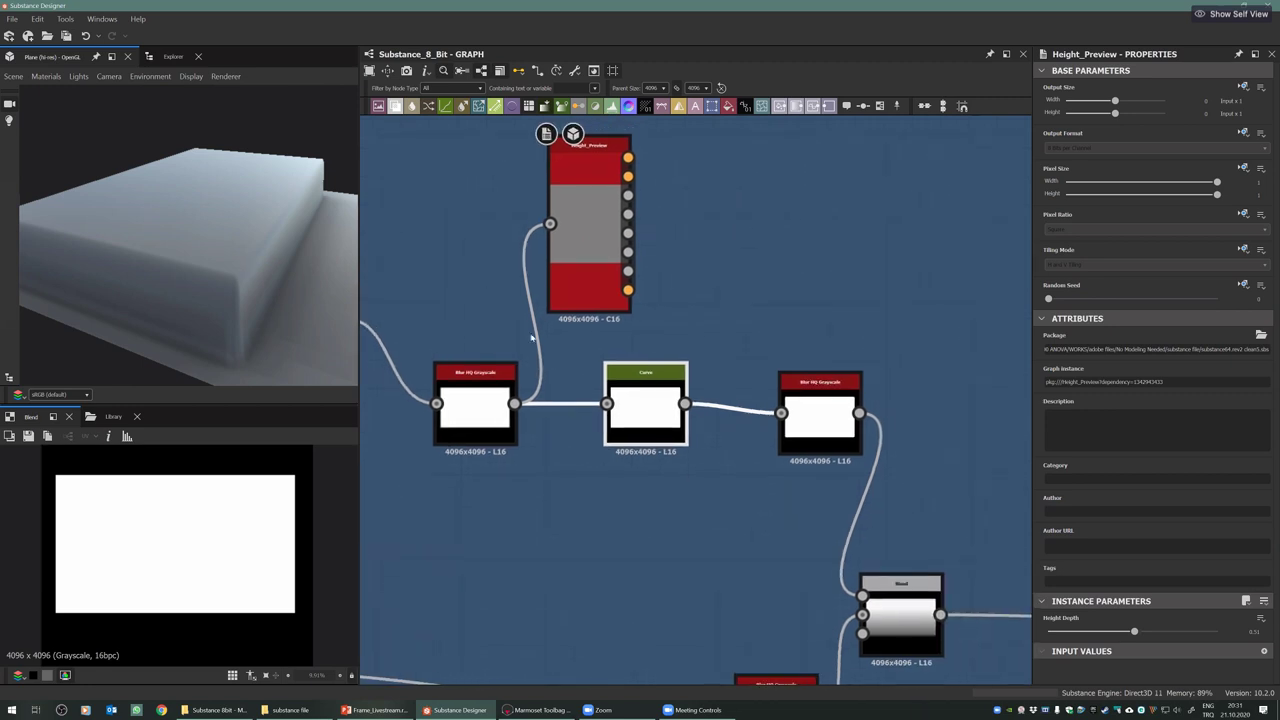
pyautogui.moveTo(575, 250); pyautogui.dragTo(901, 250)
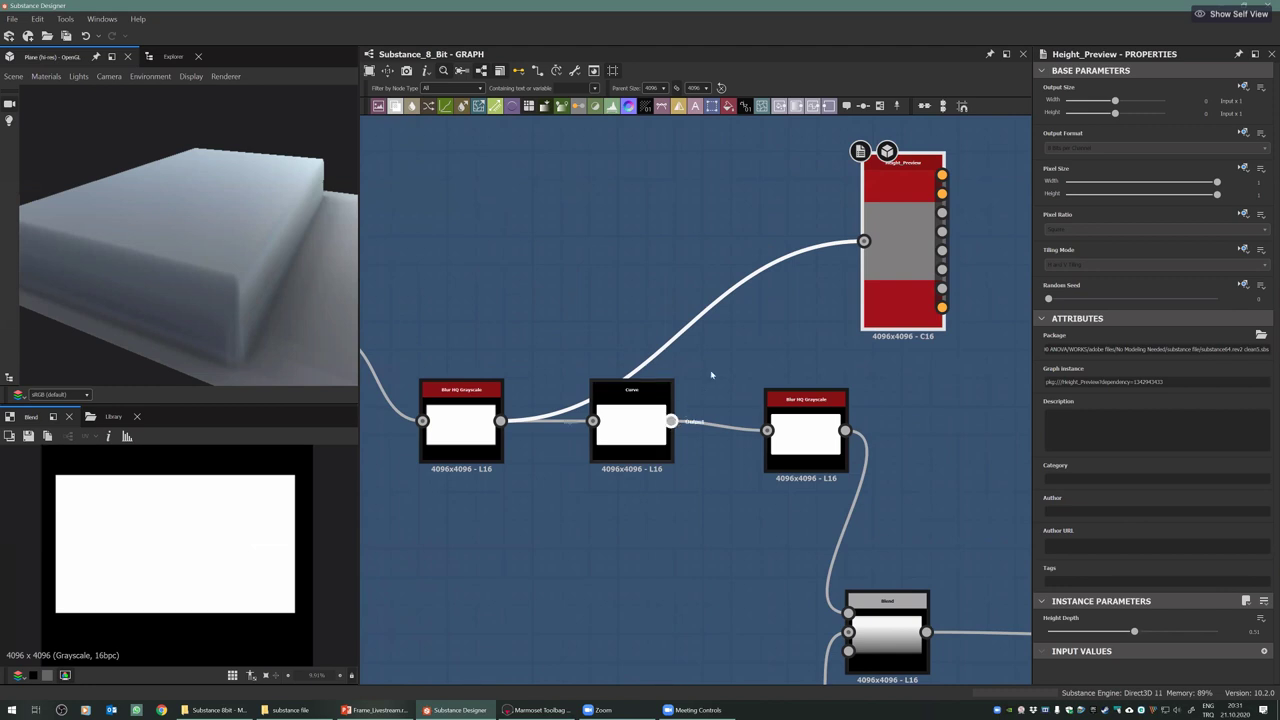
pyautogui.moveTo(671, 421); pyautogui.dragTo(864, 241)
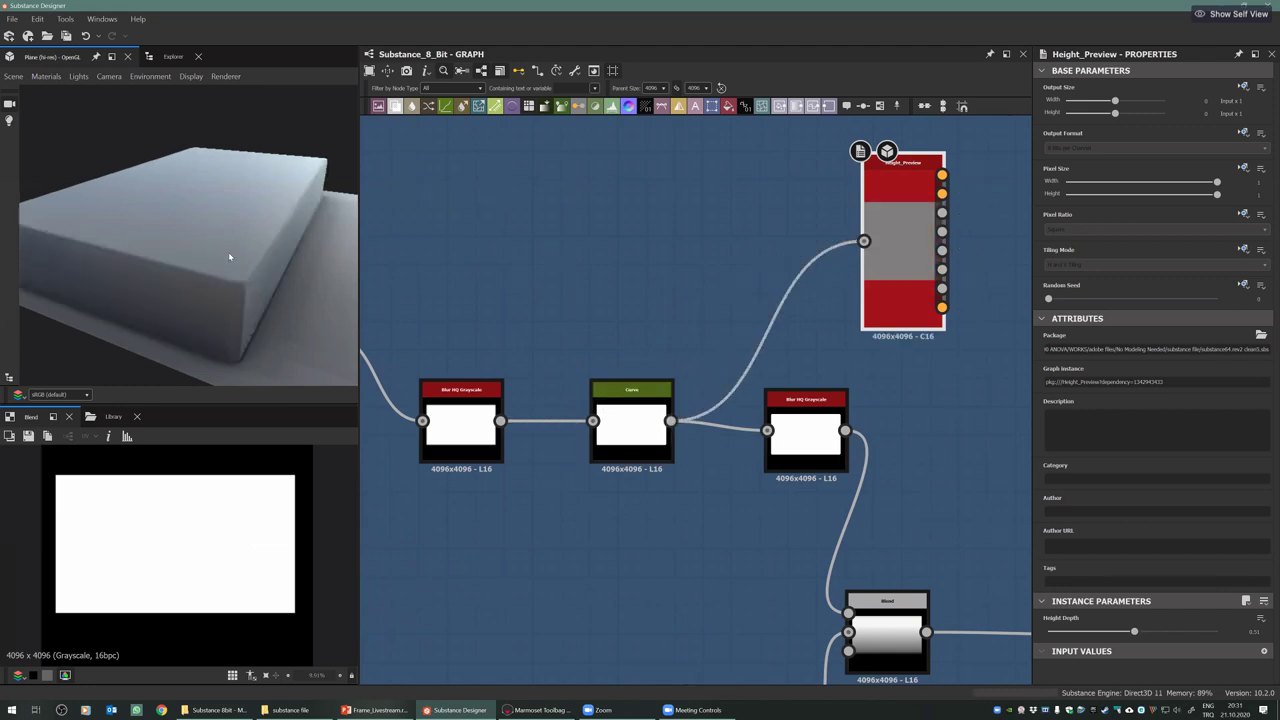
# Inspect the block's side walls in 3D, and preview the Curve node in 2D to examine its luminance curve
pyautogui.moveTo(253, 251); pyautogui.dragTo(259, 163)
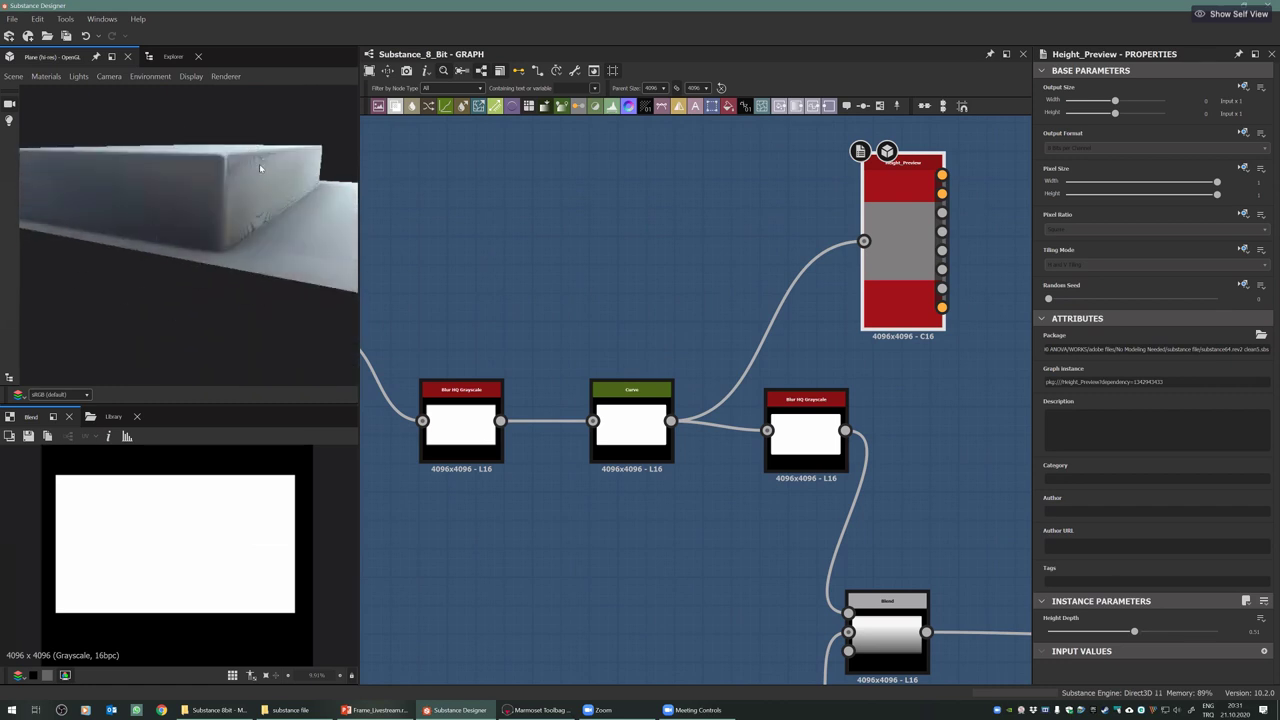
pyautogui.moveTo(261, 227); pyautogui.dragTo(250, 241)
pyautogui.scroll(4, 234, 243)
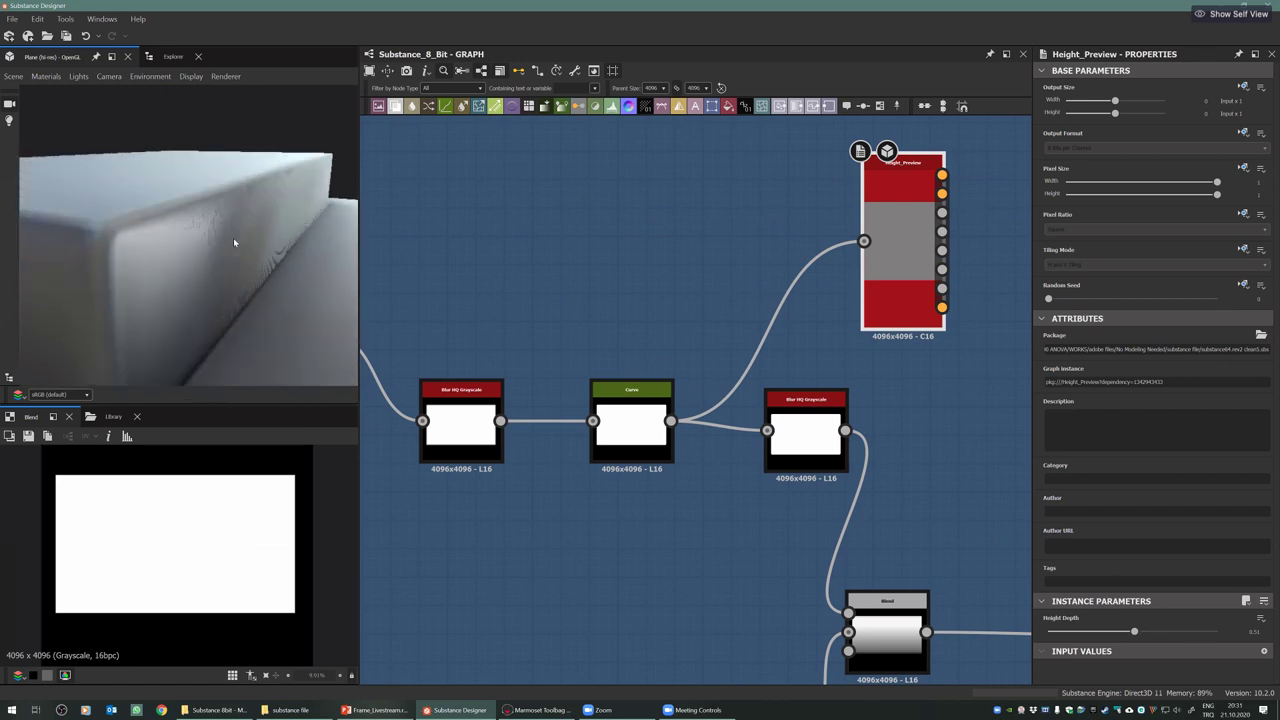
pyautogui.moveTo(171, 203); pyautogui.dragTo(267, 230)
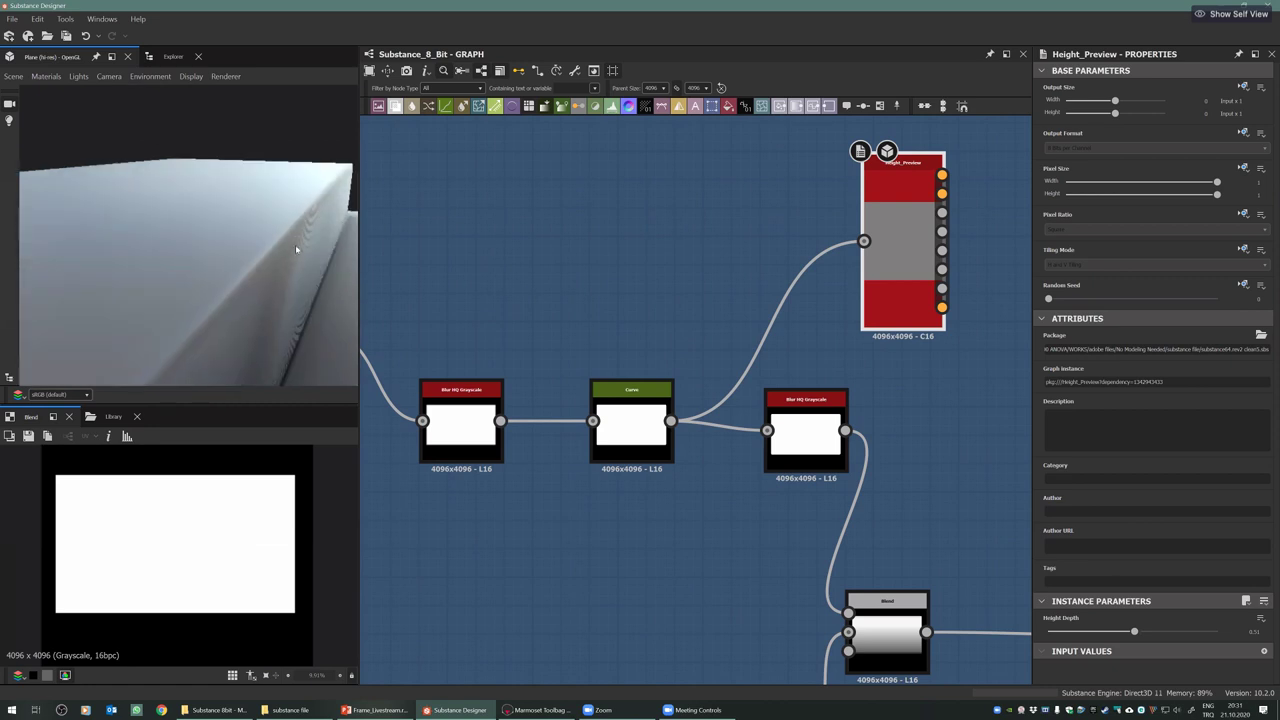
pyautogui.click(612, 425)
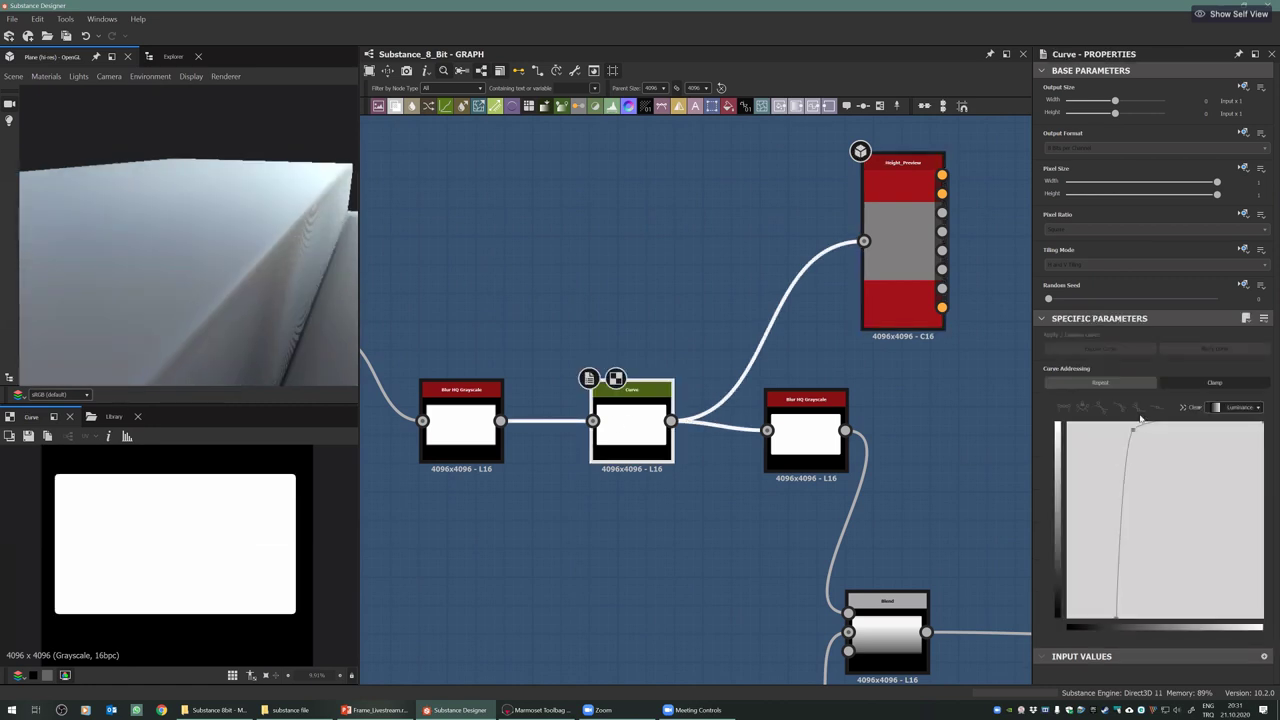
pyautogui.click(1133, 431)
# Locate the second Blur HQ Grayscale after the Curve and select it to examine its Intensity
pyautogui.scroll(-5, 816, 467)
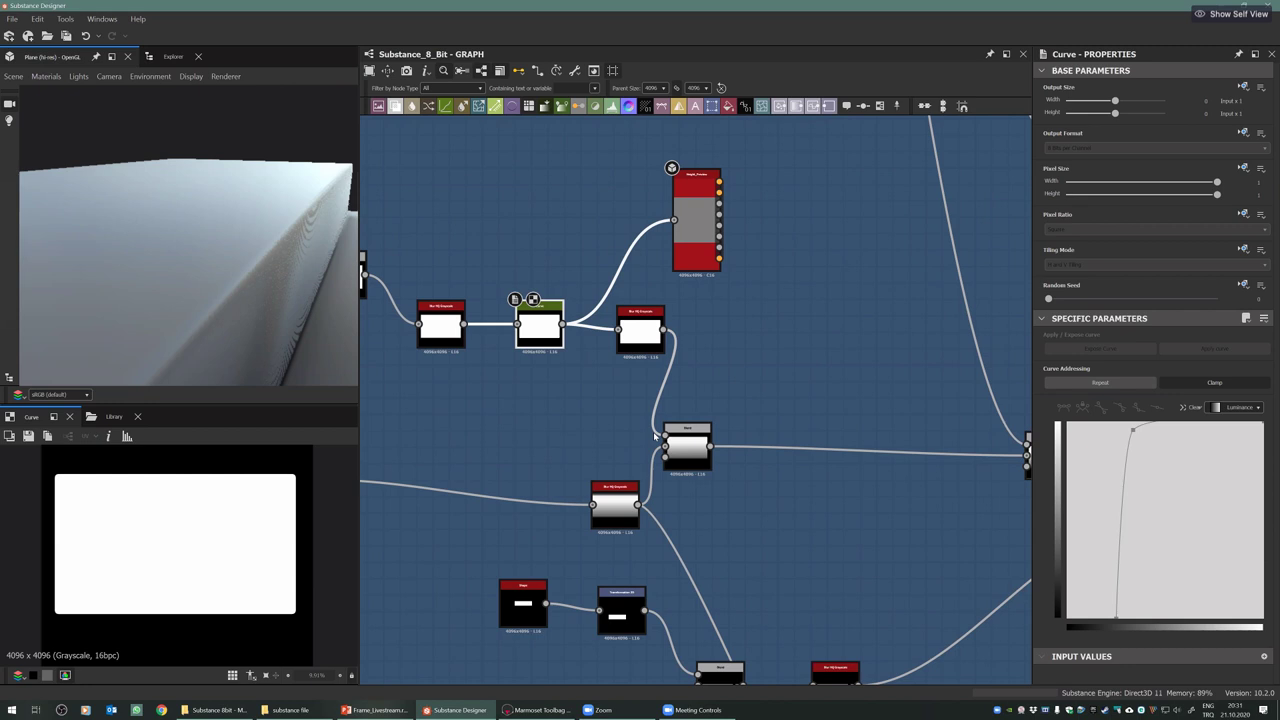
pyautogui.moveTo(564, 342); pyautogui.dragTo(681, 379, button='middle')
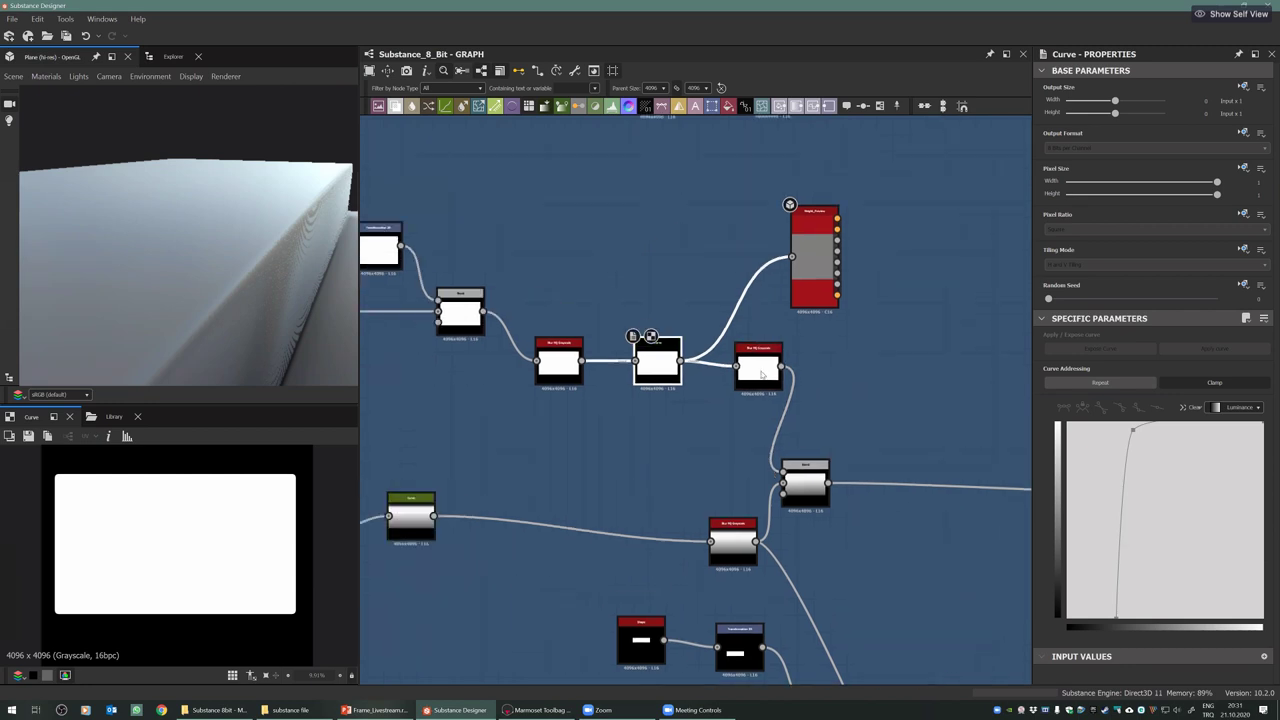
pyautogui.moveTo(607, 351); pyautogui.dragTo(657, 357, button='middle')
pyautogui.moveTo(776, 369); pyautogui.dragTo(655, 353, button='middle')
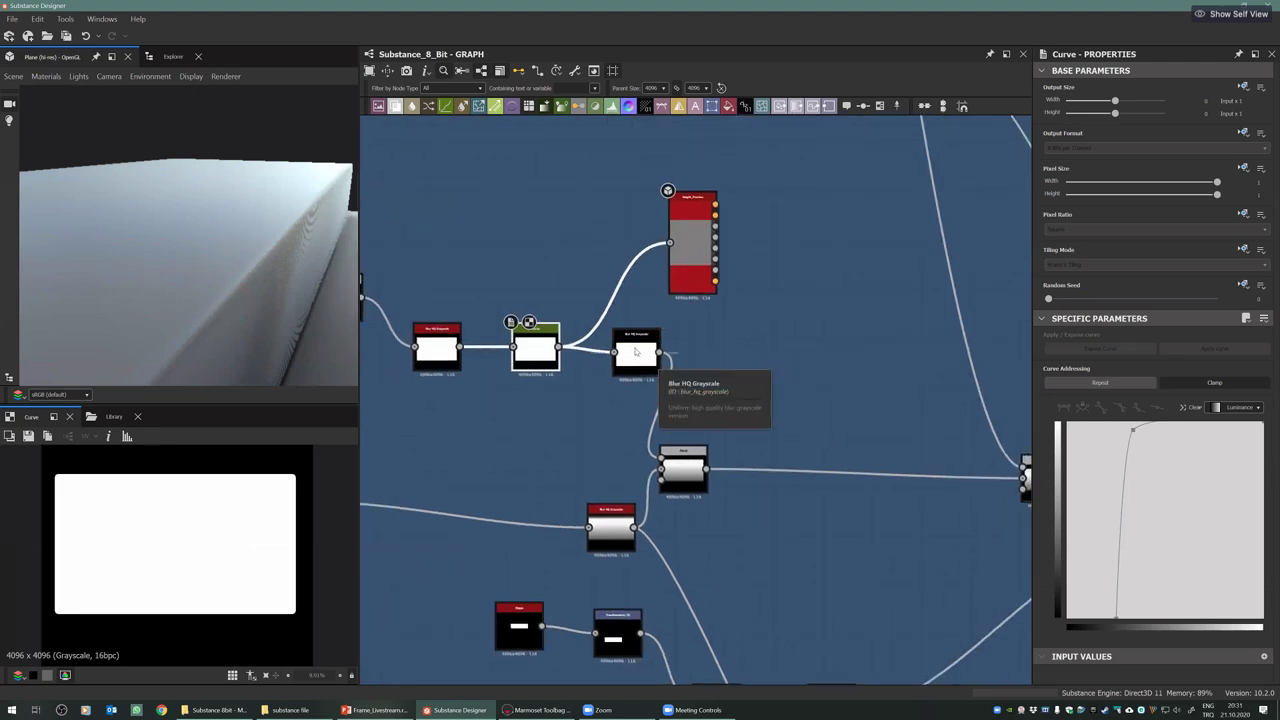
pyautogui.scroll(2, 636, 354)
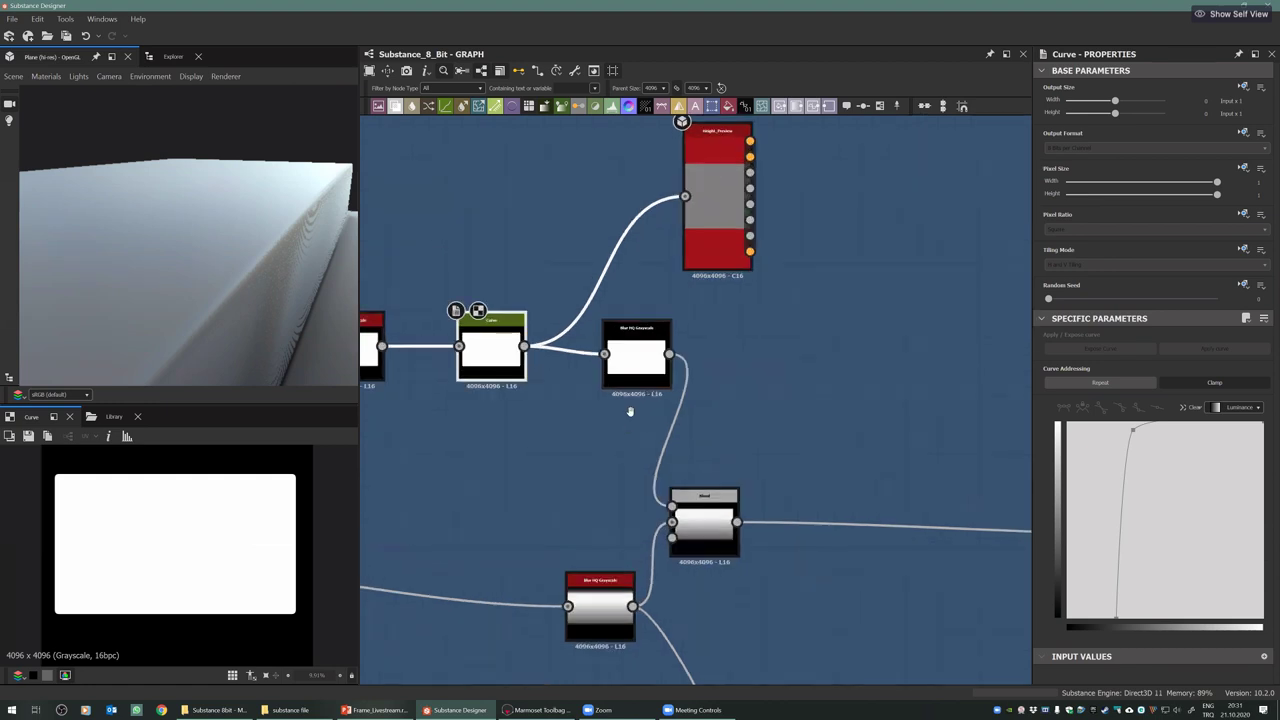
pyautogui.scroll(1, 662, 322)
pyautogui.click(640, 322)
pyautogui.scroll(-2, 625, 330)
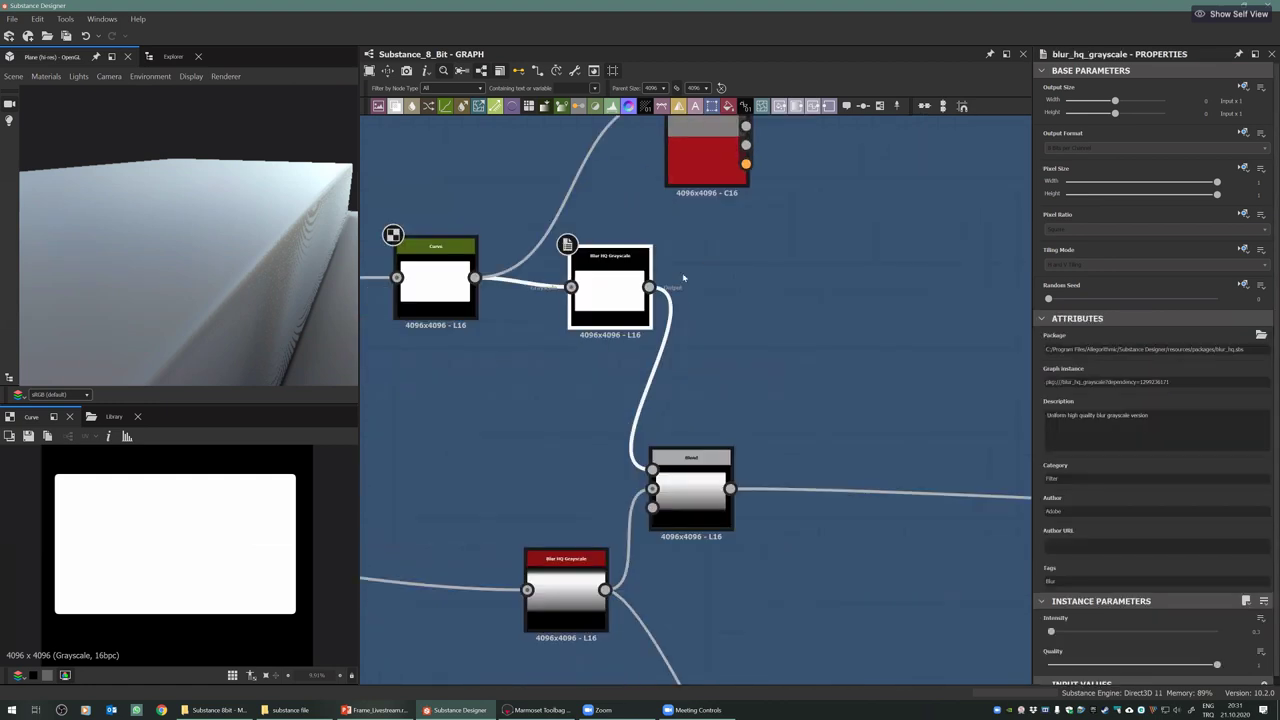
# Move the Height_Preview node beside the second Blur HQ Grayscale and preview that blur in 2D
pyautogui.moveTo(690, 279); pyautogui.dragTo(688, 229, button='middle')
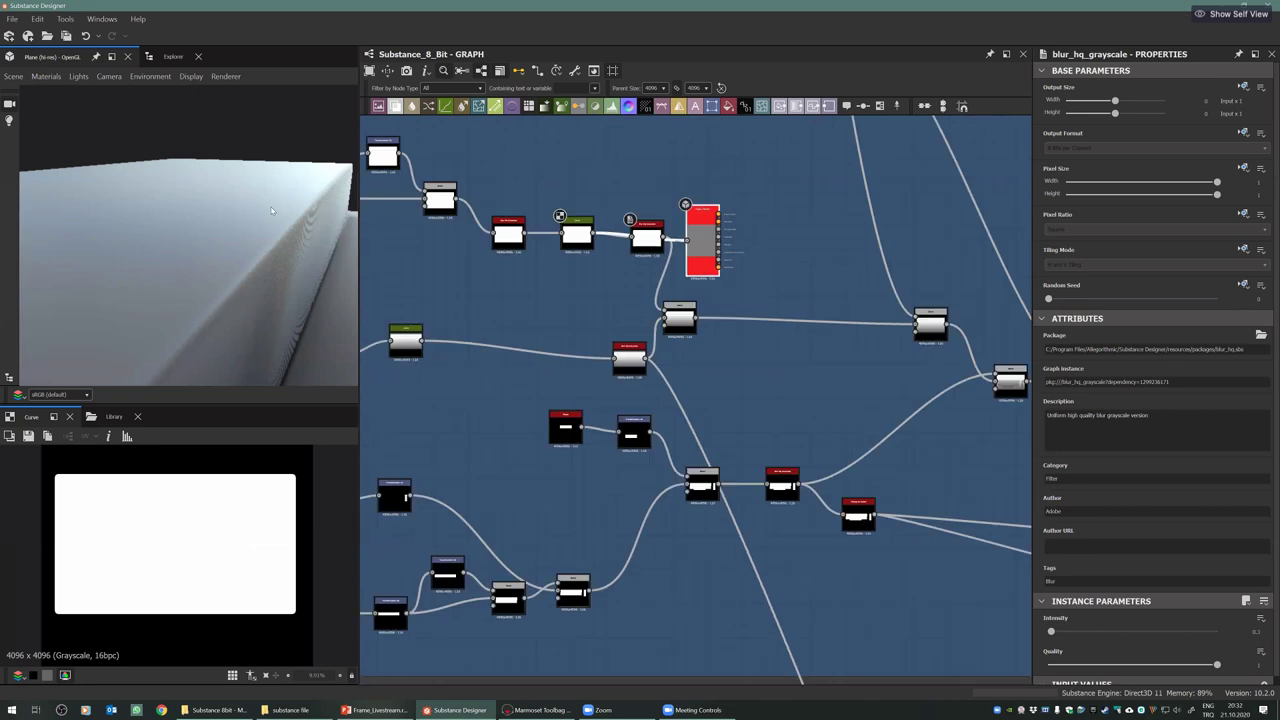
pyautogui.scroll(-2, 713, 266)
pyautogui.moveTo(713, 266); pyautogui.dragTo(760, 290, button='middle')
pyautogui.scroll(2, 768, 250)
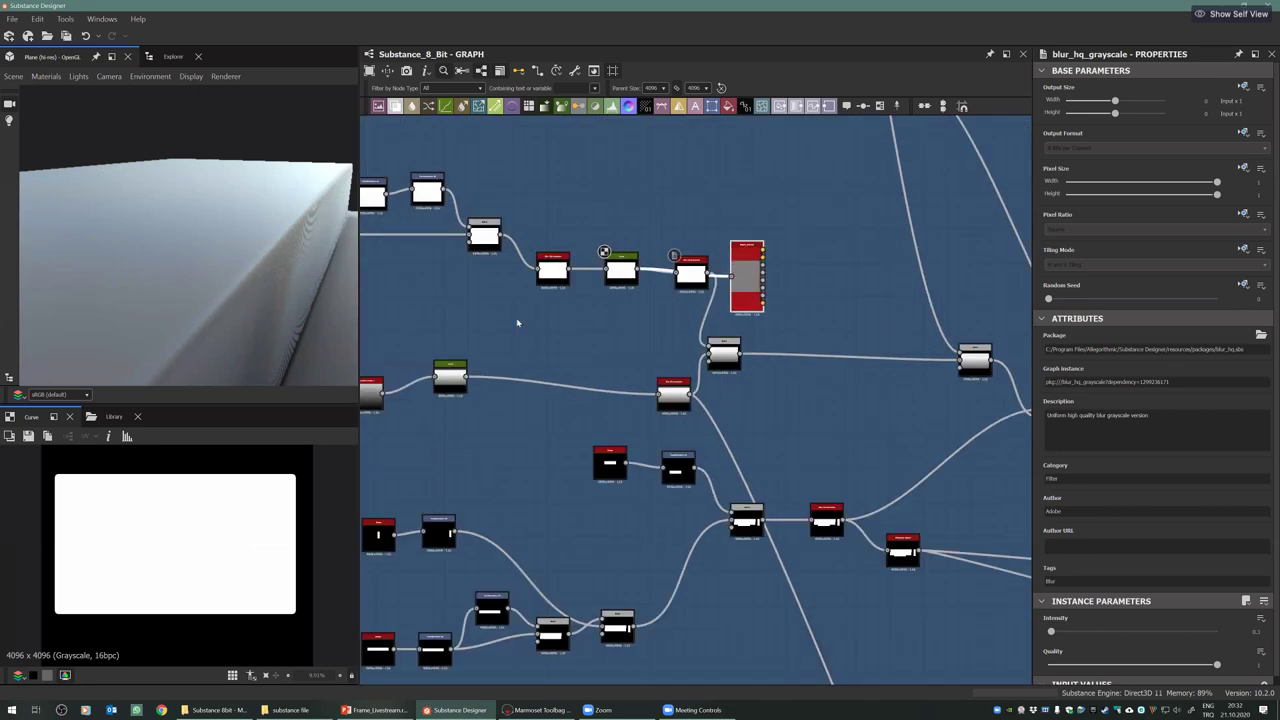
pyautogui.scroll(1, 766, 253)
pyautogui.doubleClick(676, 279)
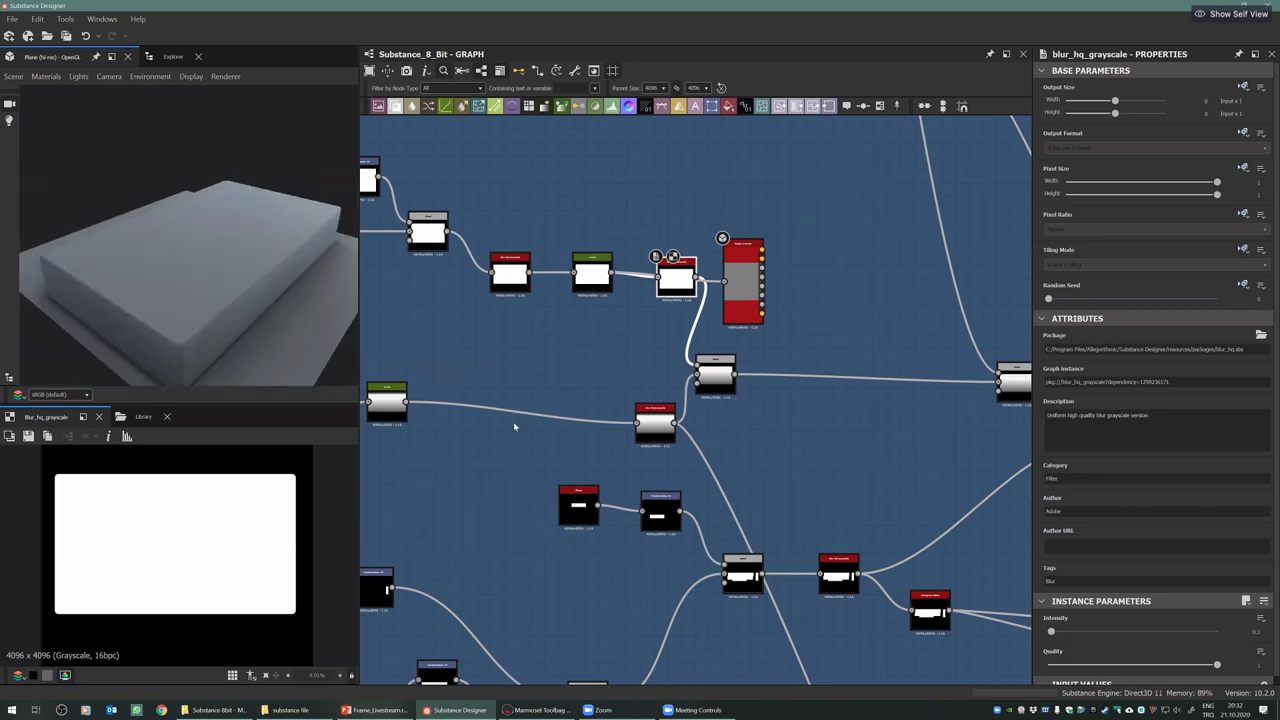
# Preview the Gradient Linear 1 node in 2D, followed by the Curve node that shapes its gradient
pyautogui.moveTo(455, 425); pyautogui.dragTo(515, 427, button='middle')
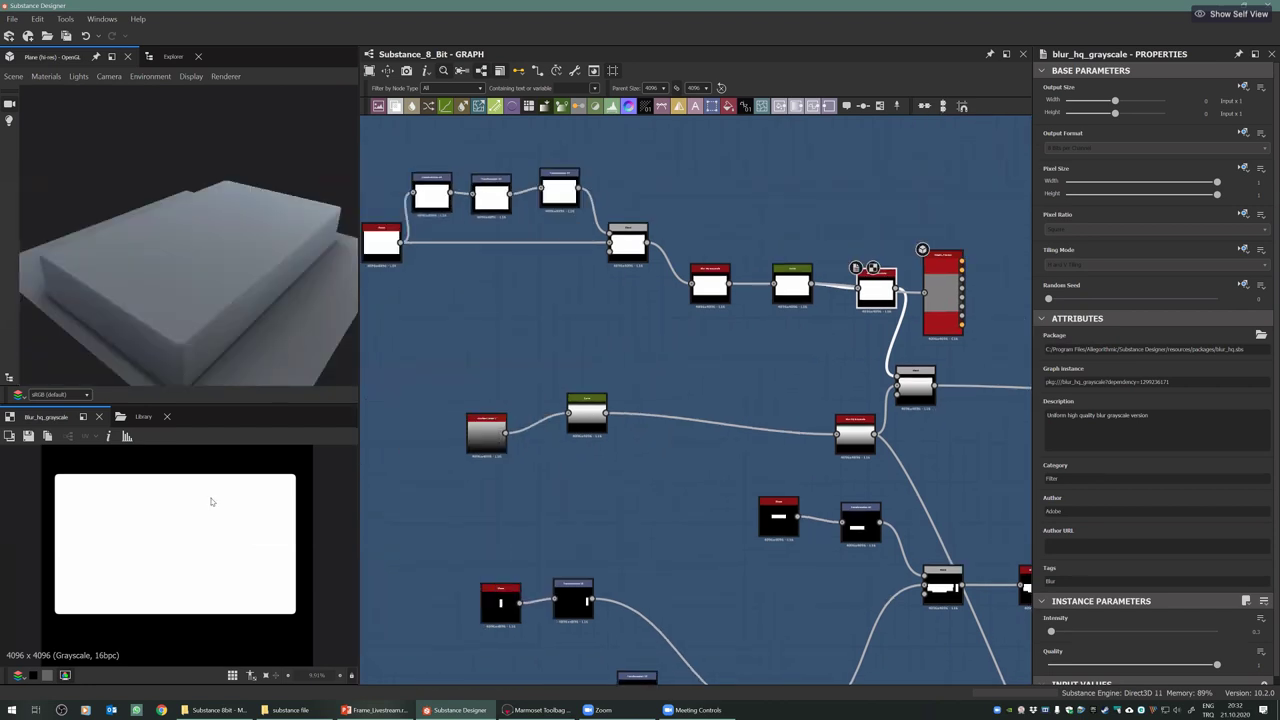
pyautogui.doubleClick(520, 420)
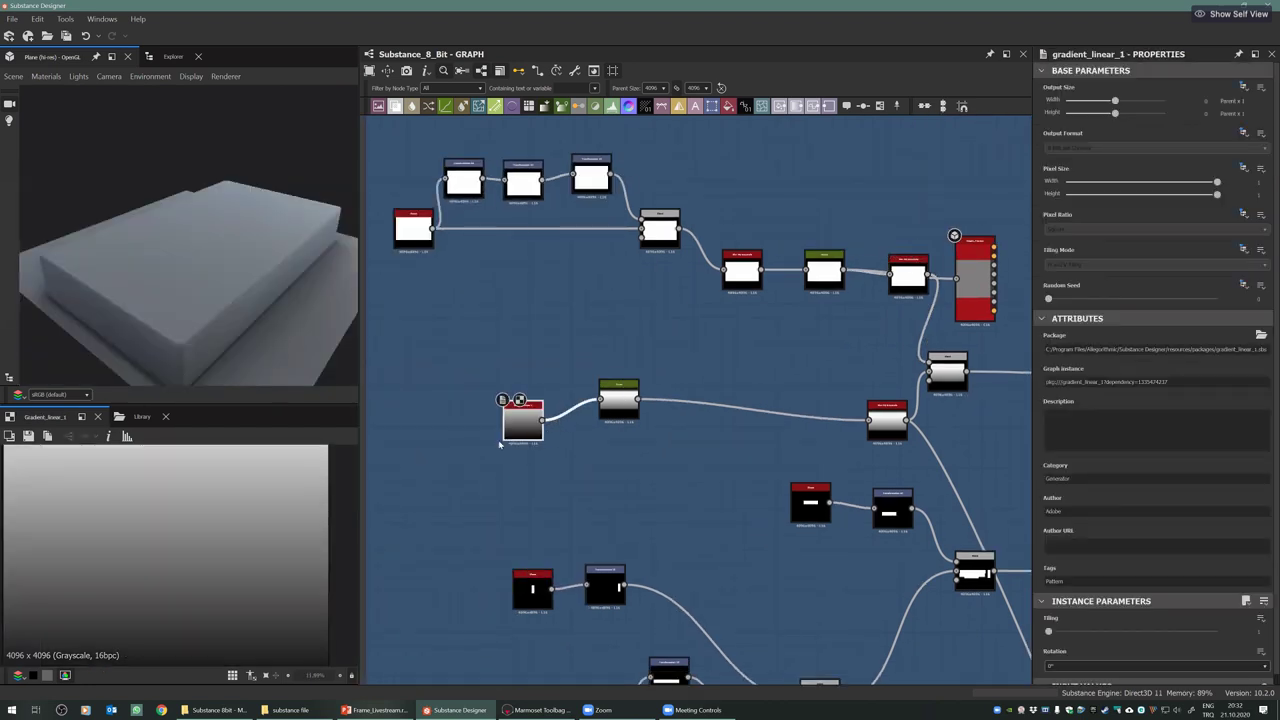
pyautogui.scroll(1, 586, 443)
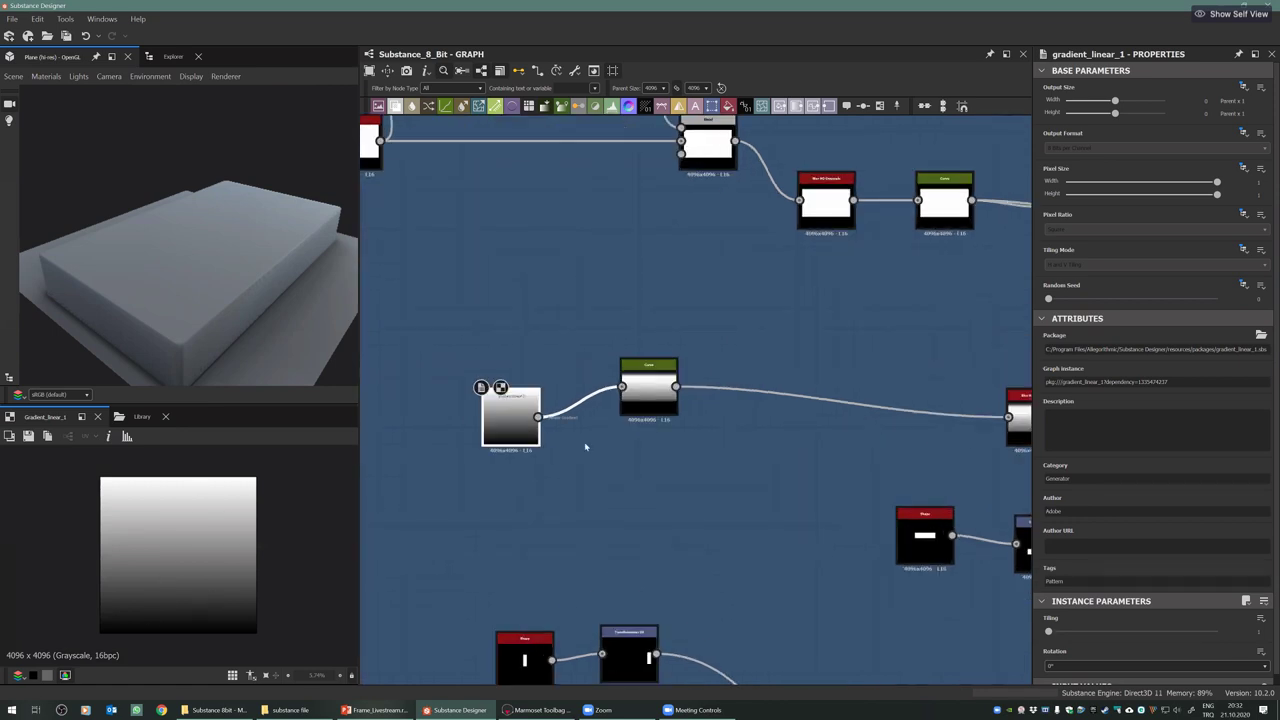
pyautogui.doubleClick(668, 366)
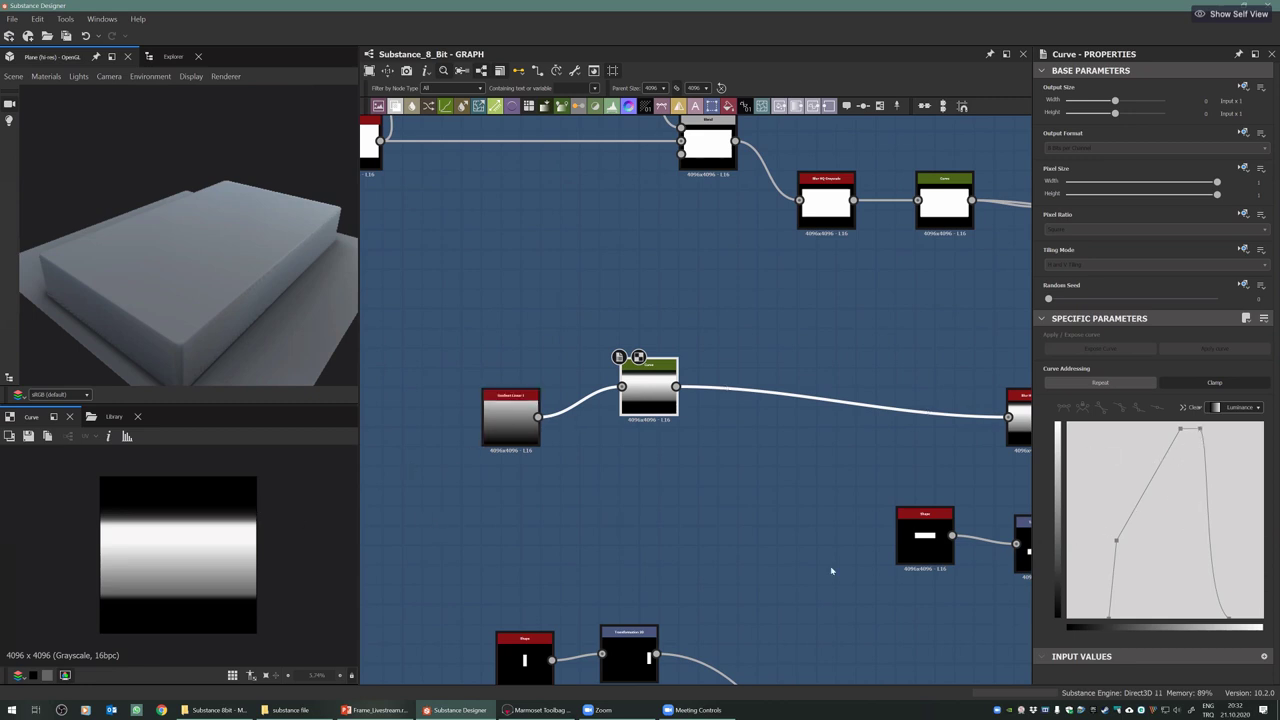
pyautogui.moveTo(785, 572); pyautogui.dragTo(703, 571, button='middle')
pyautogui.moveTo(778, 422); pyautogui.dragTo(726, 423, button='middle')
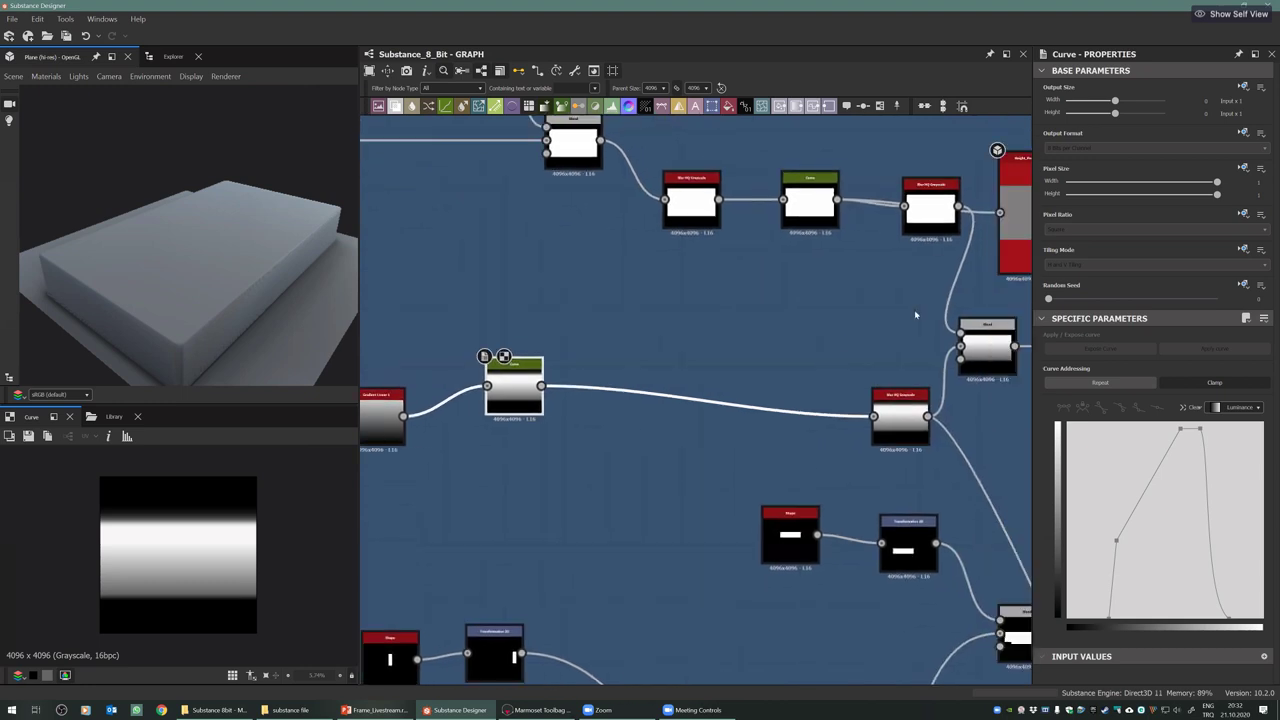
# Move Height_Preview beside the gradient's Curve node, connect the Curve output to it, and inspect the profile in 3D
pyautogui.moveTo(912, 303); pyautogui.dragTo(823, 338, button='middle')
pyautogui.scroll(-1, 829, 348)
pyautogui.moveTo(920, 277); pyautogui.dragTo(625, 394)
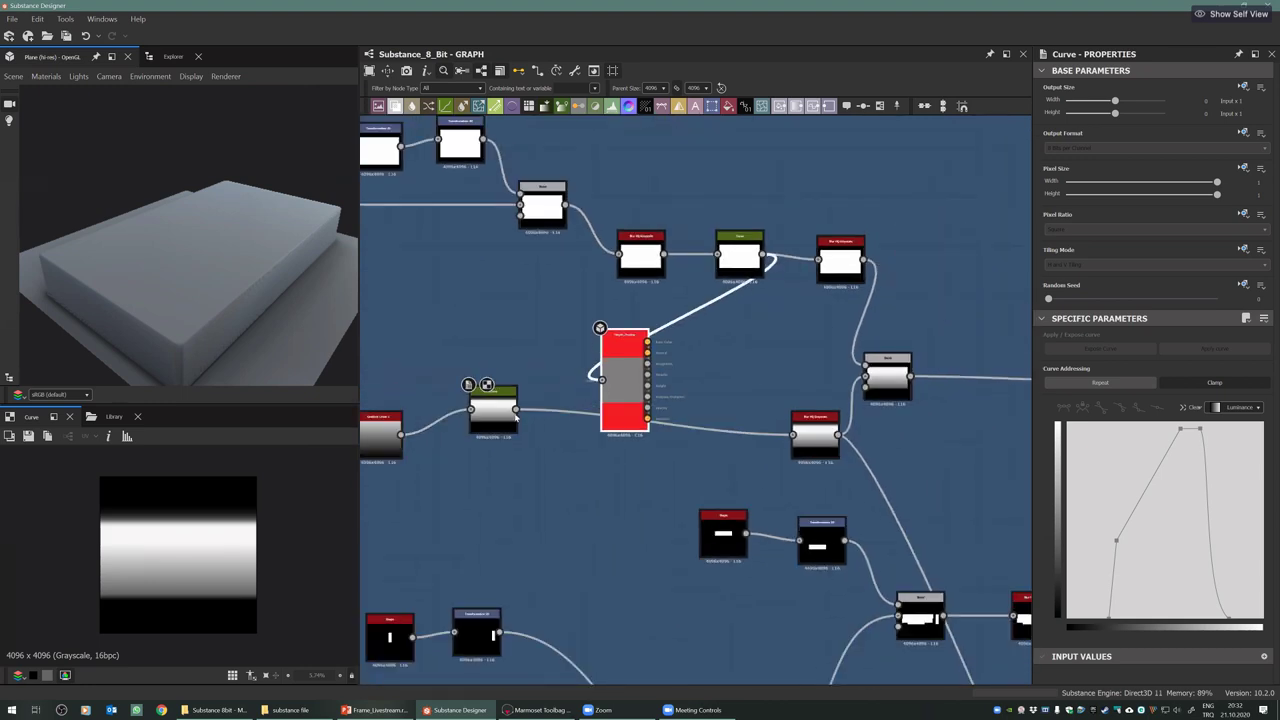
pyautogui.scroll(4, 516, 417)
pyautogui.moveTo(523, 405); pyautogui.dragTo(701, 345)
pyautogui.click(717, 309)
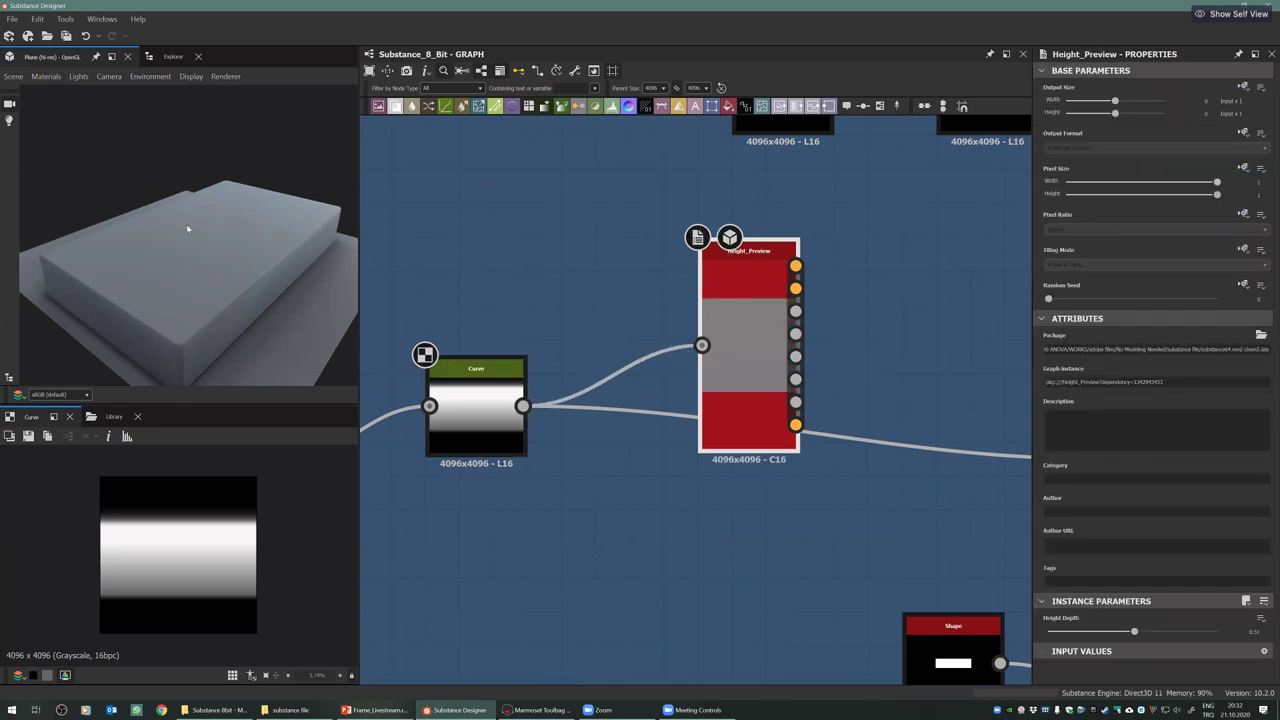
pyautogui.moveTo(247, 250); pyautogui.dragTo(323, 225)
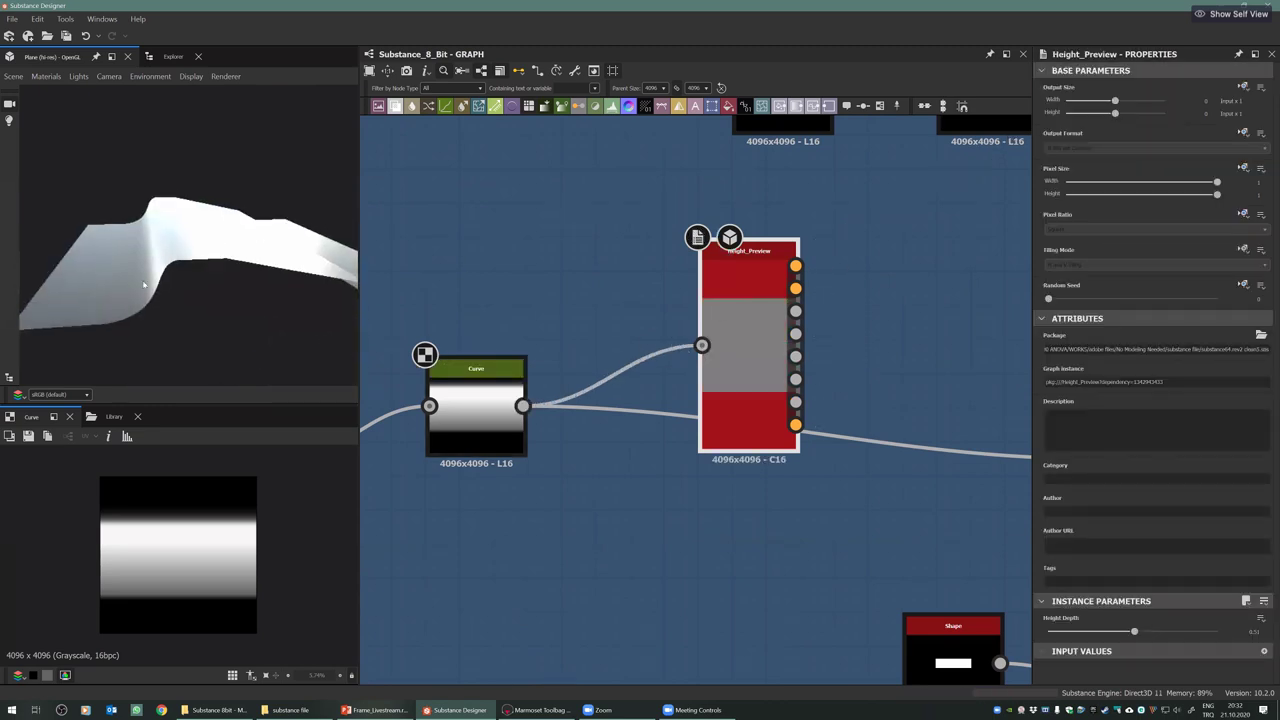
pyautogui.moveTo(200, 235); pyautogui.dragTo(161, 258)
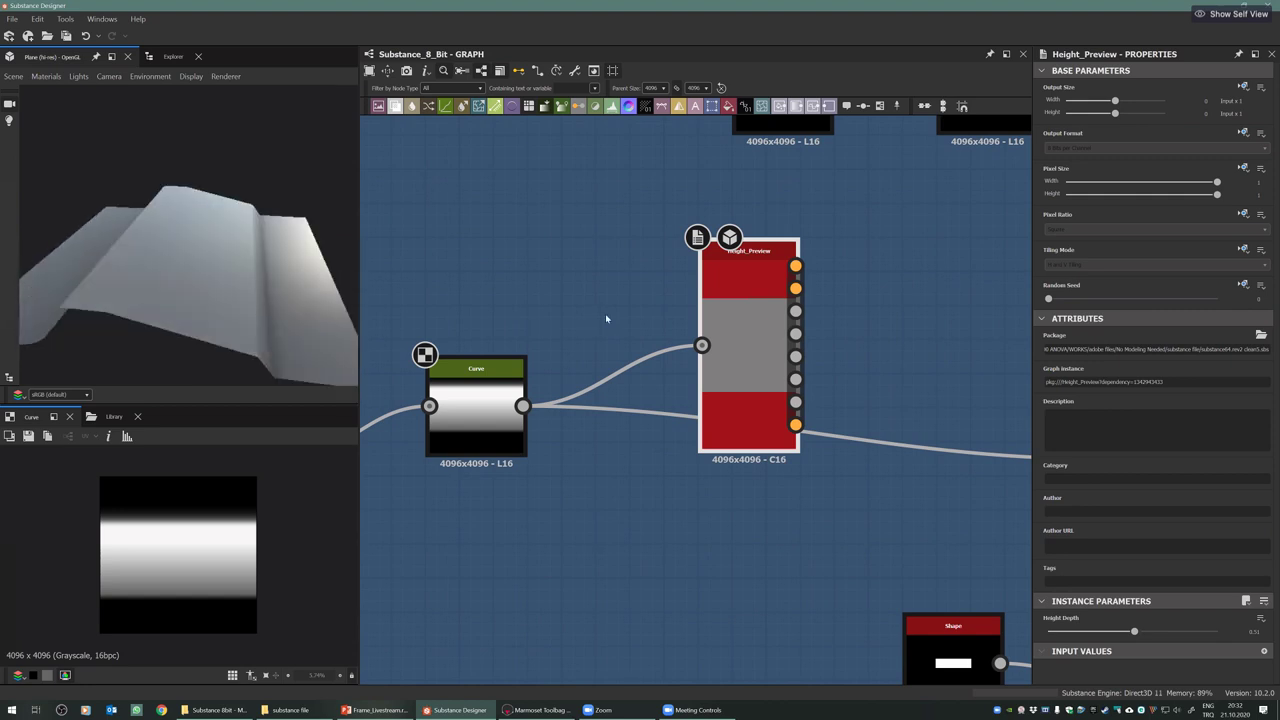
# Move Height_Preview near the Blend, feed it from the lower Blur HQ Grayscale, and compare the blurred profile with its Curve
pyautogui.moveTo(606, 319); pyautogui.dragTo(505, 271, button='middle')
pyautogui.scroll(-3, 502, 268)
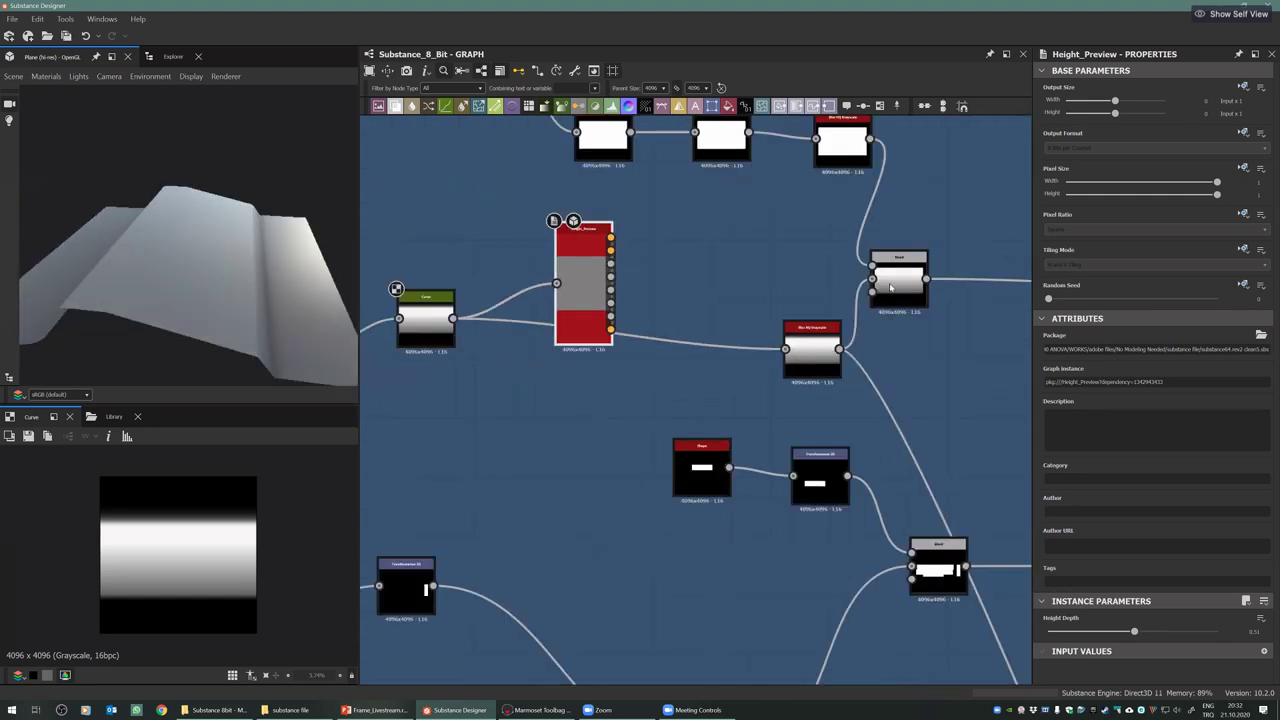
pyautogui.scroll(-1, 506, 270)
pyautogui.moveTo(570, 277); pyautogui.dragTo(915, 197)
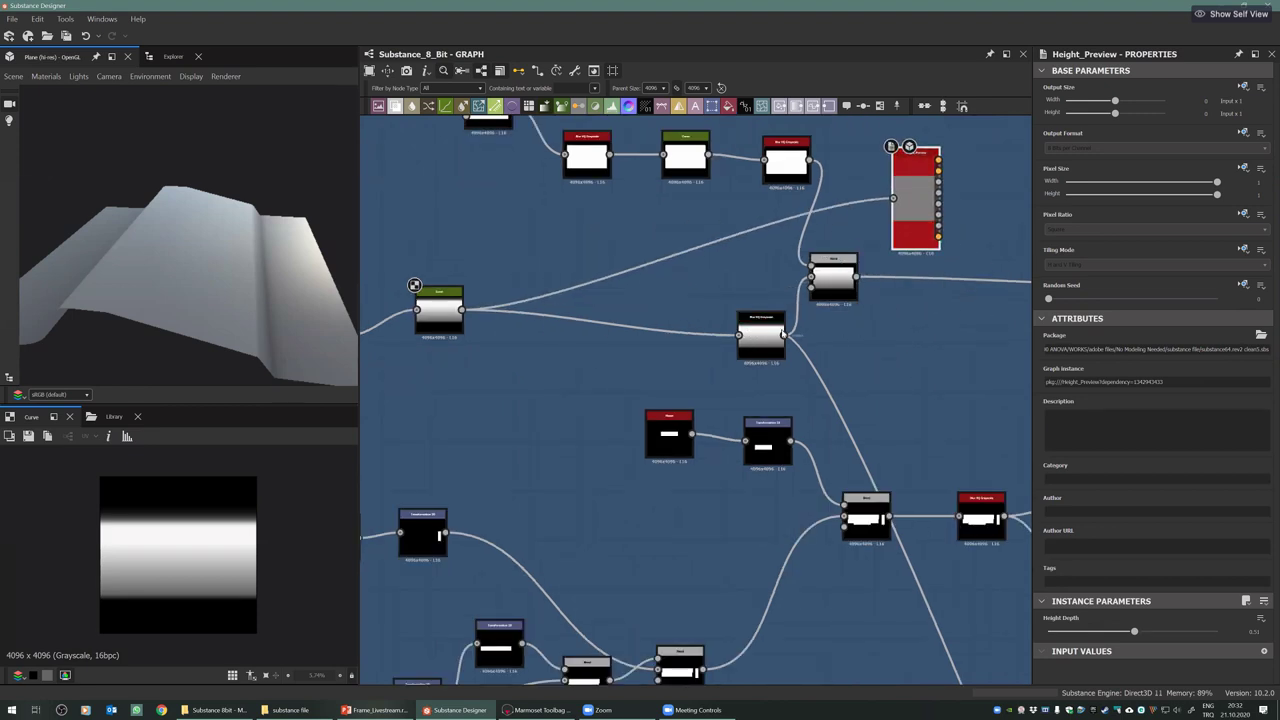
pyautogui.moveTo(786, 334); pyautogui.dragTo(893, 197)
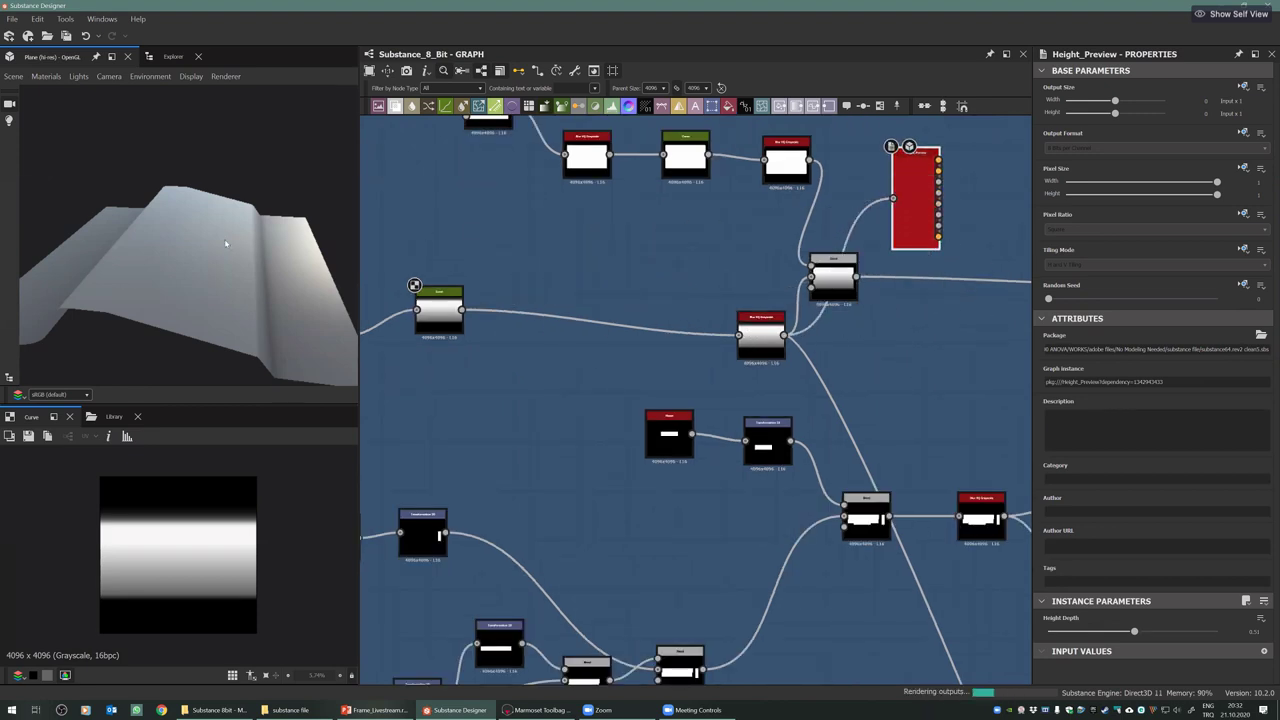
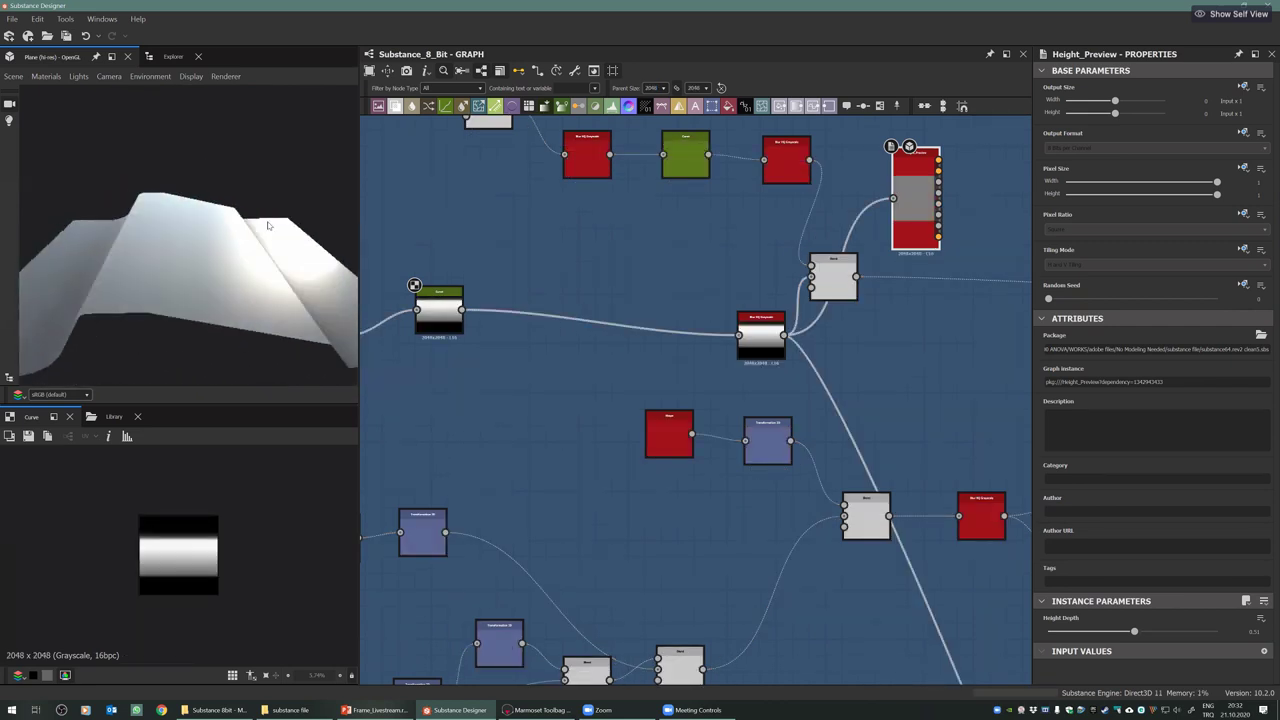
pyautogui.moveTo(268, 225); pyautogui.dragTo(150, 257)
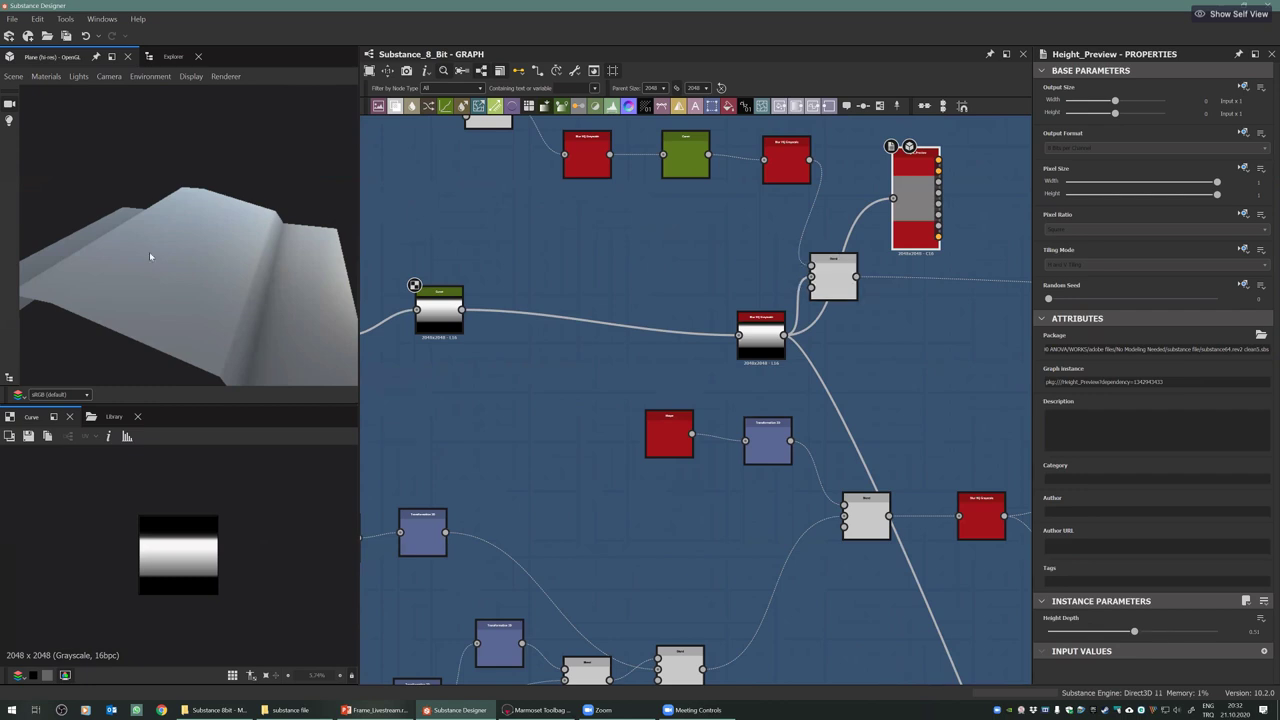
pyautogui.moveTo(108, 218); pyautogui.dragTo(100, 226)
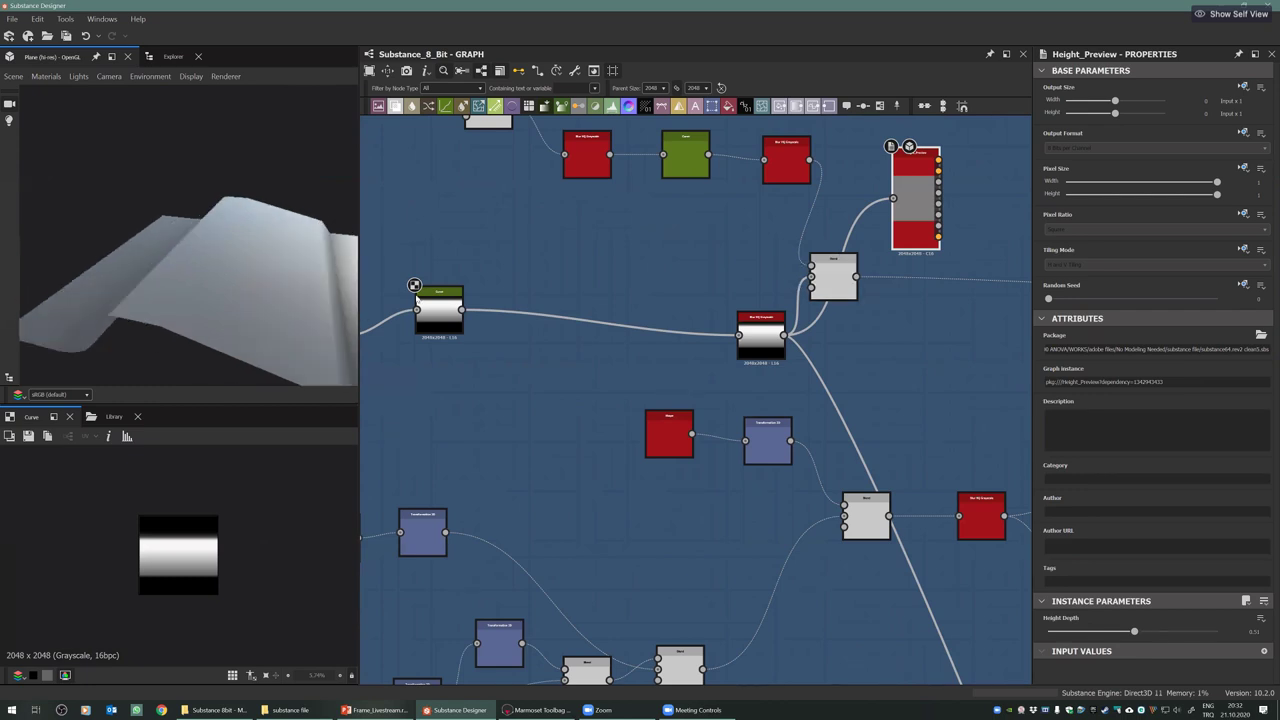
pyautogui.click(440, 300)
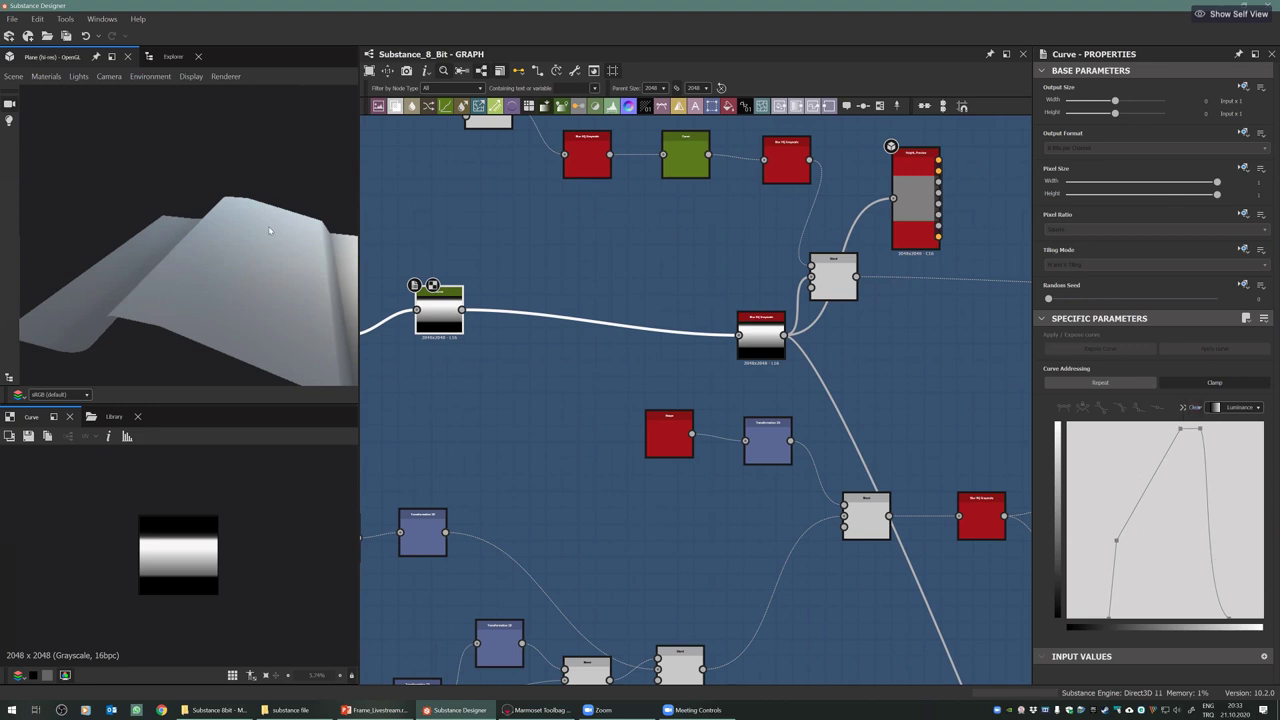
# Preview the upper blur and the Multiply Blend in 2D, and connect the Blend to Height_Preview to inspect it in 3D
pyautogui.moveTo(820, 255); pyautogui.dragTo(562, 287, button='middle')
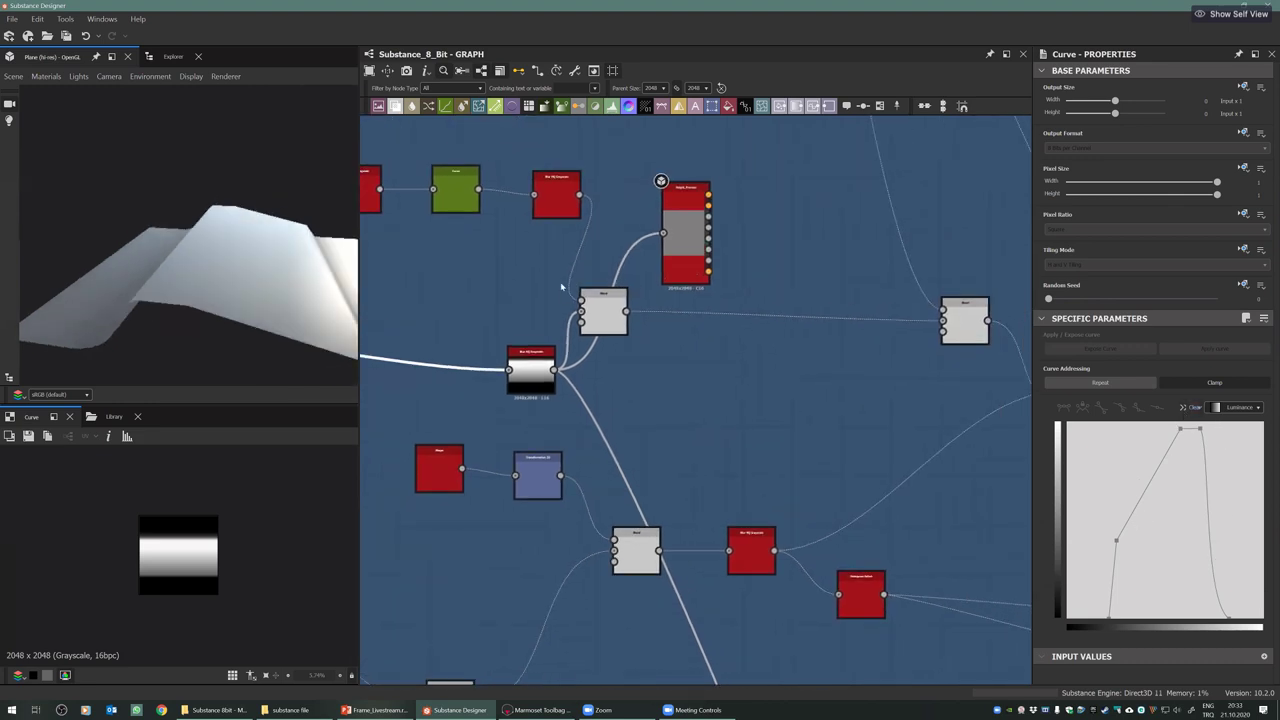
pyautogui.click(556, 192)
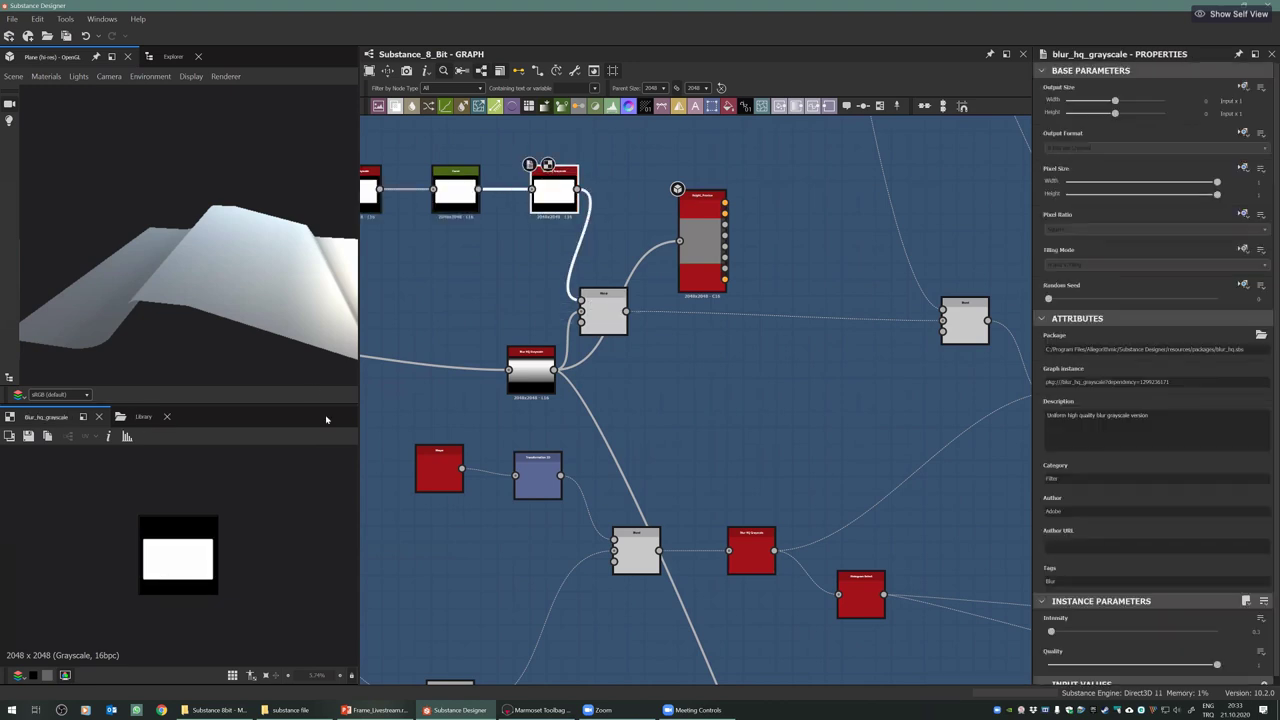
pyautogui.click(607, 314)
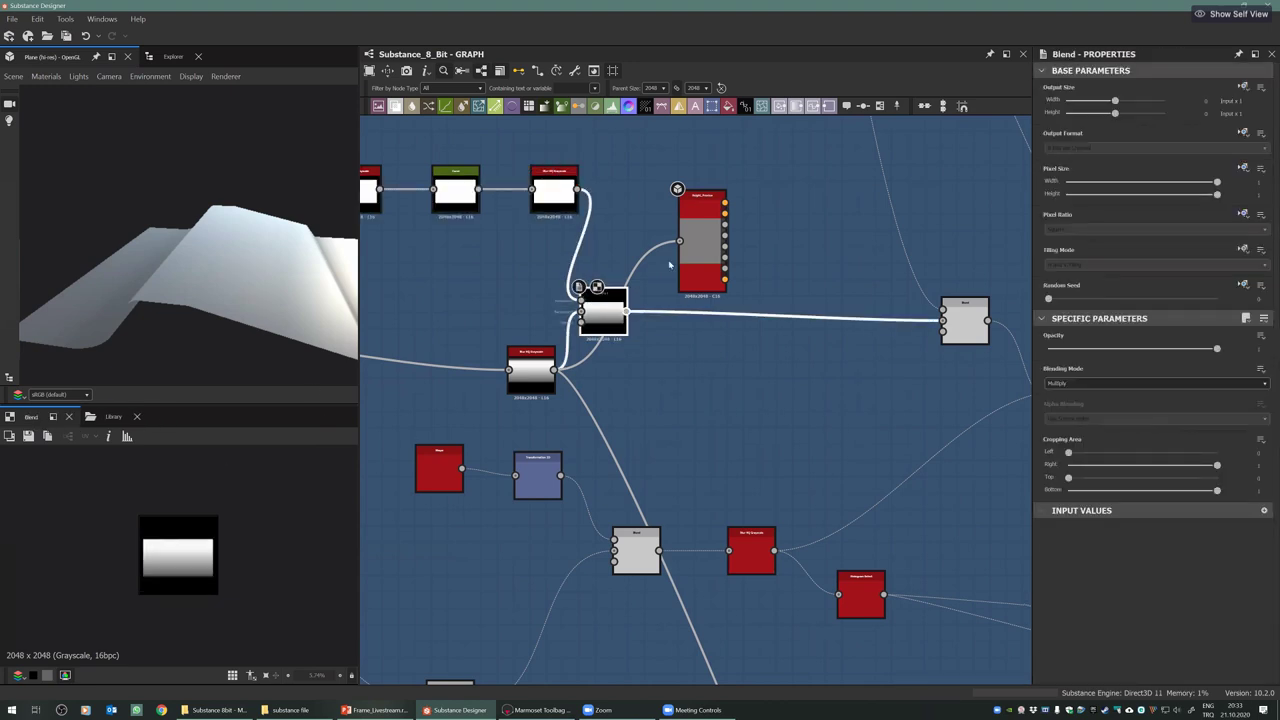
pyautogui.moveTo(229, 251); pyautogui.dragTo(230, 193)
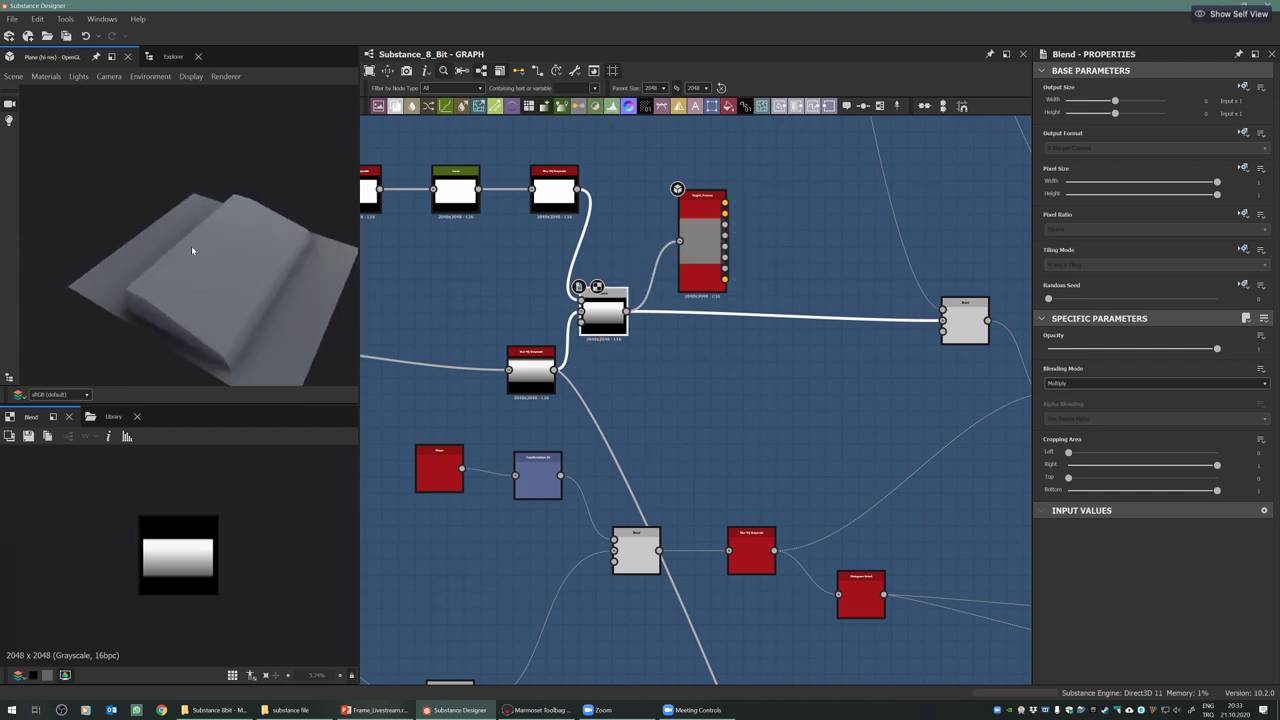
pyautogui.moveTo(192, 250); pyautogui.dragTo(213, 235)
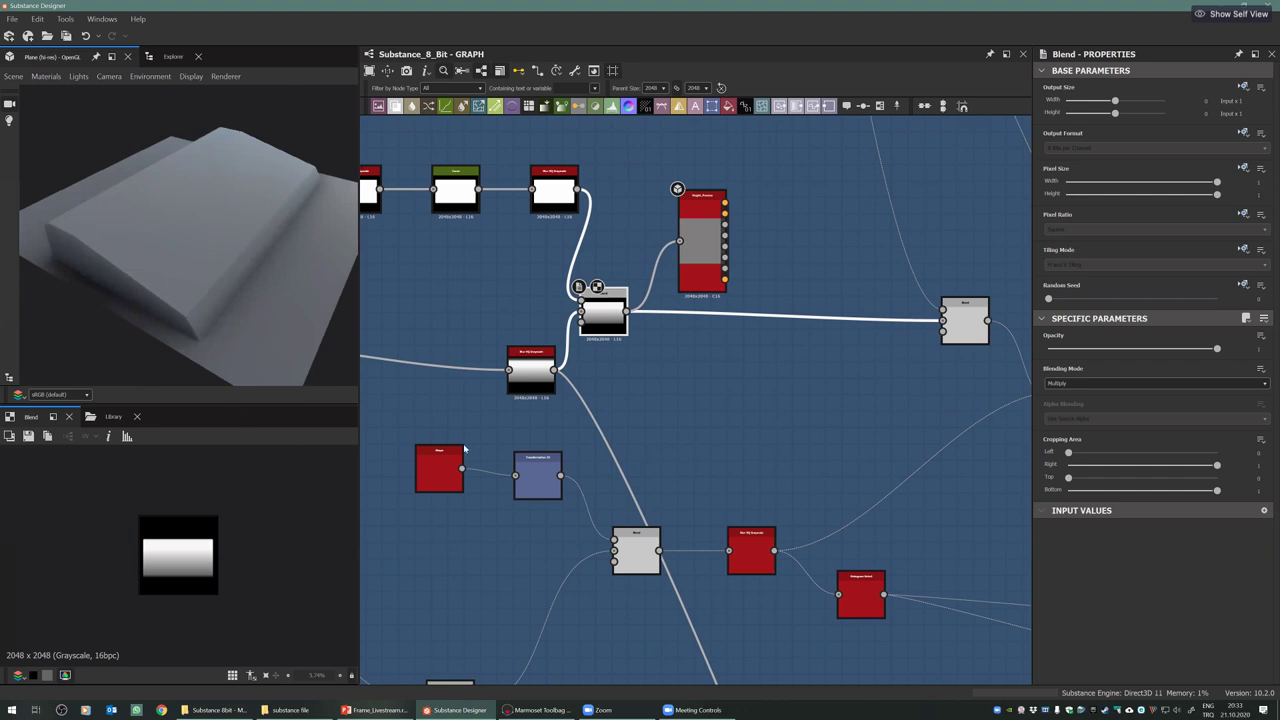
# Bring back the Blend's 2D preview and inspect the sloped case block from above in 3D
pyautogui.scroll(-5, 720, 415)
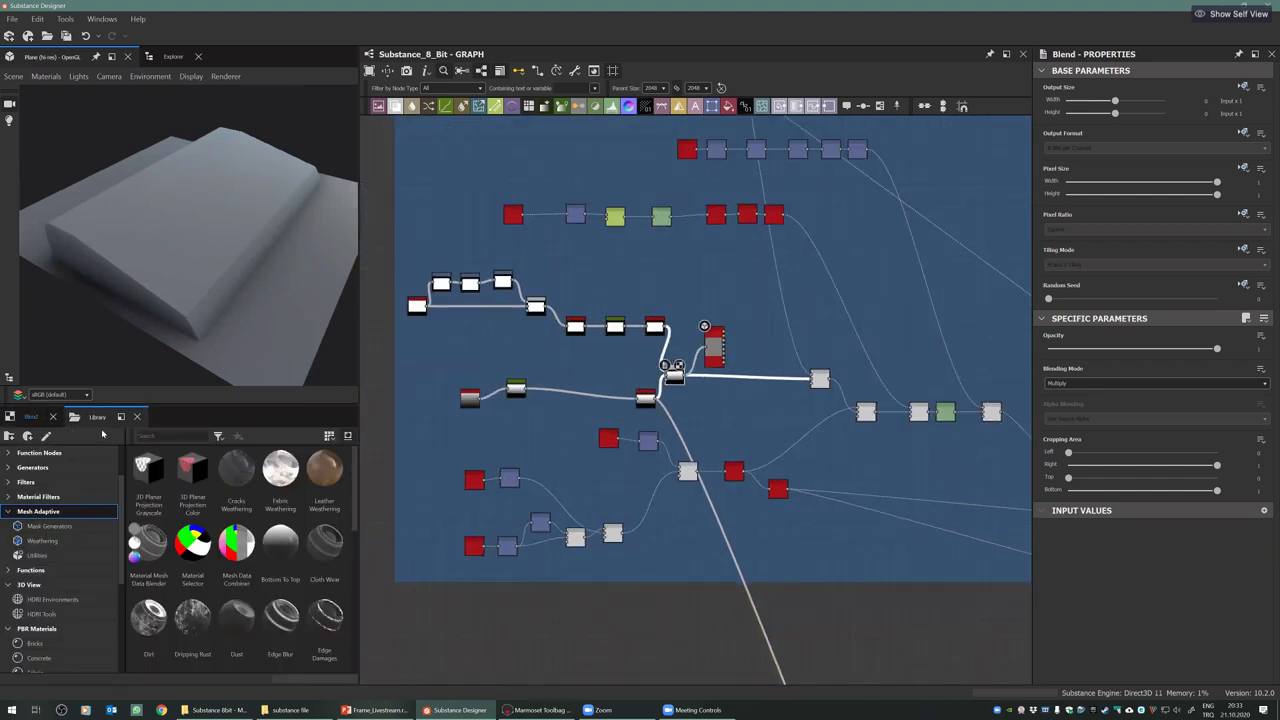
pyautogui.click(32, 417)
pyautogui.scroll(4, 691, 349)
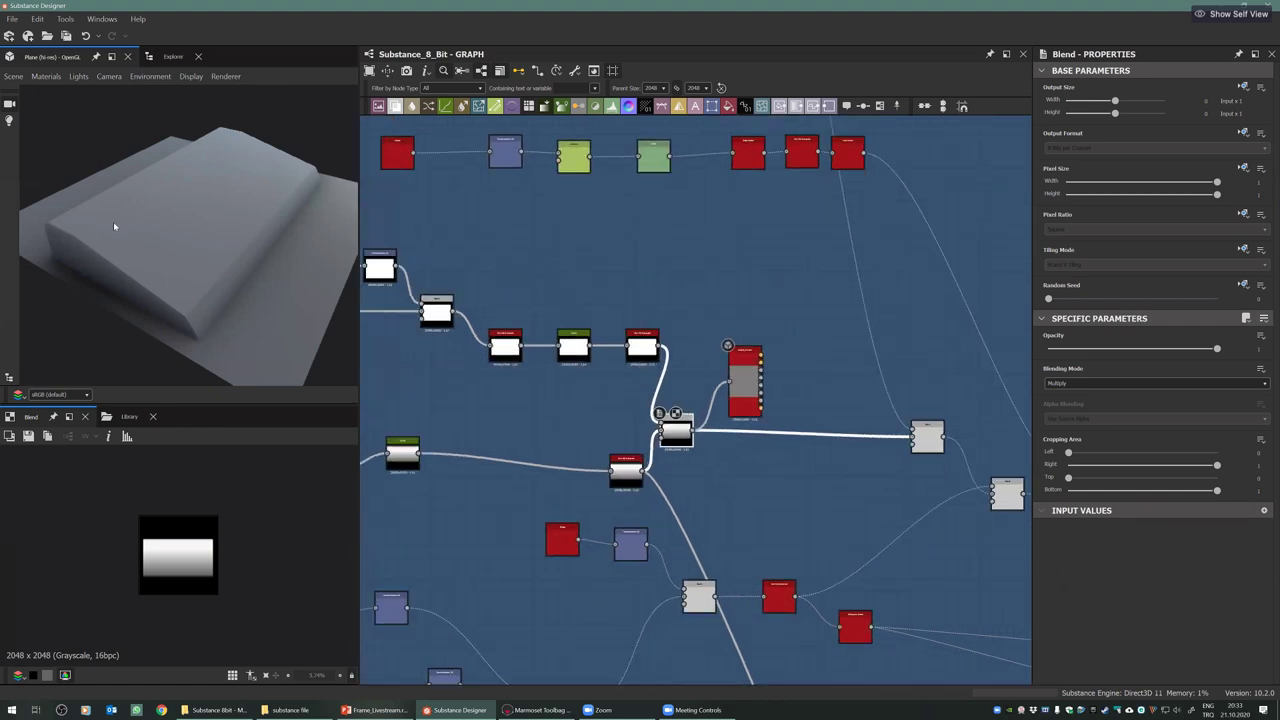
pyautogui.moveTo(100, 240); pyautogui.dragTo(306, 282)
# Move the Height_Preview node higher inside the Case frame, clear of the Blend's connections
pyautogui.moveTo(646, 355); pyautogui.dragTo(680, 320, button='middle')
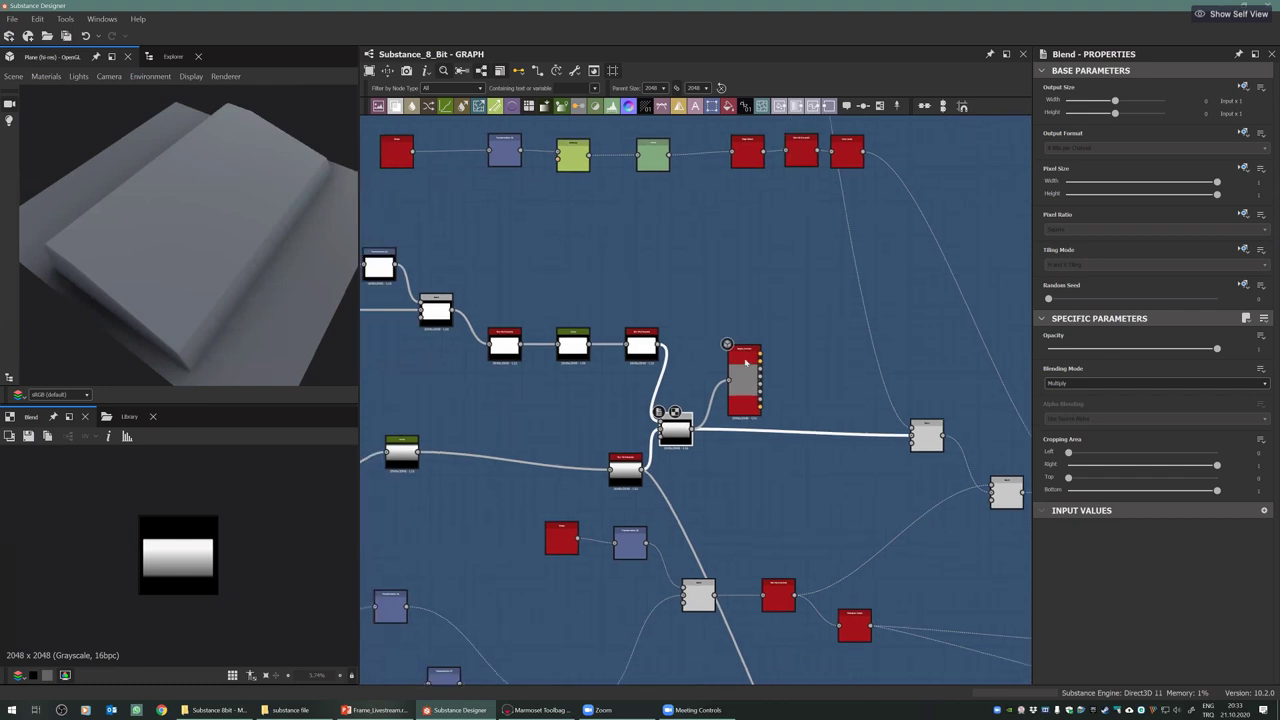
pyautogui.scroll(-3, 745, 362)
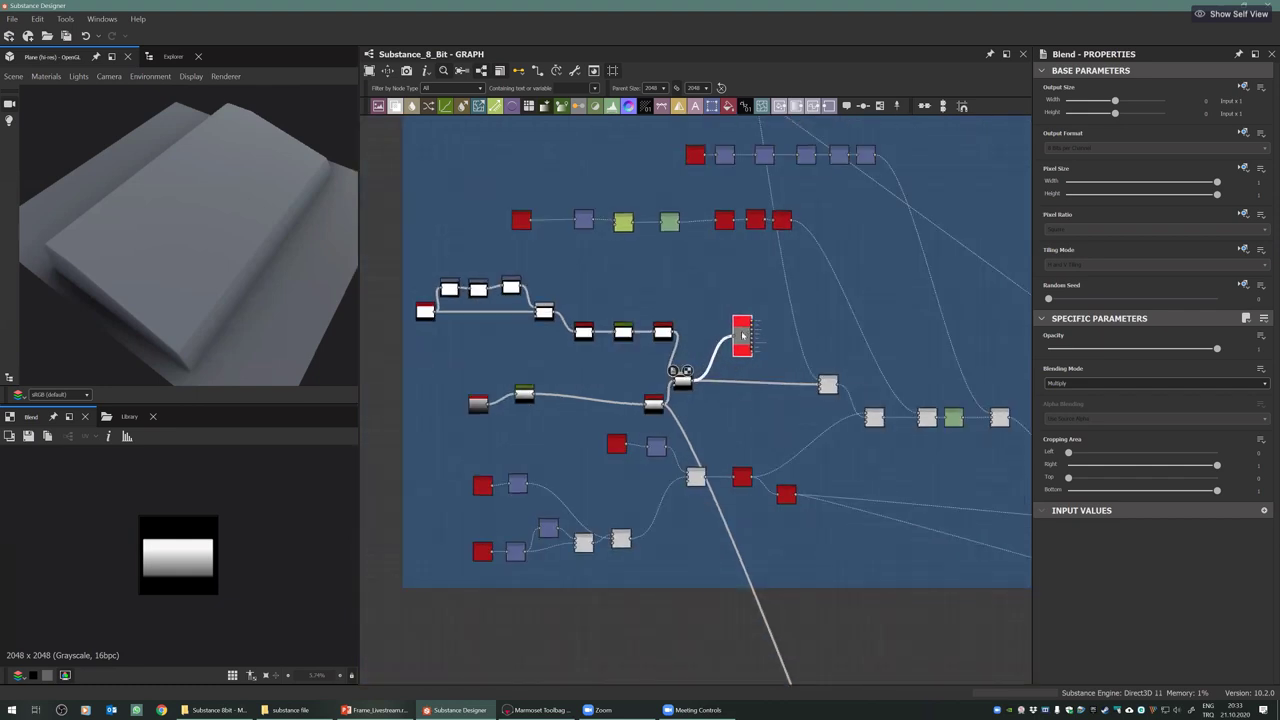
pyautogui.scroll(-2, 743, 336)
pyautogui.scroll(-2, 738, 334)
pyautogui.moveTo(741, 332); pyautogui.dragTo(737, 309)
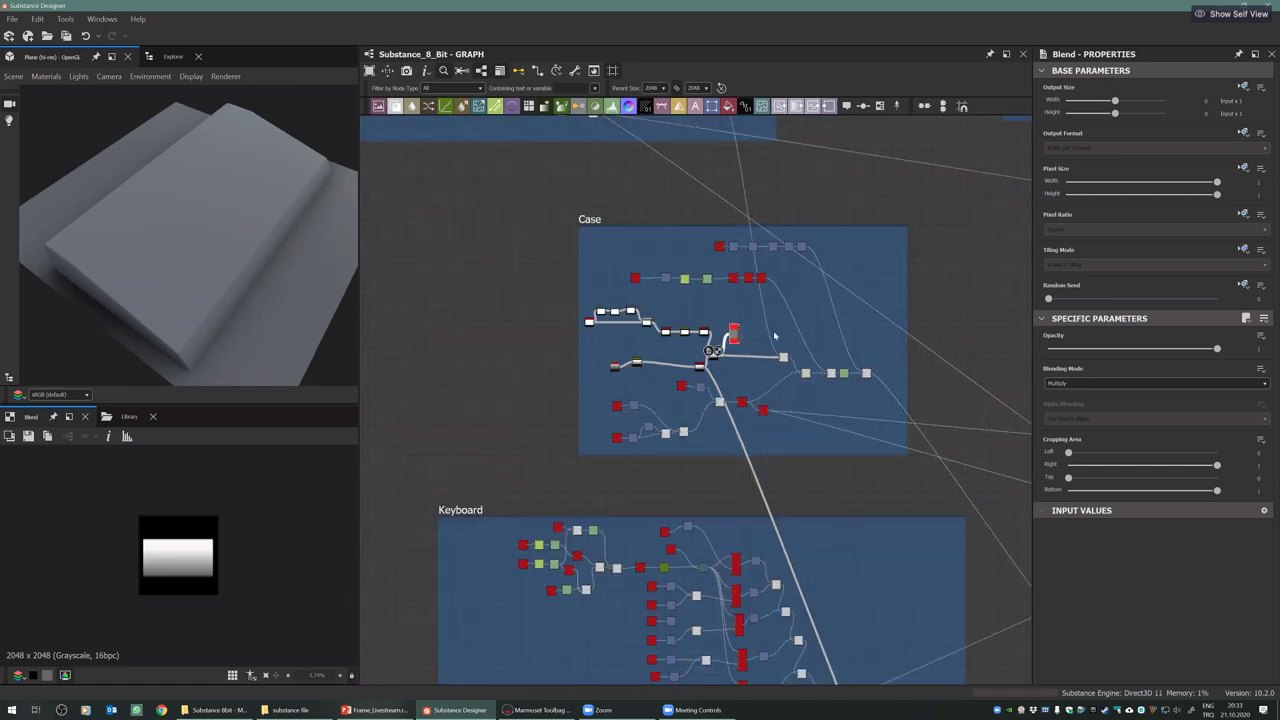
# Try raising the two lower points of the gradient's Curve, check the slope in 3D, and undo the curve change
pyautogui.scroll(1, 775, 336)
pyautogui.scroll(1, 774, 336)
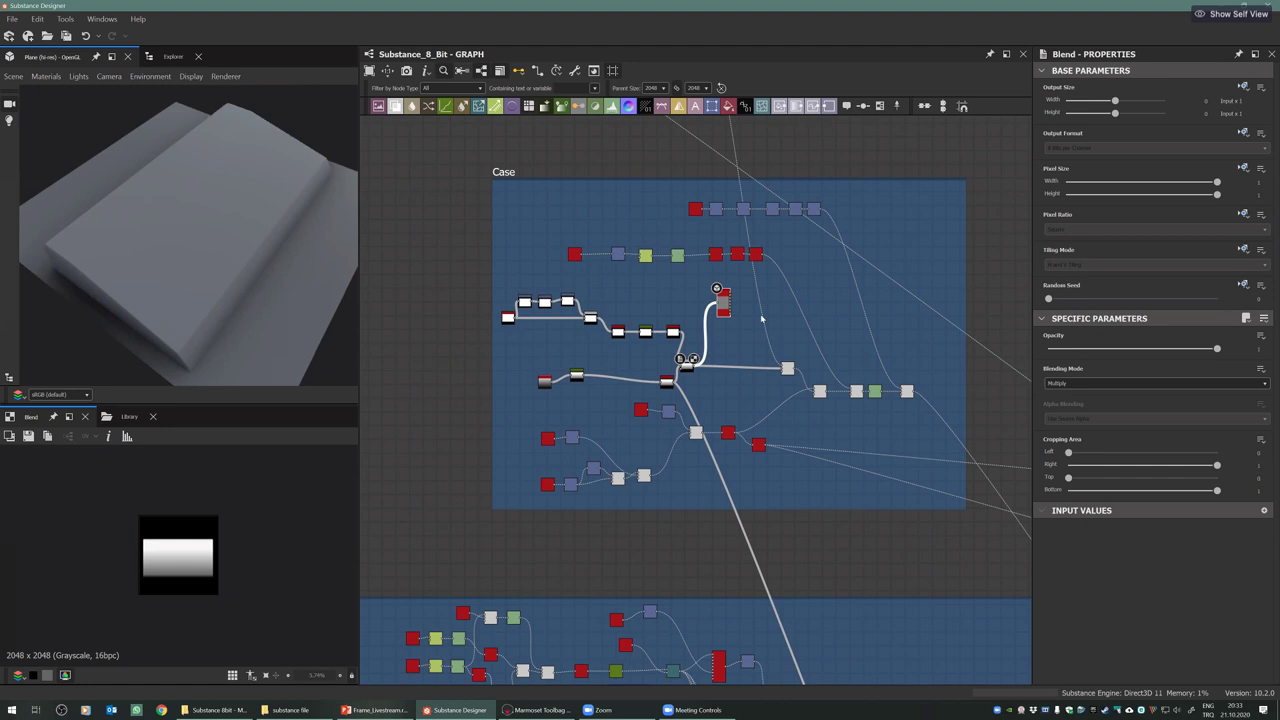
pyautogui.scroll(2, 638, 364)
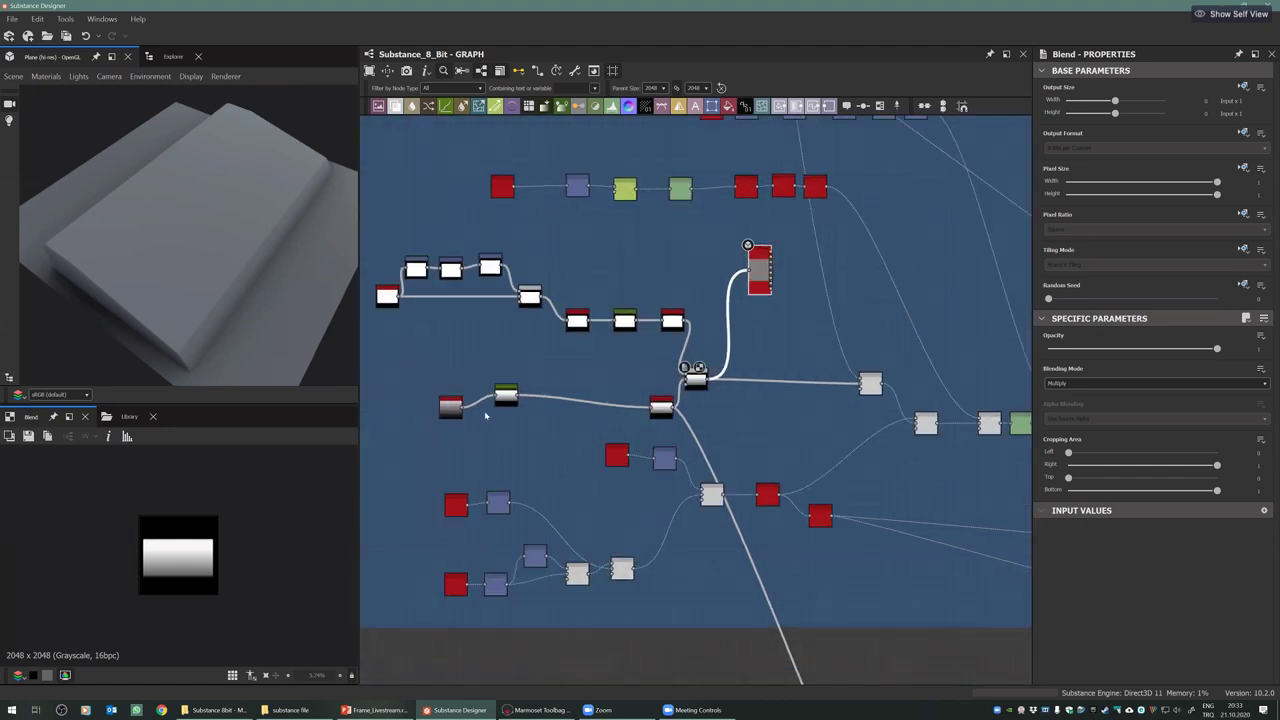
pyautogui.click(506, 396)
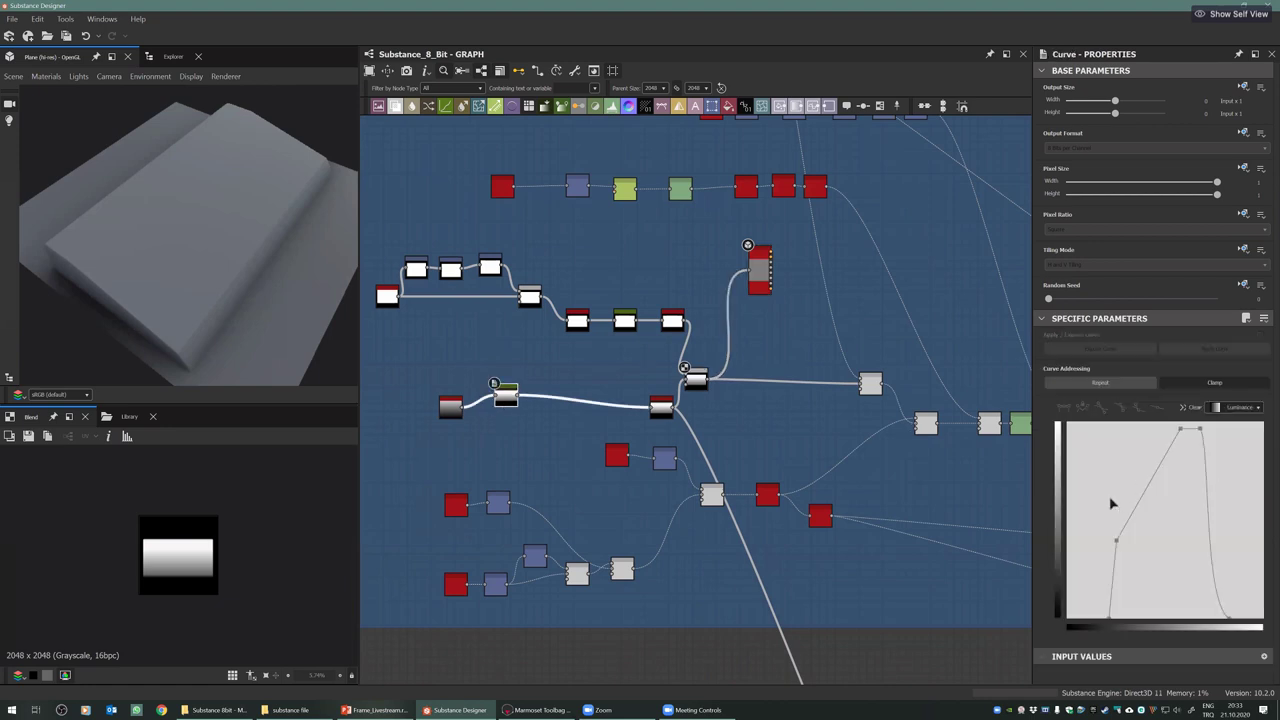
pyautogui.moveTo(1075, 512); pyautogui.dragTo(1125, 619)
pyautogui.moveTo(1117, 542); pyautogui.dragTo(1108, 478)
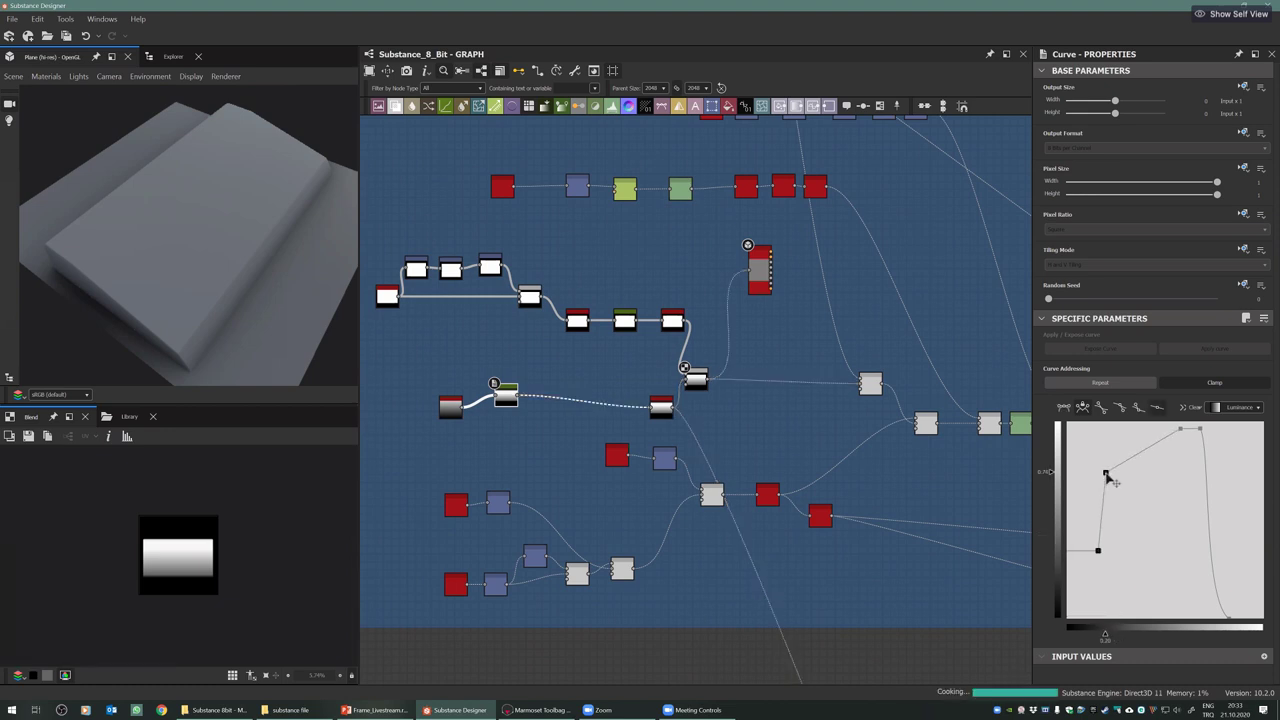
pyautogui.moveTo(237, 226); pyautogui.dragTo(258, 183)
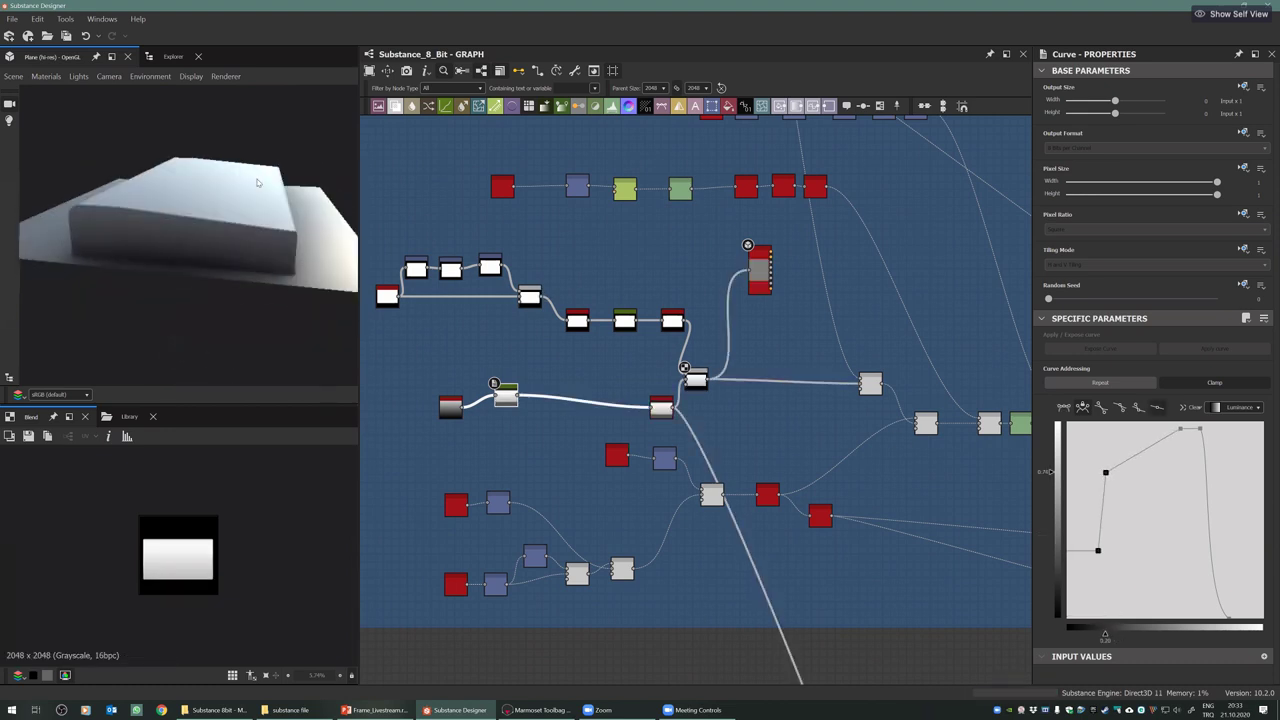
pyautogui.hotkey('ctrl', 'z')
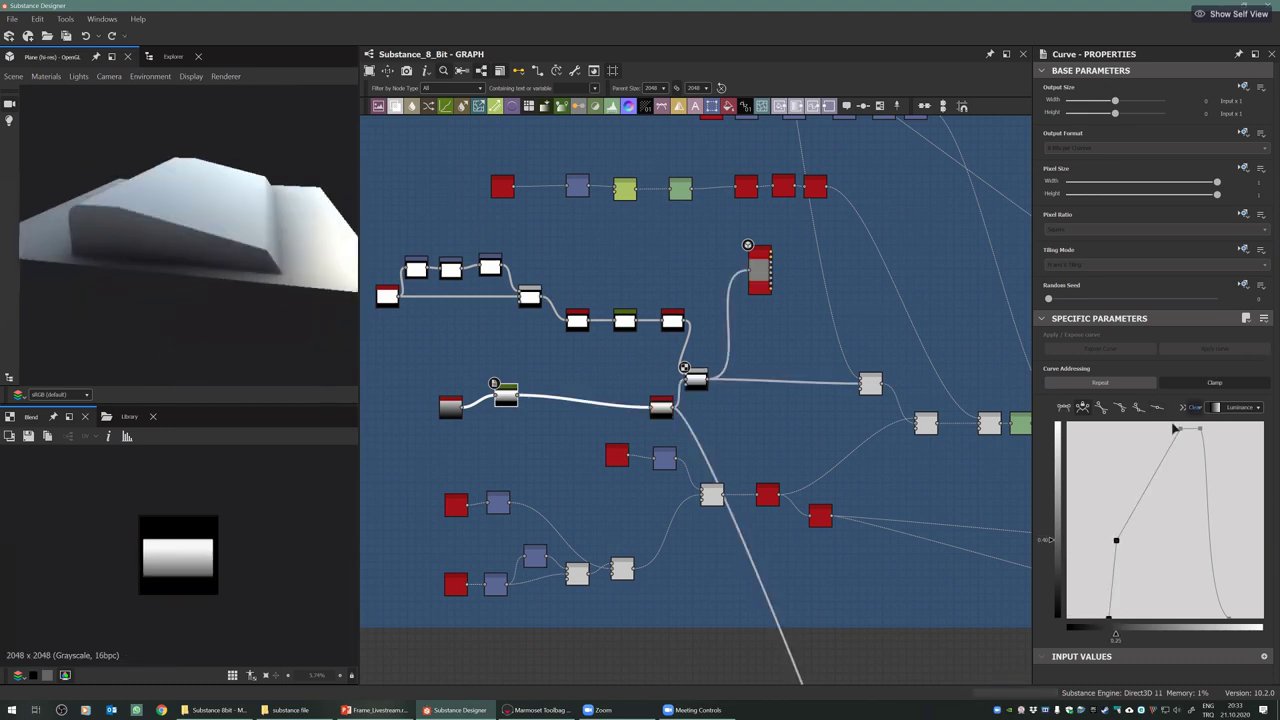
# Move the Height_Preview node out of the Case frame into the free area beside the Top Grid frame
pyautogui.moveTo(671, 306); pyautogui.dragTo(597, 402, button='middle')
pyautogui.scroll(-1, 600, 395)
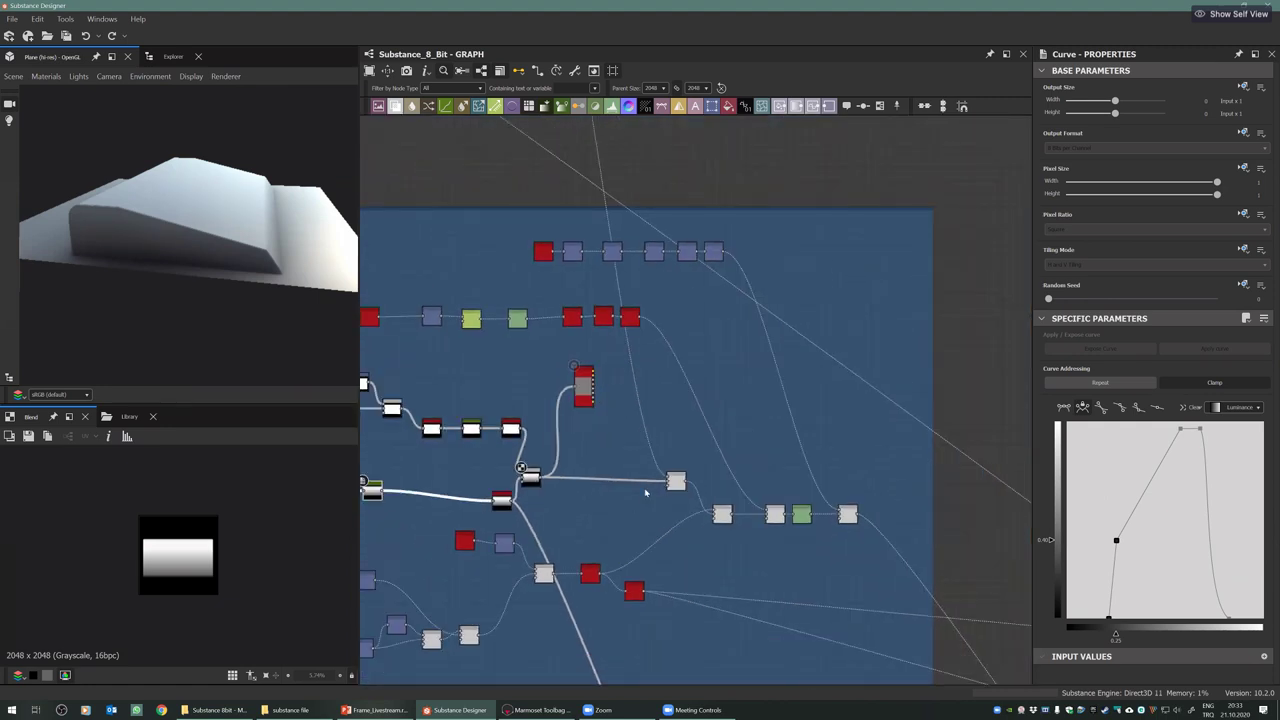
pyautogui.scroll(-1, 575, 510)
pyautogui.scroll(1, 614, 427)
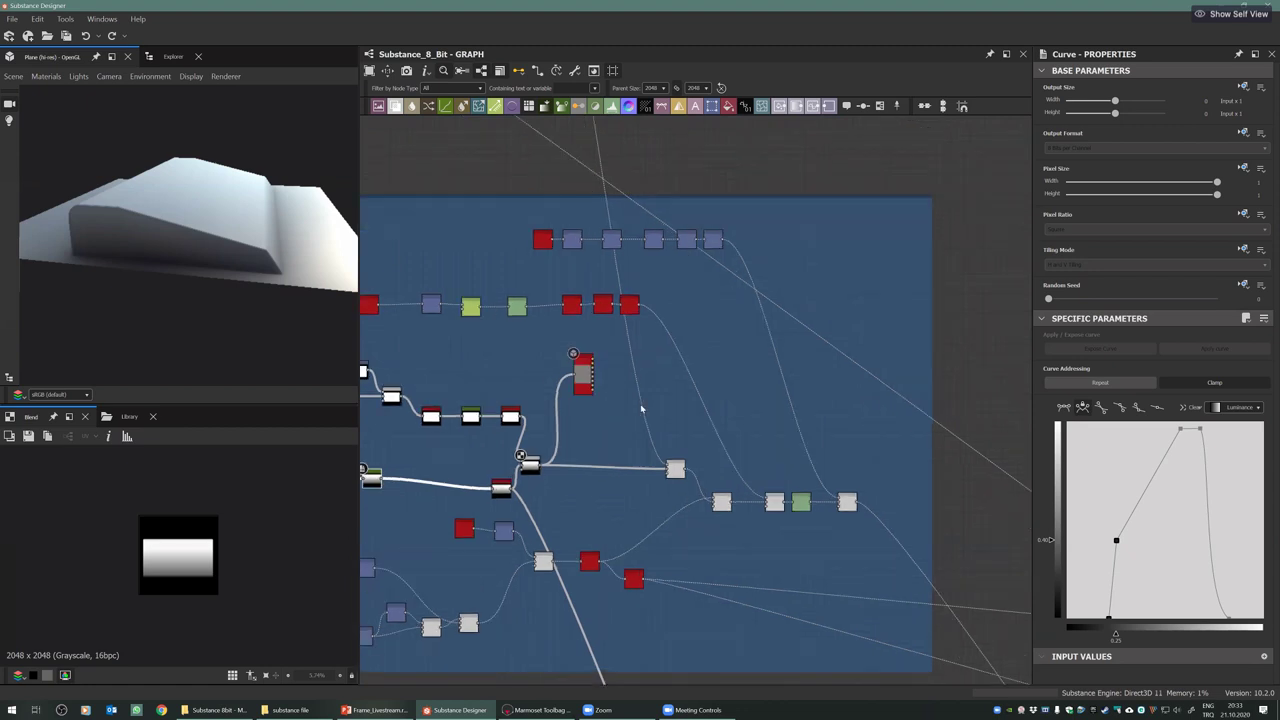
pyautogui.scroll(-2, 699, 325)
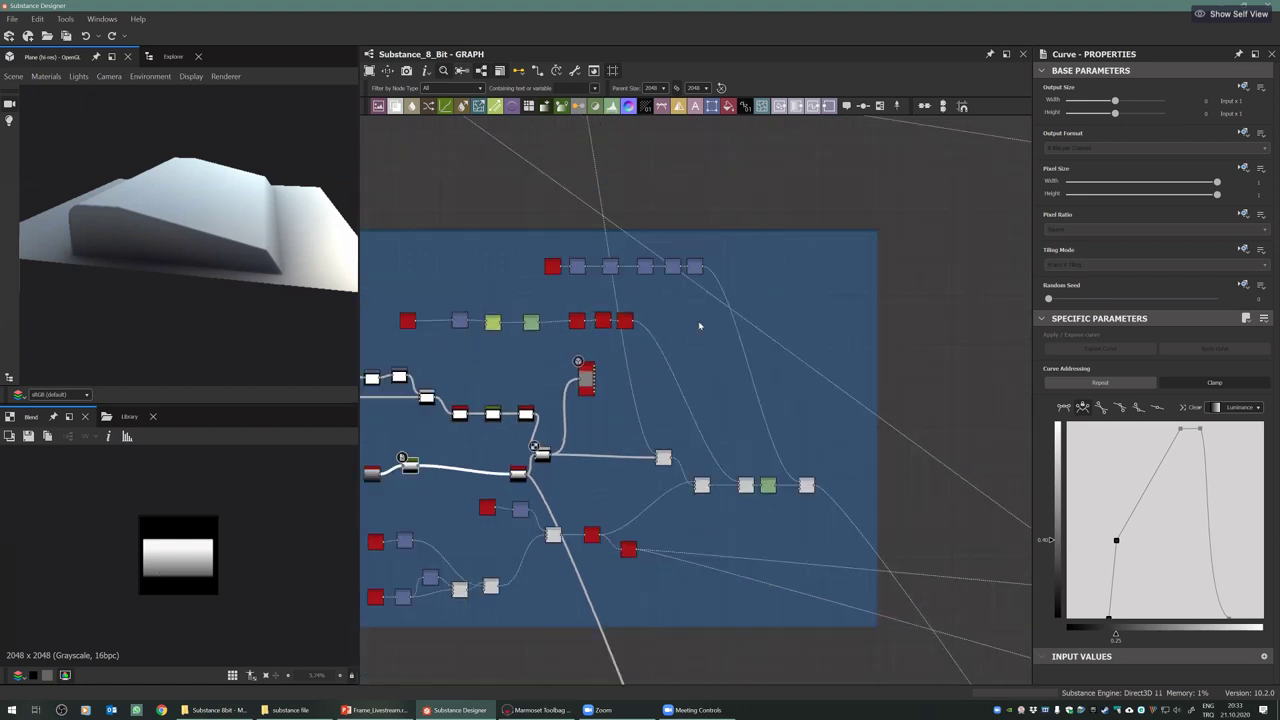
pyautogui.scroll(-1, 710, 395)
pyautogui.moveTo(748, 428); pyautogui.dragTo(753, 442, button='middle')
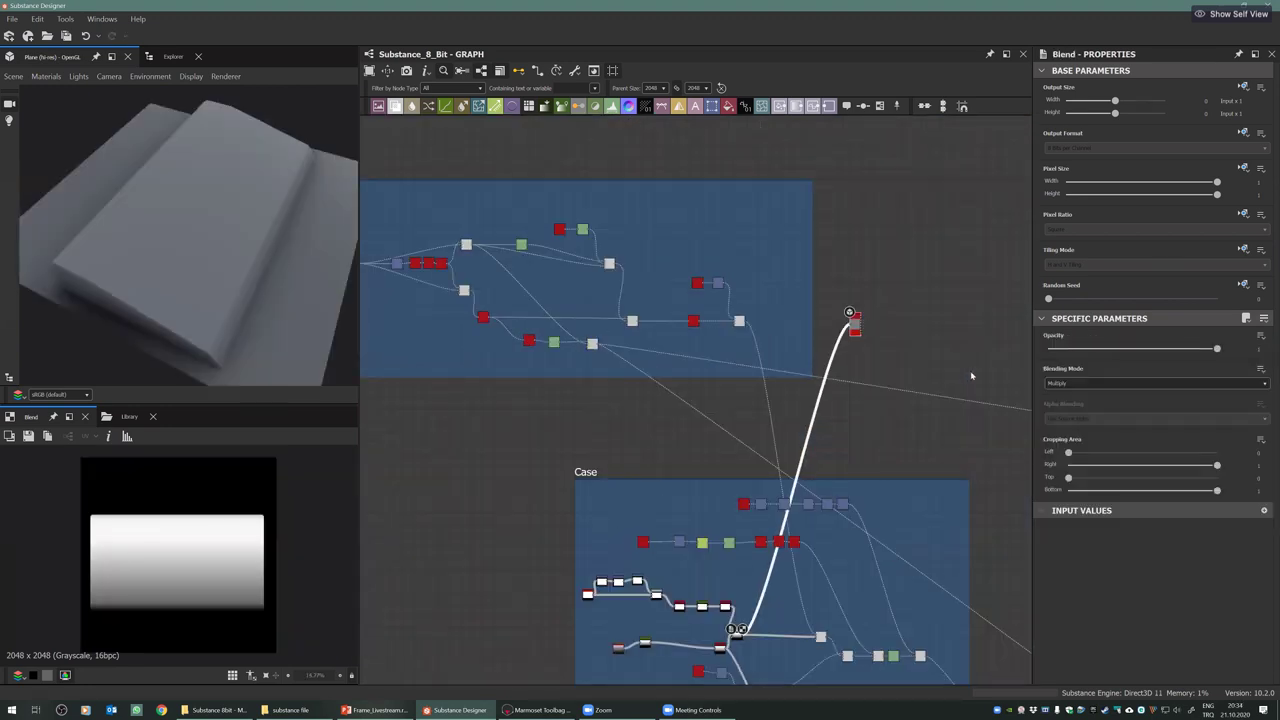
# Show the graph outputs on the 3D model, inspect the case's top grooves, and locate the first nodes of the Top Grid frame
pyautogui.moveTo(570, 470); pyautogui.dragTo(615, 486, button='middle')
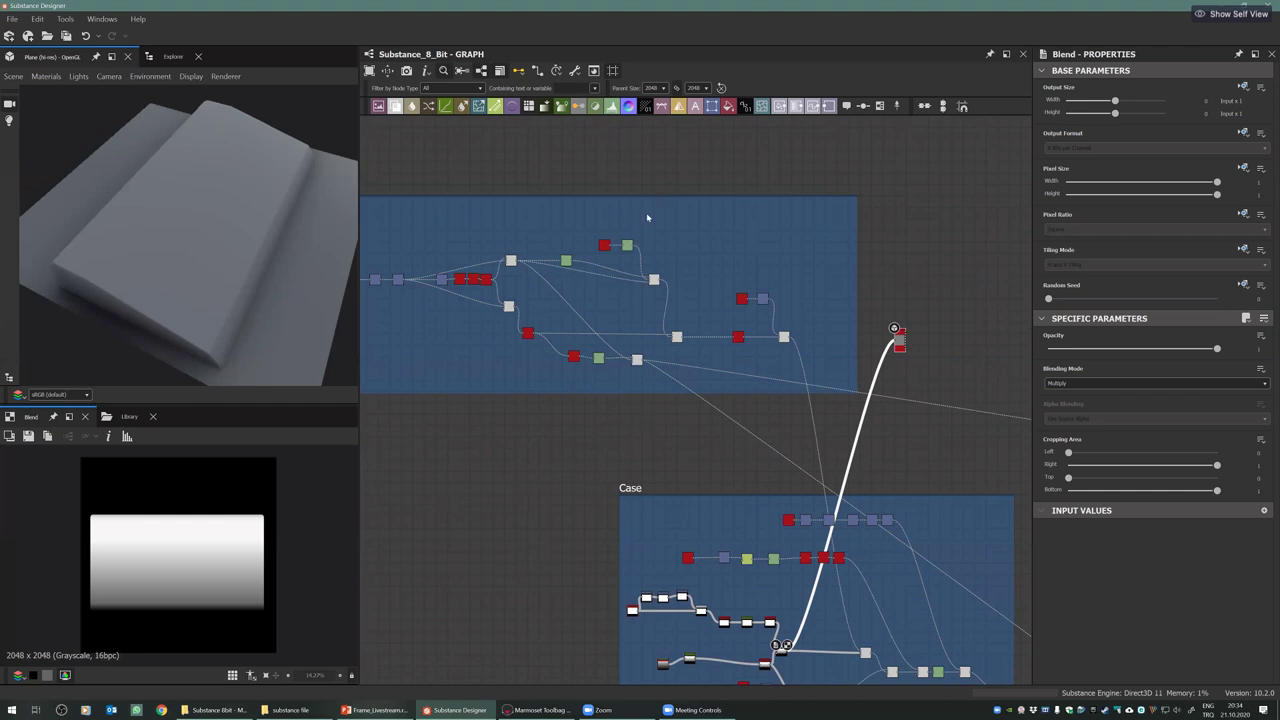
pyautogui.moveTo(647, 217); pyautogui.dragTo(813, 253, button='middle')
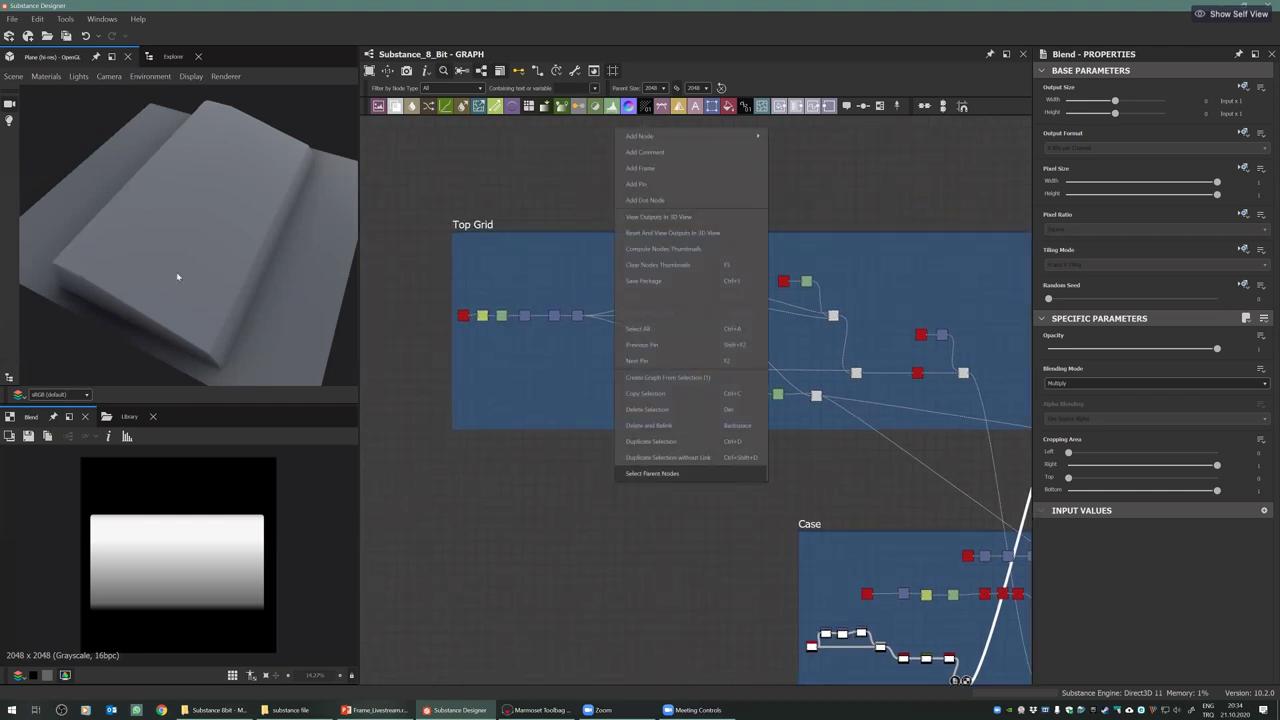
pyautogui.scroll(3, 199, 275)
pyautogui.moveTo(199, 275); pyautogui.dragTo(207, 212)
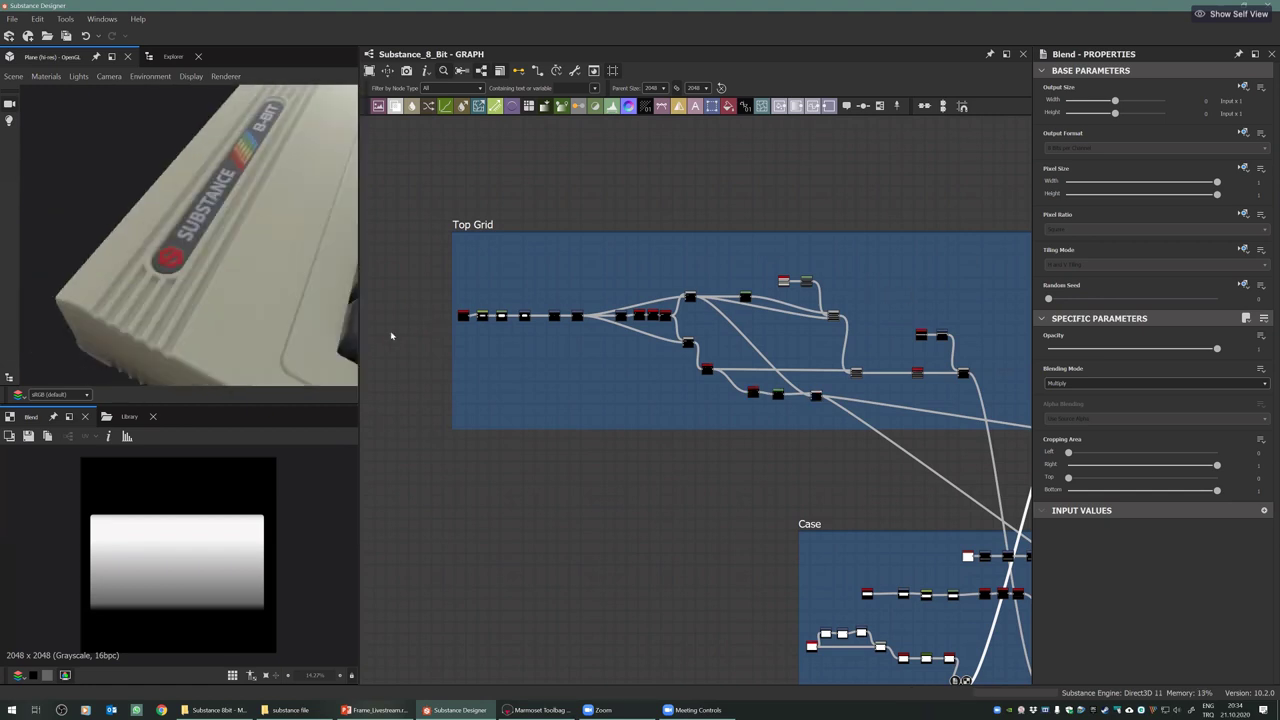
pyautogui.scroll(5, 538, 305)
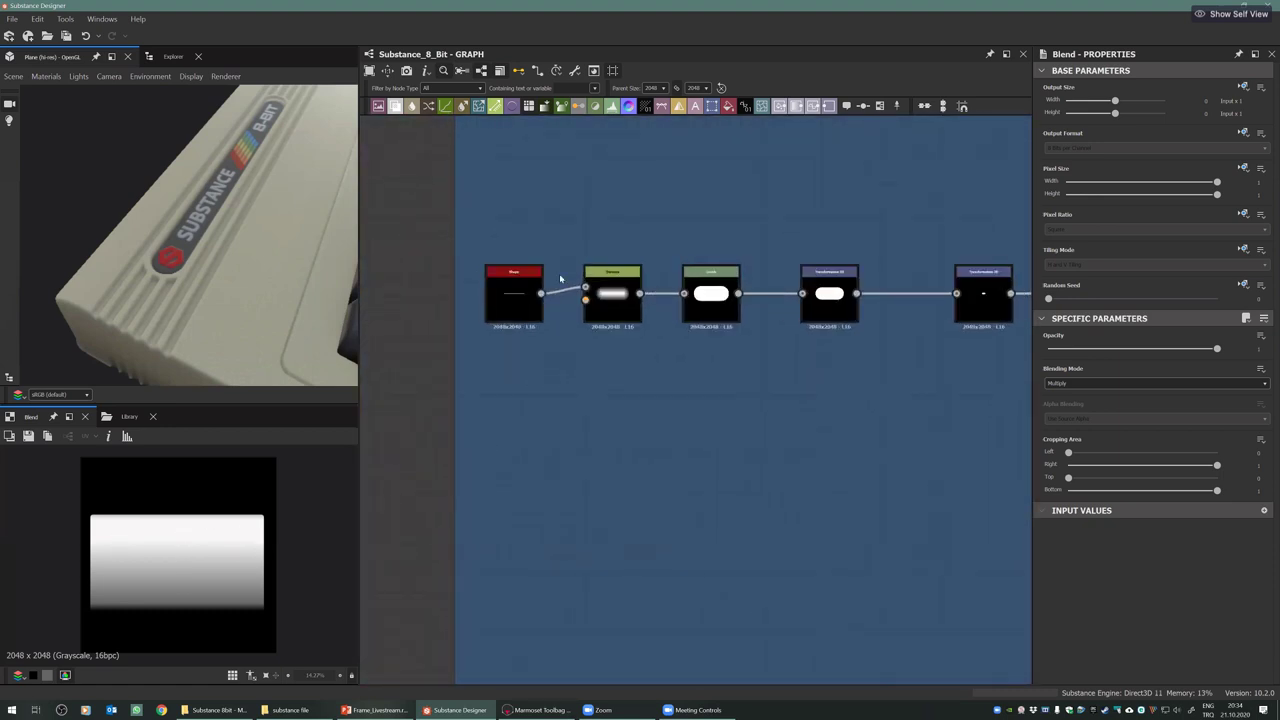
# Preview the Shape, Distance and Levels nodes at the start of the Top Grid frame one after another
pyautogui.click(515, 288)
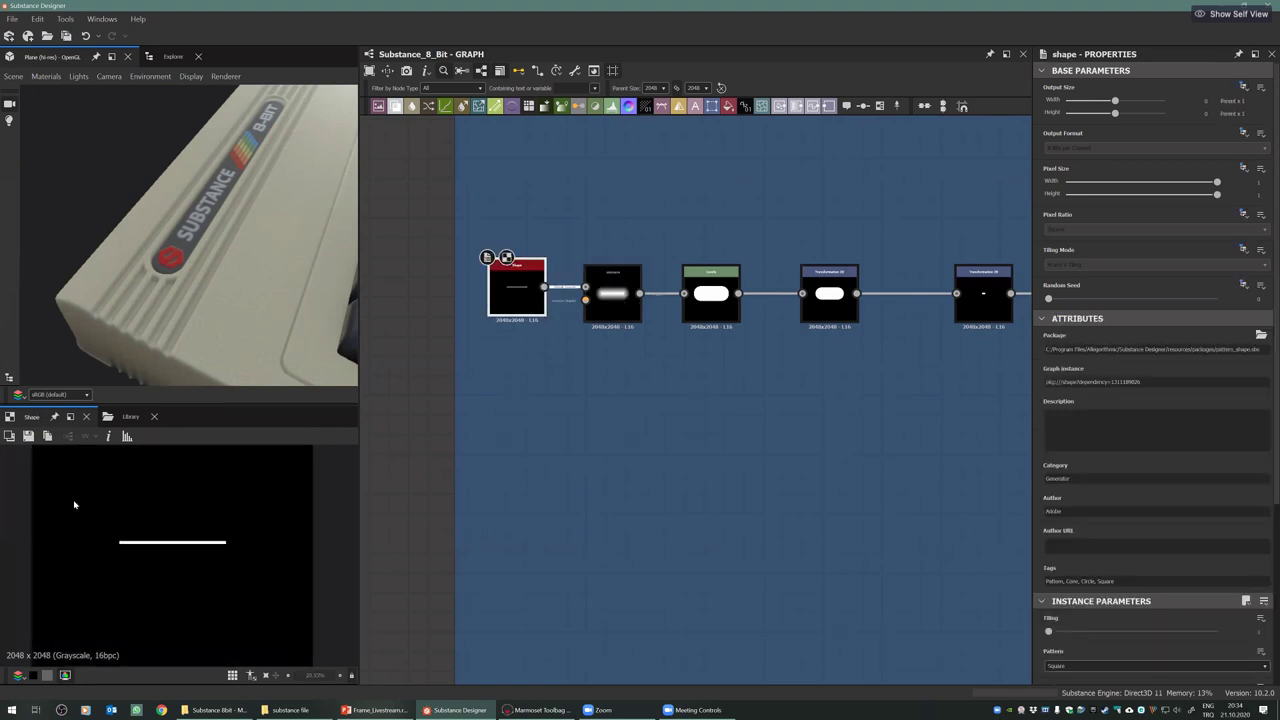
pyautogui.doubleClick(612, 294)
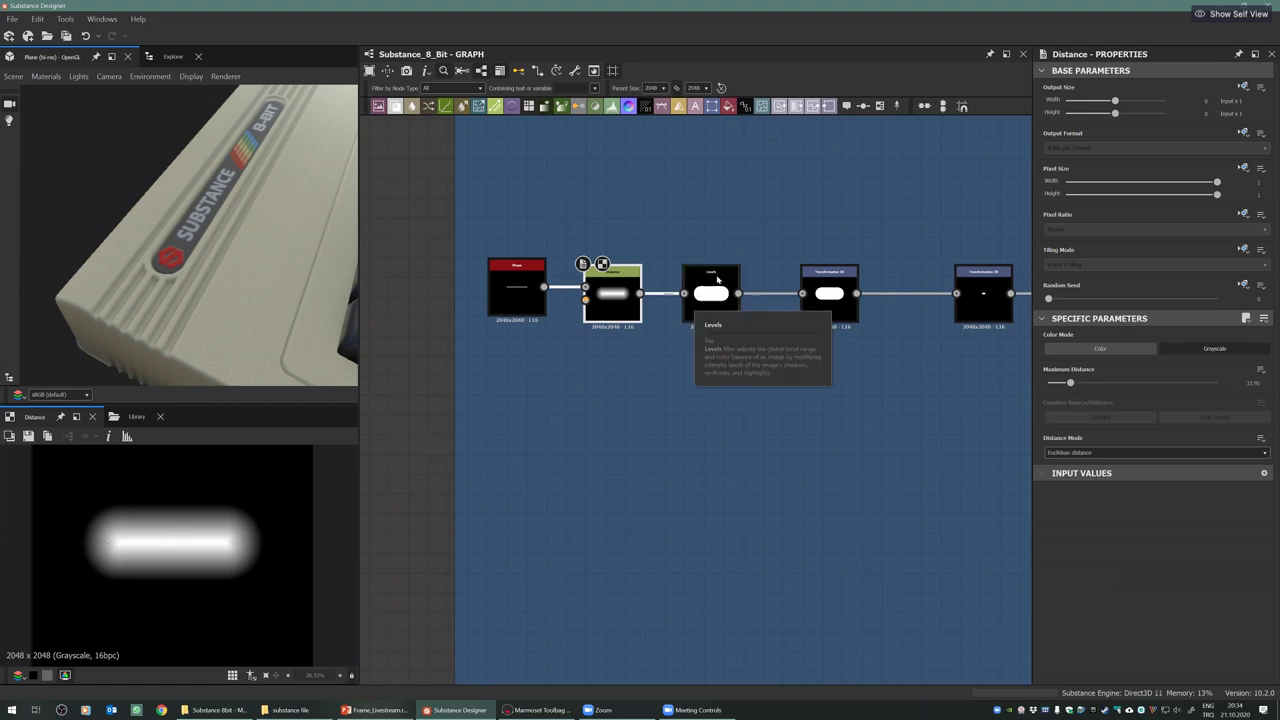
pyautogui.moveTo(717, 280); pyautogui.dragTo(720, 274)
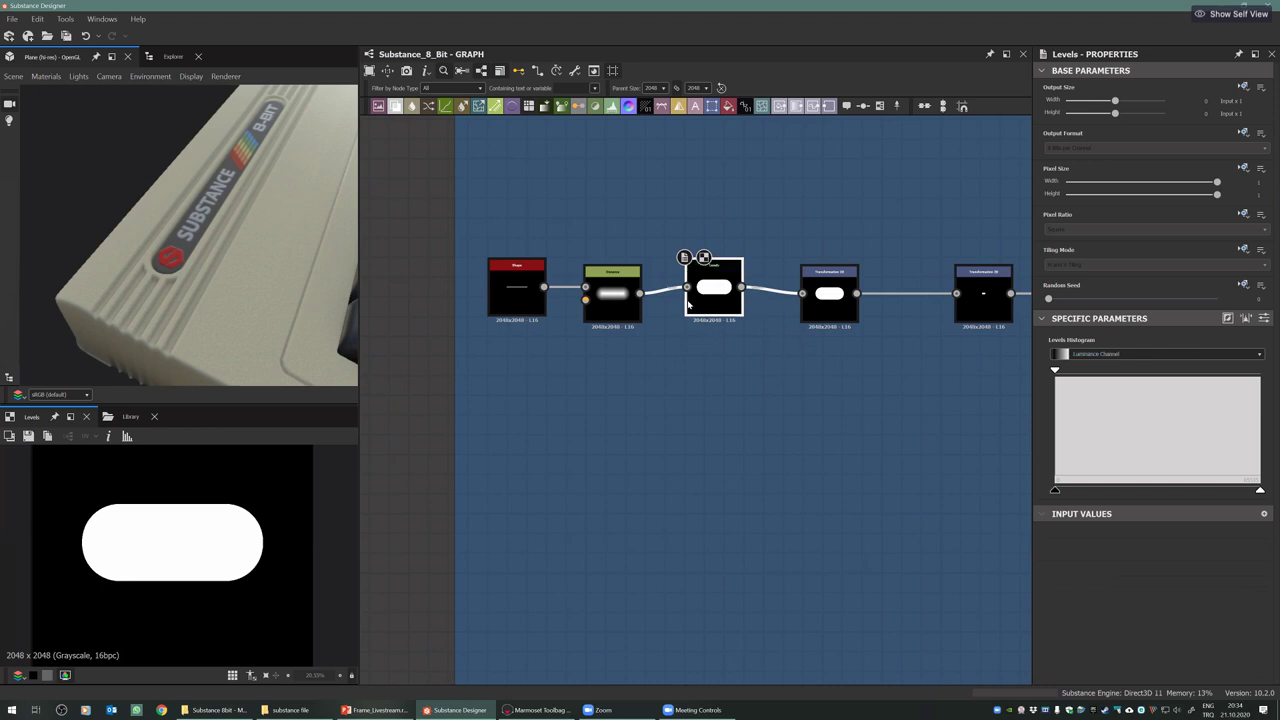
pyautogui.scroll(2, 201, 524)
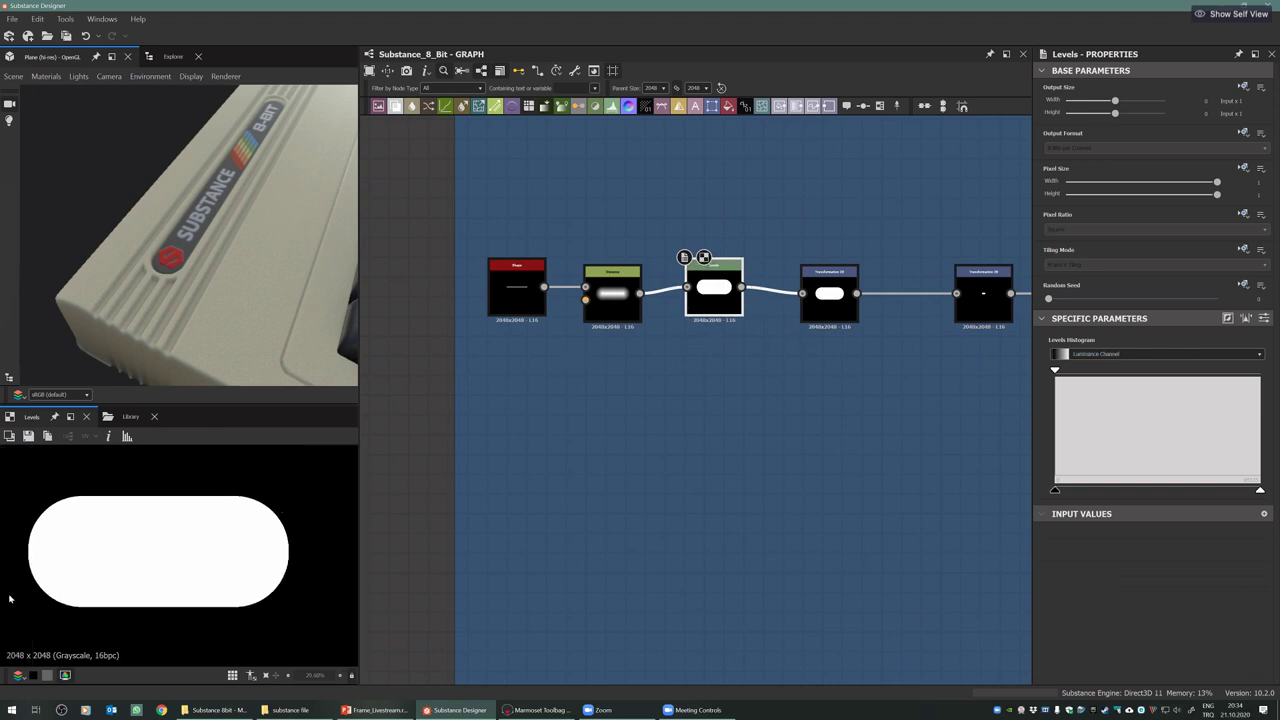
# Preview the three Transformation 2D nodes following the Levels node and compare their placement with the POWER badge in 3D
pyautogui.moveTo(866, 319); pyautogui.dragTo(735, 354, button='middle')
pyautogui.click(717, 346)
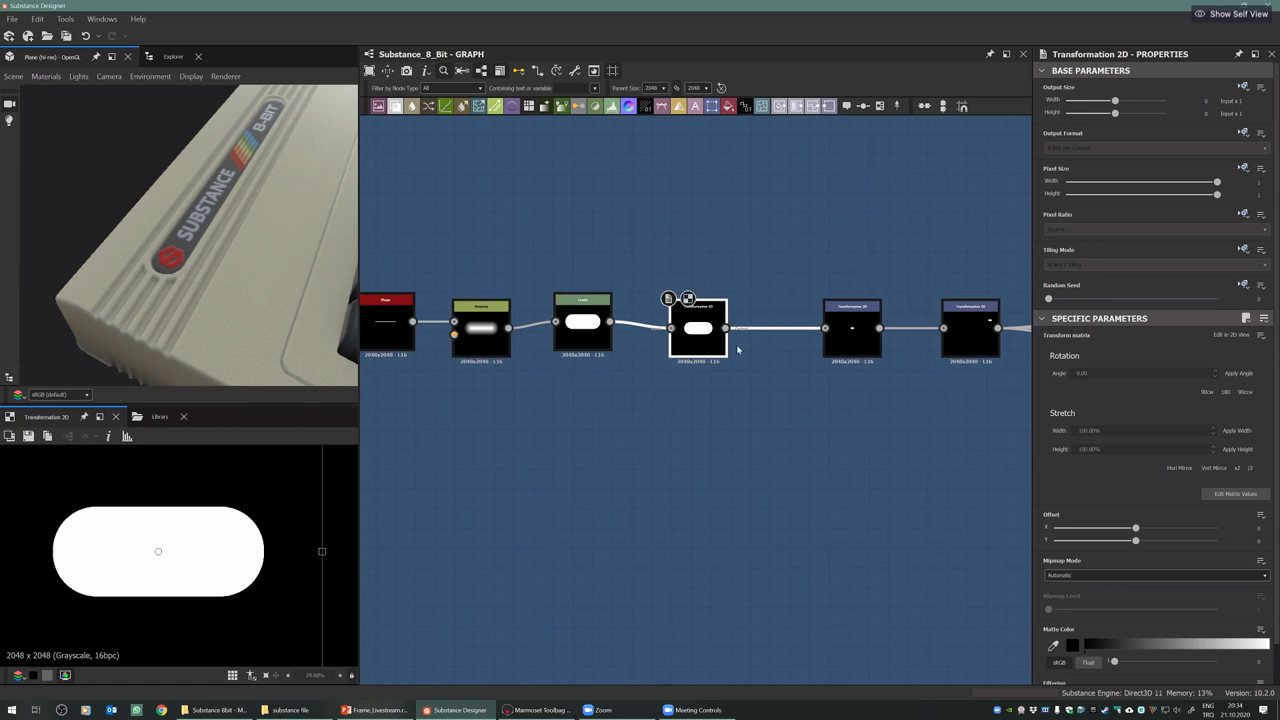
pyautogui.scroll(-4, 737, 349)
pyautogui.scroll(4, 663, 371)
pyautogui.moveTo(667, 371); pyautogui.dragTo(570, 384, button='middle')
pyautogui.doubleClick(565, 384)
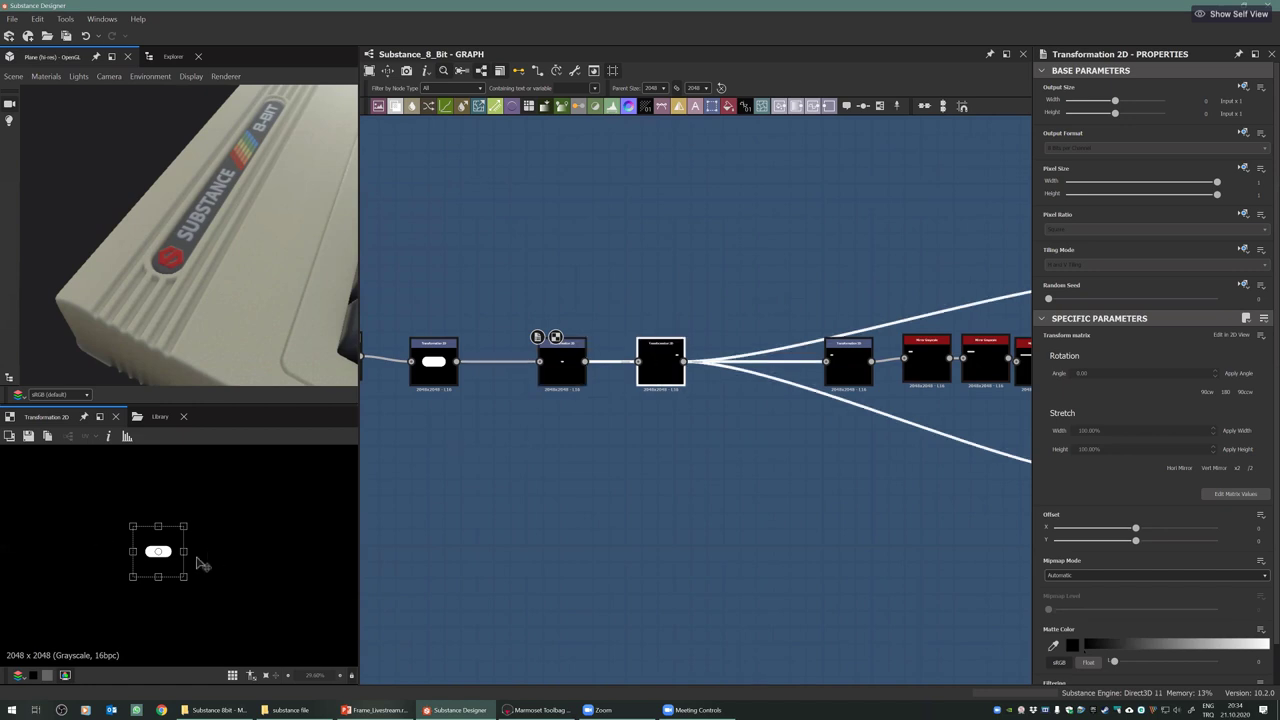
pyautogui.doubleClick(650, 363)
pyautogui.moveTo(101, 328); pyautogui.dragTo(105, 210)
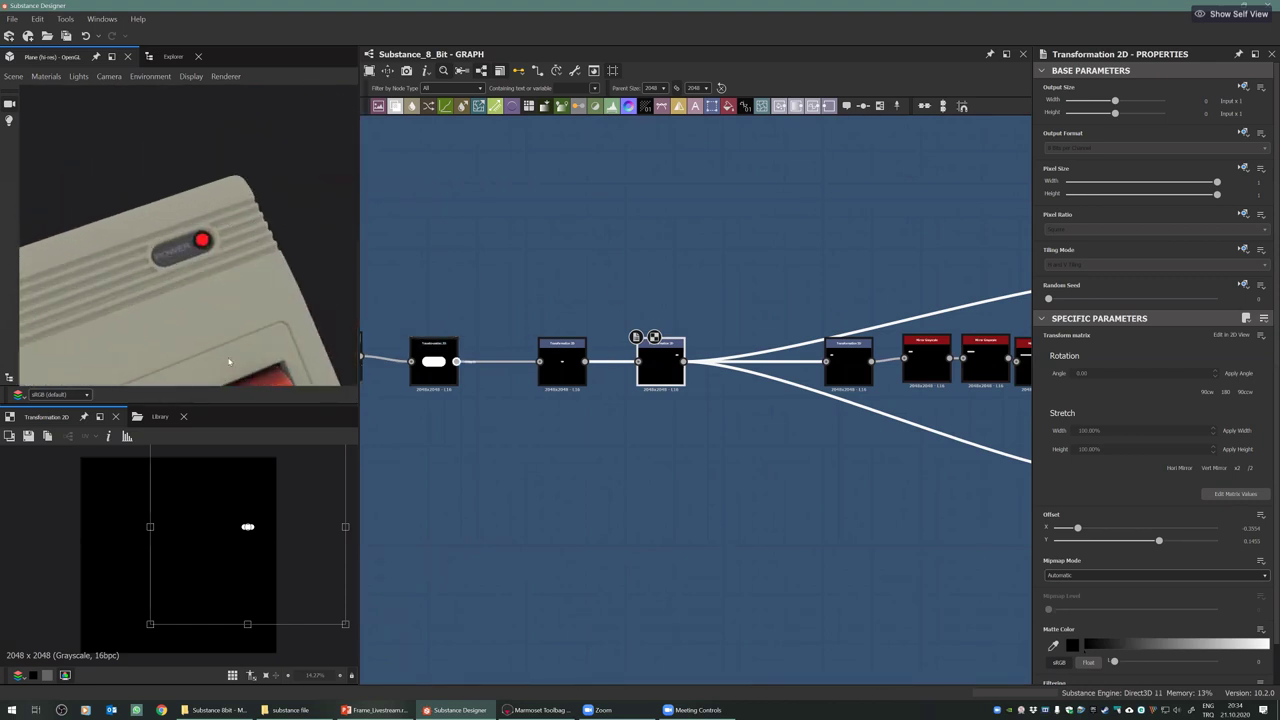
# Preview the Transformation 2D node ahead of the Mirror Grayscale chain and inspect the SUBSTANCE 8-BIT badge in 3D
pyautogui.moveTo(723, 380); pyautogui.dragTo(499, 342, button='middle')
pyautogui.moveTo(720, 364); pyautogui.dragTo(715, 364, button='middle')
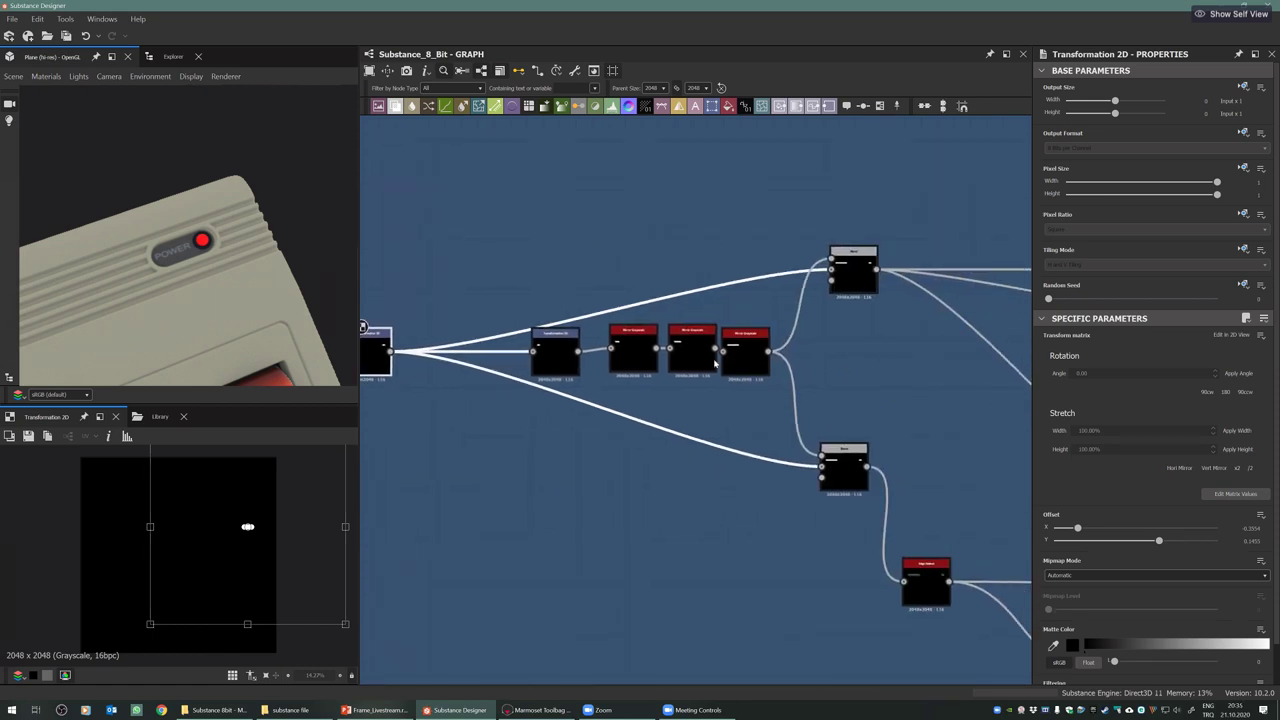
pyautogui.scroll(2, 484, 372)
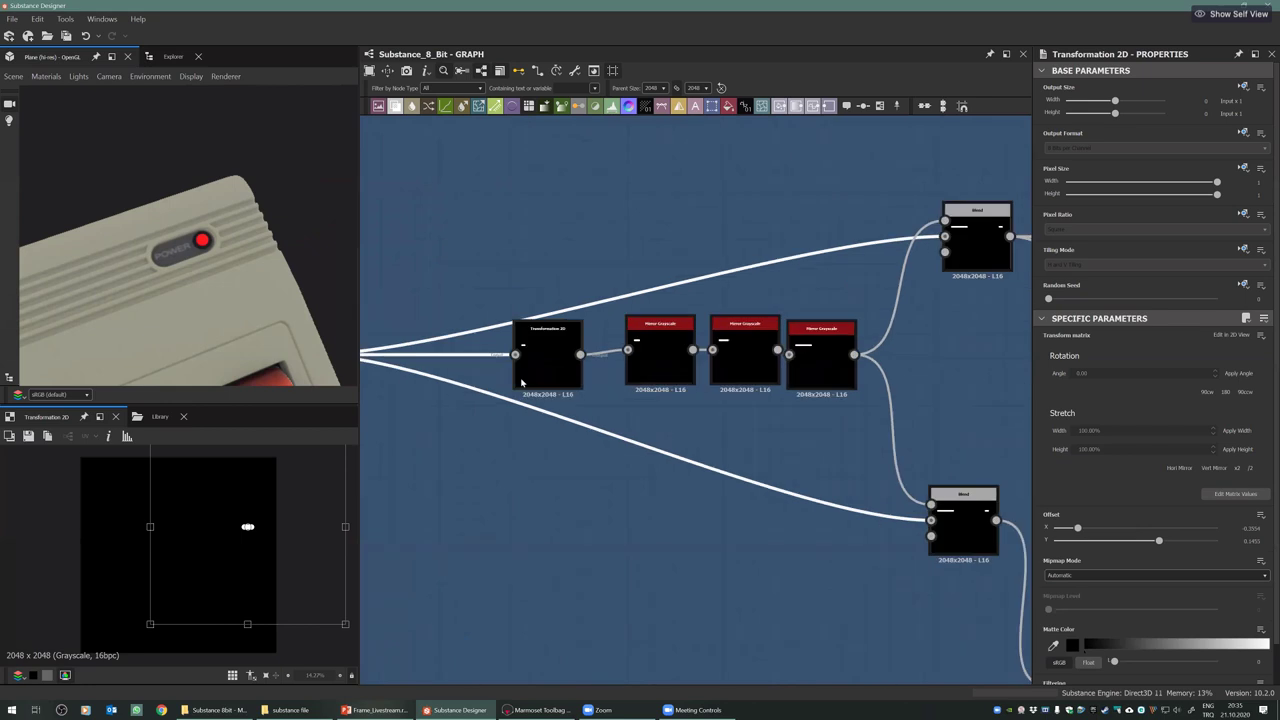
pyautogui.scroll(1, 521, 382)
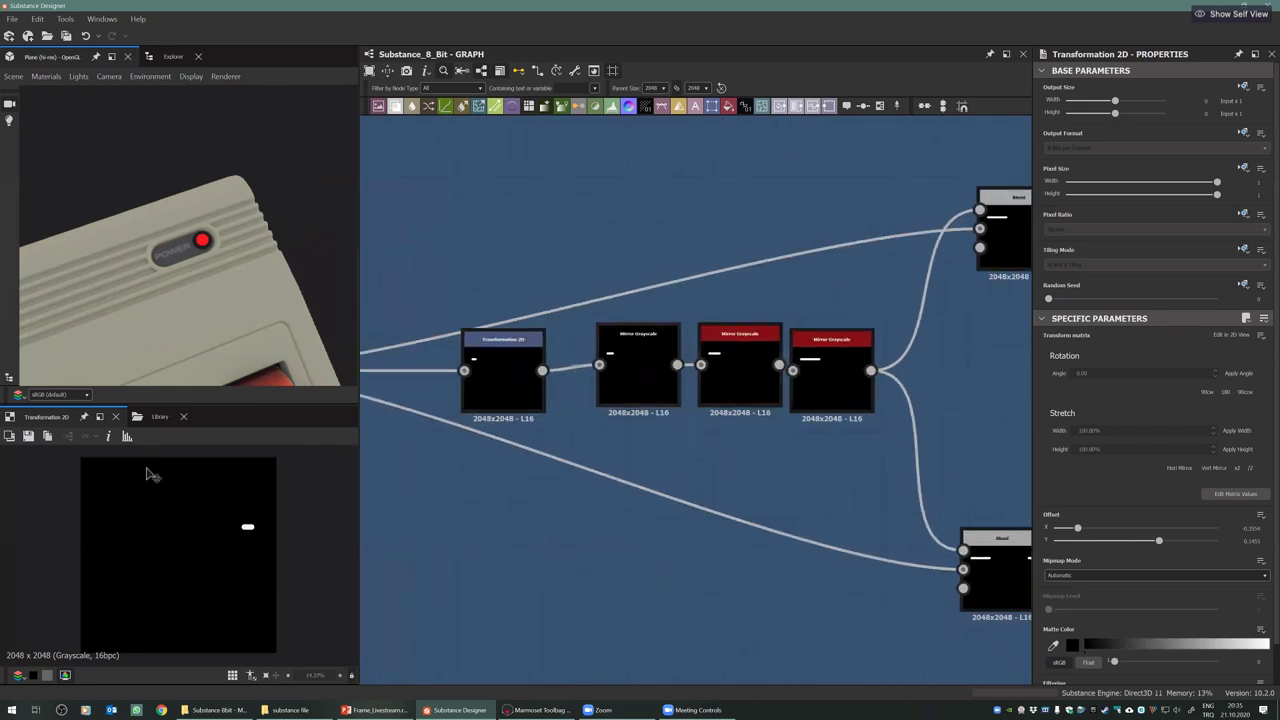
pyautogui.doubleClick(508, 373)
pyautogui.scroll(4, 94, 540)
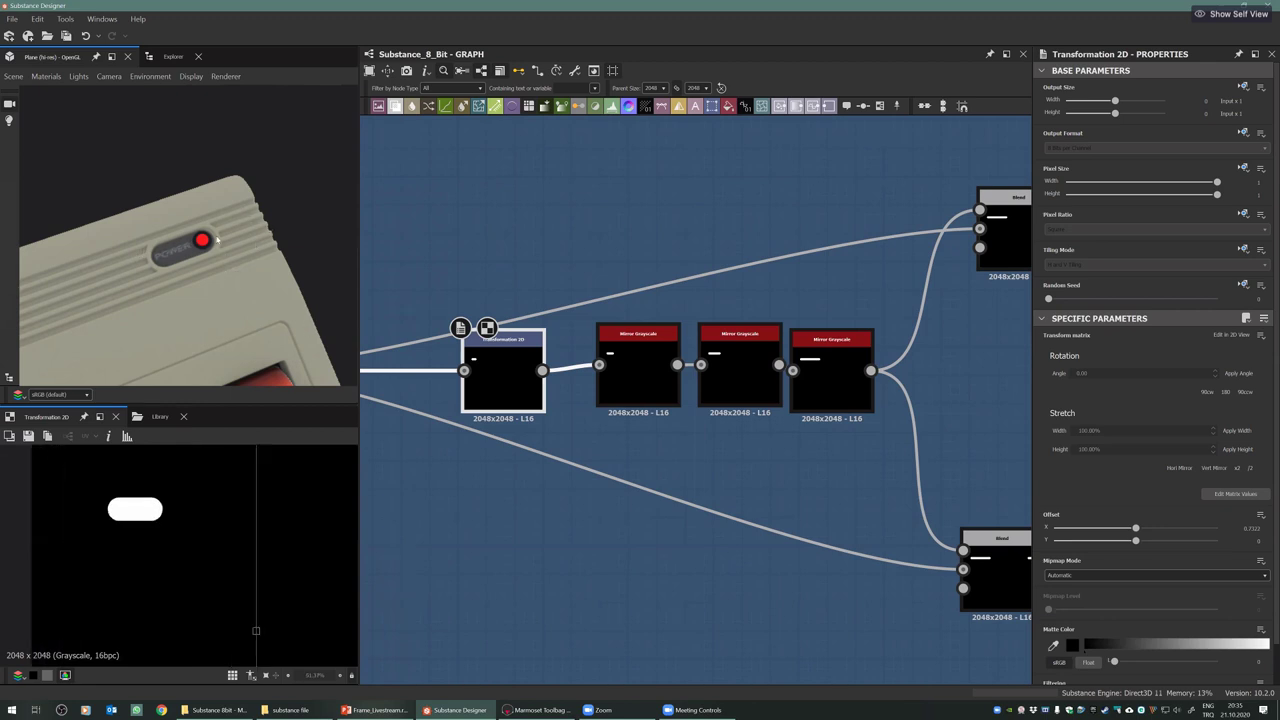
pyautogui.moveTo(247, 253); pyautogui.dragTo(62, 311, button='middle')
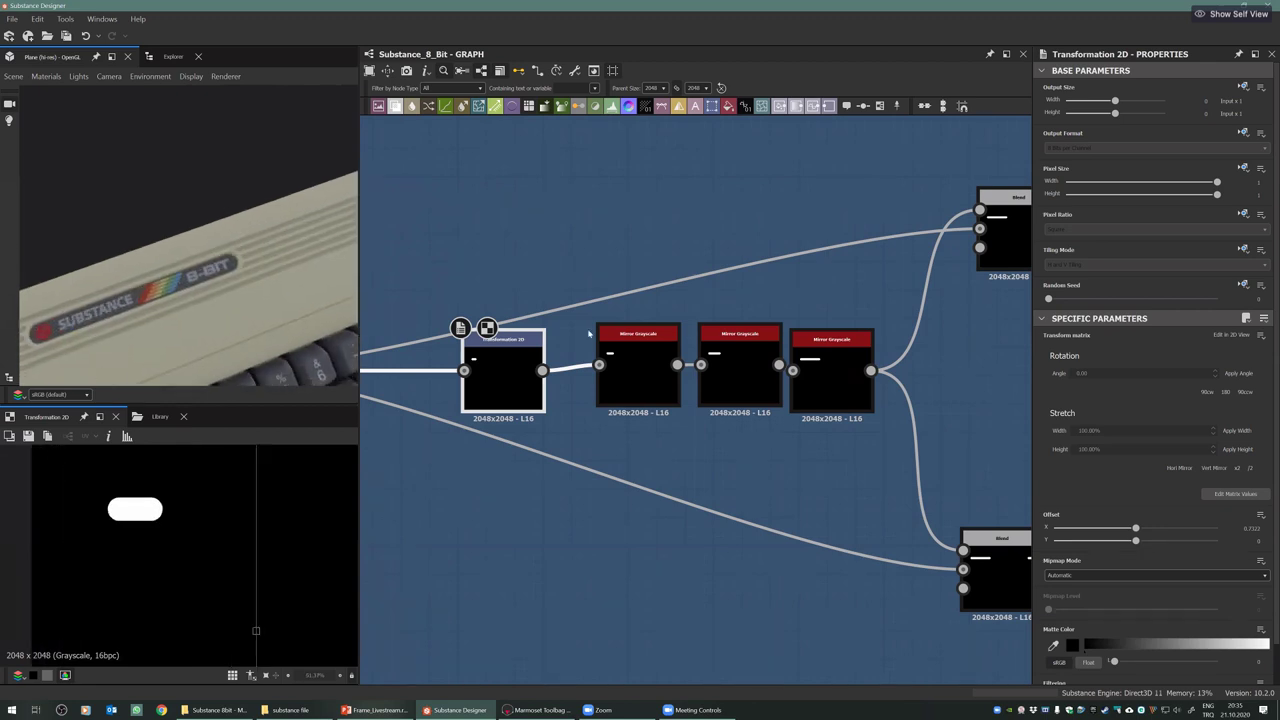
# Preview the first Mirror Grayscale node, try shifting its Axis X Offset, and undo the change
pyautogui.click(620, 377)
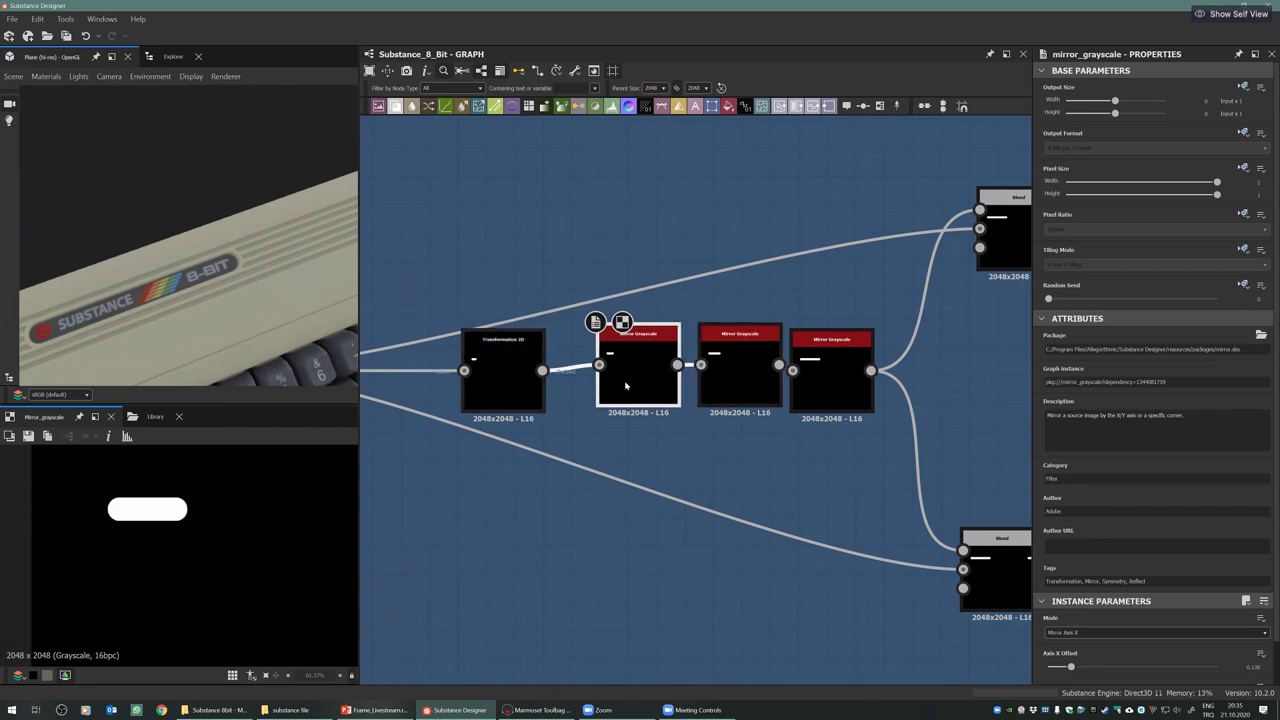
pyautogui.doubleClick(657, 381)
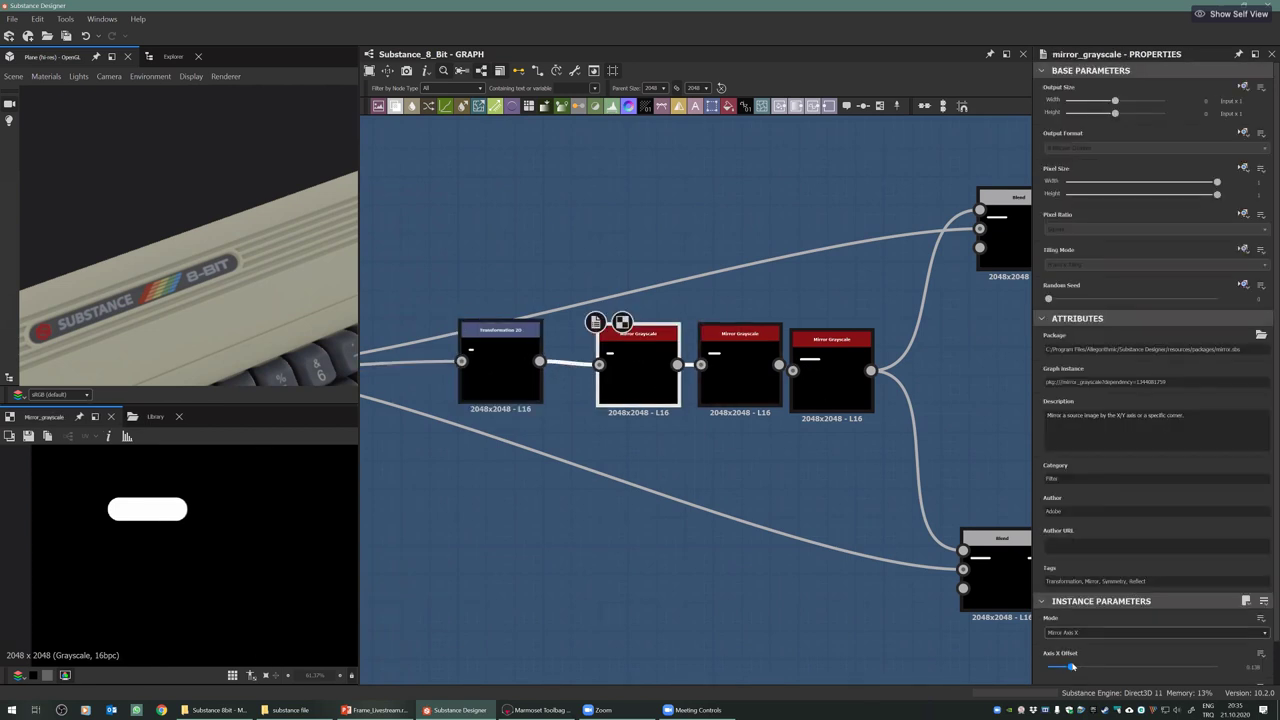
pyautogui.moveTo(1077, 667)
pyautogui.mouseDown()
pyautogui.moveTo(1090, 669)
pyautogui.moveTo(1071, 667)
pyautogui.mouseUp()
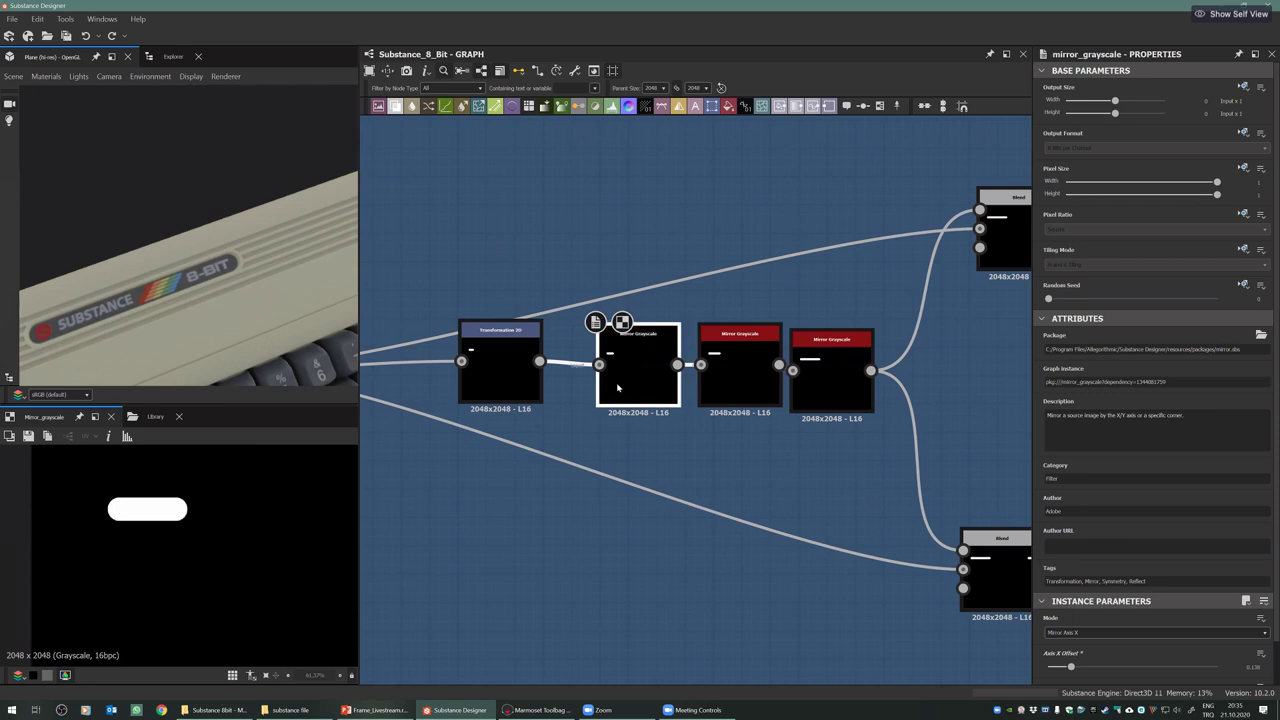
# Preview the last Mirror Grayscale node of the chain and examine the rounded ends of its bar up close
pyautogui.moveTo(817, 390); pyautogui.dragTo(826, 381)
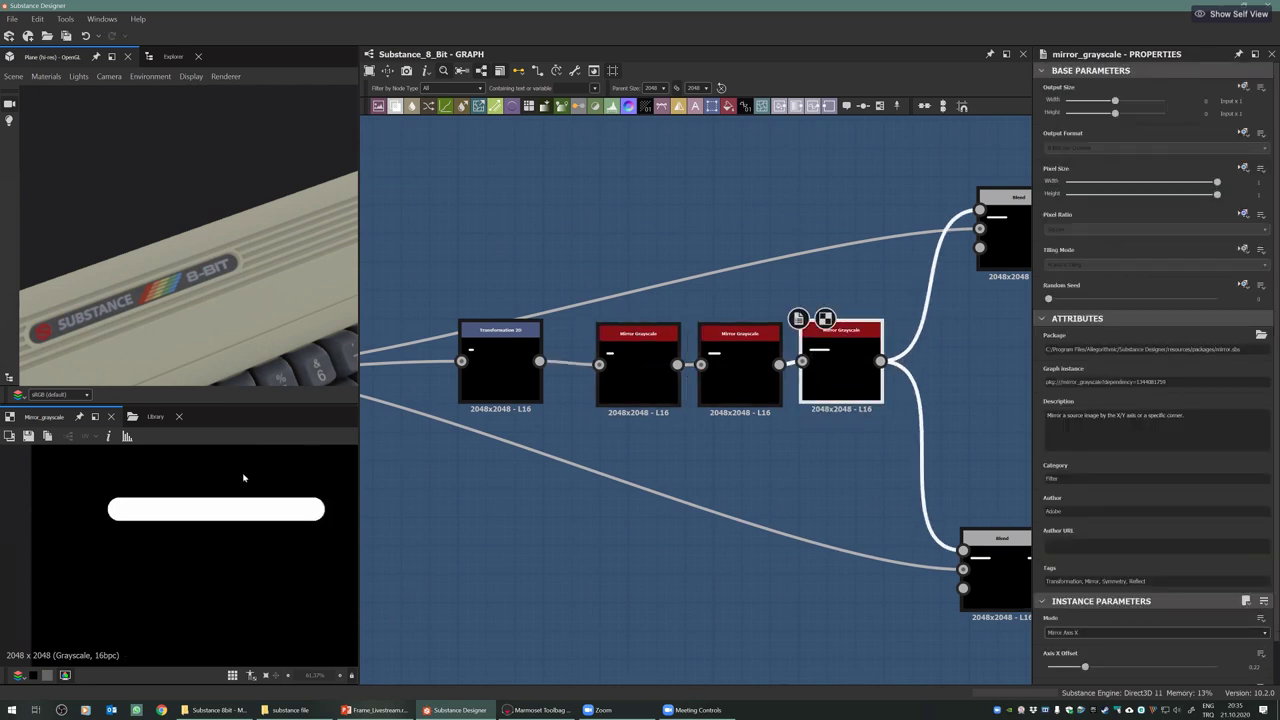
pyautogui.scroll(4, 118, 514)
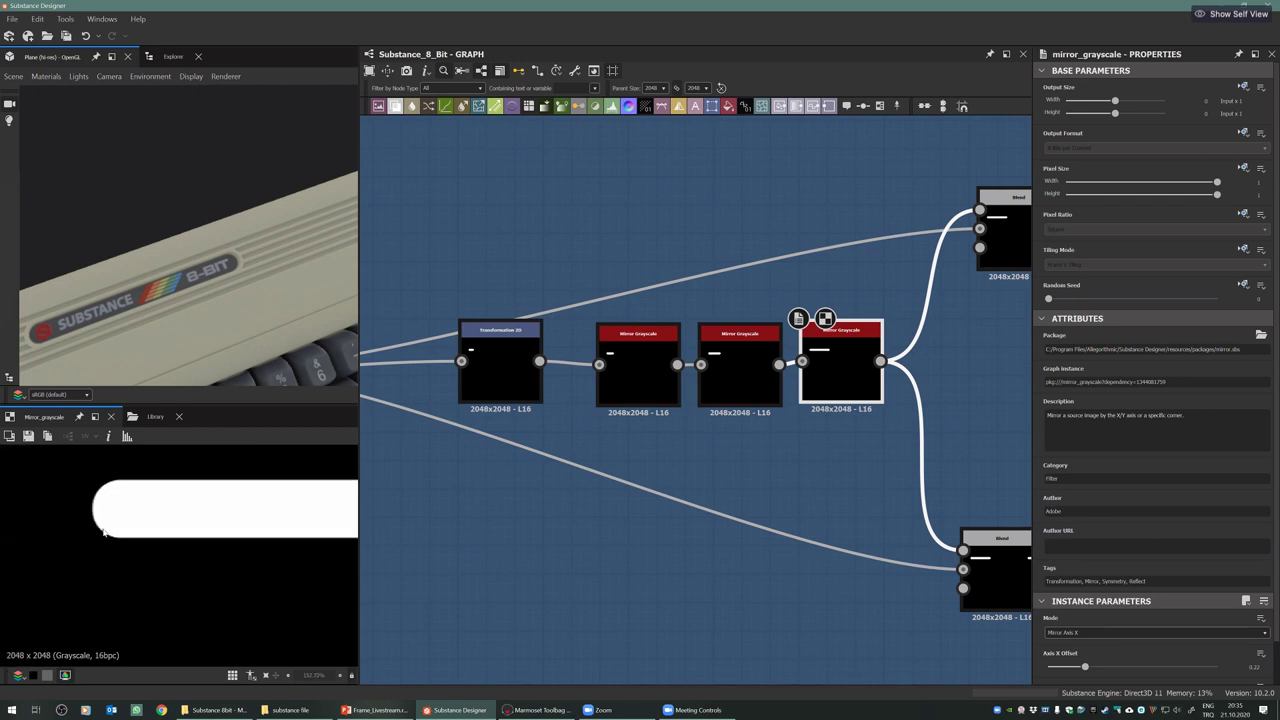
pyautogui.scroll(-2, 108, 486)
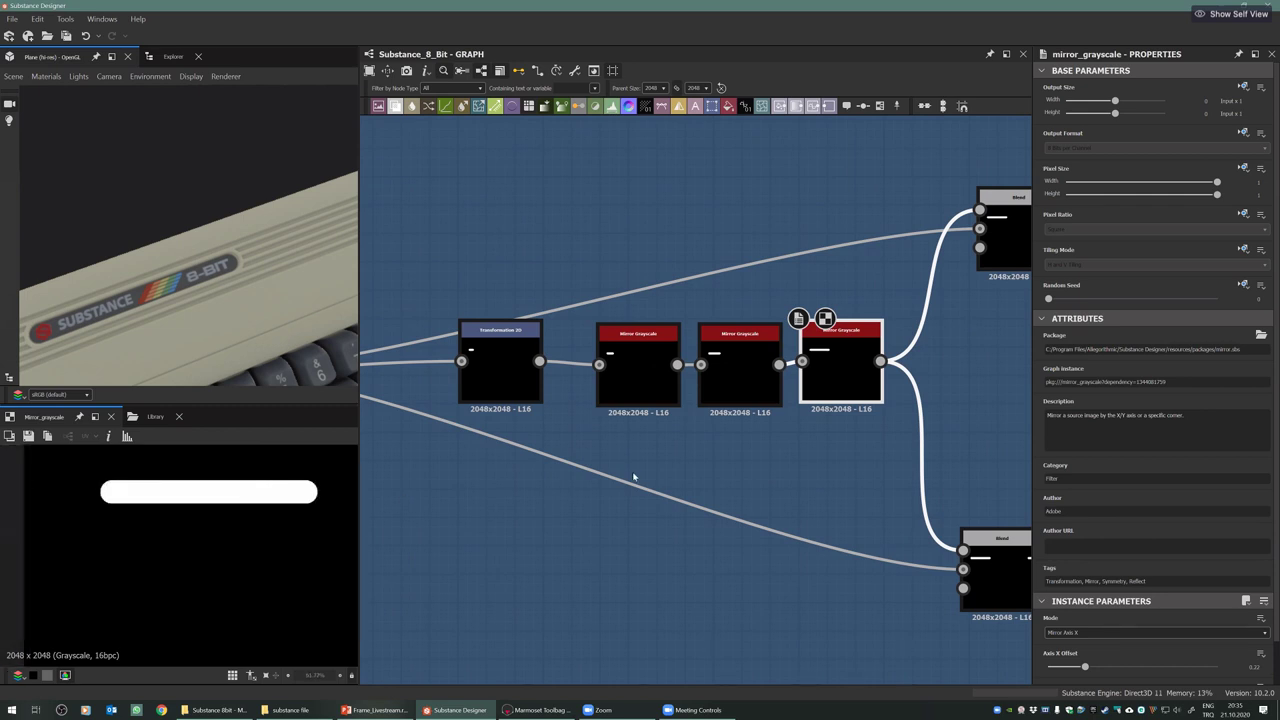
# Preview the upper Max (Lighten) Blend that combines both badge shapes, and the Levels node that darkens its result
pyautogui.moveTo(769, 391); pyautogui.dragTo(710, 410, button='middle')
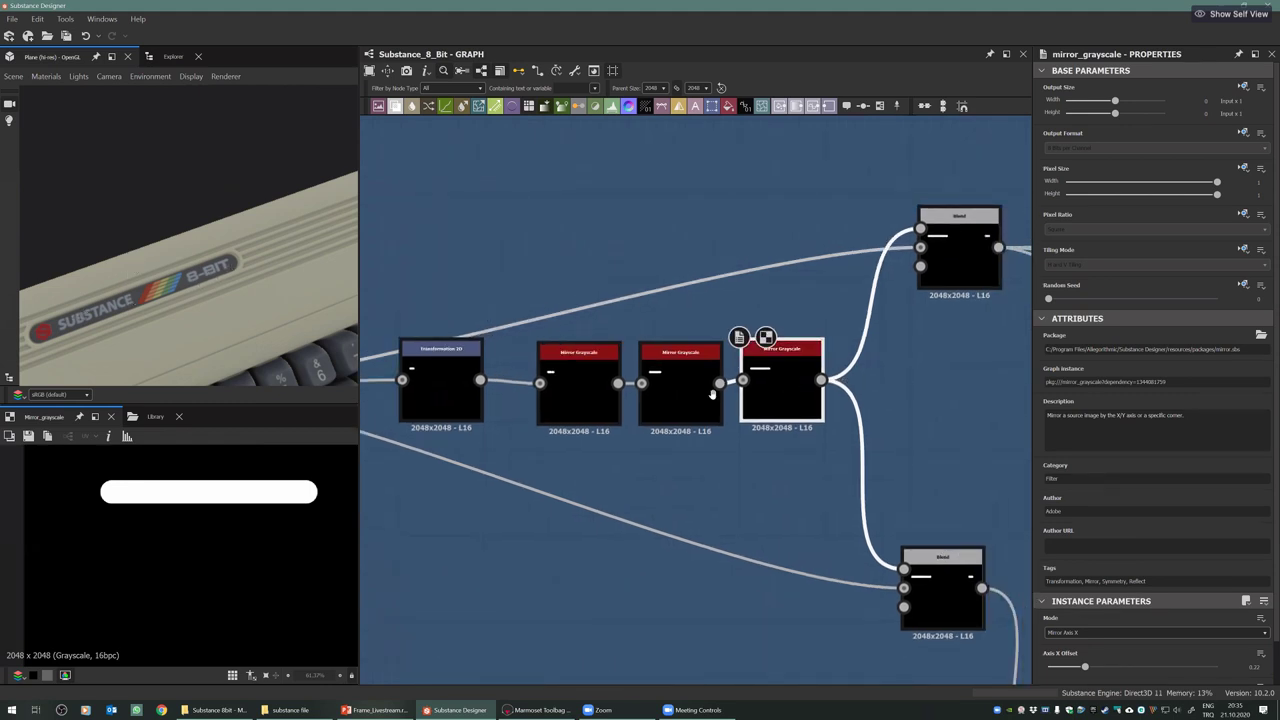
pyautogui.moveTo(840, 291); pyautogui.dragTo(726, 301, button='middle')
pyautogui.scroll(-1, 727, 301)
pyautogui.scroll(-2, 726, 300)
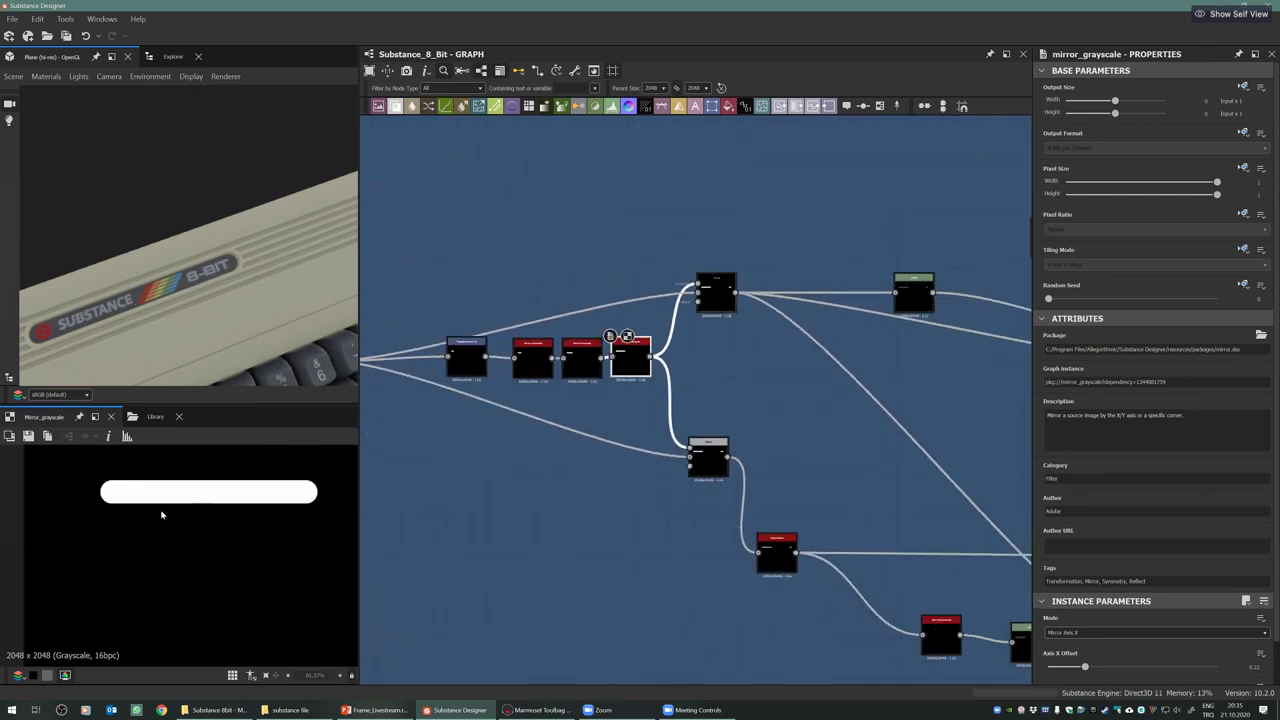
pyautogui.click(720, 294)
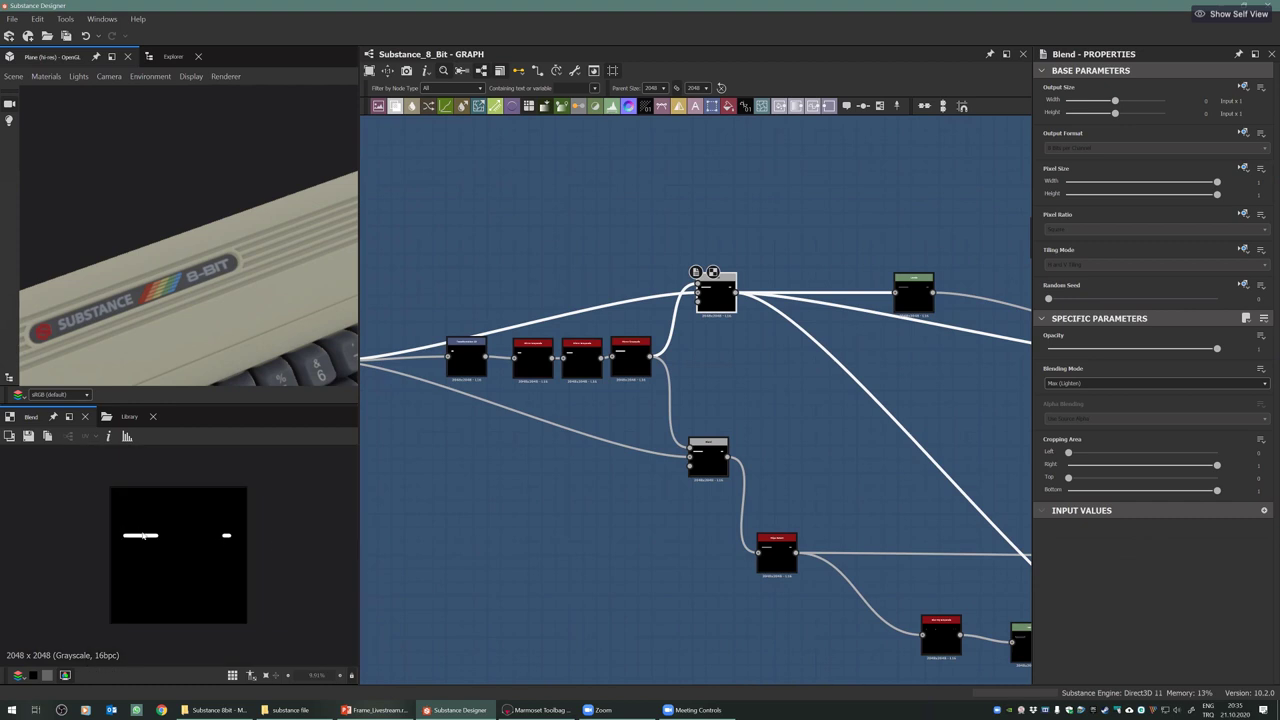
pyautogui.moveTo(763, 288); pyautogui.dragTo(559, 245, button='middle')
pyautogui.moveTo(708, 252); pyautogui.dragTo(678, 246, button='middle')
pyautogui.click(678, 246)
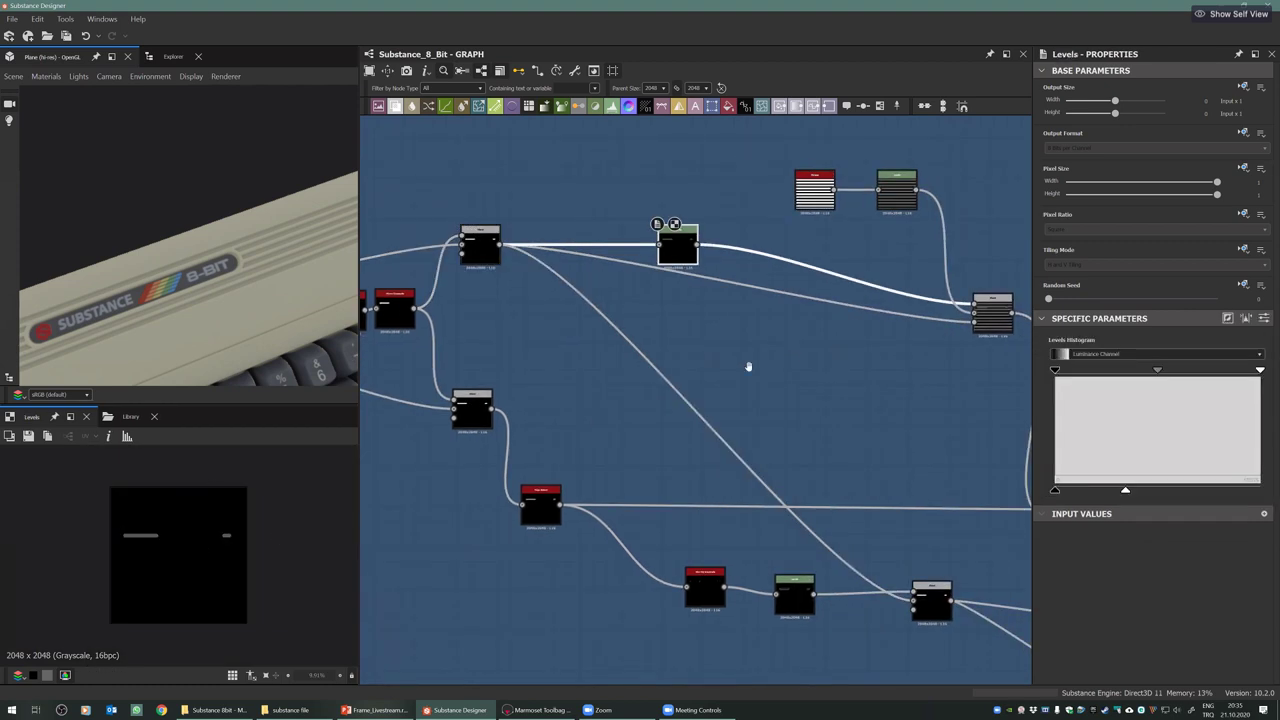
# Preview the Stripes pattern node and the Levels node connected after it
pyautogui.moveTo(590, 340); pyautogui.dragTo(360, 378, button='middle')
pyautogui.moveTo(588, 228); pyautogui.dragTo(550, 240, button='middle')
pyautogui.doubleClick(550, 239)
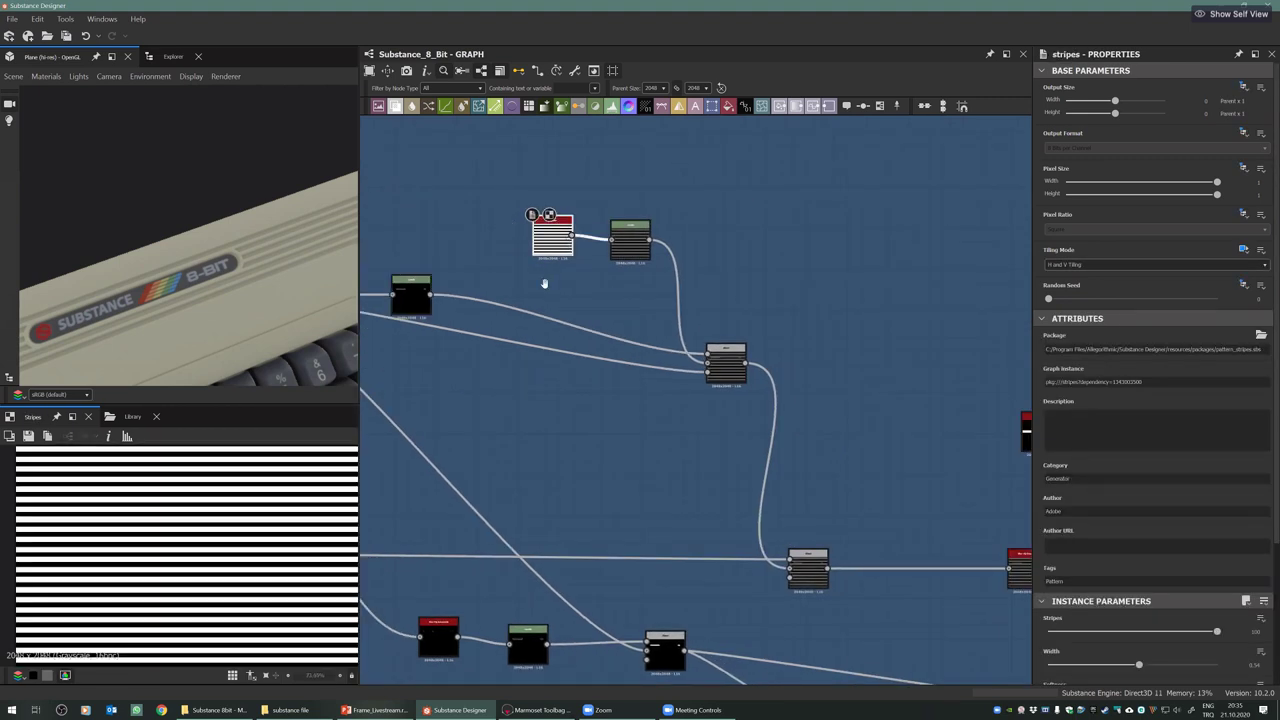
pyautogui.scroll(4, 556, 258)
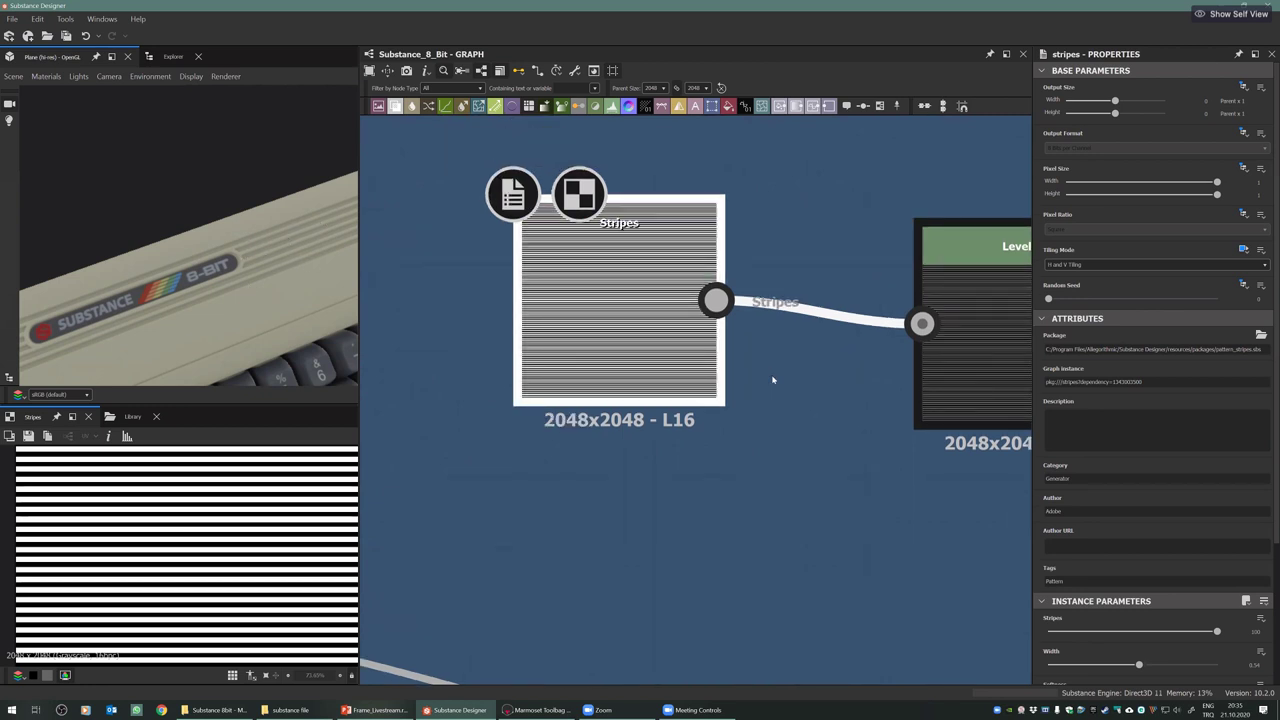
pyautogui.moveTo(896, 399); pyautogui.dragTo(758, 321, button='middle')
pyautogui.scroll(-6, 743, 251)
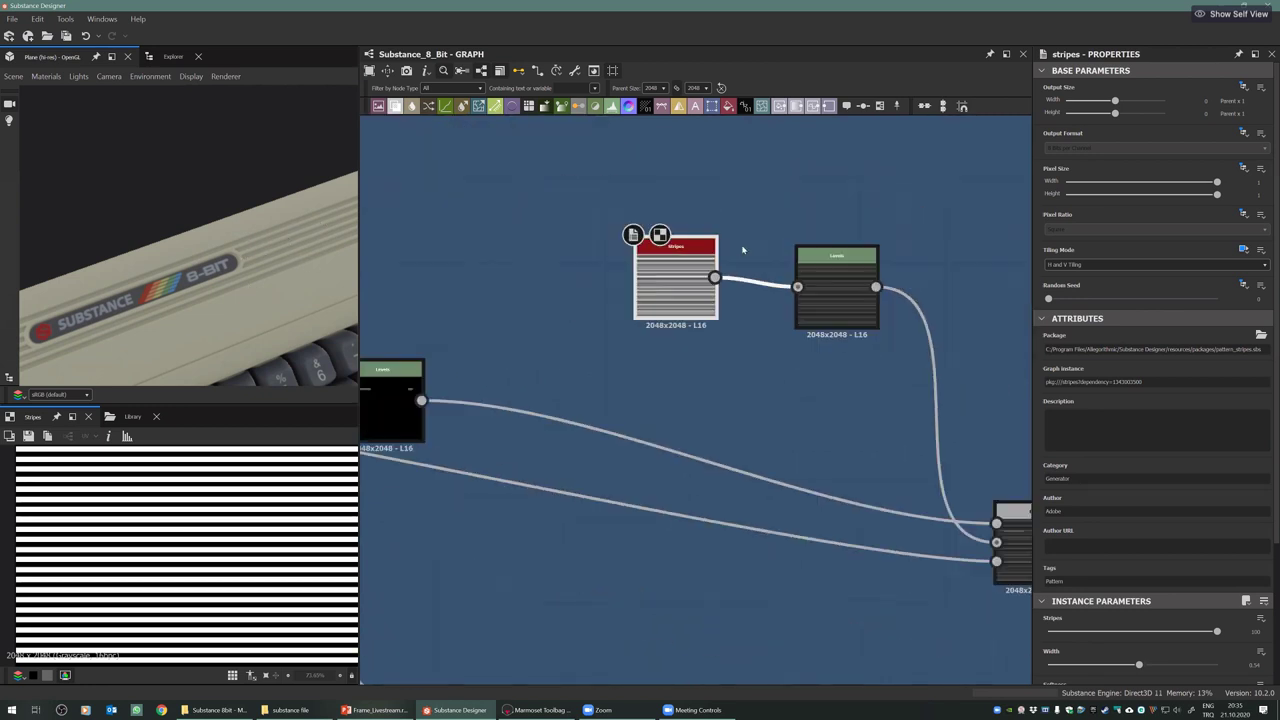
pyautogui.moveTo(735, 205); pyautogui.dragTo(742, 198)
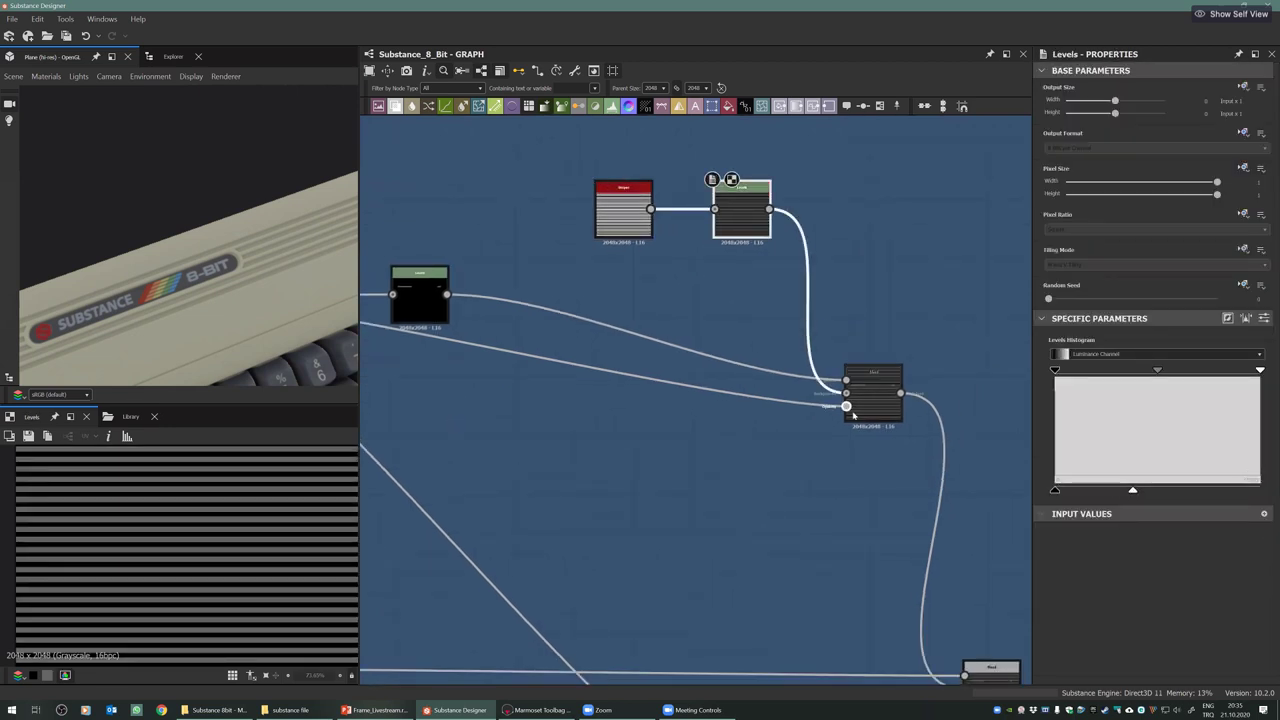
# Preview the Copy Blend that places the badge shapes over the stripes and examine the long badge area up close
pyautogui.moveTo(865, 407); pyautogui.dragTo(867, 405)
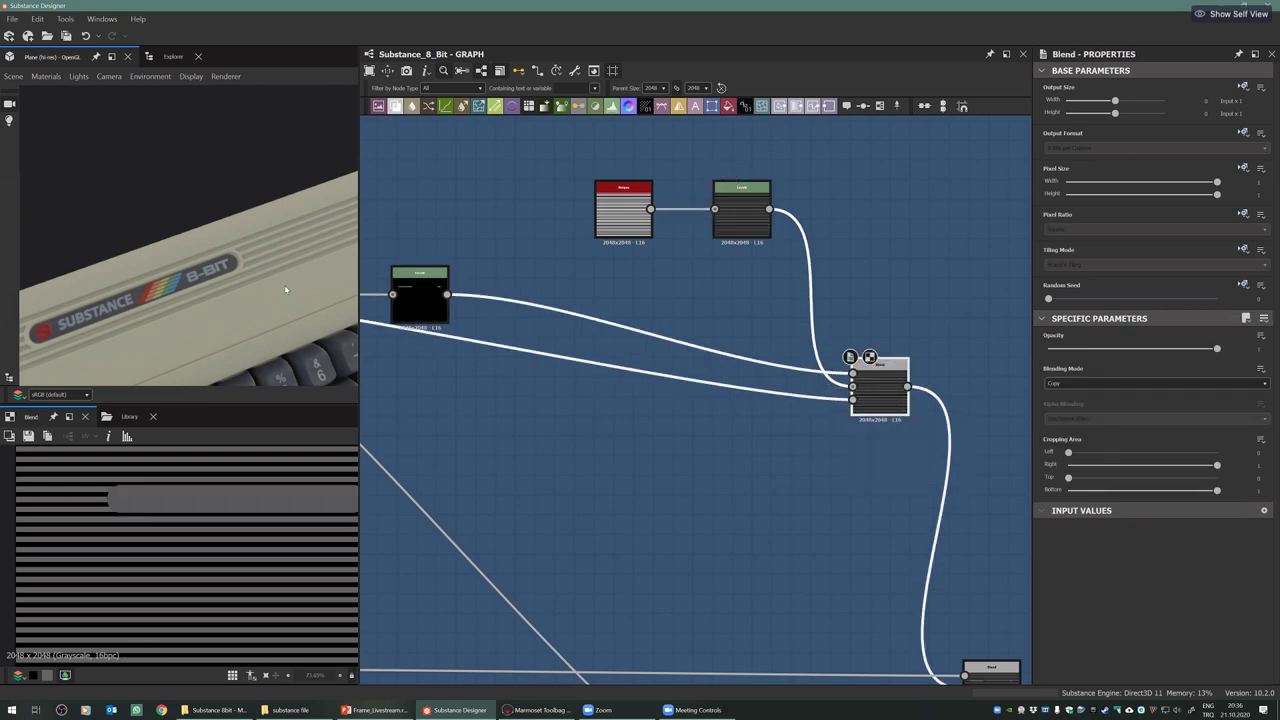
pyautogui.scroll(-5, 200, 490)
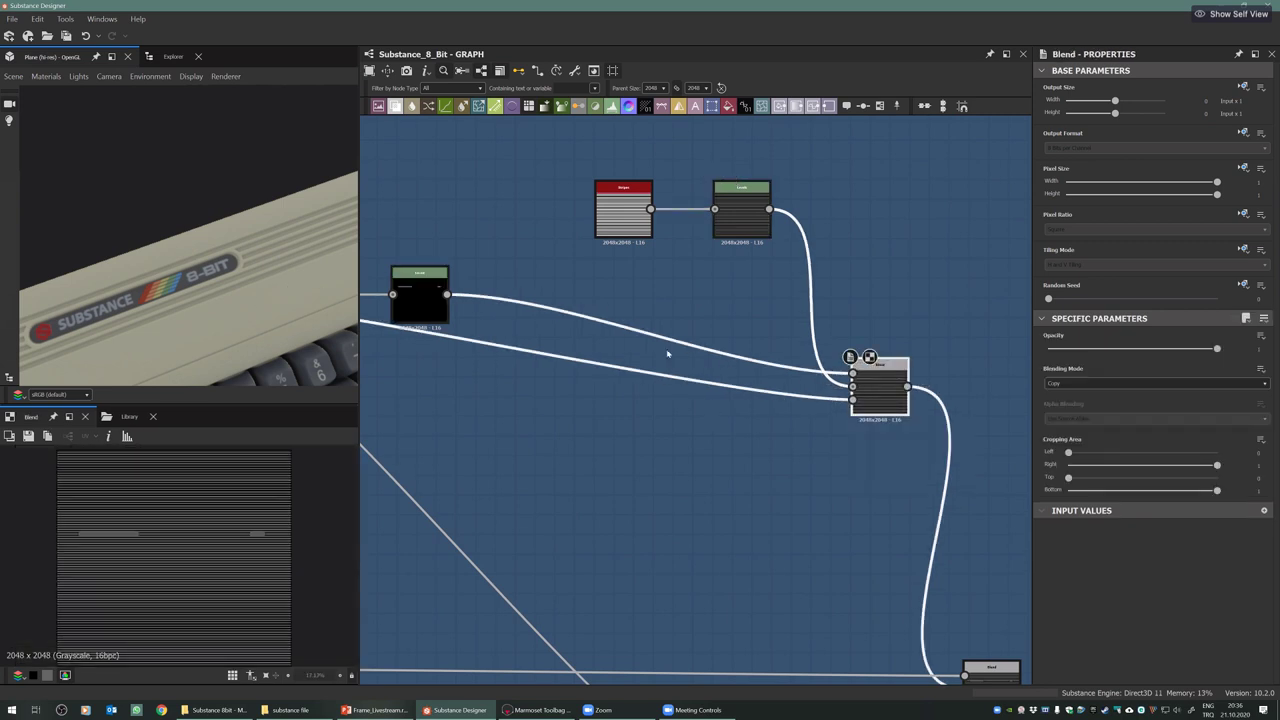
pyautogui.scroll(4, 110, 575)
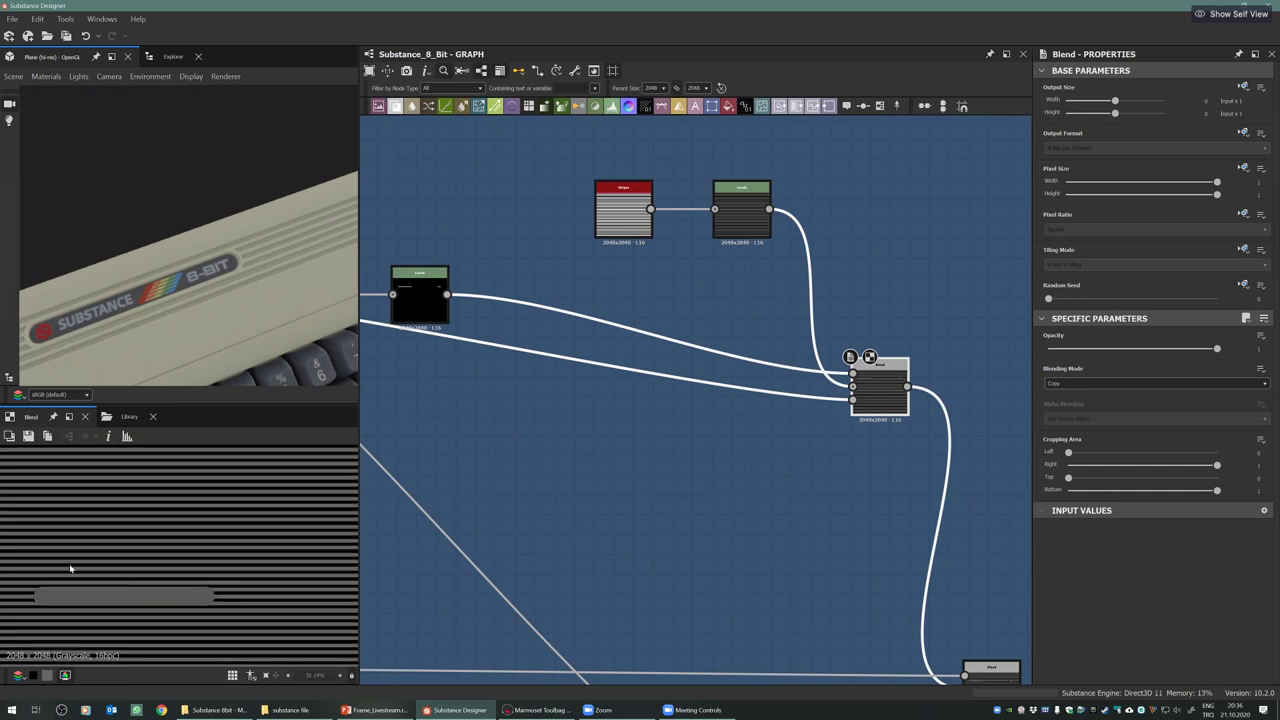
pyautogui.scroll(3, 70, 569)
pyautogui.scroll(2, 861, 388)
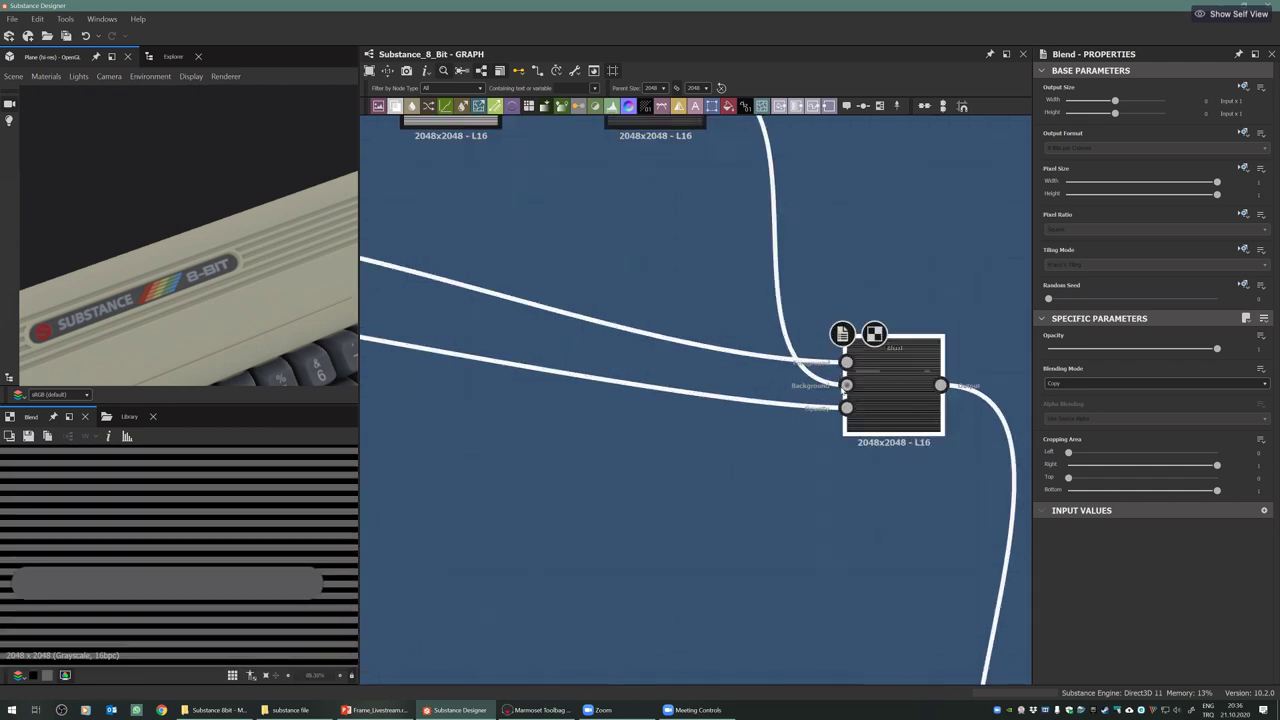
# Compare the Copy Blend's background and foreground inputs with its blended output in the 2D view
pyautogui.doubleClick(845, 386)
pyautogui.scroll(-4, 157, 506)
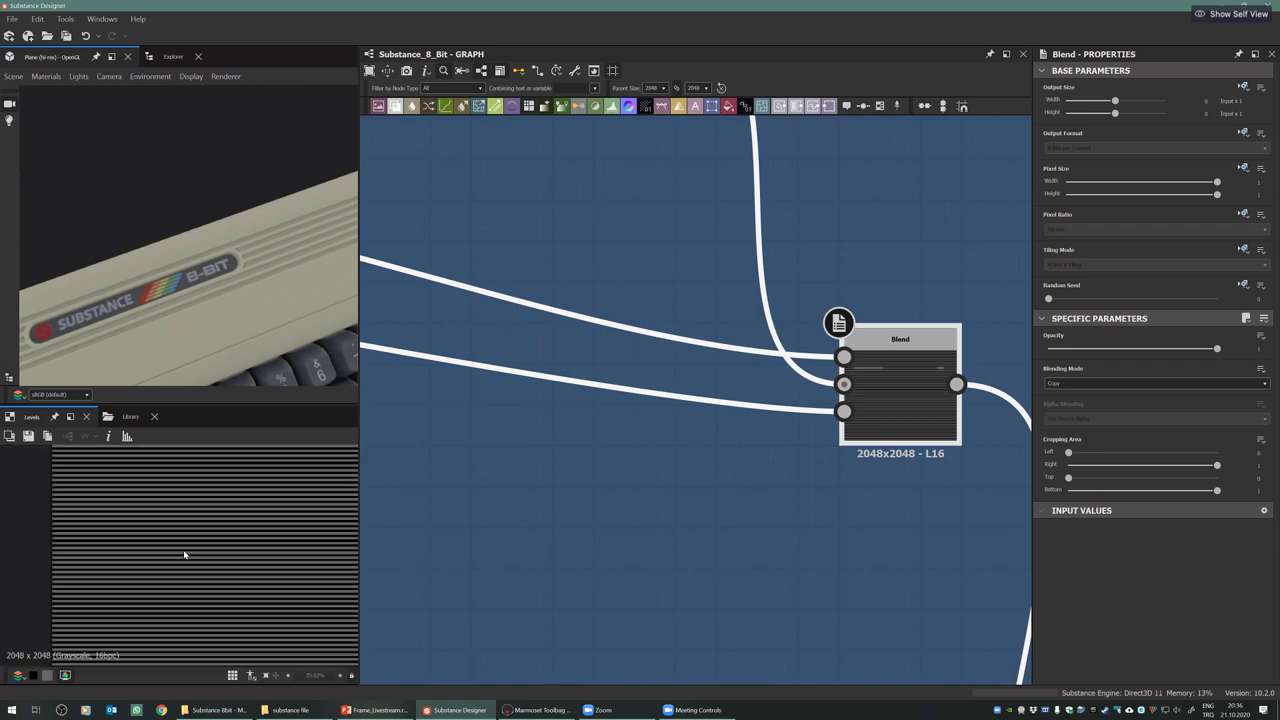
pyautogui.doubleClick(845, 357)
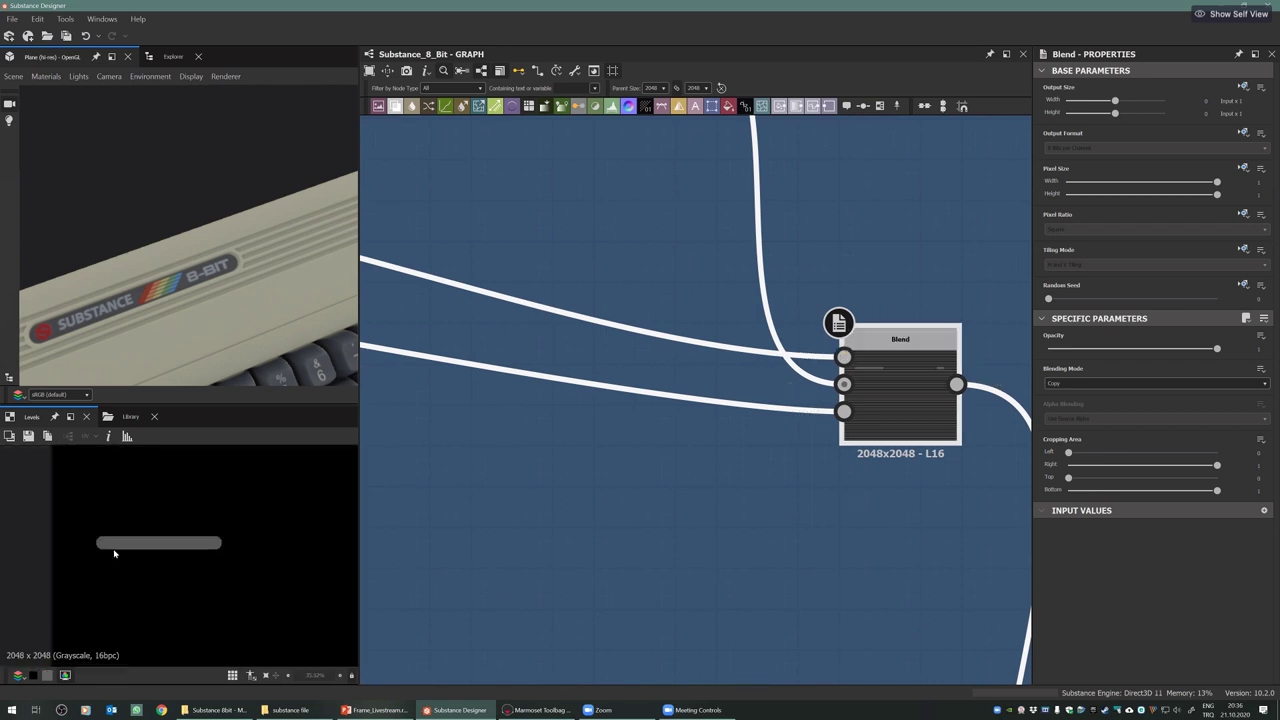
pyautogui.doubleClick(941, 384)
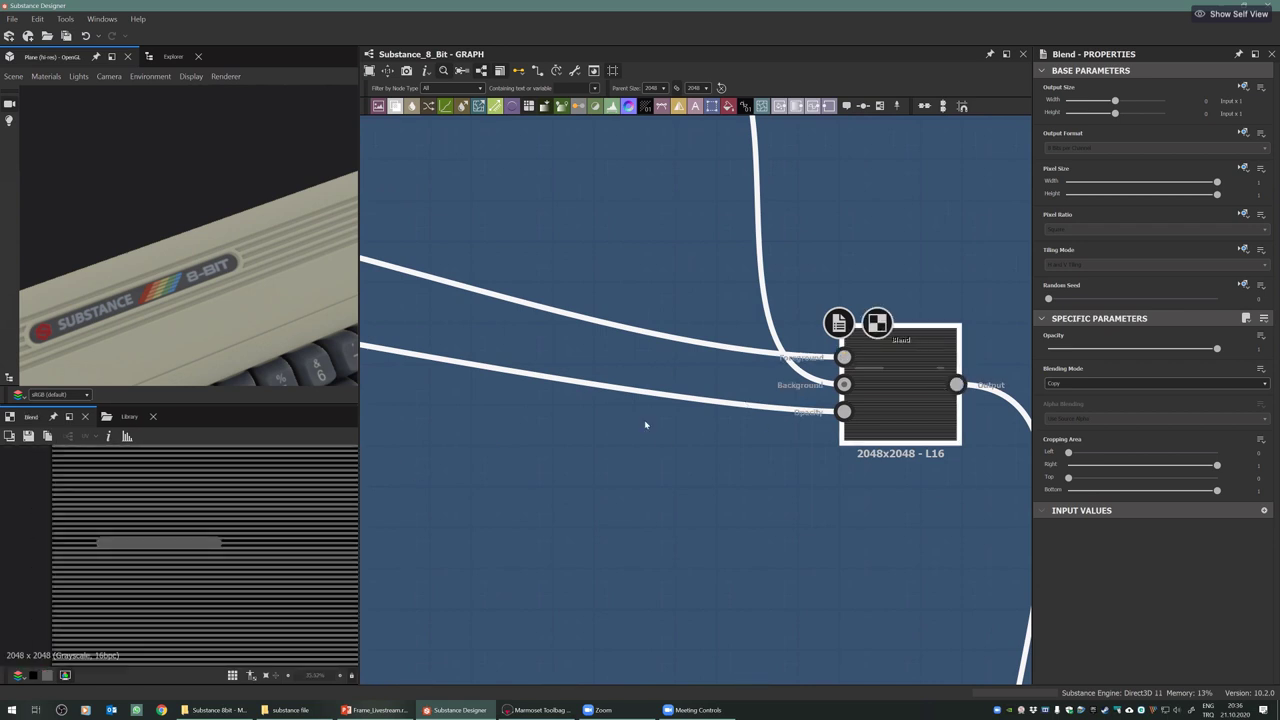
# Examine the node connections around the Copy Blend in the Top Grid graph and the keyboard in the 3D view
pyautogui.scroll(-4, 645, 425)
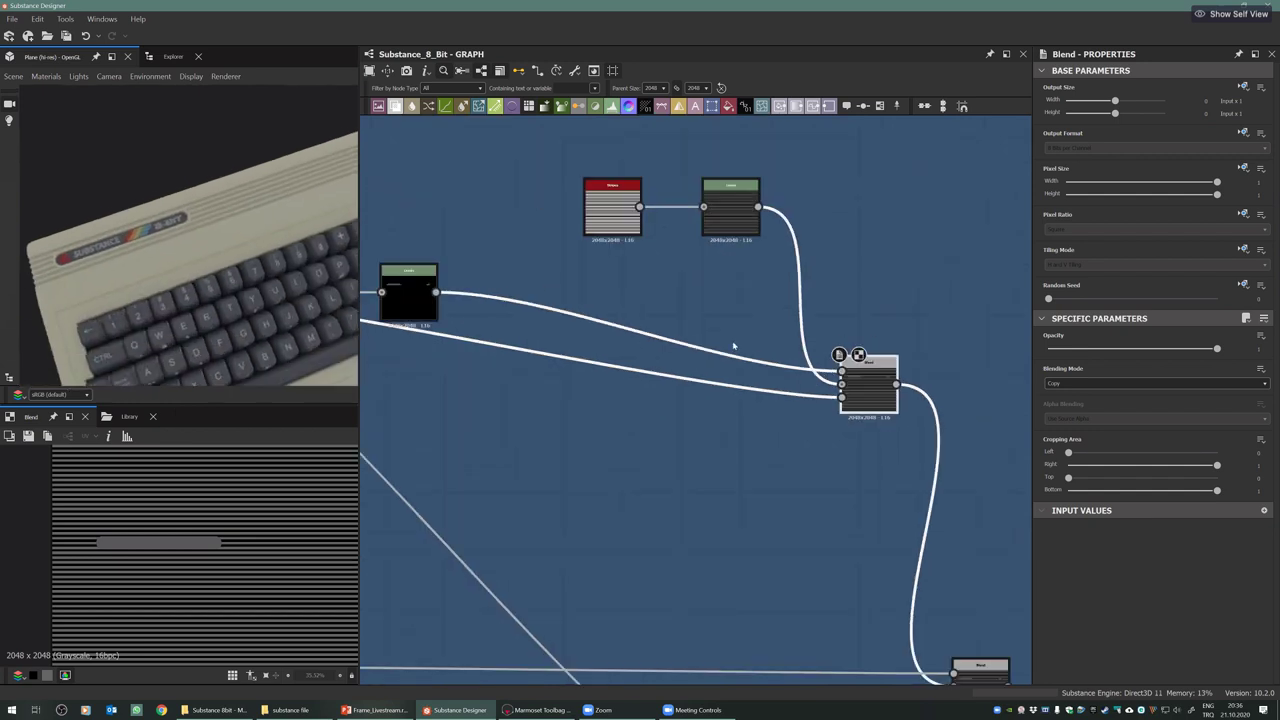
pyautogui.click(756, 326)
pyautogui.moveTo(701, 446); pyautogui.dragTo(664, 258, button='middle')
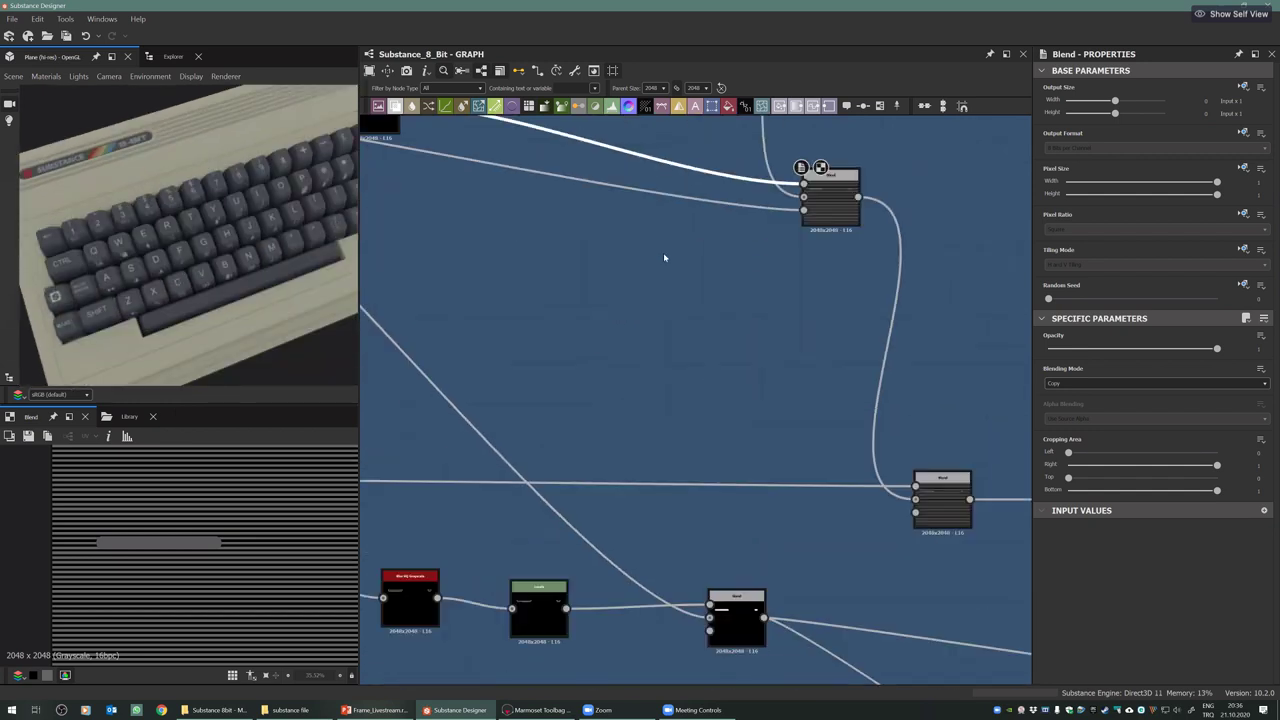
pyautogui.scroll(-3, 791, 403)
pyautogui.moveTo(703, 360); pyautogui.dragTo(759, 380, button='middle')
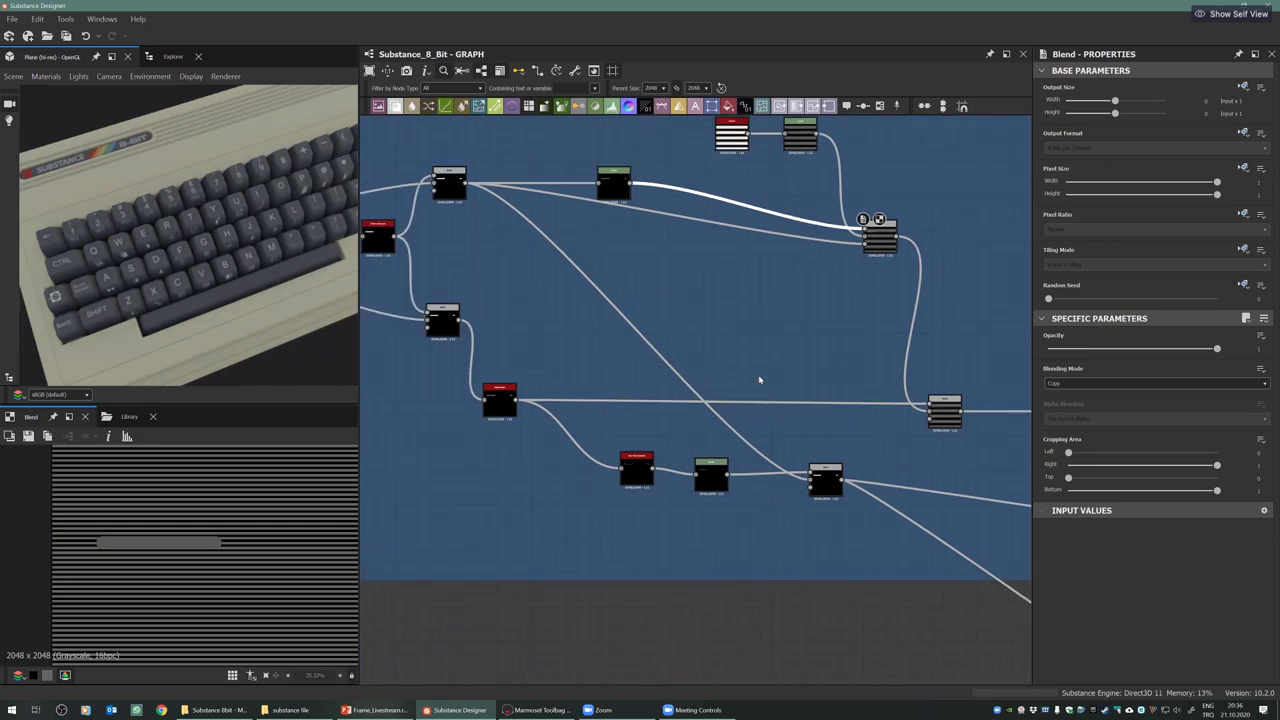
pyautogui.scroll(-3, 743, 367)
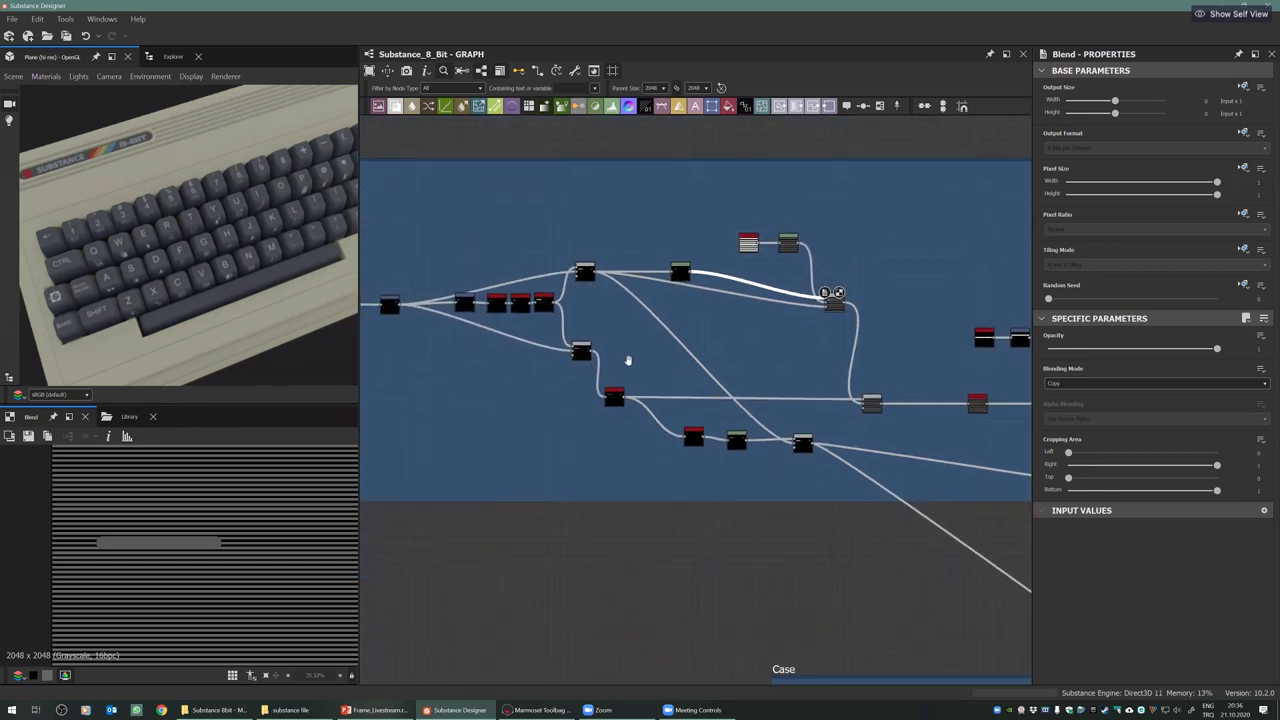
pyautogui.moveTo(666, 368); pyautogui.dragTo(658, 364, button='middle')
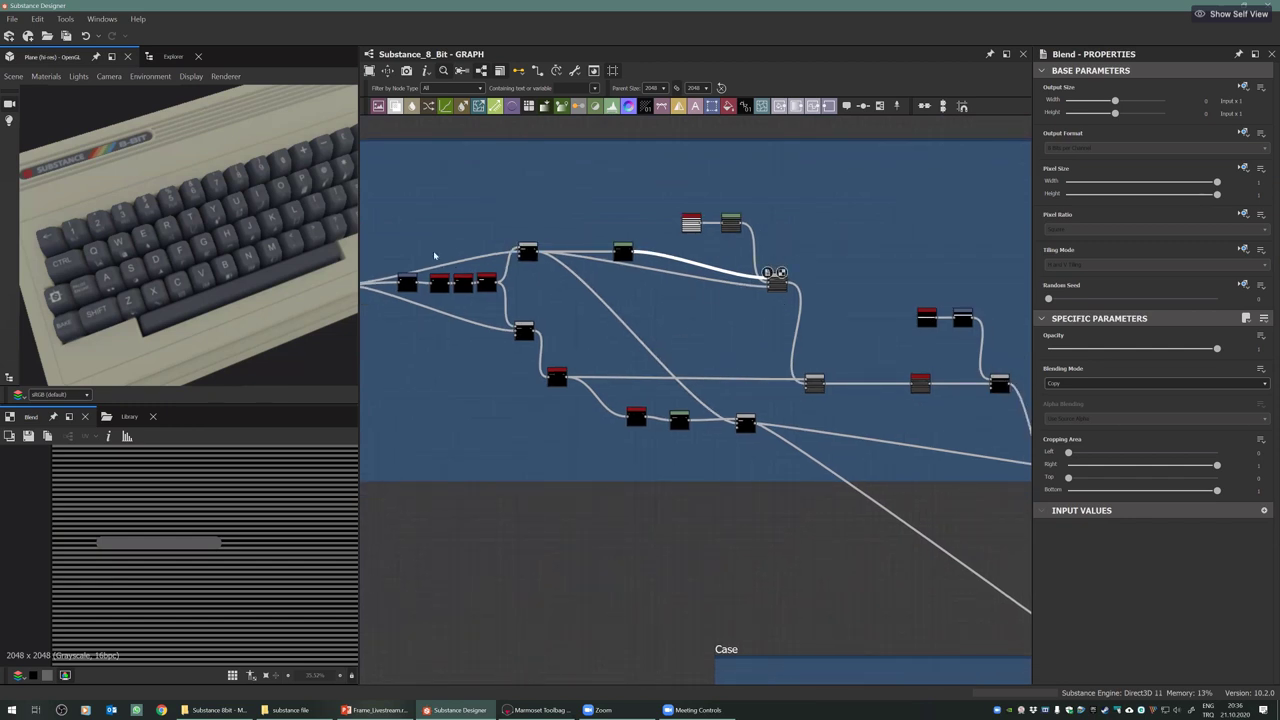
pyautogui.moveTo(185, 263); pyautogui.dragTo(220, 228)
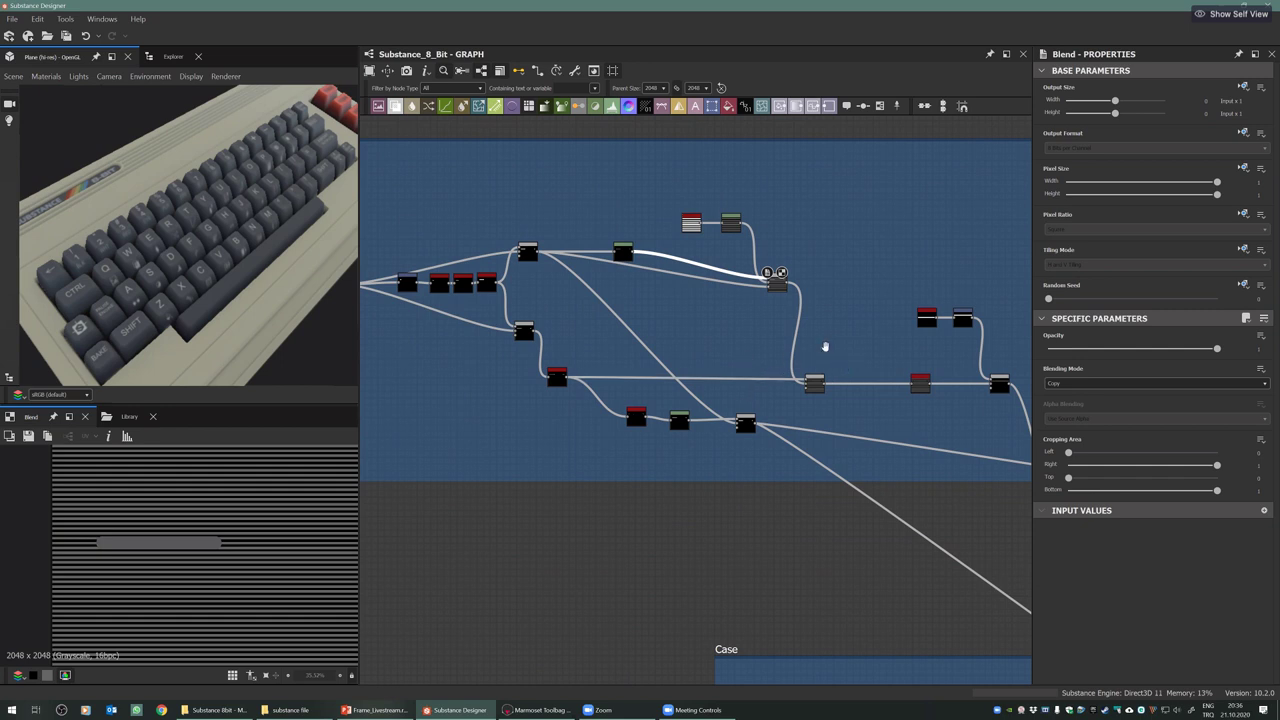
# Preview the Subtract Blend that follows the Copy Blend in the Top Grid graph
pyautogui.moveTo(850, 373); pyautogui.dragTo(820, 343, button='middle')
pyautogui.scroll(2, 829, 359)
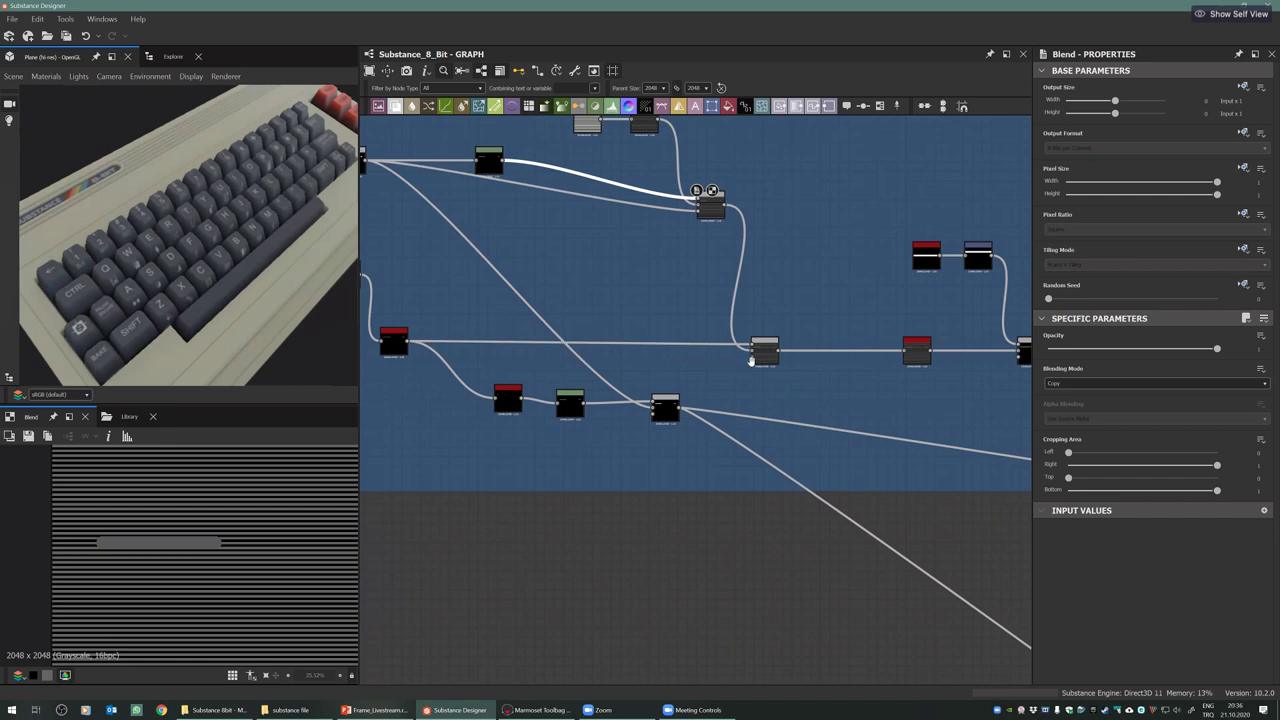
pyautogui.moveTo(750, 362); pyautogui.dragTo(697, 305, button='middle')
pyautogui.scroll(3, 697, 305)
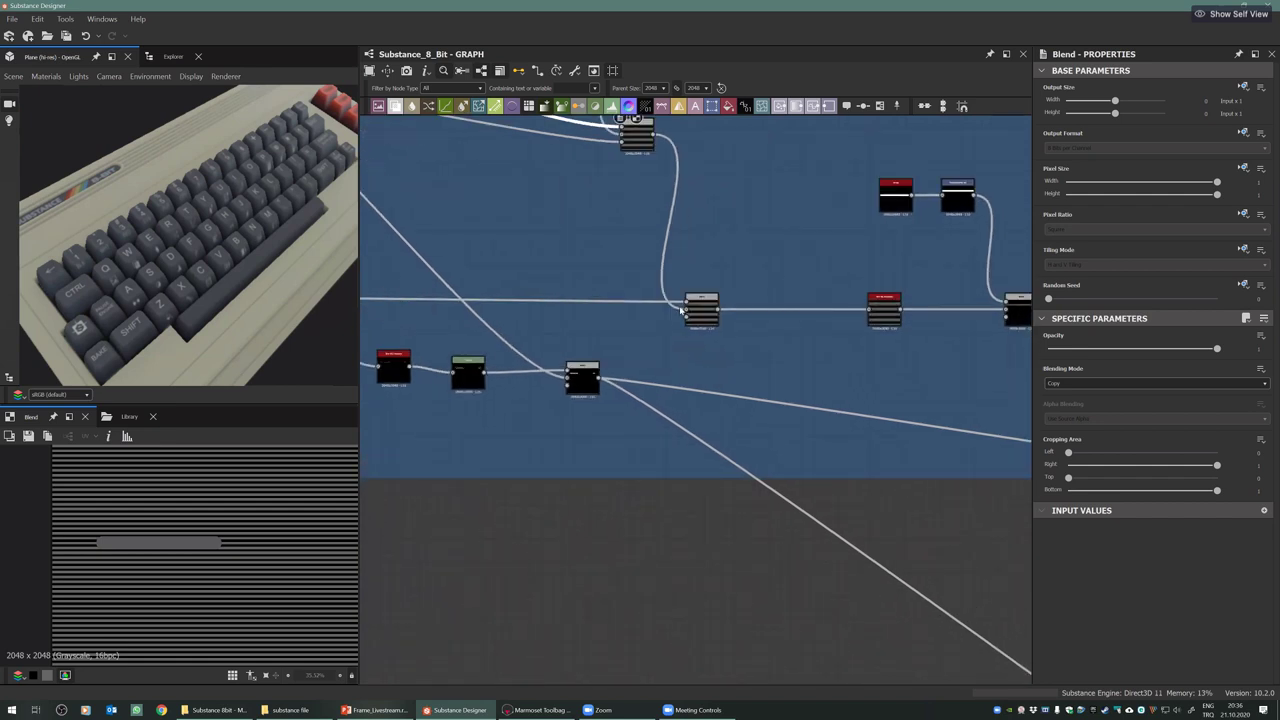
pyautogui.click(697, 302)
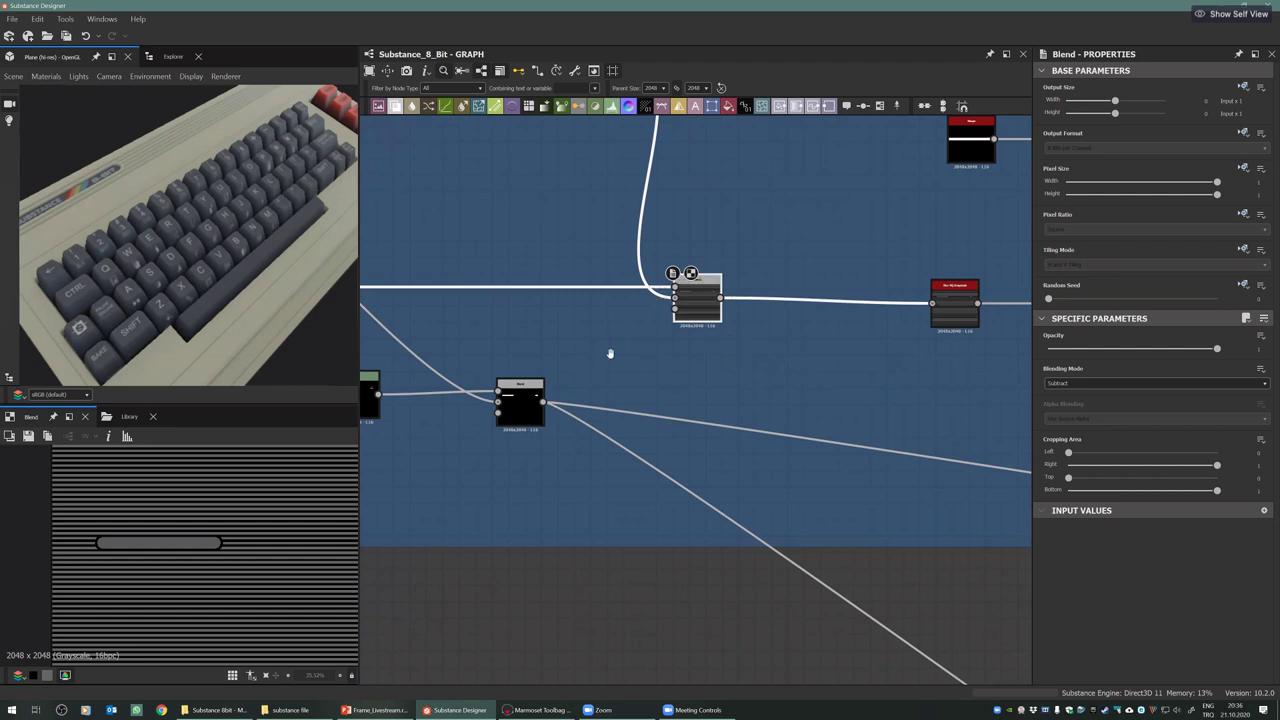
# Preview the Edge Detect node that feeds the Subtract Blend's foreground
pyautogui.moveTo(368, 323); pyautogui.dragTo(506, 343, button='middle')
pyautogui.scroll(-1, 506, 343)
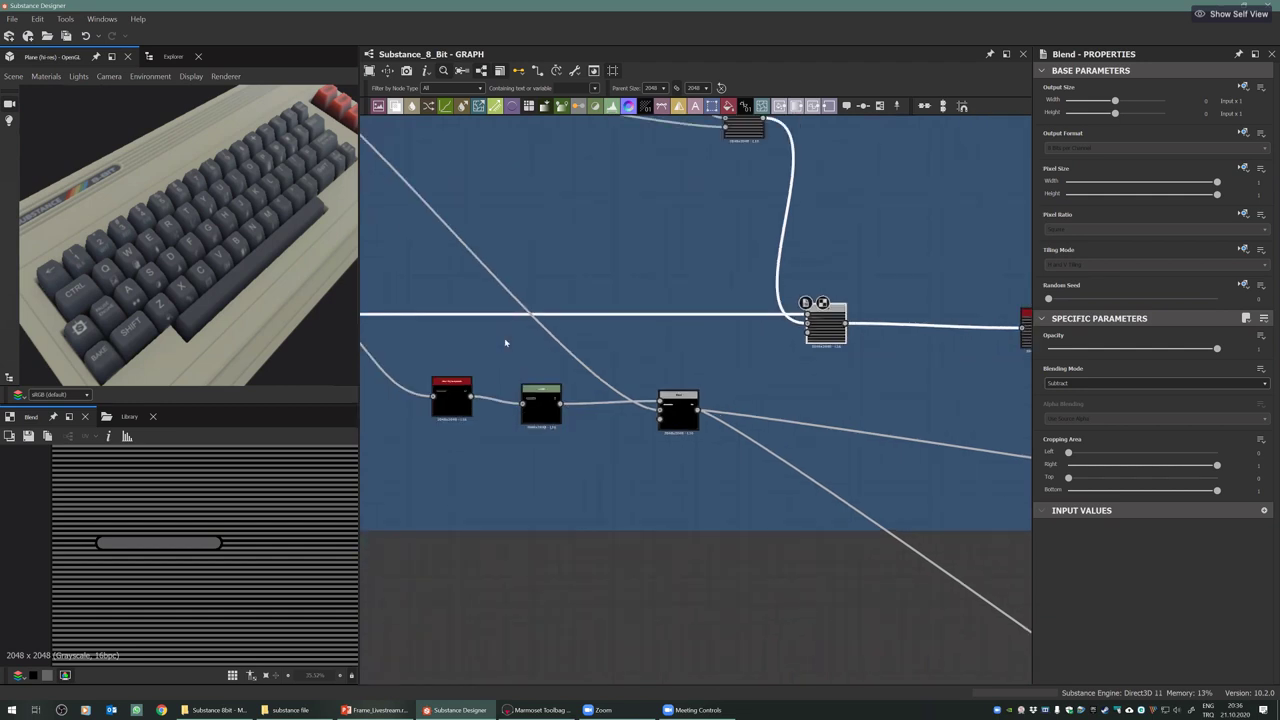
pyautogui.scroll(-2, 505, 343)
pyautogui.scroll(1, 505, 340)
pyautogui.scroll(2, 505, 340)
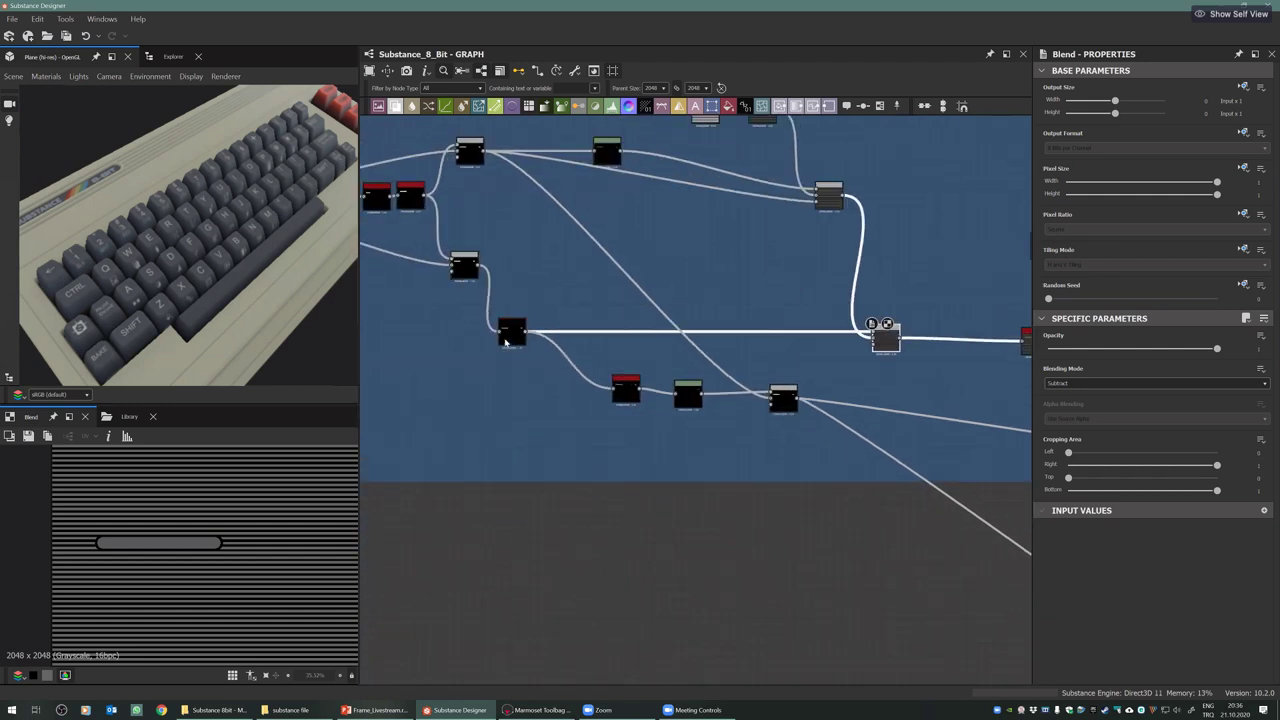
pyautogui.click(505, 340)
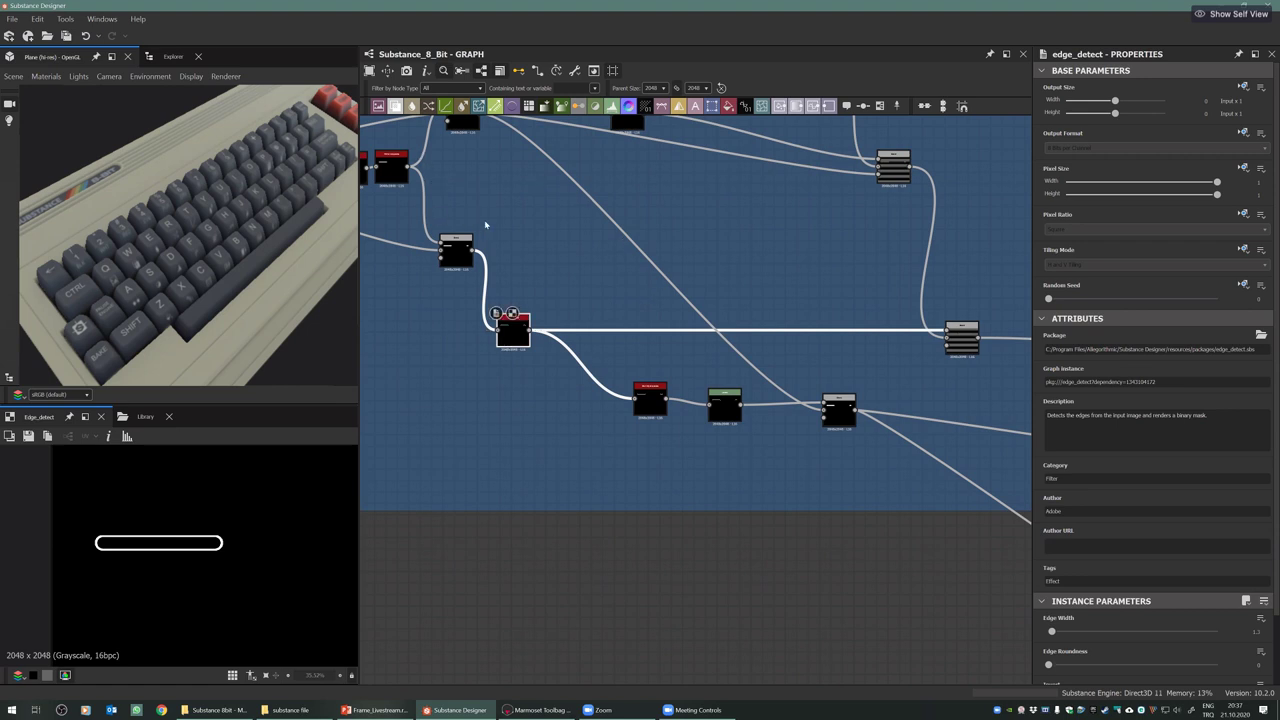
# Examine the start of the Top Grid node chain and the whole keyboard from low angles in the 3D view
pyautogui.scroll(-4, 591, 315)
pyautogui.moveTo(655, 399); pyautogui.dragTo(936, 346, button='middle')
pyautogui.moveTo(612, 247); pyautogui.dragTo(639, 244, button='middle')
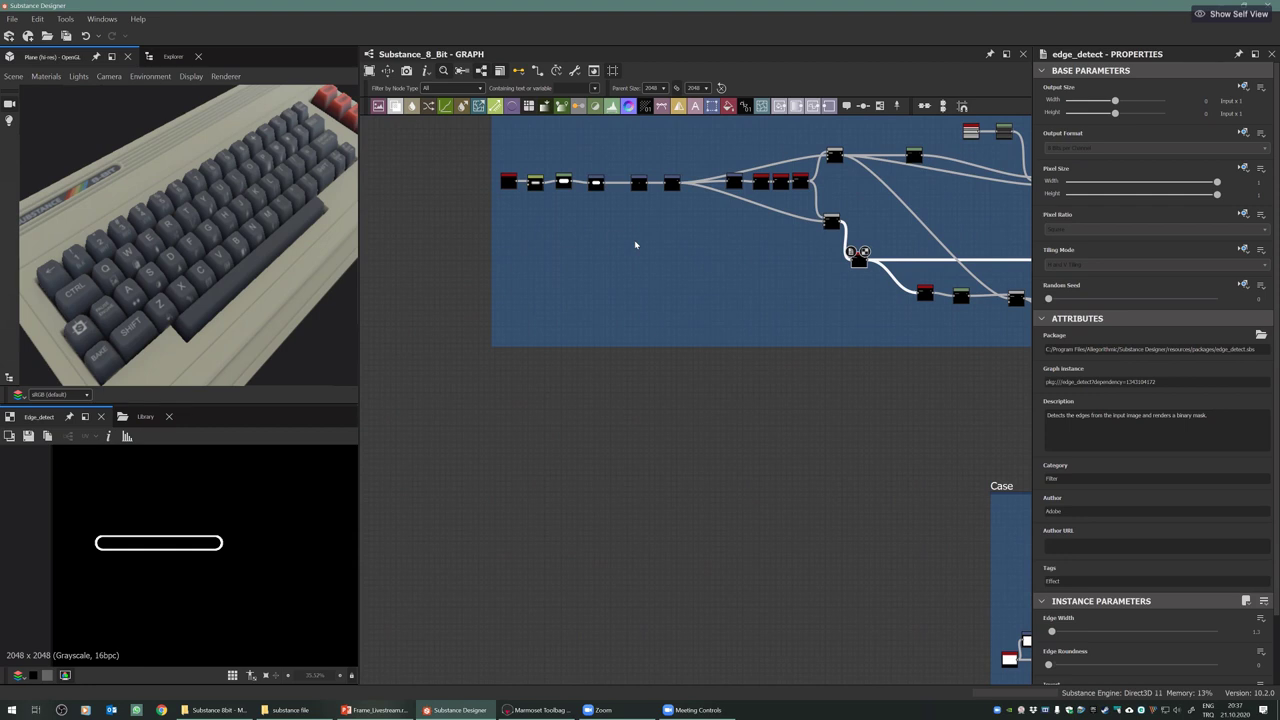
pyautogui.scroll(-5, 191, 262)
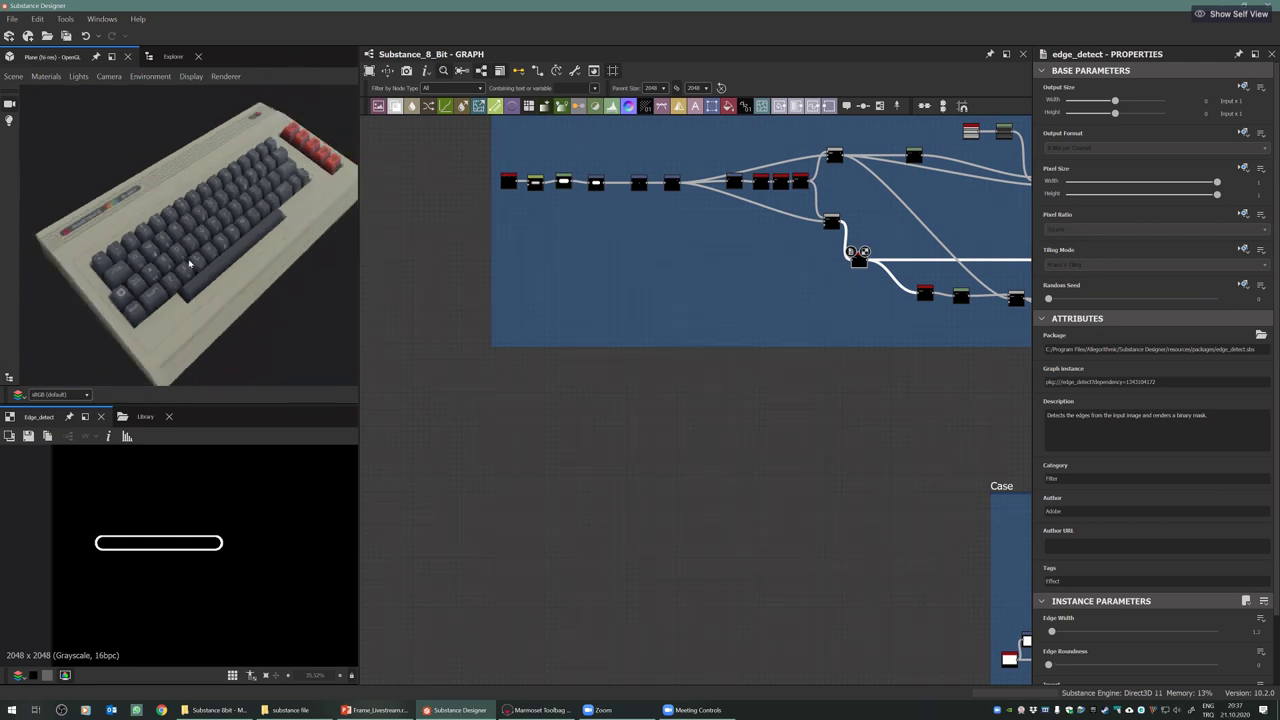
pyautogui.moveTo(191, 262); pyautogui.dragTo(191, 301)
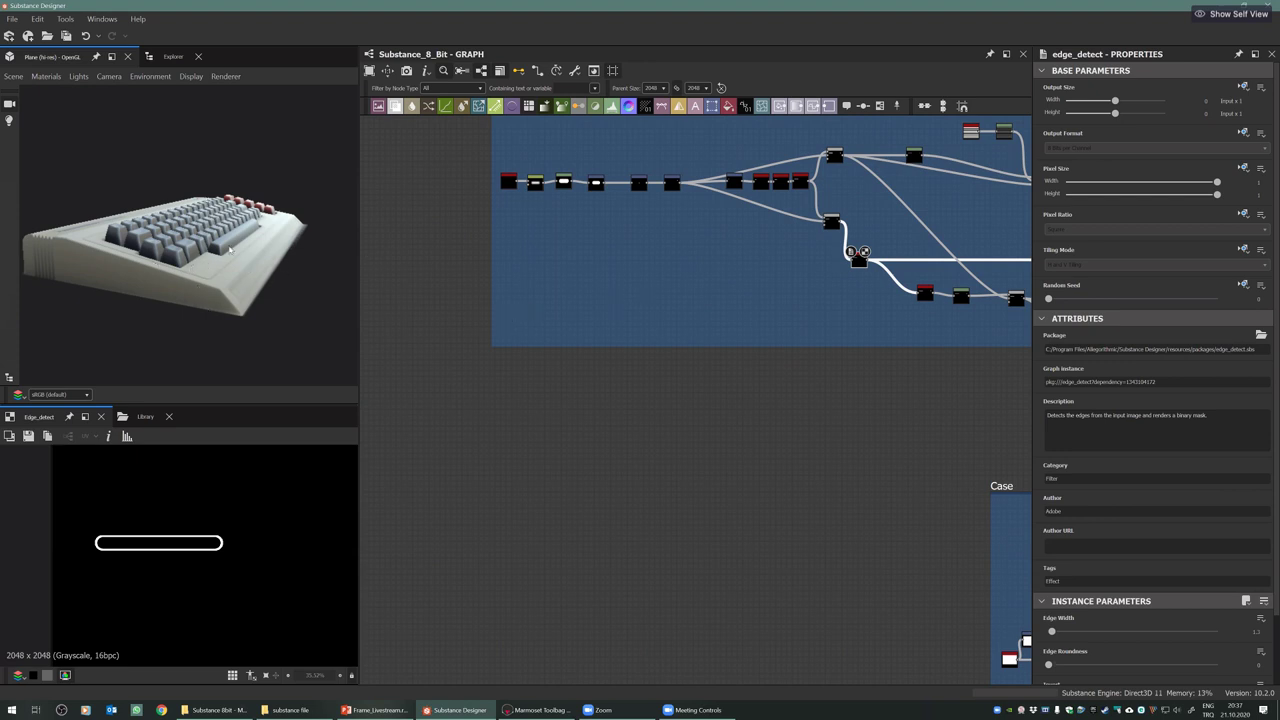
pyautogui.moveTo(842, 272); pyautogui.dragTo(680, 400, button='middle')
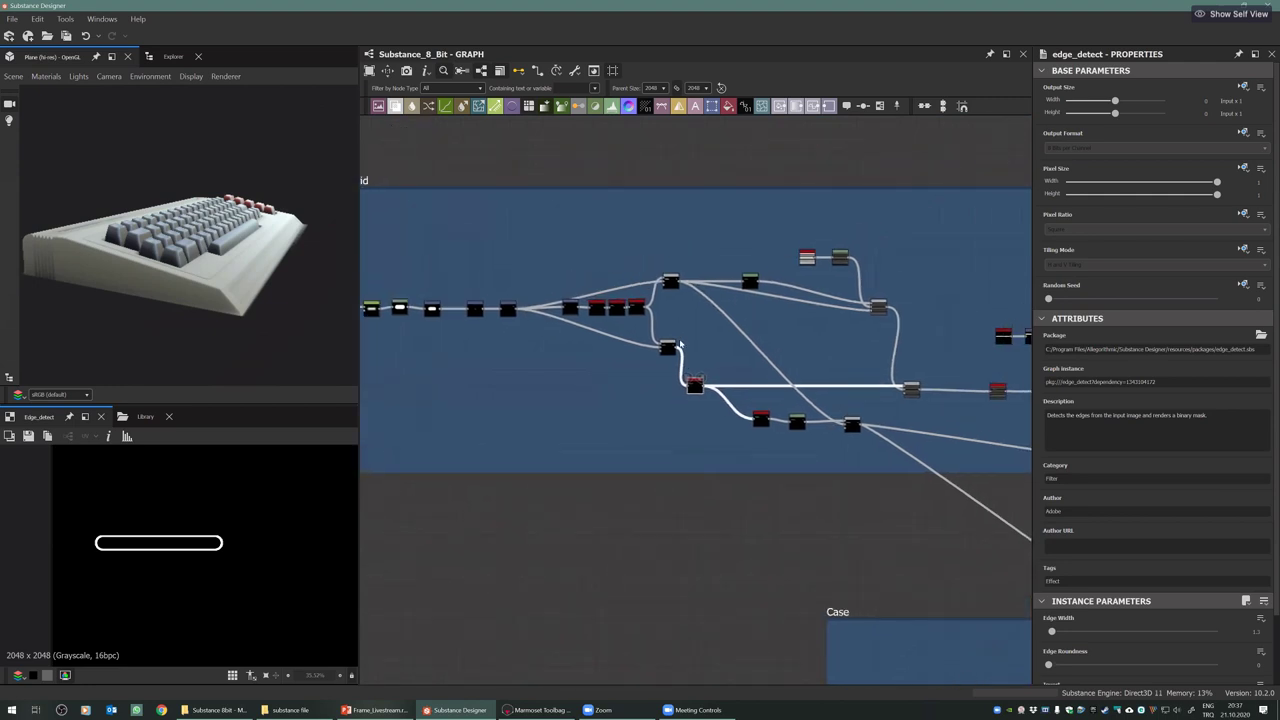
pyautogui.moveTo(254, 257); pyautogui.dragTo(208, 280)
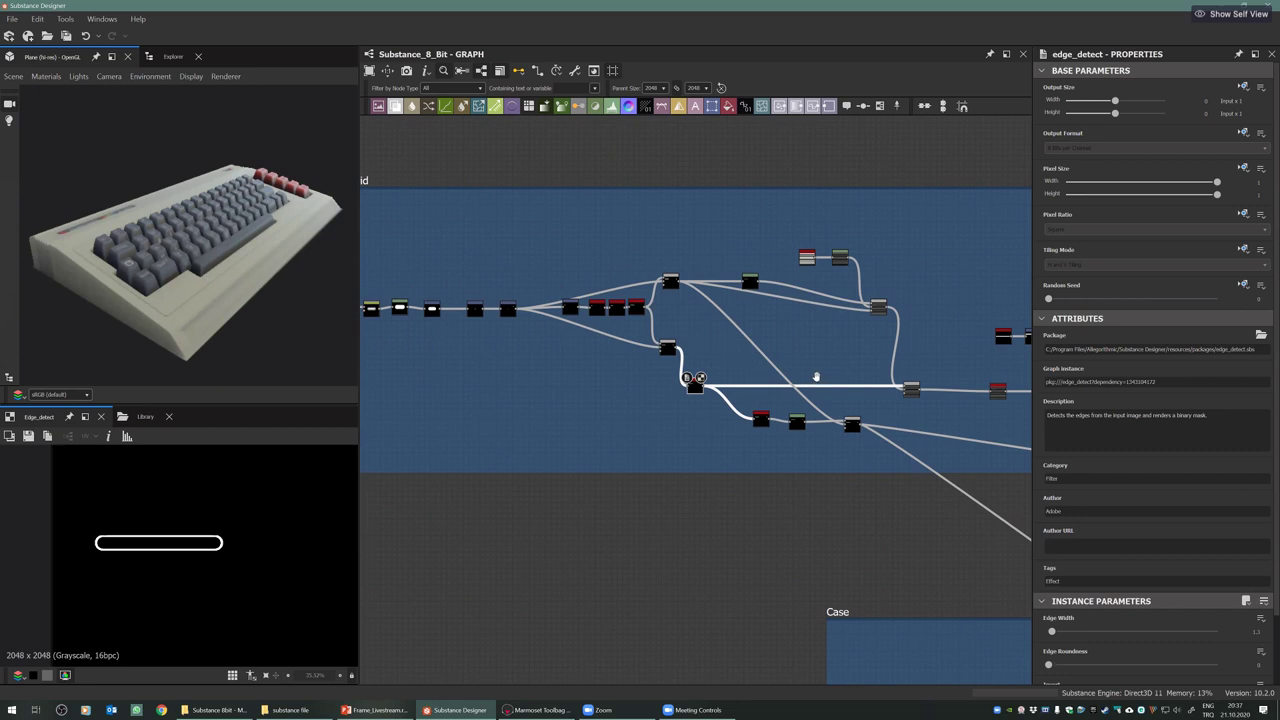
# Examine the Top Grid frame, the Subtract Blend's thumbnail up close, and the keys and case edges in the 3D view
pyautogui.scroll(-1, 715, 397)
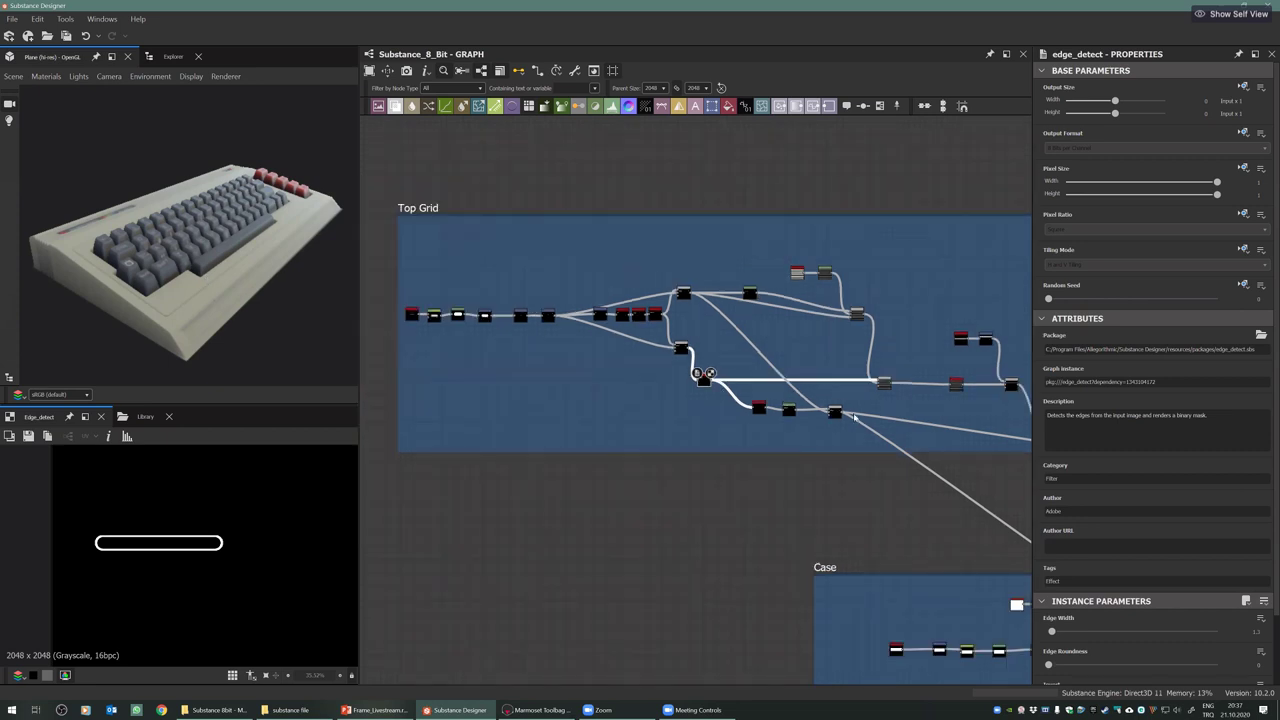
pyautogui.scroll(-1, 715, 376)
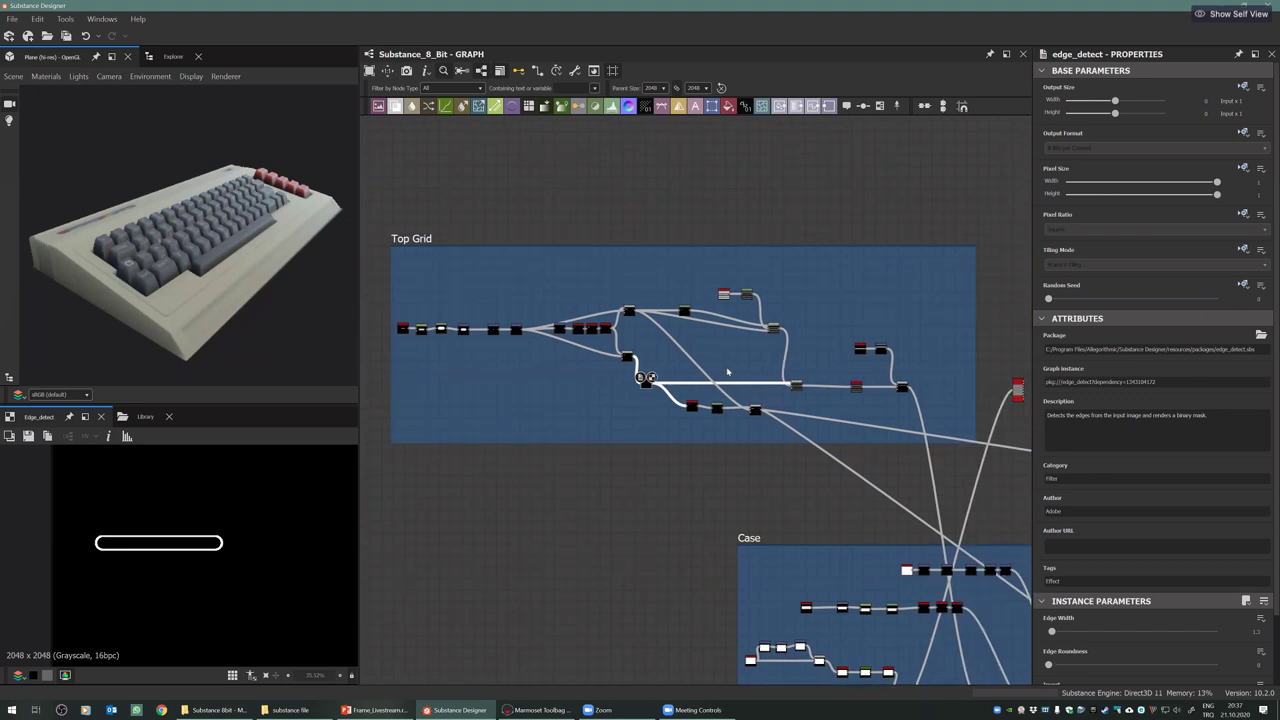
pyautogui.moveTo(772, 364); pyautogui.dragTo(728, 372, button='middle')
pyautogui.scroll(2, 727, 372)
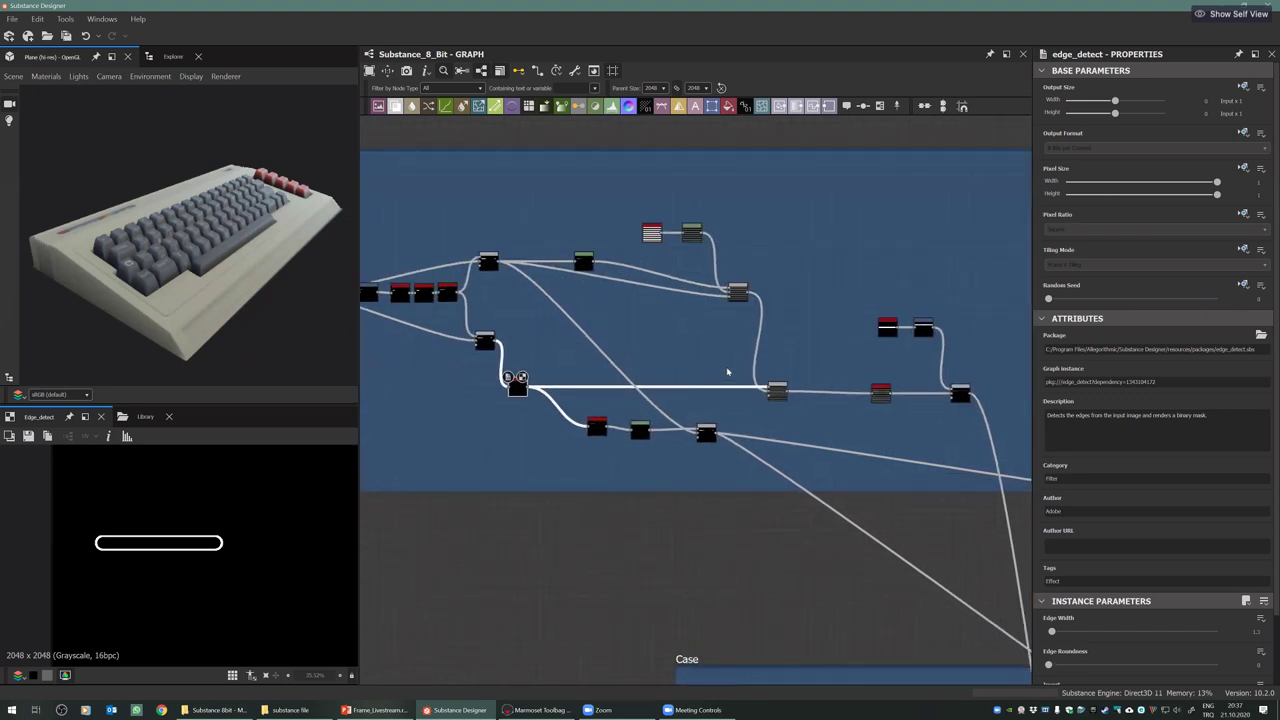
pyautogui.moveTo(728, 372); pyautogui.dragTo(674, 355, button='middle')
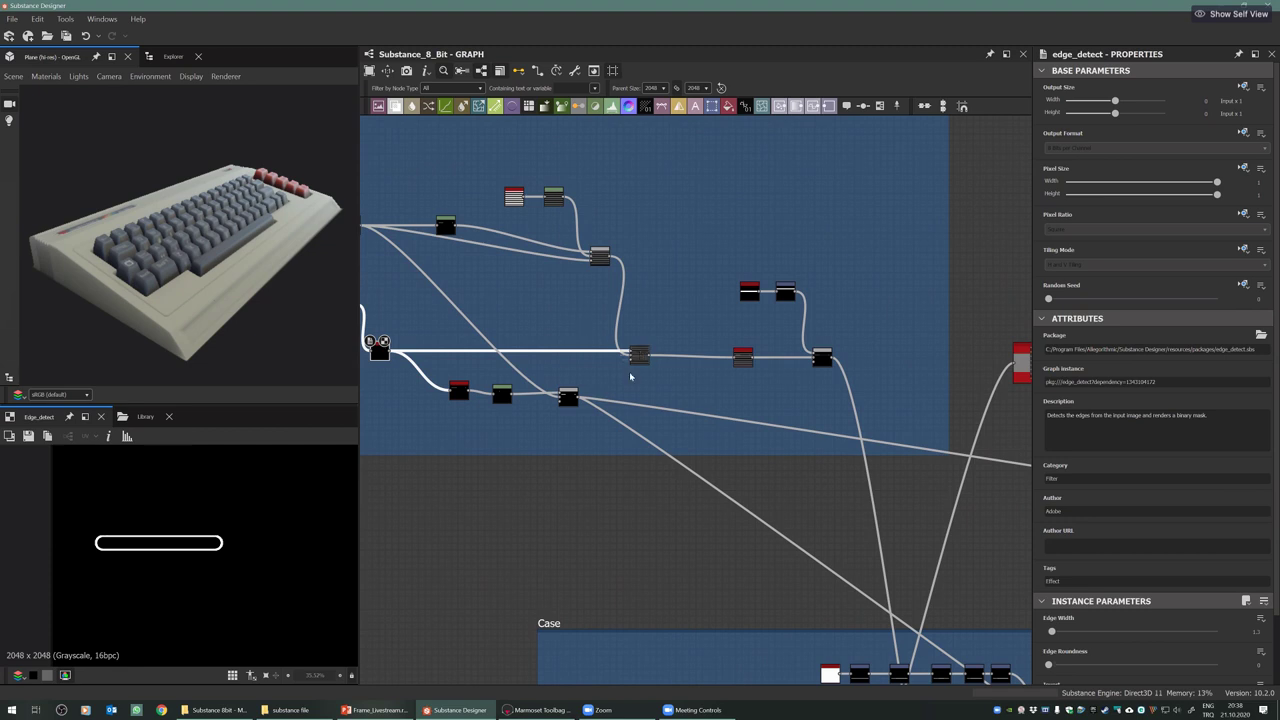
pyautogui.scroll(6, 630, 376)
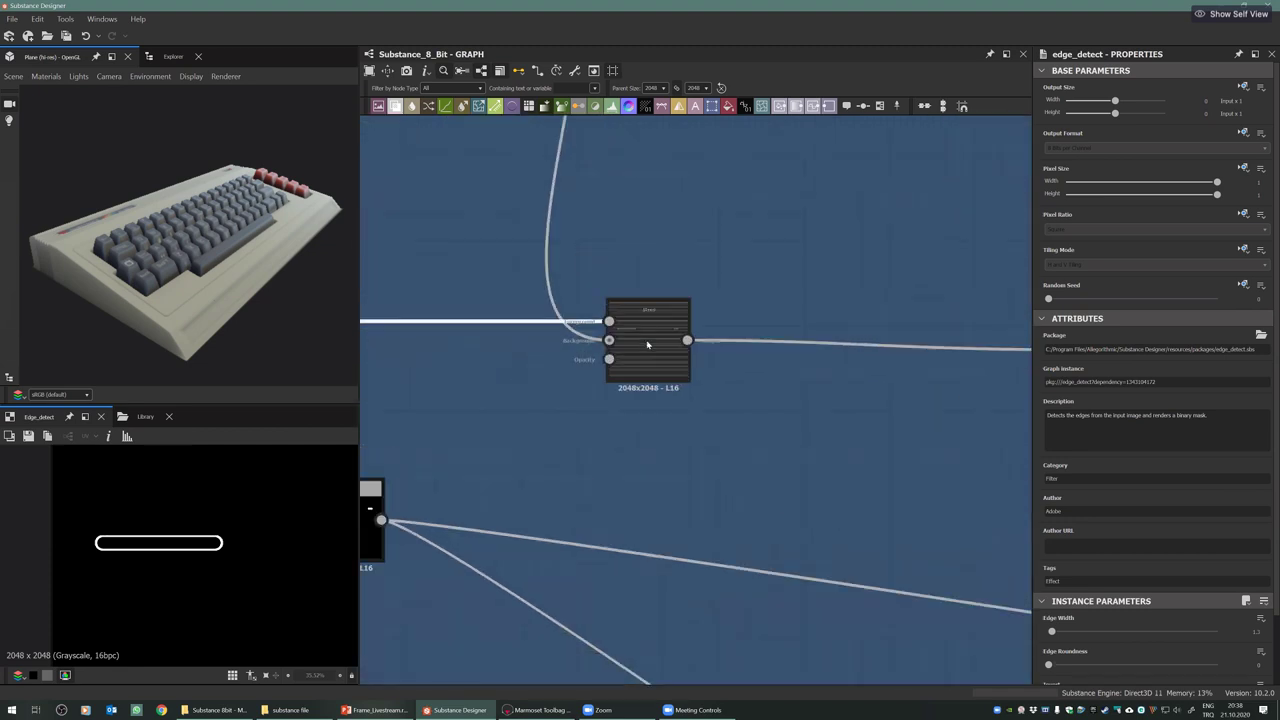
pyautogui.scroll(1, 647, 345)
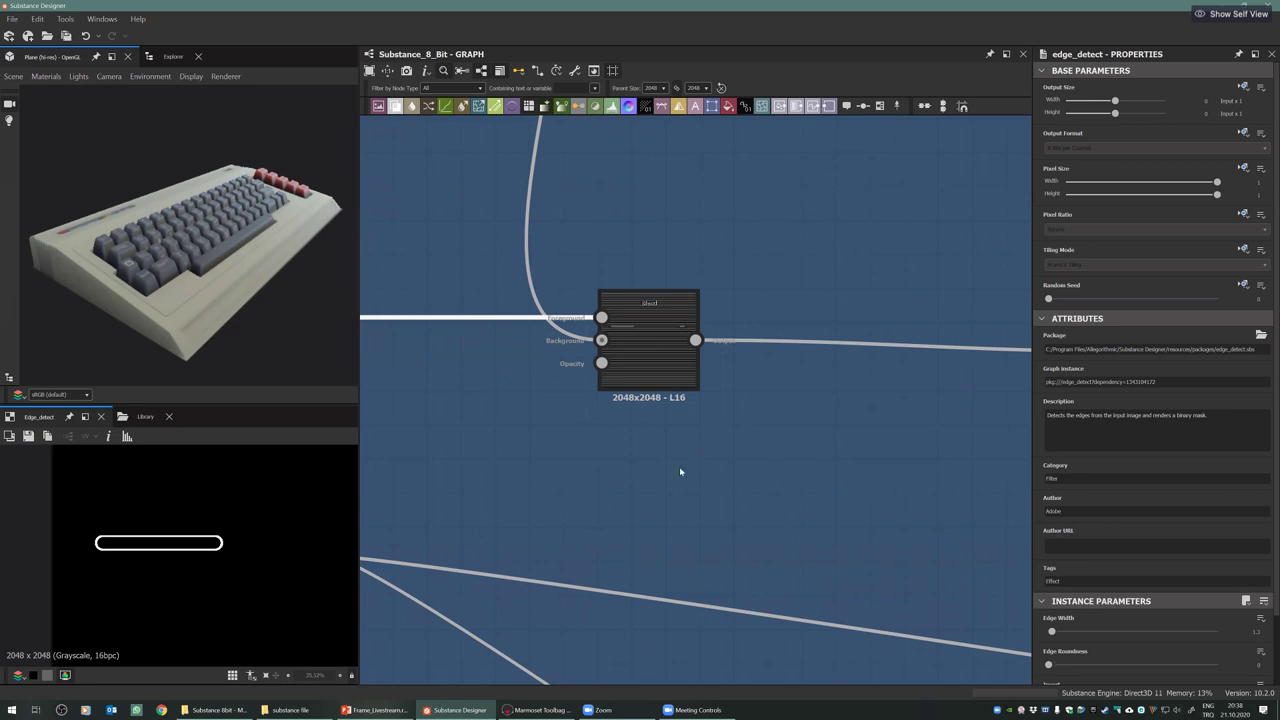
pyautogui.scroll(3, 703, 356)
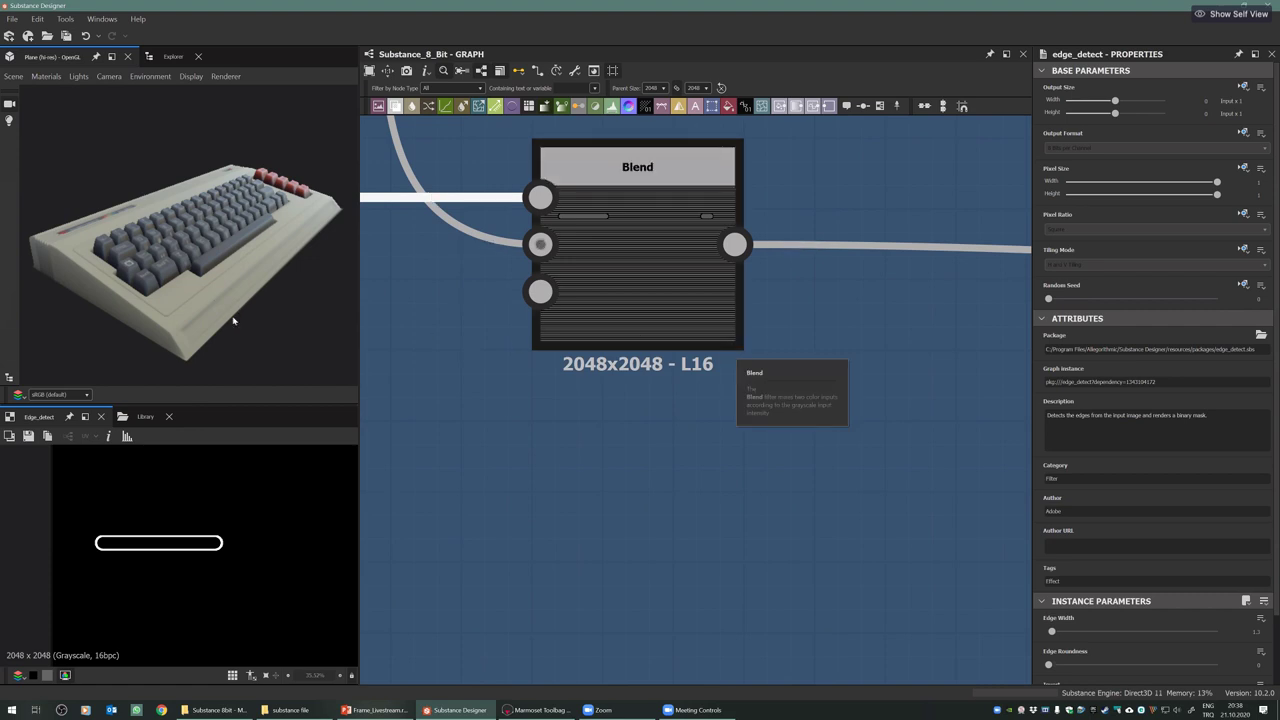
pyautogui.scroll(5, 189, 320)
pyautogui.scroll(4, 170, 288)
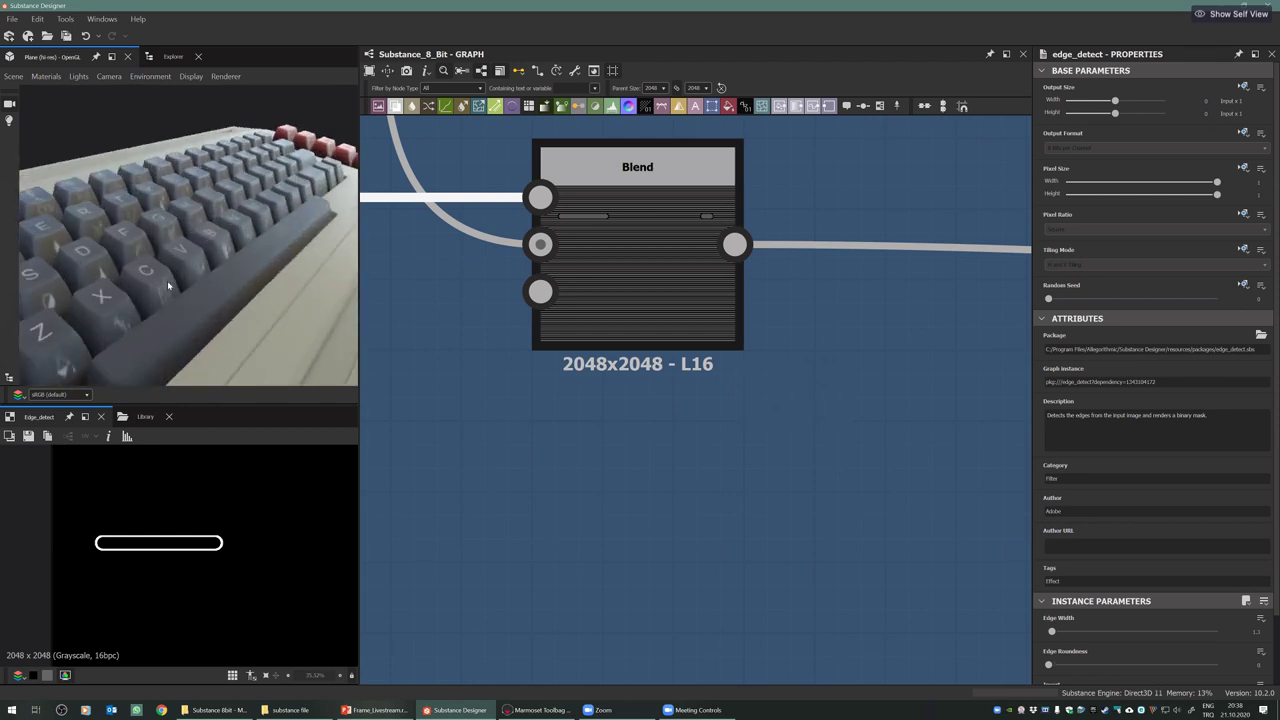
# Add a Blur HQ Grayscale node in the empty area below the Top Grid frame and set its Quality to 1
pyautogui.scroll(-6, 720, 360)
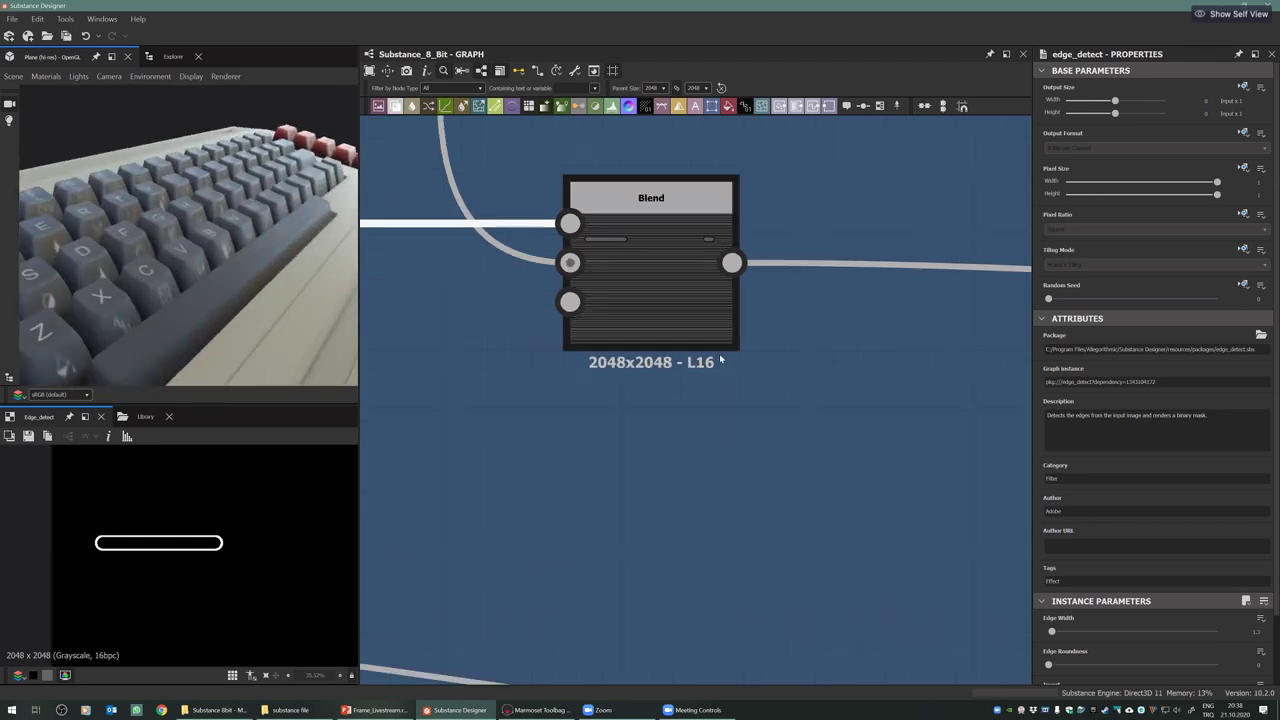
pyautogui.scroll(-4, 675, 384)
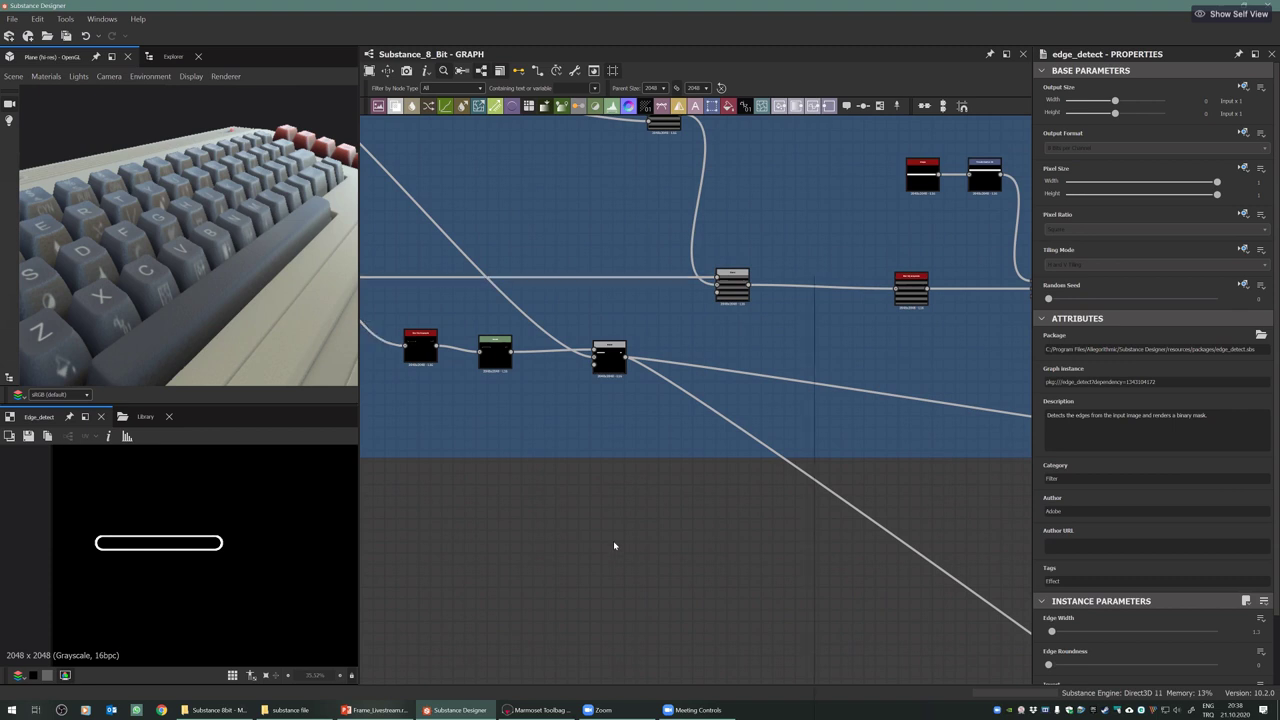
pyautogui.press('space')
pyautogui.write('blu')
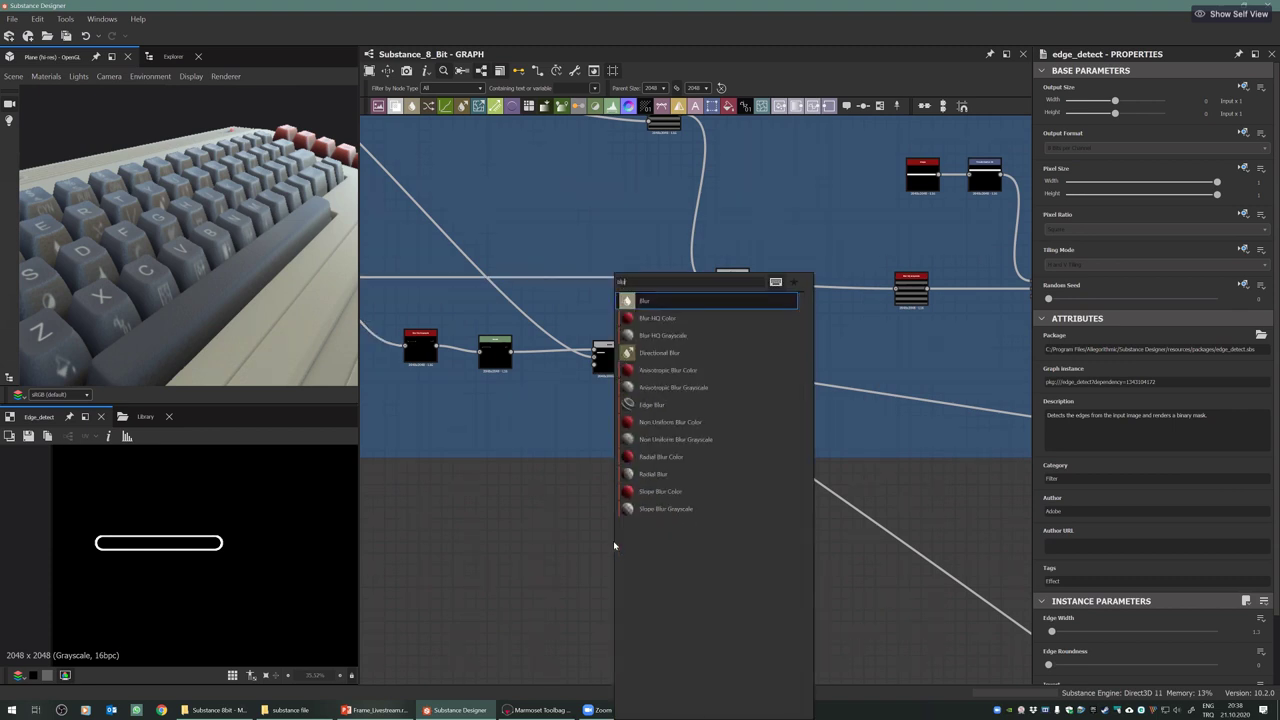
pyautogui.press('Down')
pyautogui.press('Down')
pyautogui.press('Return')
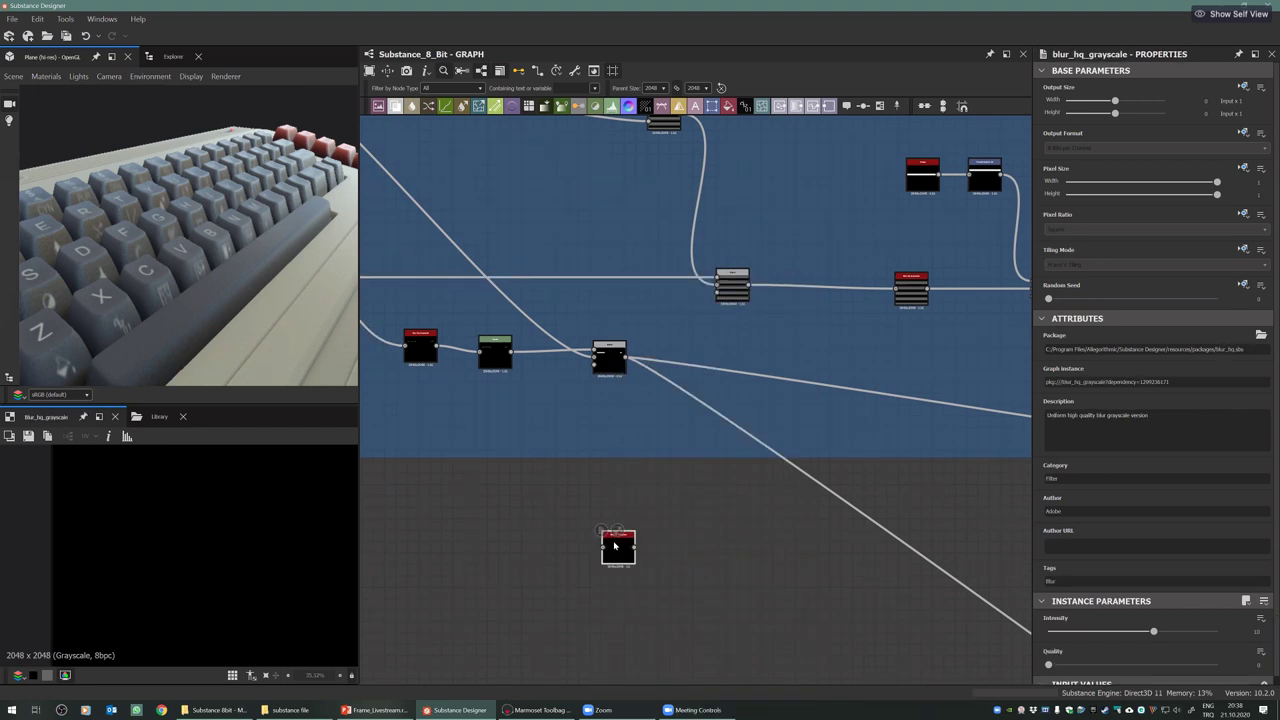
pyautogui.scroll(5, 614, 545)
pyautogui.scroll(3, 643, 561)
pyautogui.scroll(-1, 1248, 630)
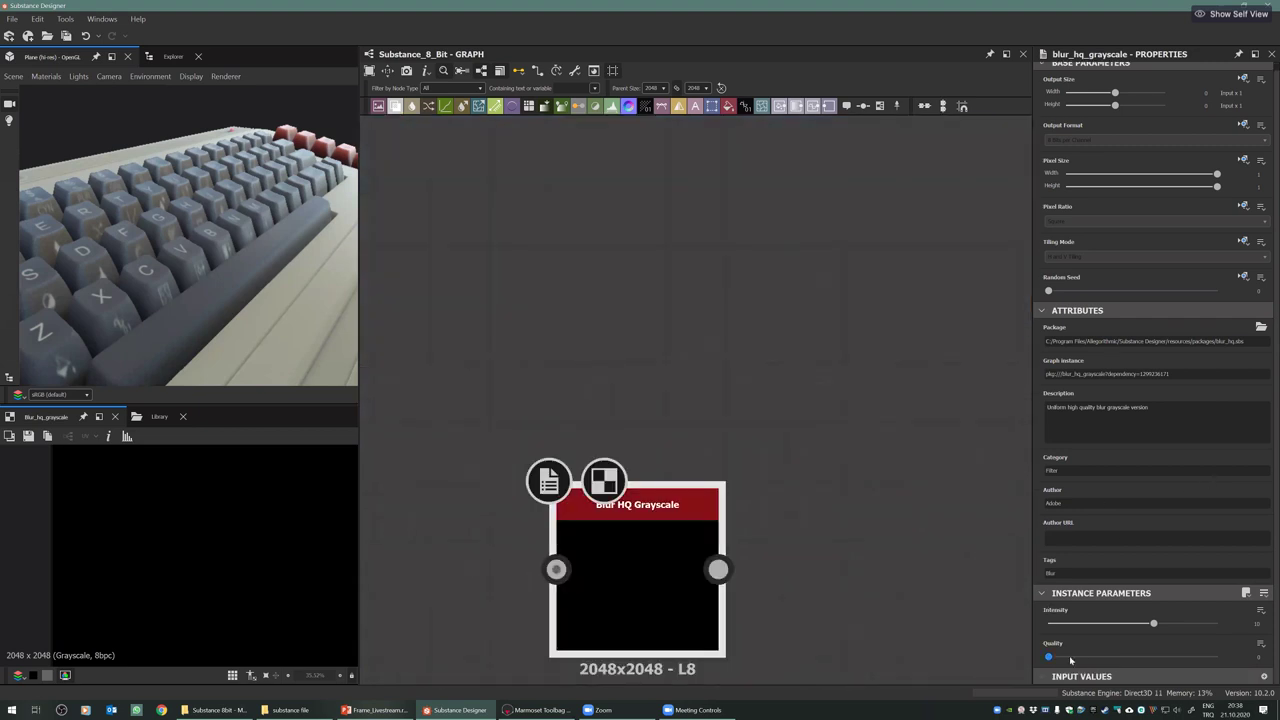
pyautogui.click(1215, 656)
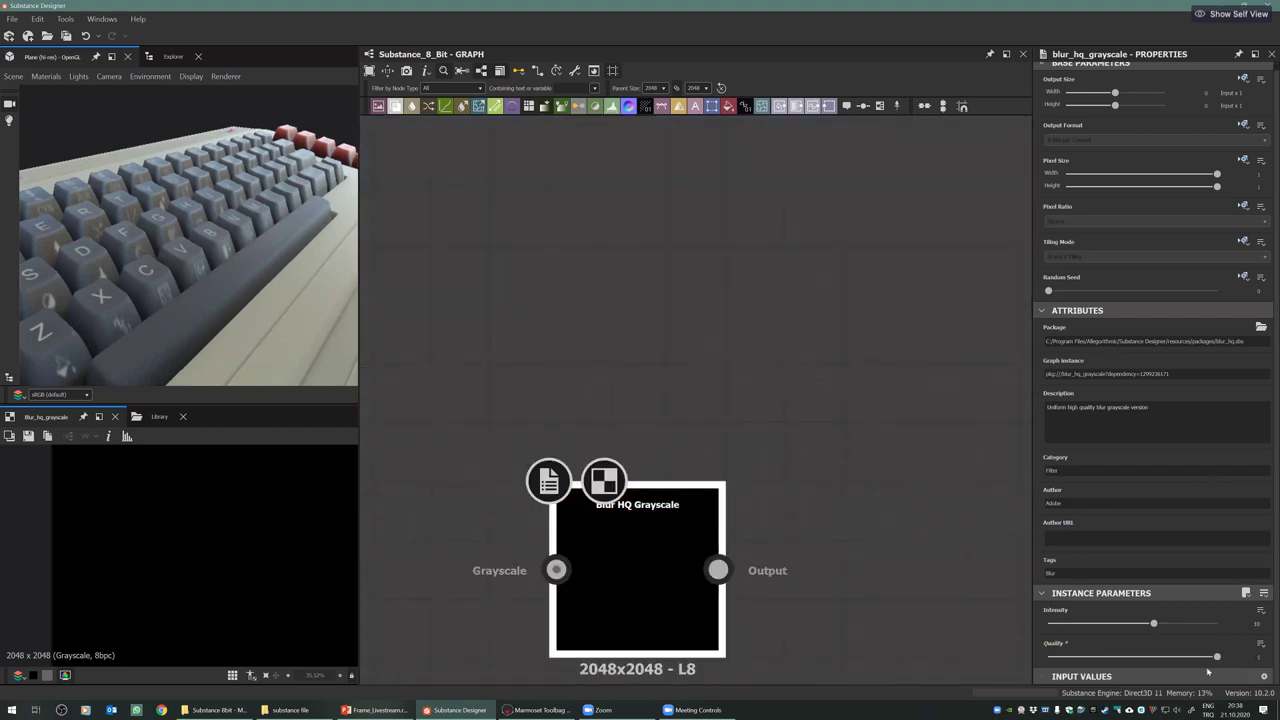
# Delete the unconnected Blur HQ Grayscale node below the Top Grid frame
pyautogui.scroll(-3, 628, 530)
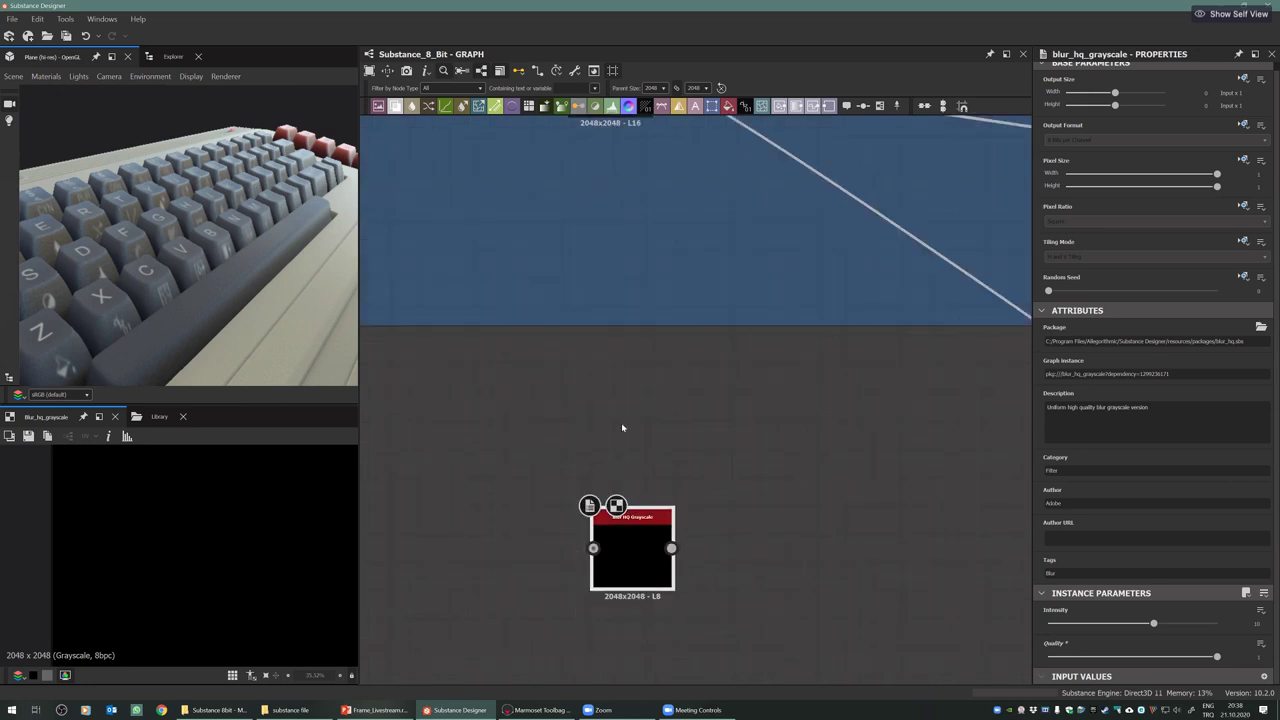
pyautogui.moveTo(557, 469); pyautogui.dragTo(741, 617)
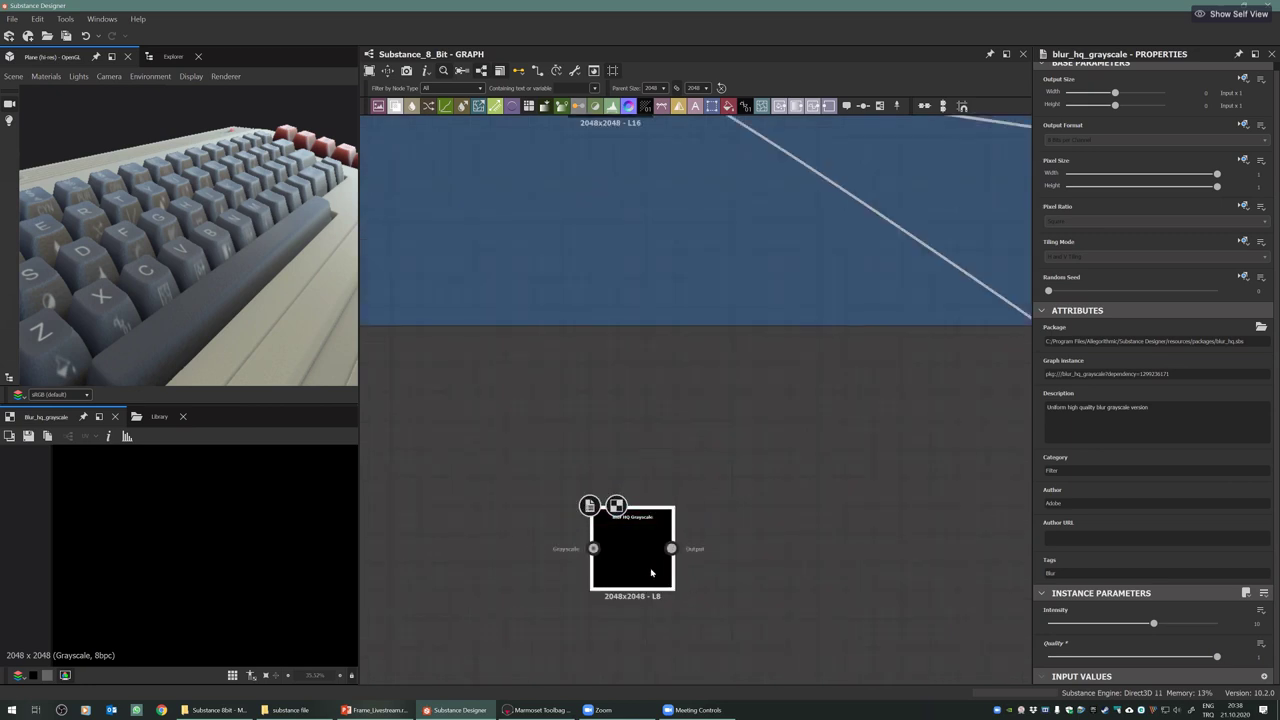
pyautogui.press('Delete')
# Preview the existing Blur HQ Grayscale node that softens the Subtract Blend's output
pyautogui.scroll(-3, 651, 572)
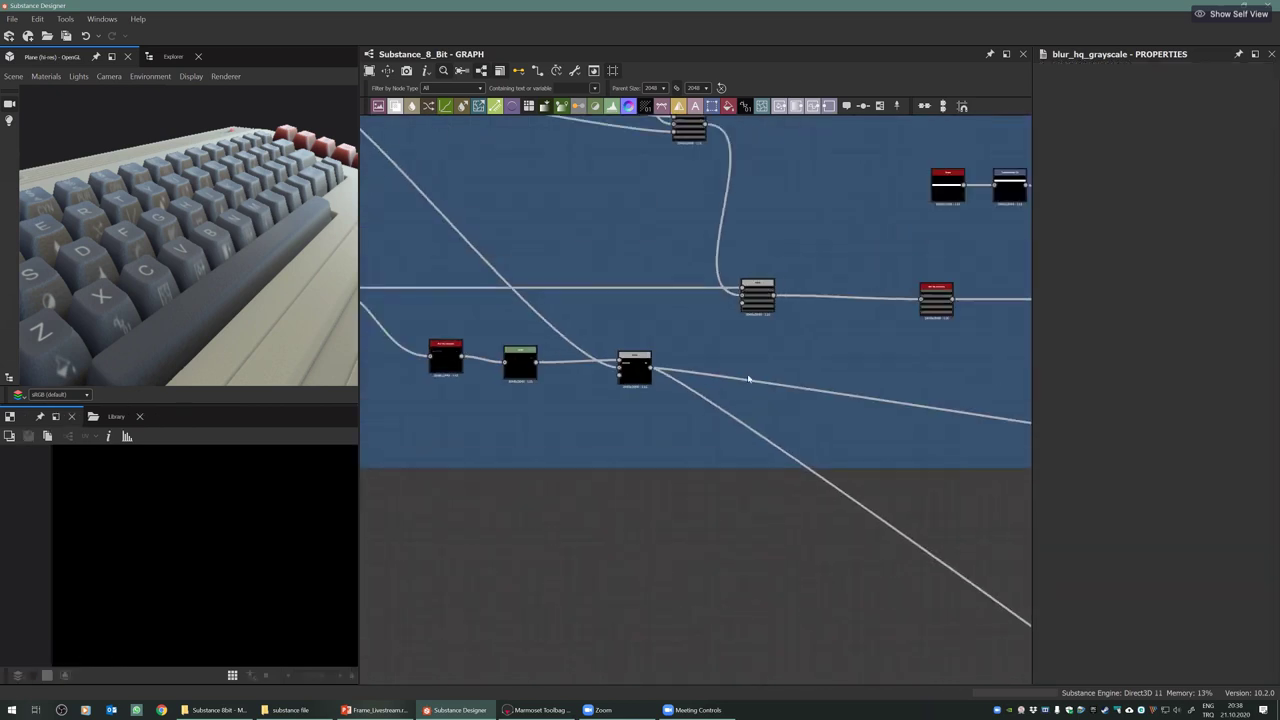
pyautogui.moveTo(633, 419); pyautogui.dragTo(576, 454, button='middle')
pyautogui.moveTo(803, 383); pyautogui.dragTo(772, 400, button='middle')
pyautogui.moveTo(700, 351); pyautogui.dragTo(479, 342, button='middle')
pyautogui.scroll(1, 628, 402)
pyautogui.scroll(3, 628, 402)
pyautogui.moveTo(770, 392); pyautogui.dragTo(780, 464, button='middle')
pyautogui.doubleClick(670, 416)
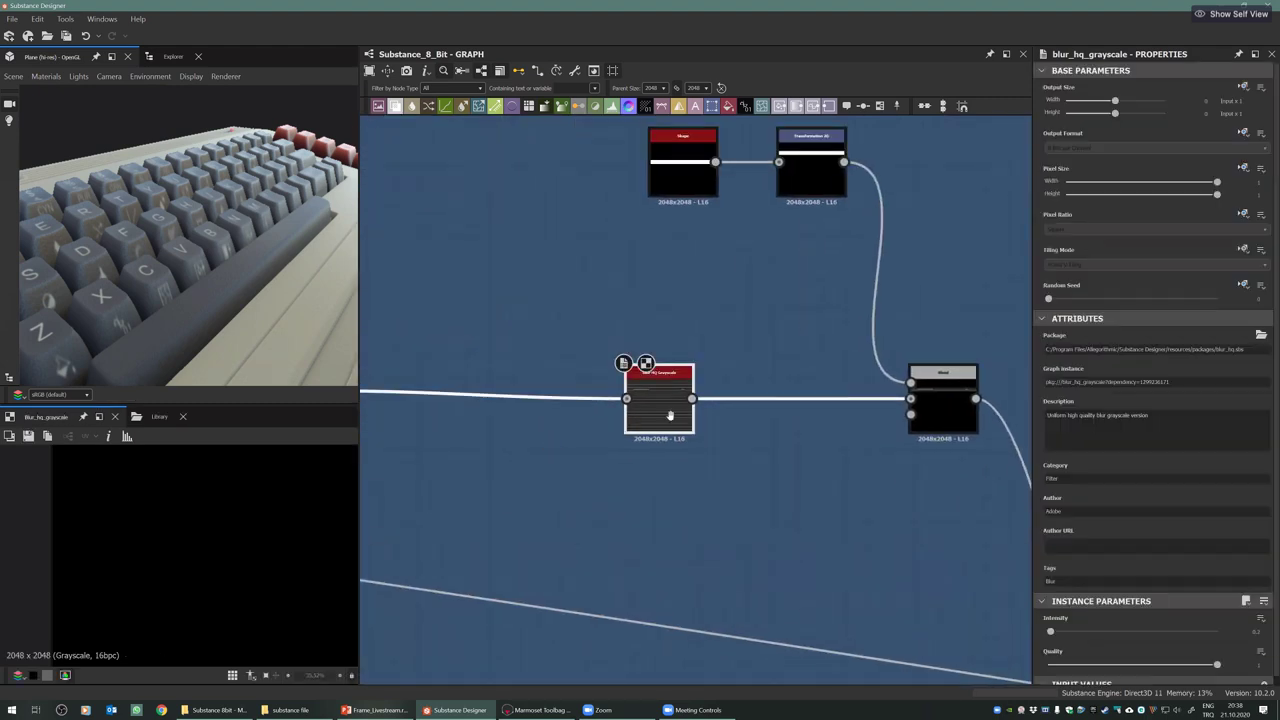
# View the whole keyboard in the 3D view and preview the lower Subtract Blend node fed by Levels in the Top Grid frame
pyautogui.scroll(-5, 565, 434)
pyautogui.moveTo(660, 402); pyautogui.dragTo(1062, 337, button='middle')
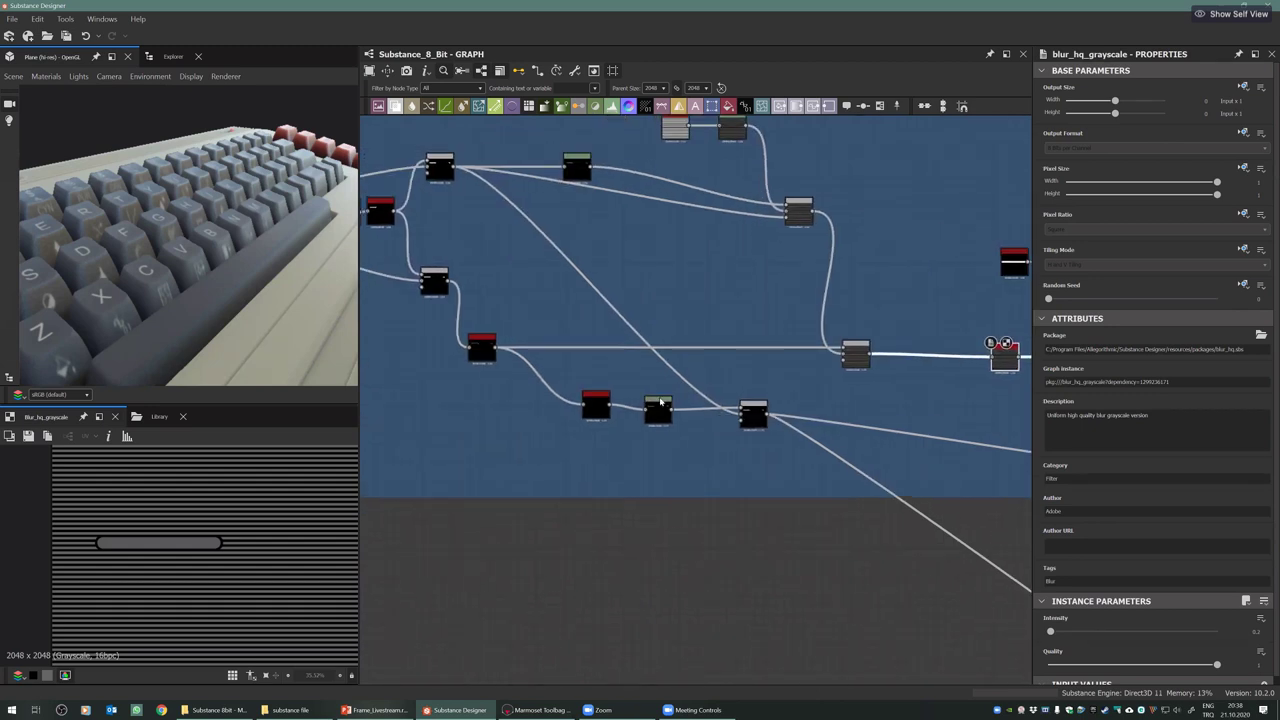
pyautogui.moveTo(218, 320); pyautogui.dragTo(211, 303)
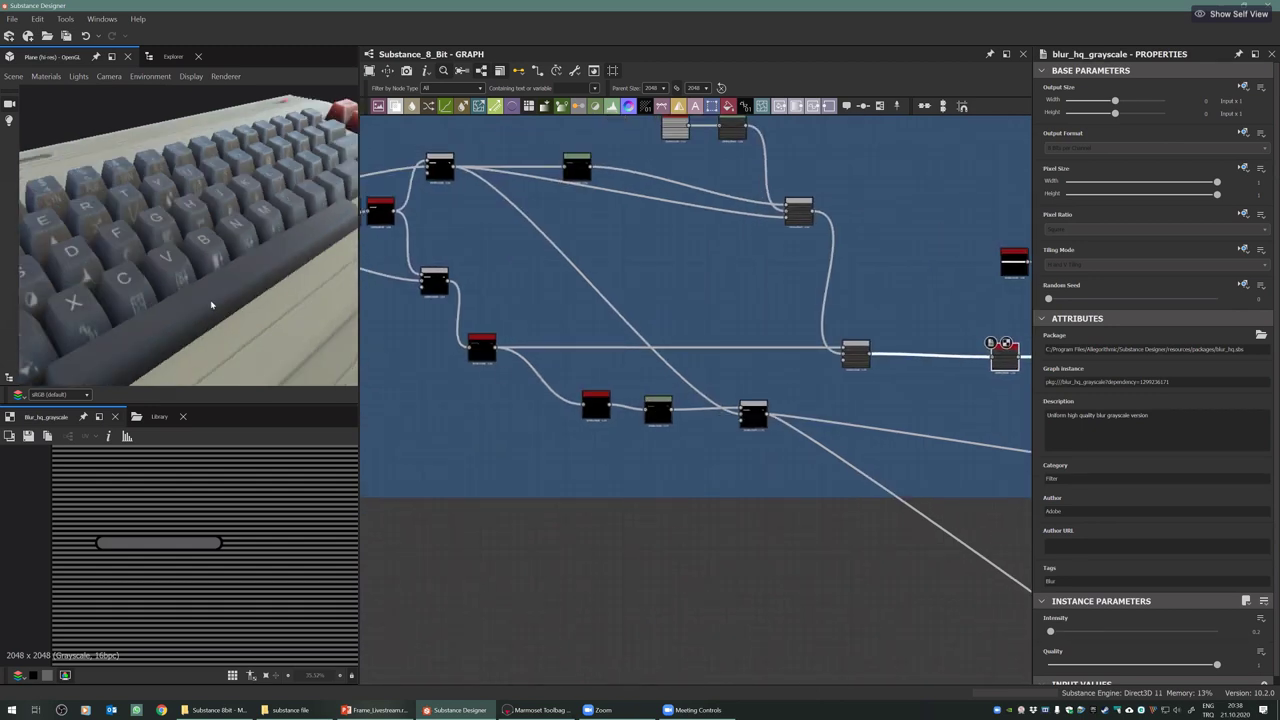
pyautogui.scroll(-5, 207, 303)
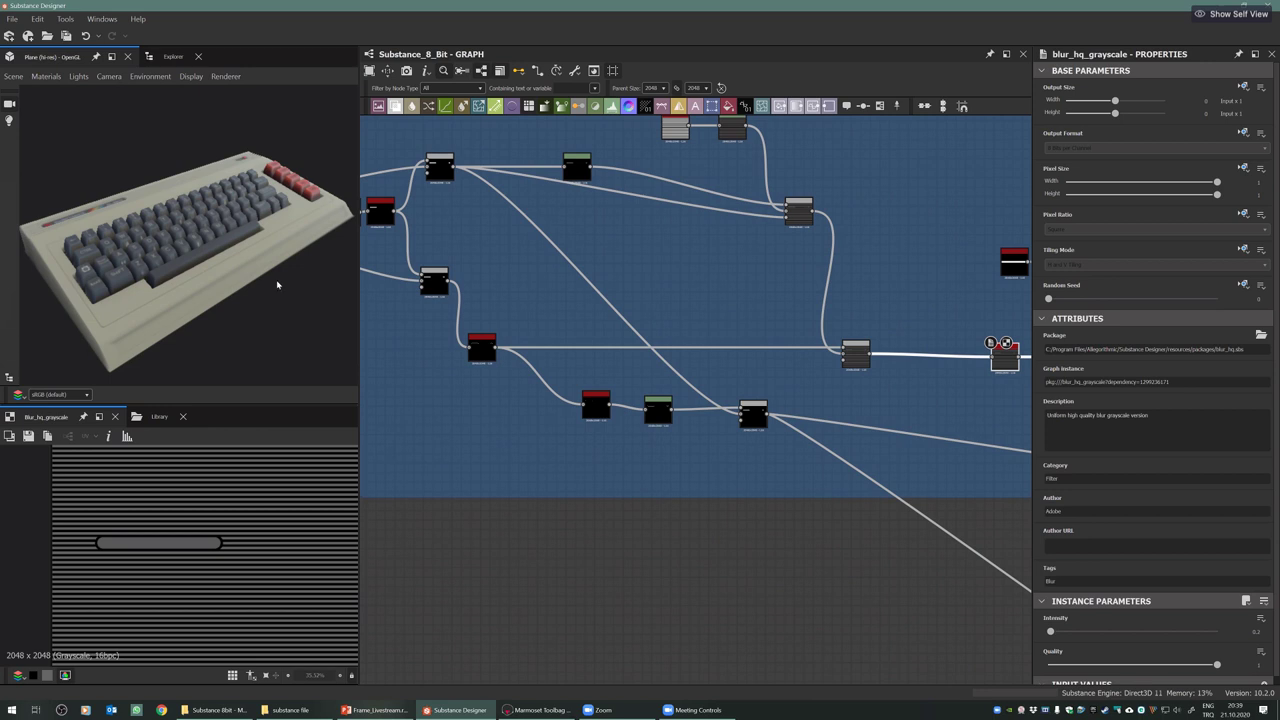
pyautogui.doubleClick(758, 413)
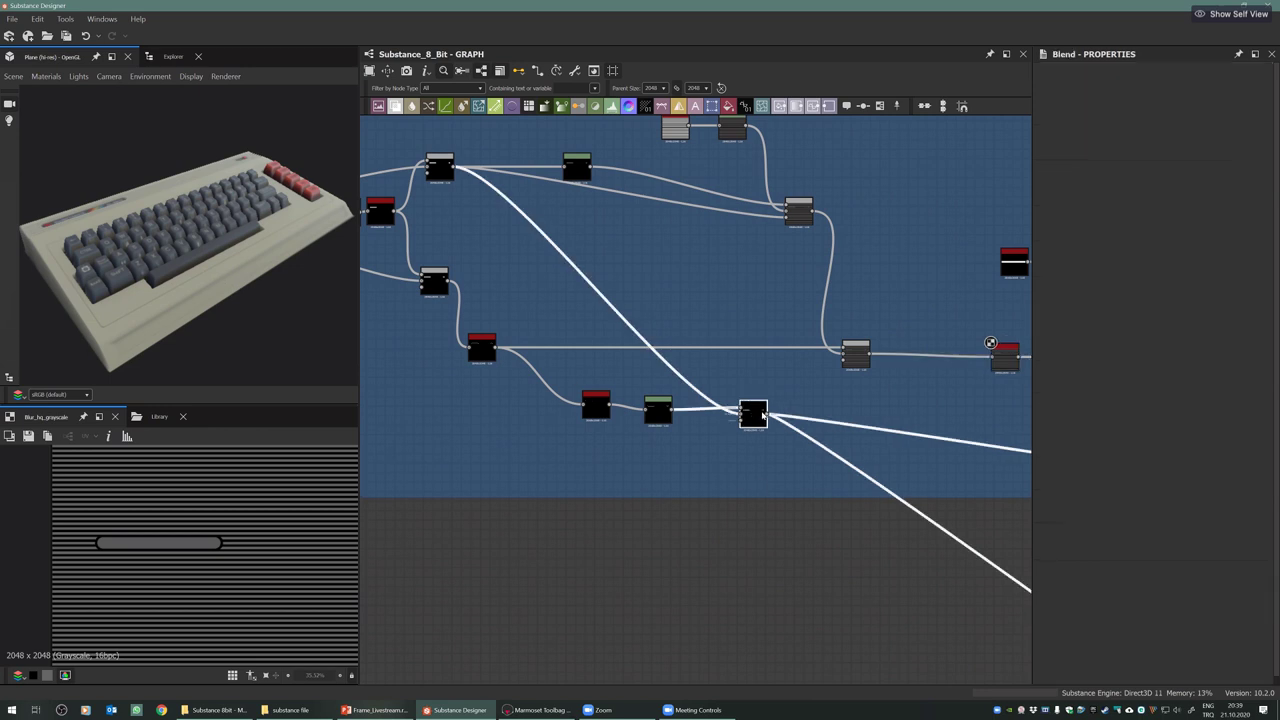
pyautogui.moveTo(777, 433); pyautogui.dragTo(665, 448, button='middle')
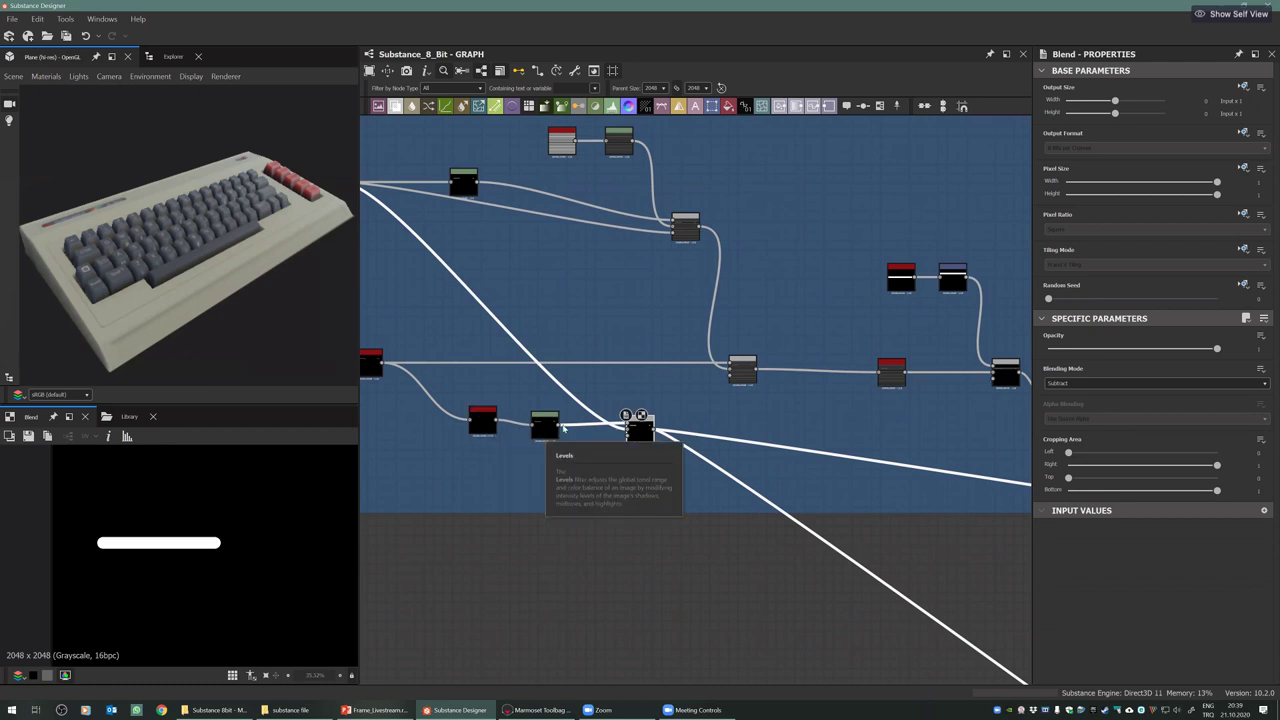
pyautogui.scroll(2, 649, 440)
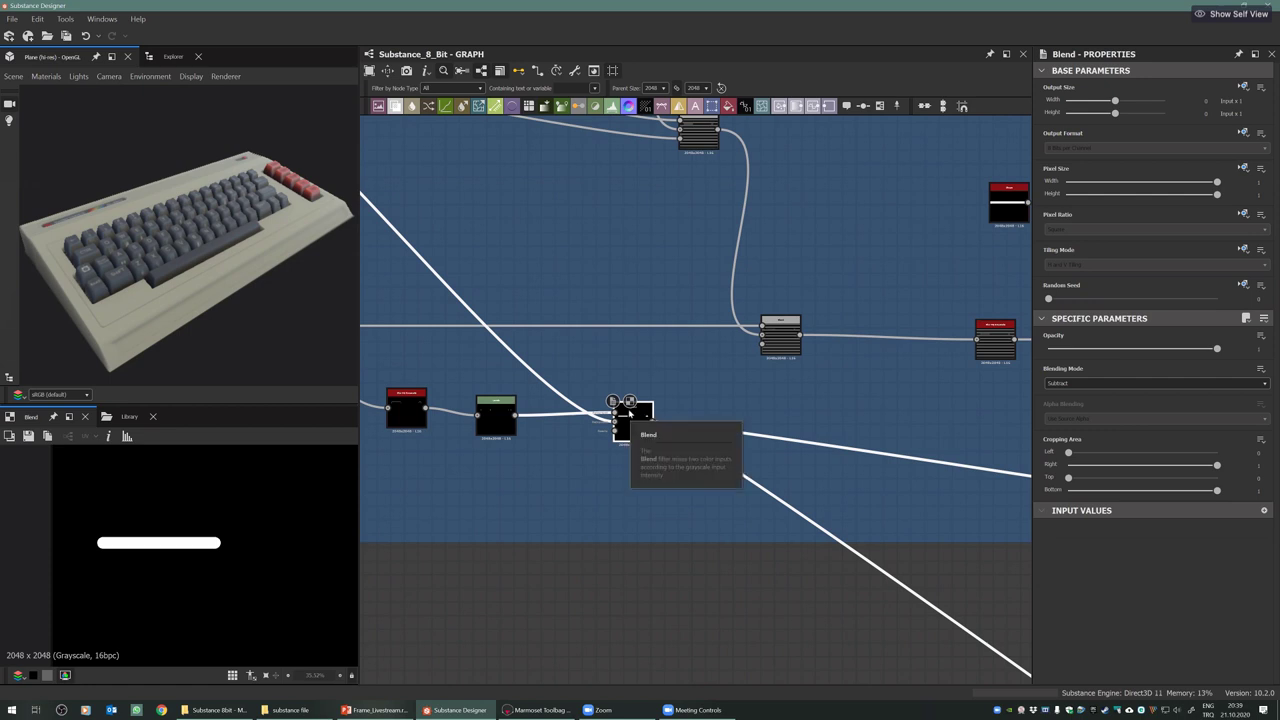
pyautogui.scroll(-2, 697, 438)
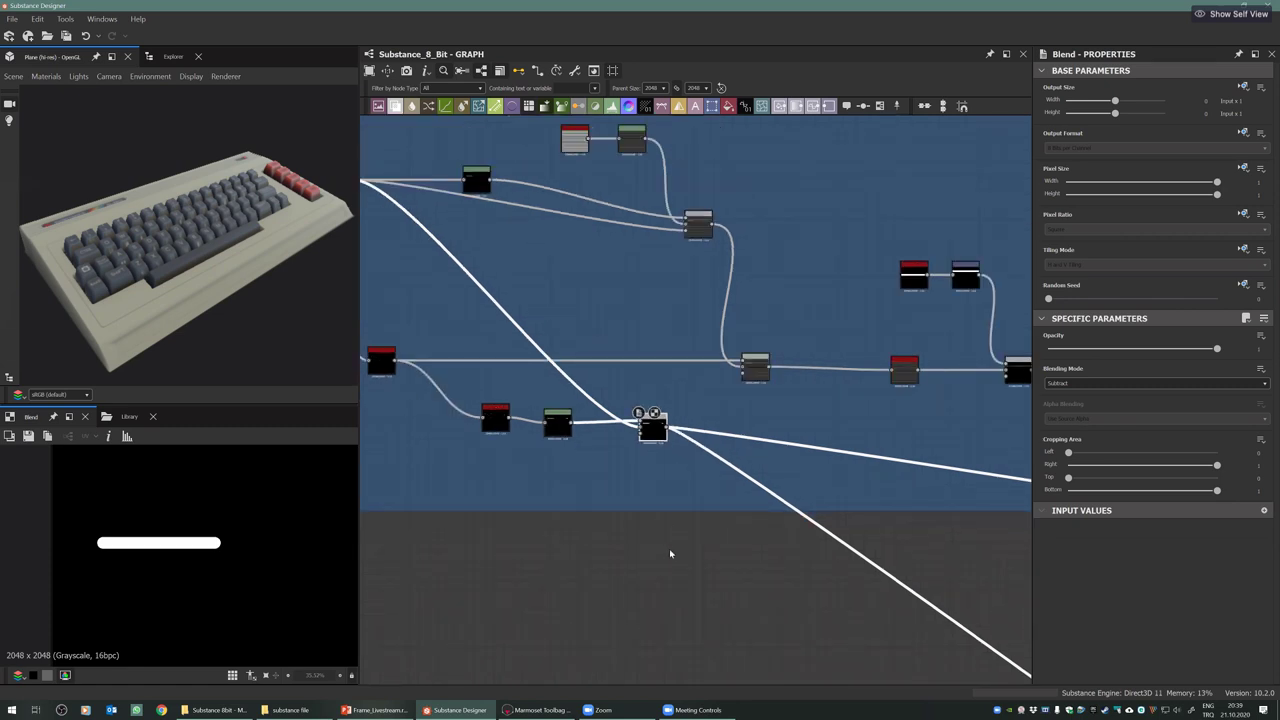
# Trace the striped groove chain through the Top Grid frame and preview its Blur HQ Grayscale node
pyautogui.moveTo(670, 553); pyautogui.dragTo(563, 580, button='middle')
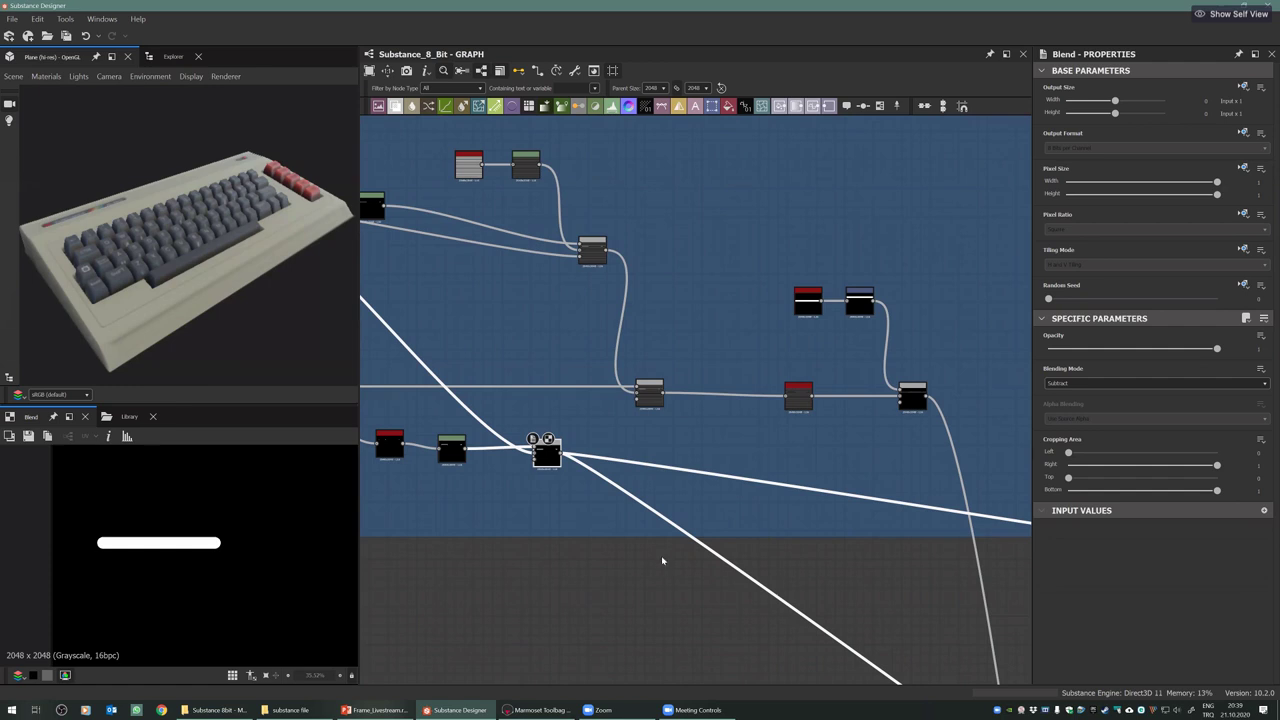
pyautogui.scroll(-3, 650, 545)
pyautogui.moveTo(638, 548); pyautogui.dragTo(634, 538, button='middle')
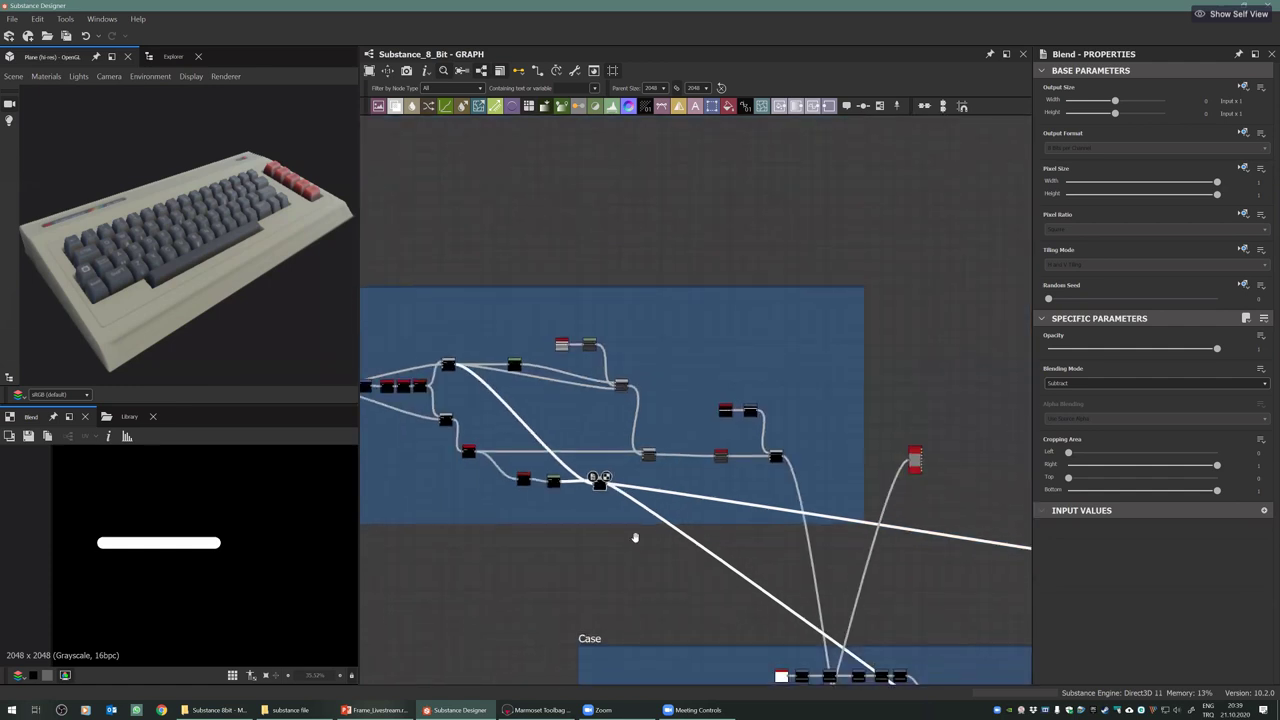
pyautogui.scroll(3, 612, 488)
pyautogui.moveTo(771, 456); pyautogui.dragTo(691, 447, button='middle')
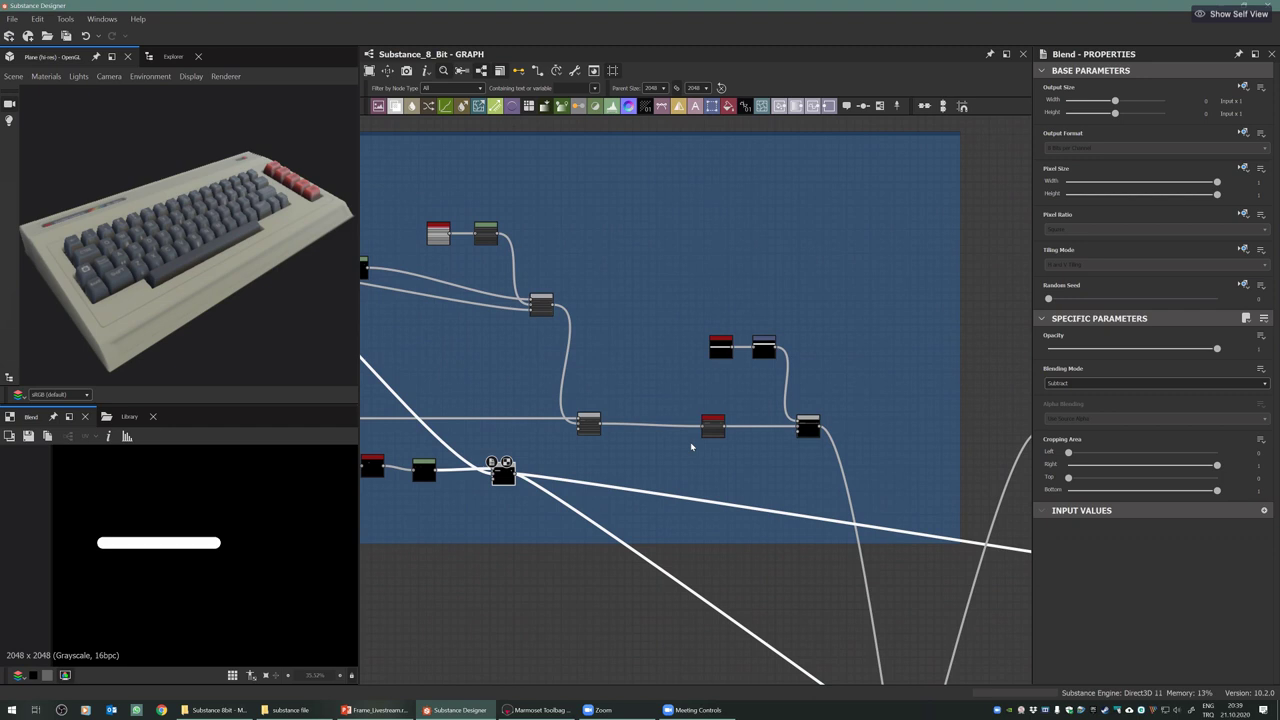
pyautogui.scroll(3, 593, 433)
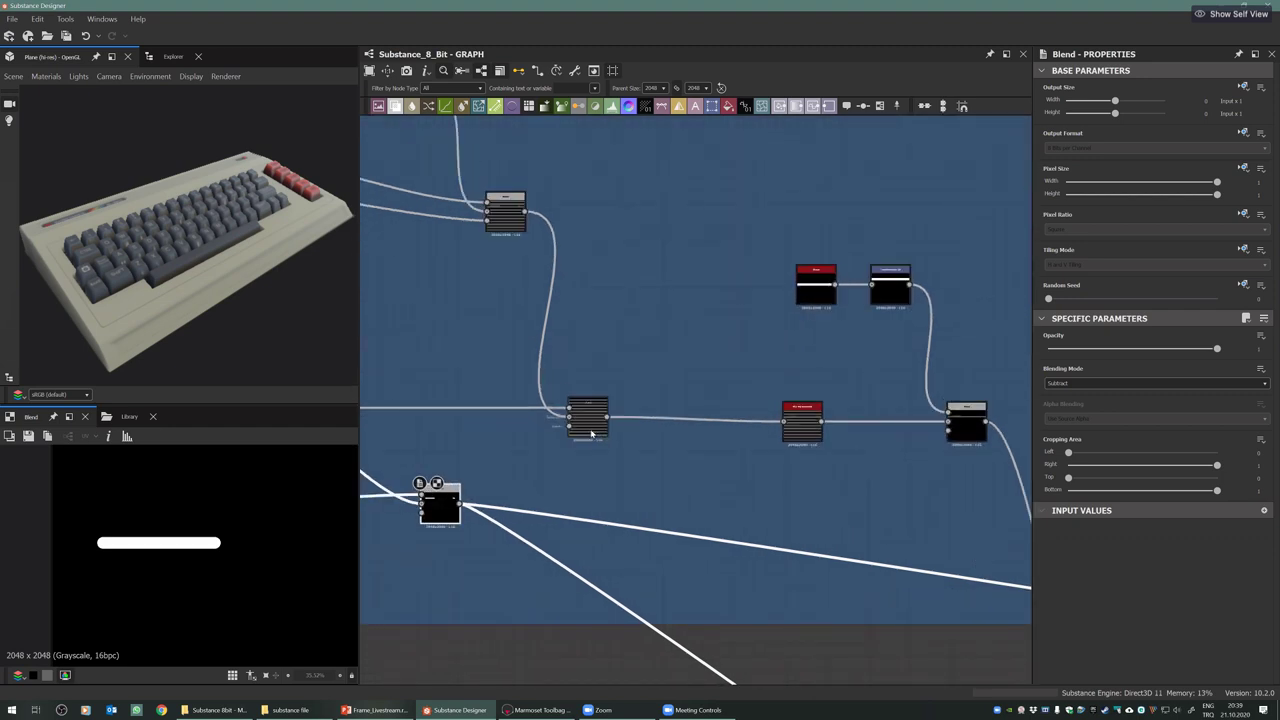
pyautogui.click(591, 429)
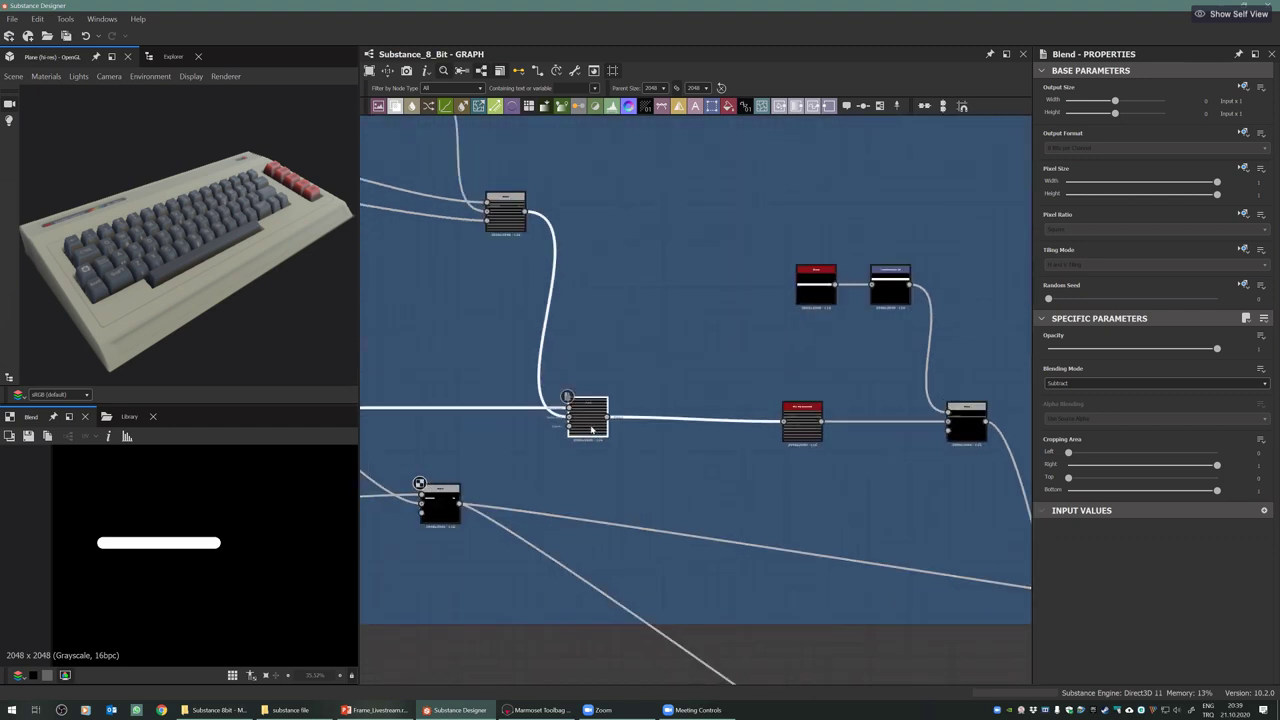
pyautogui.doubleClick(810, 430)
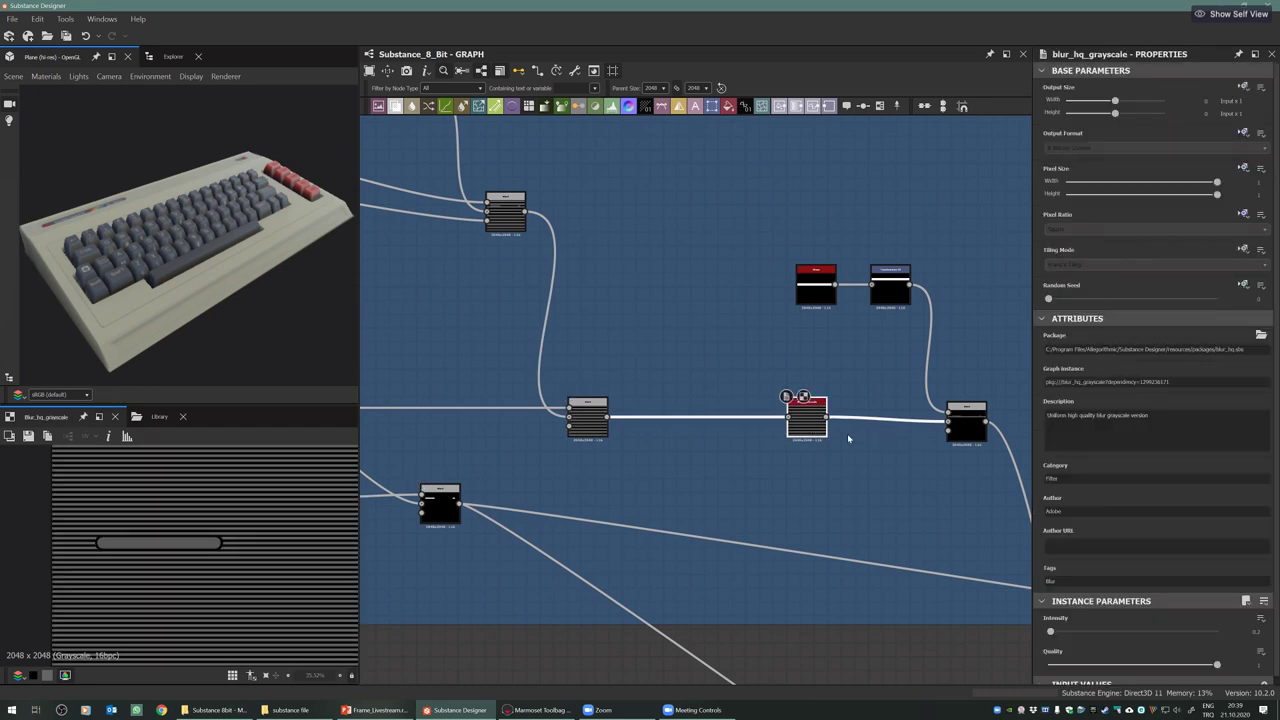
# Examine the Blur HQ Grayscale node and its neighbours up close, along with the keyboard's case in the 3D view
pyautogui.scroll(-2, 773, 445)
pyautogui.scroll(-2, 721, 456)
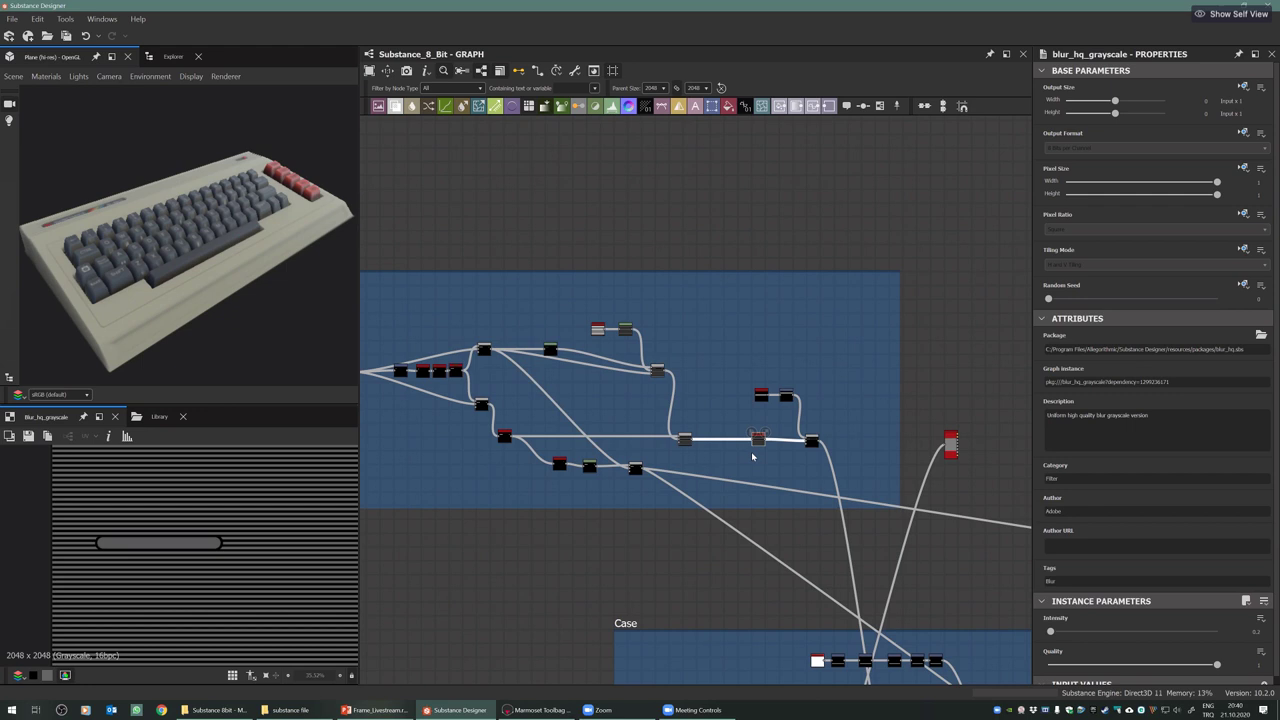
pyautogui.scroll(3, 753, 457)
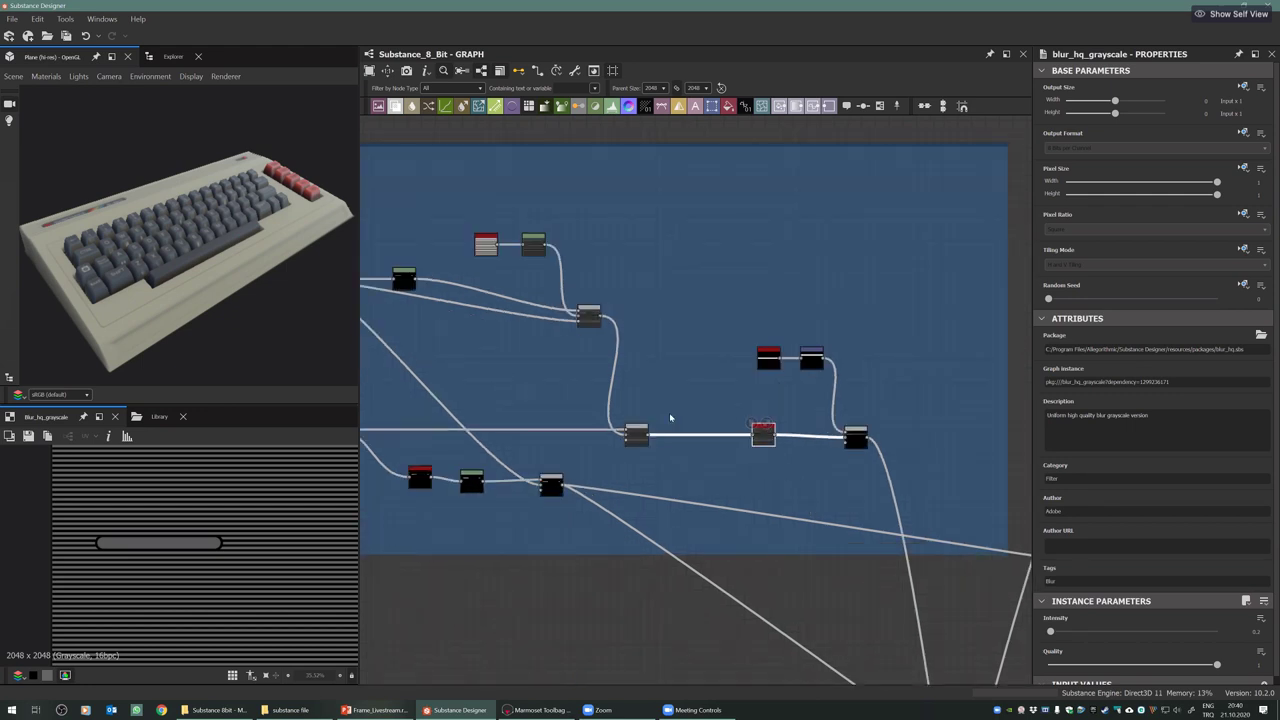
pyautogui.moveTo(218, 278); pyautogui.dragTo(255, 201)
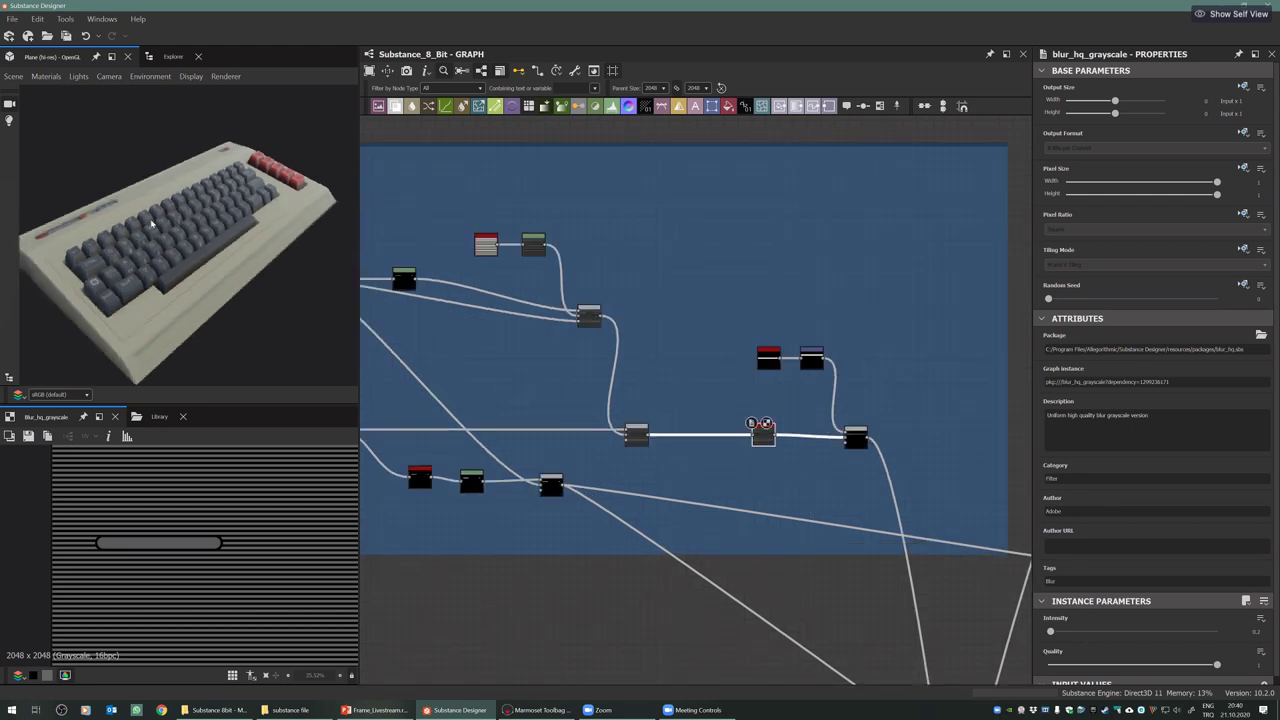
pyautogui.scroll(1, 741, 437)
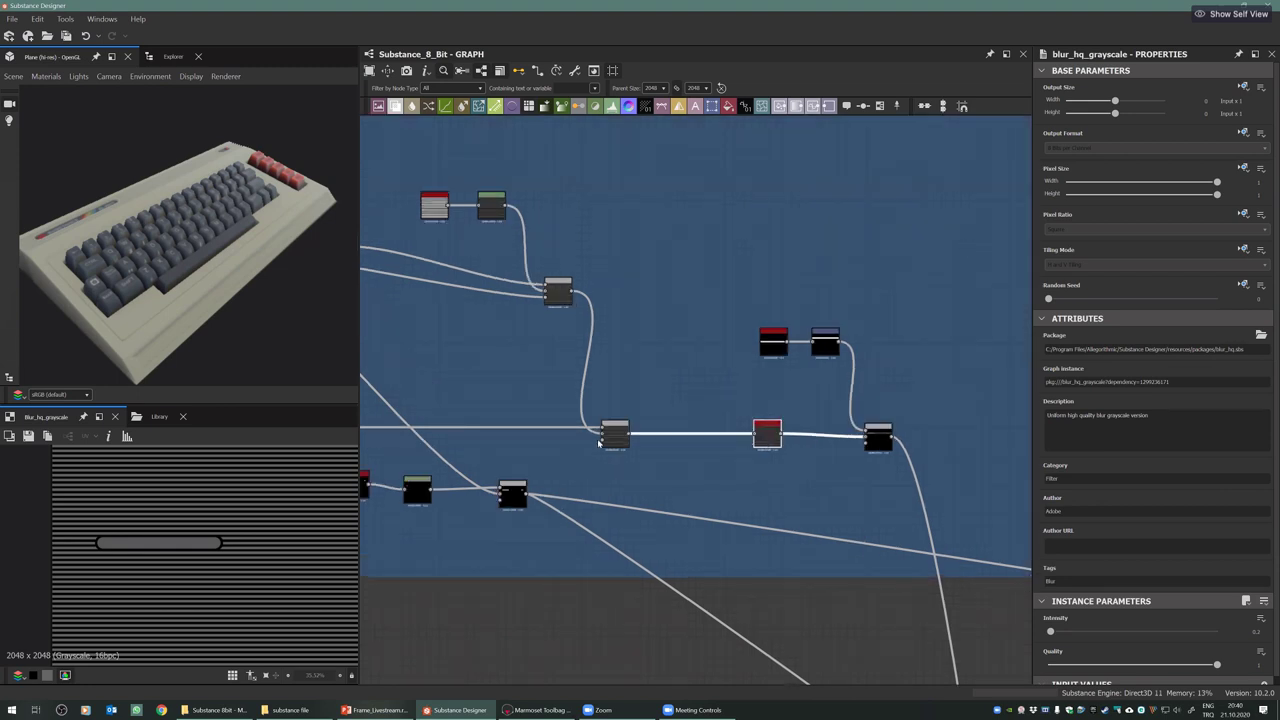
pyautogui.scroll(1, 600, 440)
pyautogui.scroll(2, 630, 420)
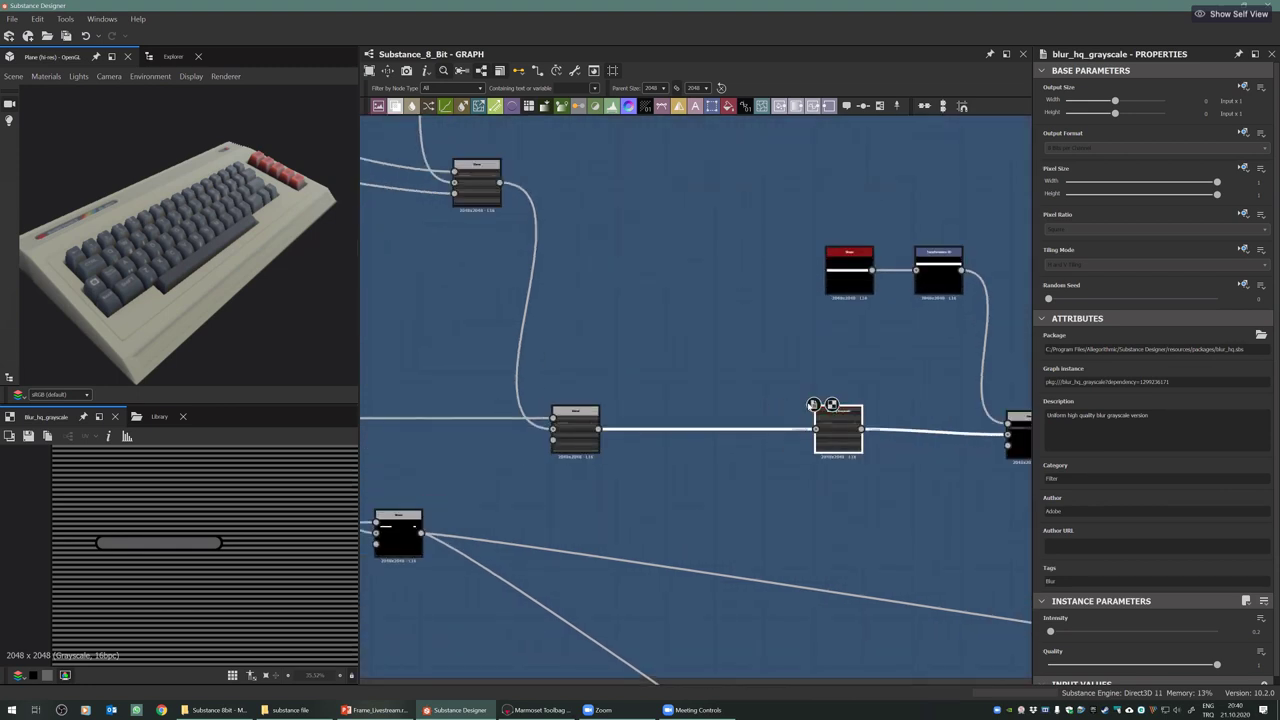
pyautogui.moveTo(754, 447); pyautogui.dragTo(649, 425, button='middle')
pyautogui.scroll(2, 673, 388)
pyautogui.scroll(5, 603, 420)
pyautogui.scroll(-4, 598, 420)
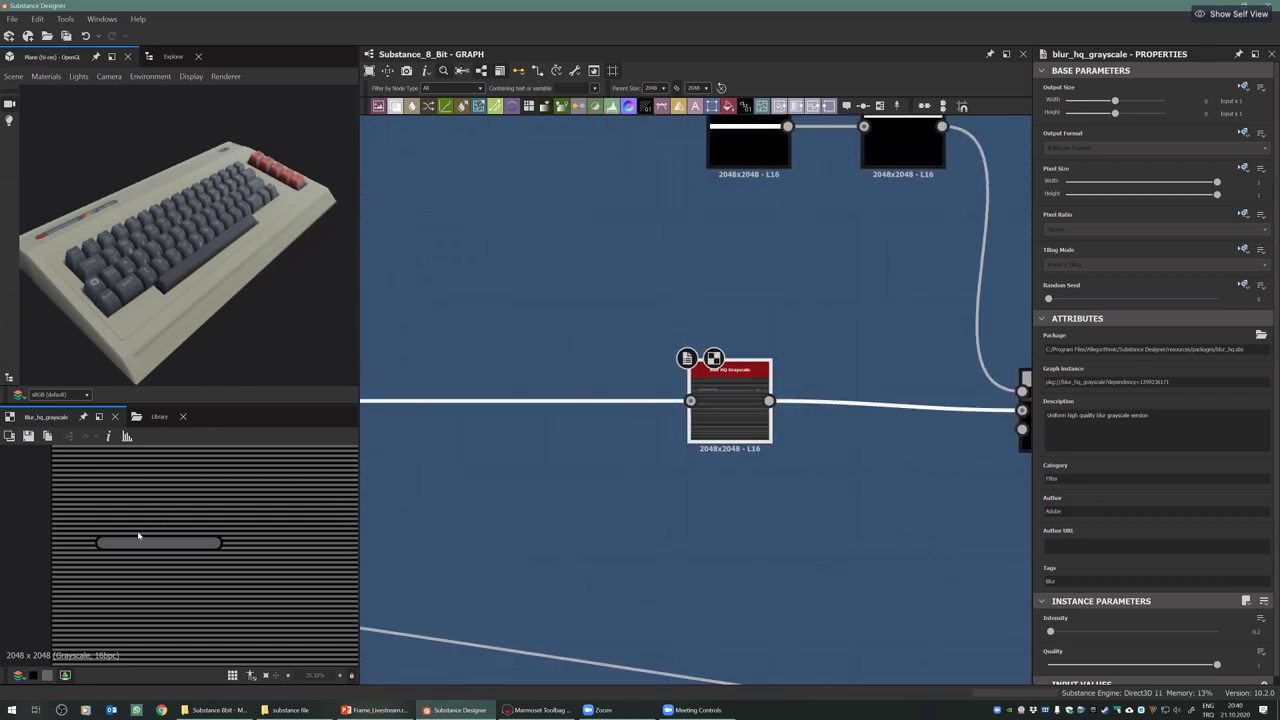
# Preview the Multiply Blend ending the Top Grid chain and the Shape and Transformation 2D nodes that mask it
pyautogui.scroll(-4, 715, 372)
pyautogui.doubleClick(879, 392)
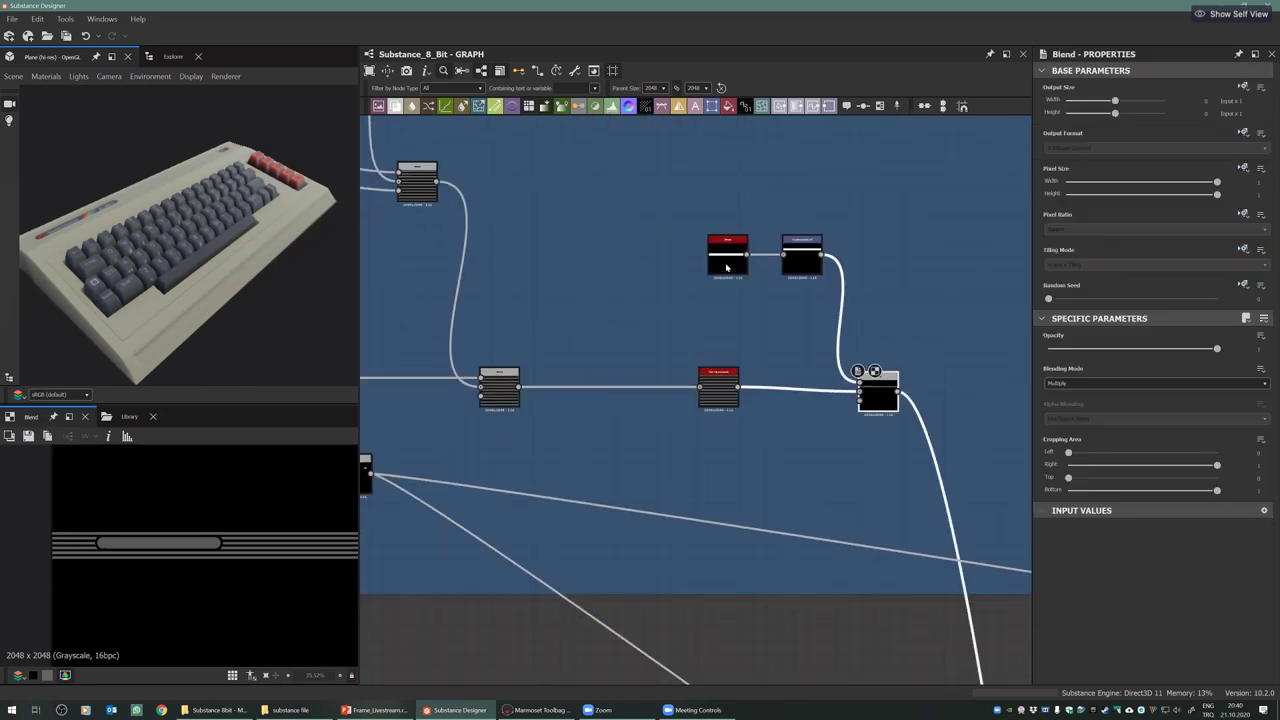
pyautogui.scroll(-3, 212, 554)
pyautogui.click(727, 252)
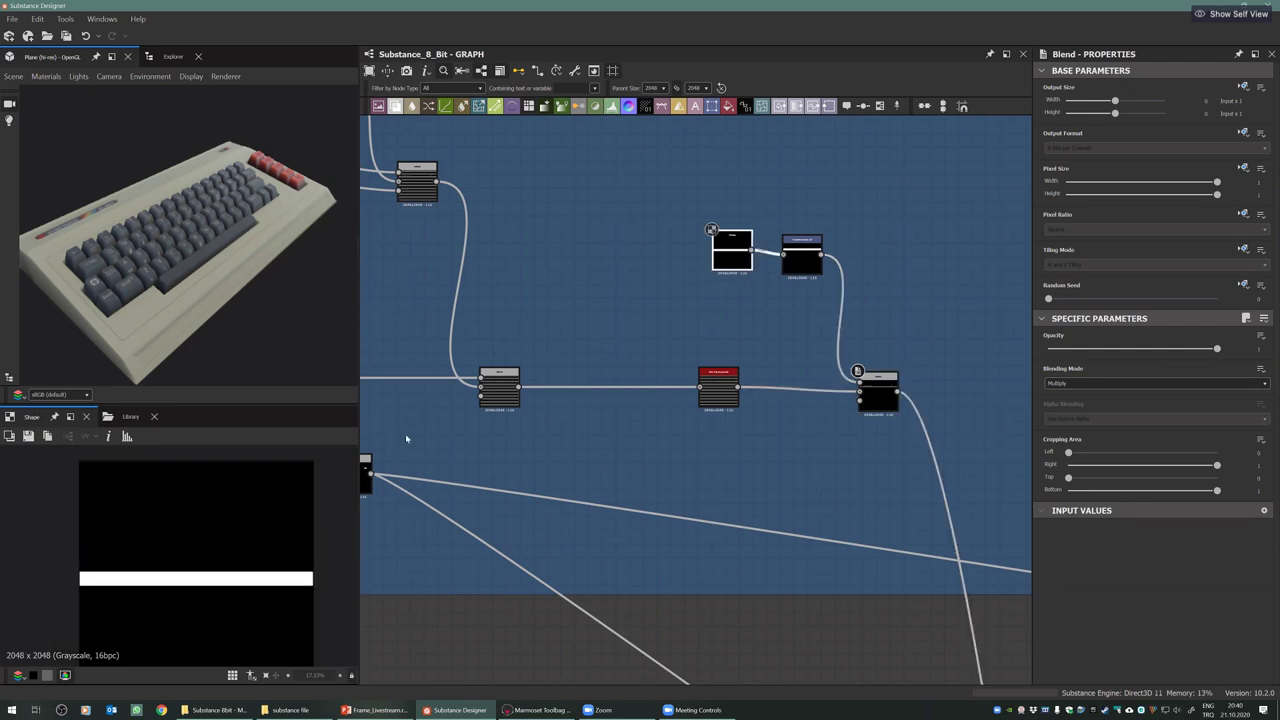
pyautogui.click(800, 250)
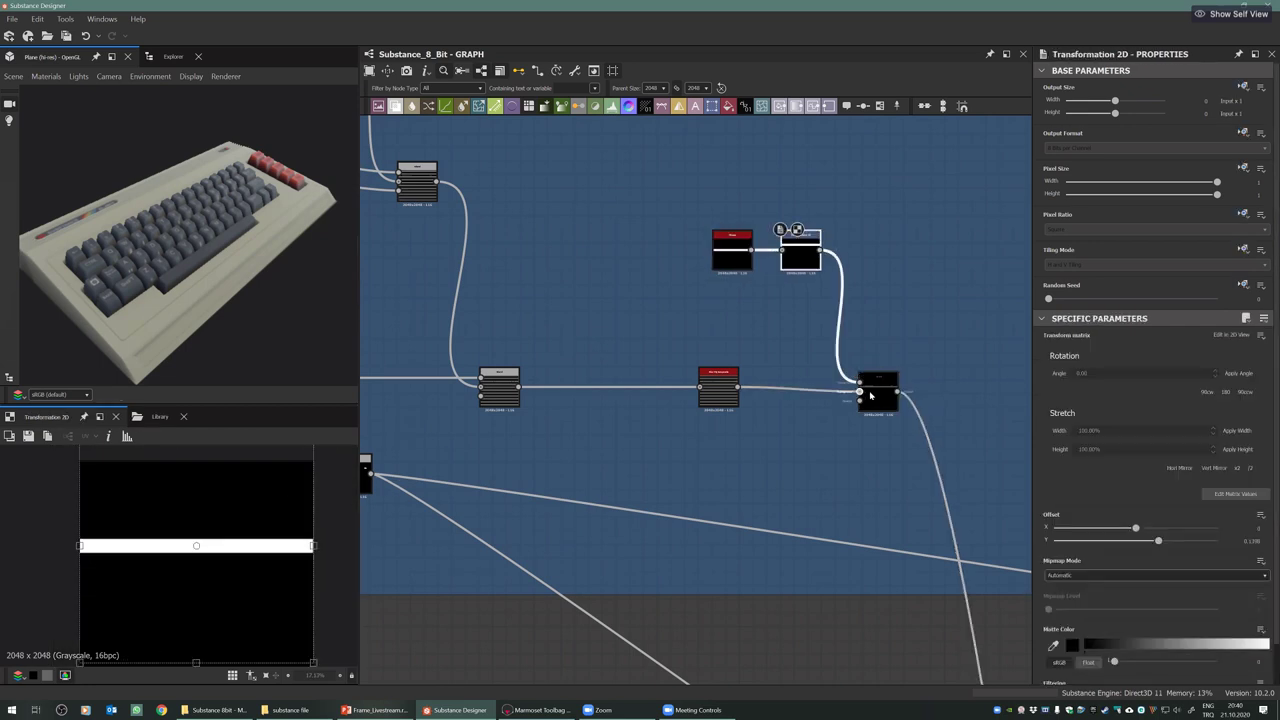
pyautogui.click(877, 392)
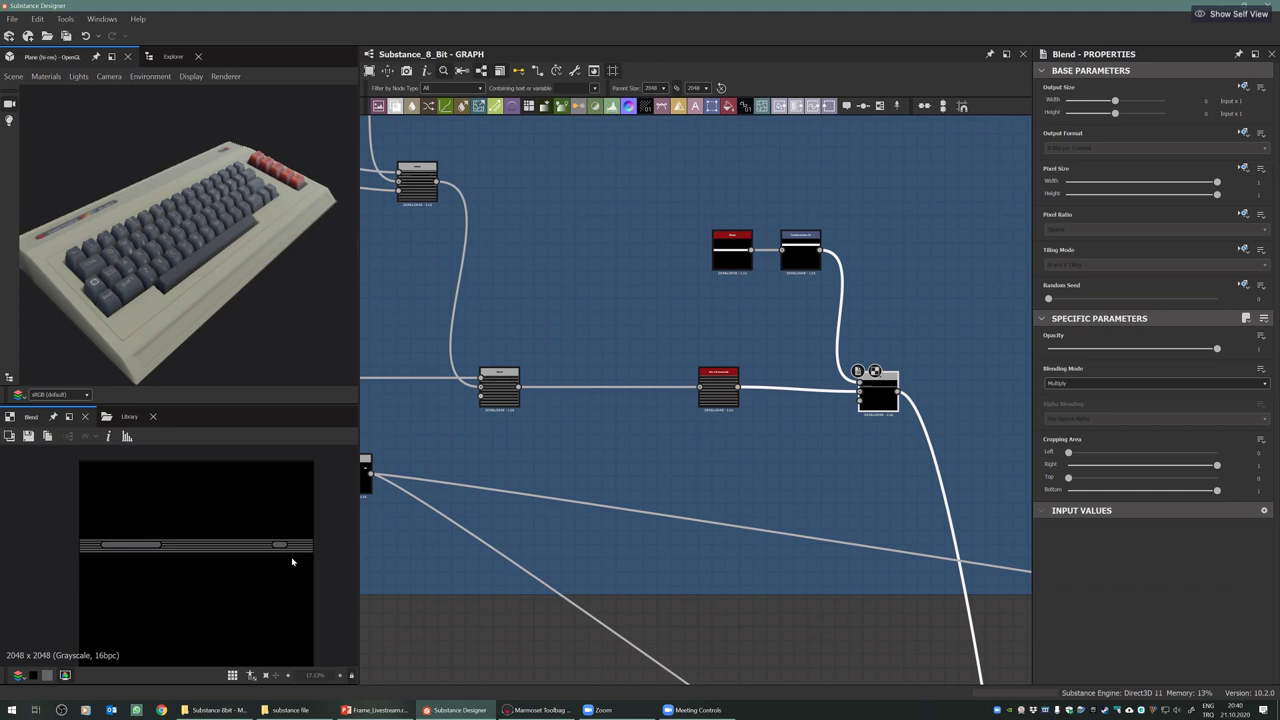
pyautogui.scroll(2, 86, 553)
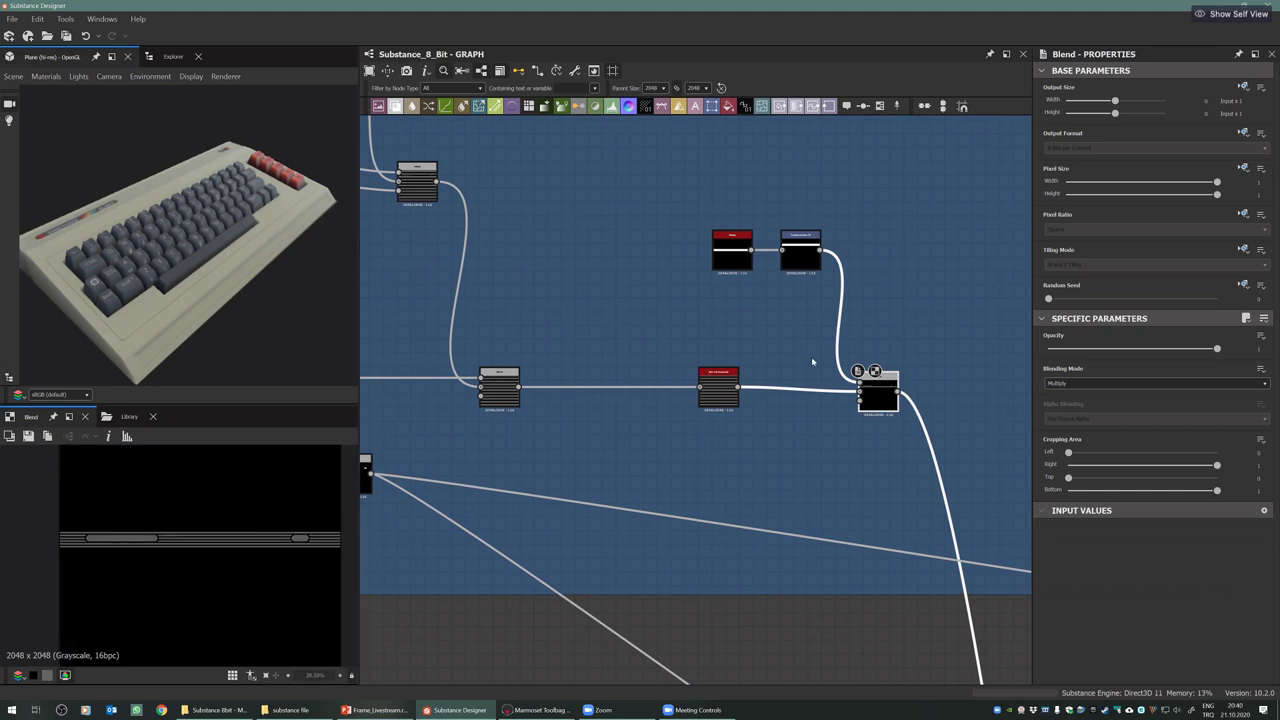
# Preview the Transformation 2D node that offsets the white bar mask and show its parameters
pyautogui.scroll(-3, 789, 324)
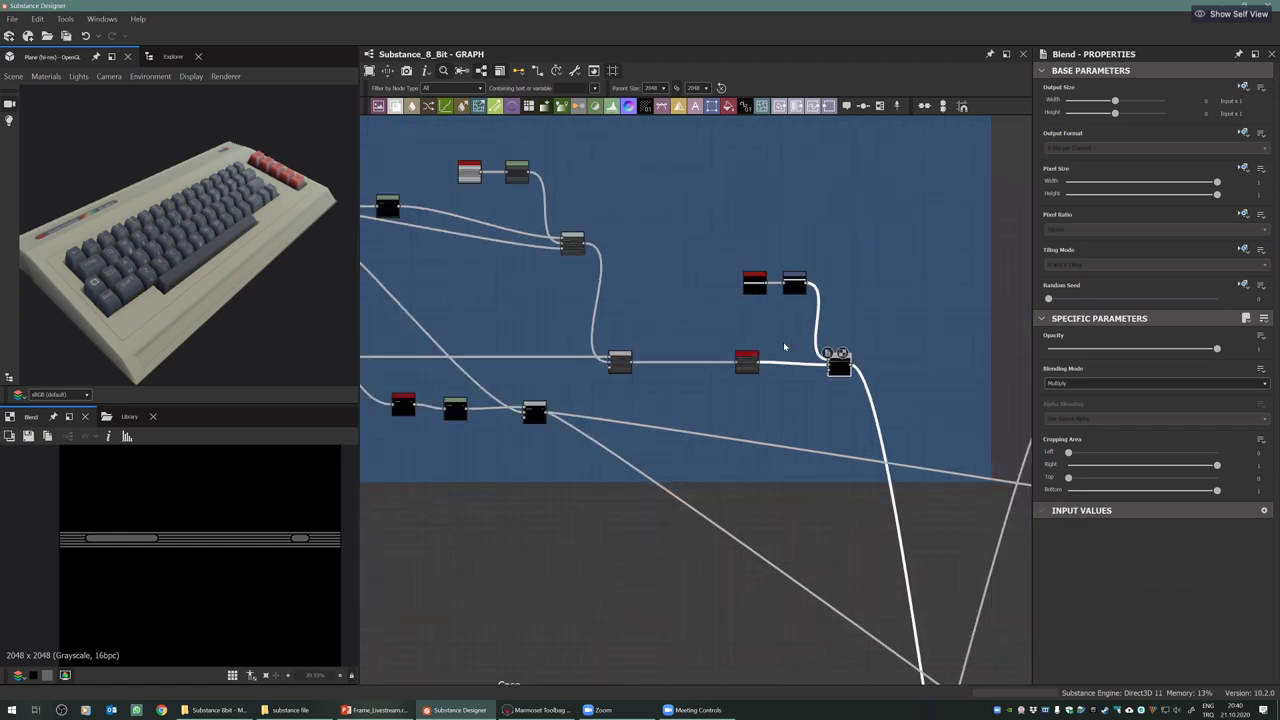
pyautogui.scroll(4, 767, 286)
pyautogui.scroll(3, 824, 242)
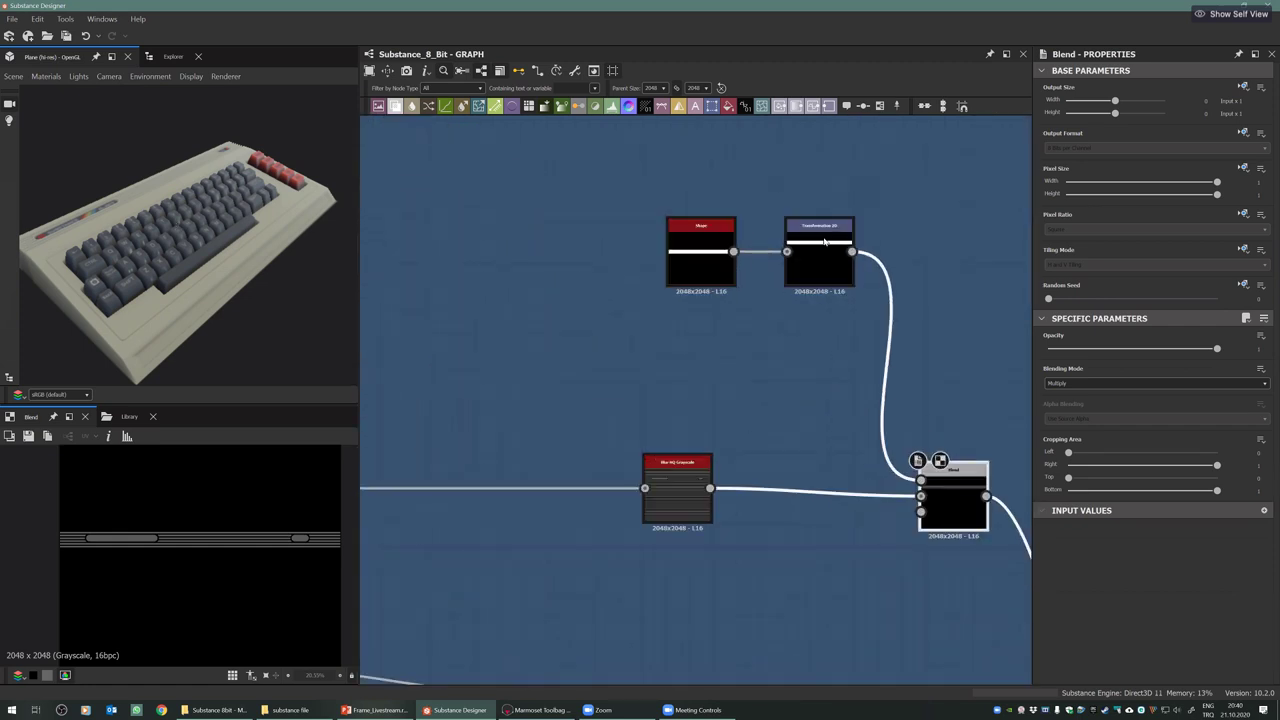
pyautogui.click(816, 262)
pyautogui.doubleClick(822, 265)
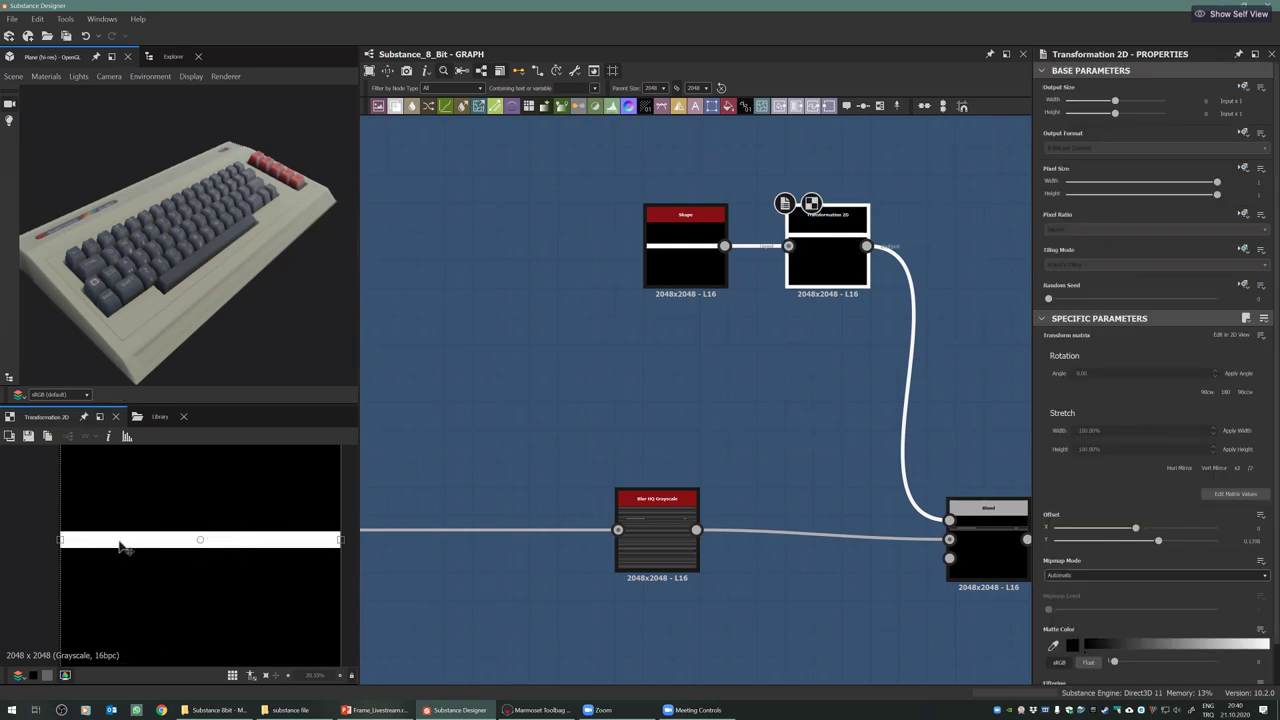
pyautogui.scroll(-1, 118, 540)
pyautogui.scroll(-3, 120, 536)
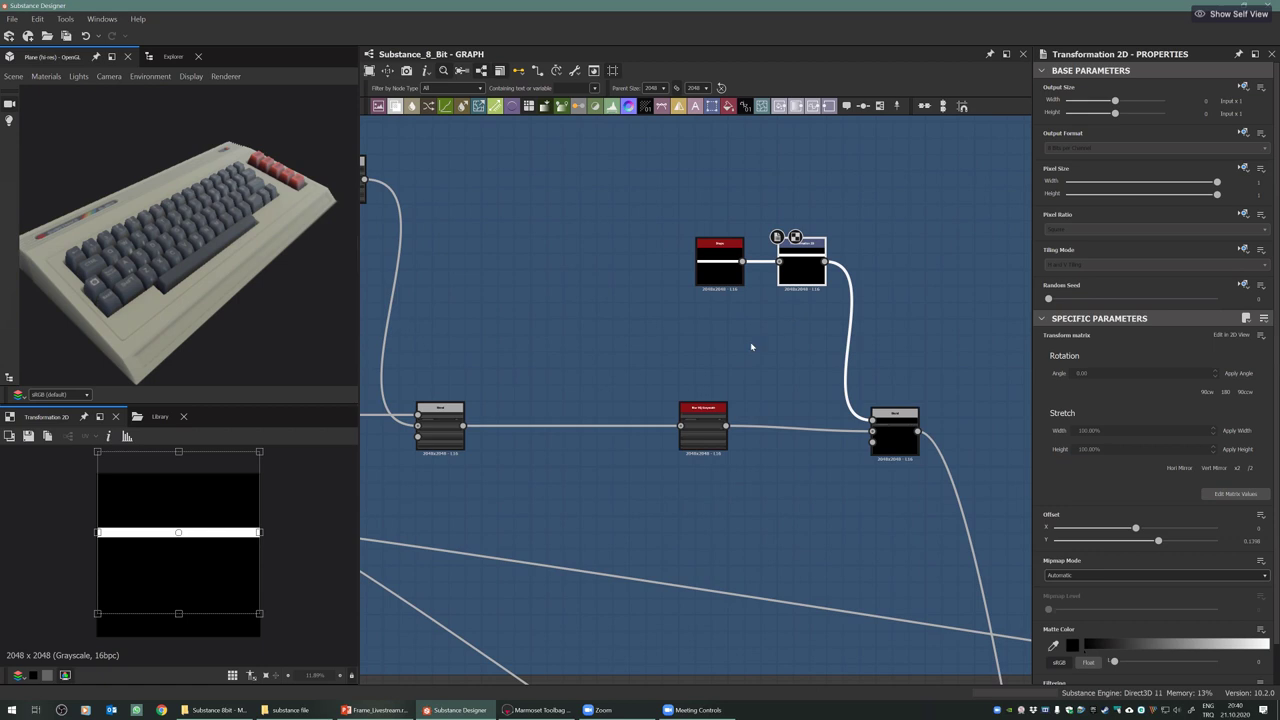
# Move the red multi-output node from outside the Top Grid frame into the Case frame, just above the Blend receiving the grid
pyautogui.scroll(-3, 752, 347)
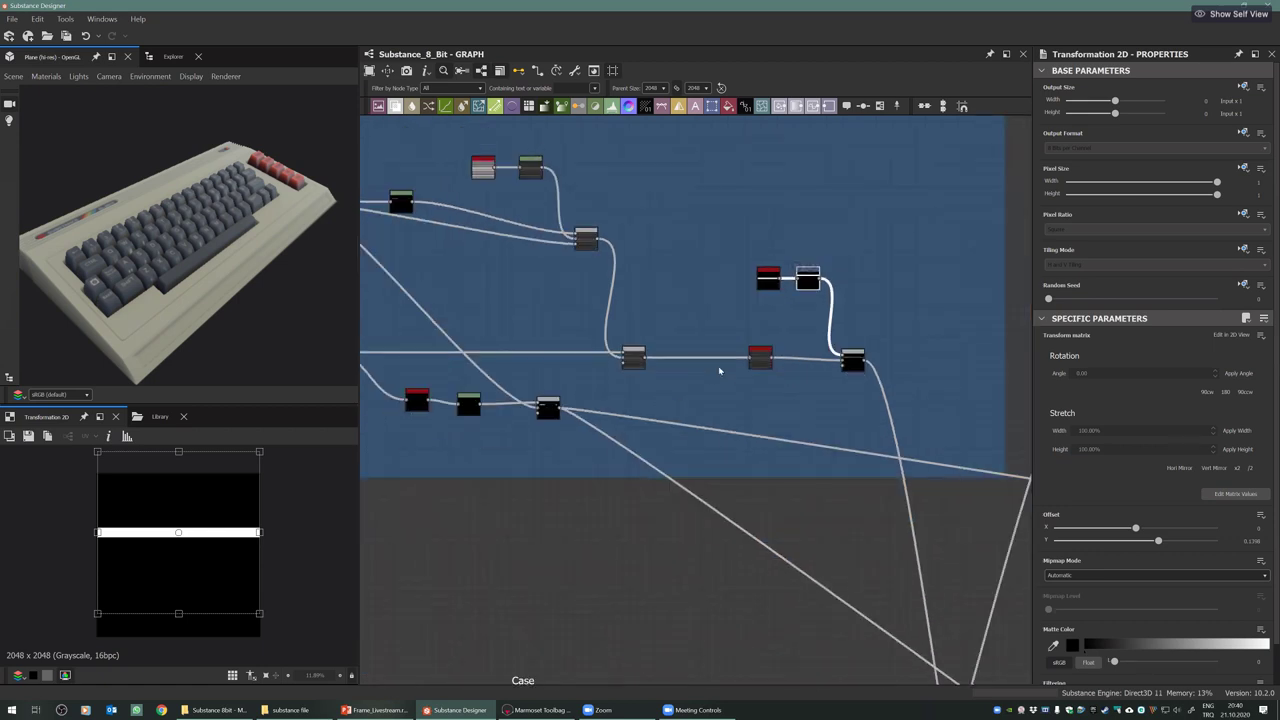
pyautogui.scroll(-2, 737, 437)
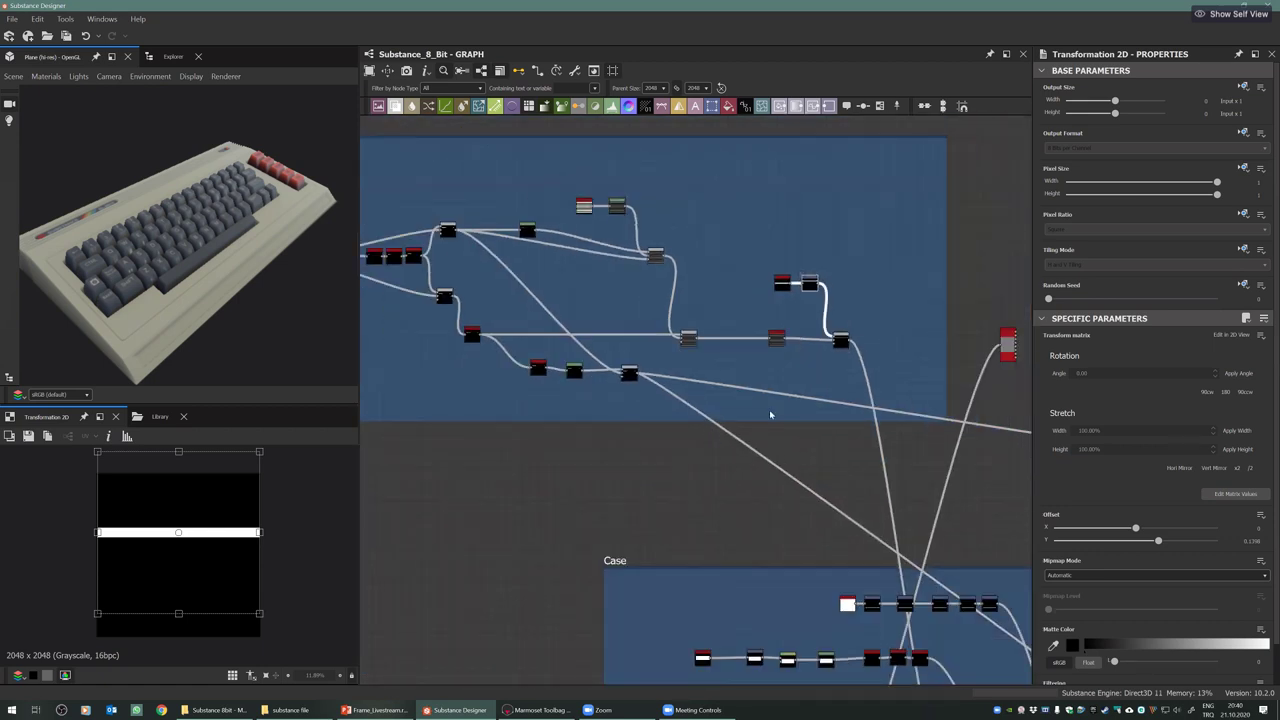
pyautogui.scroll(-1, 772, 414)
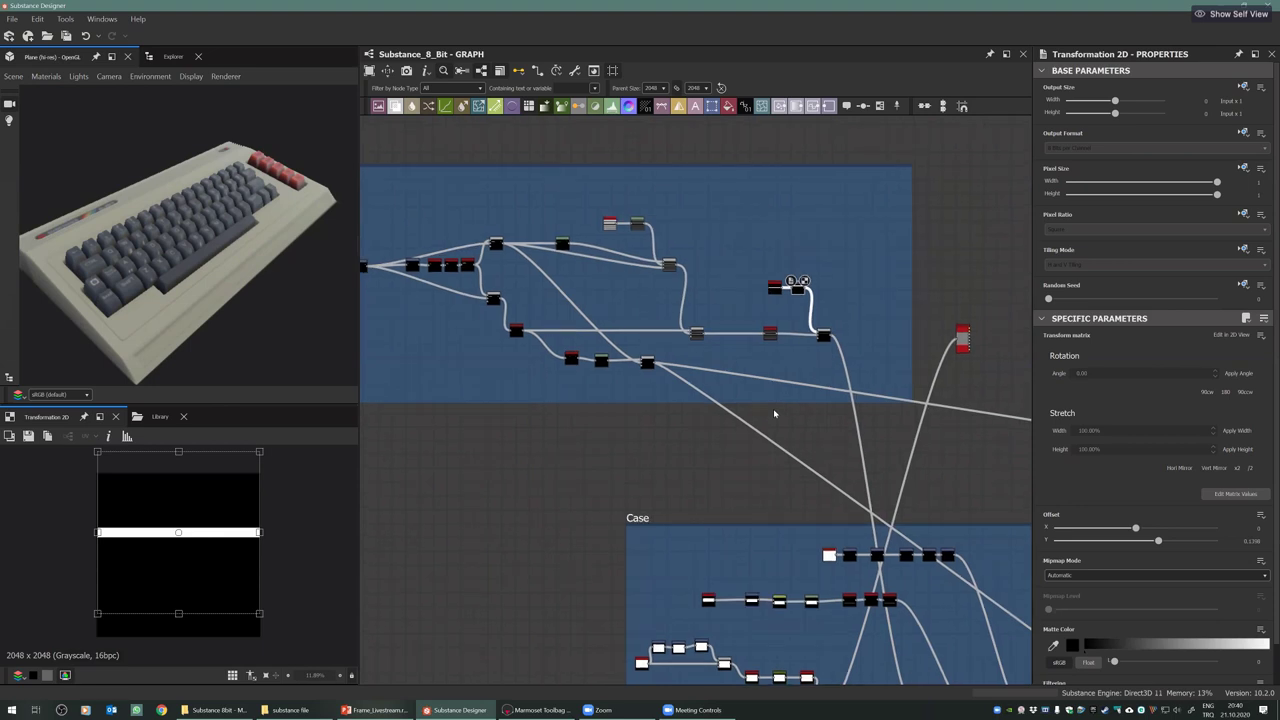
pyautogui.scroll(-2, 773, 408)
pyautogui.scroll(-2, 750, 380)
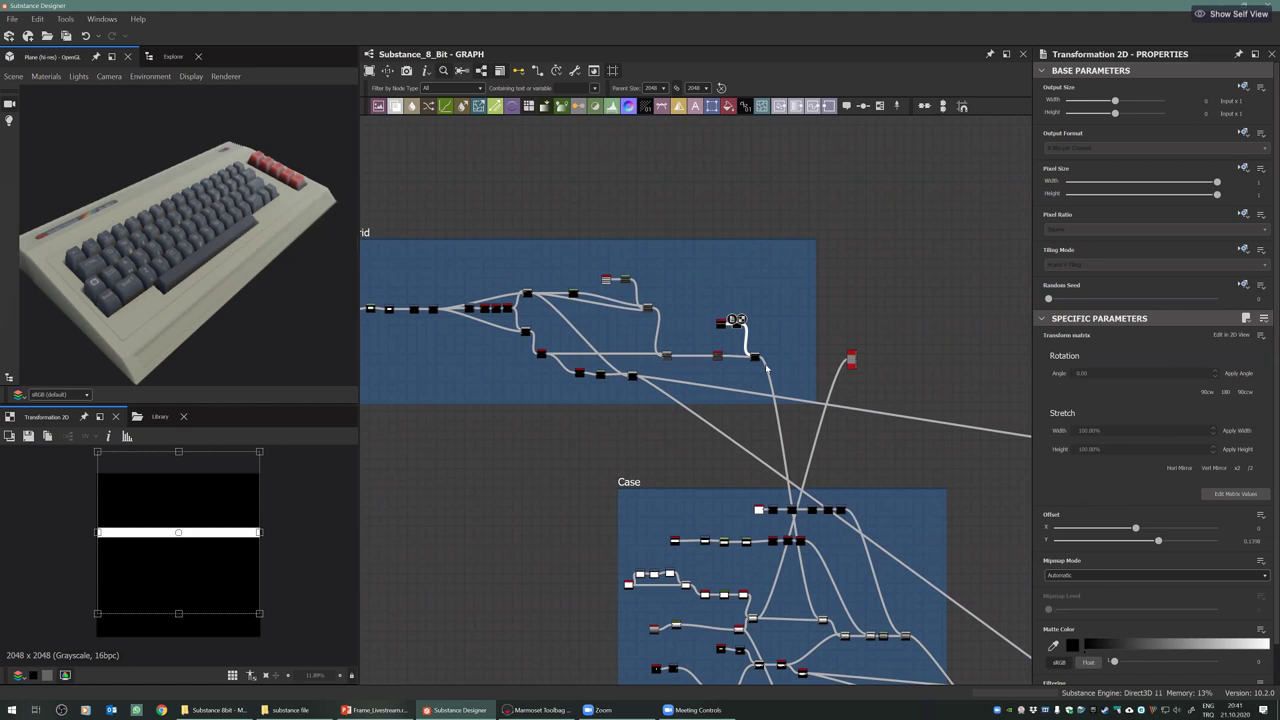
pyautogui.scroll(2, 766, 370)
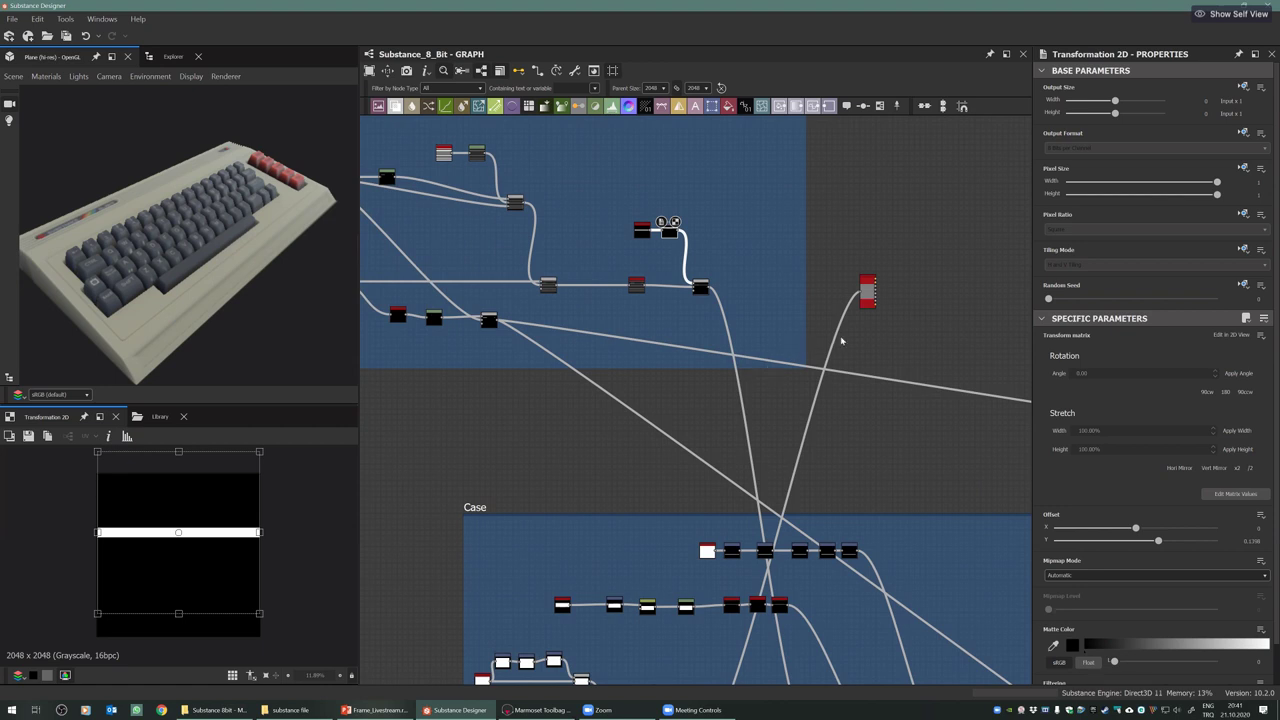
pyautogui.moveTo(867, 303); pyautogui.dragTo(789, 310)
pyautogui.scroll(-1, 754, 307)
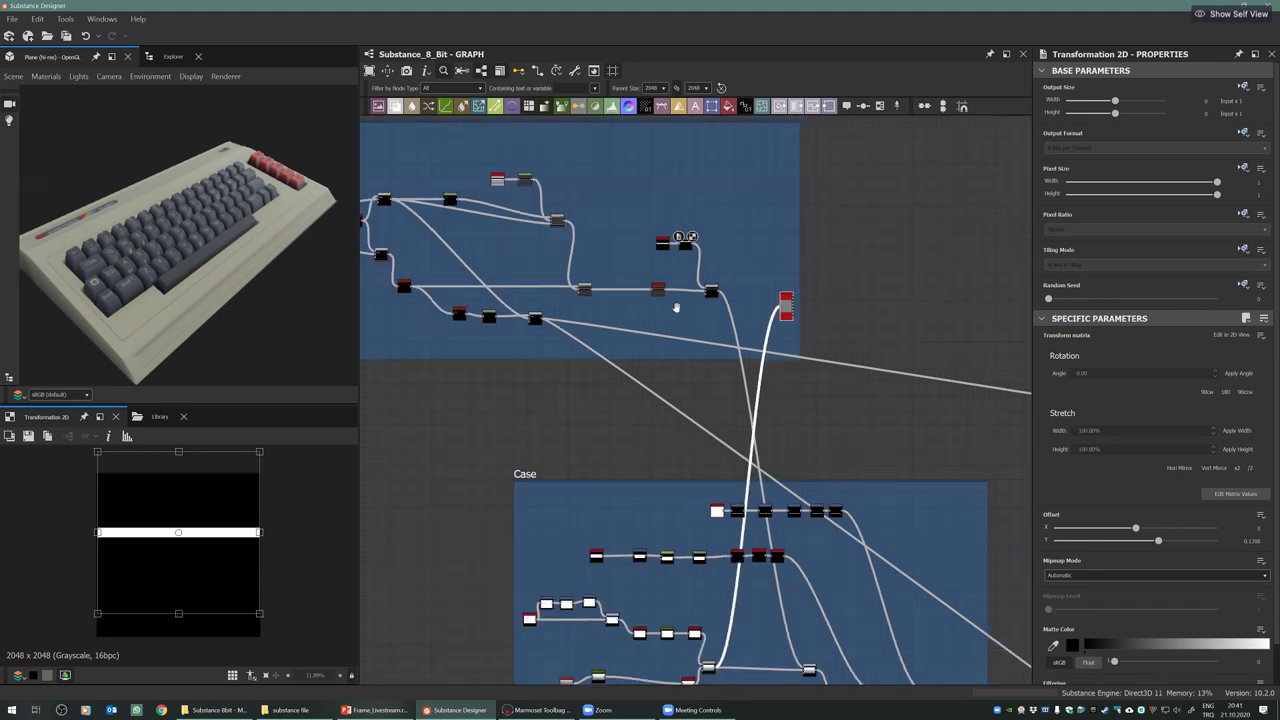
pyautogui.keyDown('alt'); pyautogui.moveTo(676, 308); pyautogui.dragTo(756, 482, button='right'); pyautogui.keyUp('alt')
pyautogui.moveTo(780, 659); pyautogui.dragTo(700, 495, button='middle')
pyautogui.moveTo(711, 142); pyautogui.dragTo(757, 468)
pyautogui.scroll(5, 755, 465)
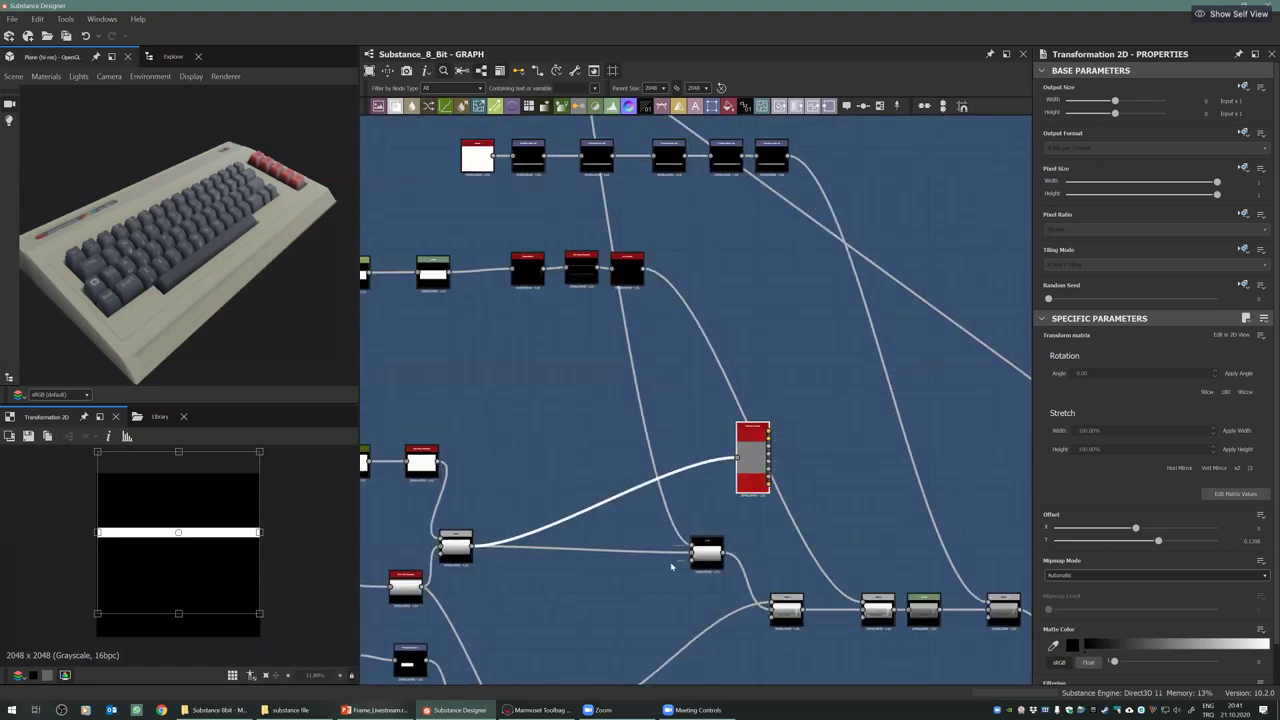
# Feed the Subtract Blend that carves the grid into the case to the Height_Preview node and inspect the grooves up close in 3D
pyautogui.click(706, 552)
pyautogui.moveTo(744, 451); pyautogui.dragTo(749, 459)
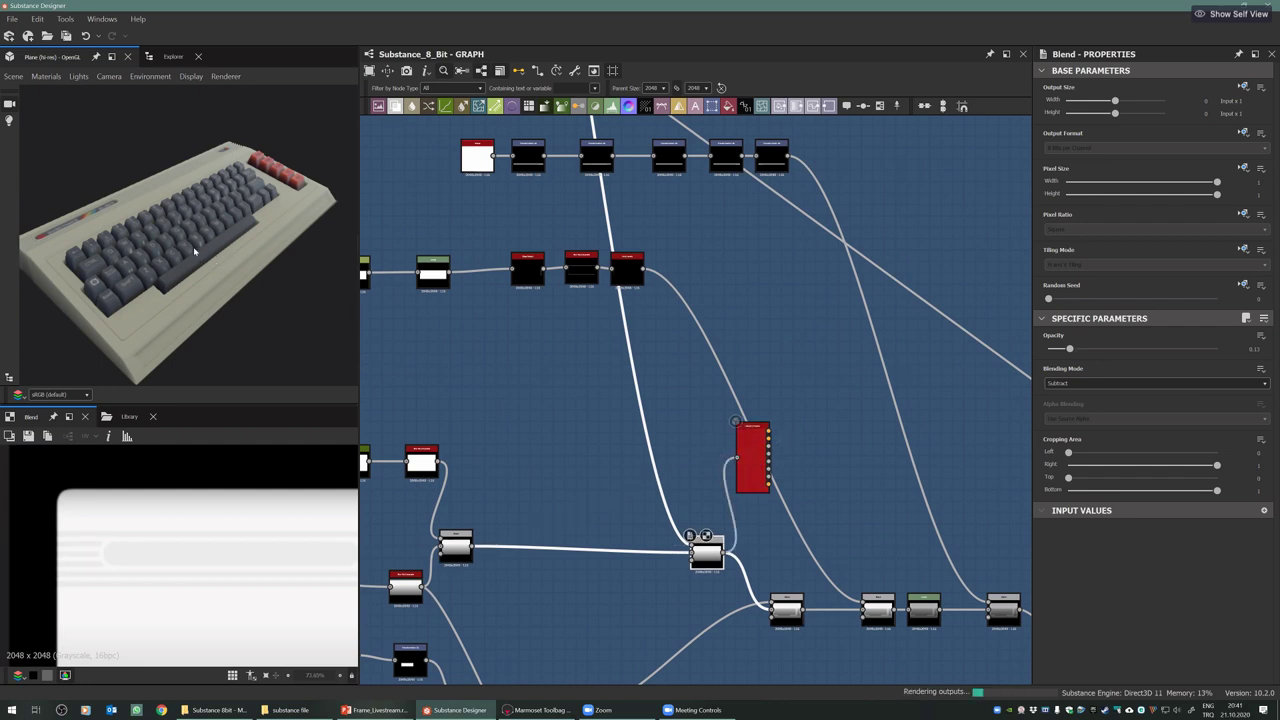
pyautogui.moveTo(67, 242); pyautogui.dragTo(163, 231)
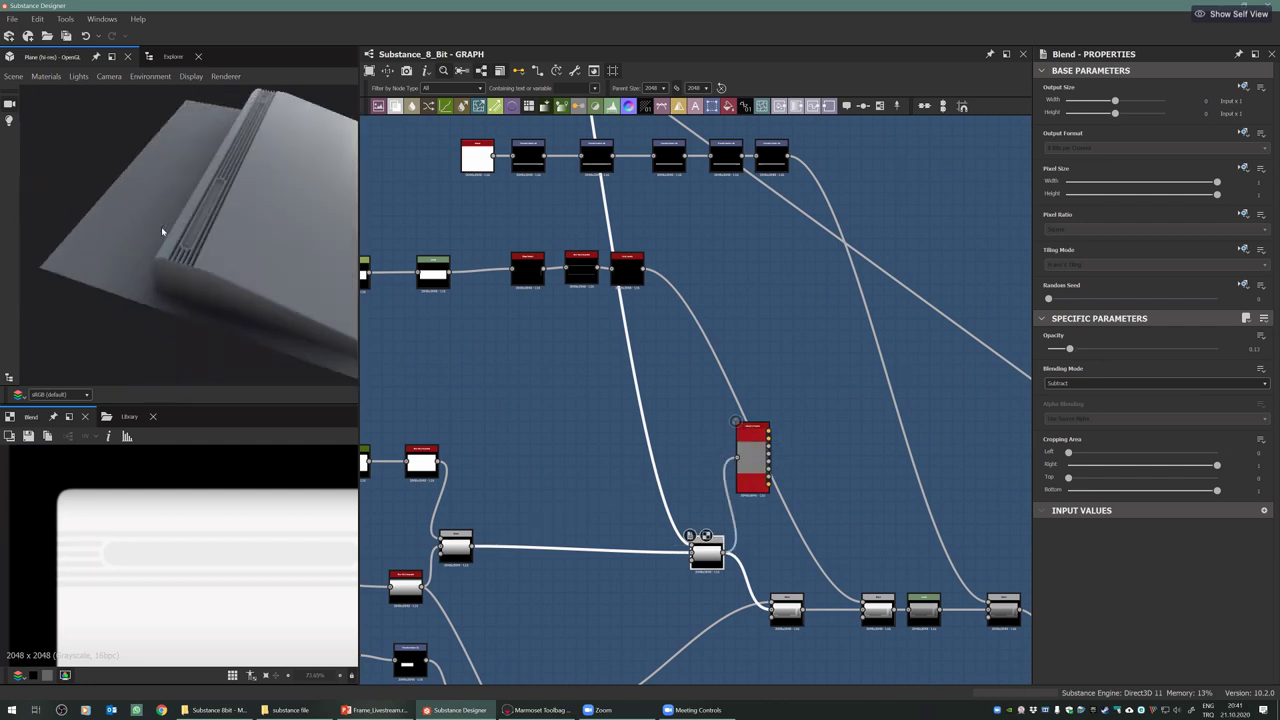
pyautogui.scroll(5, 201, 256)
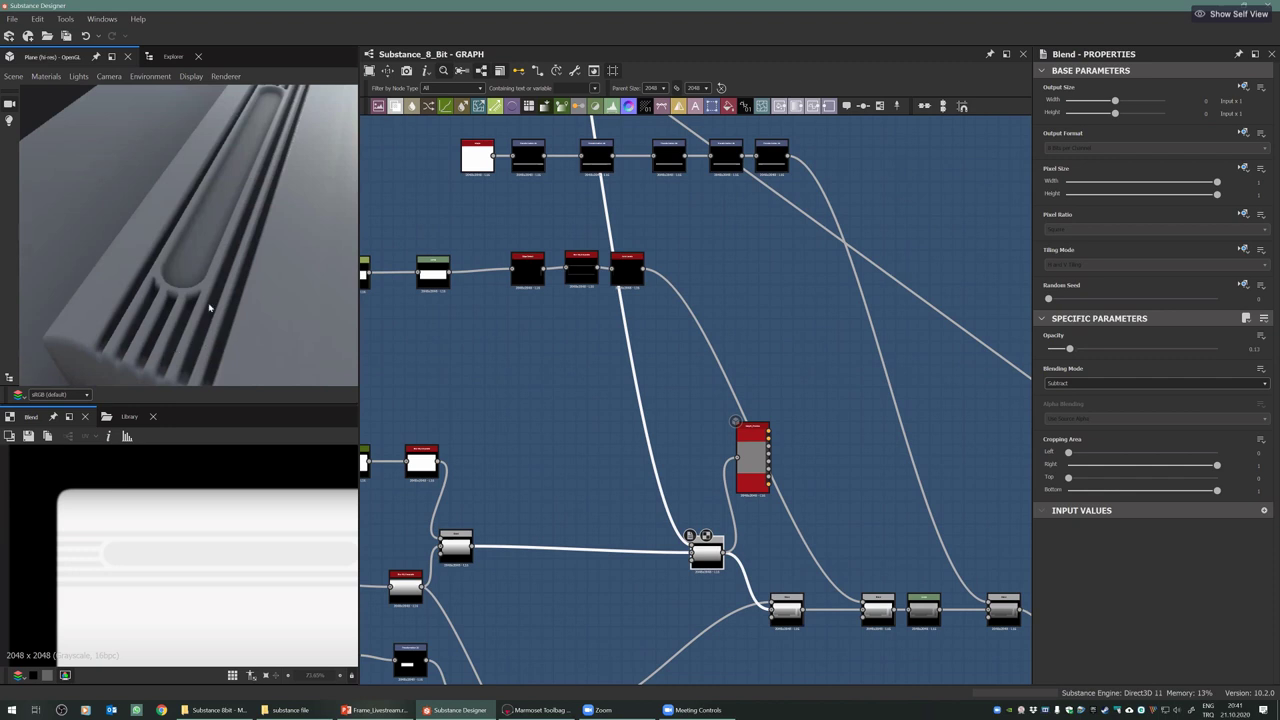
pyautogui.moveTo(209, 308); pyautogui.dragTo(203, 232)
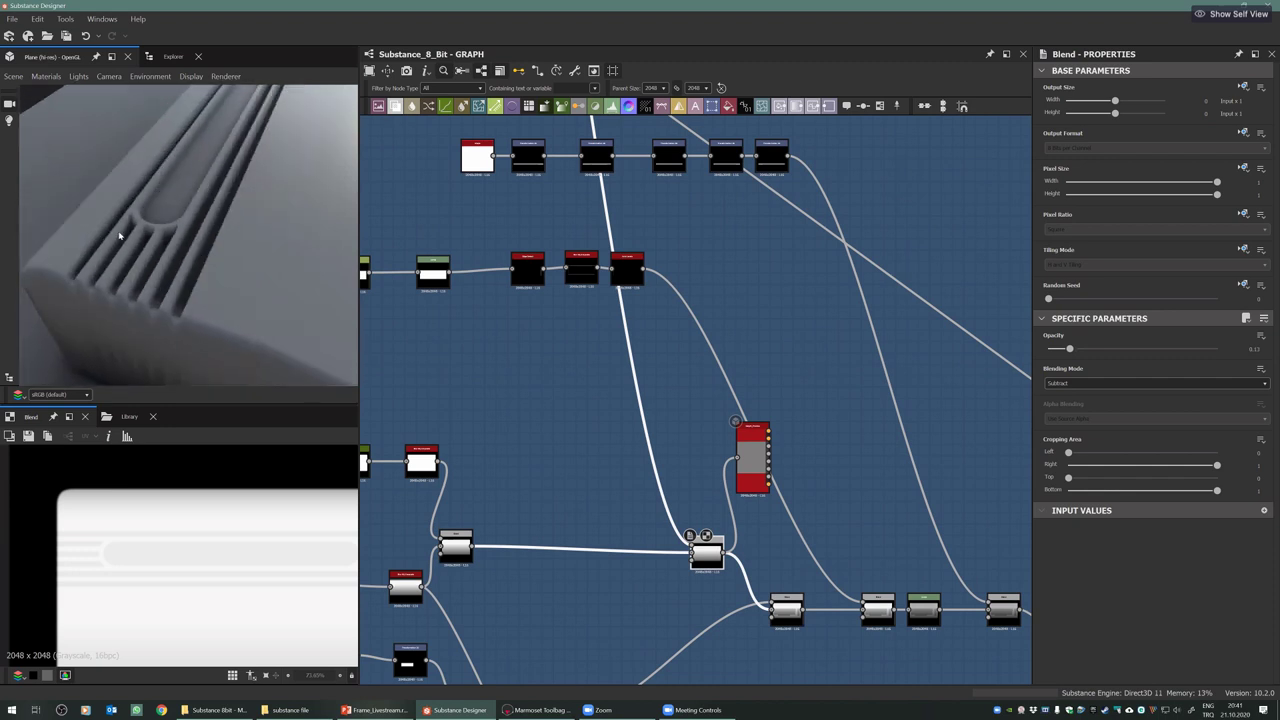
pyautogui.scroll(-3, 160, 219)
pyautogui.moveTo(154, 270); pyautogui.dragTo(195, 193)
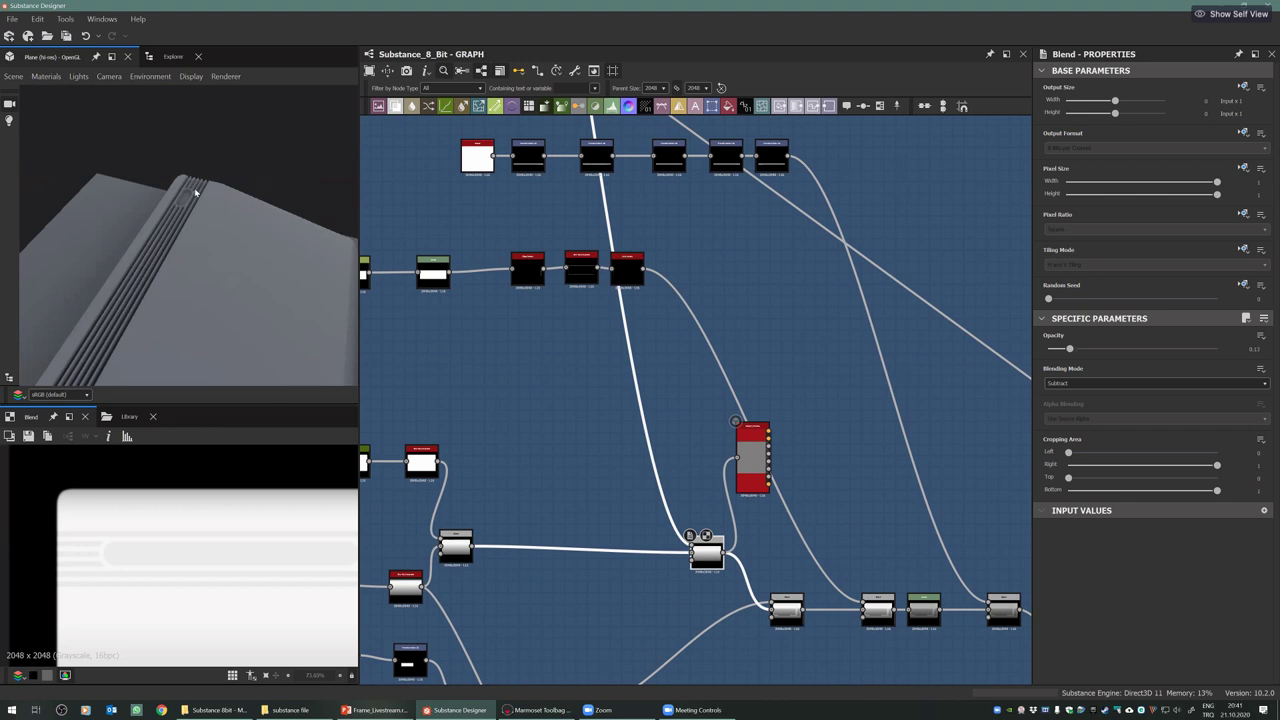
pyautogui.moveTo(120, 278); pyautogui.dragTo(159, 258)
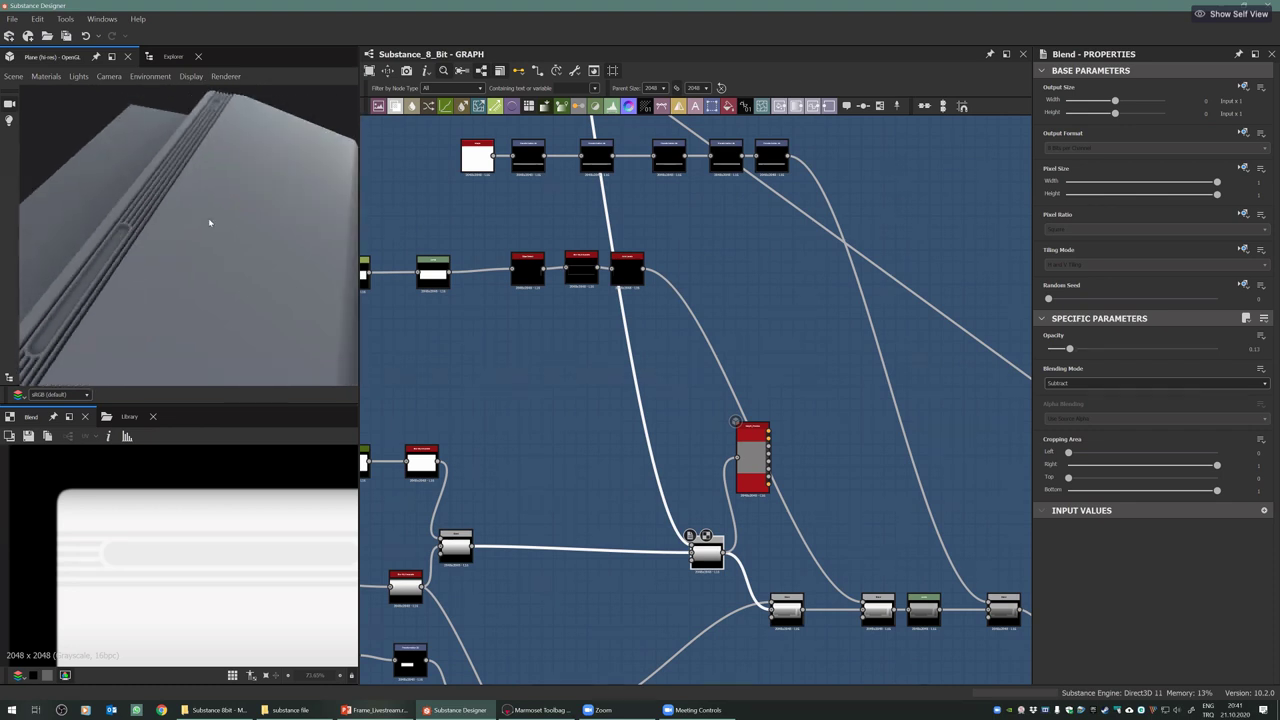
pyautogui.moveTo(209, 222); pyautogui.dragTo(240, 205)
# Preview the two Shape nodes at the start of the keyboard cutout mask chains in the Case frame
pyautogui.scroll(-5, 640, 420)
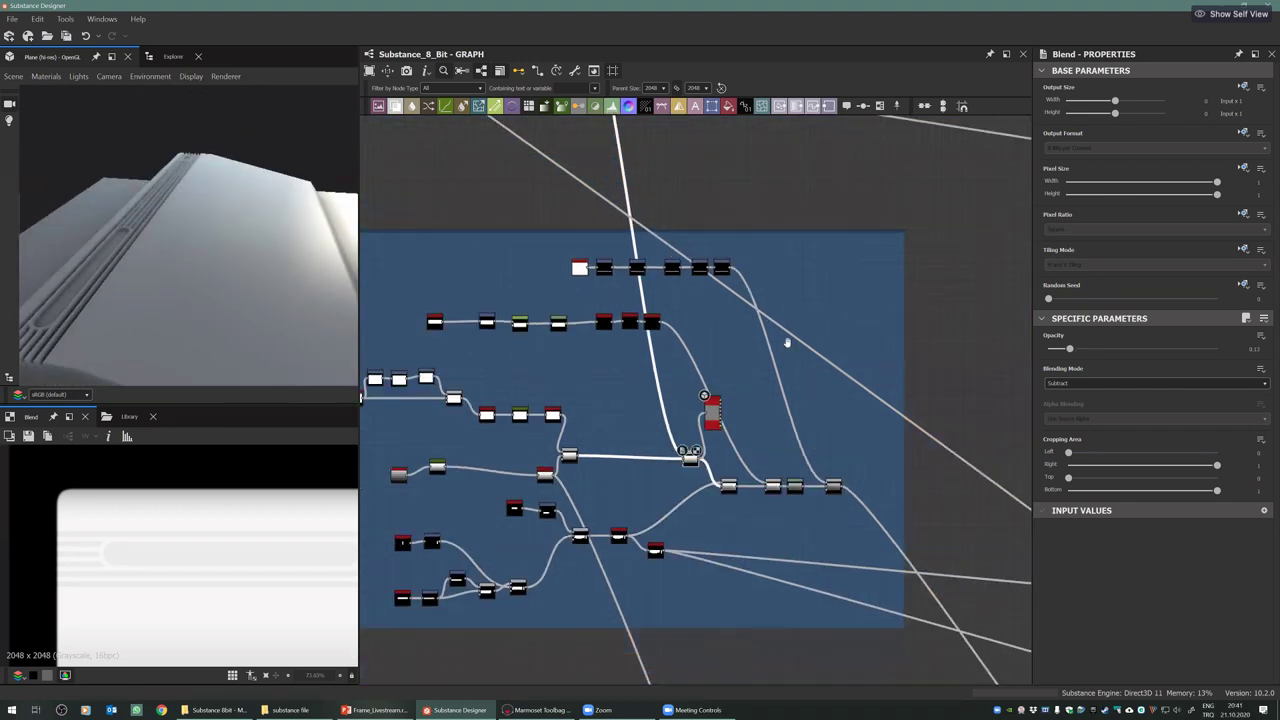
pyautogui.scroll(8, 591, 412)
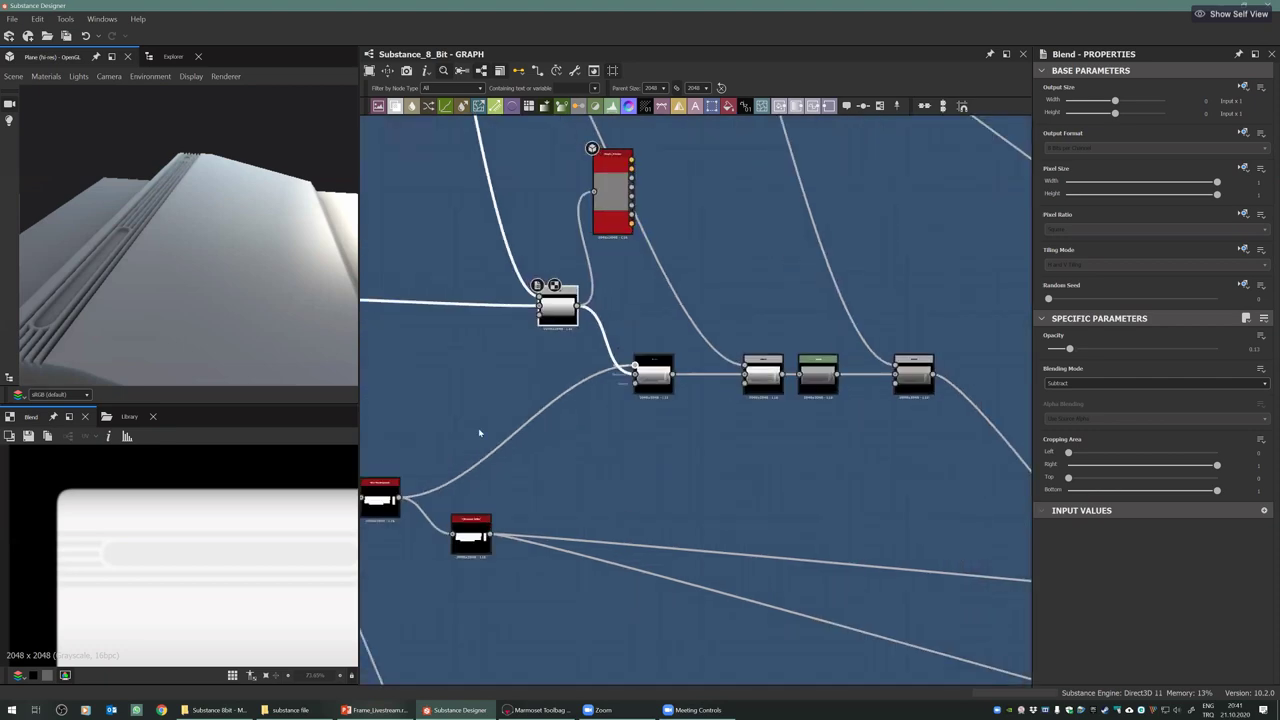
pyautogui.scroll(-6, 533, 424)
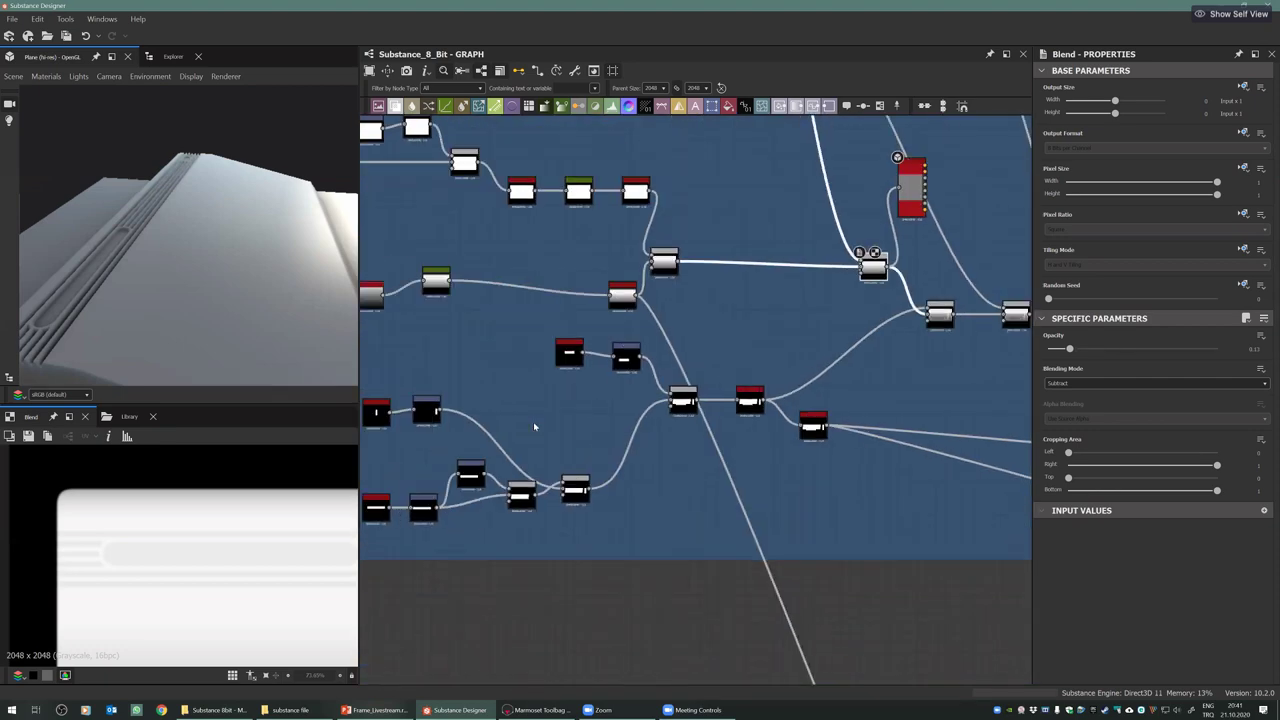
pyautogui.scroll(-2, 533, 427)
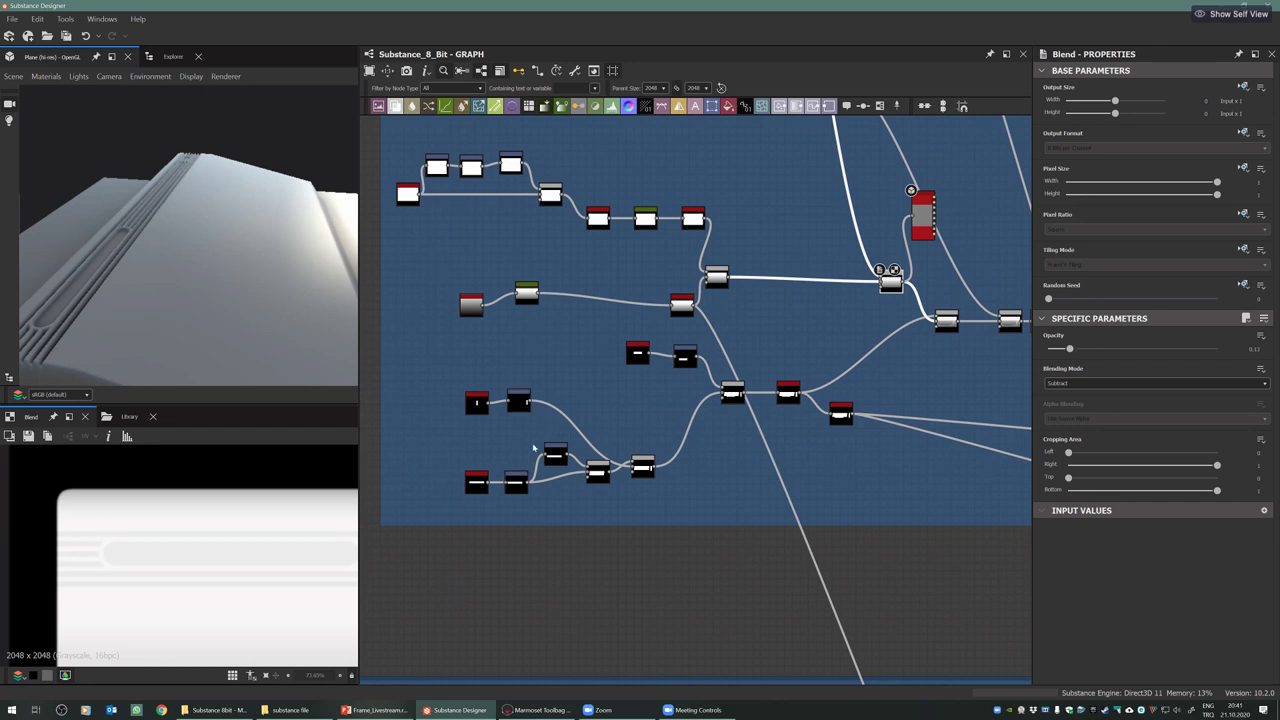
pyautogui.scroll(1, 533, 448)
pyautogui.click(461, 398)
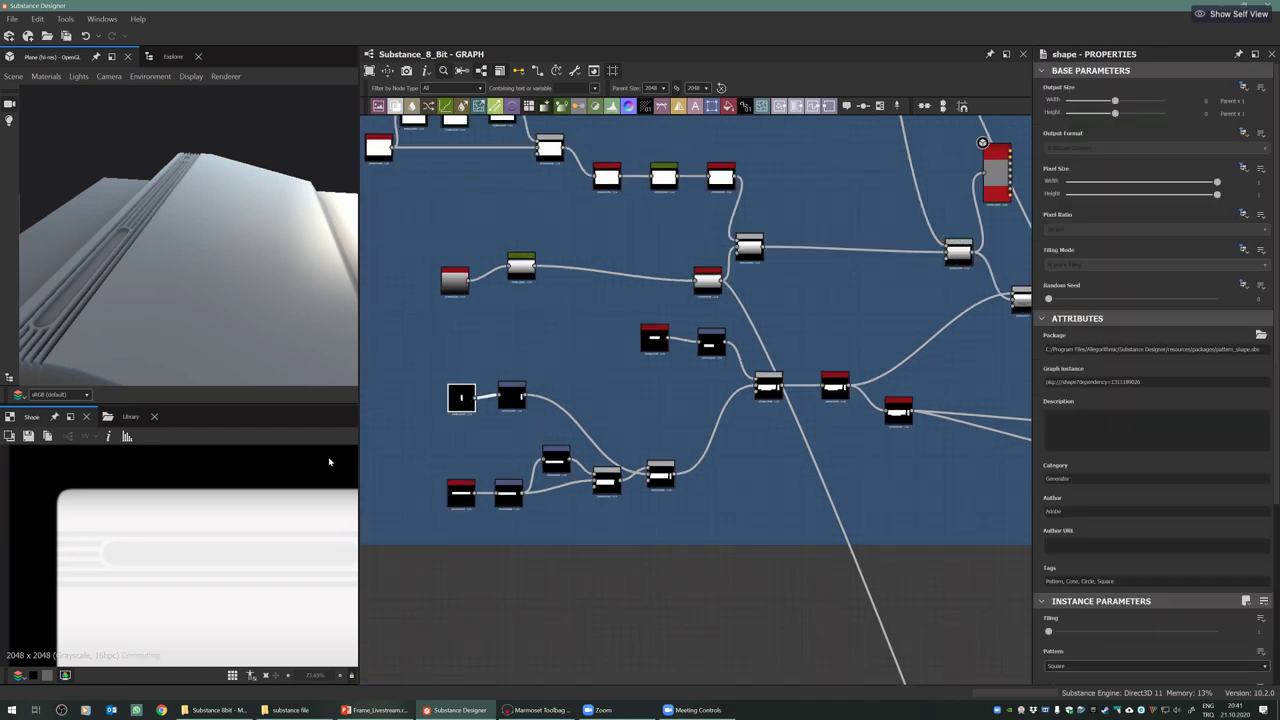
pyautogui.scroll(-5, 197, 529)
pyautogui.press('f')
pyautogui.doubleClick(457, 498)
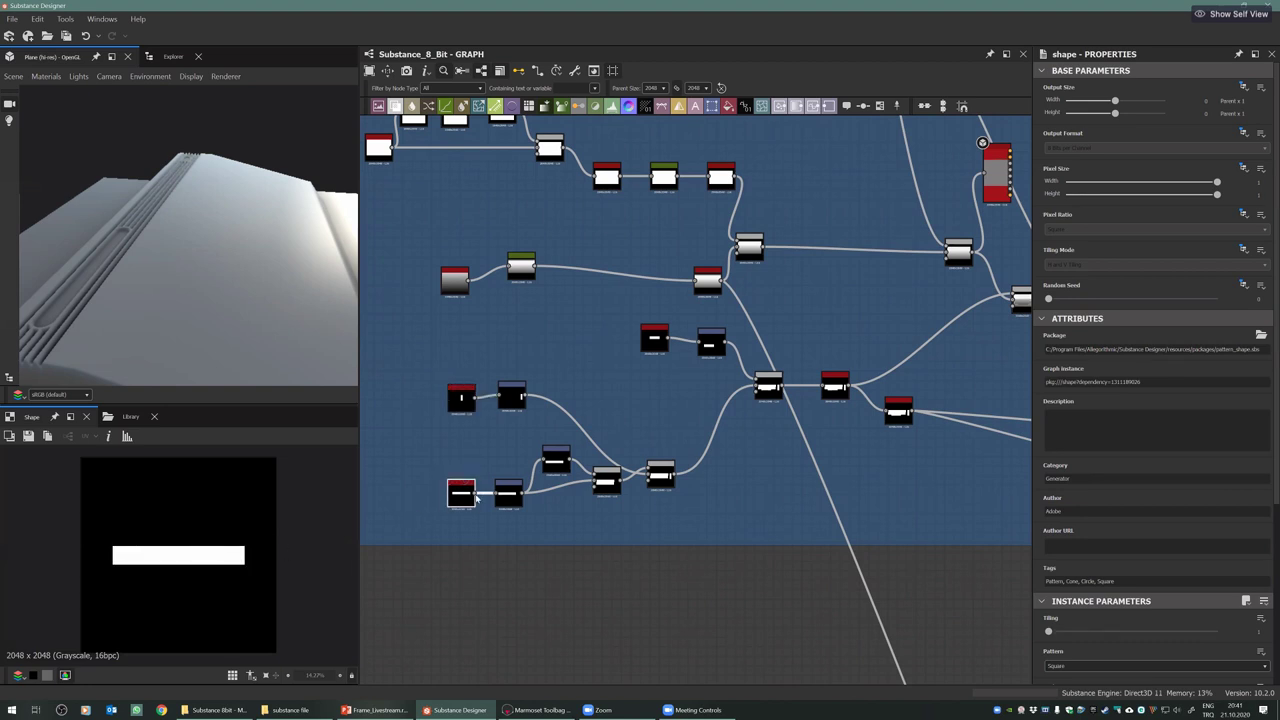
# Preview the two Transformation 2D nodes offsetting the long white bar and the Max (Lighten) Blend that merges them
pyautogui.doubleClick(507, 492)
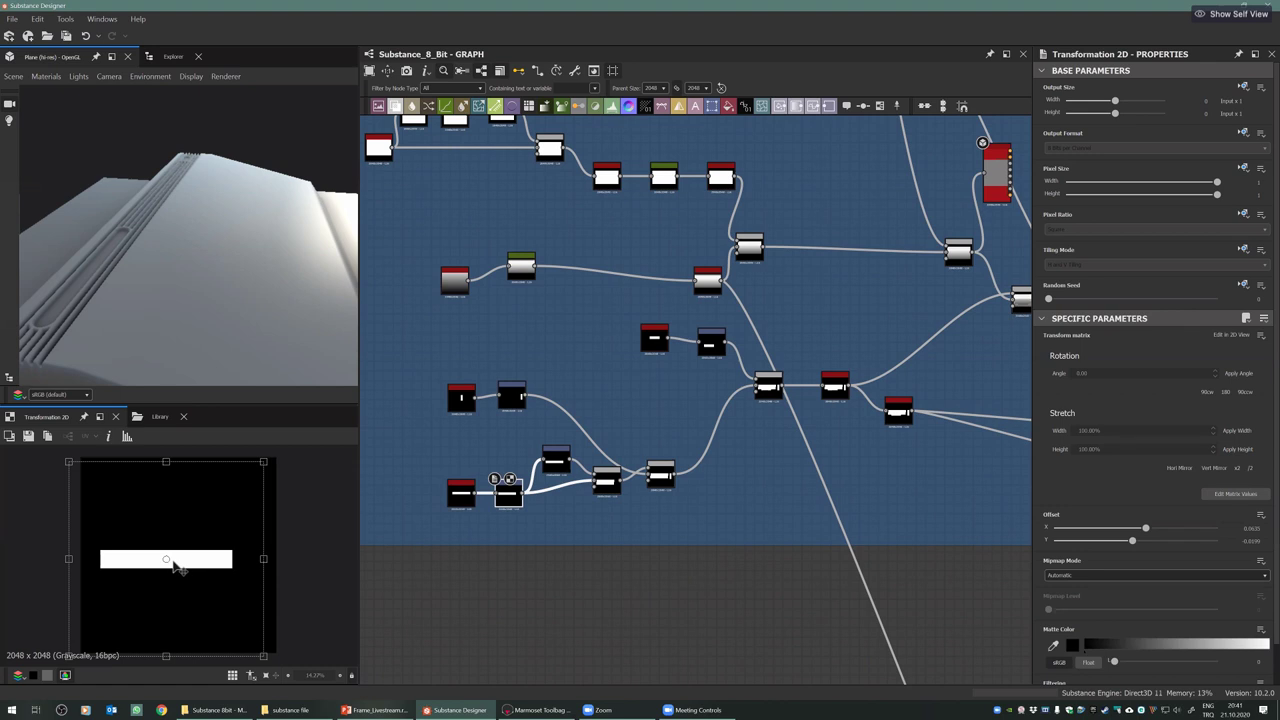
pyautogui.scroll(5, 520, 485)
pyautogui.moveTo(434, 498); pyautogui.dragTo(480, 478, button='middle')
pyautogui.click(651, 400)
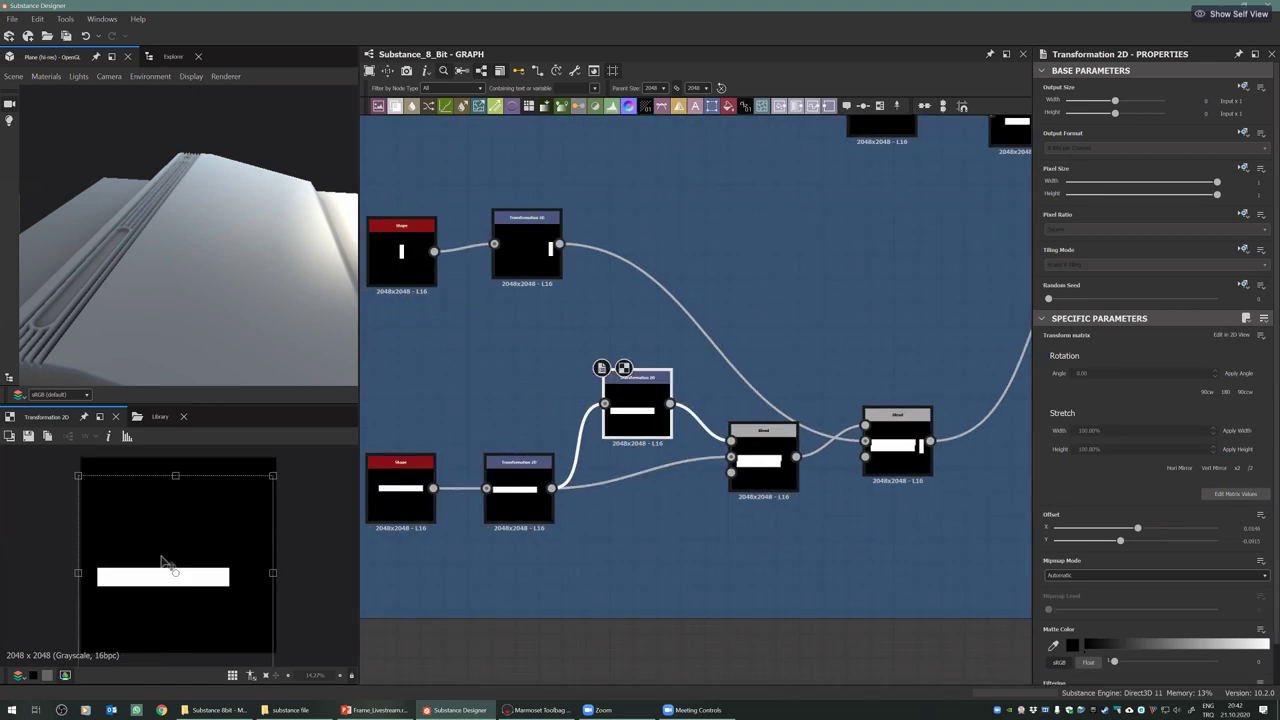
pyautogui.click(760, 474)
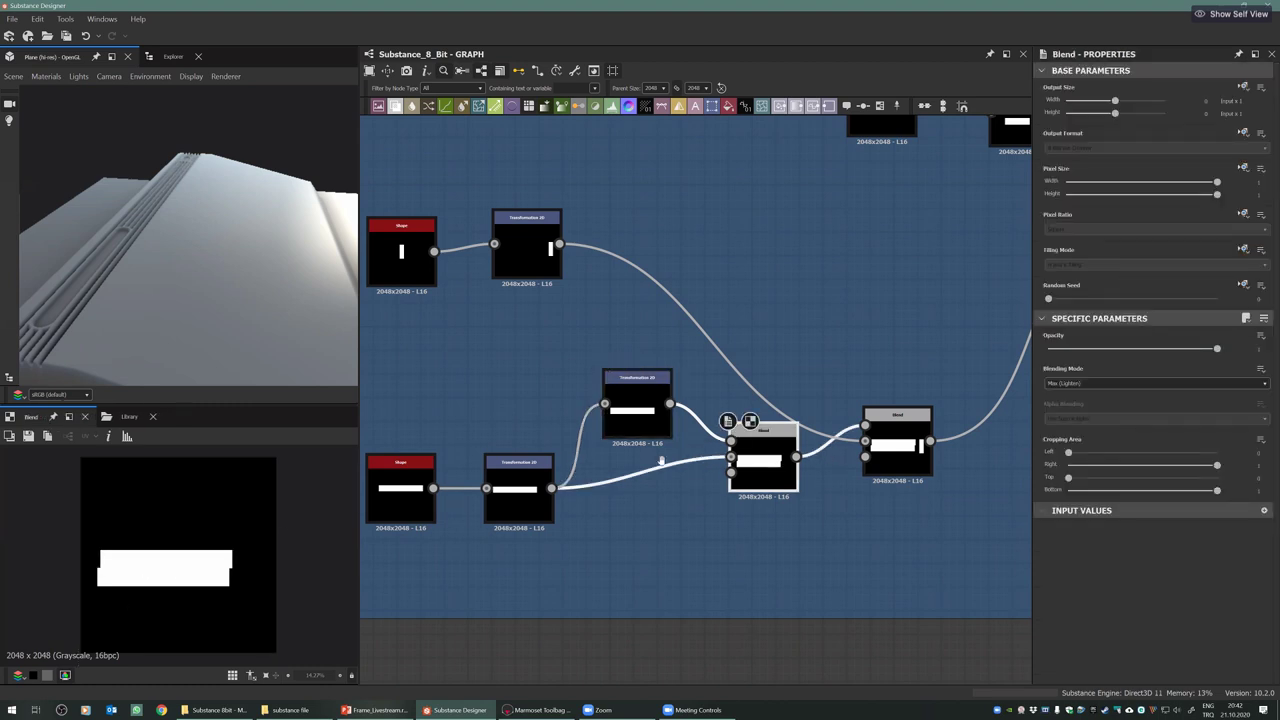
# Preview the Transformation 2D node placing the narrow vertical bar and the Blend that adds it to the long bars
pyautogui.moveTo(662, 461); pyautogui.dragTo(605, 490, button='middle')
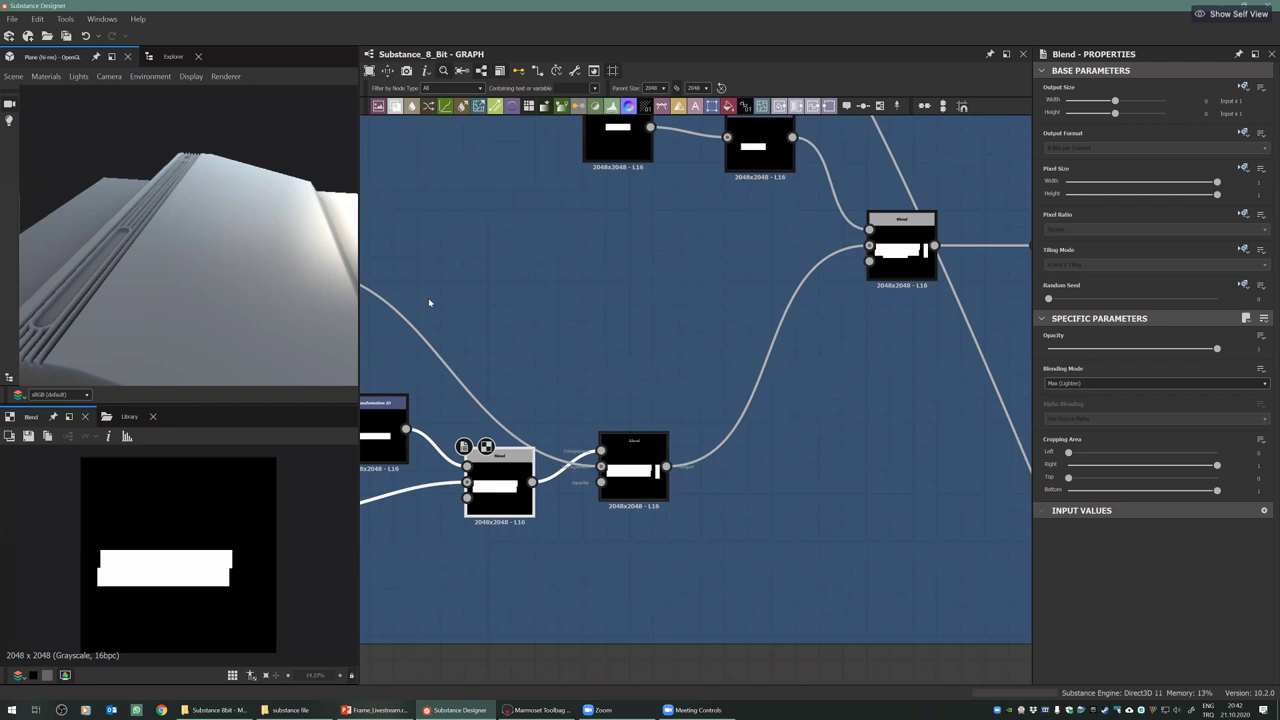
pyautogui.moveTo(431, 303); pyautogui.dragTo(572, 319, button='middle')
pyautogui.click(404, 285)
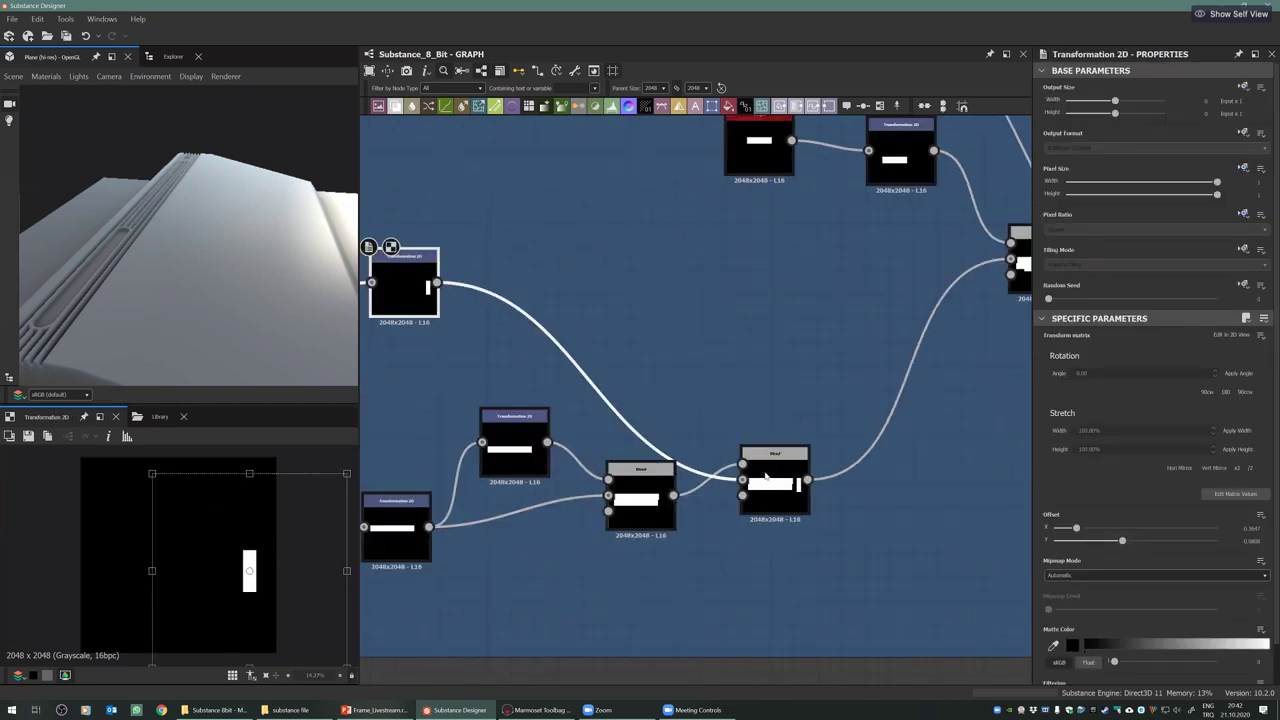
pyautogui.moveTo(766, 477); pyautogui.dragTo(774, 467)
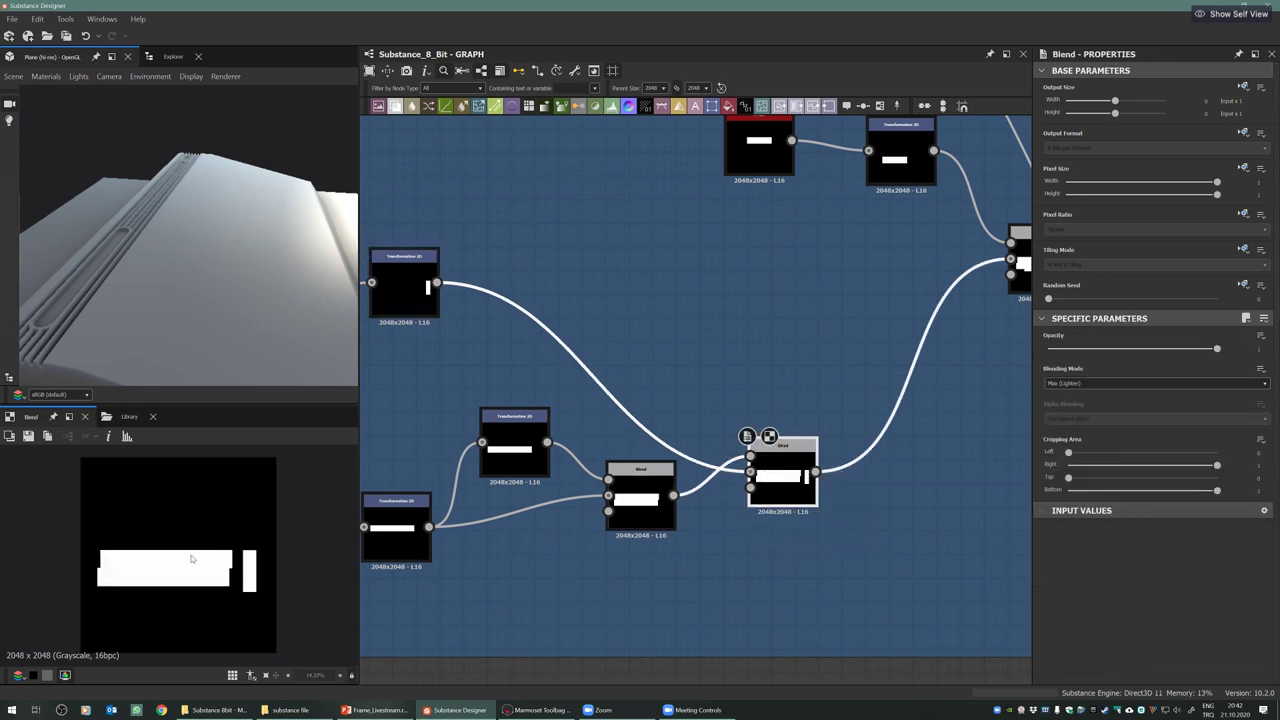
# Inspect the short bar's Shape and Transformation 2D nodes, plus the Add (Linear Dodge) Blend completing the keyboard cutout mask
pyautogui.moveTo(809, 219); pyautogui.dragTo(669, 274, button='middle')
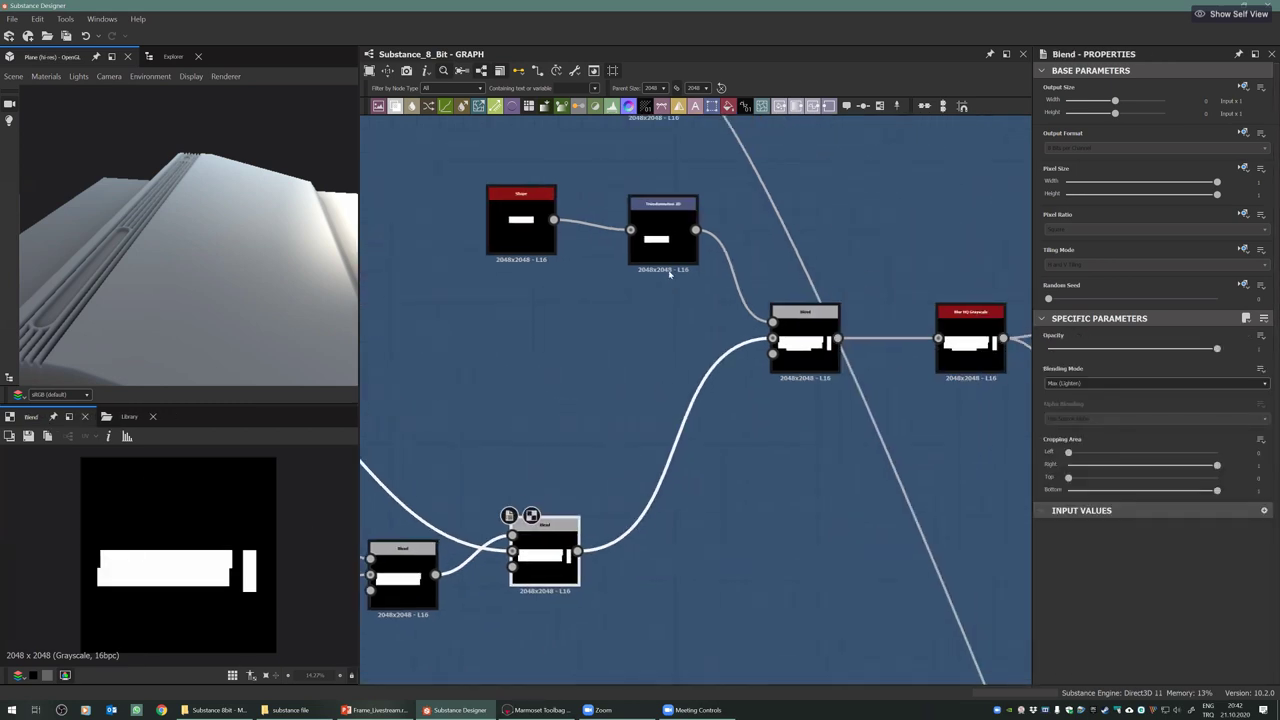
pyautogui.click(526, 244)
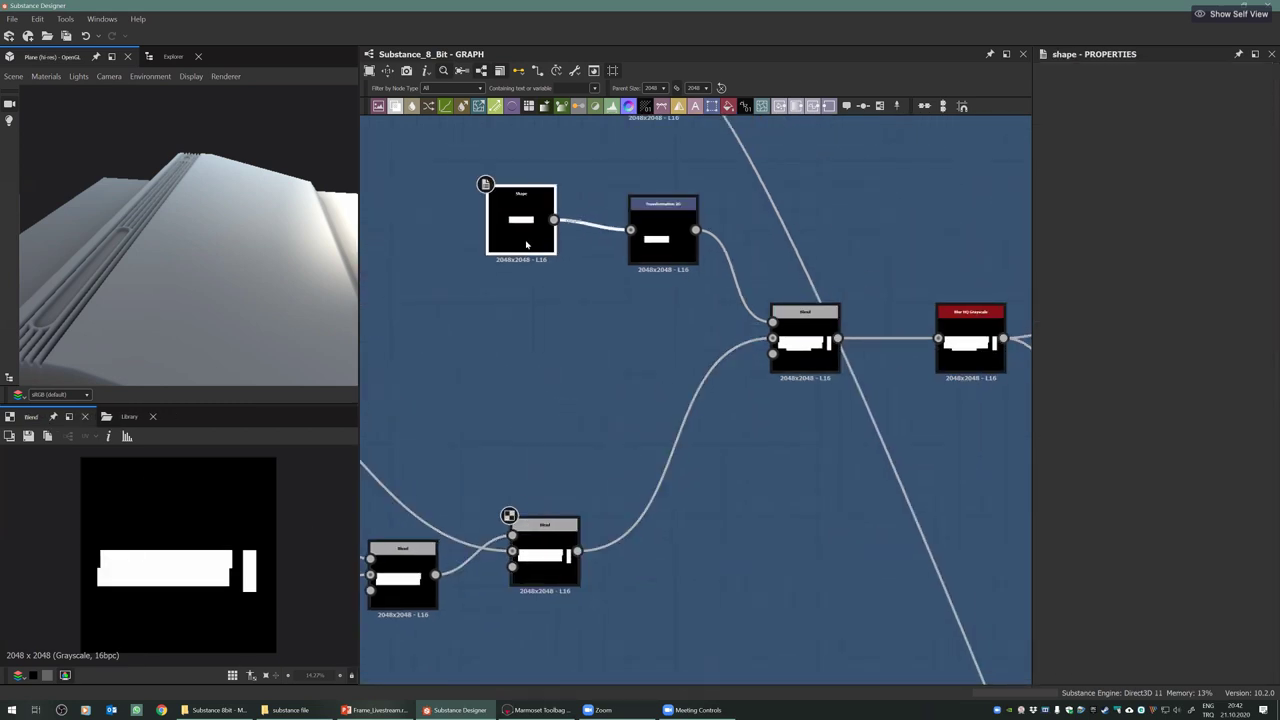
pyautogui.click(670, 256)
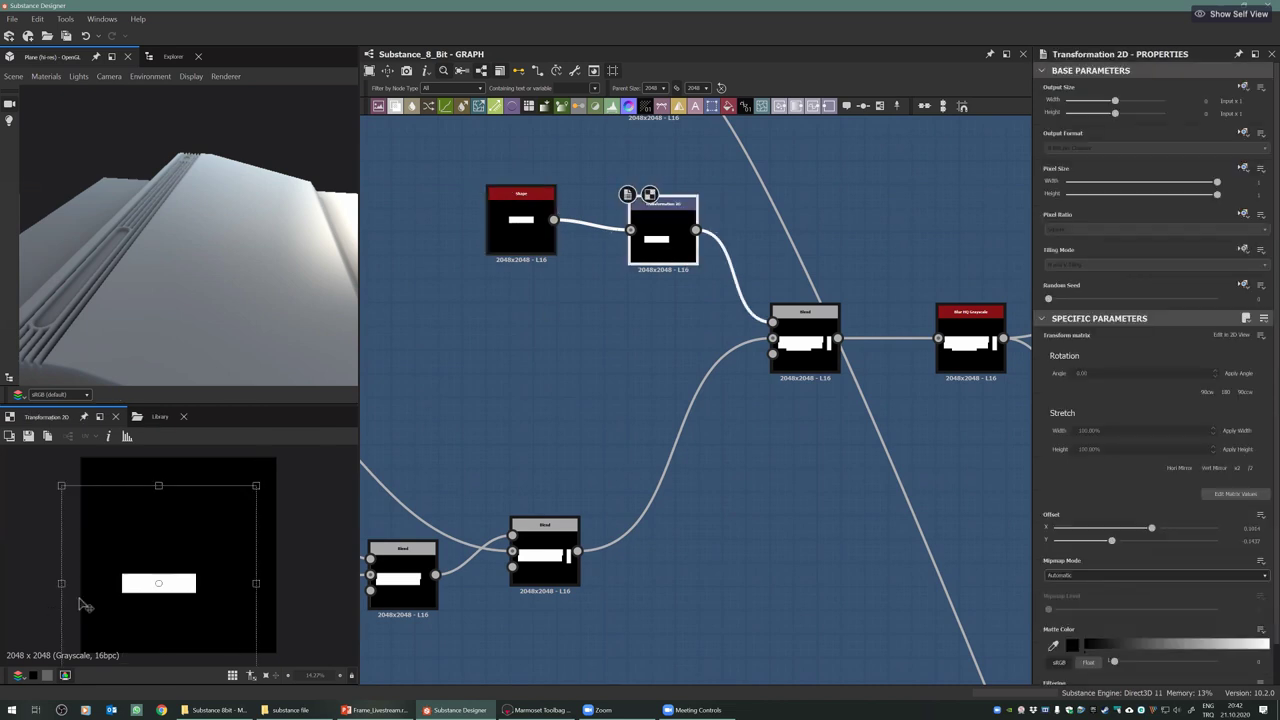
pyautogui.click(808, 343)
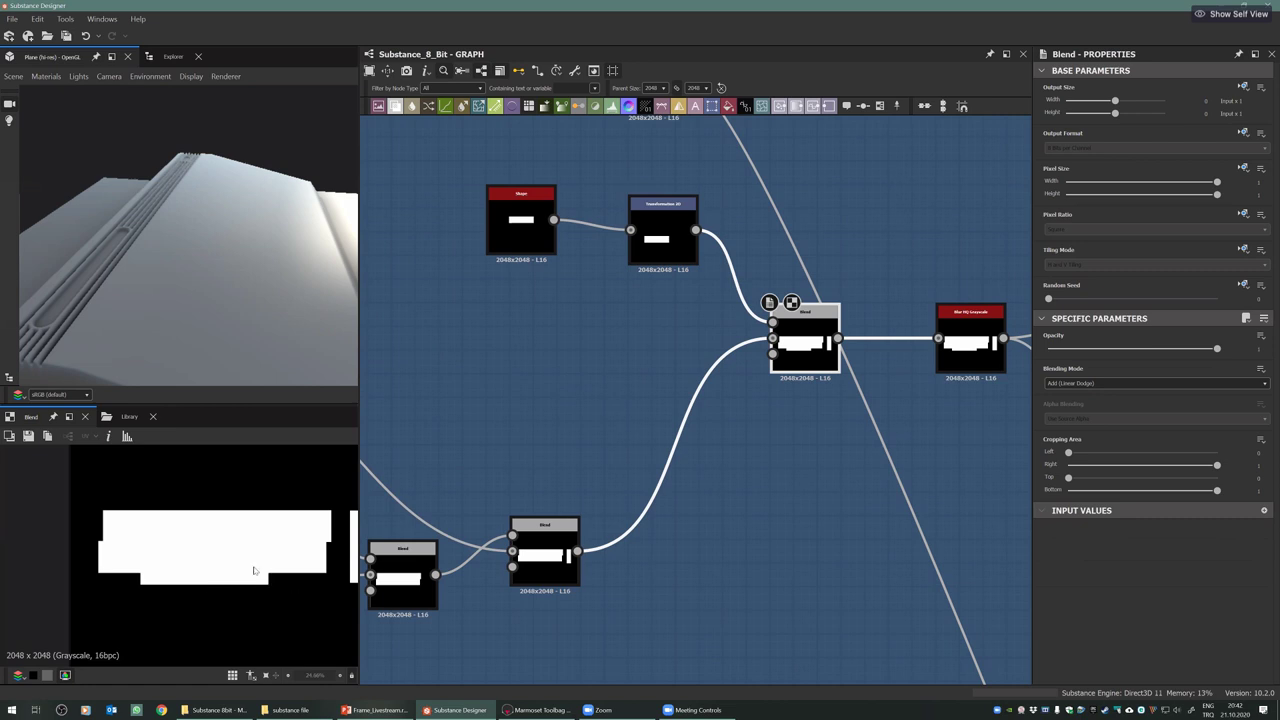
# Preview the Blur HQ Grayscale node after the cutout mask and examine its softened edges up close
pyautogui.moveTo(776, 460); pyautogui.dragTo(544, 500, button='middle')
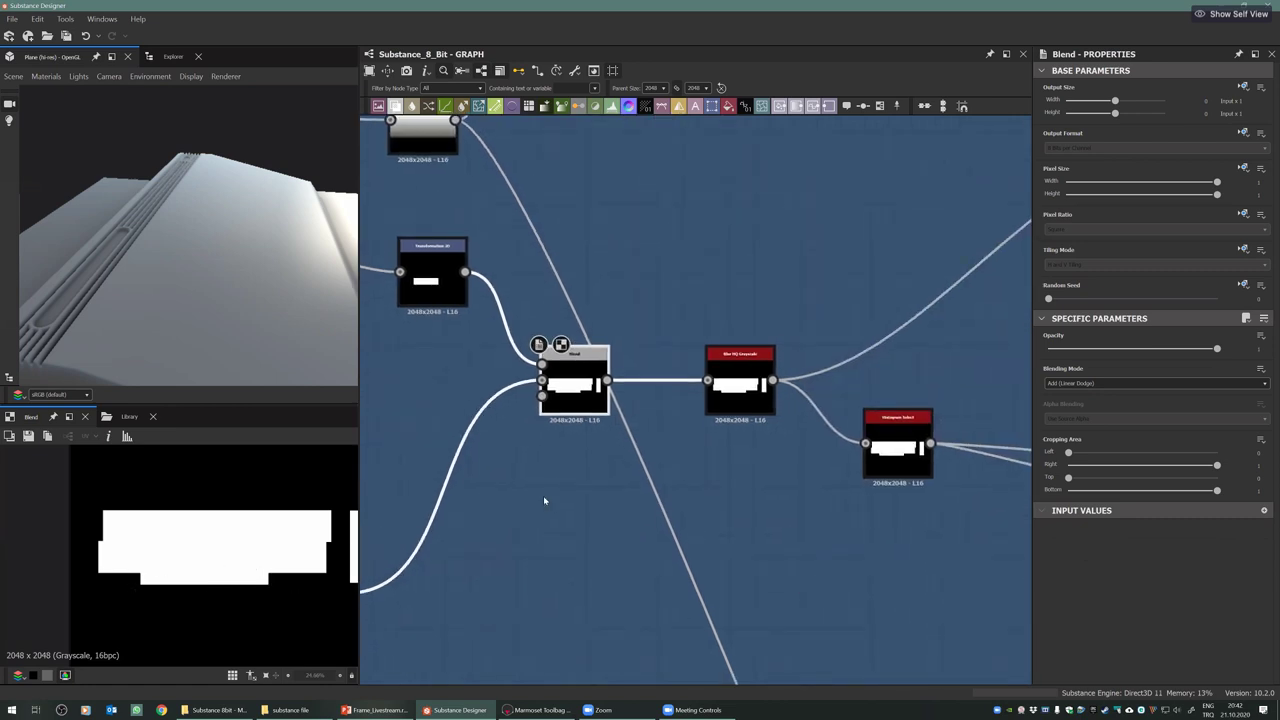
pyautogui.moveTo(689, 414); pyautogui.dragTo(619, 427, button='middle')
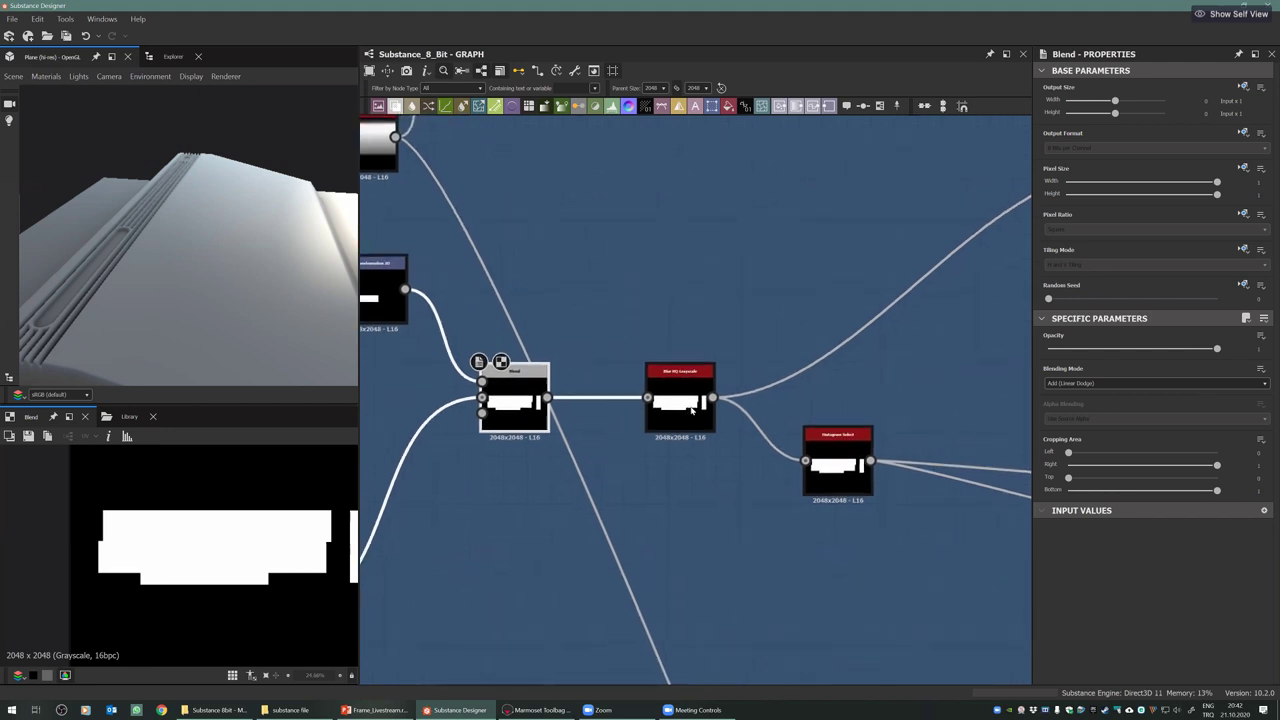
pyautogui.click(680, 395)
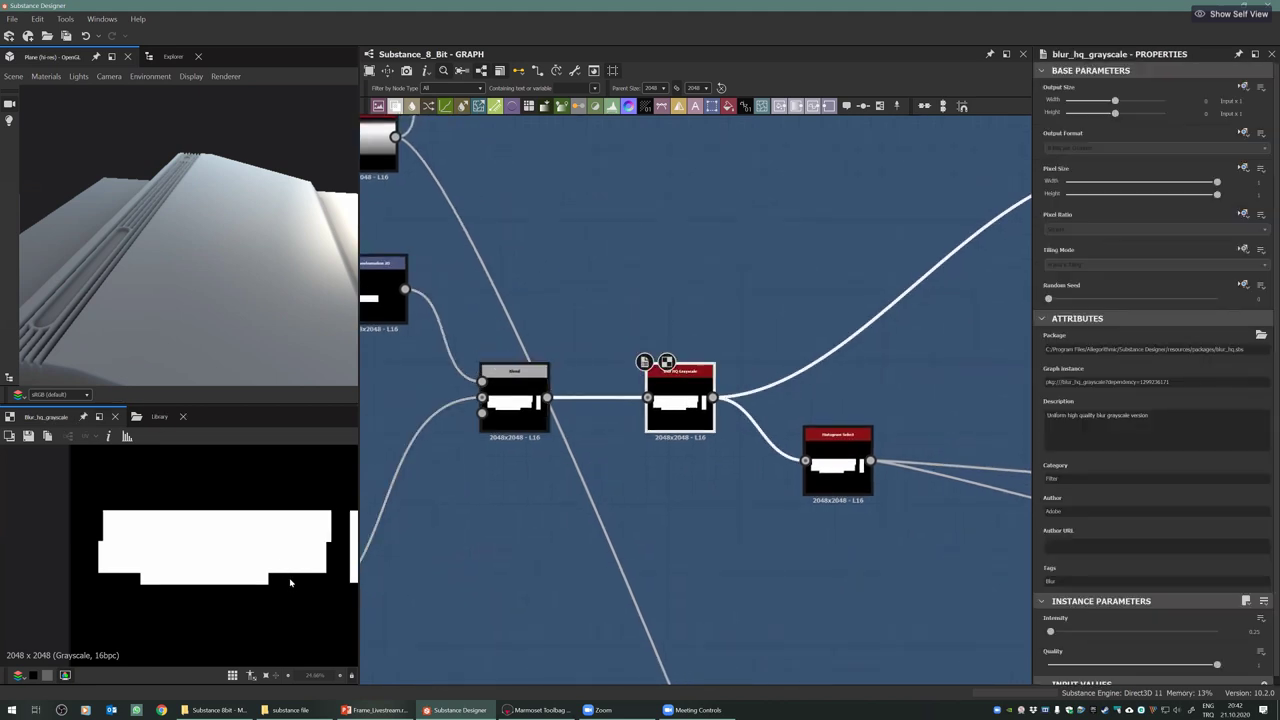
pyautogui.scroll(5, 214, 565)
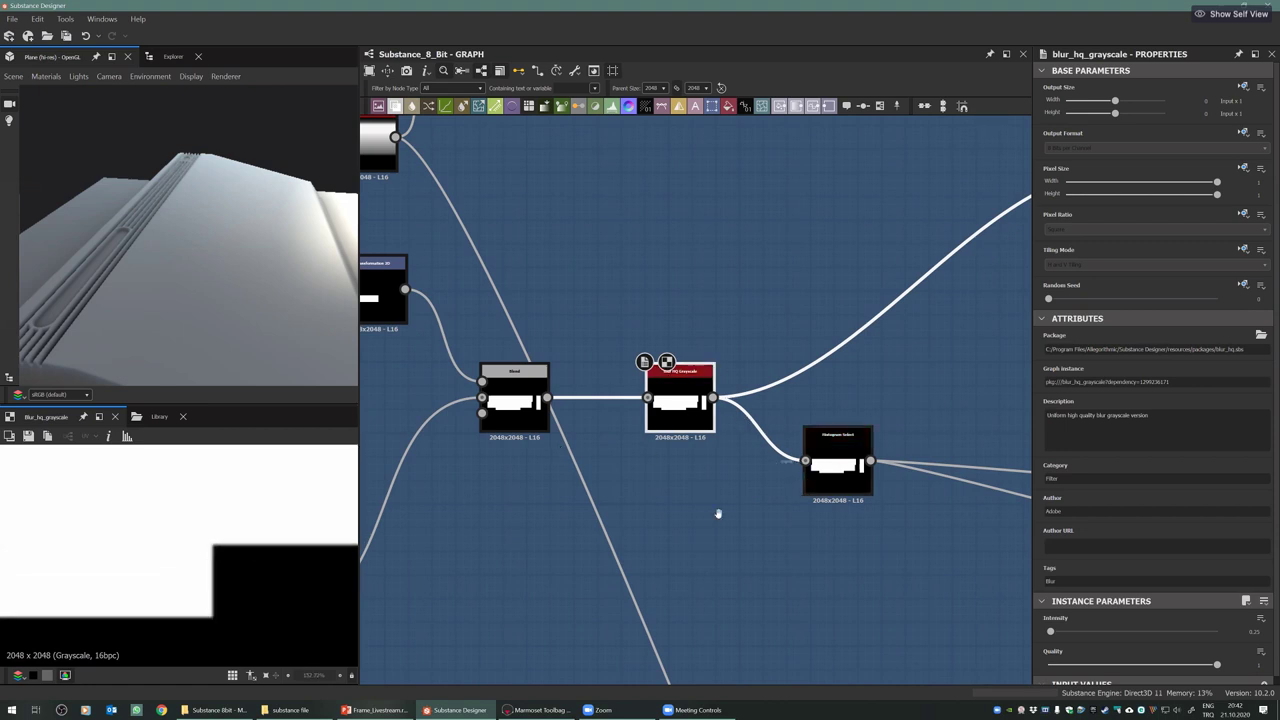
# Shift the Height_Preview node aside and feed it the Blend that combines the grooved case with the blurred keyboard cutout mask
pyautogui.moveTo(715, 511); pyautogui.dragTo(598, 556, button='middle')
pyautogui.moveTo(650, 238); pyautogui.dragTo(586, 354, button='middle')
pyautogui.scroll(-1, 667, 228)
pyautogui.scroll(-2, 665, 392)
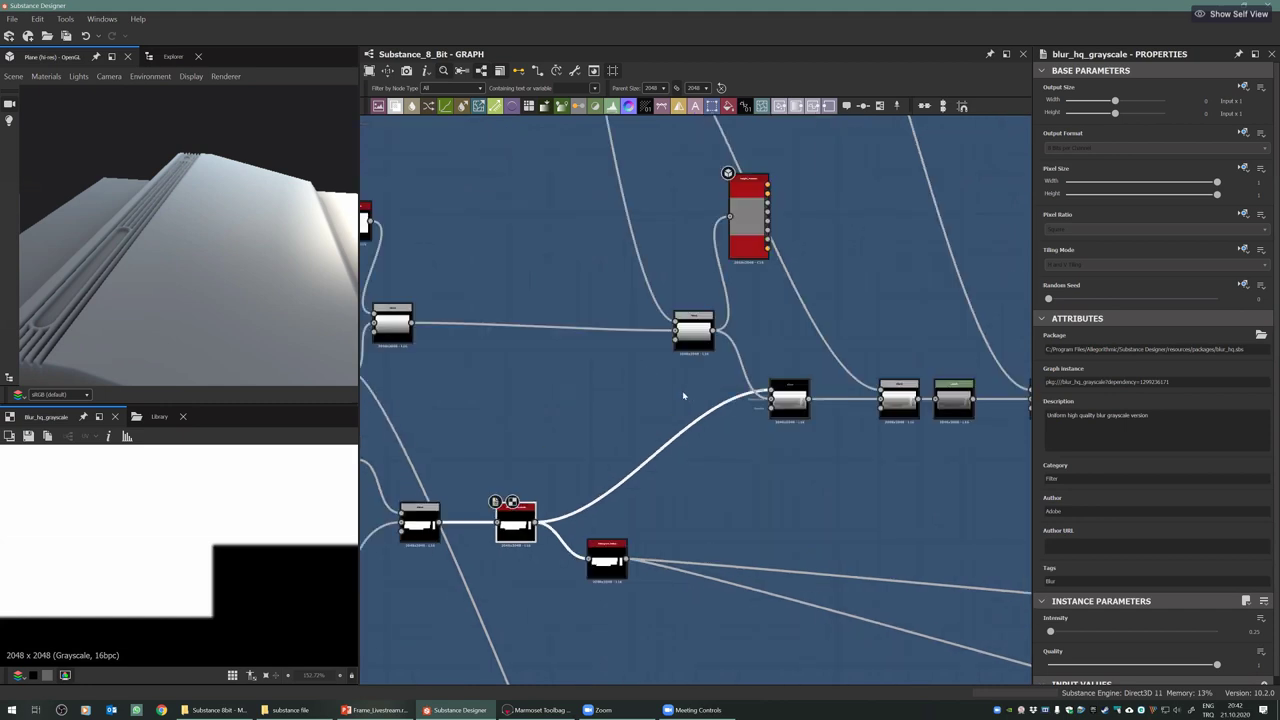
pyautogui.scroll(3, 789, 399)
pyautogui.moveTo(790, 399); pyautogui.dragTo(762, 378, button='middle')
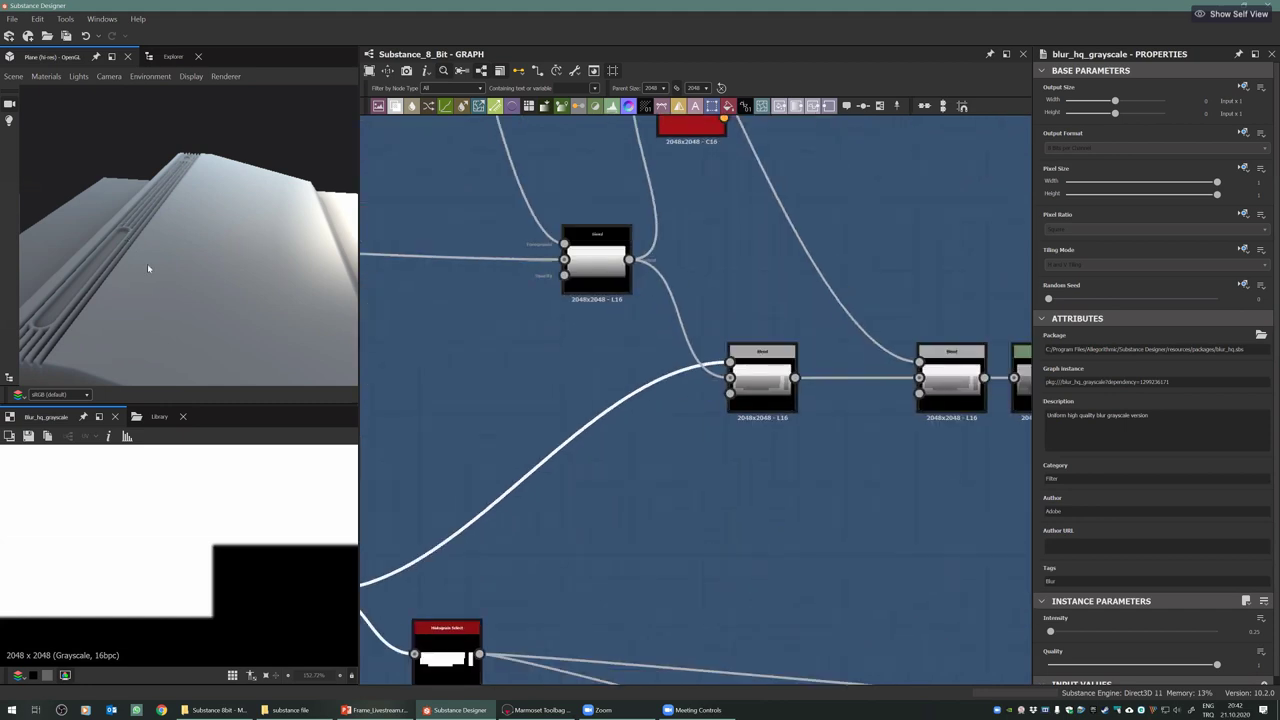
pyautogui.scroll(-2, 433, 404)
pyautogui.moveTo(586, 124); pyautogui.dragTo(713, 164)
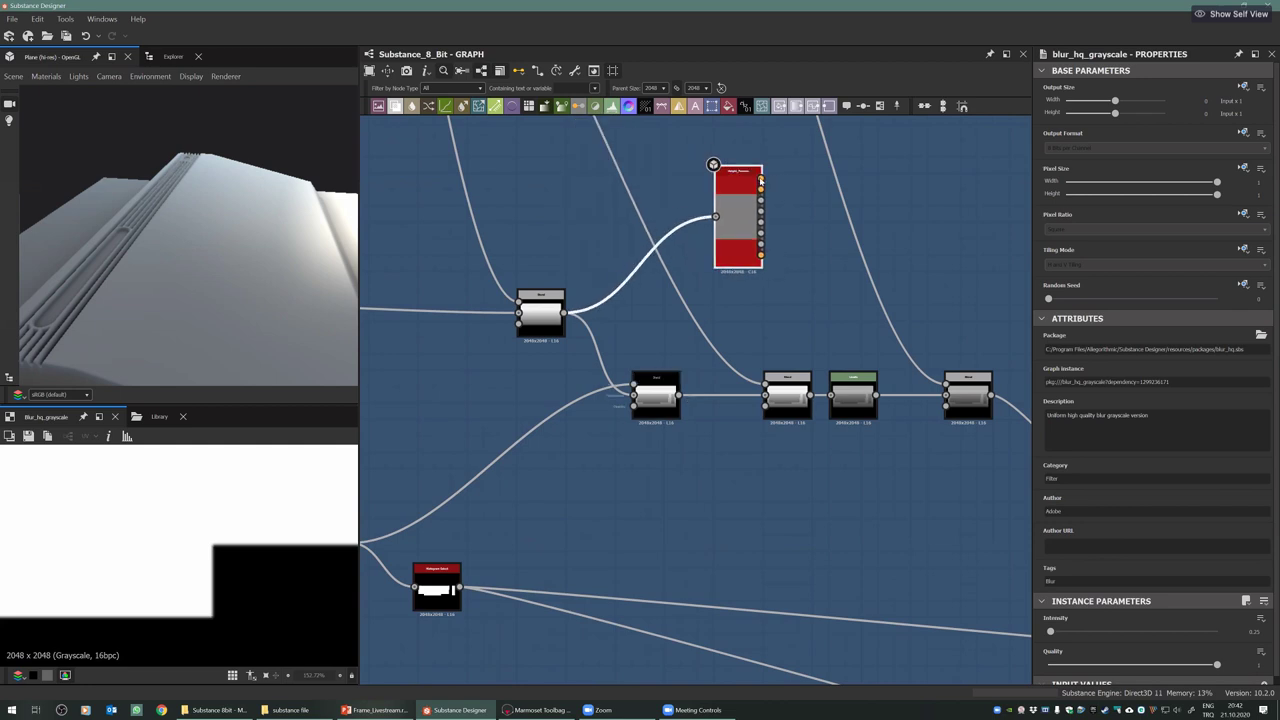
pyautogui.moveTo(199, 261); pyautogui.dragTo(189, 297)
pyautogui.moveTo(685, 398); pyautogui.dragTo(729, 183)
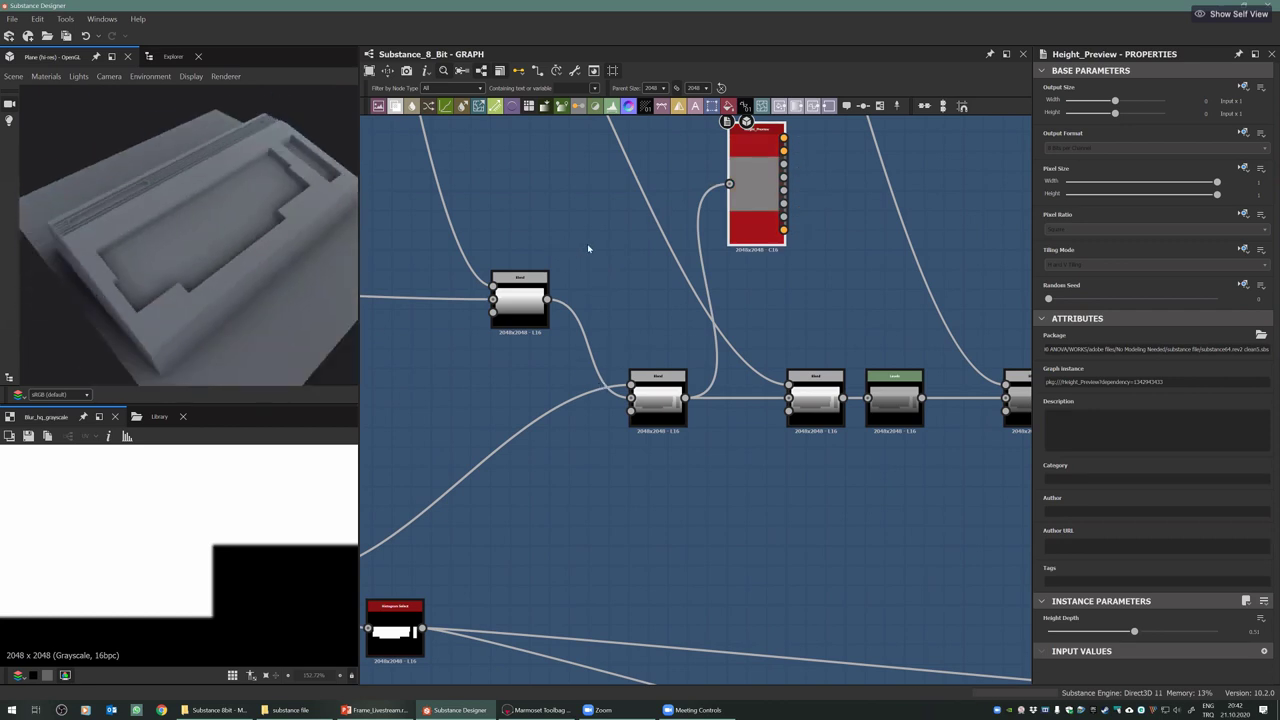
# Feed the Height_Preview node the Blend after the keyboard cutout stage and examine the groove around the opening in 3D
pyautogui.moveTo(612, 362); pyautogui.dragTo(519, 375, button='middle')
pyautogui.scroll(-2, 519, 375)
pyautogui.moveTo(716, 335); pyautogui.dragTo(666, 353, button='middle')
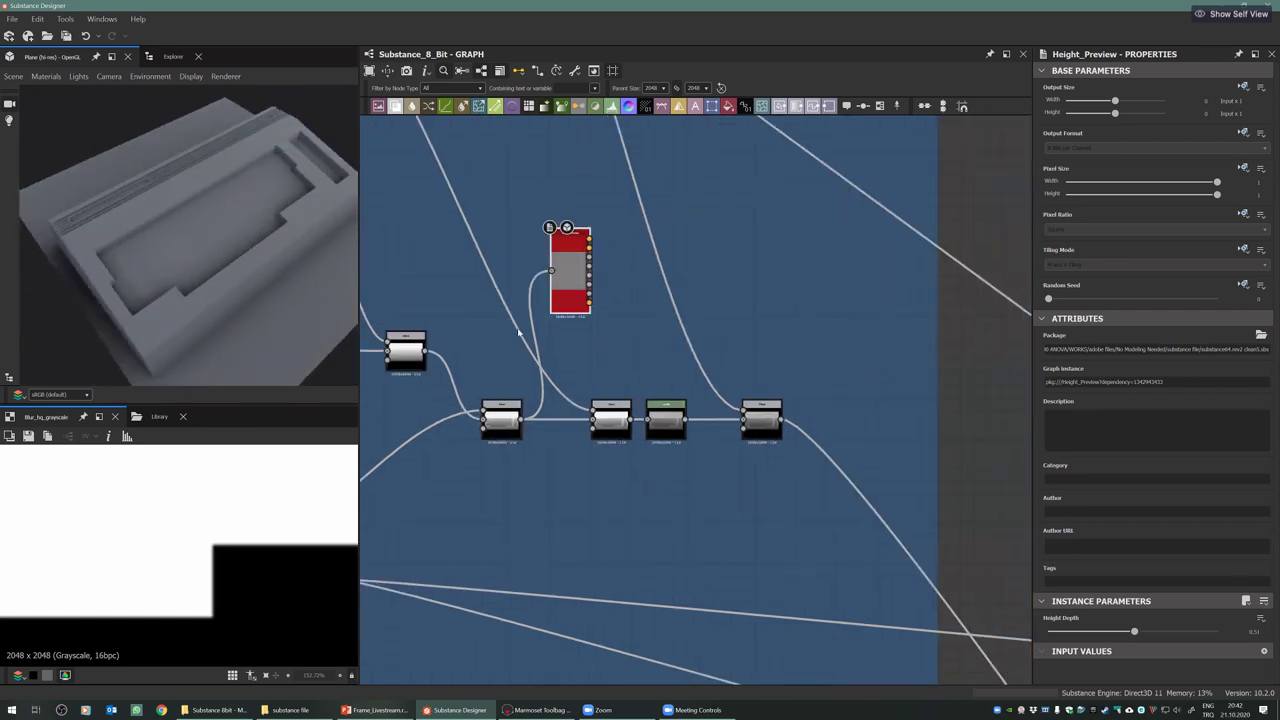
pyautogui.scroll(-1, 715, 302)
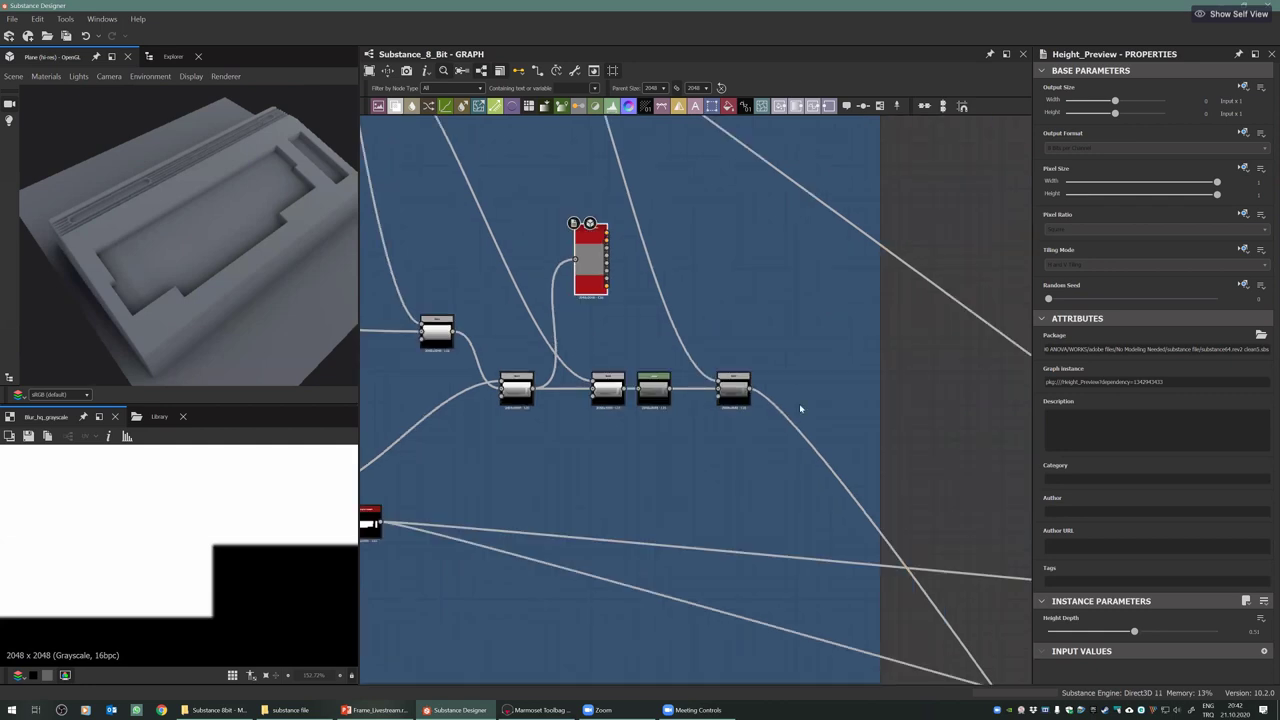
pyautogui.scroll(-2, 845, 460)
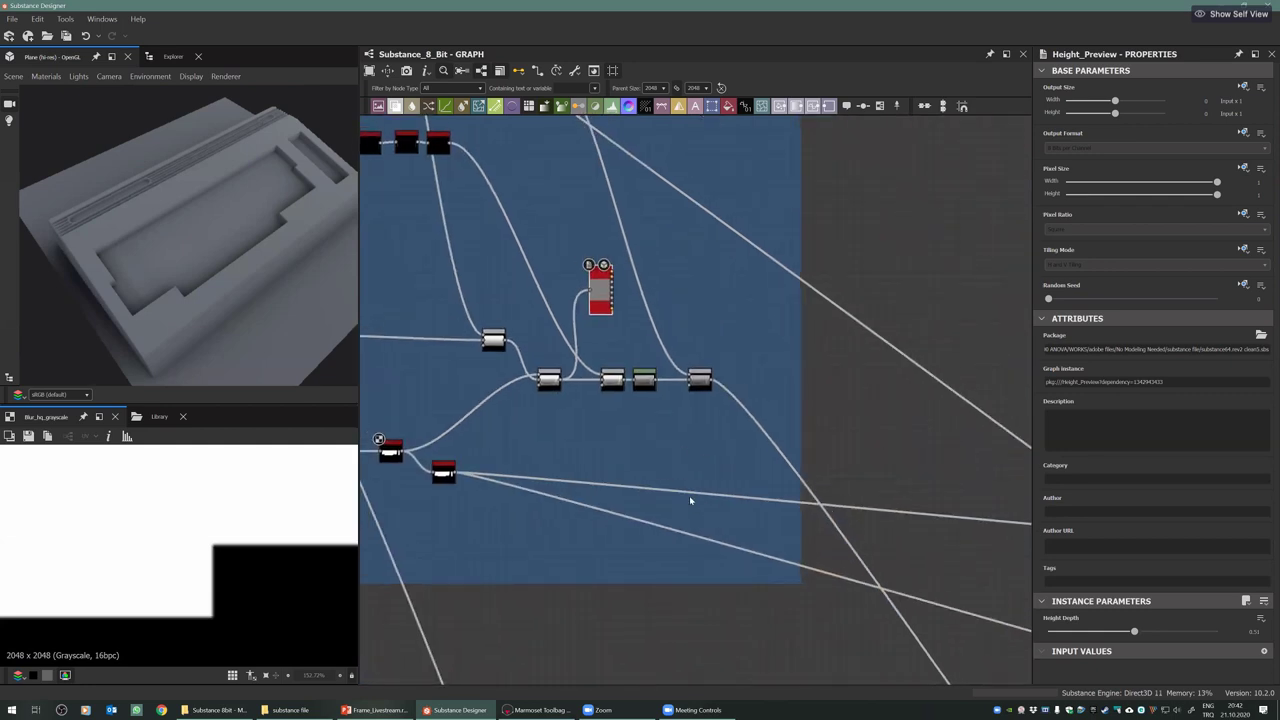
pyautogui.moveTo(690, 501); pyautogui.dragTo(756, 567, button='middle')
pyautogui.moveTo(659, 486); pyautogui.dragTo(669, 492, button='middle')
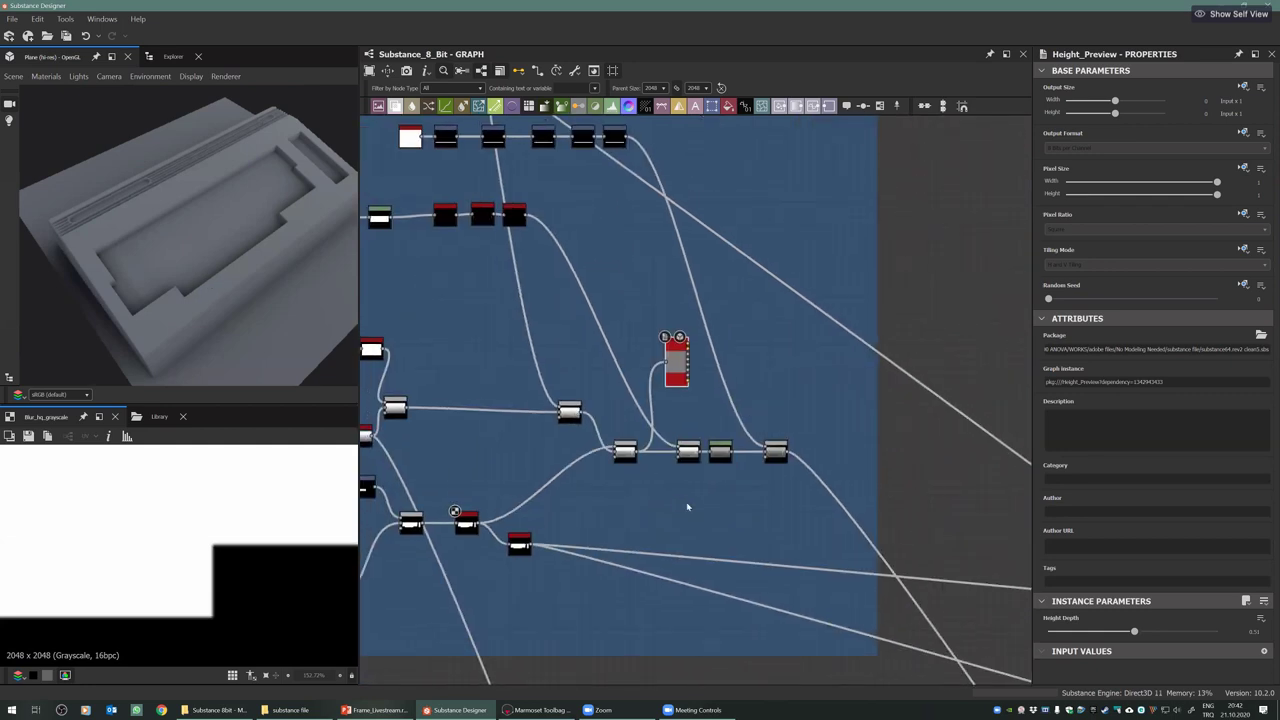
pyautogui.scroll(3, 615, 404)
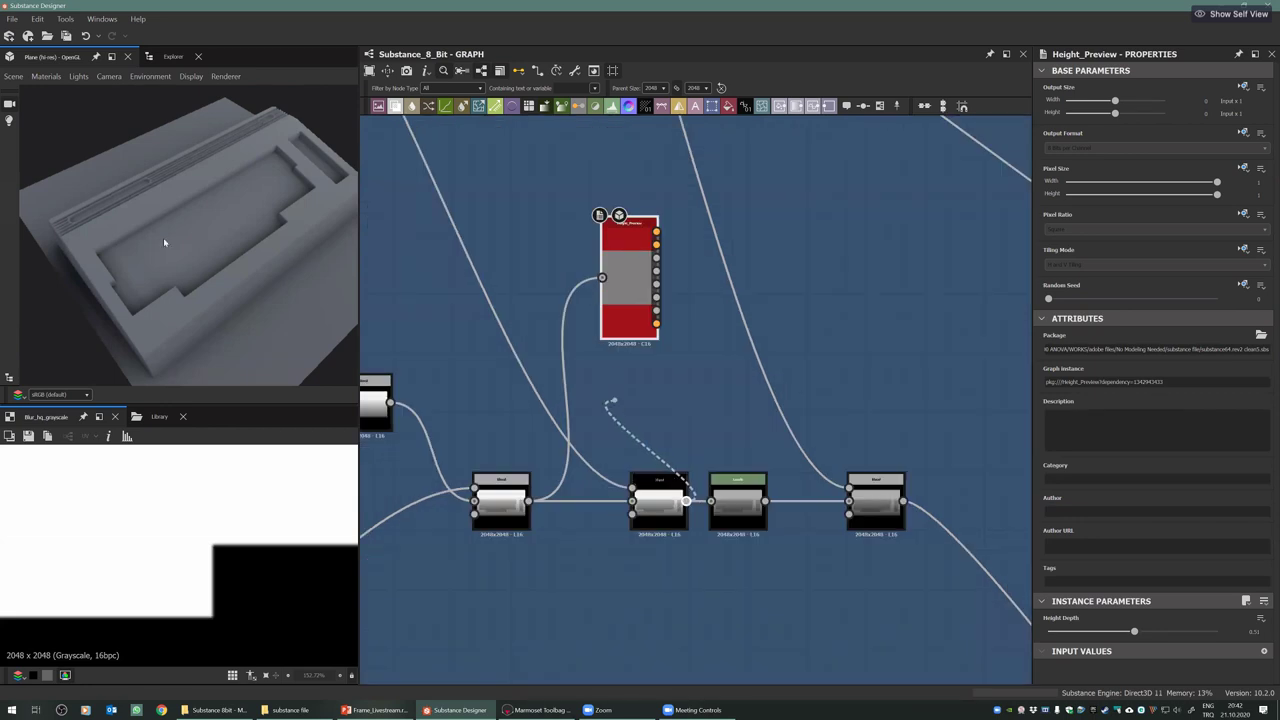
pyautogui.moveTo(686, 501); pyautogui.dragTo(602, 278)
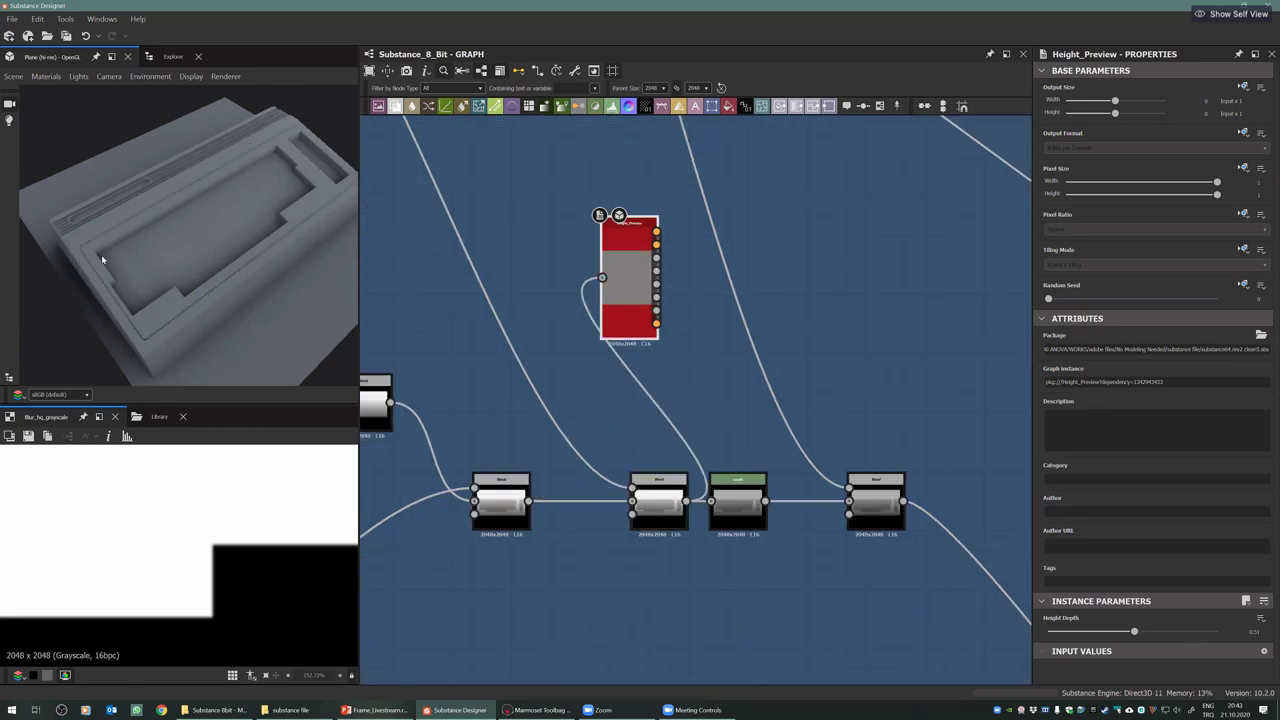
pyautogui.scroll(3, 180, 294)
pyautogui.moveTo(180, 294); pyautogui.dragTo(200, 230, button='middle')
# Preview the Shape node at the start of the groove outline branch and examine the groove's corner up close in 3D
pyautogui.moveTo(680, 371); pyautogui.dragTo(725, 398, button='middle')
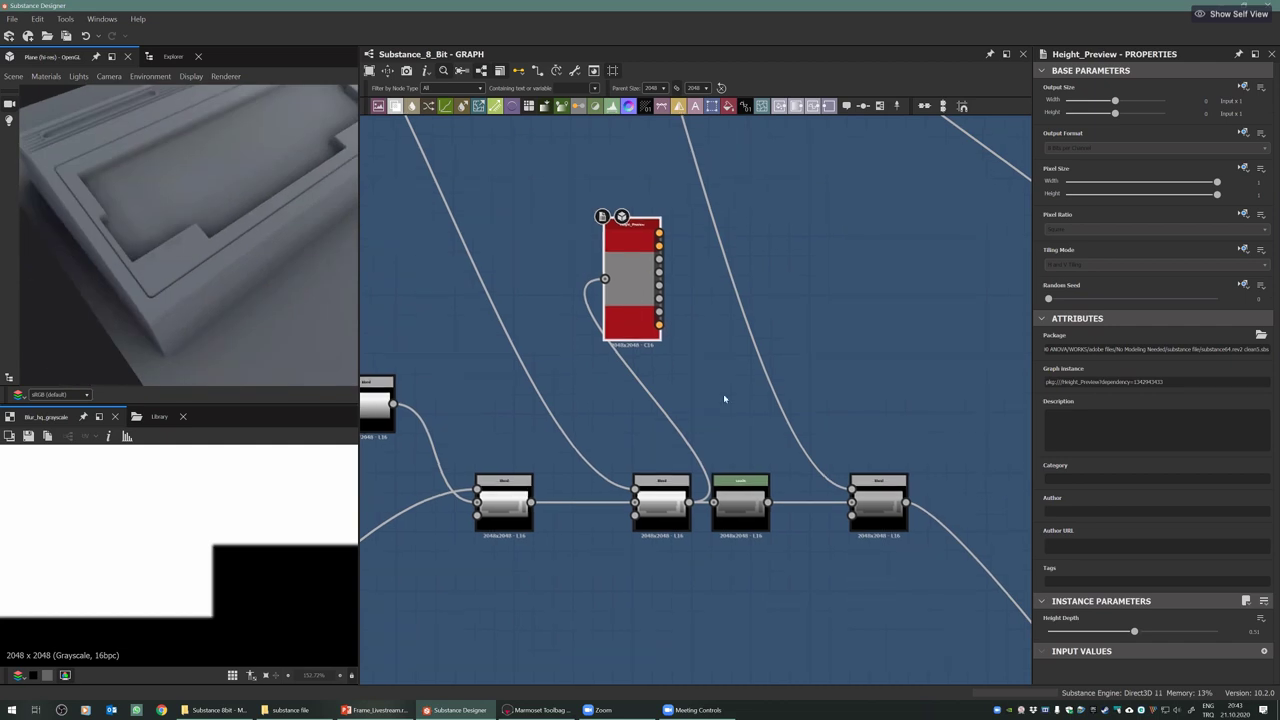
pyautogui.moveTo(675, 450); pyautogui.dragTo(734, 489, button='middle')
pyautogui.moveTo(446, 280); pyautogui.dragTo(463, 296, button='middle')
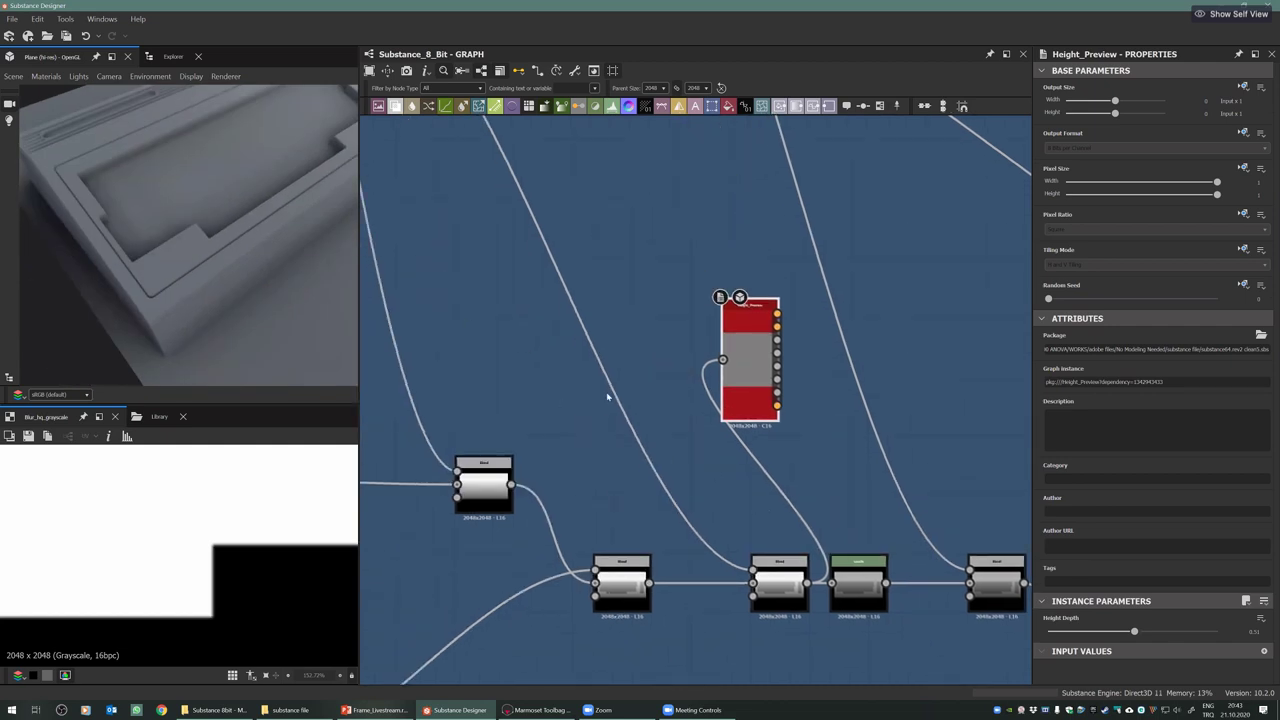
pyautogui.scroll(-3, 687, 419)
pyautogui.scroll(-1, 532, 378)
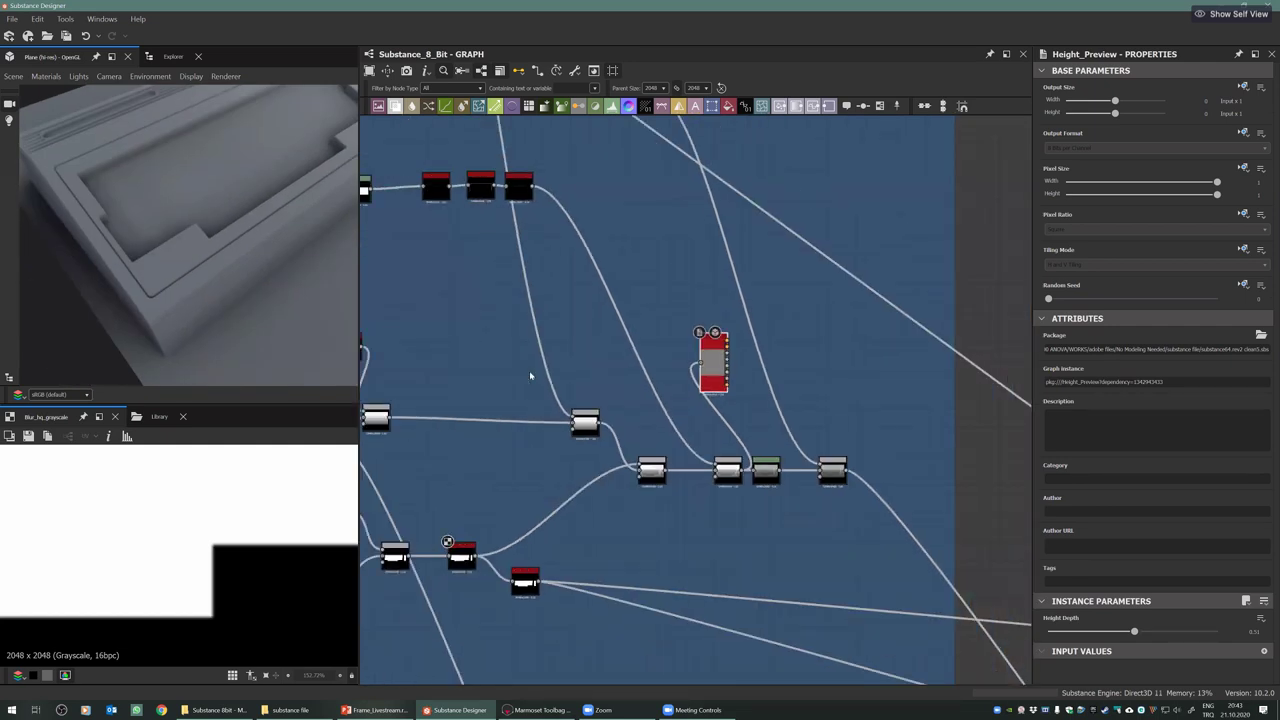
pyautogui.scroll(-1, 530, 376)
pyautogui.scroll(1, 565, 393)
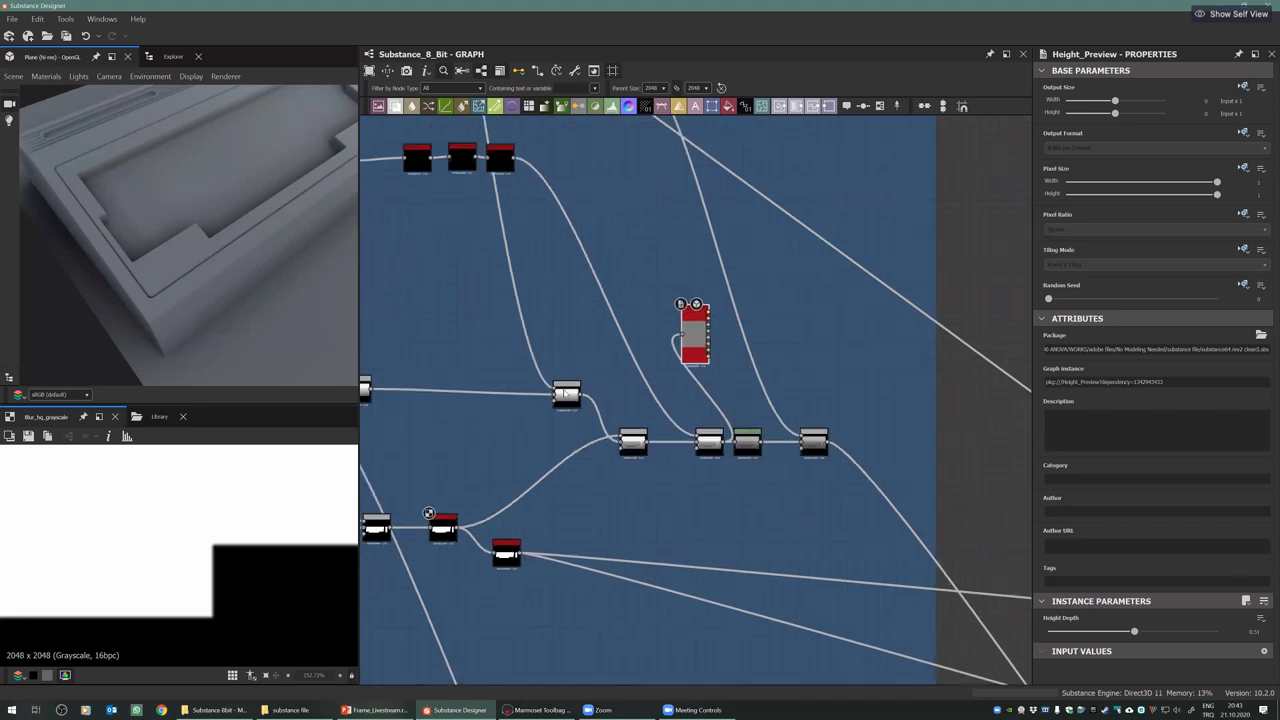
pyautogui.scroll(2, 565, 393)
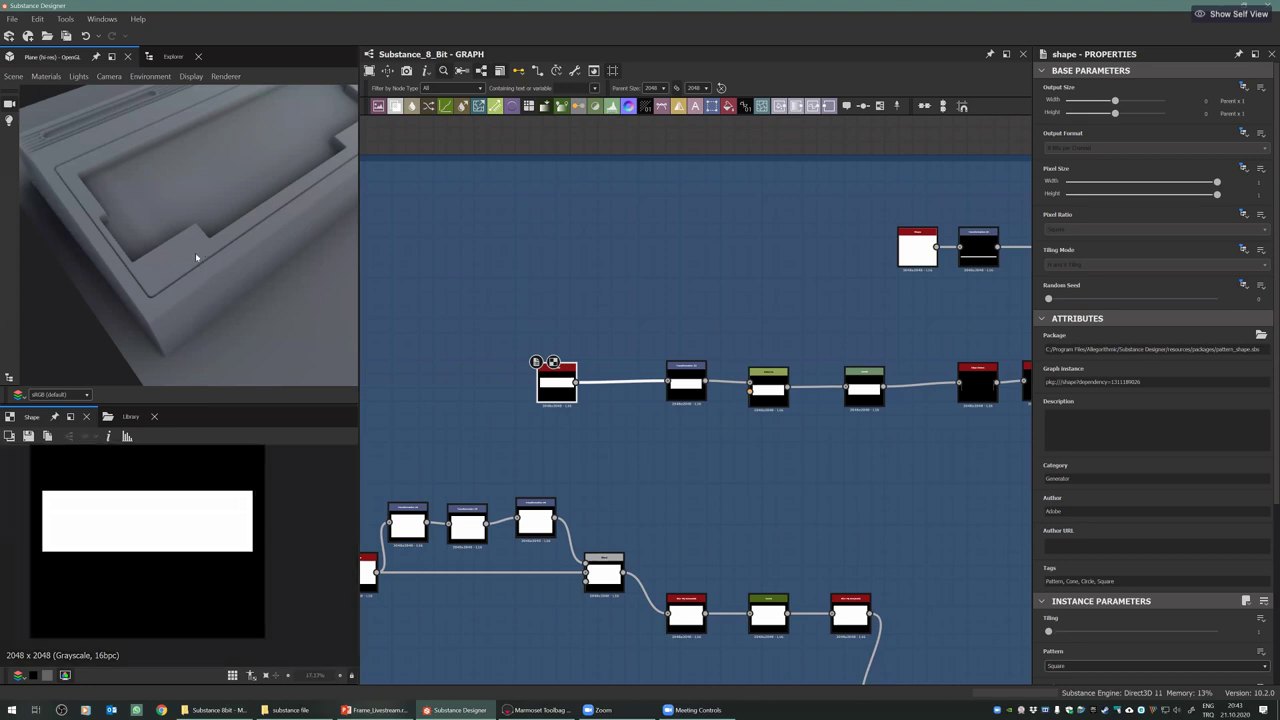
pyautogui.scroll(3, 195, 252)
pyautogui.moveTo(208, 237); pyautogui.dragTo(270, 140, button='middle')
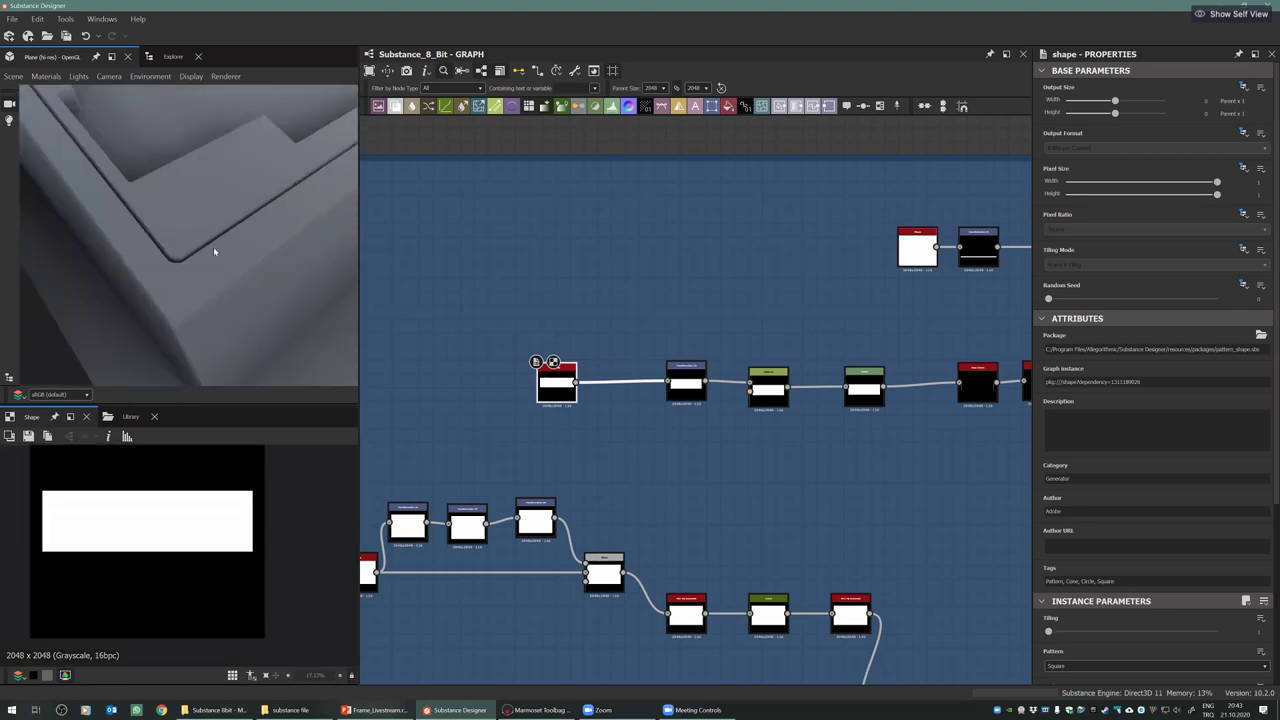
pyautogui.moveTo(243, 440); pyautogui.dragTo(94, 503, button='right')
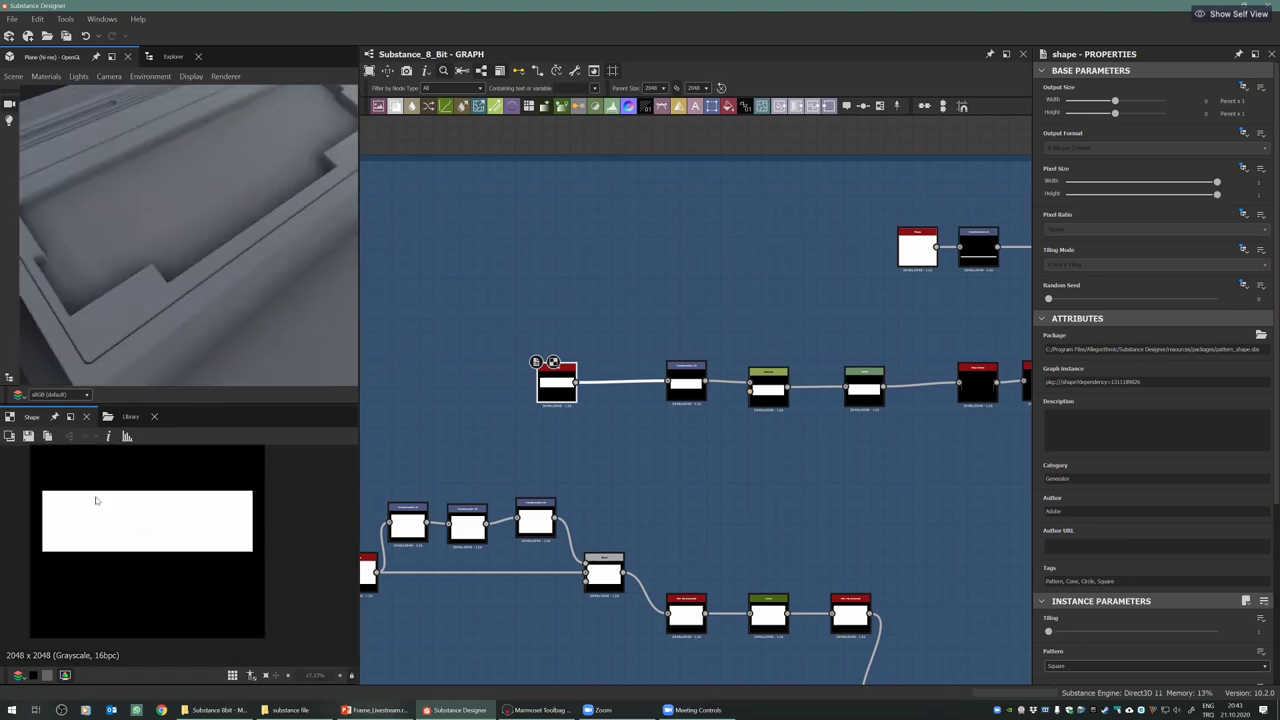
# Inspect the Transformation 2D and Distance nodes after the Shape, zooming in on the corner of the Distance output
pyautogui.click(688, 382)
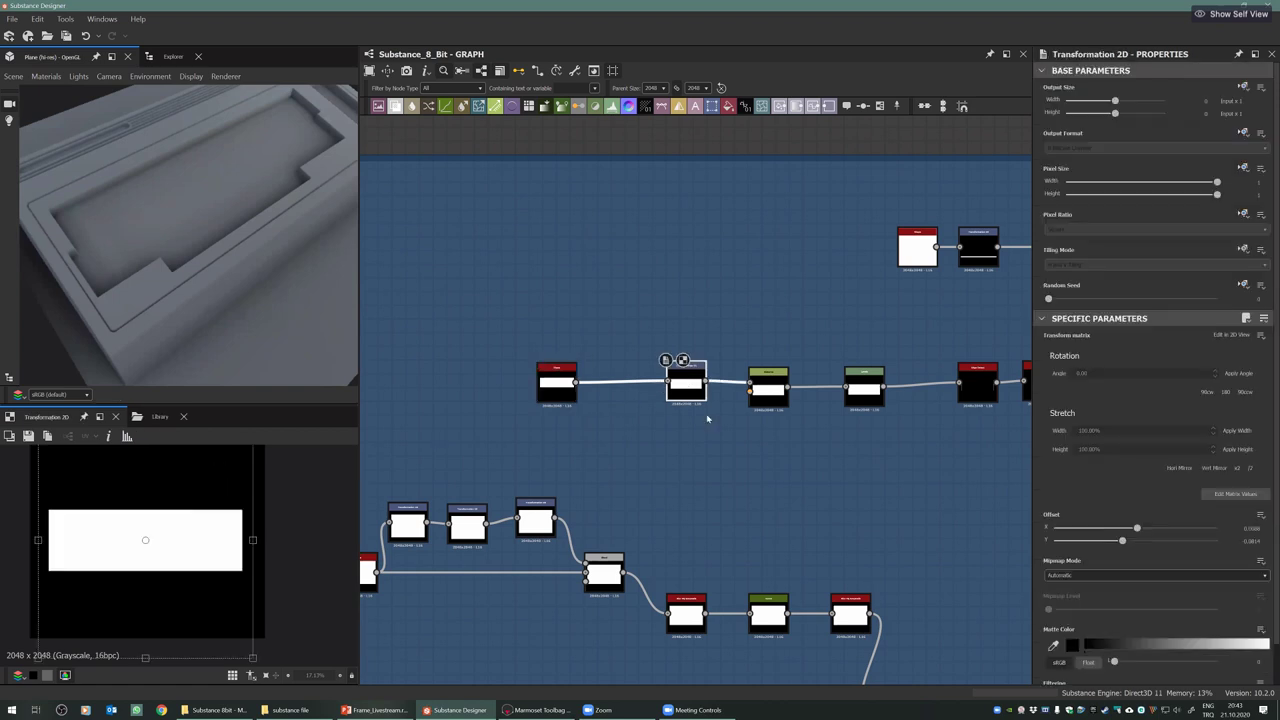
pyautogui.click(772, 403)
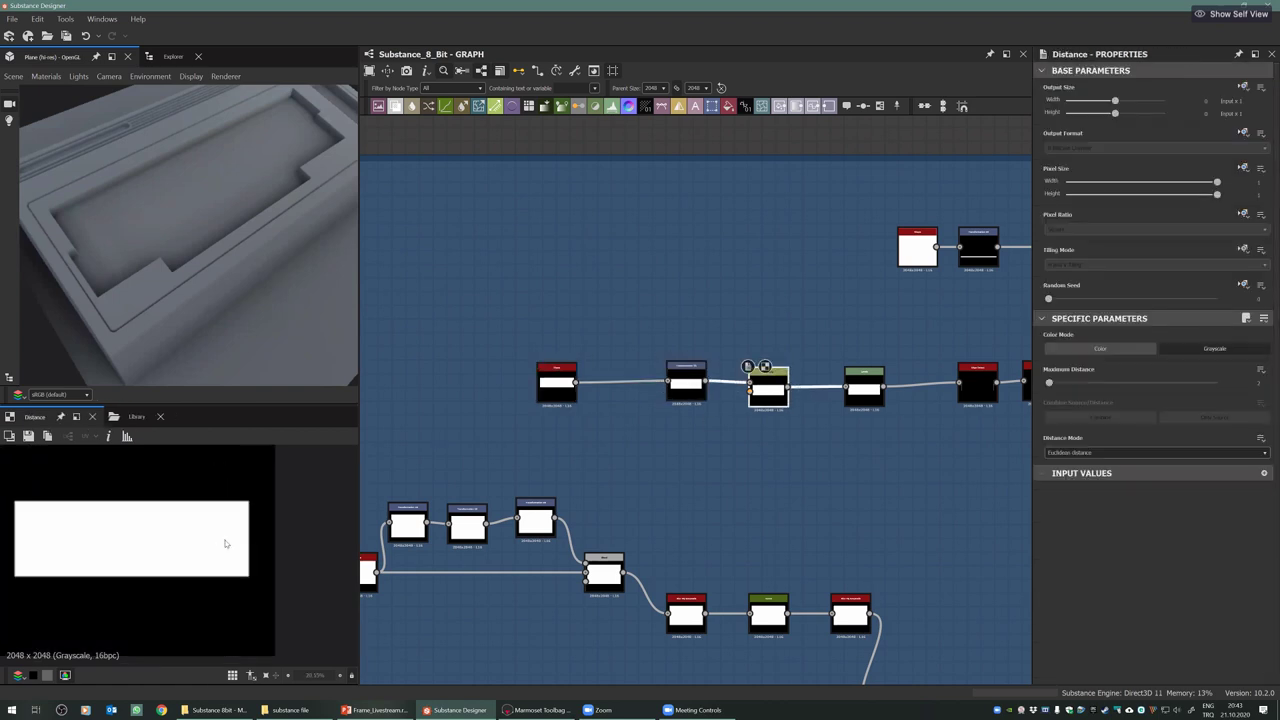
pyautogui.scroll(3, 768, 405)
pyautogui.scroll(2, 766, 407)
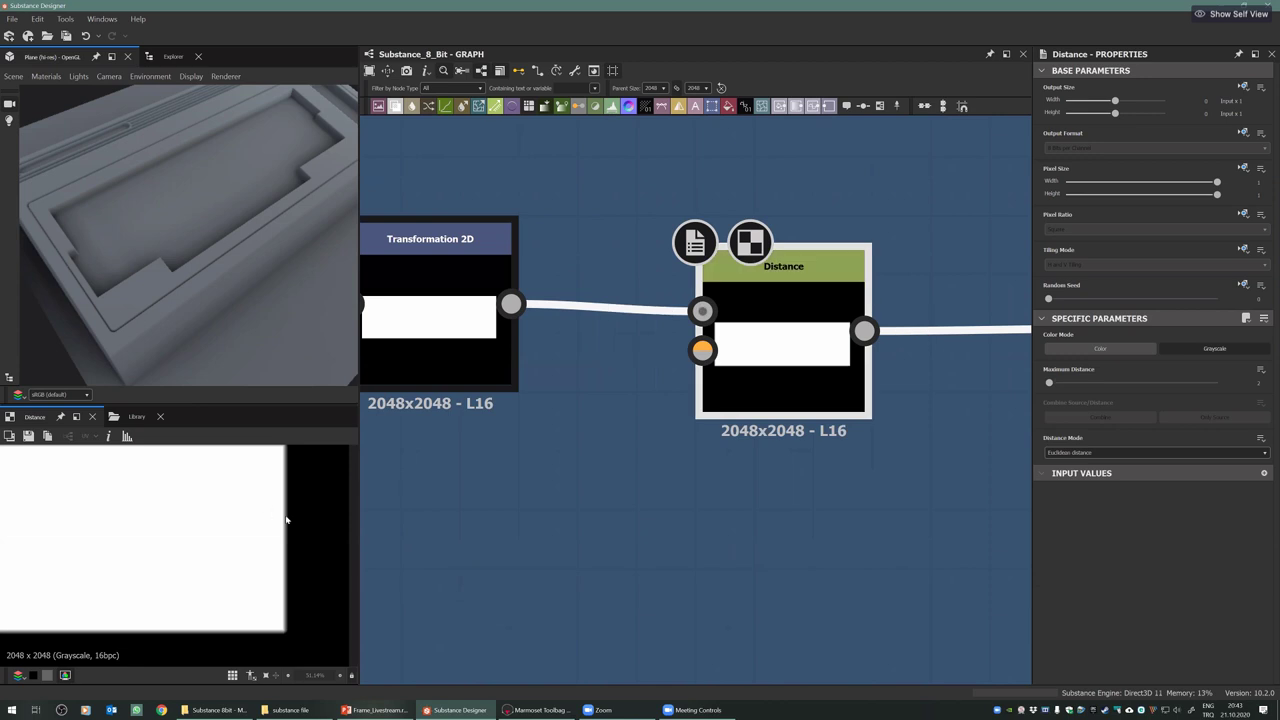
pyautogui.scroll(3, 278, 625)
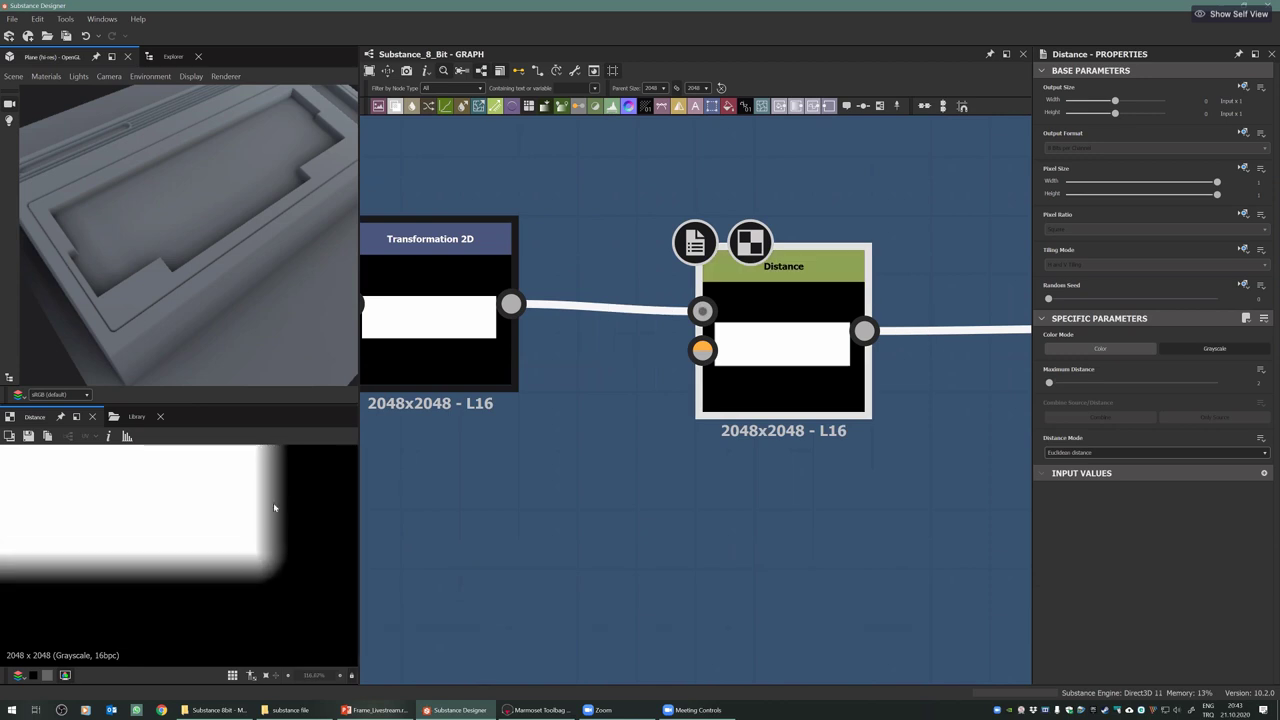
pyautogui.scroll(-3, 860, 408)
# Preview the Levels node after Distance and examine the rectangle's corner in its output
pyautogui.moveTo(862, 415); pyautogui.dragTo(472, 420, button='middle')
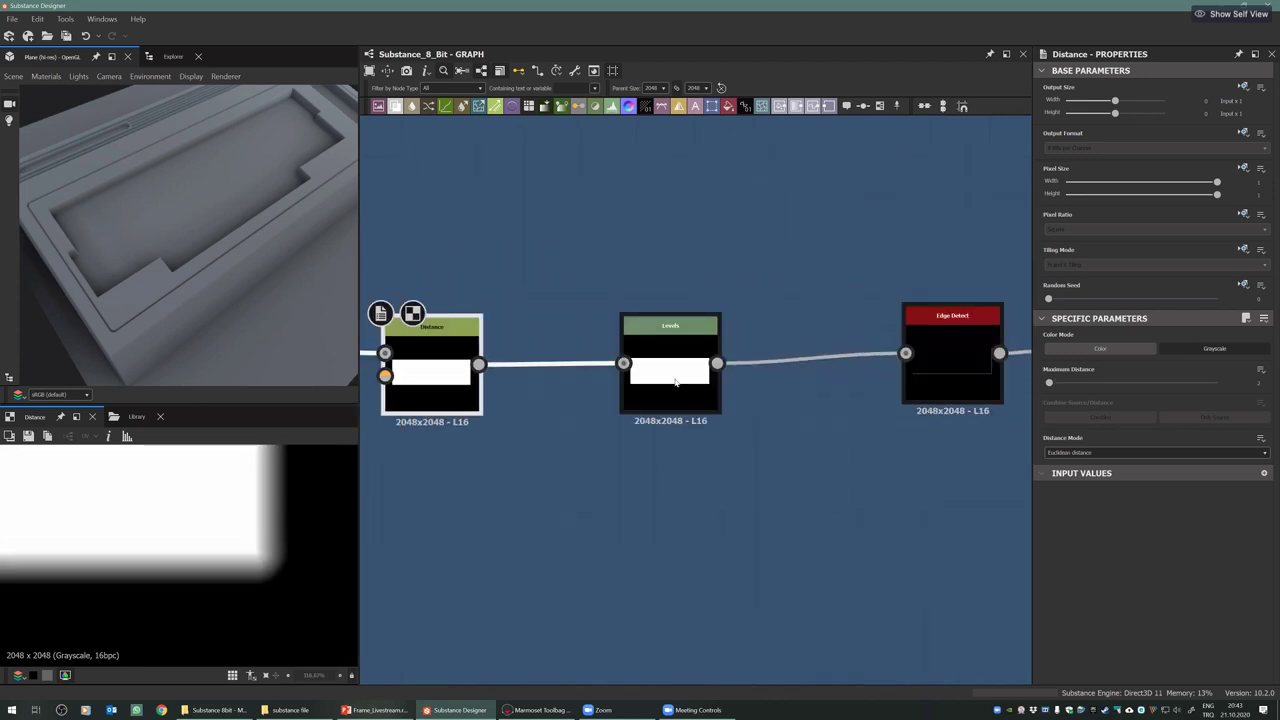
pyautogui.scroll(2, 665, 383)
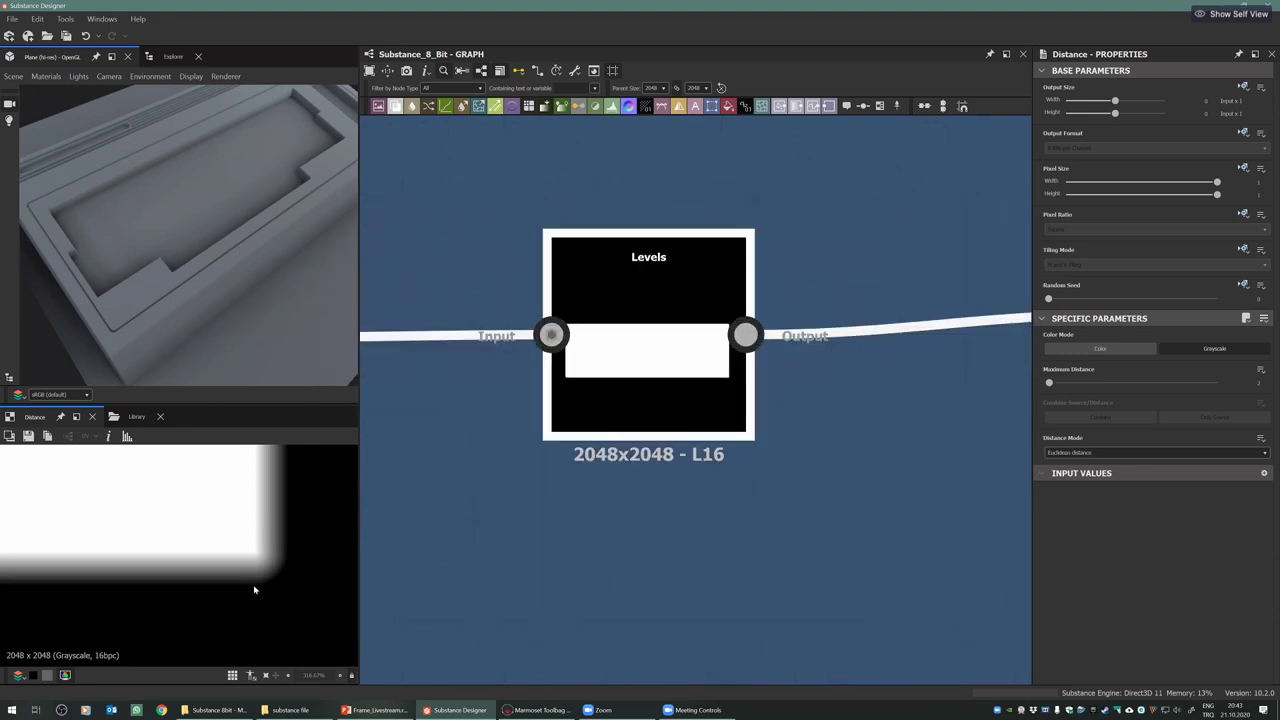
pyautogui.click(665, 383)
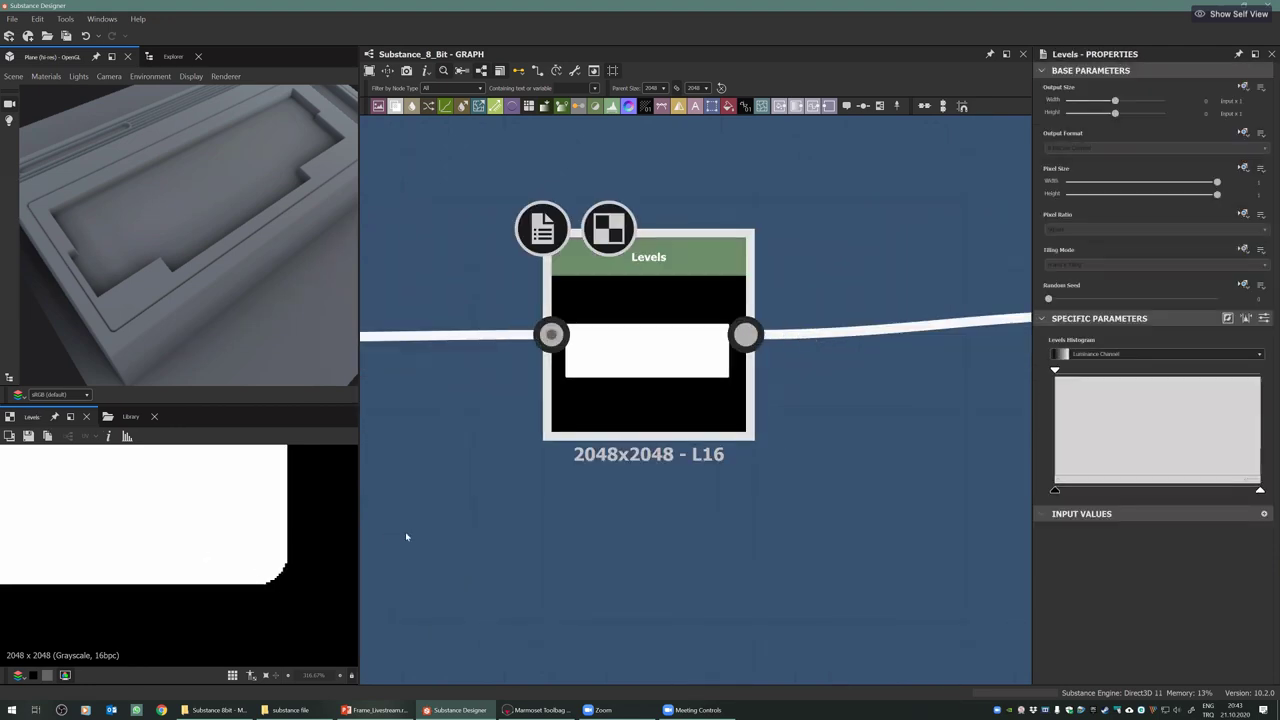
pyautogui.scroll(-2, 700, 428)
# Preview the Edge Detect node following the Levels and examine the outline's corner up close
pyautogui.moveTo(752, 404)
pyautogui.mouseDown(button='middle')
pyautogui.moveTo(660, 426)
pyautogui.moveTo(557, 424)
pyautogui.mouseUp(button='middle')
pyautogui.moveTo(682, 372); pyautogui.dragTo(614, 363, button='middle')
pyautogui.moveTo(707, 417); pyautogui.dragTo(552, 402, button='middle')
pyautogui.click(630, 385)
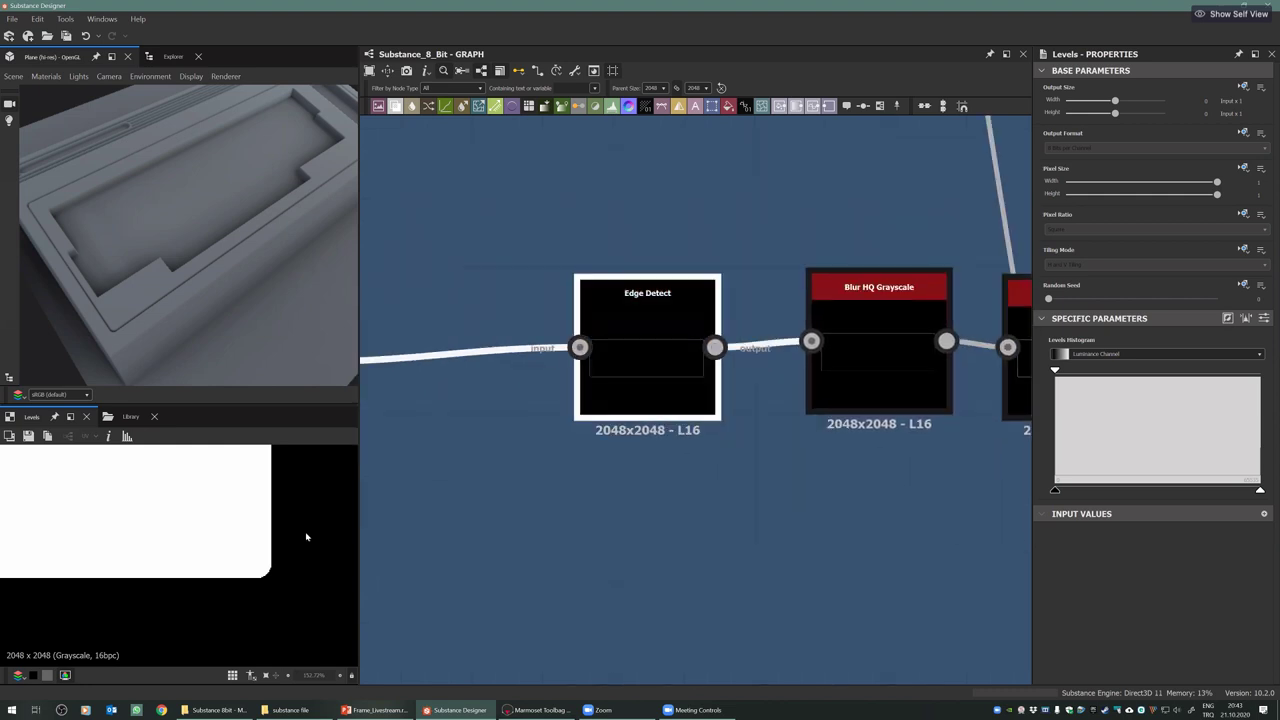
pyautogui.scroll(3, 262, 585)
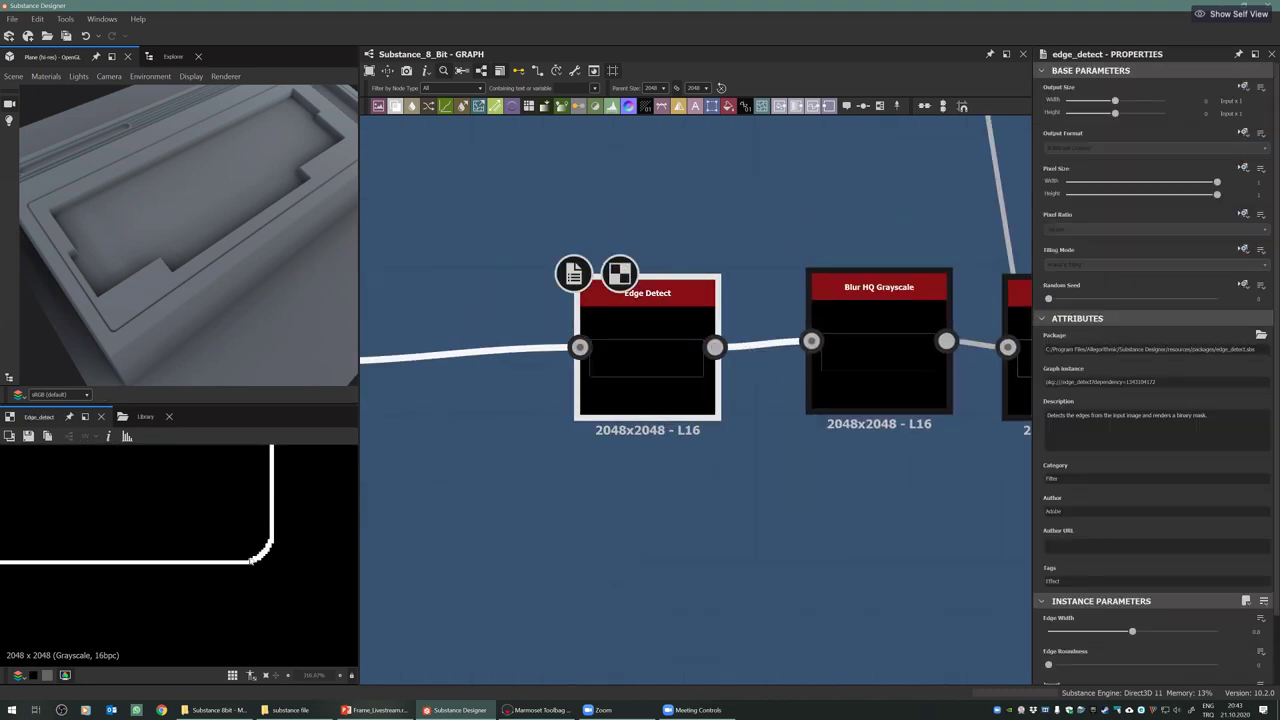
pyautogui.scroll(-2, 276, 558)
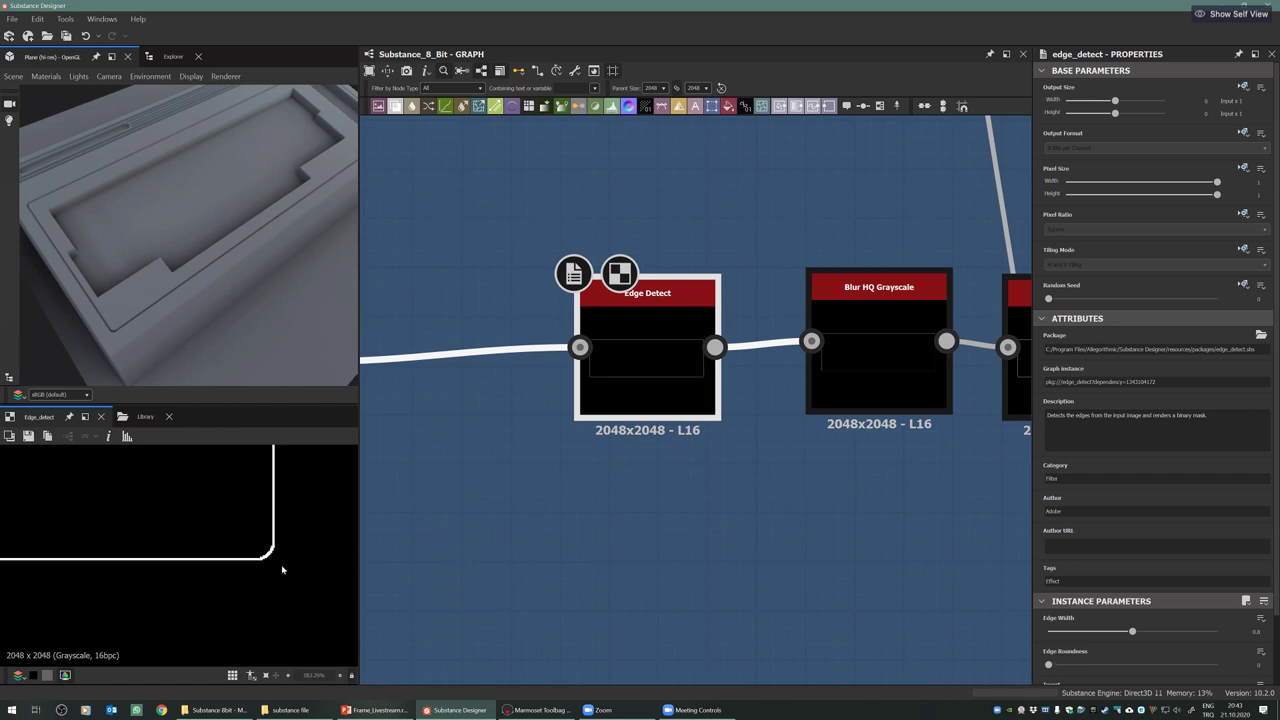
# Inspect the Blur HQ Grayscale and Auto Levels nodes that finish the outline, comparing their outputs at the corner
pyautogui.scroll(-4, 649, 468)
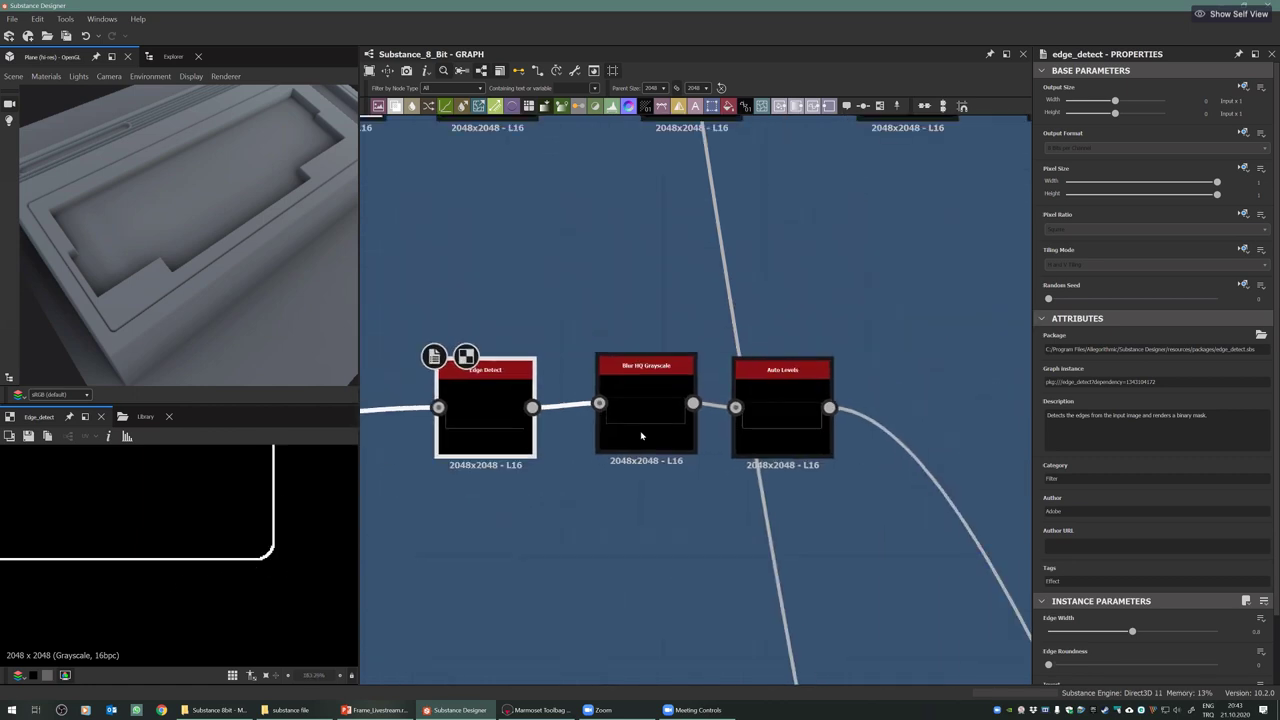
pyautogui.click(645, 425)
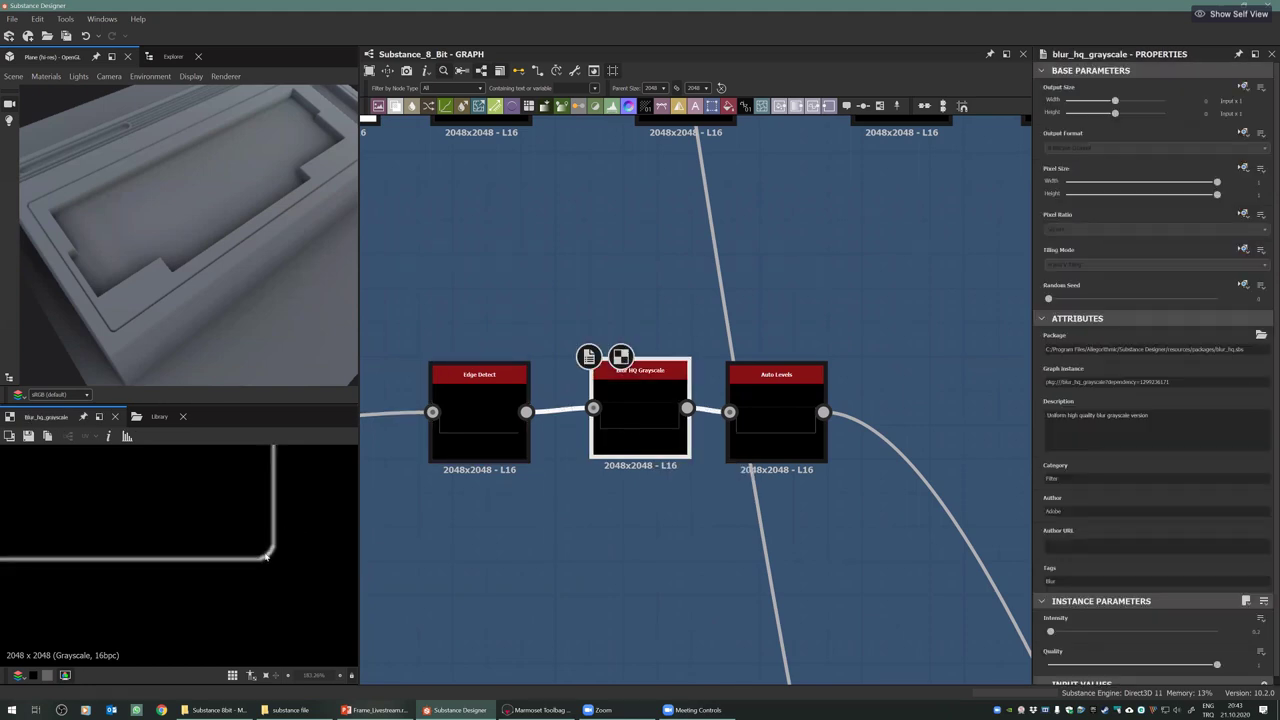
pyautogui.scroll(5, 231, 508)
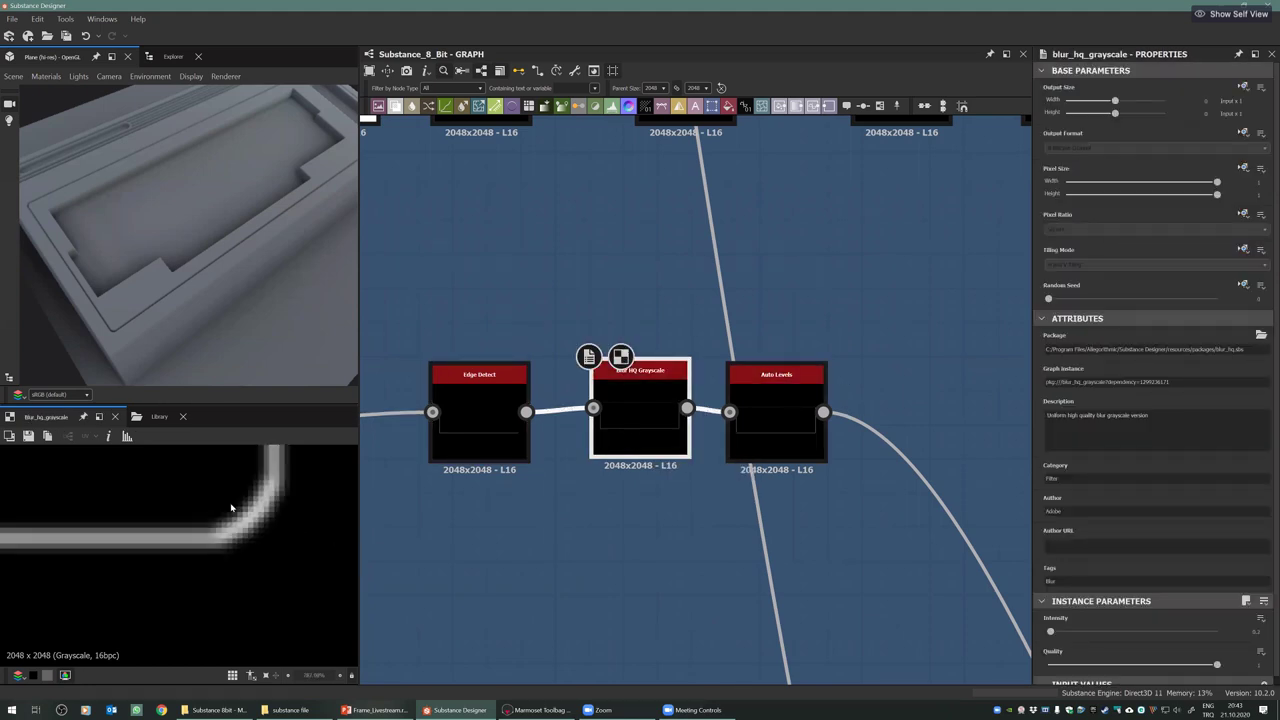
pyautogui.click(768, 425)
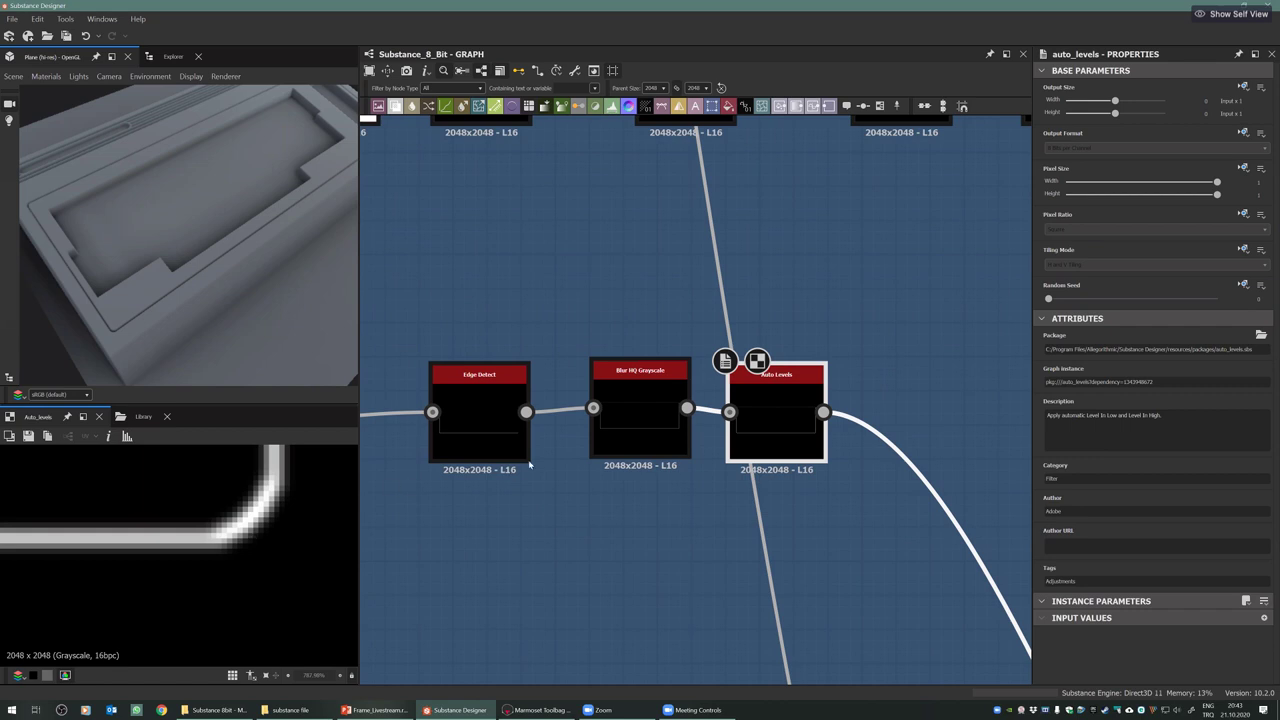
# Follow the Auto Levels output to the Subtract Blend it feeds and preview that Blend with its parameters
pyautogui.scroll(-3, 530, 465)
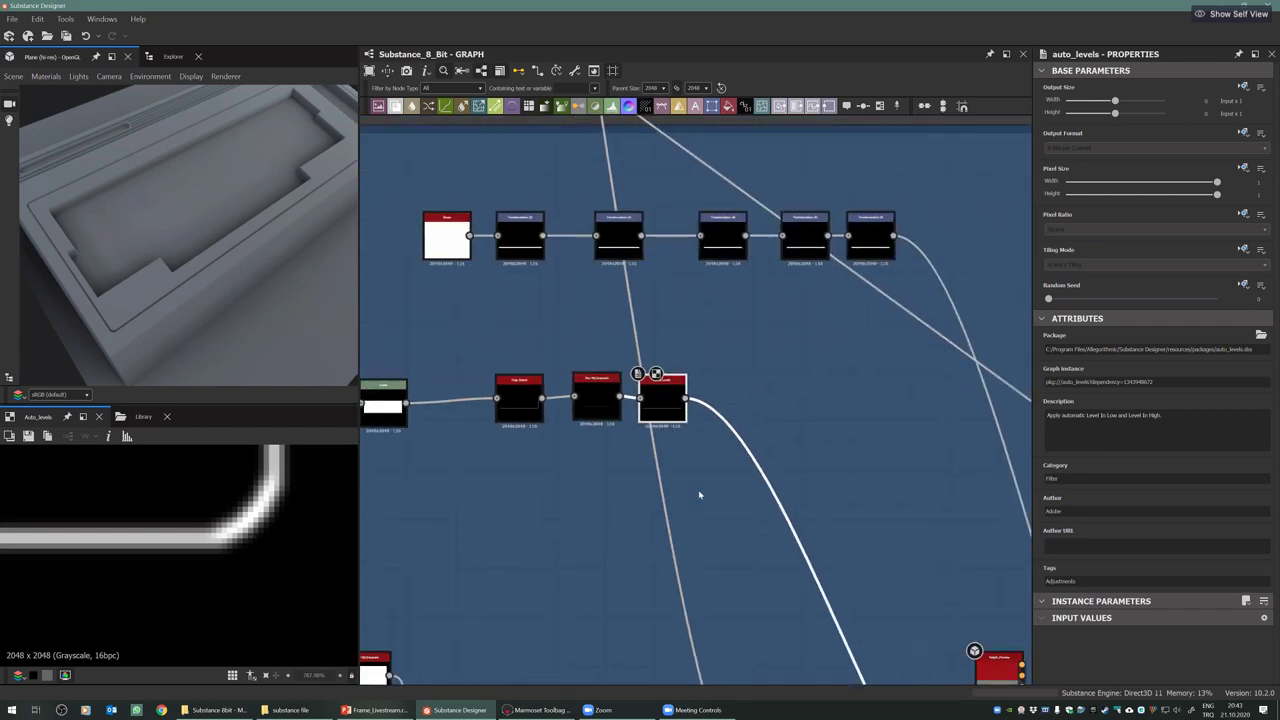
pyautogui.moveTo(685, 440); pyautogui.dragTo(688, 352, button='middle')
pyautogui.moveTo(686, 440); pyautogui.dragTo(664, 309, button='middle')
pyautogui.scroll(-4, 685, 300)
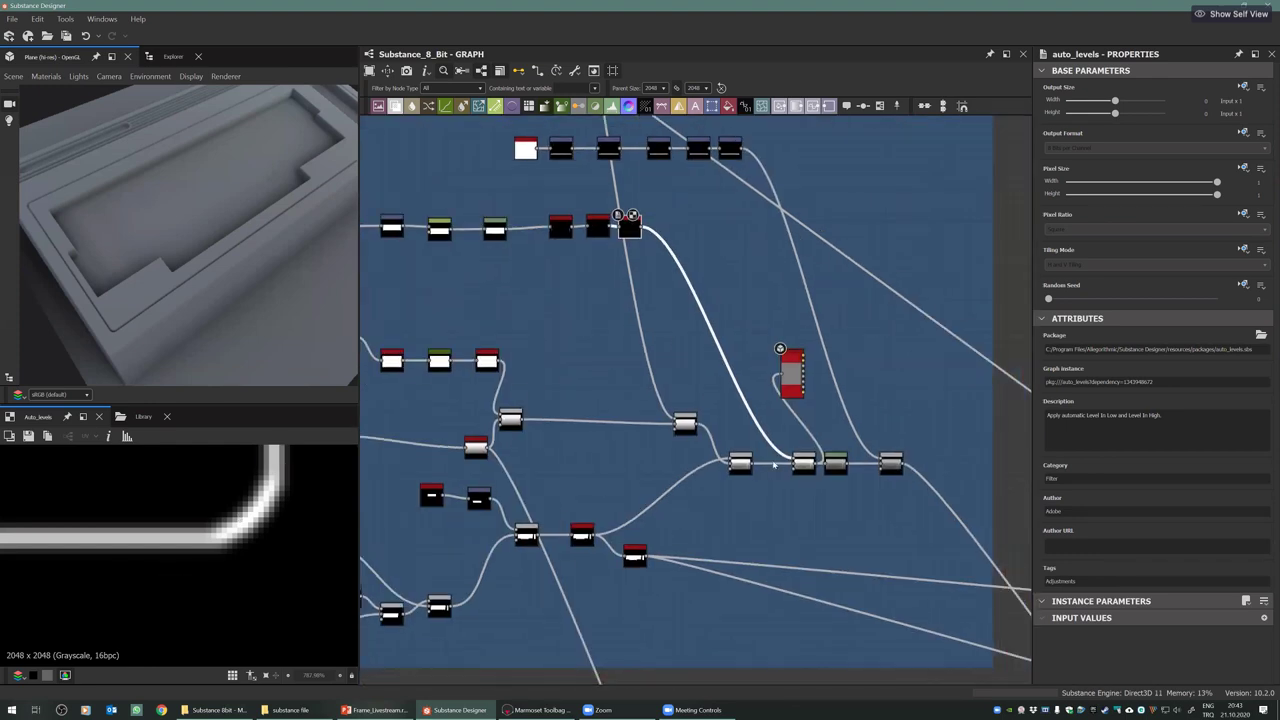
pyautogui.scroll(5, 775, 464)
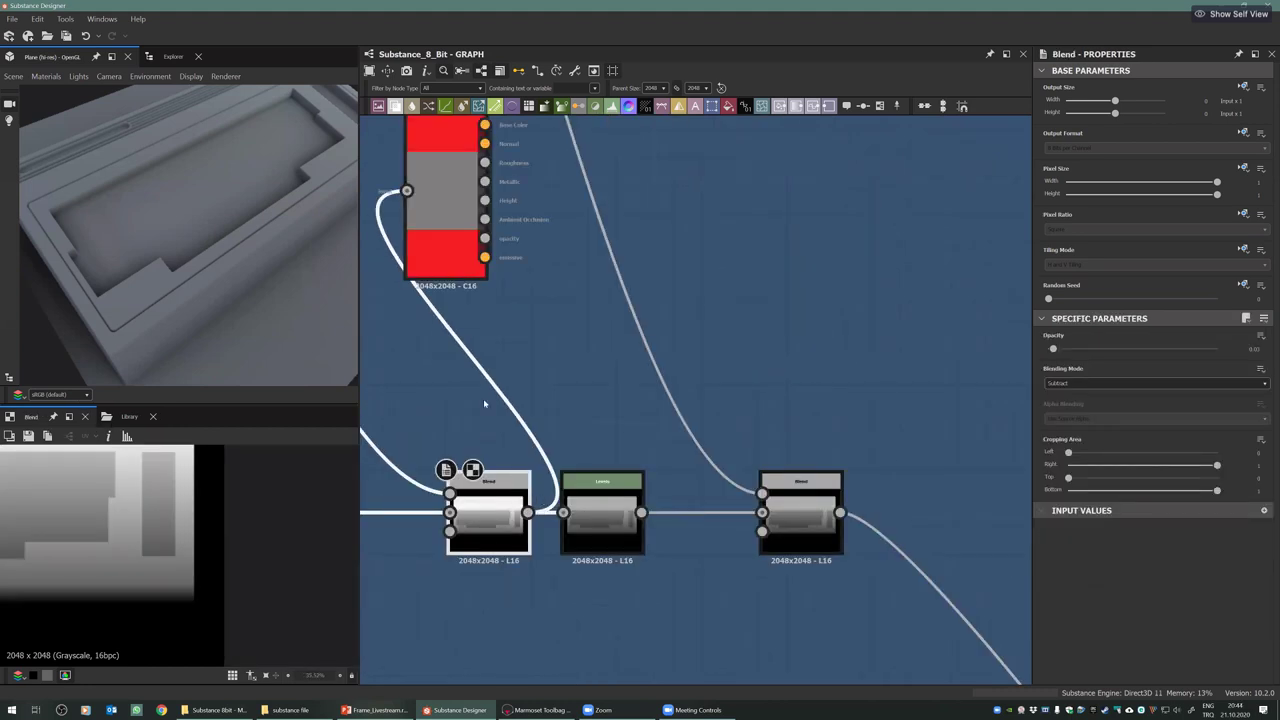
# Shift the Height_Preview node aside and feed it the Levels node that follows the Subtract Blend
pyautogui.moveTo(421, 198); pyautogui.dragTo(777, 226)
pyautogui.click(602, 497)
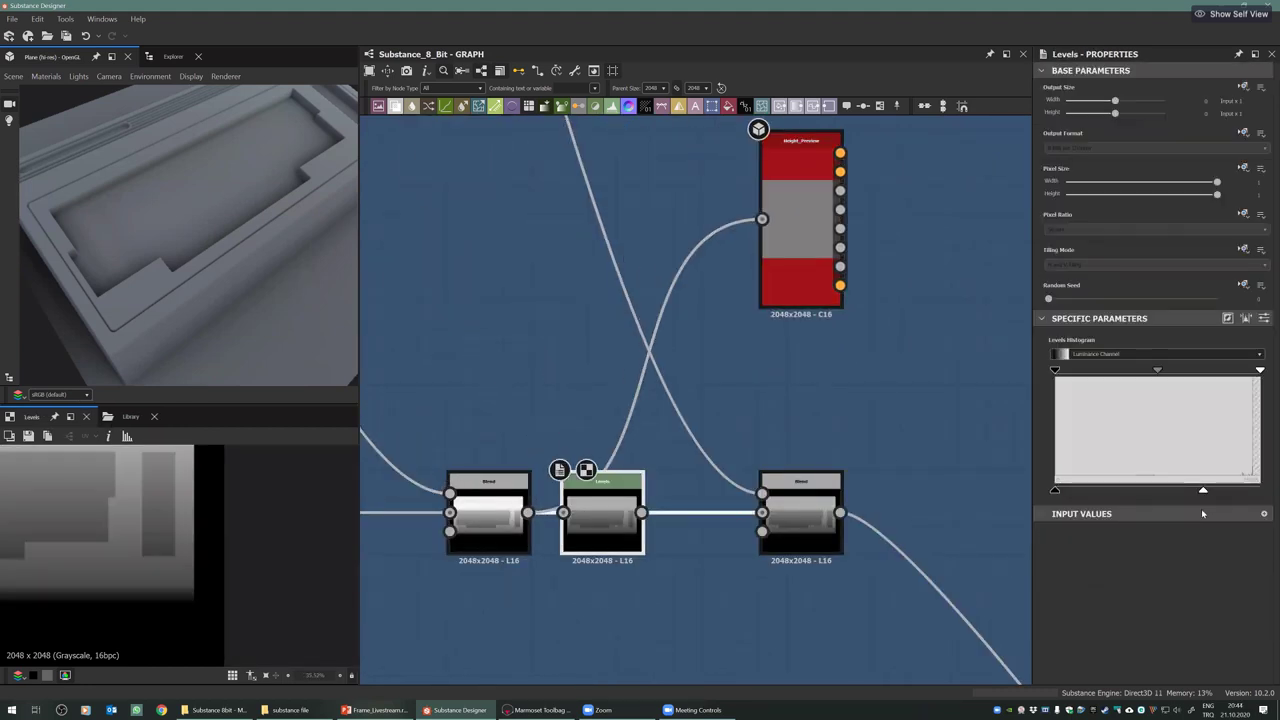
pyautogui.moveTo(251, 160); pyautogui.dragTo(514, 365)
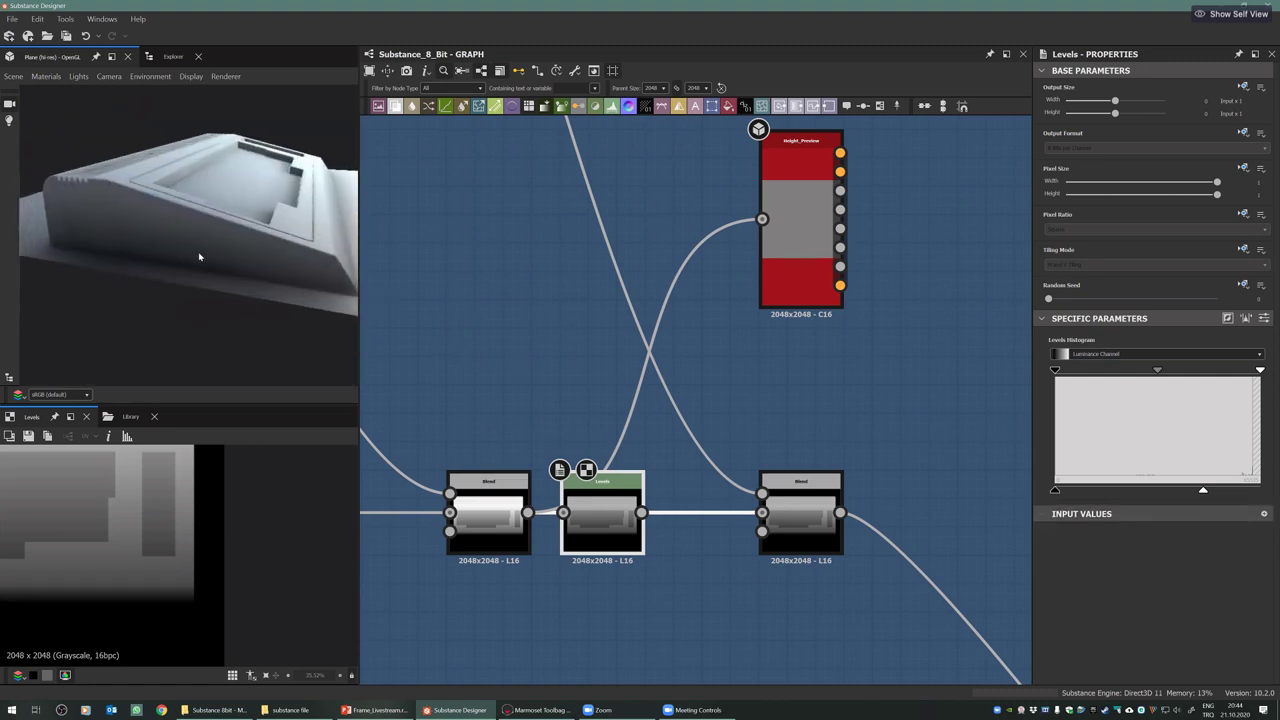
pyautogui.moveTo(641, 513); pyautogui.dragTo(763, 219)
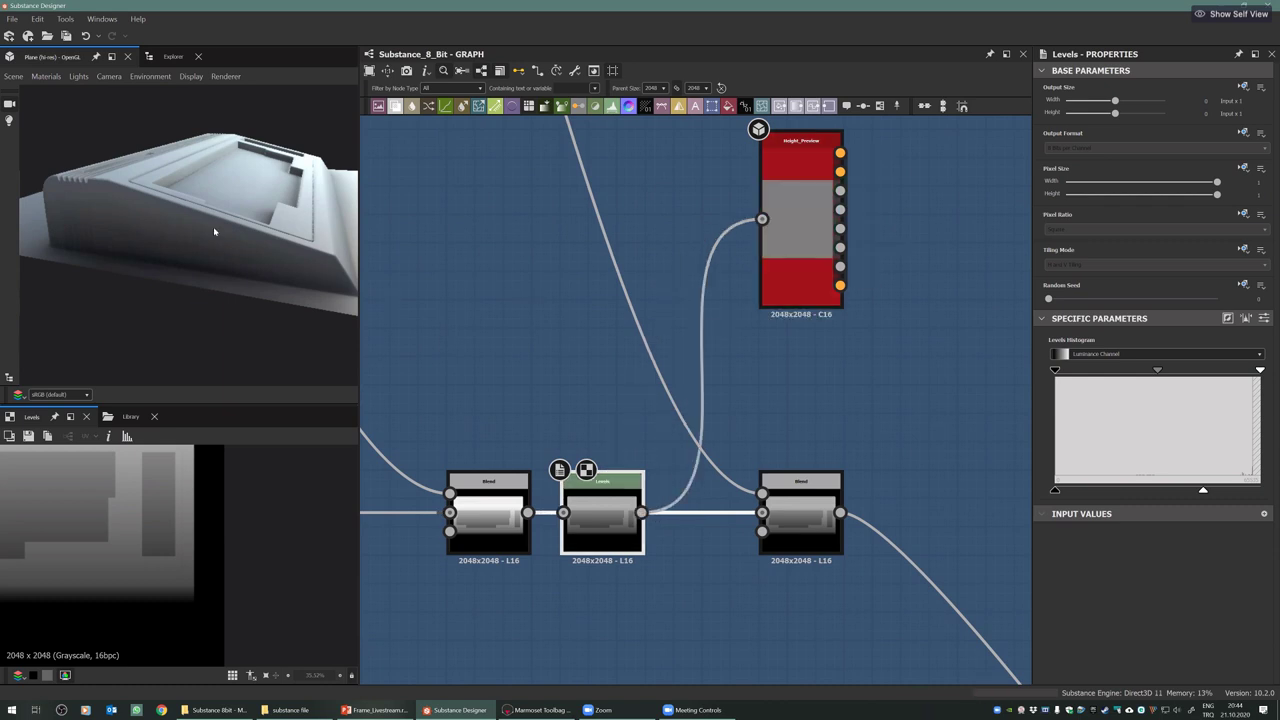
# Lower the Levels node's output white level in two stages to compare the case height in 3D, and raise it back
pyautogui.moveTo(213, 228); pyautogui.dragTo(169, 228)
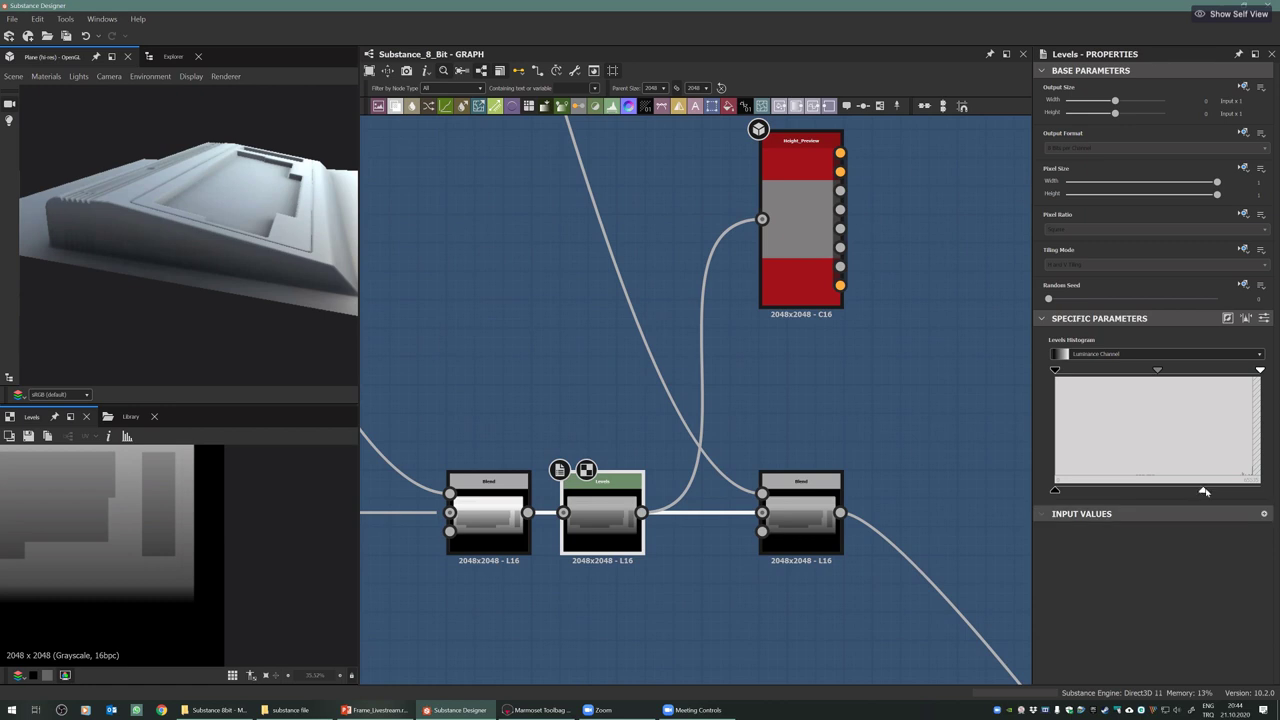
pyautogui.moveTo(1205, 490); pyautogui.dragTo(1111, 491)
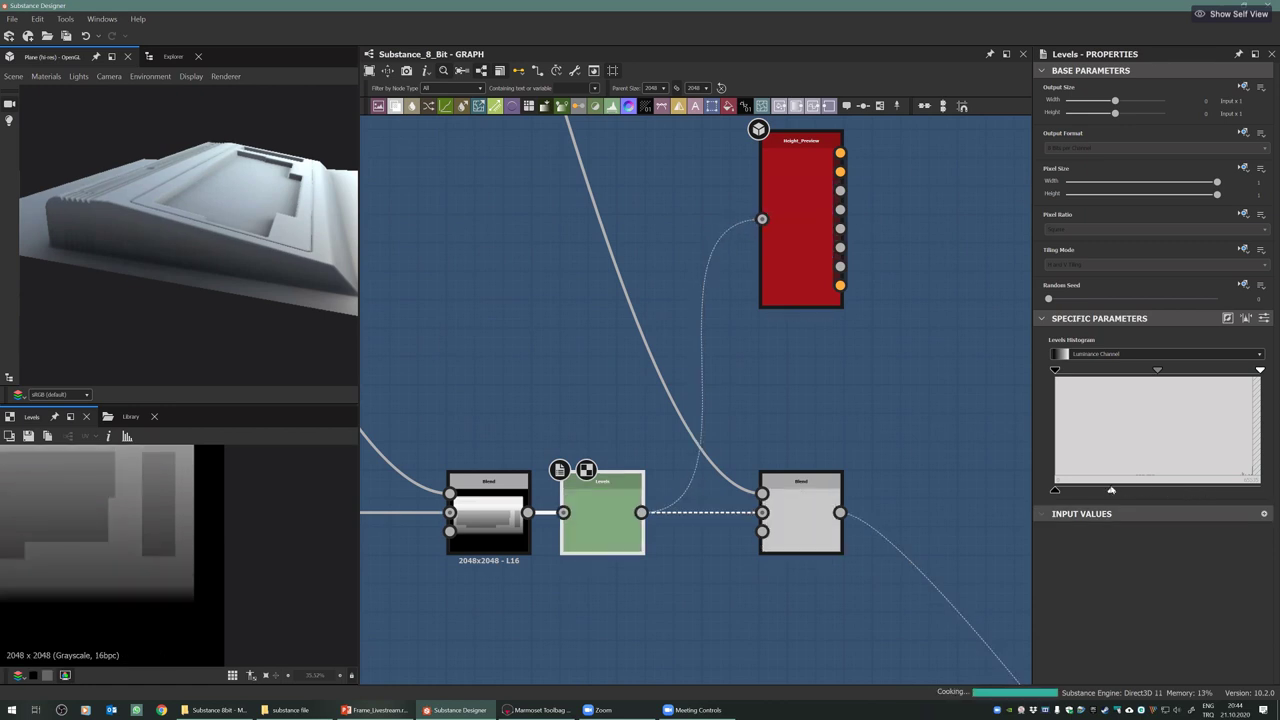
pyautogui.moveTo(1111, 490); pyautogui.dragTo(1082, 491)
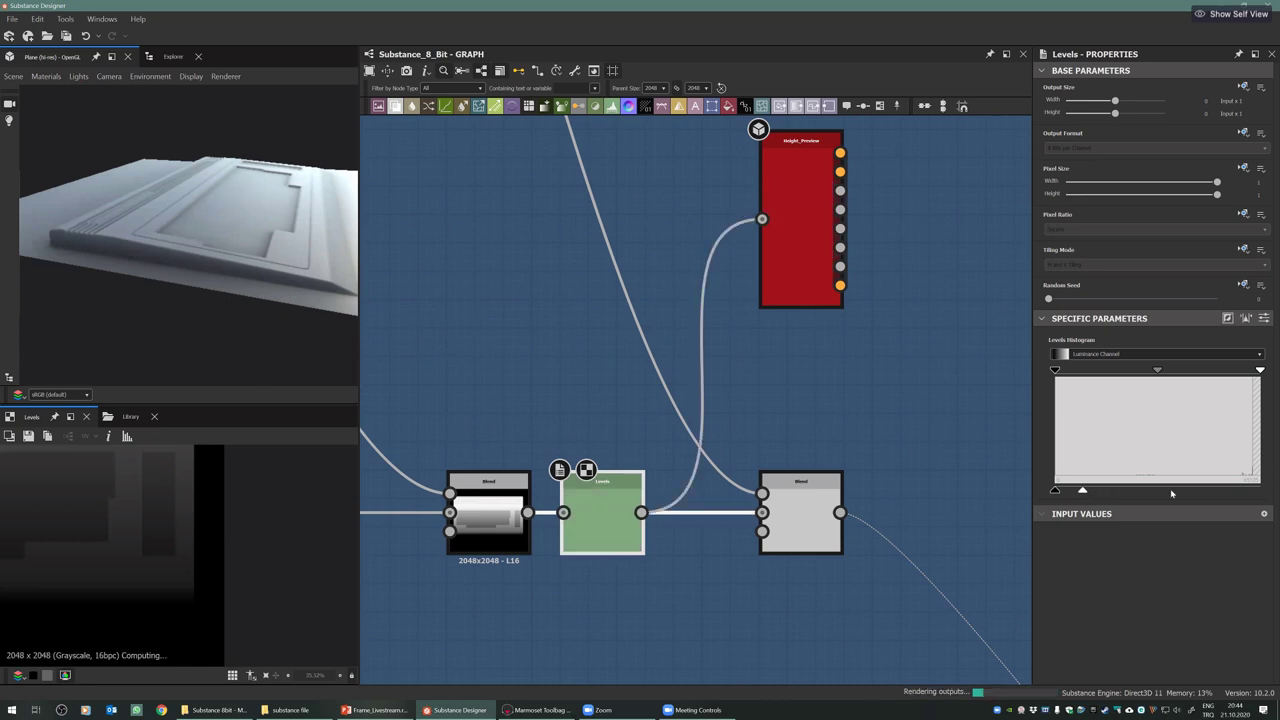
pyautogui.moveTo(1172, 493); pyautogui.dragTo(1203, 491)
# Move the Height_Preview node outside the Case frame, feed it the final Subtract Blend, and preview that Blend in 2D
pyautogui.moveTo(792, 420); pyautogui.dragTo(486, 400, button='middle')
pyautogui.scroll(-3, 484, 393)
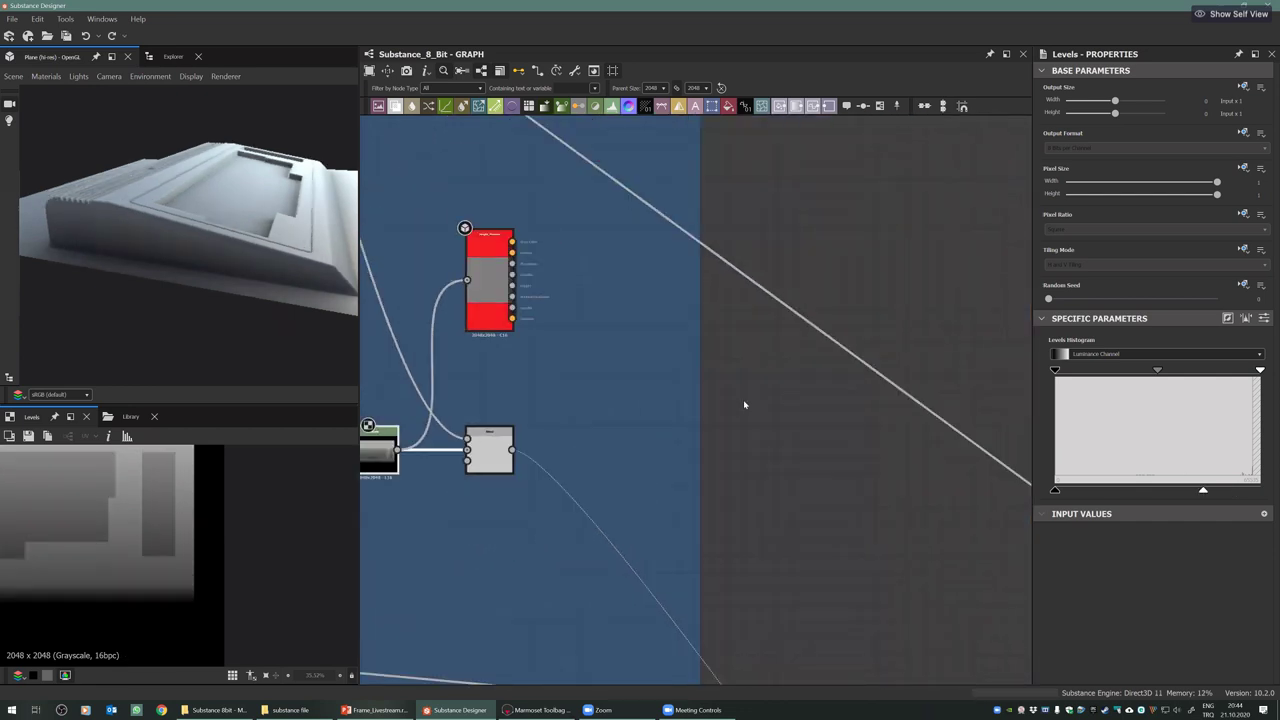
pyautogui.moveTo(474, 288); pyautogui.dragTo(786, 401)
pyautogui.scroll(-4, 785, 400)
pyautogui.click(645, 421)
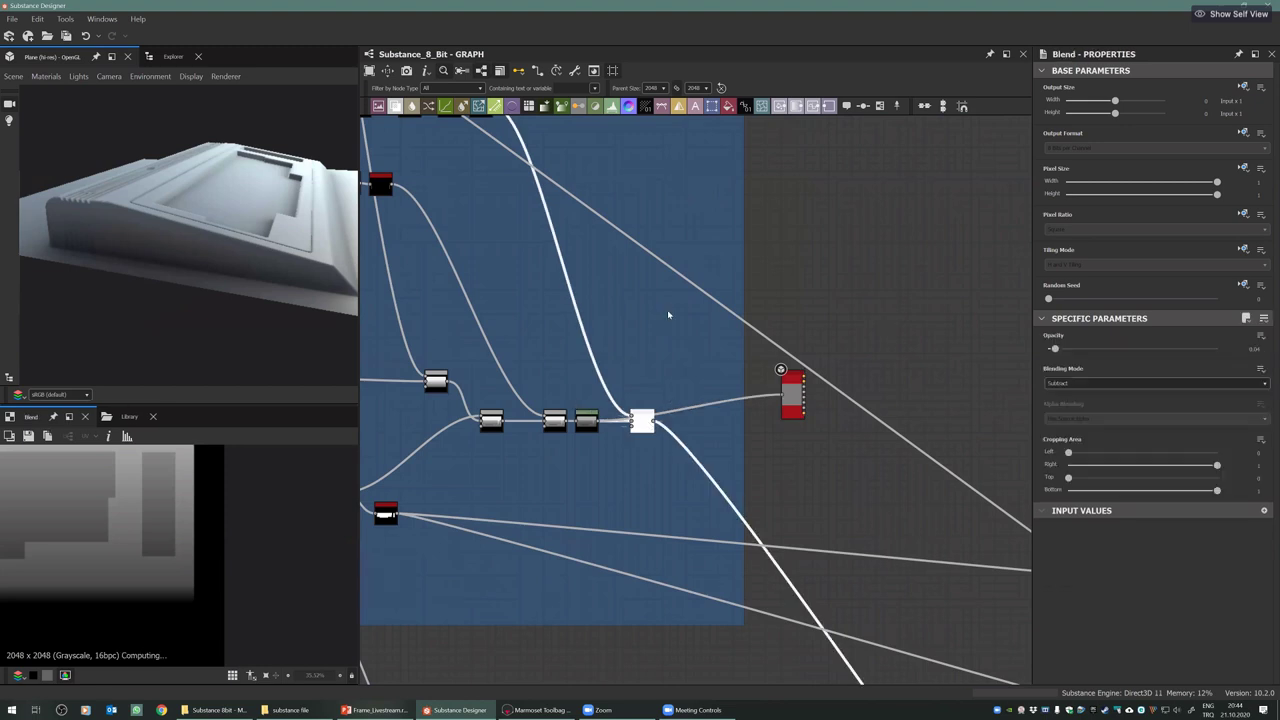
# Move the Height_Preview node out of the Case area to the empty space just above the Keyboard frame's key shape nodes
pyautogui.scroll(-3, 647, 422)
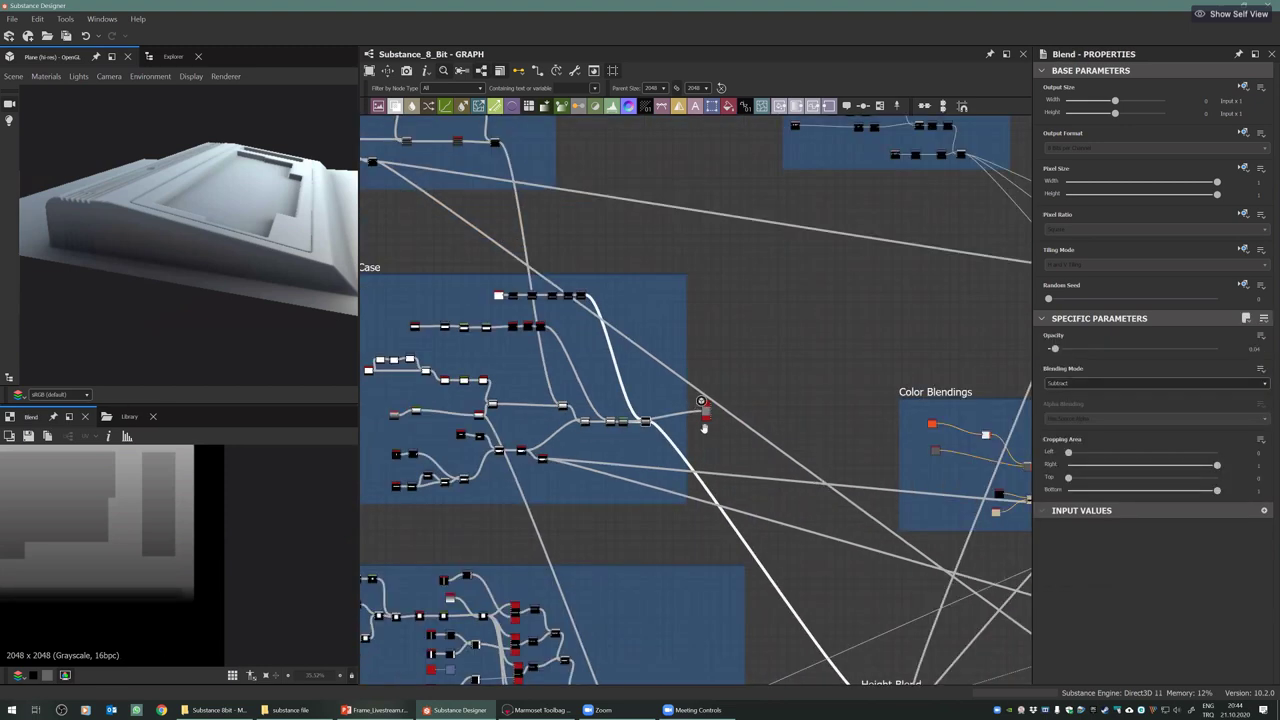
pyautogui.scroll(-4, 650, 418)
pyautogui.moveTo(620, 280); pyautogui.dragTo(713, 266, button='middle')
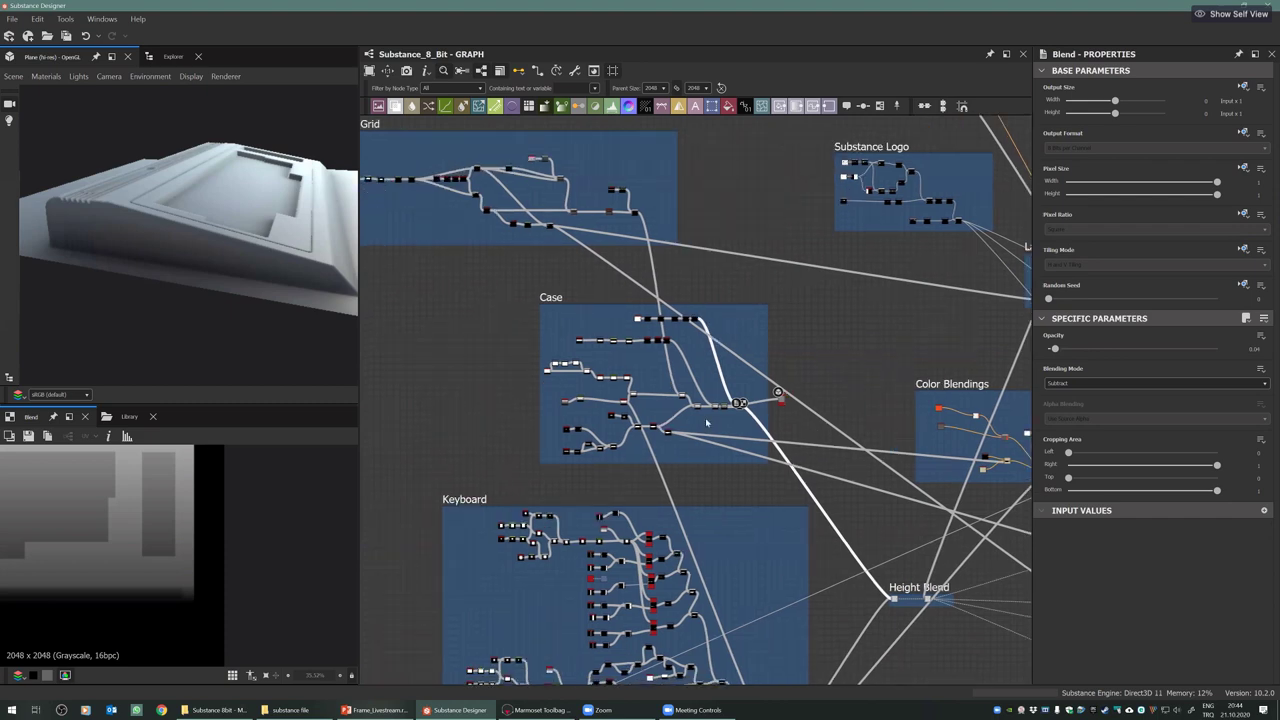
pyautogui.moveTo(640, 359); pyautogui.dragTo(660, 321, button='middle')
pyautogui.moveTo(632, 464); pyautogui.dragTo(590, 458, button='middle')
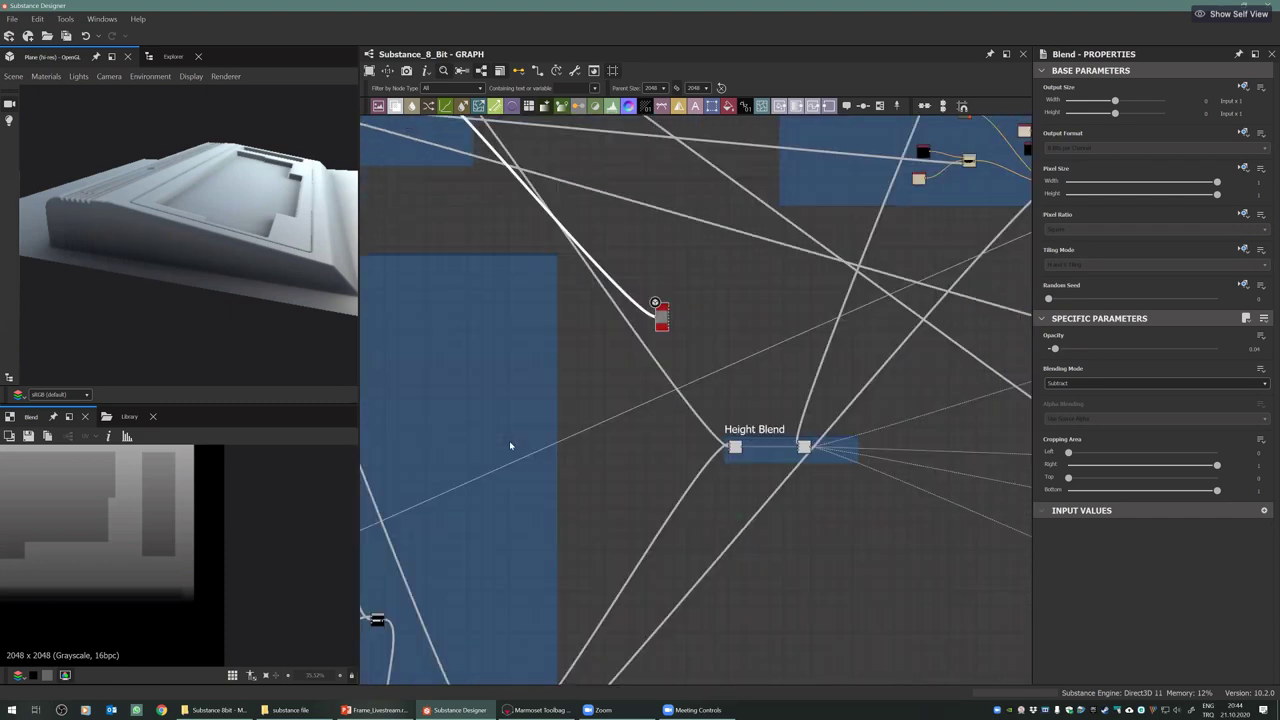
pyautogui.scroll(-2, 695, 371)
pyautogui.scroll(-4, 760, 390)
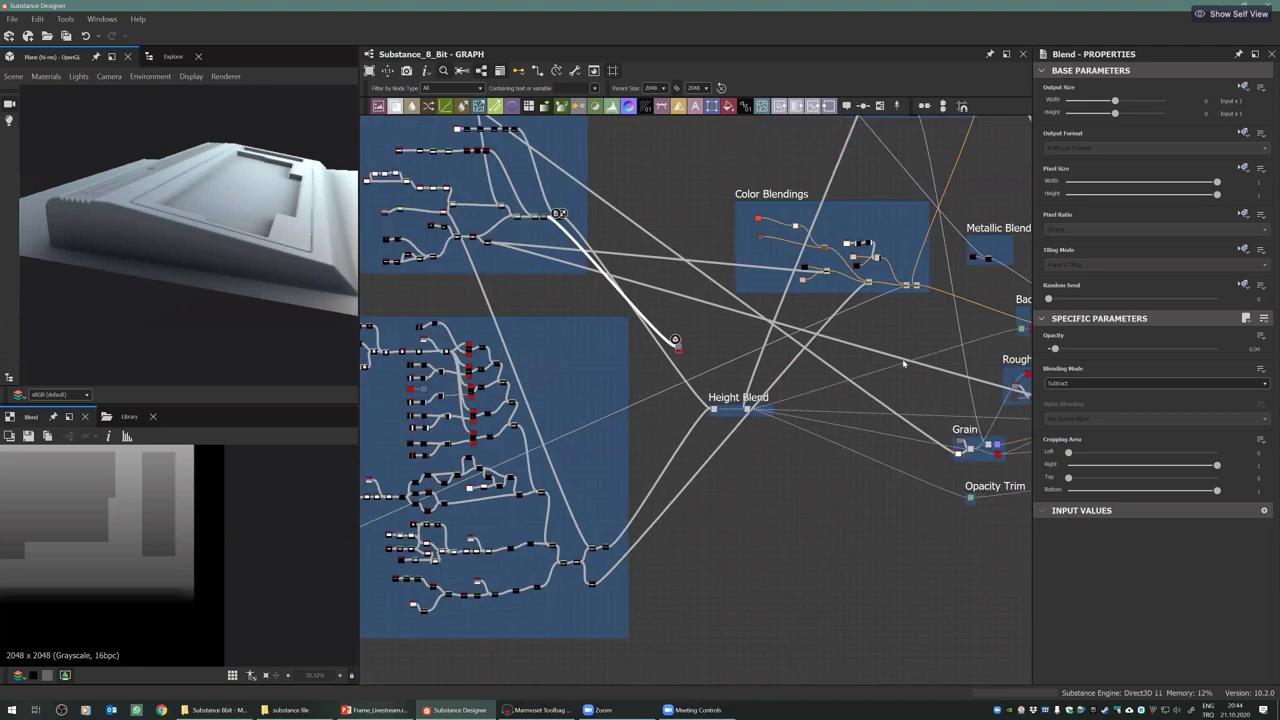
pyautogui.scroll(3, 560, 330)
pyautogui.scroll(2, 428, 351)
pyautogui.moveTo(903, 356); pyautogui.dragTo(510, 293)
pyautogui.moveTo(422, 370); pyautogui.dragTo(500, 358, button='middle')
pyautogui.scroll(5, 448, 345)
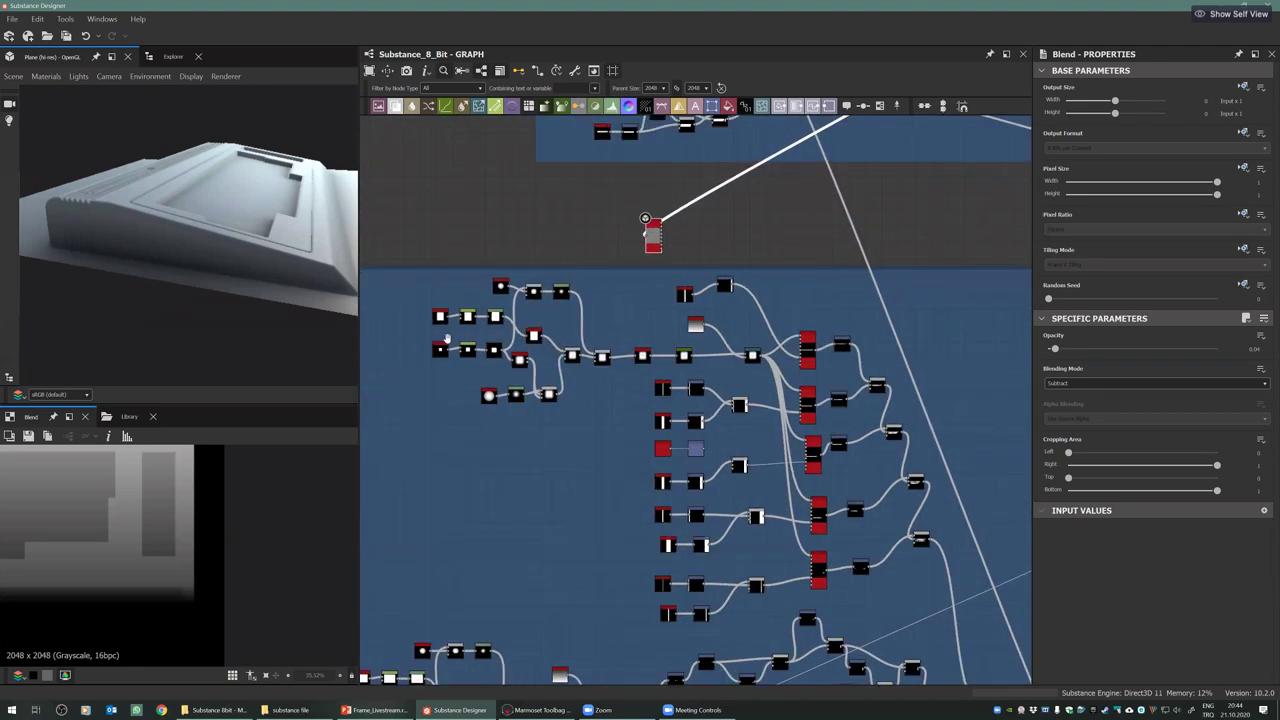
# Preview the Distance nodes of both square key shapes and the Levels node following the smaller one
pyautogui.scroll(6, 450, 440)
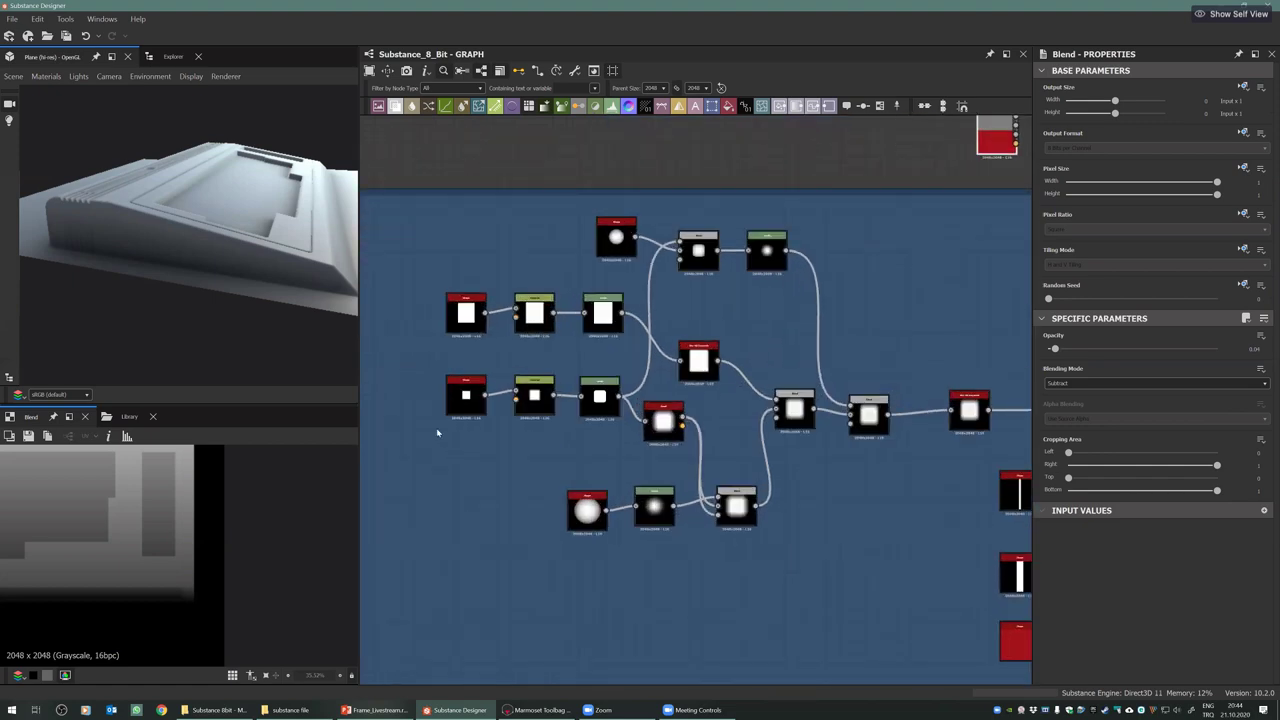
pyautogui.scroll(-3, 461, 303)
pyautogui.scroll(2, 437, 434)
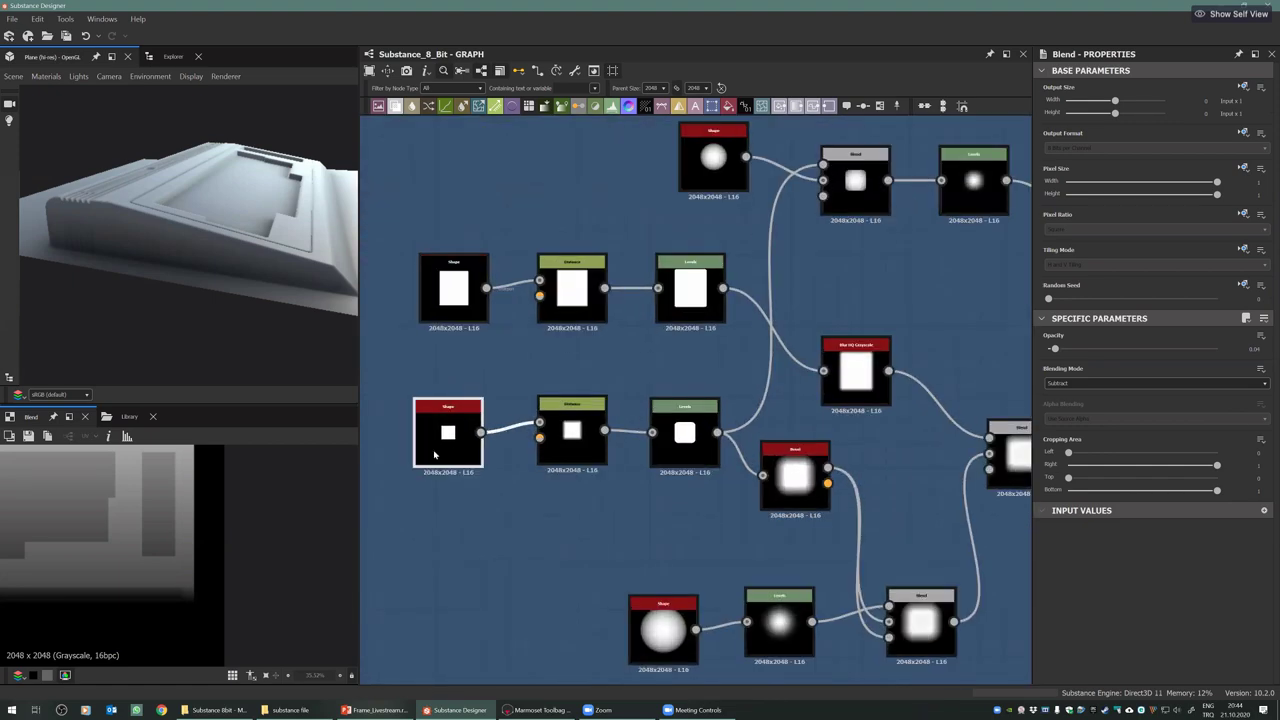
pyautogui.doubleClick(560, 283)
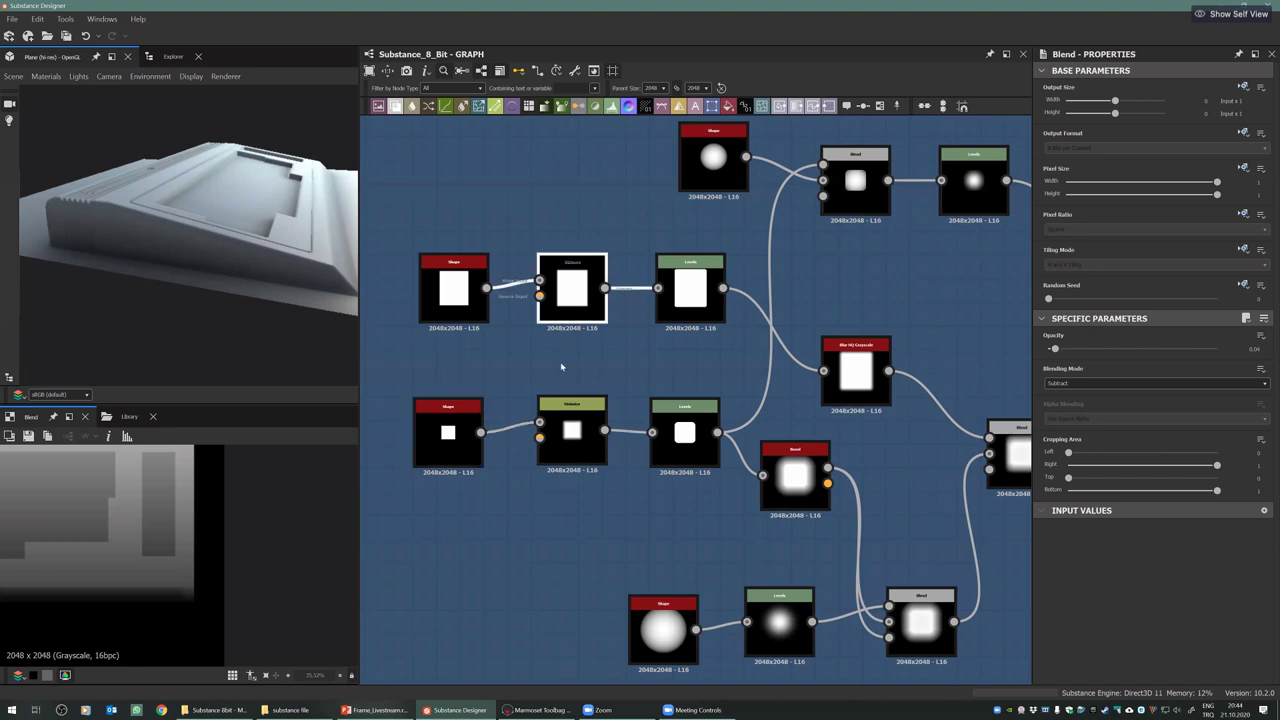
pyautogui.click(565, 426)
pyautogui.press('f')
pyautogui.scroll(2, 174, 543)
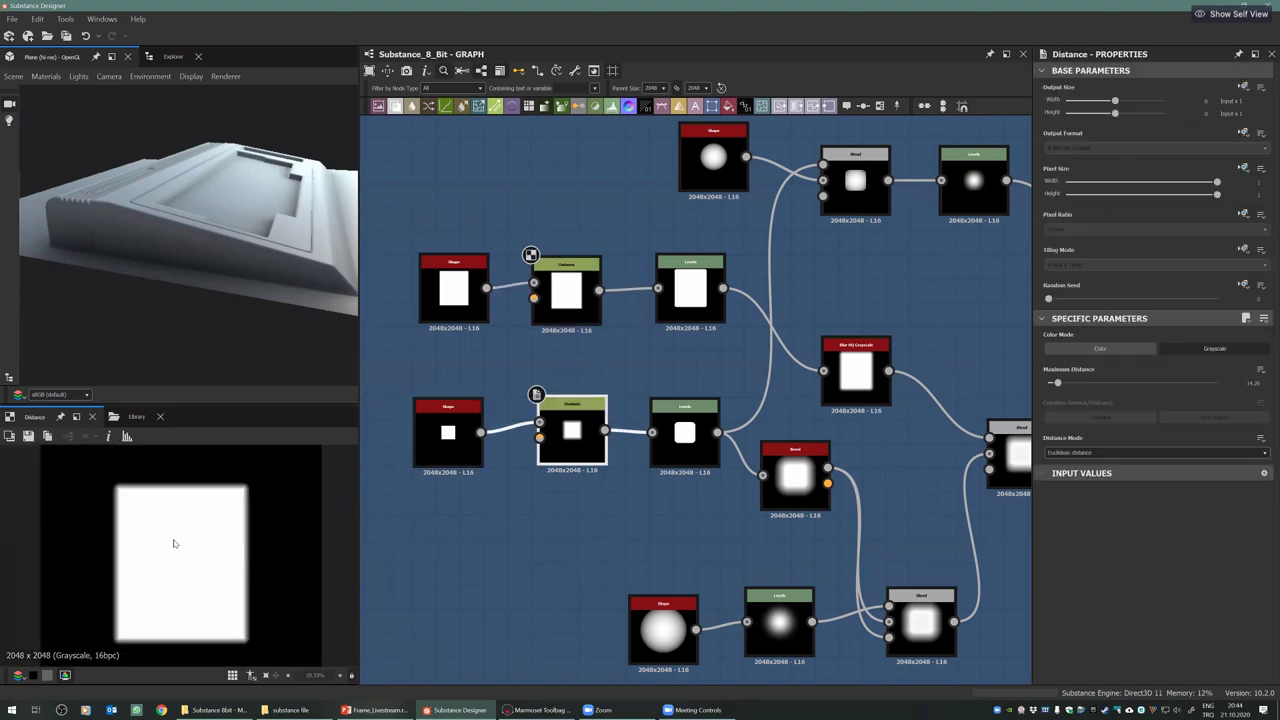
pyautogui.doubleClick(563, 405)
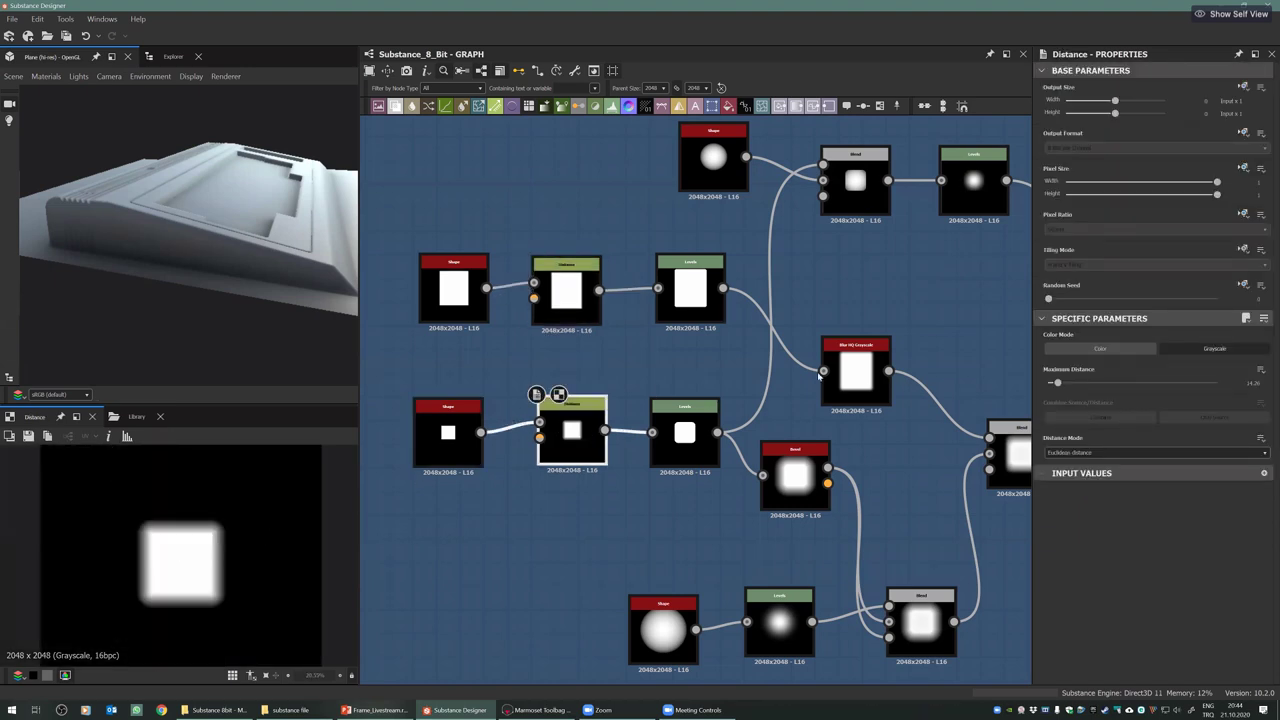
pyautogui.doubleClick(685, 436)
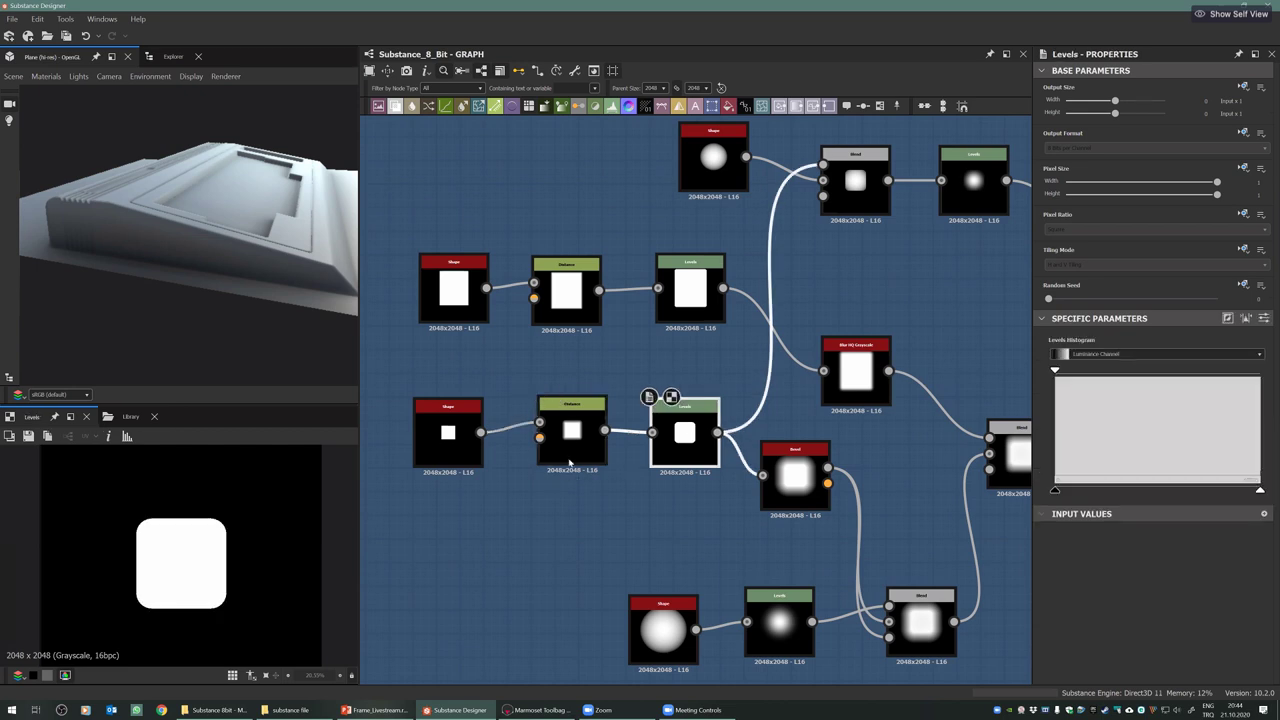
# Follow the smaller square's Levels output to the Bevel node and preview its height output
pyautogui.moveTo(633, 482); pyautogui.dragTo(610, 468, button='middle')
pyautogui.moveTo(747, 484); pyautogui.dragTo(647, 535, button='middle')
pyautogui.click(694, 460)
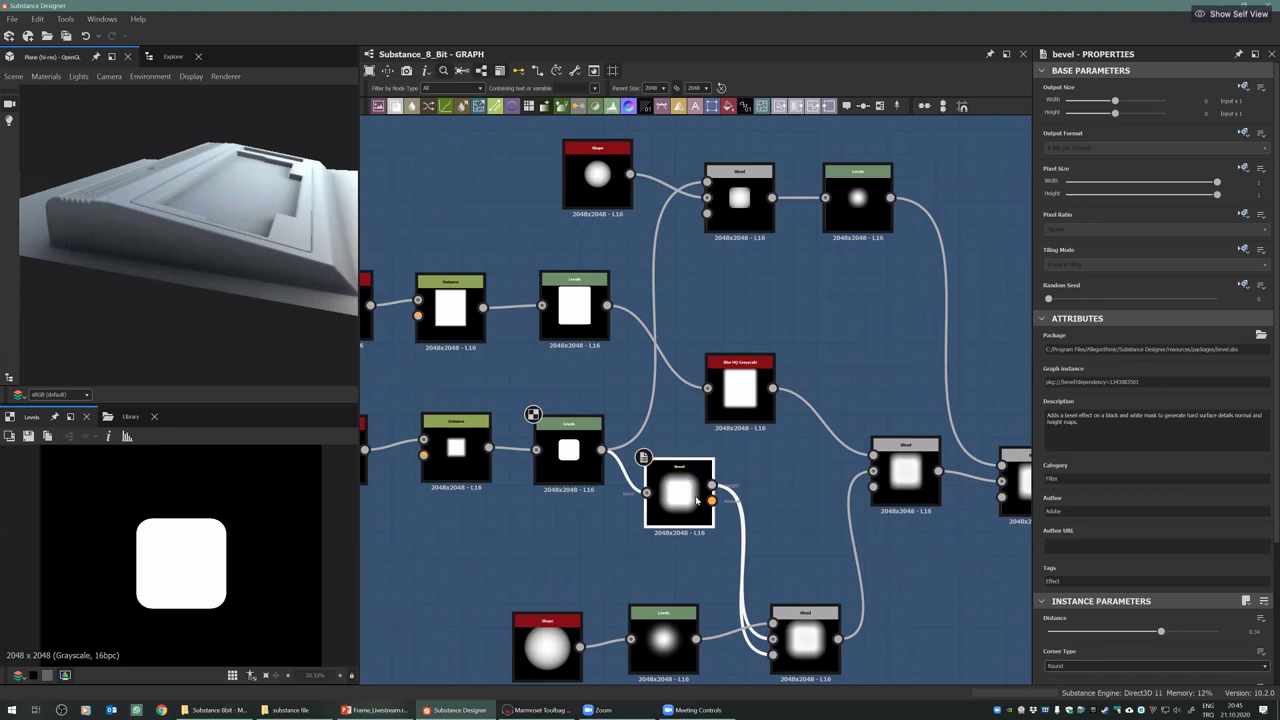
pyautogui.doubleClick(686, 497)
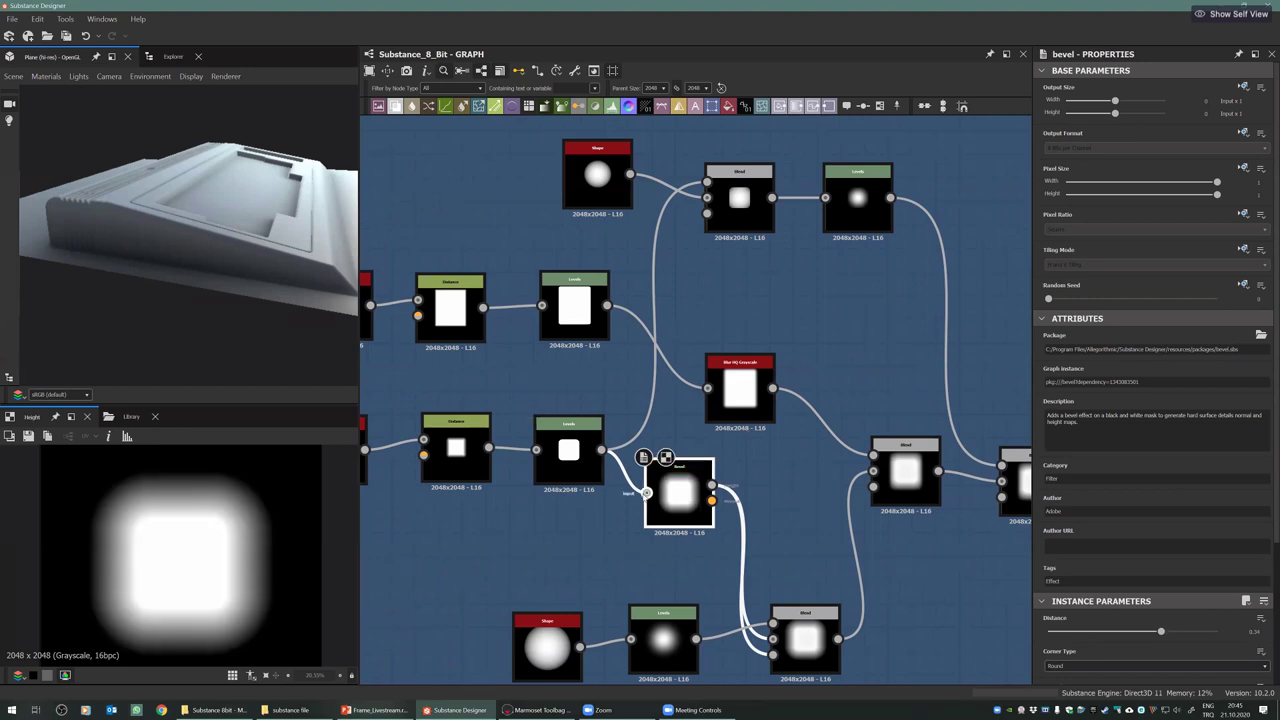
# Move the Height_Preview node closer to the key shape nodes, feed it the Bevel height output, and view the result in 3D
pyautogui.scroll(-4, 646, 493)
pyautogui.moveTo(938, 232); pyautogui.dragTo(713, 250)
pyautogui.scroll(3, 677, 487)
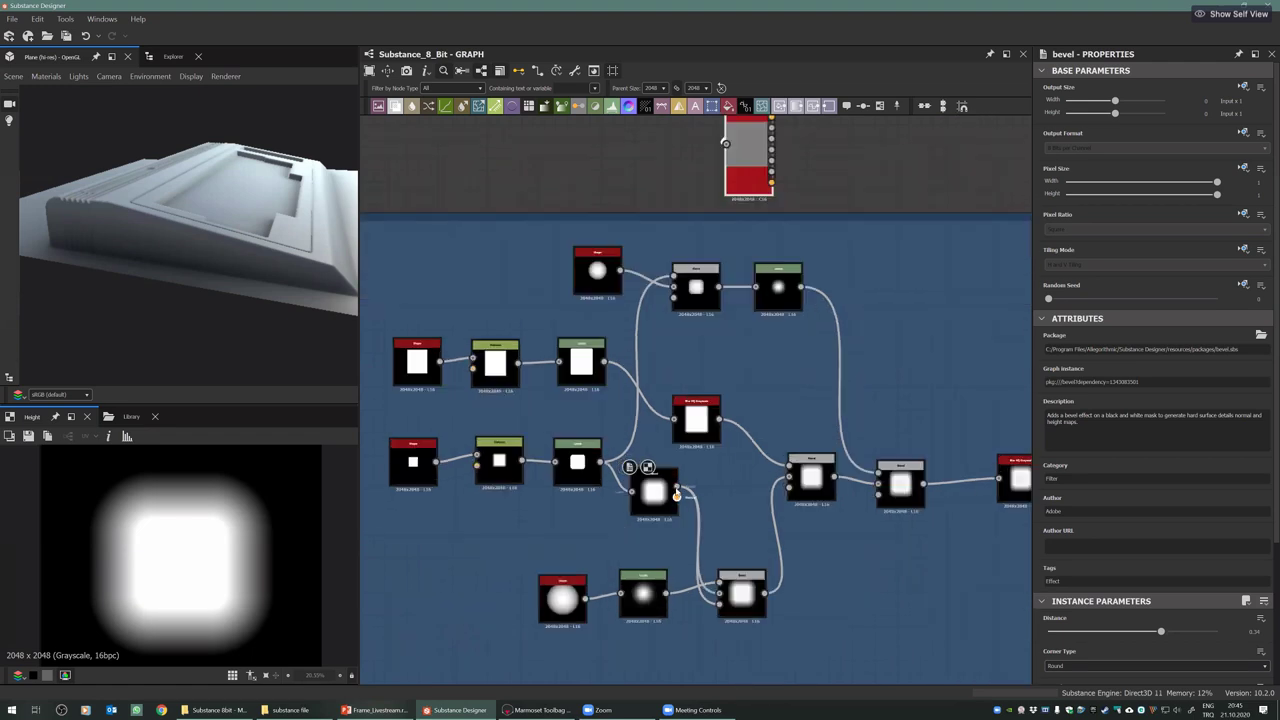
pyautogui.scroll(-3, 677, 487)
pyautogui.moveTo(677, 487); pyautogui.dragTo(727, 192)
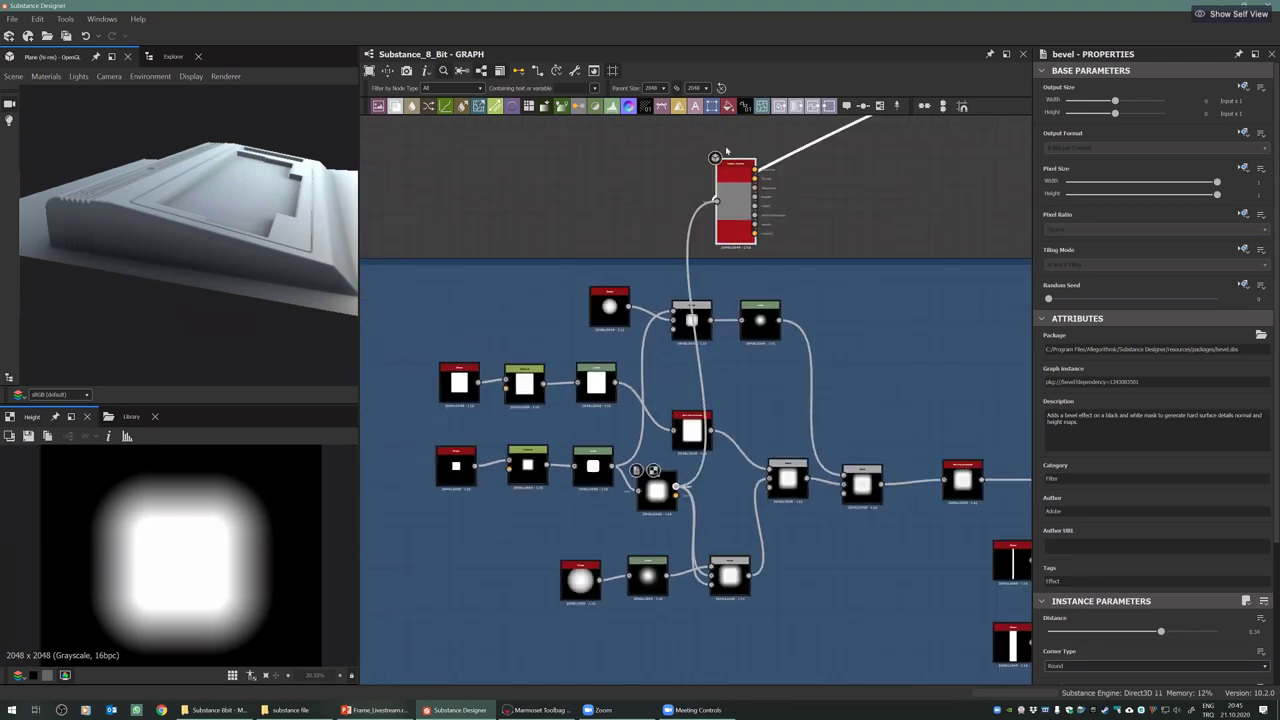
pyautogui.click(730, 168)
pyautogui.moveTo(237, 213); pyautogui.dragTo(235, 300)
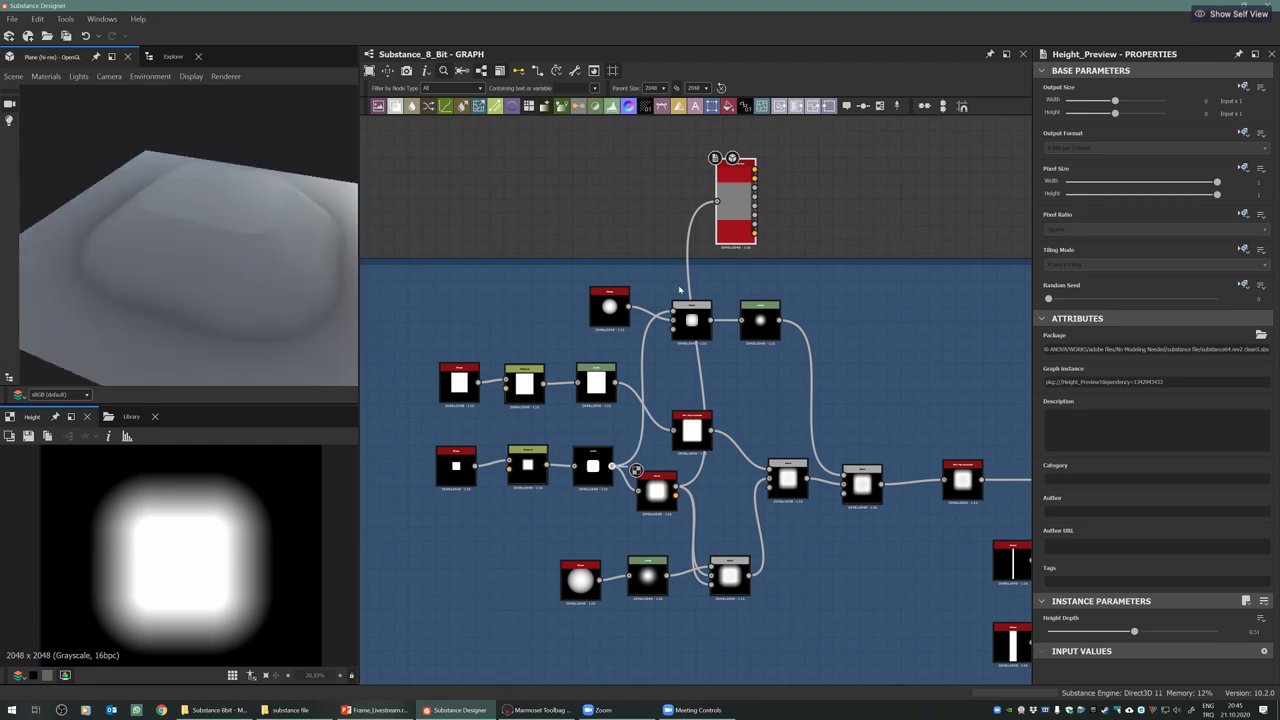
# Feed Height_Preview from the Levels before the Bevel to compare the unbeveled key in 3D, and reconnect the Bevel
pyautogui.moveTo(679, 289); pyautogui.dragTo(612, 466)
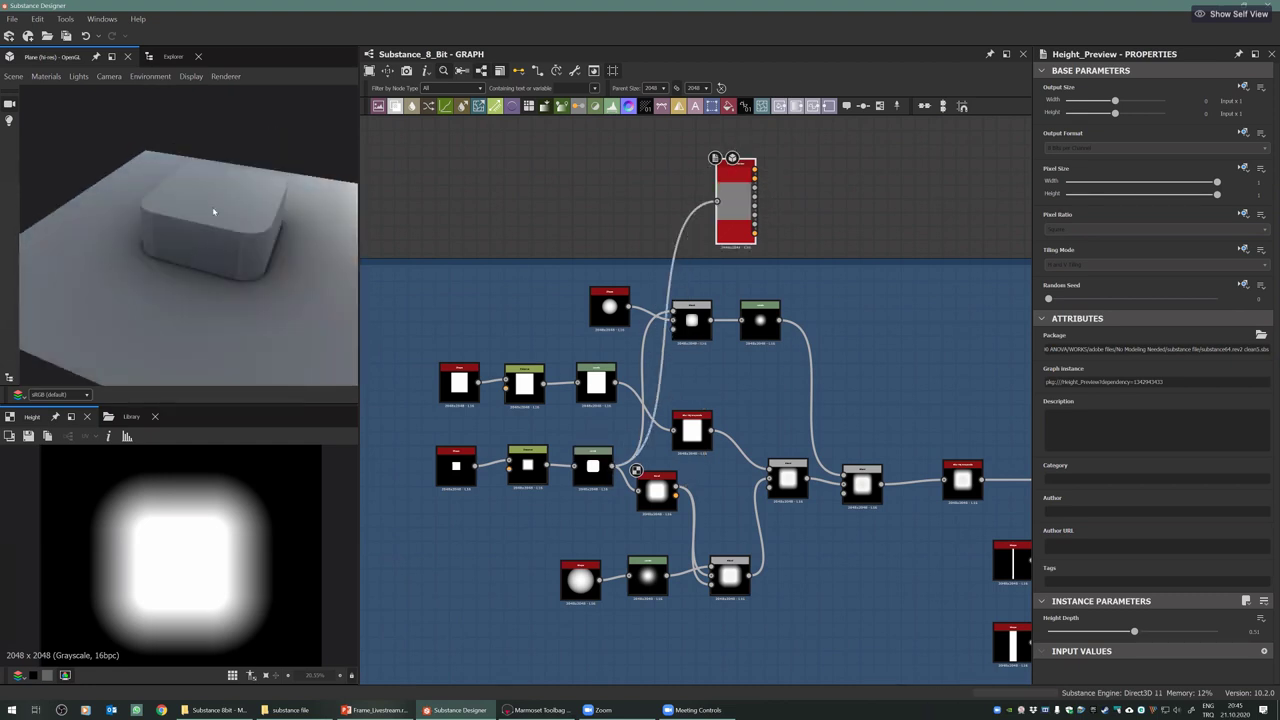
pyautogui.moveTo(213, 211); pyautogui.dragTo(296, 169)
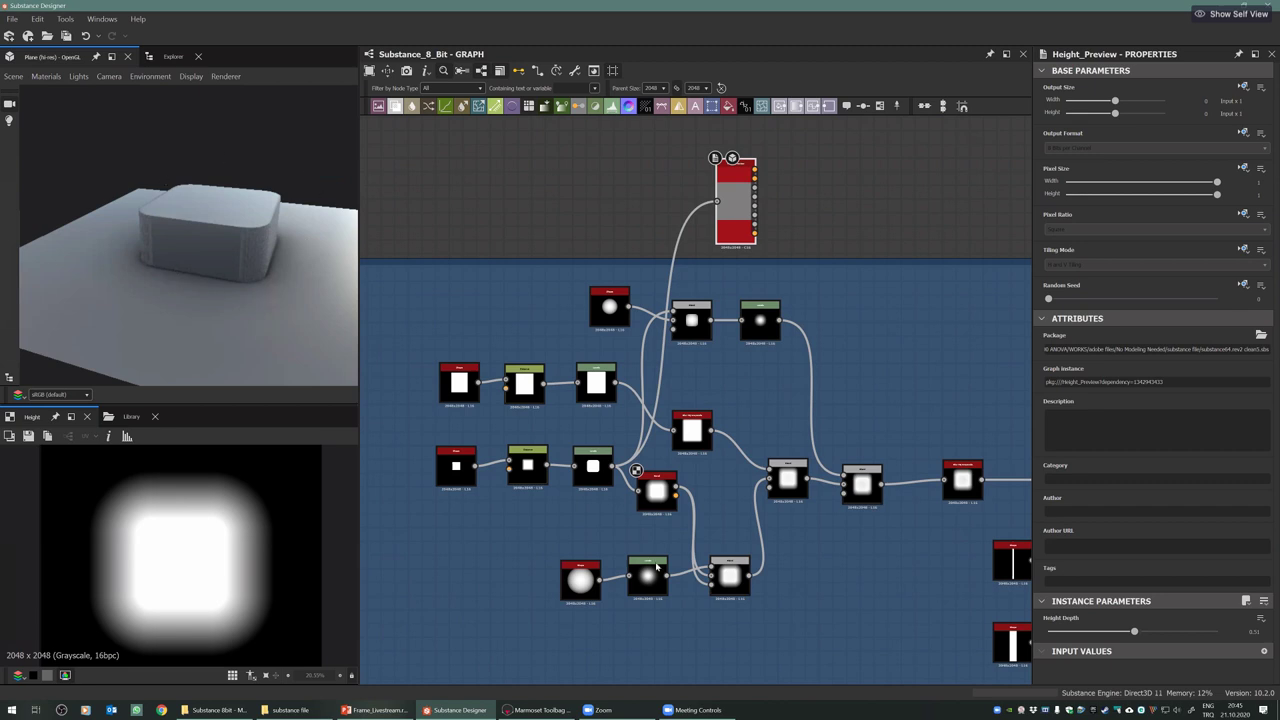
pyautogui.moveTo(676, 489); pyautogui.dragTo(721, 192)
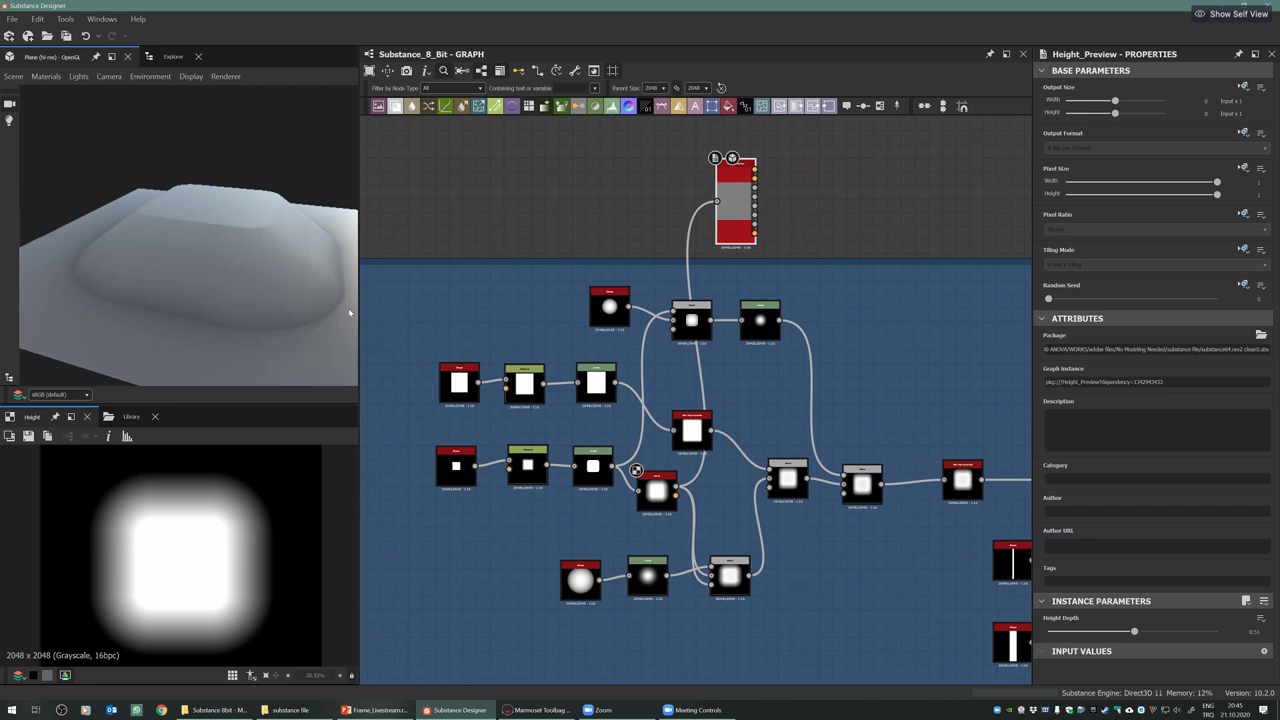
# Preview the hemisphere Shape node beneath the Bevel and the Levels node that narrows its gradient
pyautogui.moveTo(657, 454); pyautogui.dragTo(552, 378, button='middle')
pyautogui.scroll(3, 568, 415)
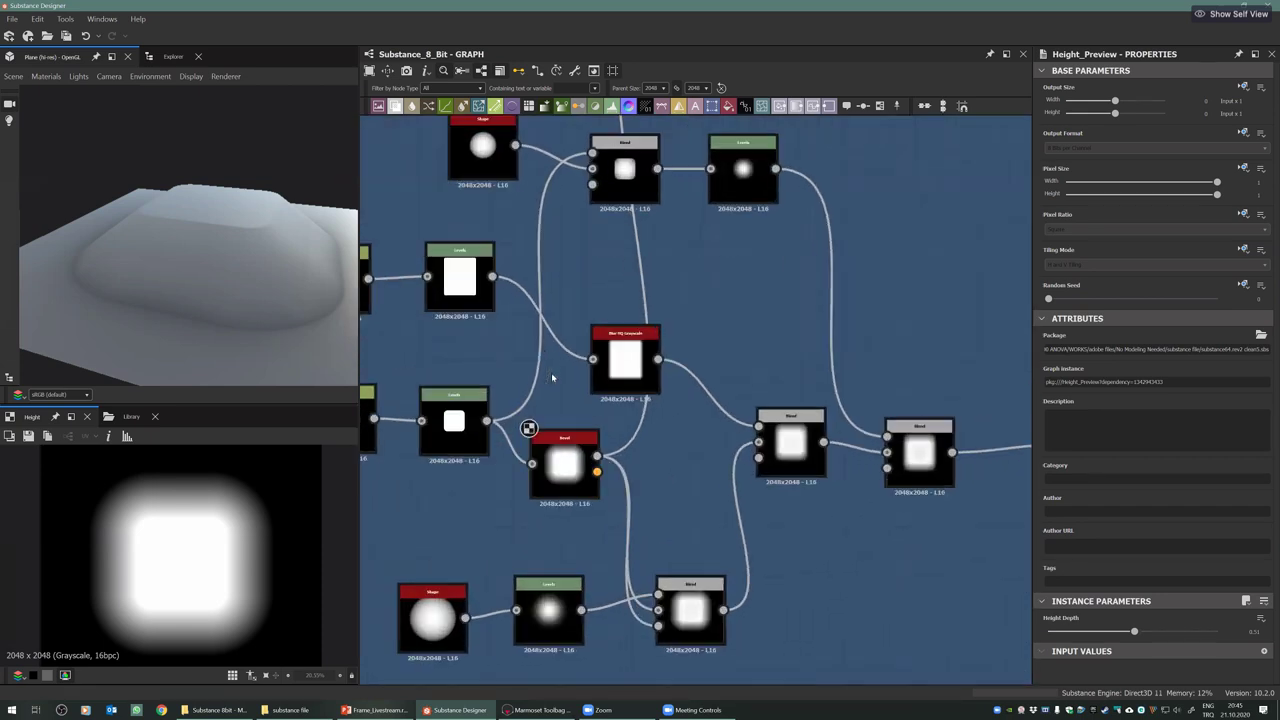
pyautogui.scroll(-3, 552, 377)
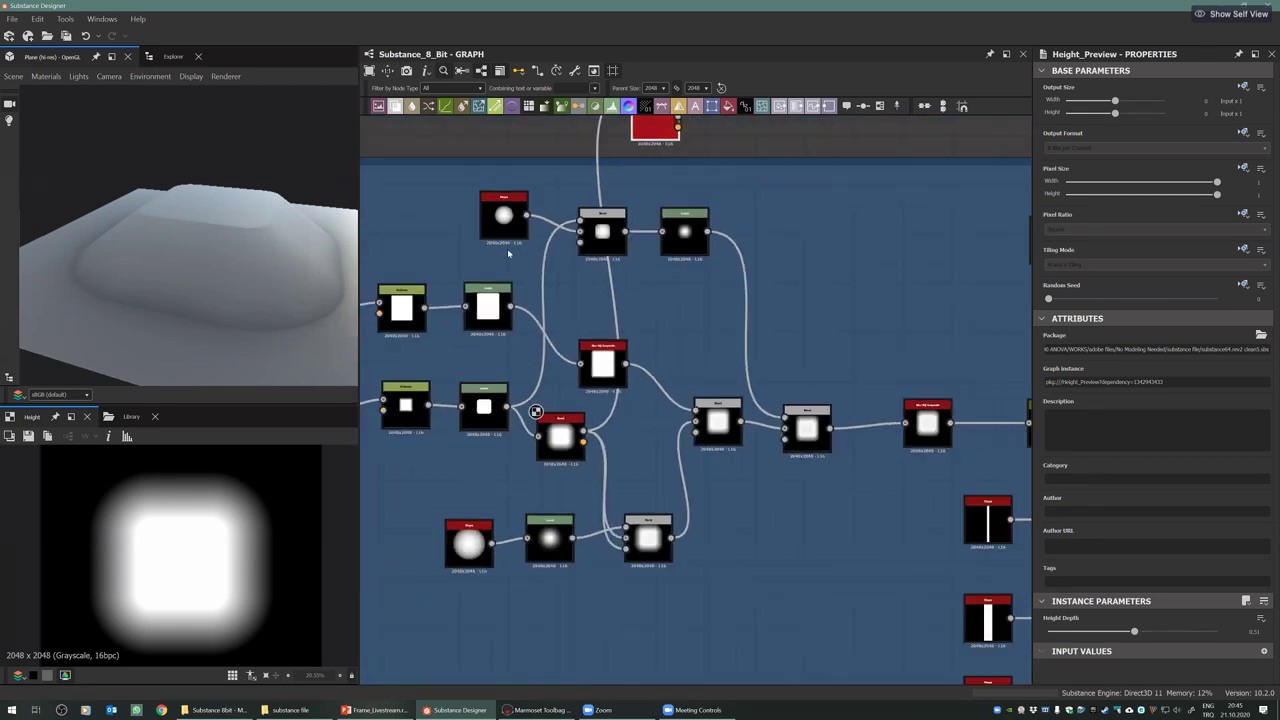
pyautogui.doubleClick(468, 542)
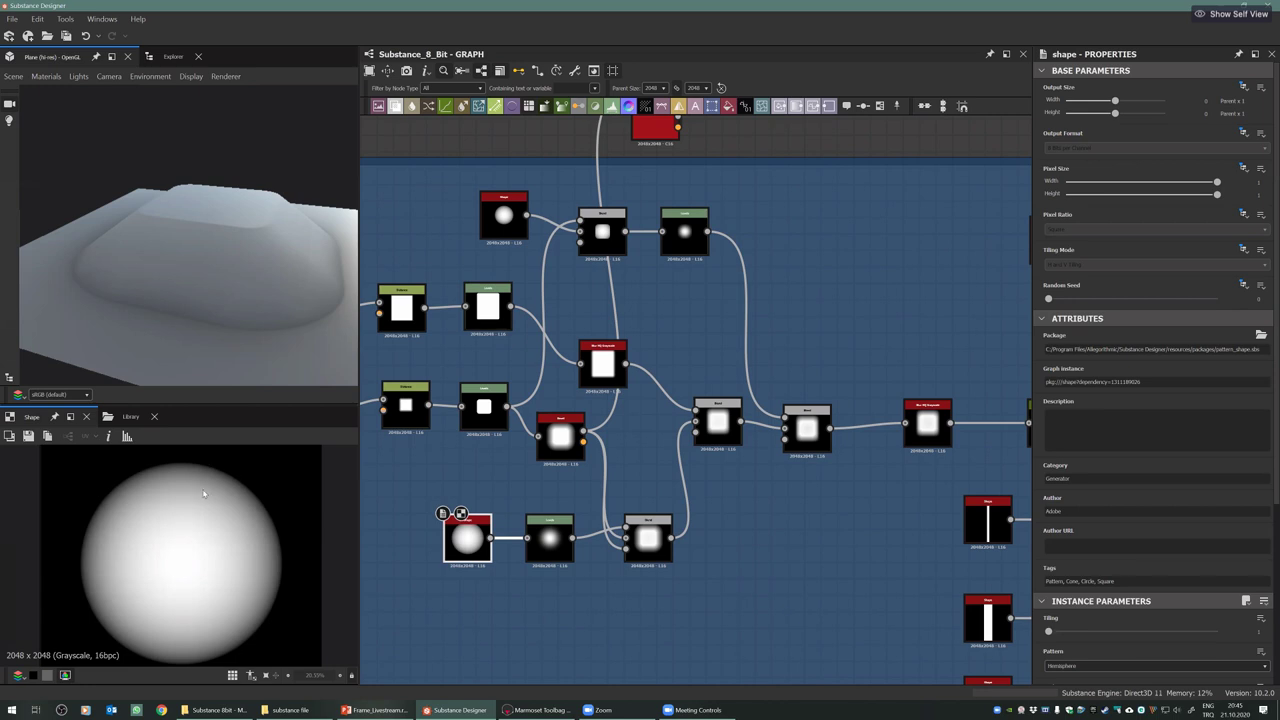
pyautogui.scroll(2, 175, 595)
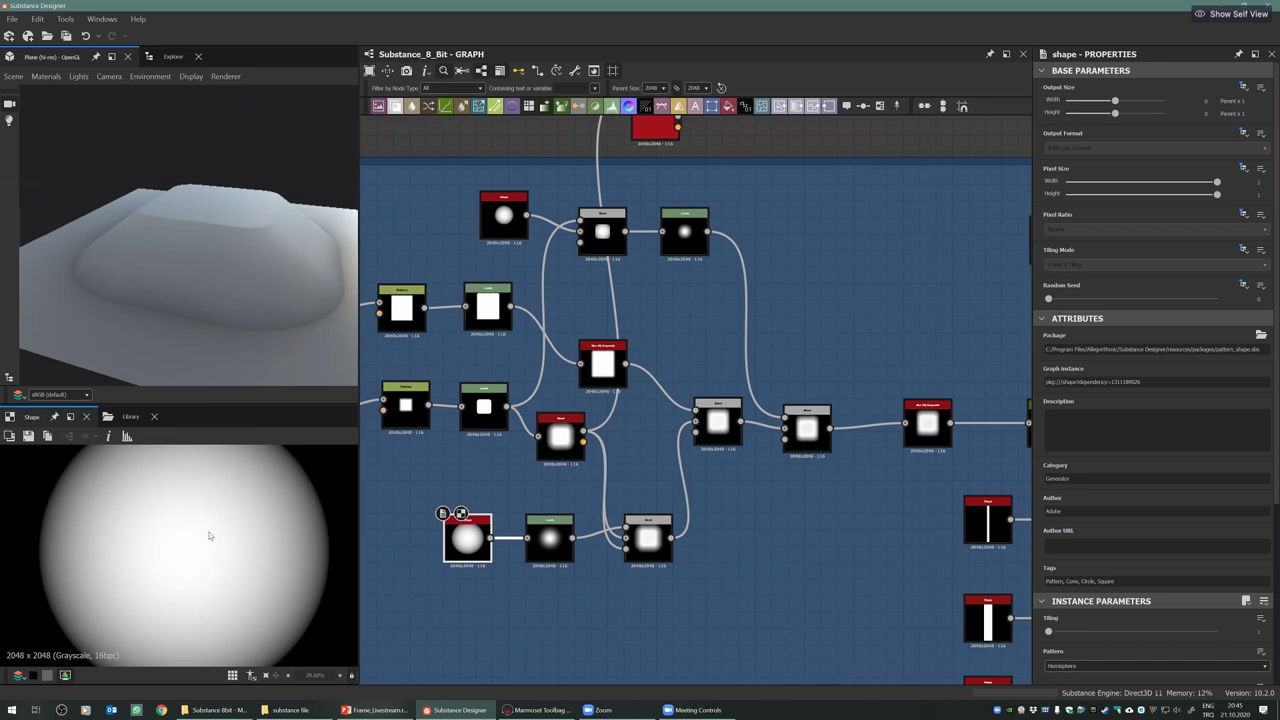
pyautogui.click(547, 537)
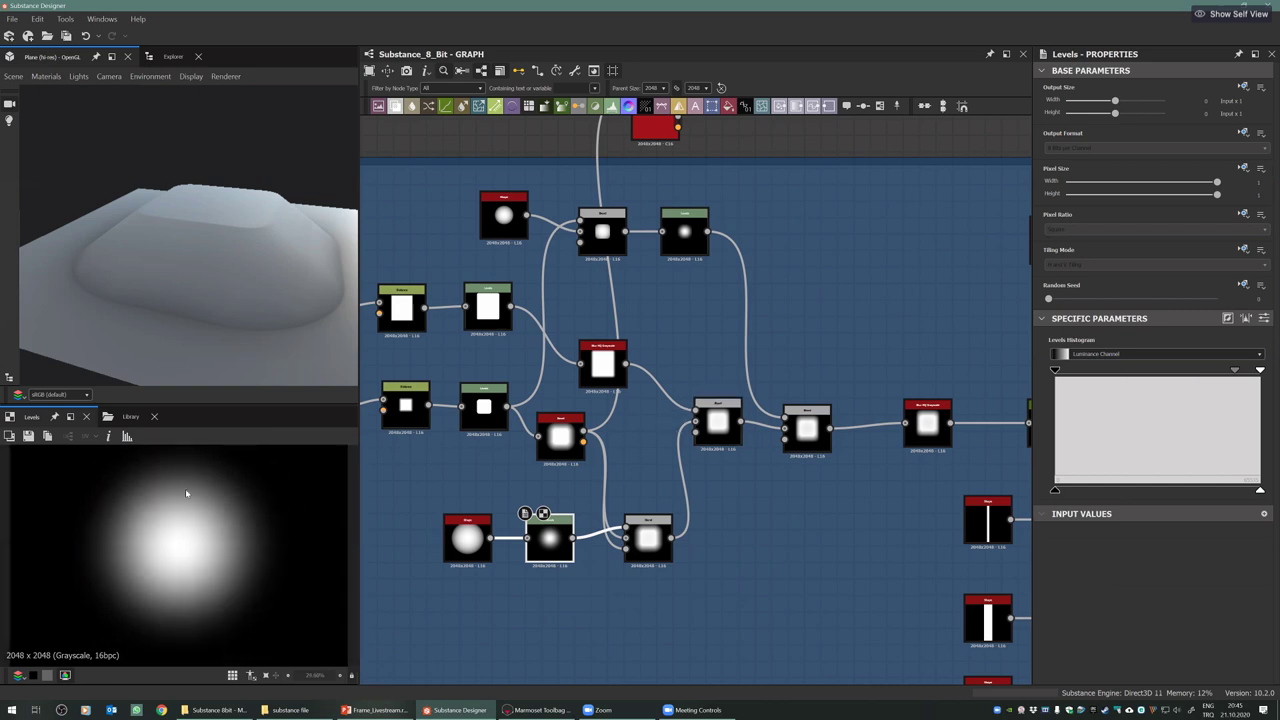
pyautogui.scroll(4, 641, 560)
# Preview the Subtract Blend that combines the hemisphere Levels with the Bevel output, and examine its soft center
pyautogui.click(650, 540)
pyautogui.scroll(-2, 673, 490)
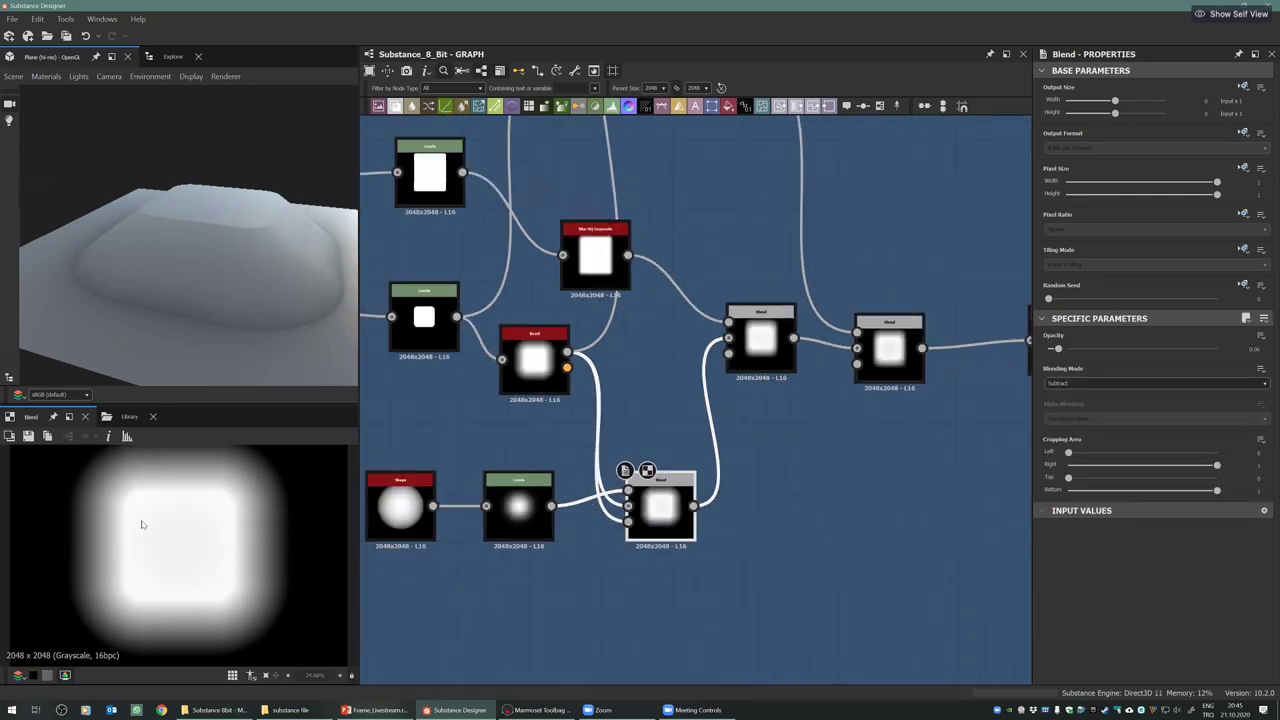
pyautogui.moveTo(702, 487); pyautogui.dragTo(672, 540, button='middle')
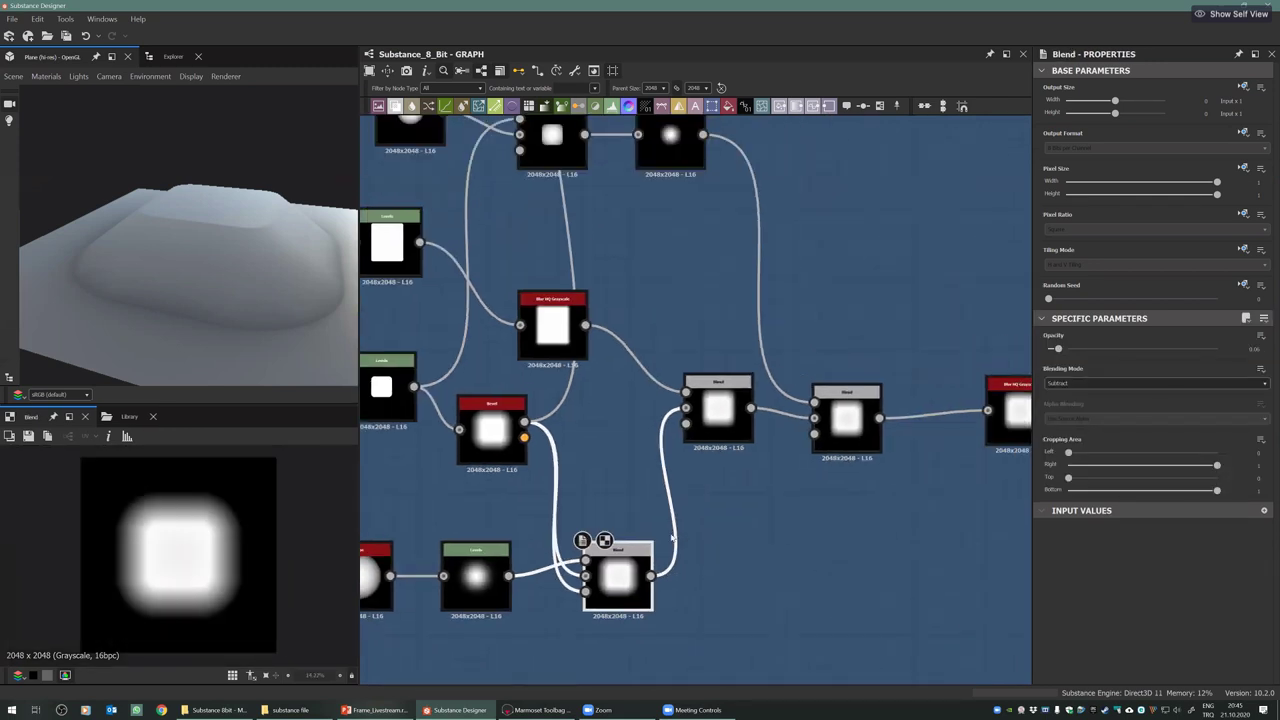
# Feed Height_Preview the Bevel and hemisphere Subtract Blend, examine the key's top in 3D, and shift the preview node aside
pyautogui.scroll(-4, 661, 533)
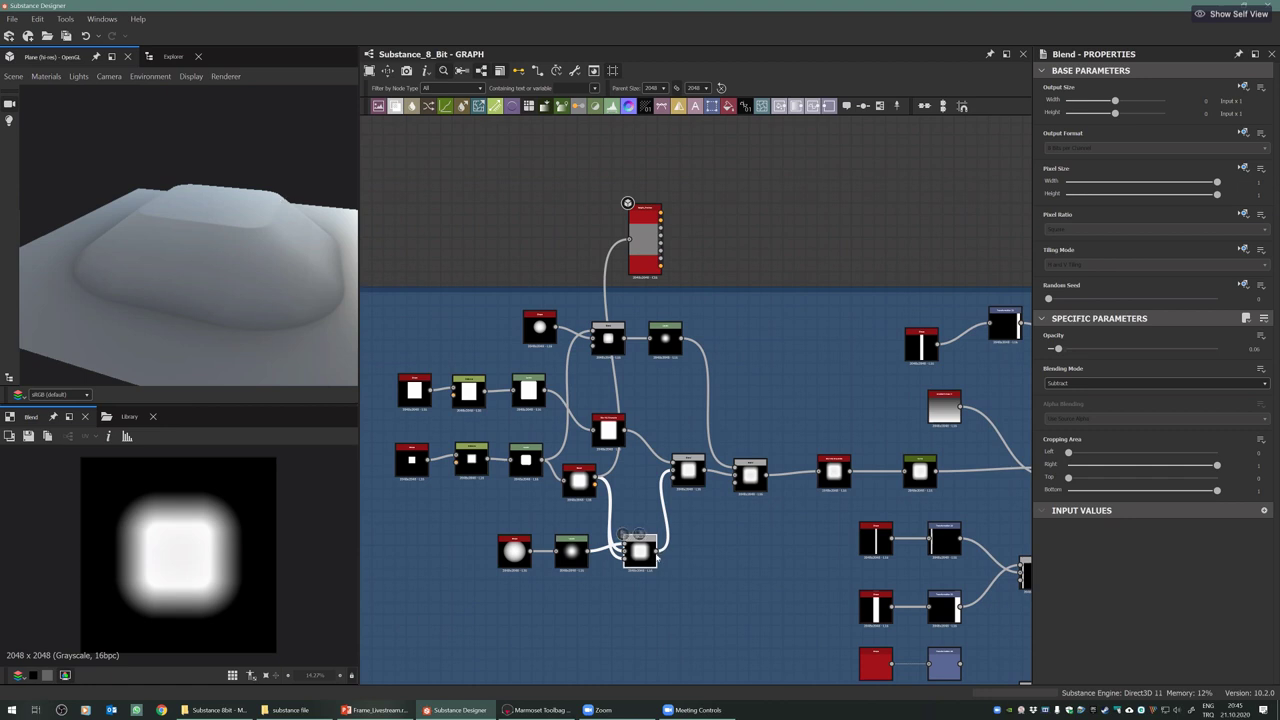
pyautogui.moveTo(181, 213); pyautogui.dragTo(278, 215)
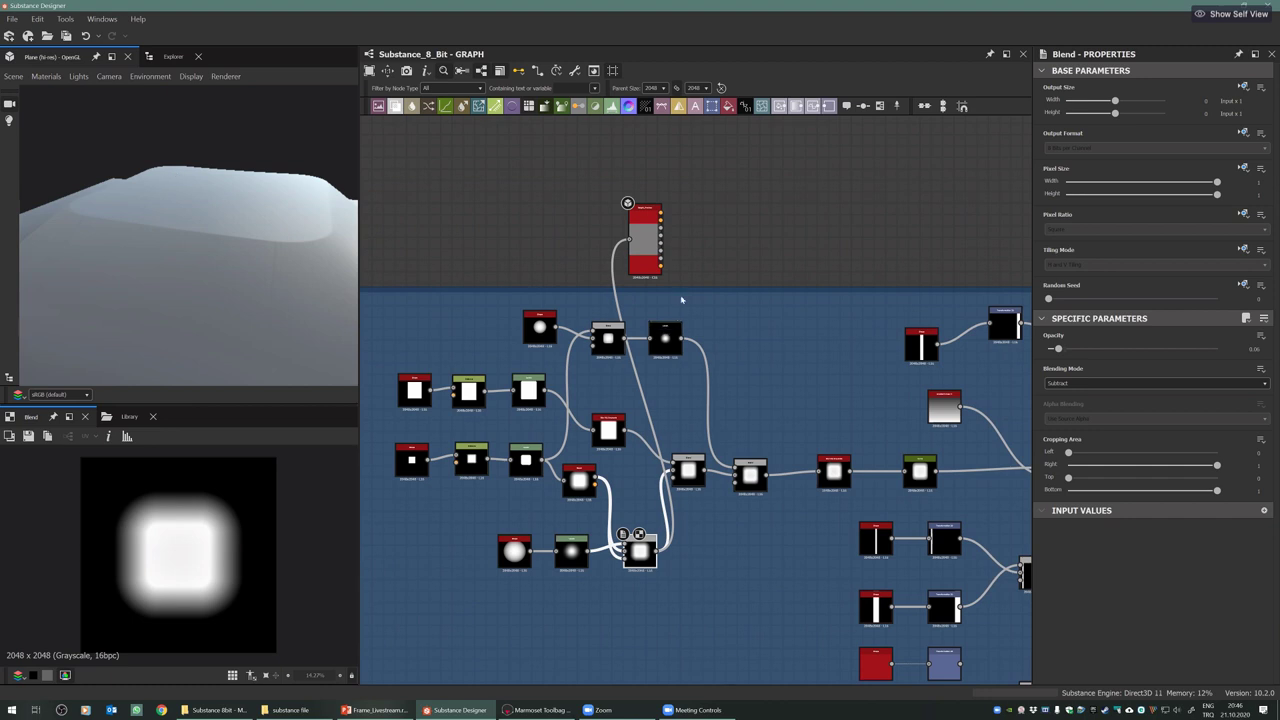
pyautogui.moveTo(645, 235); pyautogui.dragTo(777, 212)
pyautogui.scroll(2, 716, 432)
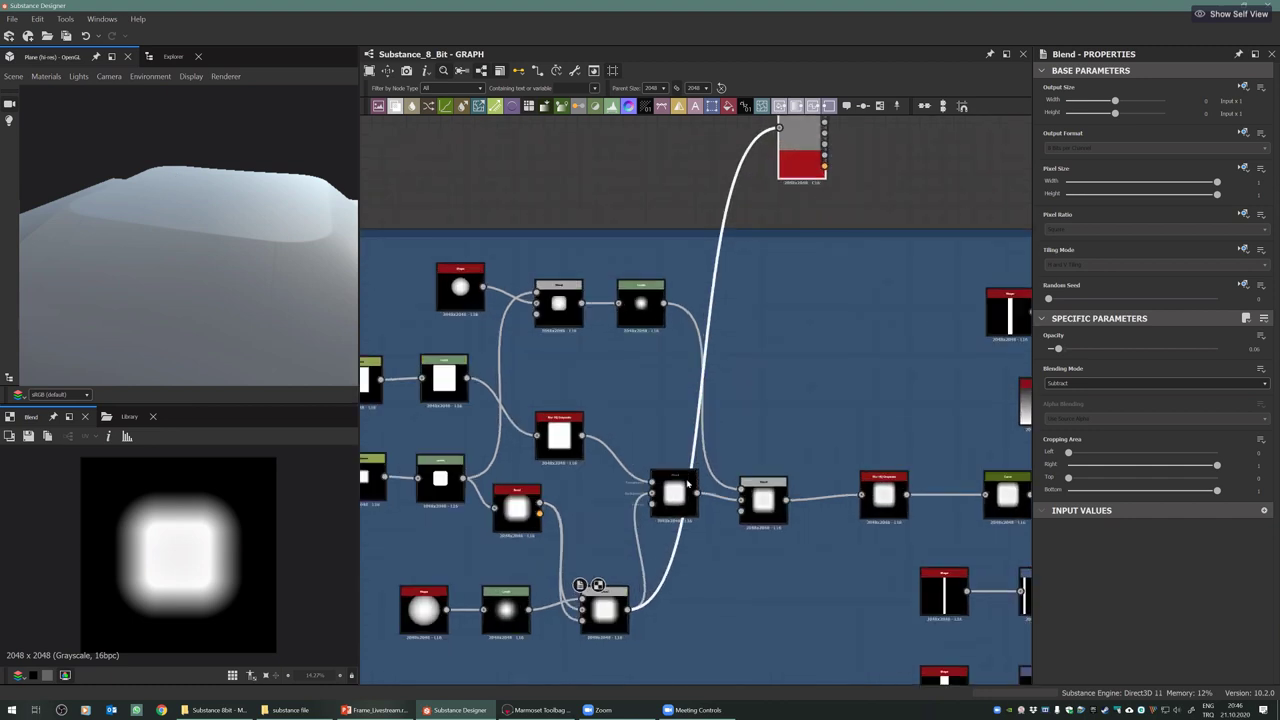
pyautogui.scroll(-2, 483, 468)
pyautogui.moveTo(483, 468); pyautogui.dragTo(477, 473, button='middle')
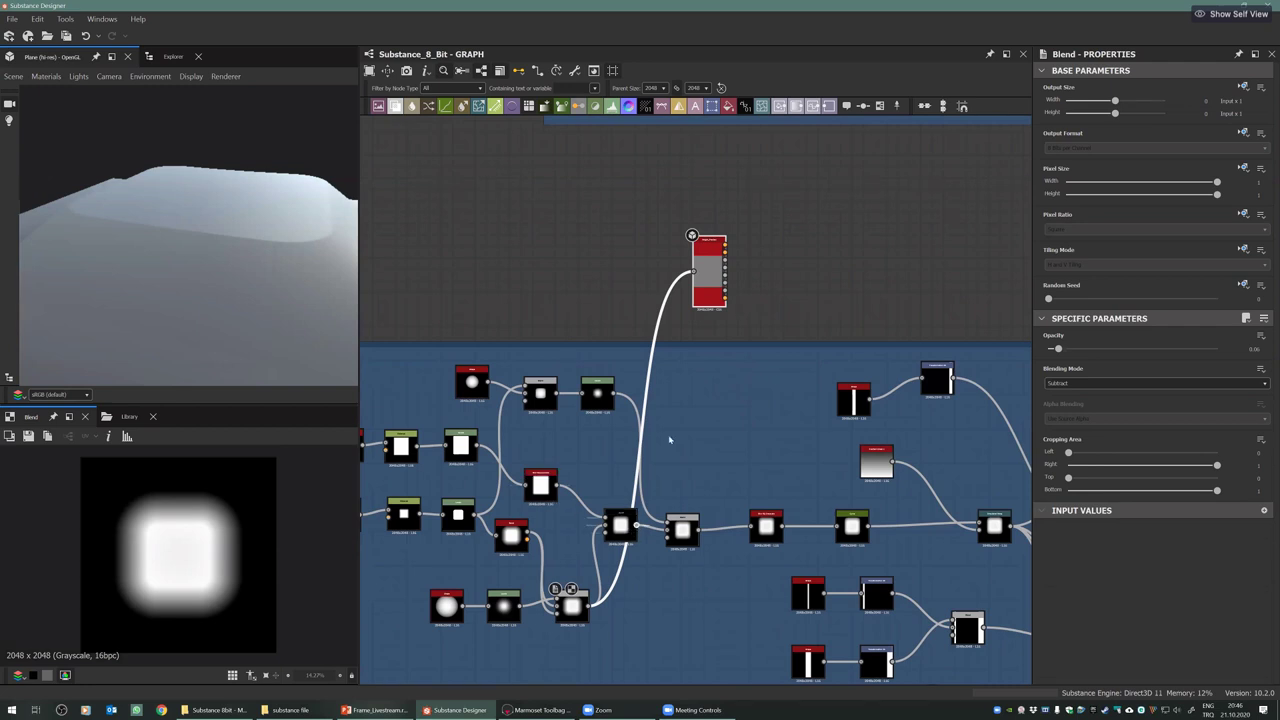
# Feed Height_Preview alternately from the hemisphere Subtract Blend and the Blend following it, and compare the key's shape in 3D
pyautogui.moveTo(696, 284); pyautogui.dragTo(695, 272)
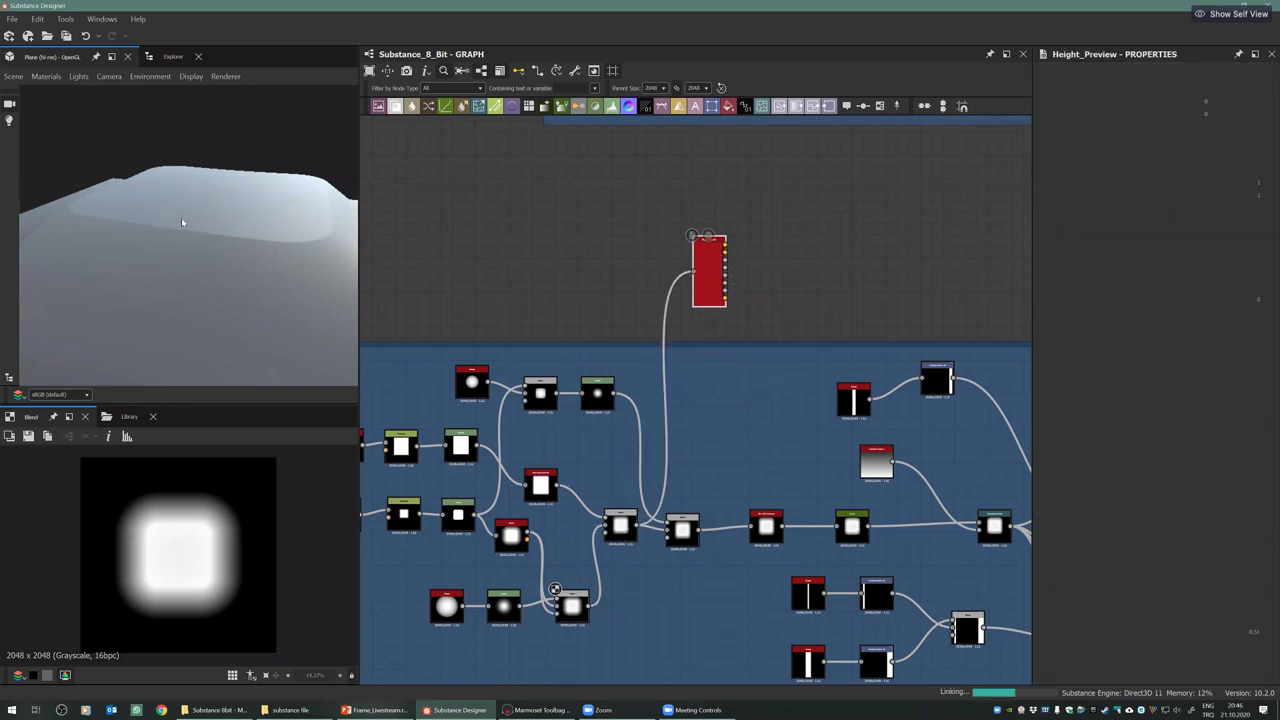
pyautogui.moveTo(187, 224); pyautogui.dragTo(340, 330)
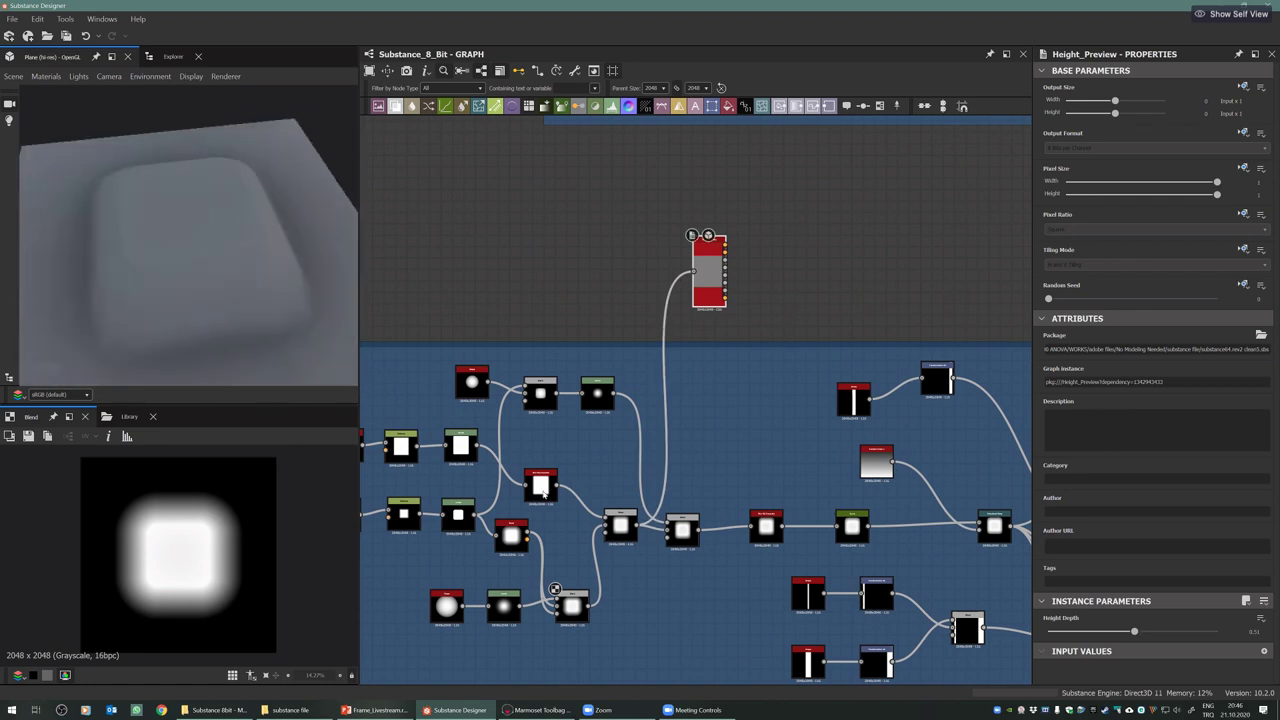
pyautogui.moveTo(590, 605); pyautogui.dragTo(693, 271)
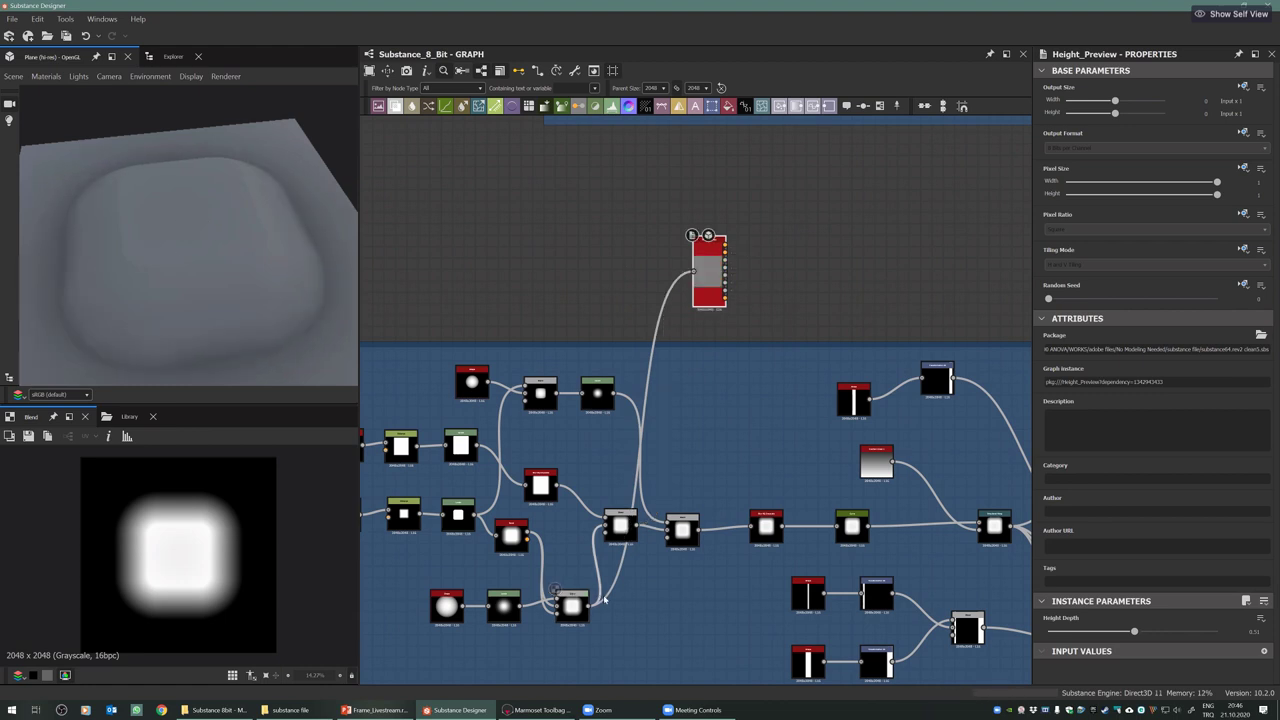
pyautogui.moveTo(665, 468); pyautogui.dragTo(690, 272)
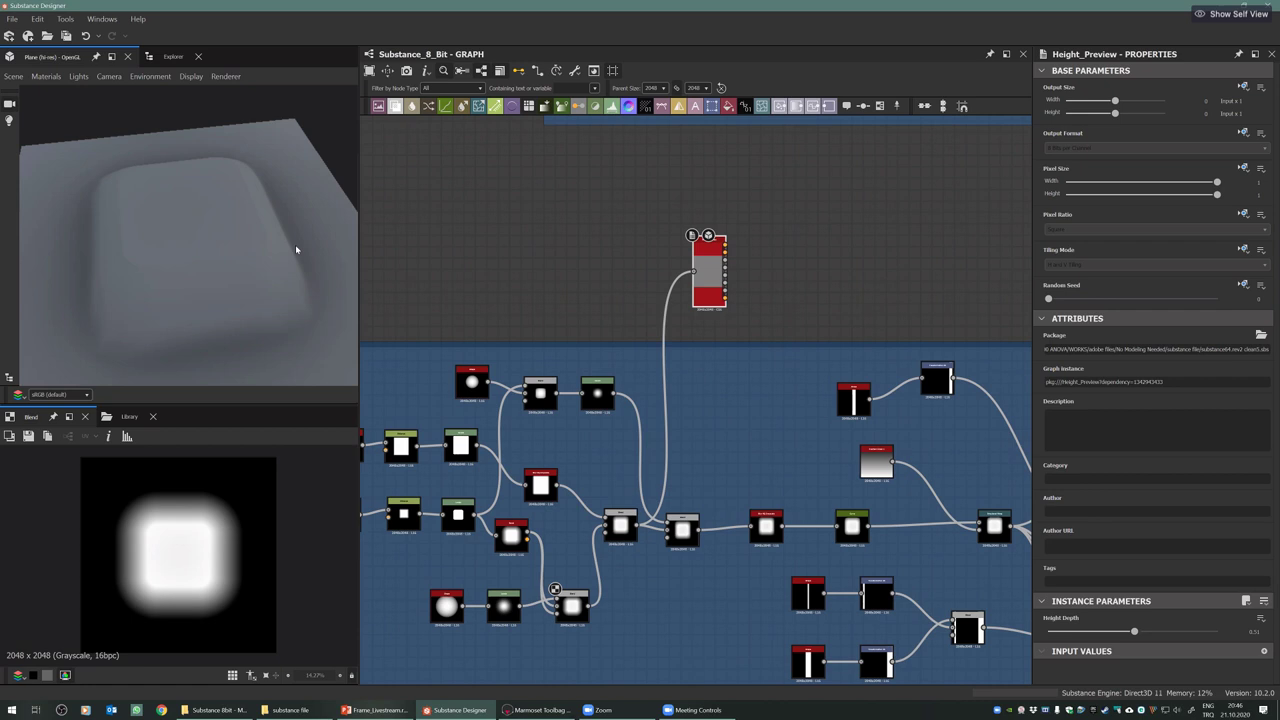
pyautogui.moveTo(106, 256); pyautogui.dragTo(194, 244)
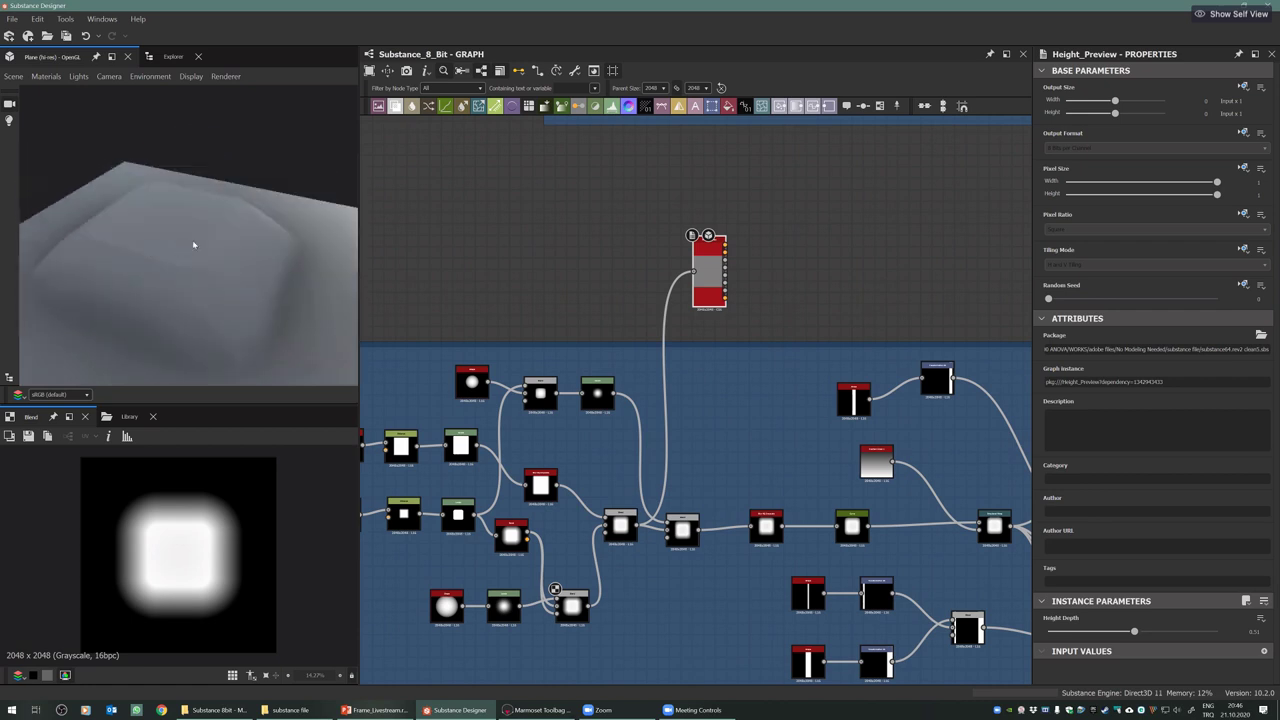
pyautogui.moveTo(256, 299); pyautogui.dragTo(226, 229)
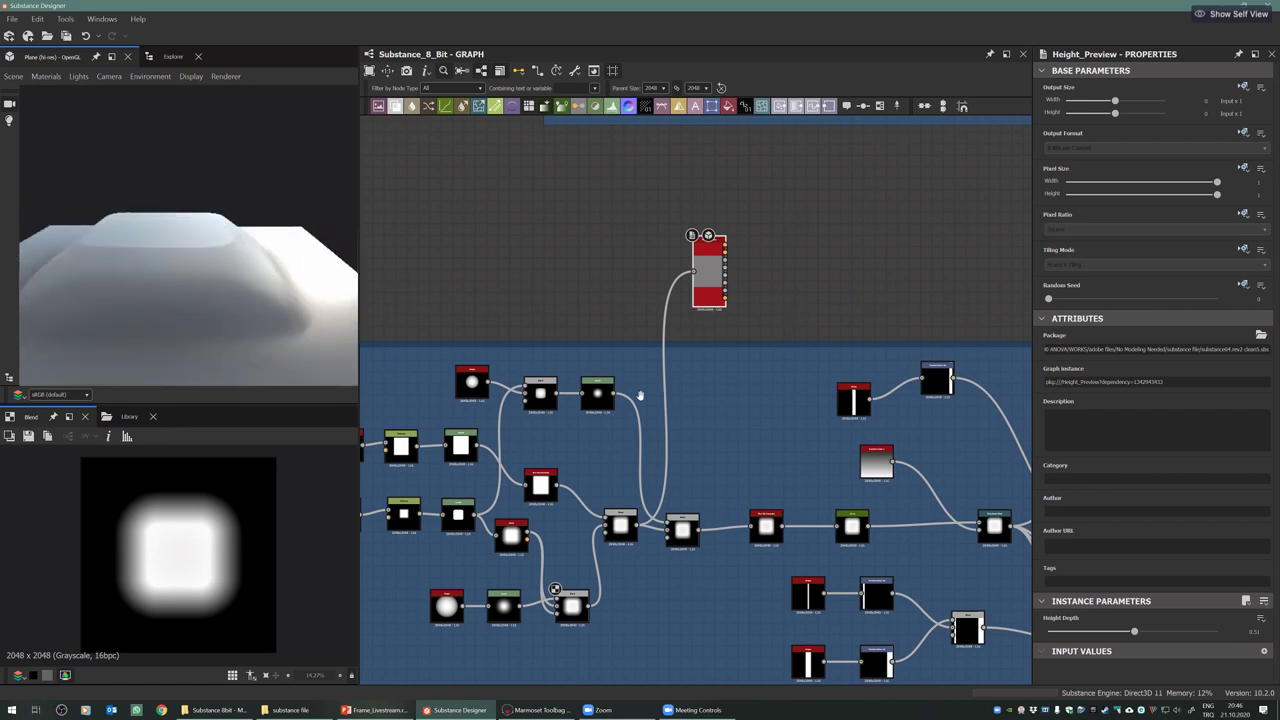
# Shift Height_Preview aside and preview the Blur HQ Grayscale and Curve nodes that follow the Blends
pyautogui.moveTo(679, 502); pyautogui.dragTo(593, 497, button='middle')
pyautogui.moveTo(622, 262); pyautogui.dragTo(817, 259)
pyautogui.moveTo(599, 459); pyautogui.dragTo(526, 465, button='middle')
pyautogui.scroll(4, 541, 528)
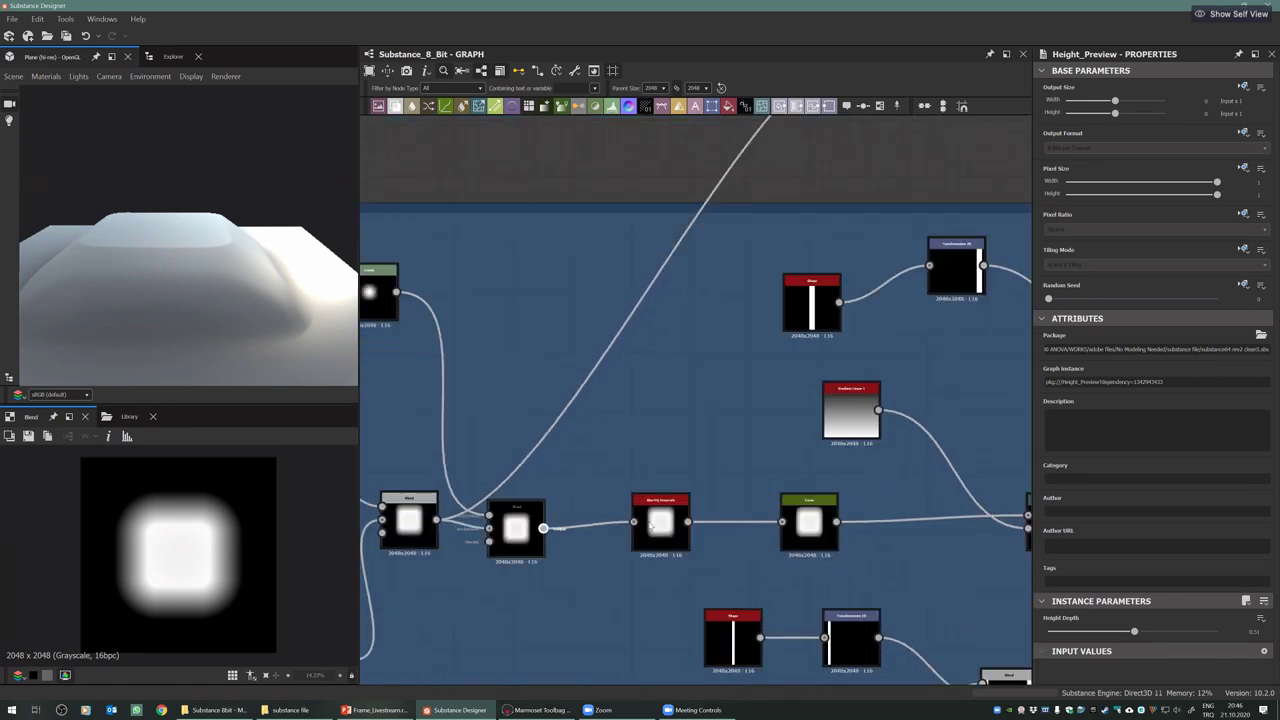
pyautogui.click(672, 497)
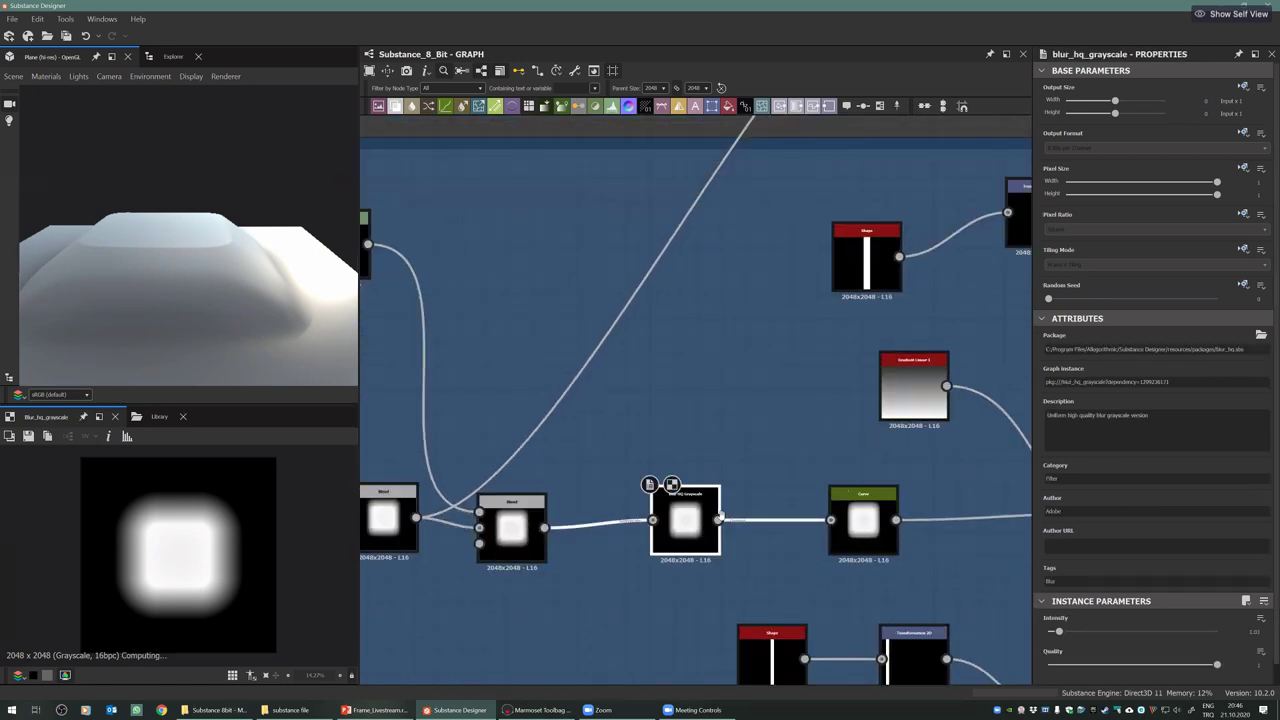
pyautogui.moveTo(662, 566); pyautogui.dragTo(646, 570, button='middle')
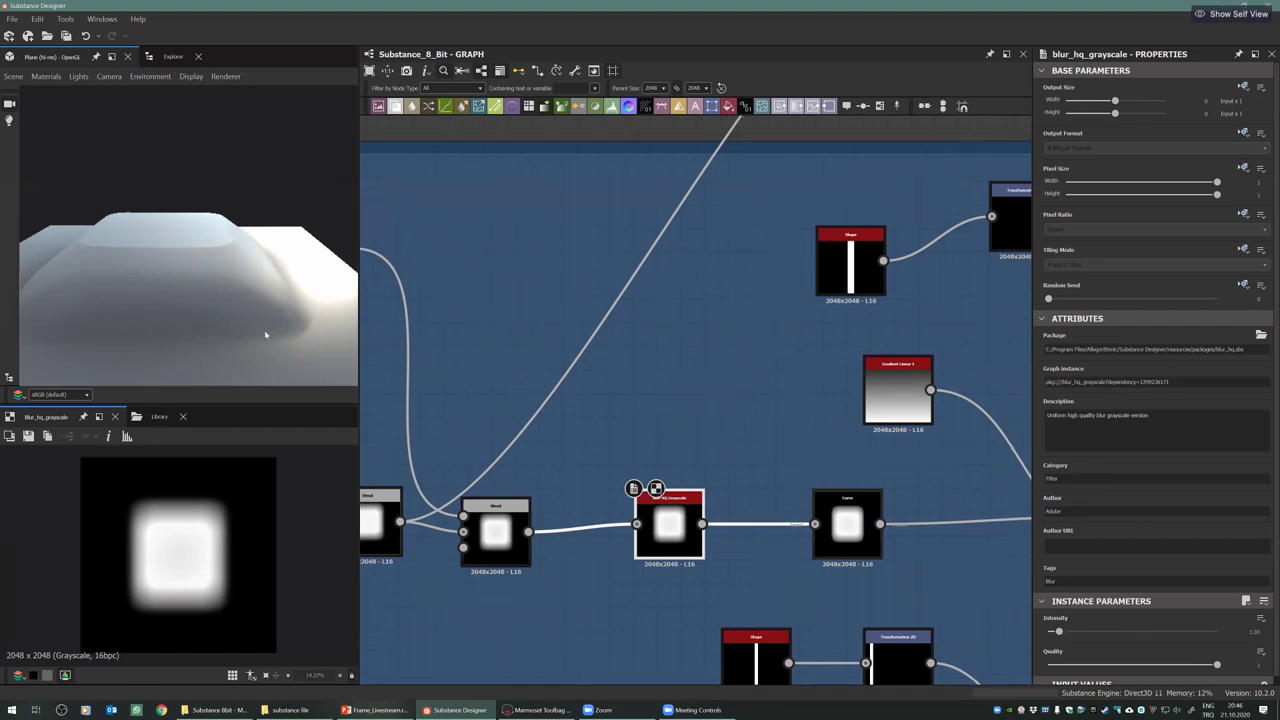
pyautogui.moveTo(658, 371); pyautogui.dragTo(451, 347, button='middle')
pyautogui.click(667, 552)
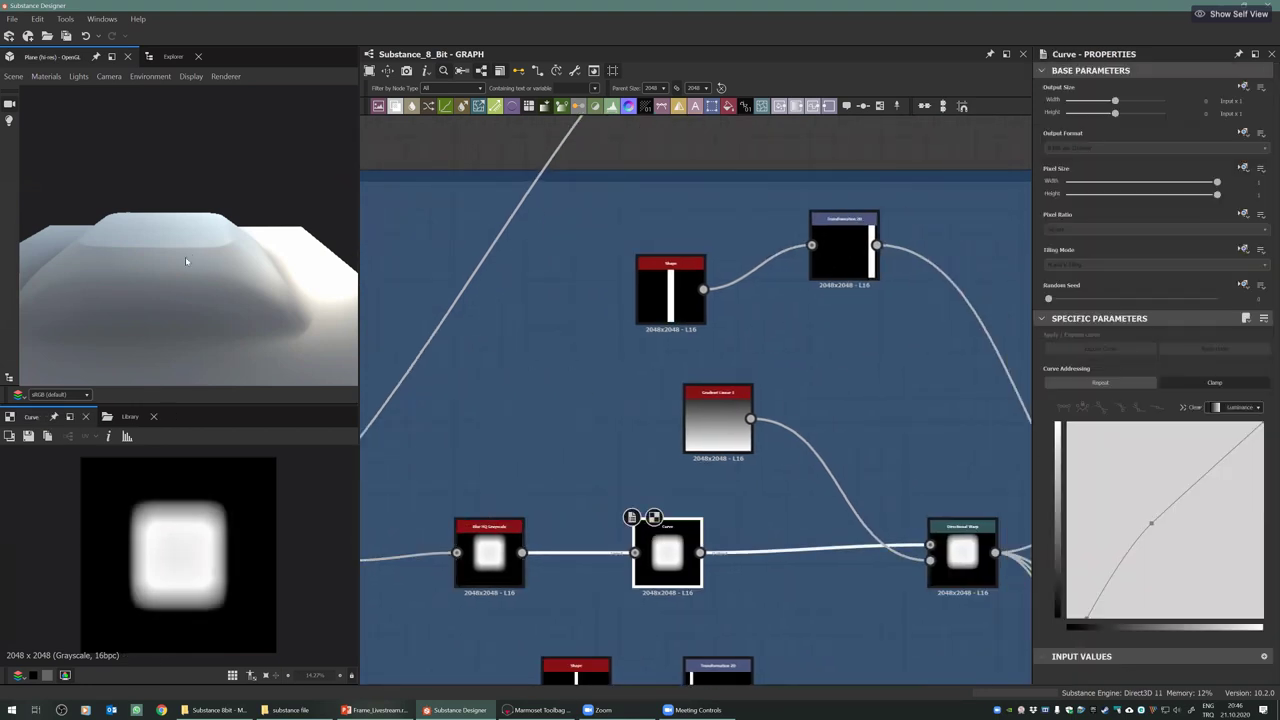
# Feed Height_Preview from the Curve node and examine the key's edges up close in 3D
pyautogui.scroll(-1, 660, 558)
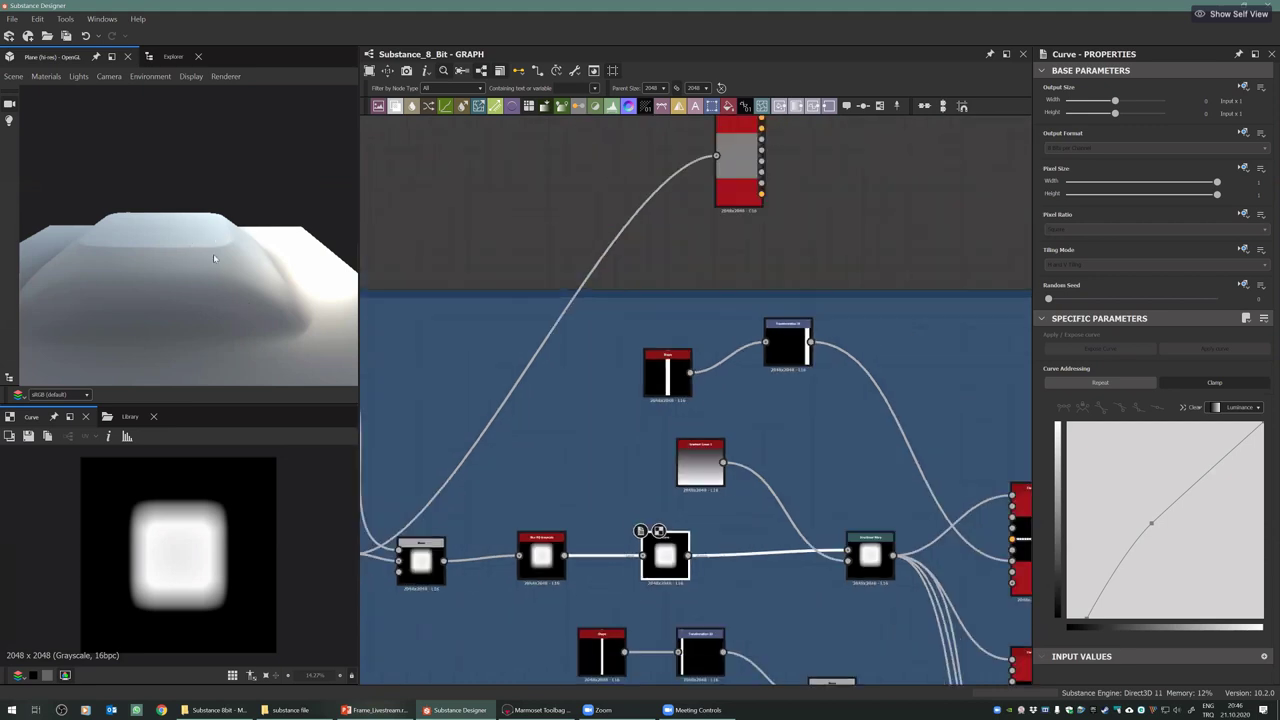
pyautogui.moveTo(204, 186); pyautogui.dragTo(220, 209)
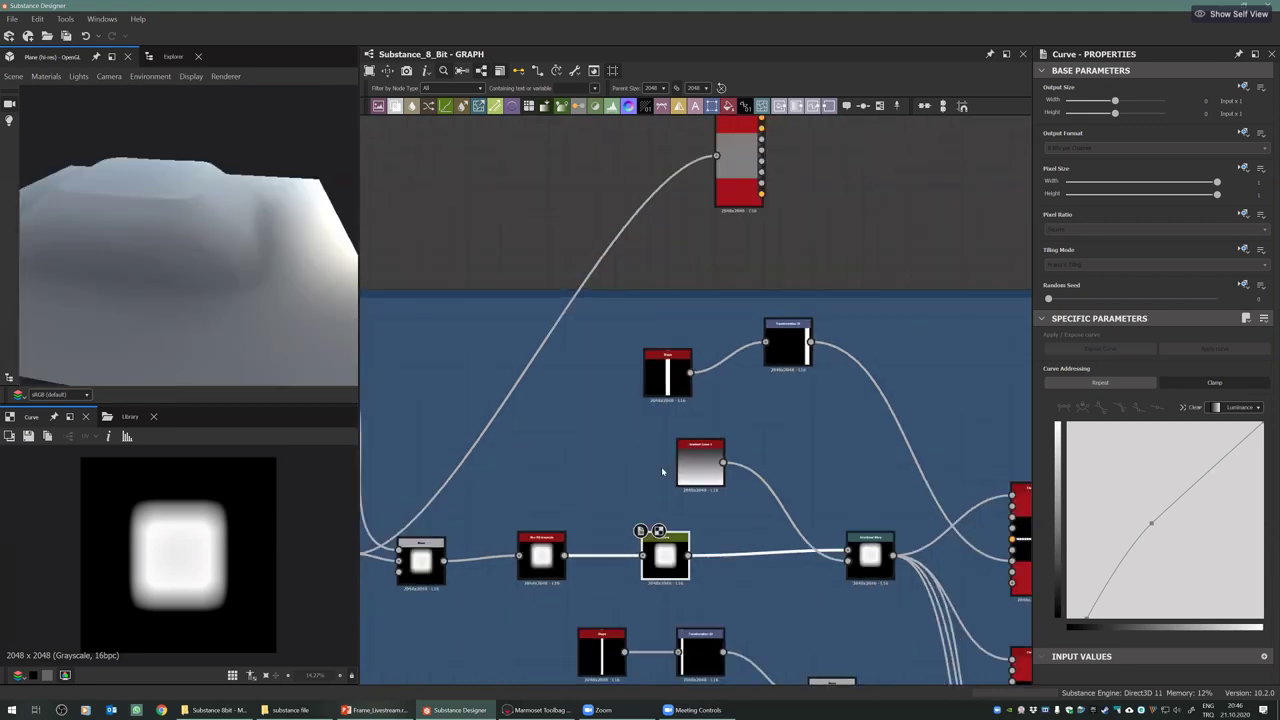
pyautogui.moveTo(688, 555); pyautogui.dragTo(717, 156)
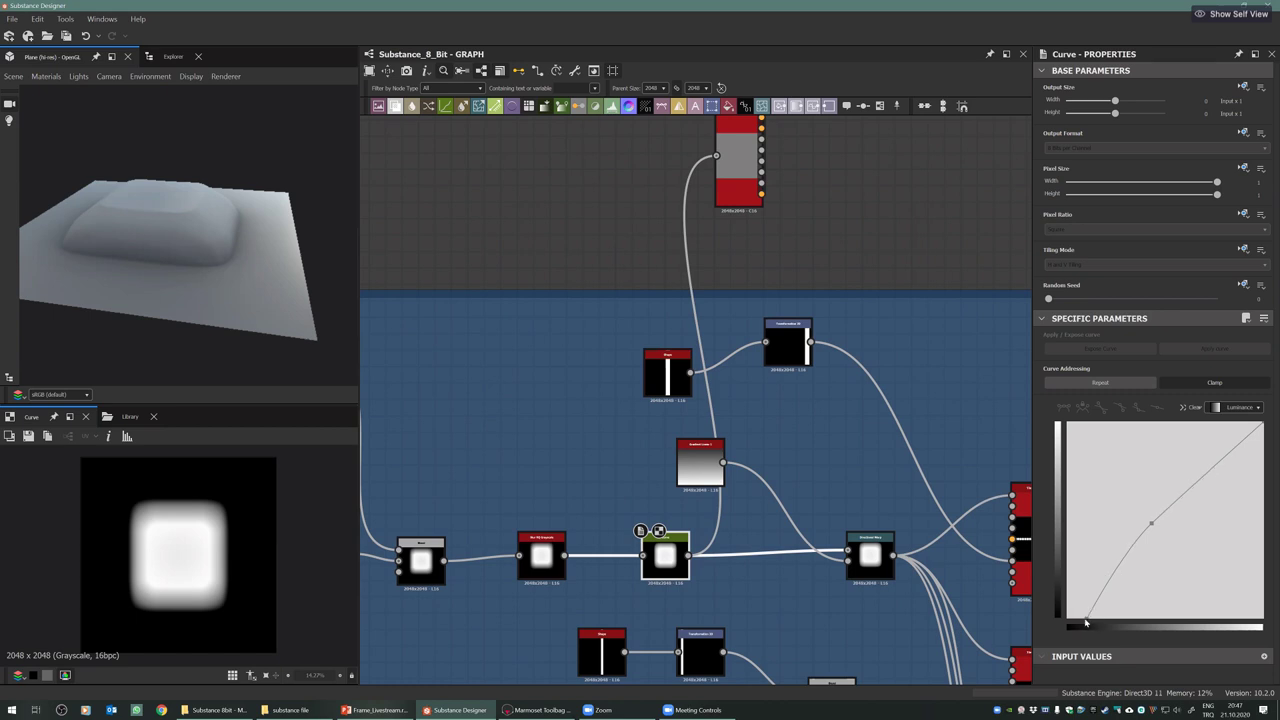
pyautogui.moveTo(182, 212); pyautogui.dragTo(276, 244, button='right')
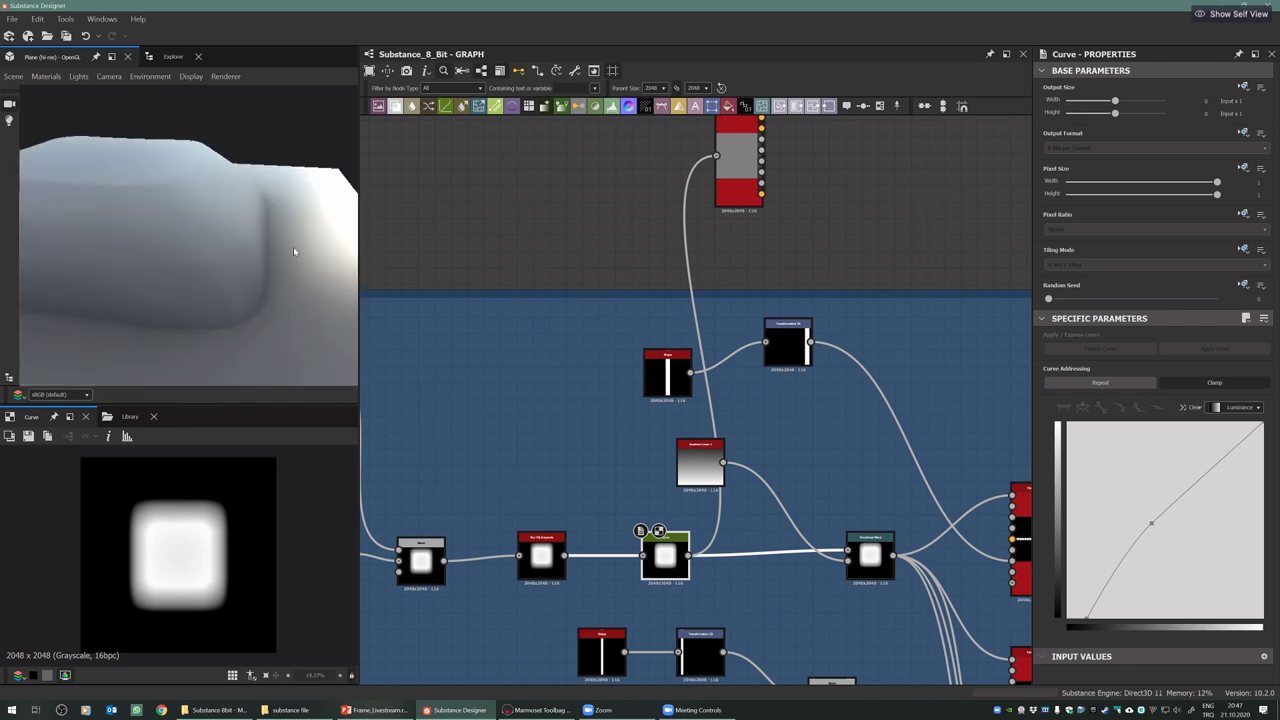
# Open the 3D view's Default material for editing and set its height Scale to 26
pyautogui.click(46, 77)
pyautogui.moveTo(59, 94)
pyautogui.click(112, 94)
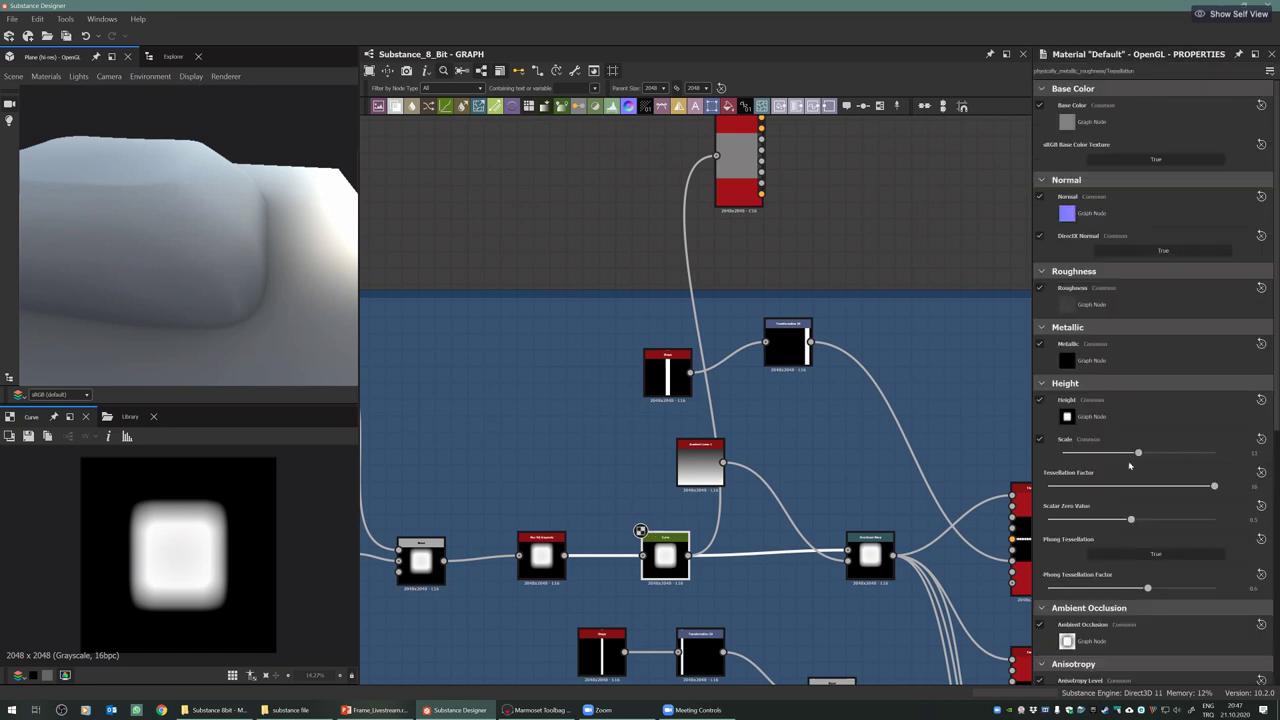
pyautogui.click(1213, 453)
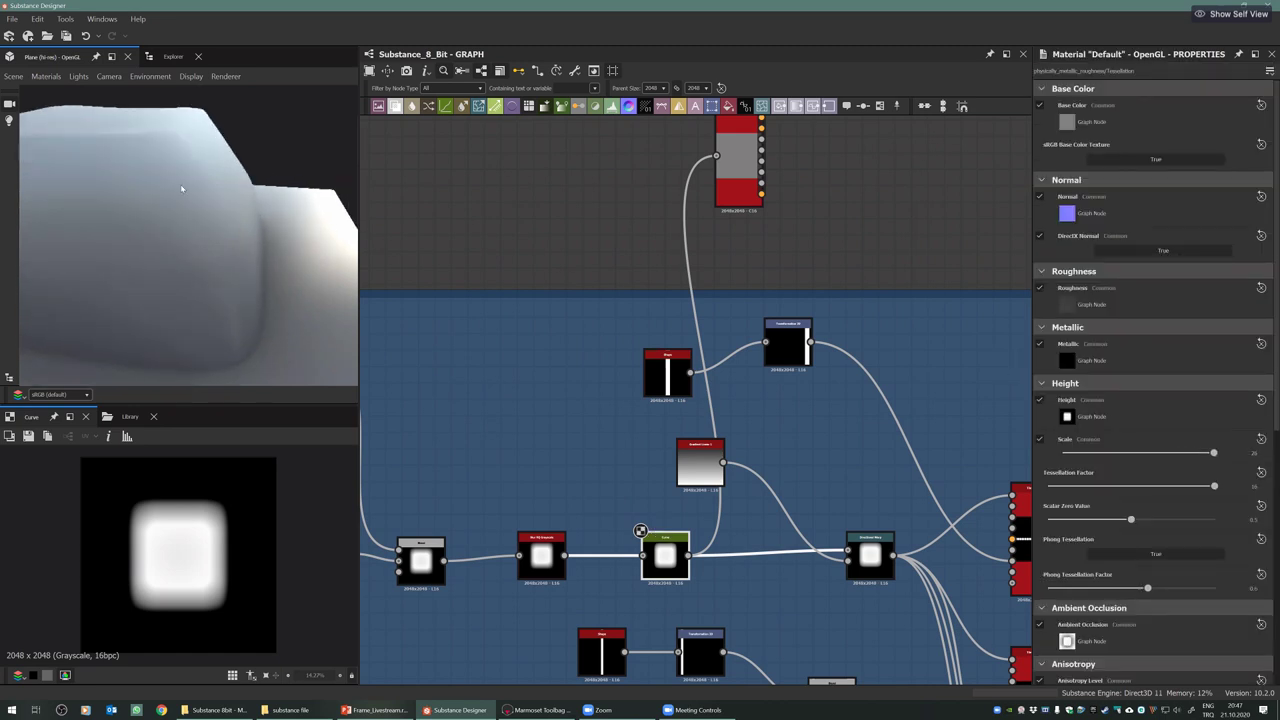
# Set the Default material's height scale to 40 and inspect the single keycap in the 3D preview
pyautogui.click(1230, 452)
pyautogui.write('60')
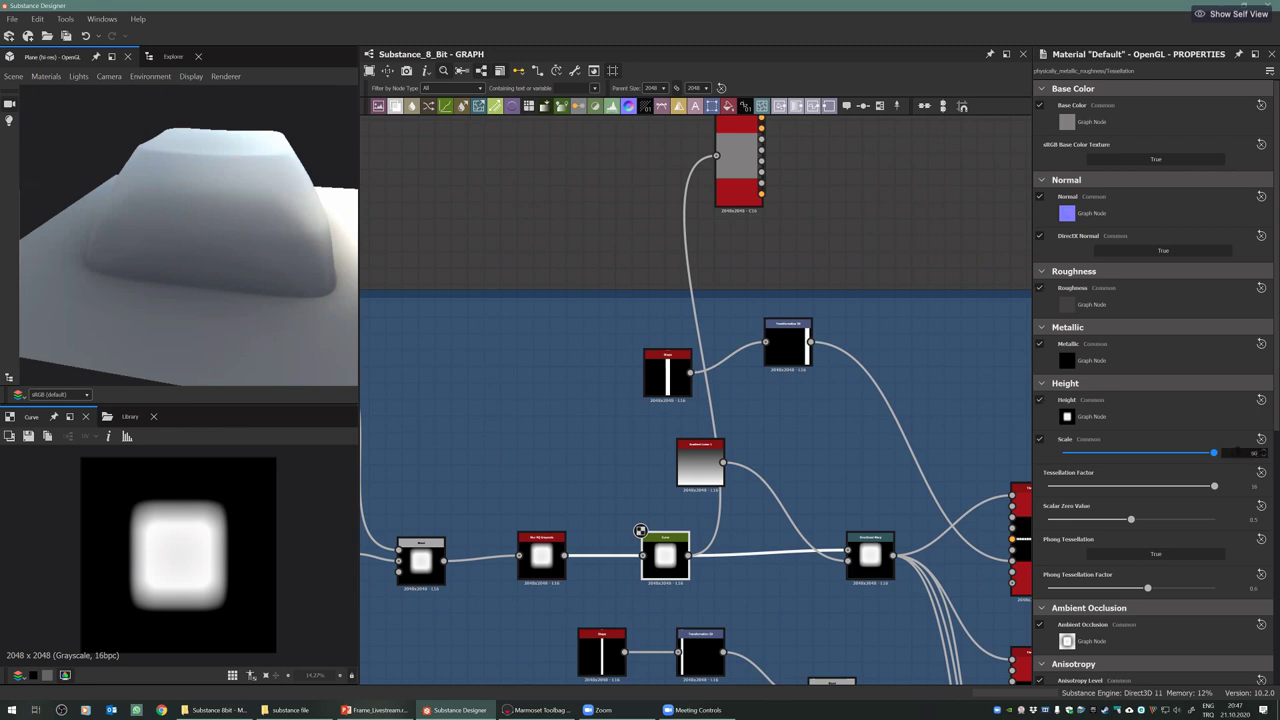
pyautogui.write('40')
pyautogui.press('Return')
pyautogui.moveTo(268, 232); pyautogui.dragTo(227, 240)
pyautogui.moveTo(283, 271); pyautogui.dragTo(276, 208)
pyautogui.moveTo(123, 226); pyautogui.dragTo(288, 229)
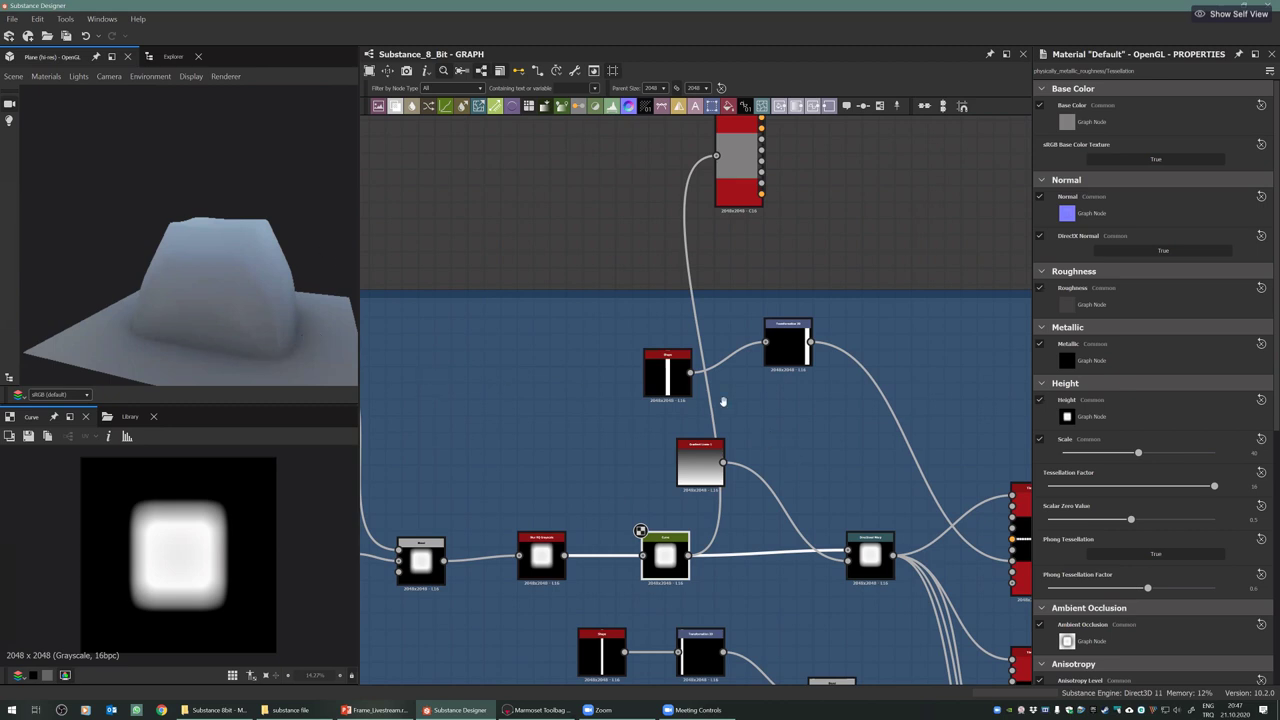
# Display the output and parameters of the Directional Warp node fed by the linear gradient
pyautogui.moveTo(720, 400); pyautogui.dragTo(486, 367, button='middle')
pyautogui.scroll(-1, 489, 347)
pyautogui.scroll(2, 489, 347)
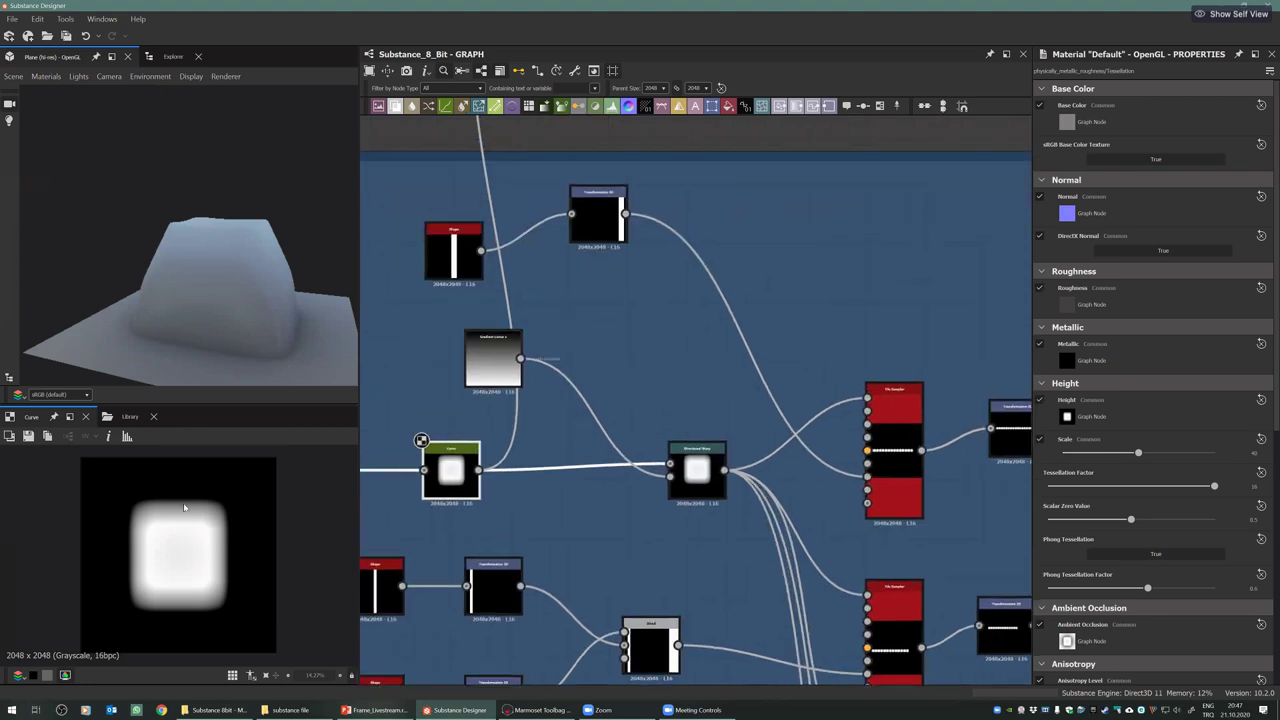
pyautogui.click(498, 356)
pyautogui.click(707, 484)
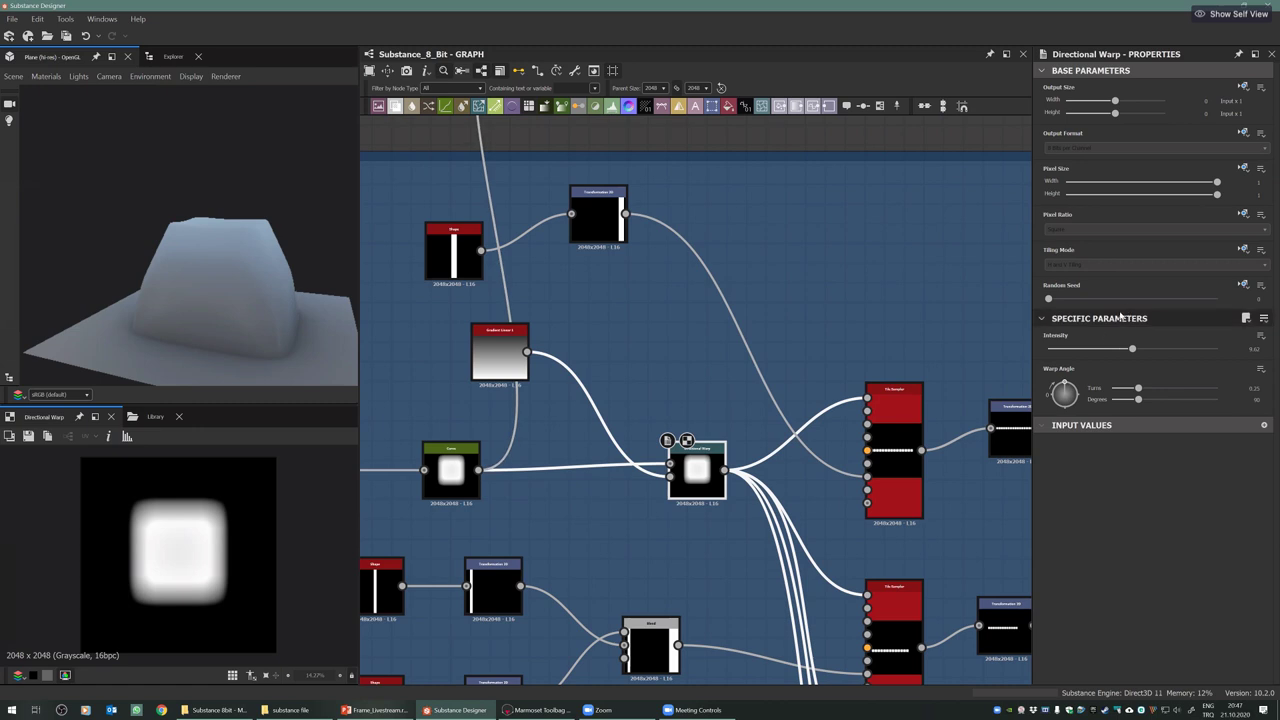
# Reposition the Height_Preview node above the graph frame and feed it from the Directional Warp output to preview the warped keycap in 3D
pyautogui.moveTo(819, 275); pyautogui.dragTo(813, 292, button='middle')
pyautogui.moveTo(500, 130); pyautogui.dragTo(565, 235, button='middle')
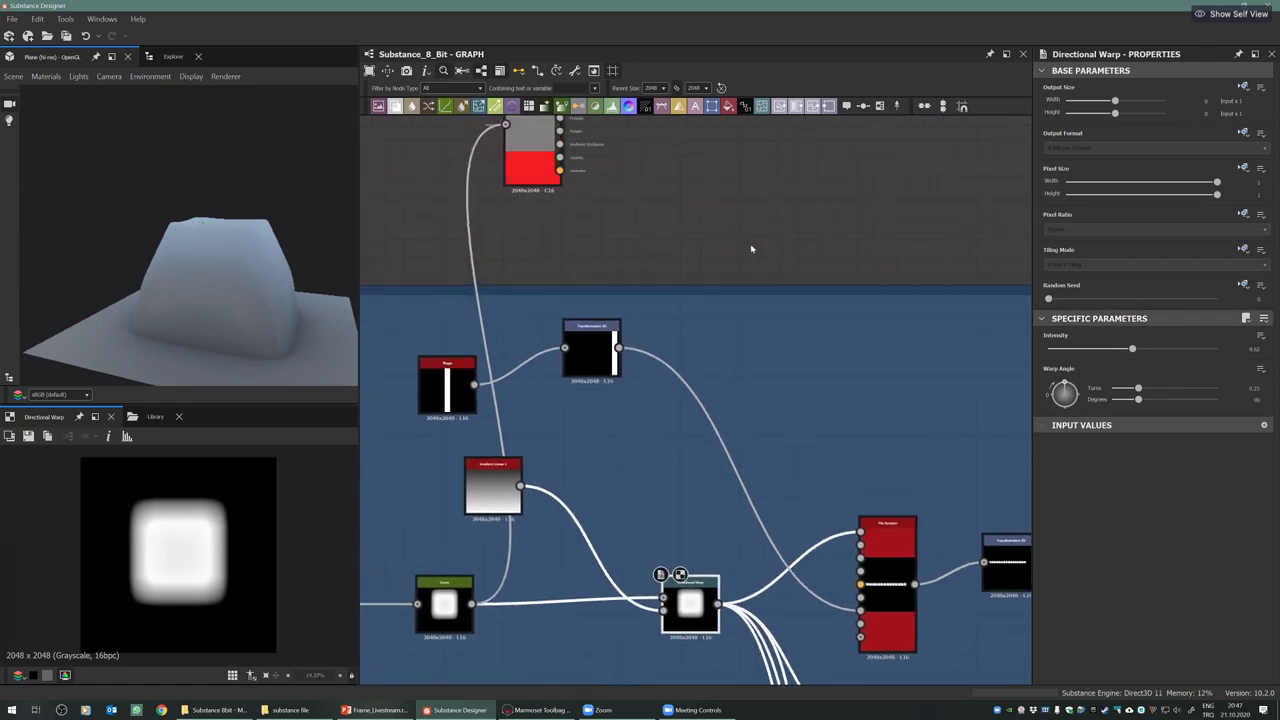
pyautogui.moveTo(534, 179); pyautogui.dragTo(751, 249)
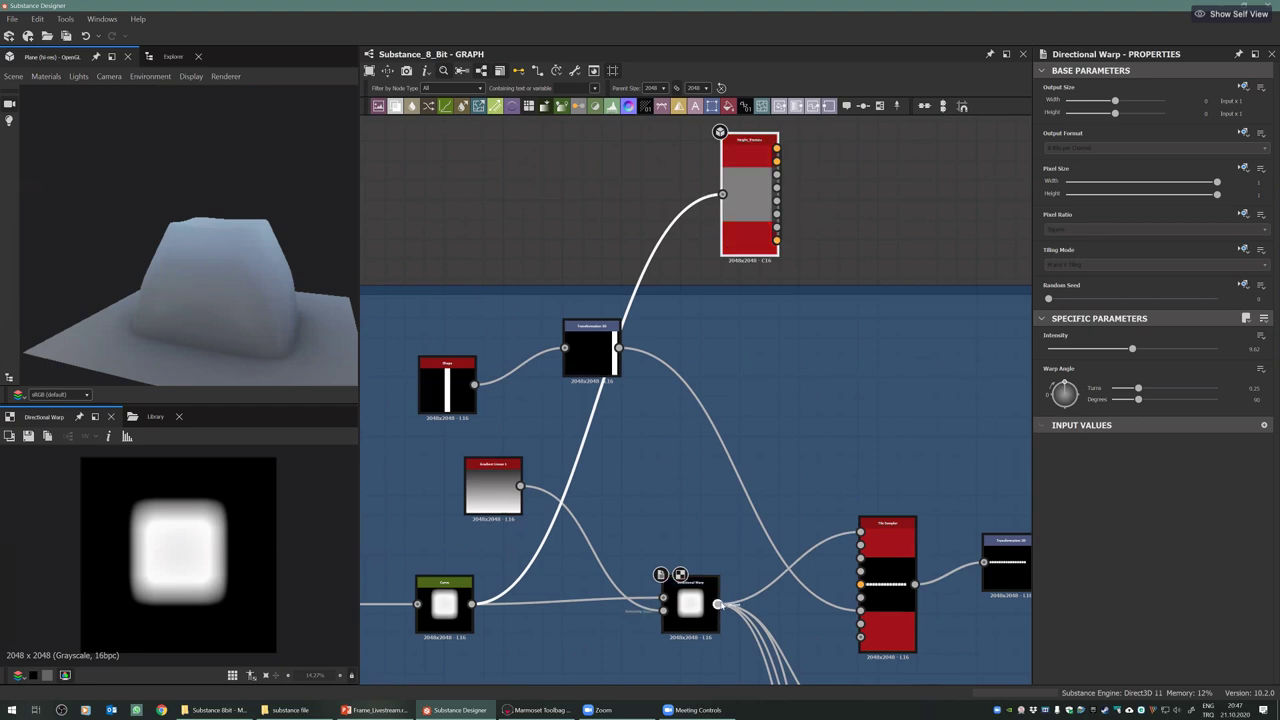
pyautogui.moveTo(719, 604); pyautogui.dragTo(722, 194)
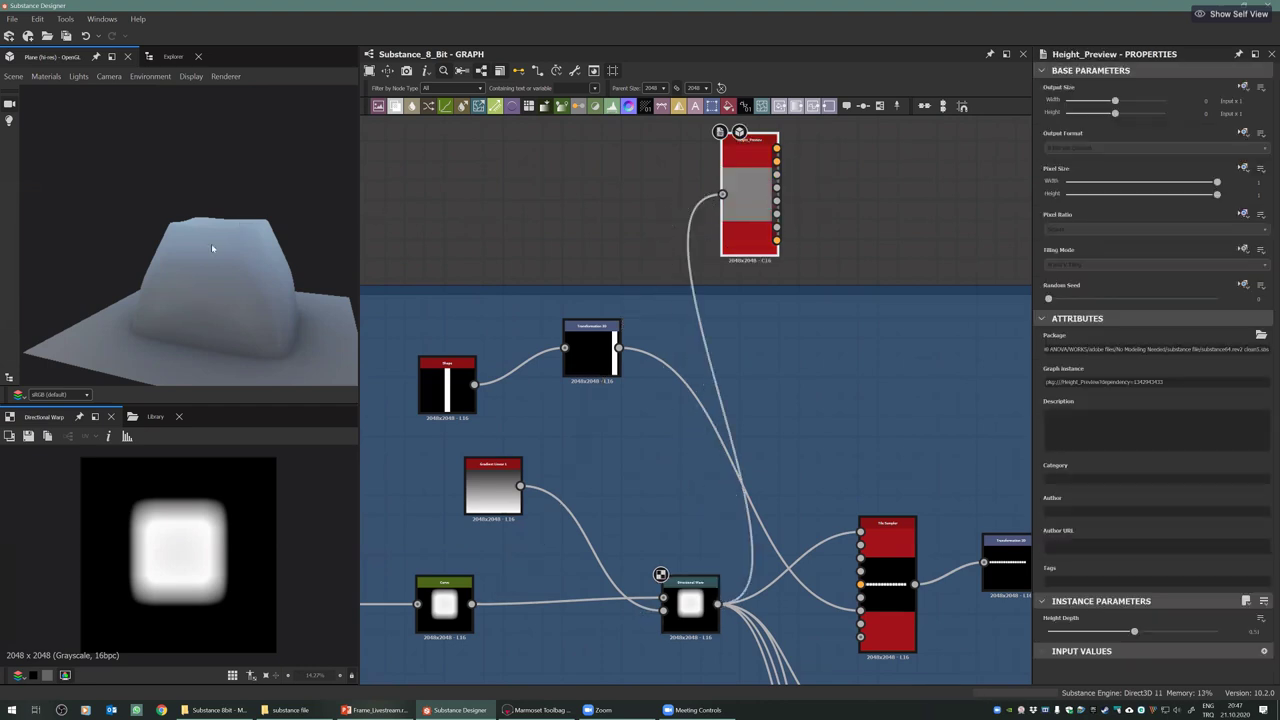
pyautogui.moveTo(261, 305); pyautogui.dragTo(186, 291)
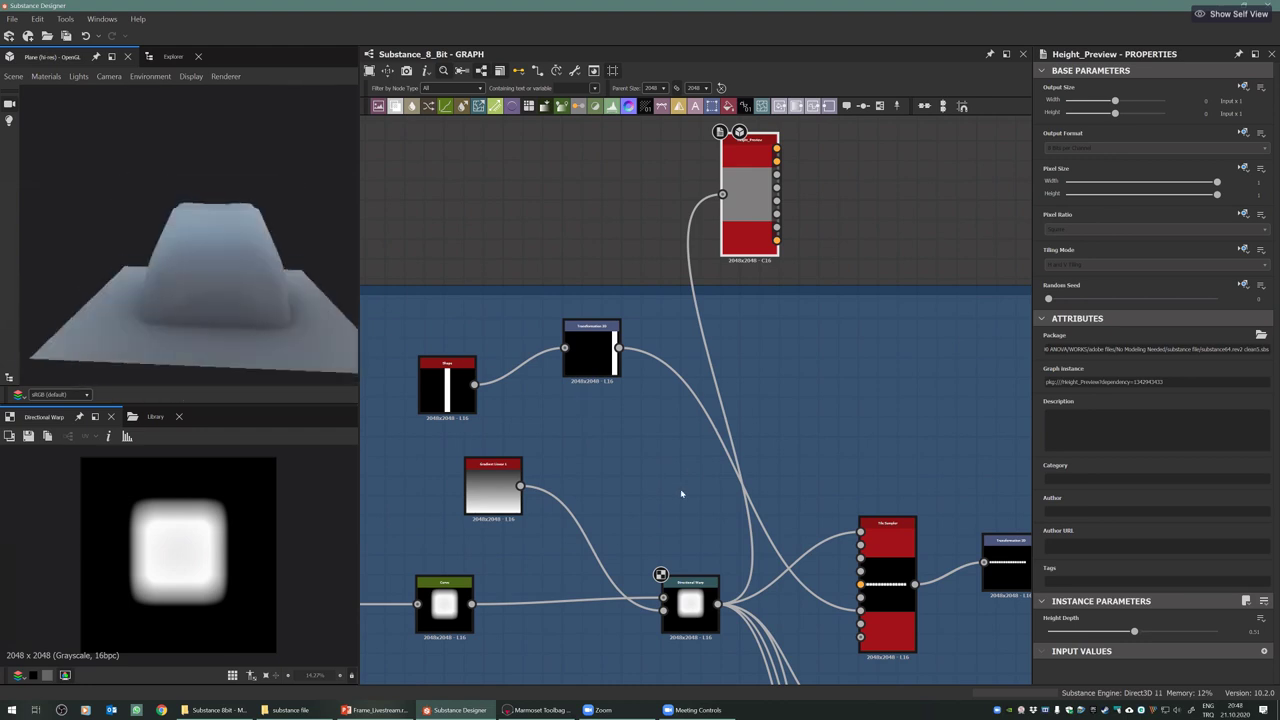
# Try raising the Directional Warp intensity to 14.24
pyautogui.click(685, 590)
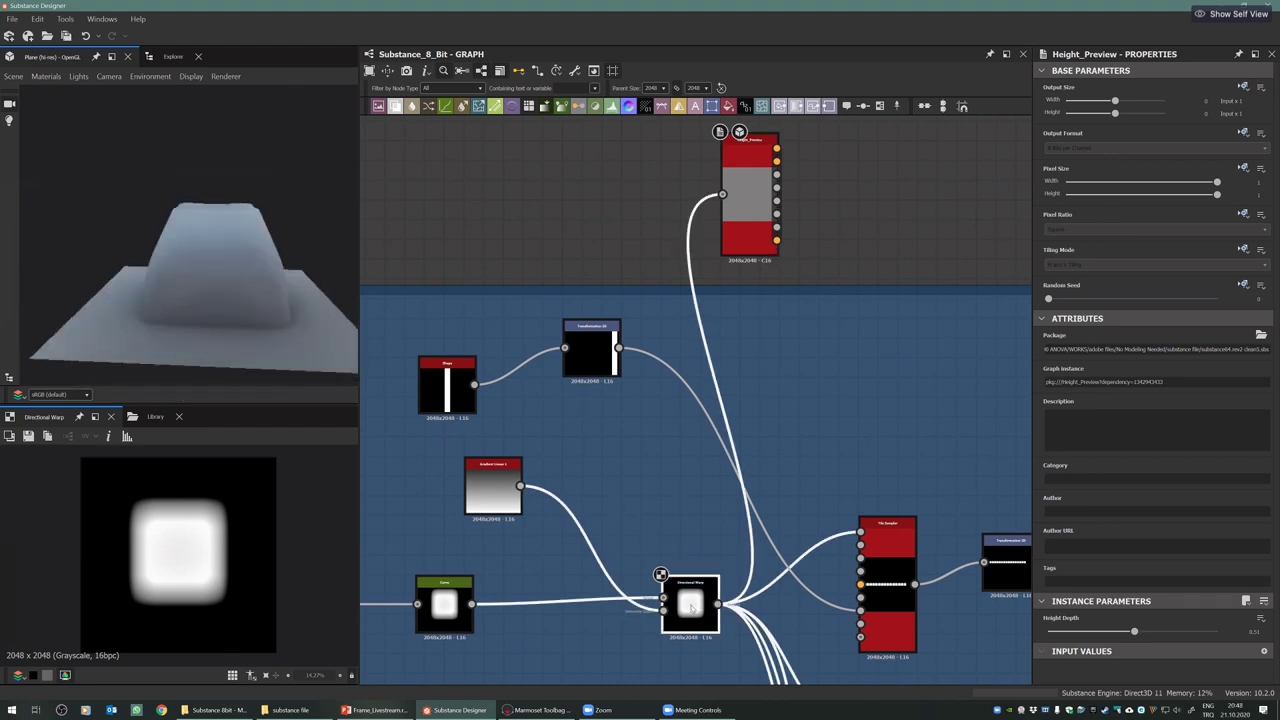
pyautogui.moveTo(1132, 348); pyautogui.dragTo(1259, 336)
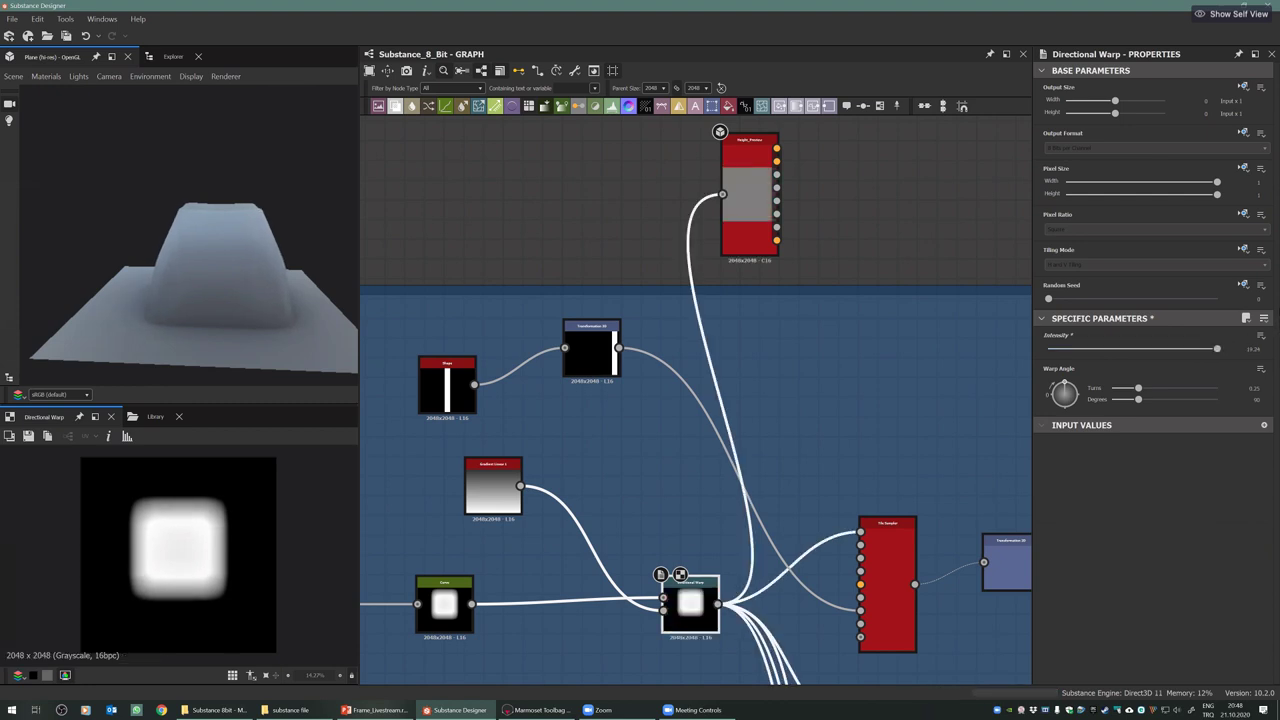
pyautogui.hotkey('ctrl', 'z')
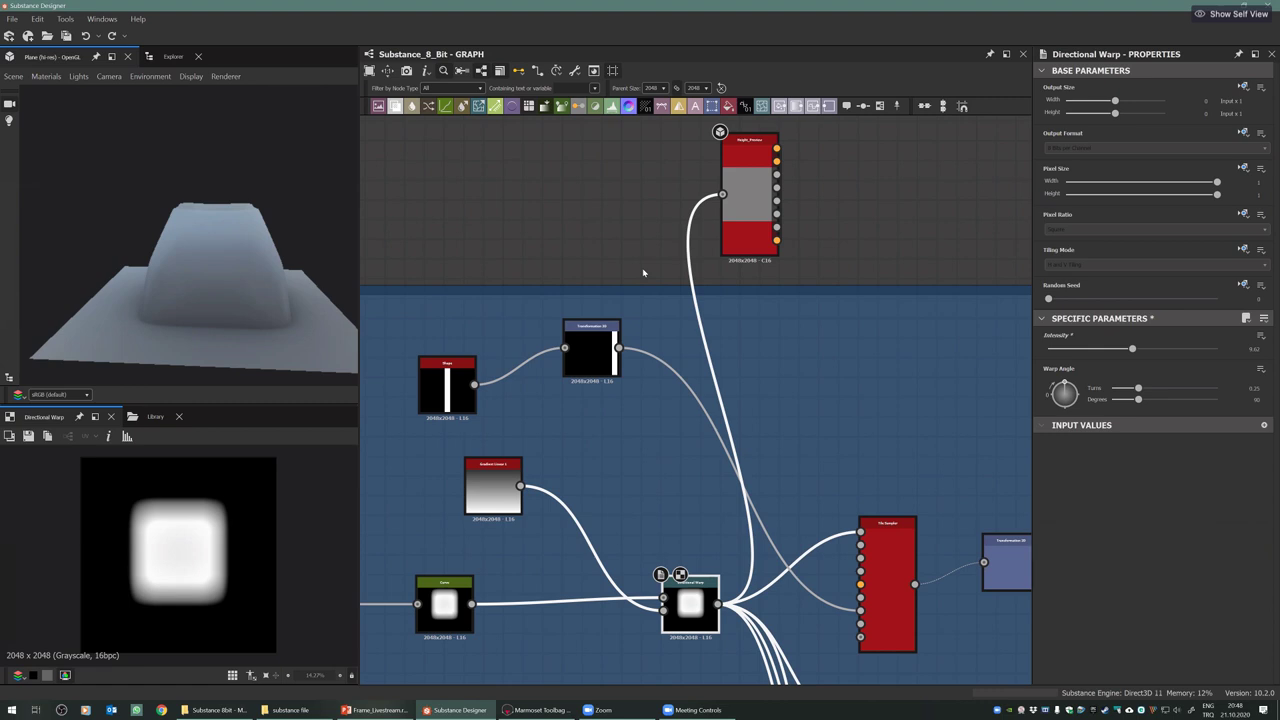
# Move the Height_Preview node aside and display the first tile sampler's keycap row in the 2D view
pyautogui.scroll(-2, 690, 272)
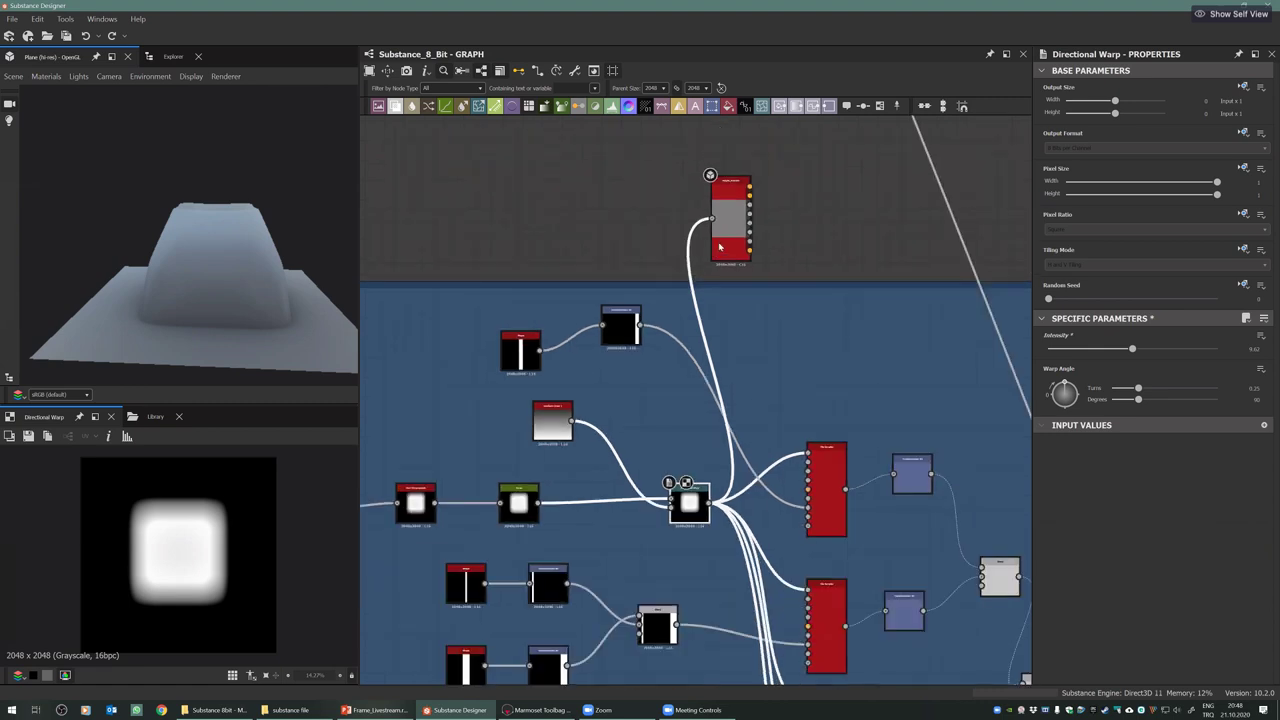
pyautogui.moveTo(717, 242); pyautogui.dragTo(843, 251)
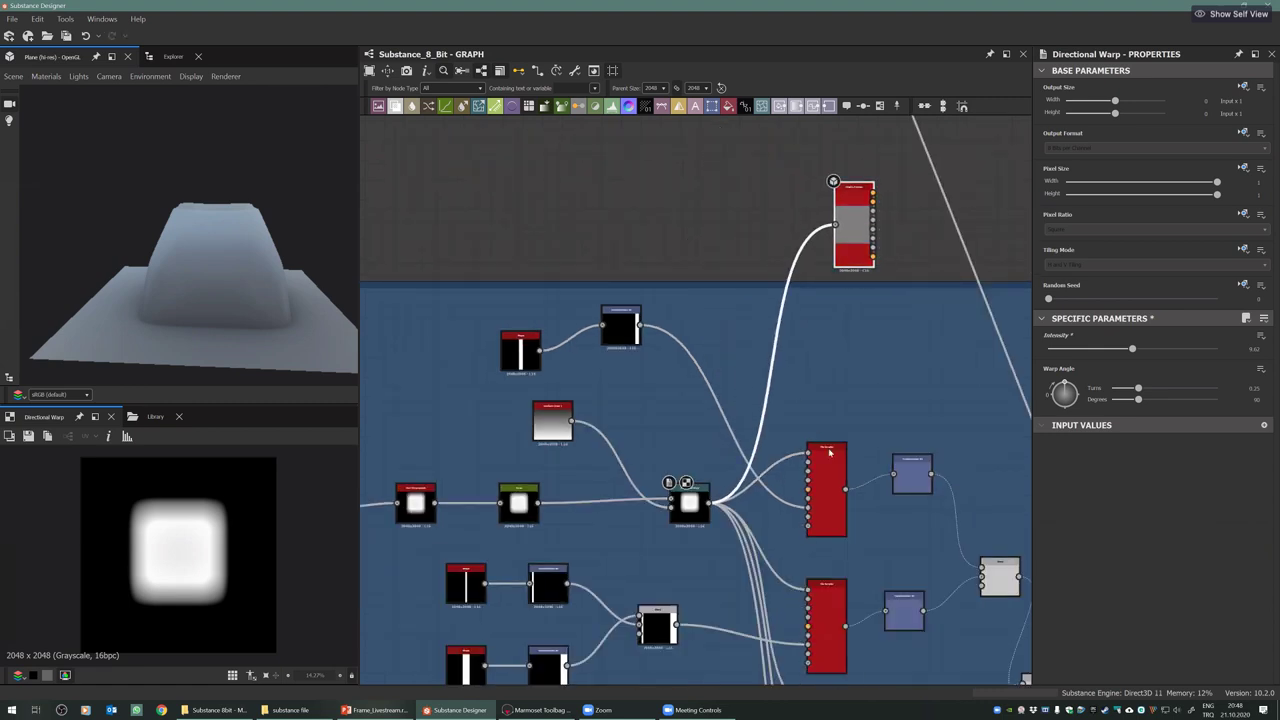
pyautogui.moveTo(828, 452); pyautogui.dragTo(452, 285, button='middle')
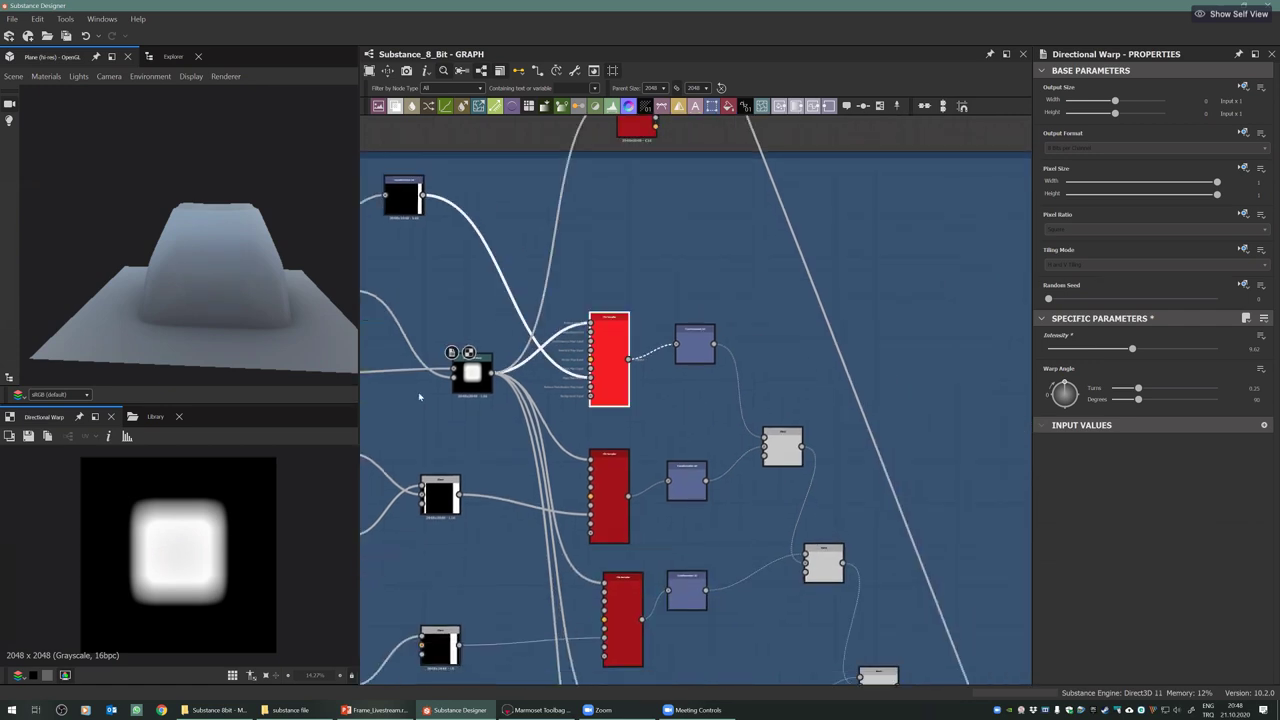
pyautogui.moveTo(630, 370); pyautogui.dragTo(766, 373, button='middle')
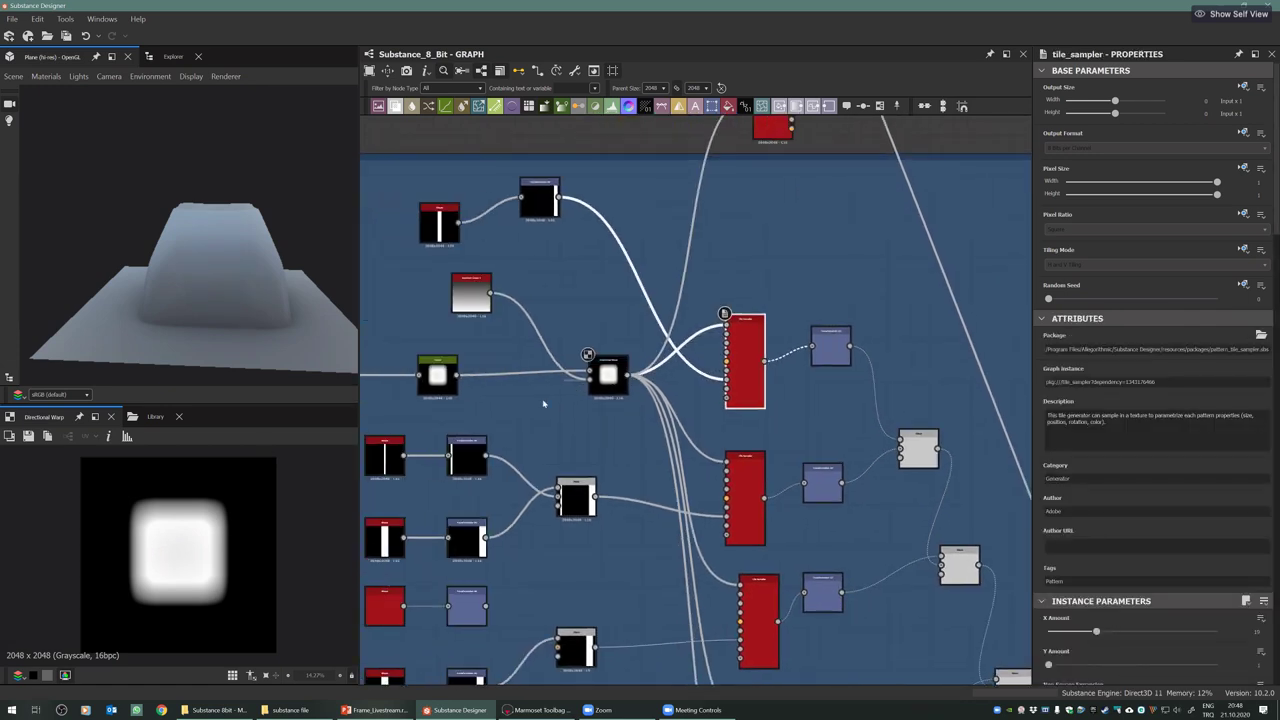
pyautogui.click(614, 376)
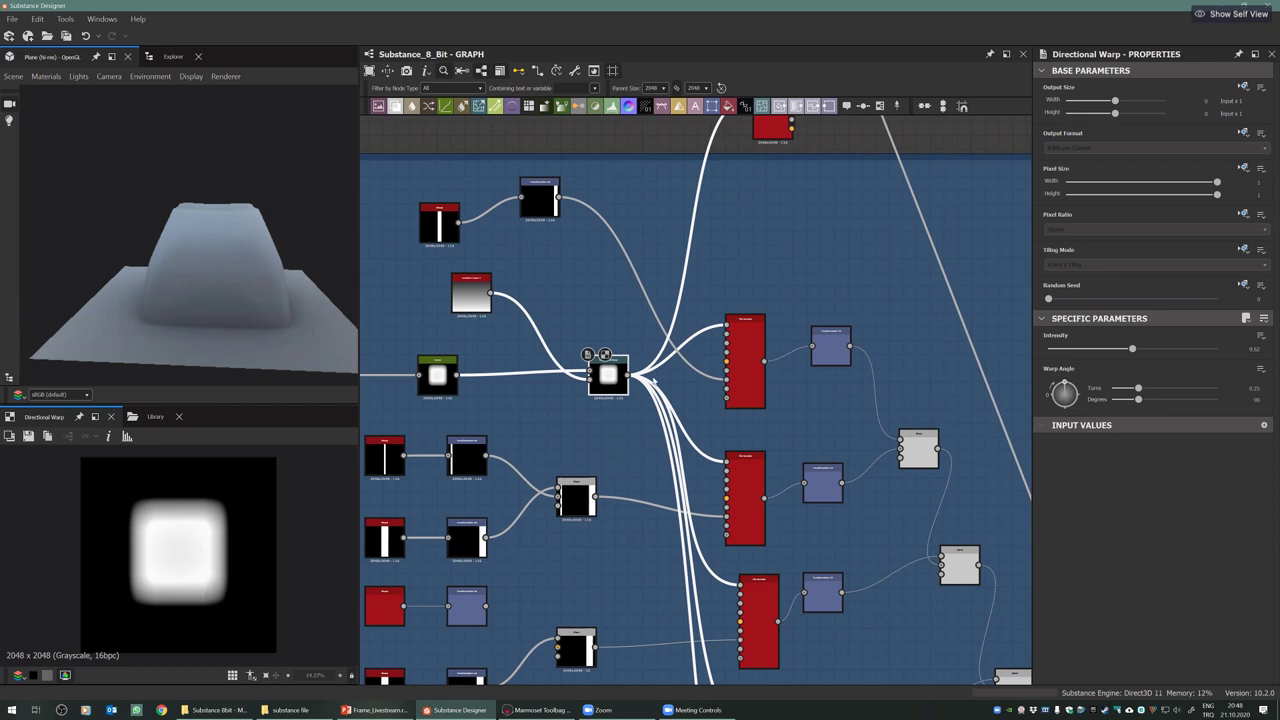
pyautogui.click(745, 360)
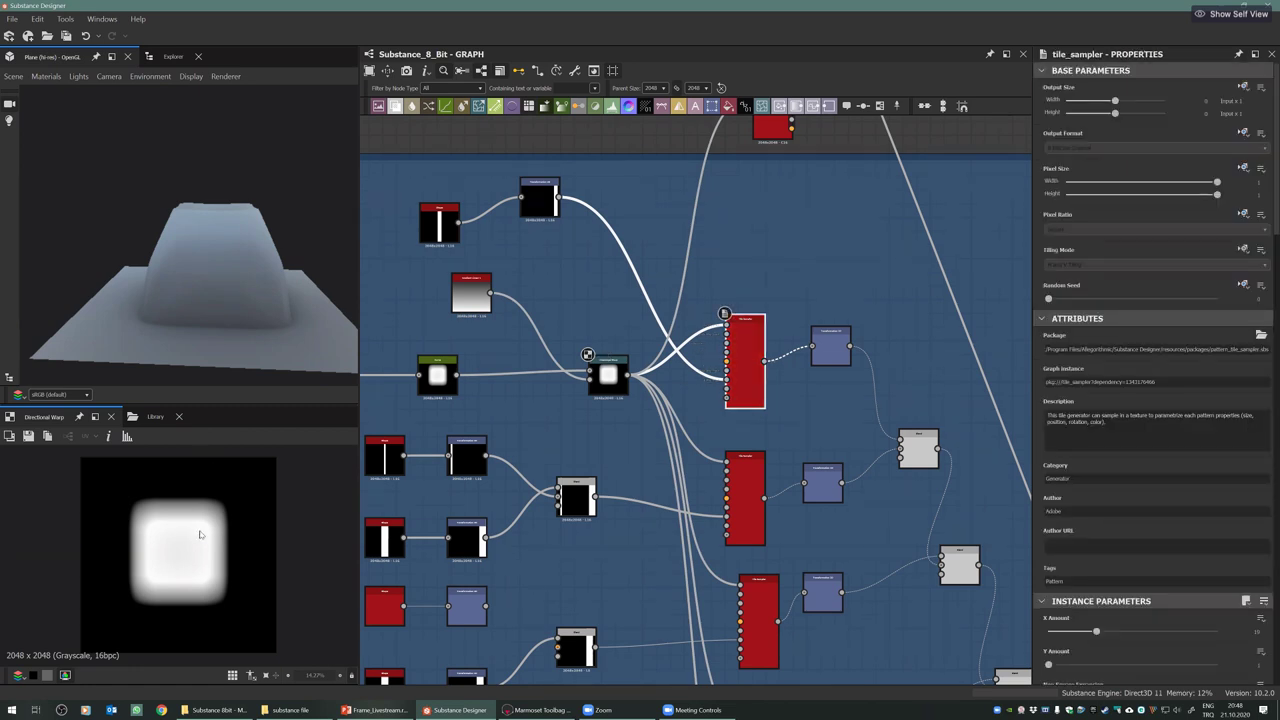
pyautogui.doubleClick(760, 368)
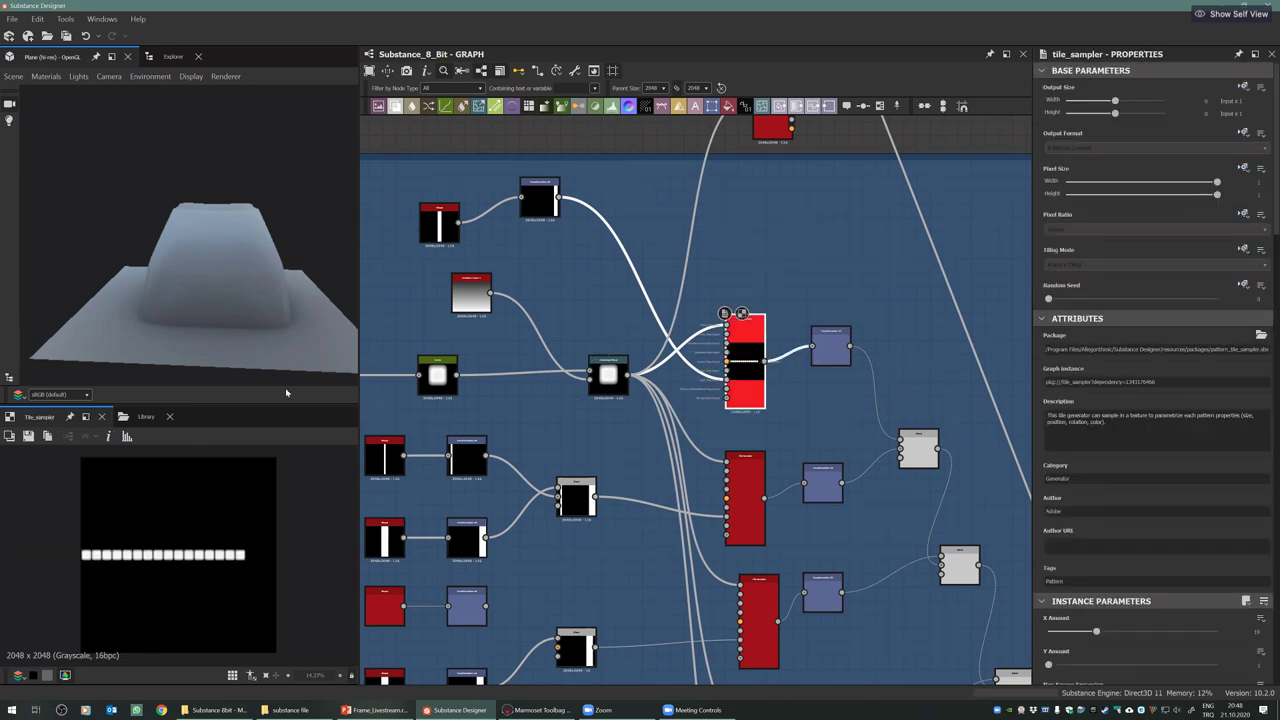
pyautogui.scroll(3, 108, 571)
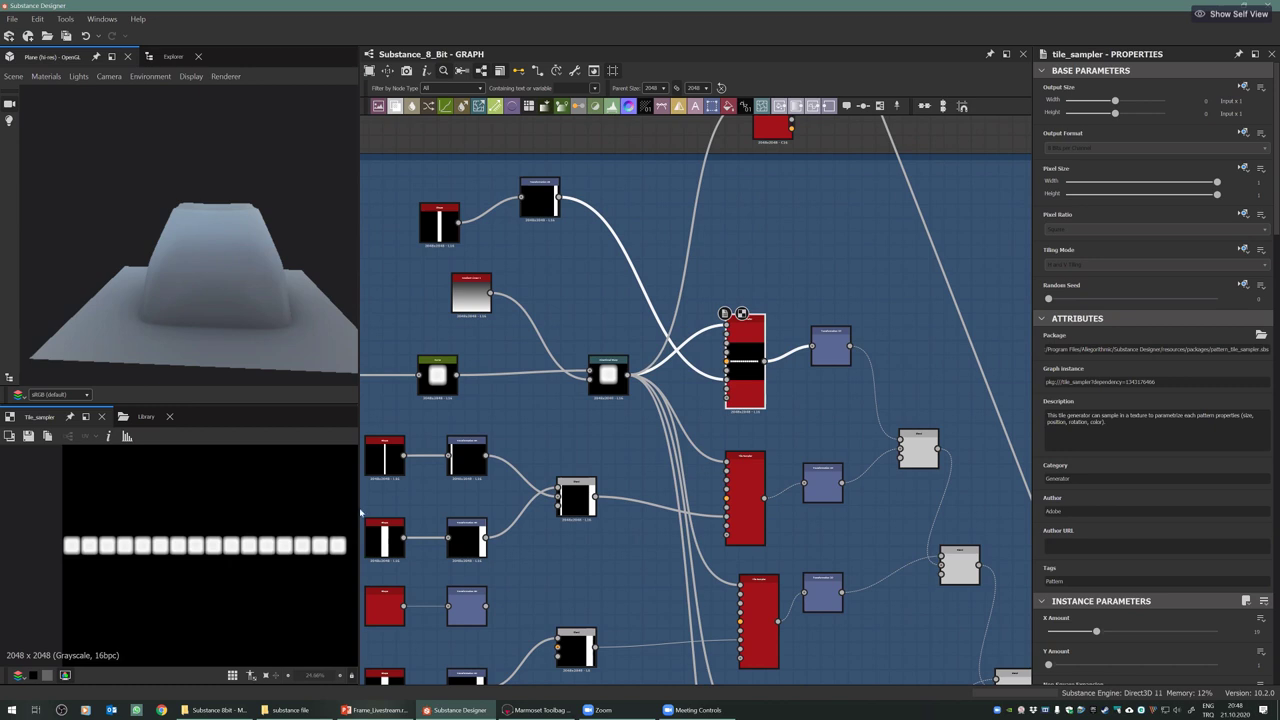
# Examine the Transformation 2D mask feeding the first tile sampler and the chain of tile samplers and blends below it
pyautogui.moveTo(552, 205); pyautogui.dragTo(540, 285, button='middle')
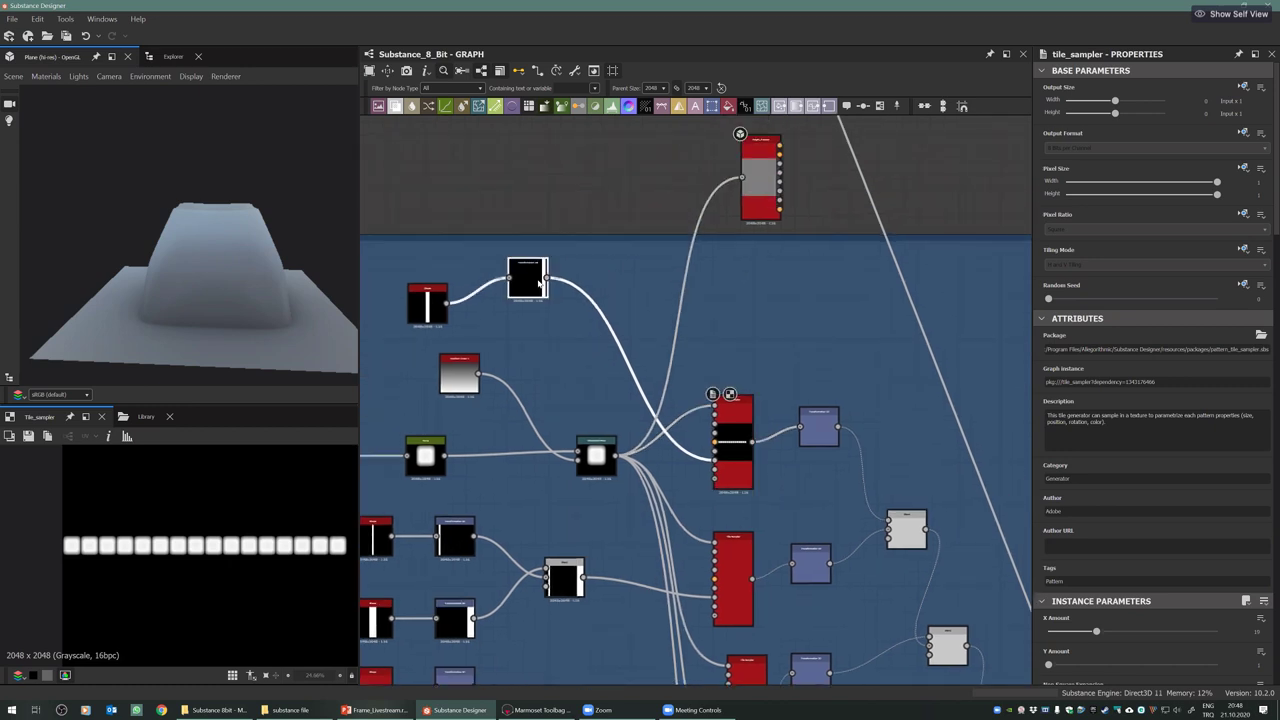
pyautogui.doubleClick(538, 283)
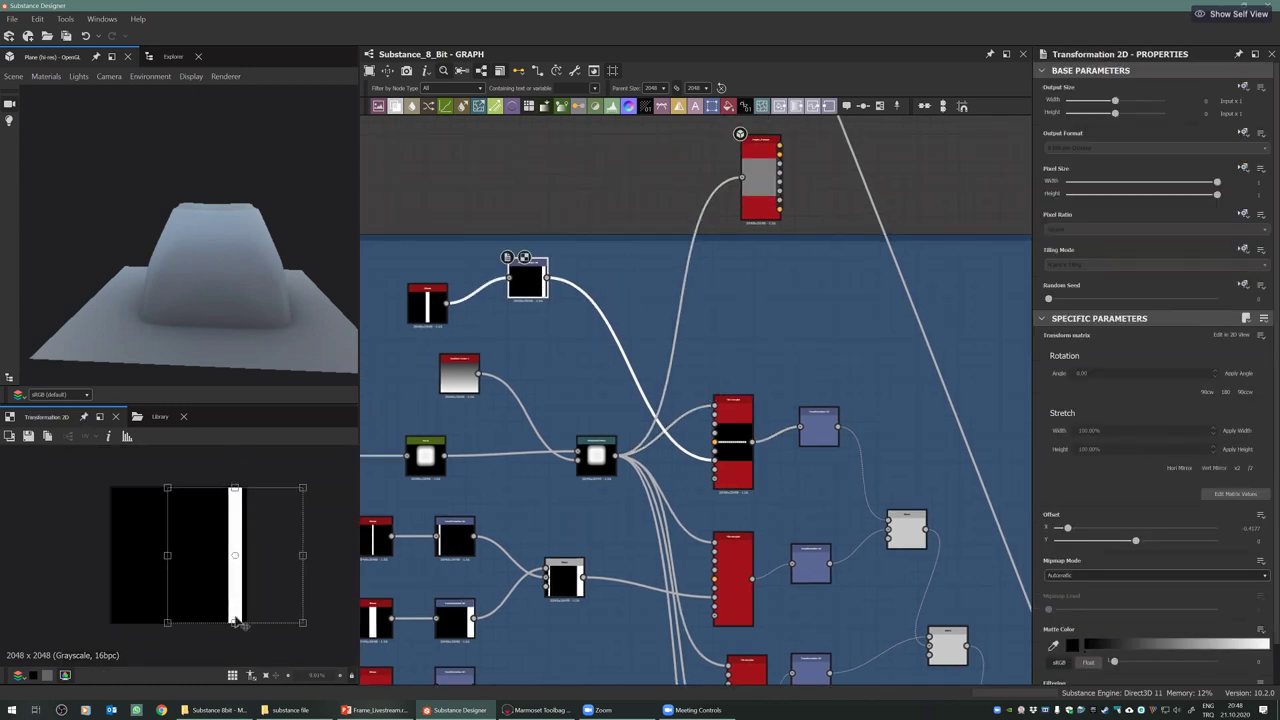
pyautogui.click(745, 479)
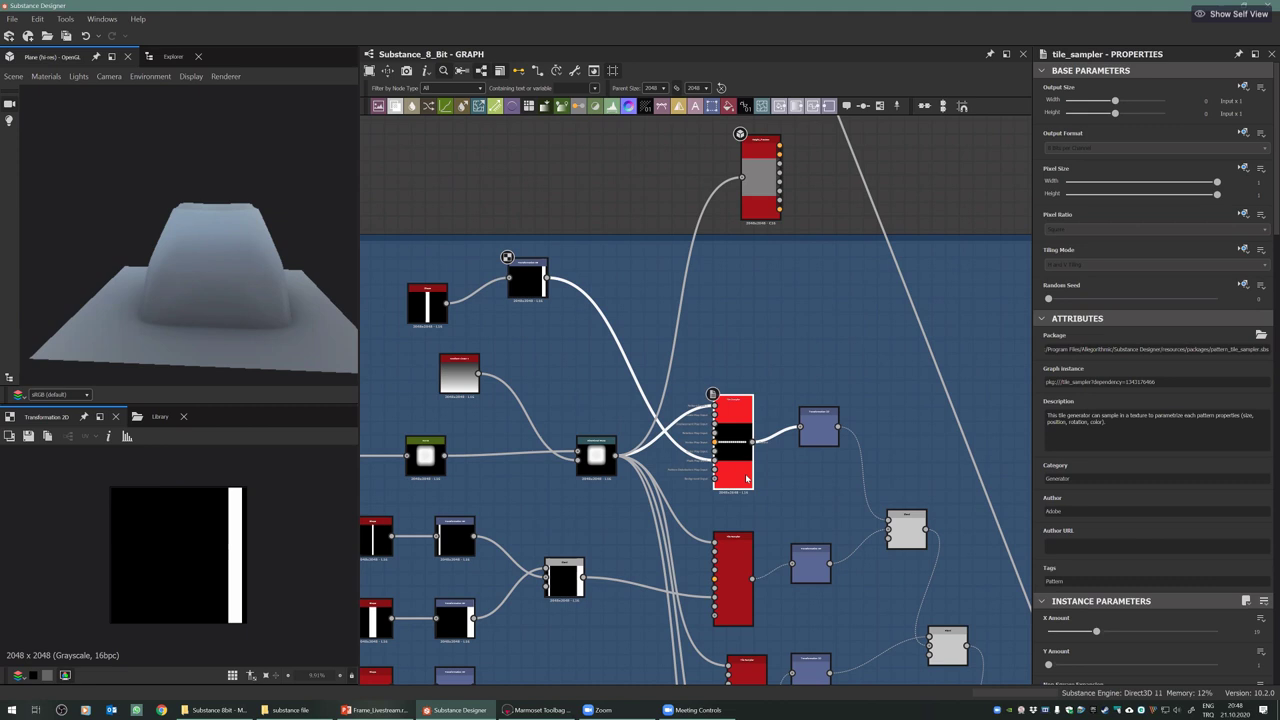
pyautogui.scroll(-5, 742, 478)
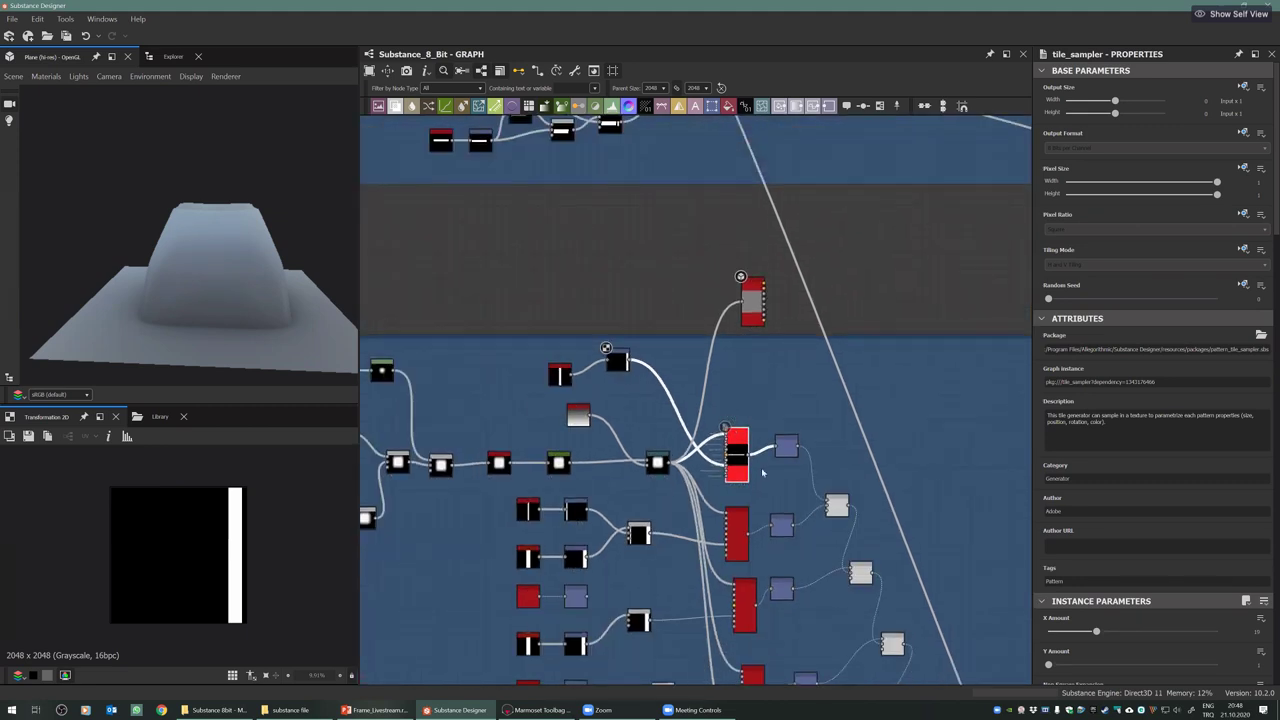
pyautogui.scroll(4, 759, 464)
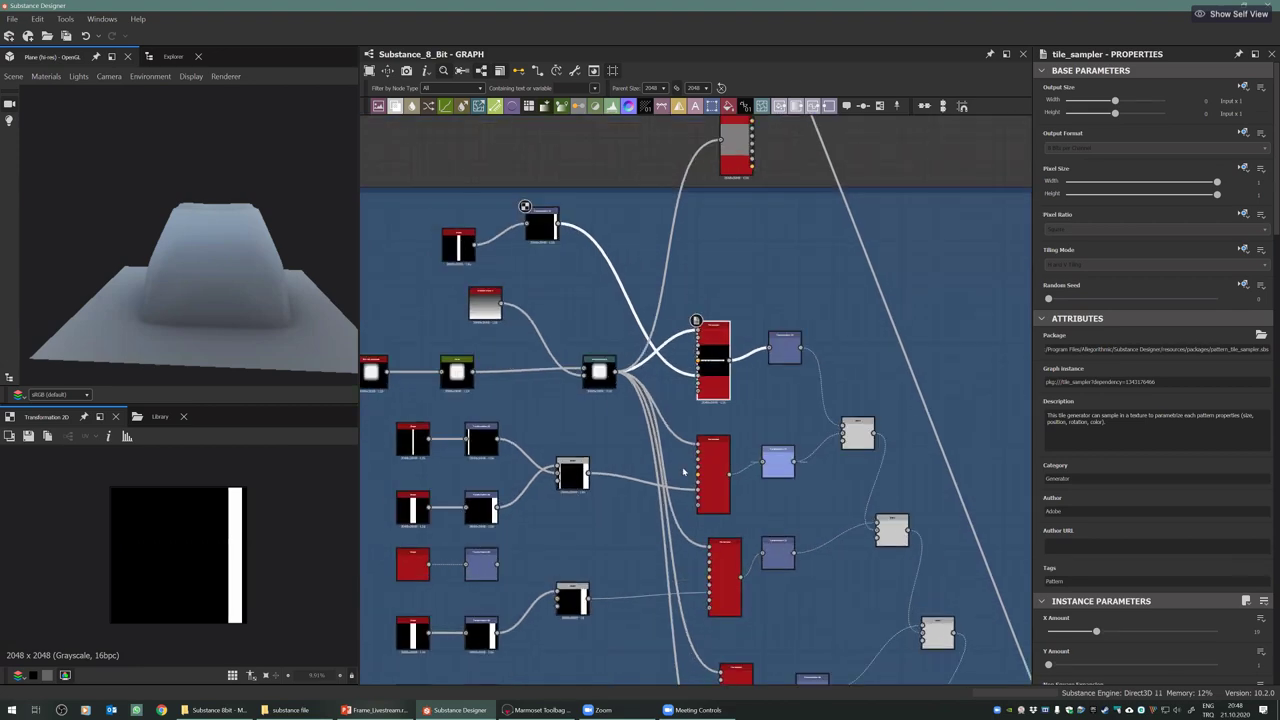
pyautogui.click(684, 471)
pyautogui.scroll(-1, 663, 393)
pyautogui.scroll(-1, 786, 420)
pyautogui.moveTo(765, 397); pyautogui.dragTo(715, 383, button='middle')
pyautogui.moveTo(691, 246); pyautogui.dragTo(671, 237, button='middle')
pyautogui.scroll(-6, 655, 220)
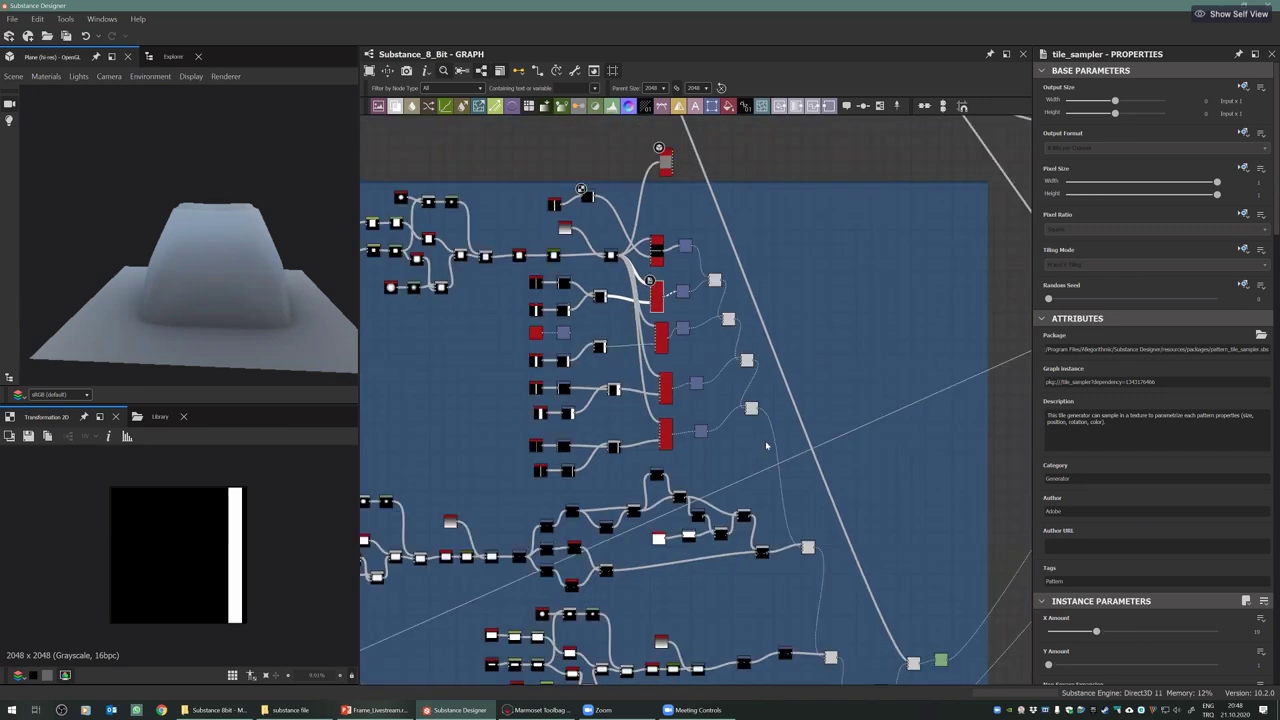
# Move the Height_Preview node beside the keycap row blends and connect the last blend's output to its input
pyautogui.moveTo(766, 443); pyautogui.dragTo(750, 491, button='middle')
pyautogui.moveTo(649, 209); pyautogui.dragTo(837, 342)
pyautogui.scroll(3, 750, 465)
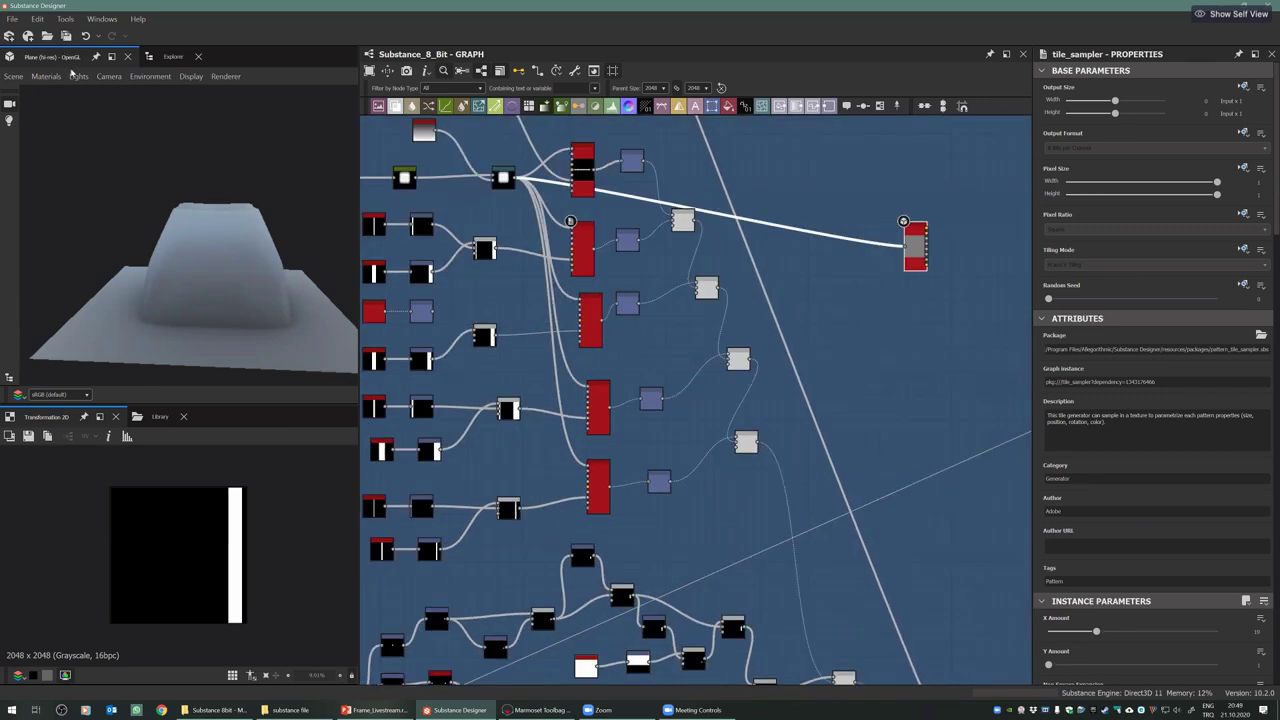
pyautogui.scroll(1, 718, 480)
pyautogui.moveTo(767, 434)
pyautogui.mouseDown()
pyautogui.moveTo(866, 328)
pyautogui.moveTo(942, 200)
pyautogui.mouseUp()
# Open the Default material for editing and lower its height scale to 2.81 for the full keyboard preview
pyautogui.click(47, 78)
pyautogui.moveTo(63, 94)
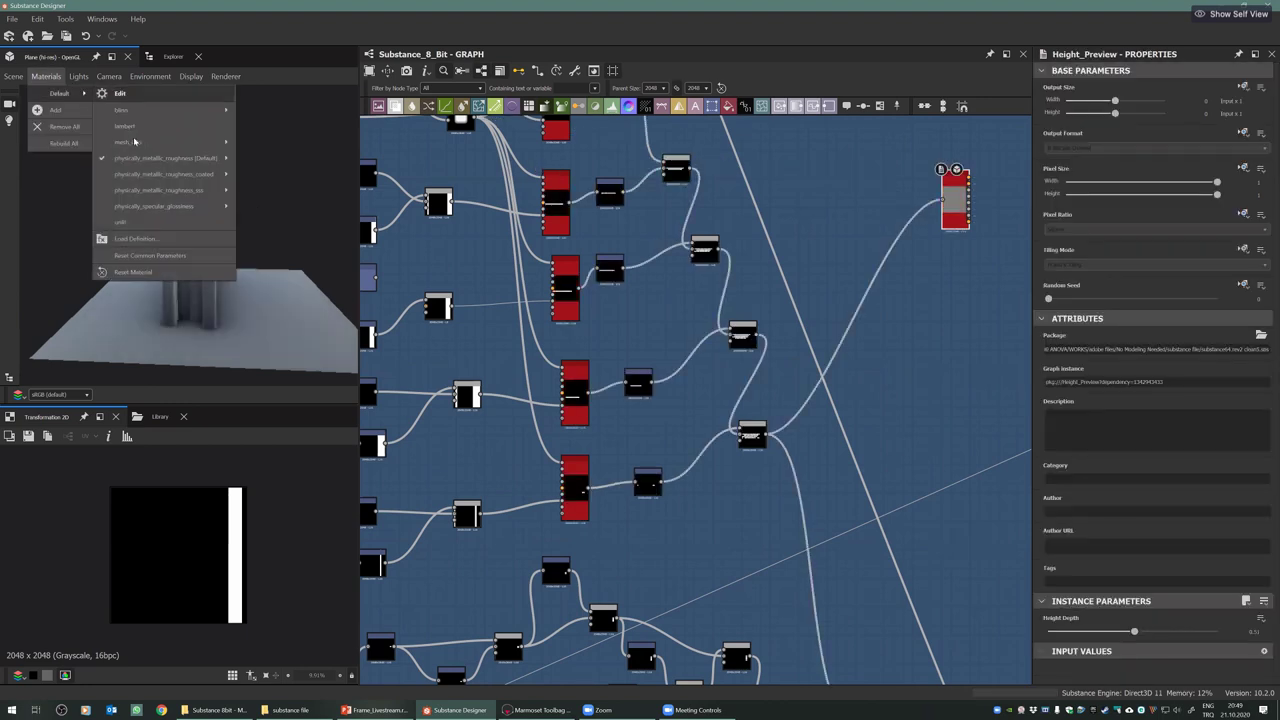
pyautogui.click(122, 94)
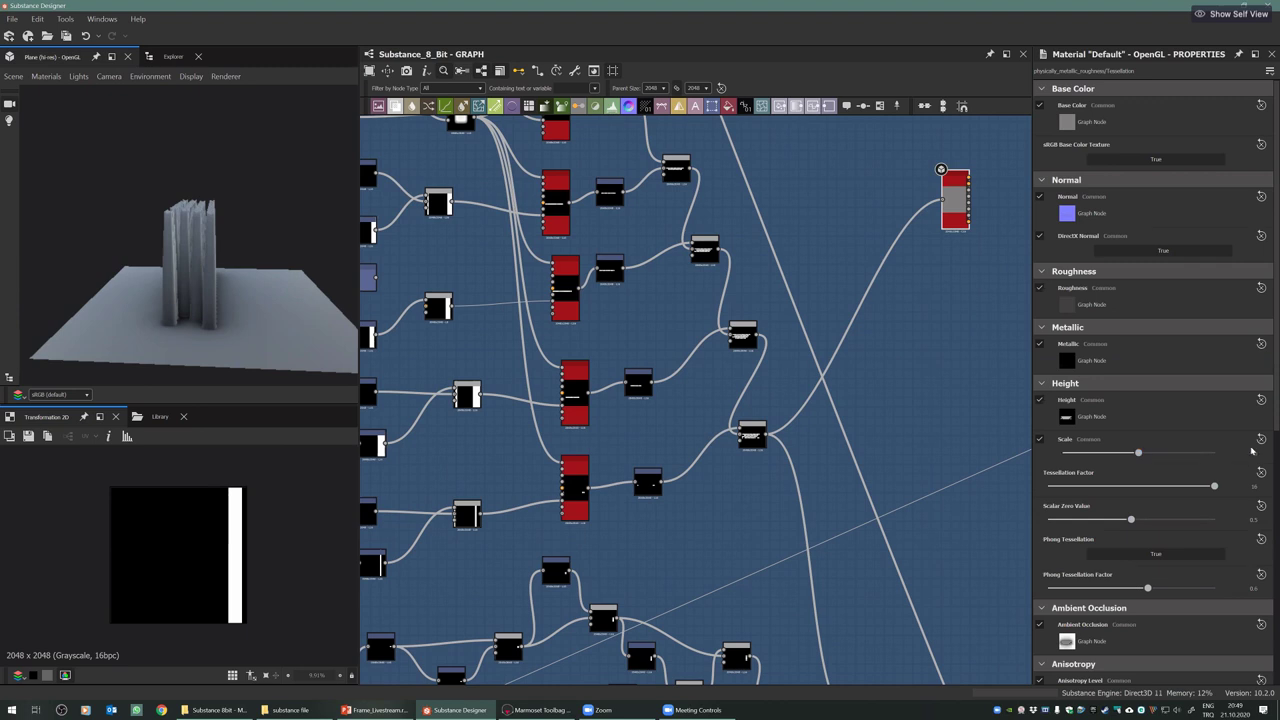
pyautogui.press('Return')
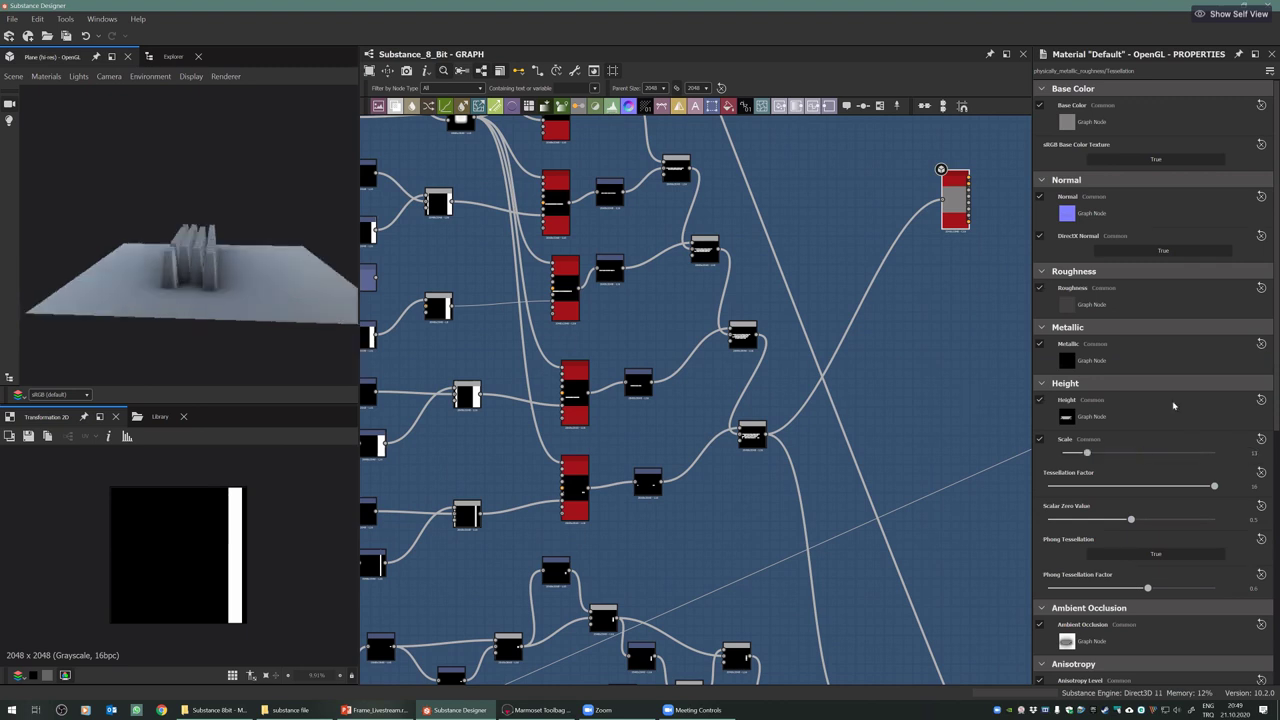
pyautogui.moveTo(253, 281); pyautogui.dragTo(141, 284)
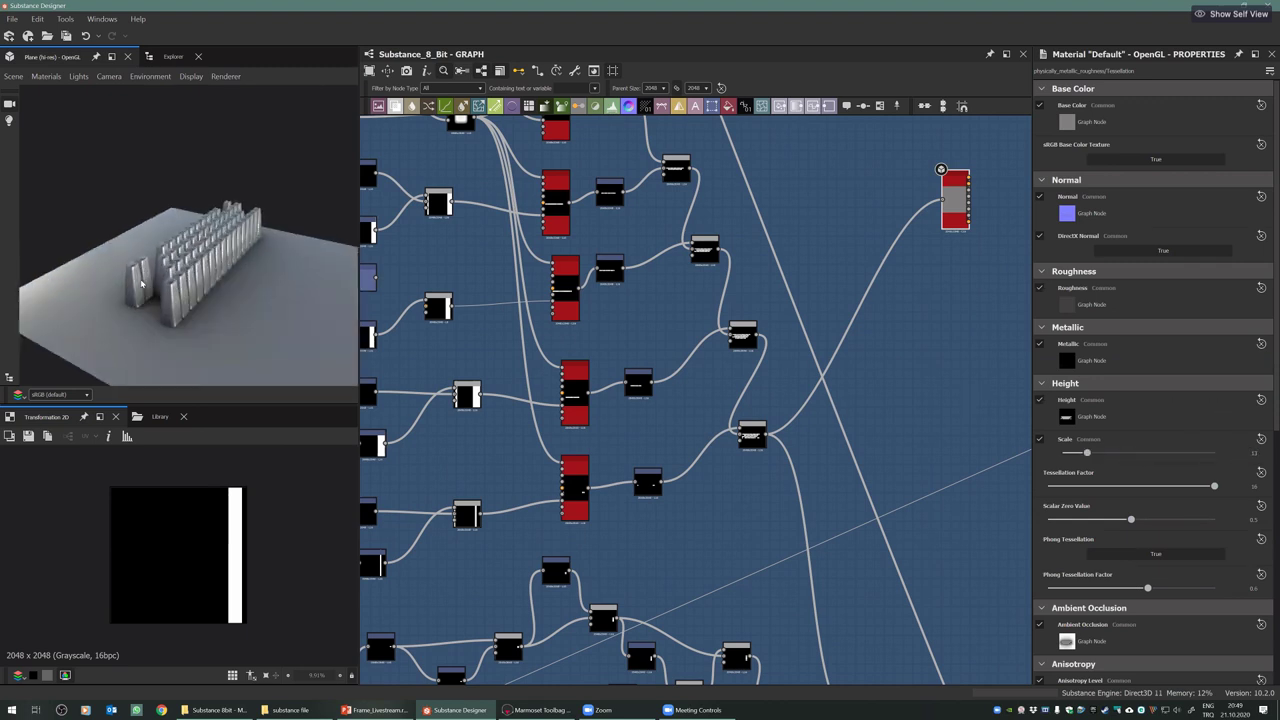
pyautogui.scroll(5, 141, 284)
pyautogui.moveTo(141, 284); pyautogui.dragTo(242, 244, button='middle')
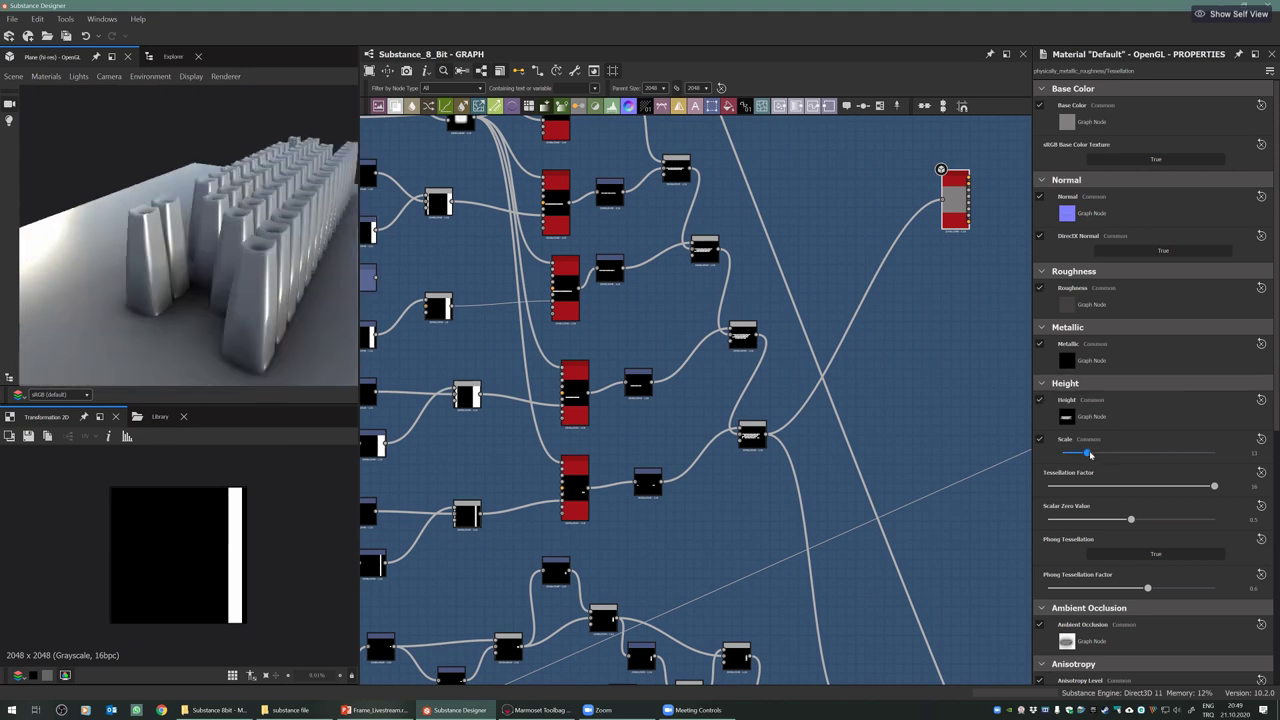
pyautogui.moveTo(1089, 454); pyautogui.dragTo(1068, 460)
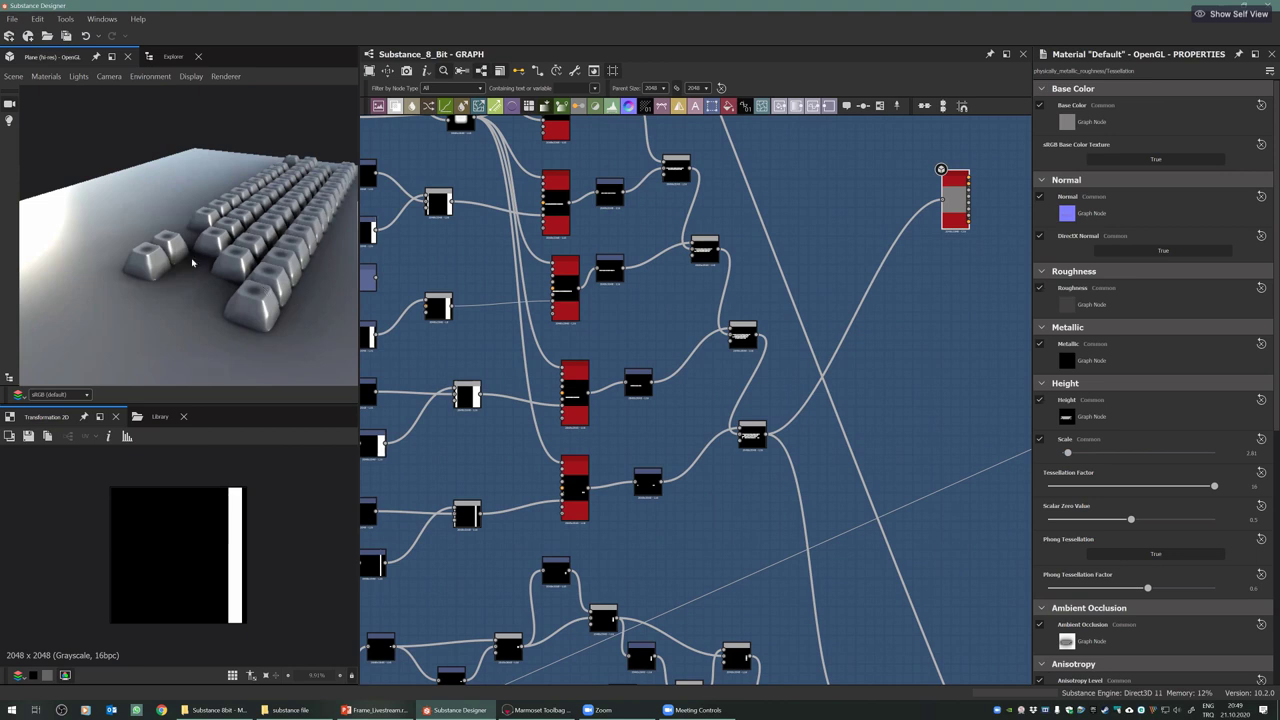
pyautogui.moveTo(180, 286); pyautogui.dragTo(228, 227)
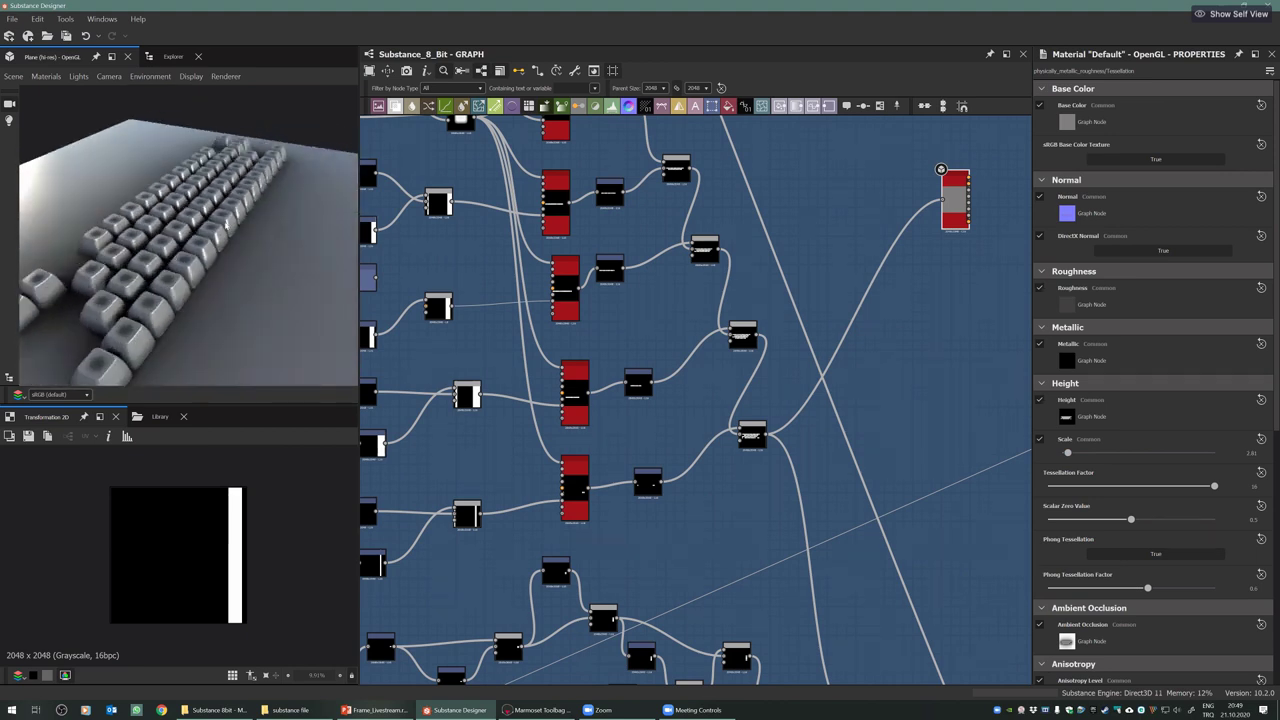
# Set the Height_Preview node's Height Depth to 0.07 and inspect the keycaps up close in the 3D preview
pyautogui.click(955, 200)
pyautogui.moveTo(1104, 637); pyautogui.dragTo(1059, 633)
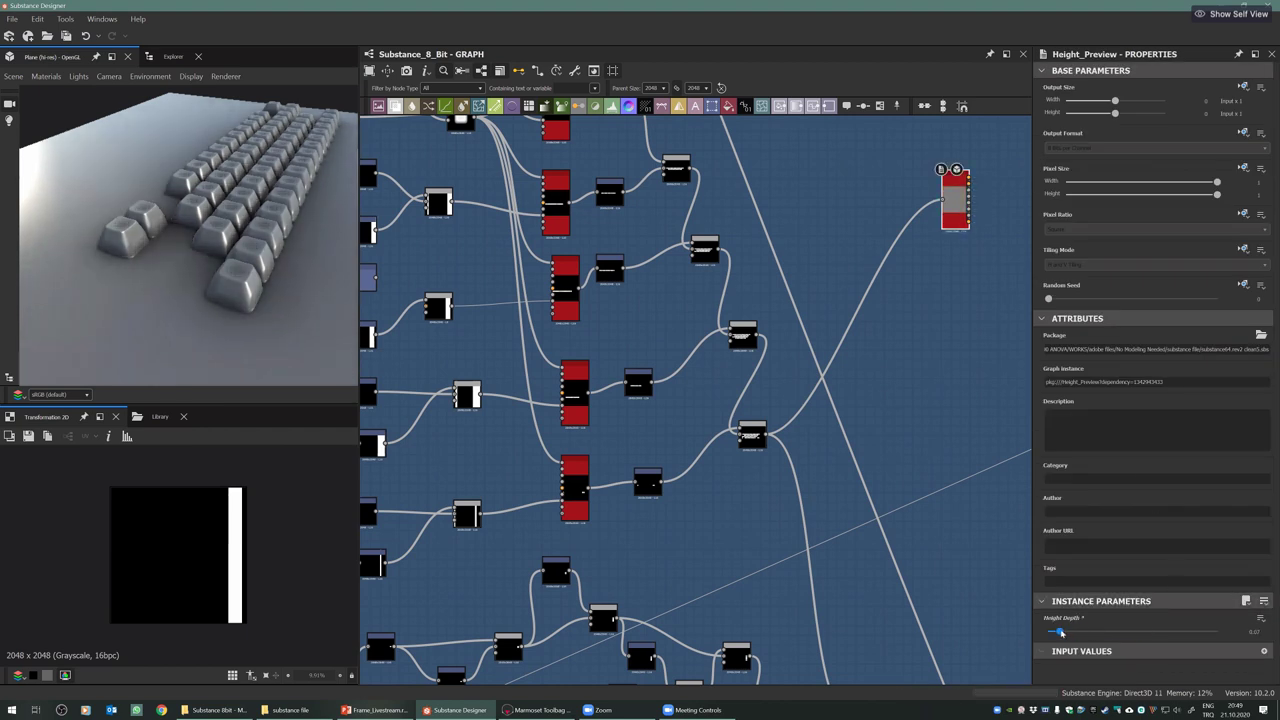
pyautogui.moveTo(66, 233); pyautogui.dragTo(149, 271)
pyautogui.moveTo(149, 271); pyautogui.dragTo(200, 189, button='right')
pyautogui.moveTo(200, 189); pyautogui.dragTo(187, 166)
pyautogui.moveTo(248, 212); pyautogui.dragTo(711, 337)
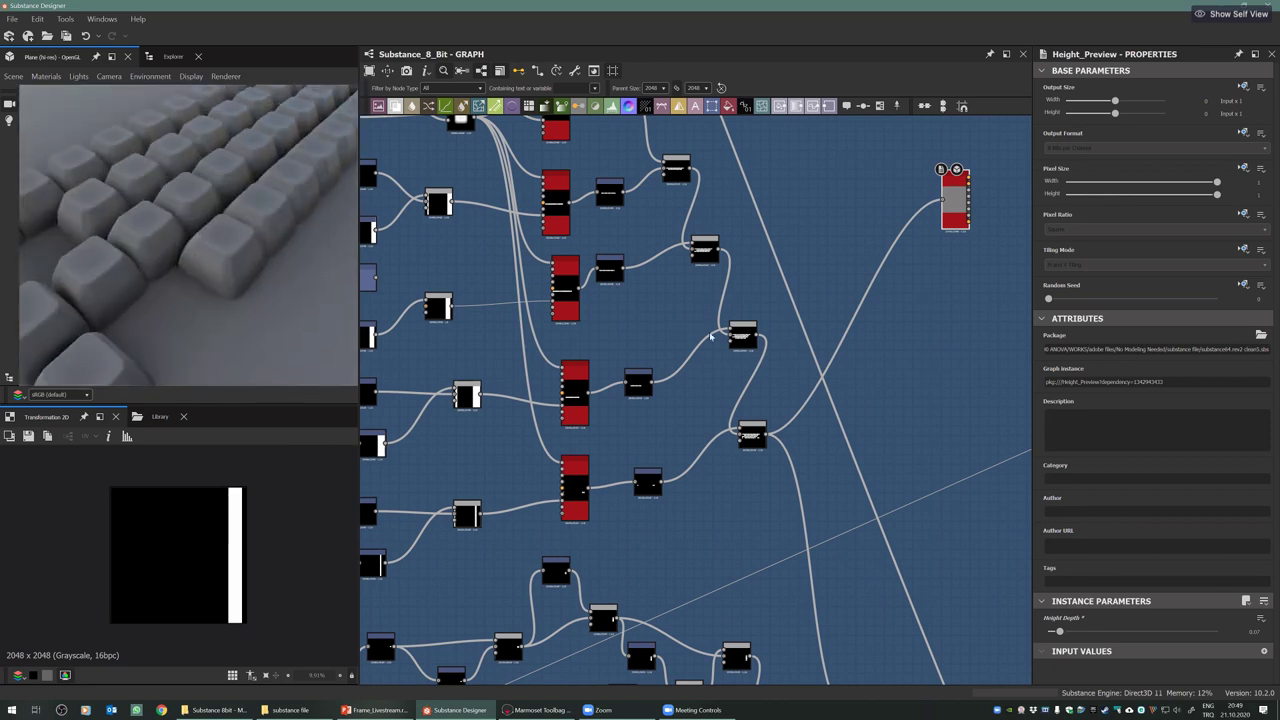
# Review the node chains in the Keyboard frame and move the Height_Preview node closer to the last keycap row blend
pyautogui.scroll(-4, 704, 425)
pyautogui.scroll(2, 690, 420)
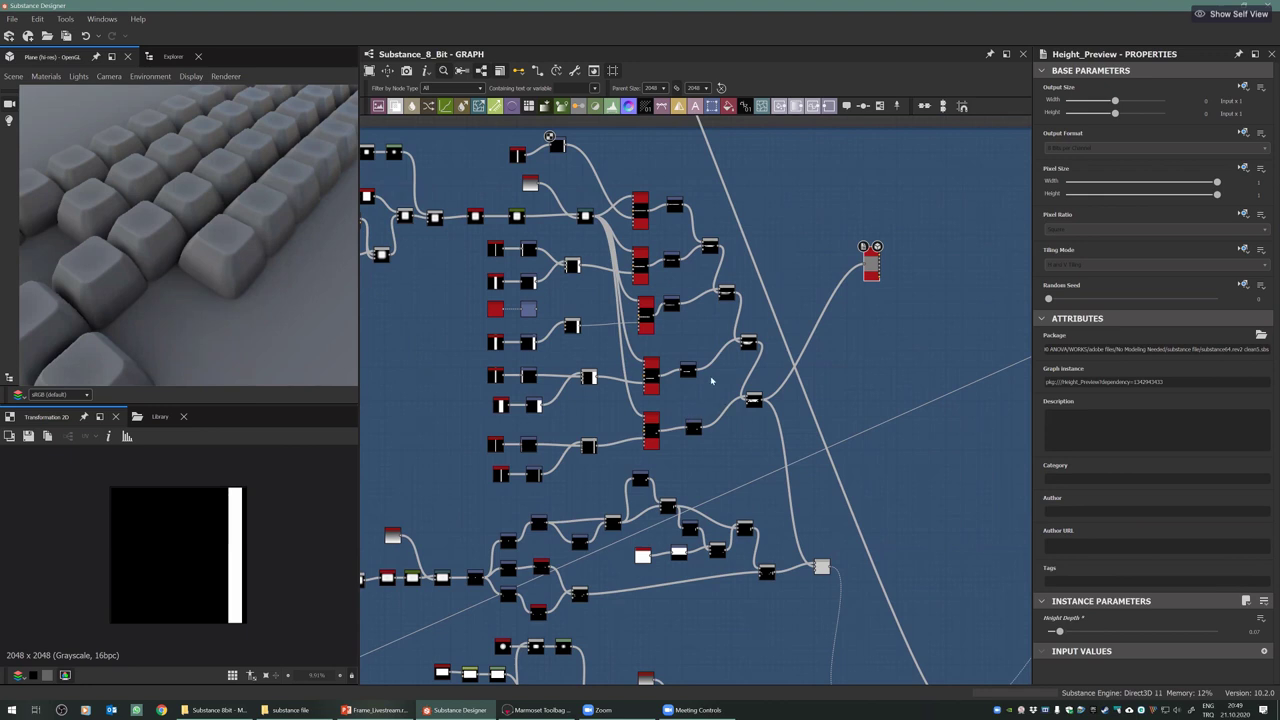
pyautogui.scroll(-2, 711, 380)
pyautogui.scroll(-1, 673, 383)
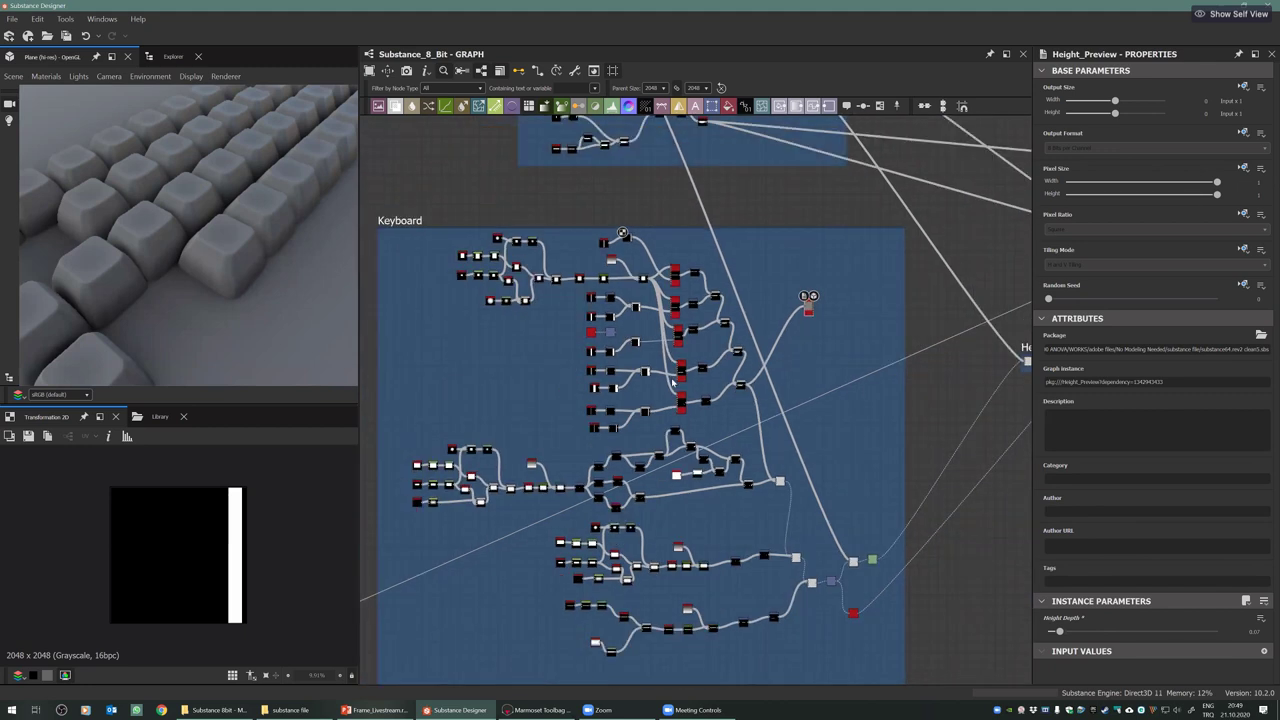
pyautogui.moveTo(673, 383); pyautogui.dragTo(653, 362, button='middle')
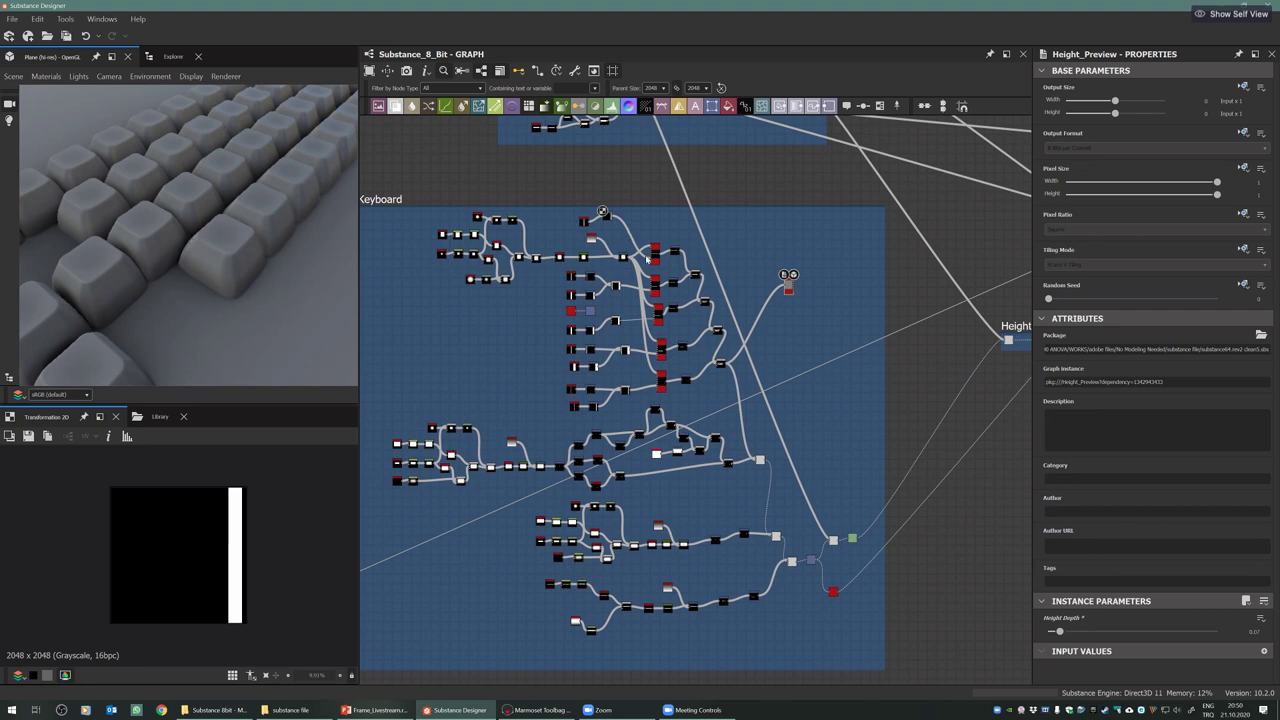
pyautogui.scroll(2, 772, 300)
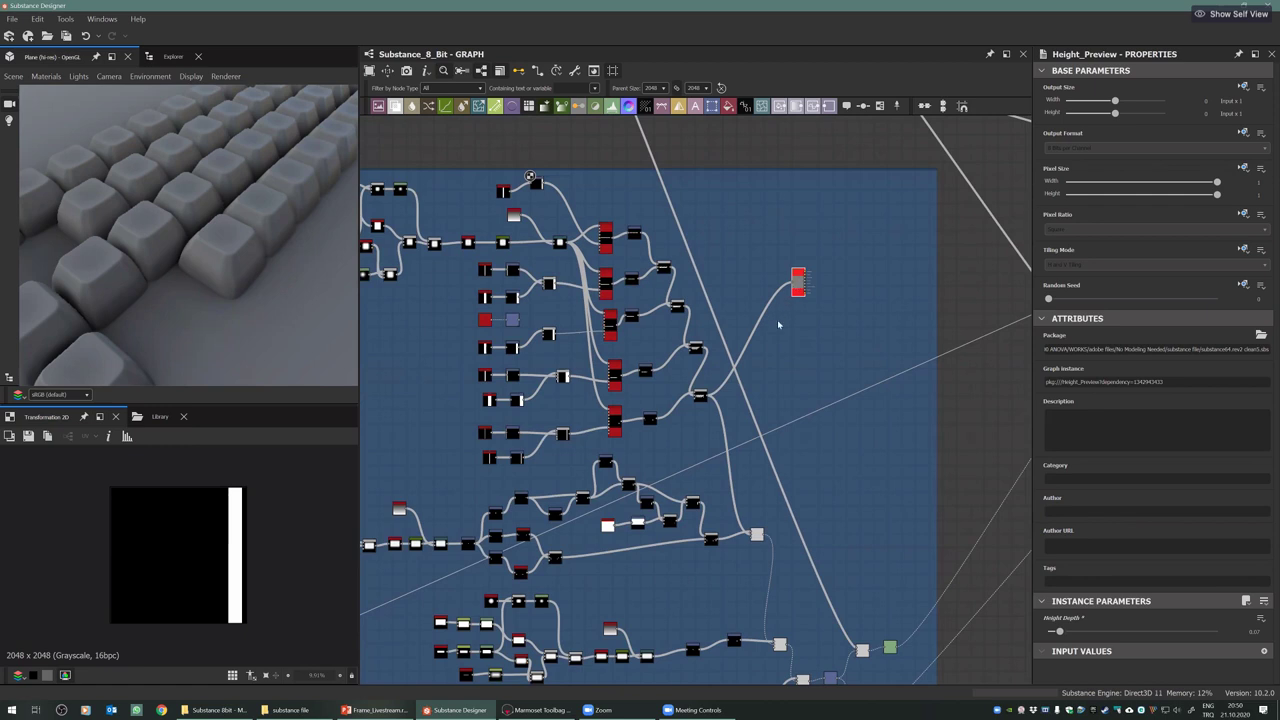
pyautogui.moveTo(795, 286); pyautogui.dragTo(793, 352)
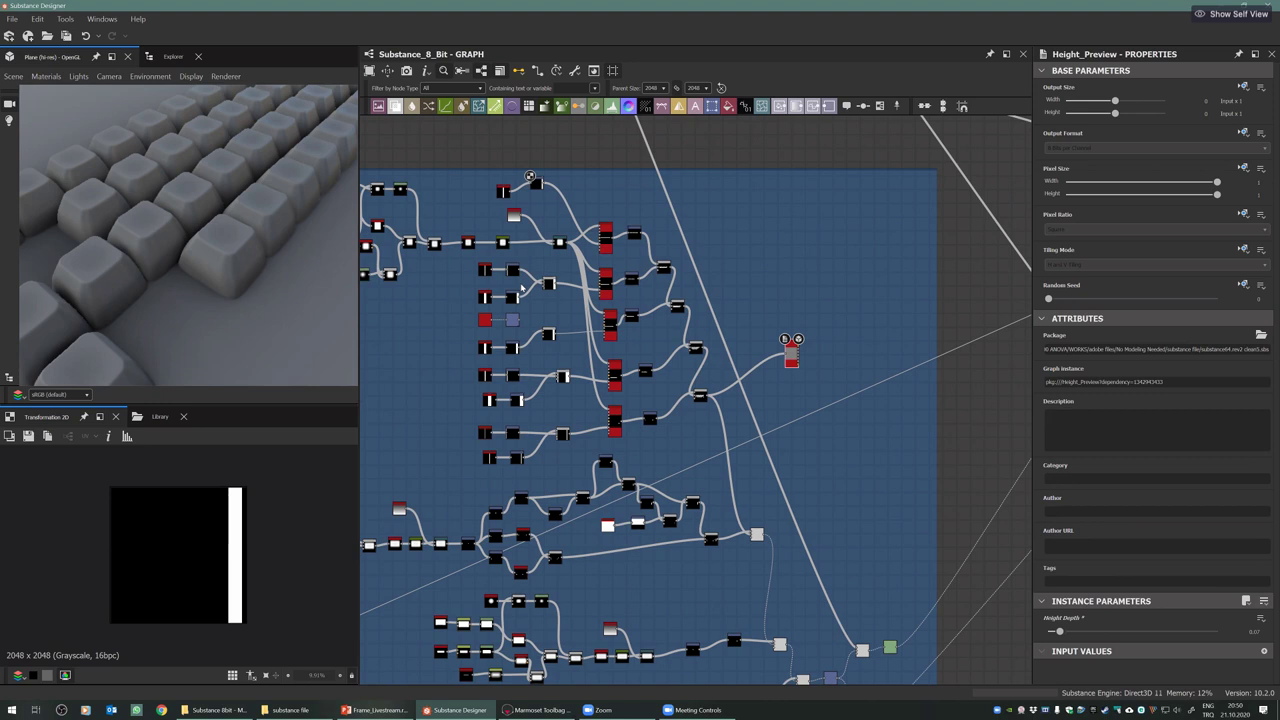
# View all keycap rows in the 3D preview and place the Height_Preview node below the level of the last keycap row blend
pyautogui.scroll(-6, 208, 208)
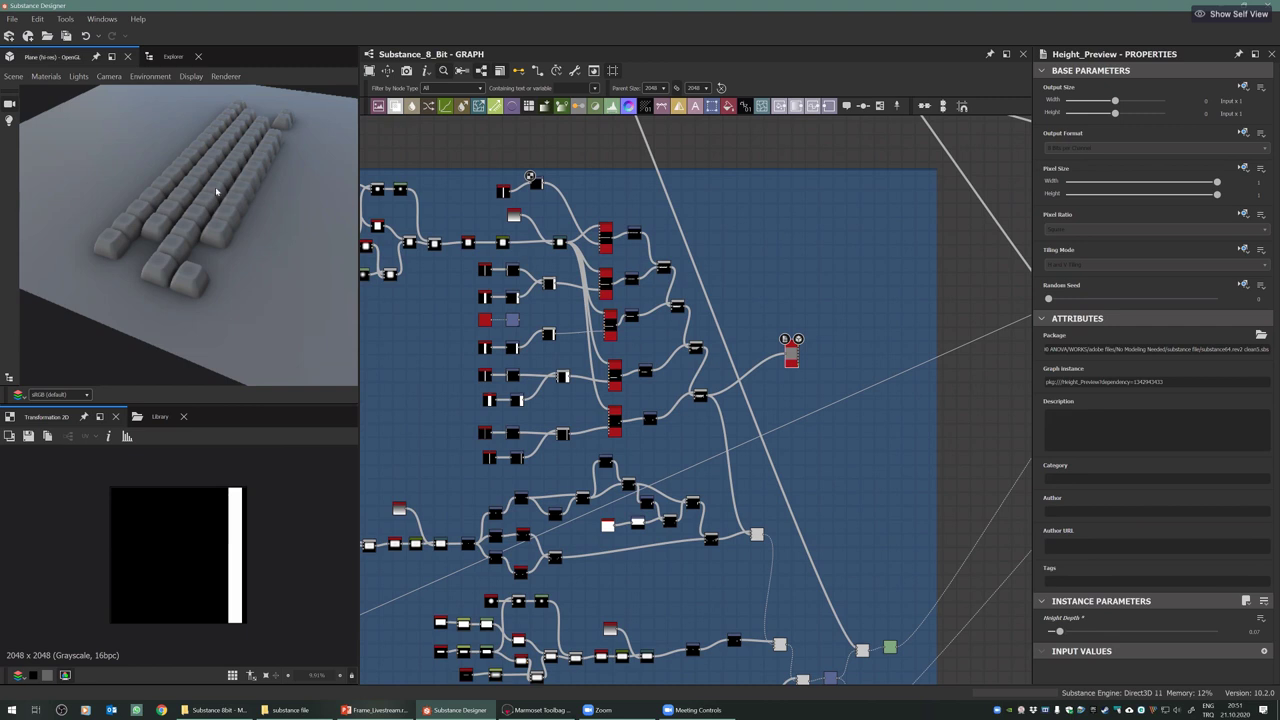
pyautogui.moveTo(182, 197); pyautogui.dragTo(152, 220)
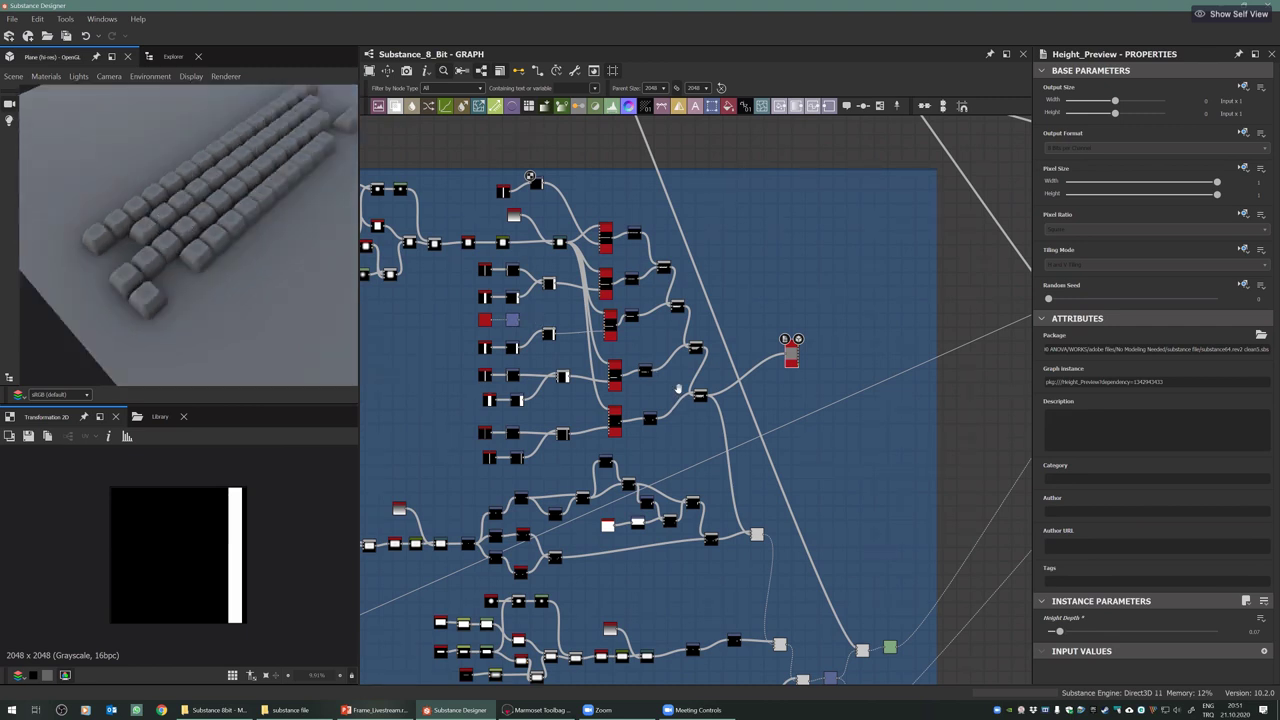
pyautogui.moveTo(661, 399); pyautogui.dragTo(662, 381, button='middle')
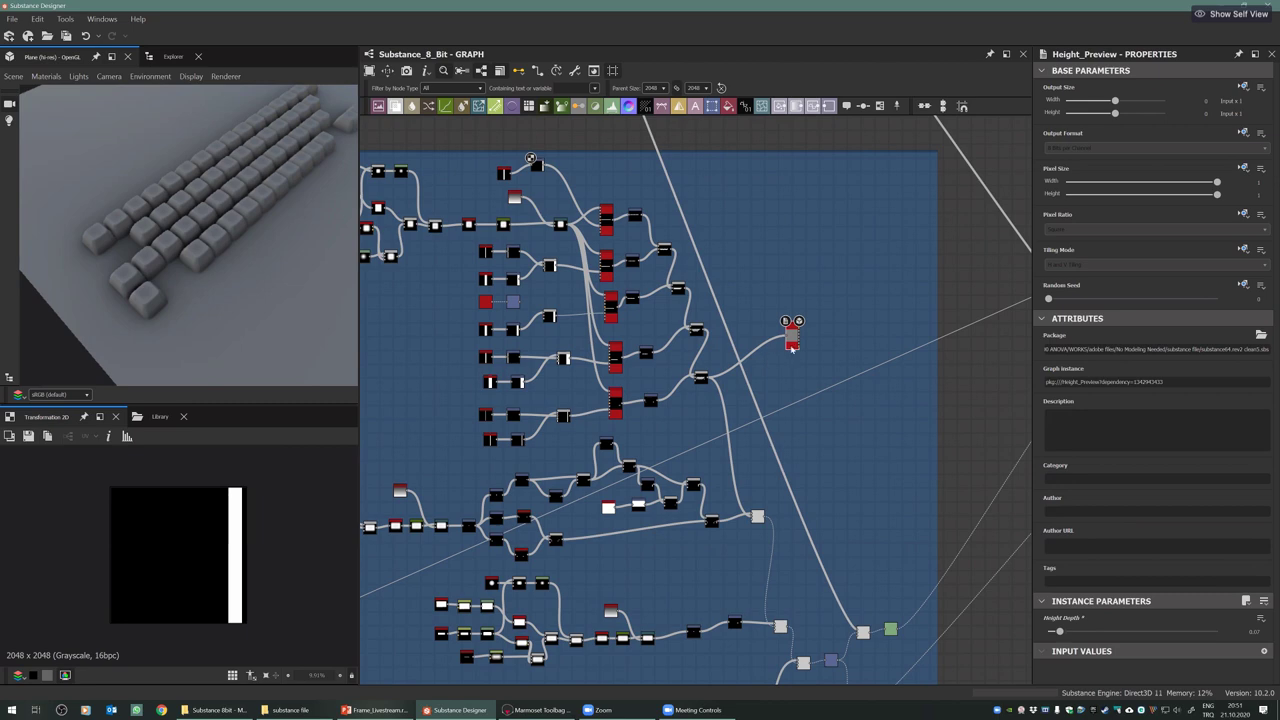
pyautogui.scroll(2, 801, 378)
pyautogui.moveTo(802, 325); pyautogui.dragTo(843, 494)
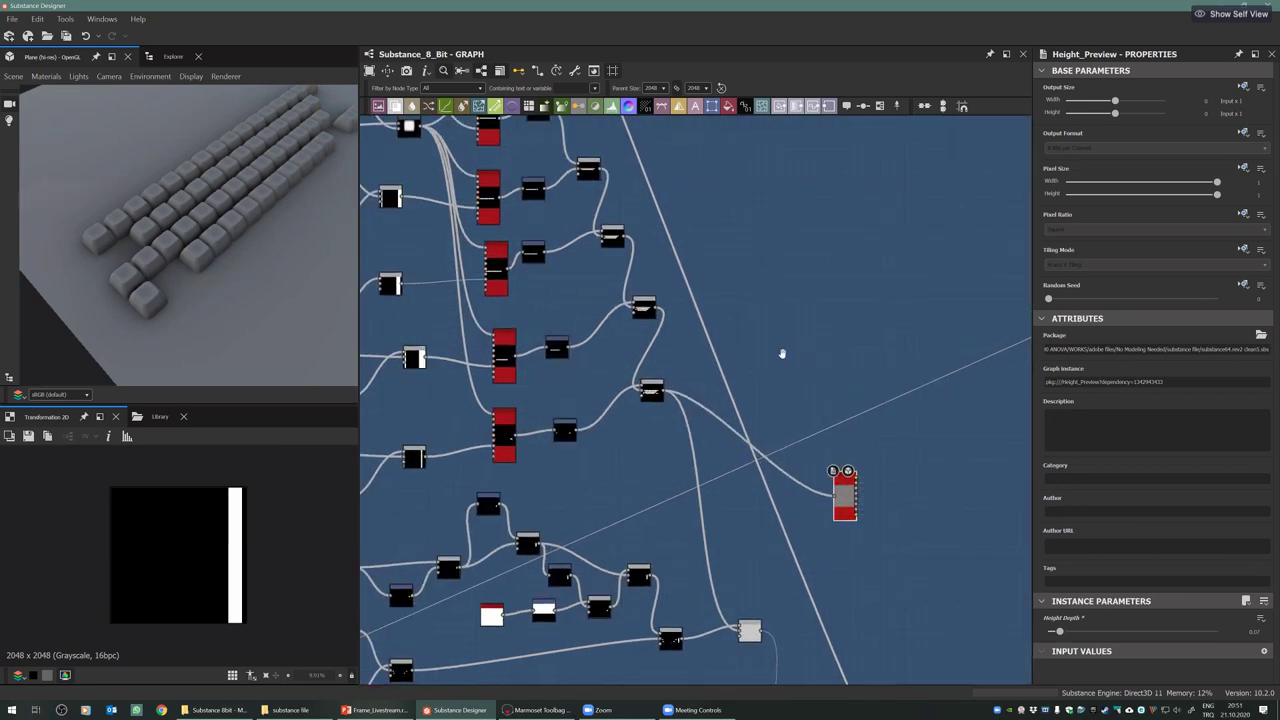
# Examine the node chains below the keycap rows and compare the keycaps in the 3D preview up close and as a whole
pyautogui.scroll(1, 700, 445)
pyautogui.moveTo(553, 458); pyautogui.dragTo(608, 400, button='middle')
pyautogui.moveTo(511, 493); pyautogui.dragTo(650, 435, button='middle')
pyautogui.scroll(-3, 650, 435)
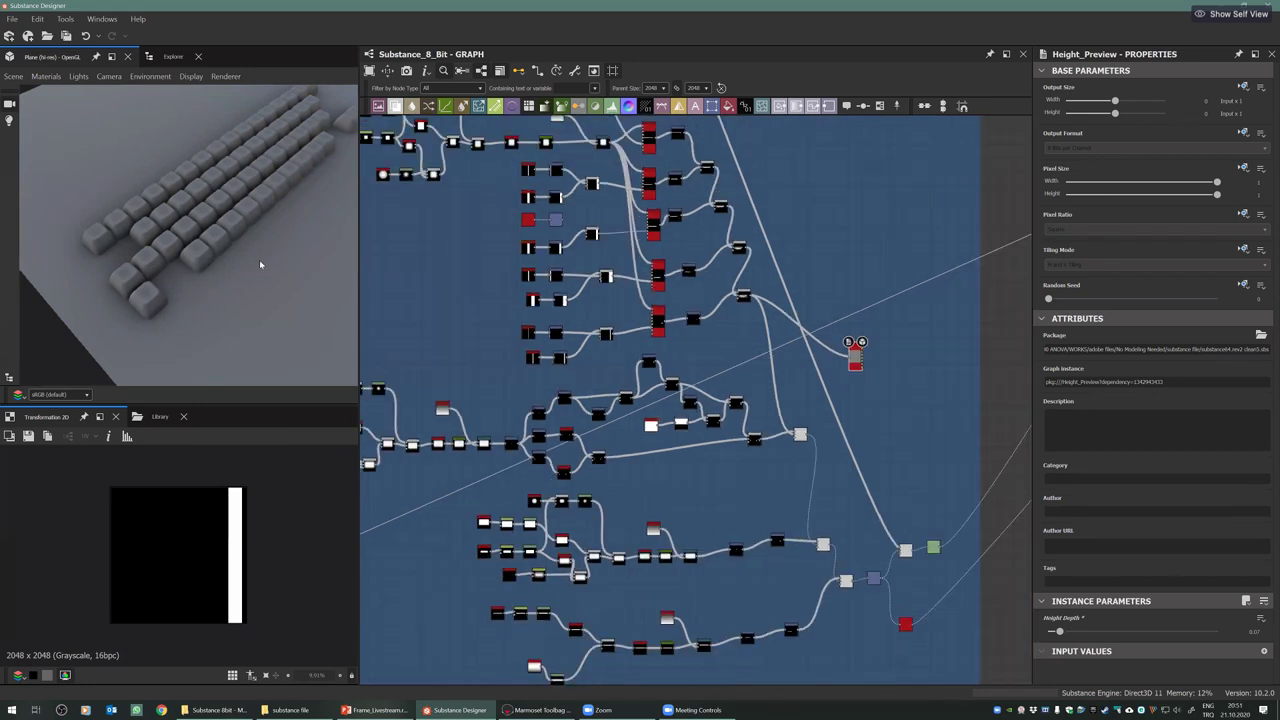
pyautogui.moveTo(524, 271); pyautogui.dragTo(568, 286, button='middle')
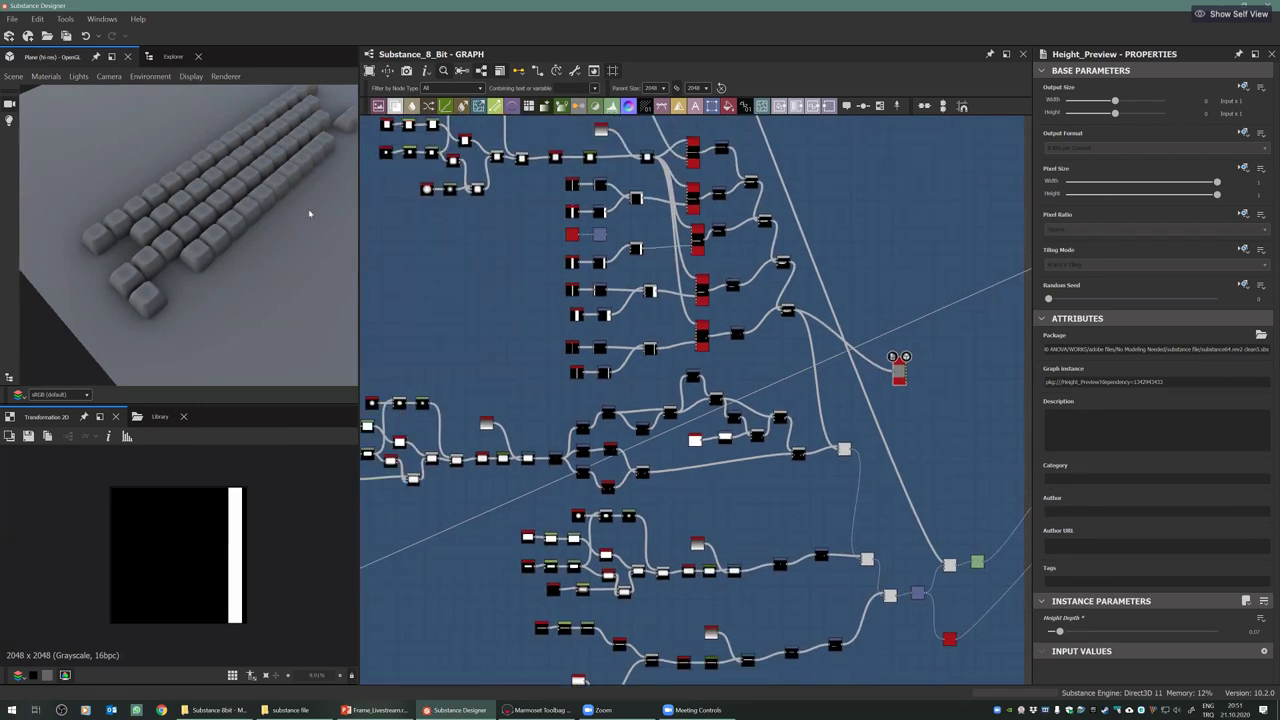
pyautogui.moveTo(437, 327); pyautogui.dragTo(497, 345, button='middle')
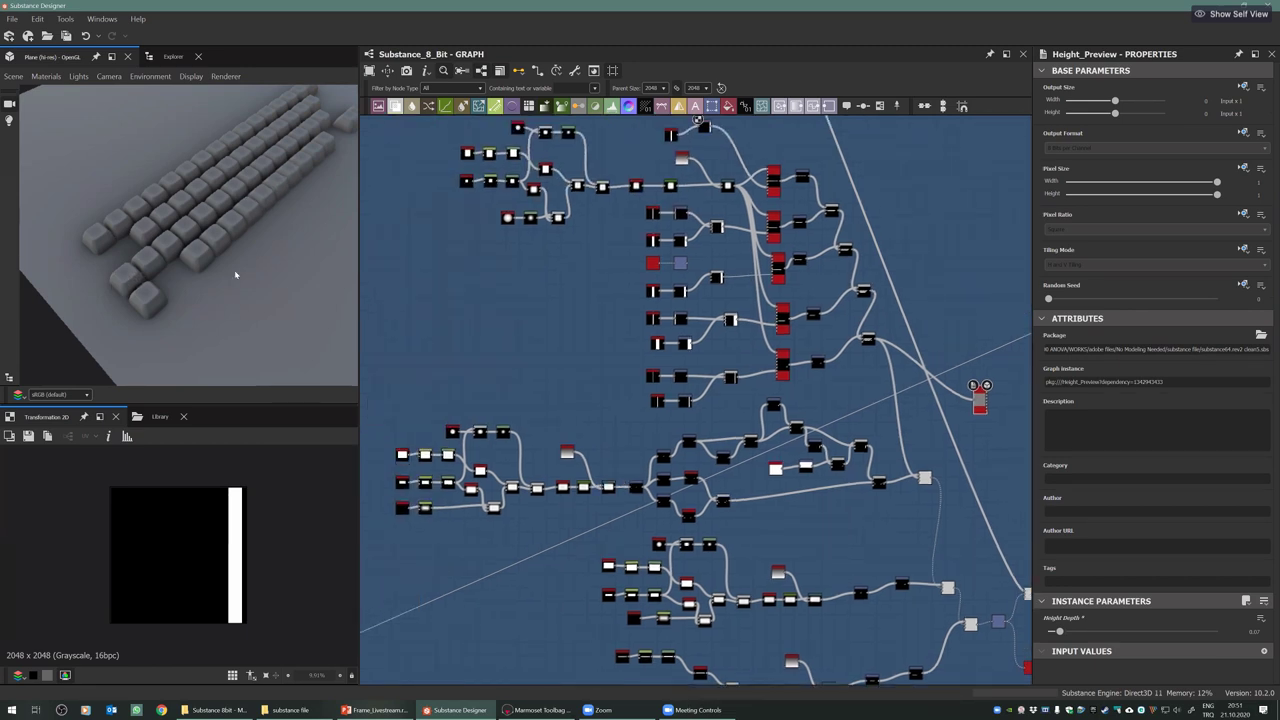
pyautogui.scroll(5, 245, 297)
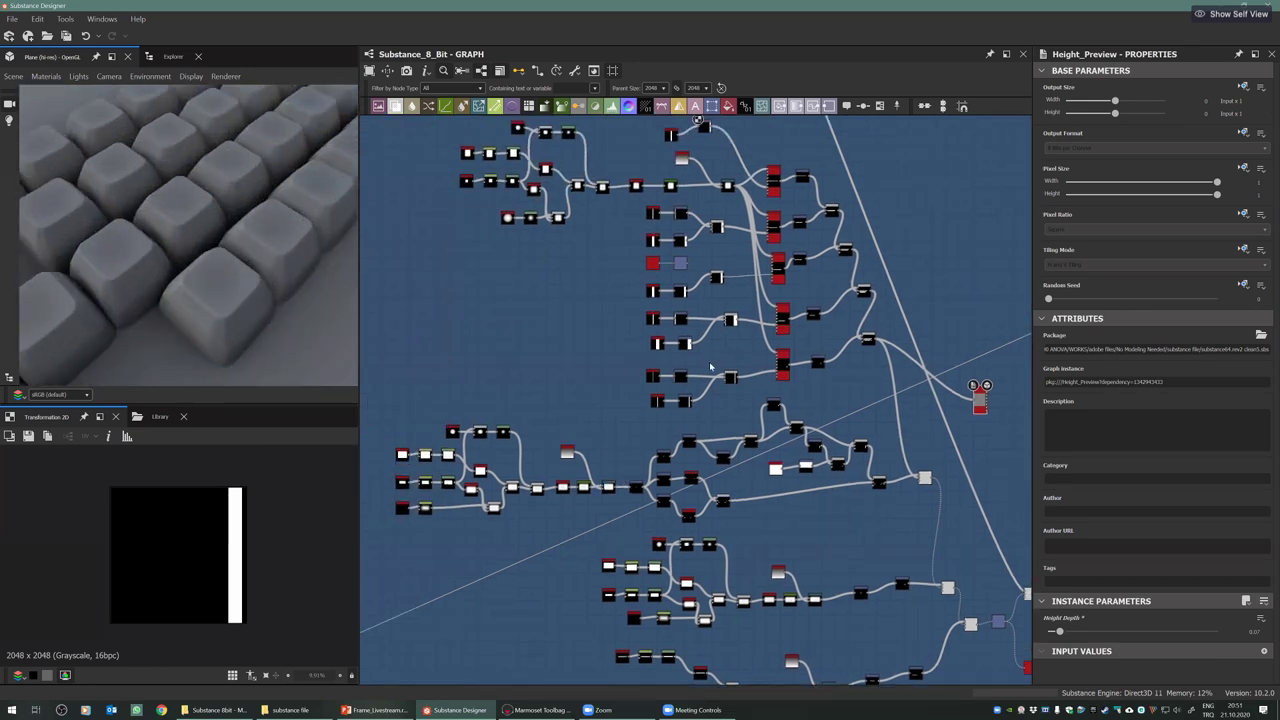
pyautogui.scroll(-3, 710, 366)
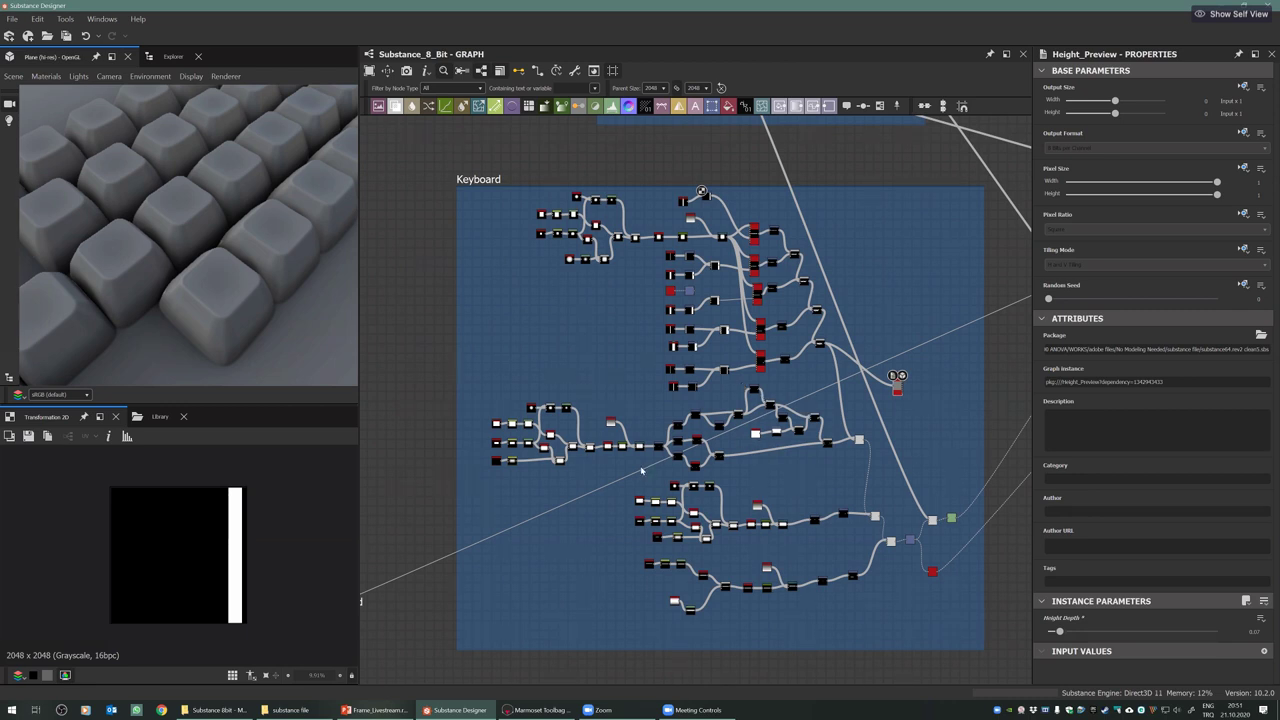
pyautogui.scroll(4, 600, 470)
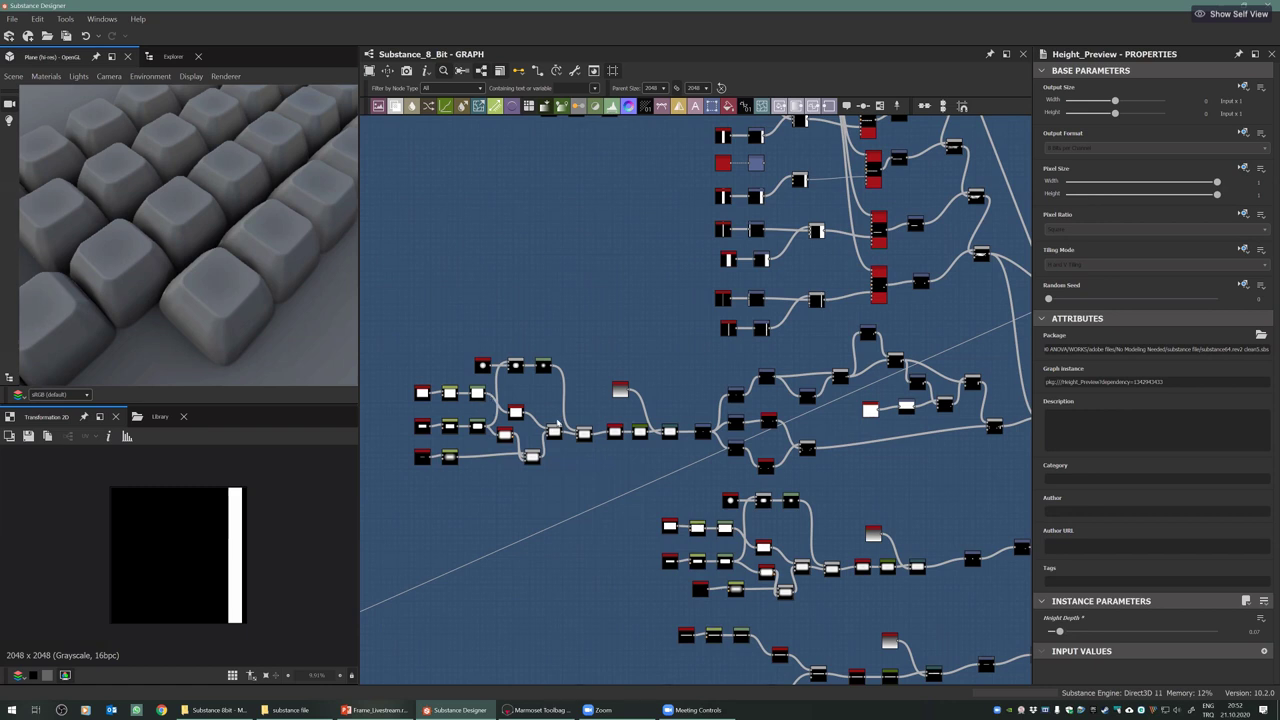
pyautogui.scroll(-3, 557, 425)
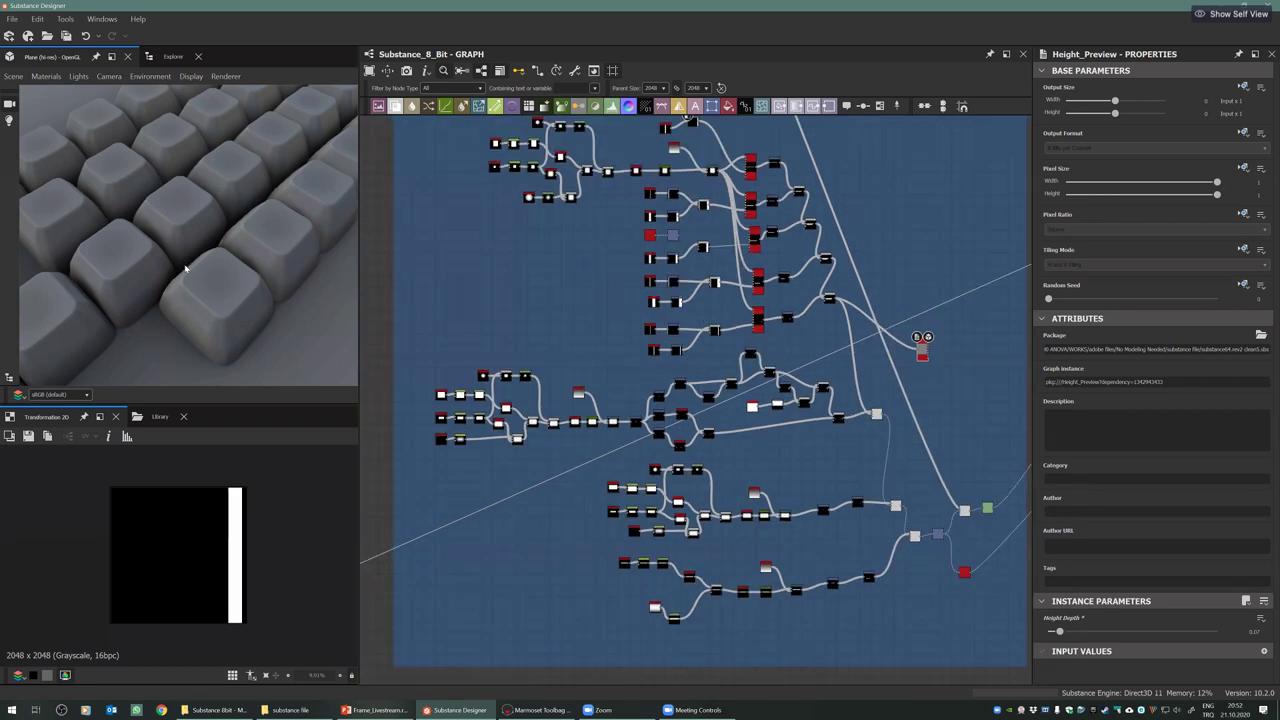
pyautogui.scroll(-5, 185, 268)
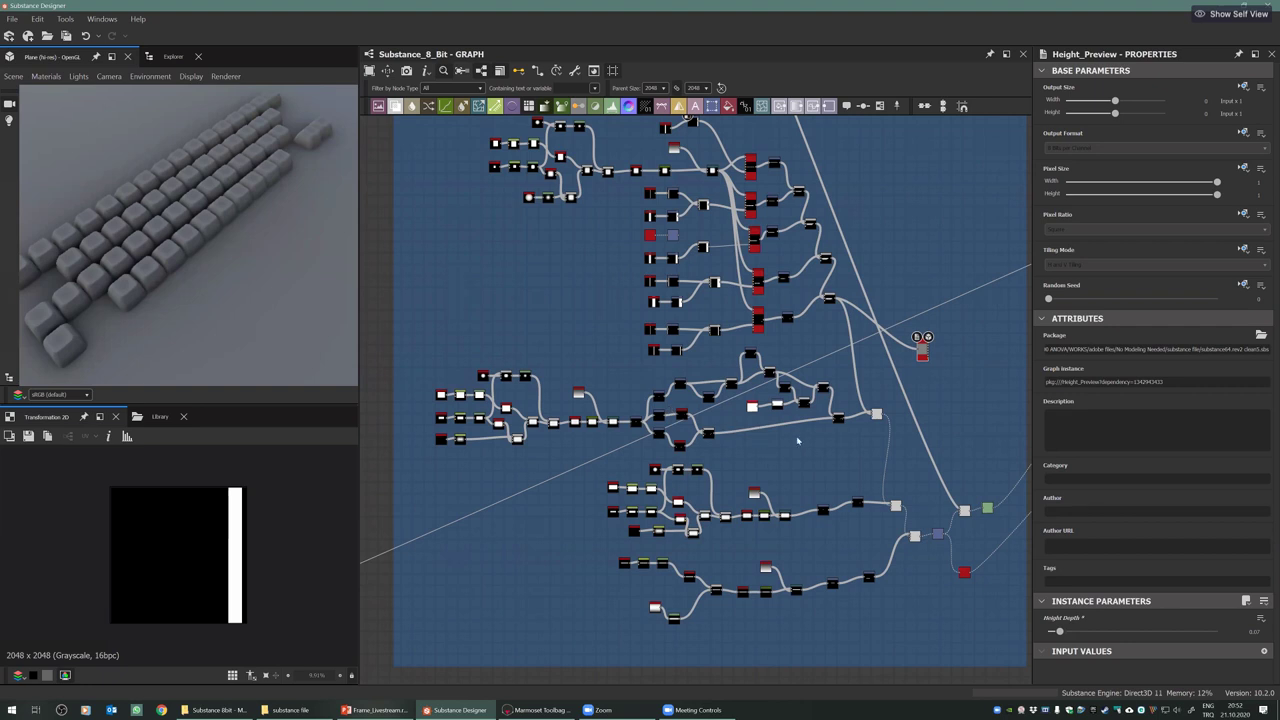
# Trace the second key chain and show the Blend that merges it with the keycap rows in the 2D view
pyautogui.moveTo(746, 482); pyautogui.dragTo(630, 510, button='middle')
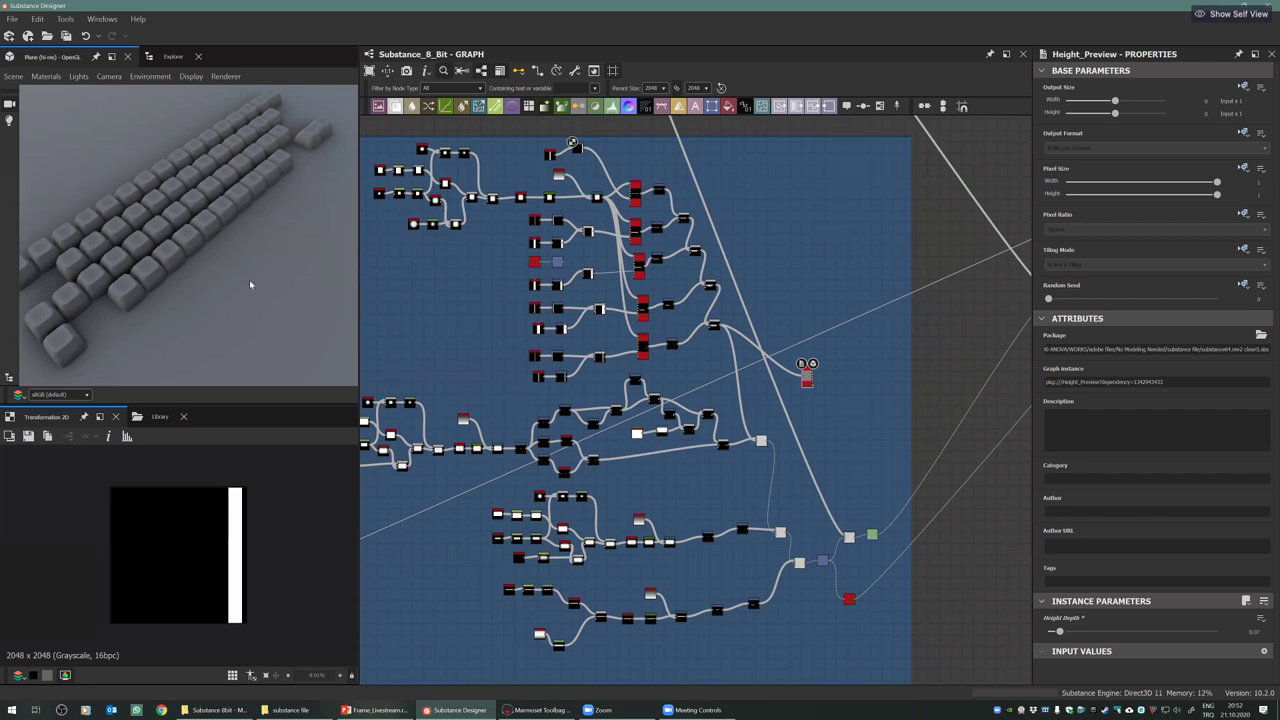
pyautogui.scroll(2, 692, 438)
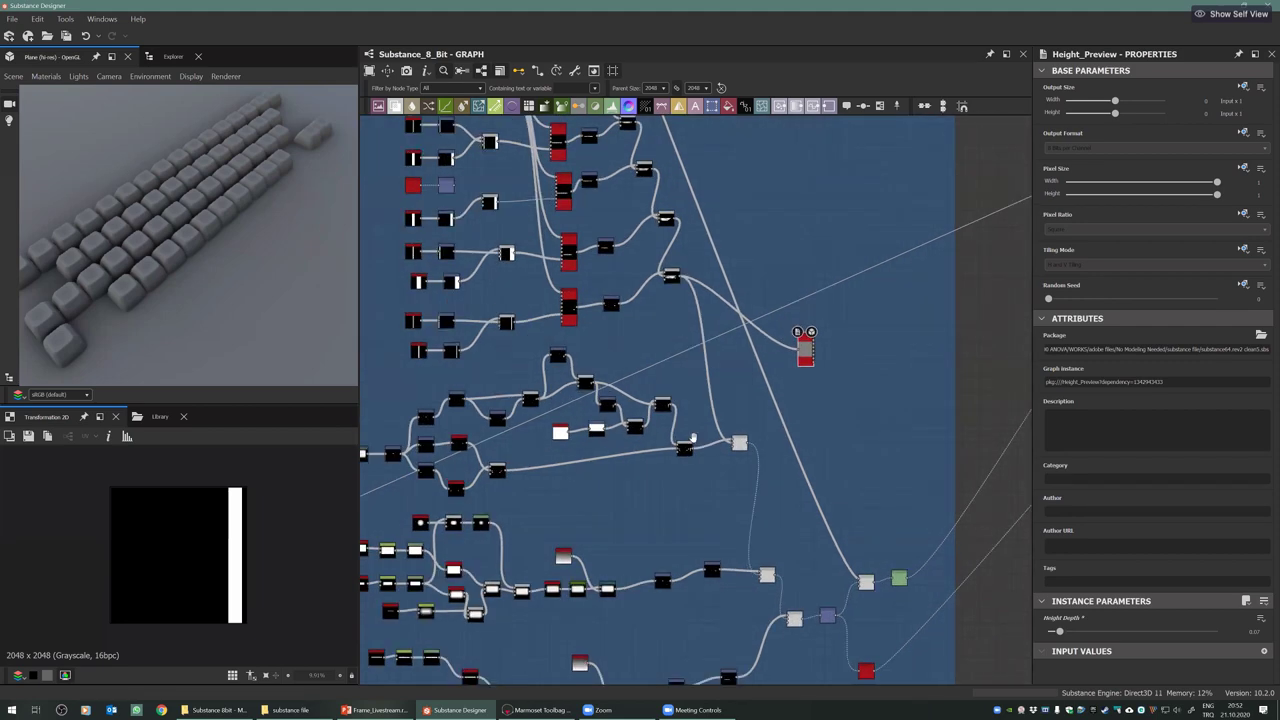
pyautogui.scroll(3, 745, 440)
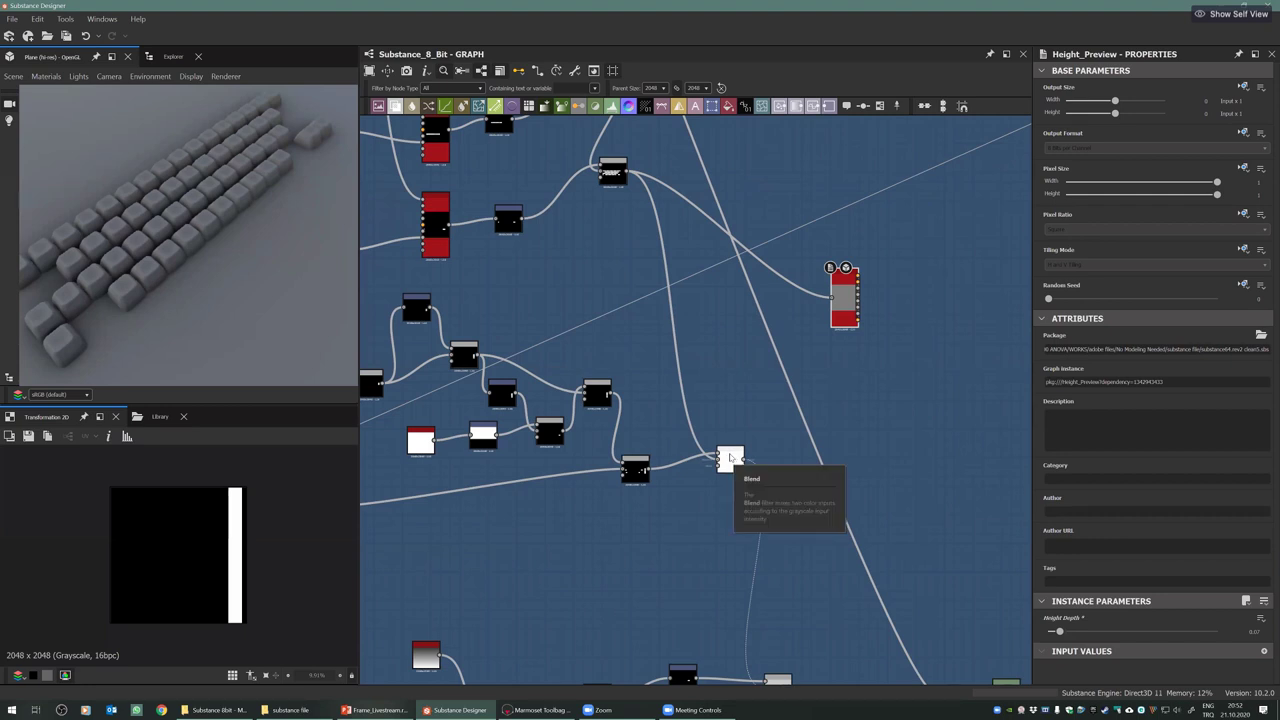
pyautogui.scroll(-5, 725, 465)
pyautogui.moveTo(678, 479); pyautogui.dragTo(765, 494, button='middle')
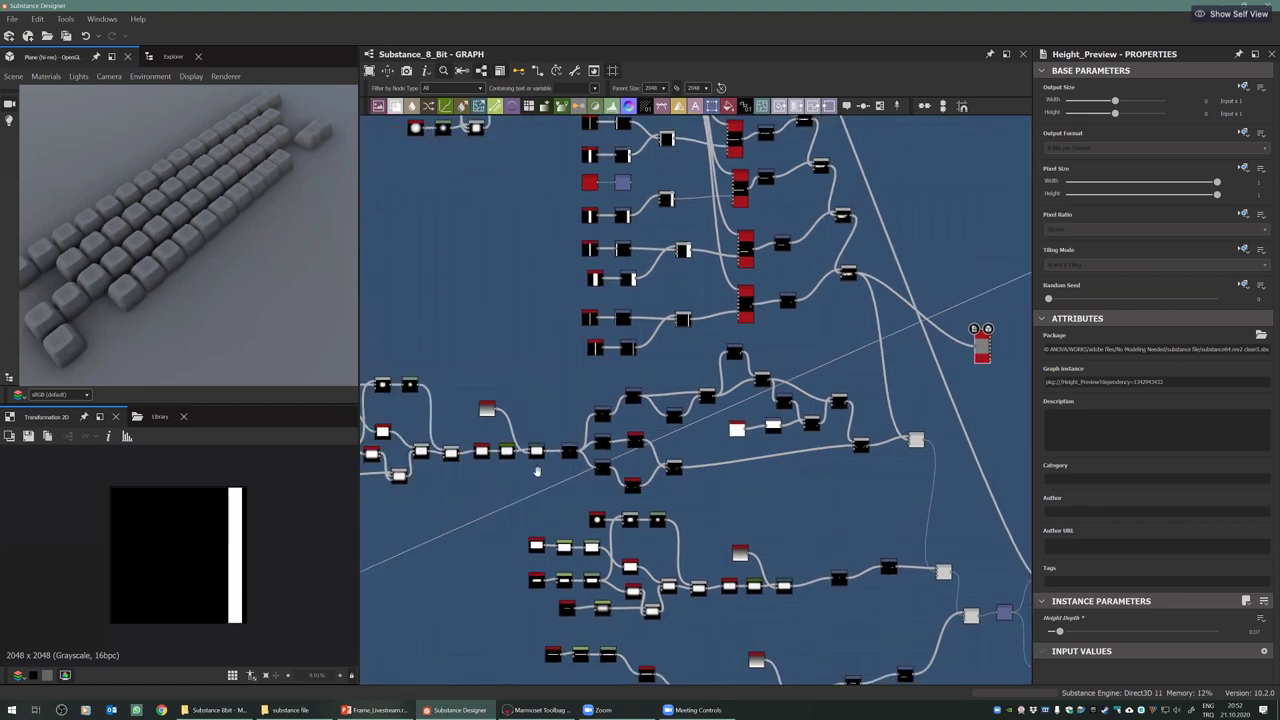
pyautogui.scroll(3, 760, 480)
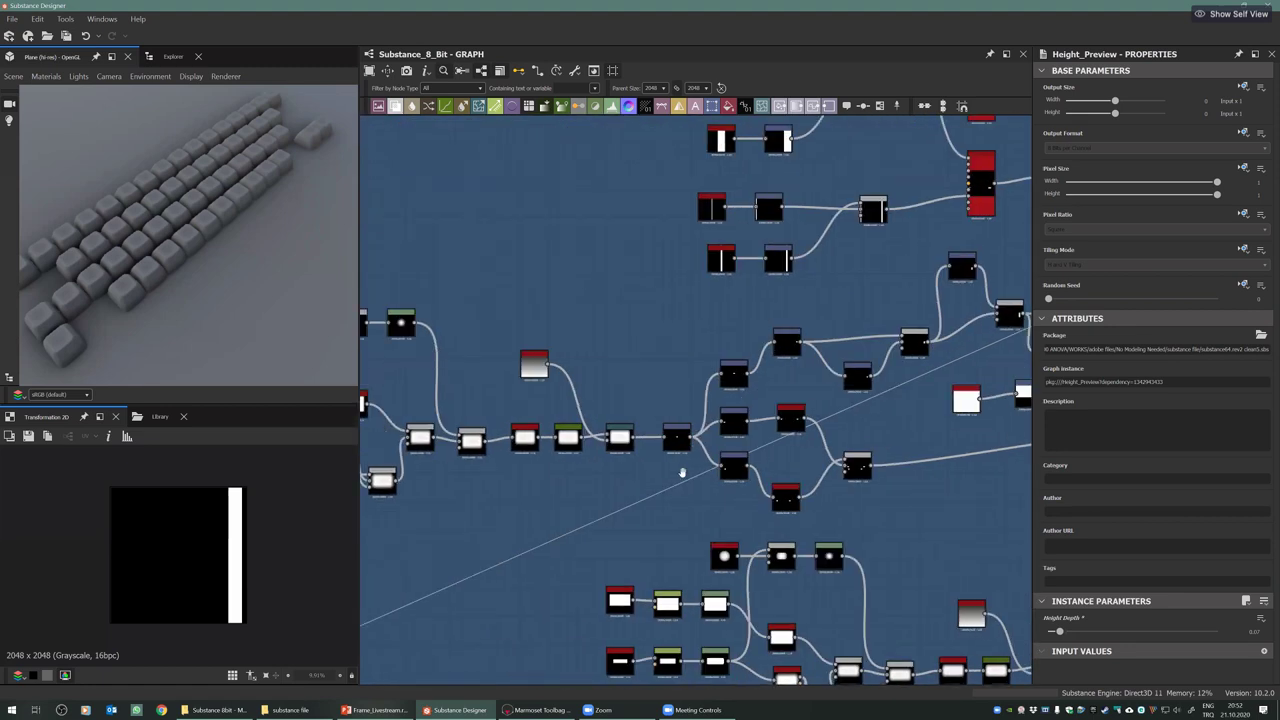
pyautogui.scroll(5, 830, 425)
pyautogui.scroll(1, 819, 424)
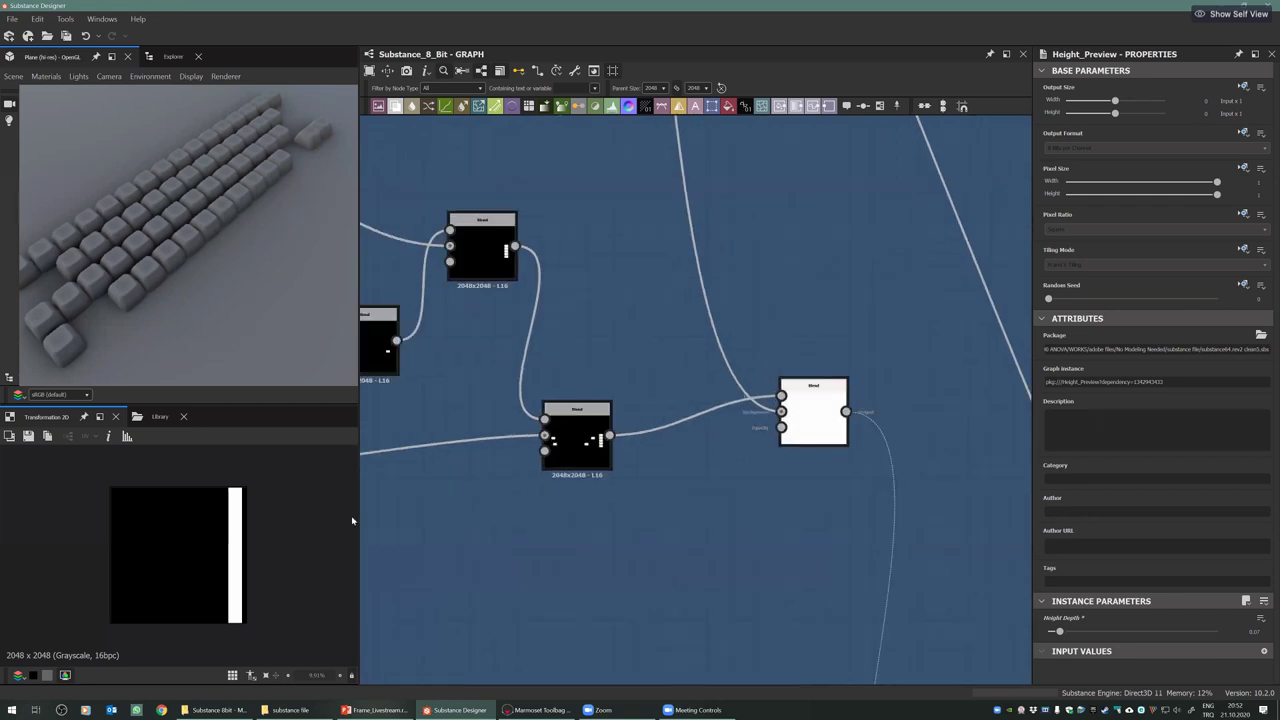
pyautogui.click(805, 400)
pyautogui.scroll(-2, 650, 410)
pyautogui.scroll(-2, 567, 357)
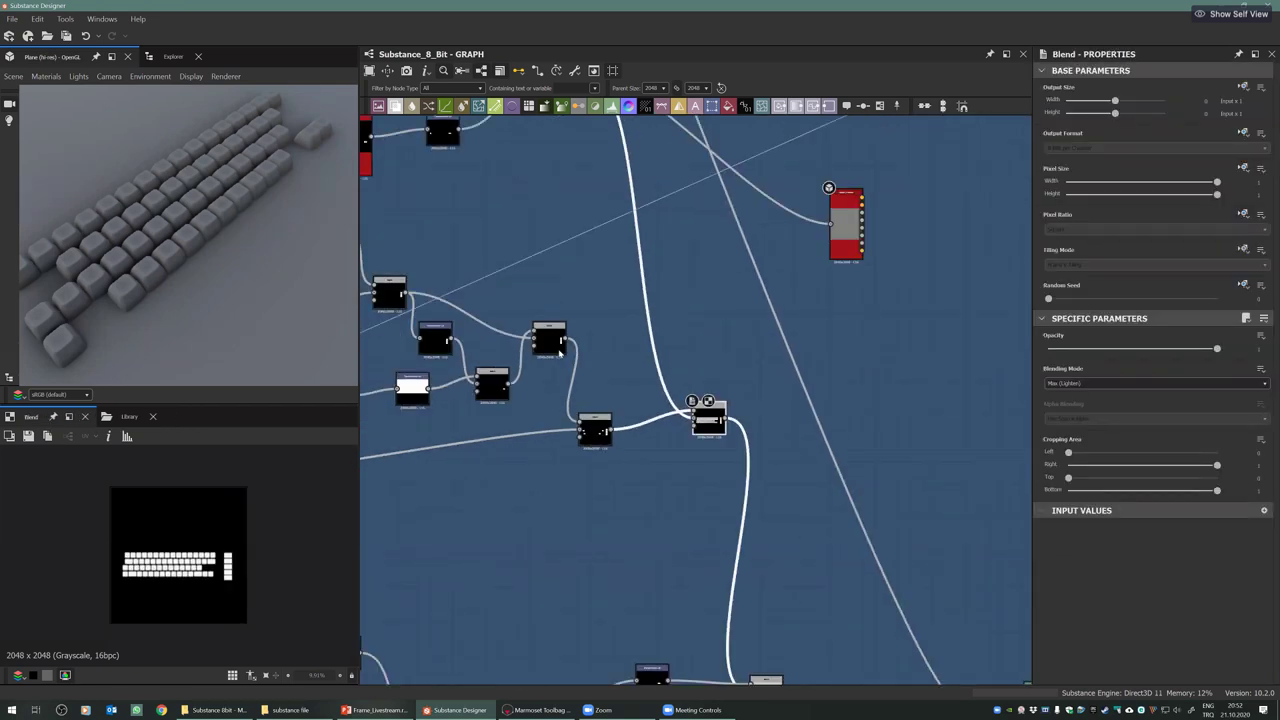
# Show the Blend holding the separate vertical key column in the 2D view and trace its source nodes
pyautogui.scroll(1, 561, 355)
pyautogui.doubleClick(545, 338)
pyautogui.scroll(-1, 531, 431)
pyautogui.scroll(-3, 523, 432)
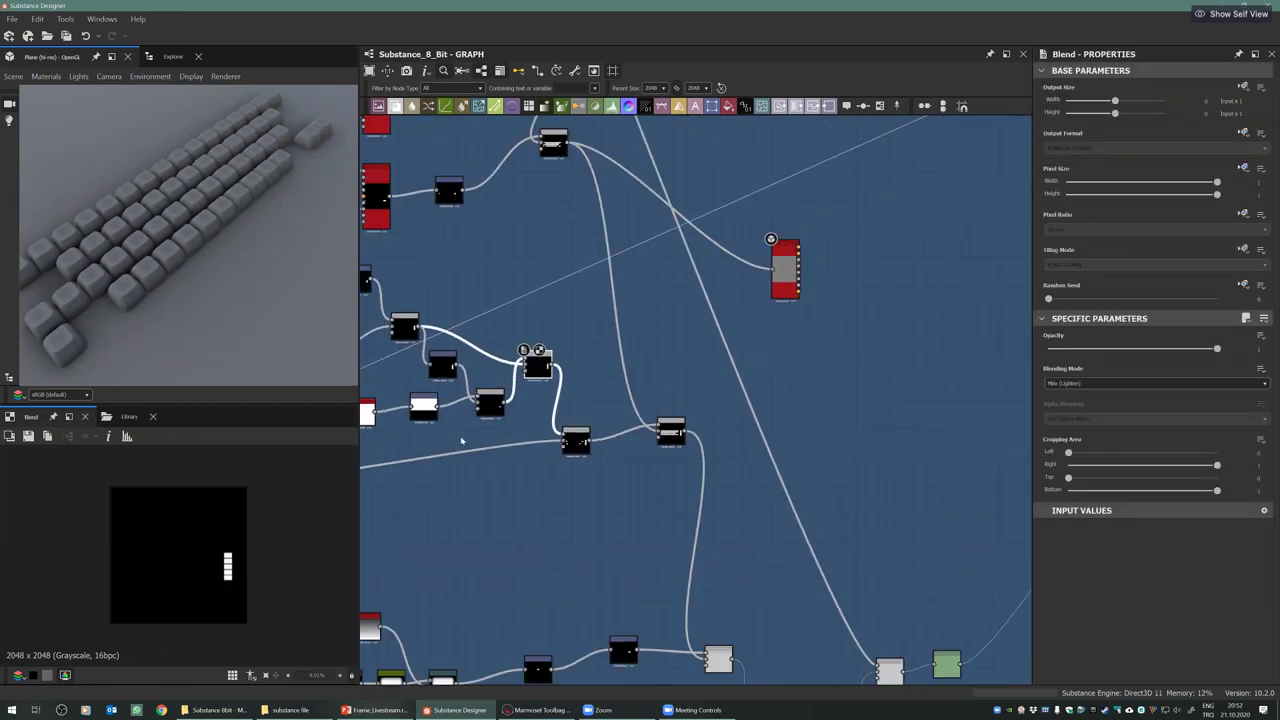
pyautogui.moveTo(443, 418); pyautogui.dragTo(527, 422, button='middle')
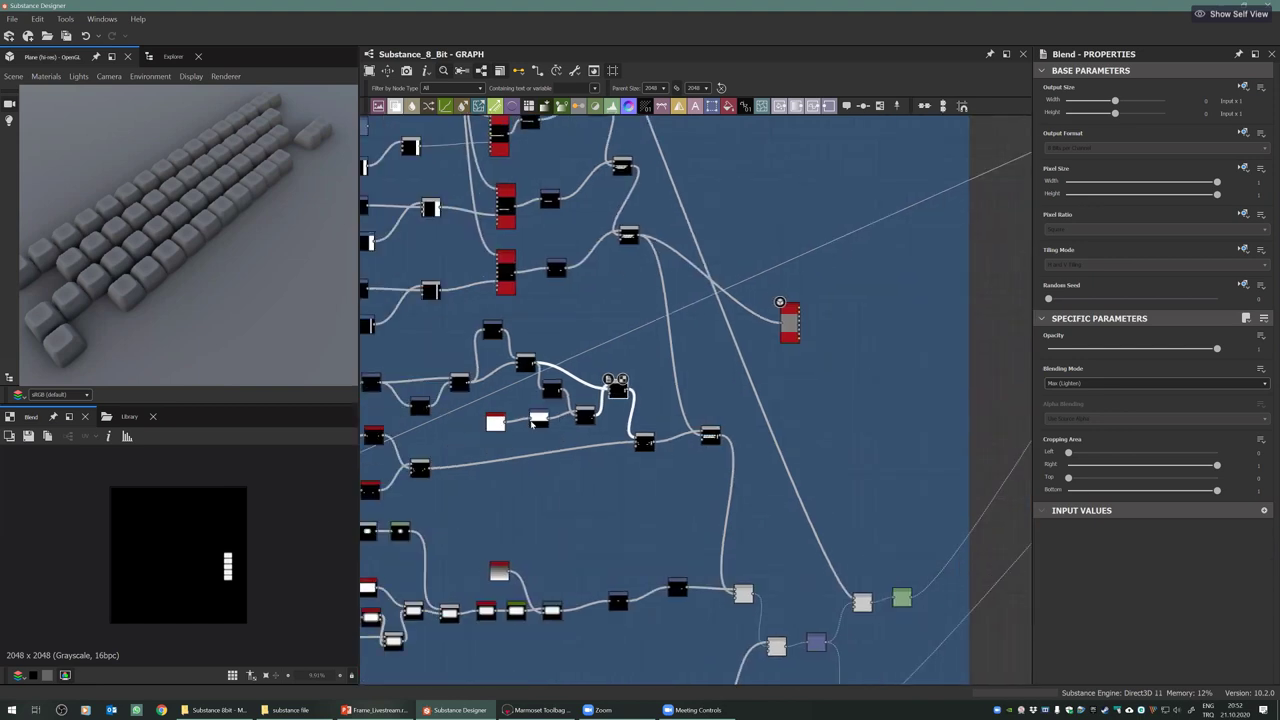
pyautogui.moveTo(392, 421); pyautogui.dragTo(619, 427, button='middle')
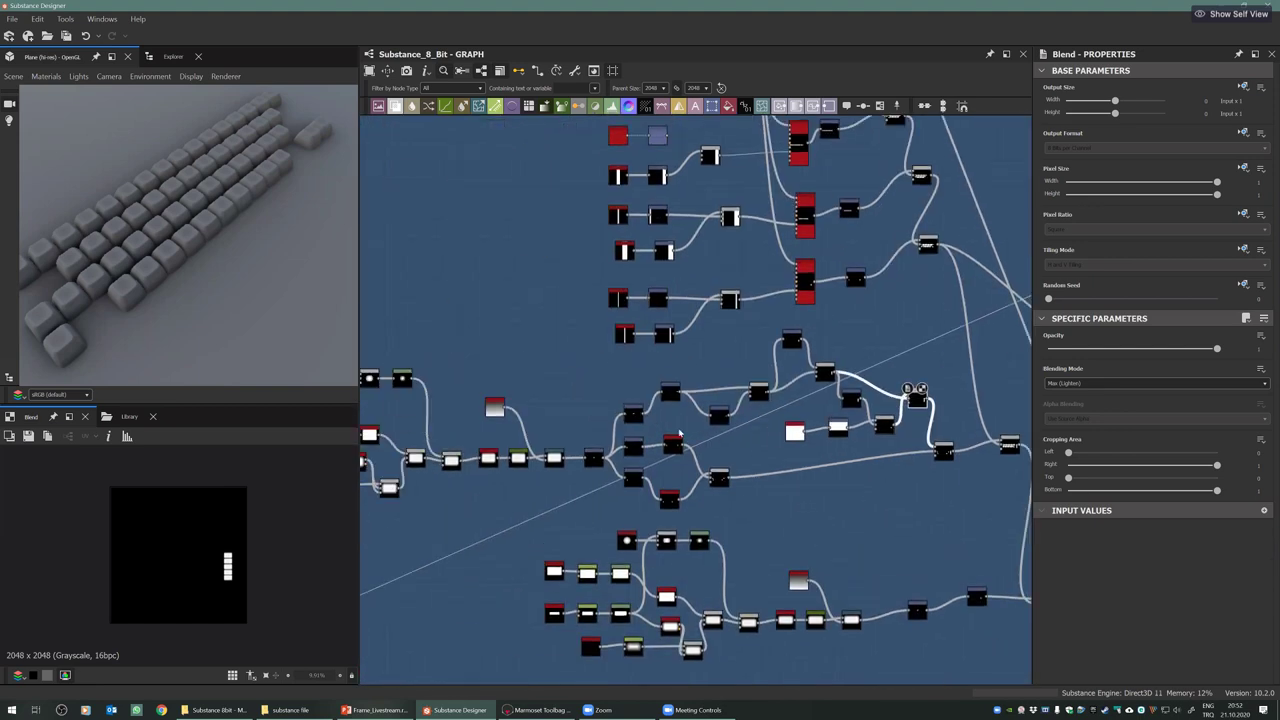
pyautogui.moveTo(524, 415); pyautogui.dragTo(600, 437, button='middle')
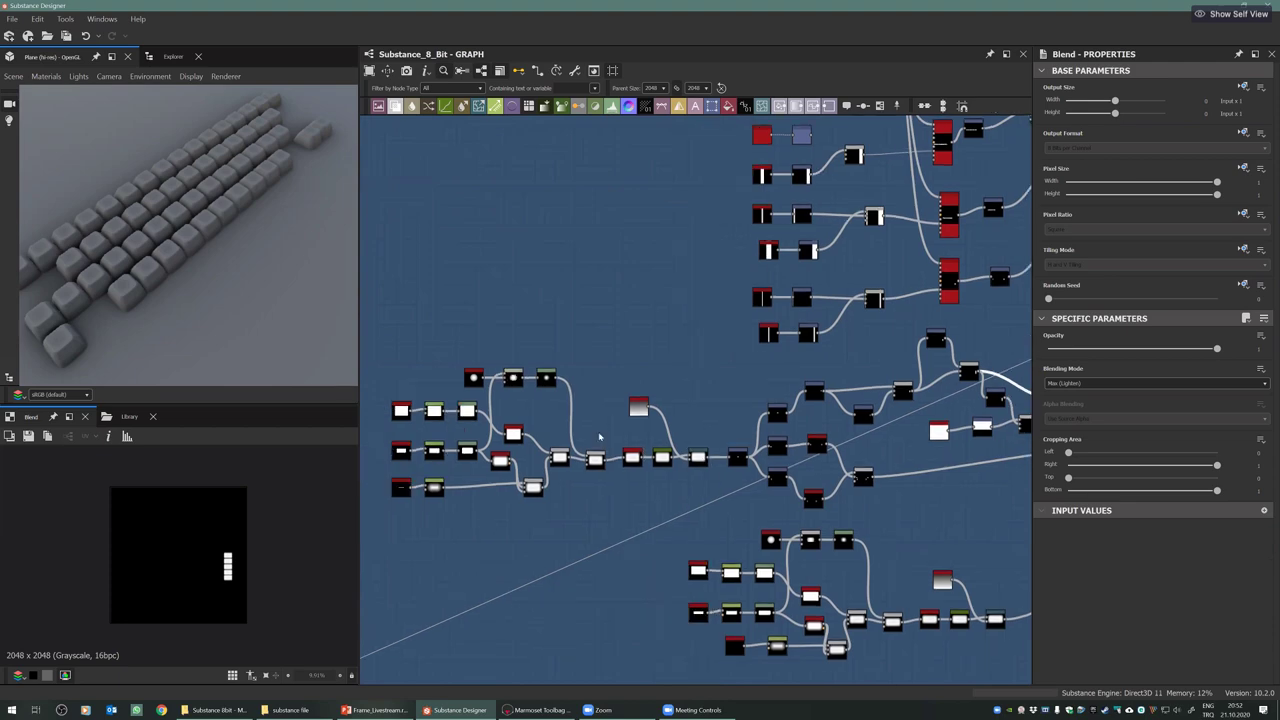
# Connect the Blend merging the keycap rows and extra keys to the Height_Preview input and orbit the 3D preview to view the whole keyboard
pyautogui.moveTo(691, 375); pyautogui.dragTo(642, 355, button='middle')
pyautogui.moveTo(925, 418); pyautogui.dragTo(705, 424, button='middle')
pyautogui.scroll(4, 718, 422)
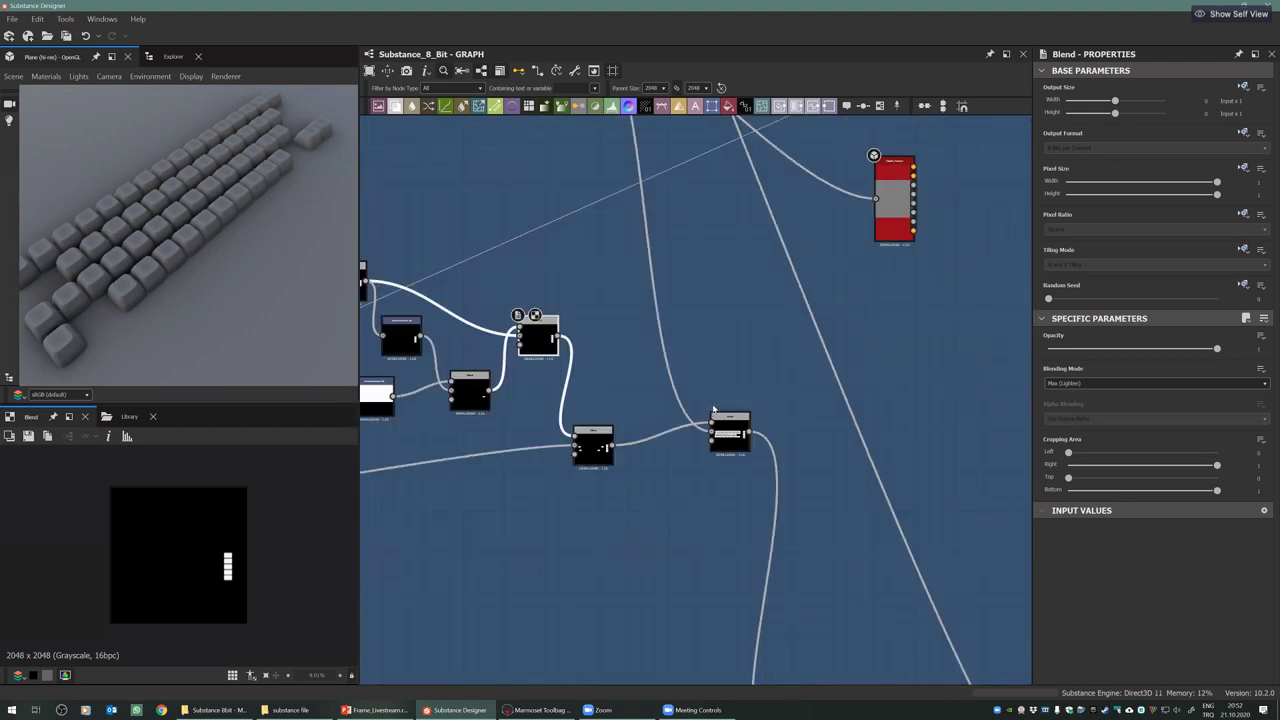
pyautogui.scroll(-3, 770, 444)
pyautogui.scroll(-3, 720, 455)
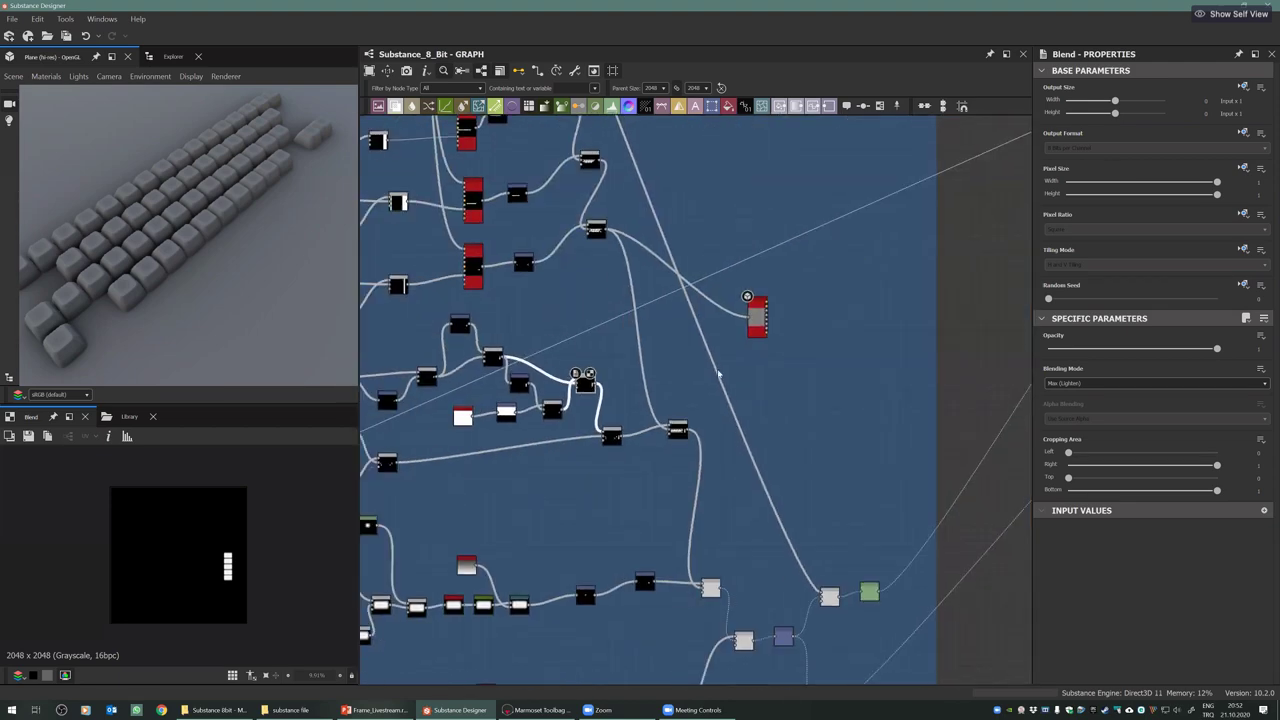
pyautogui.moveTo(928, 324); pyautogui.dragTo(942, 324, button='middle')
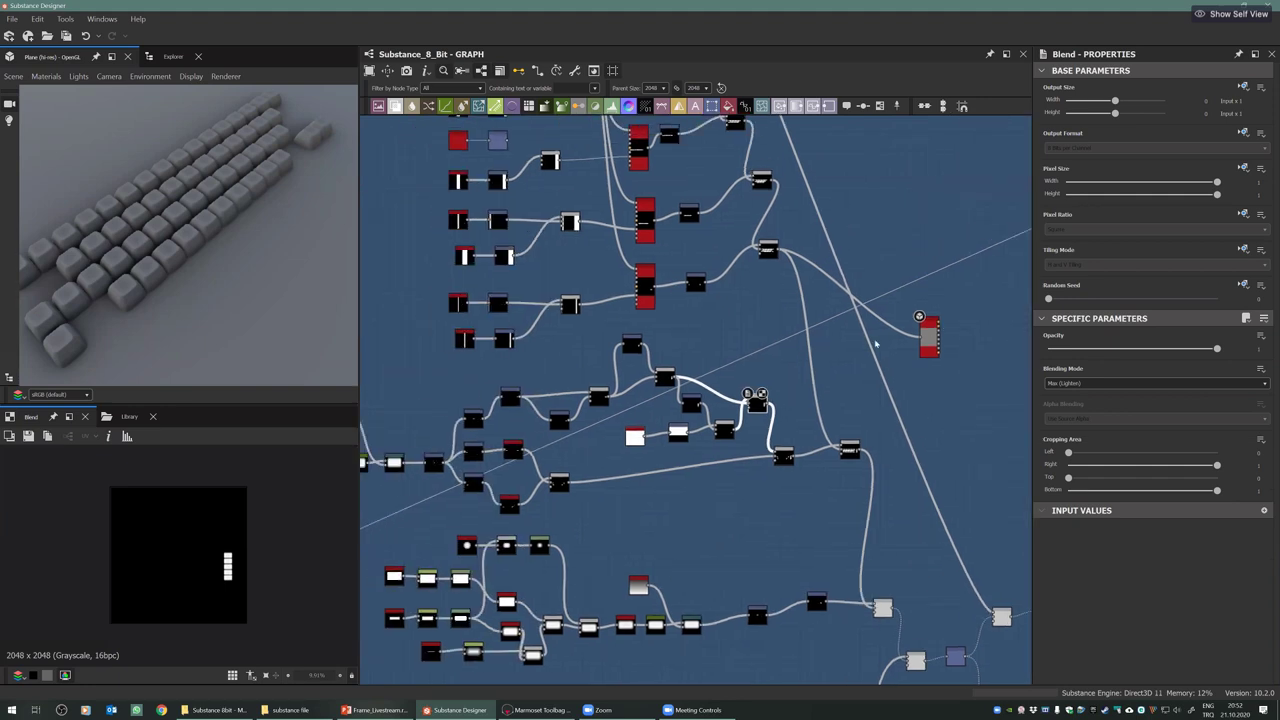
pyautogui.moveTo(248, 188); pyautogui.dragTo(67, 243)
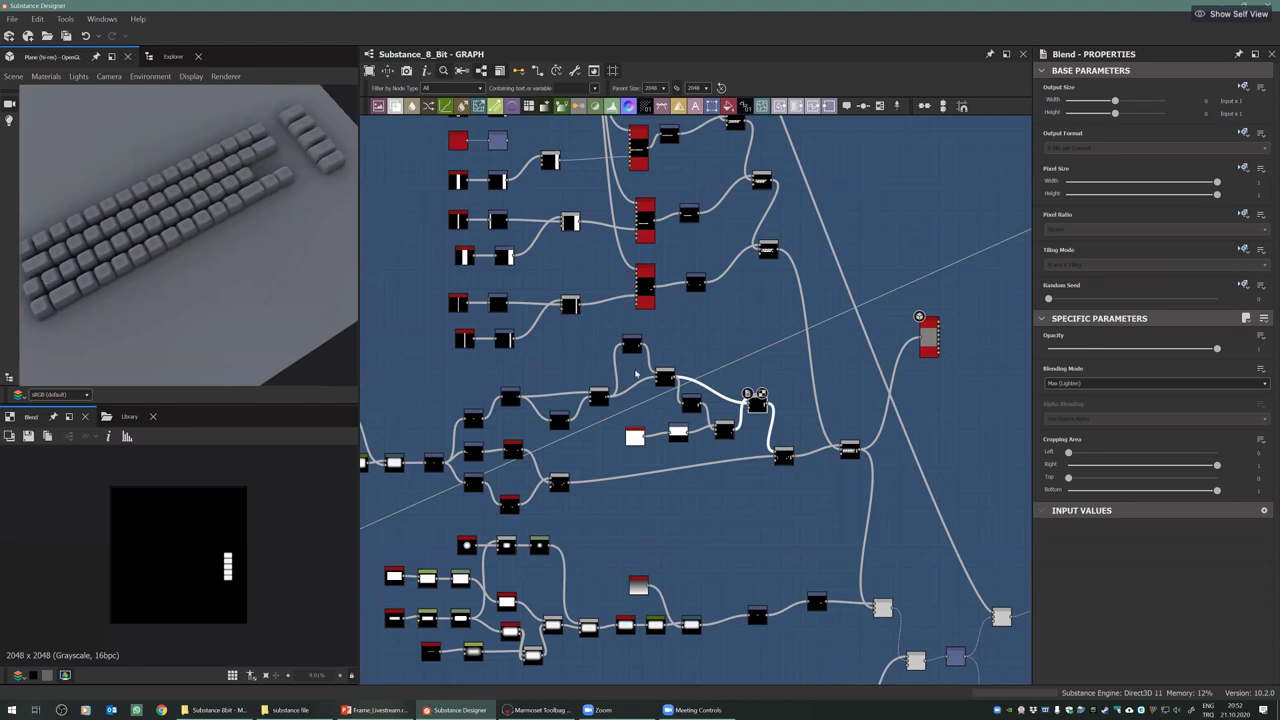
# Connect the final Blend at the end of the keyboard node chains to the Height_Preview input
pyautogui.moveTo(706, 511); pyautogui.dragTo(698, 503, button='middle')
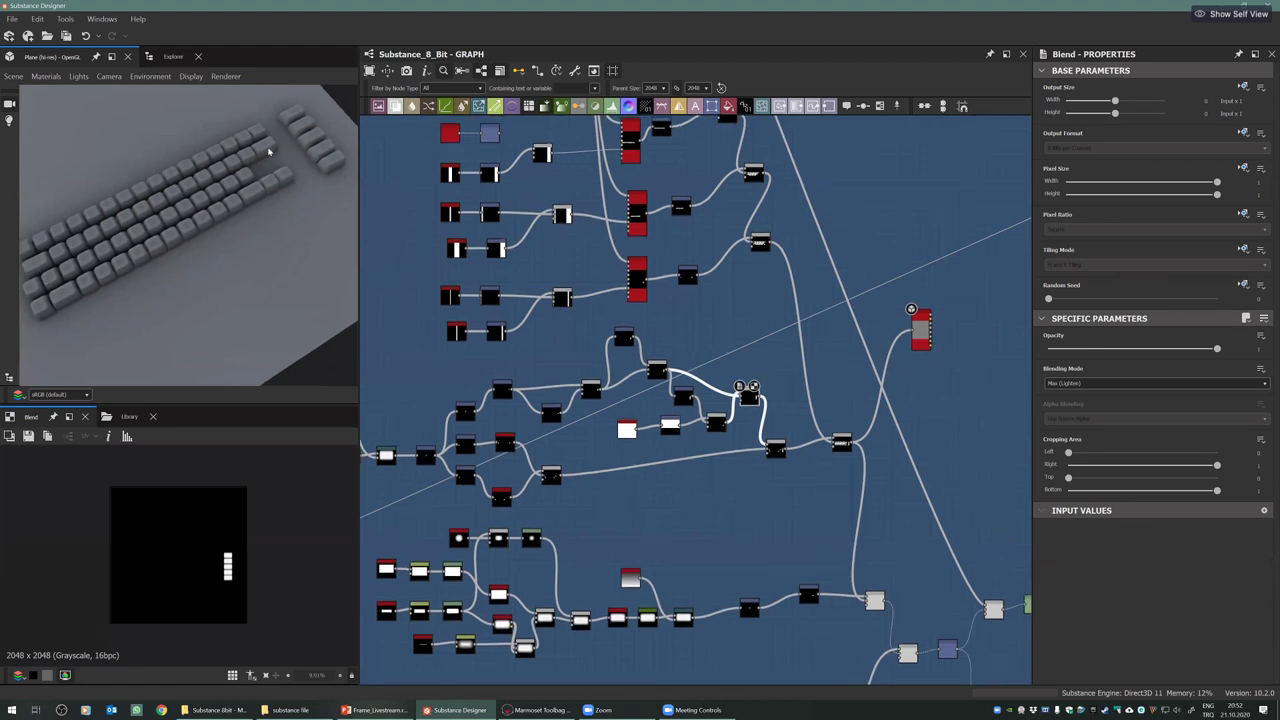
pyautogui.moveTo(812, 648); pyautogui.dragTo(738, 601, button='middle')
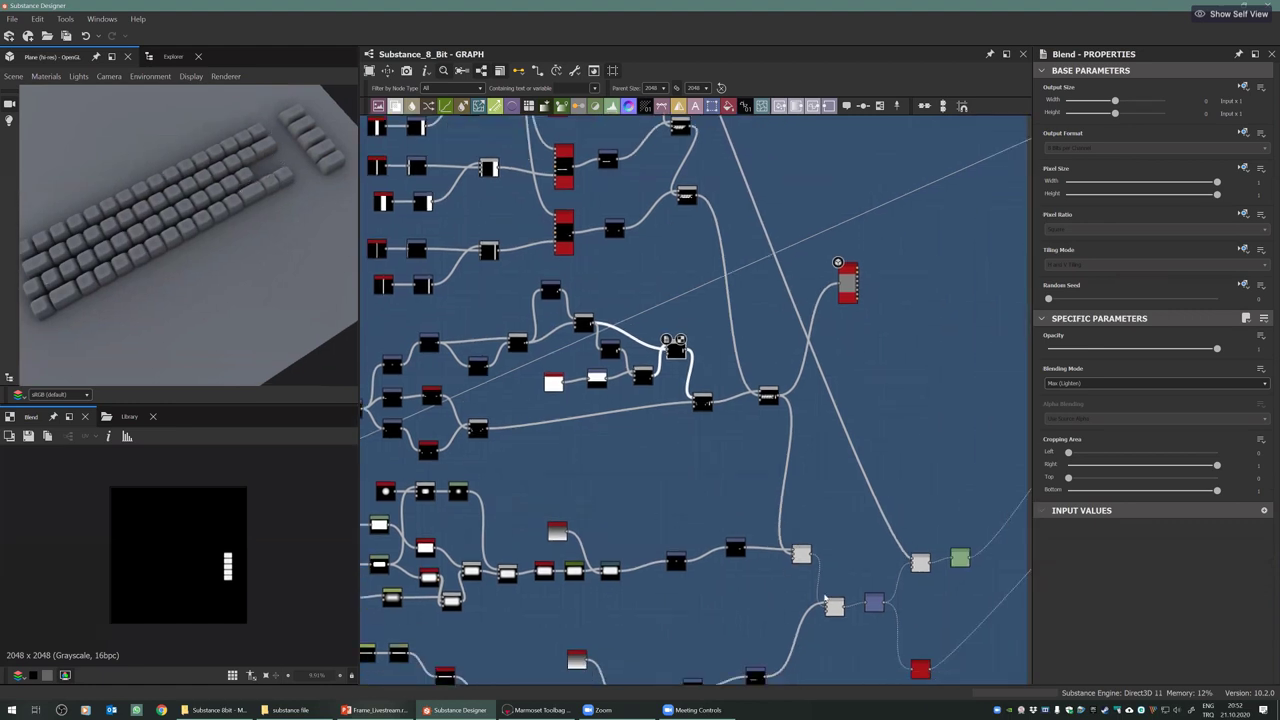
pyautogui.moveTo(804, 494); pyautogui.dragTo(716, 469, button='middle')
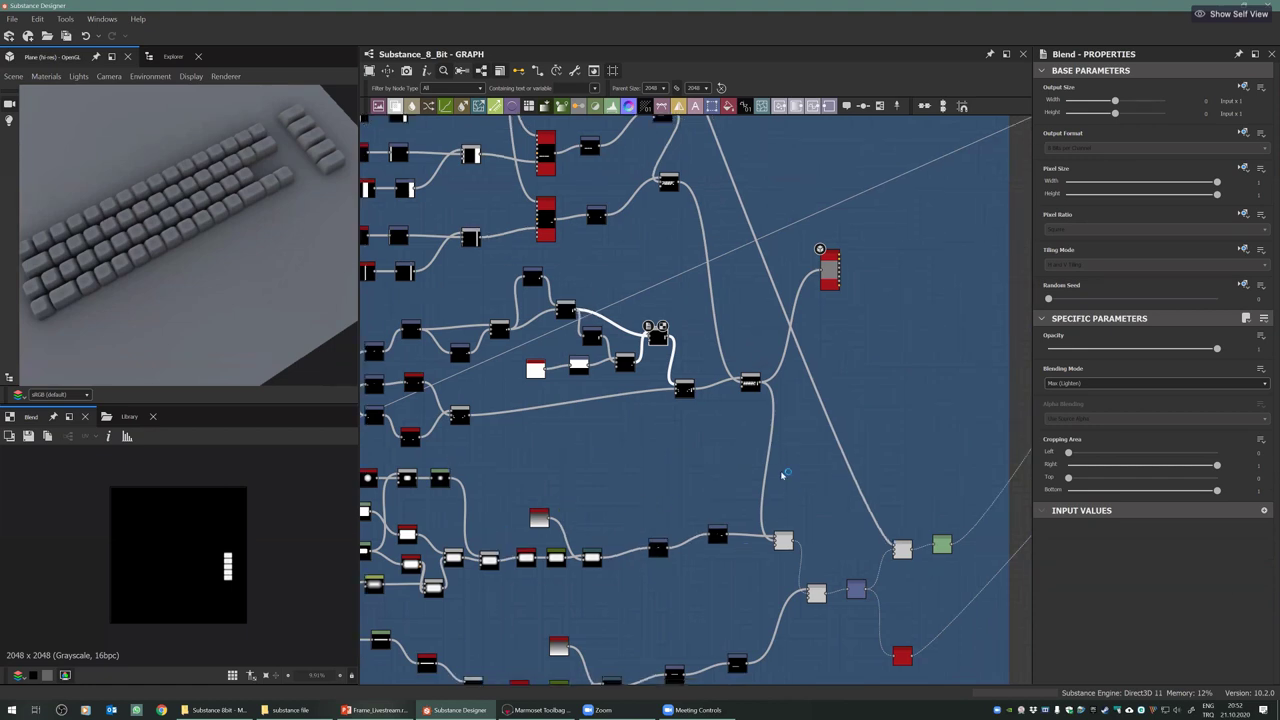
pyautogui.moveTo(818, 517); pyautogui.dragTo(854, 451, button='middle')
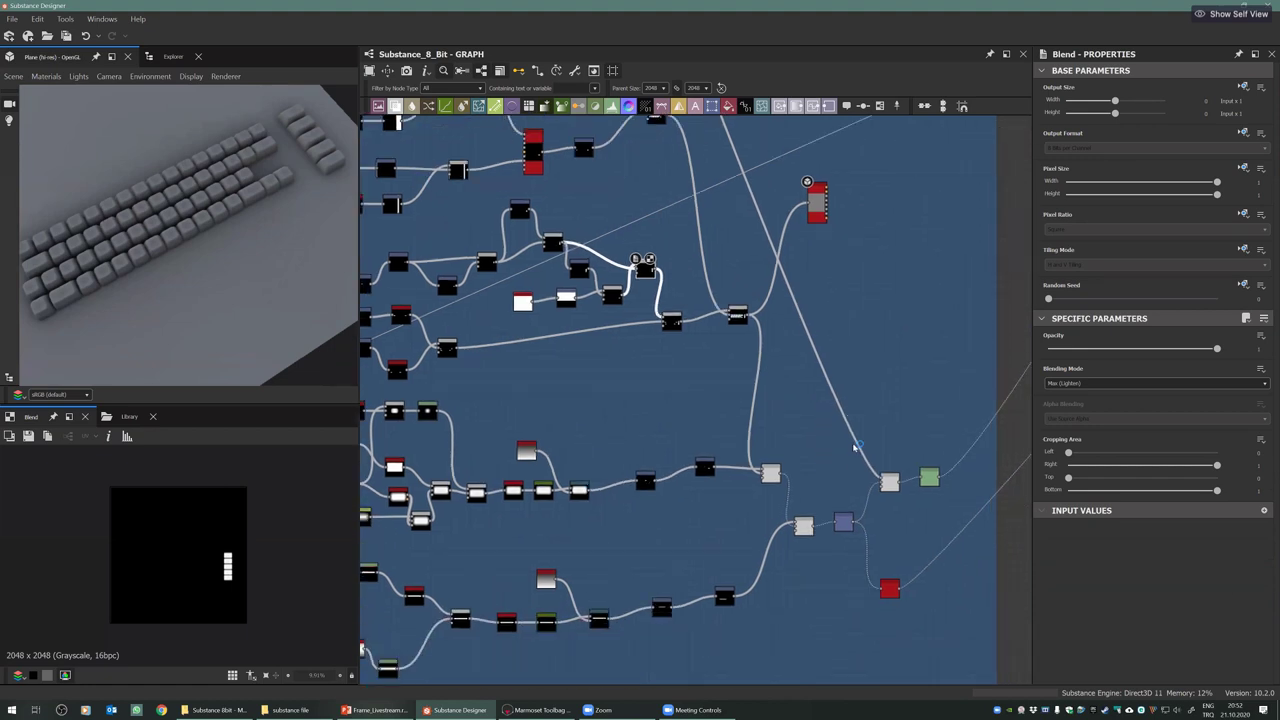
pyautogui.scroll(-2, 855, 451)
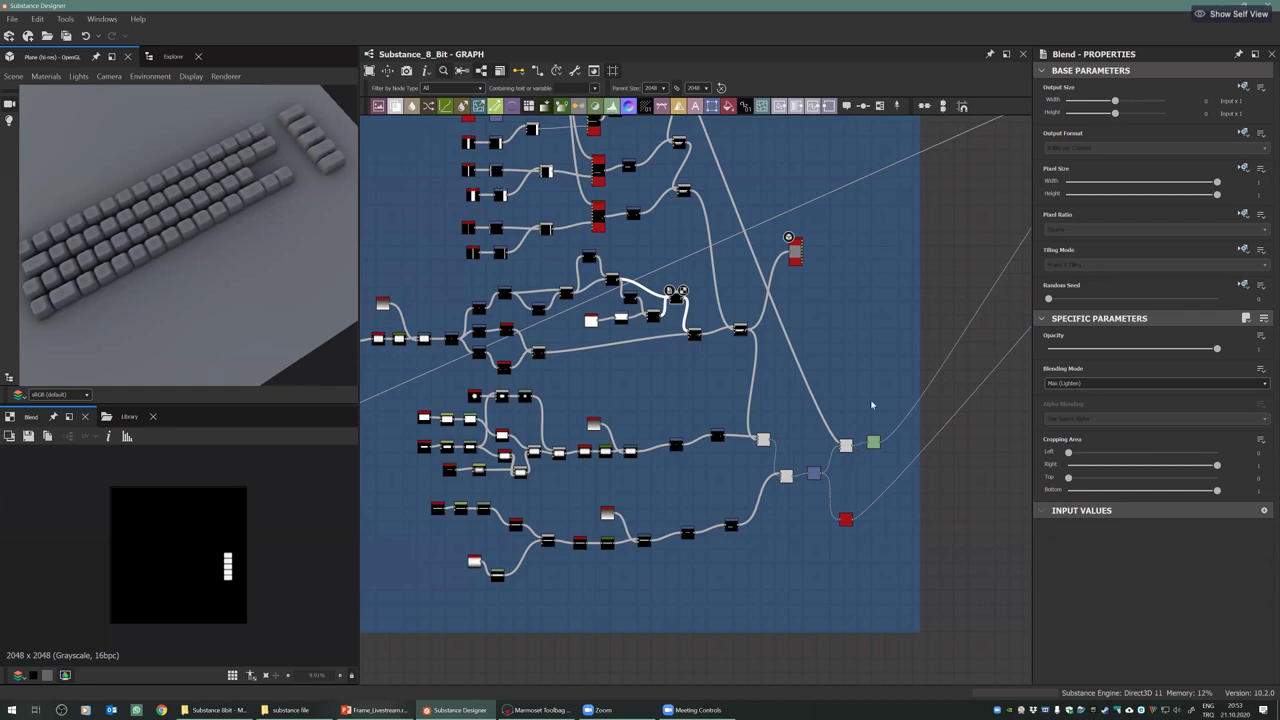
pyautogui.moveTo(857, 445); pyautogui.dragTo(794, 251)
# Examine the space bar up close and the whole keyboard in the 3D preview
pyautogui.scroll(3, 176, 182)
pyautogui.moveTo(175, 181); pyautogui.dragTo(228, 218)
pyautogui.scroll(4, 229, 218)
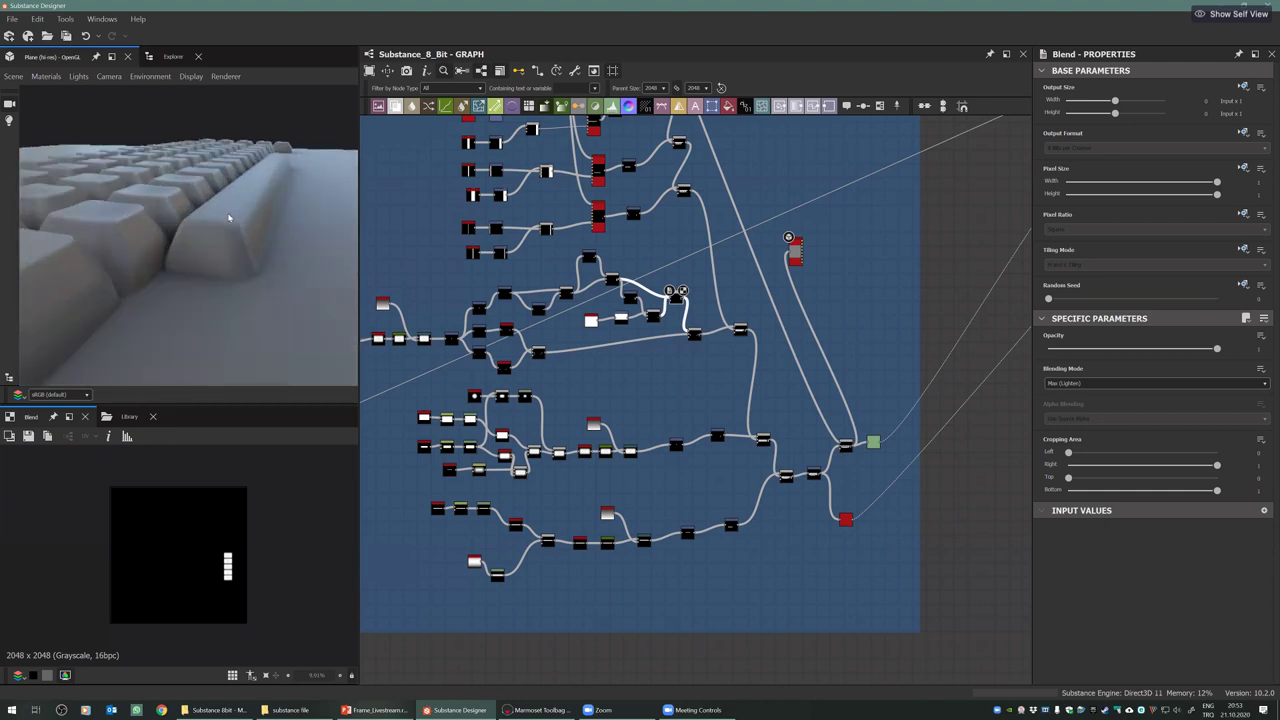
pyautogui.moveTo(229, 218); pyautogui.dragTo(262, 183, button='middle')
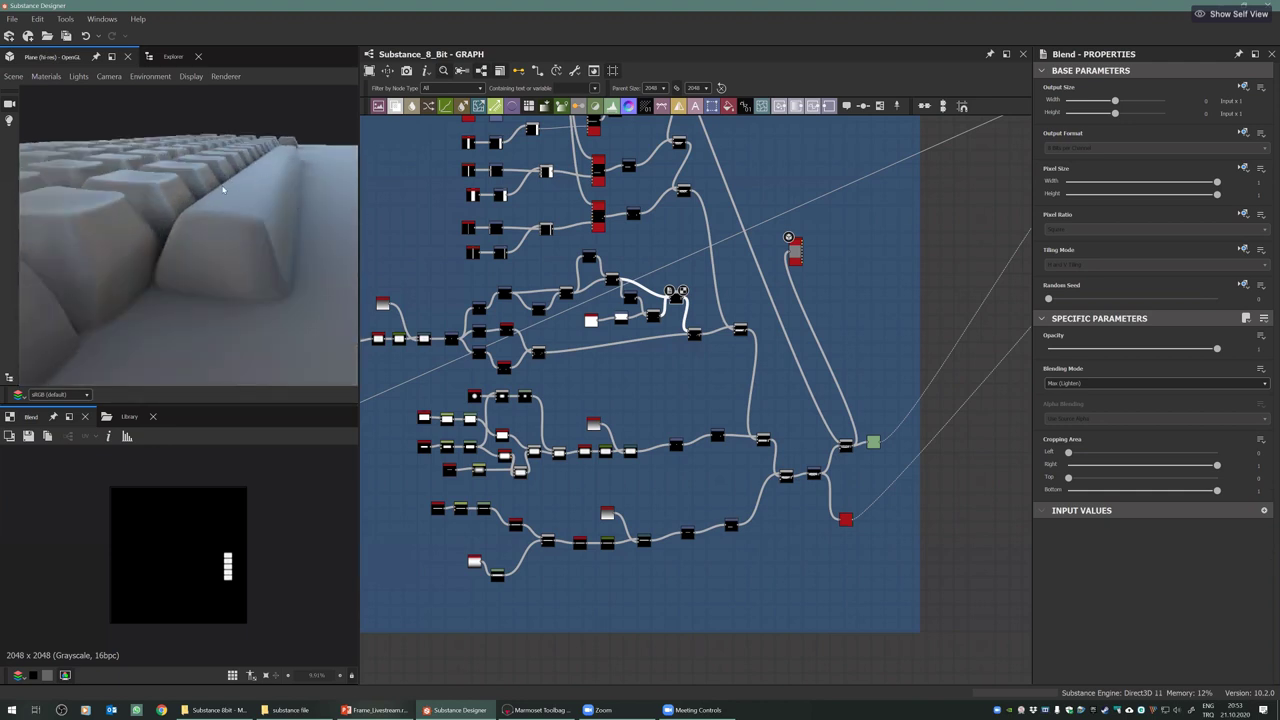
pyautogui.moveTo(223, 189); pyautogui.dragTo(106, 306)
pyautogui.scroll(2, 185, 254)
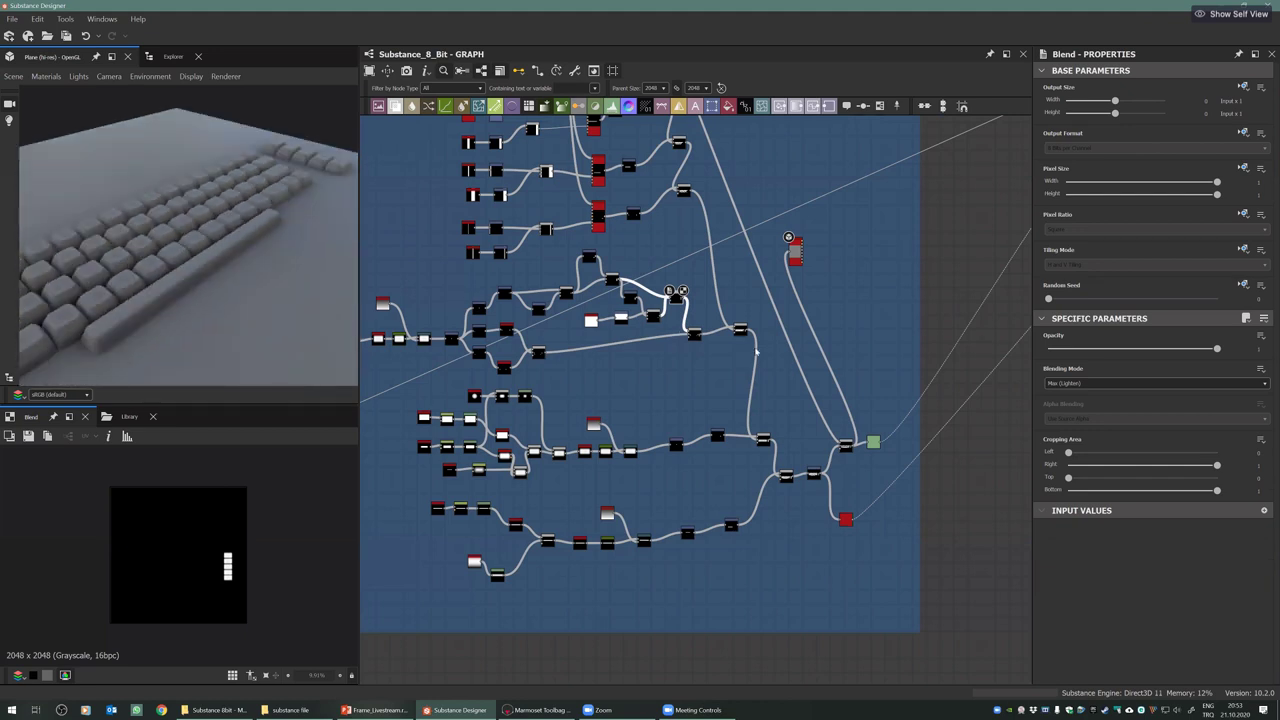
# Move the Height_Preview node beside the keyboard frame's output and show the Levels node following the final Blend in the 2D view
pyautogui.scroll(-3, 682, 332)
pyautogui.moveTo(732, 191); pyautogui.dragTo(584, 248, button='middle')
pyautogui.scroll(4, 648, 450)
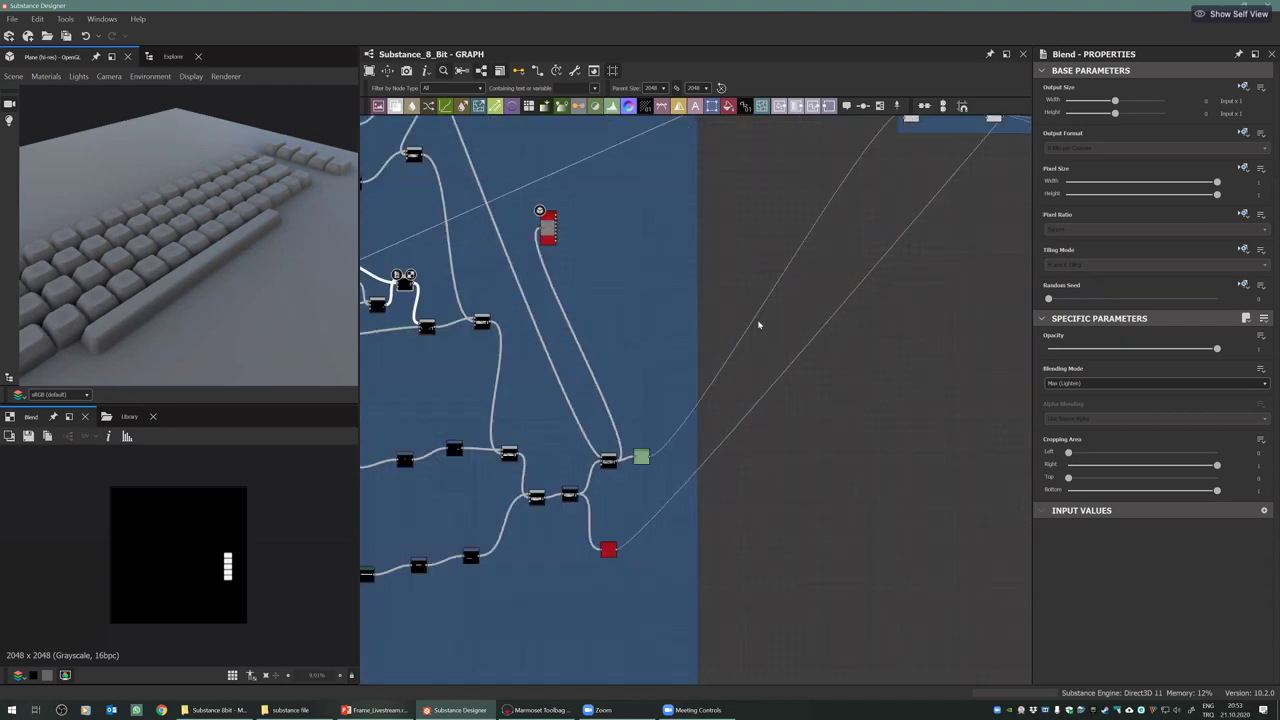
pyautogui.moveTo(548, 227); pyautogui.dragTo(758, 299)
pyautogui.scroll(6, 641, 470)
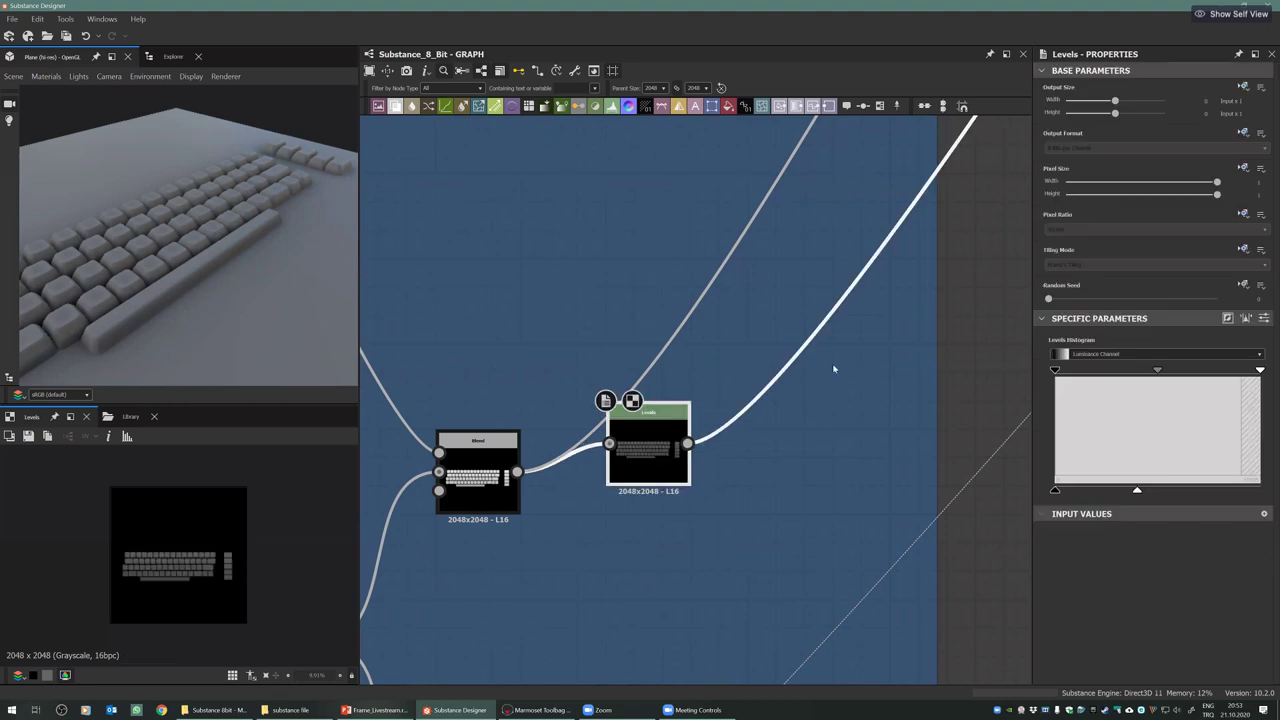
# Move the Height_Preview node just above the Height Blend frame
pyautogui.scroll(-1, 752, 467)
pyautogui.scroll(-3, 676, 468)
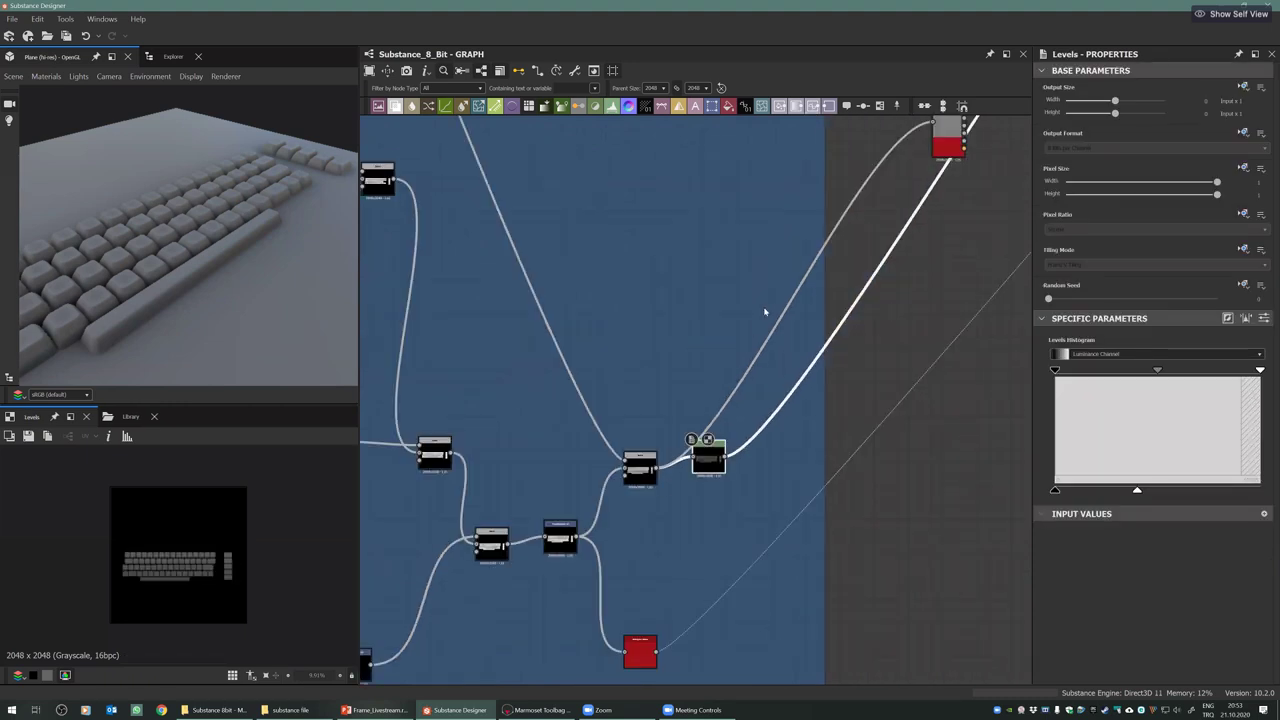
pyautogui.scroll(-3, 775, 360)
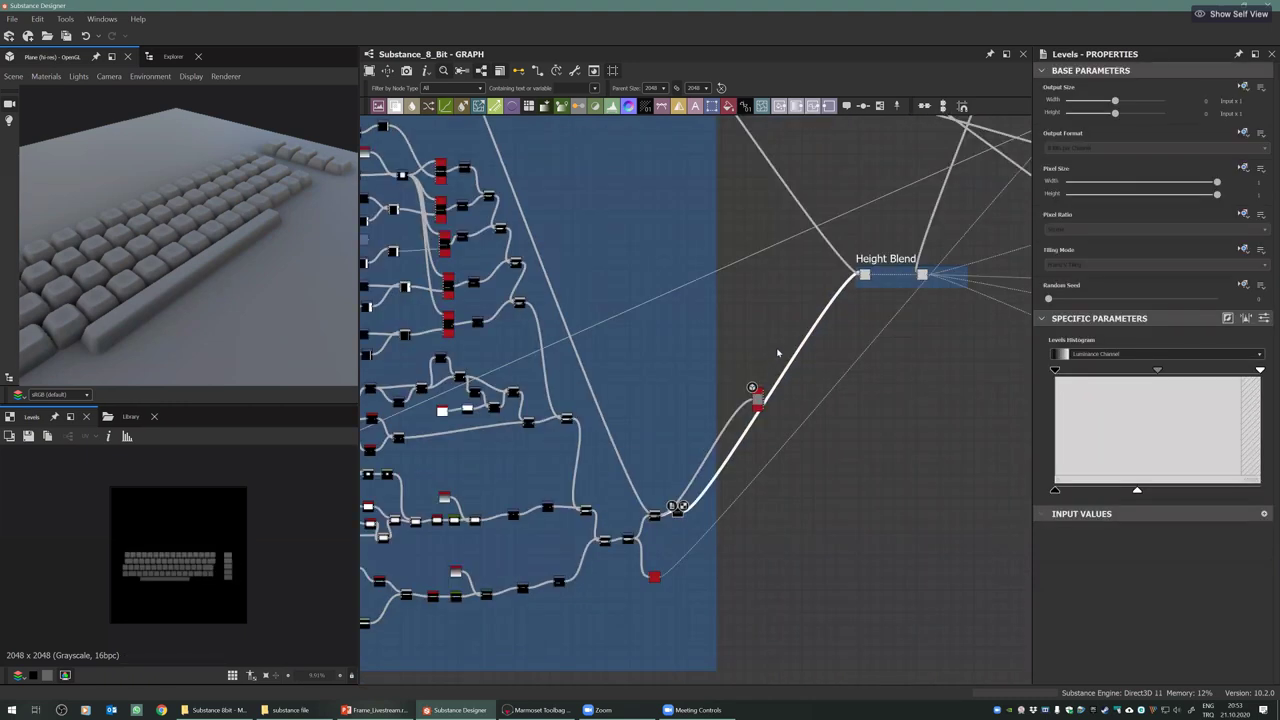
pyautogui.moveTo(777, 352); pyautogui.dragTo(763, 362, button='middle')
pyautogui.moveTo(744, 409); pyautogui.dragTo(859, 229)
pyautogui.moveTo(930, 310); pyautogui.dragTo(846, 384, button='middle')
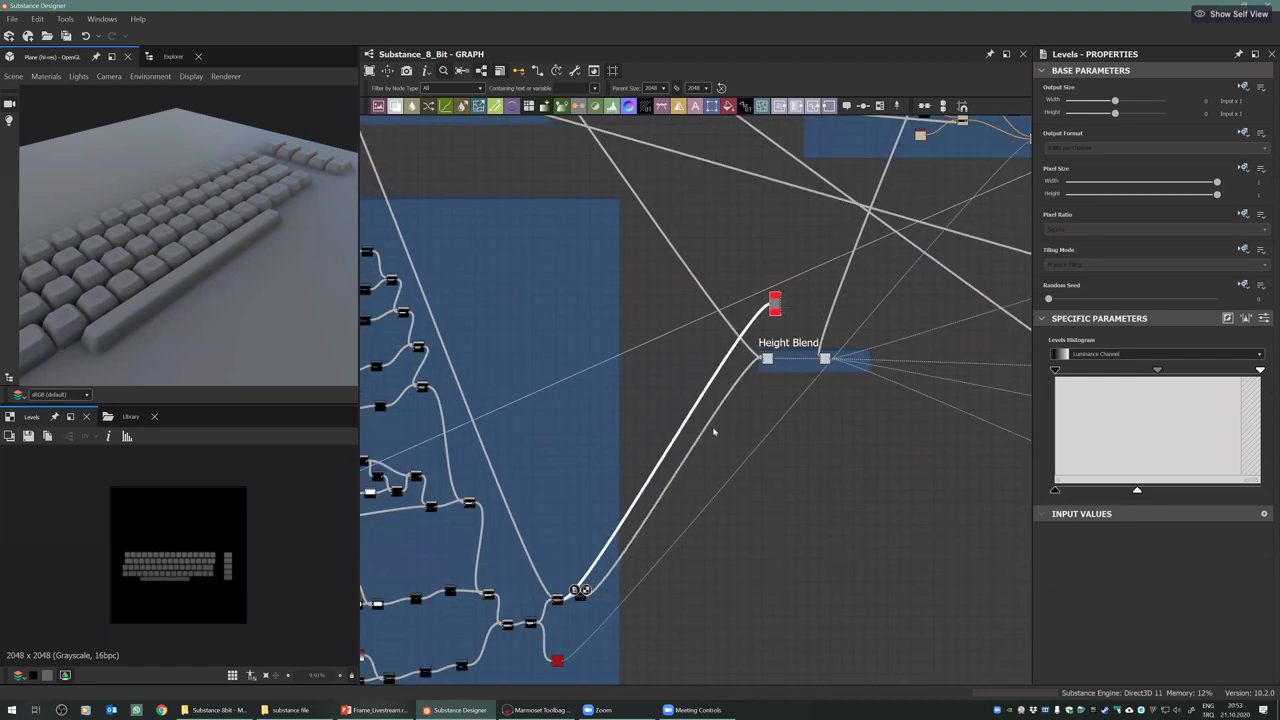
# Show the first Blend of the Height Blend frame in the 2D view and connect it to the Height_Preview input
pyautogui.scroll(5, 713, 432)
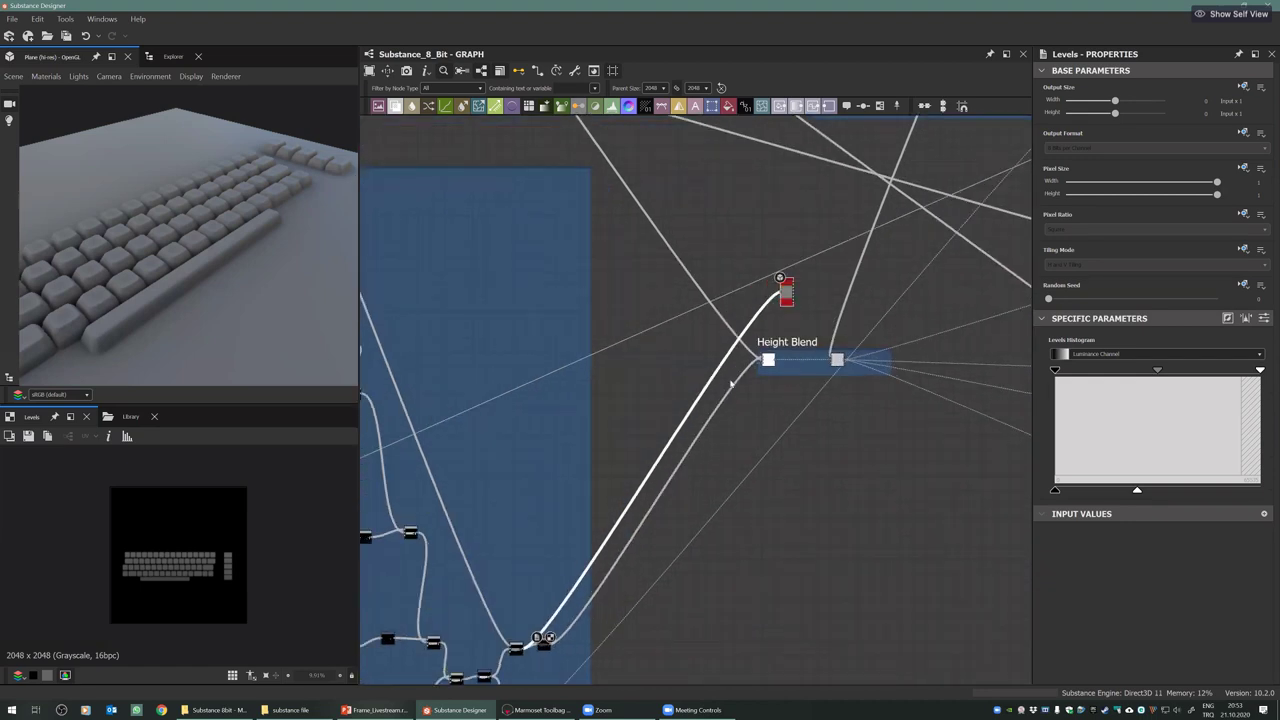
pyautogui.scroll(1, 674, 517)
pyautogui.scroll(1, 677, 509)
pyautogui.moveTo(794, 325); pyautogui.dragTo(651, 506, button='middle')
pyautogui.doubleClick(651, 506)
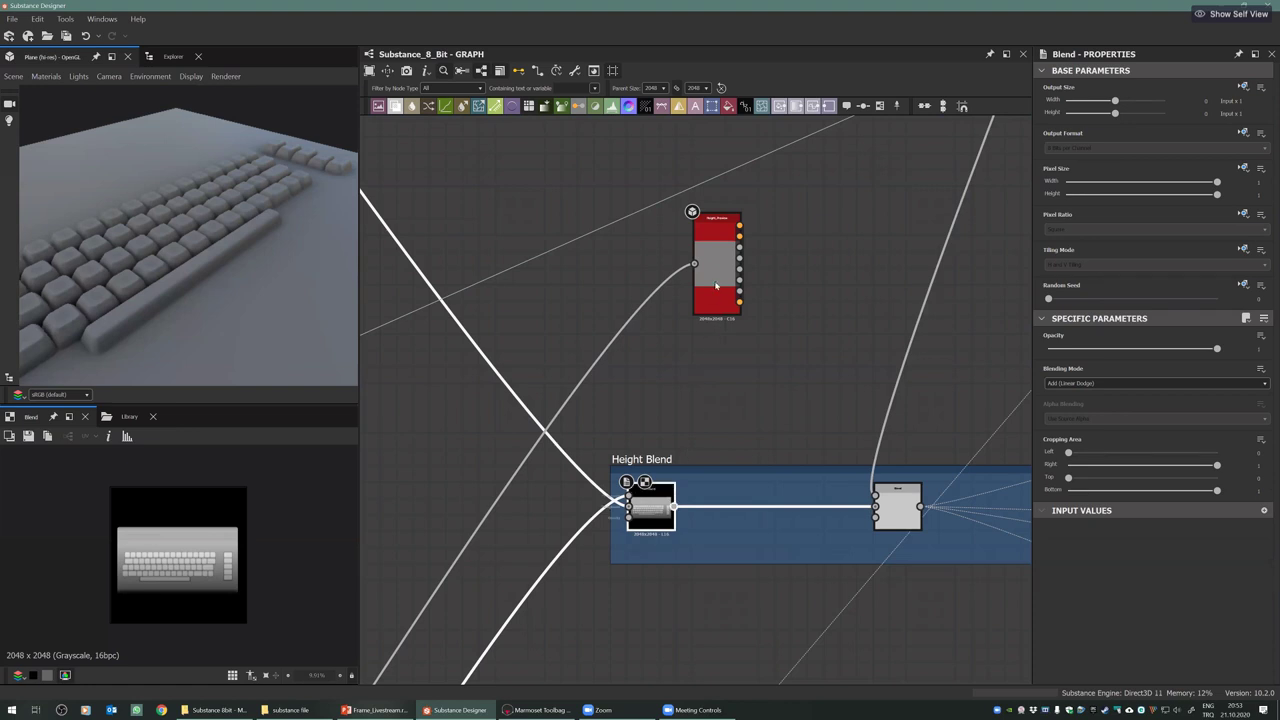
pyautogui.moveTo(674, 506); pyautogui.dragTo(695, 264)
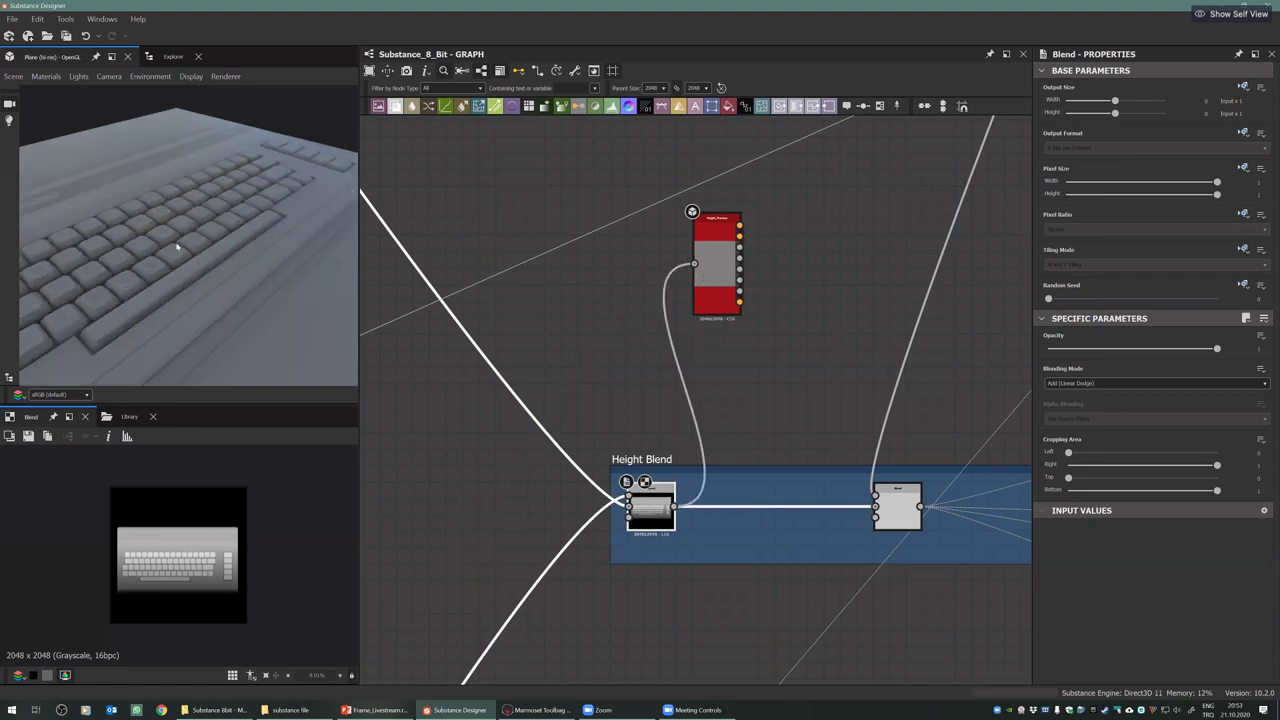
pyautogui.scroll(-5, 163, 249)
pyautogui.scroll(3, 118, 266)
pyautogui.moveTo(116, 267); pyautogui.dragTo(143, 241, button='middle')
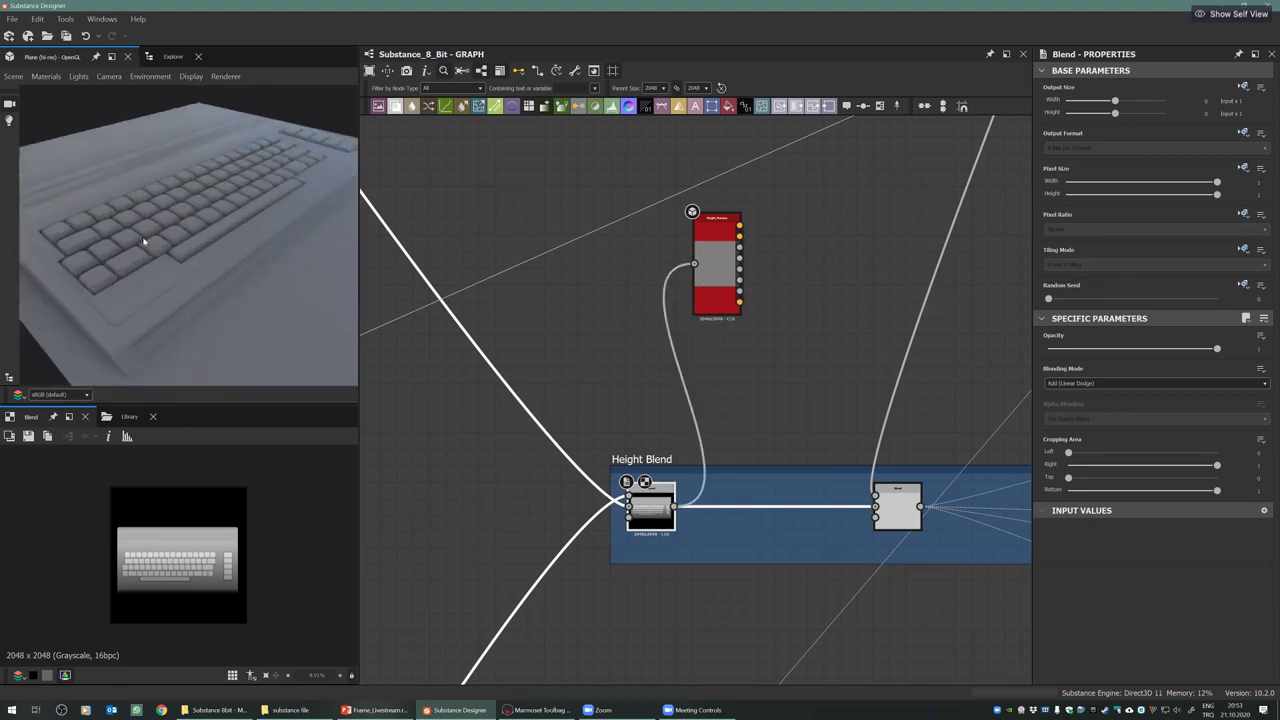
pyautogui.moveTo(143, 241); pyautogui.dragTo(140, 200)
# Set the height Scale of the Default material to 13
pyautogui.click(46, 76)
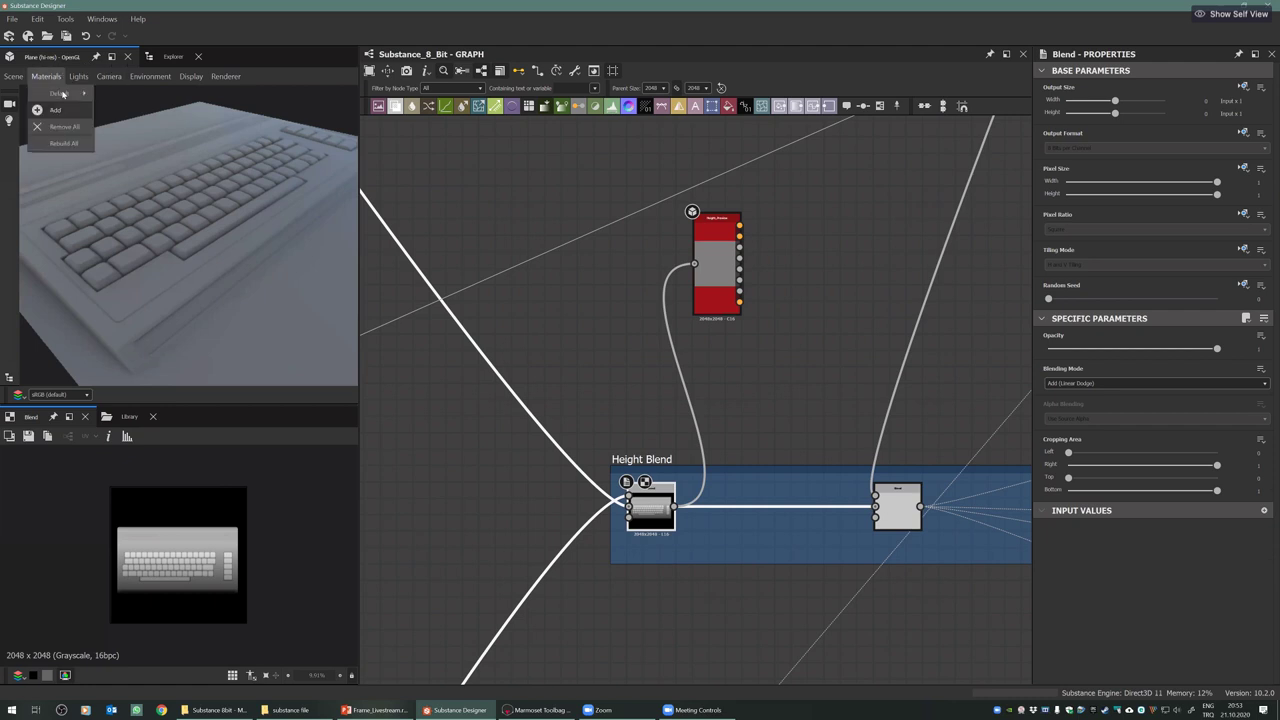
pyautogui.click(114, 95)
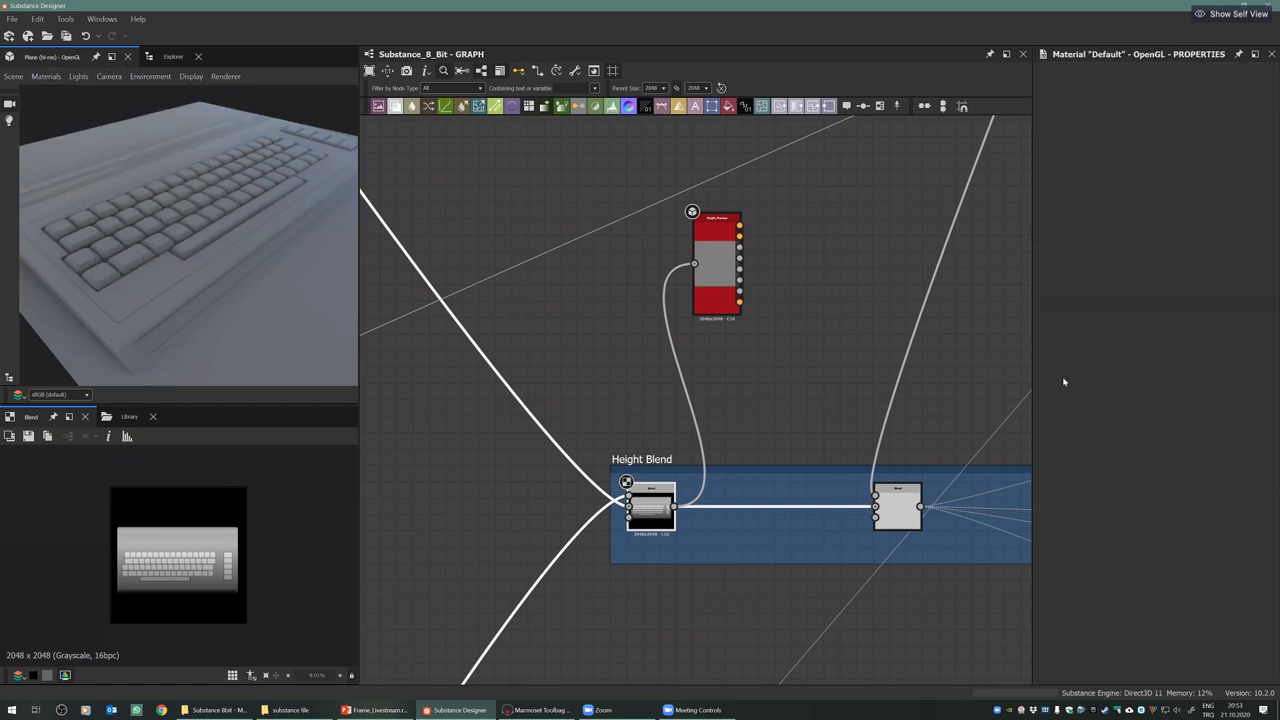
pyautogui.click(1248, 453)
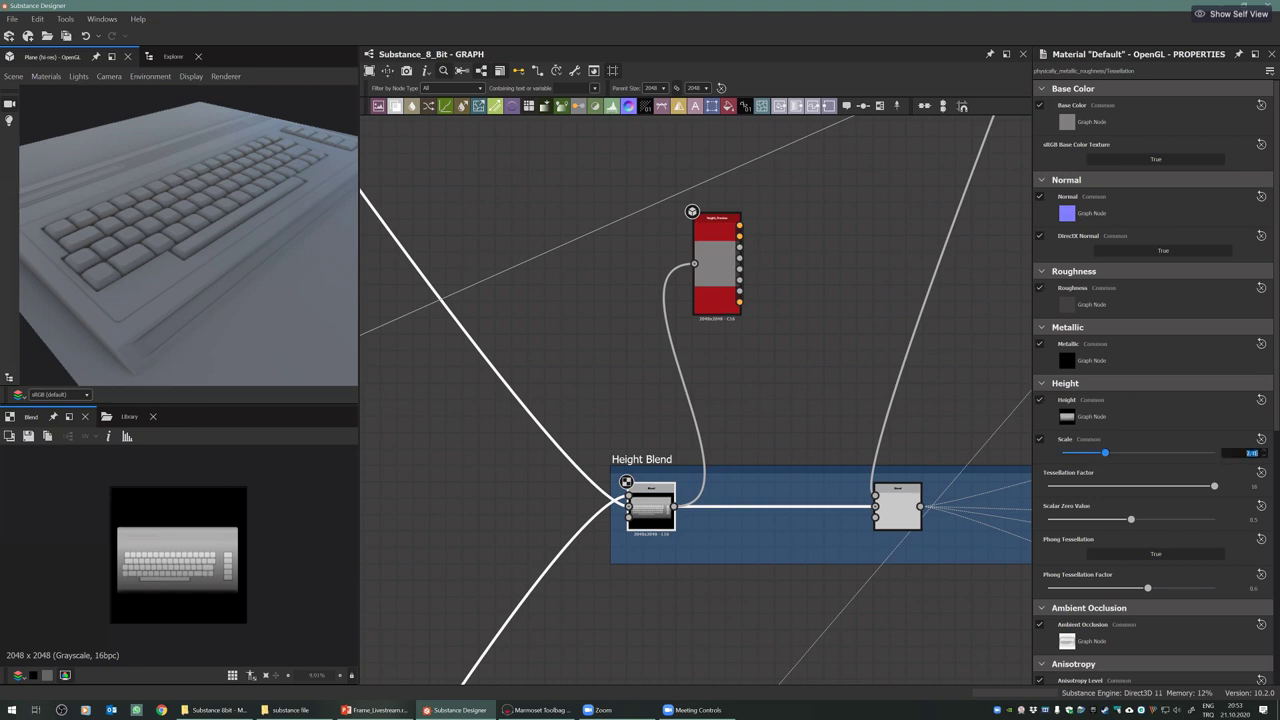
pyautogui.write('13')
pyautogui.press('Return')
pyautogui.moveTo(134, 234); pyautogui.dragTo(205, 250)
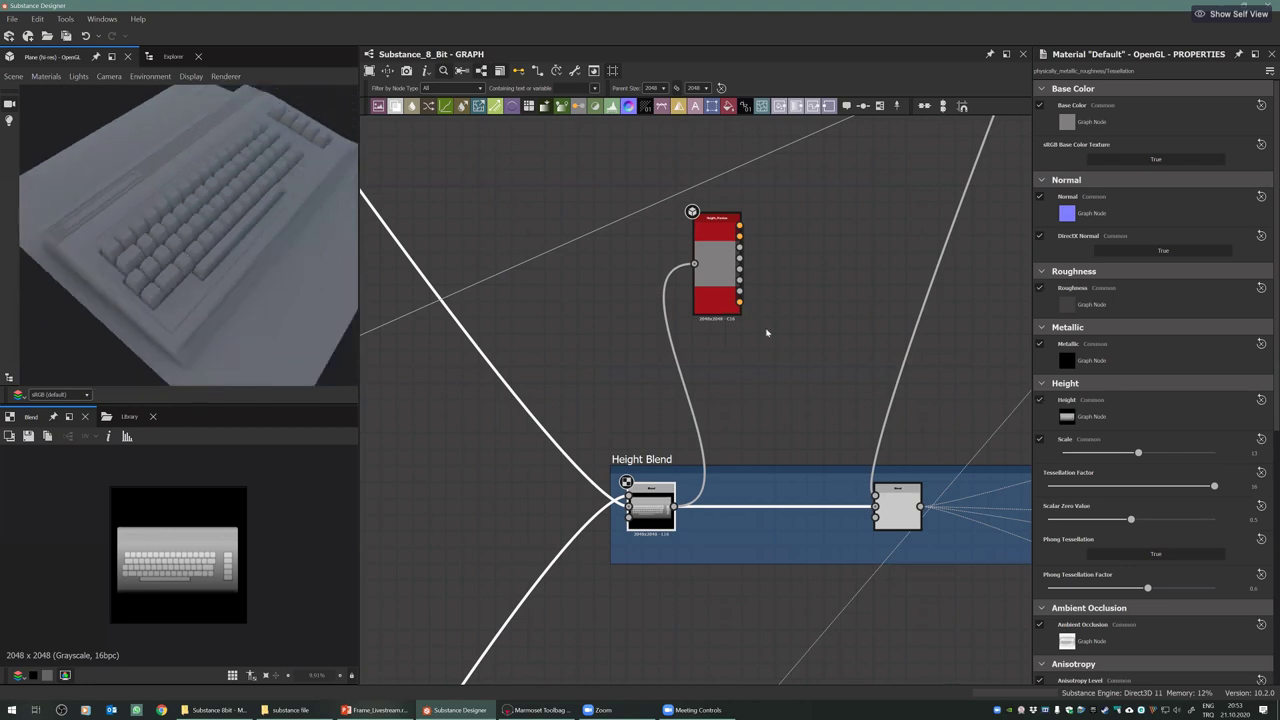
# Raise the Height_Preview node's Height Depth to about 0.59 and inspect the keys and case edge in the 3D preview
pyautogui.click(718, 262)
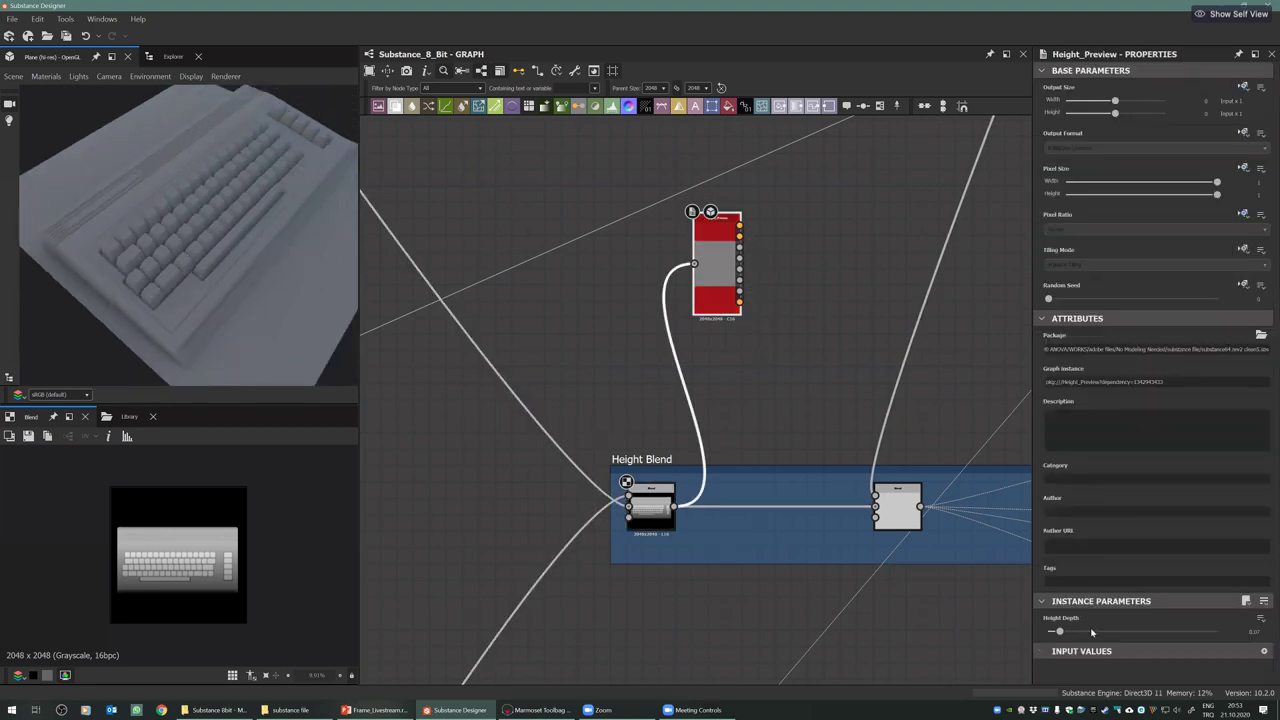
pyautogui.moveTo(1092, 632); pyautogui.dragTo(1149, 627)
pyautogui.moveTo(171, 245); pyautogui.dragTo(80, 266)
pyautogui.scroll(3, 146, 250)
pyautogui.moveTo(149, 246)
pyautogui.mouseDown()
pyautogui.moveTo(181, 253)
pyautogui.moveTo(133, 258)
pyautogui.mouseUp()
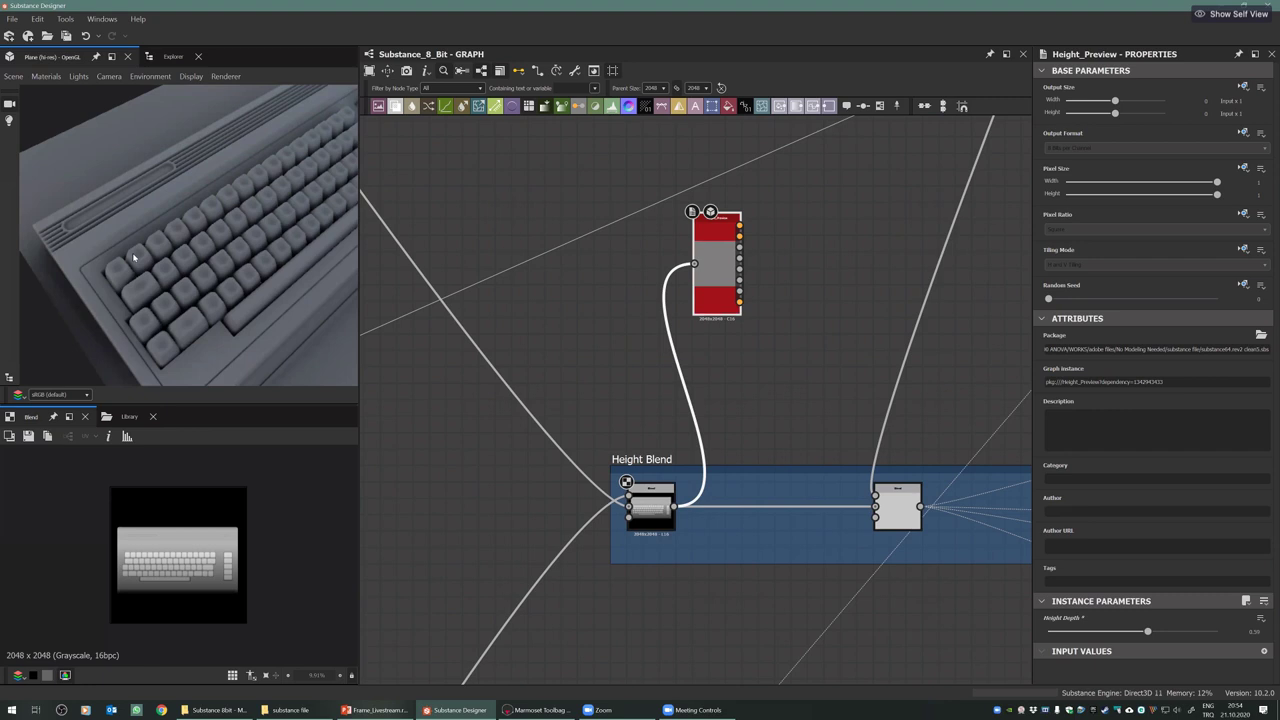
pyautogui.moveTo(136, 277); pyautogui.dragTo(260, 266)
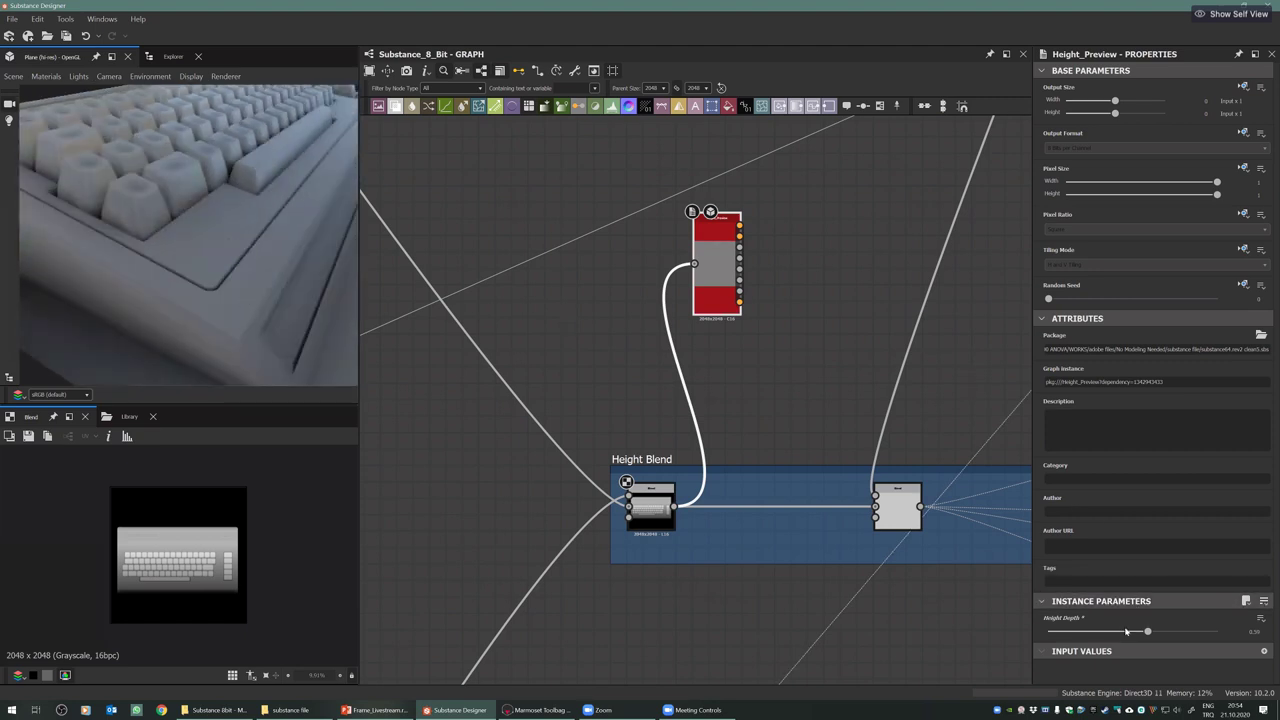
# Set the Height_Preview node's Height Depth to 0.4 and view the whole computer in the 3D preview
pyautogui.moveTo(1147, 631); pyautogui.dragTo(1115, 631)
pyautogui.moveTo(140, 240); pyautogui.dragTo(134, 274)
pyautogui.scroll(-3, 135, 273)
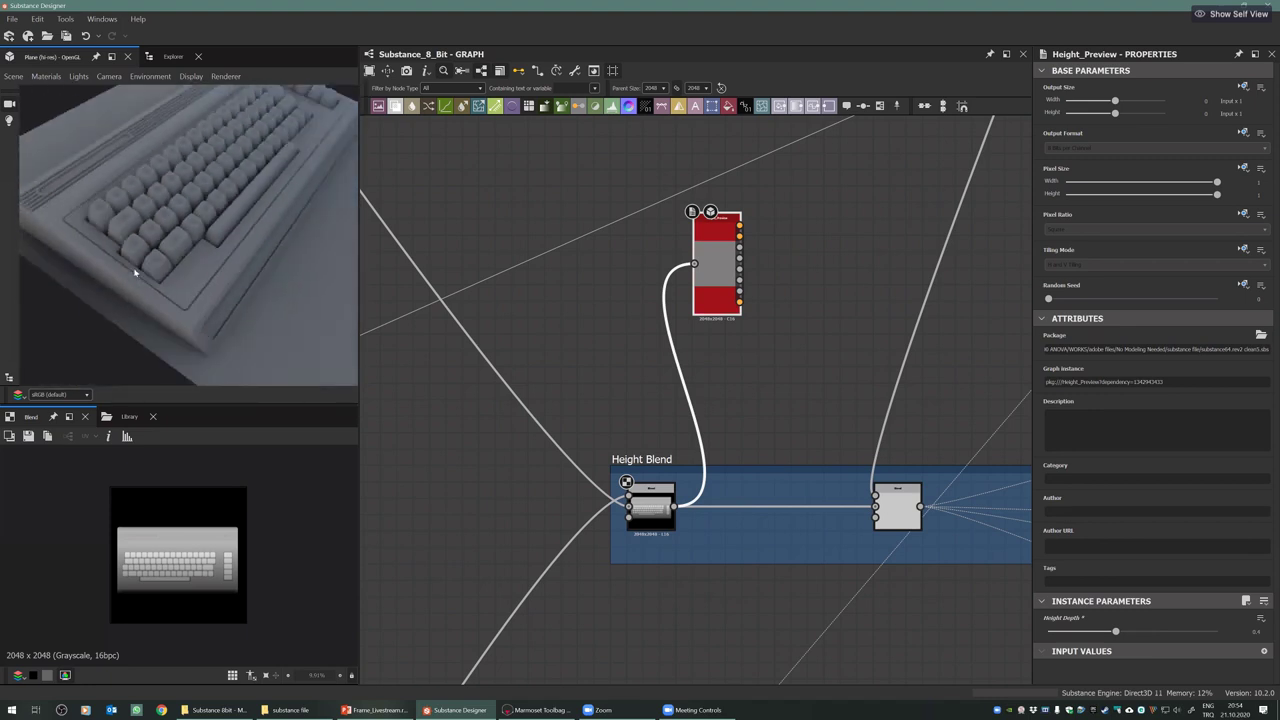
pyautogui.scroll(-2, 135, 273)
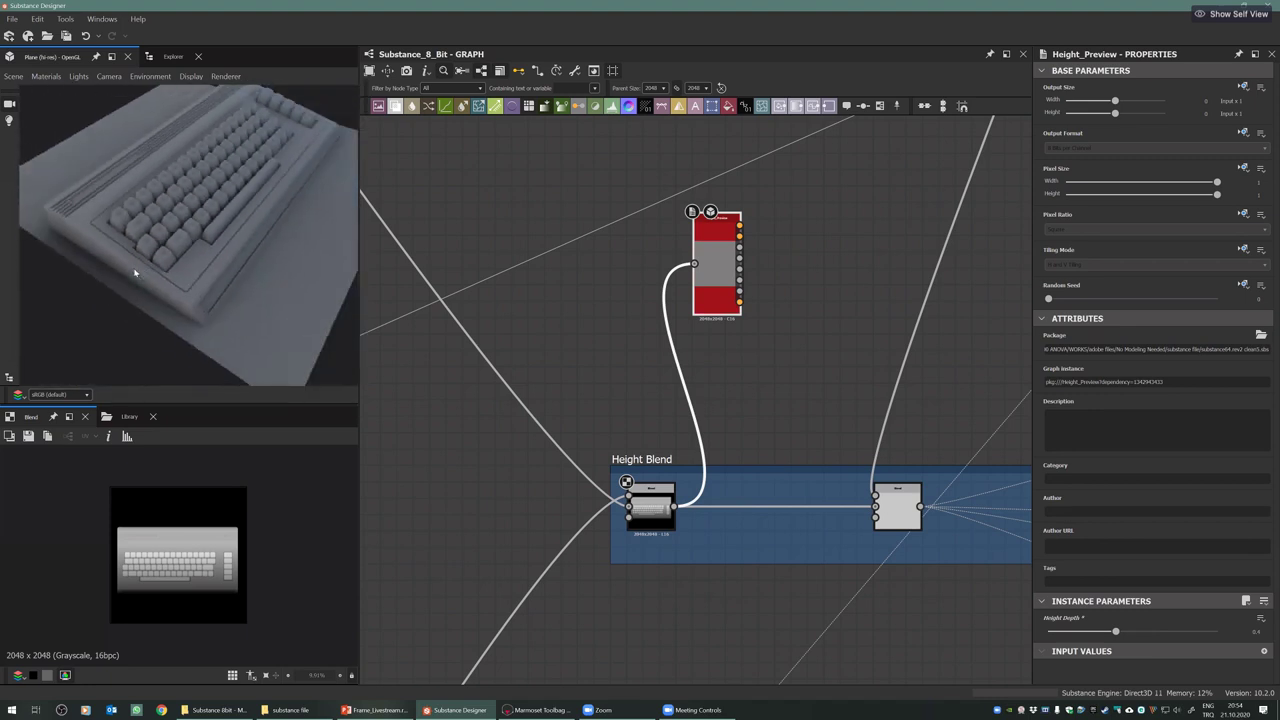
# Survey the graph's frames from Height Blend back through Case and Keyboard to the Keyboard Printings frames
pyautogui.scroll(-2, 684, 407)
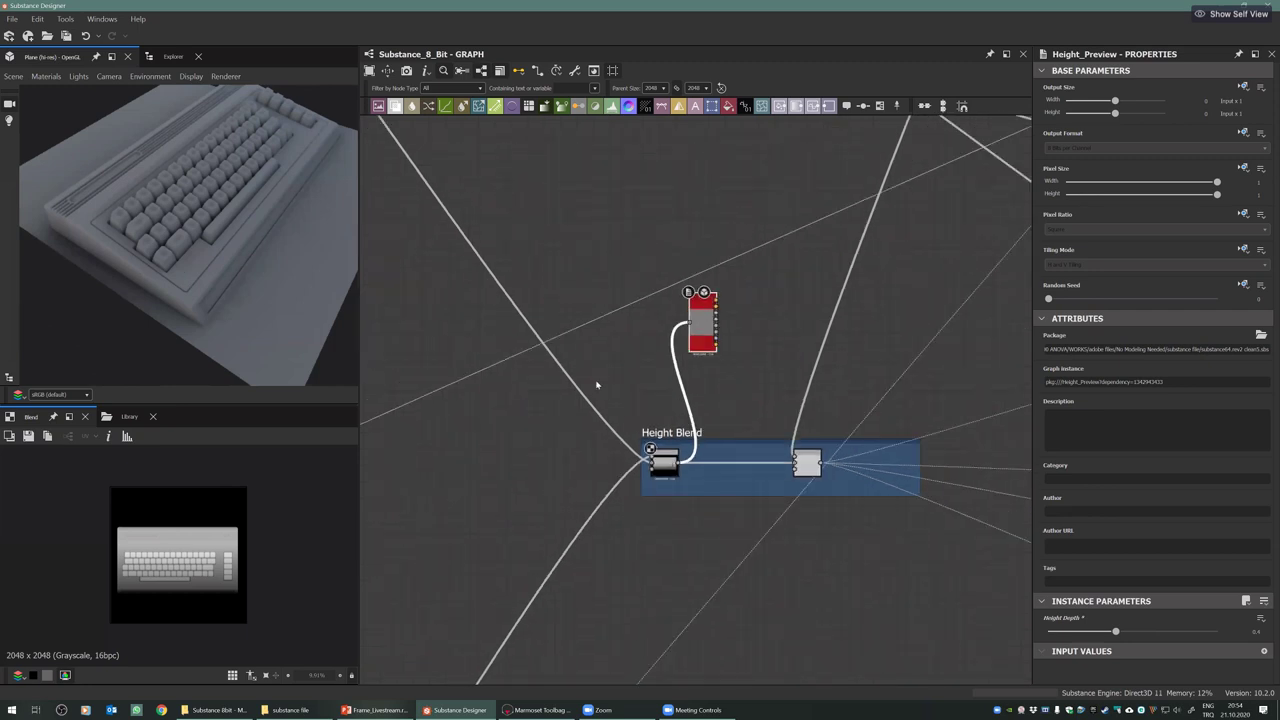
pyautogui.scroll(-3, 612, 407)
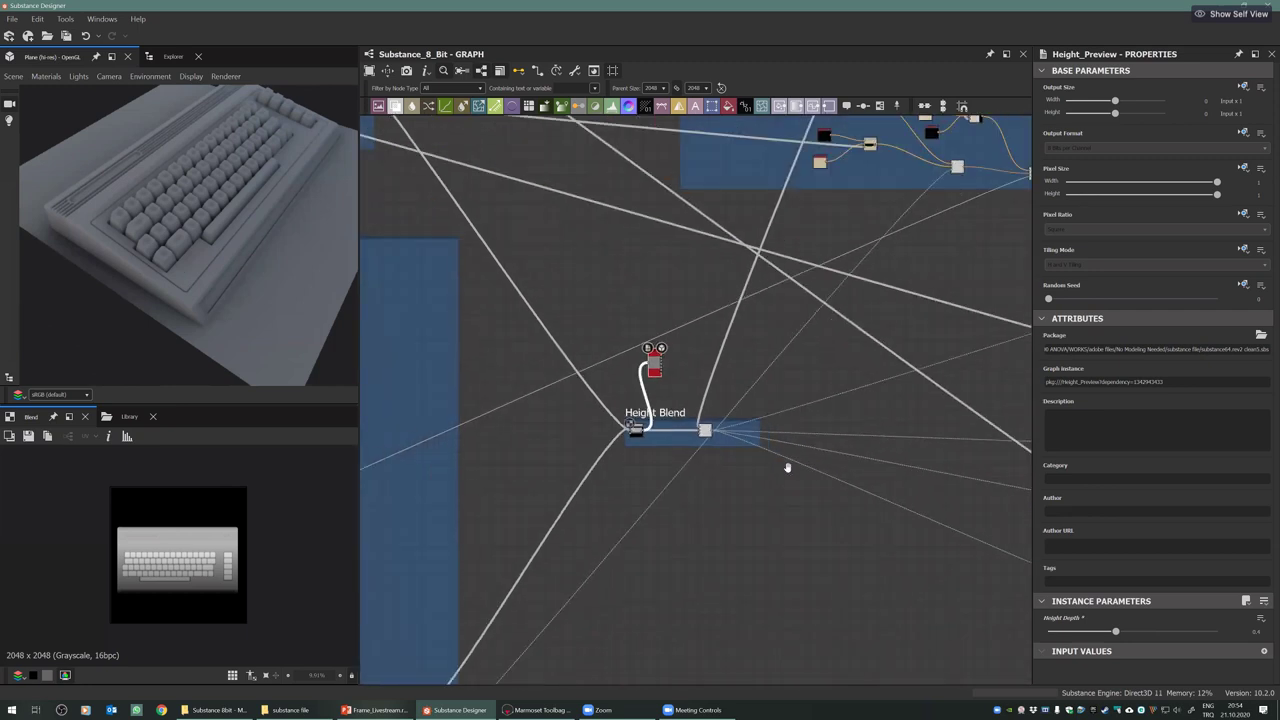
pyautogui.scroll(-1, 563, 425)
pyautogui.scroll(-2, 590, 418)
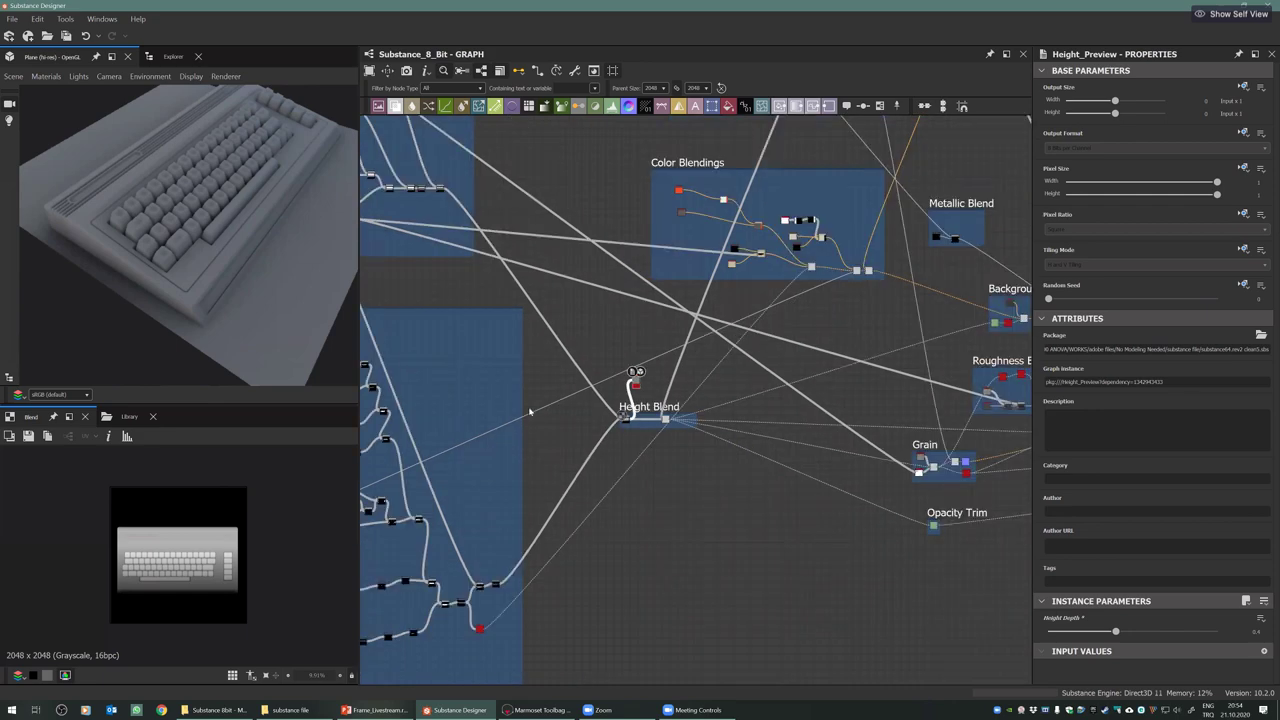
pyautogui.scroll(-1, 535, 410)
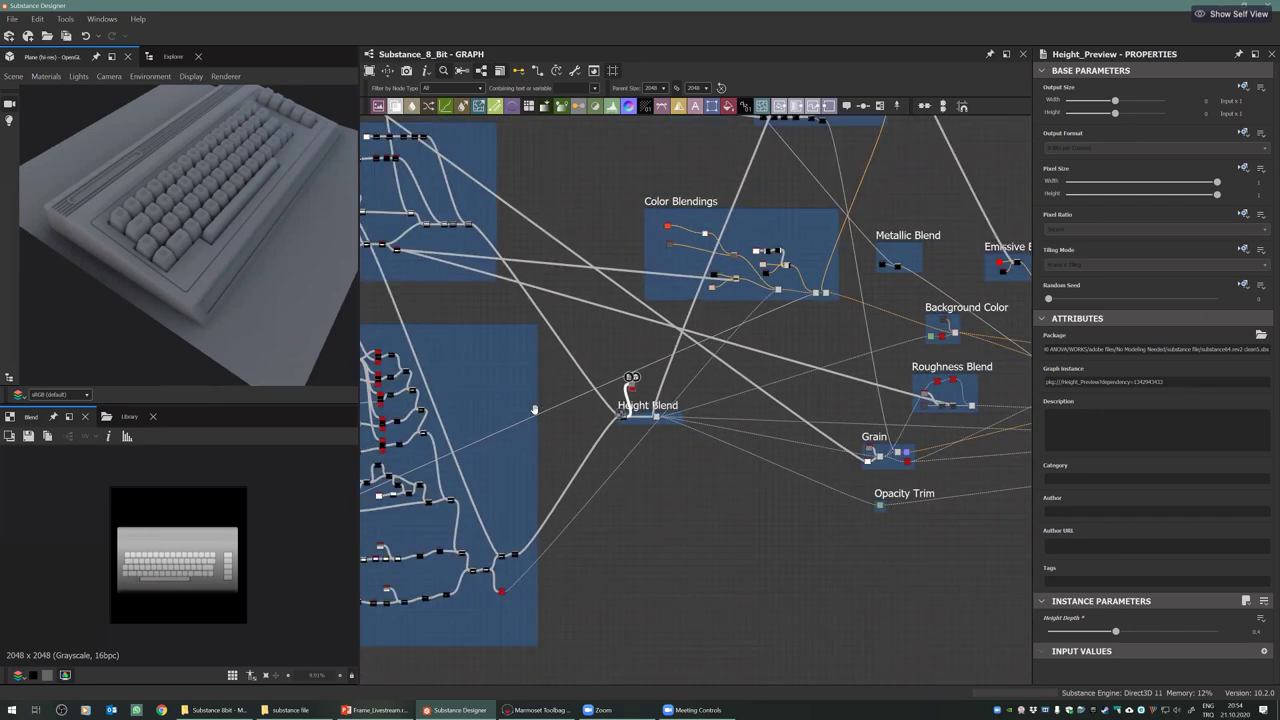
pyautogui.scroll(-2, 535, 410)
pyautogui.moveTo(536, 413); pyautogui.dragTo(662, 430, button='middle')
pyautogui.moveTo(525, 421); pyautogui.dragTo(720, 404, button='middle')
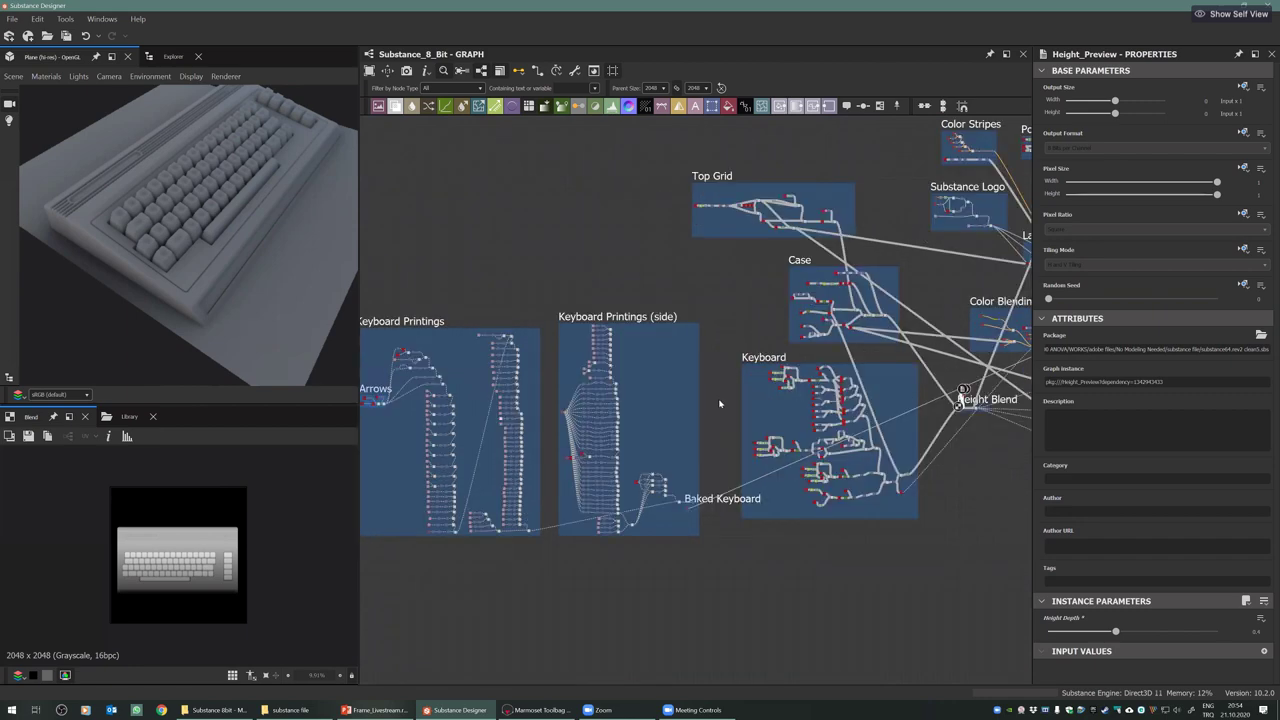
# Show the icons bitmap node feeding the Keyboard Printings (side) frame in the 2D view
pyautogui.scroll(3, 720, 404)
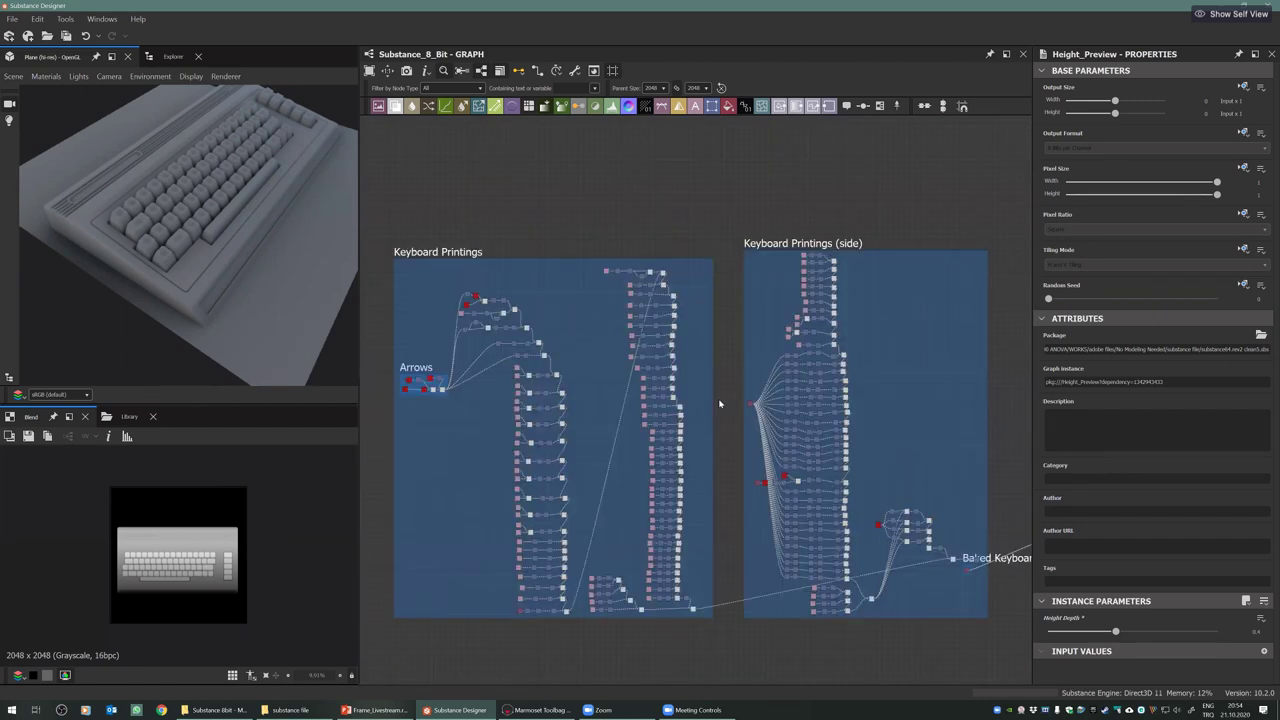
pyautogui.scroll(1, 719, 404)
pyautogui.scroll(1, 719, 404)
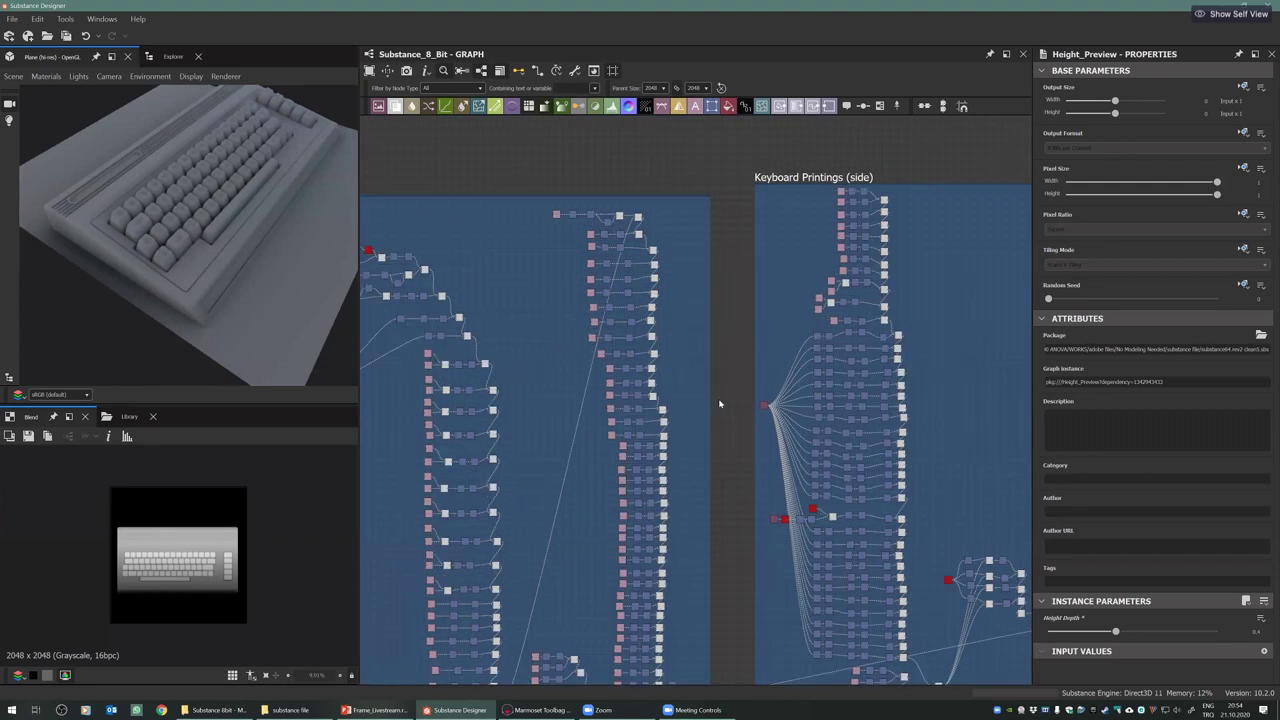
pyautogui.scroll(1, 719, 404)
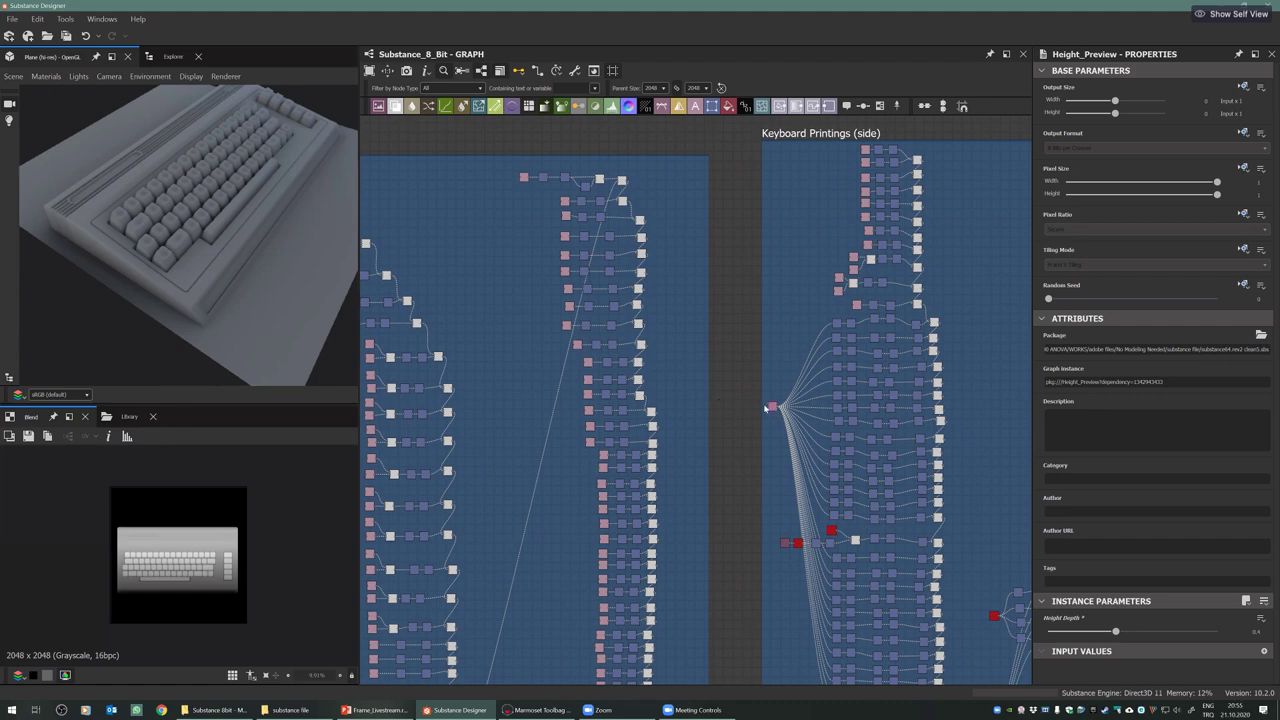
pyautogui.scroll(5, 767, 406)
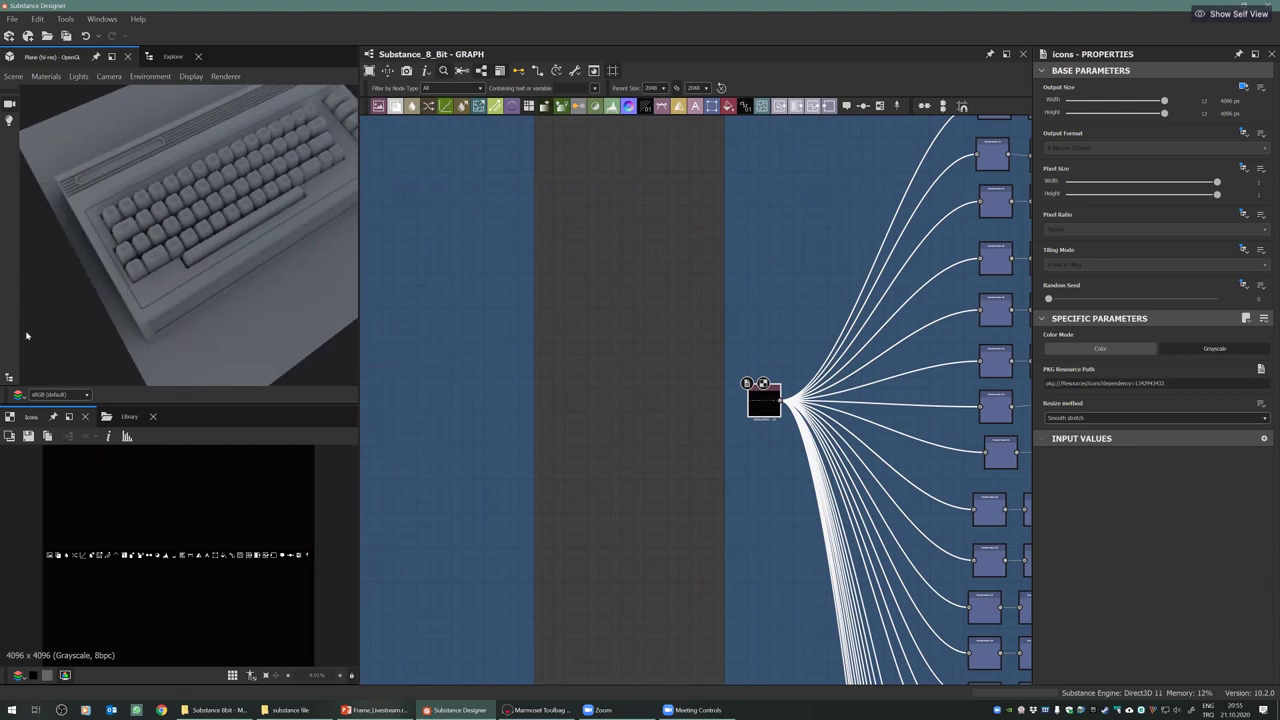
# Examine the row of node symbols in the icons bitmap up close in the 2D view
pyautogui.scroll(5, 45, 555)
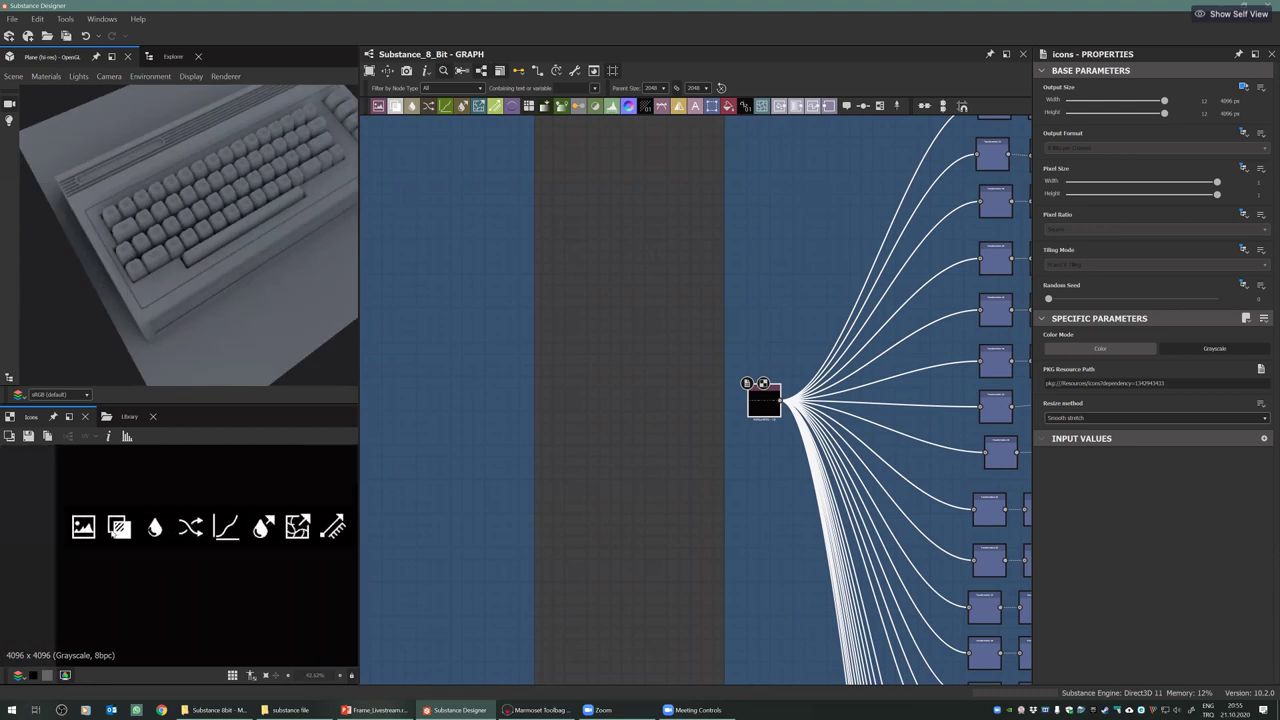
pyautogui.moveTo(202, 543); pyautogui.dragTo(245, 535, button='middle')
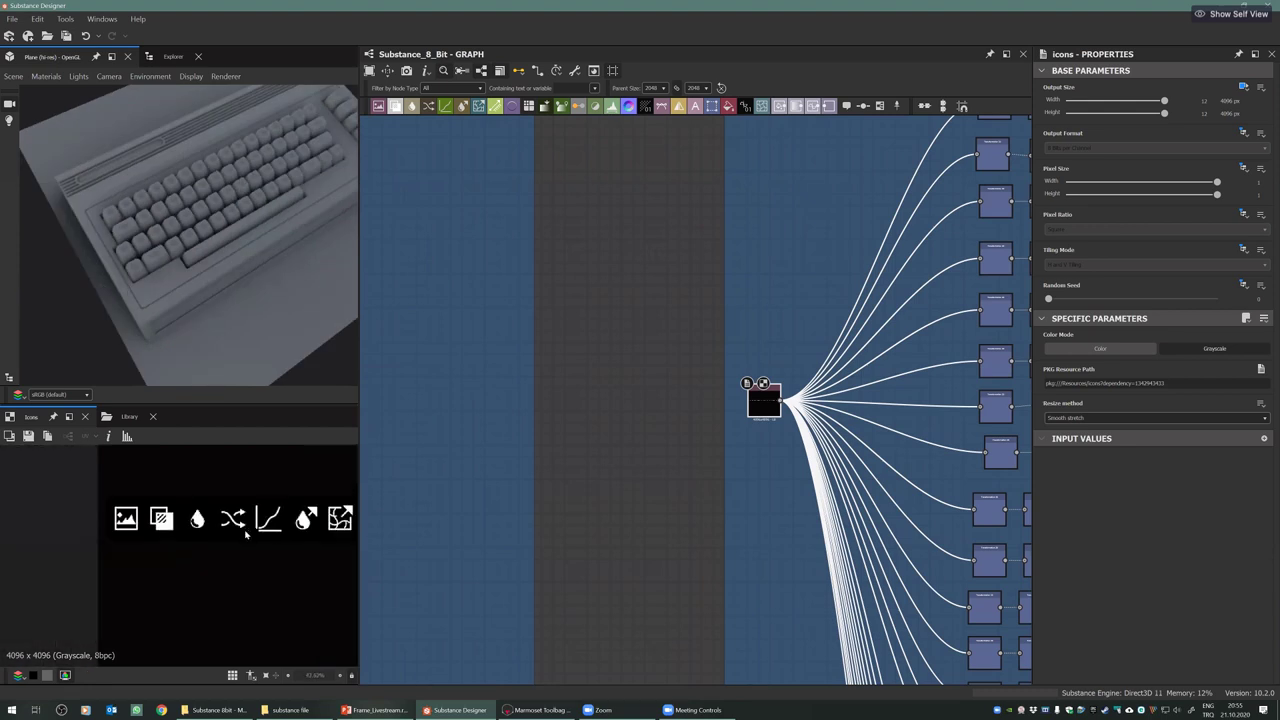
pyautogui.scroll(-3, 250, 543)
pyautogui.scroll(-2, 579, 325)
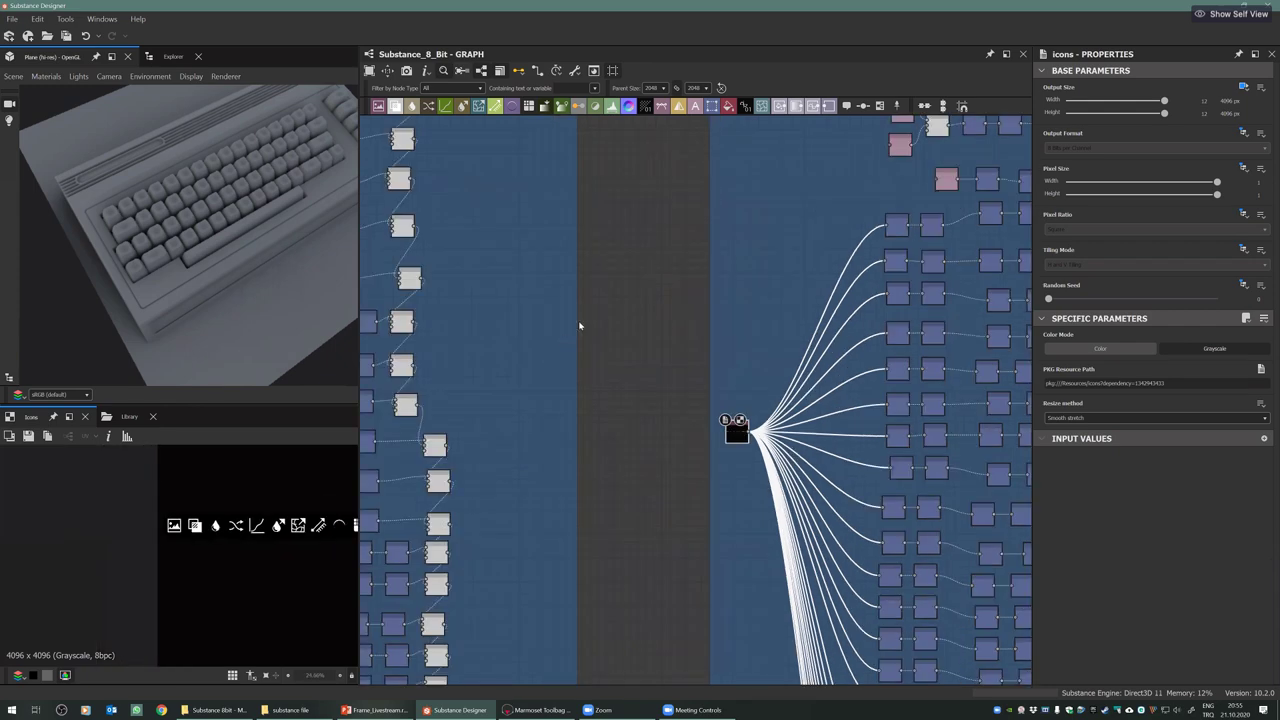
# Return to the two Keyboard Printings frames and show the graph's final outputs on the model in the 3D preview
pyautogui.scroll(-1, 668, 303)
pyautogui.moveTo(958, 580); pyautogui.dragTo(698, 478, button='middle')
pyautogui.scroll(-2, 668, 279)
pyautogui.scroll(-2, 600, 492)
pyautogui.scroll(-2, 760, 538)
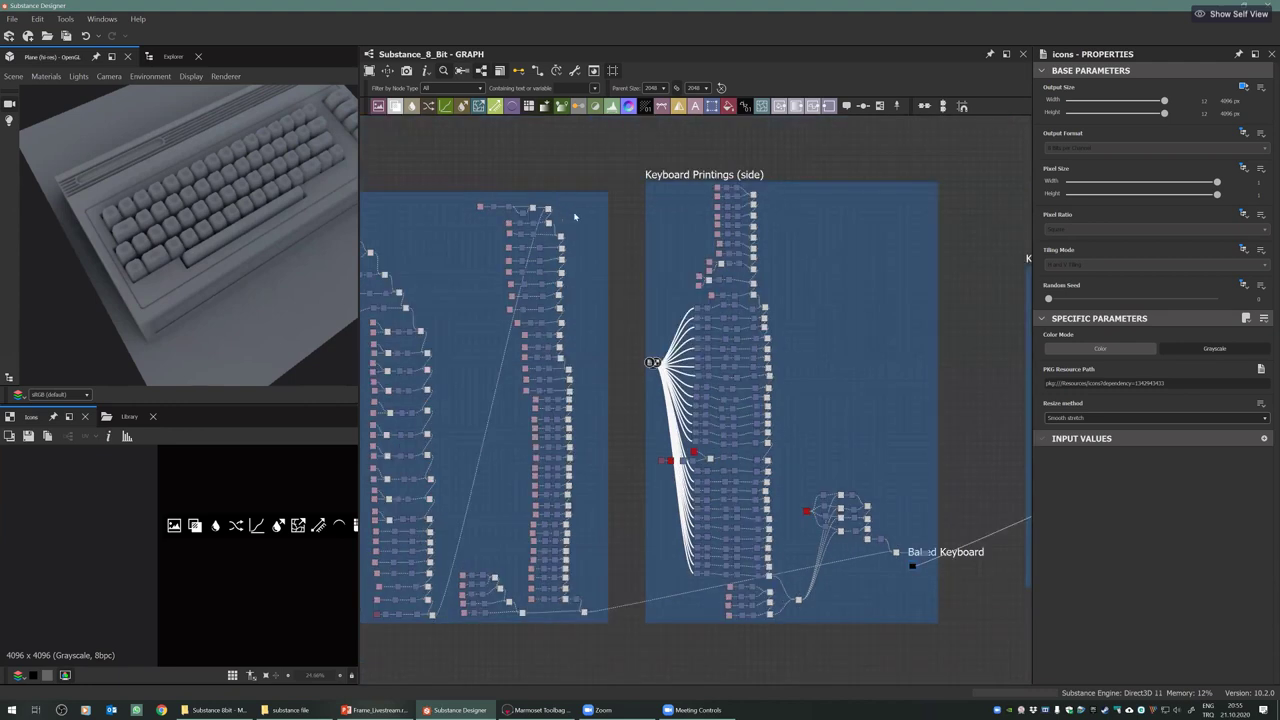
pyautogui.moveTo(575, 217); pyautogui.dragTo(736, 267, button='middle')
pyautogui.rightClick(558, 197)
pyautogui.click(600, 285)
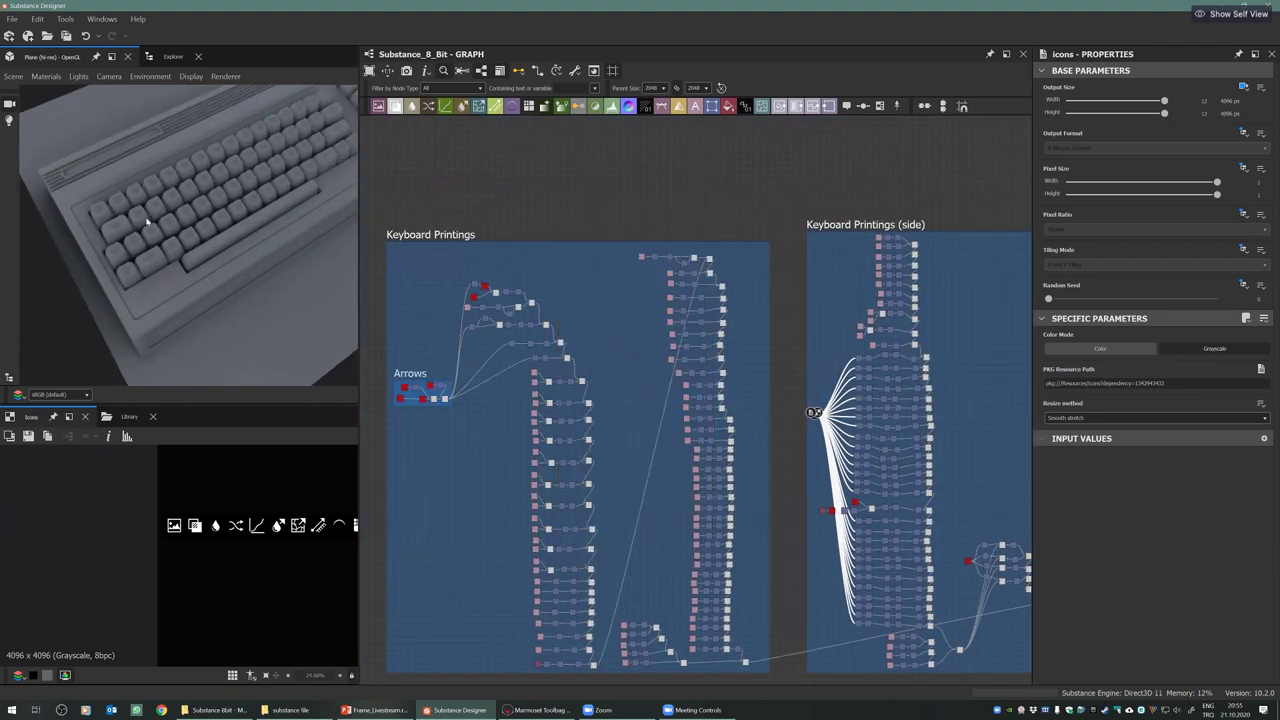
# Inspect the printed letters and side icons on the keys across the textured keyboard in the 3D preview
pyautogui.scroll(1, 177, 200)
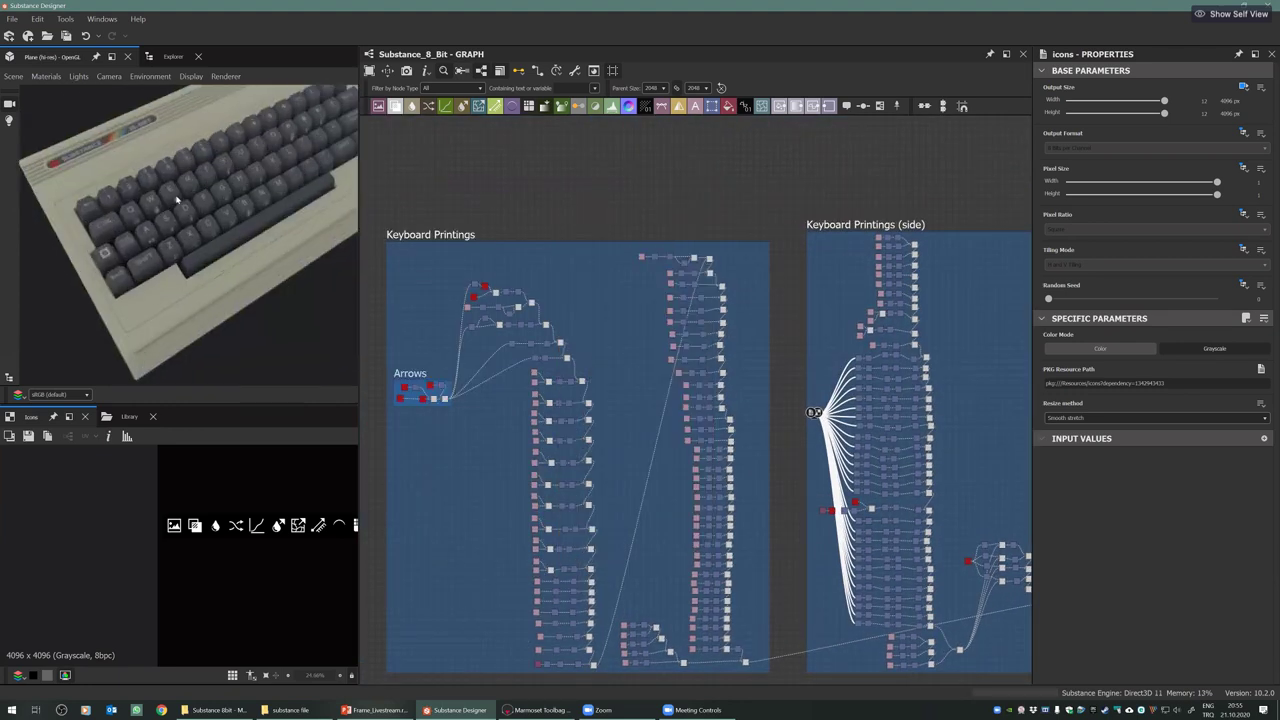
pyautogui.scroll(5, 115, 272)
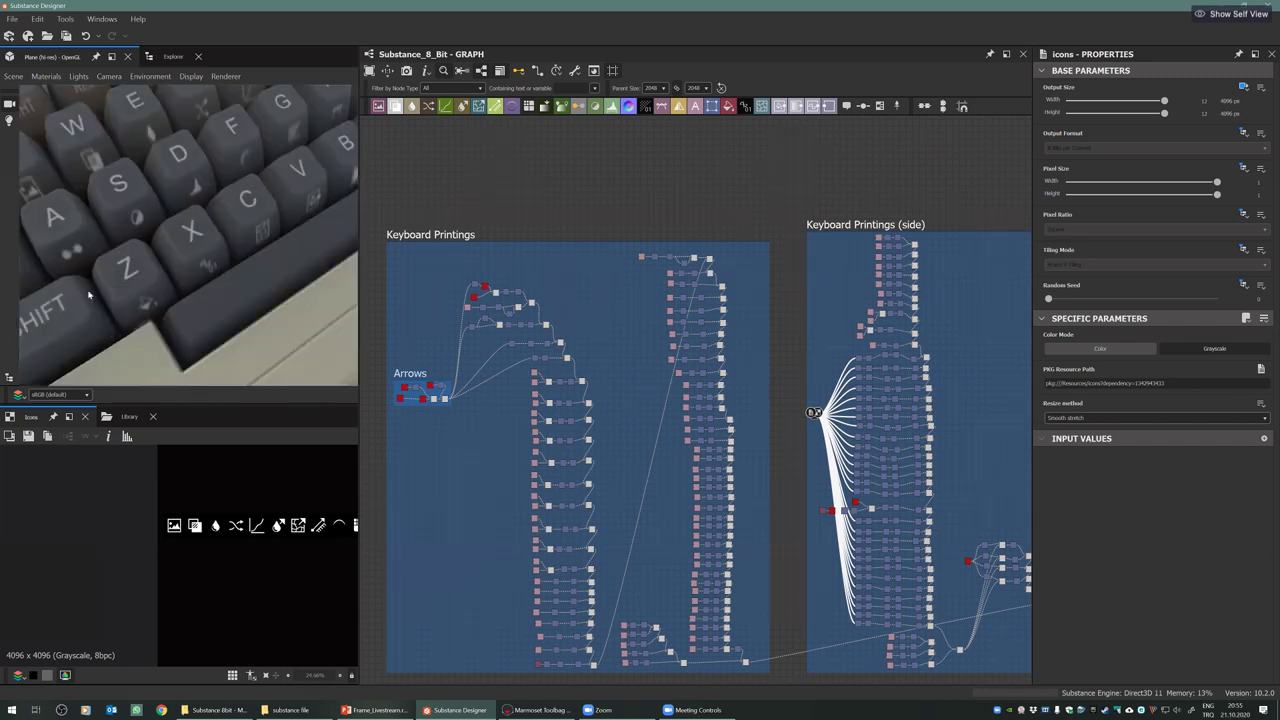
pyautogui.moveTo(82, 285); pyautogui.dragTo(149, 264)
pyautogui.moveTo(87, 229); pyautogui.dragTo(151, 243)
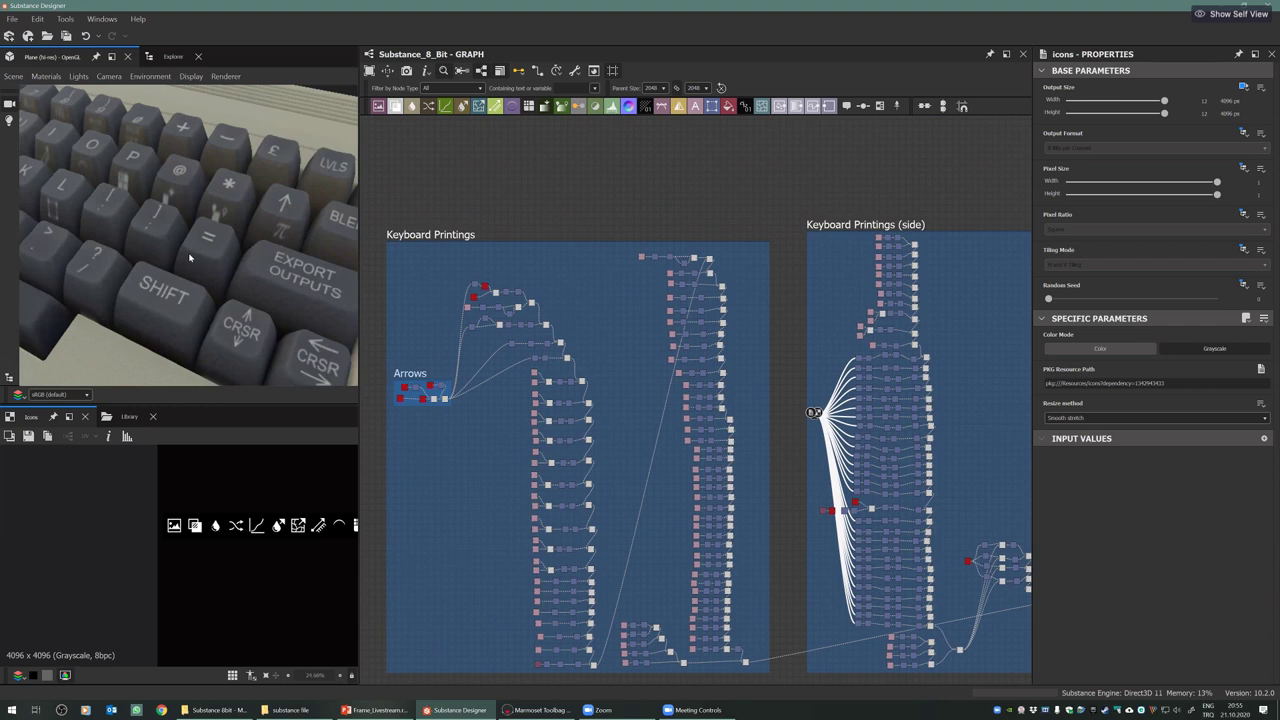
pyautogui.scroll(-4, 189, 258)
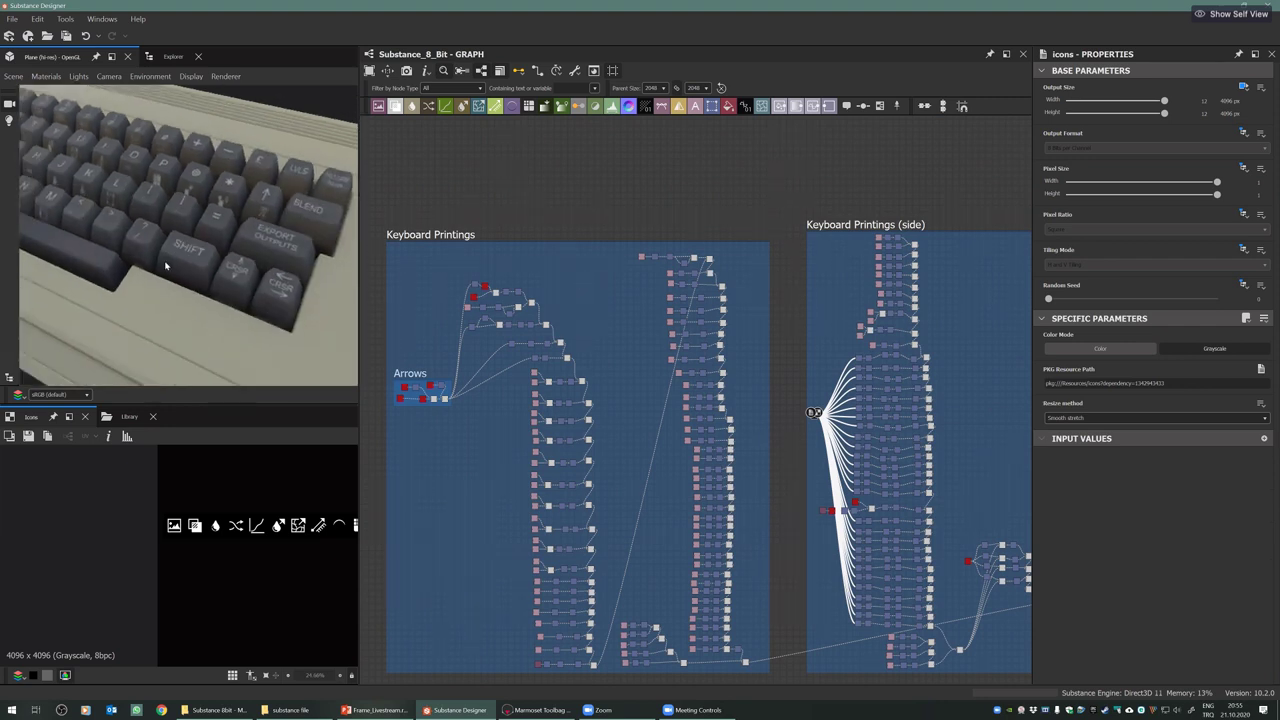
pyautogui.scroll(-5, 166, 265)
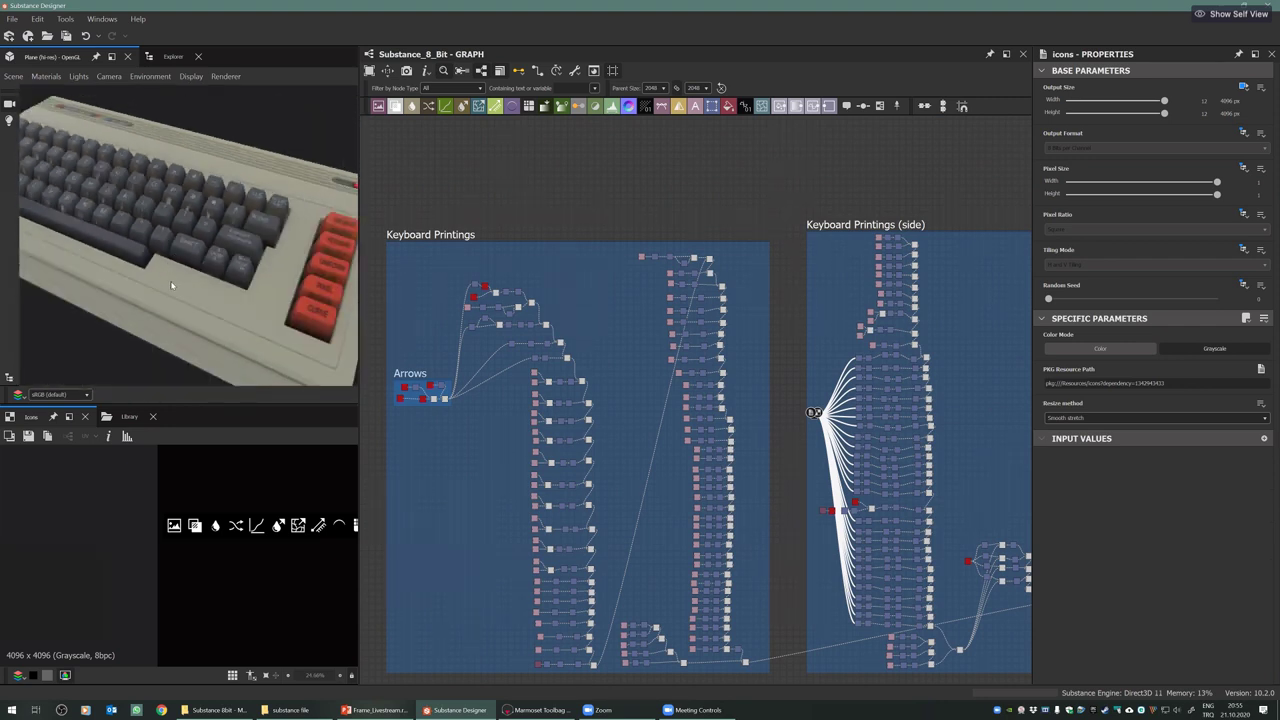
pyautogui.moveTo(171, 285); pyautogui.dragTo(263, 237)
pyautogui.moveTo(72, 205)
pyautogui.mouseDown()
pyautogui.moveTo(117, 218)
pyautogui.moveTo(68, 207)
pyautogui.mouseUp()
pyautogui.scroll(3, 117, 218)
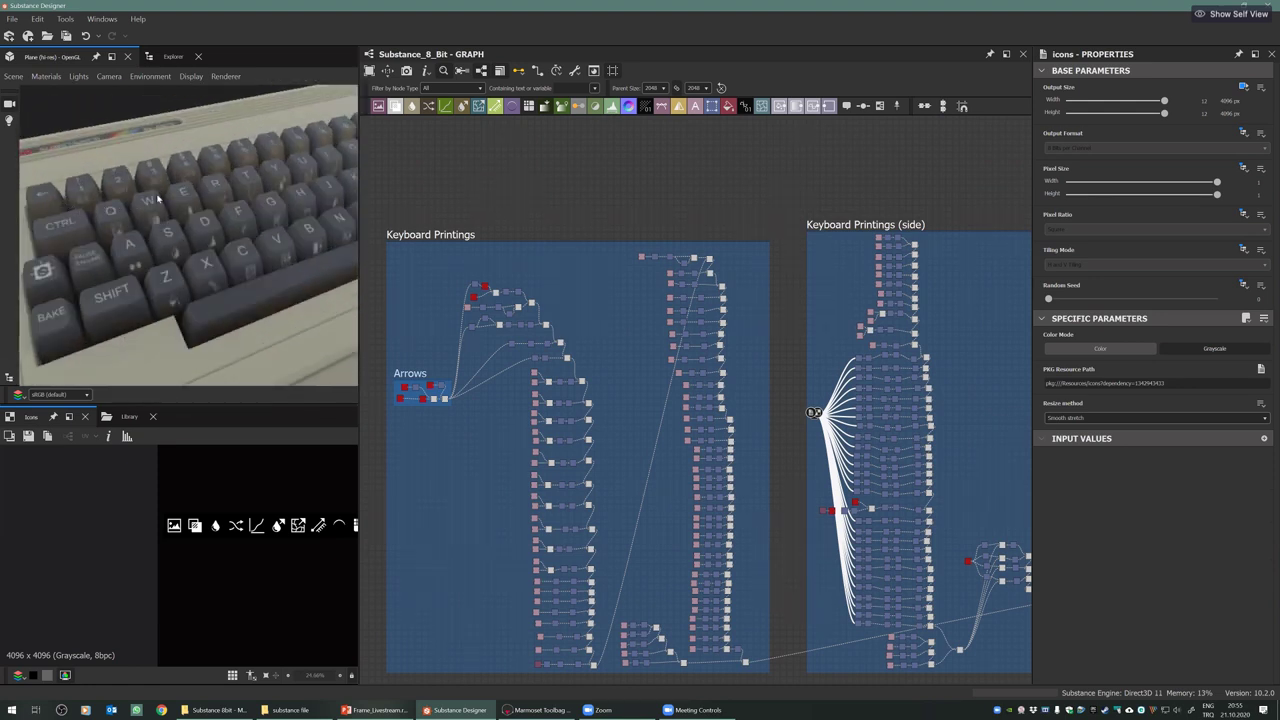
pyautogui.moveTo(172, 288)
pyautogui.mouseDown()
pyautogui.moveTo(195, 265)
pyautogui.moveTo(162, 272)
pyautogui.mouseUp()
pyautogui.scroll(-1, 586, 290)
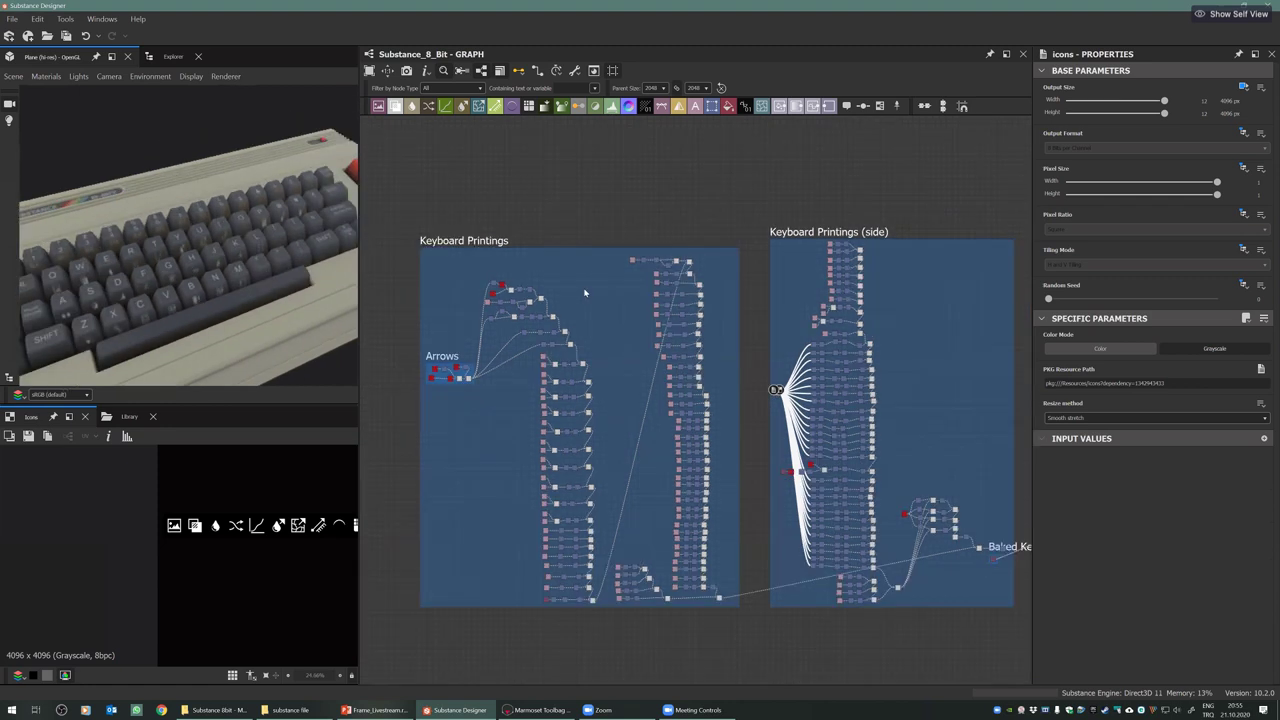
# Survey the graph from the Keyboard Printings frames past Keyboard, Case and the color frames to Height Blend
pyautogui.scroll(-2, 548, 345)
pyautogui.moveTo(437, 214); pyautogui.dragTo(694, 580)
pyautogui.click(570, 213)
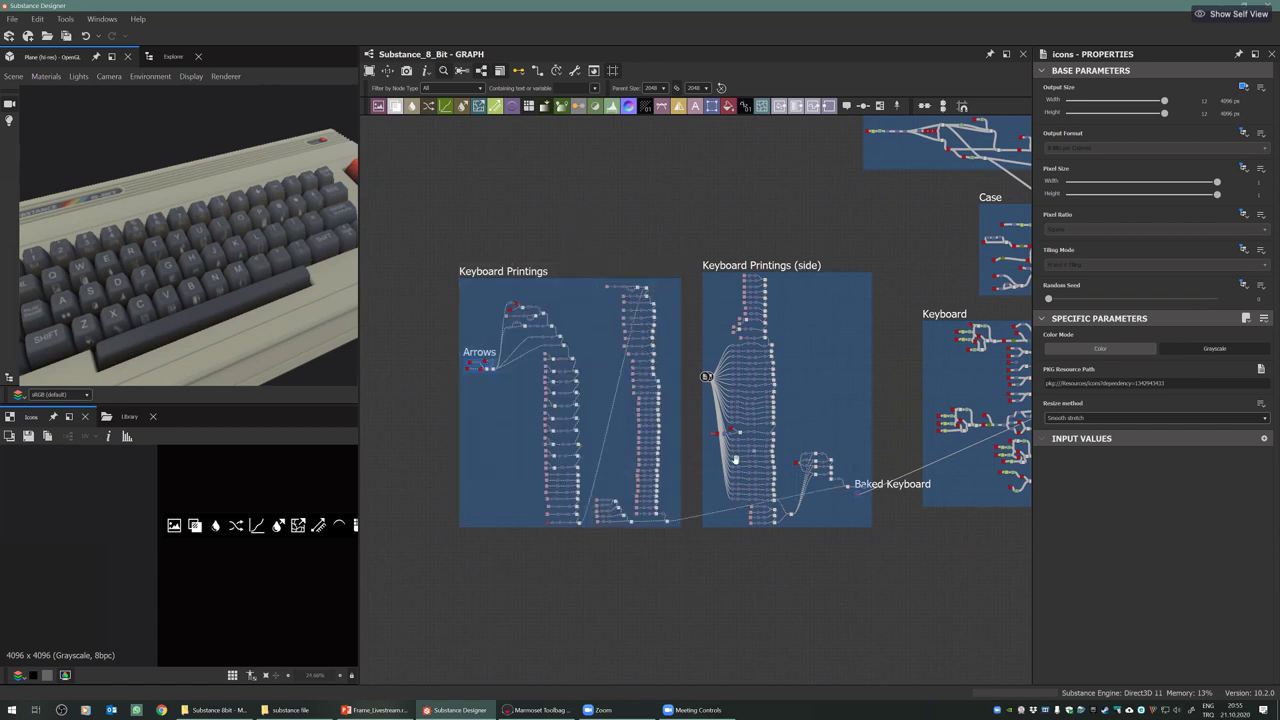
pyautogui.moveTo(736, 459); pyautogui.dragTo(624, 504, button='middle')
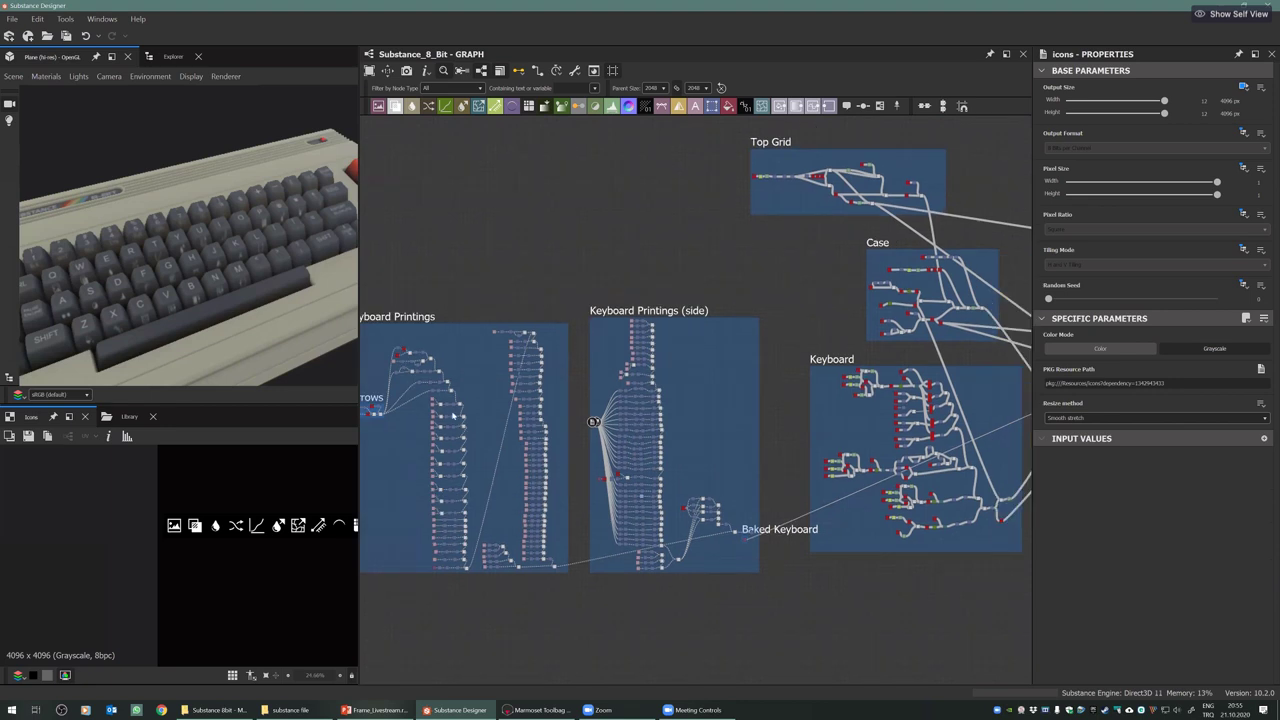
pyautogui.scroll(-2, 675, 382)
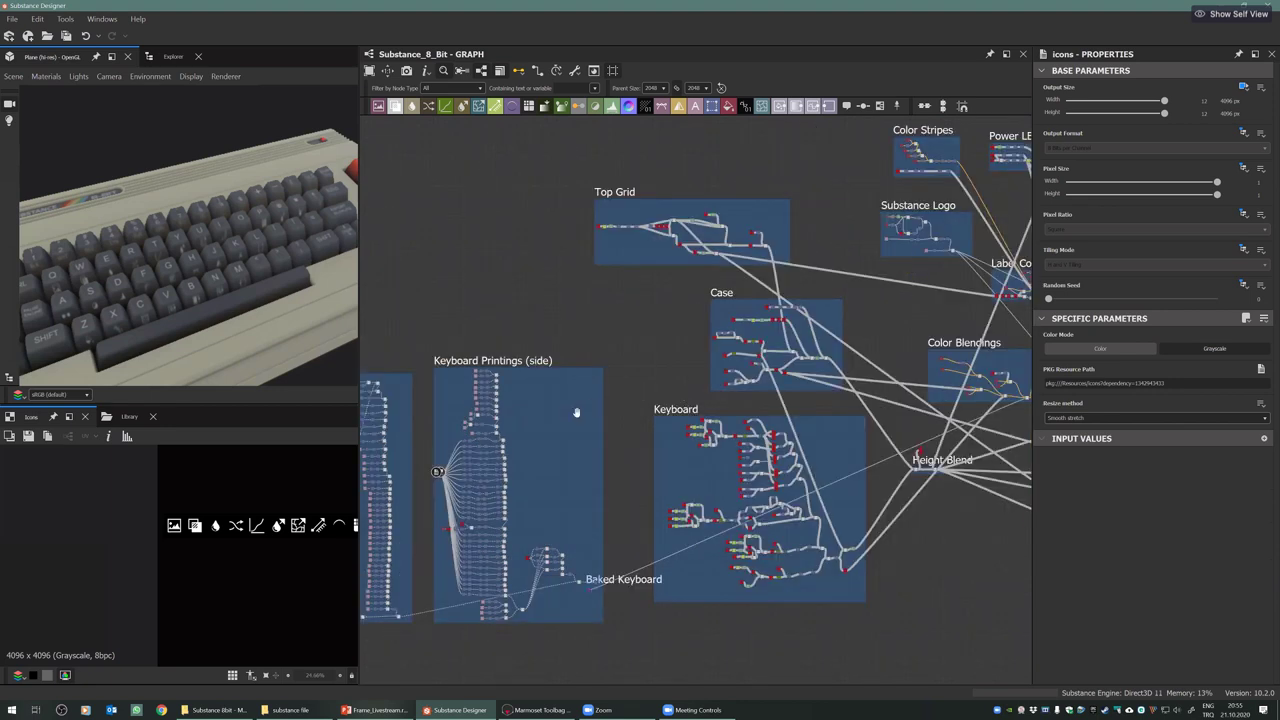
pyautogui.scroll(1, 545, 421)
pyautogui.moveTo(545, 421)
pyautogui.mouseDown(button='middle')
pyautogui.moveTo(513, 429)
pyautogui.moveTo(534, 431)
pyautogui.mouseUp(button='middle')
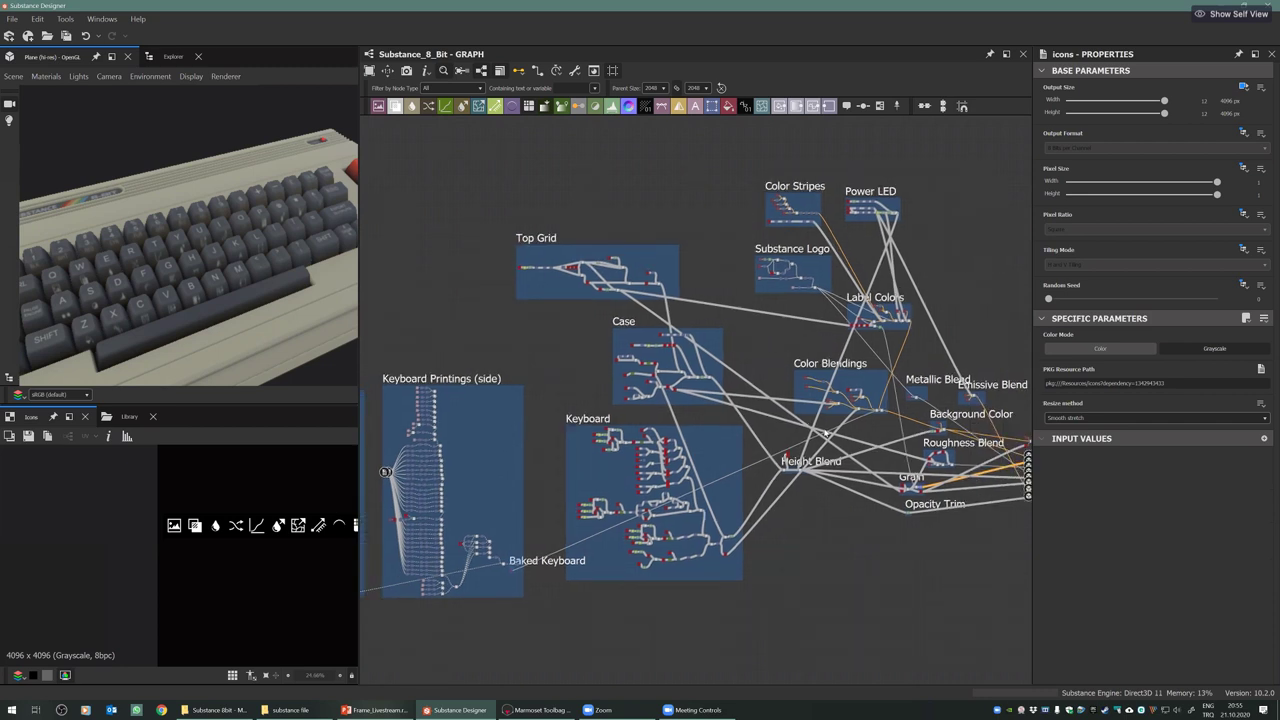
pyautogui.moveTo(629, 528); pyautogui.dragTo(587, 538, button='middle')
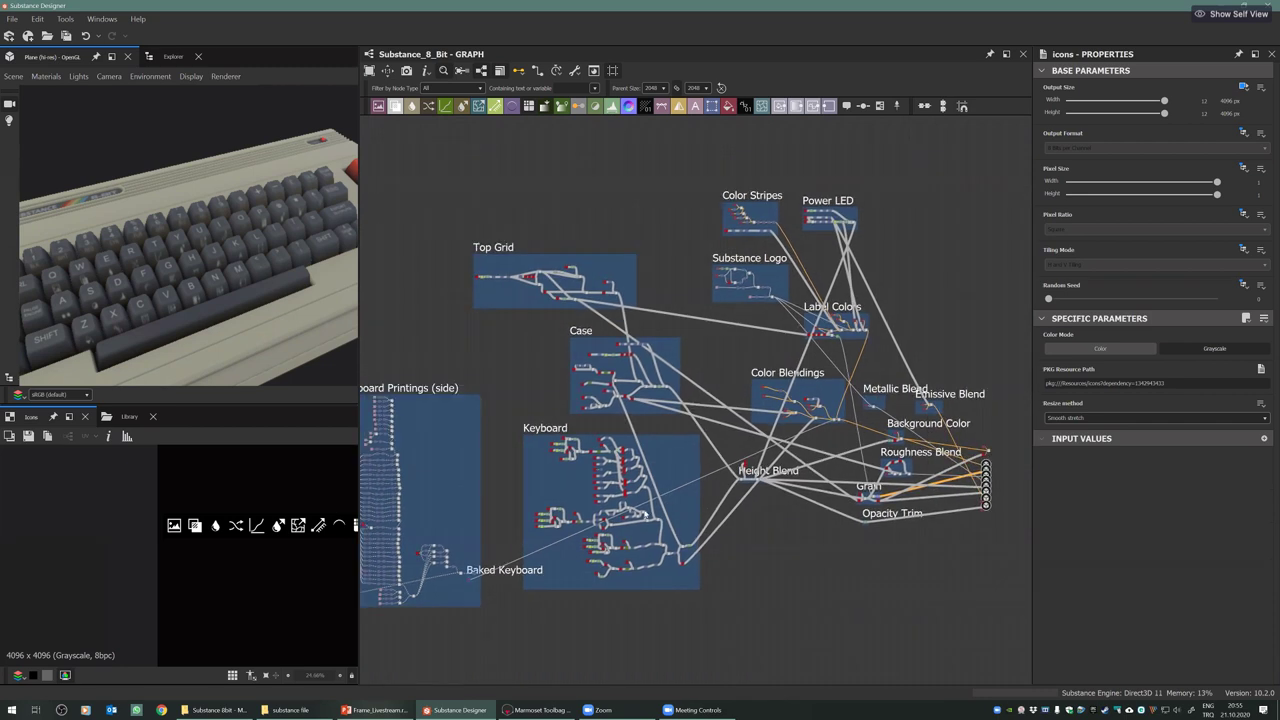
pyautogui.scroll(1, 679, 488)
pyautogui.moveTo(679, 488); pyautogui.dragTo(627, 521, button='middle')
pyautogui.scroll(1, 645, 455)
pyautogui.scroll(5, 738, 492)
pyautogui.scroll(4, 627, 521)
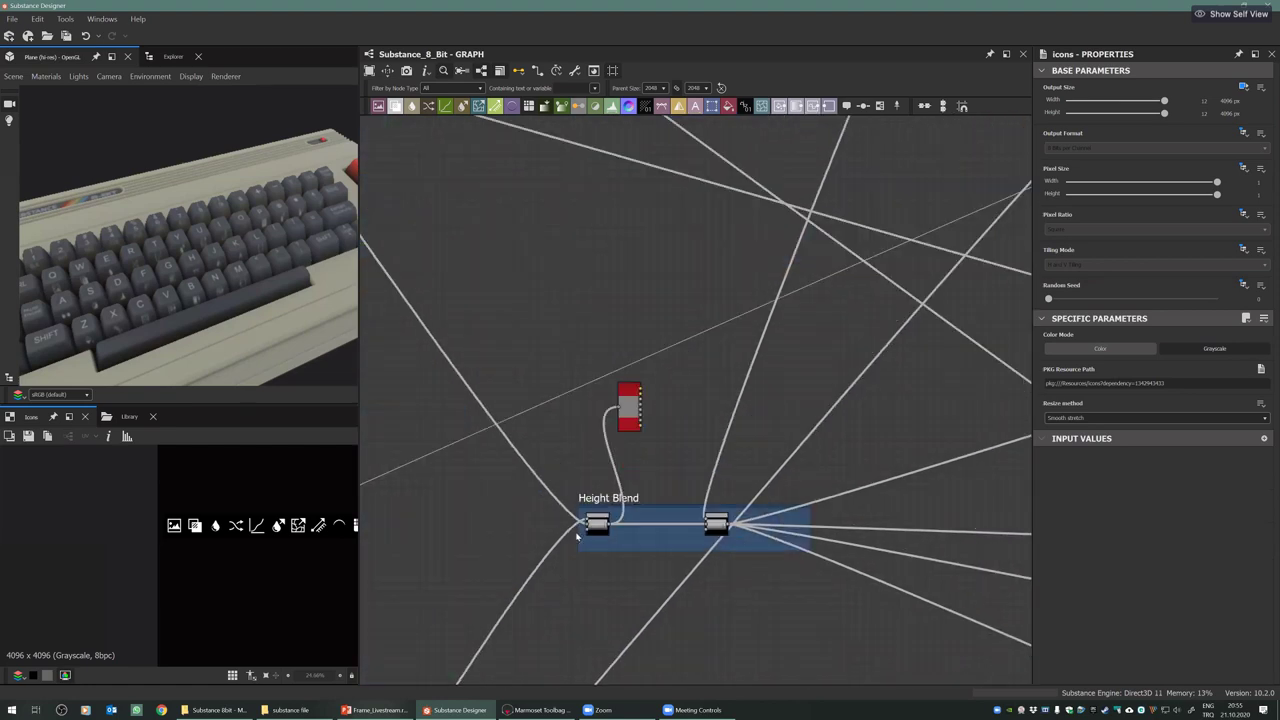
# Preview the first Height Blend node through Height_Preview in 3D and inspect the LED recess in the case's top grid
pyautogui.click(577, 528)
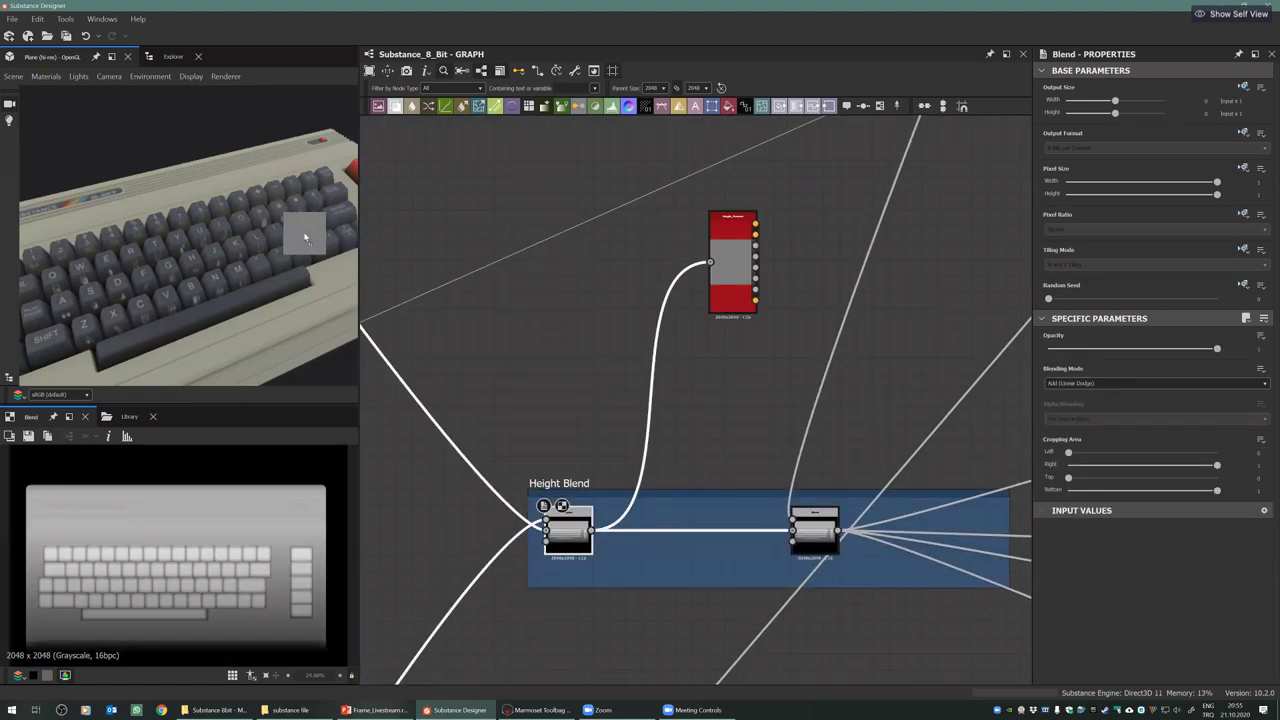
pyautogui.moveTo(251, 234); pyautogui.dragTo(169, 280)
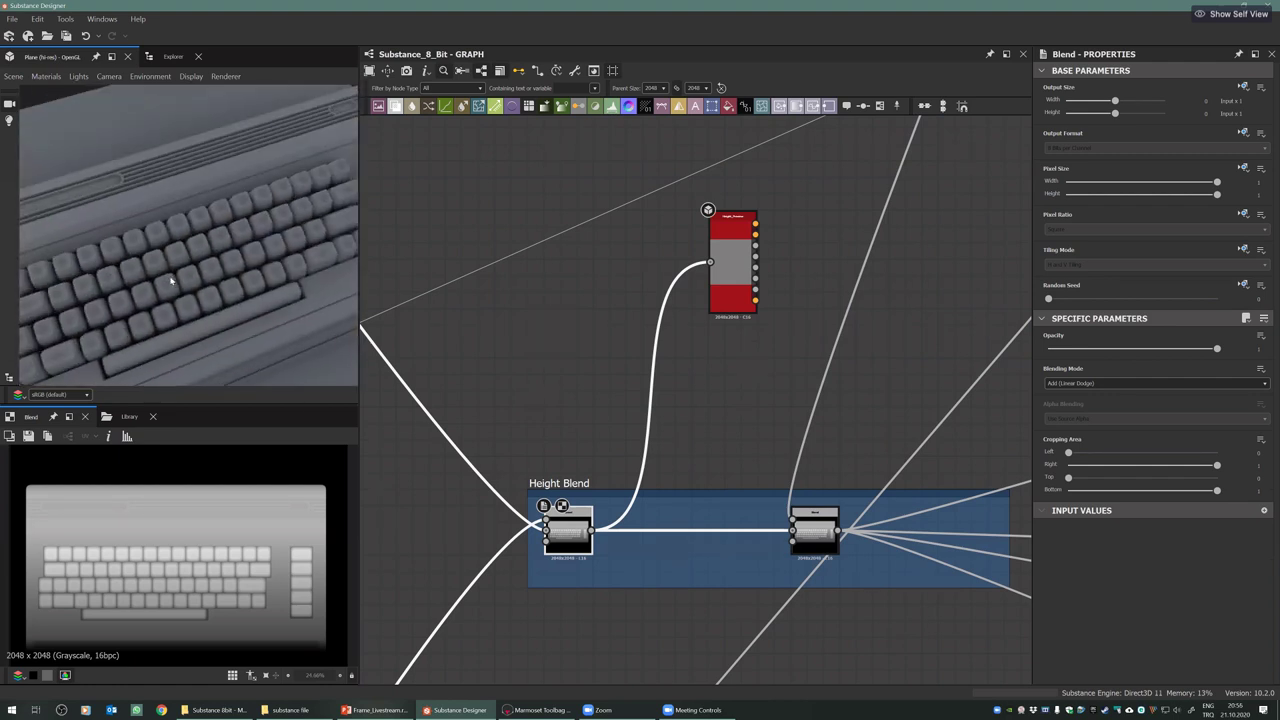
pyautogui.moveTo(169, 280); pyautogui.dragTo(95, 325, button='middle')
pyautogui.scroll(2, 255, 150)
pyautogui.moveTo(280, 154); pyautogui.dragTo(257, 217, button='middle')
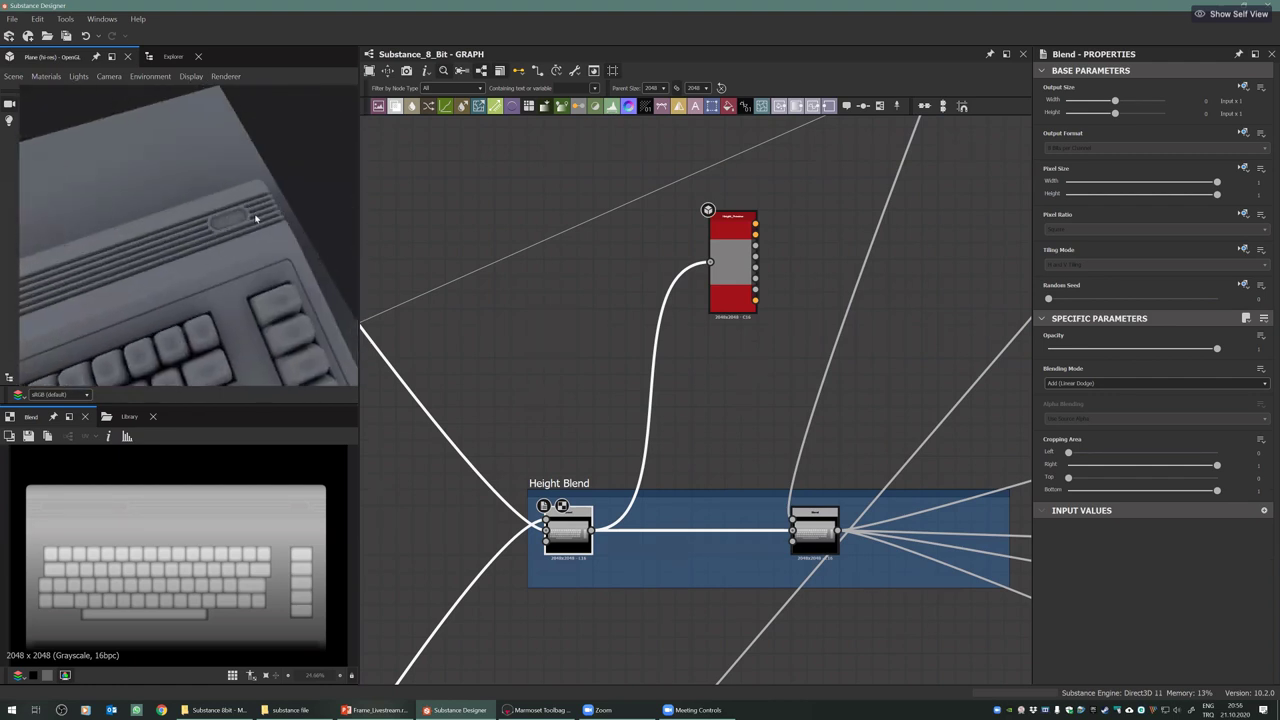
pyautogui.scroll(3, 257, 217)
# Show the foreground input of the second Height Blend node in the 2D view and examine its small round shape
pyautogui.click(792, 522)
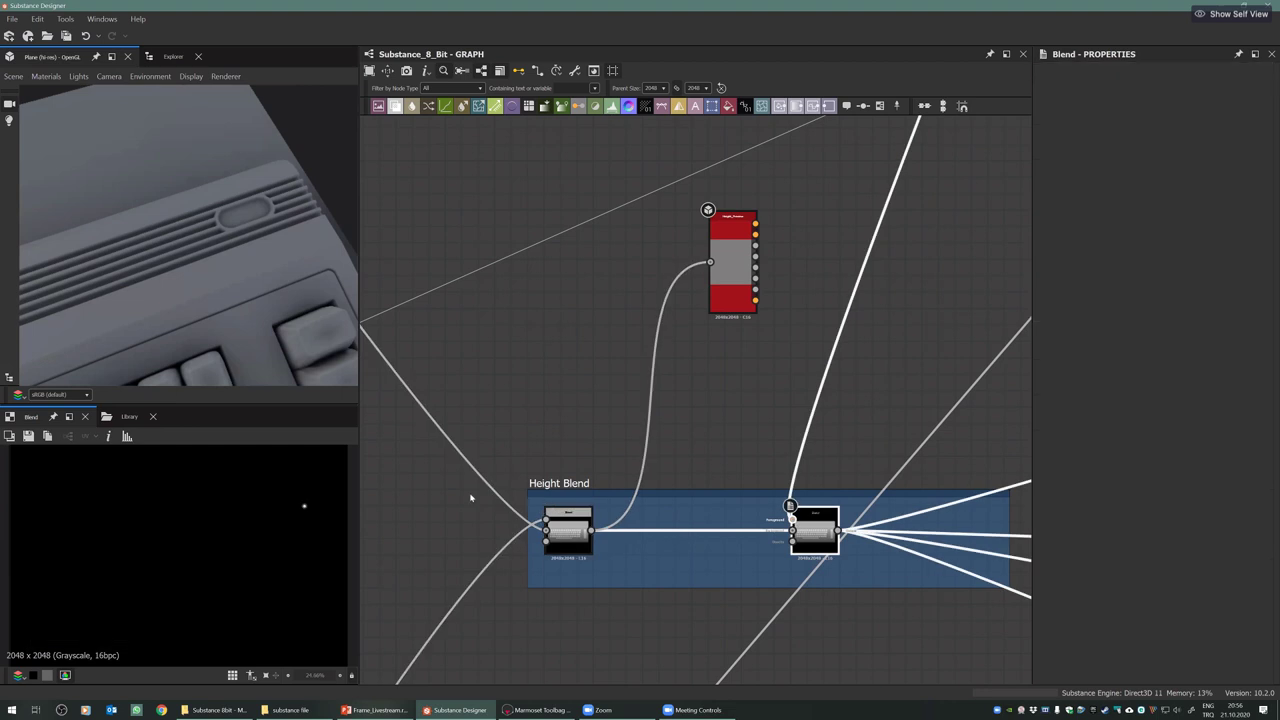
pyautogui.click(328, 540)
pyautogui.scroll(5, 328, 540)
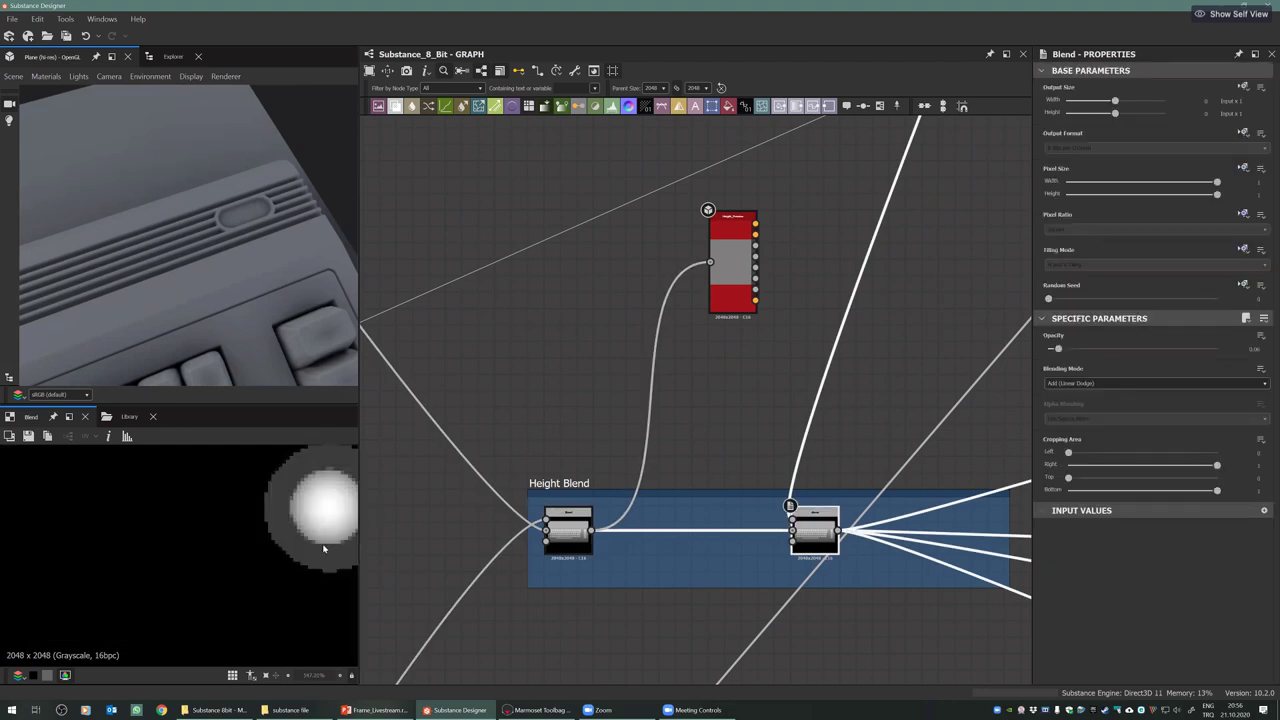
# Feed Height_Preview from the second Height Blend node's output and inspect the power LED recess in the 3D preview
pyautogui.moveTo(733, 250); pyautogui.dragTo(930, 283)
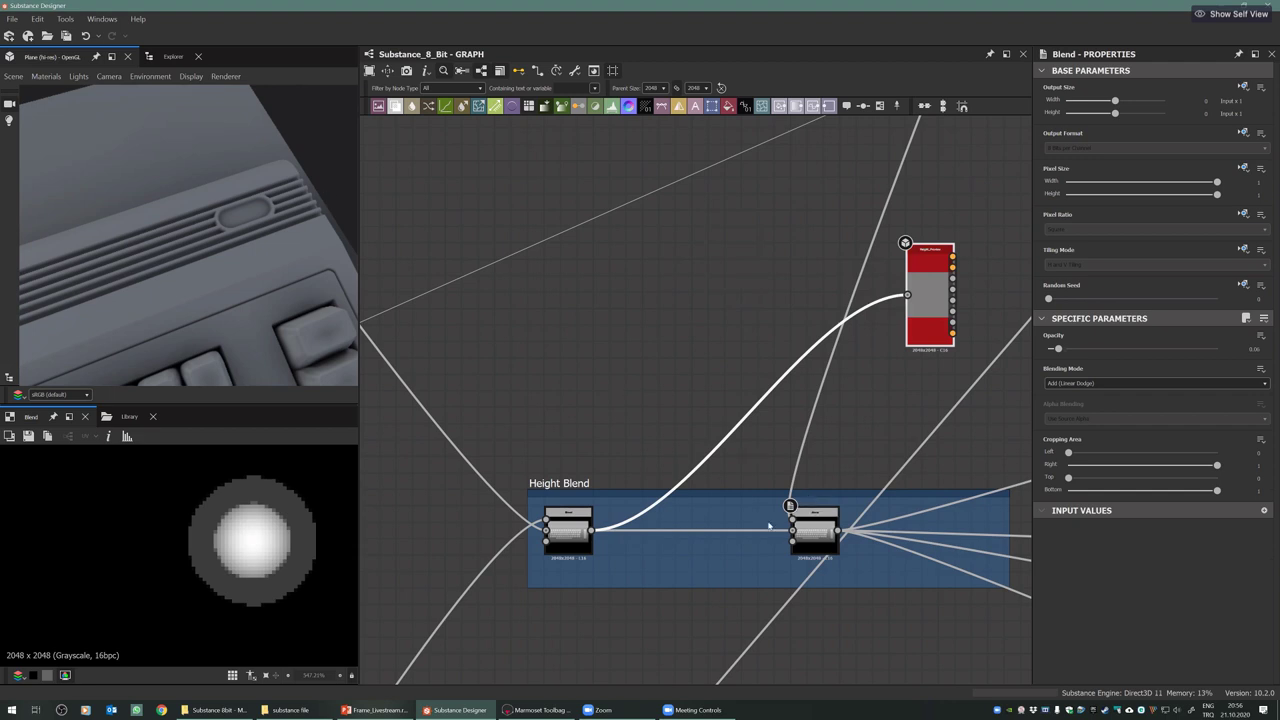
pyautogui.moveTo(838, 530); pyautogui.dragTo(907, 294)
pyautogui.click(930, 300)
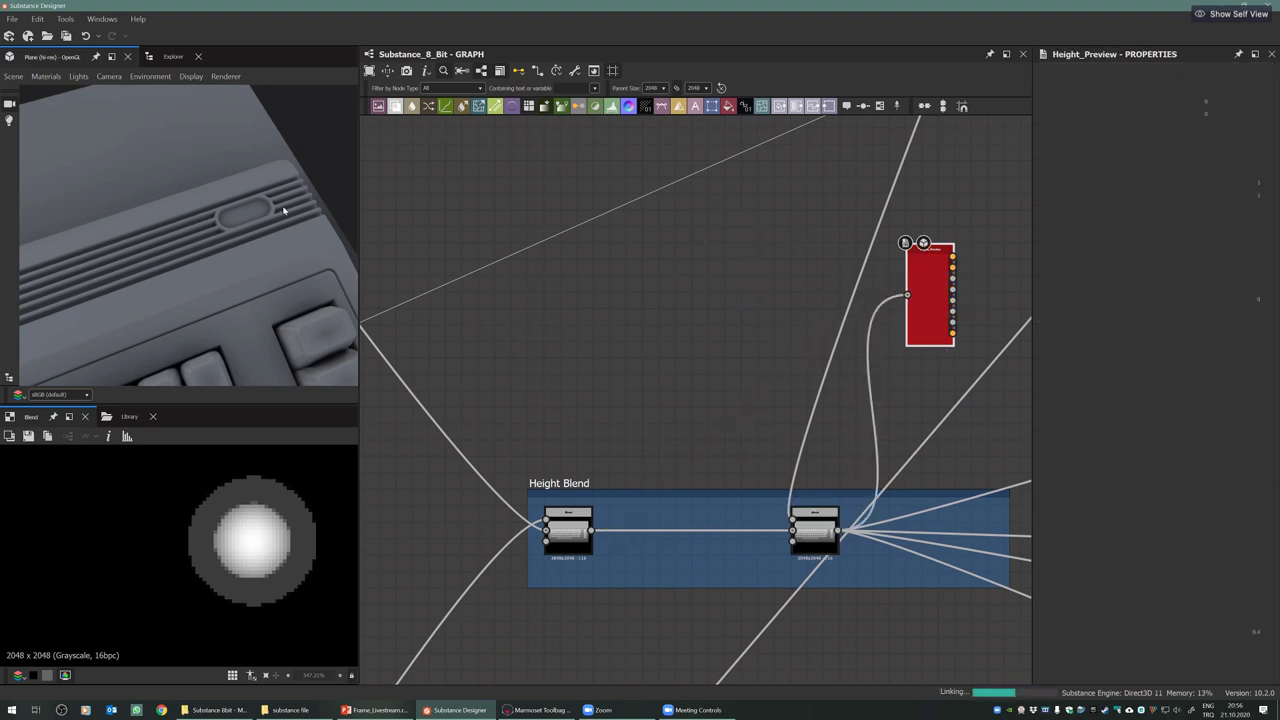
pyautogui.scroll(3, 271, 200)
pyautogui.scroll(3, 271, 200)
pyautogui.moveTo(325, 176); pyautogui.dragTo(210, 243, button='middle')
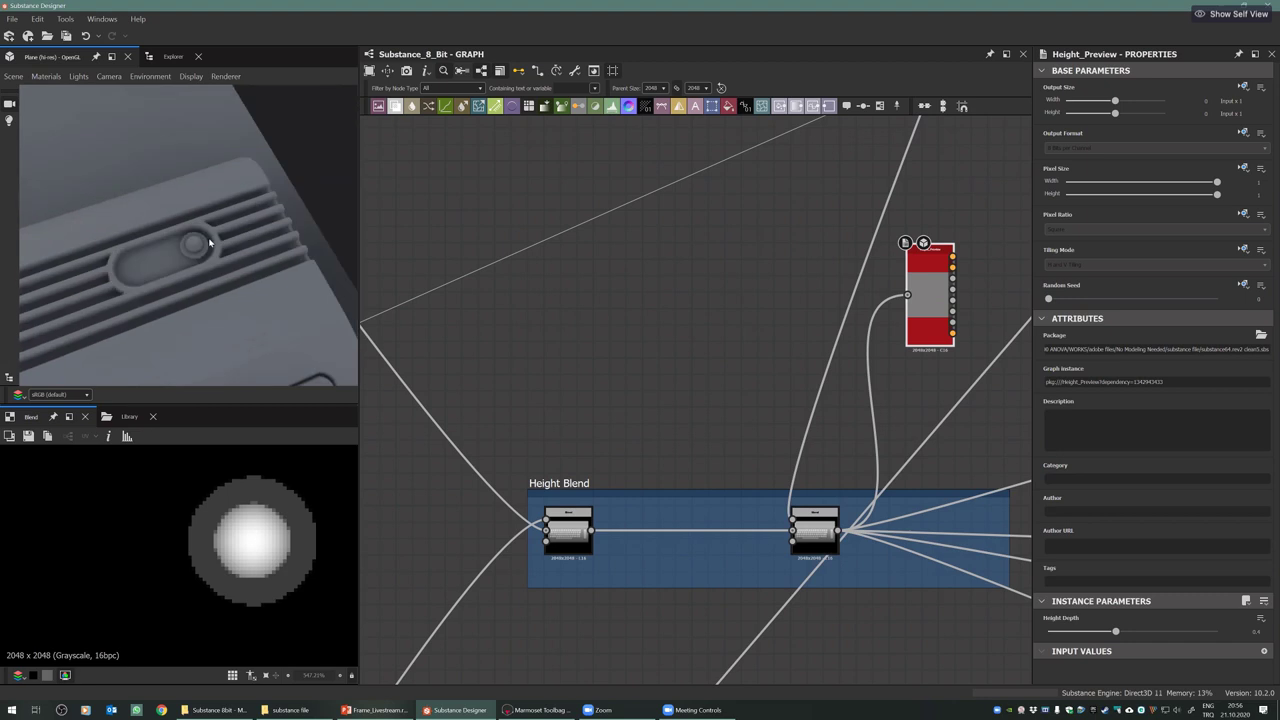
# Go to the Power LED frame and show its hemisphere and disc Shape nodes in the 2D view
pyautogui.scroll(-5, 820, 357)
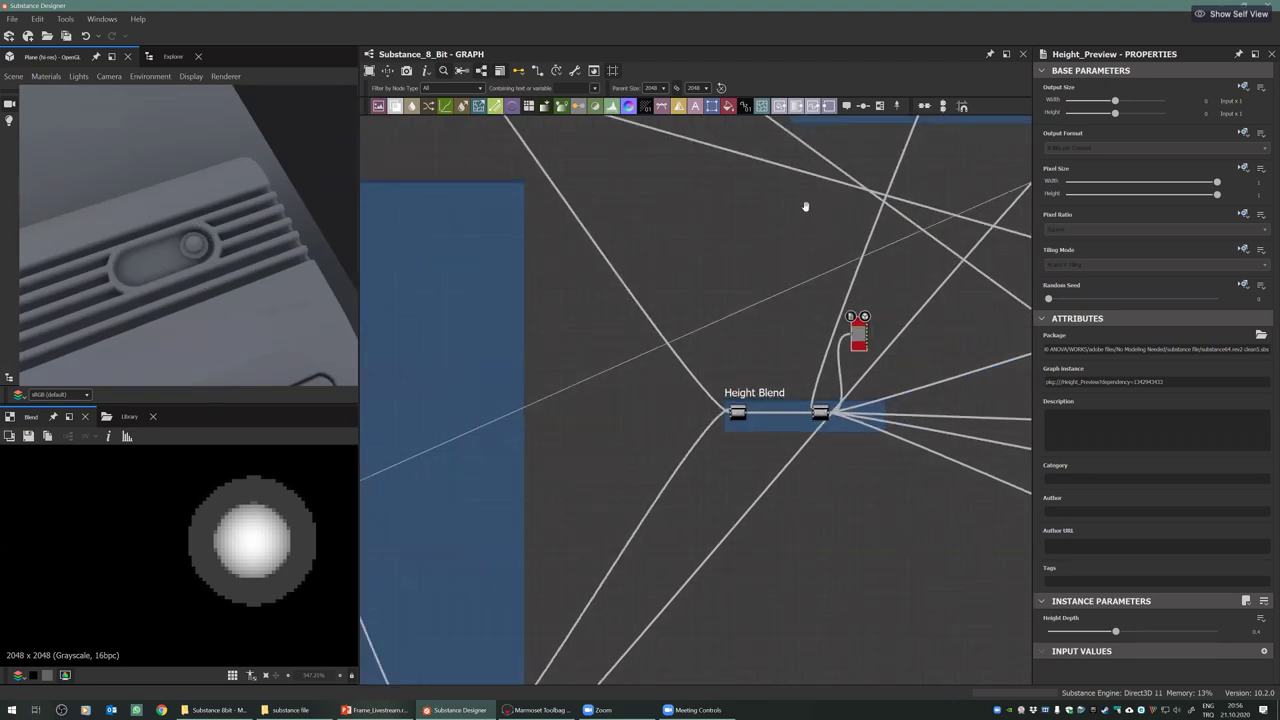
pyautogui.moveTo(655, 341); pyautogui.dragTo(698, 323, button='middle')
pyautogui.scroll(-1, 666, 363)
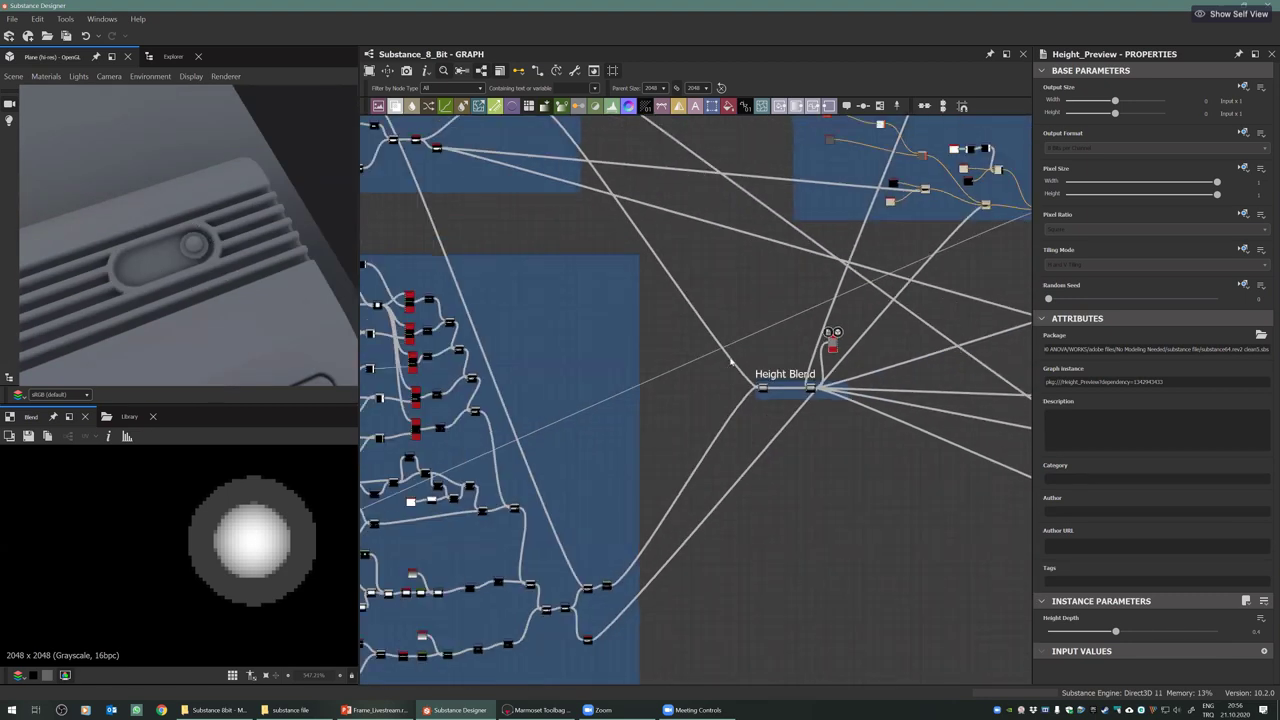
pyautogui.scroll(-1, 438, 323)
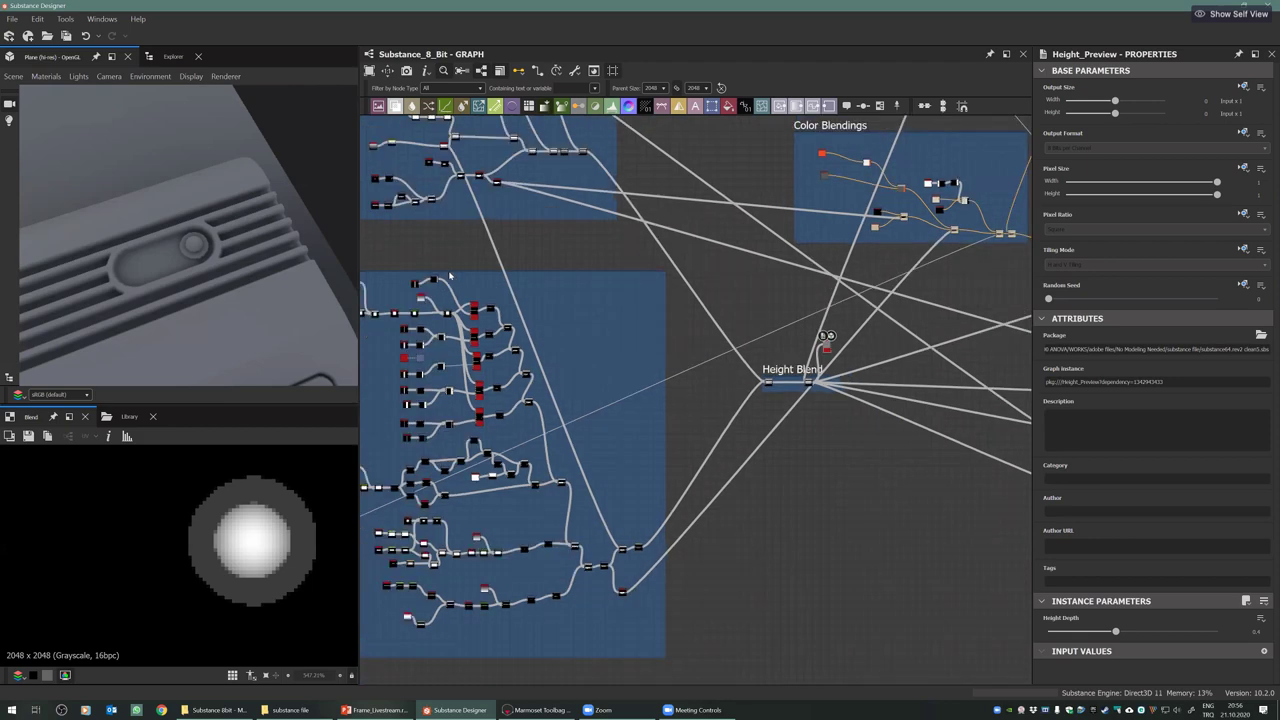
pyautogui.scroll(-2, 789, 433)
pyautogui.moveTo(646, 144); pyautogui.dragTo(471, 414, button='middle')
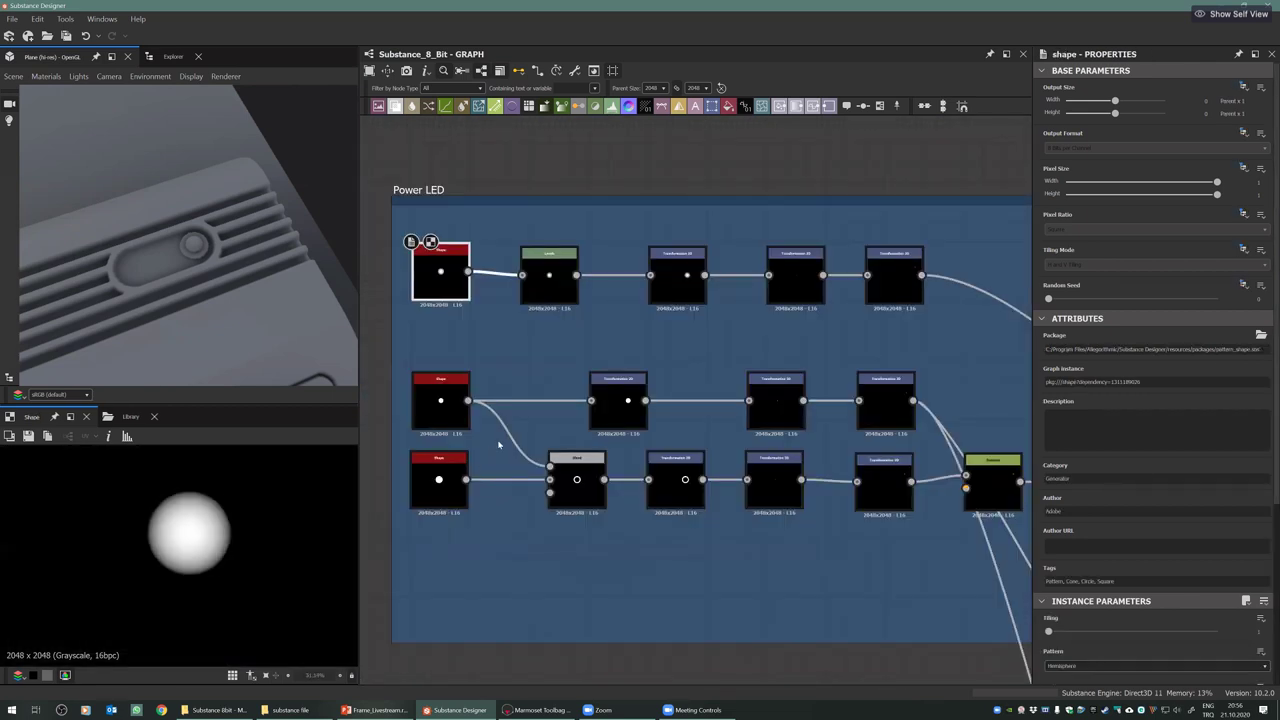
pyautogui.doubleClick(445, 405)
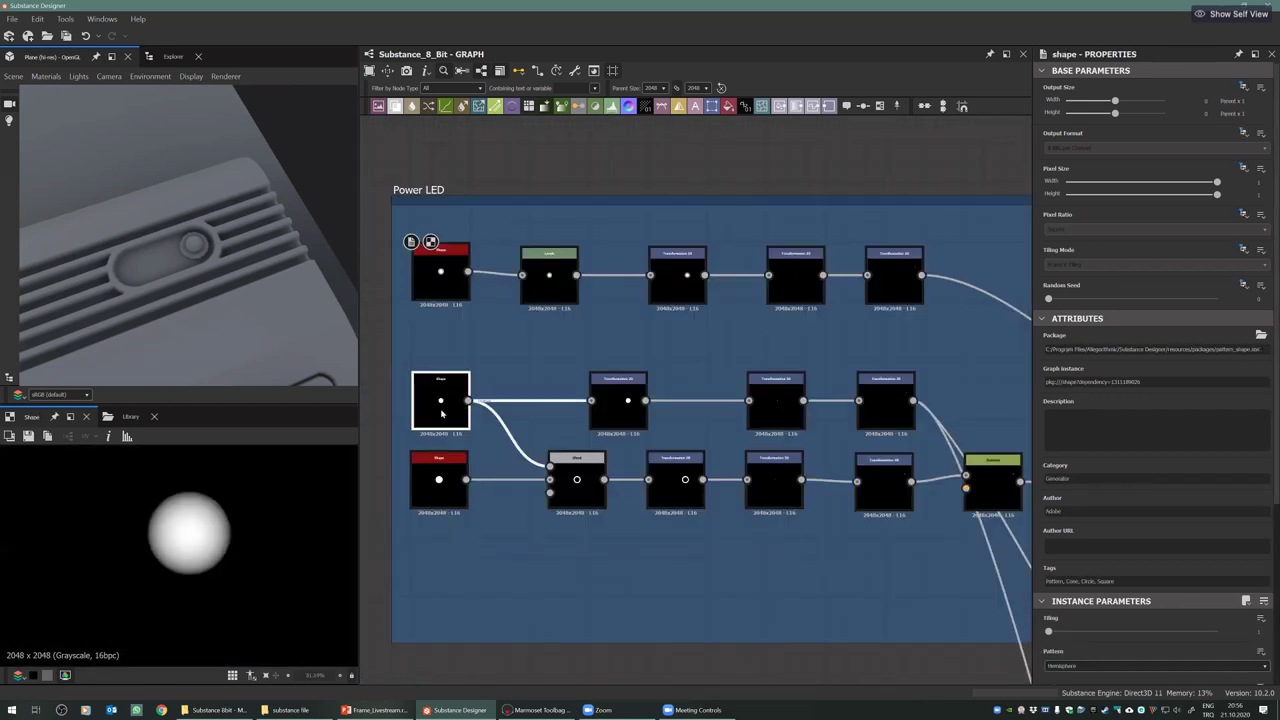
pyautogui.click(435, 478)
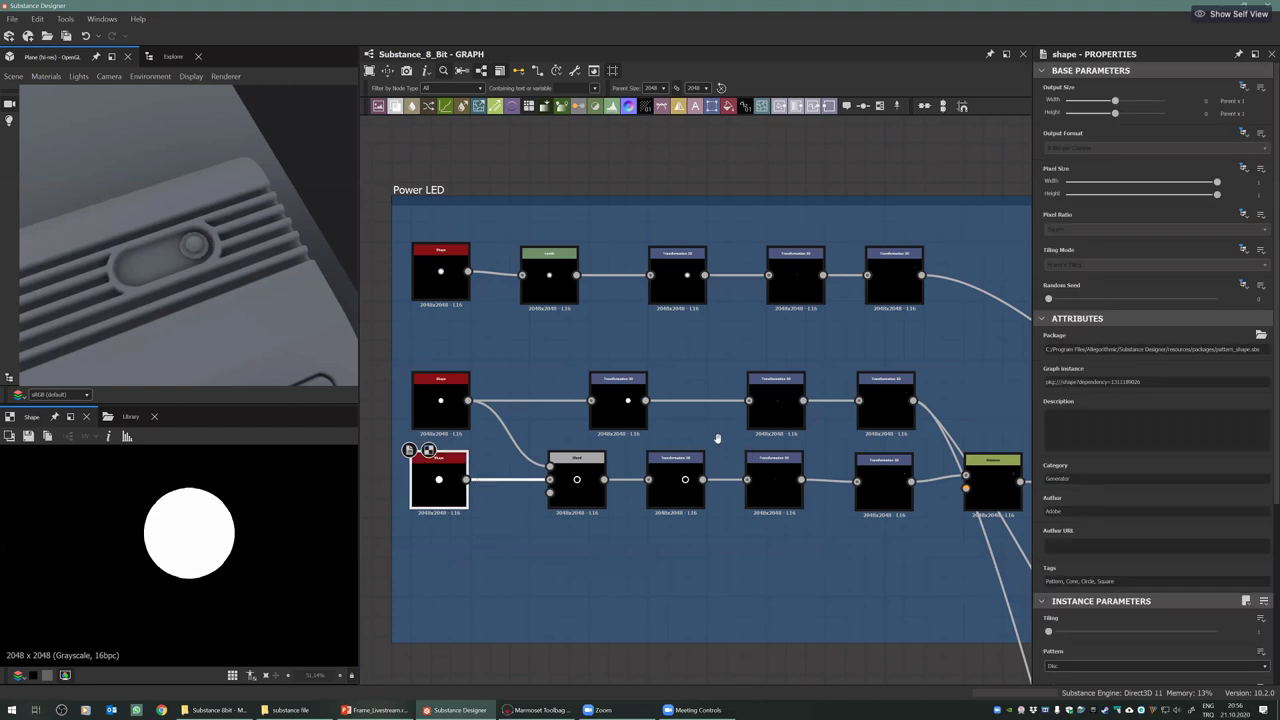
# Follow the Power LED ring's transformation chain and show the Distance node's output in the 2D view
pyautogui.moveTo(716, 436); pyautogui.dragTo(663, 416, button='middle')
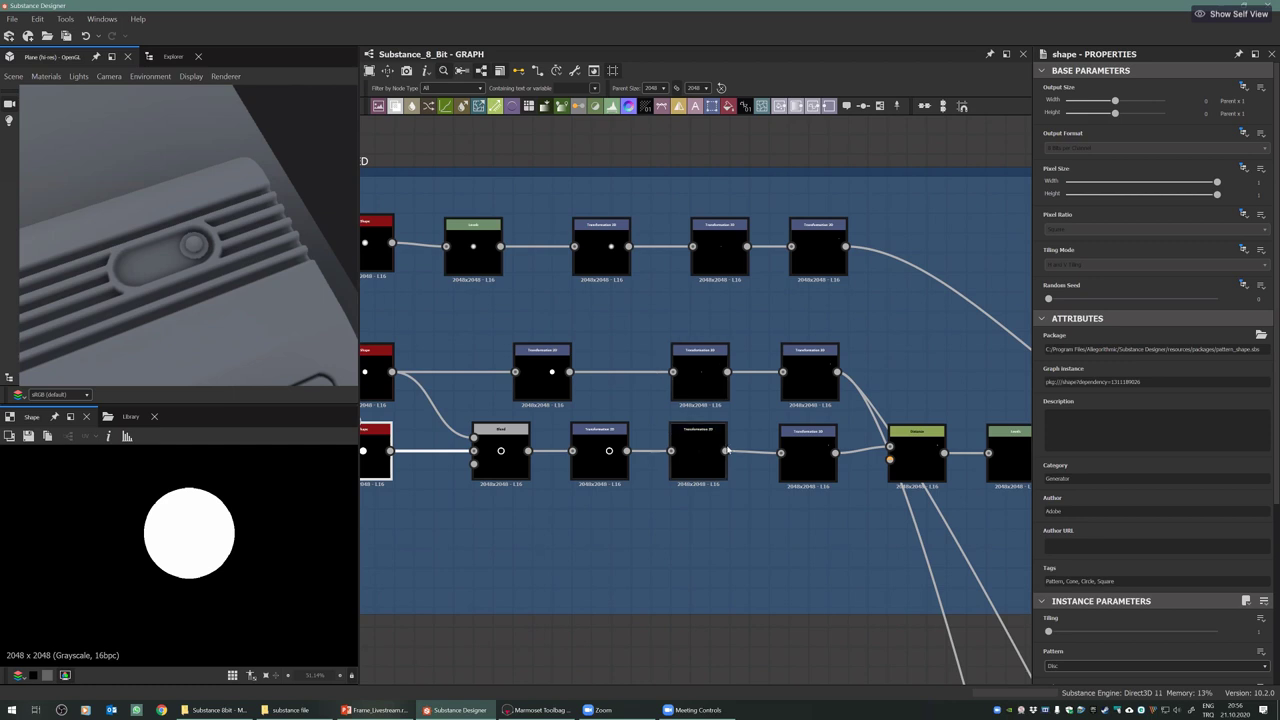
pyautogui.click(808, 440)
pyautogui.moveTo(759, 399); pyautogui.dragTo(654, 372, button='middle')
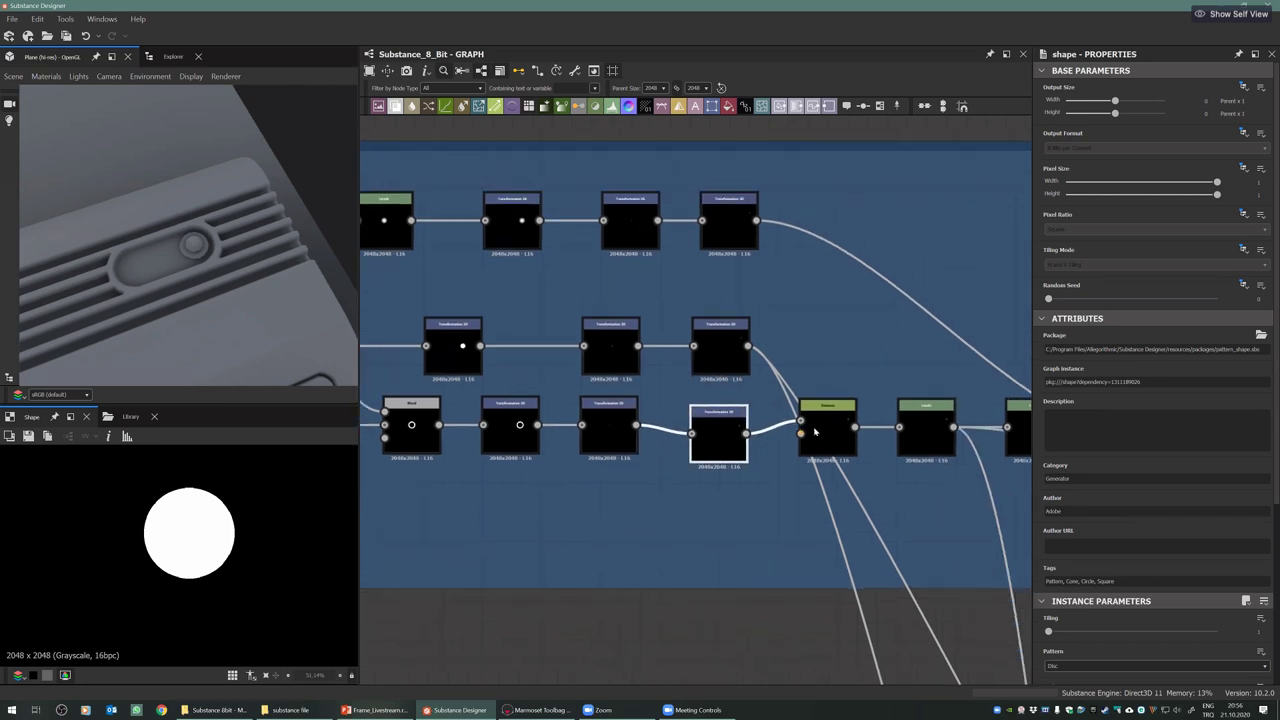
pyautogui.doubleClick(816, 433)
pyautogui.scroll(-6, 209, 565)
pyautogui.scroll(-3, 209, 565)
pyautogui.scroll(8, 207, 526)
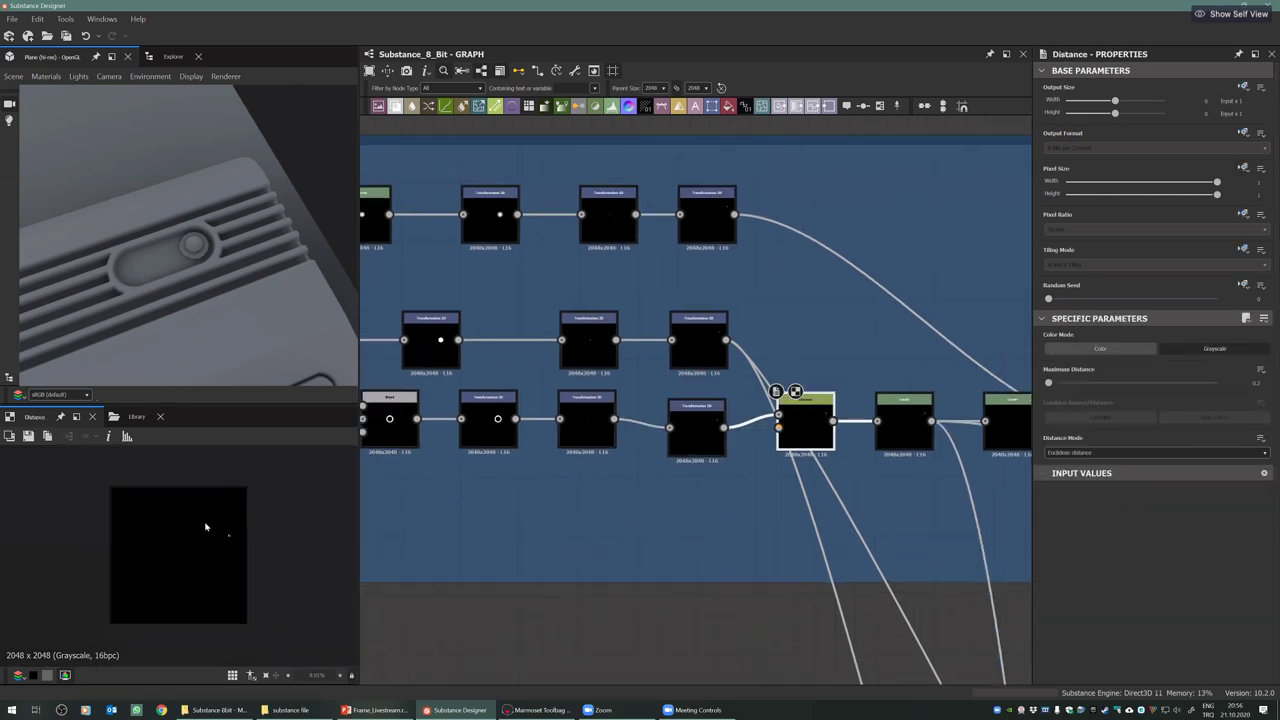
# Follow the Power LED ring through the Levels nodes and examine the final Blend node's output in the 2D view
pyautogui.moveTo(317, 516); pyautogui.dragTo(224, 545, button='middle')
pyautogui.scroll(5, 223, 545)
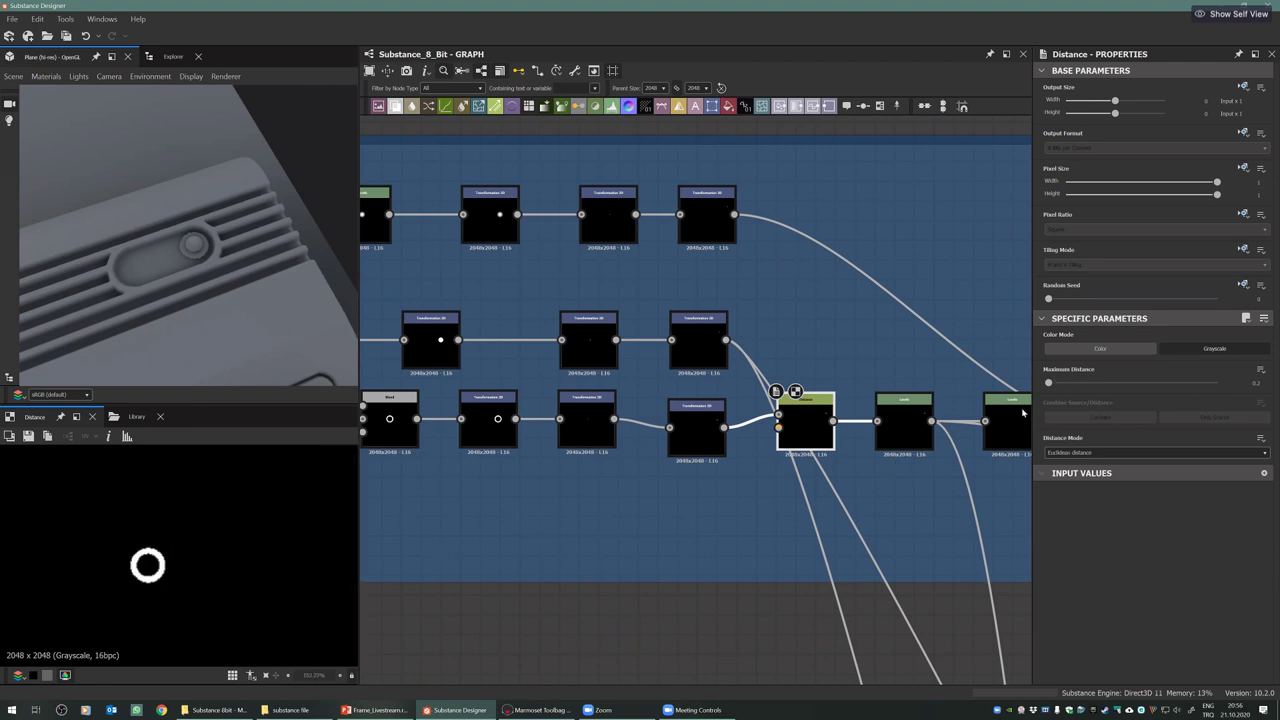
pyautogui.moveTo(892, 428); pyautogui.dragTo(706, 413, button='middle')
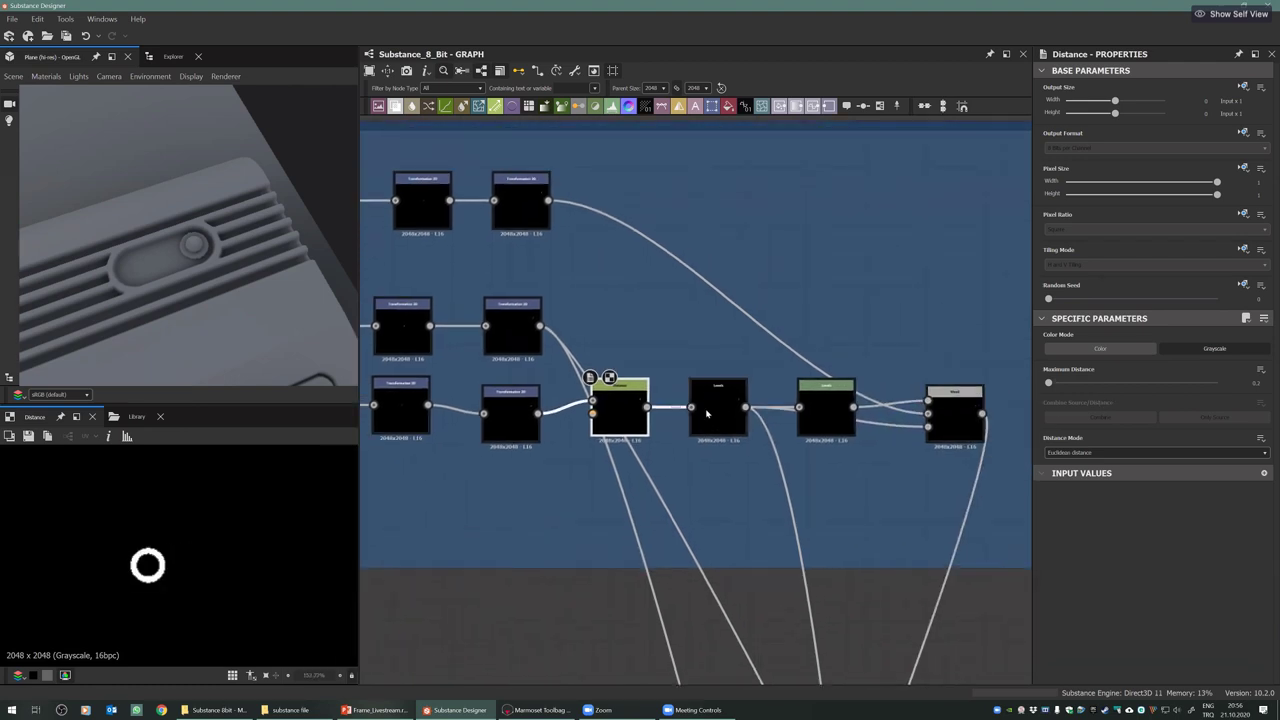
pyautogui.click(706, 413)
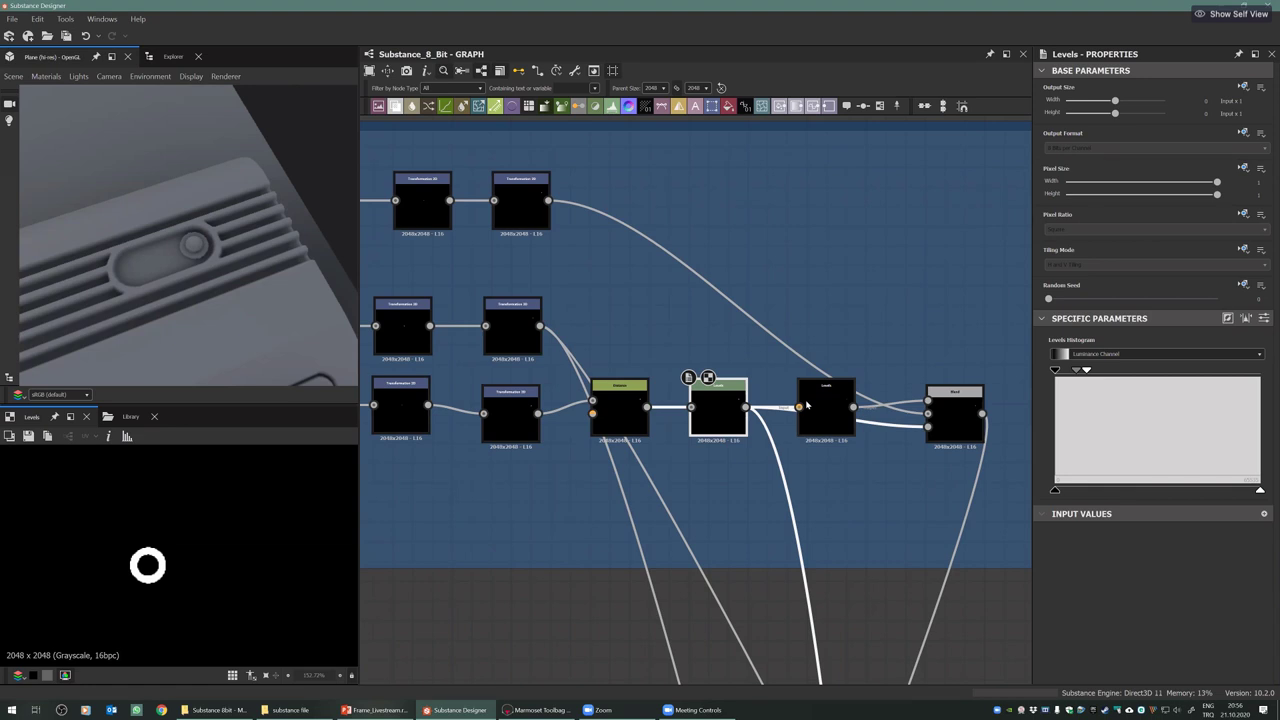
pyautogui.moveTo(806, 404); pyautogui.dragTo(800, 406)
pyautogui.click(955, 415)
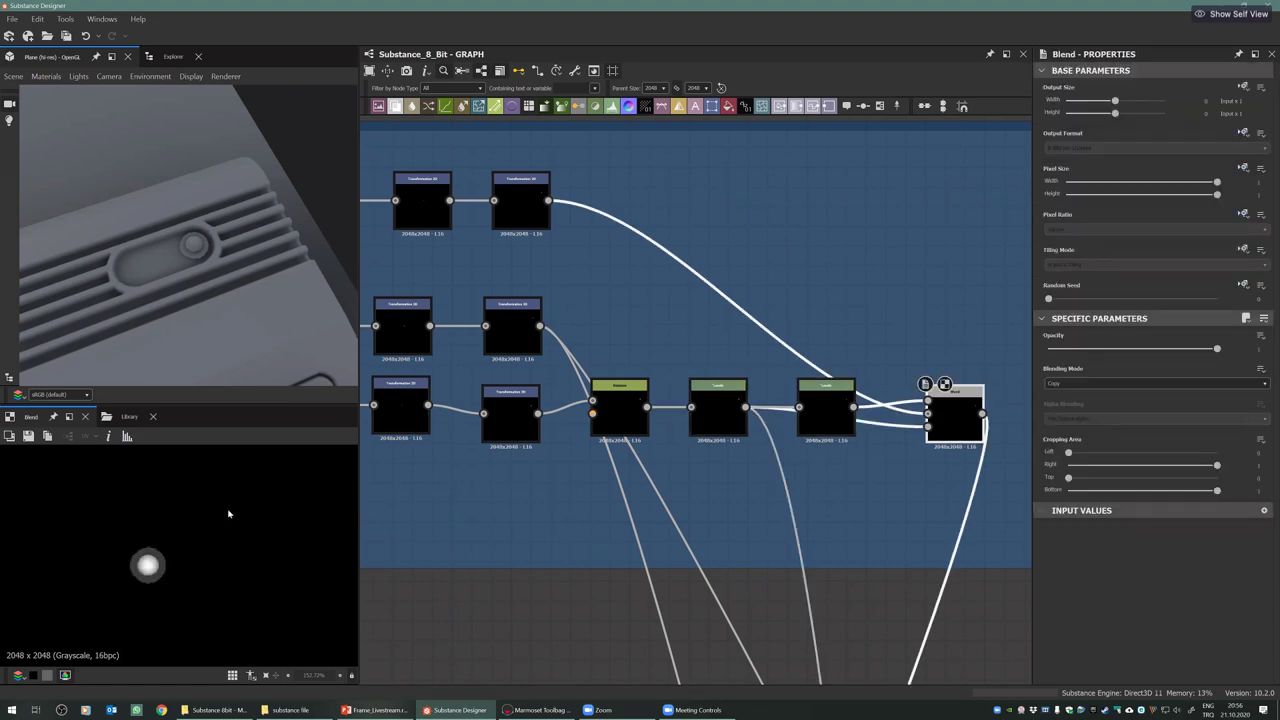
pyautogui.scroll(5, 147, 565)
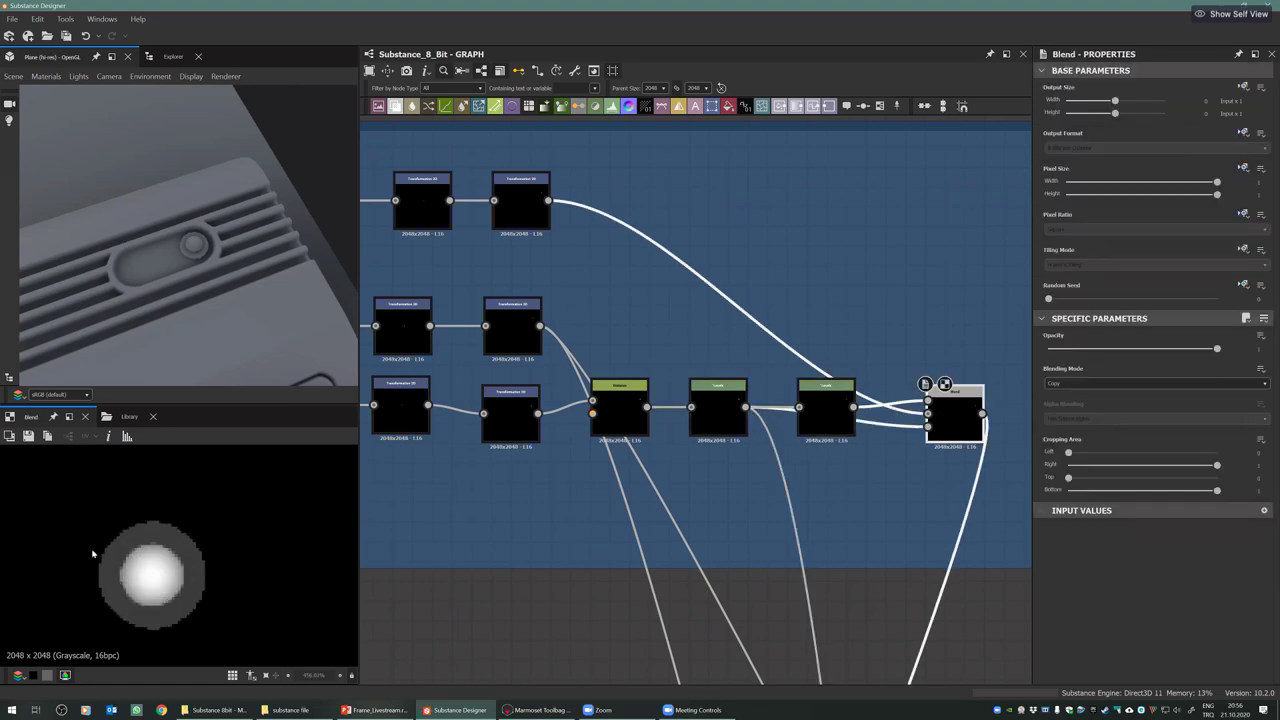
# Trace the Power LED Blend's output connection down to the second node in the Height Blend frame
pyautogui.scroll(-5, 736, 290)
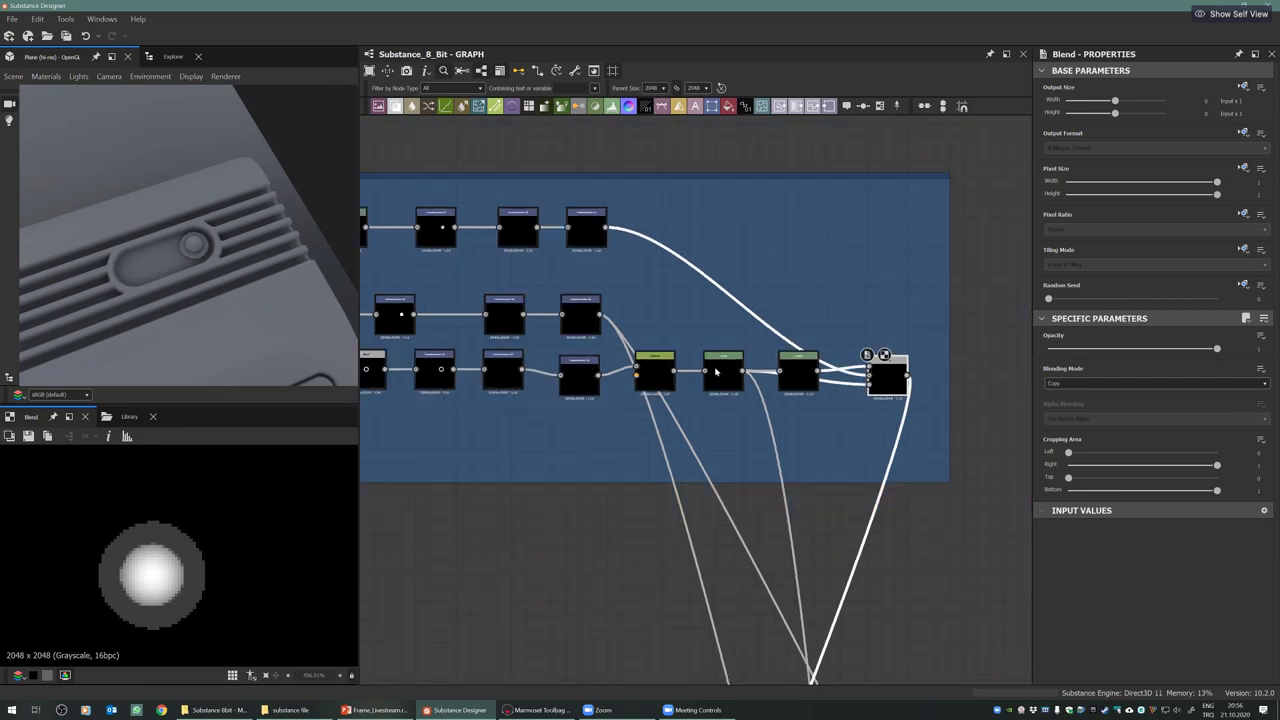
pyautogui.scroll(-5, 630, 521)
pyautogui.moveTo(602, 619); pyautogui.dragTo(608, 480, button='middle')
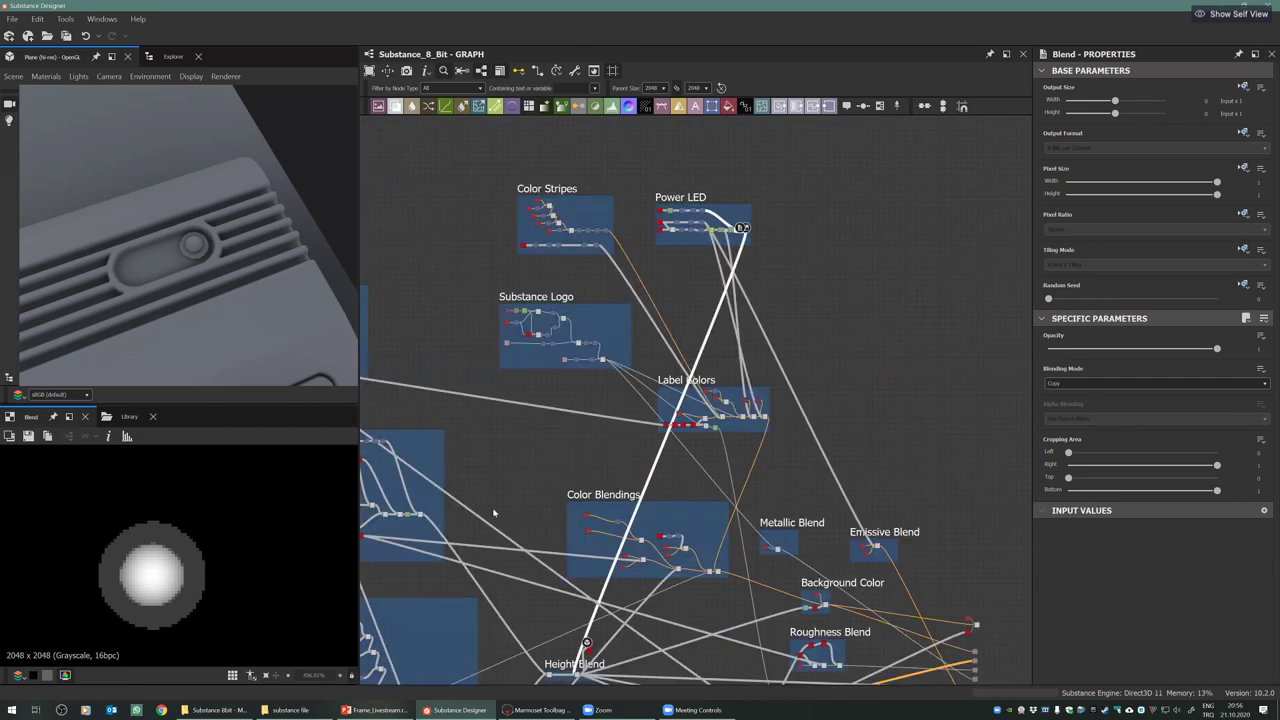
pyautogui.moveTo(621, 601); pyautogui.dragTo(637, 537, button='middle')
pyautogui.scroll(5, 600, 588)
pyautogui.moveTo(626, 428); pyautogui.dragTo(629, 294, button='middle')
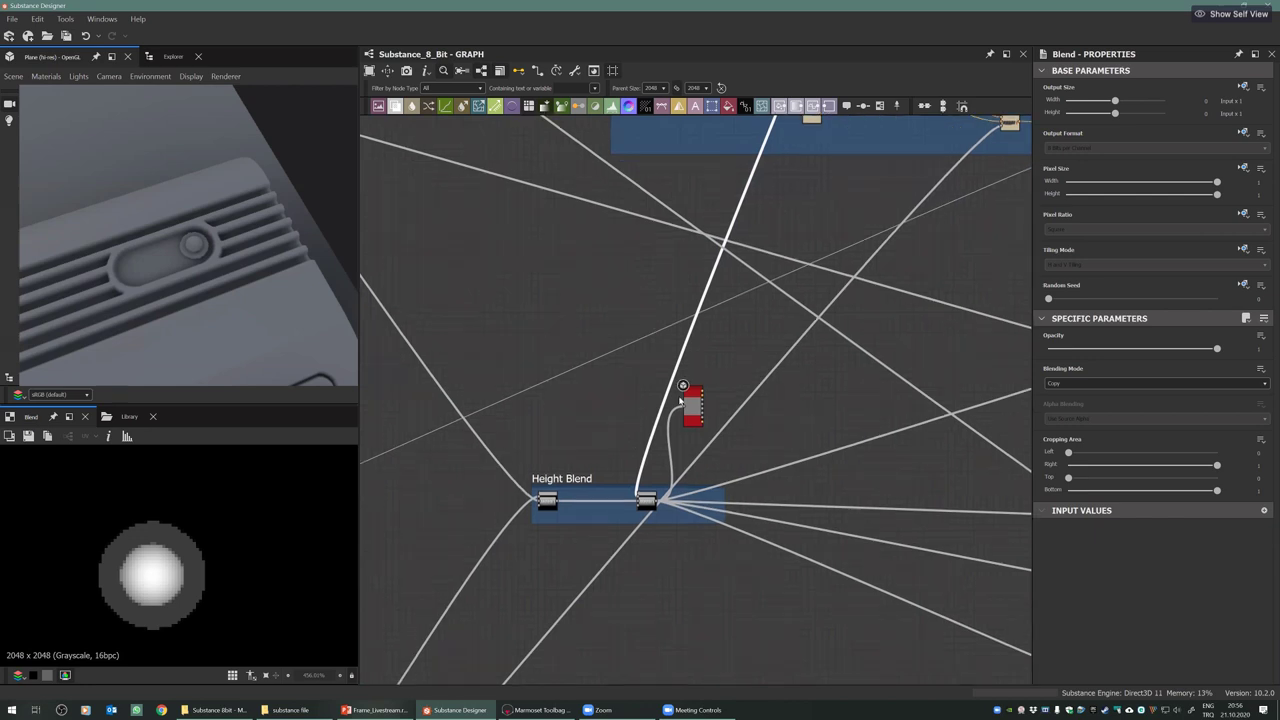
pyautogui.scroll(1, 686, 408)
pyautogui.scroll(1, 680, 385)
pyautogui.scroll(-2, 754, 390)
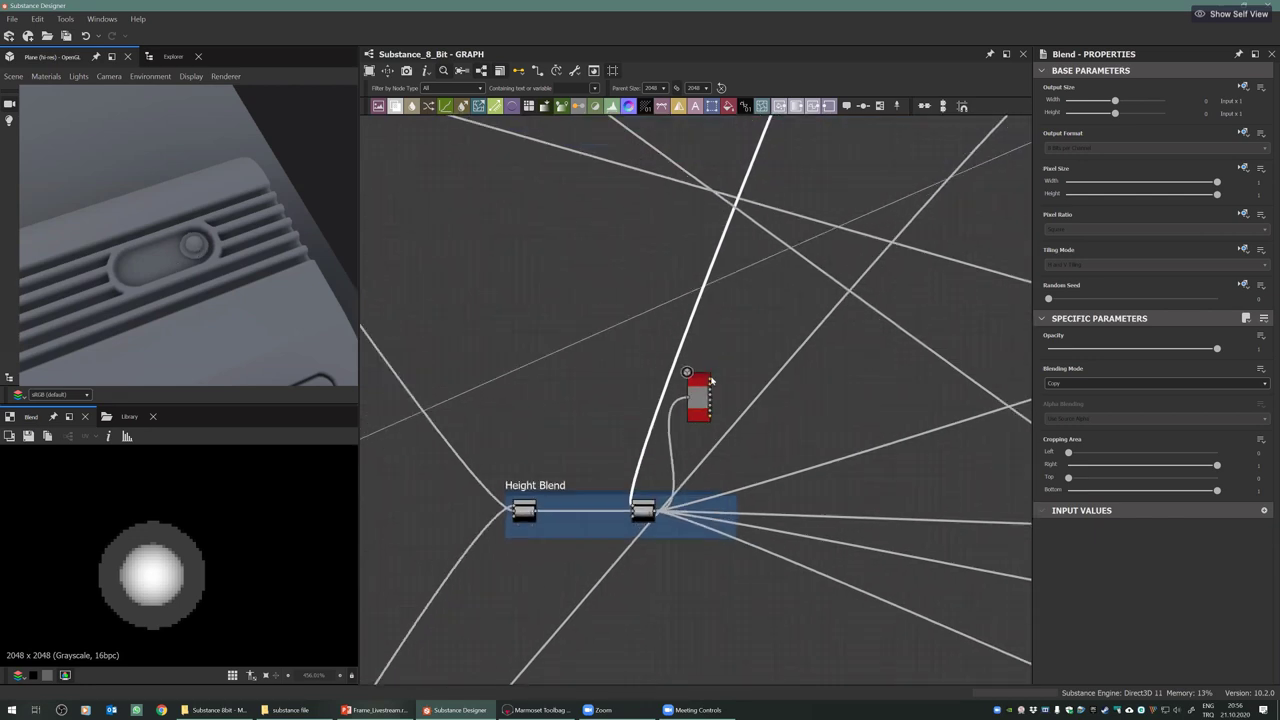
pyautogui.scroll(-2, 710, 500)
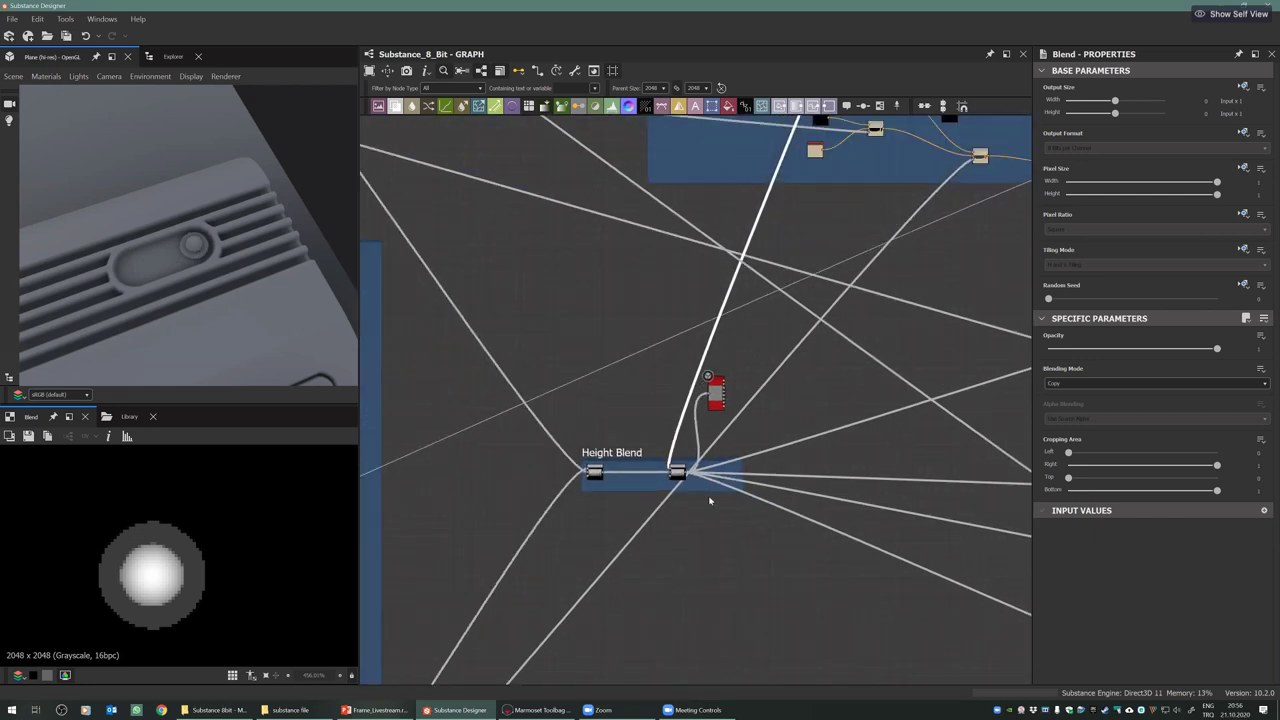
# Survey the graph's frames from Keyboard, Case and Top Grid across to Power LED and the outputs
pyautogui.scroll(-4, 710, 501)
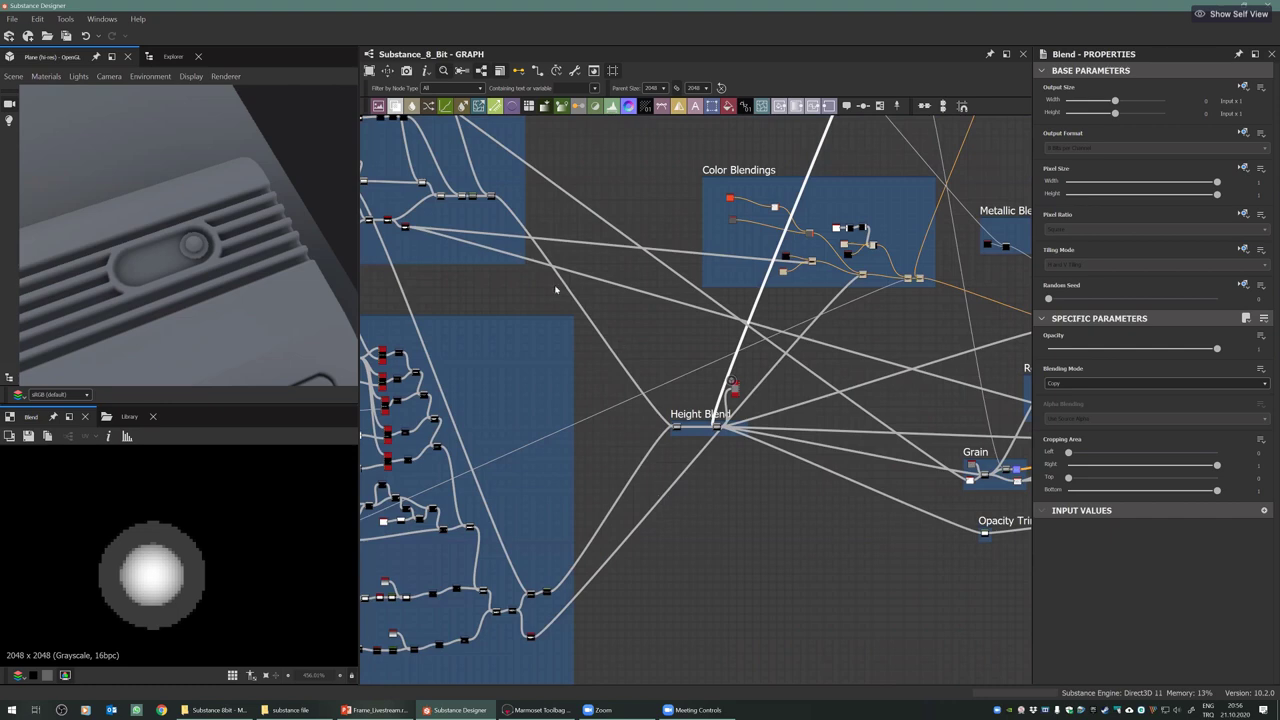
pyautogui.scroll(-1, 442, 275)
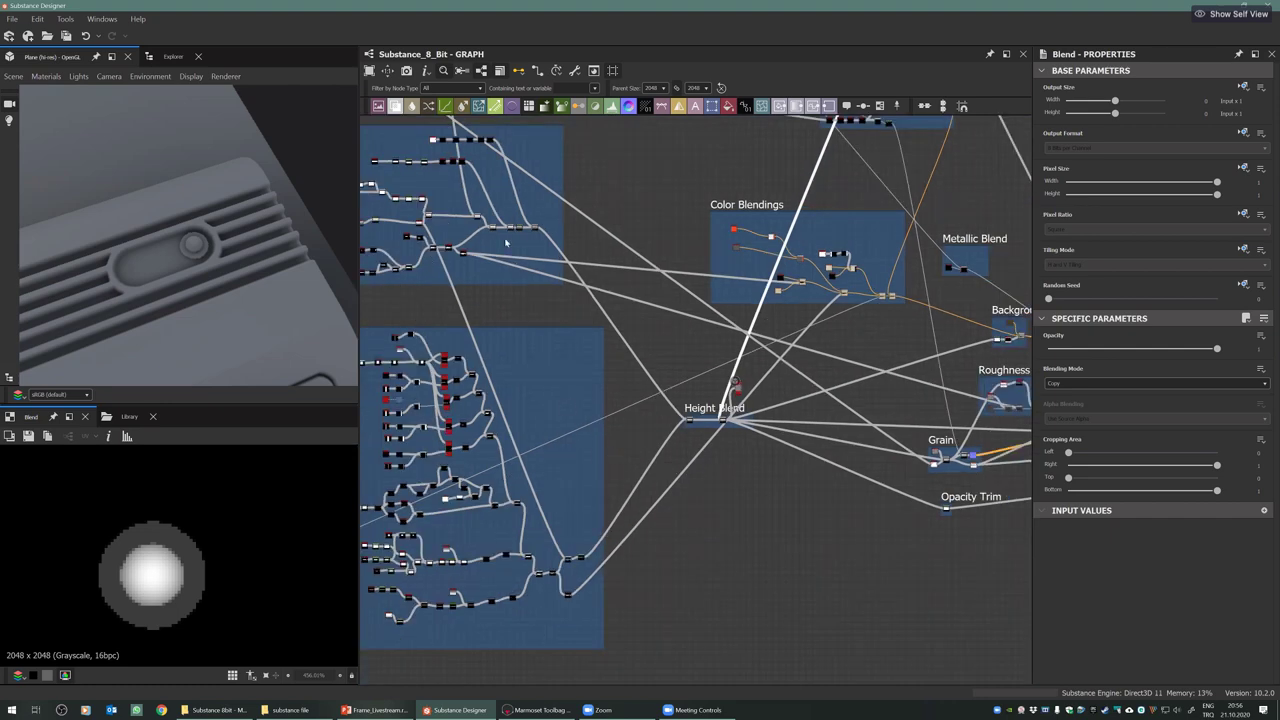
pyautogui.scroll(-1, 506, 243)
pyautogui.moveTo(506, 243); pyautogui.dragTo(568, 401, button='middle')
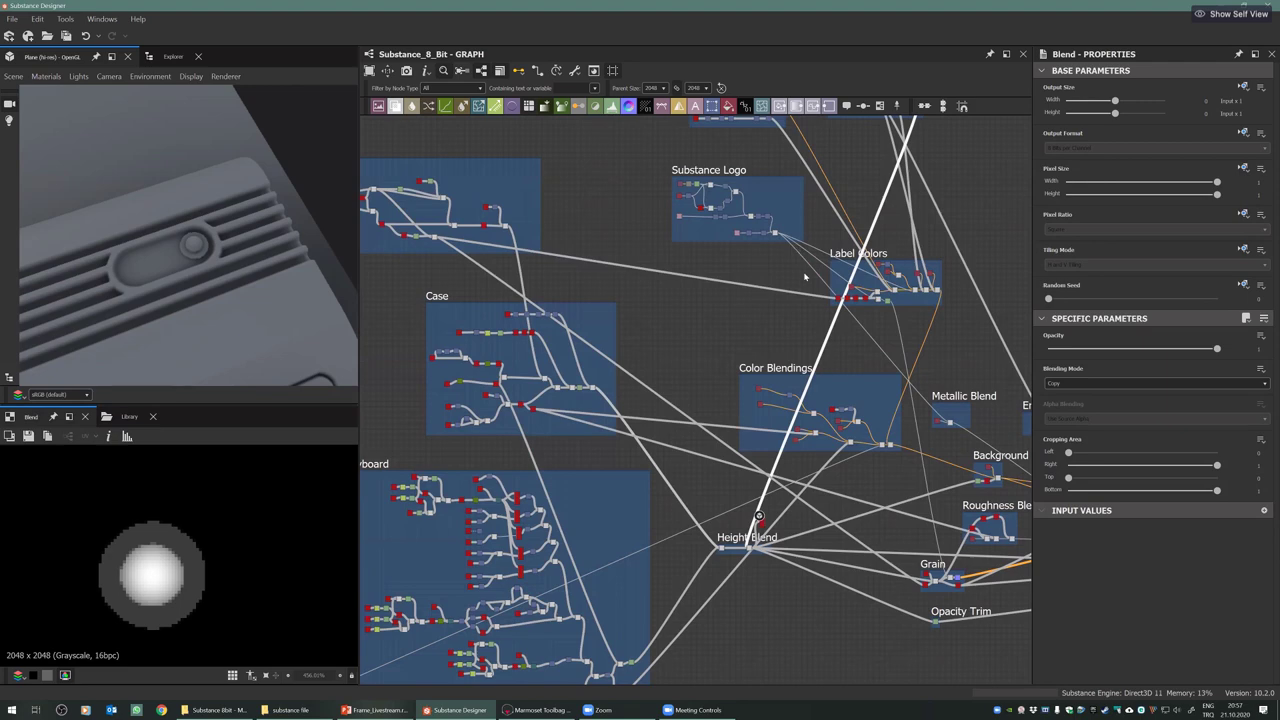
pyautogui.scroll(-1, 804, 277)
pyautogui.scroll(-1, 804, 277)
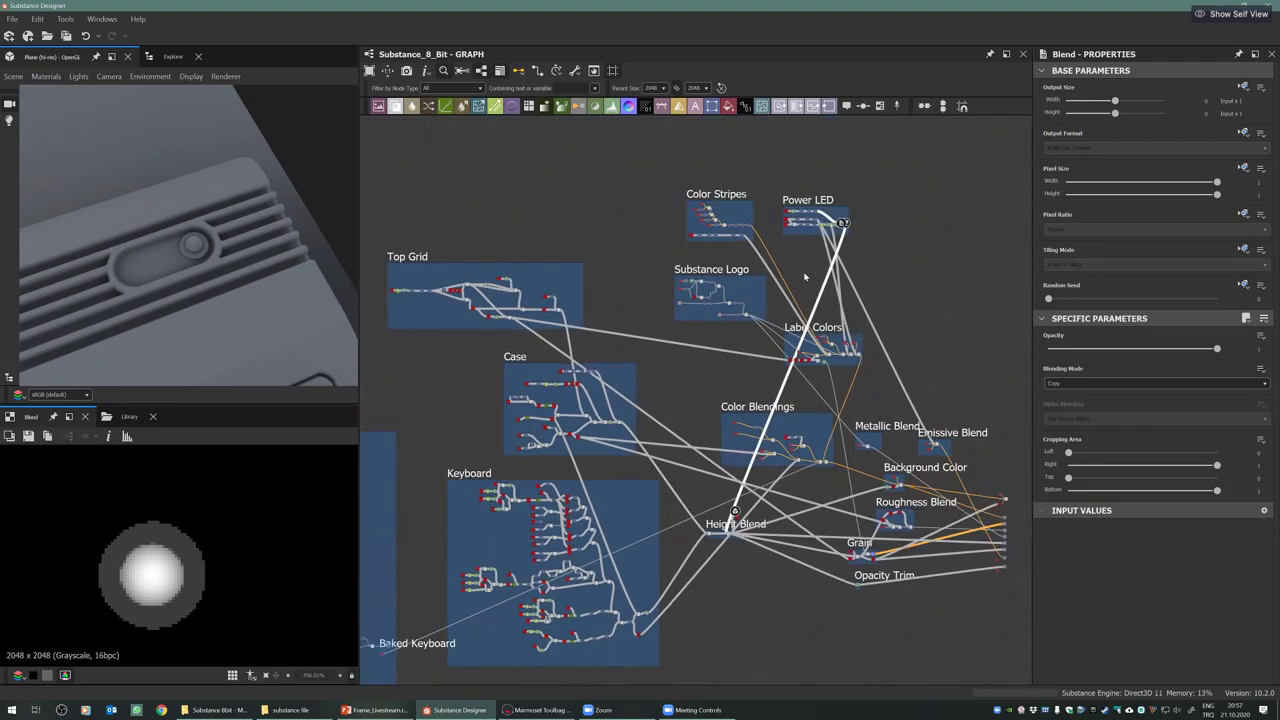
pyautogui.scroll(-1, 705, 496)
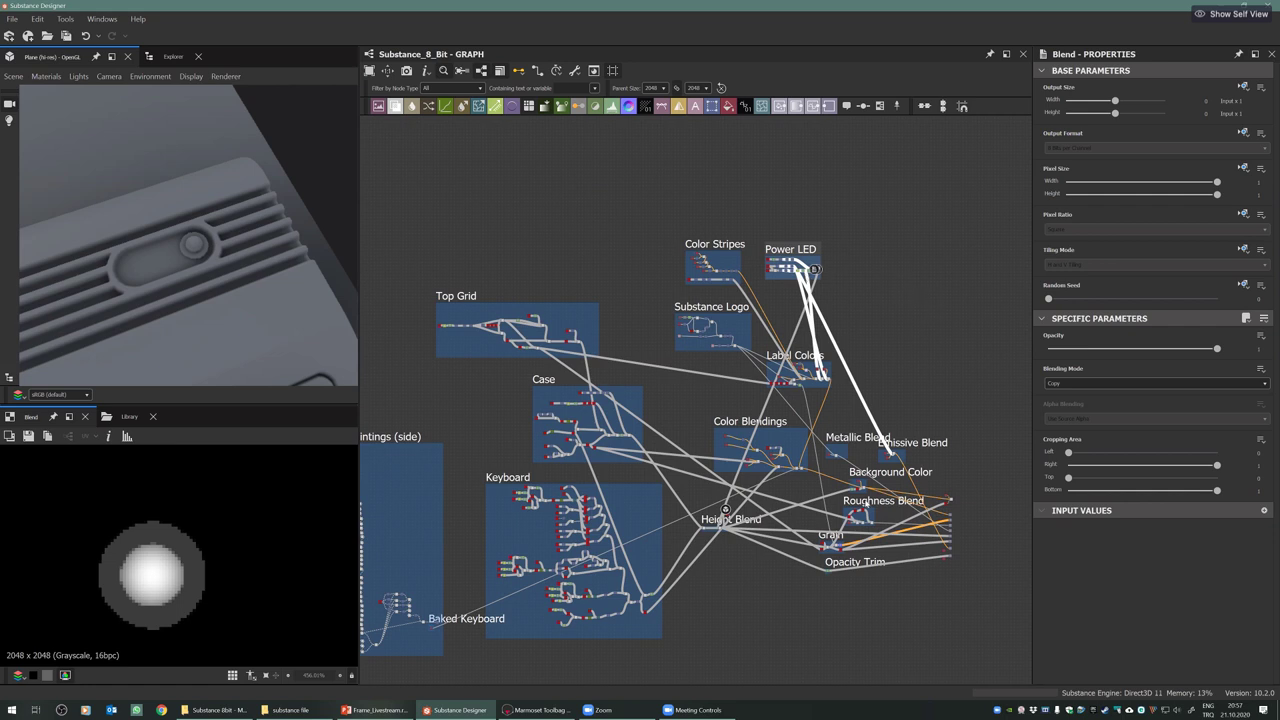
# Examine the Power LED frame's connections to the Label Colors and Emissive Blend frames
pyautogui.scroll(1, 915, 464)
pyautogui.scroll(1, 855, 498)
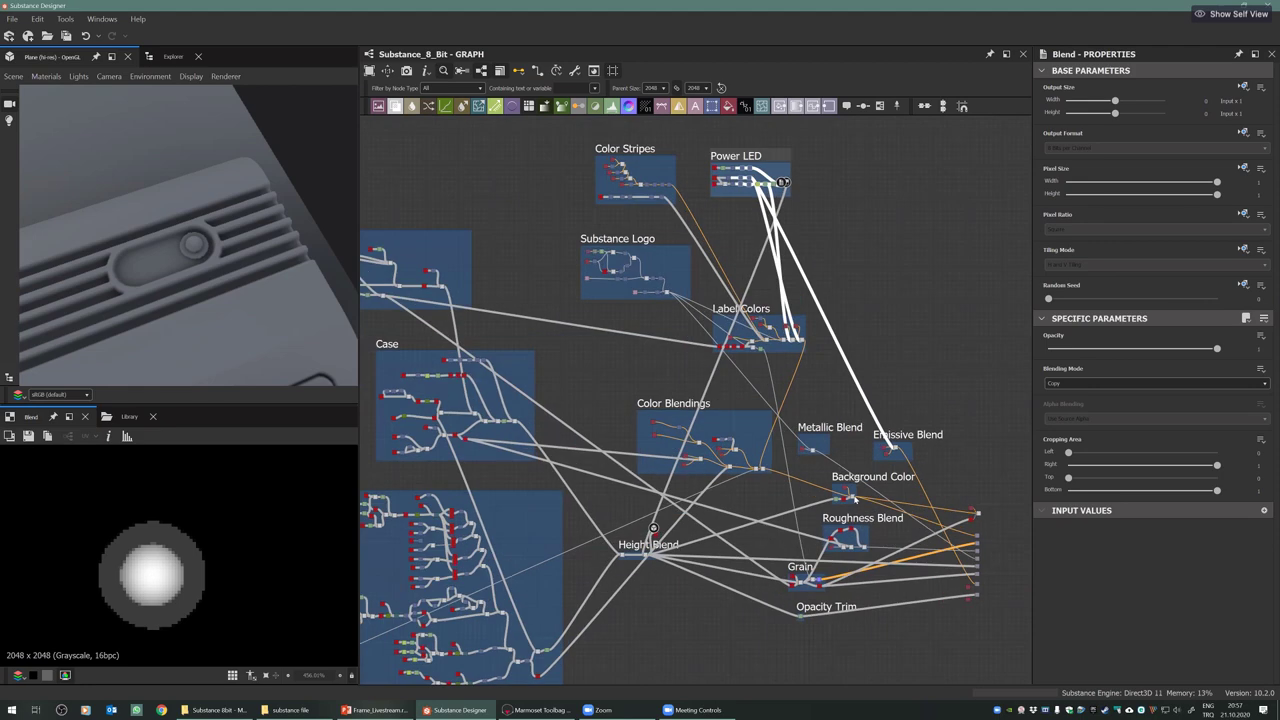
pyautogui.scroll(3, 865, 500)
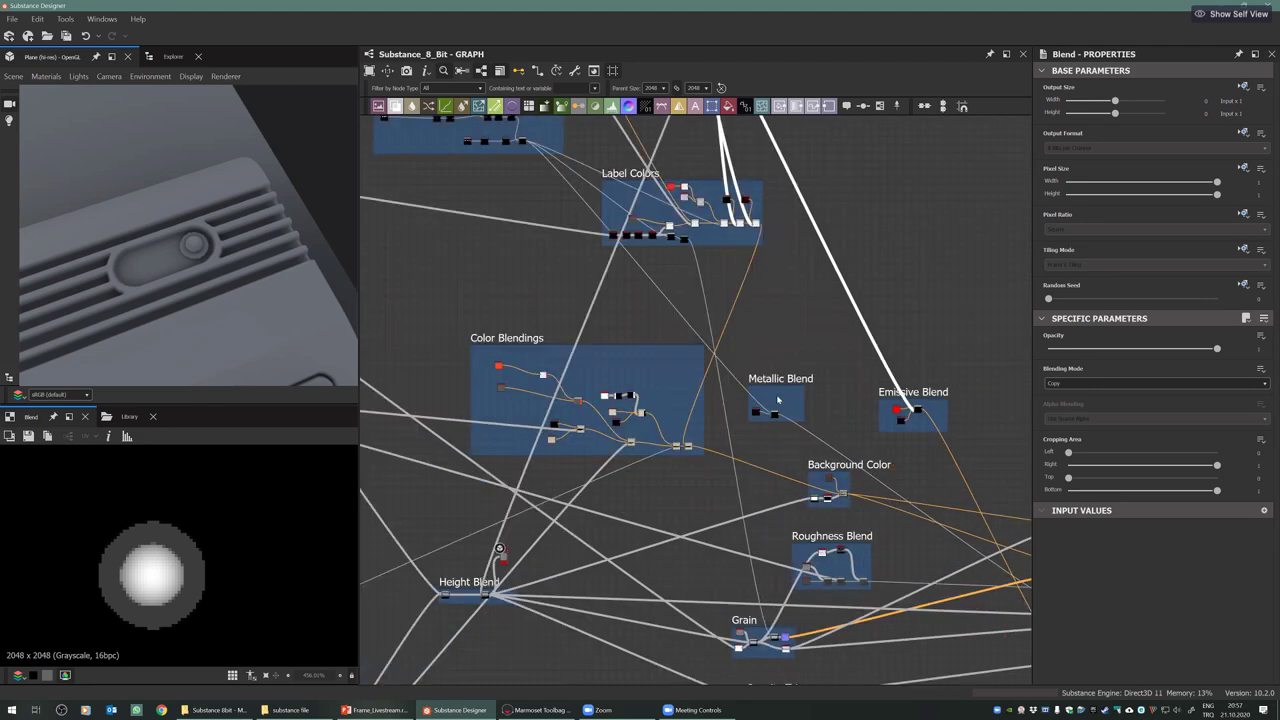
pyautogui.scroll(-1, 778, 399)
pyautogui.scroll(-1, 766, 444)
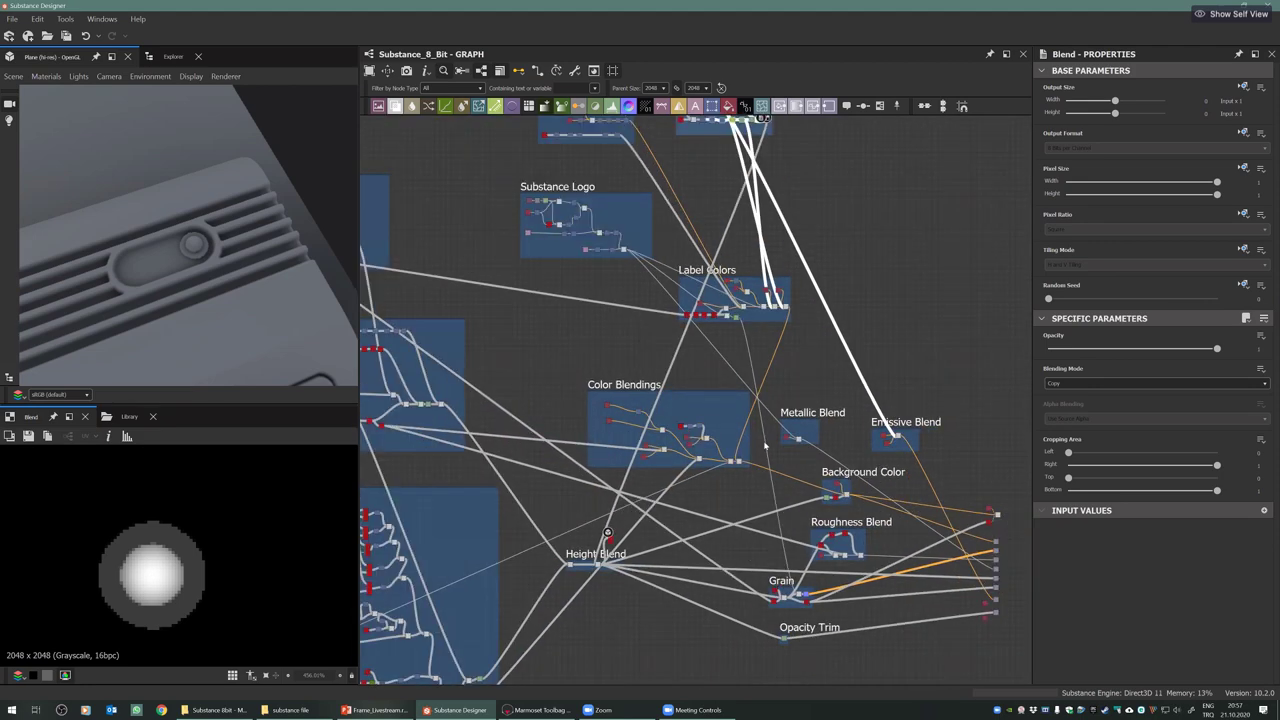
pyautogui.scroll(-3, 765, 444)
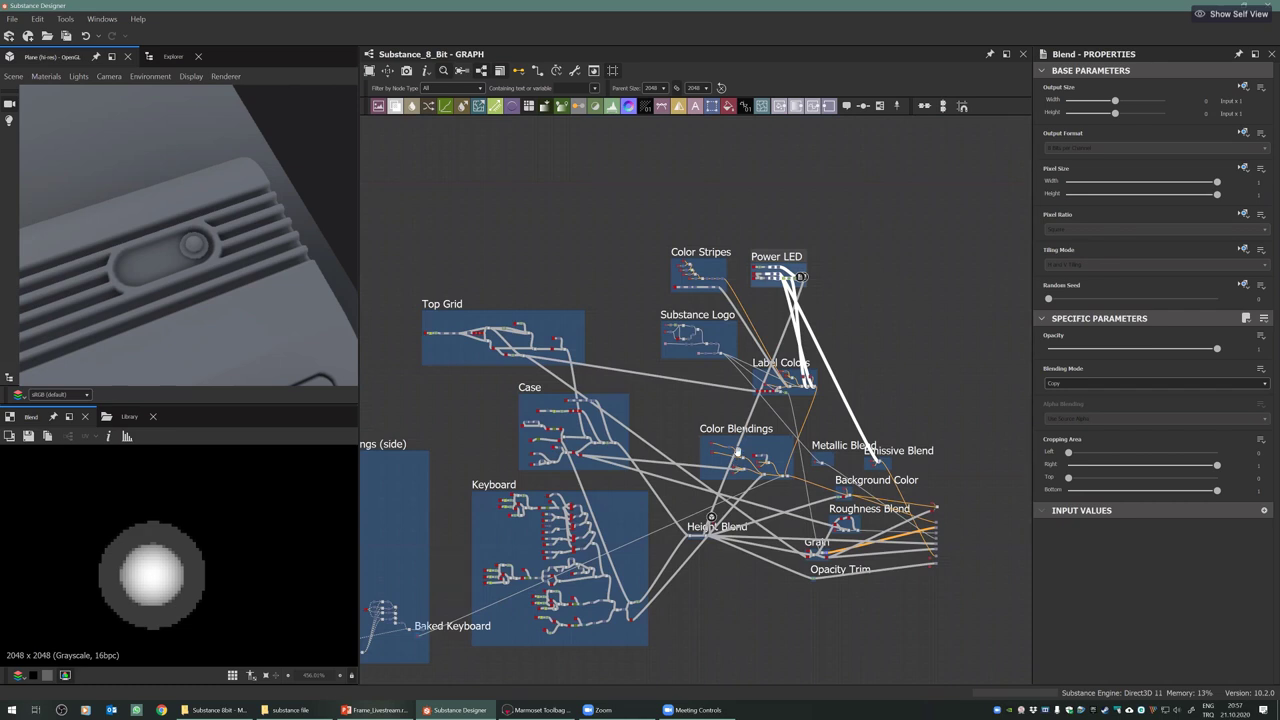
pyautogui.moveTo(736, 464); pyautogui.dragTo(740, 454, button='middle')
pyautogui.scroll(1, 700, 462)
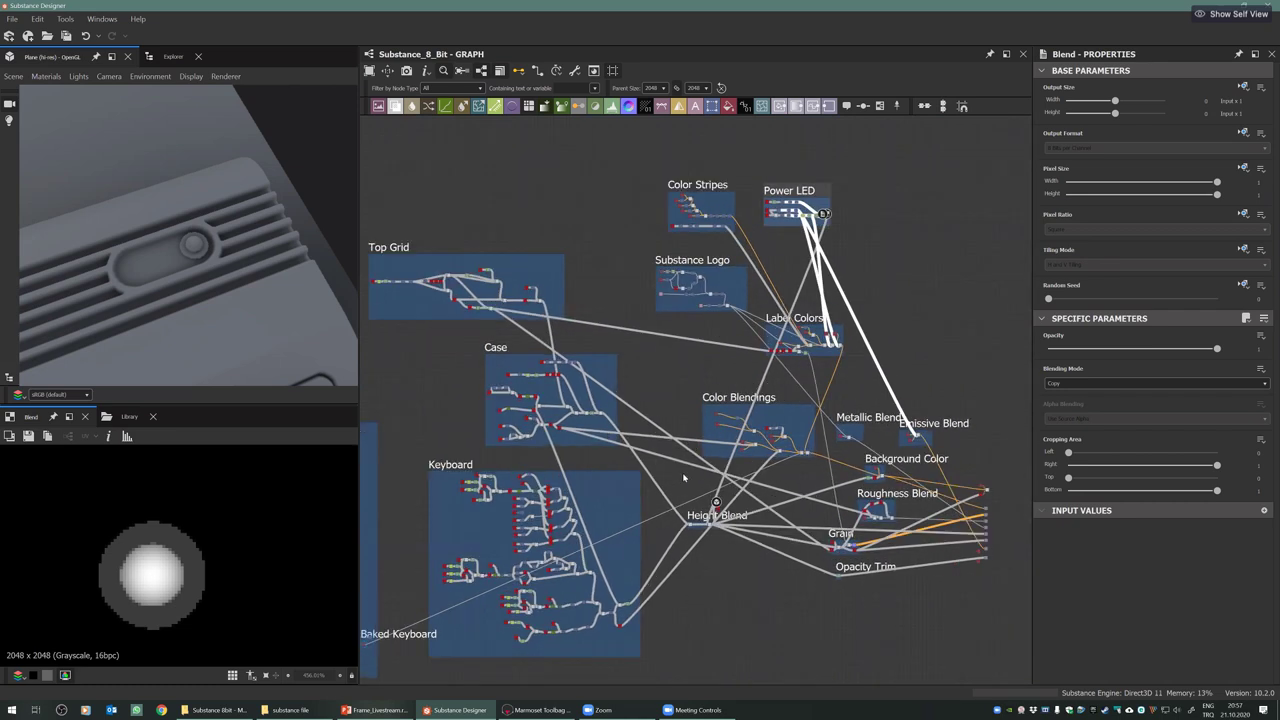
pyautogui.scroll(1, 698, 441)
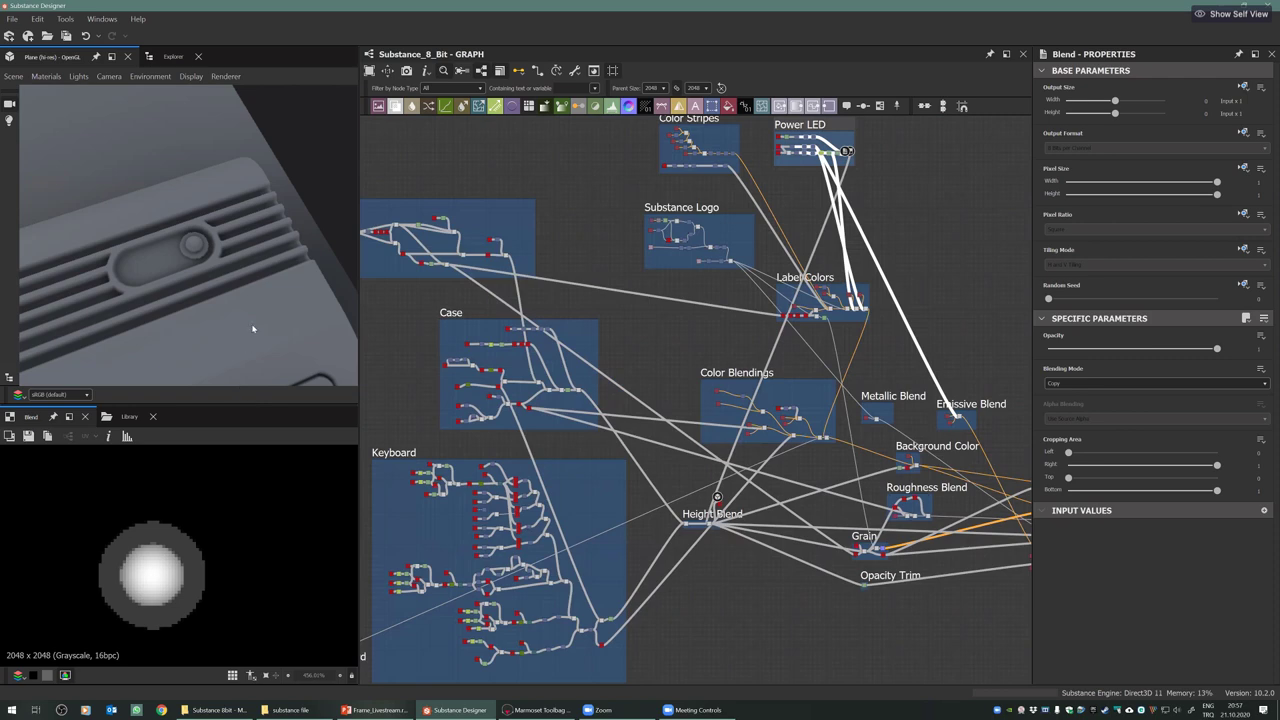
# Show the second Height Blend node's output in the 2D view and inspect the whole computer in the 3D preview
pyautogui.scroll(7, 716, 550)
pyautogui.doubleClick(697, 436)
pyautogui.scroll(-2, 200, 260)
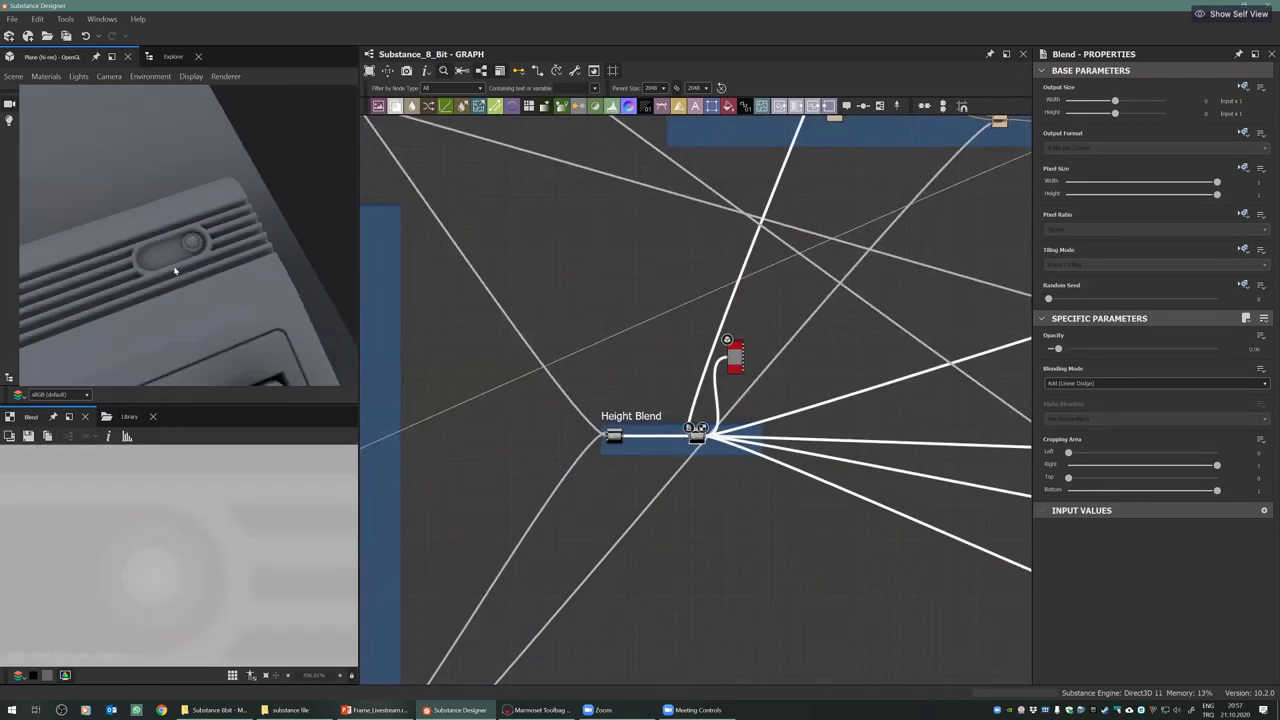
pyautogui.scroll(-3, 174, 270)
pyautogui.moveTo(174, 270); pyautogui.dragTo(200, 260, button='middle')
pyautogui.moveTo(200, 260); pyautogui.dragTo(250, 200)
pyautogui.scroll(3, 223, 197)
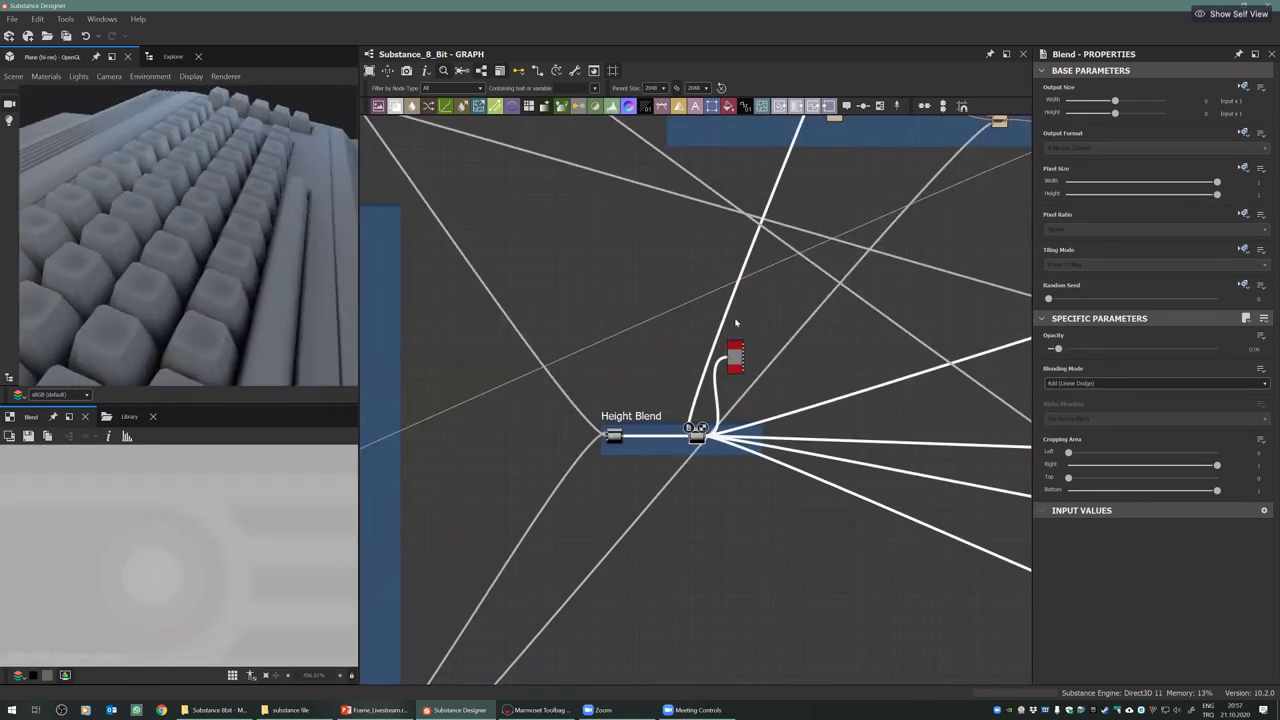
pyautogui.moveTo(700, 337); pyautogui.dragTo(653, 321, button='middle')
pyautogui.moveTo(644, 435); pyautogui.dragTo(431, 434, button='middle')
pyautogui.moveTo(563, 446); pyautogui.dragTo(675, 459, button='middle')
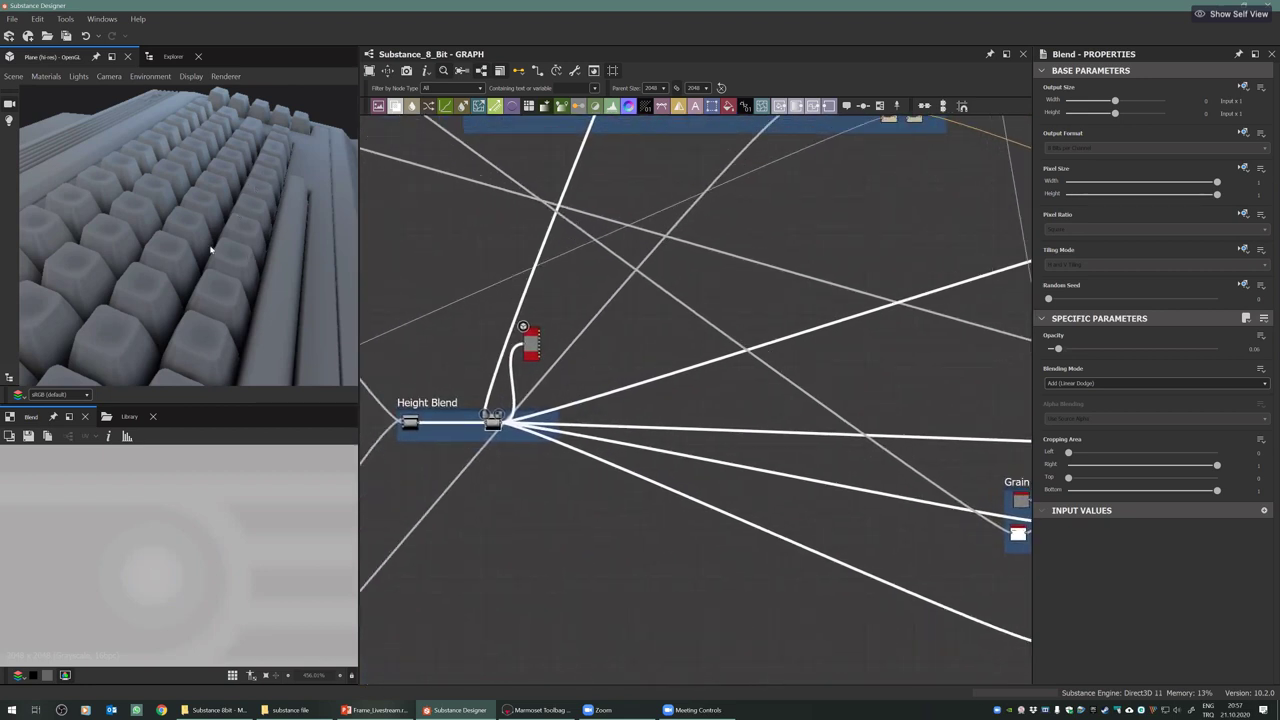
pyautogui.scroll(5, 477, 407)
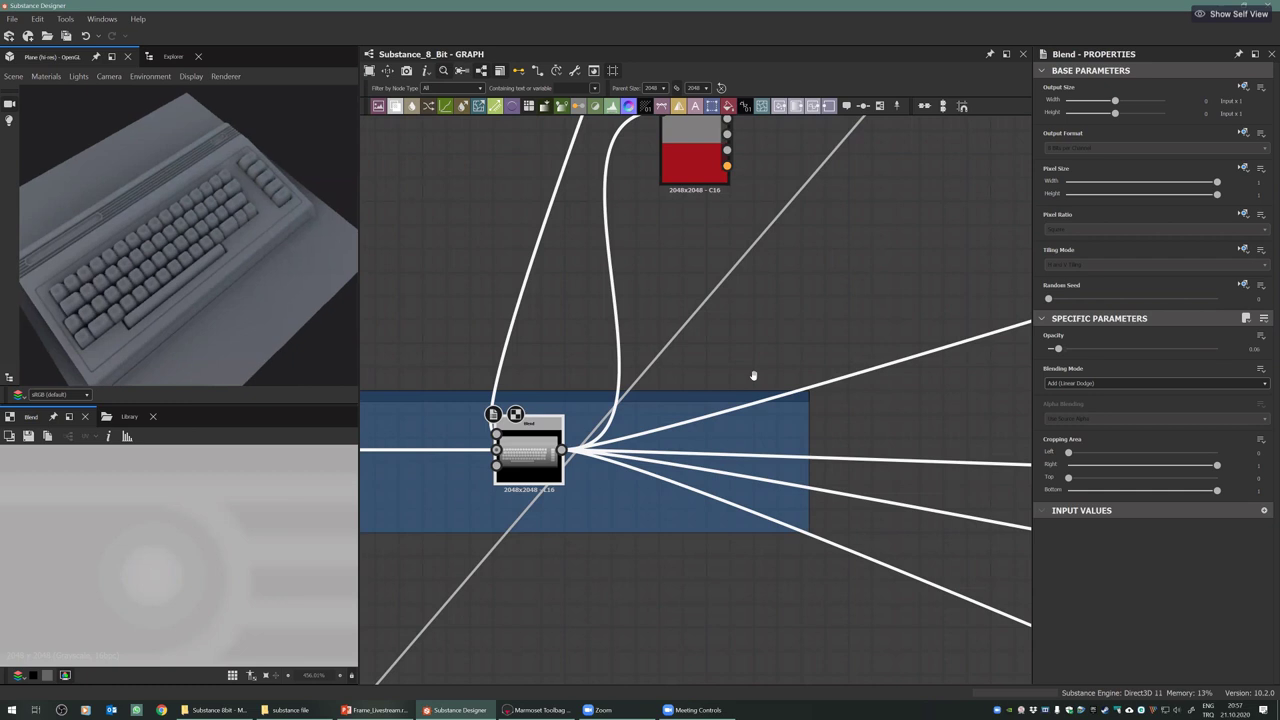
# Follow the Height Blend connections past the Grain and Opacity Trim frames to the graph's output nodes
pyautogui.scroll(-3, 551, 400)
pyautogui.moveTo(799, 414); pyautogui.dragTo(643, 424, button='middle')
pyautogui.moveTo(892, 375); pyautogui.dragTo(741, 426, button='middle')
pyautogui.scroll(-6, 772, 384)
pyautogui.scroll(9, 385, 415)
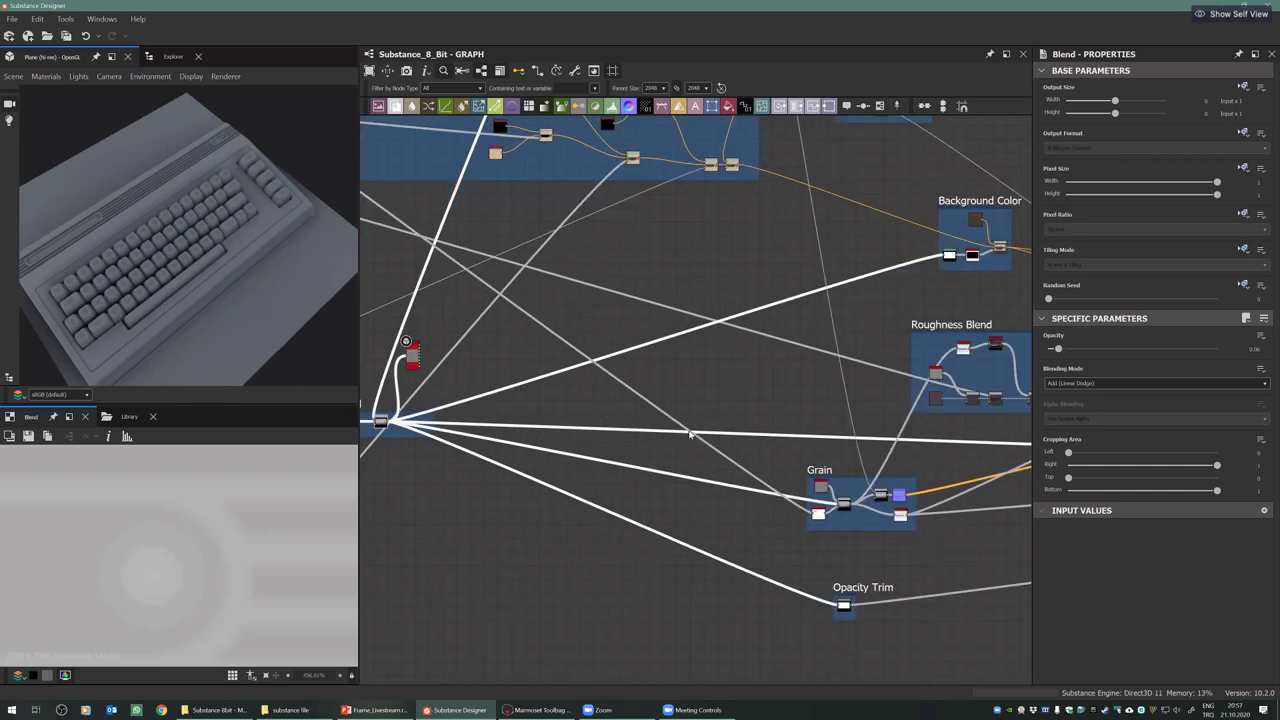
pyautogui.scroll(-4, 697, 431)
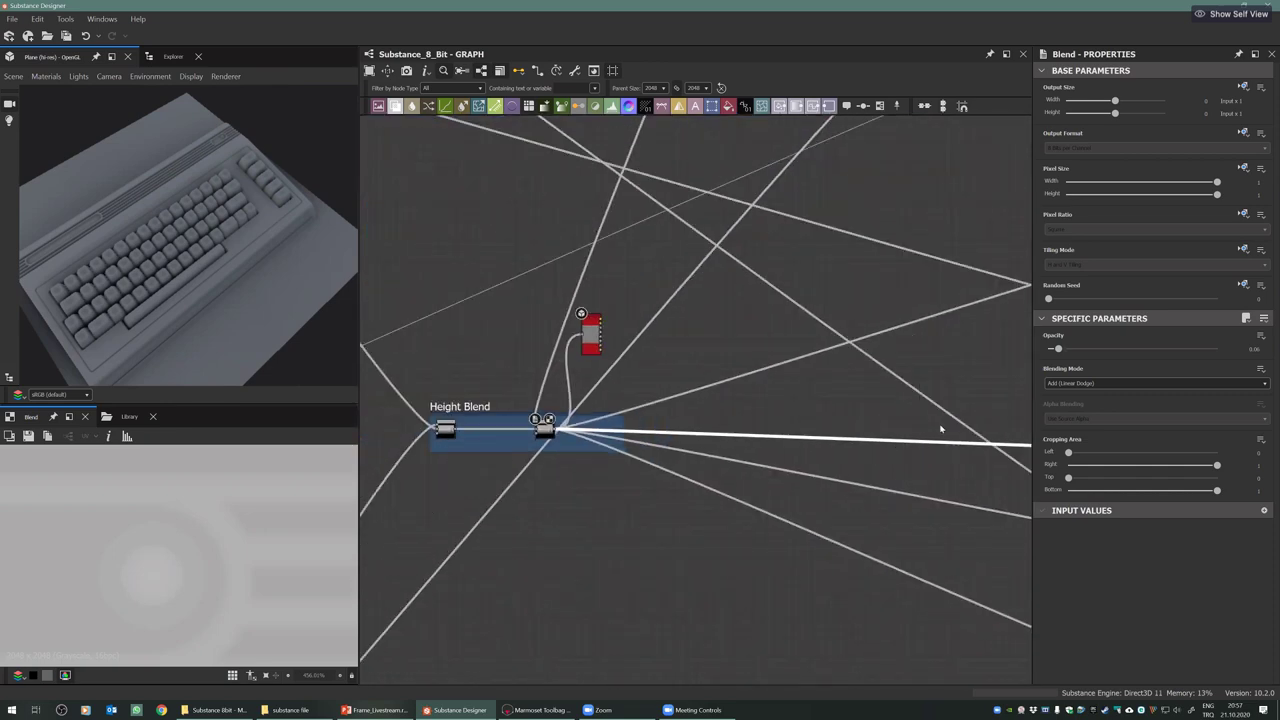
pyautogui.scroll(-4, 940, 428)
pyautogui.moveTo(891, 423); pyautogui.dragTo(580, 418, button='middle')
pyautogui.scroll(6, 648, 437)
pyautogui.scroll(-4, 429, 416)
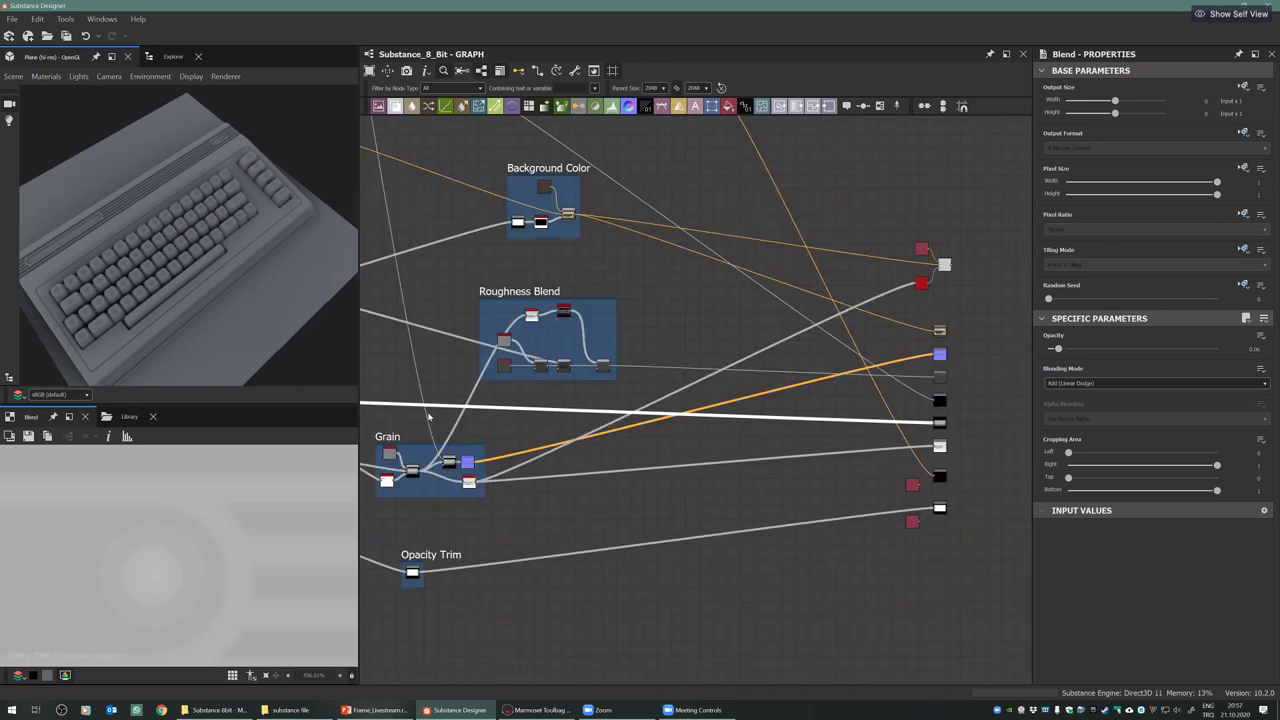
# Go to the Grain frame and identify its White Noise node
pyautogui.scroll(-2, 970, 425)
pyautogui.moveTo(702, 480); pyautogui.dragTo(826, 486, button='middle')
pyautogui.scroll(3, 750, 485)
pyautogui.scroll(4, 700, 470)
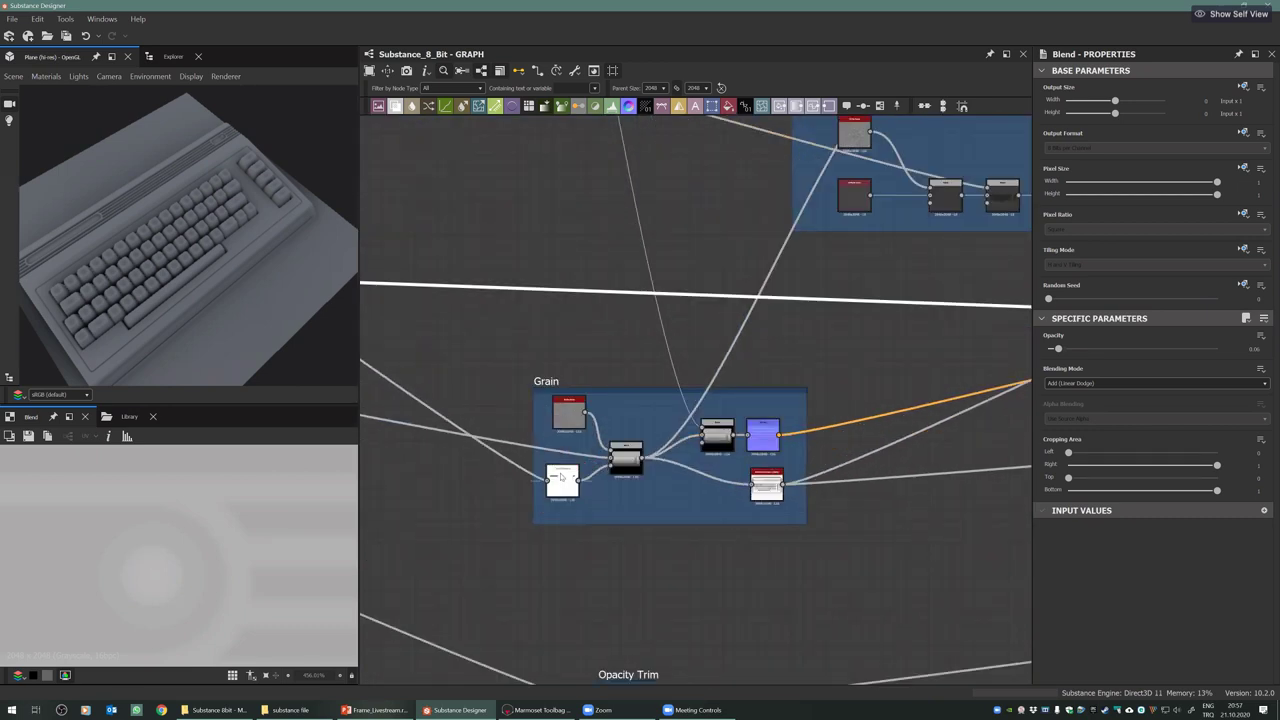
pyautogui.click(575, 403)
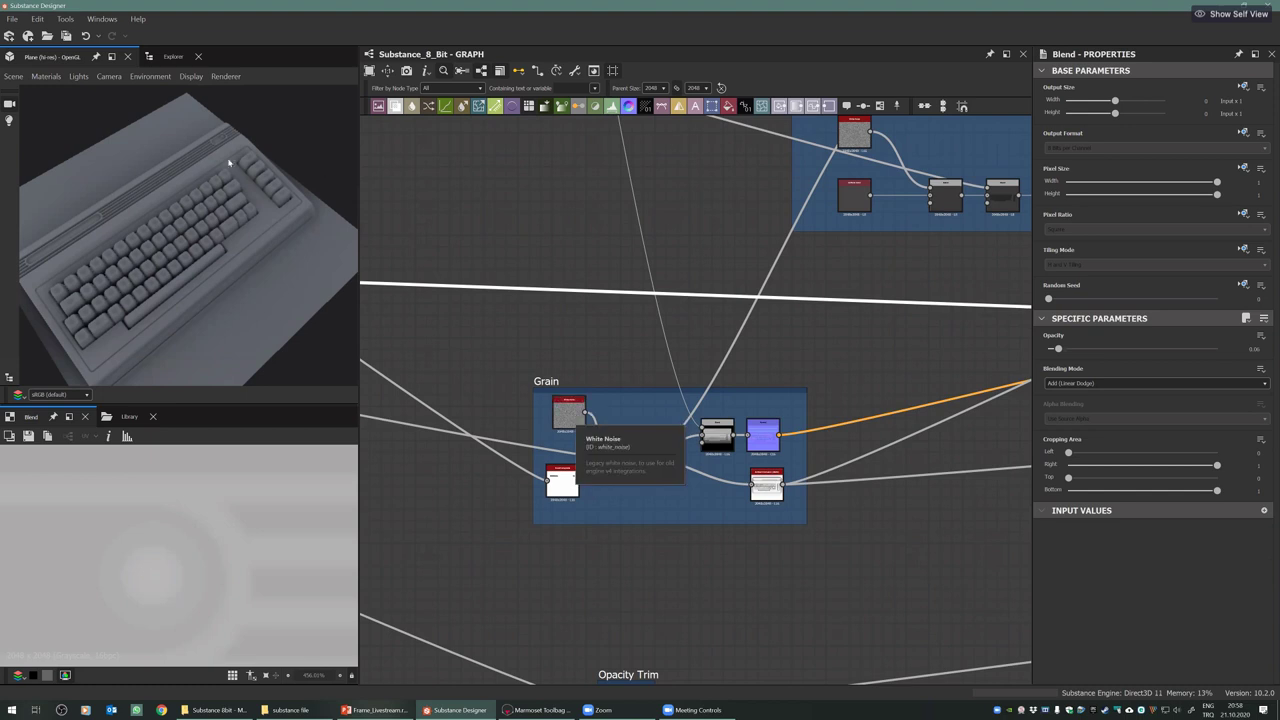
pyautogui.moveTo(600, 440); pyautogui.dragTo(670, 380, button='middle')
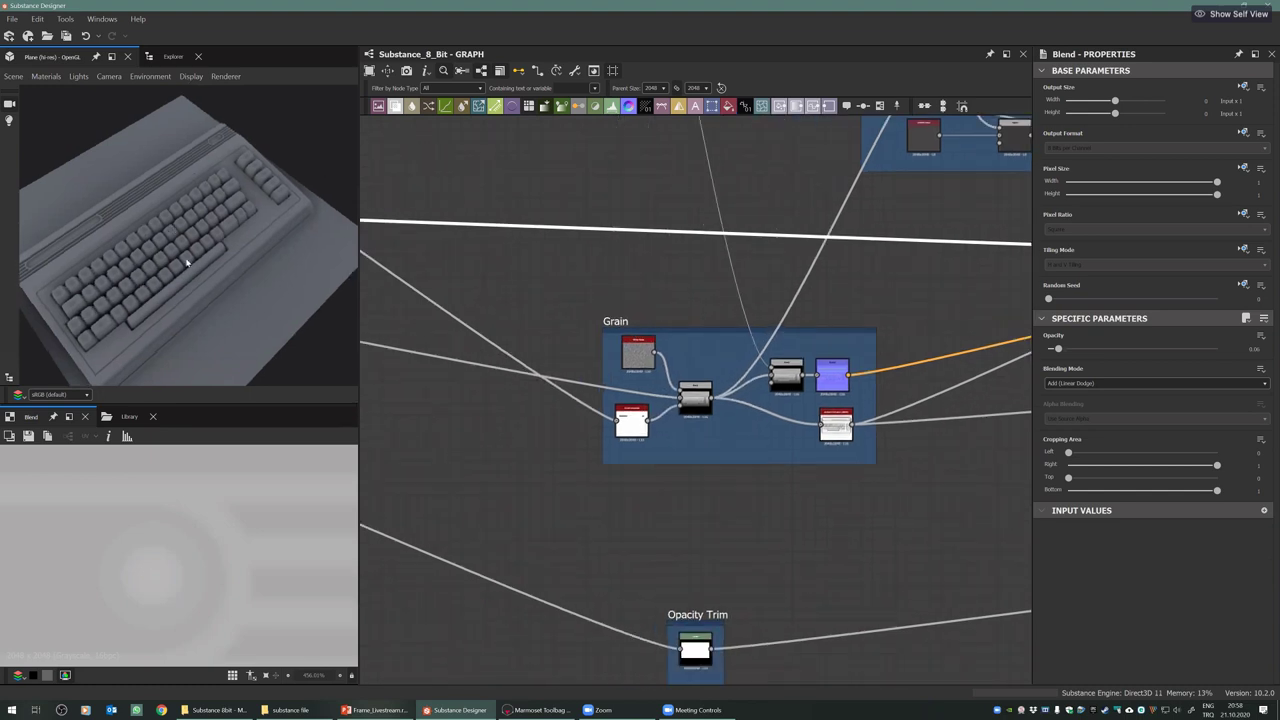
# Tilt the 3D preview for a closer low-angle look at the keys and the case surface
pyautogui.moveTo(188, 260); pyautogui.dragTo(205, 215)
pyautogui.scroll(4, 205, 215)
pyautogui.scroll(4, 561, 420)
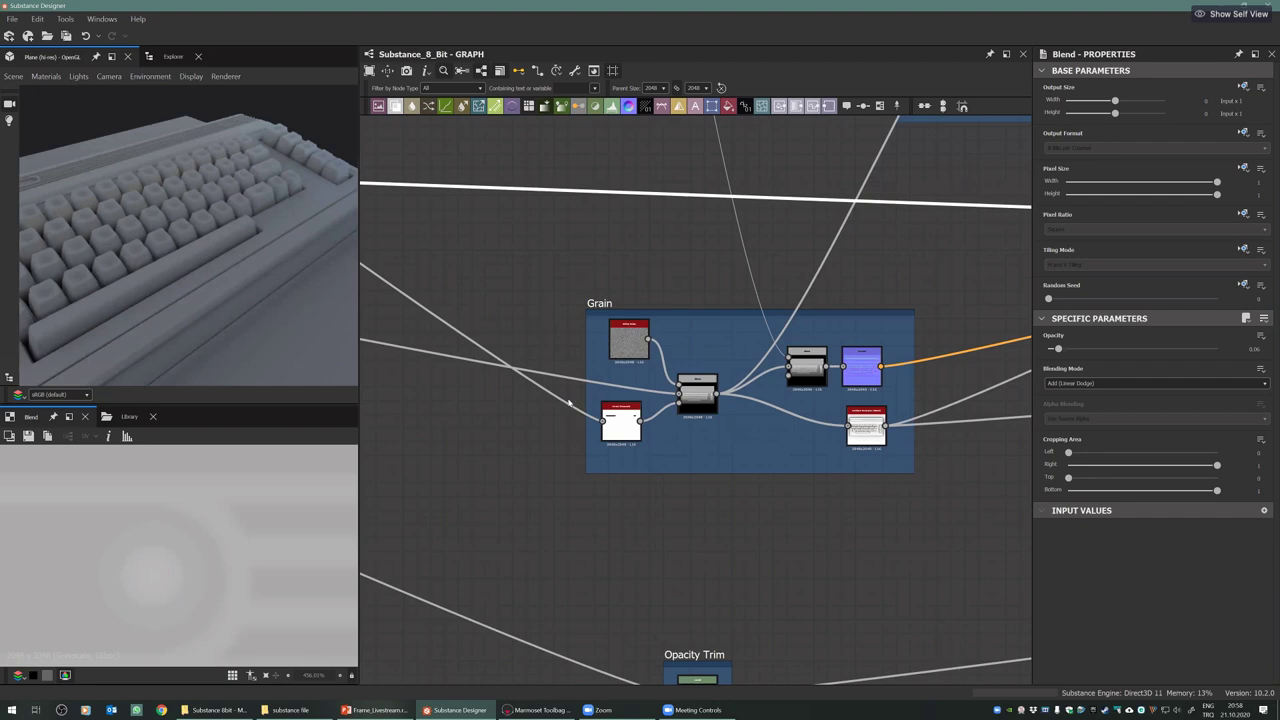
# Show the Grain frame's Invert Grayscale, White Noise and Blend nodes in turn in the 2D view
pyautogui.scroll(2, 612, 436)
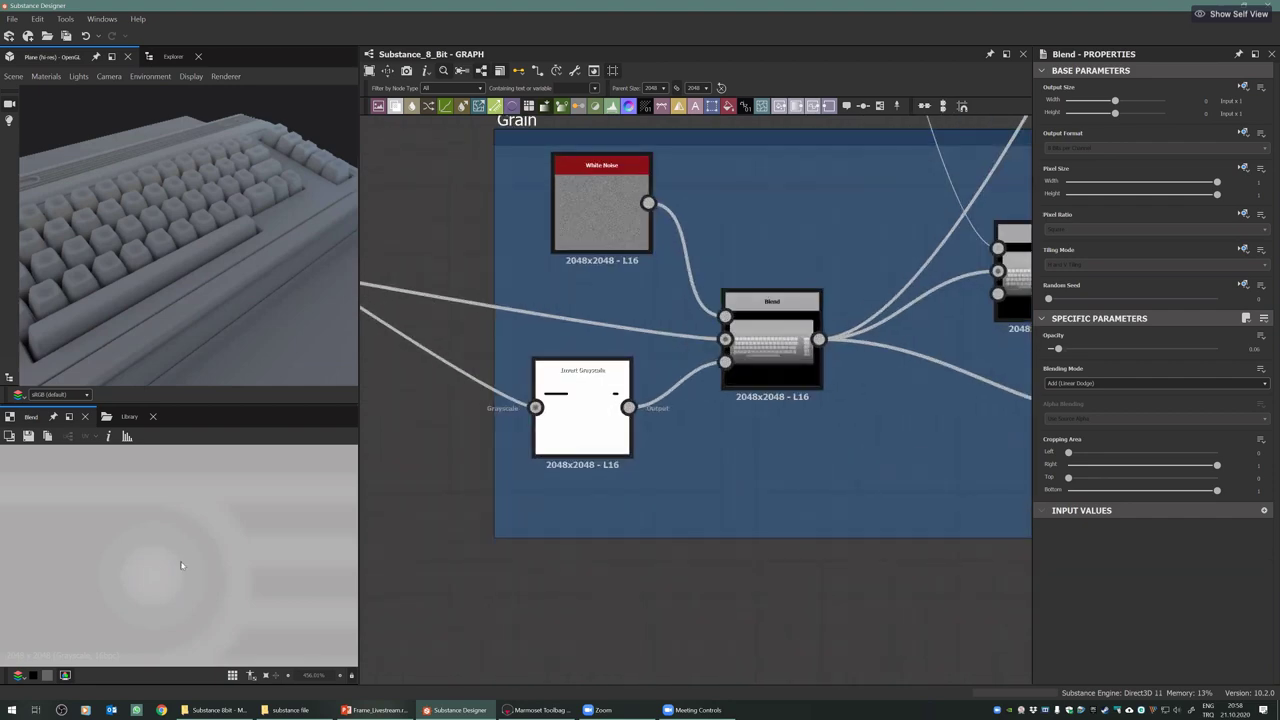
pyautogui.doubleClick(583, 415)
pyautogui.scroll(-3, 557, 372)
pyautogui.doubleClick(583, 278)
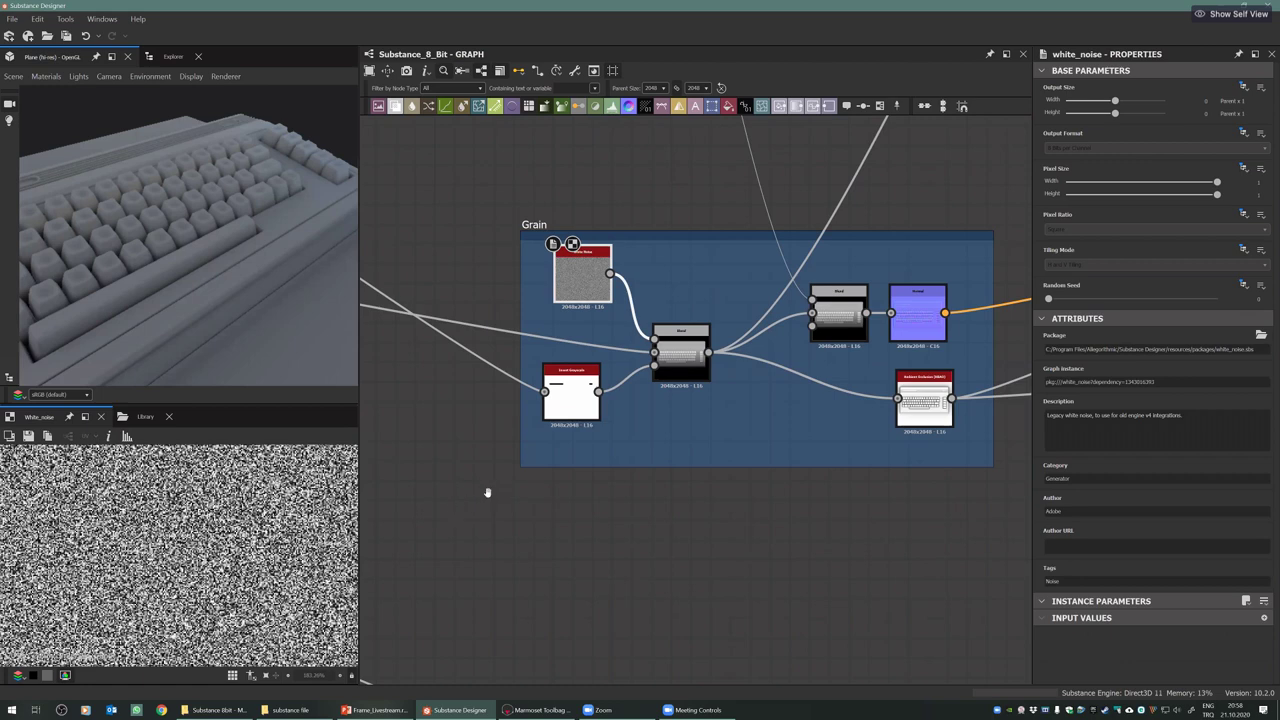
pyautogui.doubleClick(681, 350)
pyautogui.scroll(3, 670, 335)
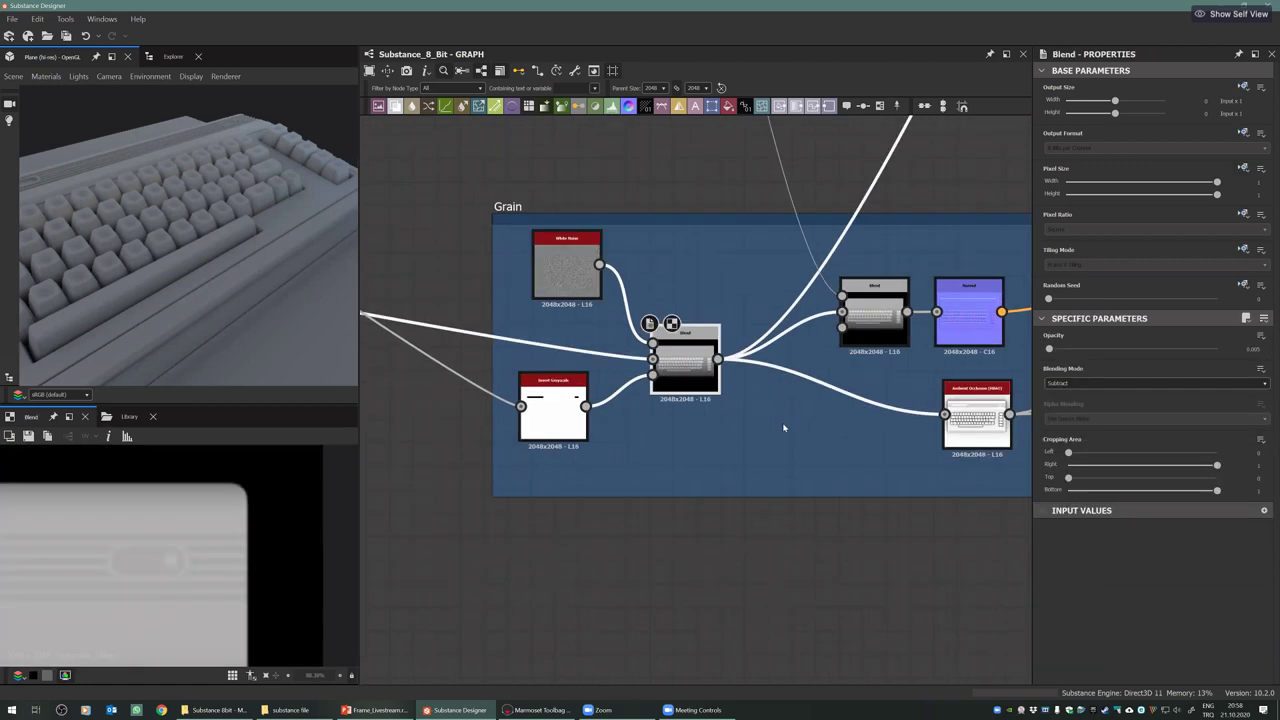
# Show the Grain frame's Invert Grayscale mask in full in the 2D view
pyautogui.scroll(2, 594, 371)
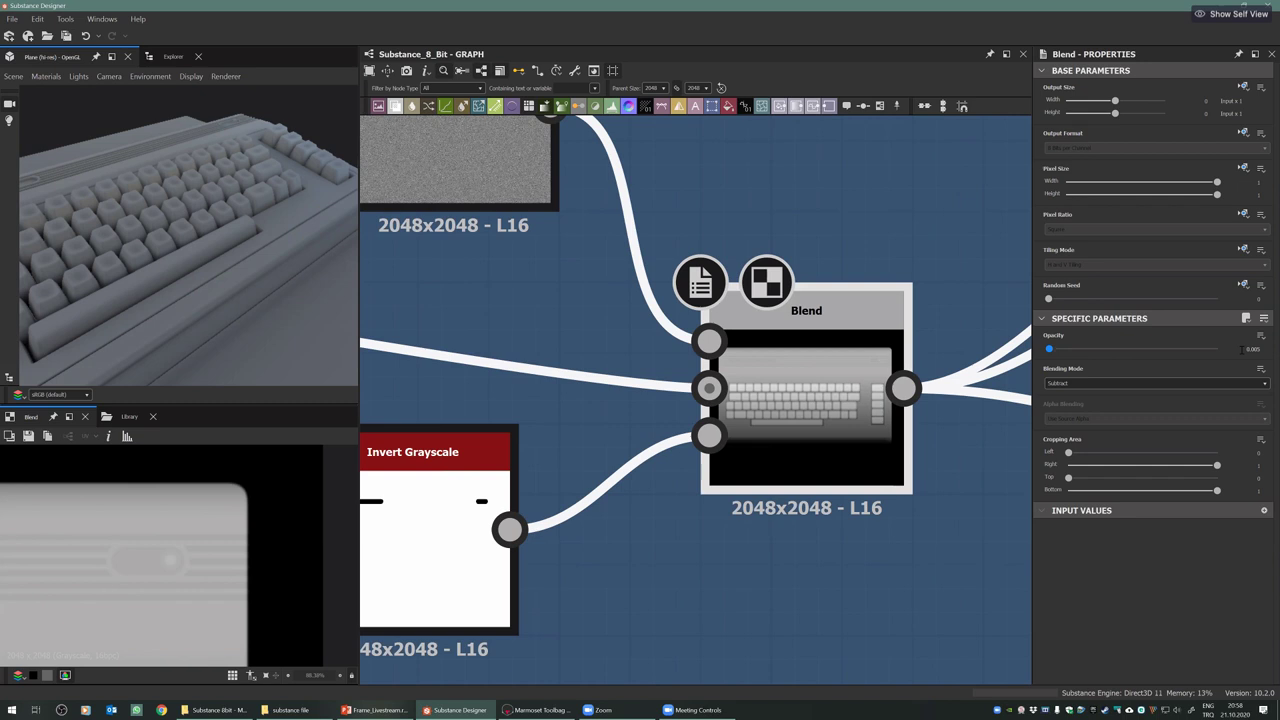
pyautogui.doubleClick(428, 545)
pyautogui.scroll(-5, 121, 529)
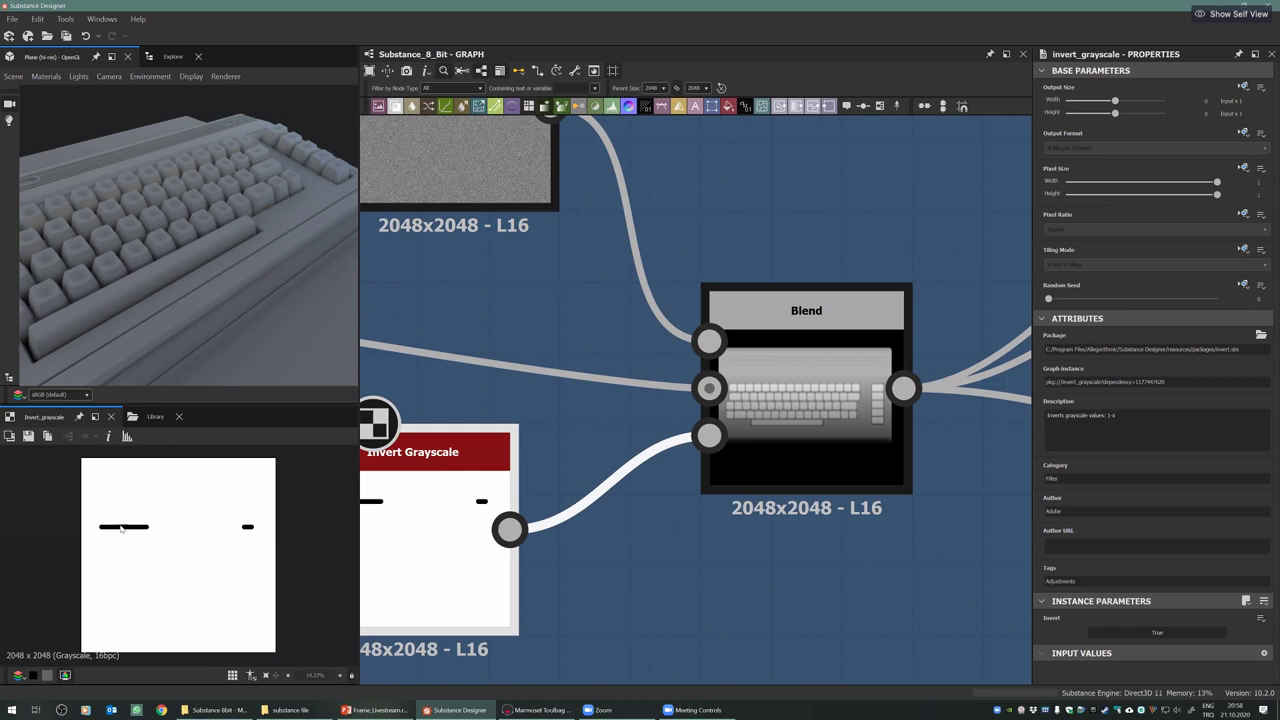
# Turn the 3D preview toward the case's ridged badge area and display the graph's outputs on the model
pyautogui.moveTo(280, 203); pyautogui.dragTo(310, 236)
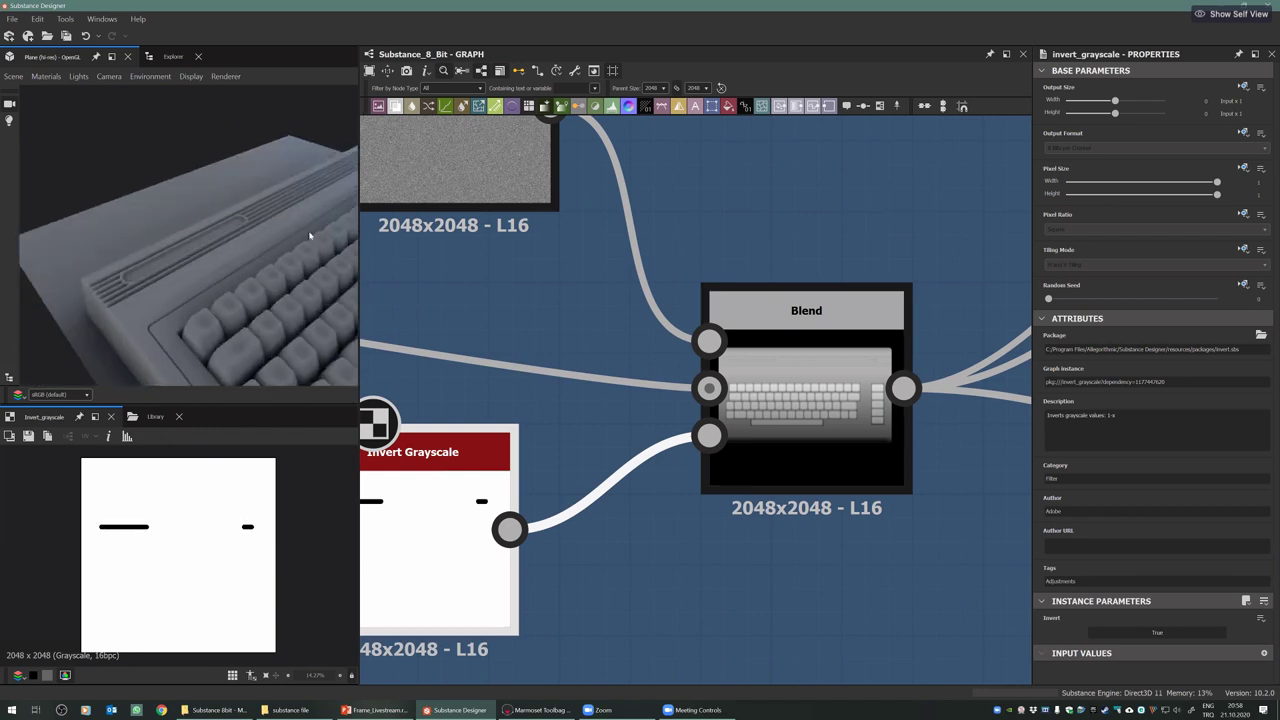
pyautogui.rightClick(518, 309)
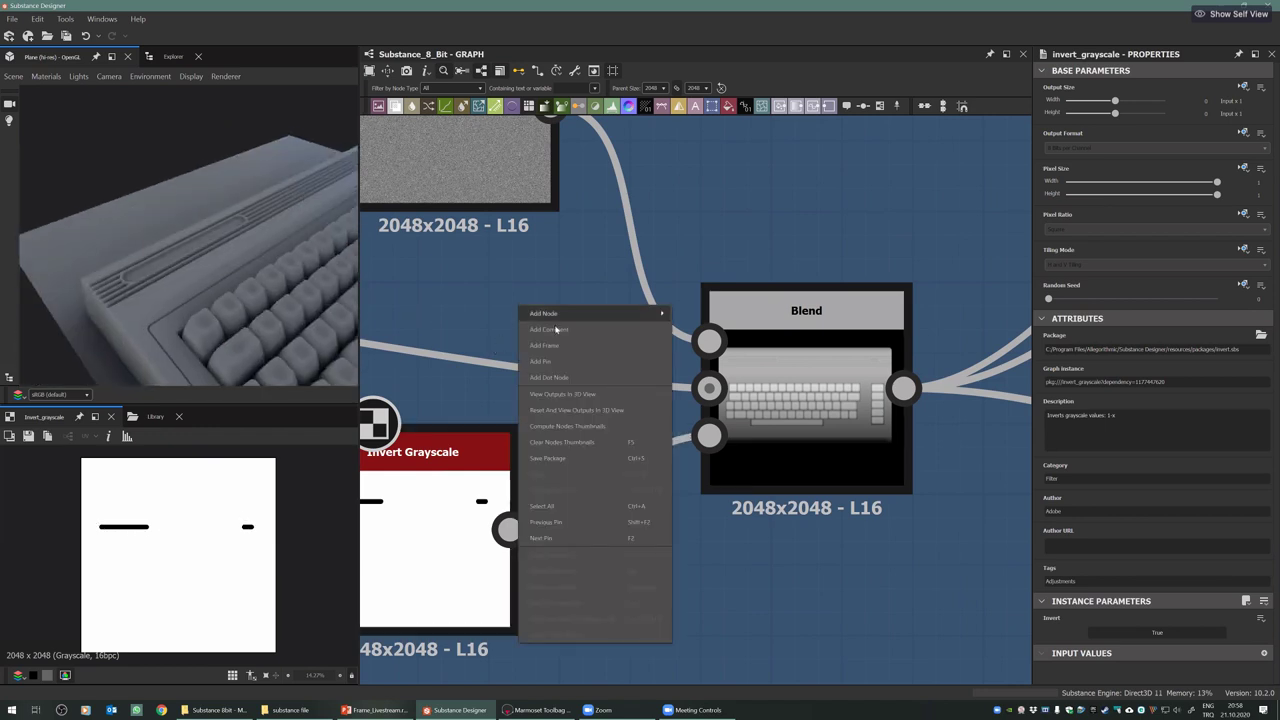
pyautogui.click(562, 394)
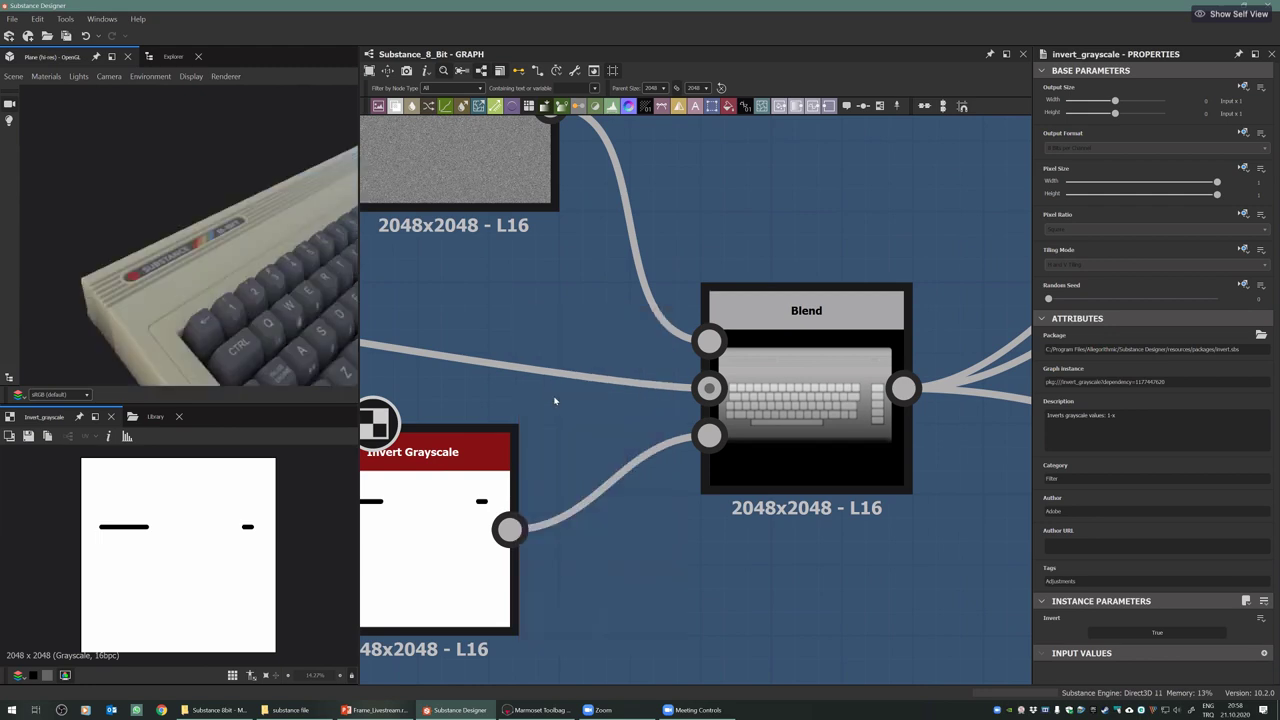
# Inspect the SUBSTANCE badge and surrounding case surface up close in the 3D preview with the environment lighting rotated
pyautogui.scroll(6, 182, 282)
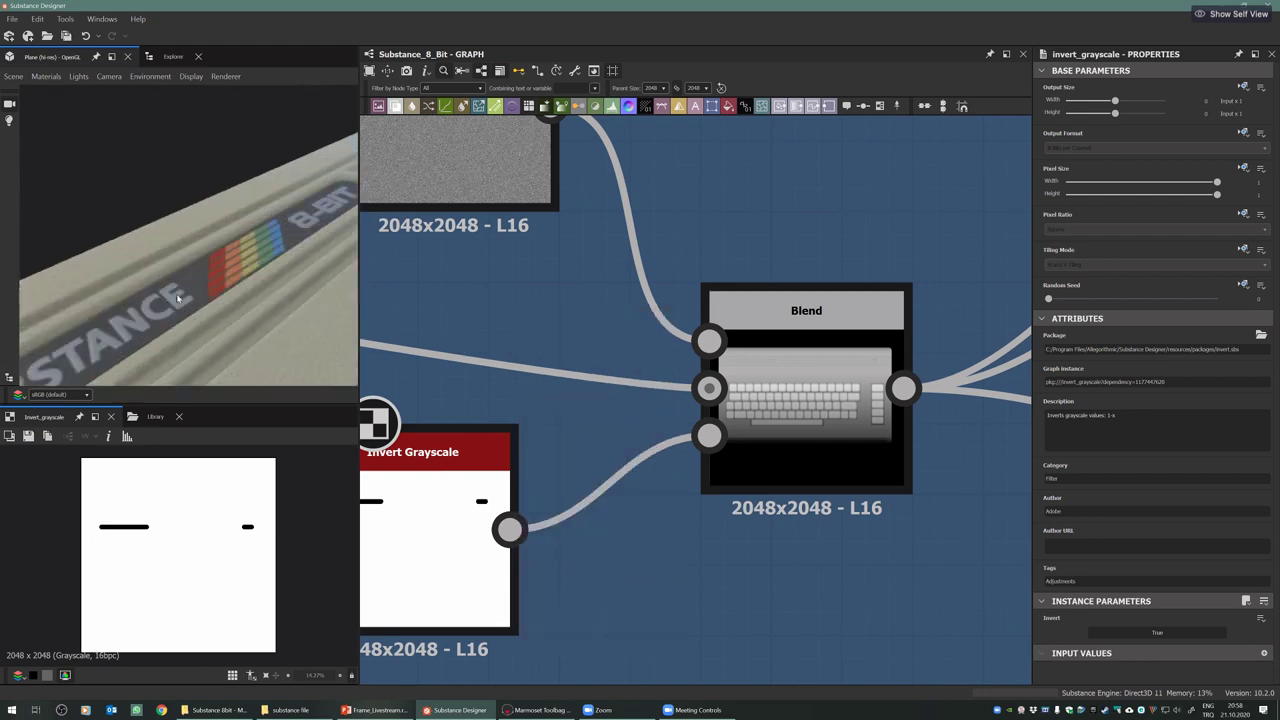
pyautogui.moveTo(174, 297); pyautogui.dragTo(241, 264)
pyautogui.scroll(-5, 206, 277)
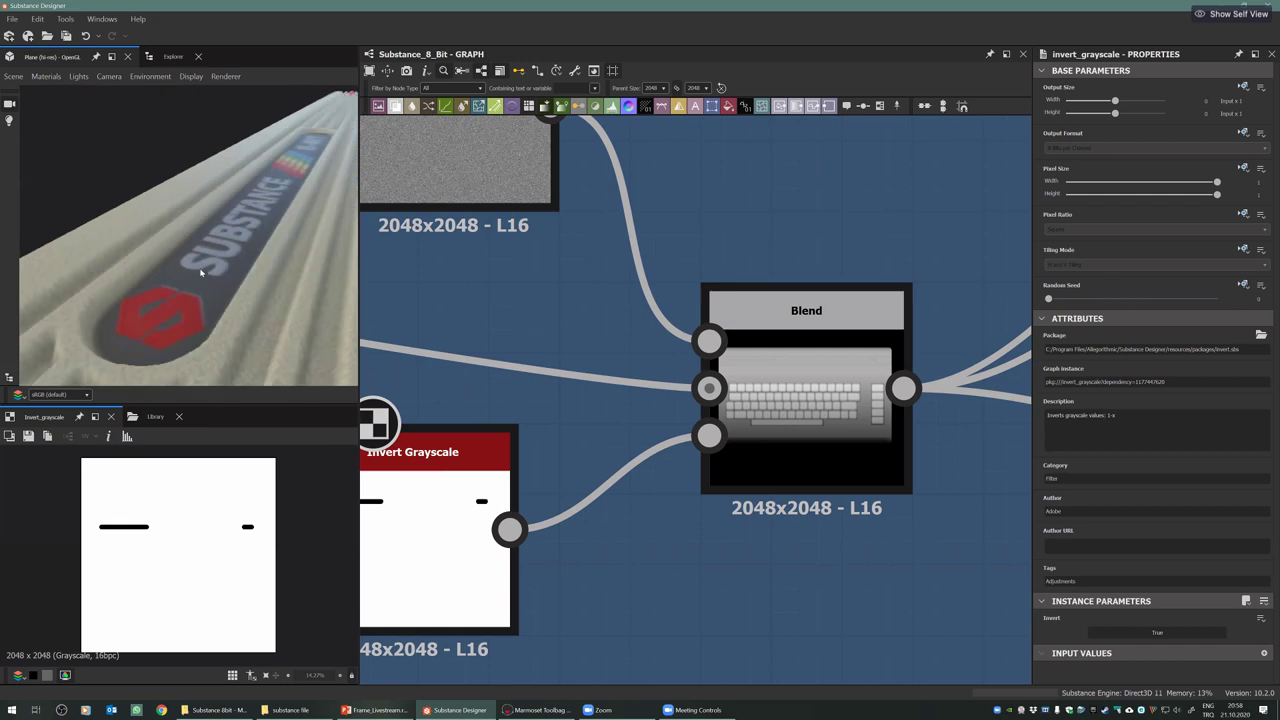
pyautogui.keyDown('ctrl'); pyautogui.keyDown('shift'); pyautogui.moveTo(145, 230); pyautogui.dragTo(232, 225, button='right'); pyautogui.keyUp('shift'); pyautogui.keyUp('ctrl')
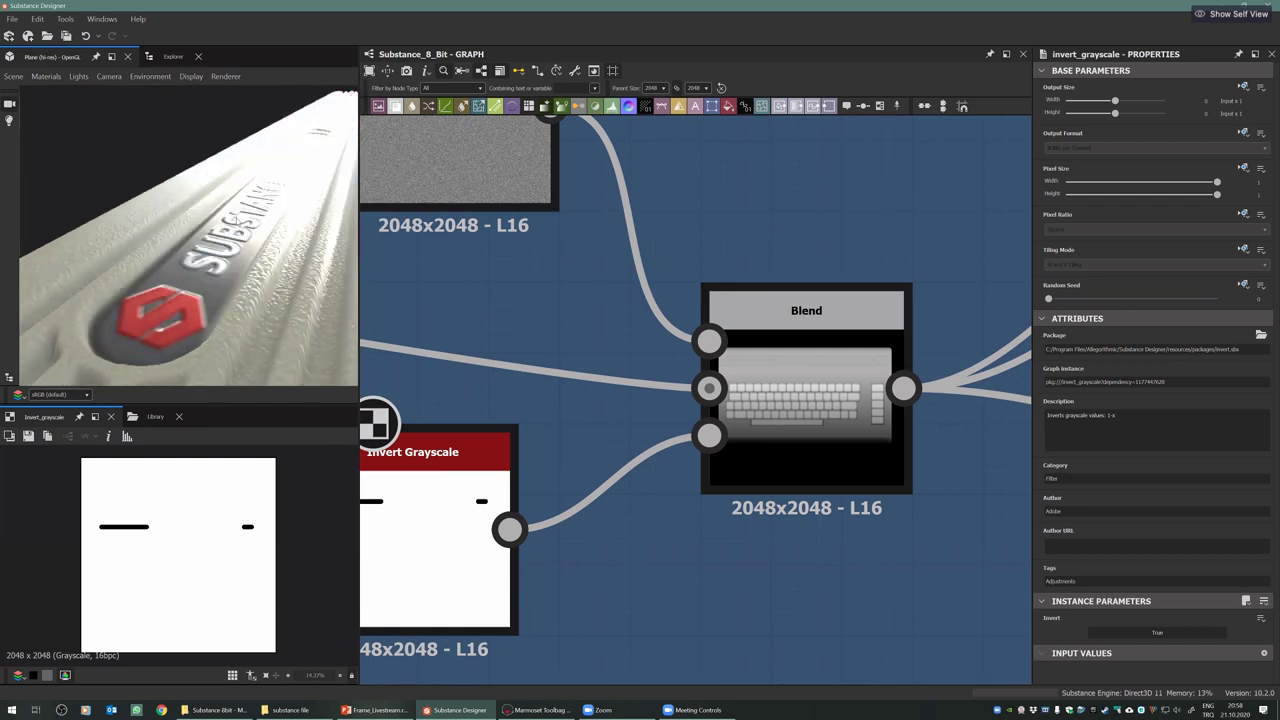
pyautogui.moveTo(180, 225); pyautogui.dragTo(315, 277)
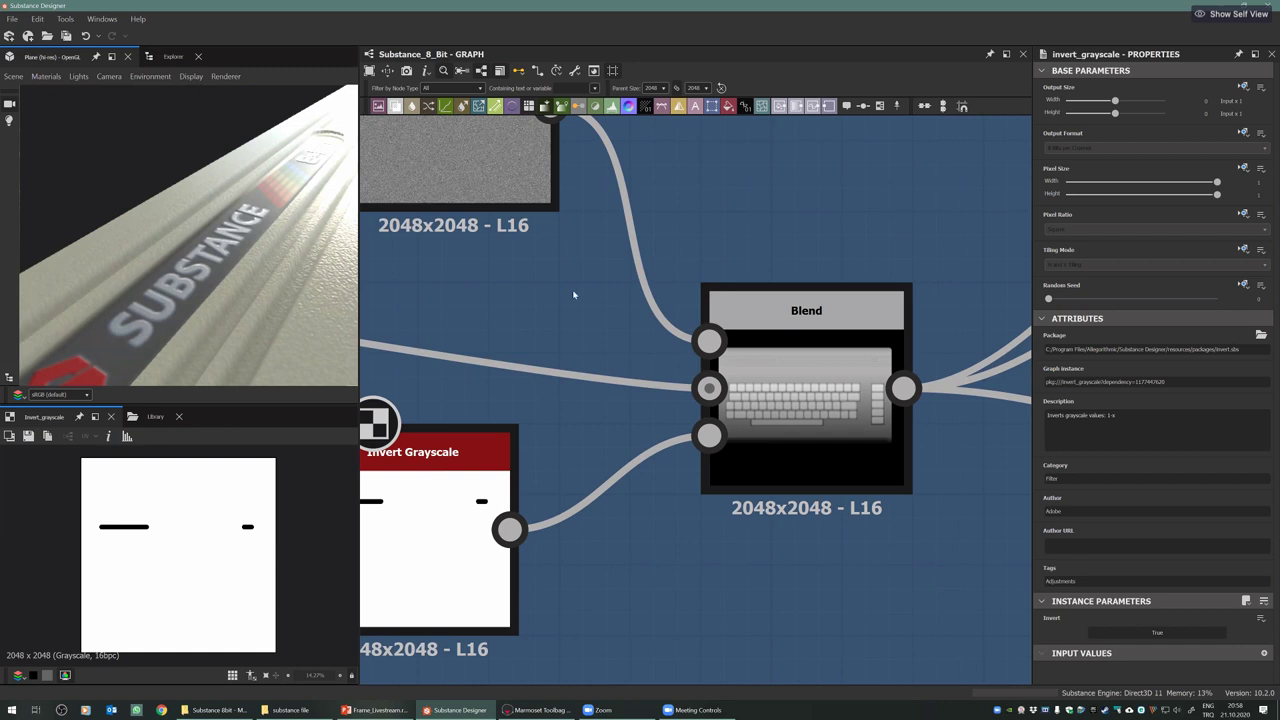
# Trace White Noise and Invert Grayscale into the Grain frame's Blend node and view that Blend's properties
pyautogui.click(399, 504)
pyautogui.moveTo(502, 194); pyautogui.dragTo(499, 237, button='middle')
pyautogui.scroll(-5, 816, 421)
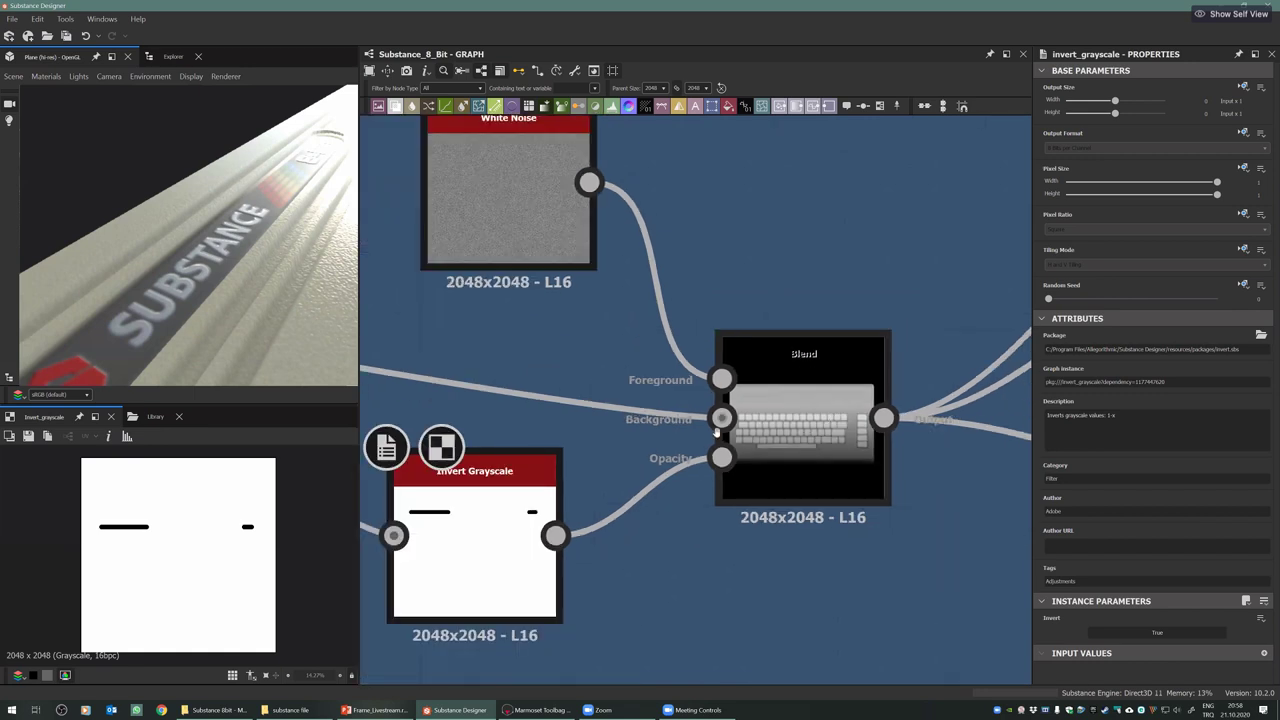
pyautogui.moveTo(614, 427); pyautogui.dragTo(467, 468, button='middle')
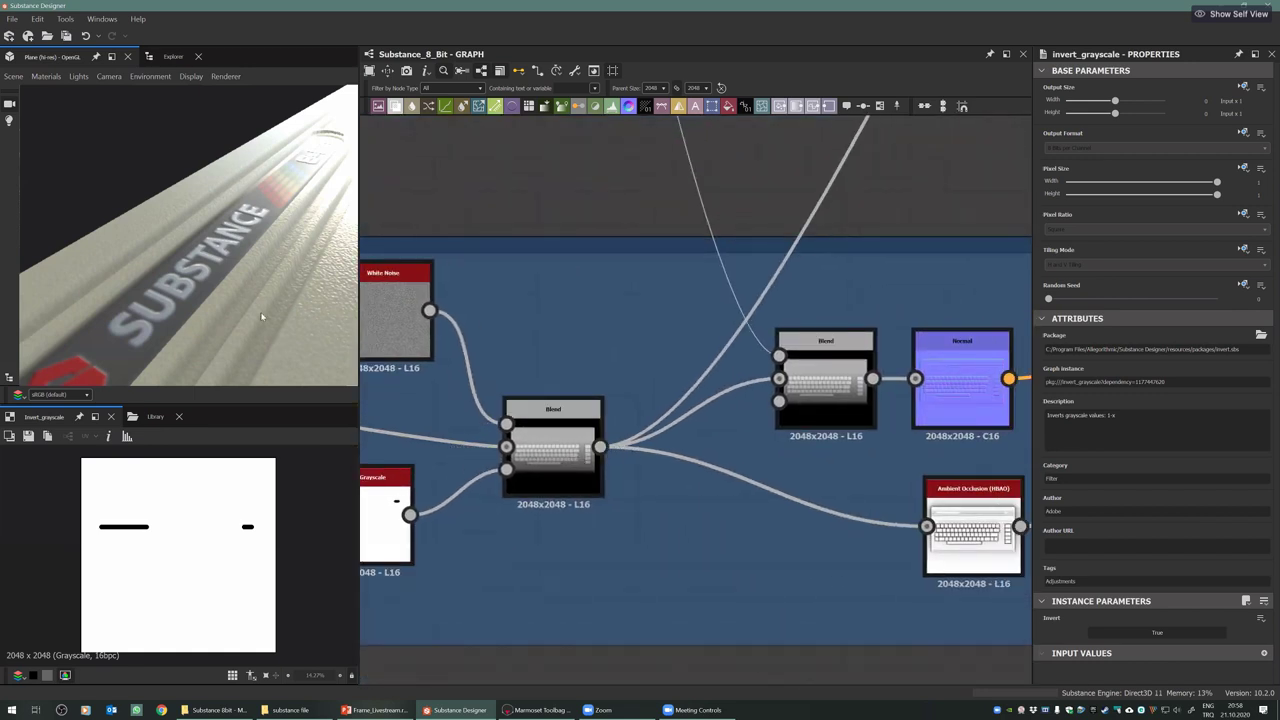
pyautogui.click(553, 430)
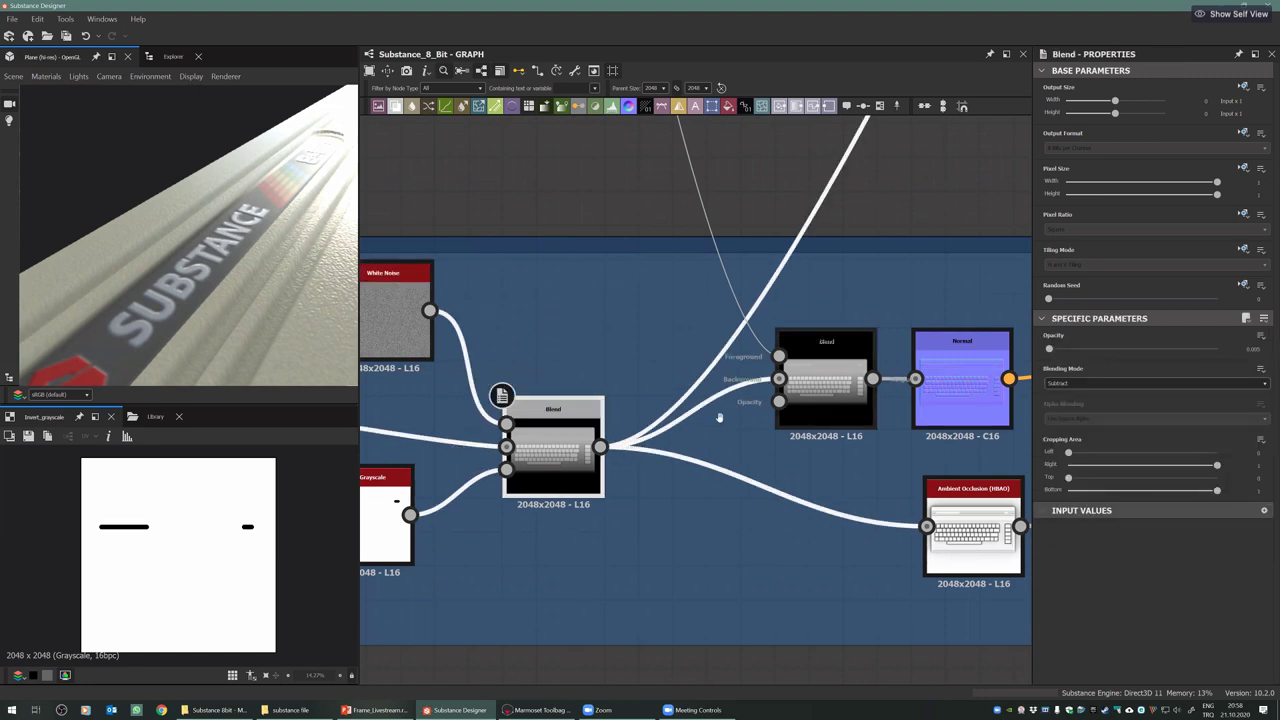
# Follow the grain Blend's output to the Normal and Ambient Occlusion (HBAO) nodes and view the HBAO properties
pyautogui.moveTo(841, 425); pyautogui.dragTo(749, 423, button='middle')
pyautogui.click(846, 491)
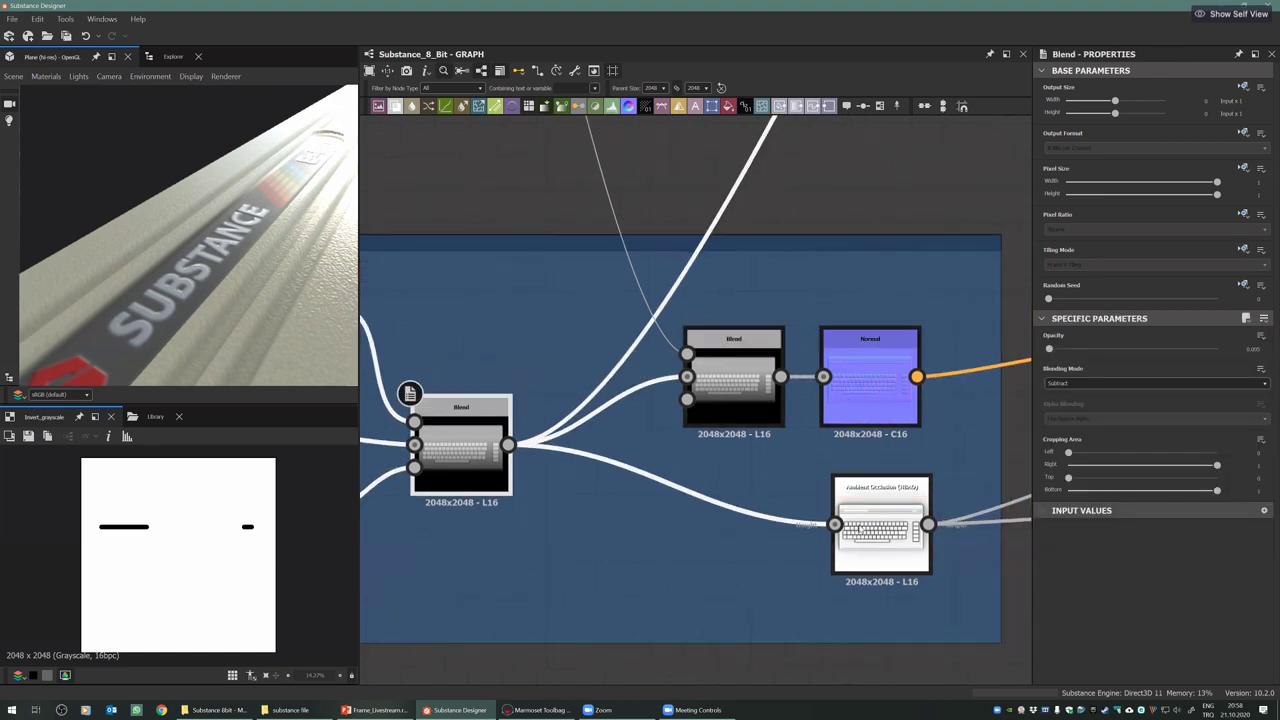
pyautogui.scroll(-2, 863, 397)
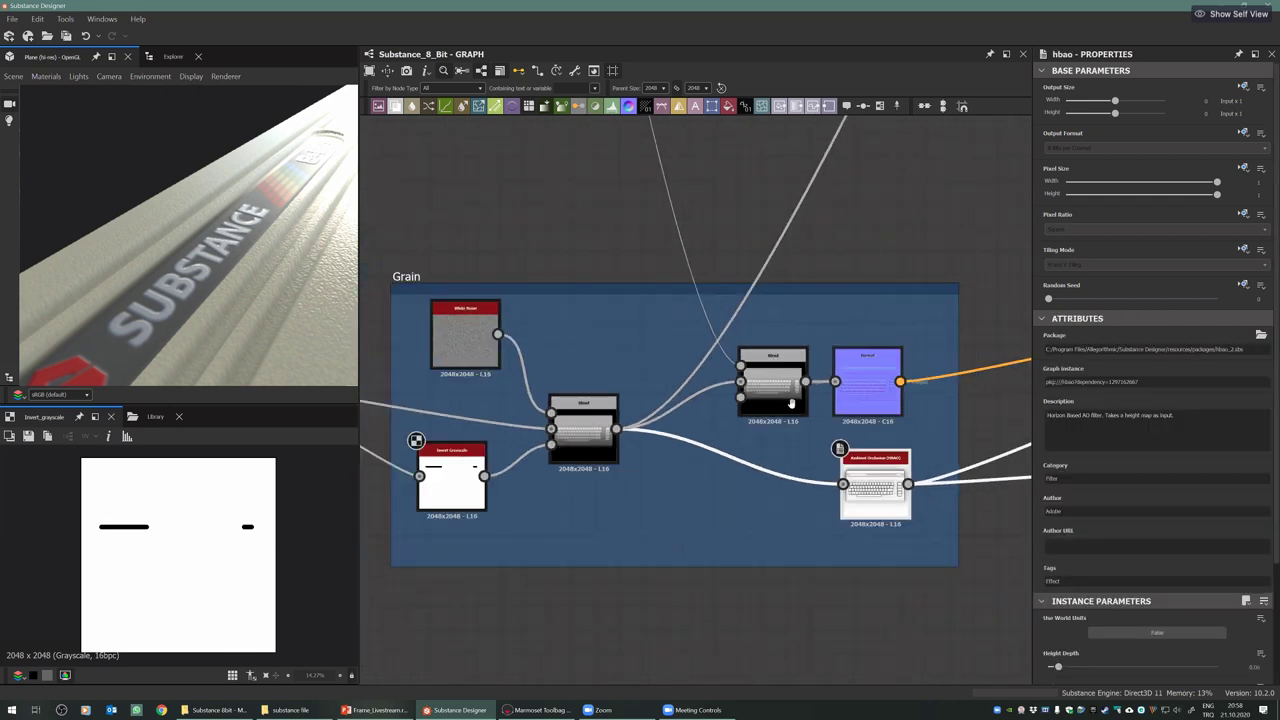
pyautogui.moveTo(863, 397); pyautogui.dragTo(741, 413, button='middle')
# Examine the grain on the case surface beside the badge from close and wider angles in the 3D preview
pyautogui.scroll(4, 323, 277)
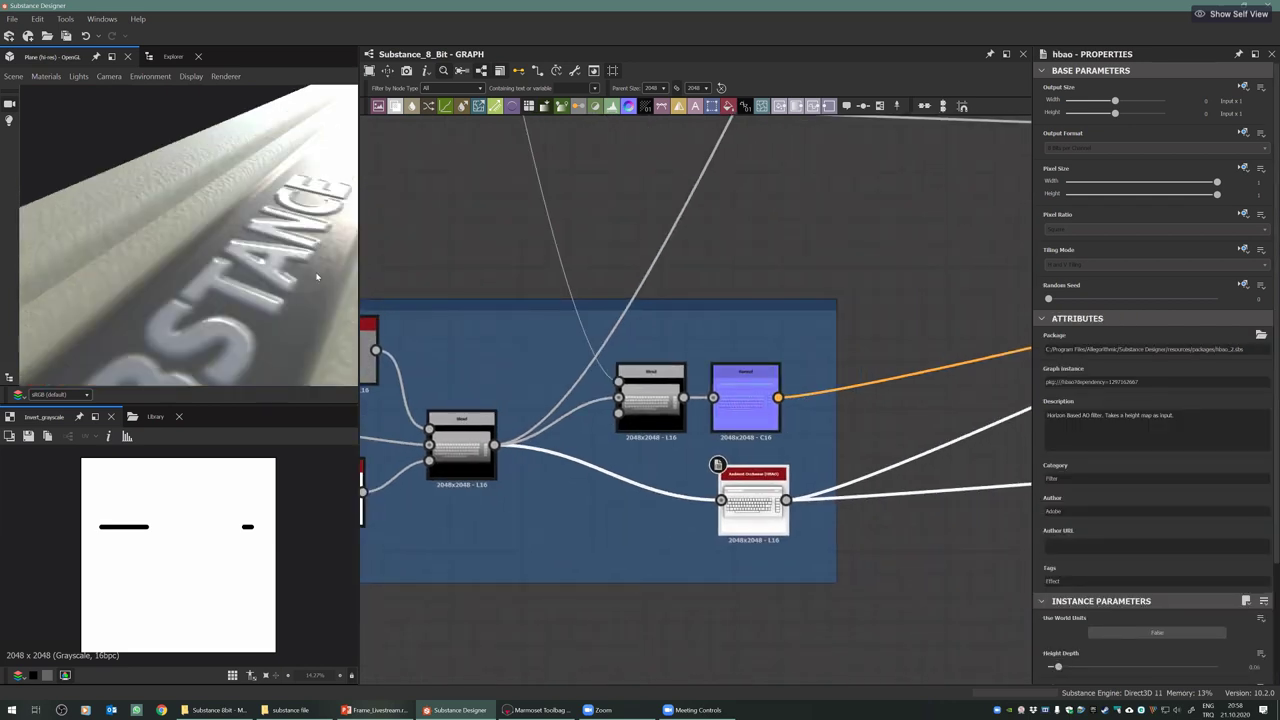
pyautogui.moveTo(319, 278); pyautogui.dragTo(287, 273, button='middle')
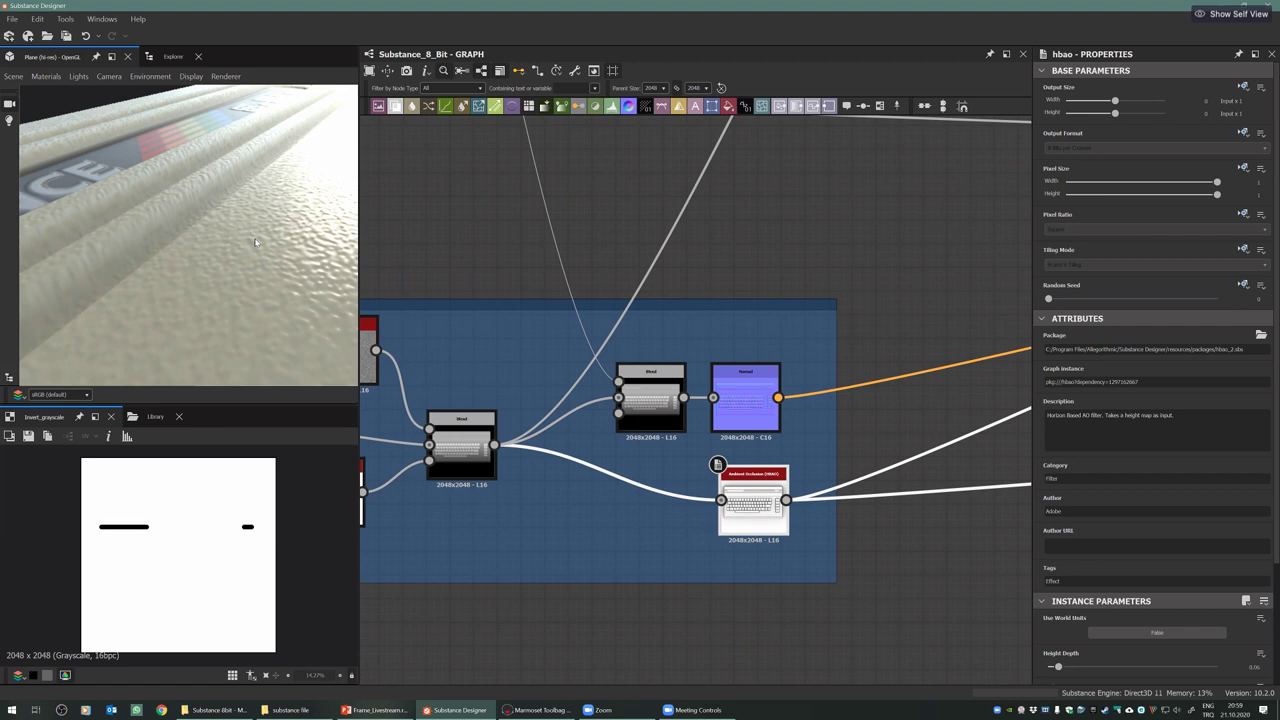
pyautogui.moveTo(158, 201); pyautogui.dragTo(197, 189)
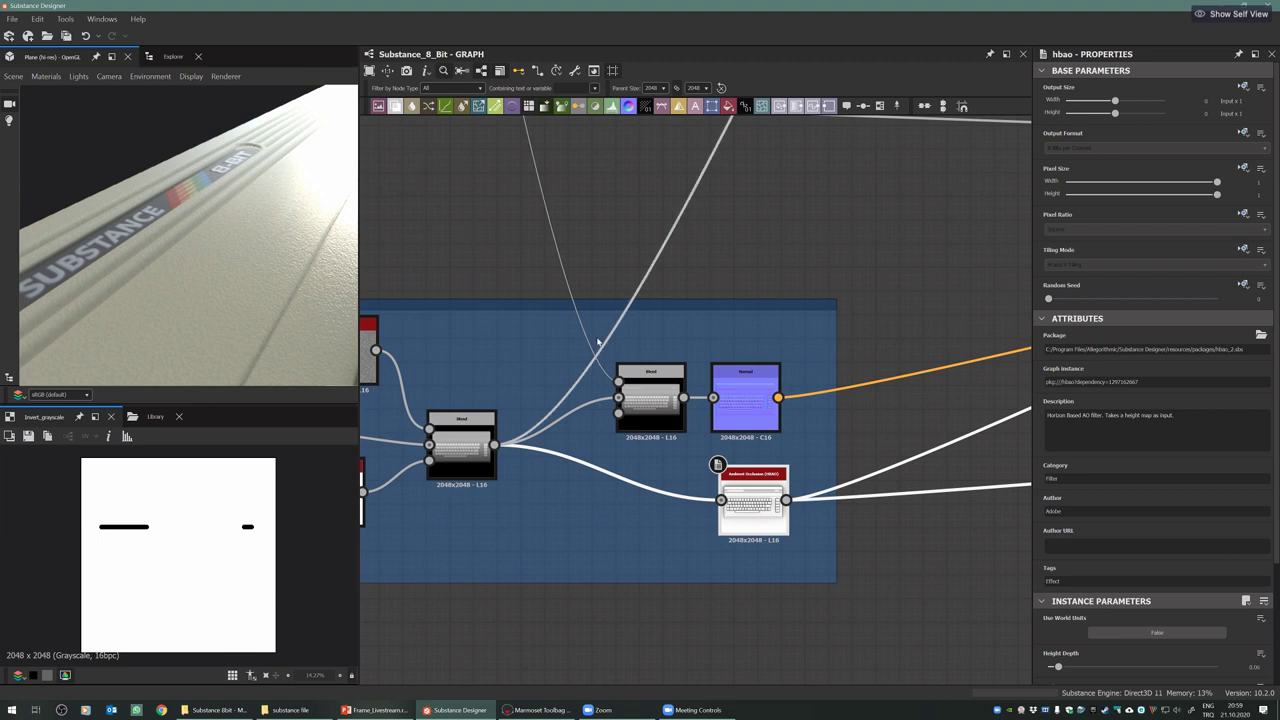
# Show the Blend before the Normal node, then the Ambient Occlusion (HBAO) node in the 2D view, and examine the occlusion's fine grain
pyautogui.doubleClick(648, 383)
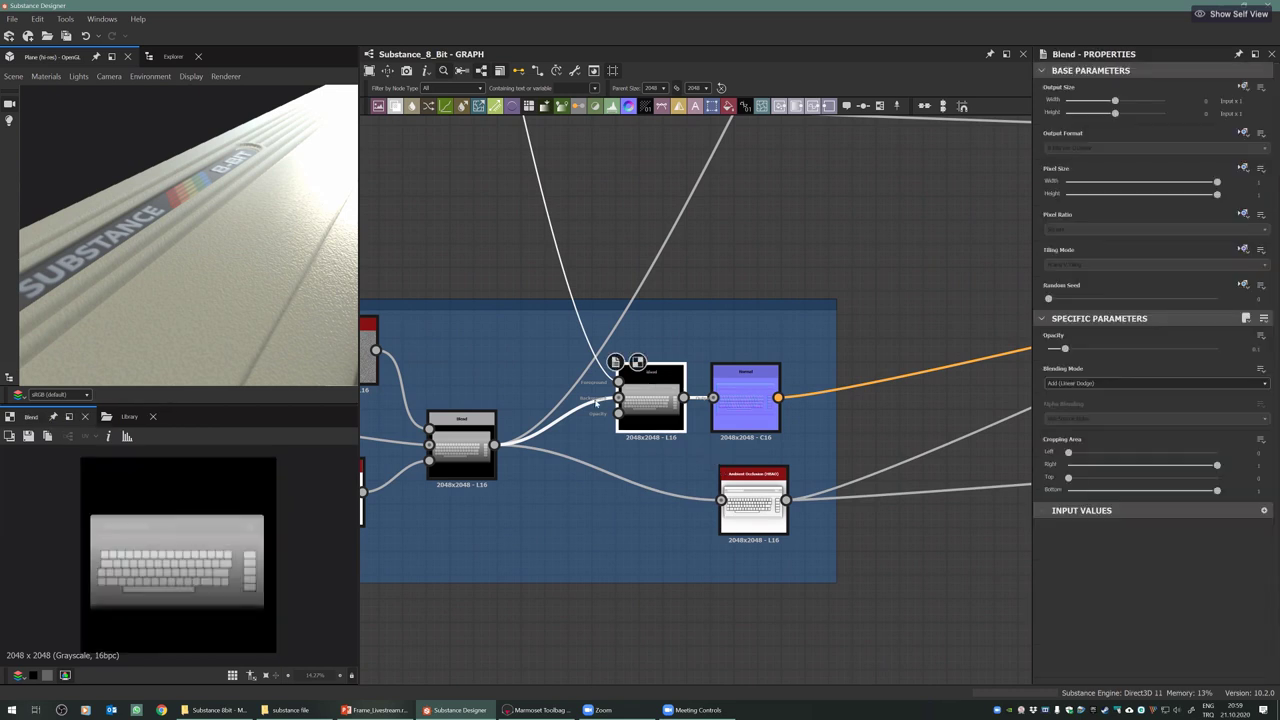
pyautogui.click(489, 455)
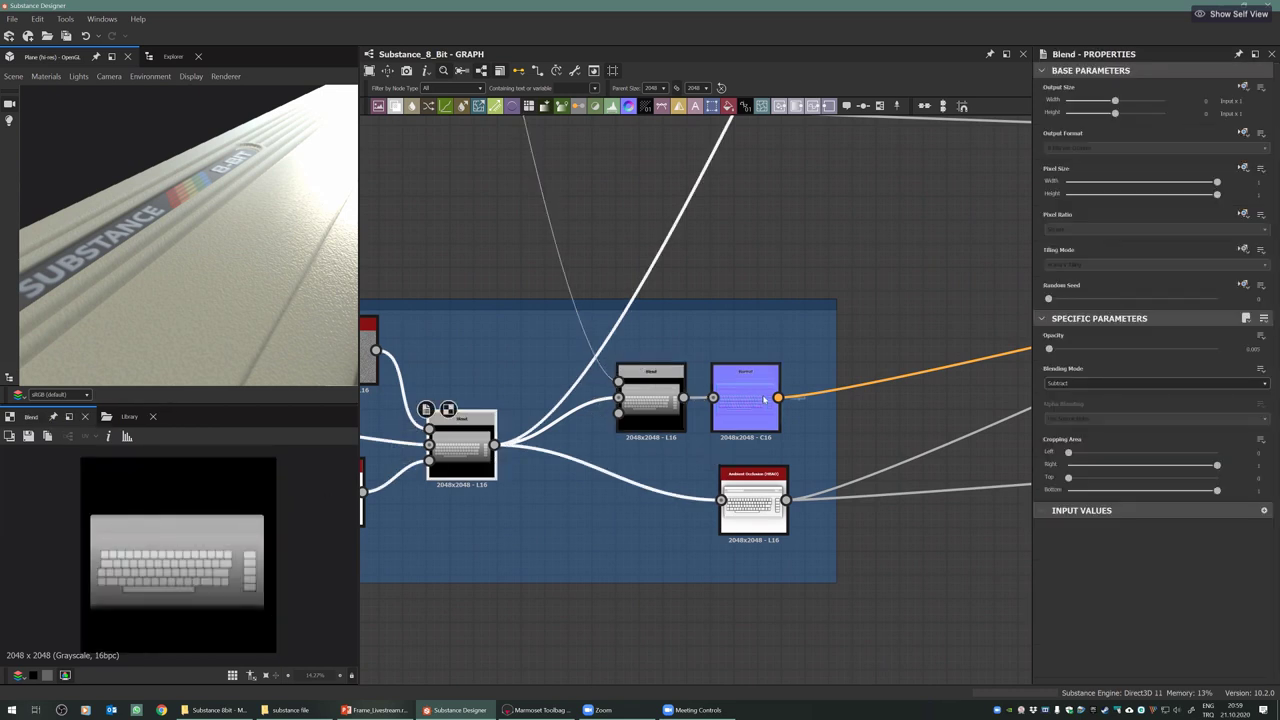
pyautogui.doubleClick(752, 505)
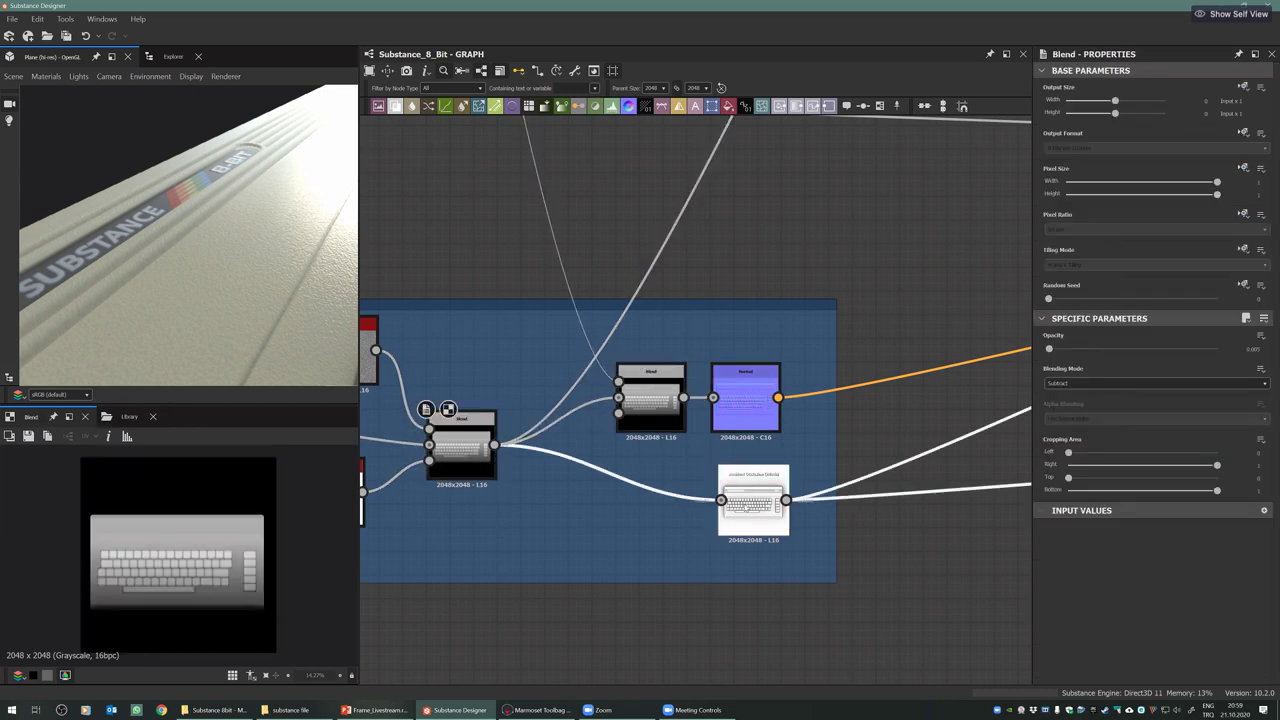
pyautogui.scroll(15, 230, 545)
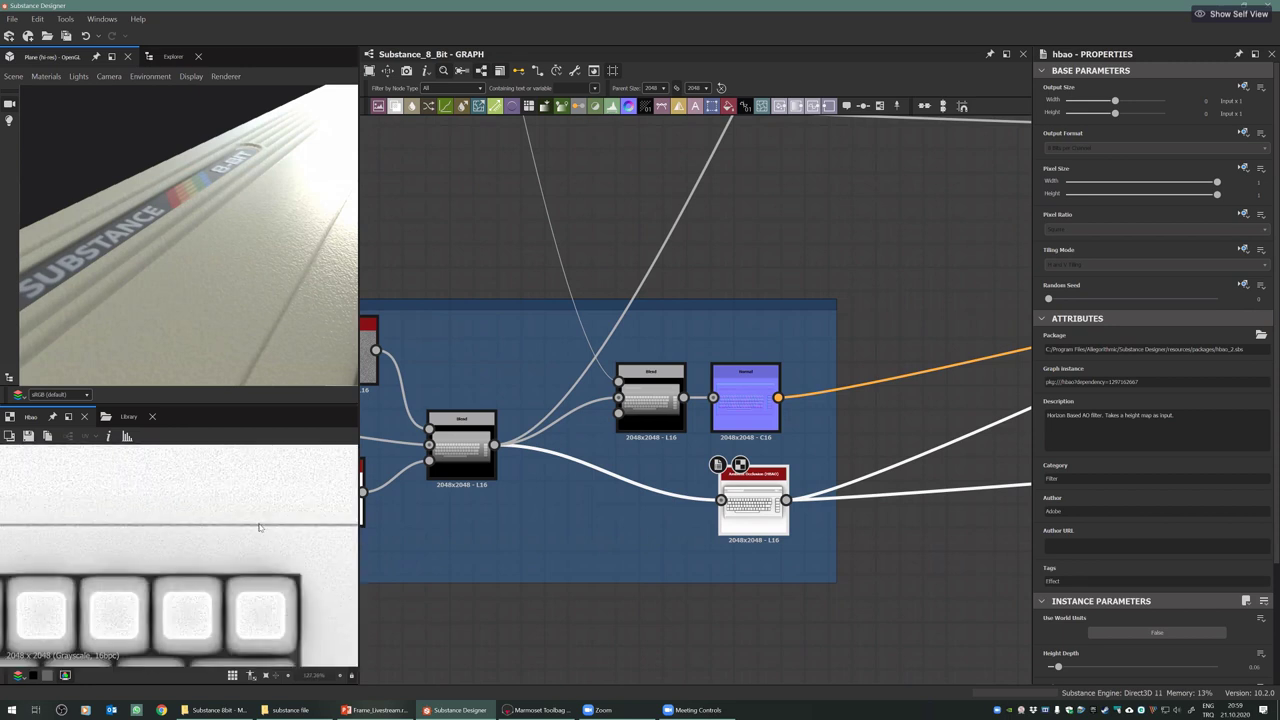
pyautogui.scroll(-3, 167, 561)
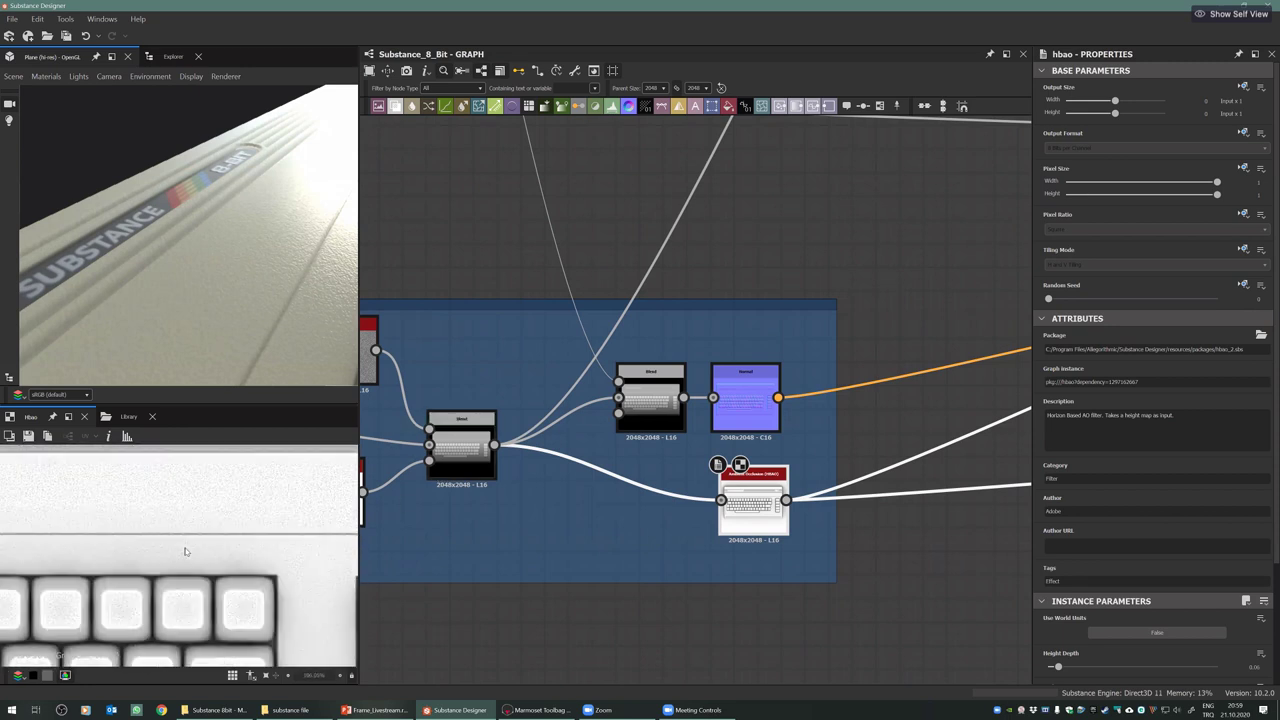
pyautogui.scroll(1, 167, 561)
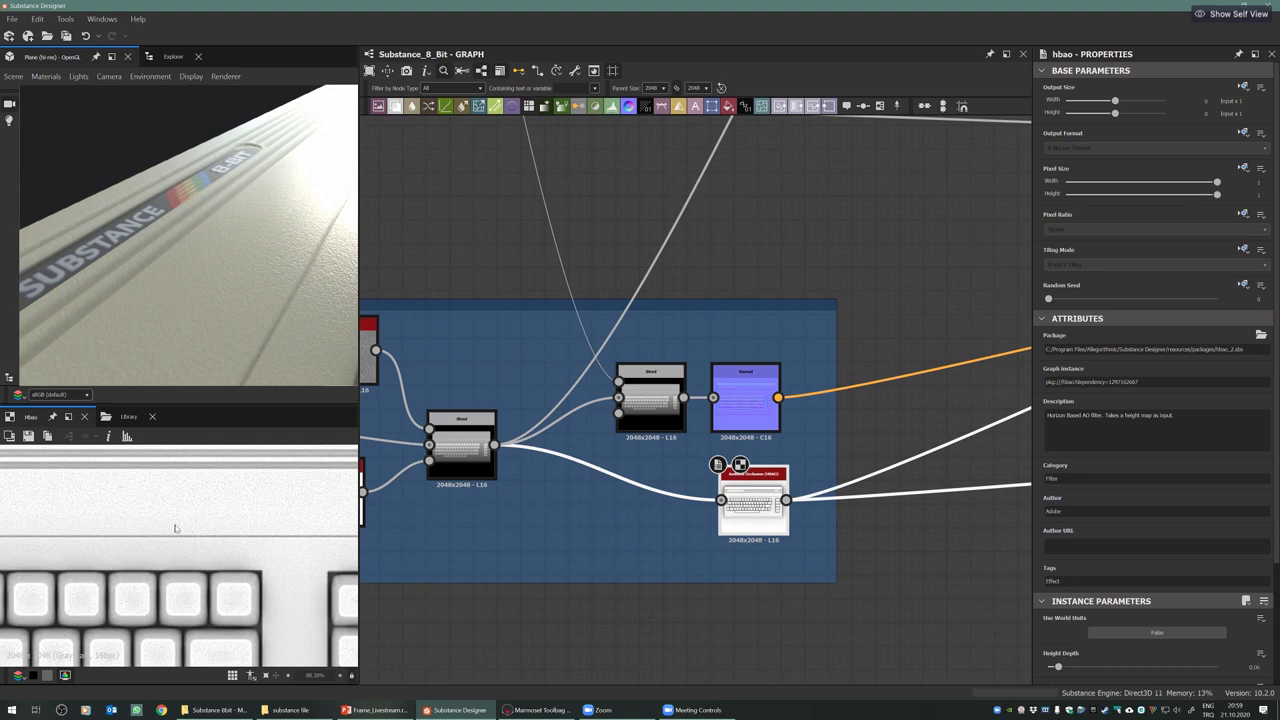
pyautogui.scroll(1, 189, 565)
pyautogui.scroll(3, 189, 565)
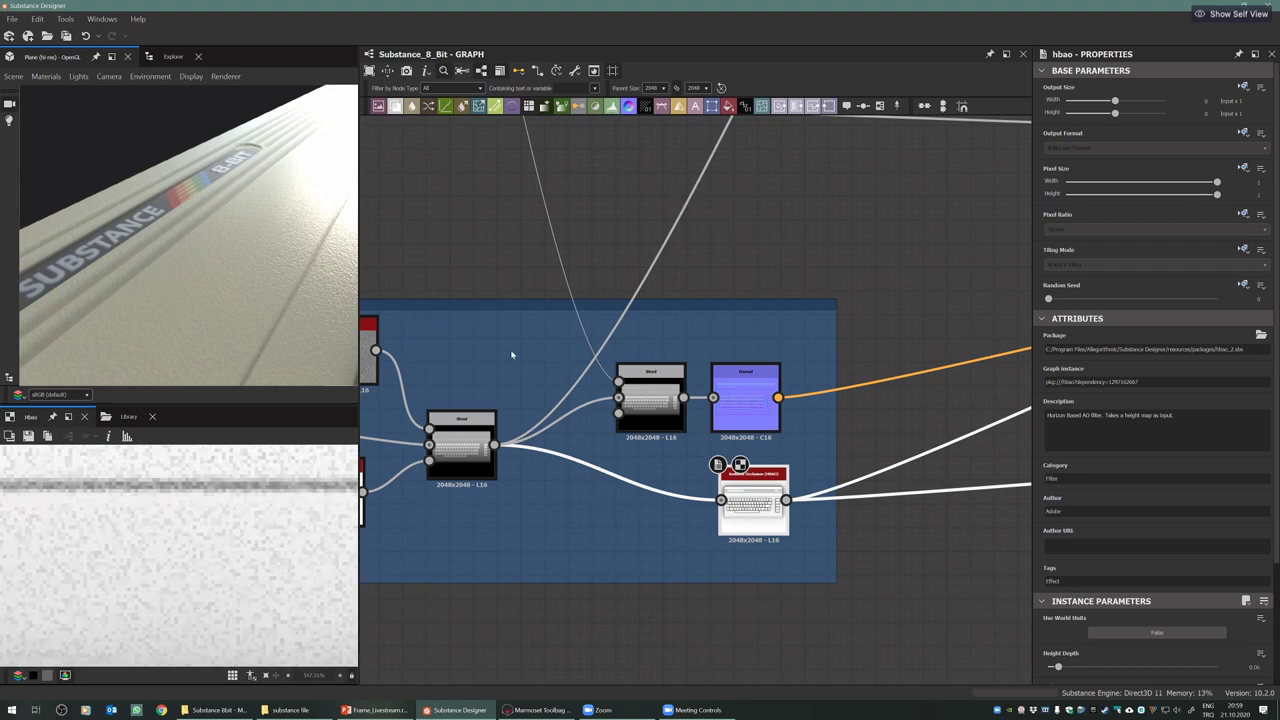
pyautogui.press('f')
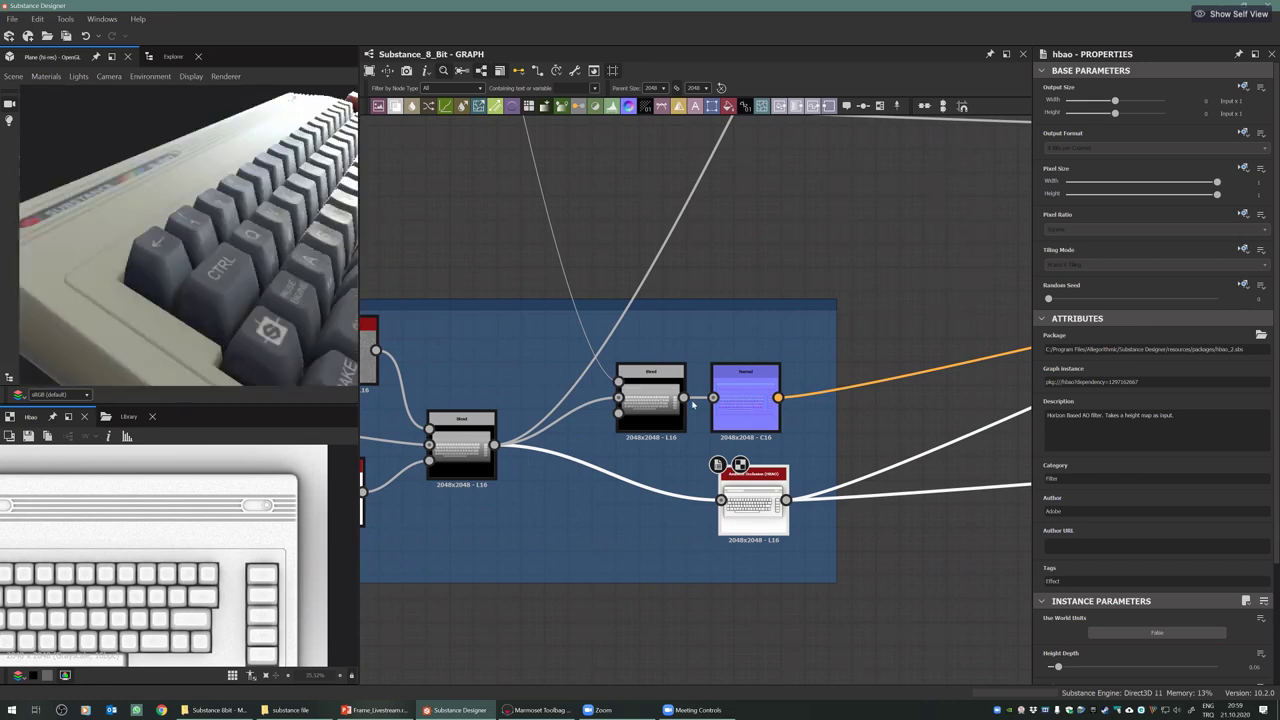
# Compare the Normal node's result with its input Blend in the 2D view
pyautogui.click(642, 404)
pyautogui.doubleClick(728, 420)
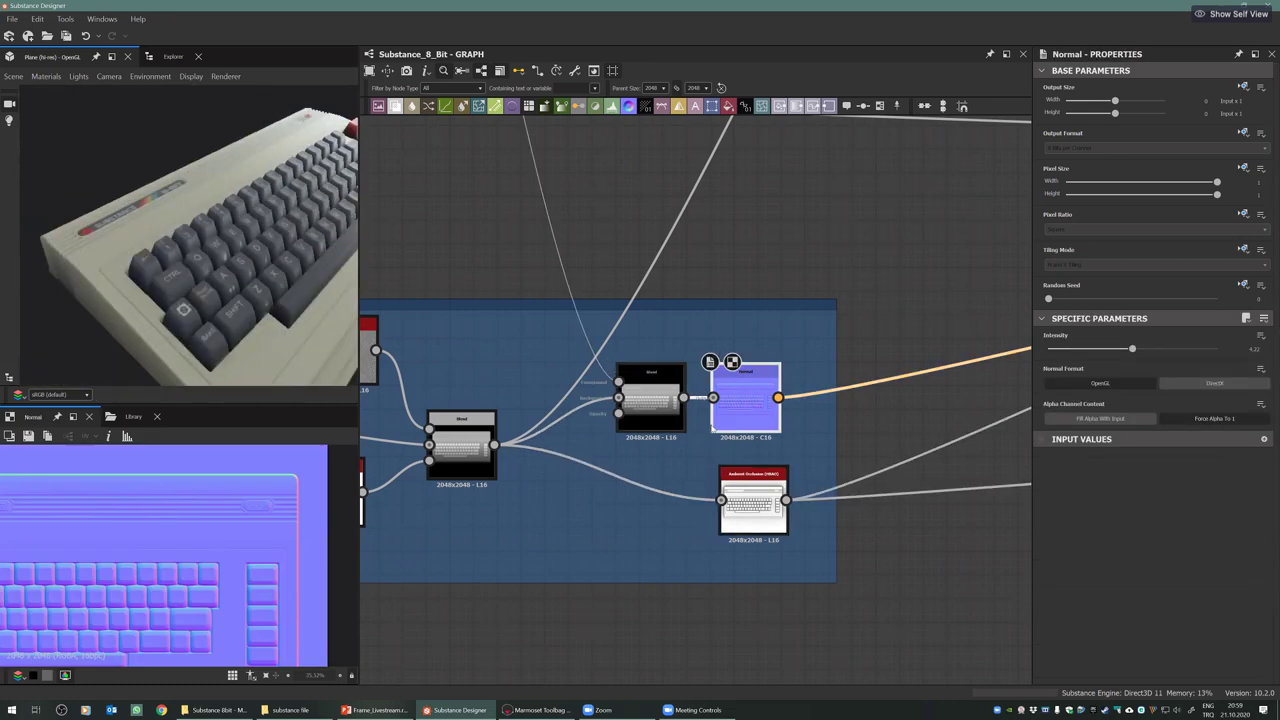
pyautogui.doubleClick(655, 395)
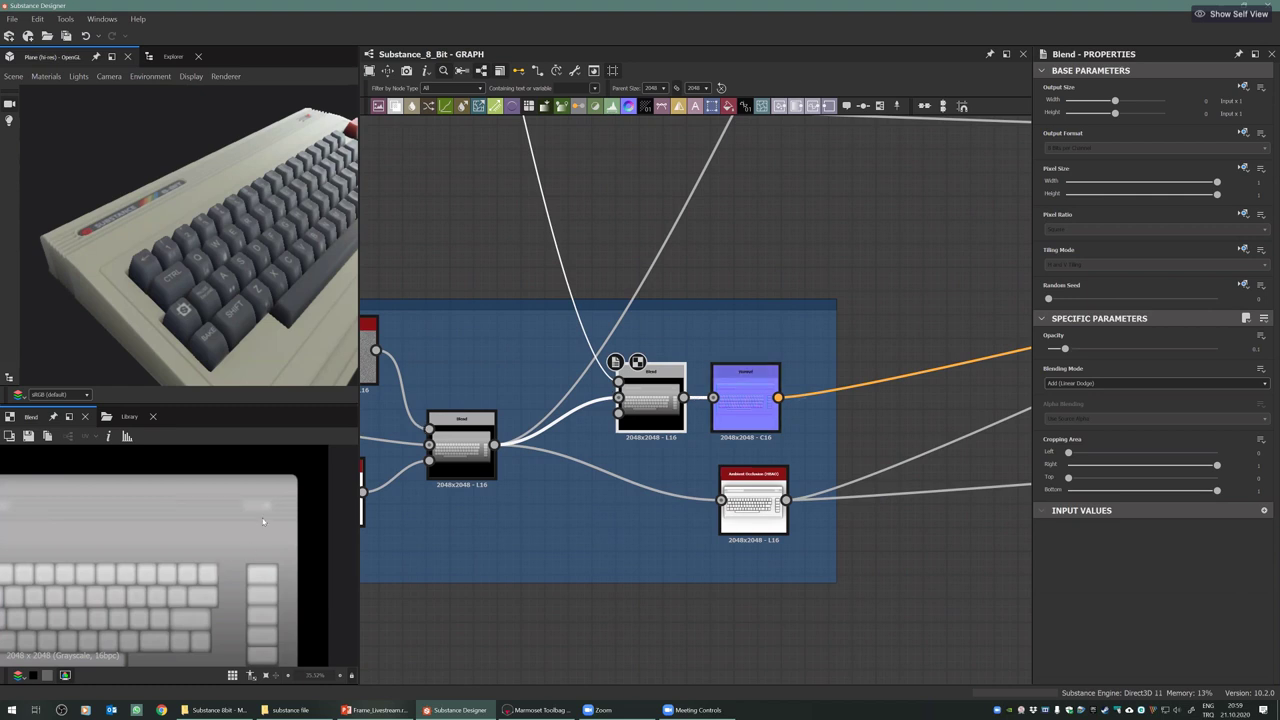
pyautogui.scroll(-1, 668, 388)
pyautogui.scroll(-3, 668, 388)
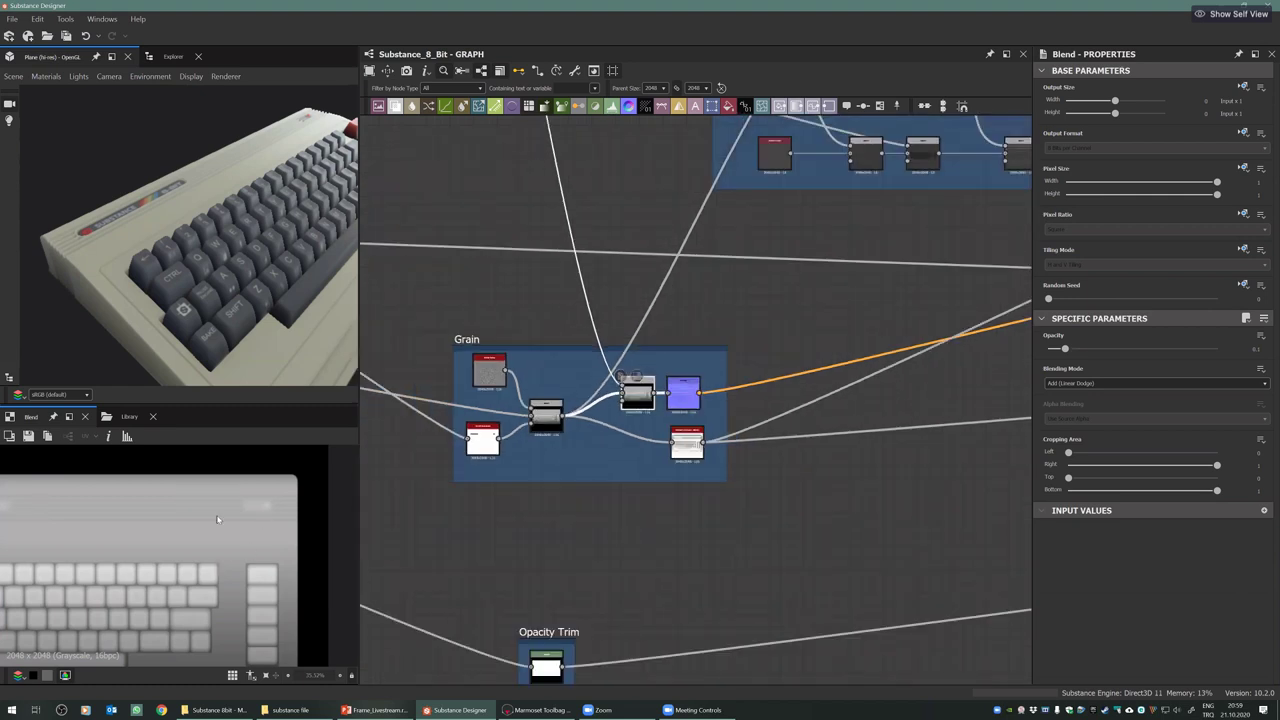
pyautogui.scroll(3, 680, 389)
# Show the Normal node in the 2D view and examine the POWER label and LED up close
pyautogui.doubleClick(682, 392)
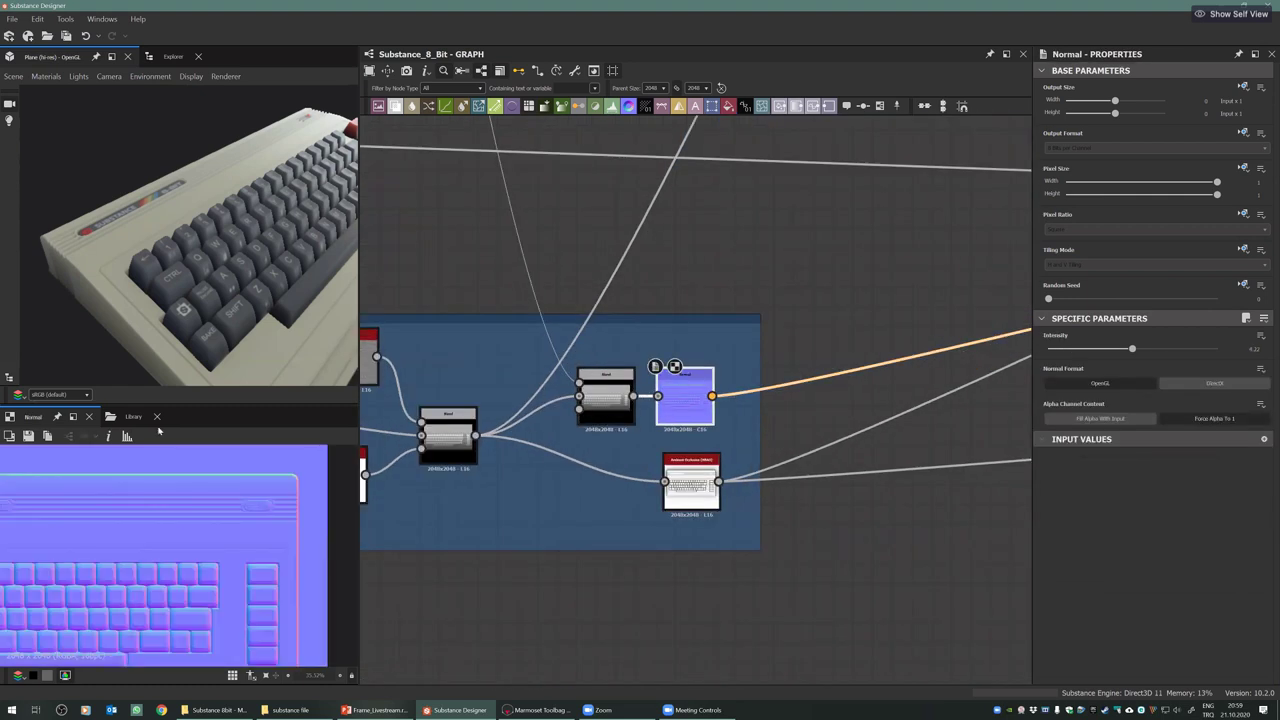
pyautogui.scroll(7, 255, 505)
pyautogui.scroll(1, 203, 510)
pyautogui.scroll(4, 215, 508)
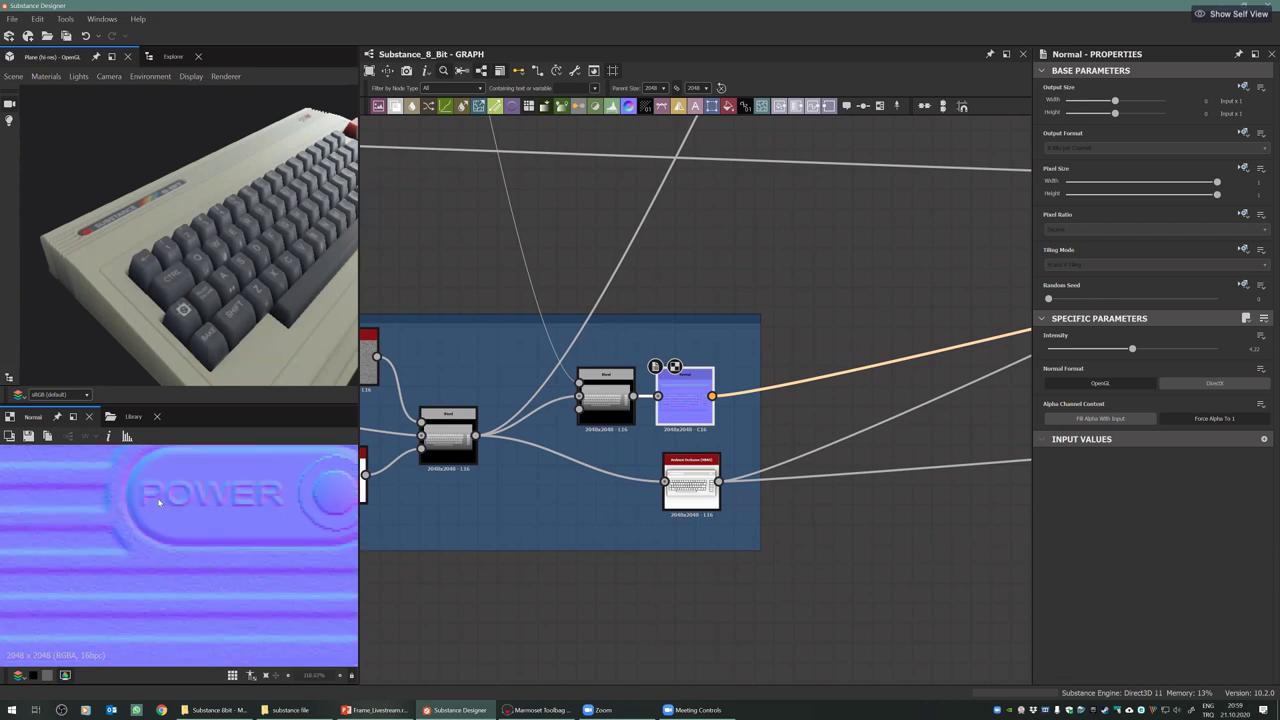
pyautogui.scroll(-2, 196, 510)
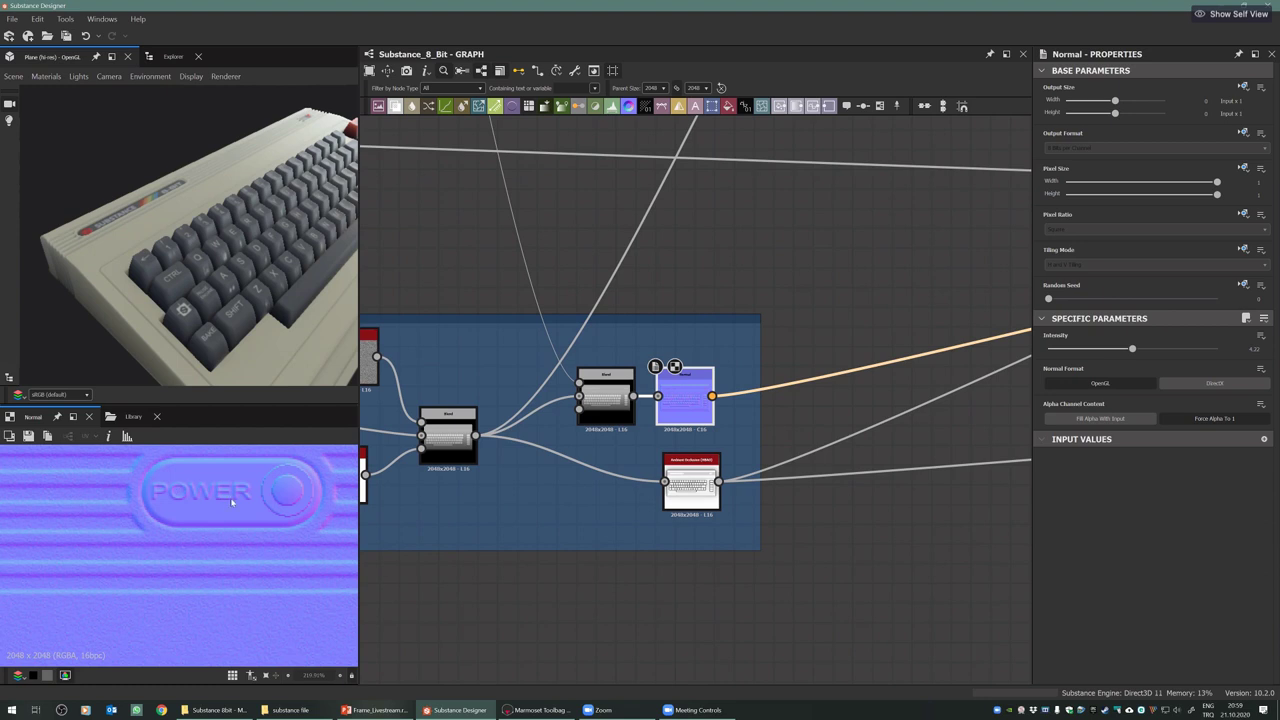
# Examine the SUBSTANCE logo on the badge up close in the normal map
pyautogui.scroll(-8, 232, 502)
pyautogui.moveTo(126, 514); pyautogui.dragTo(200, 500, button='middle')
pyautogui.moveTo(80, 491); pyautogui.dragTo(57, 555, button='middle')
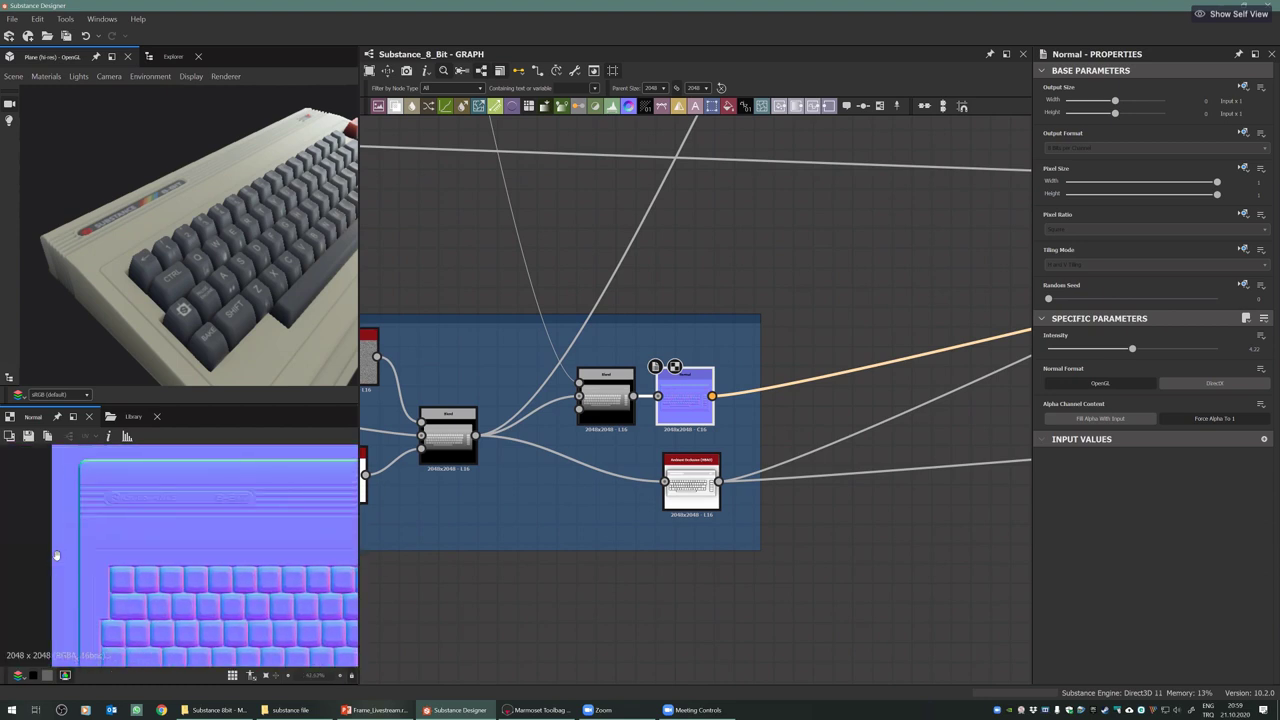
pyautogui.scroll(3, 57, 555)
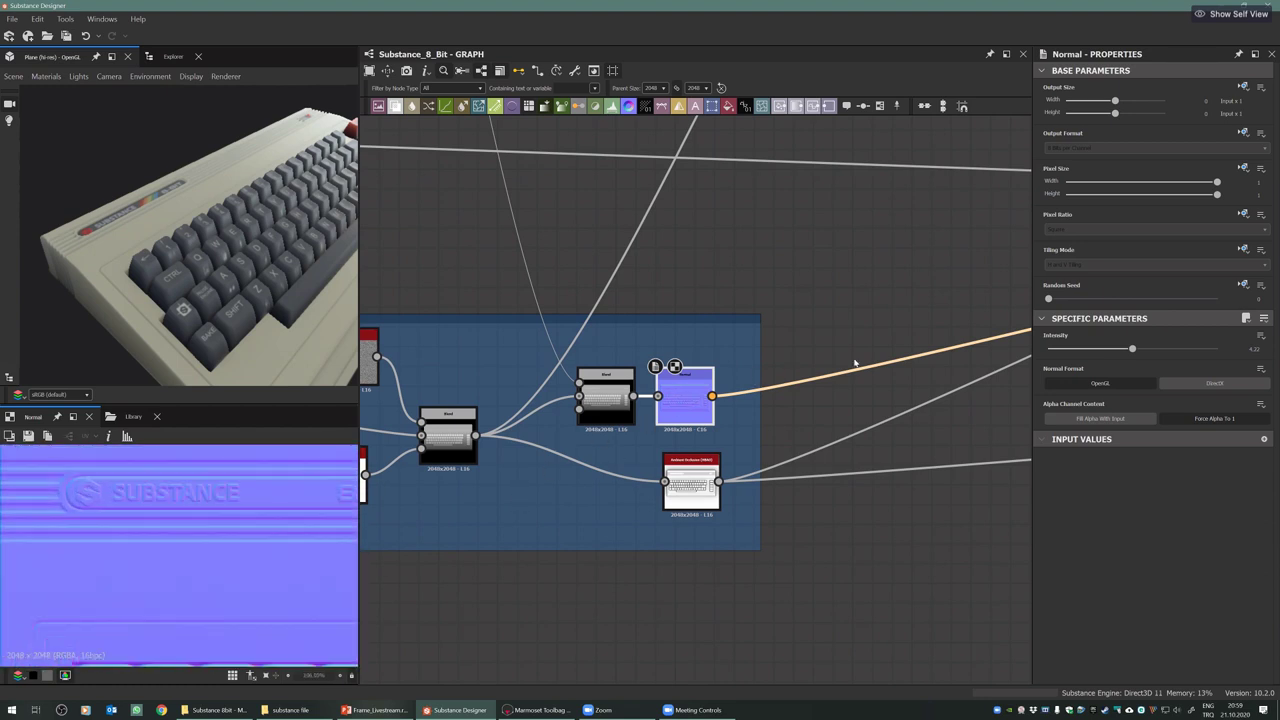
# Locate the Roughness Blend and Opacity Trim frames around the Grain frame in the graph
pyautogui.keyDown('alt'); pyautogui.moveTo(855, 363); pyautogui.dragTo(990, 398, button='right'); pyautogui.keyUp('alt')
pyautogui.scroll(-3, 990, 398)
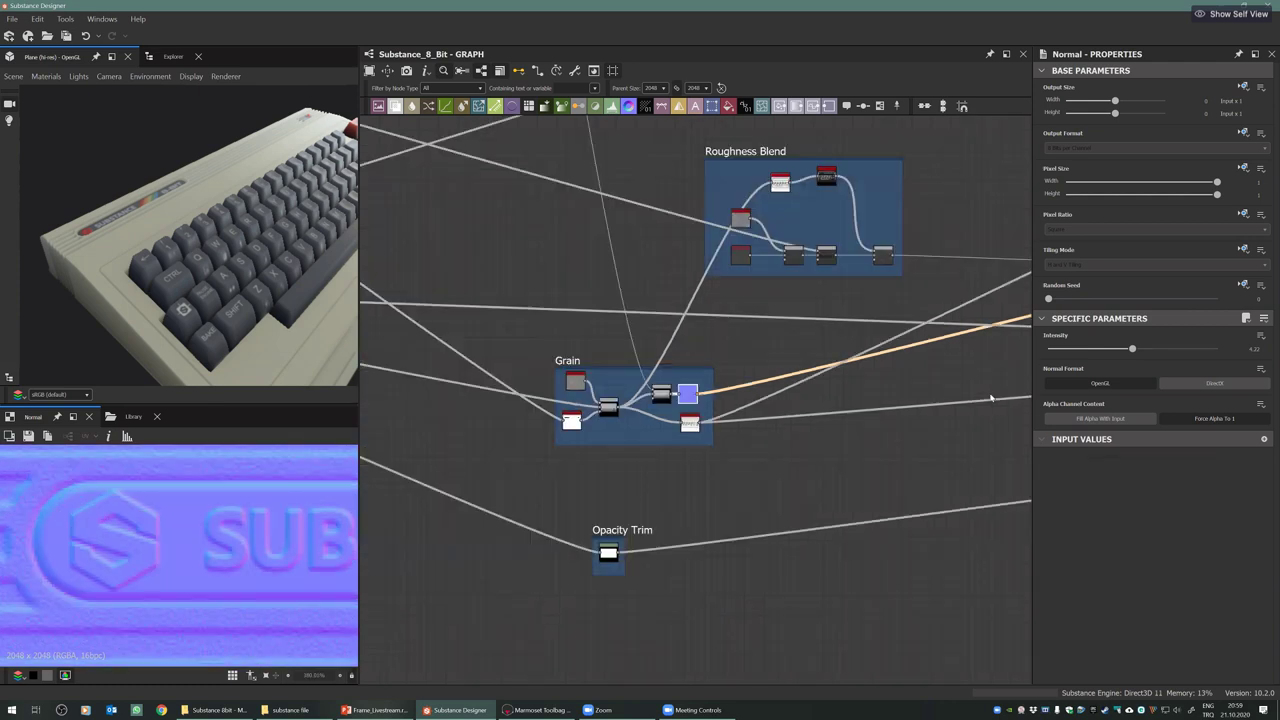
pyautogui.scroll(-3, 485, 530)
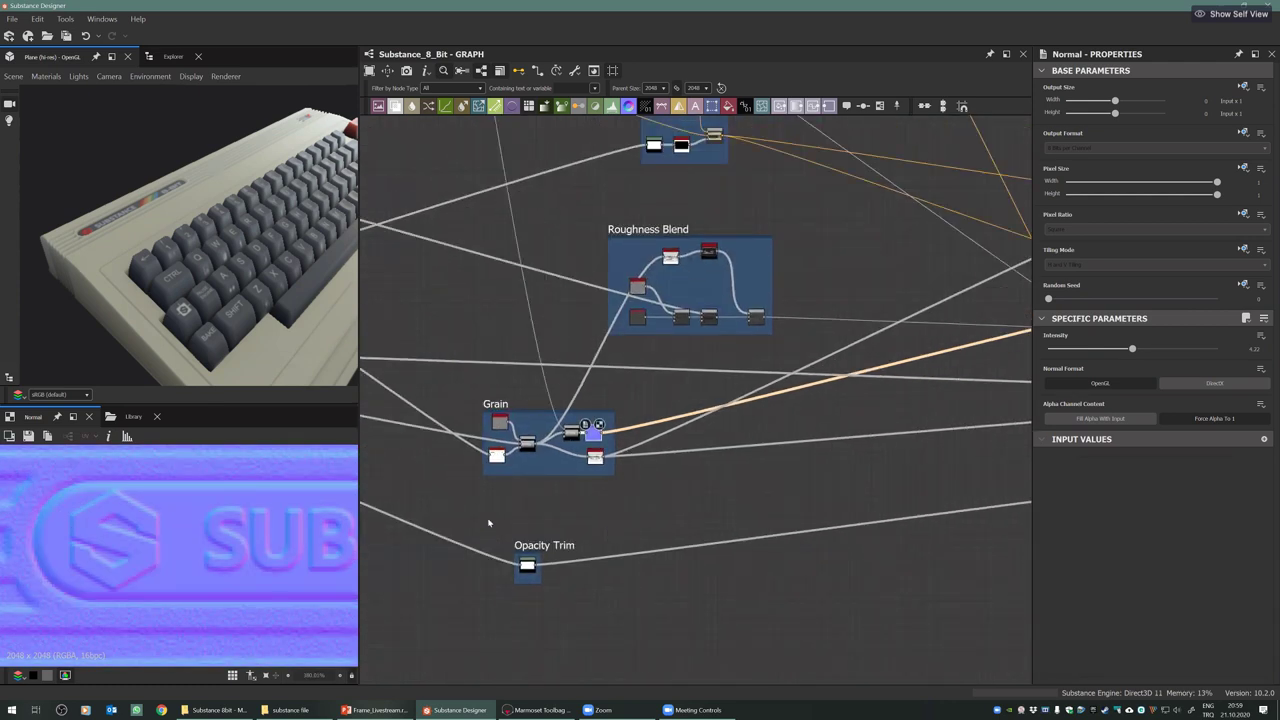
# Follow the Normal node's connection from the Grain frame to the output nodes at the end of the graph
pyautogui.moveTo(620, 423); pyautogui.dragTo(556, 450, button='middle')
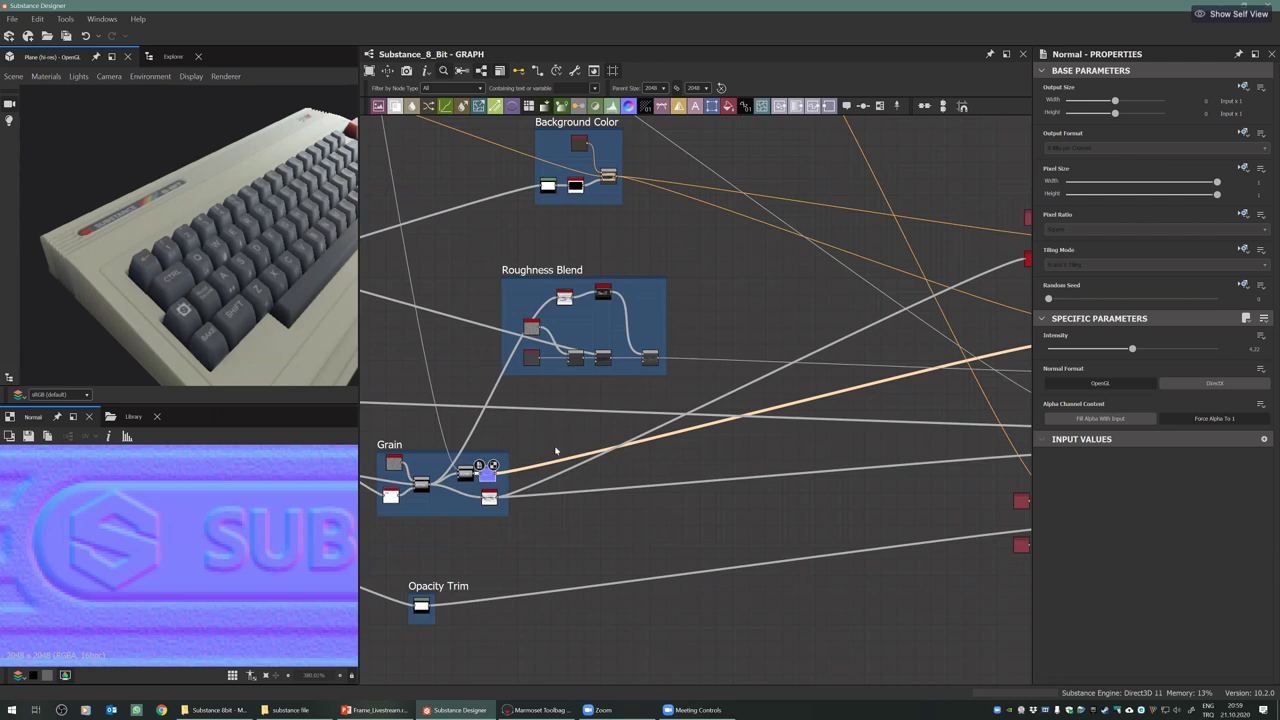
pyautogui.moveTo(623, 399); pyautogui.dragTo(556, 450, button='middle')
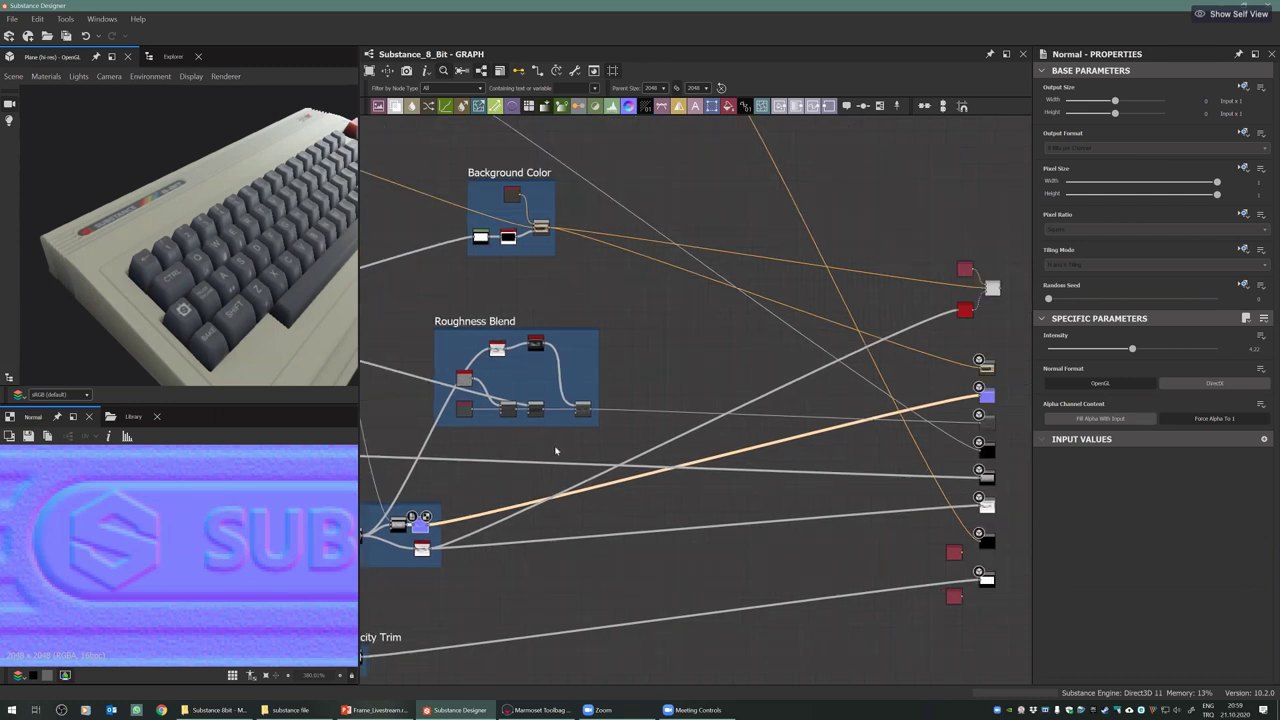
pyautogui.scroll(-3, 556, 451)
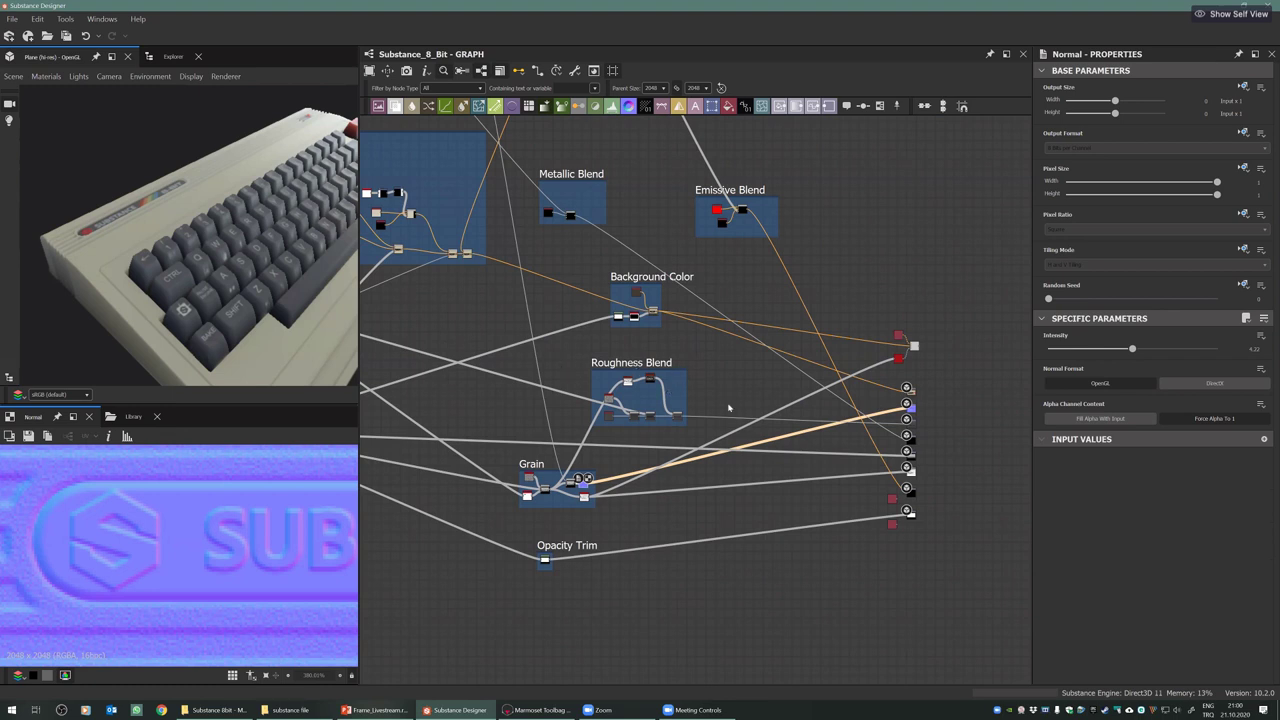
pyautogui.scroll(-1, 729, 408)
pyautogui.scroll(-1, 729, 408)
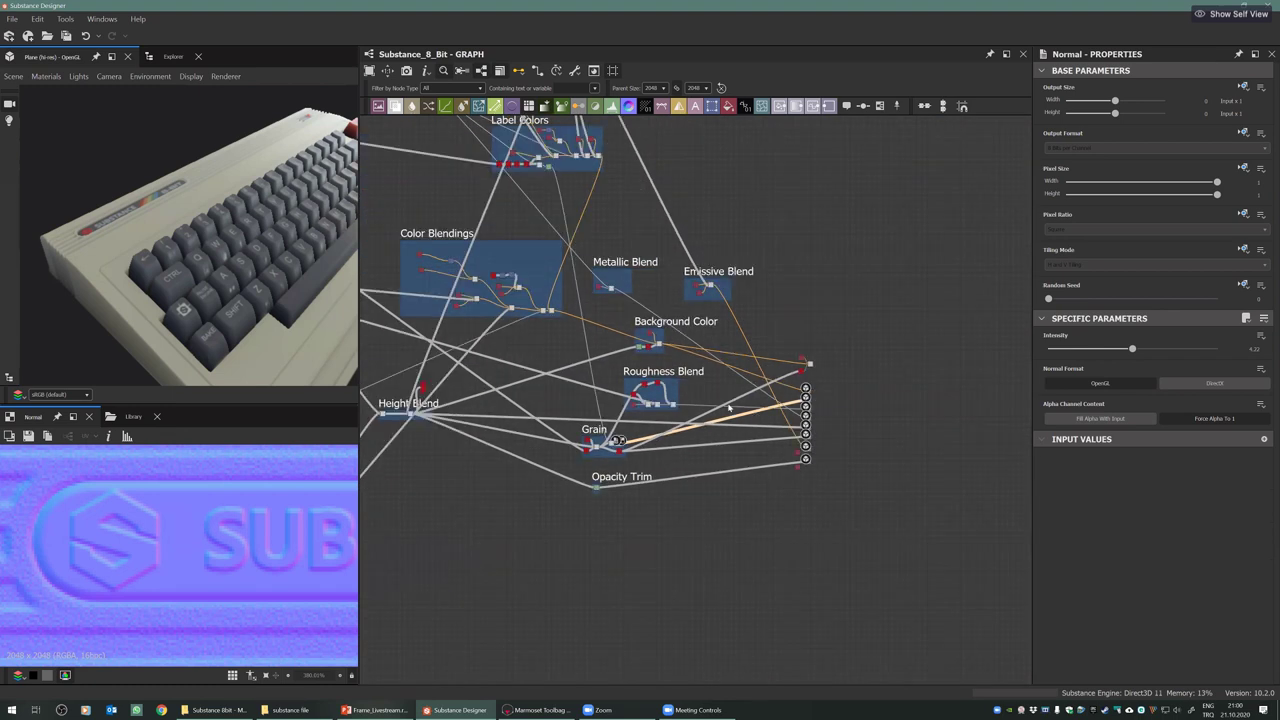
pyautogui.scroll(-1, 729, 408)
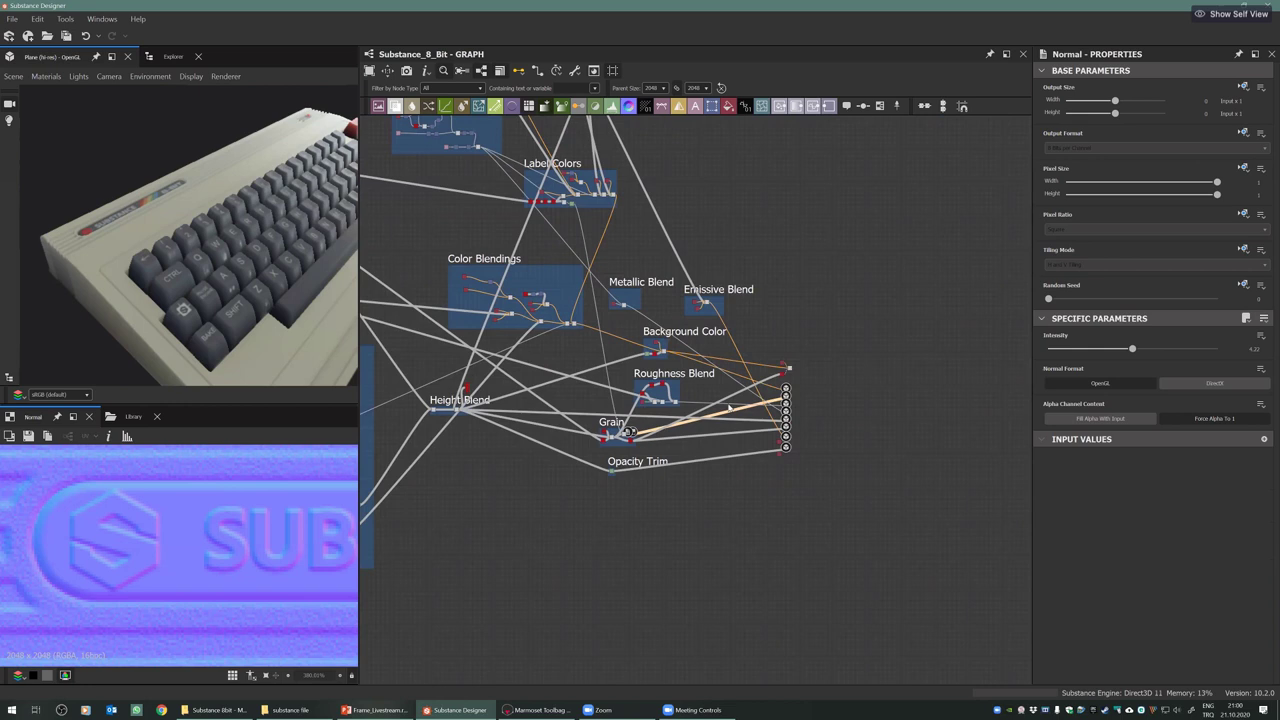
# Survey the frames from Top Grid to Height Blend and inspect the Color Blendings frame up close
pyautogui.moveTo(729, 408); pyautogui.dragTo(872, 435, button='middle')
pyautogui.moveTo(595, 321); pyautogui.dragTo(615, 384, button='middle')
pyautogui.moveTo(550, 413); pyautogui.dragTo(554, 449, button='middle')
pyautogui.moveTo(719, 432); pyautogui.dragTo(835, 403, button='middle')
pyautogui.scroll(-3, 835, 403)
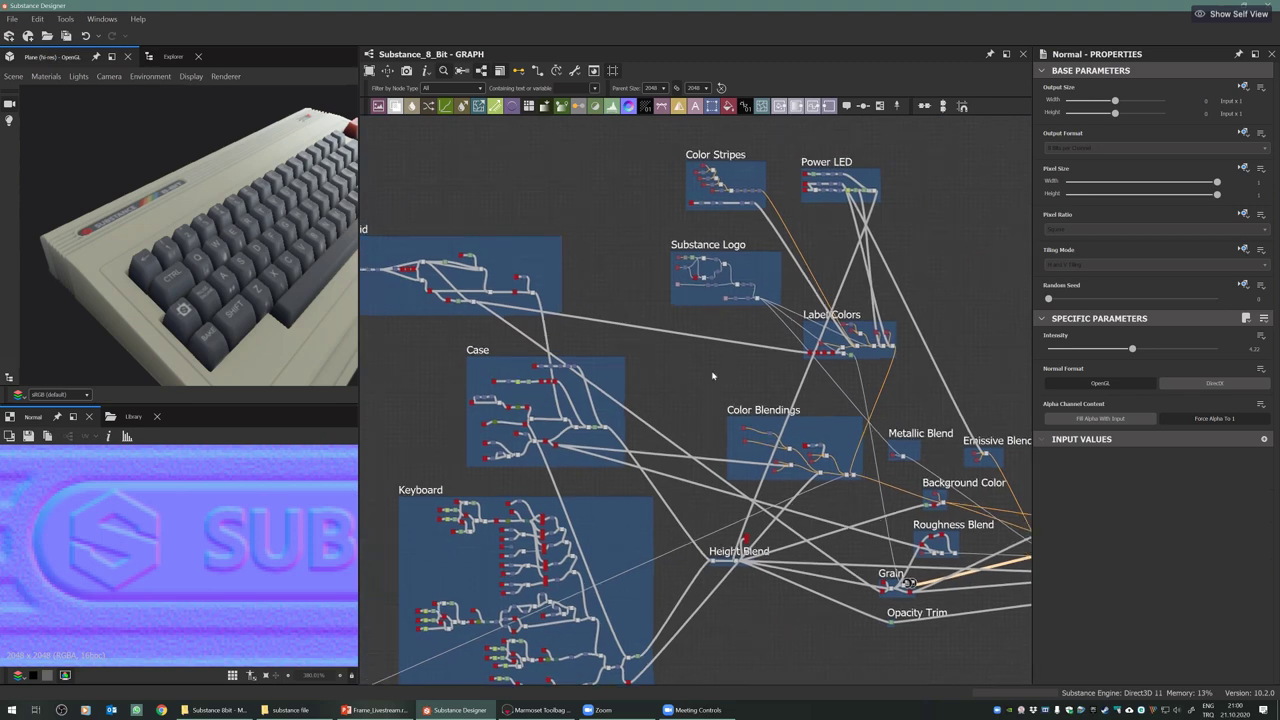
pyautogui.scroll(-1, 787, 376)
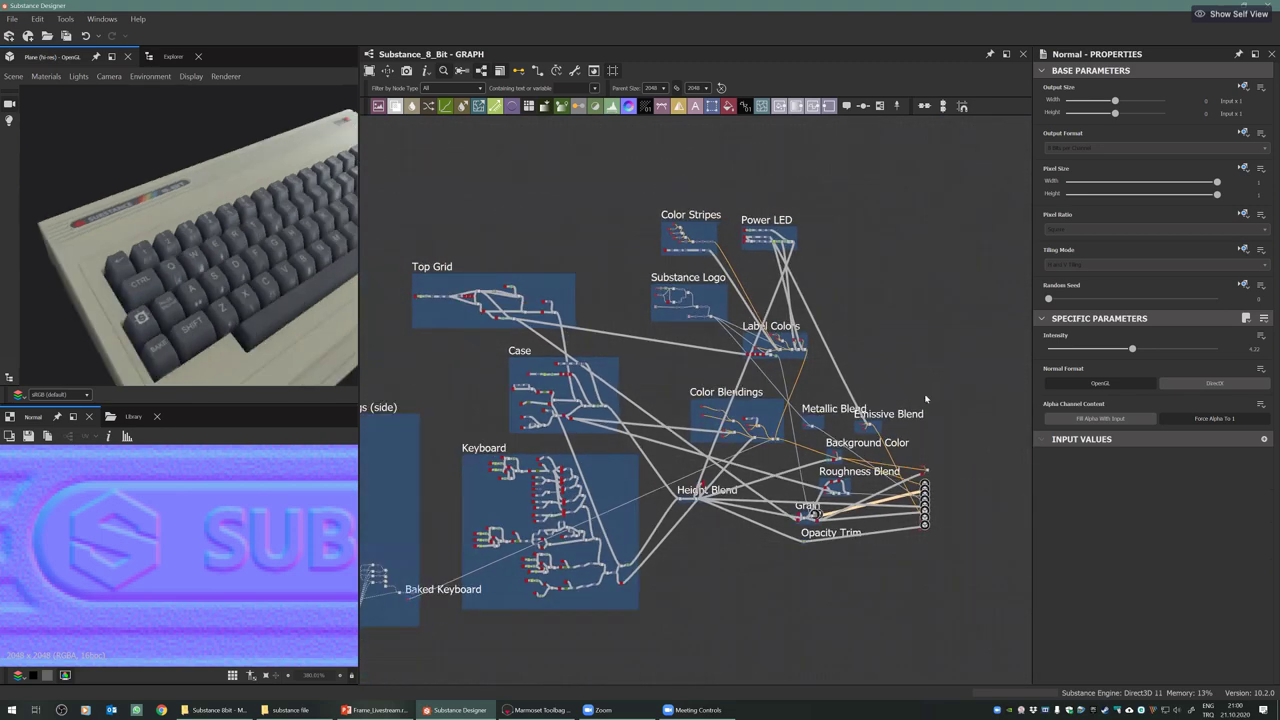
pyautogui.moveTo(773, 446)
pyautogui.mouseDown(button='middle')
pyautogui.moveTo(800, 424)
pyautogui.moveTo(779, 424)
pyautogui.mouseUp(button='middle')
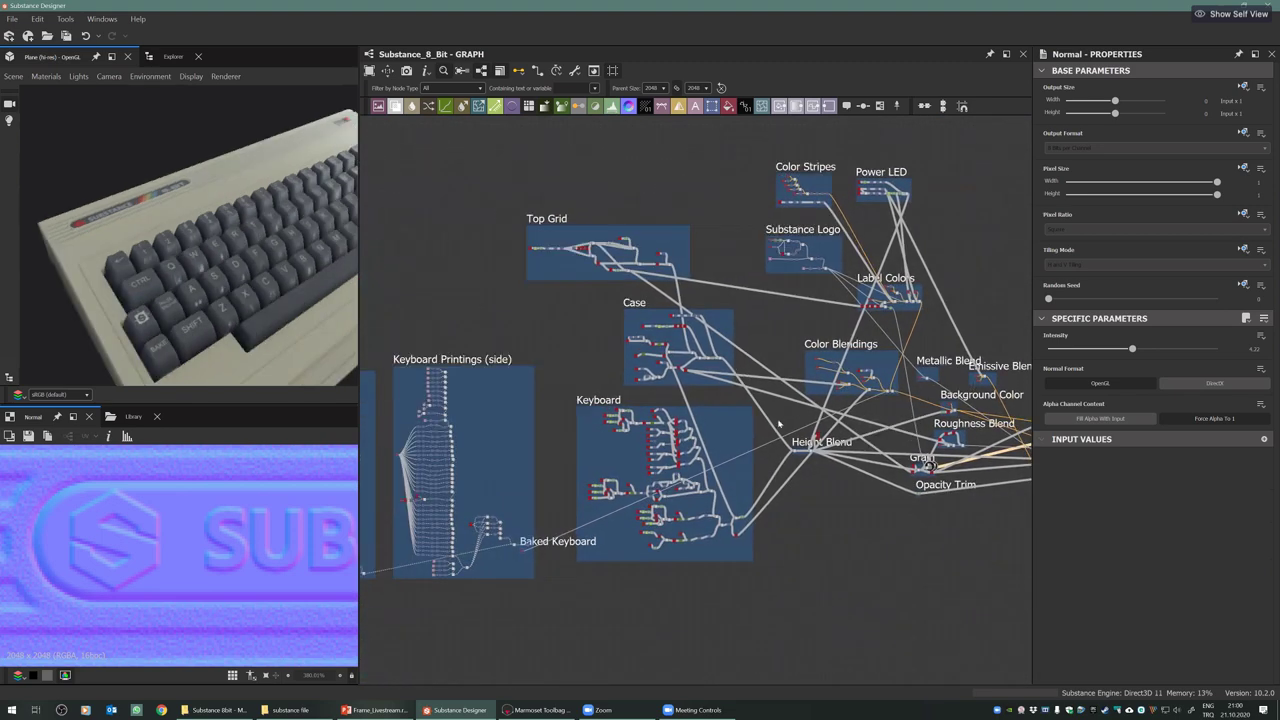
pyautogui.scroll(2, 720, 428)
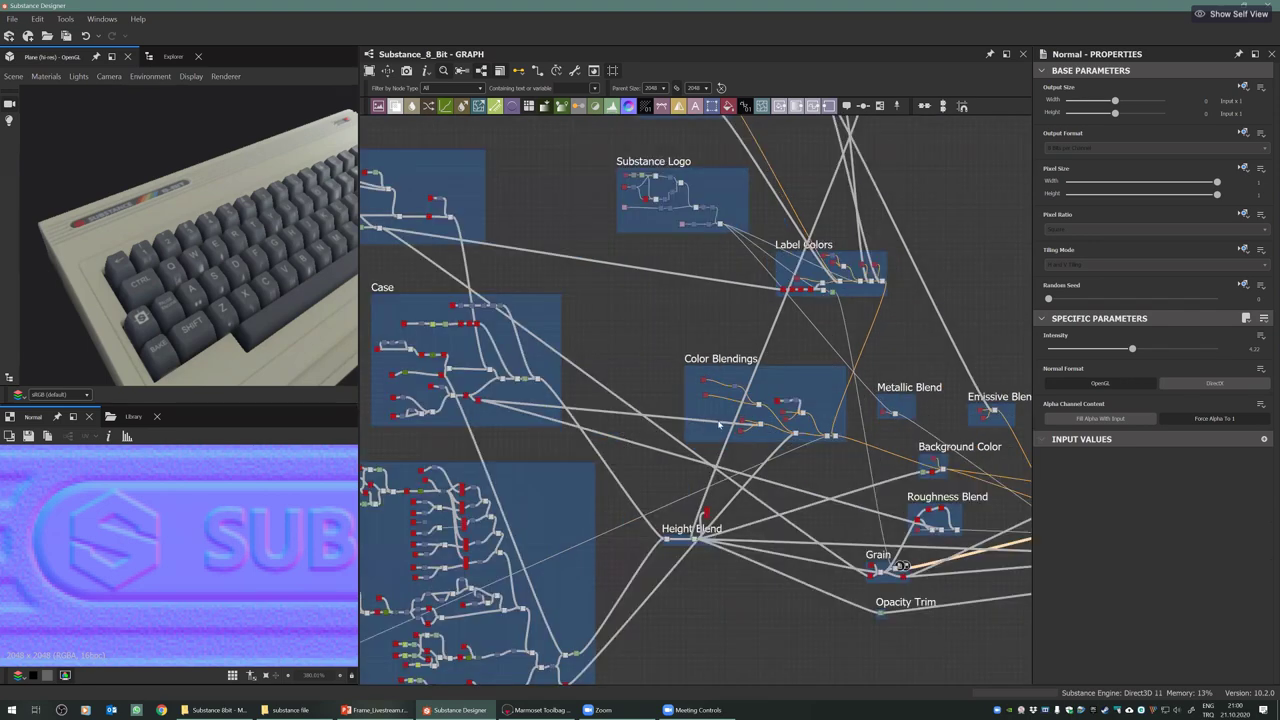
pyautogui.scroll(3, 720, 428)
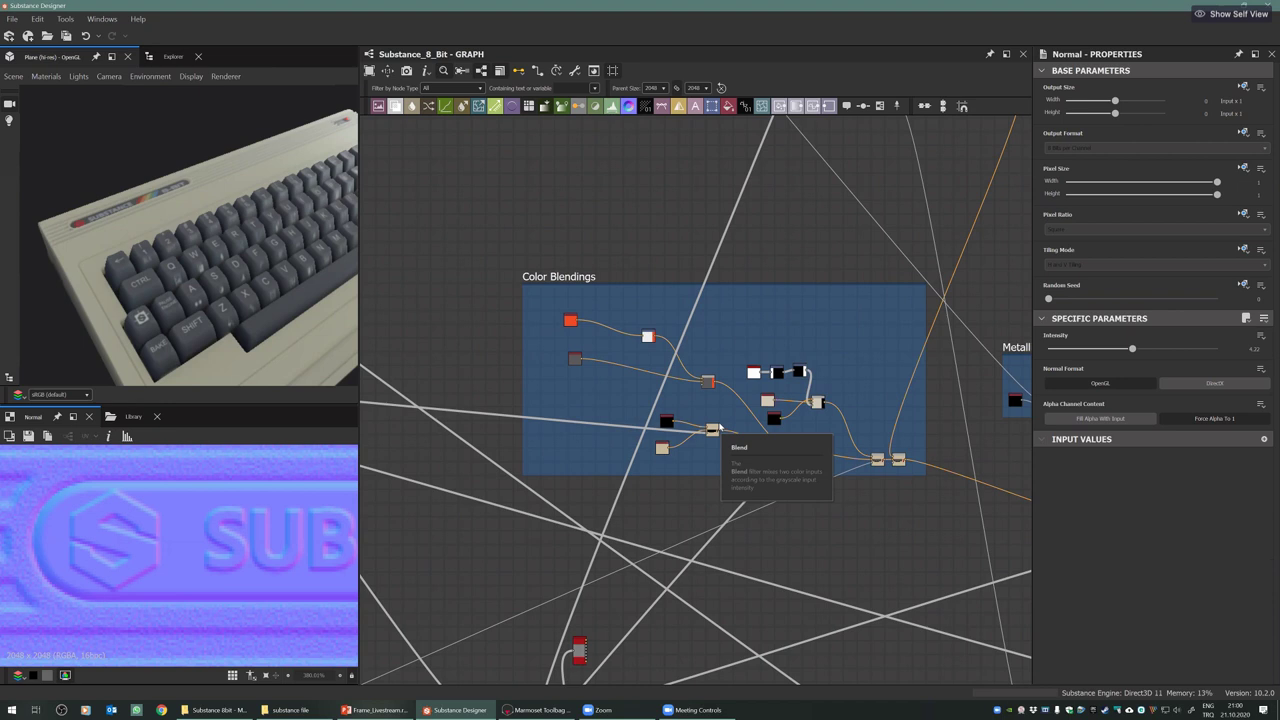
# View the computer from above in the 3D view and examine the printings on the keys around CTRL and SHIFT
pyautogui.moveTo(240, 217); pyautogui.dragTo(118, 273)
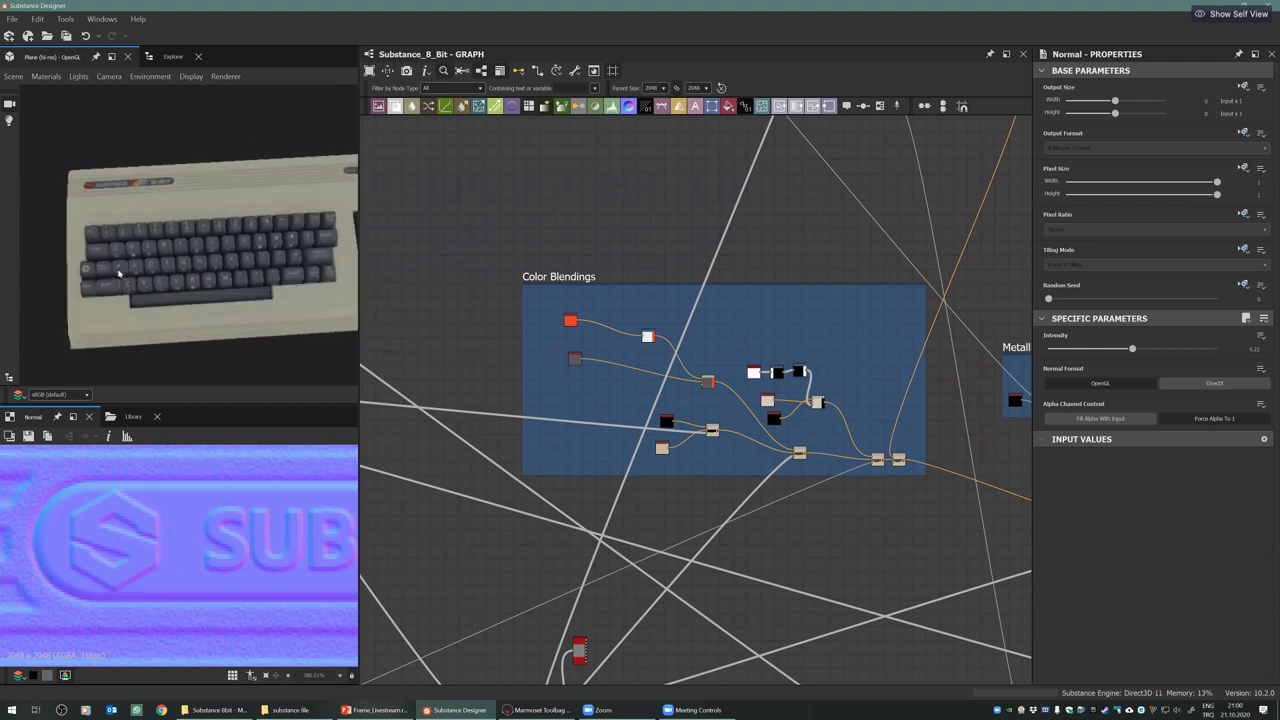
pyautogui.scroll(1, 117, 274)
pyautogui.moveTo(112, 279); pyautogui.dragTo(100, 286, button='middle')
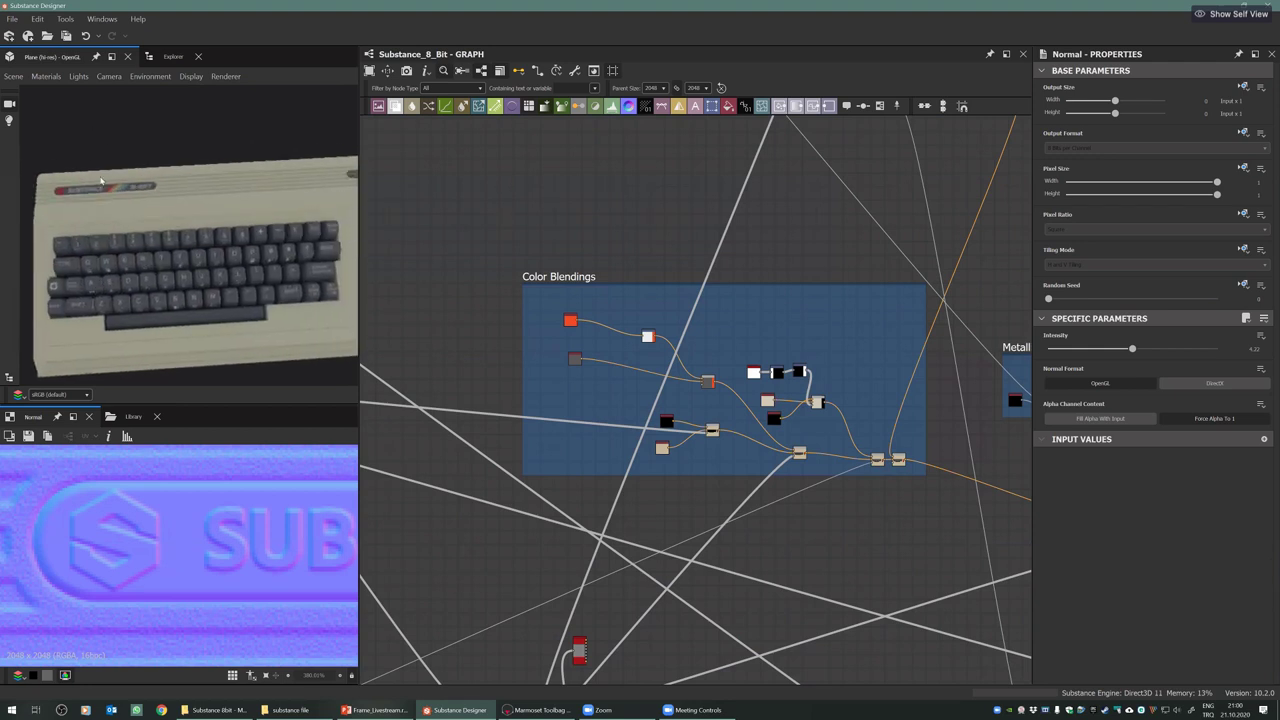
pyautogui.moveTo(166, 276); pyautogui.dragTo(136, 292)
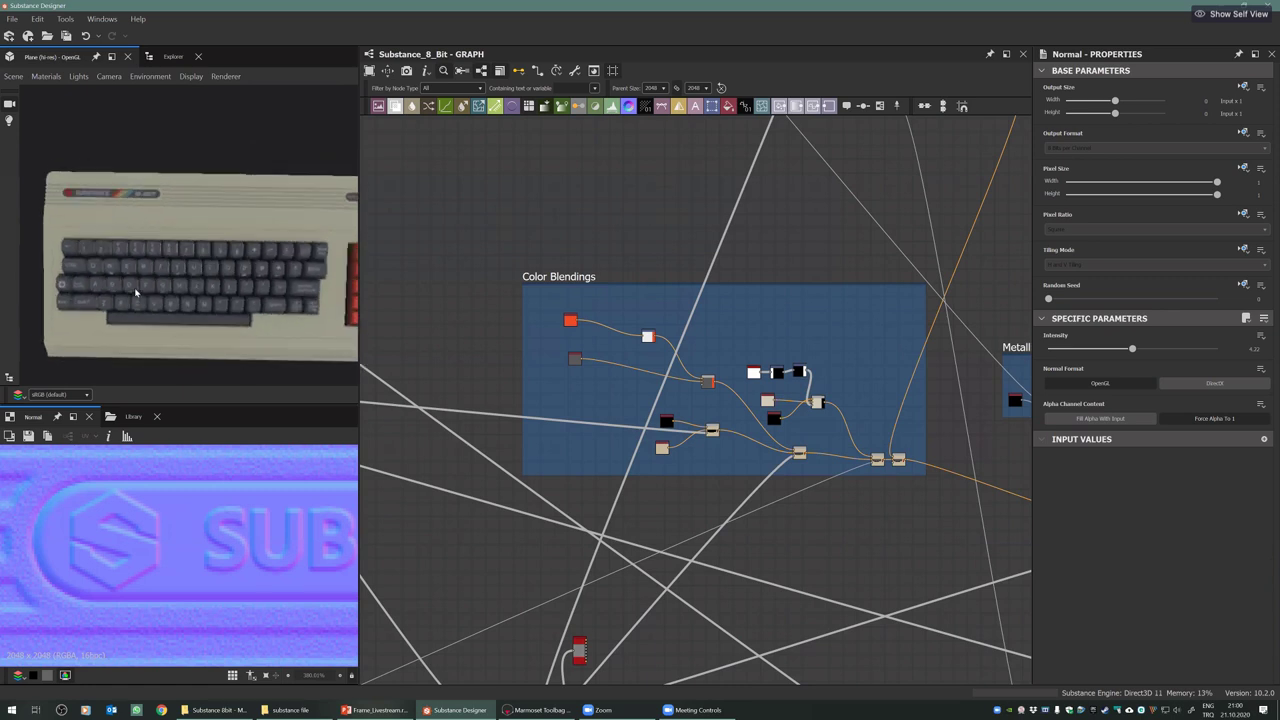
pyautogui.scroll(5, 133, 290)
pyautogui.moveTo(183, 250); pyautogui.dragTo(181, 205, button='middle')
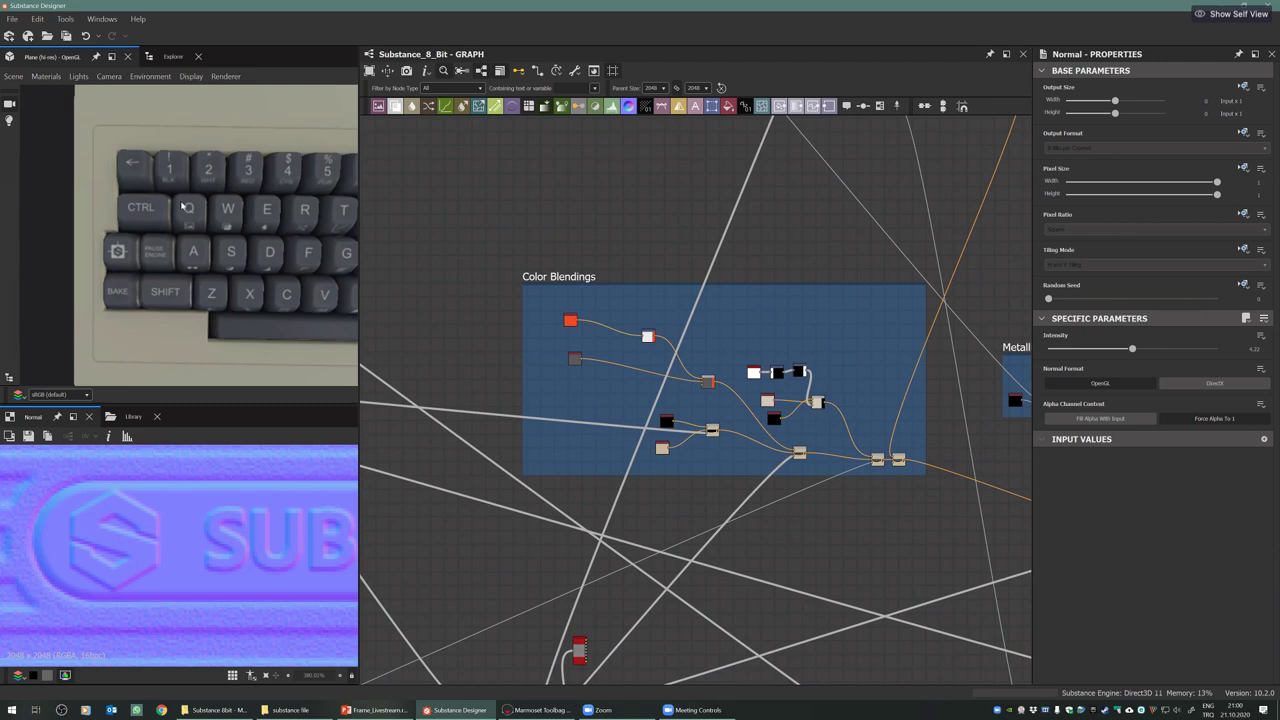
pyautogui.scroll(2, 183, 207)
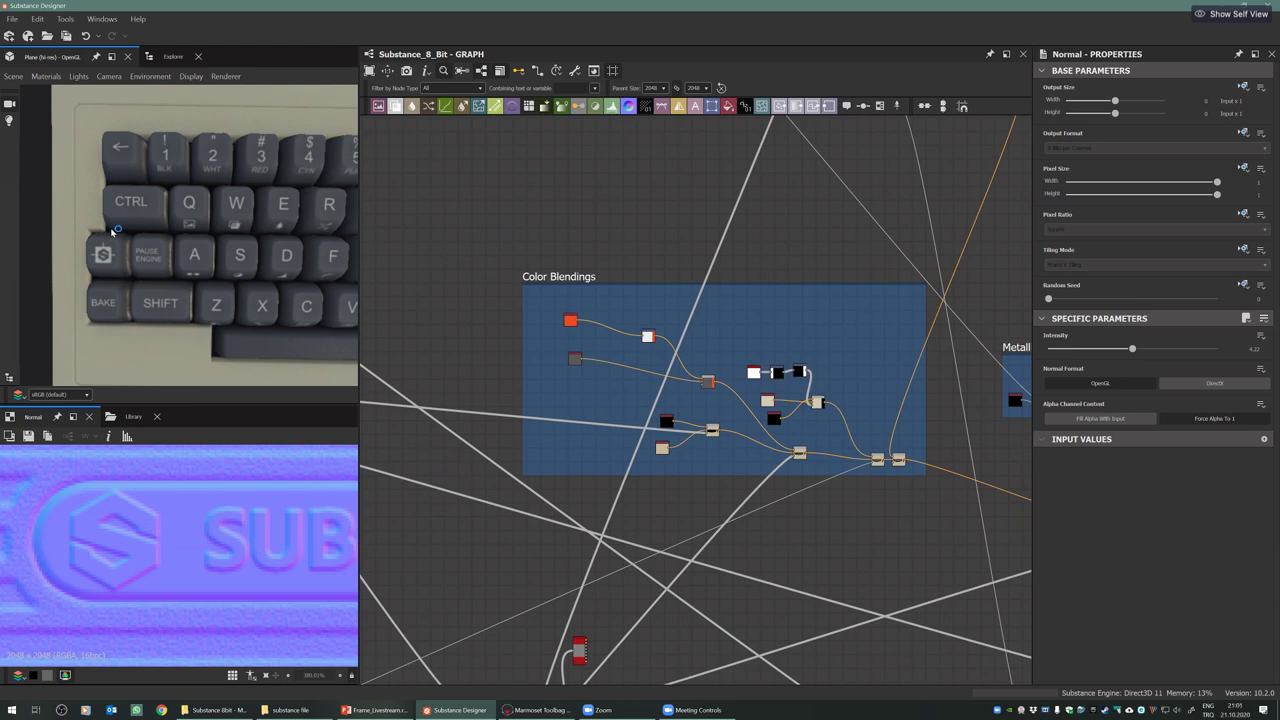
pyautogui.scroll(-3, 95, 210)
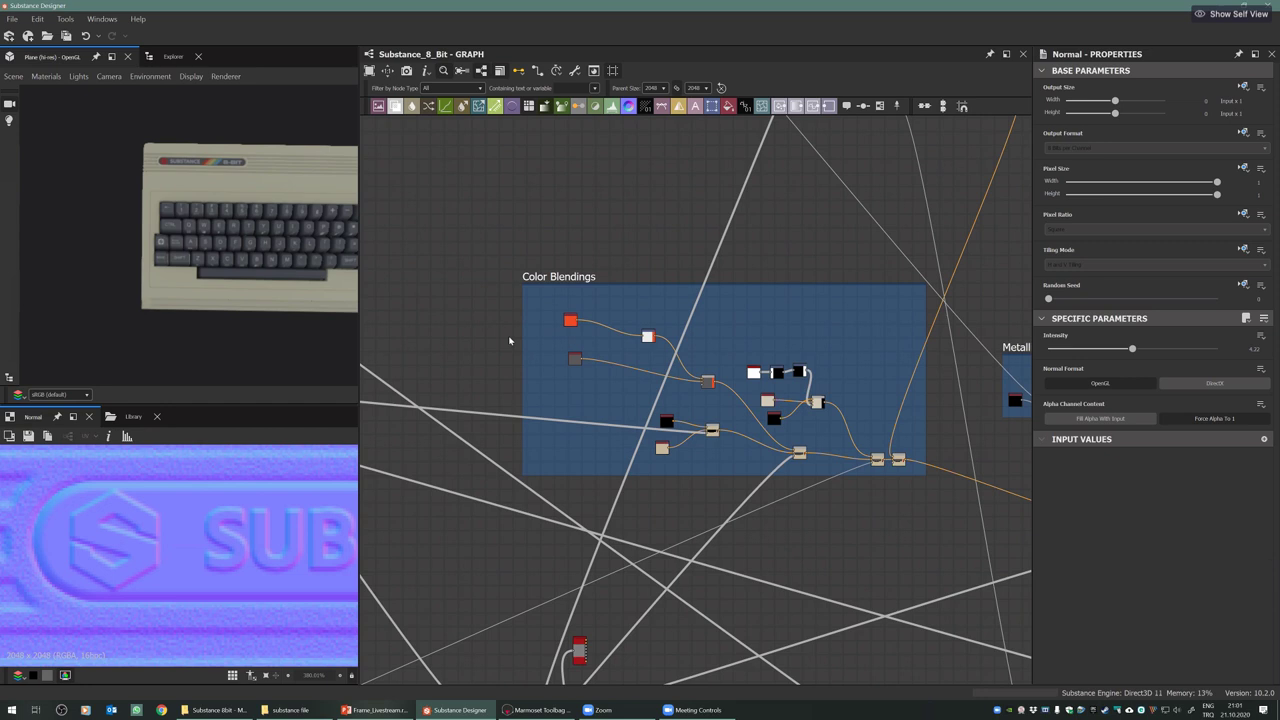
# Inspect the orange and grey color nodes in Color Blendings and compare them with the keys around CTRL in the 3D view
pyautogui.scroll(3, 509, 341)
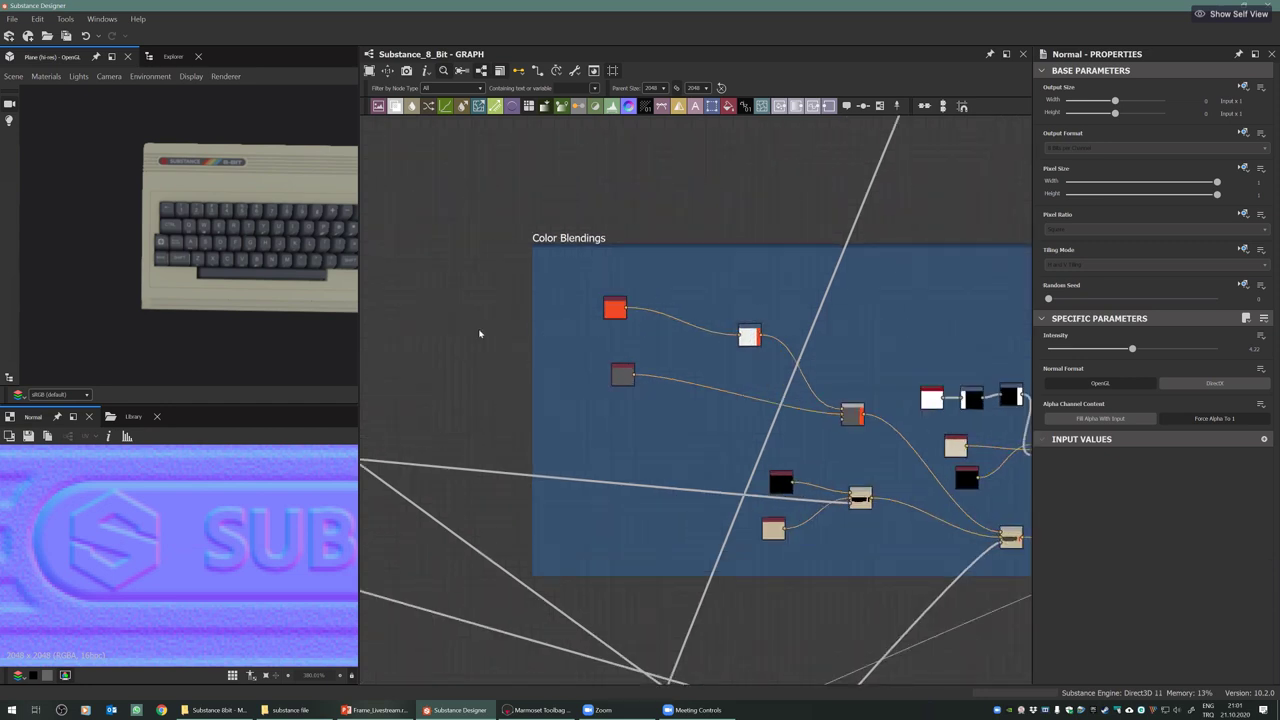
pyautogui.scroll(5, 156, 206)
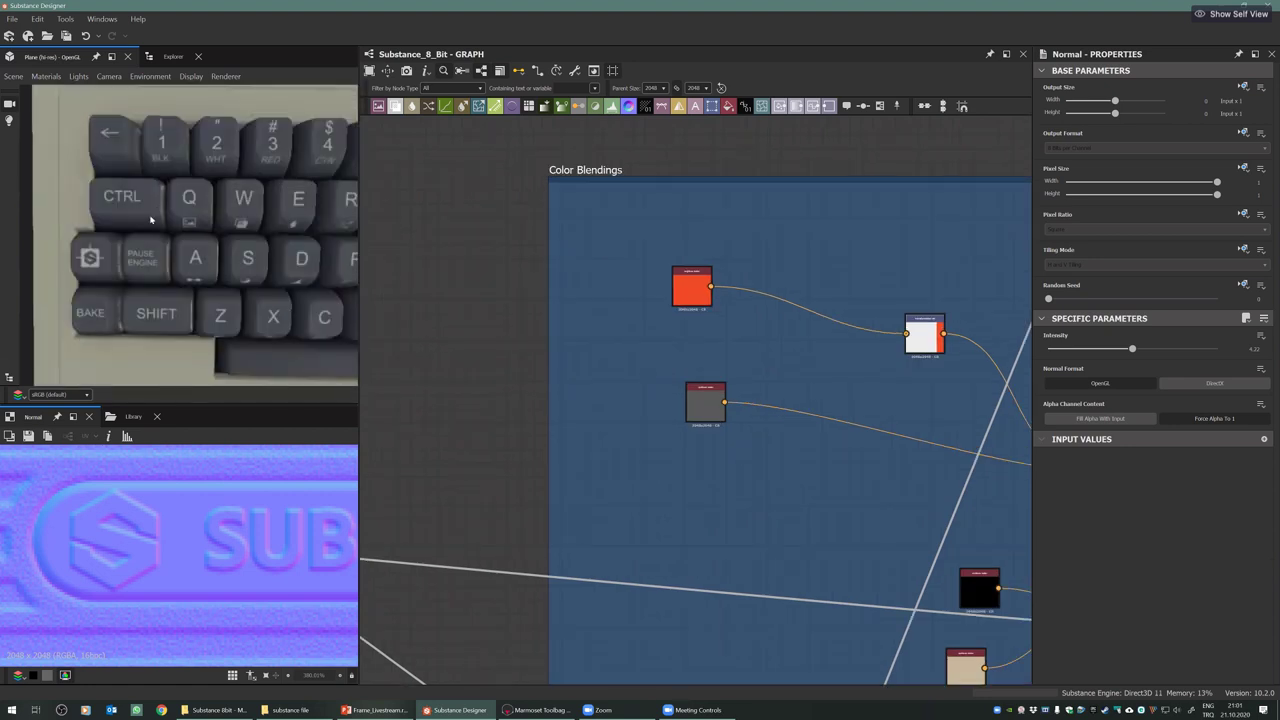
pyautogui.moveTo(47, 246); pyautogui.dragTo(206, 222, button='middle')
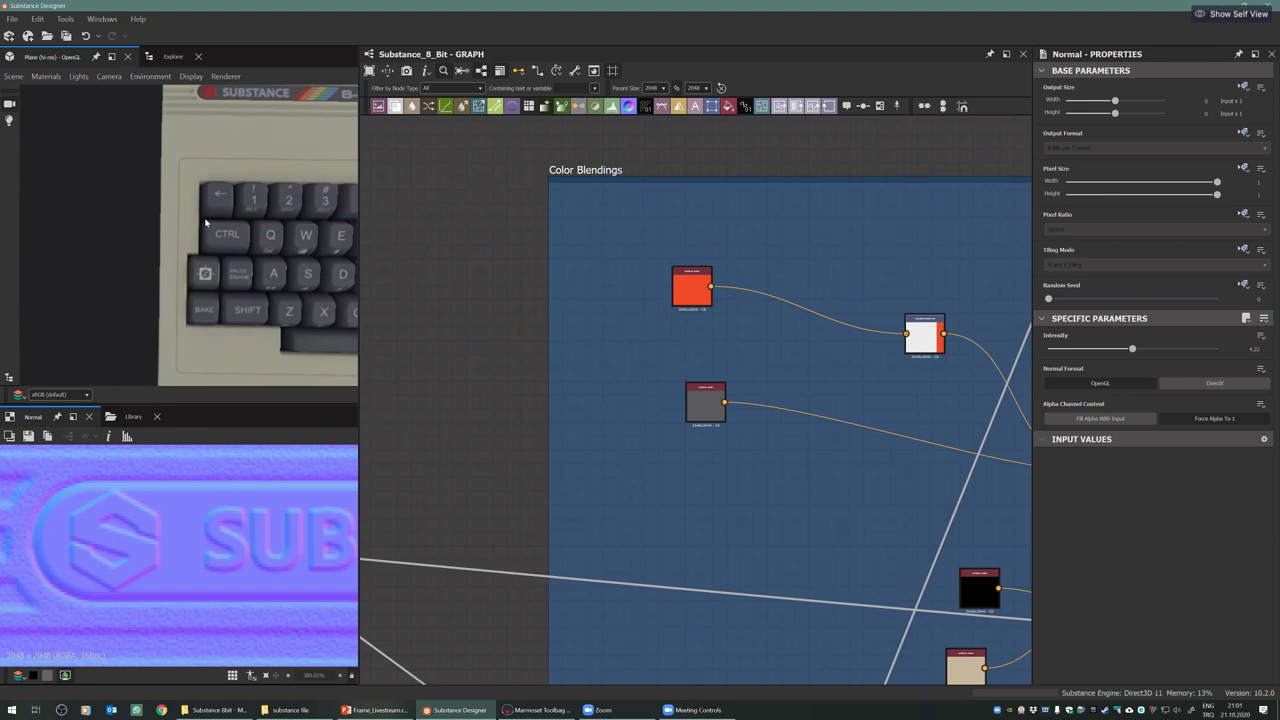
pyautogui.scroll(-3, 205, 222)
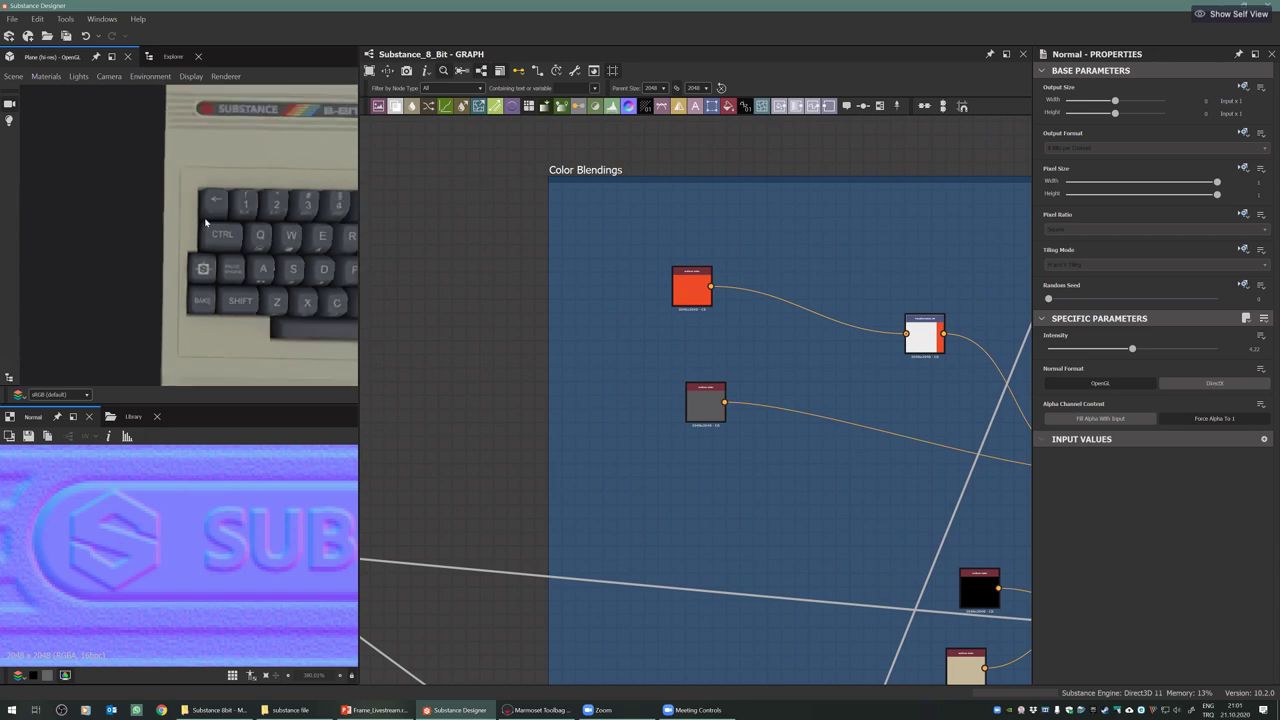
pyautogui.scroll(5, 194, 260)
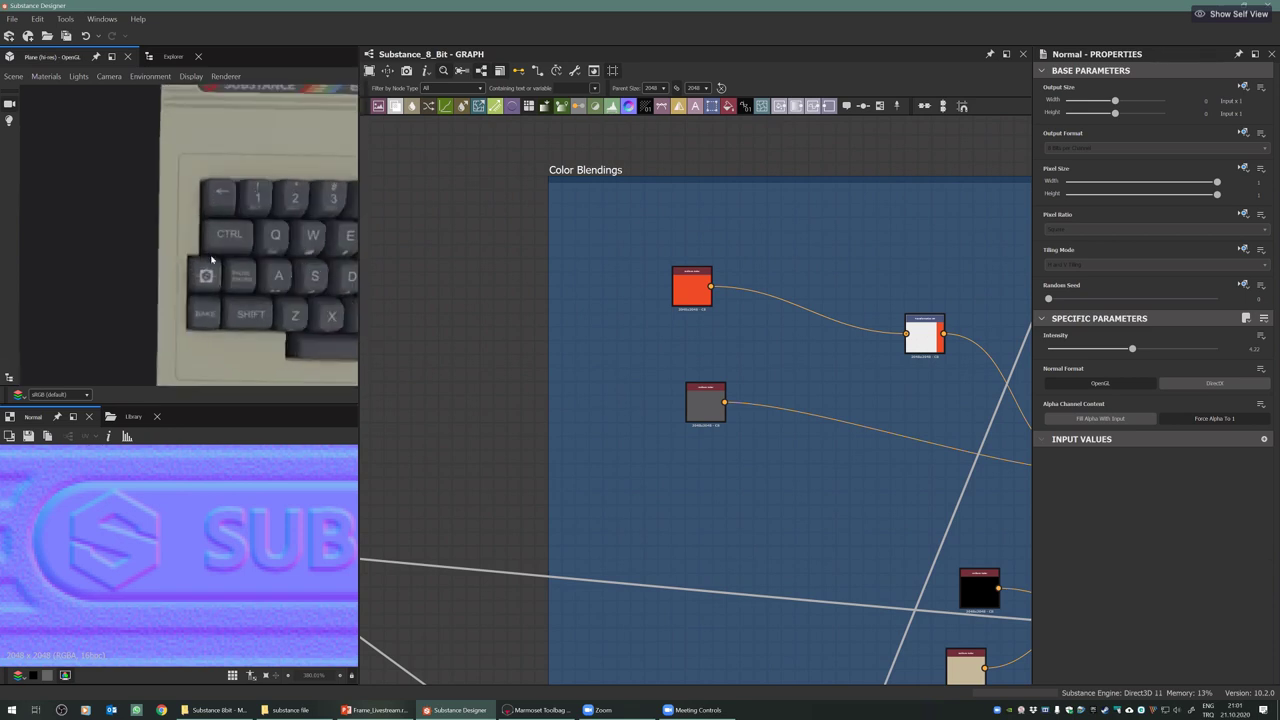
pyautogui.moveTo(195, 266); pyautogui.dragTo(88, 268, button='middle')
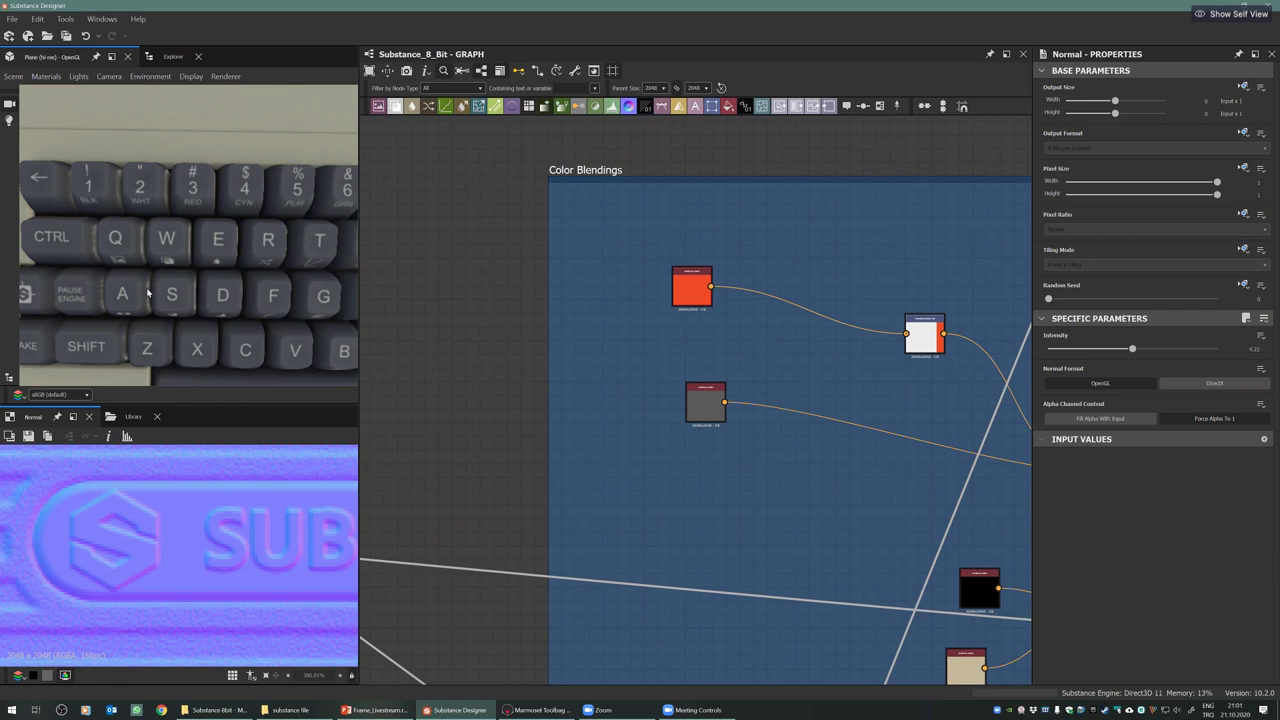
pyautogui.scroll(-5, 83, 239)
pyautogui.scroll(3, 97, 247)
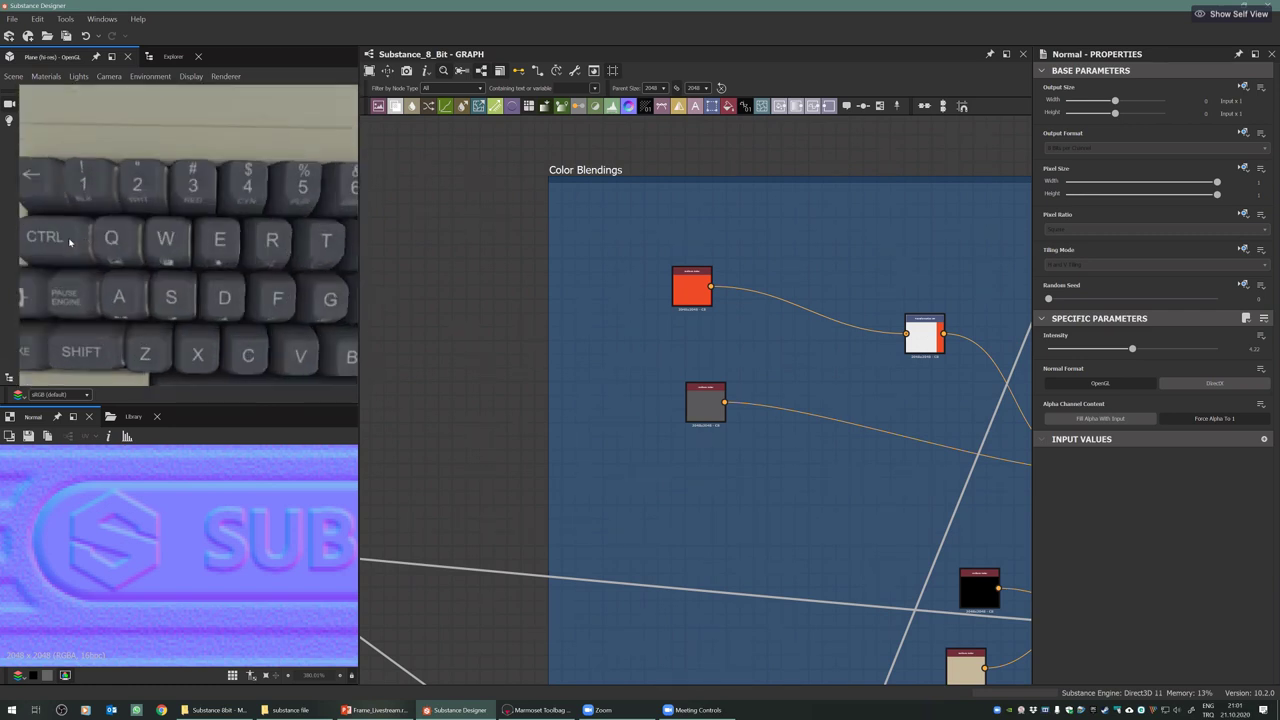
pyautogui.moveTo(69, 242); pyautogui.dragTo(150, 241, button='middle')
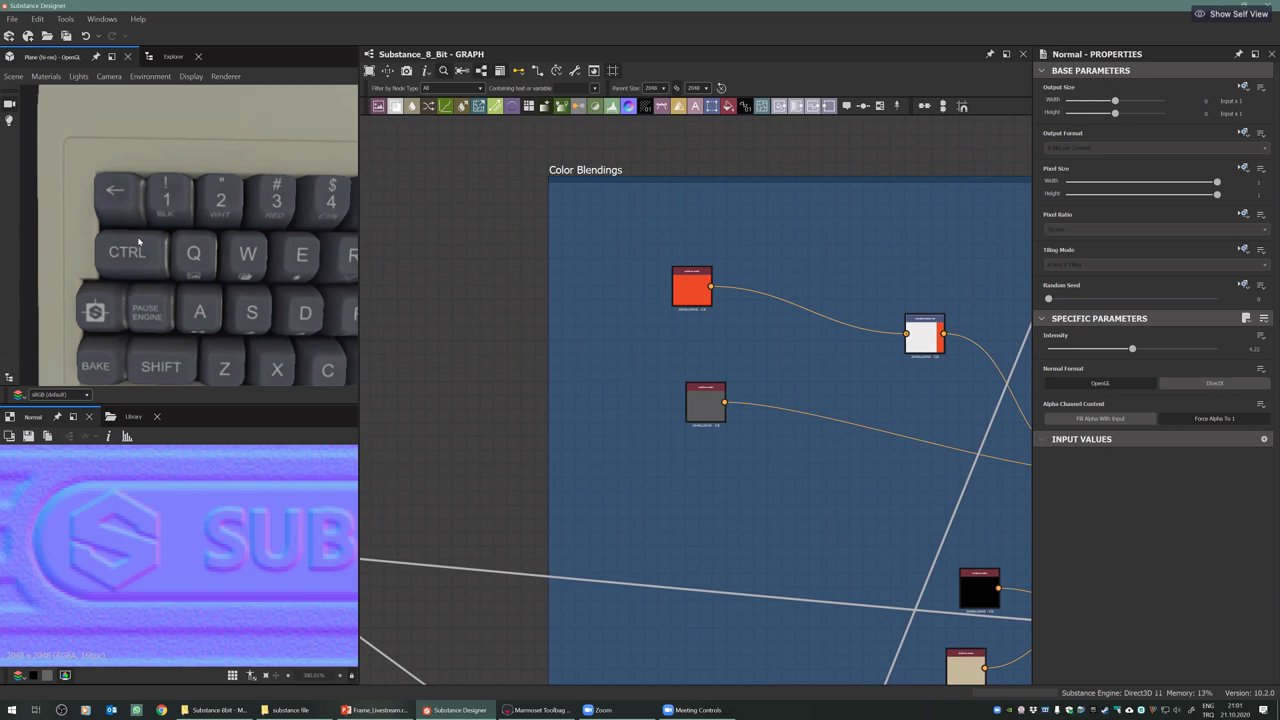
pyautogui.scroll(-2, 173, 300)
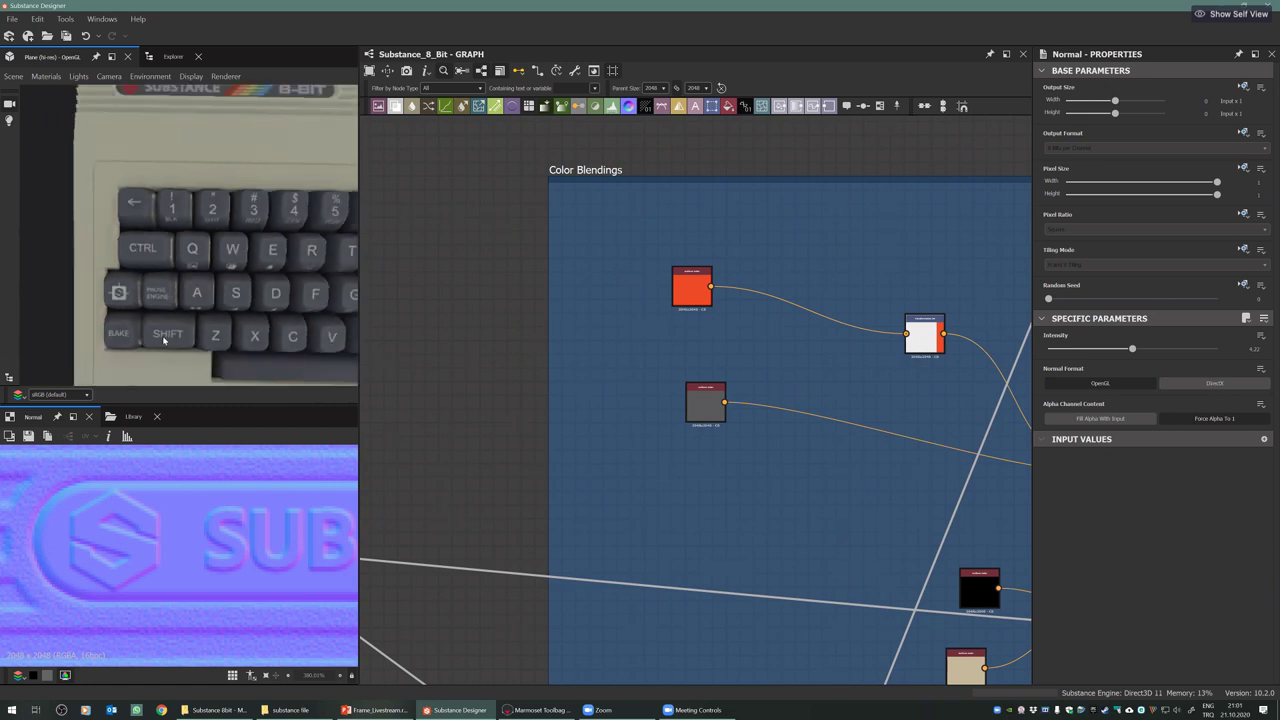
pyautogui.moveTo(190, 346); pyautogui.dragTo(161, 288, button='middle')
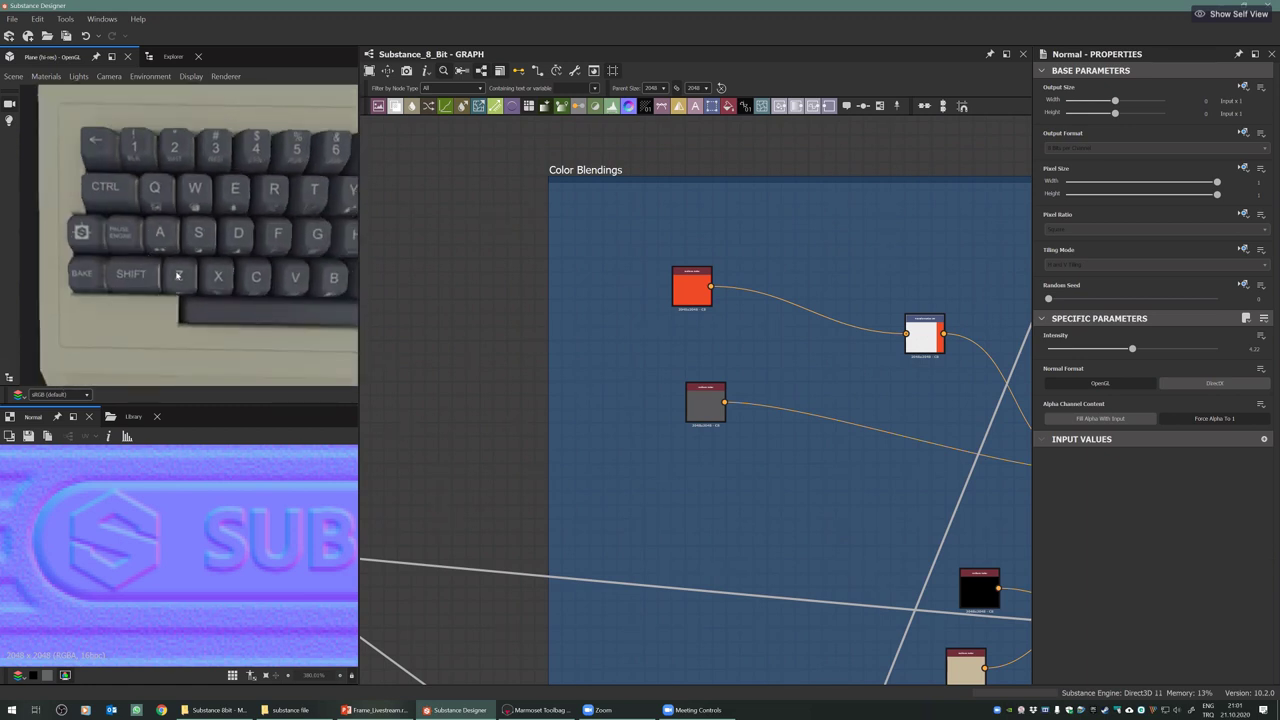
# Examine the red function keys and the printed symbols on the keys around P in the 3D view
pyautogui.moveTo(178, 276); pyautogui.dragTo(219, 228)
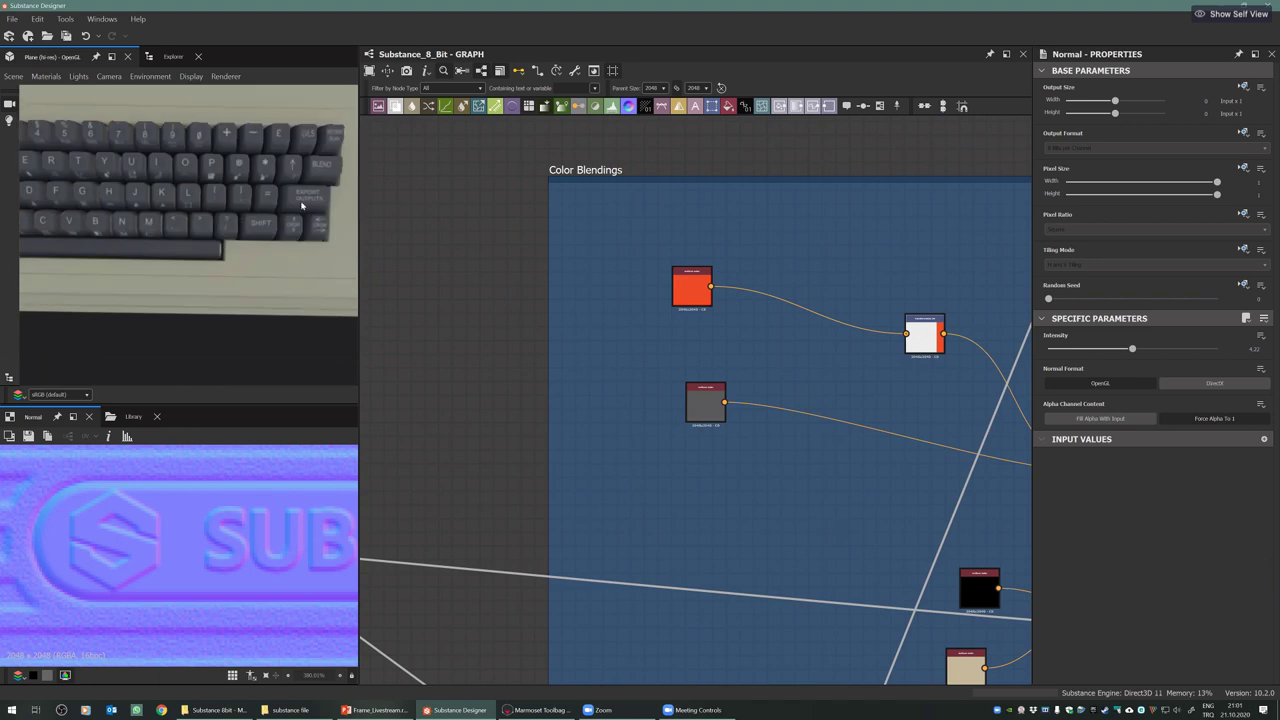
pyautogui.moveTo(303, 206); pyautogui.dragTo(158, 239, button='middle')
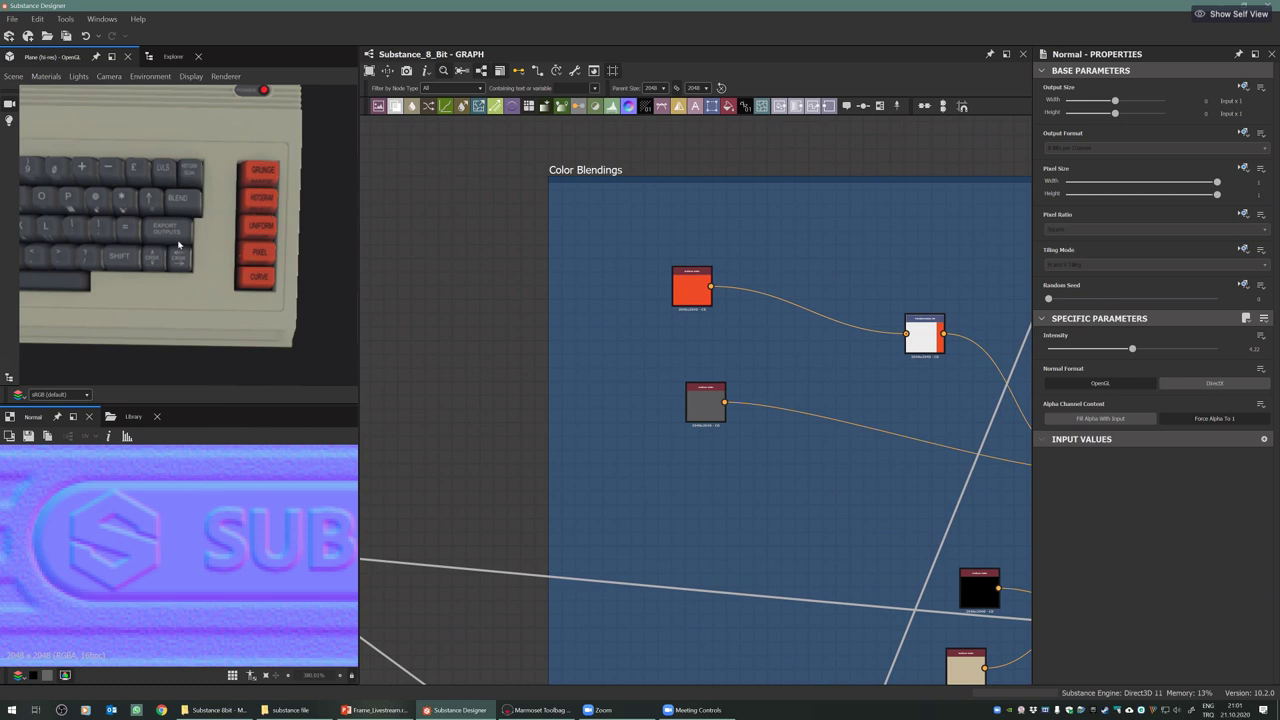
pyautogui.scroll(-2, 131, 221)
pyautogui.scroll(5, 184, 242)
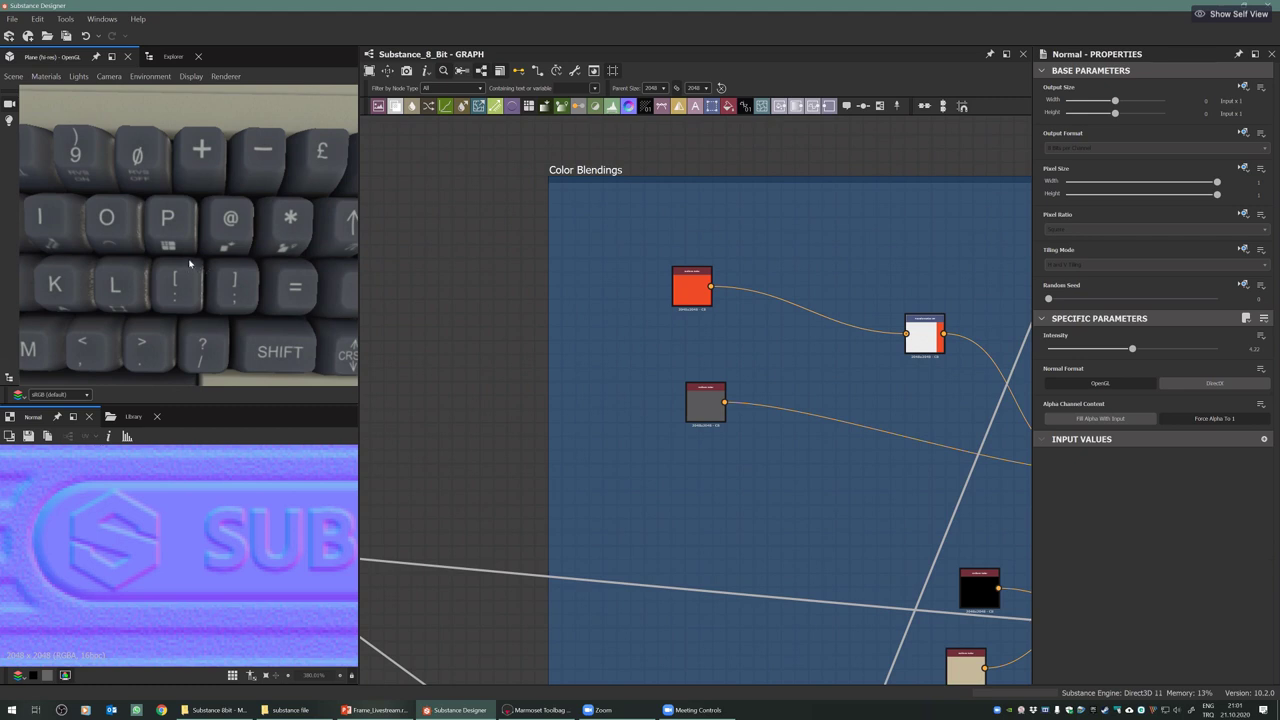
pyautogui.scroll(-1, 195, 252)
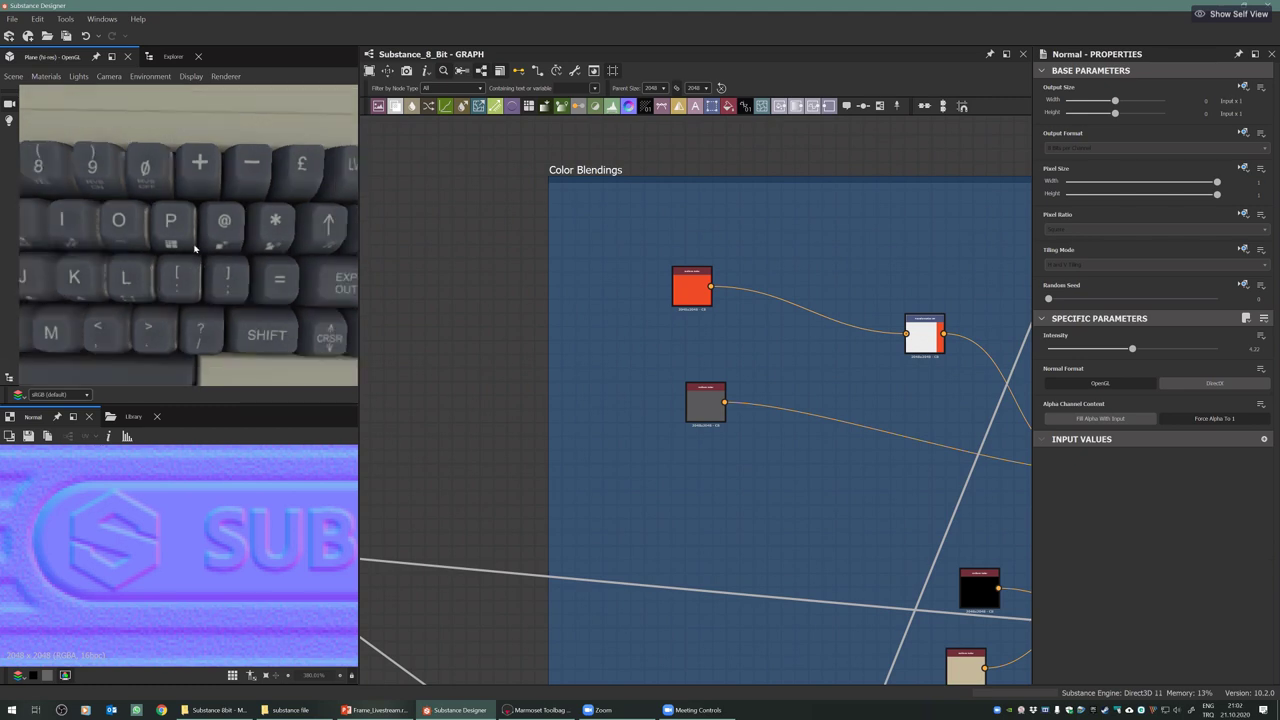
# Locate the Keyboard Printings and Keyboard Printings (side) frames in the graph
pyautogui.scroll(-5, 571, 314)
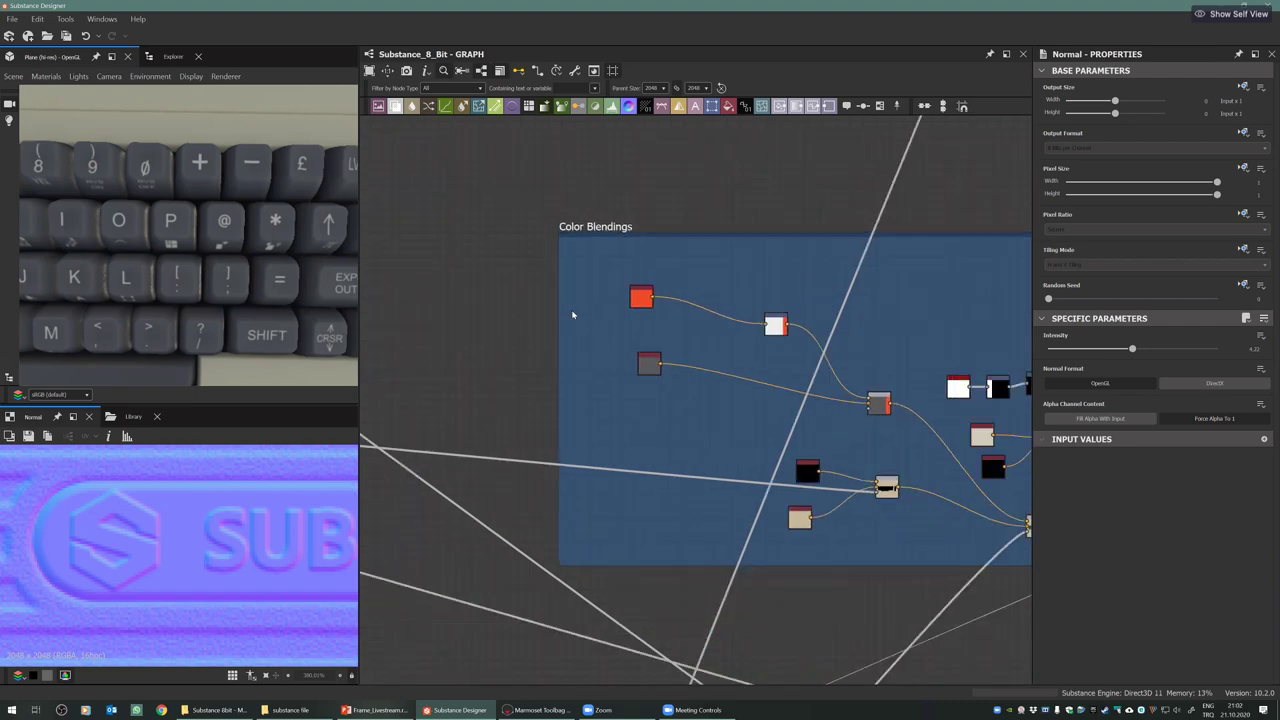
pyautogui.scroll(-4, 508, 347)
pyautogui.moveTo(500, 350); pyautogui.dragTo(586, 326, button='middle')
pyautogui.scroll(-1, 588, 326)
pyautogui.moveTo(502, 412); pyautogui.dragTo(615, 390, button='middle')
pyautogui.scroll(-4, 766, 353)
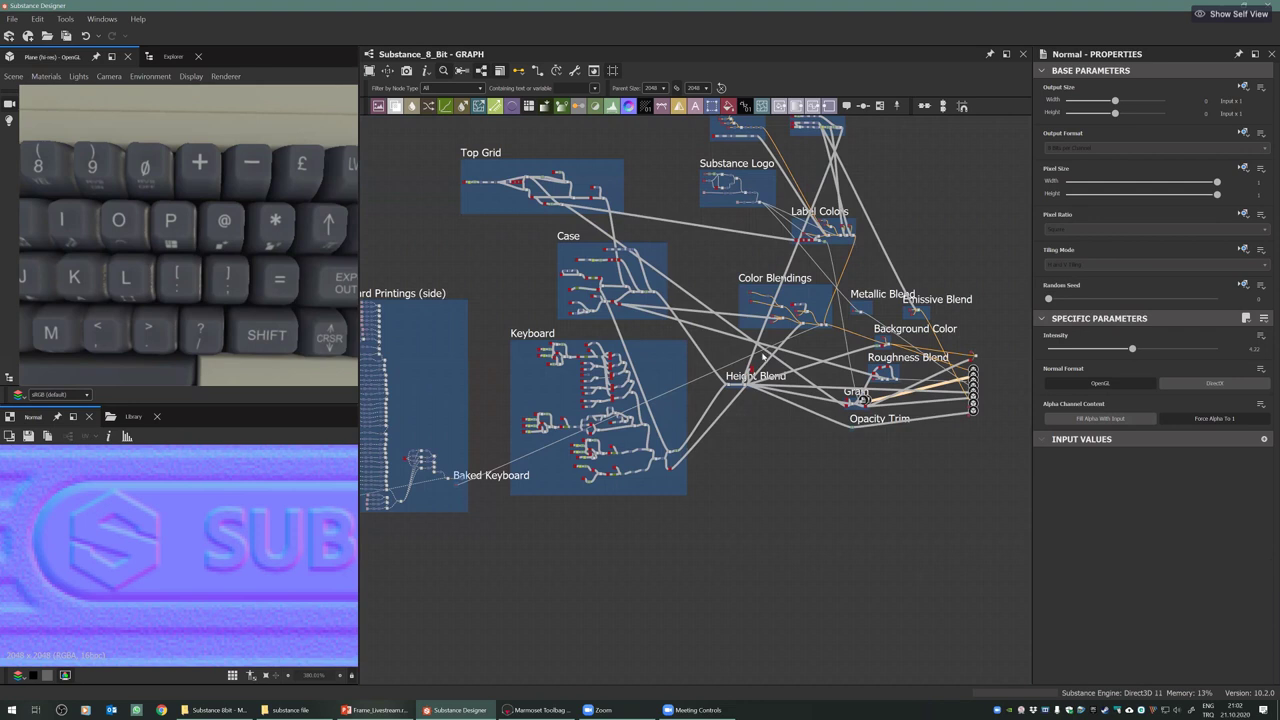
pyautogui.moveTo(548, 360); pyautogui.dragTo(640, 364, button='middle')
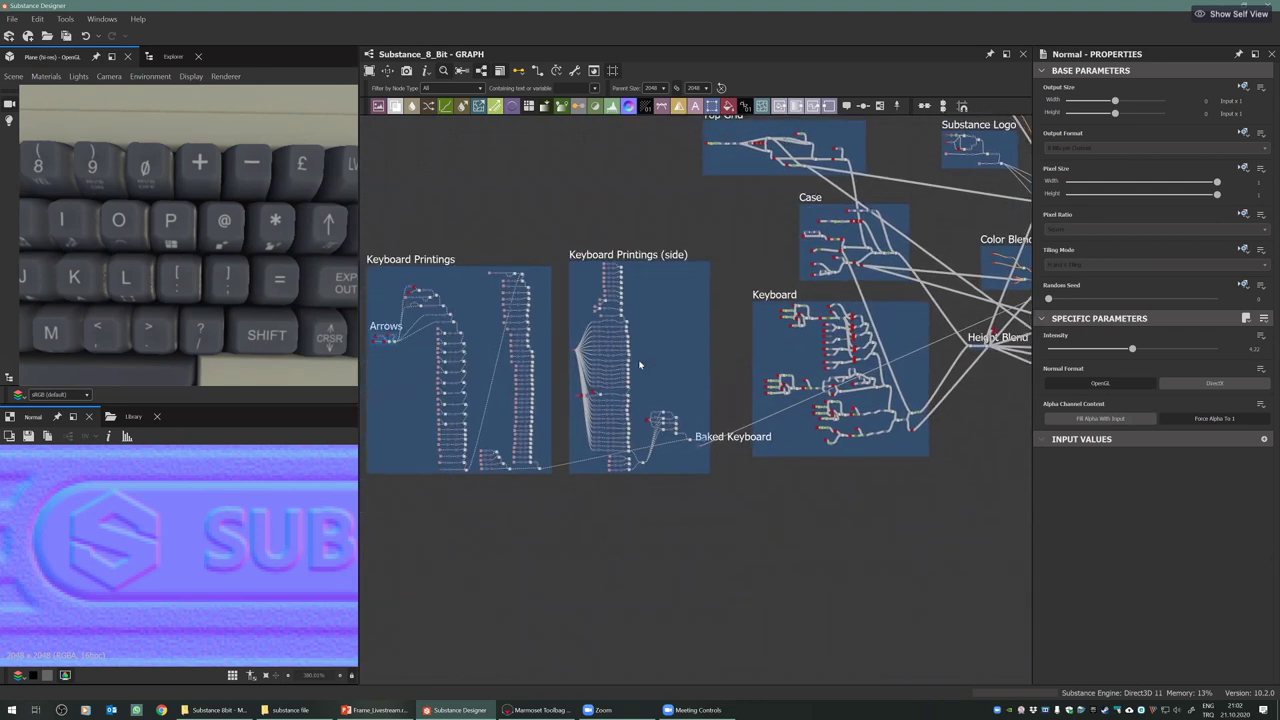
# Show the keyboard and red function keys from an angled perspective in the 3D view
pyautogui.scroll(-5, 183, 294)
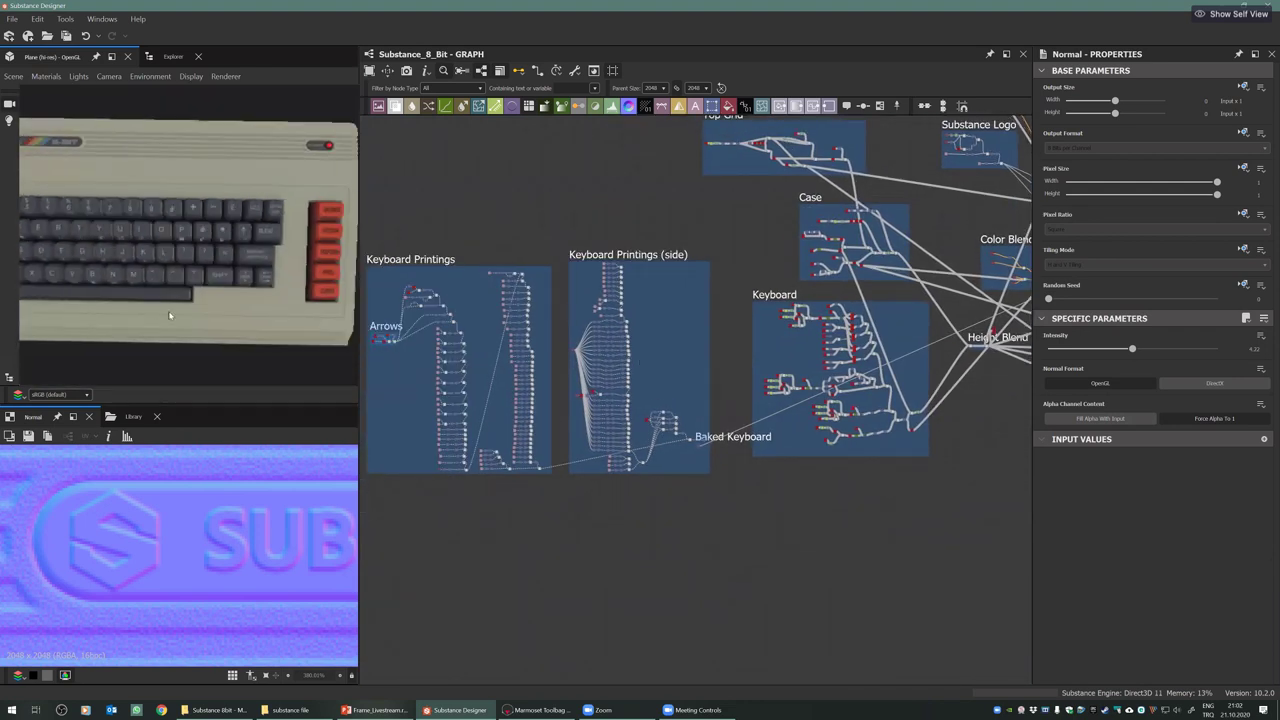
pyautogui.moveTo(171, 314); pyautogui.dragTo(164, 289)
pyautogui.moveTo(234, 288); pyautogui.dragTo(288, 238, button='middle')
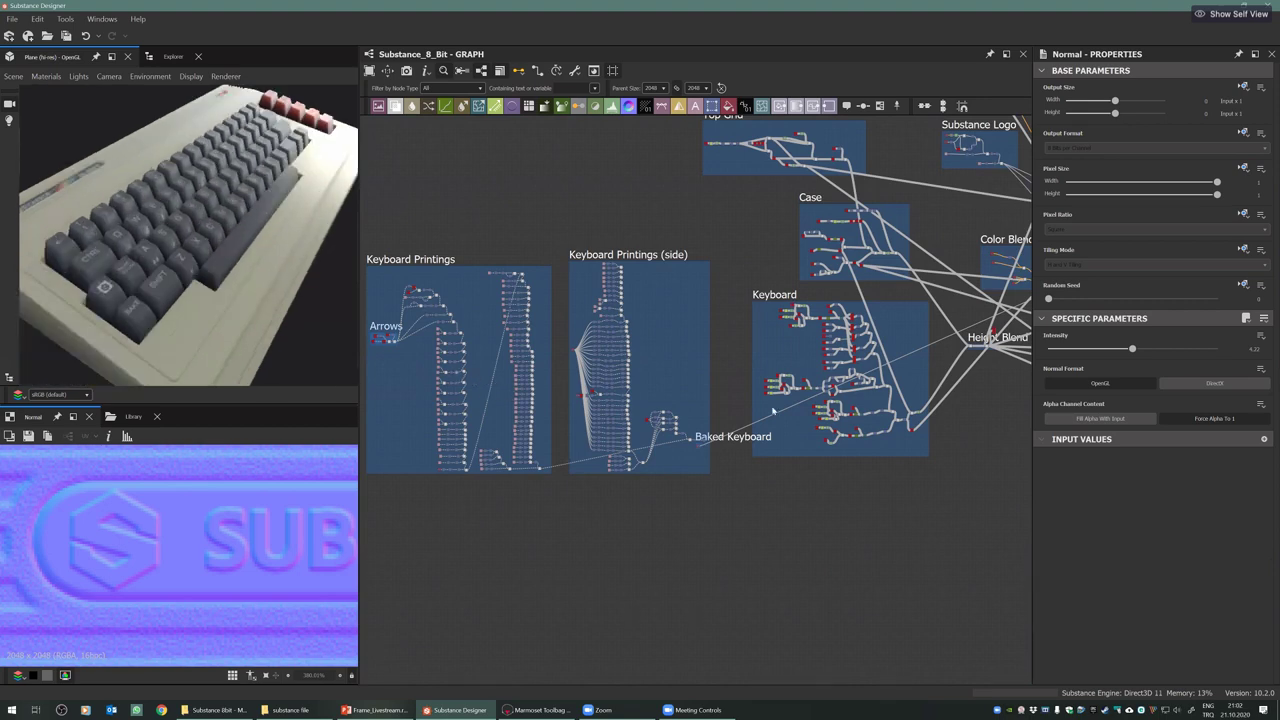
# Locate the Arrows frame inside Keyboard Printings, passing the Keyboard and Case frames in the graph
pyautogui.moveTo(771, 411); pyautogui.dragTo(831, 434, button='middle')
pyautogui.scroll(2, 853, 437)
pyautogui.moveTo(785, 453); pyautogui.dragTo(572, 520, button='middle')
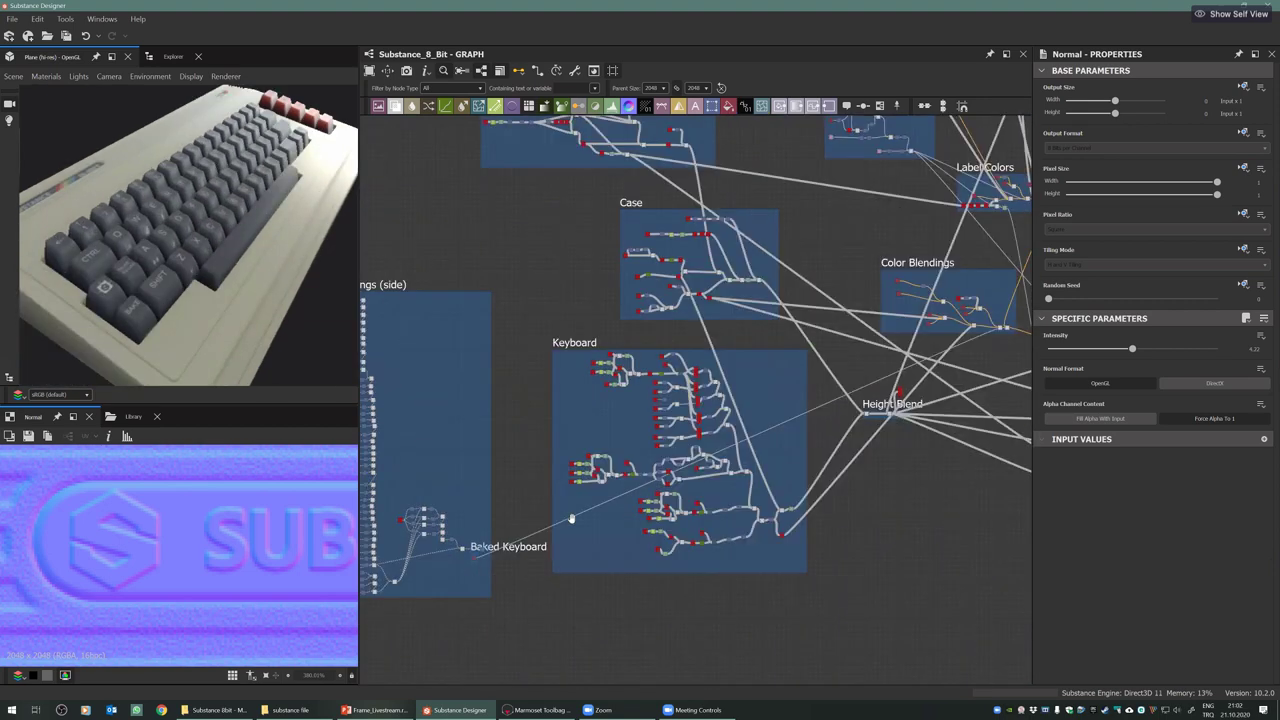
pyautogui.moveTo(936, 488); pyautogui.dragTo(888, 517, button='middle')
pyautogui.moveTo(1015, 481); pyautogui.dragTo(1069, 468, button='middle')
pyautogui.moveTo(390, 393); pyautogui.dragTo(583, 385, button='middle')
pyautogui.moveTo(478, 418); pyautogui.dragTo(565, 407, button='middle')
pyautogui.scroll(3, 564, 408)
pyautogui.moveTo(431, 373); pyautogui.dragTo(547, 366, button='middle')
pyautogui.scroll(5, 547, 366)
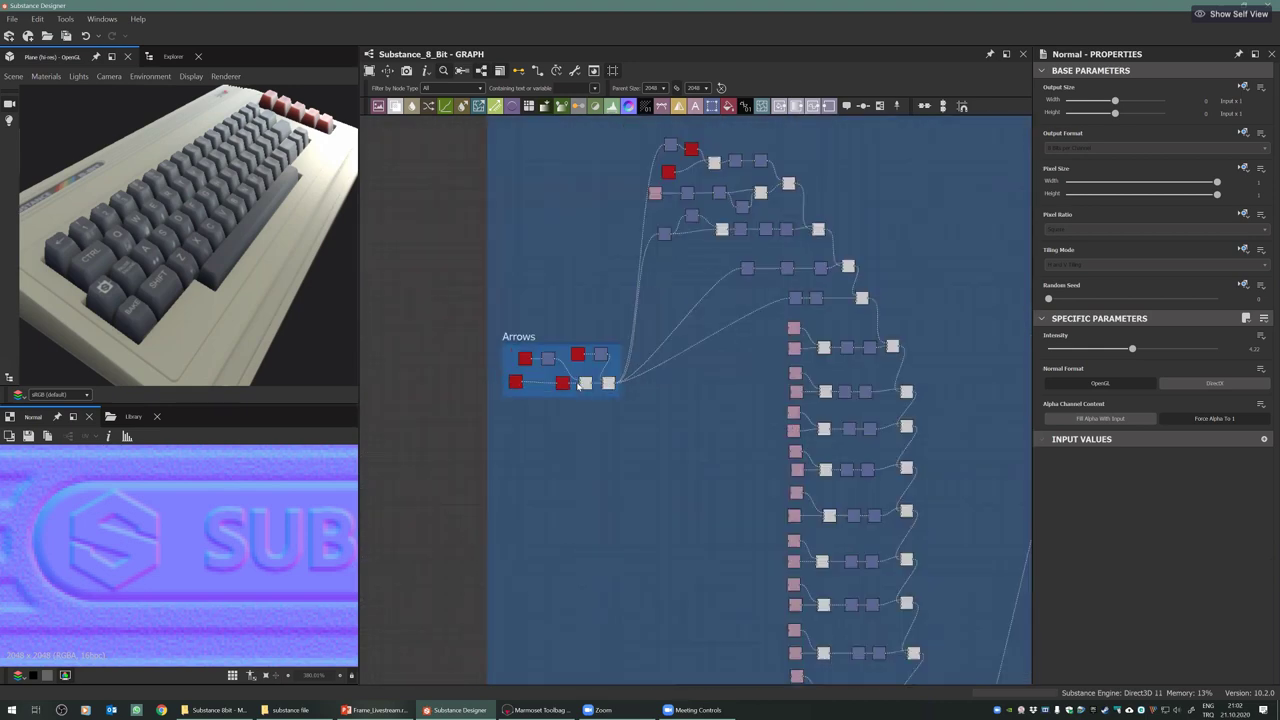
# Look over the node columns that make up the Keyboard Printings frame
pyautogui.scroll(-4, 734, 497)
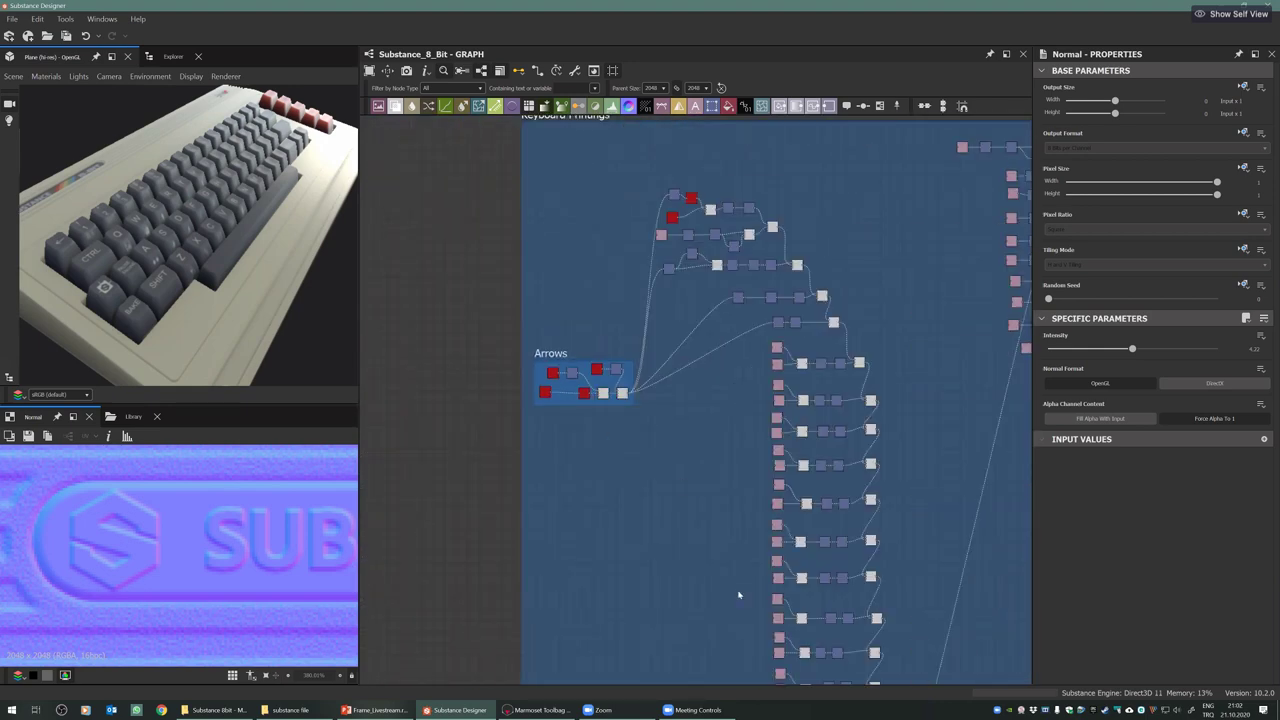
pyautogui.scroll(-3, 738, 586)
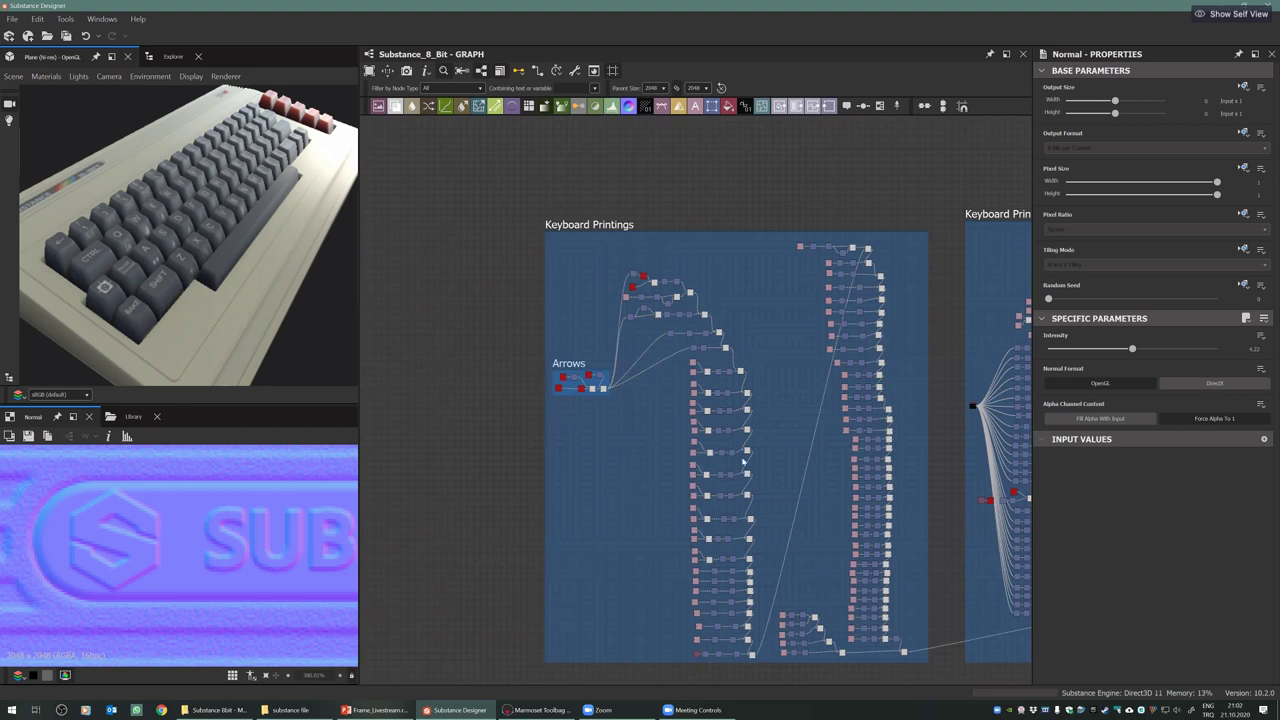
pyautogui.moveTo(784, 527); pyautogui.dragTo(743, 474, button='middle')
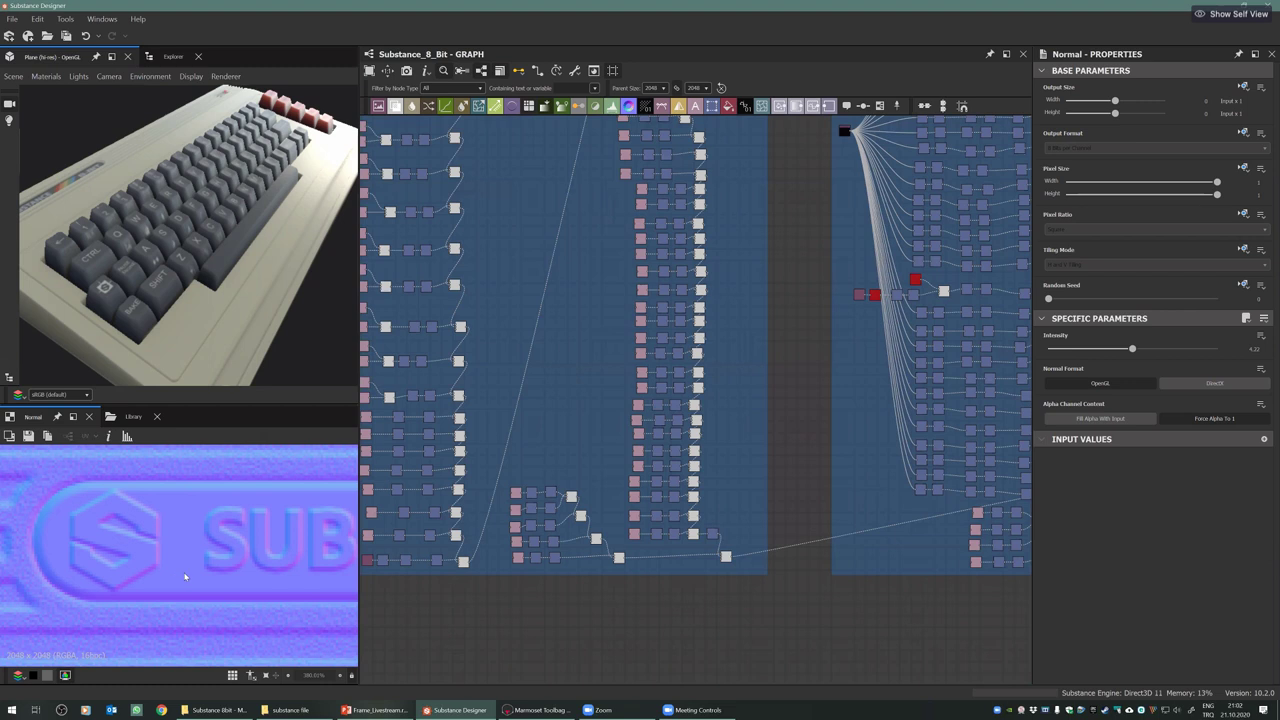
# Inspect the old_keyset_sd bitmap in Baked Keyboard and the neighbouring nodes of Keyboard Printings (side)
pyautogui.scroll(1, 745, 459)
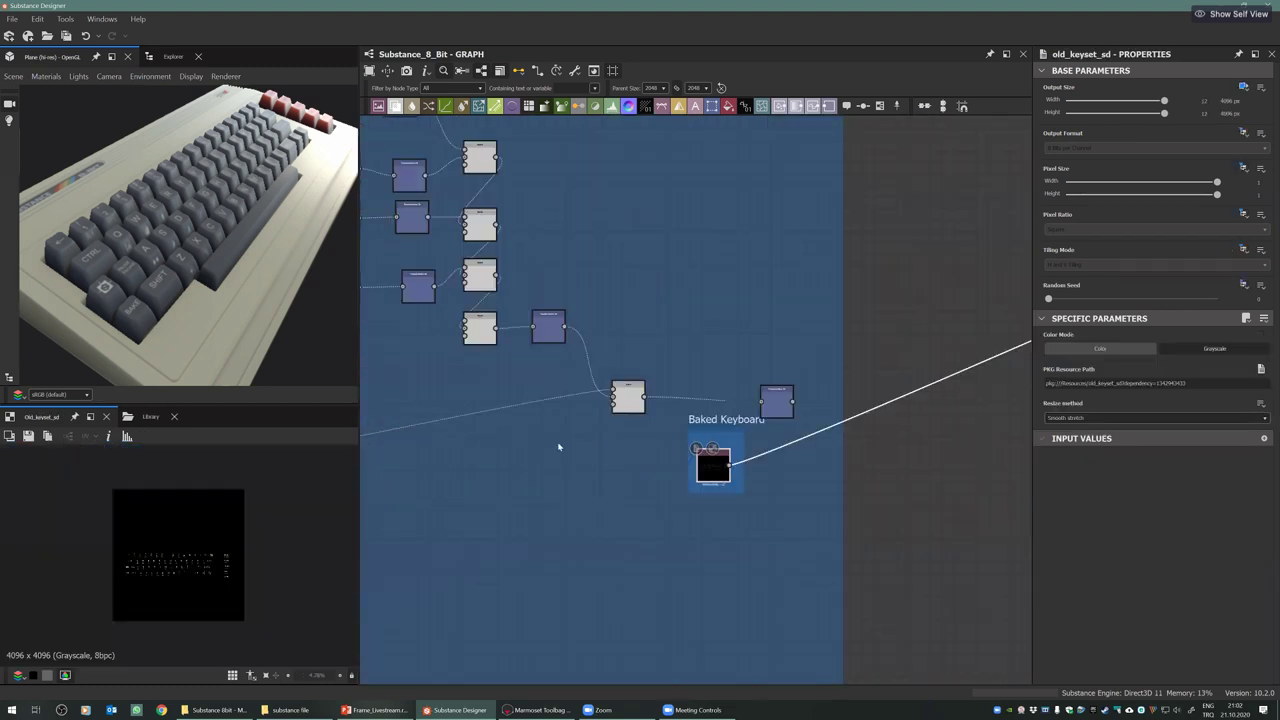
pyautogui.scroll(-4, 560, 447)
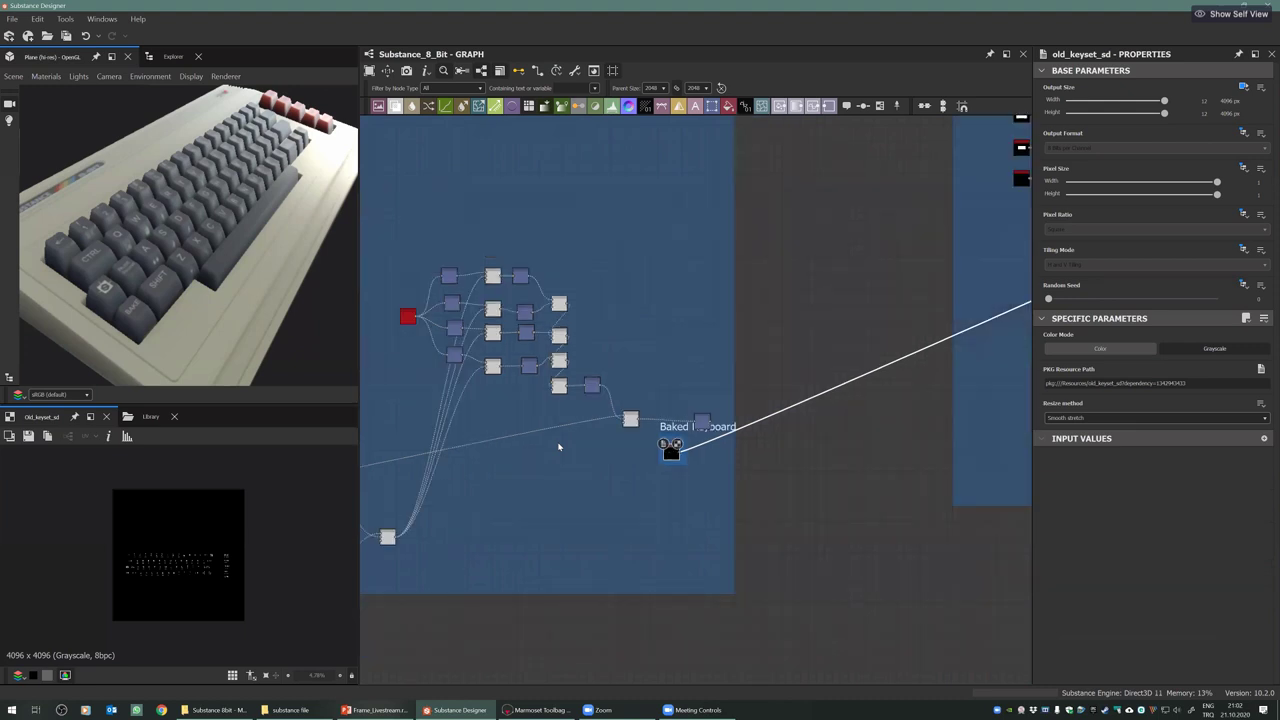
pyautogui.scroll(-2, 559, 447)
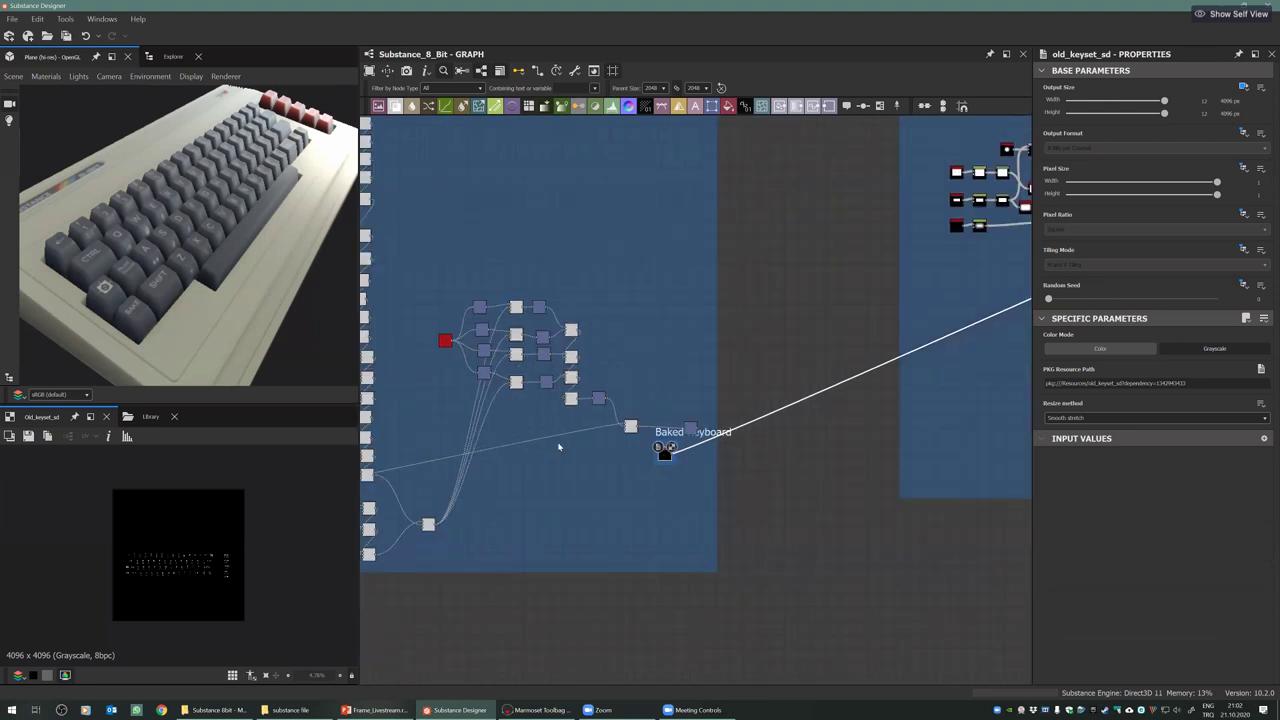
pyautogui.scroll(-2, 559, 447)
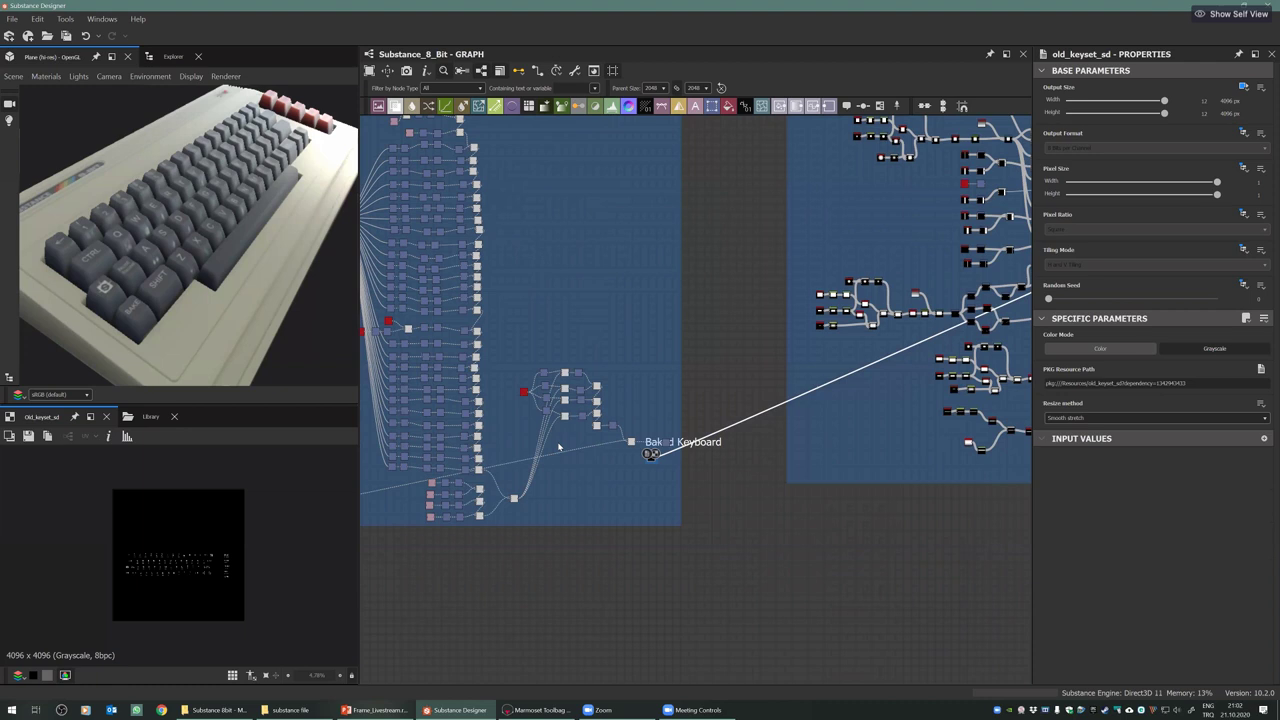
pyautogui.scroll(-1, 559, 447)
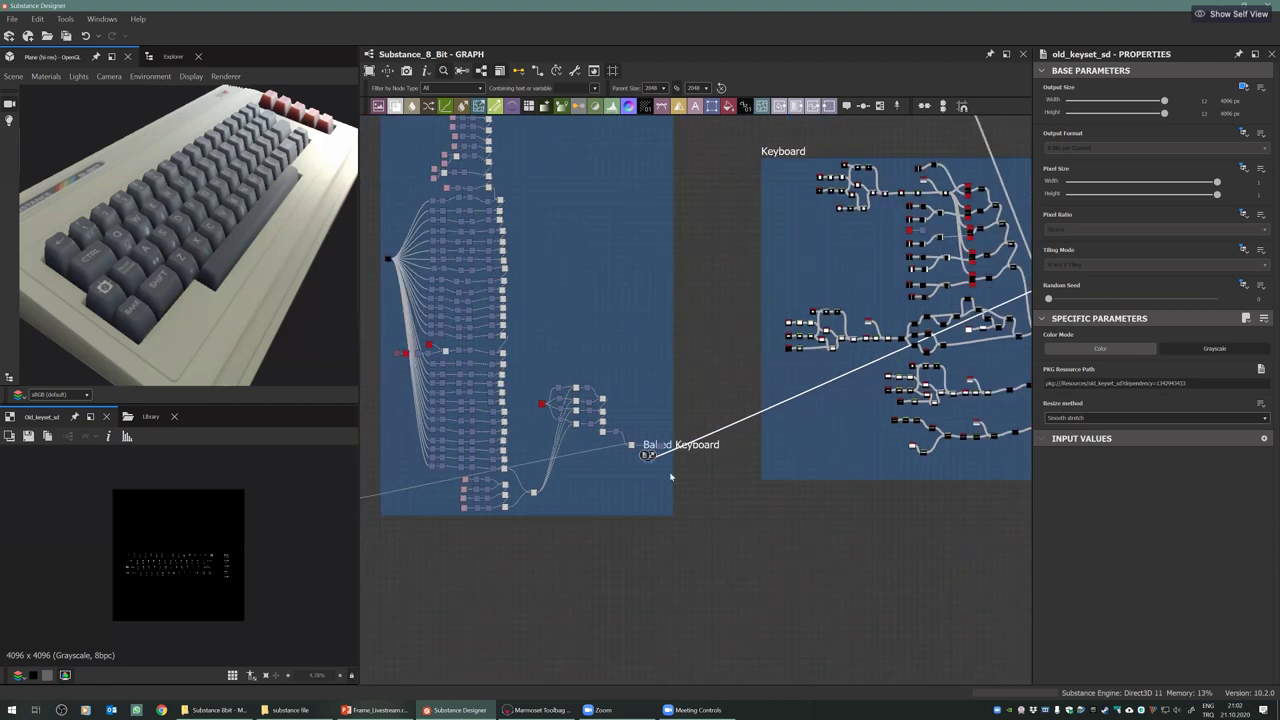
pyautogui.scroll(1, 568, 498)
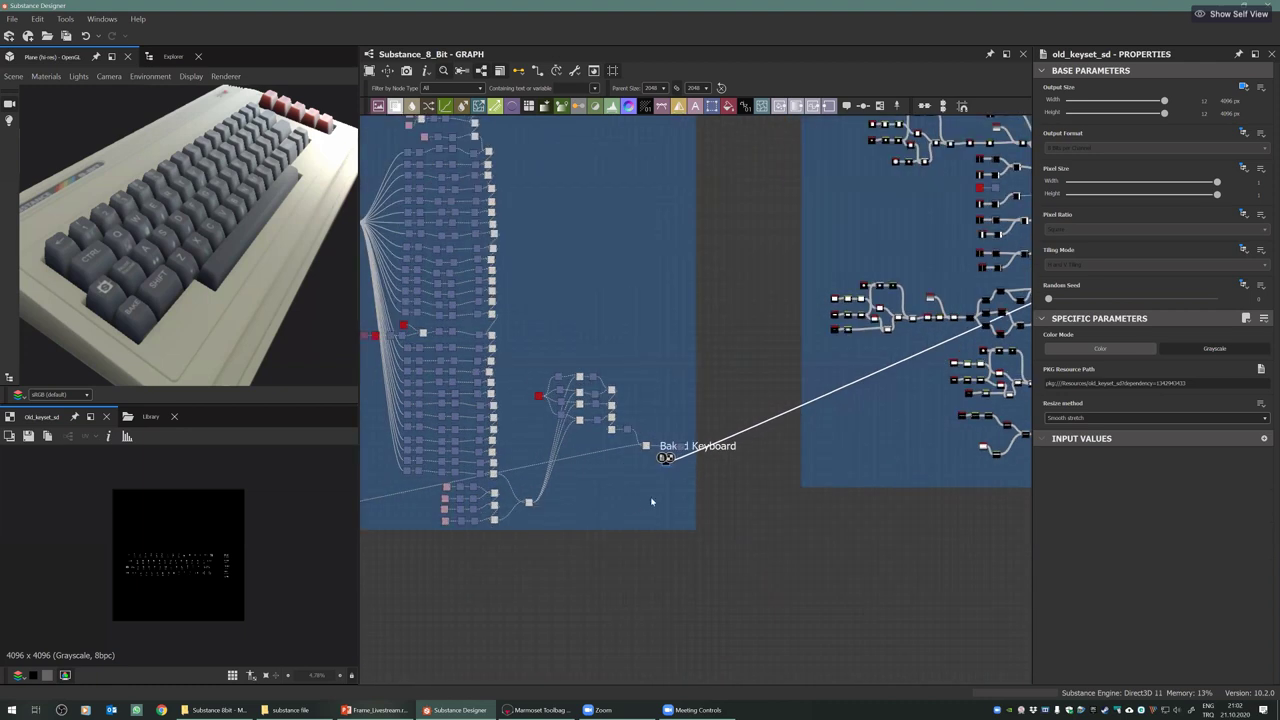
pyautogui.scroll(3, 651, 501)
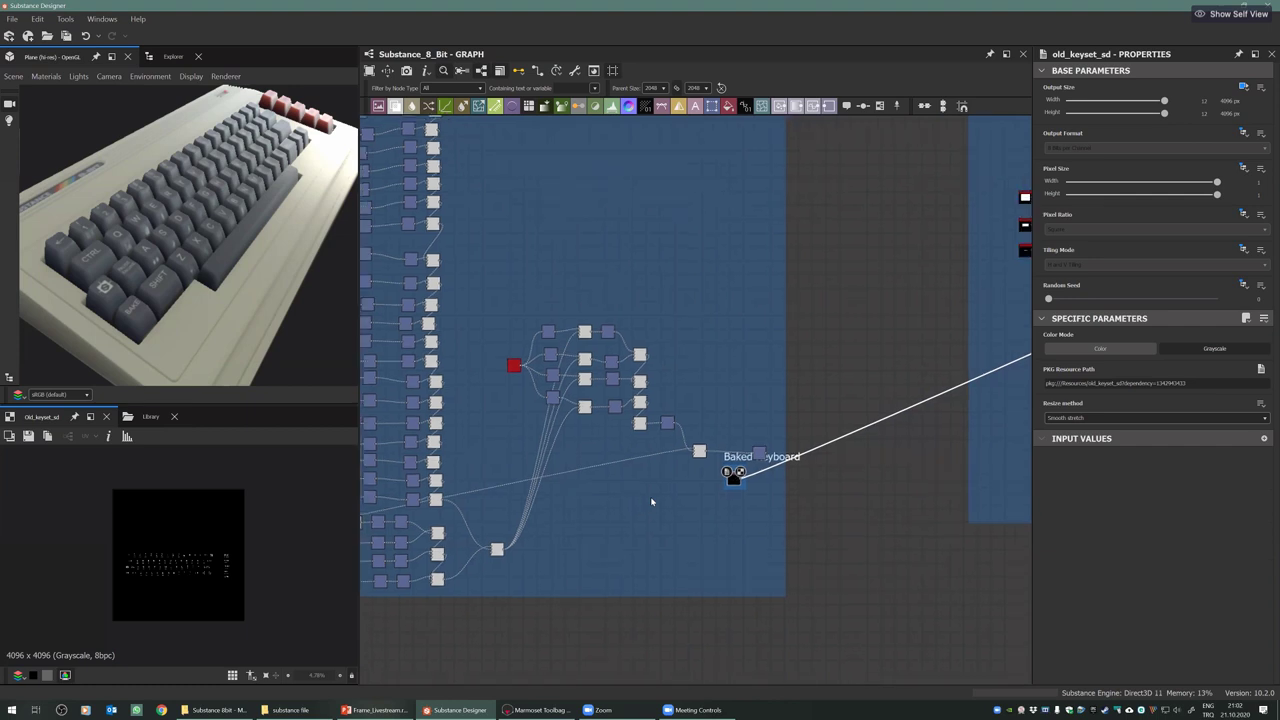
# Move the outgoing connection of the Baked Keyboard bitmap to the output of the final transformation node just above it
pyautogui.moveTo(652, 502); pyautogui.dragTo(544, 525, button='middle')
pyautogui.scroll(2, 651, 501)
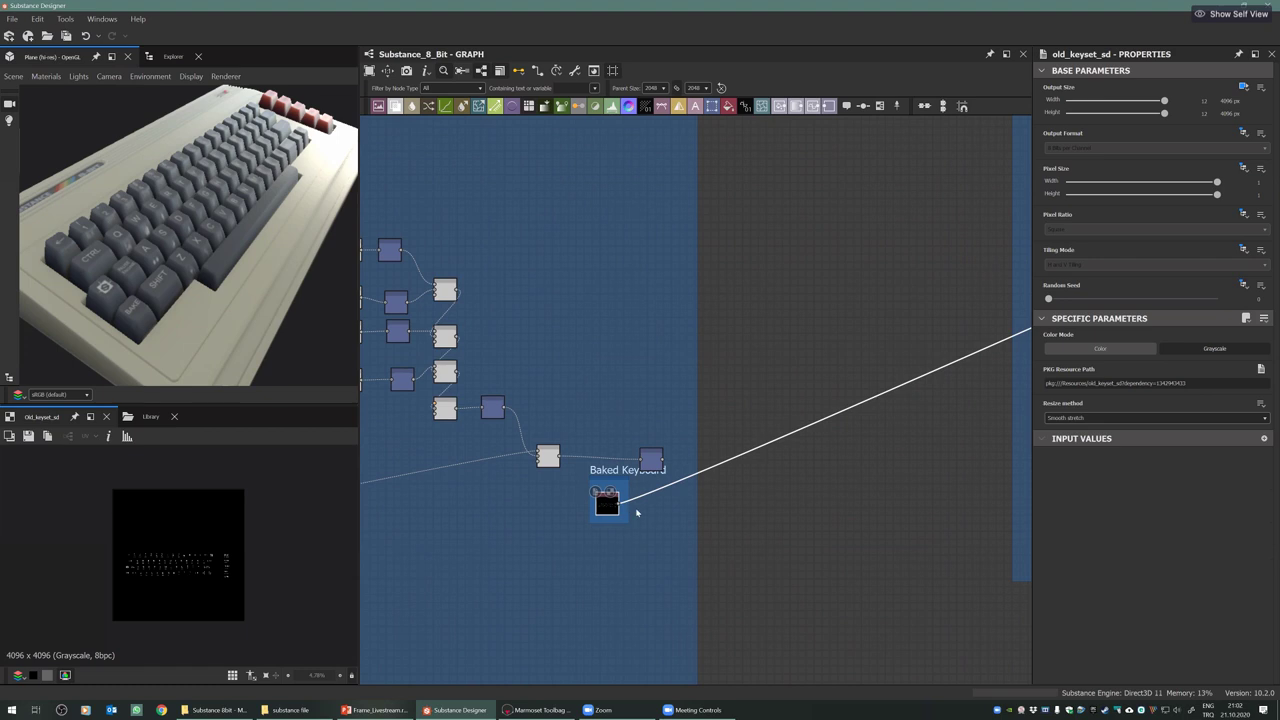
pyautogui.scroll(3, 631, 530)
pyautogui.keyDown('shift'); pyautogui.moveTo(637, 515); pyautogui.dragTo(717, 440); pyautogui.keyUp('shift')
pyautogui.scroll(-2, 693, 485)
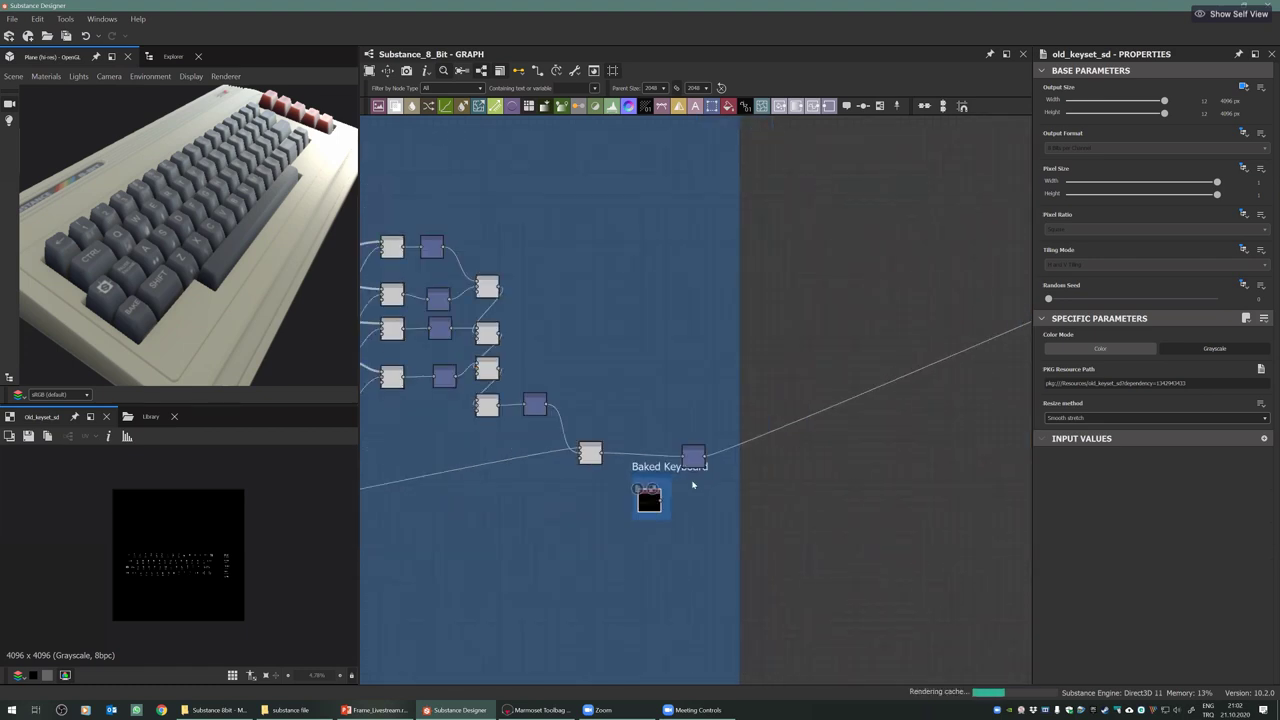
# Look over the reconnected Keyboard Printings (side) chain and the neighbouring Keyboard Printings frame
pyautogui.scroll(-2, 693, 485)
pyautogui.scroll(-2, 600, 470)
pyautogui.scroll(-2, 682, 482)
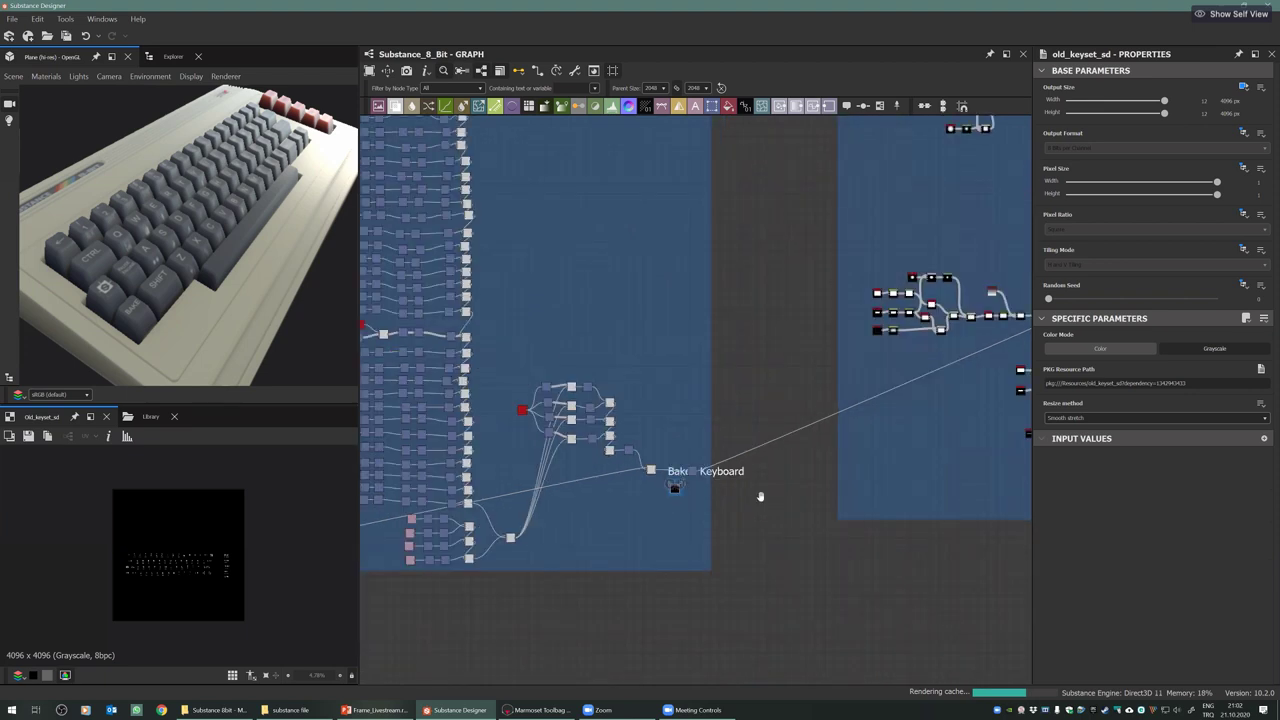
pyautogui.scroll(-2, 740, 498)
pyautogui.scroll(-2, 700, 450)
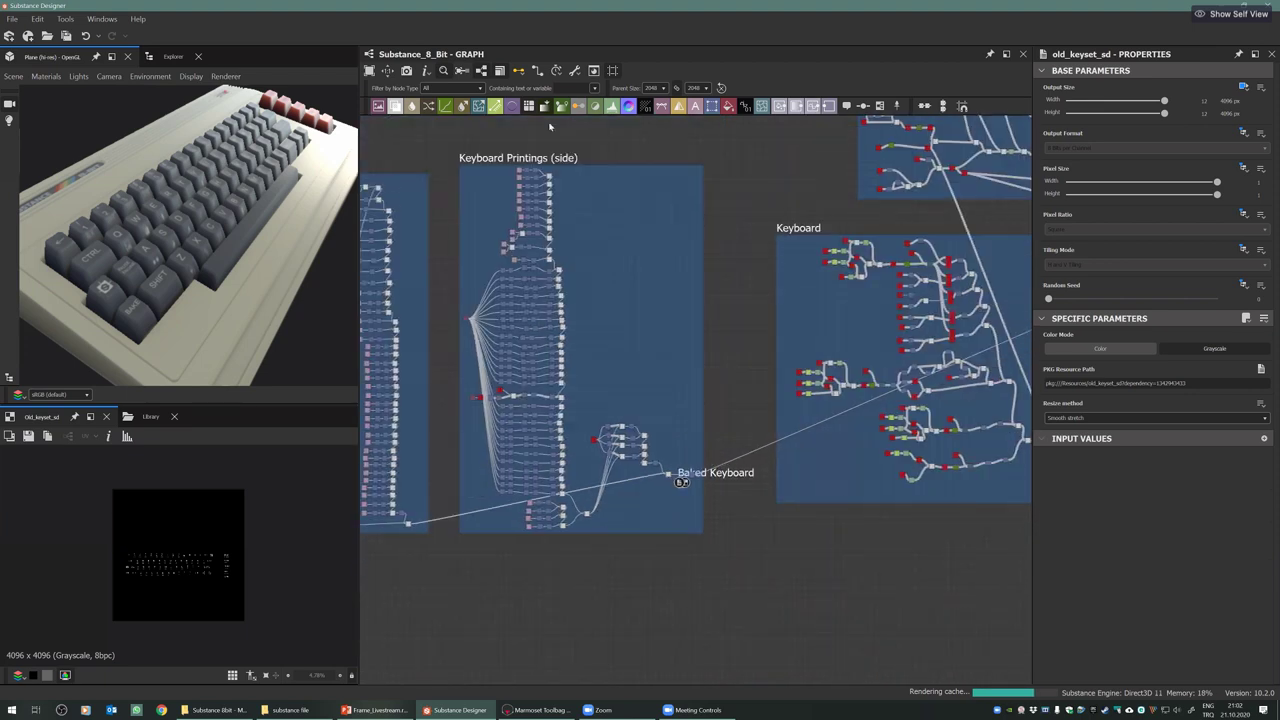
pyautogui.moveTo(501, 209); pyautogui.dragTo(509, 210, button='middle')
pyautogui.moveTo(516, 433); pyautogui.dragTo(548, 437, button='middle')
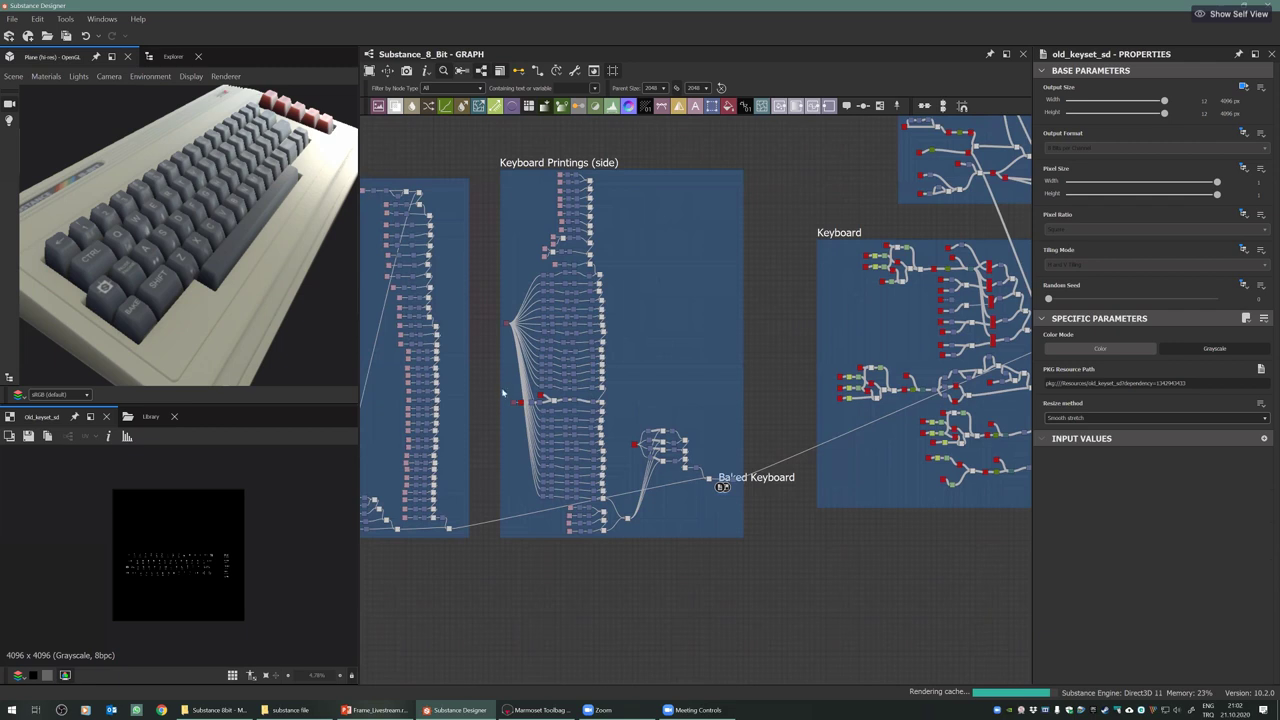
pyautogui.moveTo(466, 373); pyautogui.dragTo(518, 381, button='middle')
pyautogui.moveTo(515, 336); pyautogui.dragTo(538, 340, button='middle')
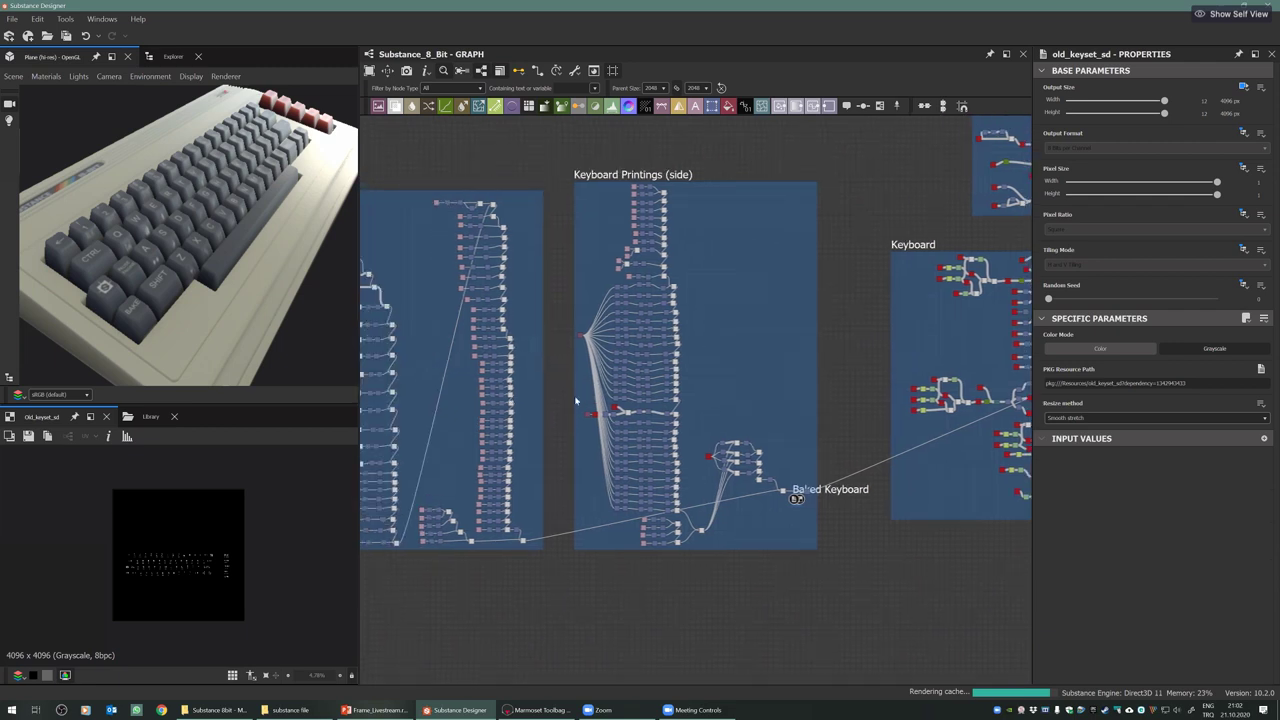
pyautogui.moveTo(575, 400); pyautogui.dragTo(684, 421, button='middle')
pyautogui.moveTo(593, 443); pyautogui.dragTo(649, 453, button='middle')
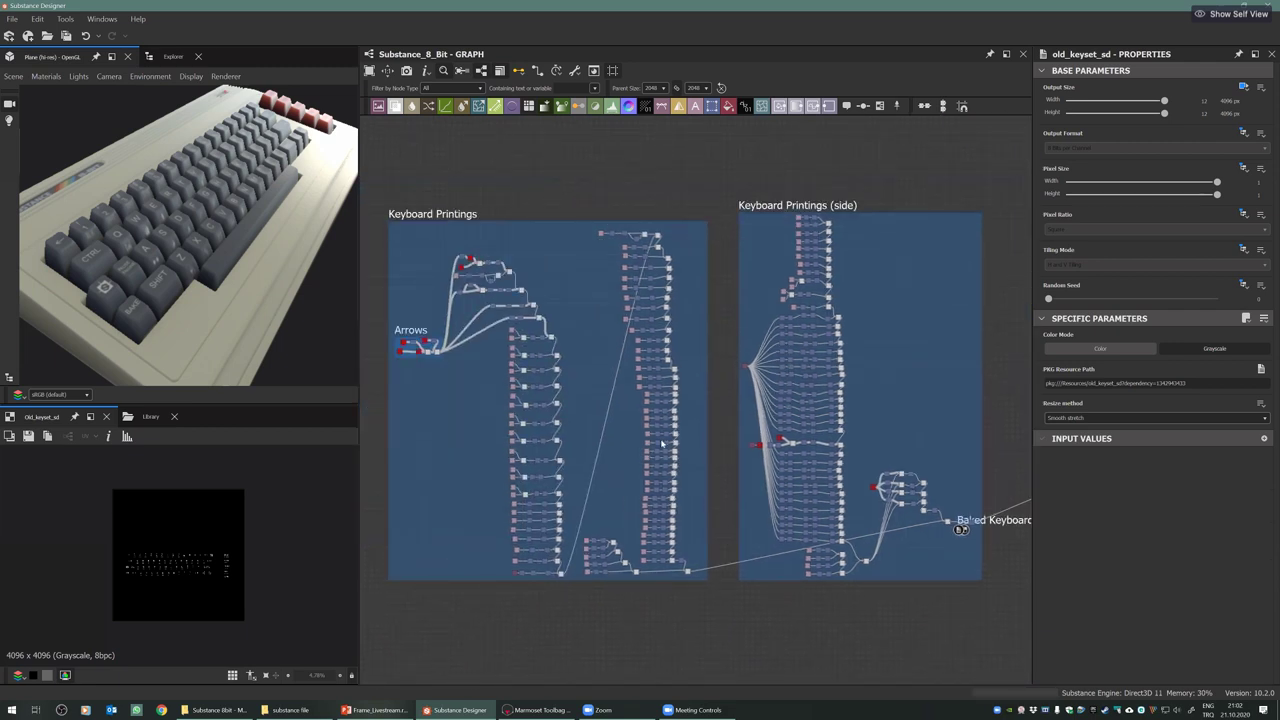
# Preview the Polygon 1 triangle in the Arrows frame and align its node with the Edge Detect node's row
pyautogui.scroll(6, 426, 353)
pyautogui.moveTo(426, 353); pyautogui.dragTo(628, 469, button='middle')
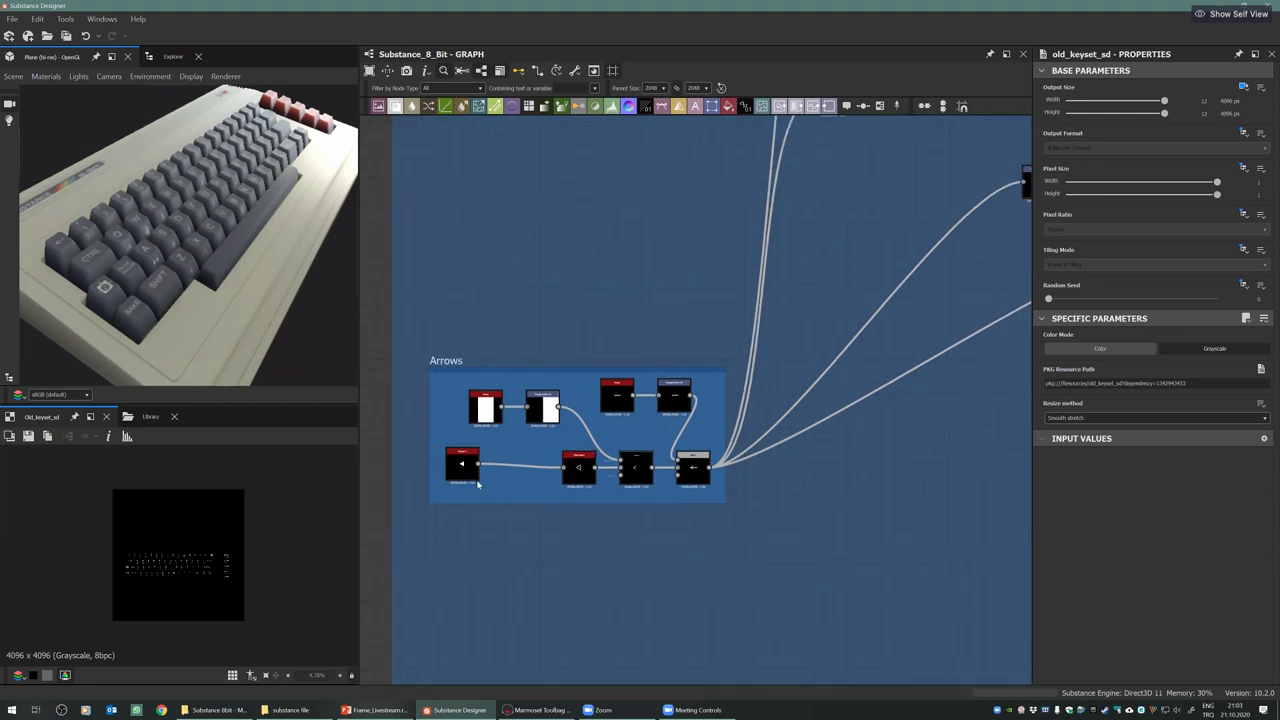
pyautogui.scroll(3, 478, 484)
pyautogui.click(486, 482)
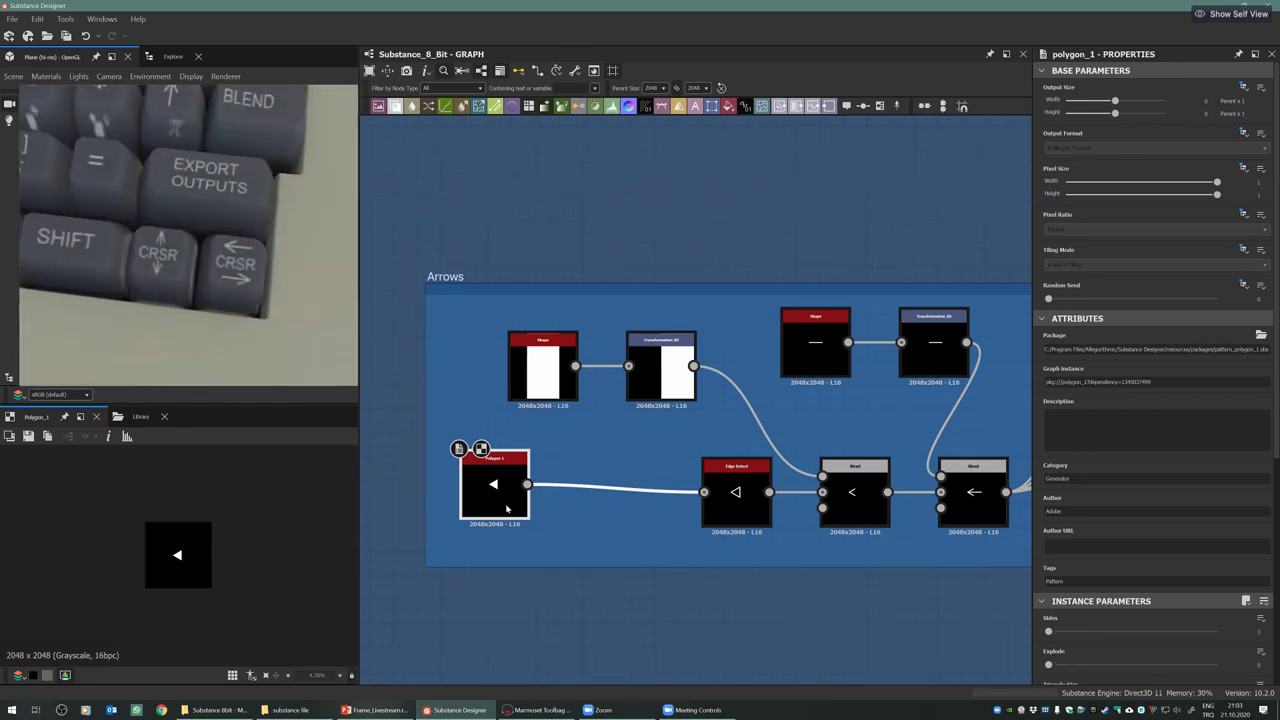
pyautogui.moveTo(506, 508); pyautogui.dragTo(512, 516)
# Preview the Edge Detect outline and the Subtract Blend that cuts it into an arrowhead
pyautogui.click(737, 494)
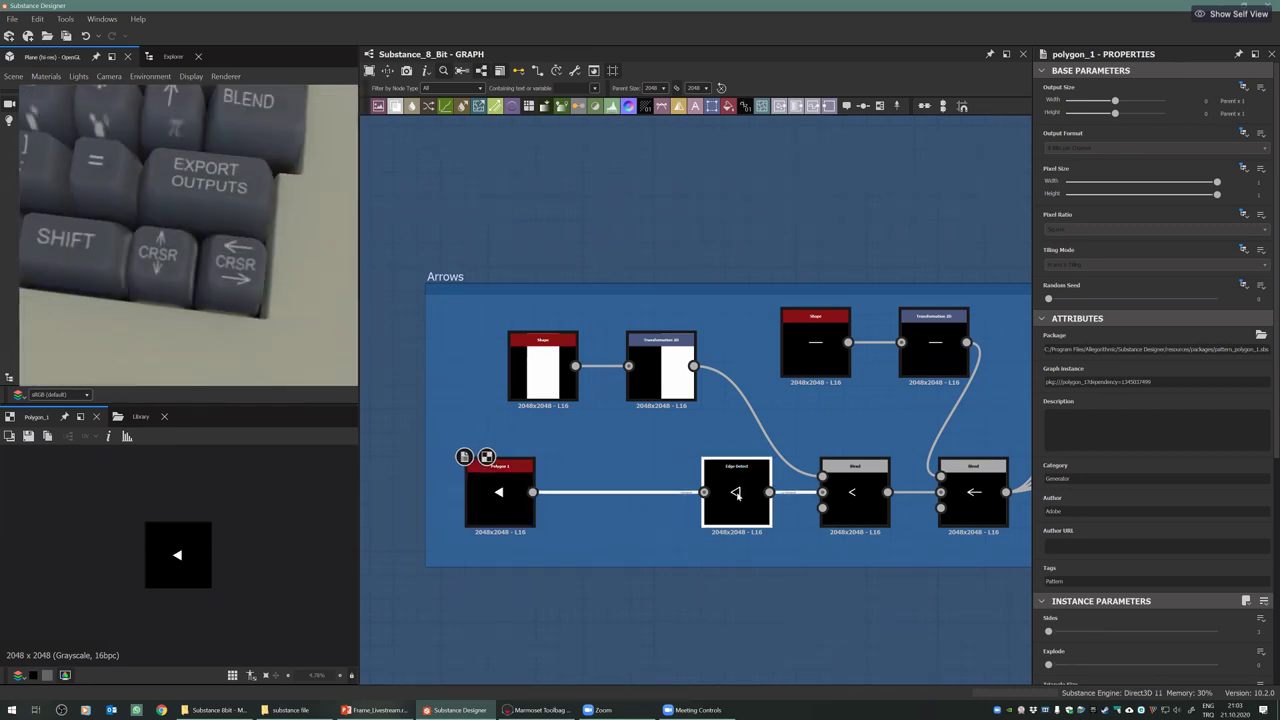
pyautogui.doubleClick(737, 494)
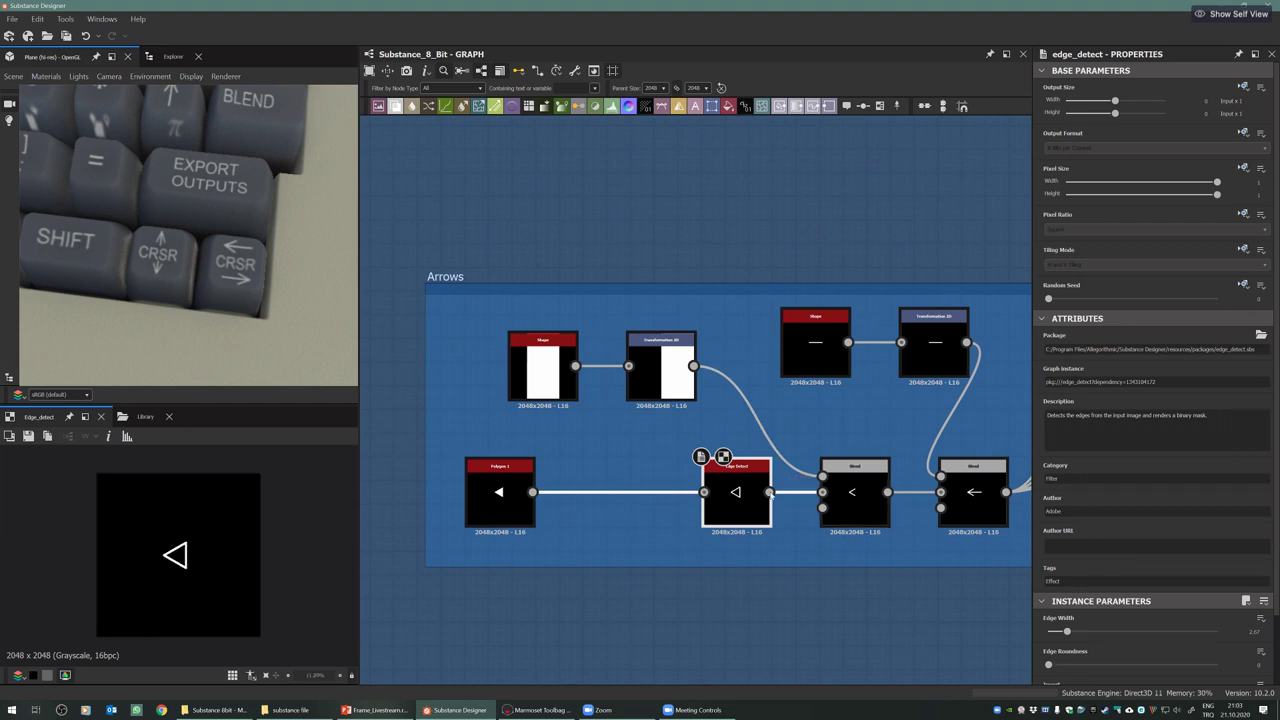
pyautogui.click(855, 500)
pyautogui.doubleClick(855, 500)
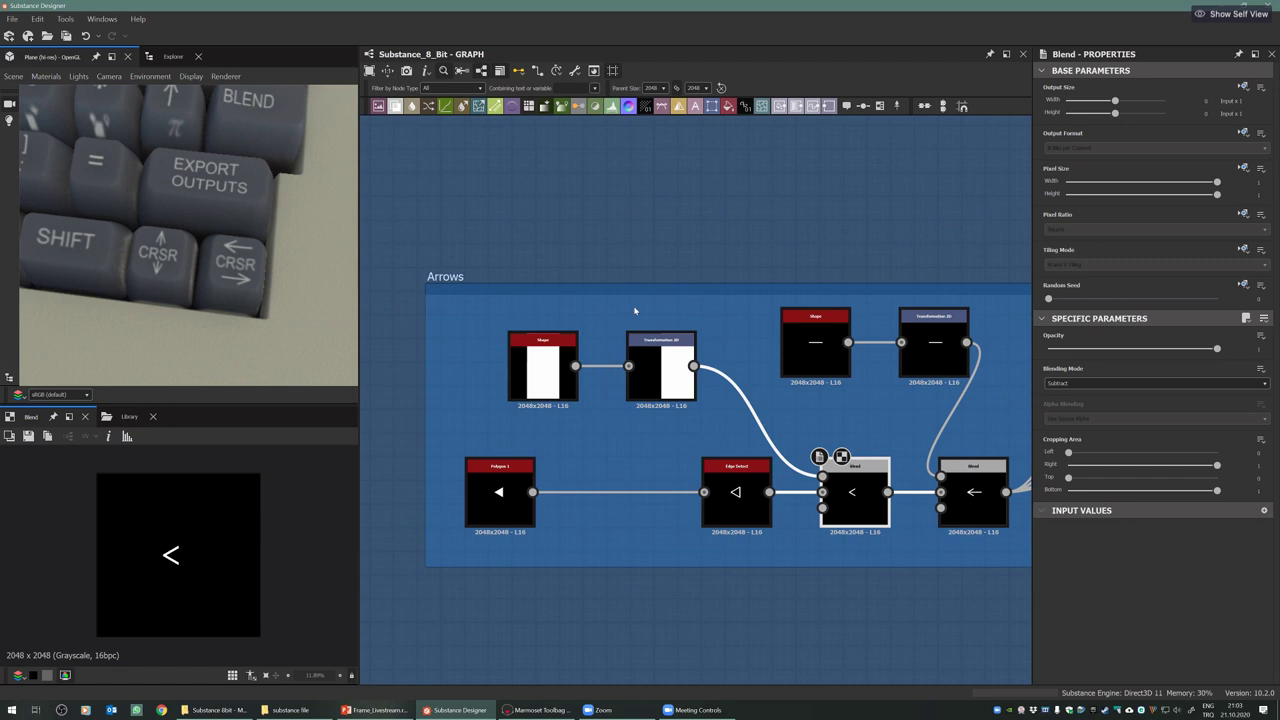
# Preview the line Shape node and the Max (Lighten) Blend that joins it with the arrowhead
pyautogui.moveTo(678, 378); pyautogui.dragTo(544, 350, button='middle')
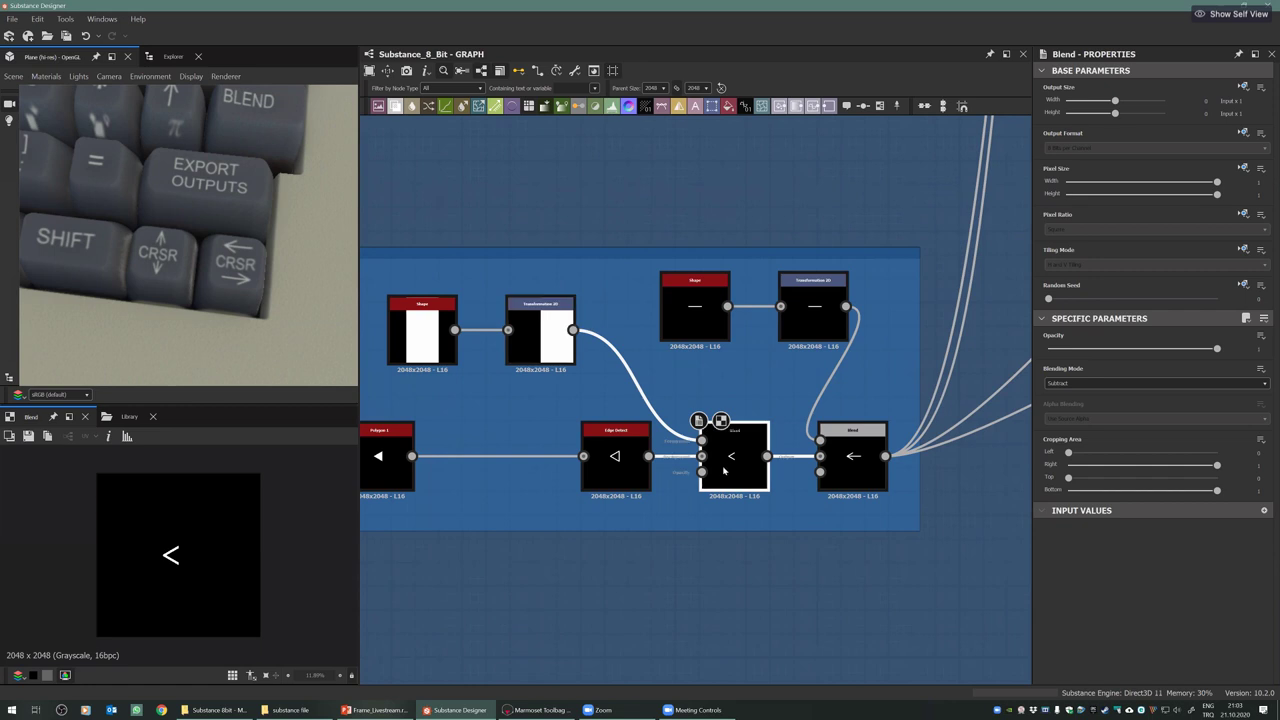
pyautogui.click(674, 313)
pyautogui.doubleClick(674, 313)
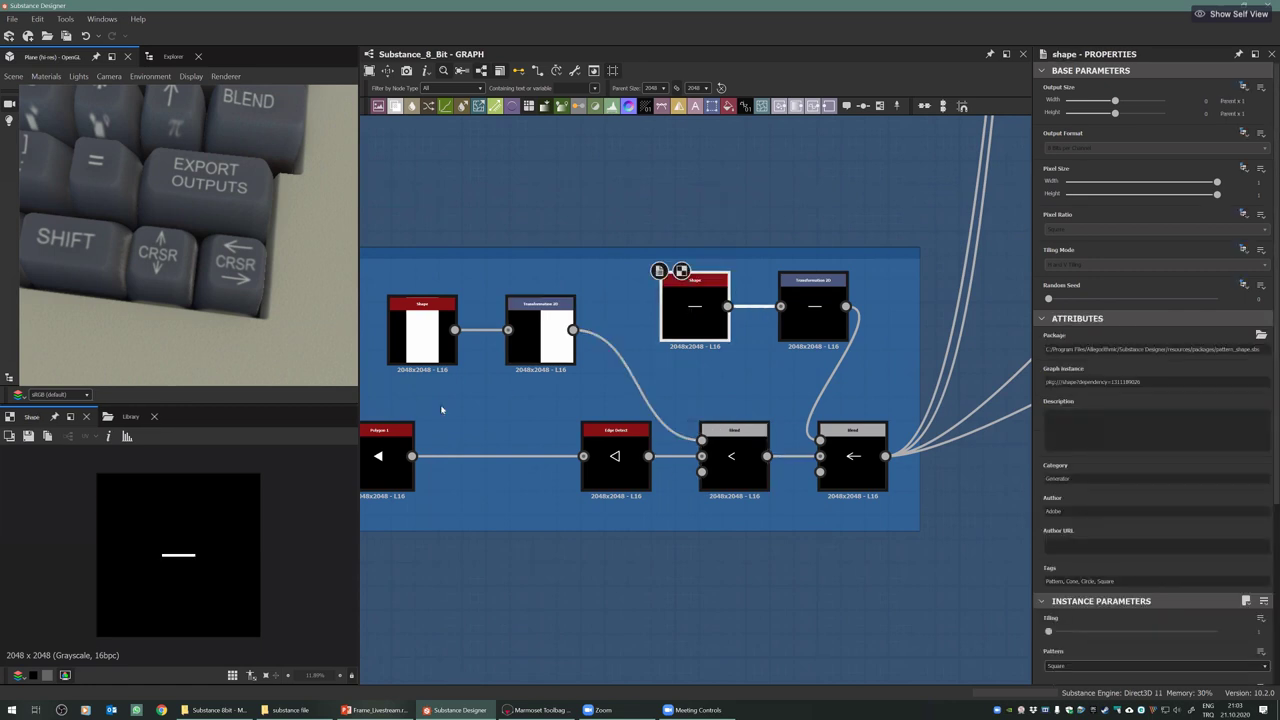
pyautogui.scroll(4, 208, 548)
pyautogui.doubleClick(809, 314)
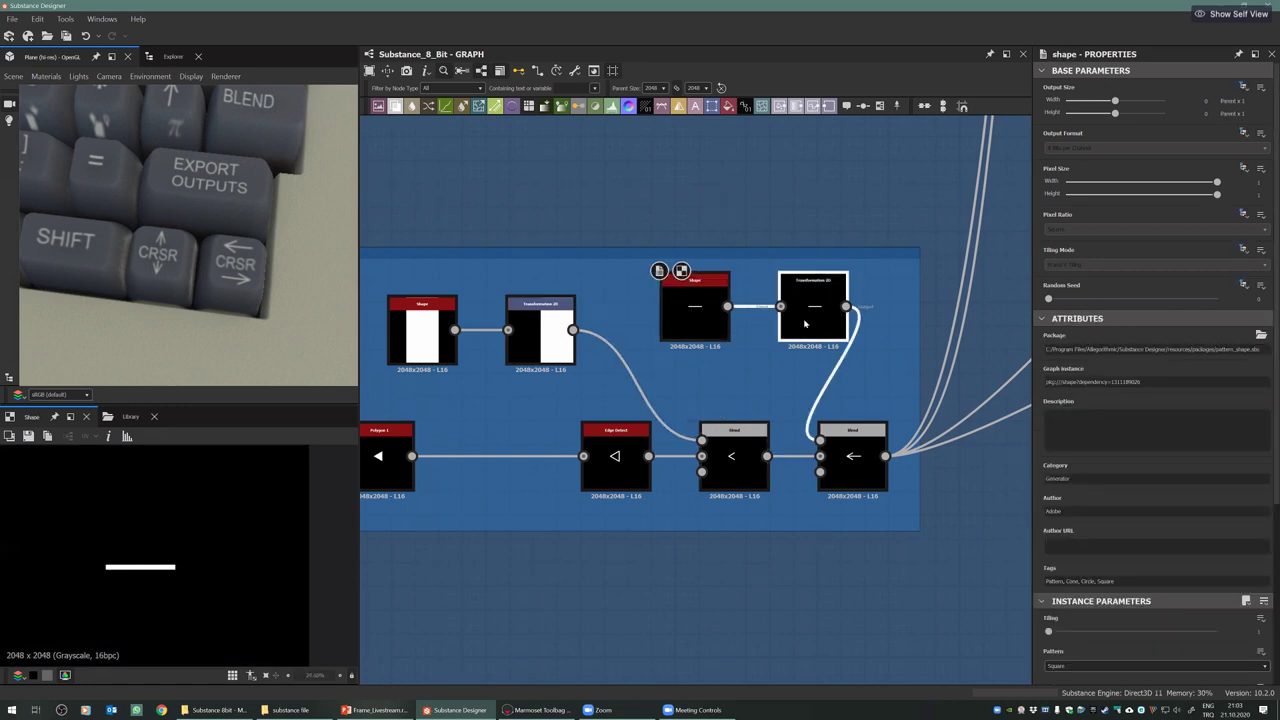
pyautogui.doubleClick(852, 456)
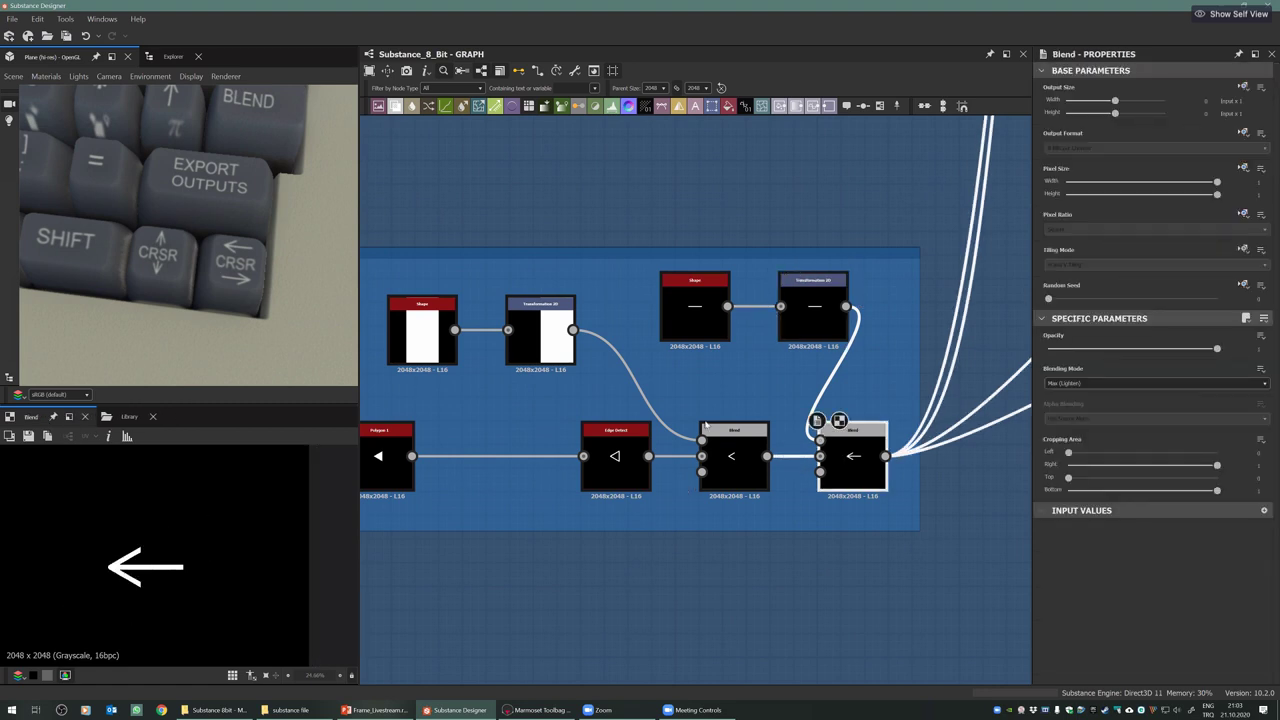
# Examine where the Arrows output branches in the graph and how arrows are printed on the CRSR keys in the 3D view
pyautogui.scroll(-8, 705, 425)
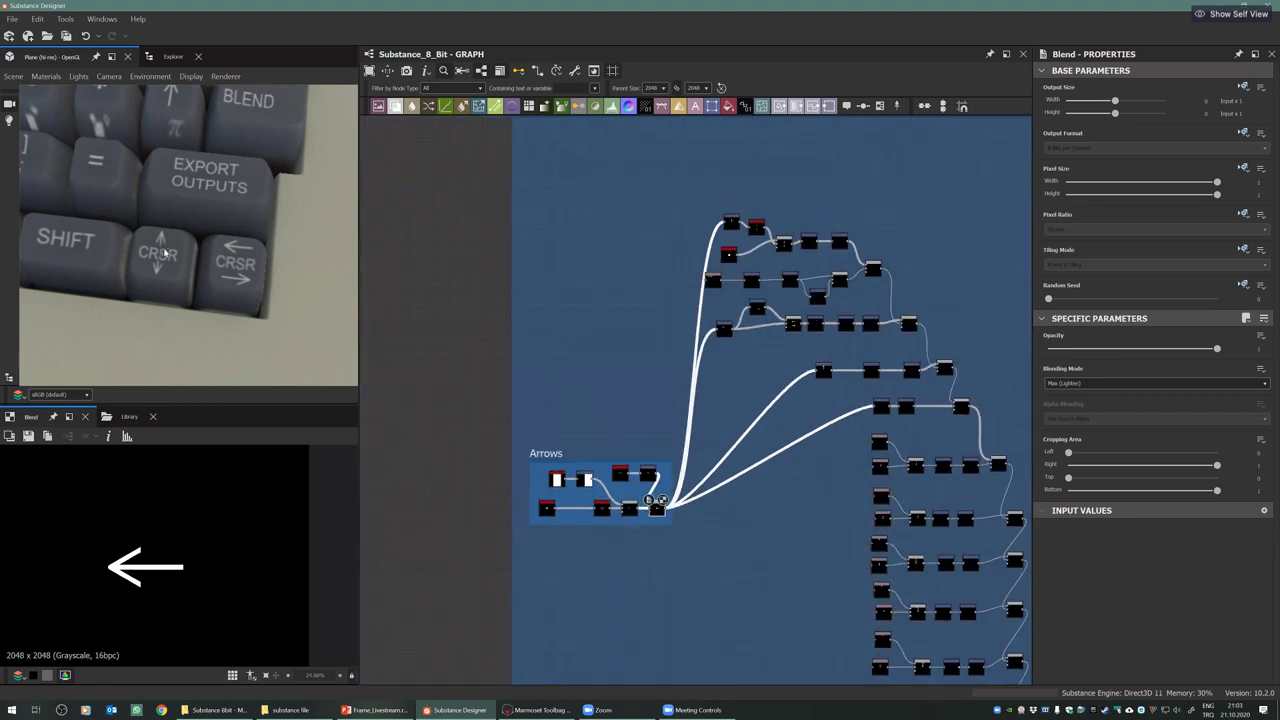
pyautogui.moveTo(235, 226); pyautogui.dragTo(109, 237)
pyautogui.moveTo(436, 287); pyautogui.dragTo(160, 191, button='middle')
pyautogui.scroll(-4, 251, 274)
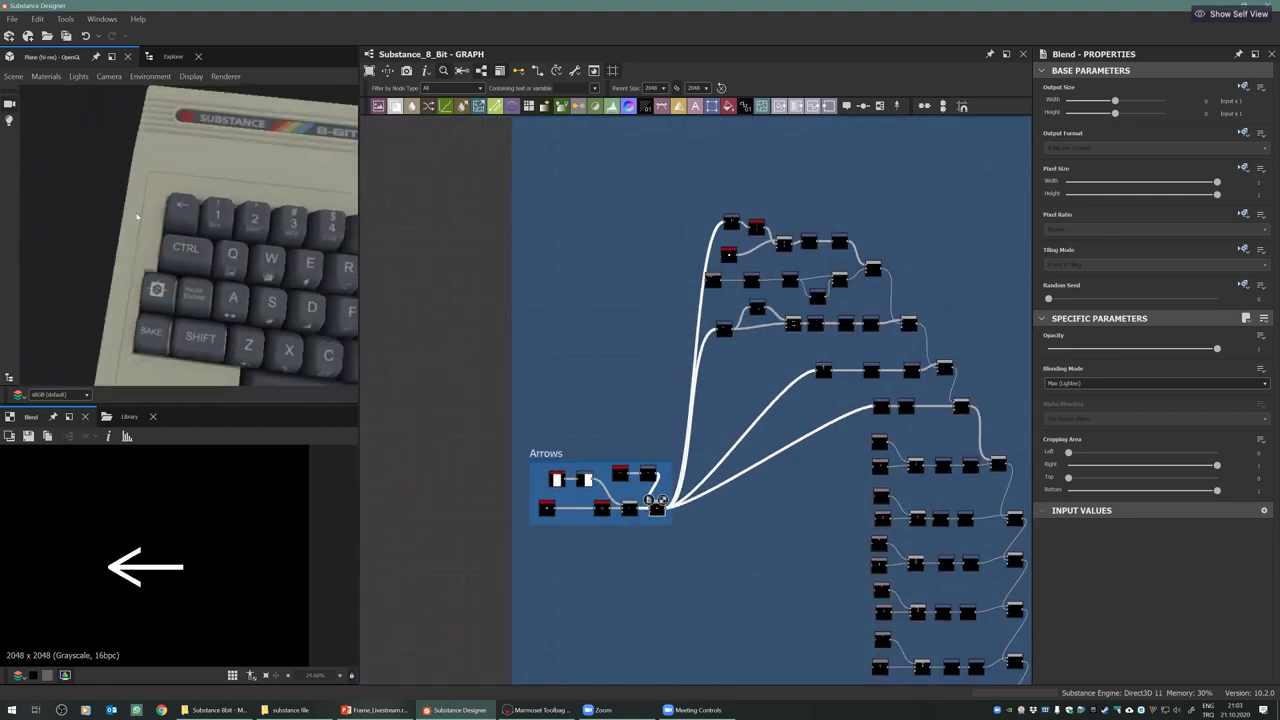
pyautogui.moveTo(325, 325); pyautogui.dragTo(214, 277, button='middle')
pyautogui.scroll(6, 234, 280)
pyautogui.moveTo(310, 290); pyautogui.dragTo(172, 267, button='middle')
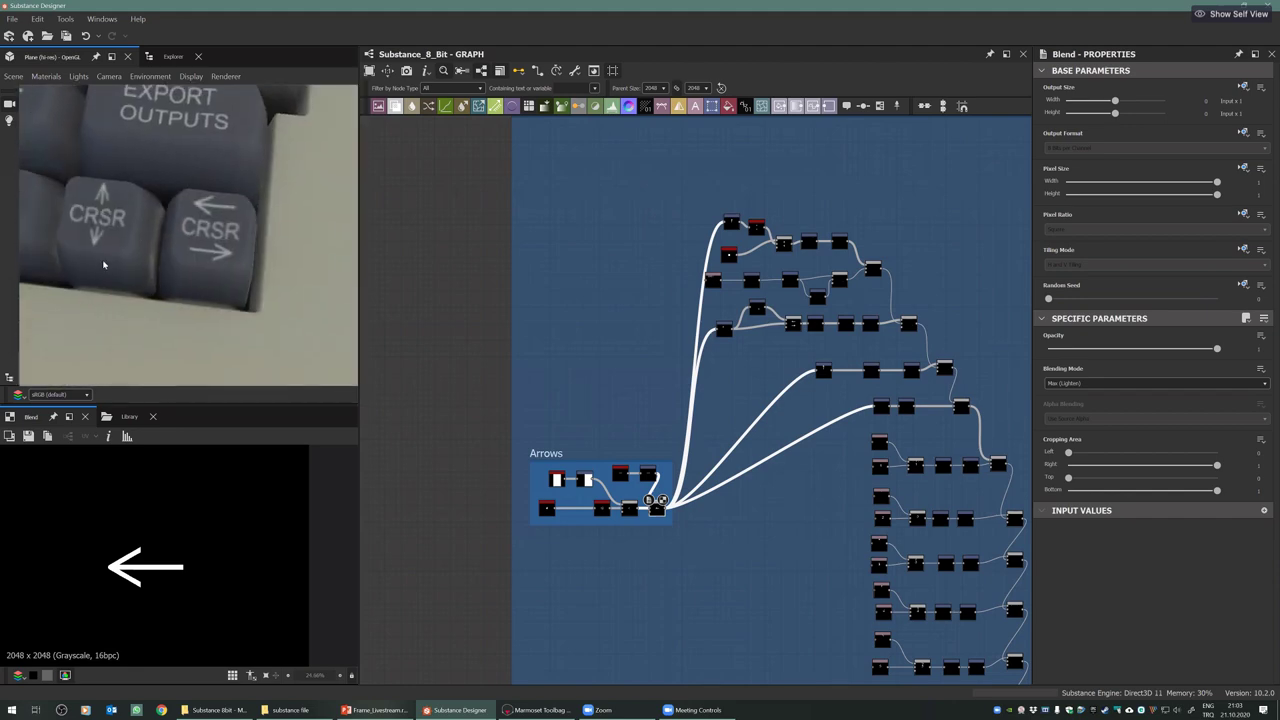
# Preview the rotated arrow and its Mirror Grayscale result, and inspect the square Shape feeding the following Blend
pyautogui.scroll(6, 745, 262)
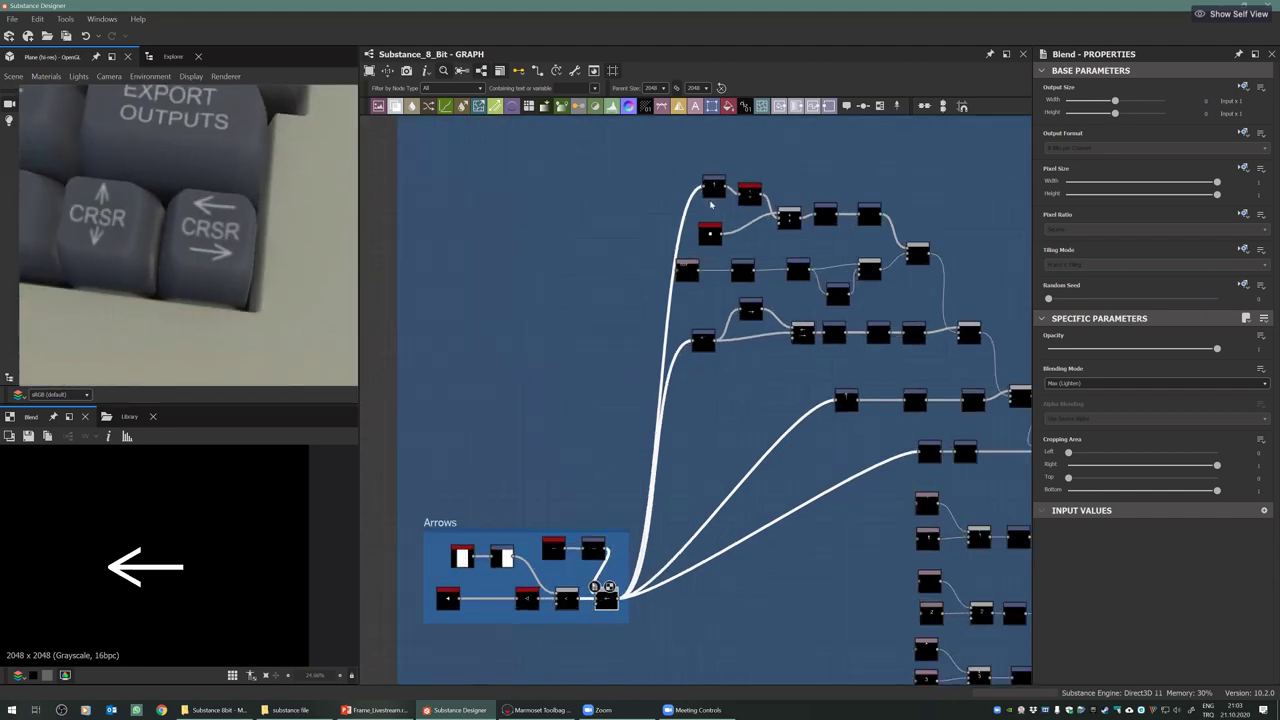
pyautogui.scroll(2, 657, 171)
pyautogui.click(660, 170)
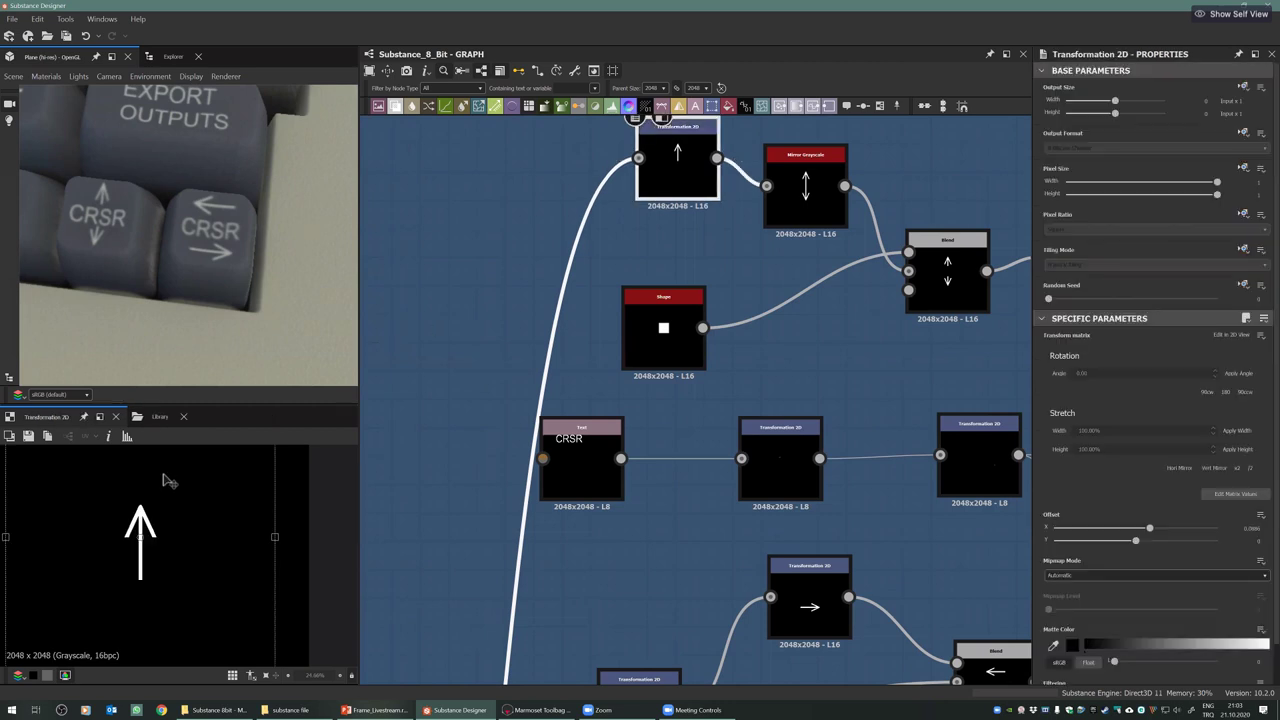
pyautogui.moveTo(681, 317); pyautogui.dragTo(613, 323, button='middle')
pyautogui.click(716, 202)
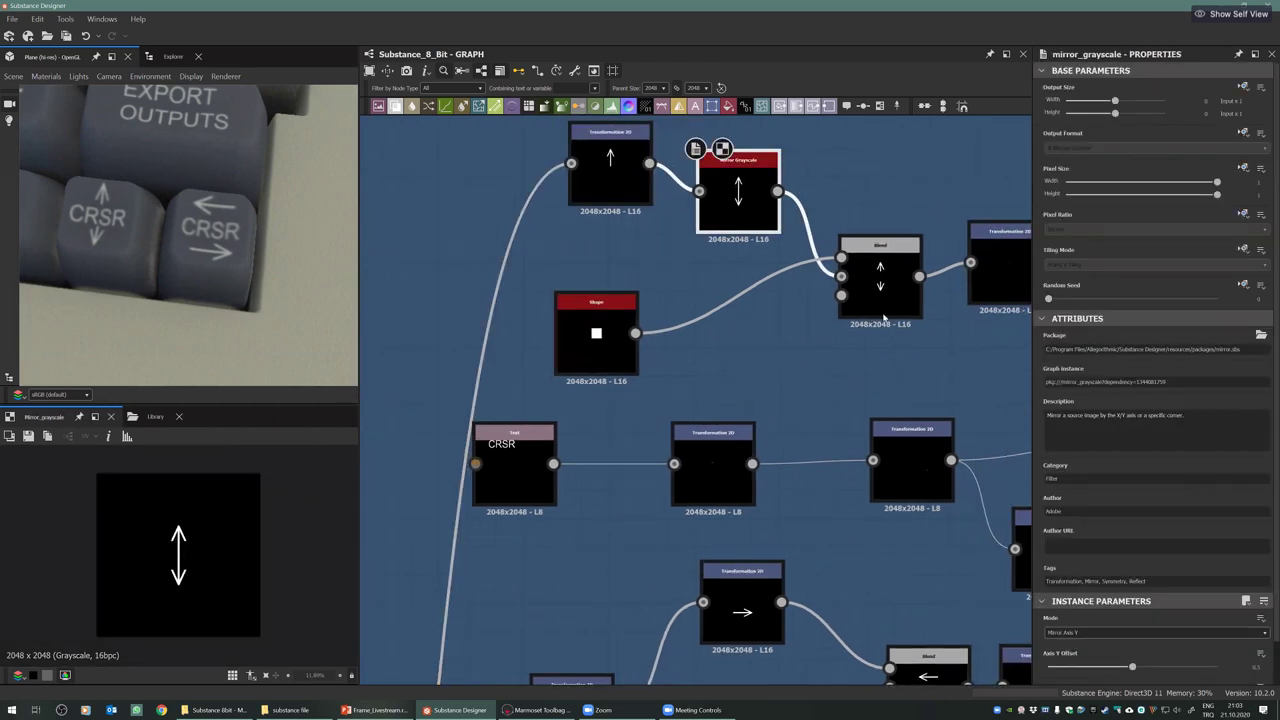
pyautogui.click(580, 322)
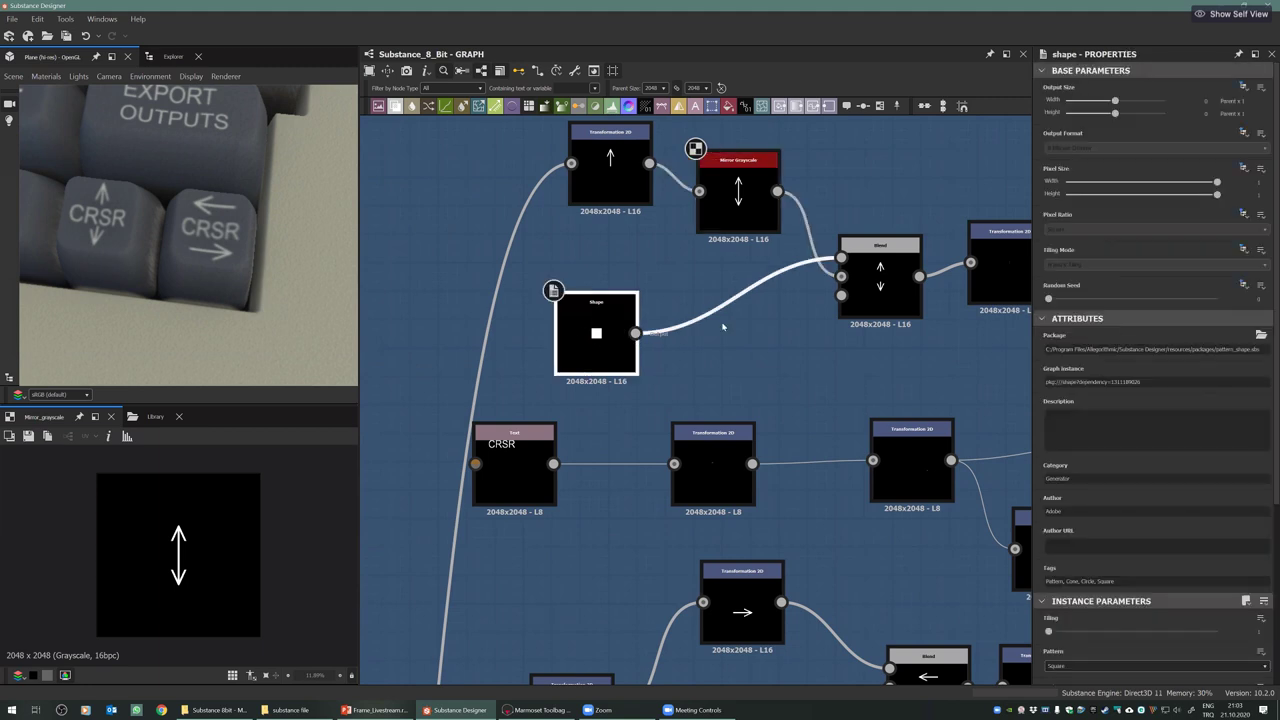
# Preview the Subtract Blend that cuts the square out of the mirrored arrow, and follow its output through the Transformation 2D nodes
pyautogui.click(880, 280)
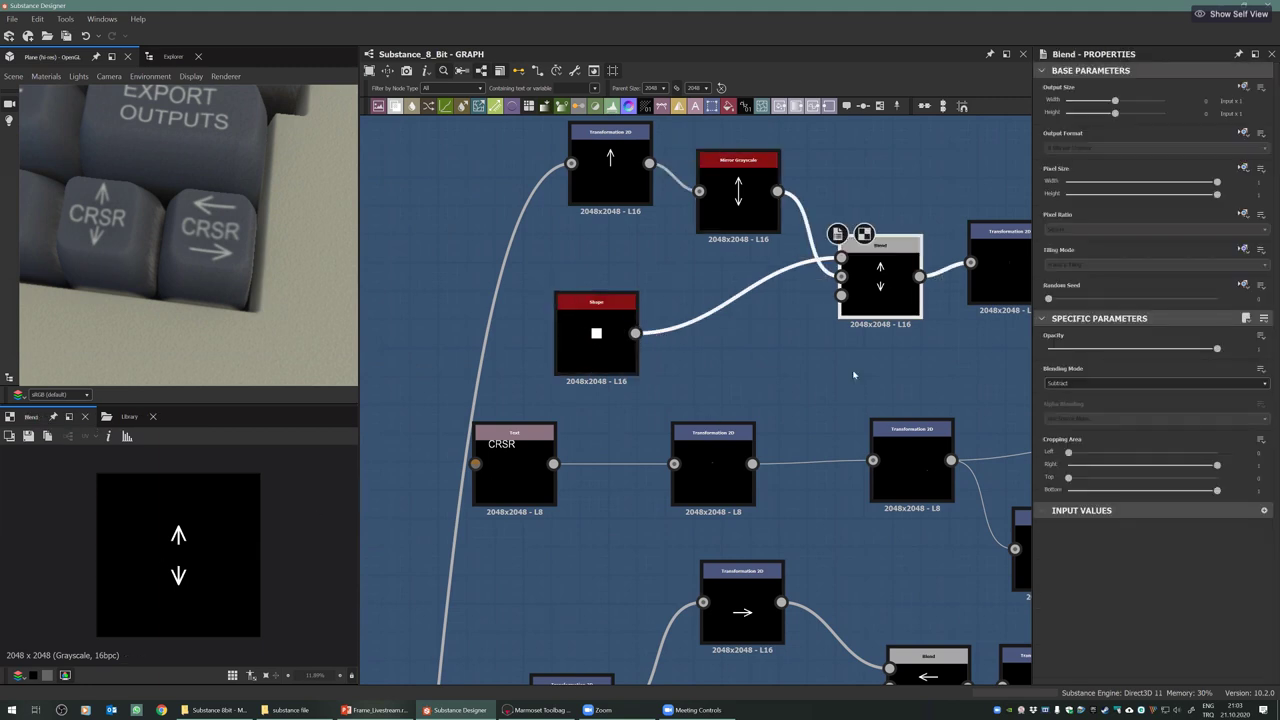
pyautogui.moveTo(855, 366); pyautogui.dragTo(695, 413, button='middle')
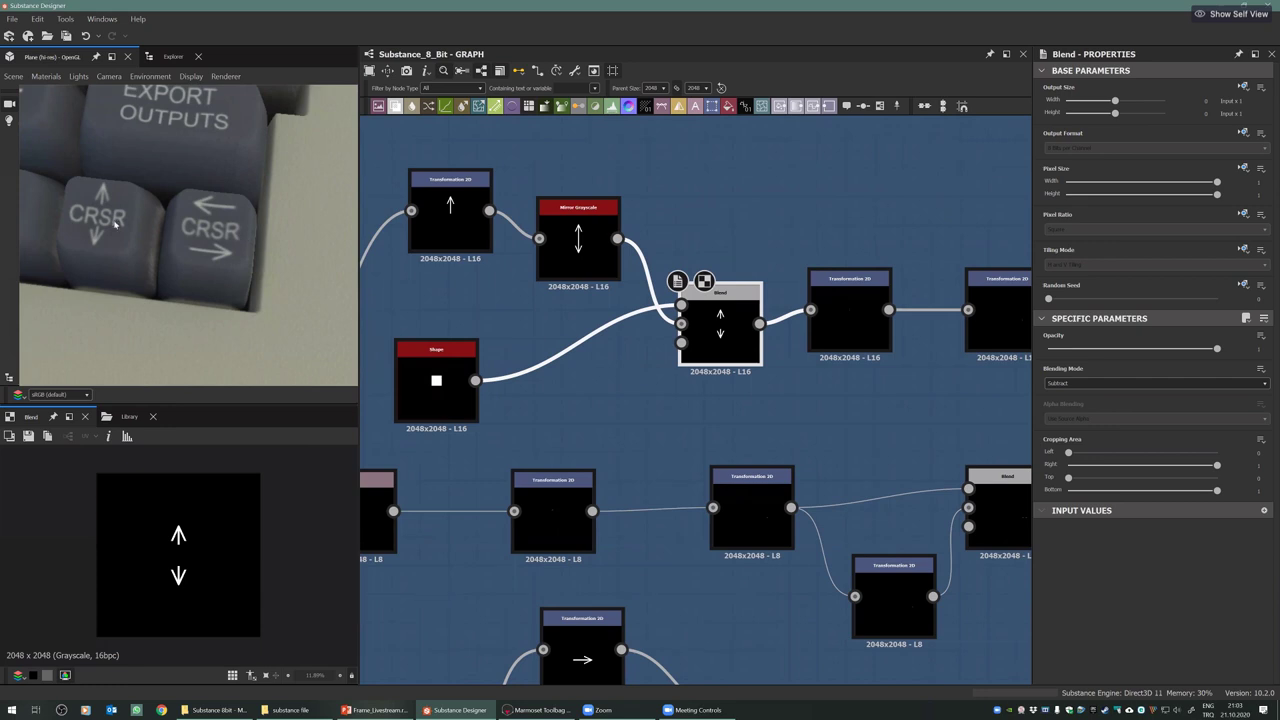
pyautogui.moveTo(873, 258); pyautogui.dragTo(693, 258, button='middle')
pyautogui.scroll(-4, 693, 258)
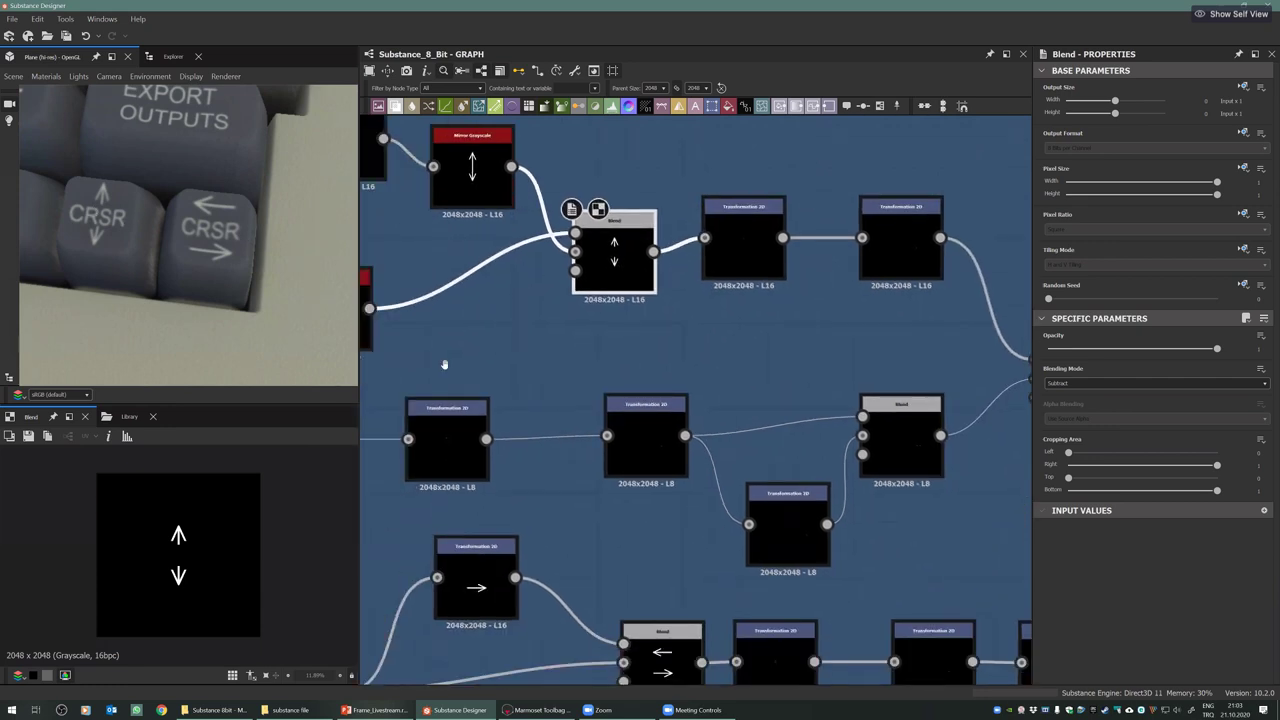
# Preview the CRSR Text node, its Transformation 2D and the Max (Lighten) Blends that duplicate it and combine it with the vertical arrows
pyautogui.click(435, 362)
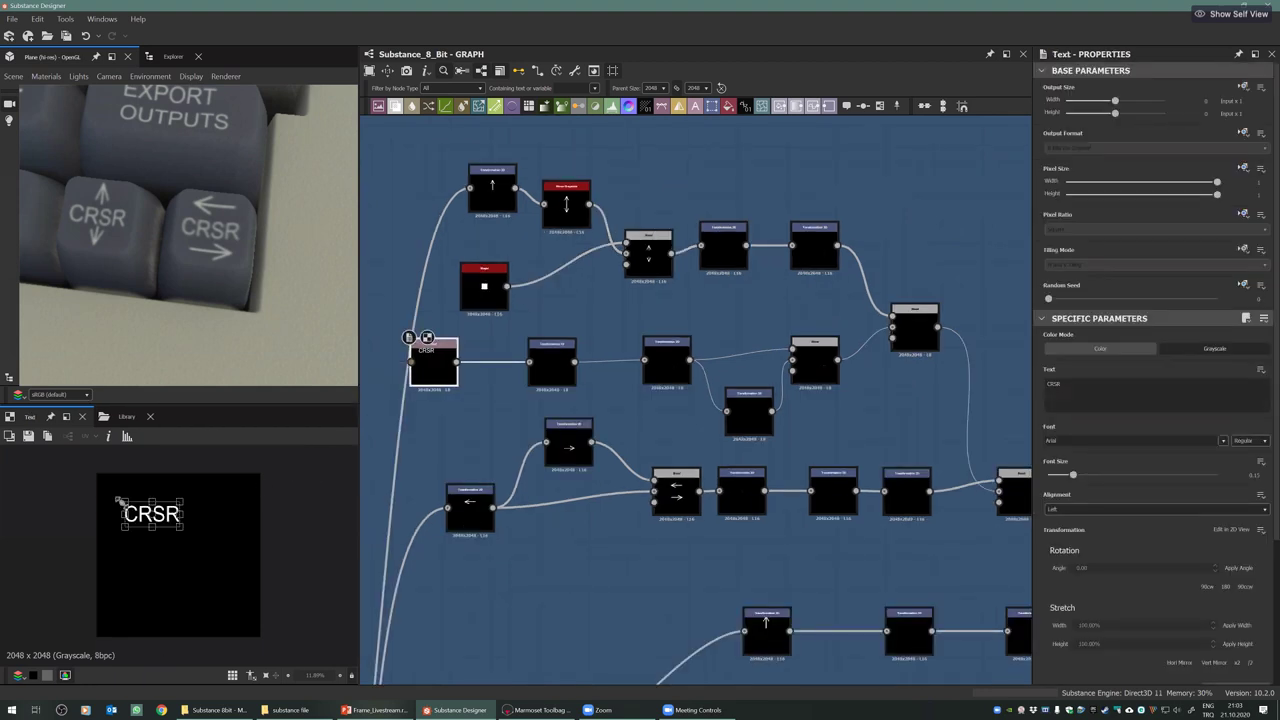
pyautogui.click(547, 375)
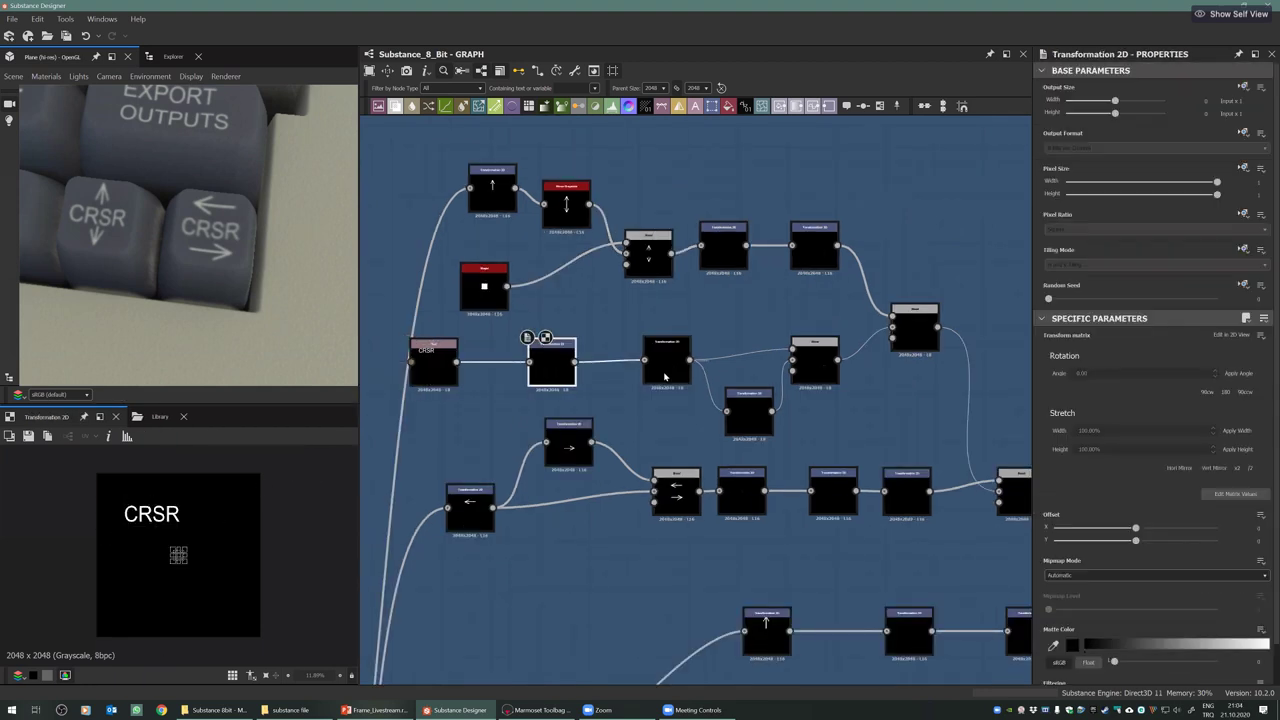
pyautogui.click(815, 371)
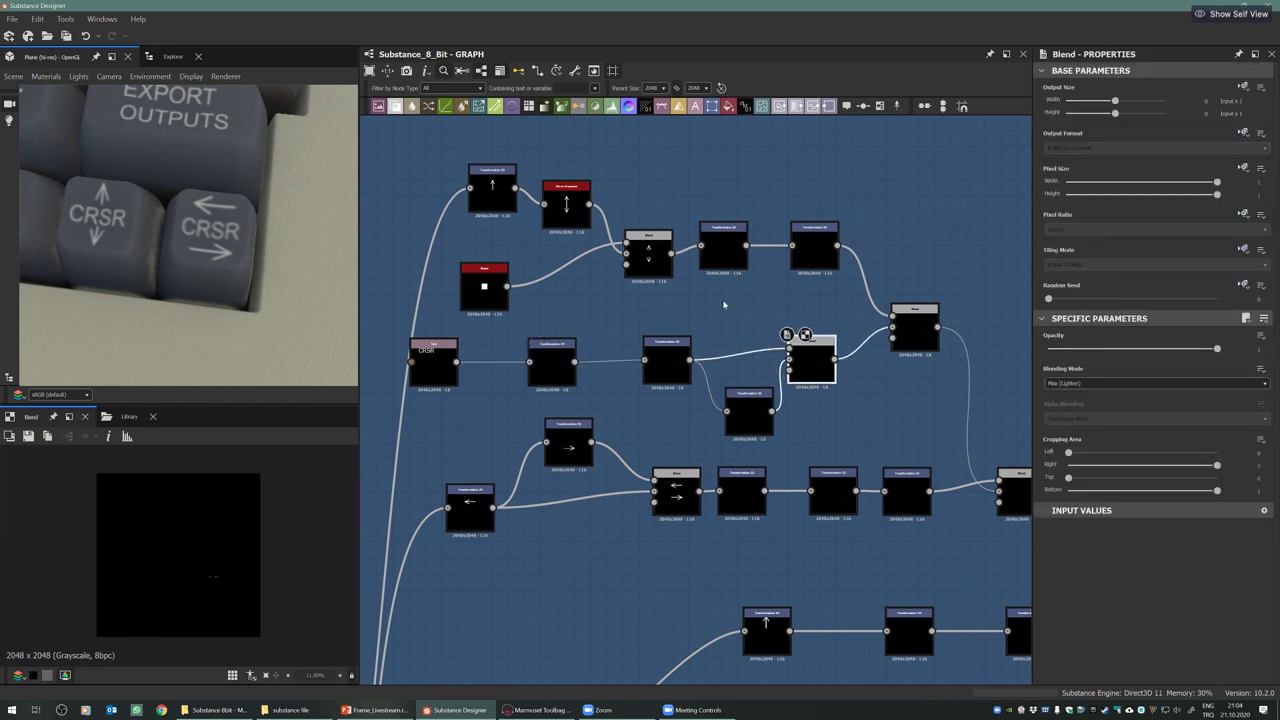
pyautogui.click(914, 330)
pyautogui.scroll(5, 202, 584)
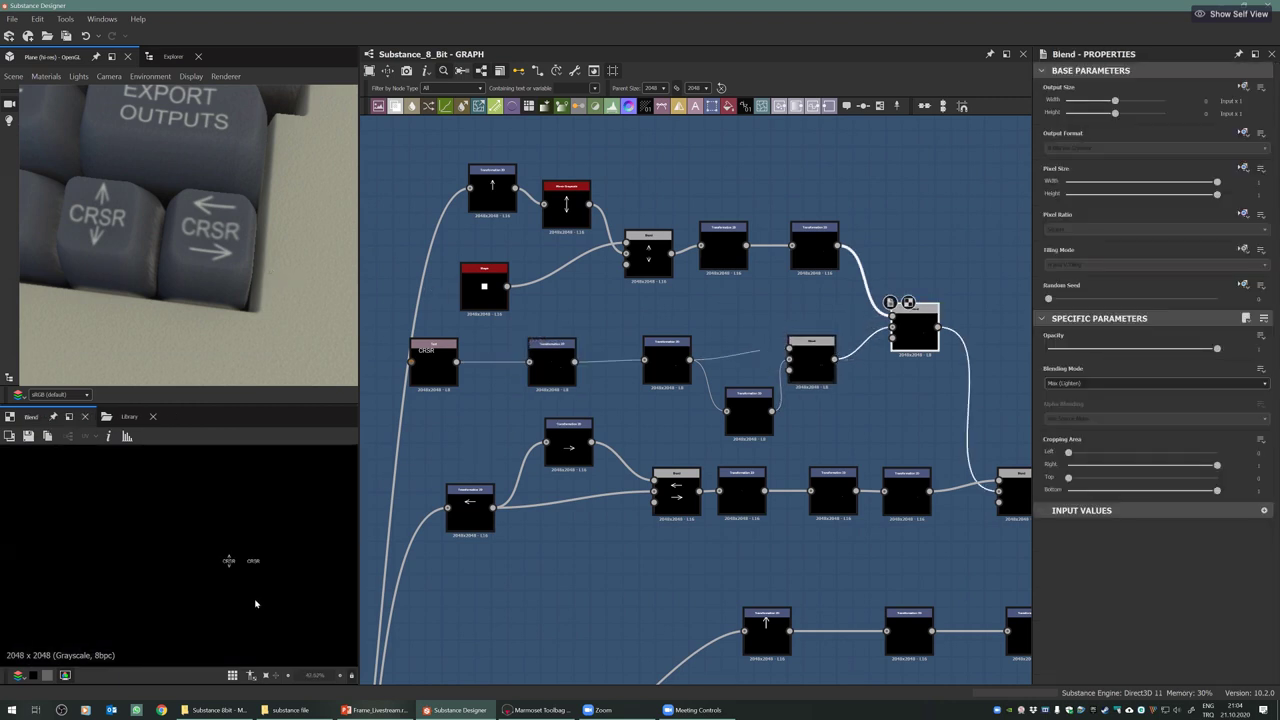
pyautogui.scroll(5, 246, 570)
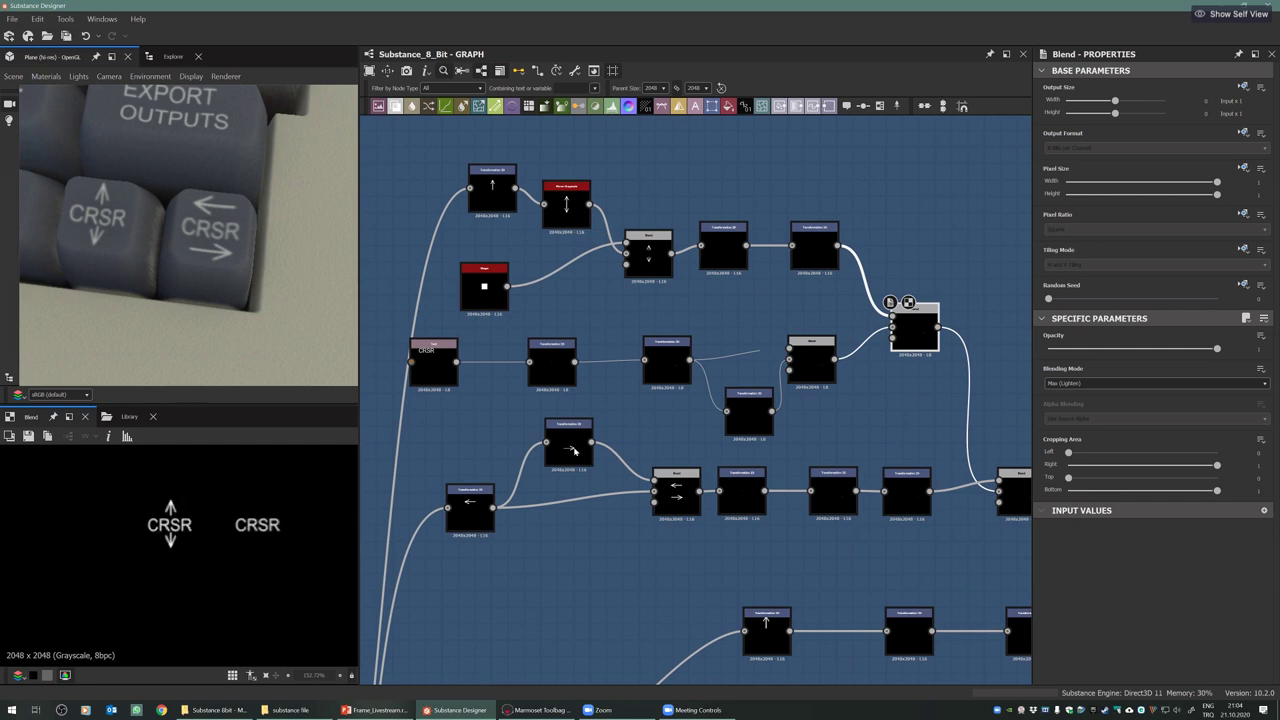
# Preview the Blend that adds the horizontal arrows, and inspect the flipped arrow and the Blend that pairs both directions
pyautogui.moveTo(1014, 508); pyautogui.dragTo(823, 418, button='middle')
pyautogui.click(823, 418)
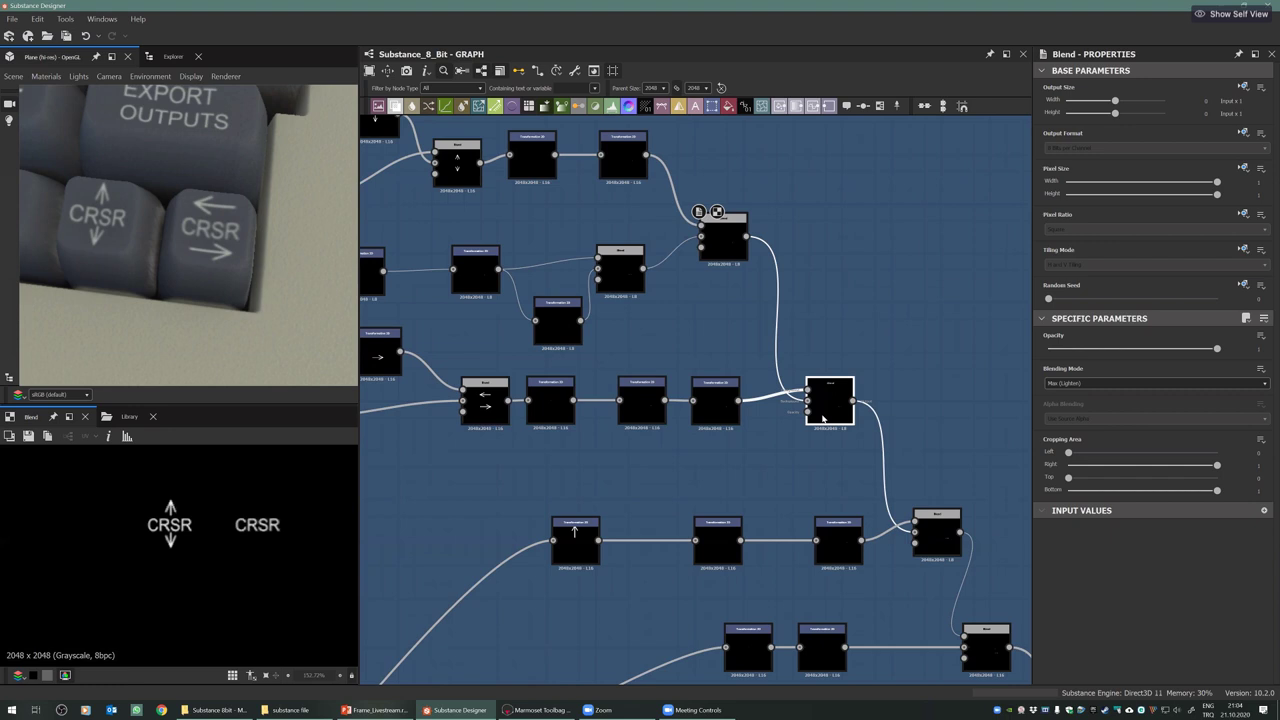
pyautogui.doubleClick(822, 415)
pyautogui.moveTo(558, 403); pyautogui.dragTo(650, 392, button='middle')
pyautogui.doubleClick(467, 340)
pyautogui.click(576, 386)
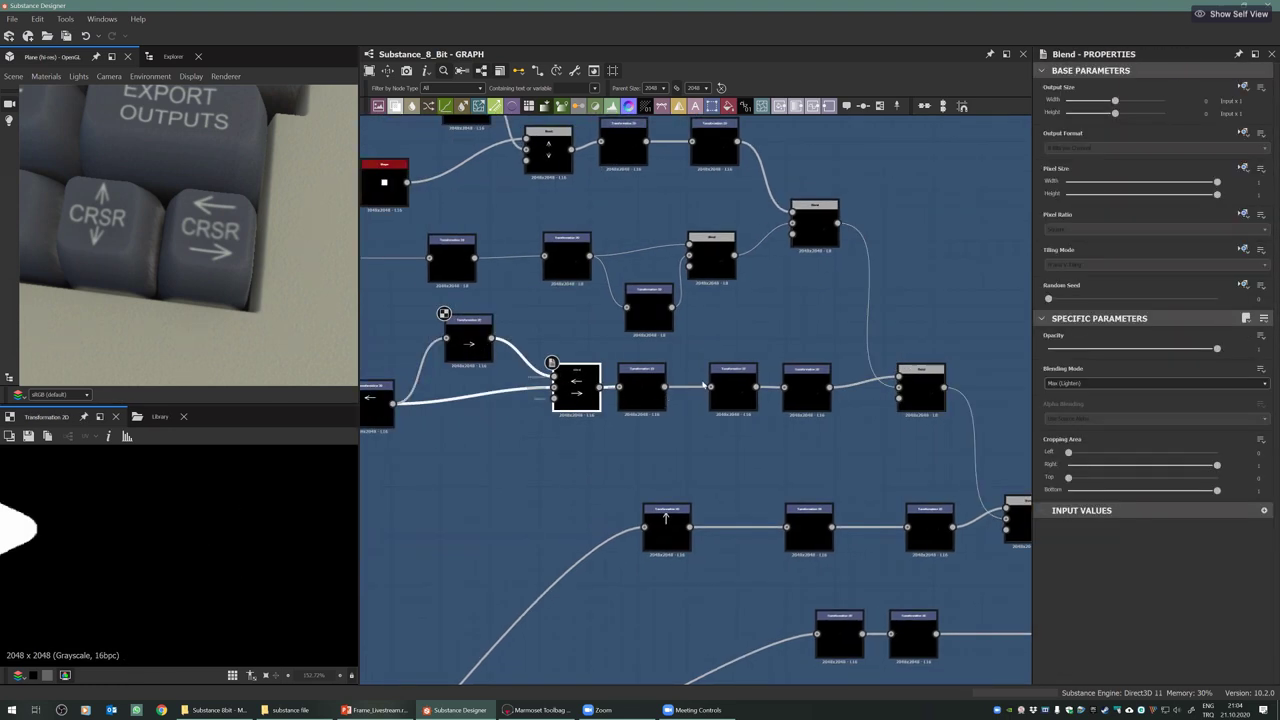
# Examine the remaining arrow branches and the chain of number-key node rows that follows them
pyautogui.scroll(-3, 705, 384)
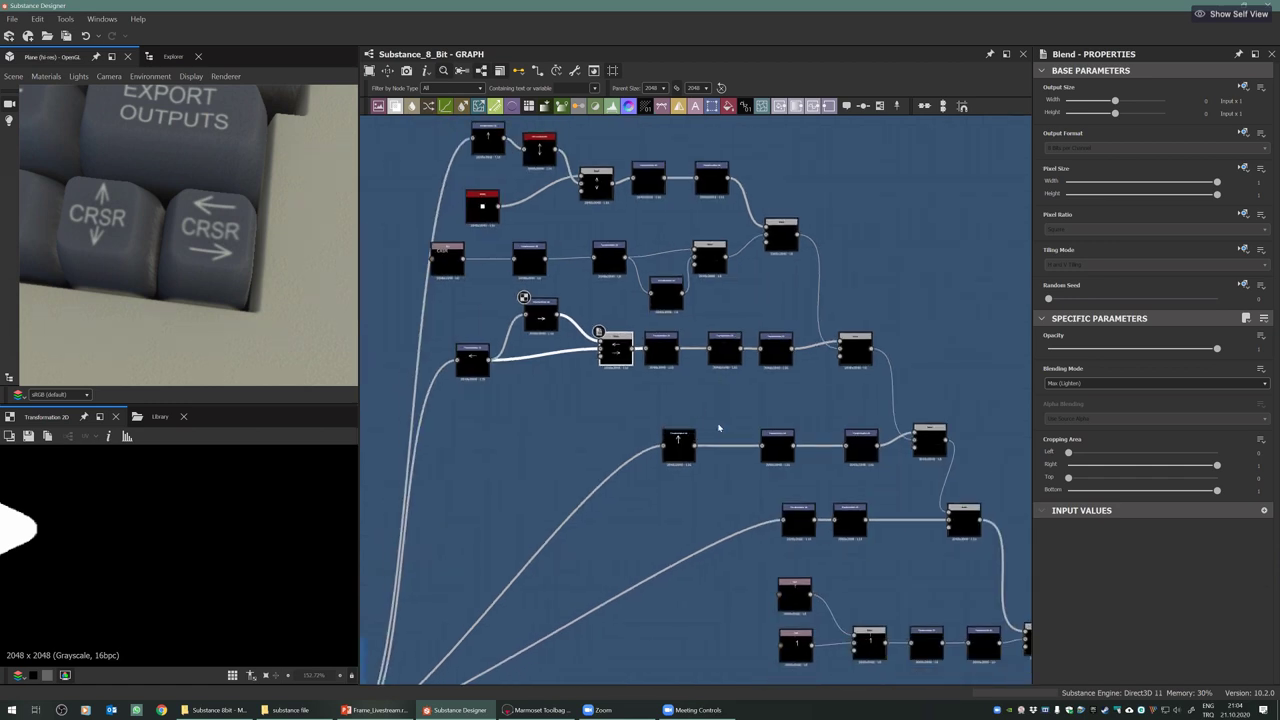
pyautogui.moveTo(706, 406); pyautogui.dragTo(727, 374, button='middle')
pyautogui.moveTo(606, 224); pyautogui.dragTo(620, 184, button='middle')
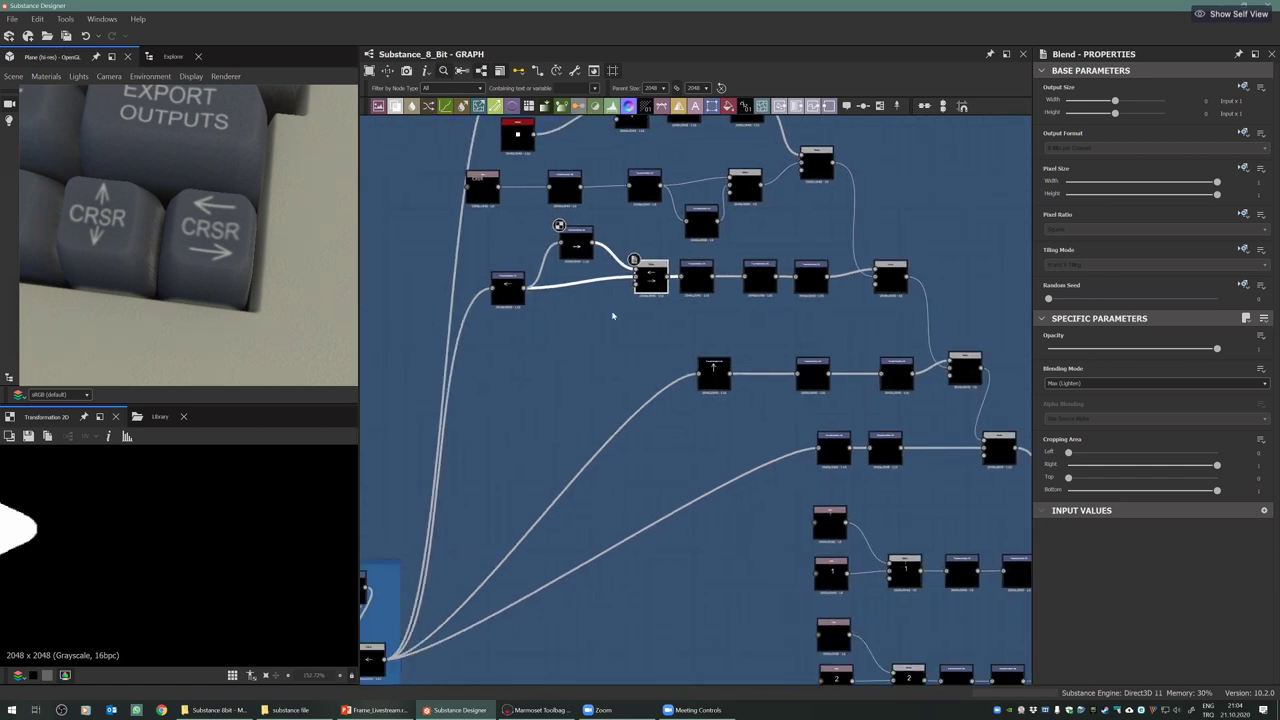
pyautogui.scroll(-2, 552, 328)
pyautogui.moveTo(587, 457); pyautogui.dragTo(534, 366, button='middle')
pyautogui.moveTo(655, 389); pyautogui.dragTo(559, 286, button='middle')
pyautogui.scroll(2, 559, 286)
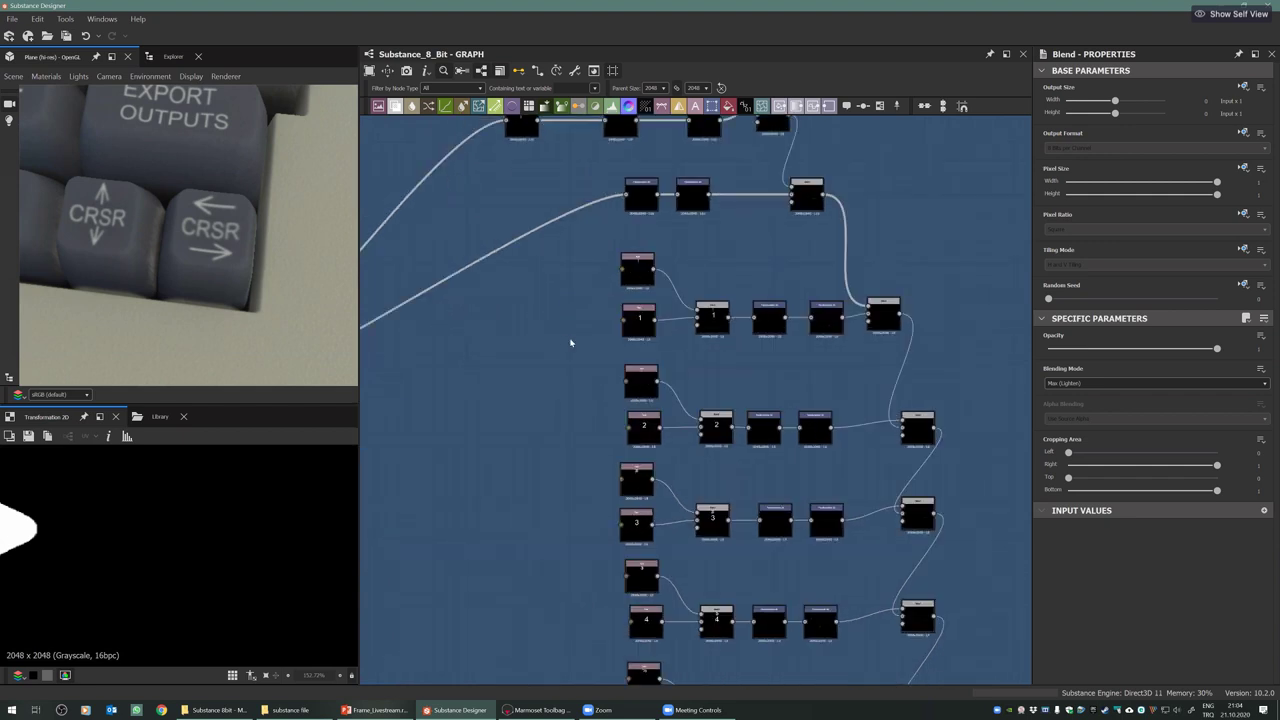
pyautogui.scroll(2, 571, 343)
pyautogui.moveTo(571, 343); pyautogui.dragTo(499, 284, button='middle')
pyautogui.moveTo(513, 375); pyautogui.dragTo(526, 320, button='middle')
pyautogui.scroll(-3, 526, 320)
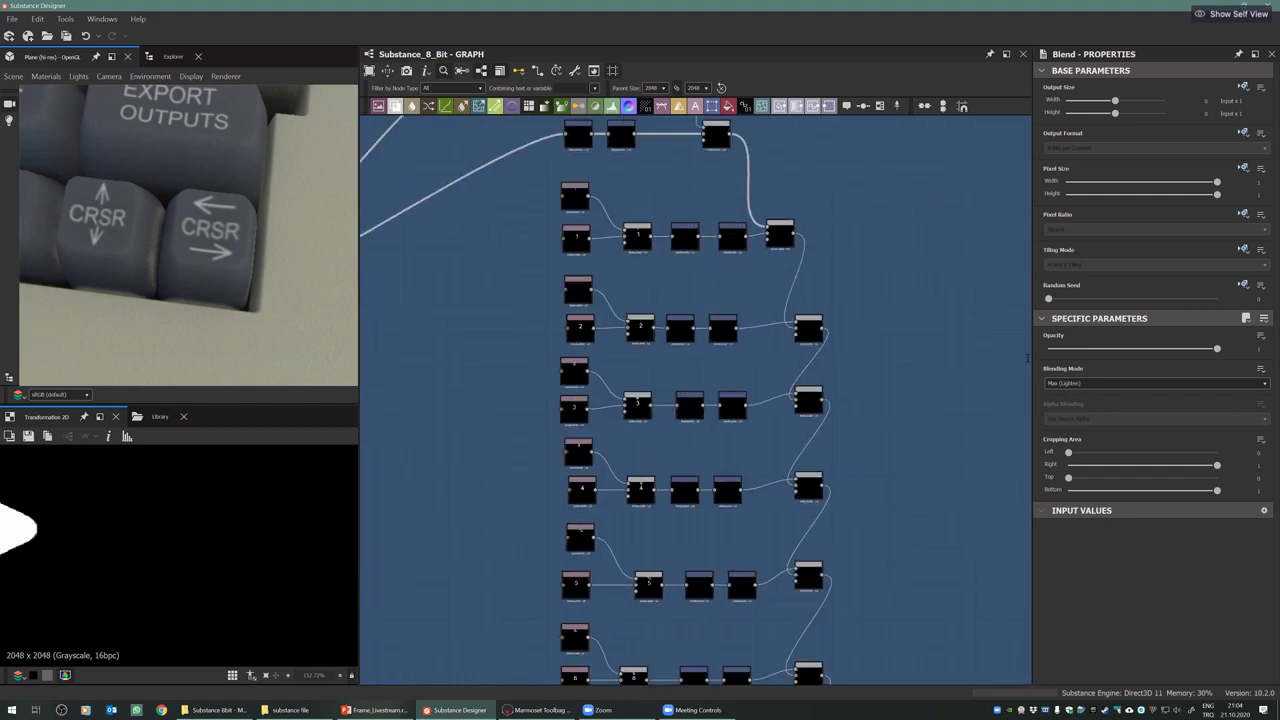
# Examine the number-key rows up close, preview the Text node for 4 and inspect the Text node for its $ symbol
pyautogui.moveTo(611, 309); pyautogui.dragTo(609, 237, button='middle')
pyautogui.moveTo(557, 331); pyautogui.dragTo(561, 307, button='middle')
pyautogui.scroll(1, 608, 270)
pyautogui.moveTo(608, 270); pyautogui.dragTo(603, 189, button='middle')
pyautogui.scroll(3, 598, 262)
pyautogui.moveTo(500, 403); pyautogui.dragTo(517, 263, button='middle')
pyautogui.moveTo(537, 369); pyautogui.dragTo(547, 329, button='middle')
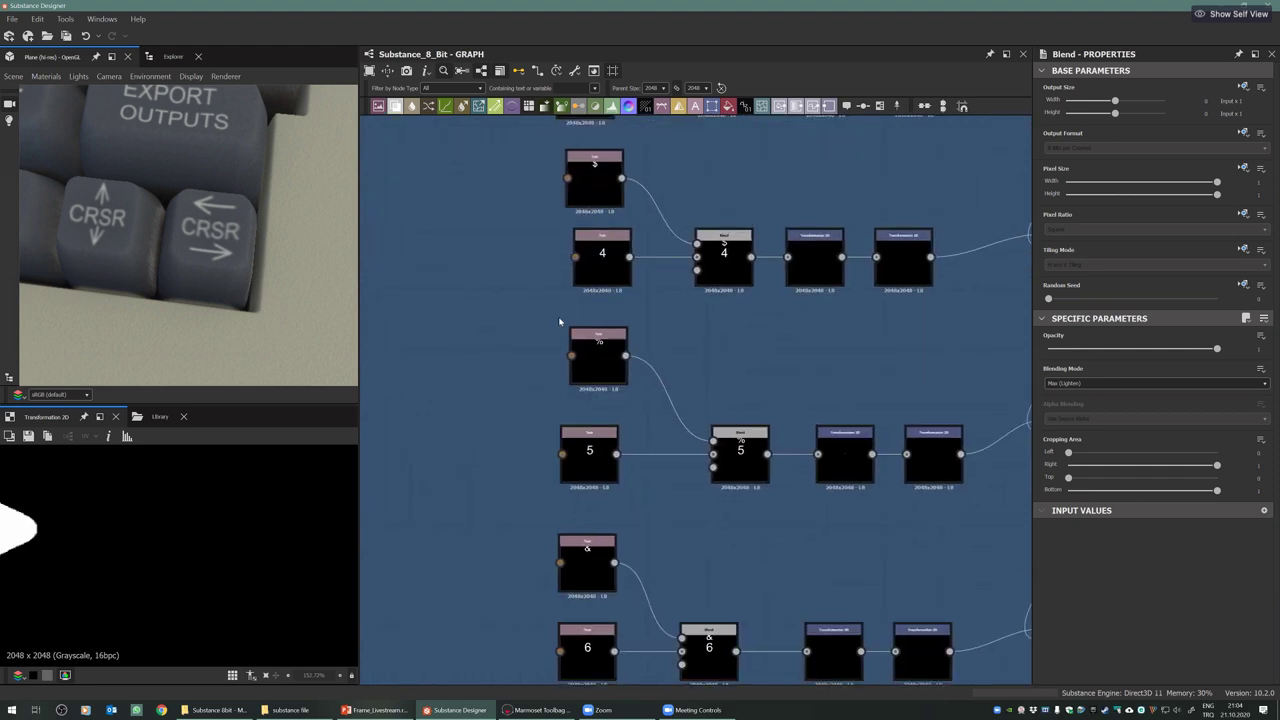
pyautogui.doubleClick(602, 257)
pyautogui.click(594, 178)
pyautogui.moveTo(563, 214); pyautogui.dragTo(555, 313, button='middle')
pyautogui.scroll(-1, 555, 313)
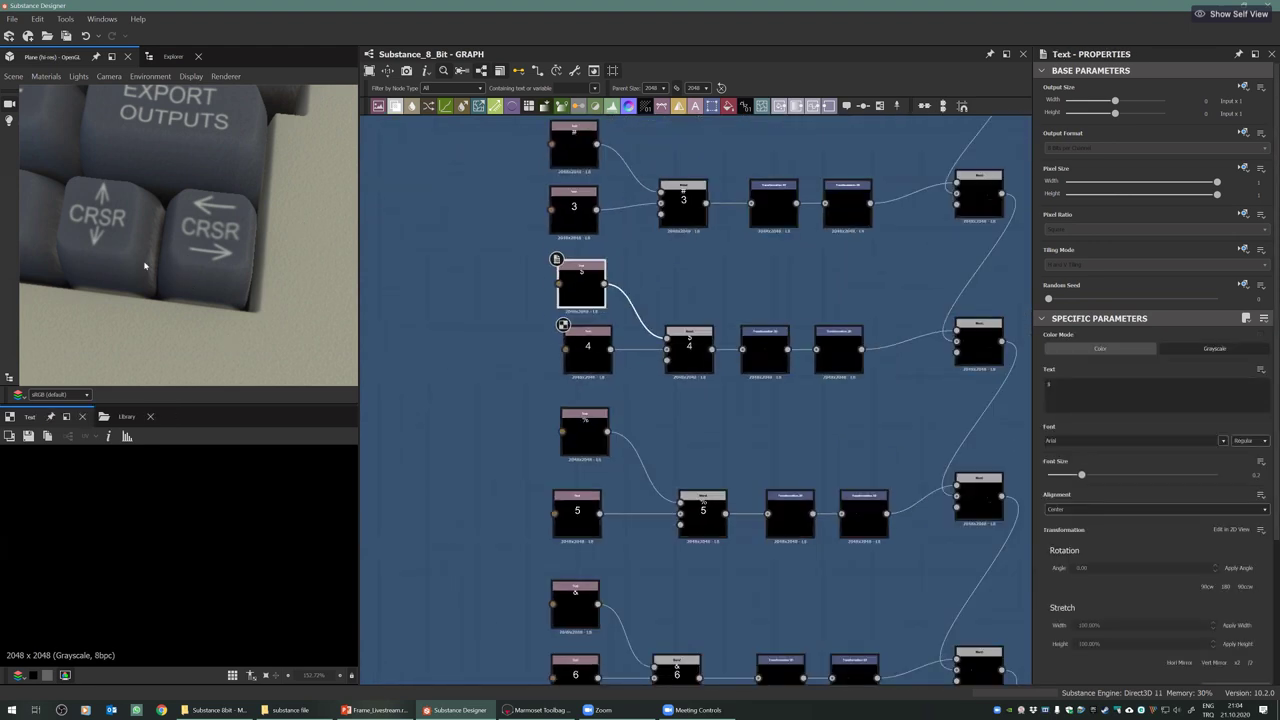
# Compare the number keys of the whole keyboard in the 3D view with their Text and Blend rows in the graph
pyautogui.scroll(-4, 155, 271)
pyautogui.moveTo(157, 271); pyautogui.dragTo(623, 228, button='middle')
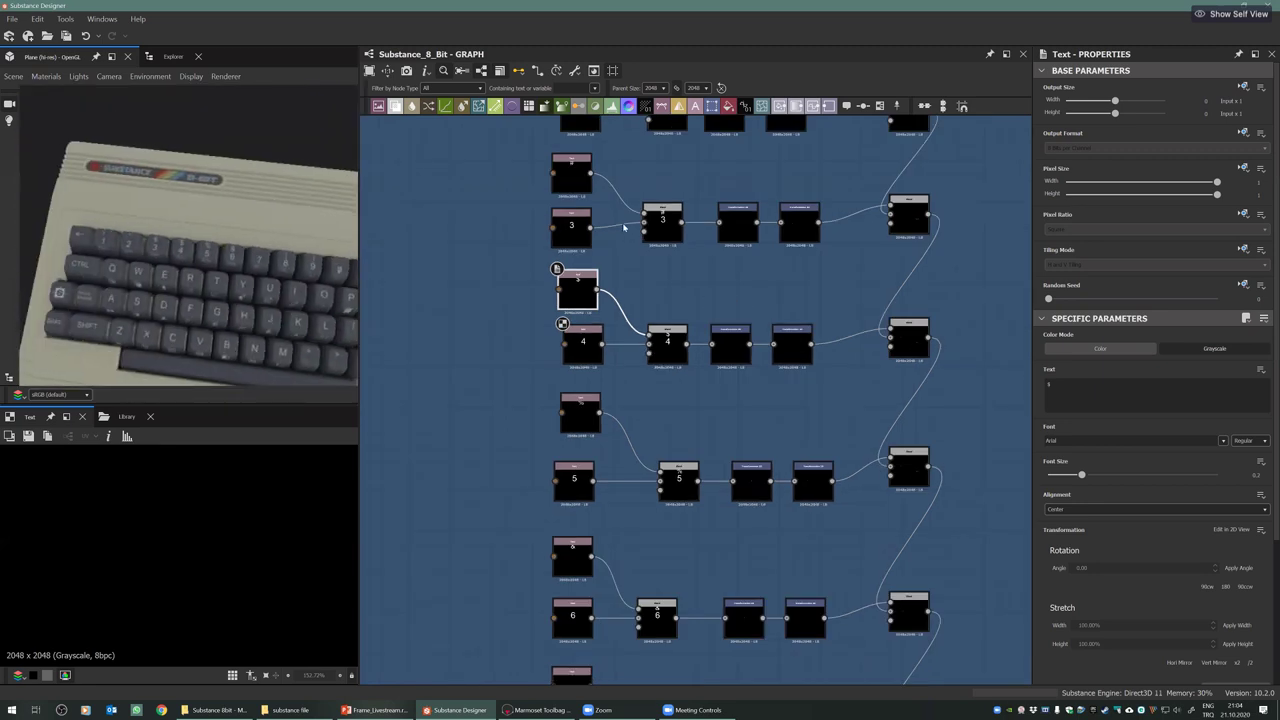
pyautogui.scroll(-2, 593, 264)
pyautogui.moveTo(711, 307); pyautogui.dragTo(626, 347, button='middle')
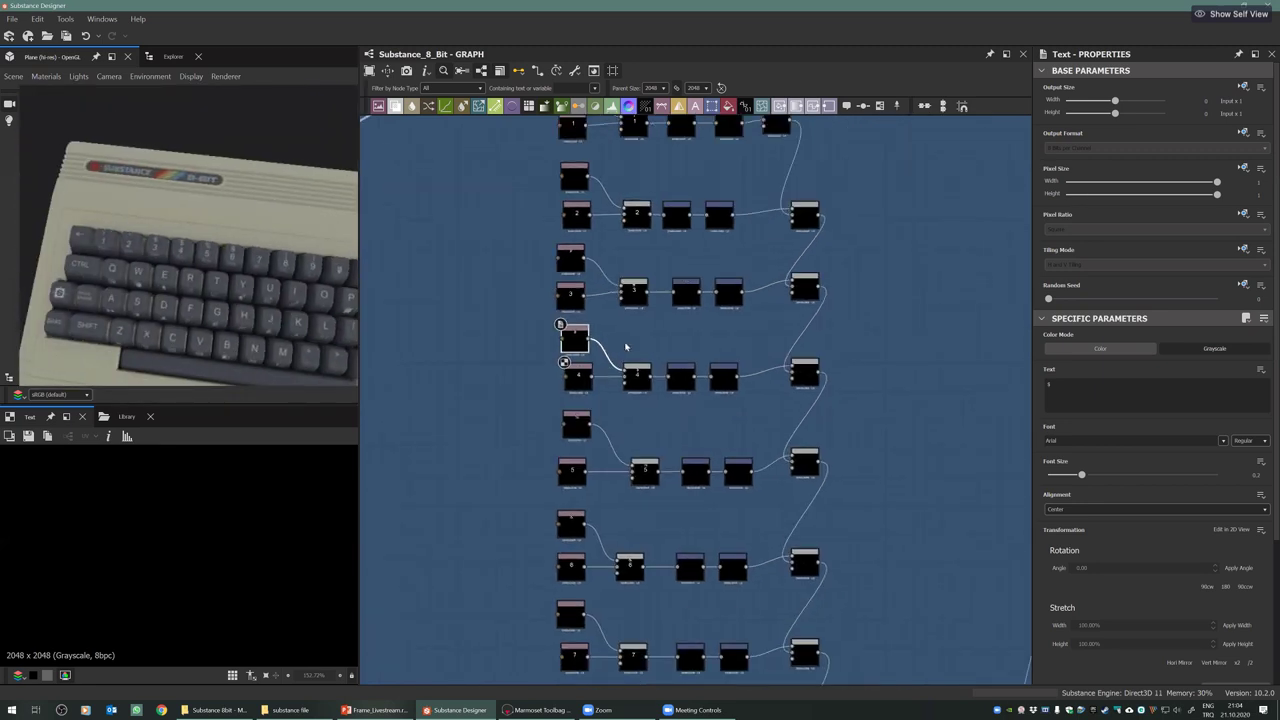
pyautogui.moveTo(670, 290); pyautogui.dragTo(626, 357, button='middle')
pyautogui.moveTo(651, 266); pyautogui.dragTo(626, 358, button='middle')
pyautogui.scroll(1, 622, 270)
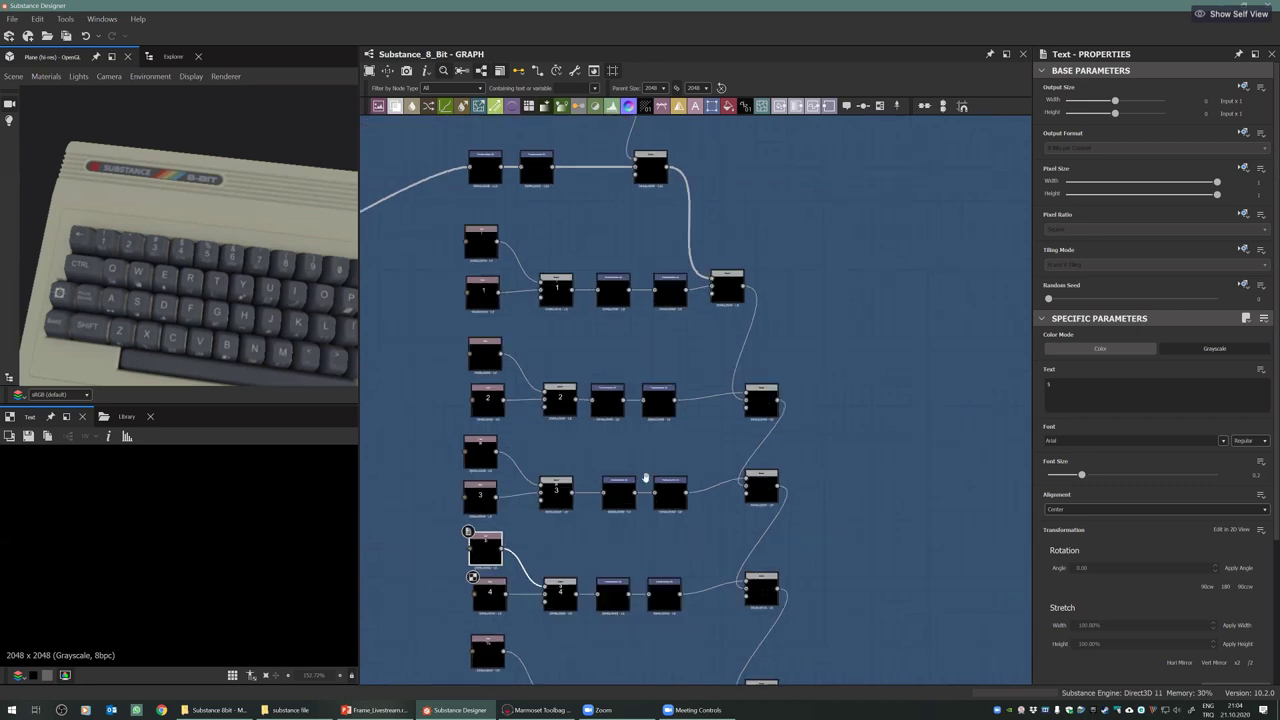
# Select the two Transformation 2D nodes in the 1 key's row and examine how the same setup repeats in the rows below
pyautogui.moveTo(598, 262); pyautogui.dragTo(695, 325)
pyautogui.scroll(-1, 641, 436)
pyautogui.scroll(-2, 632, 390)
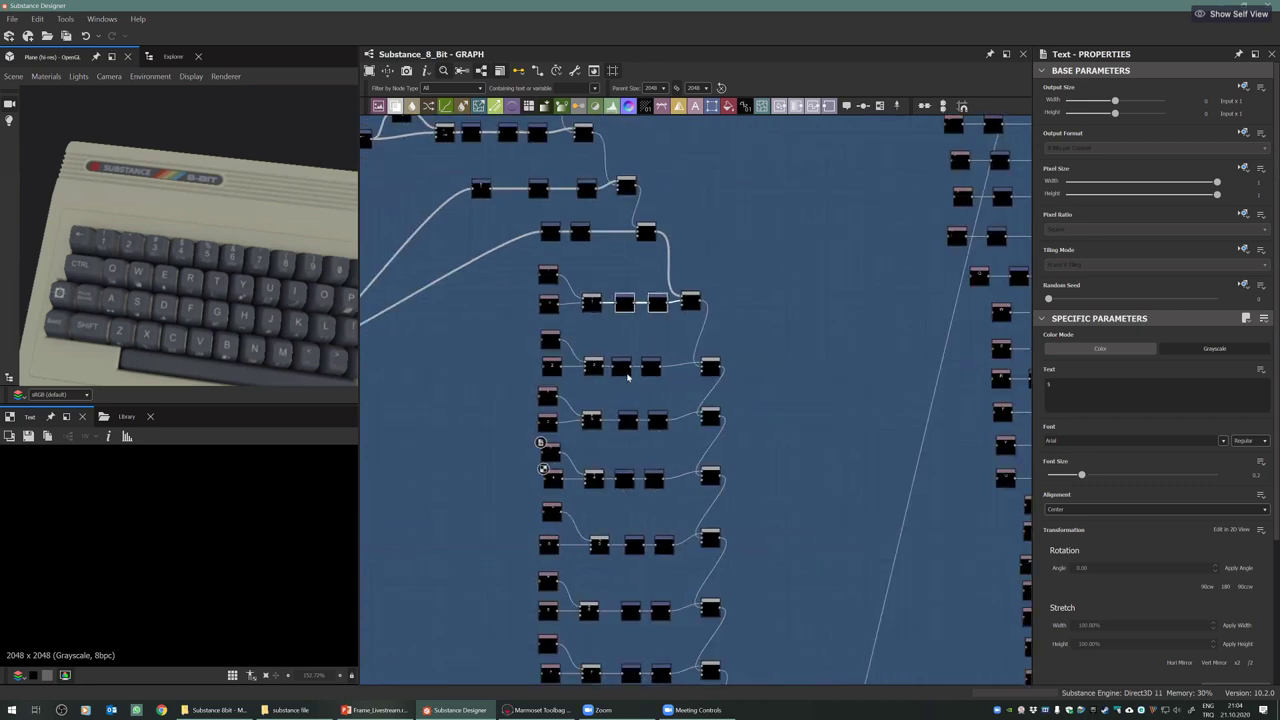
pyautogui.moveTo(617, 357); pyautogui.dragTo(614, 317, button='middle')
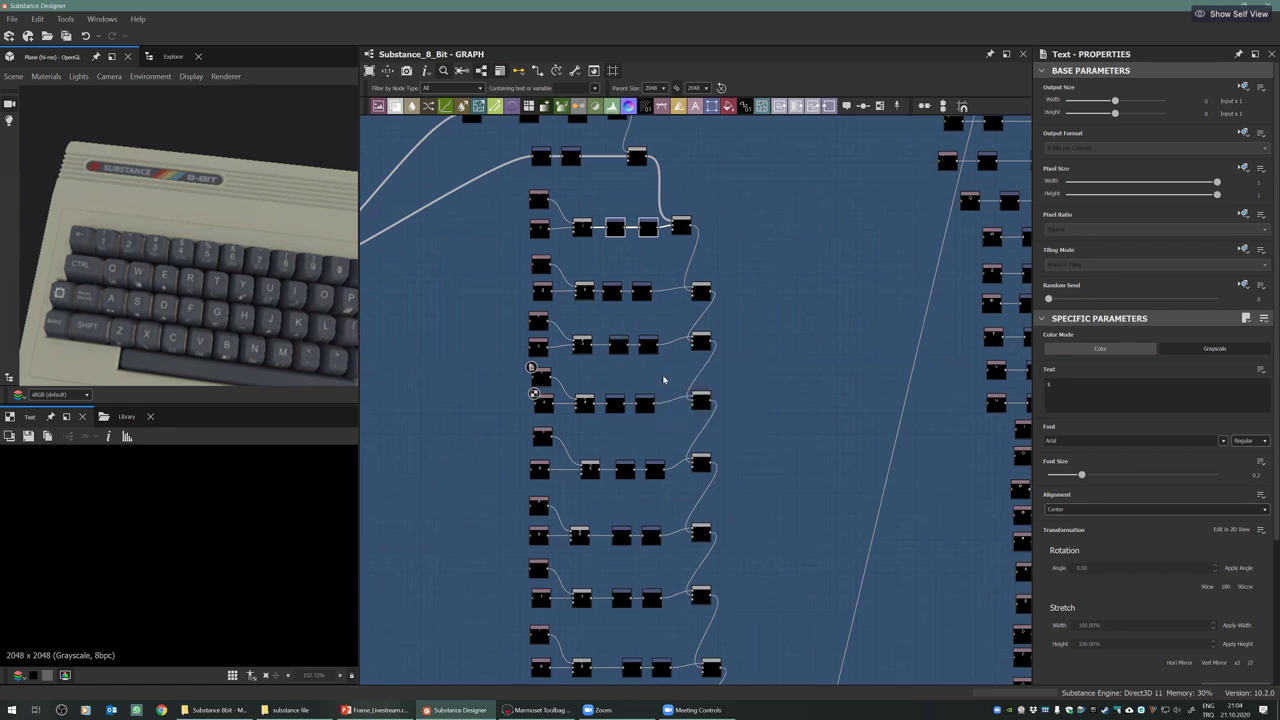
pyautogui.scroll(-1, 660, 421)
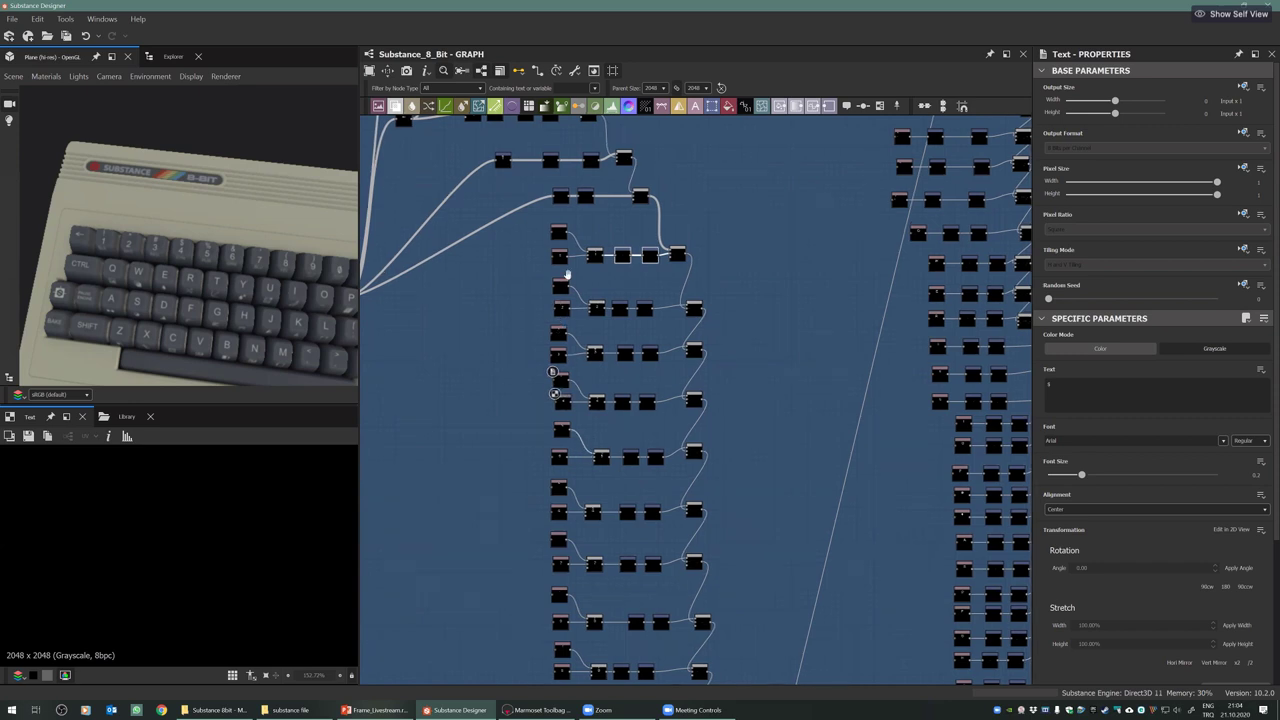
# Look over the full columns of key-printing nodes down to the lower end of the frame
pyautogui.scroll(-2, 586, 449)
pyautogui.moveTo(591, 580); pyautogui.dragTo(549, 334, button='middle')
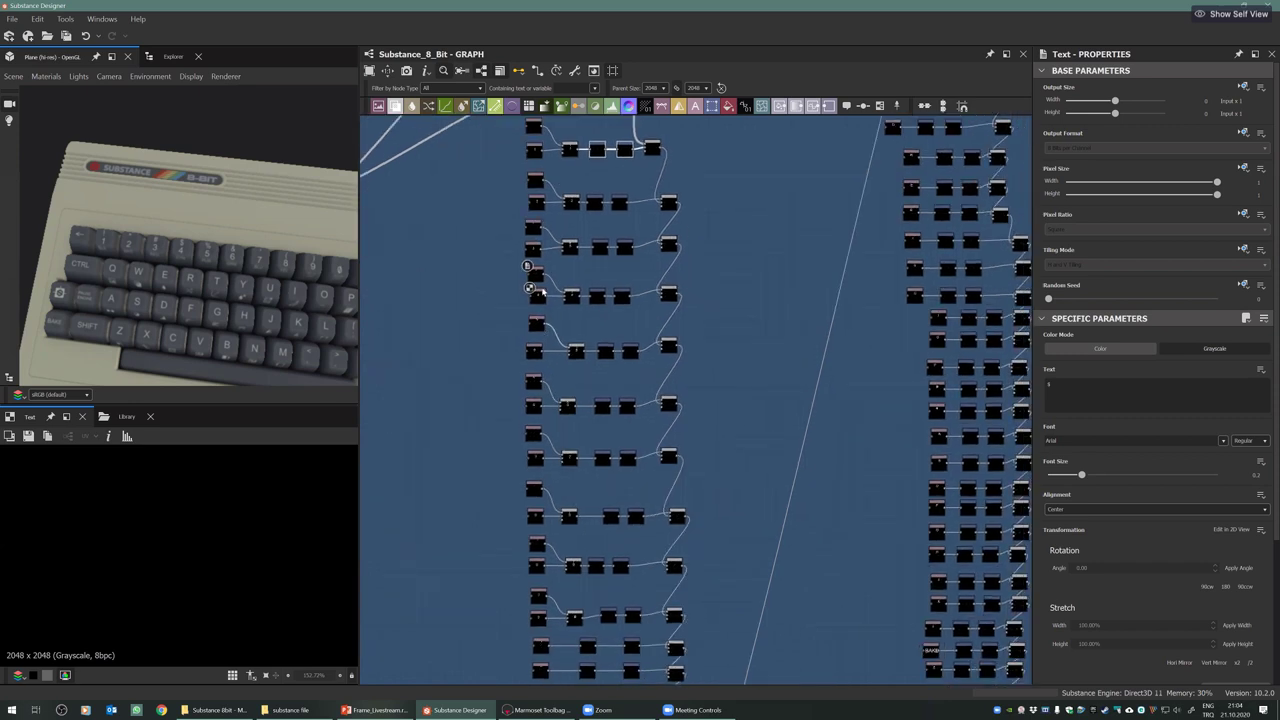
pyautogui.scroll(-2, 515, 503)
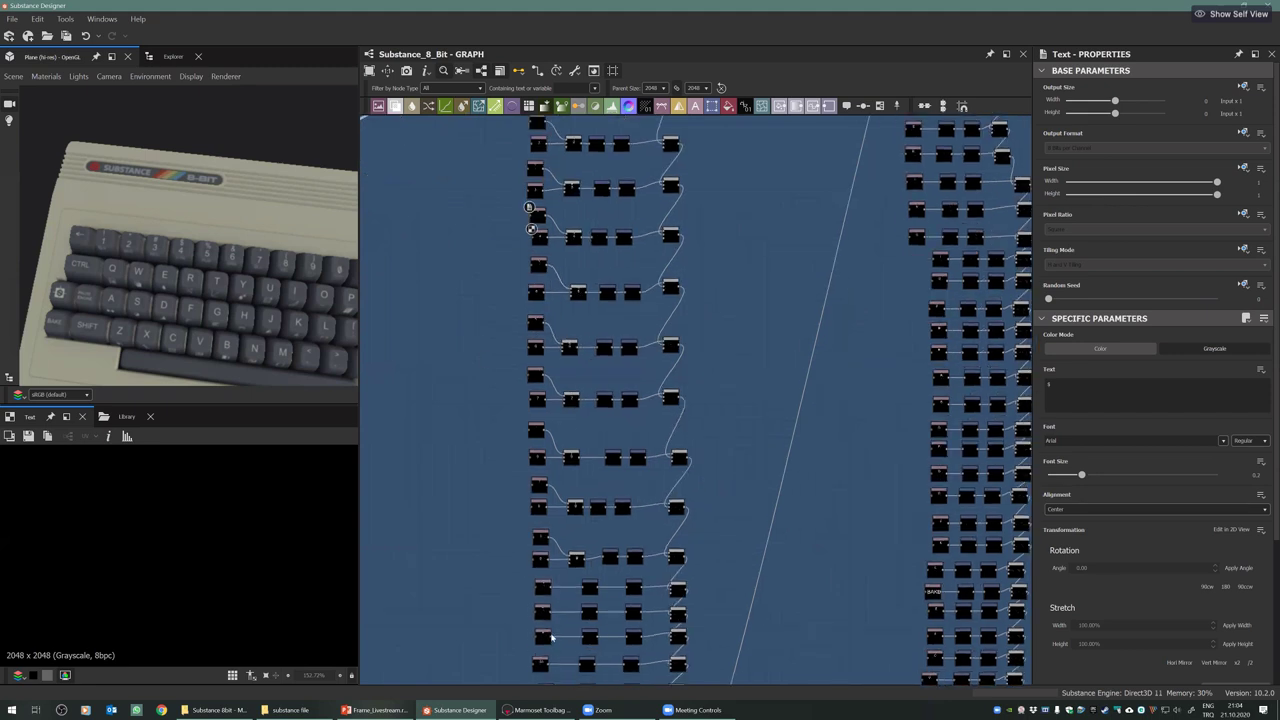
pyautogui.scroll(-1, 576, 389)
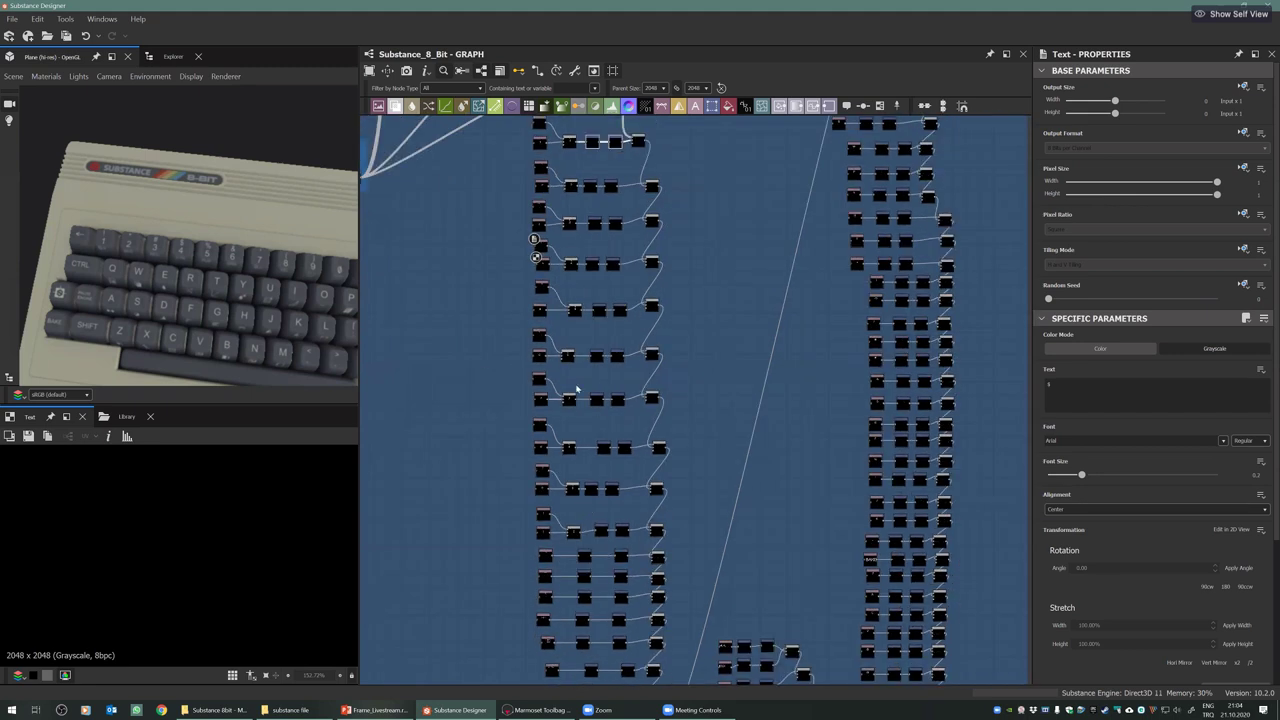
pyautogui.scroll(-2, 603, 398)
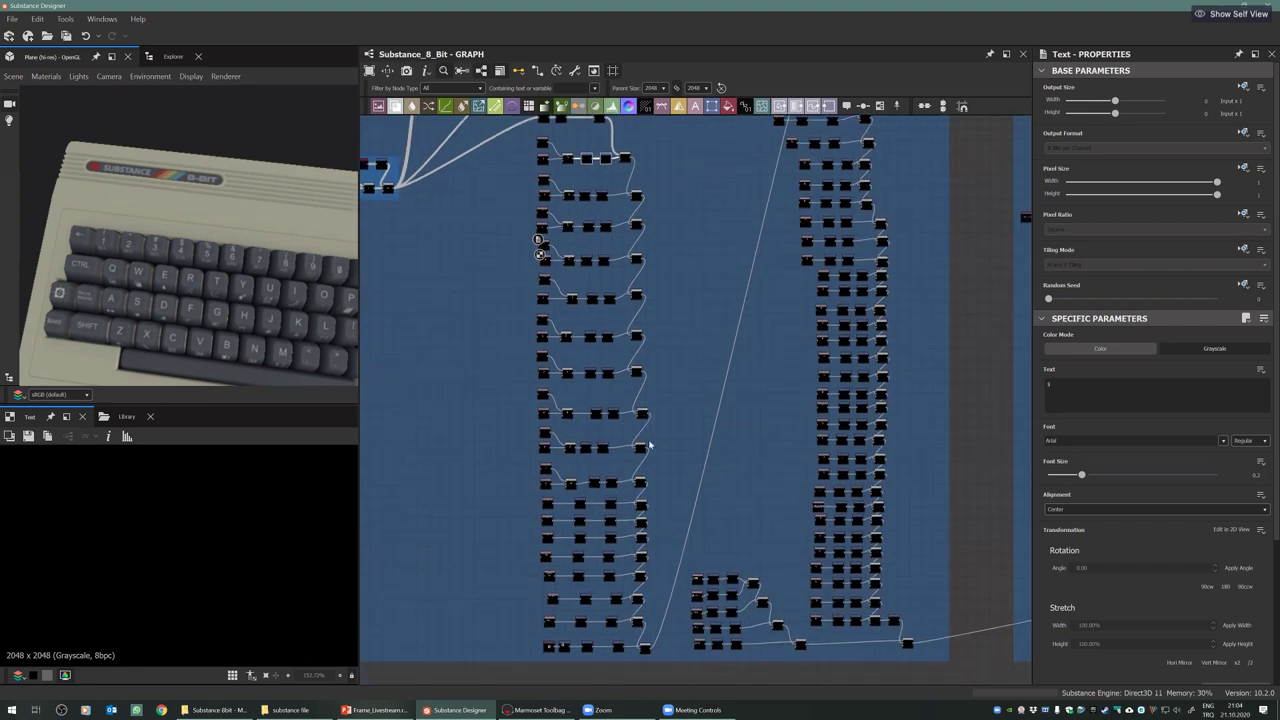
pyautogui.moveTo(501, 544); pyautogui.dragTo(461, 459, button='middle')
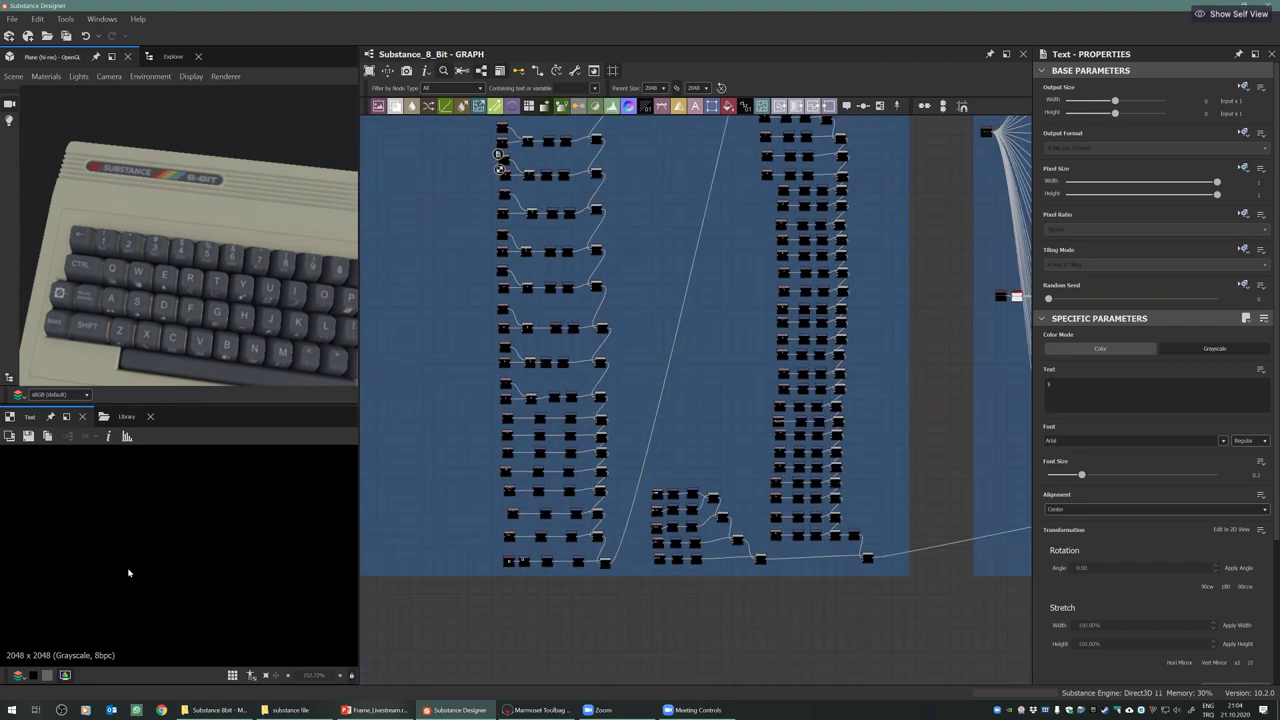
# Preview the last Max (Lighten) Blend of the first column, which collects the number, arrow and CTRL key printings
pyautogui.scroll(5, 590, 580)
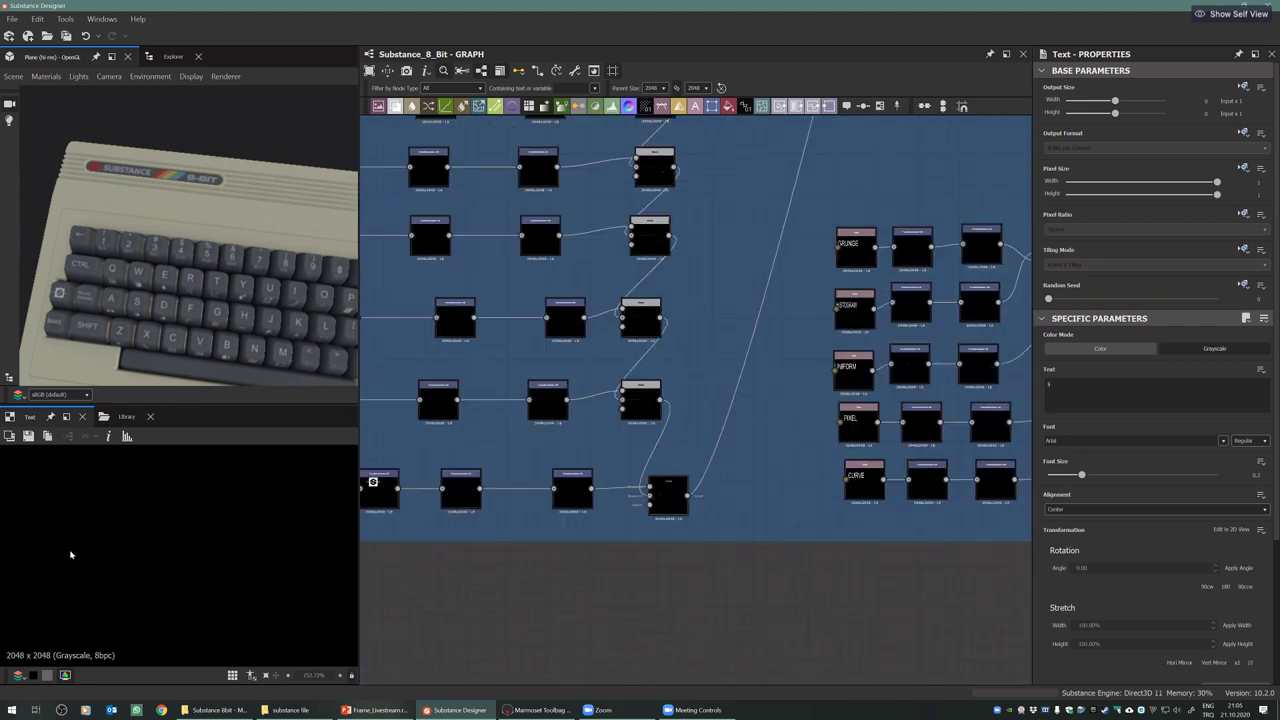
pyautogui.scroll(1, 663, 504)
pyautogui.doubleClick(665, 499)
pyautogui.scroll(-8, 127, 571)
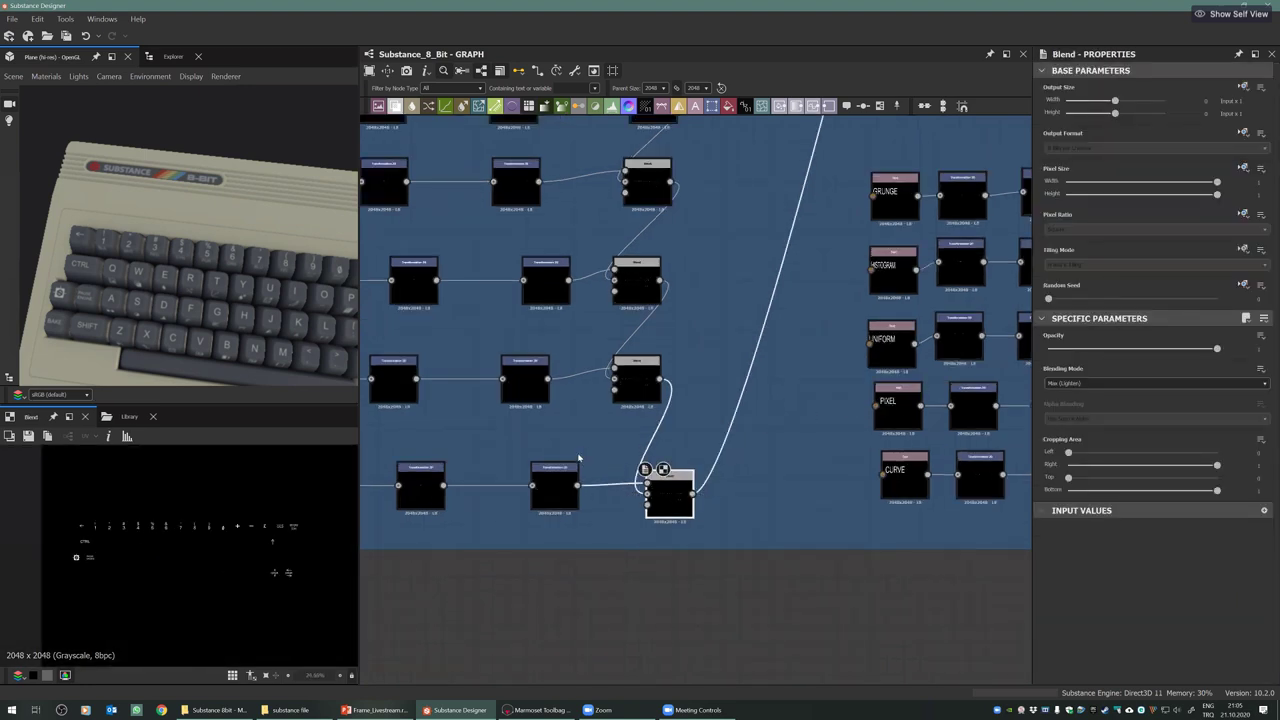
pyautogui.scroll(-1, 708, 268)
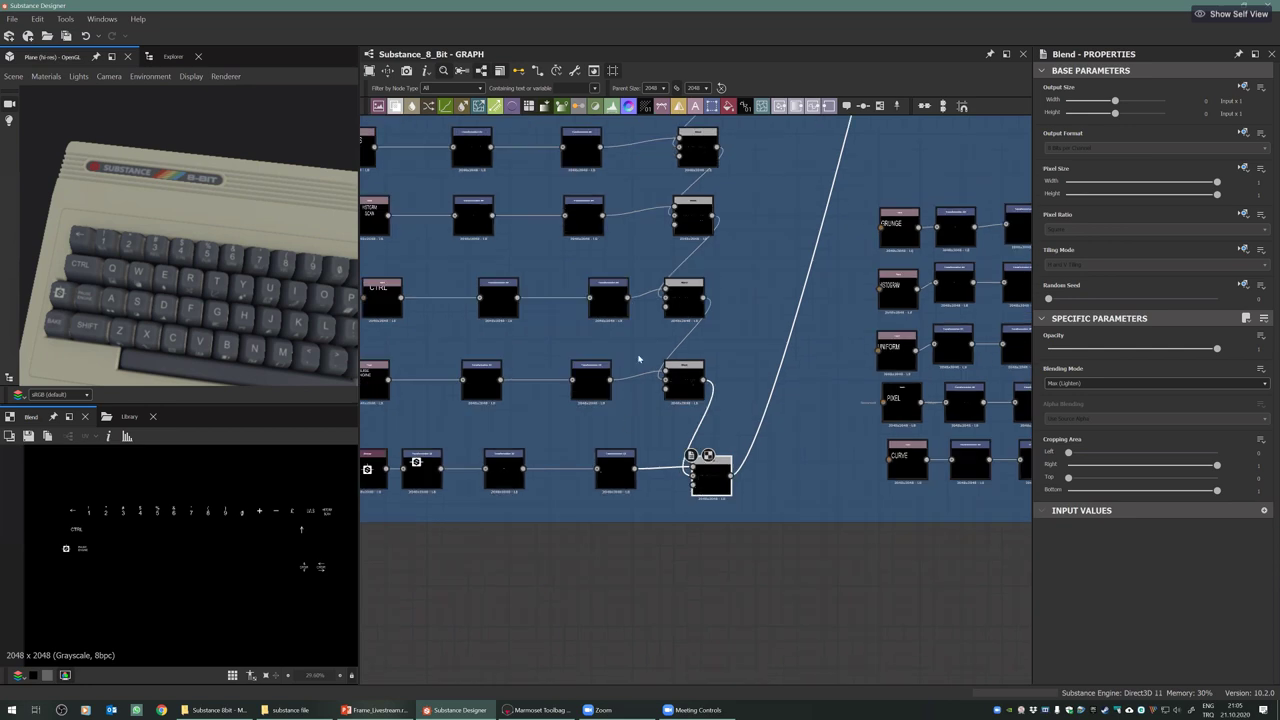
pyautogui.scroll(-1, 638, 358)
# Examine the GRUNGE to CURVE text rows and preview the final Blend that merges all keyboard printings
pyautogui.moveTo(771, 440); pyautogui.dragTo(609, 469, button='middle')
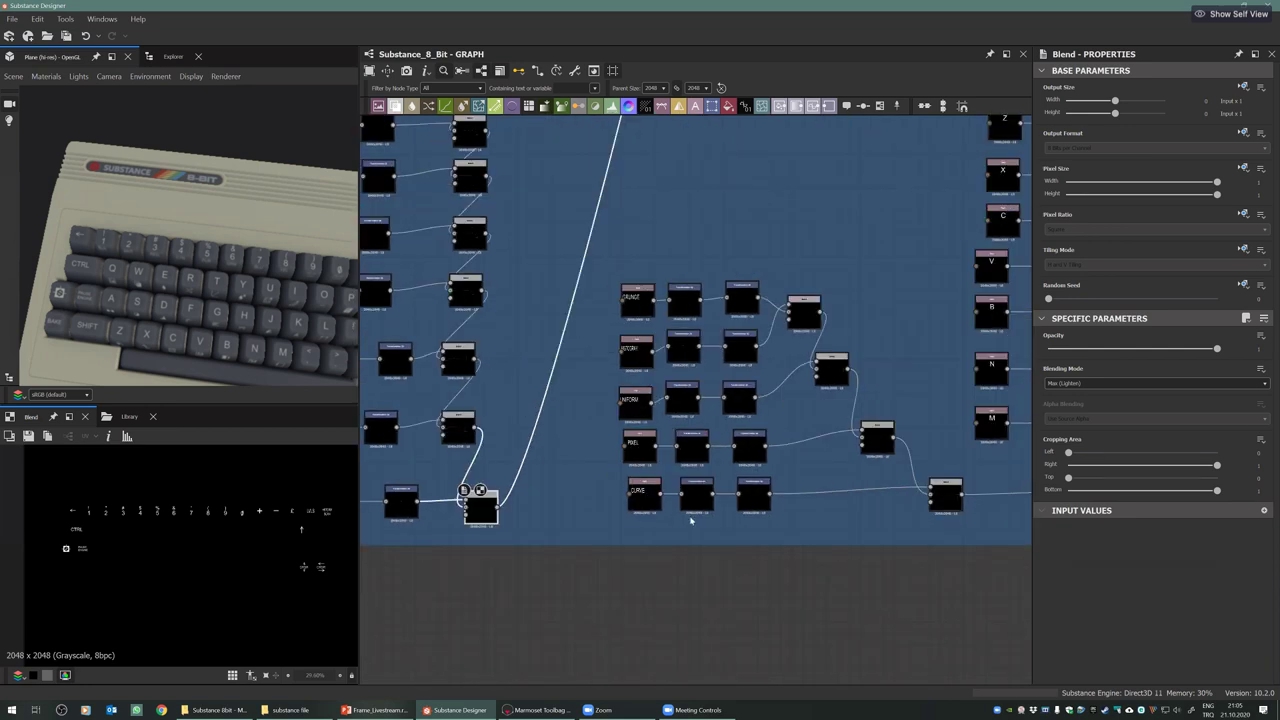
pyautogui.scroll(-1, 699, 521)
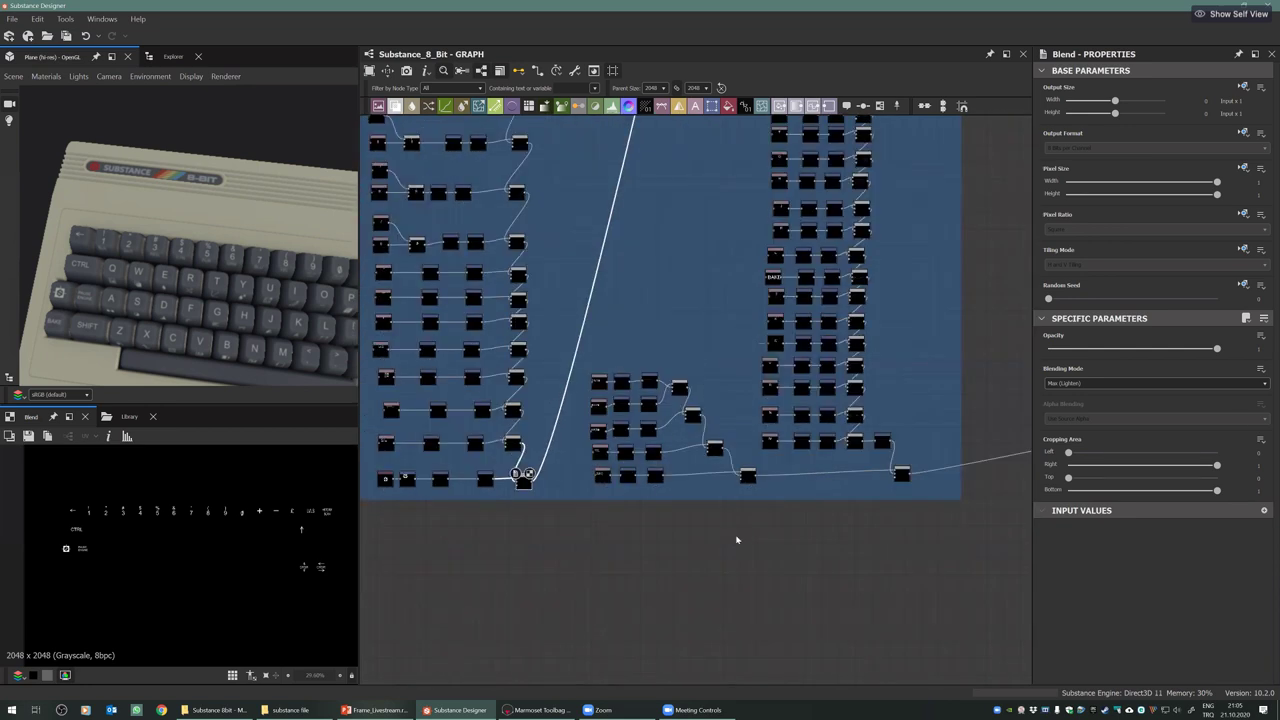
pyautogui.moveTo(113, 571); pyautogui.dragTo(62, 597, button='middle')
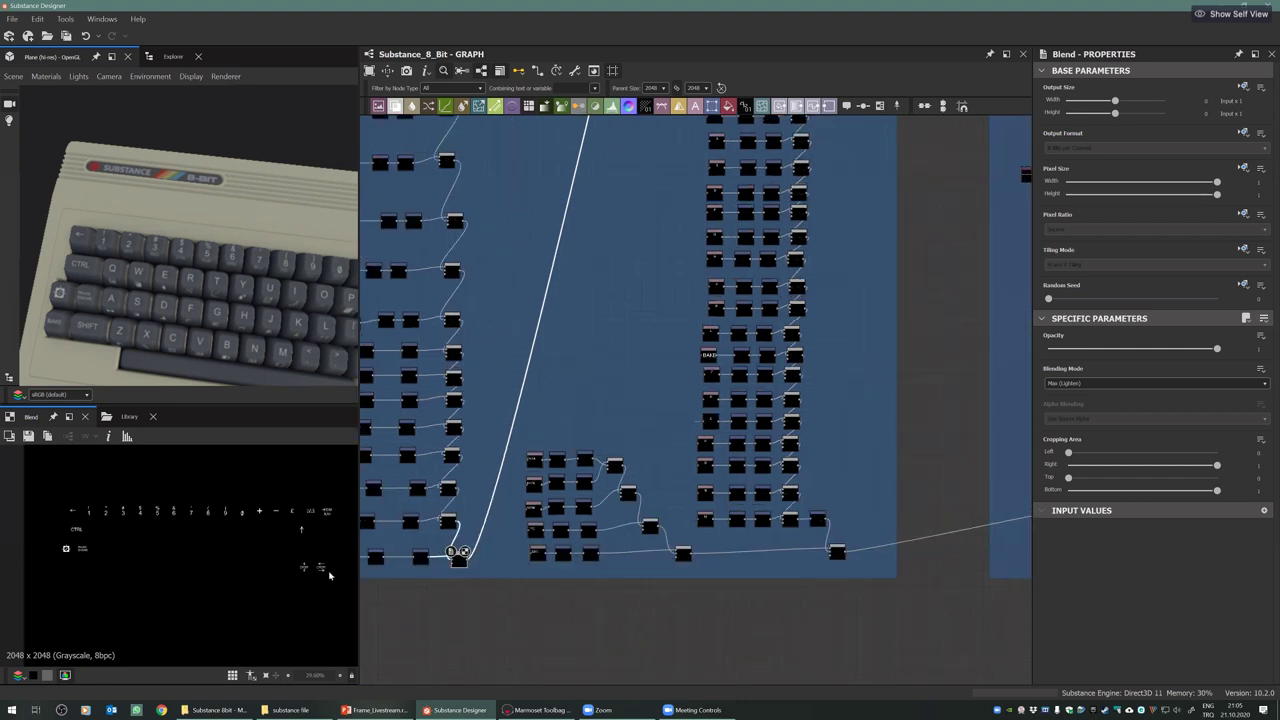
pyautogui.scroll(2, 291, 566)
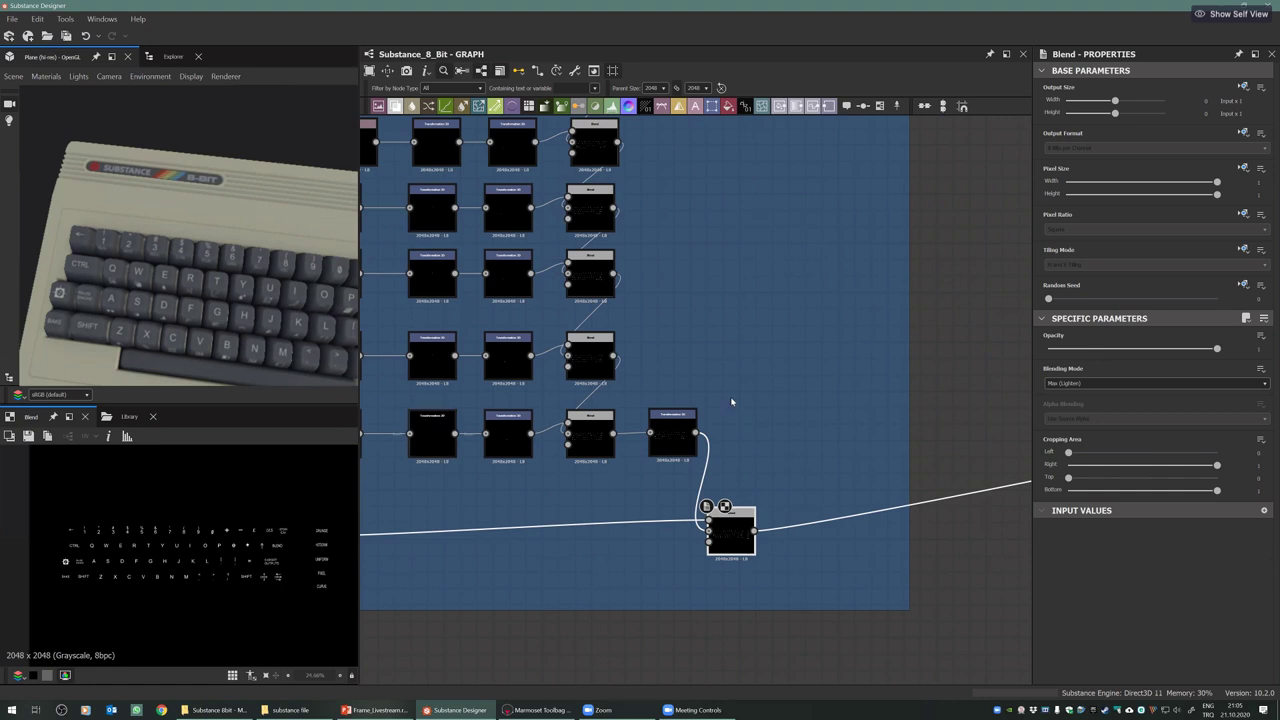
pyautogui.scroll(-1, 629, 460)
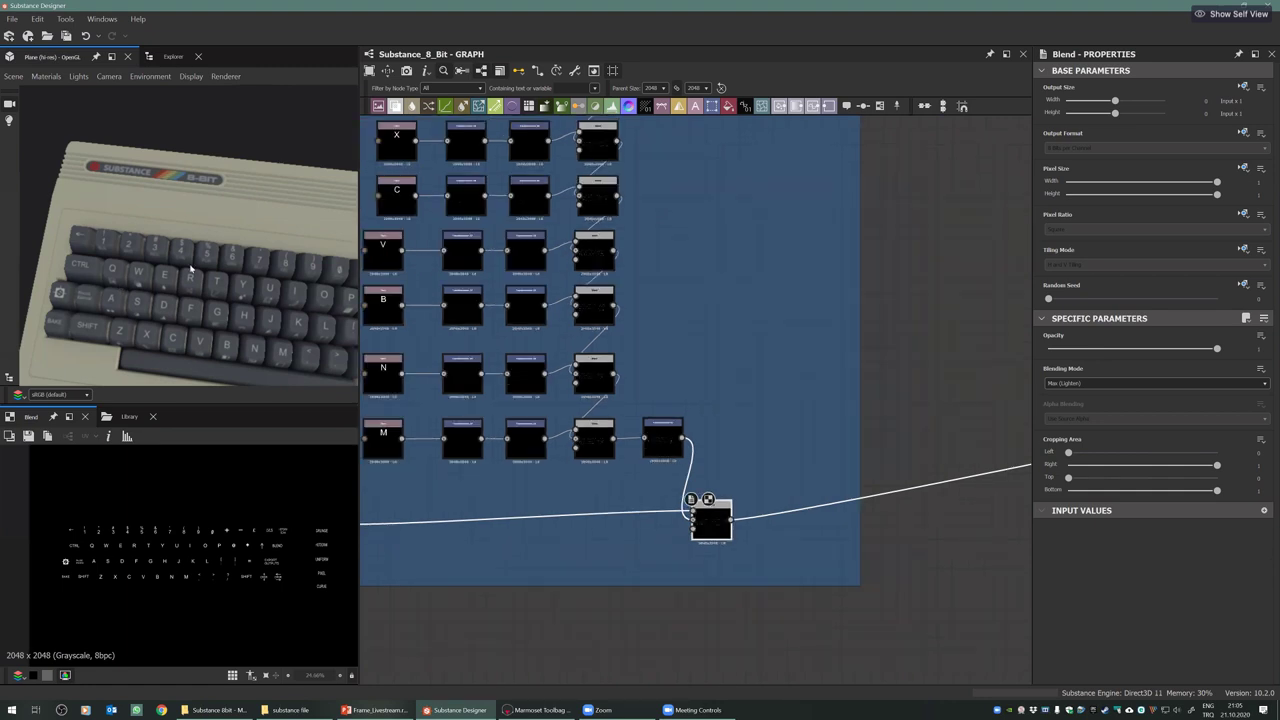
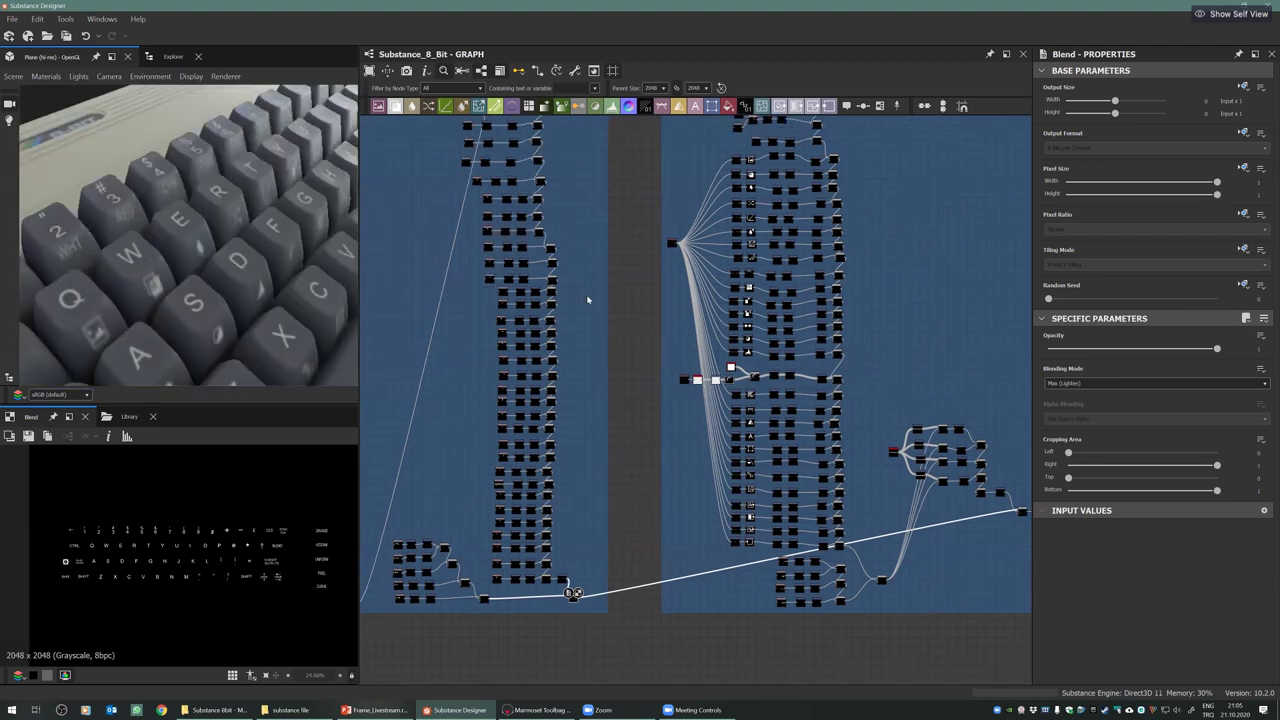
# Examine the printings on the front sides of the keys in the 3D view, close up and across the keyboard
pyautogui.scroll(-1, 588, 300)
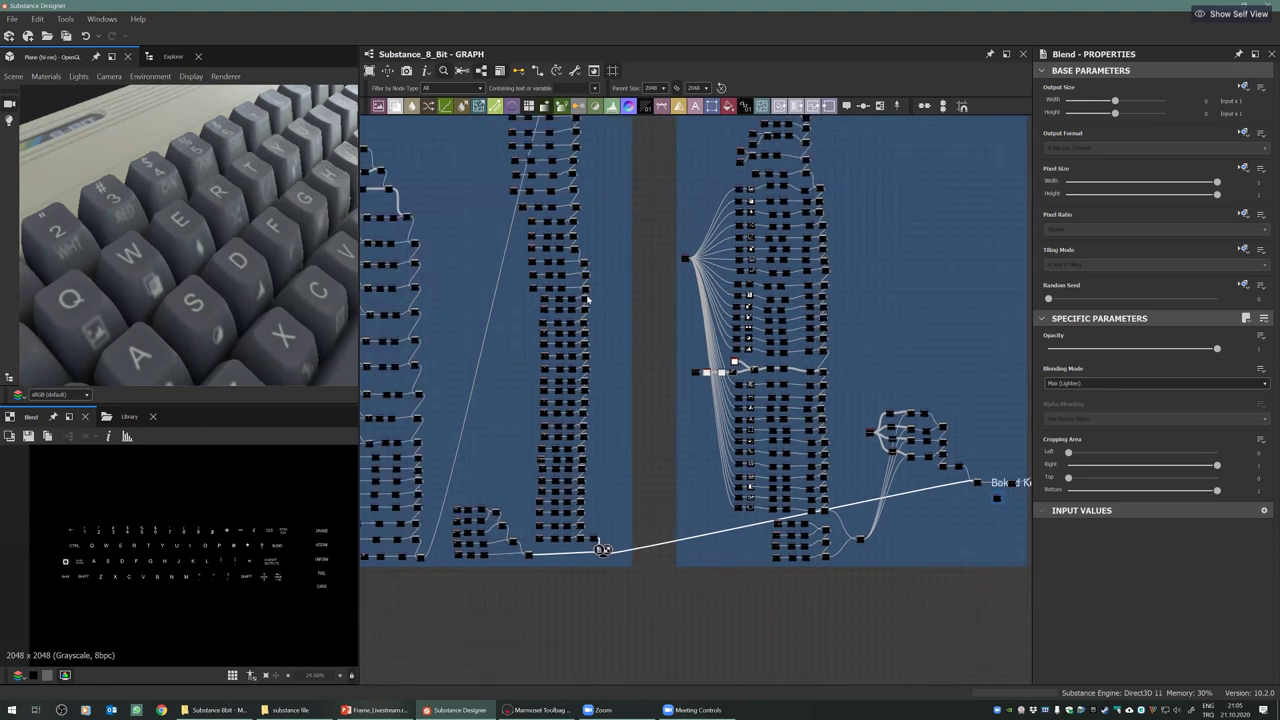
pyautogui.scroll(-1, 588, 299)
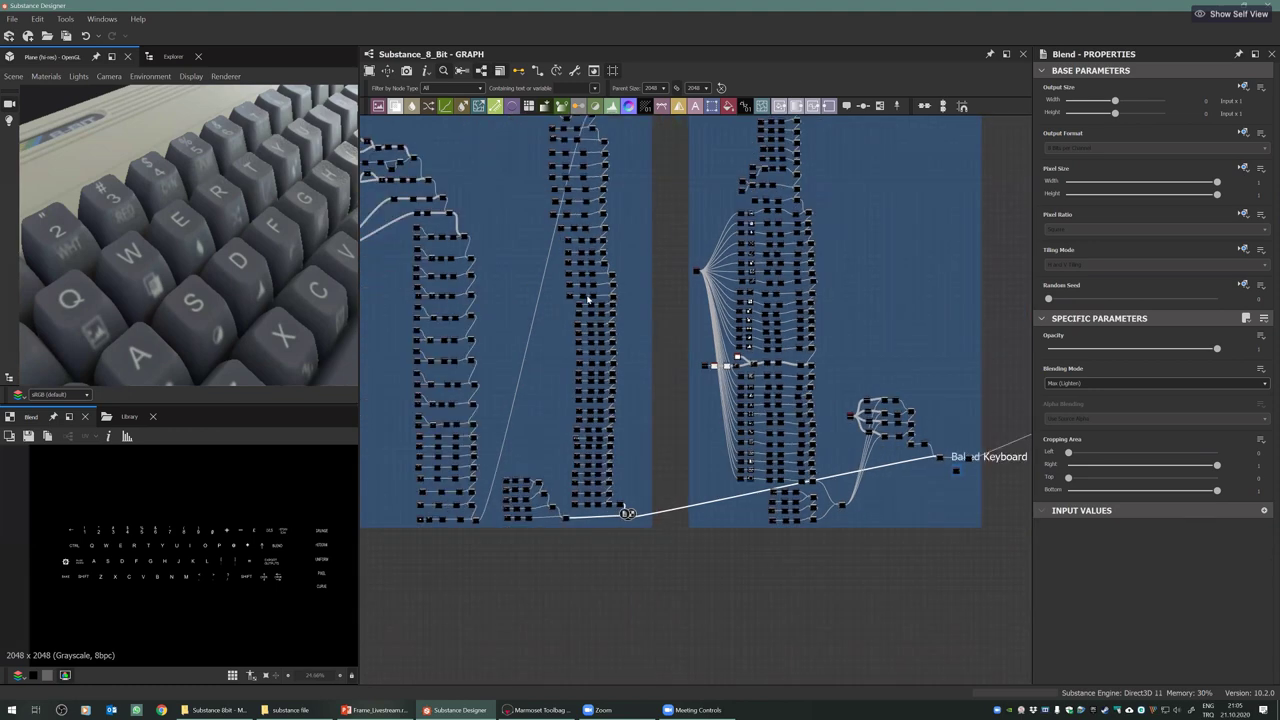
pyautogui.scroll(-1, 588, 299)
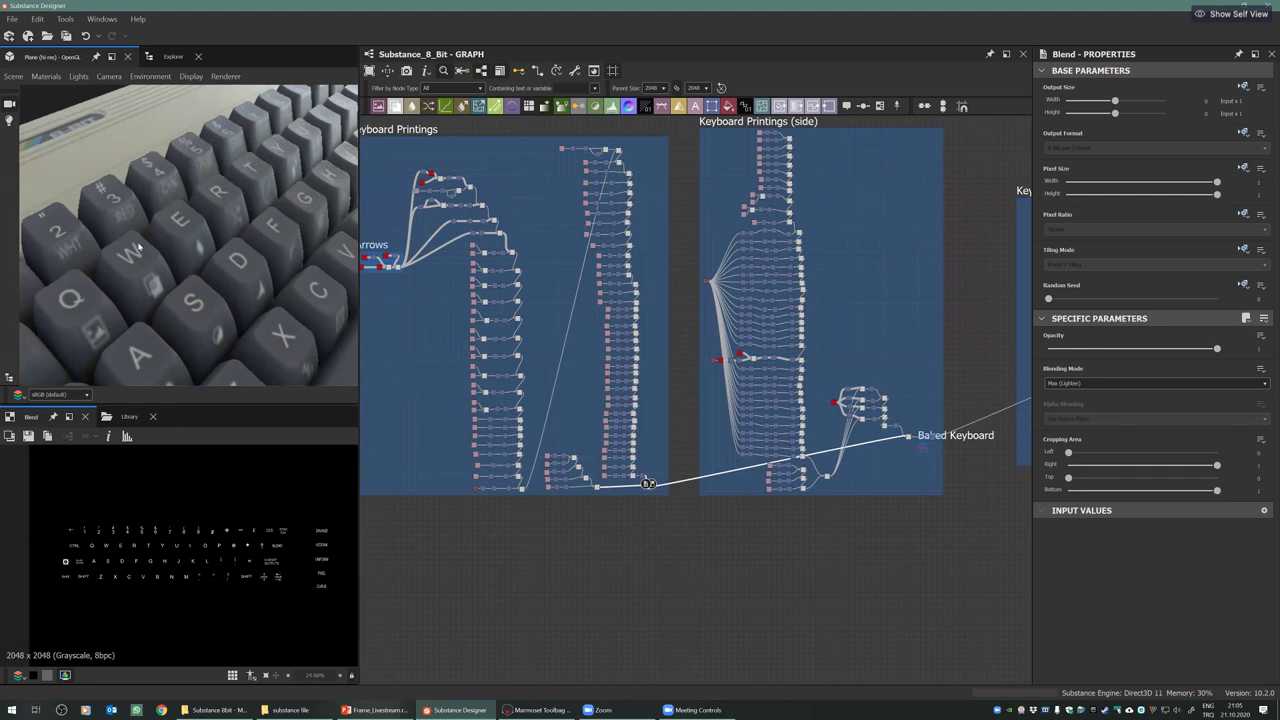
pyautogui.scroll(4, 167, 296)
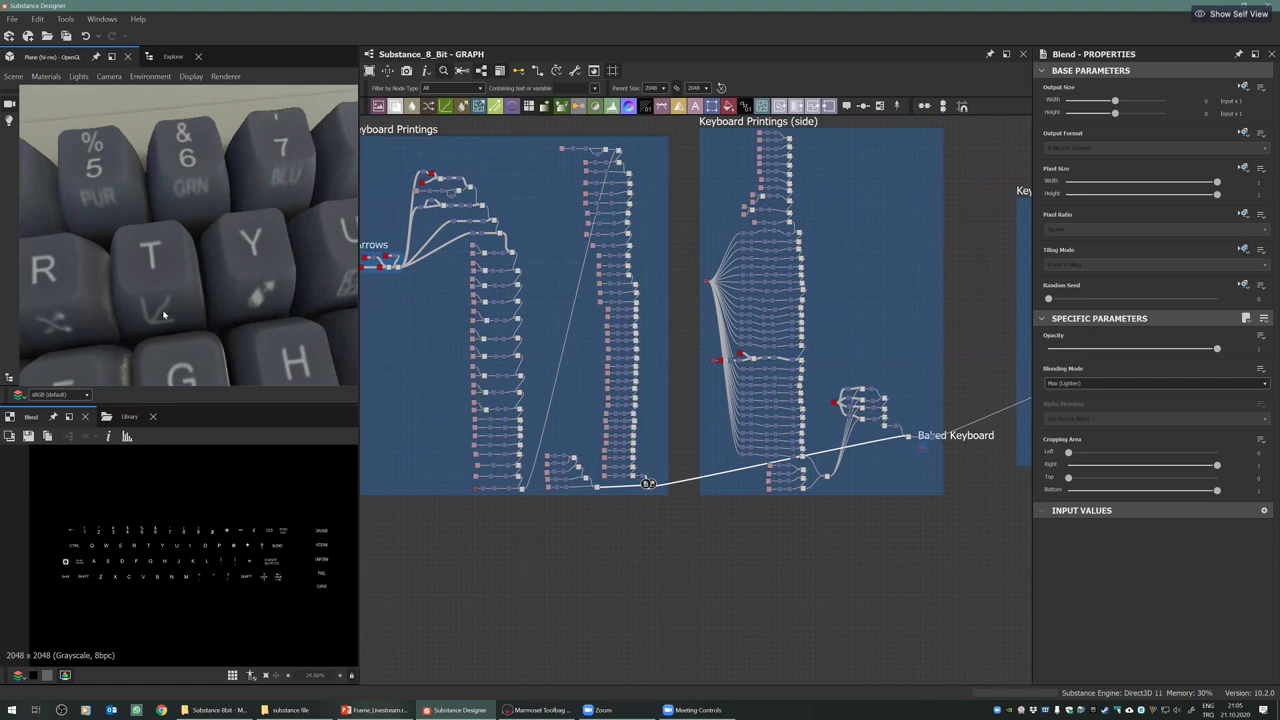
pyautogui.moveTo(208, 222); pyautogui.dragTo(202, 249)
pyautogui.scroll(-10, 225, 236)
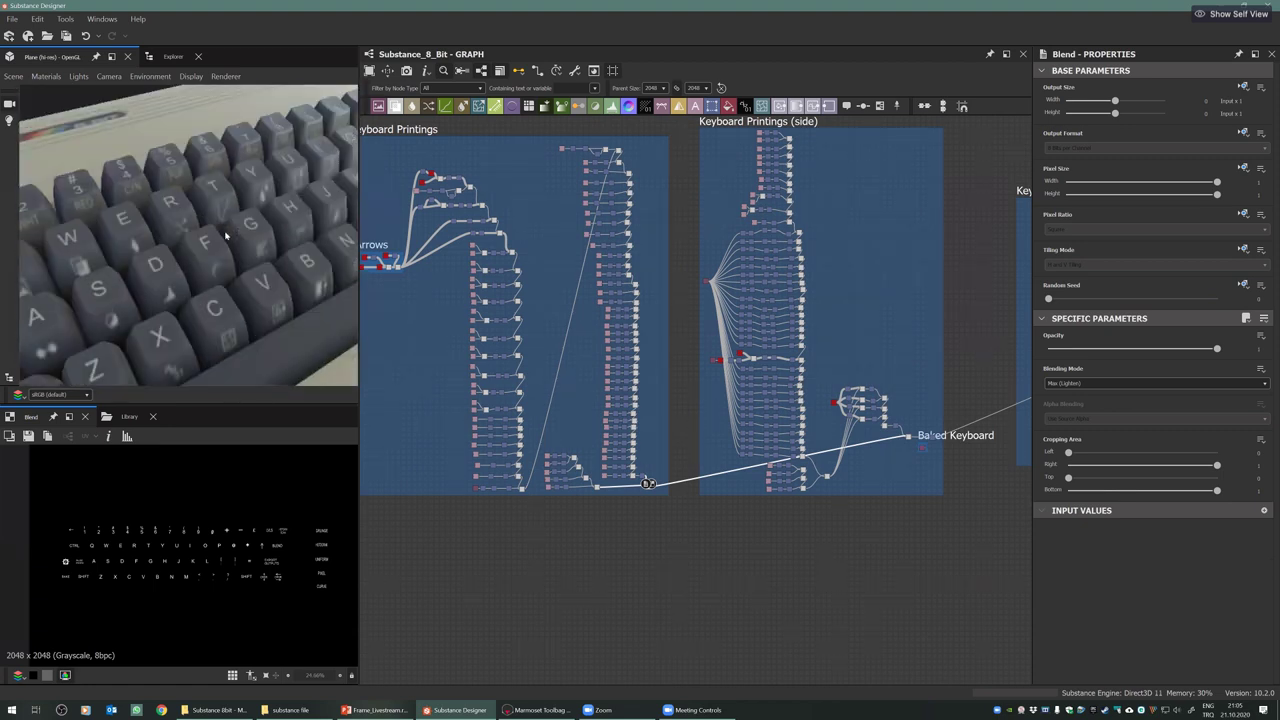
pyautogui.moveTo(226, 236); pyautogui.dragTo(215, 244)
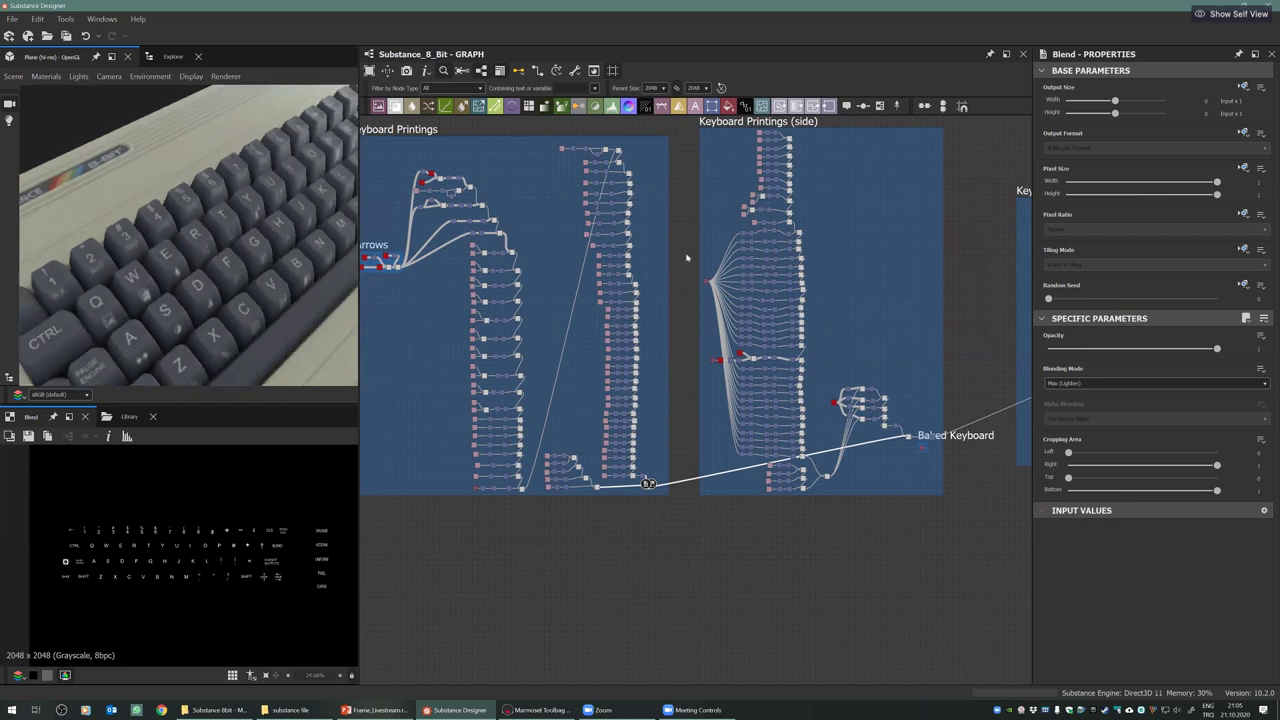
# Preview the icons bitmap node that feeds the icon rows in the Keyboard Printings (side) frame
pyautogui.moveTo(627, 290); pyautogui.dragTo(606, 306, button='middle')
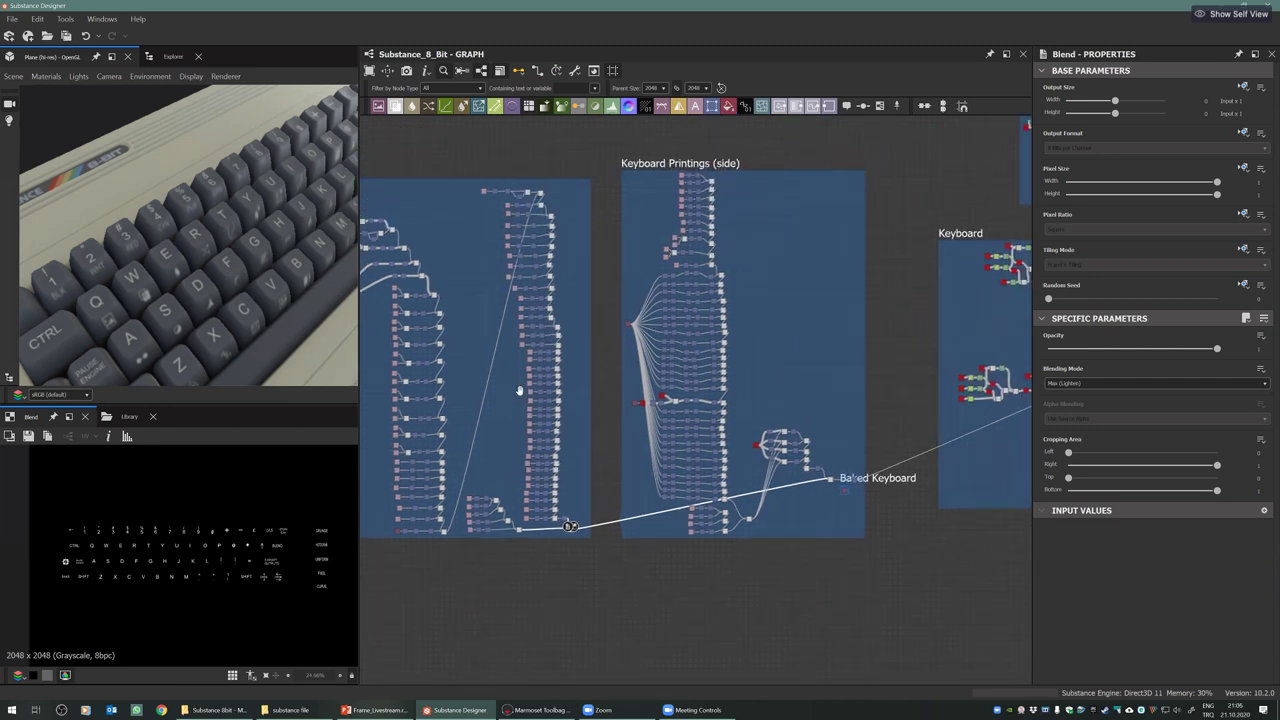
pyautogui.scroll(1, 501, 508)
pyautogui.scroll(1, 762, 157)
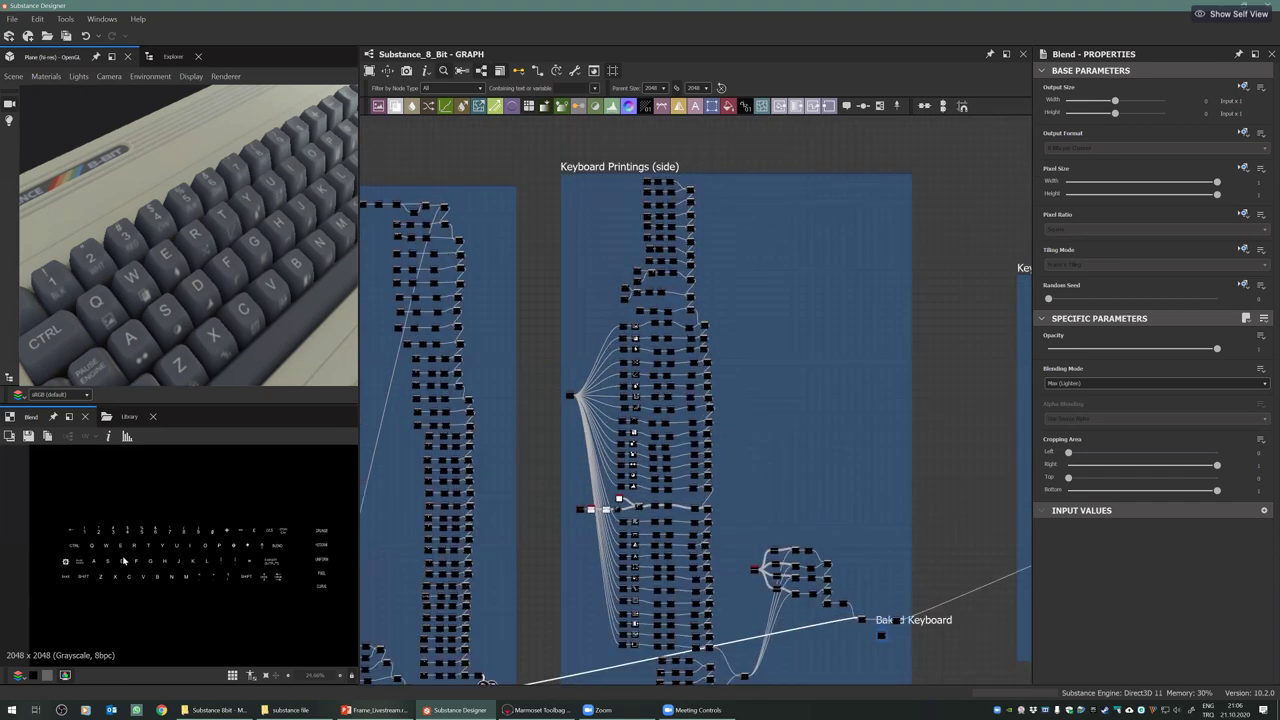
pyautogui.scroll(5, 496, 477)
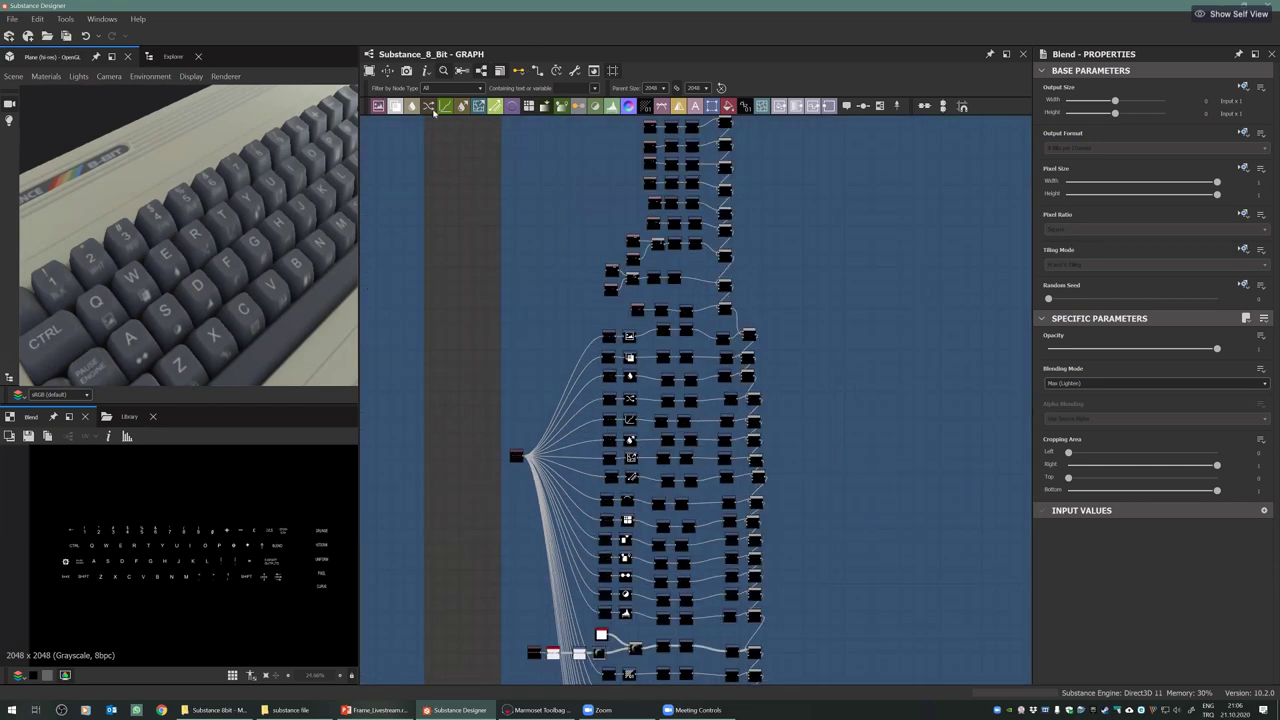
pyautogui.click(497, 488)
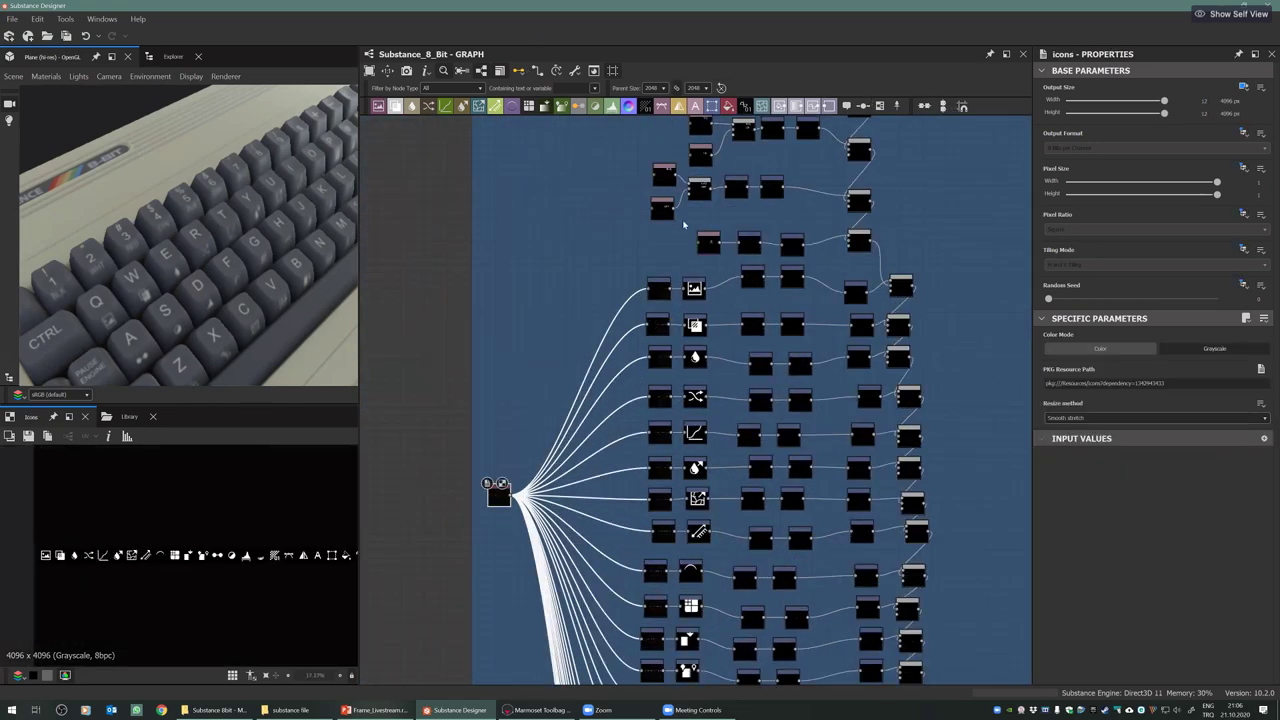
pyautogui.scroll(3, 585, 288)
pyautogui.moveTo(563, 298); pyautogui.dragTo(548, 311, button='middle')
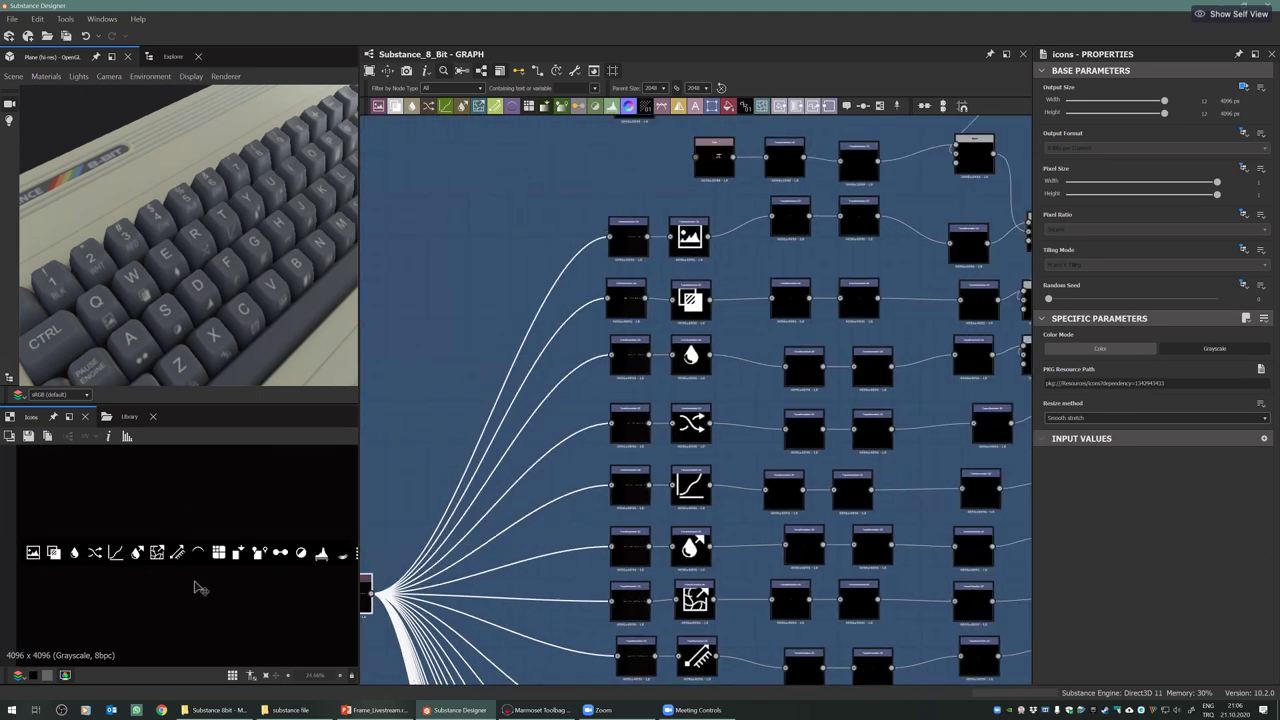
# Preview the first icon row's two Transformation 2D nodes that offset the icon strip and isolate the picture icon
pyautogui.scroll(-7, 200, 587)
pyautogui.scroll(1, 199, 587)
pyautogui.scroll(-2, 196, 583)
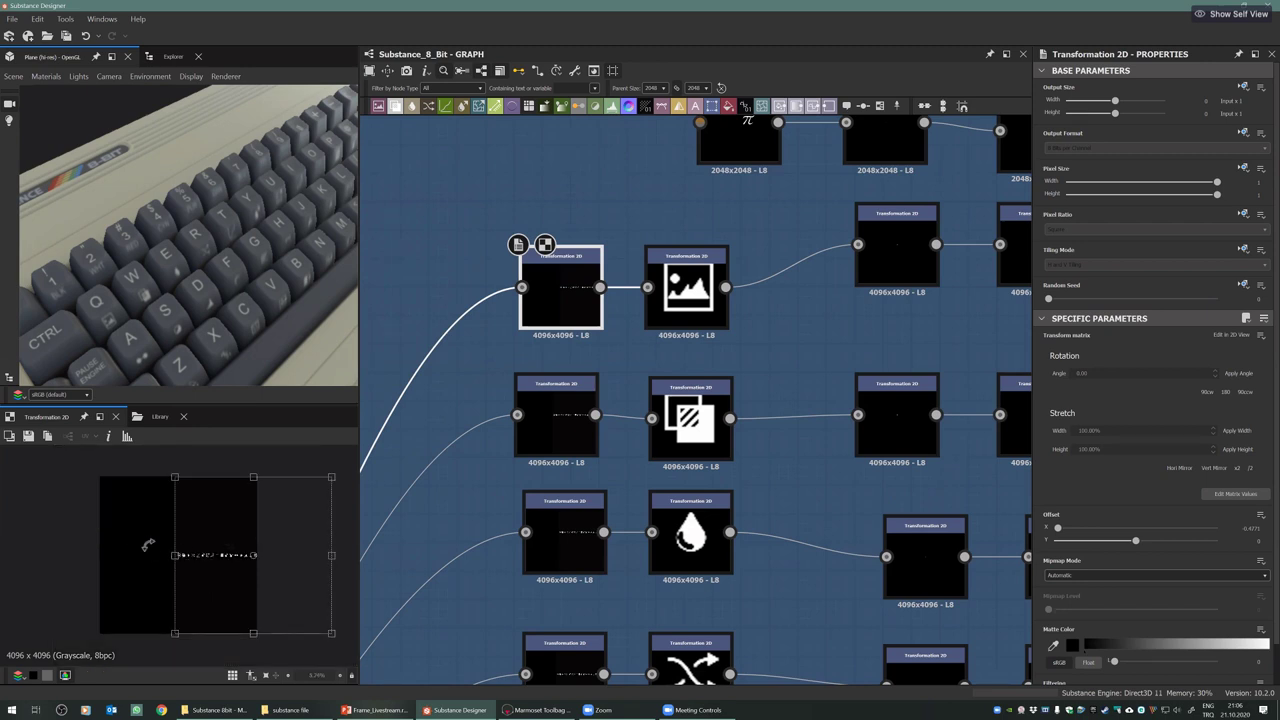
pyautogui.scroll(3, 160, 562)
pyautogui.scroll(3, 198, 565)
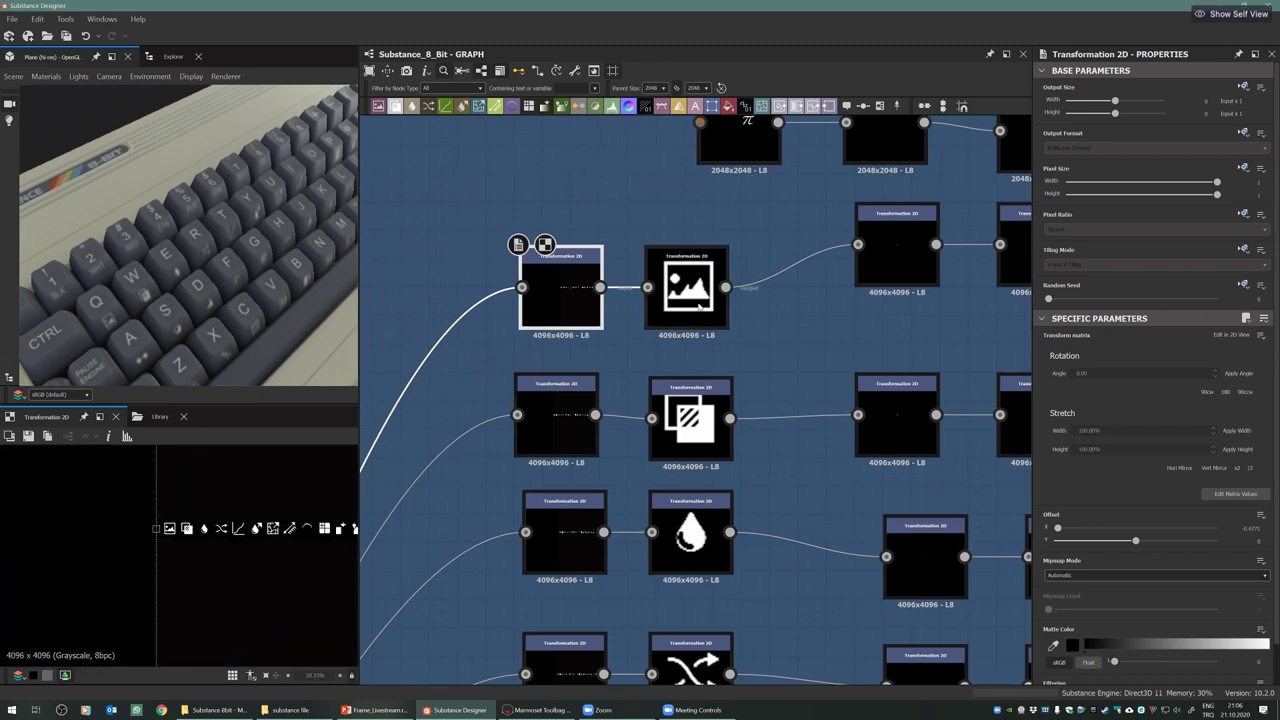
pyautogui.scroll(-5, 190, 560)
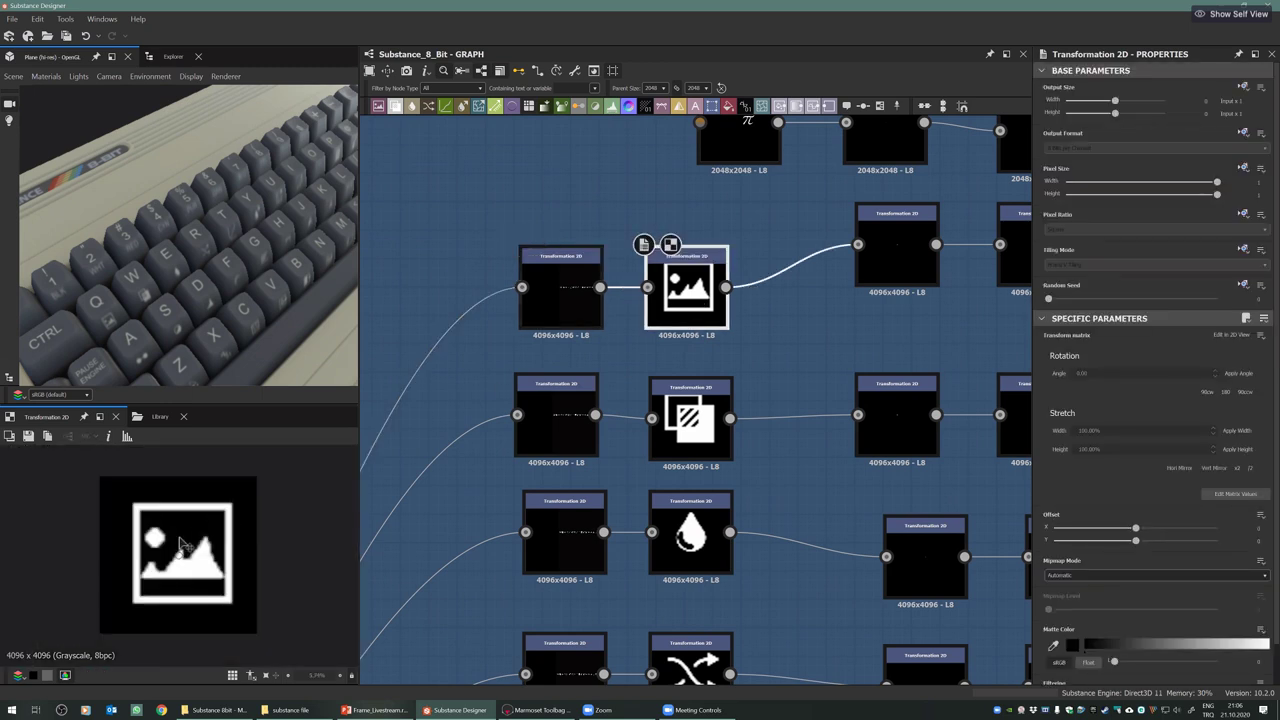
pyautogui.scroll(-12, 181, 541)
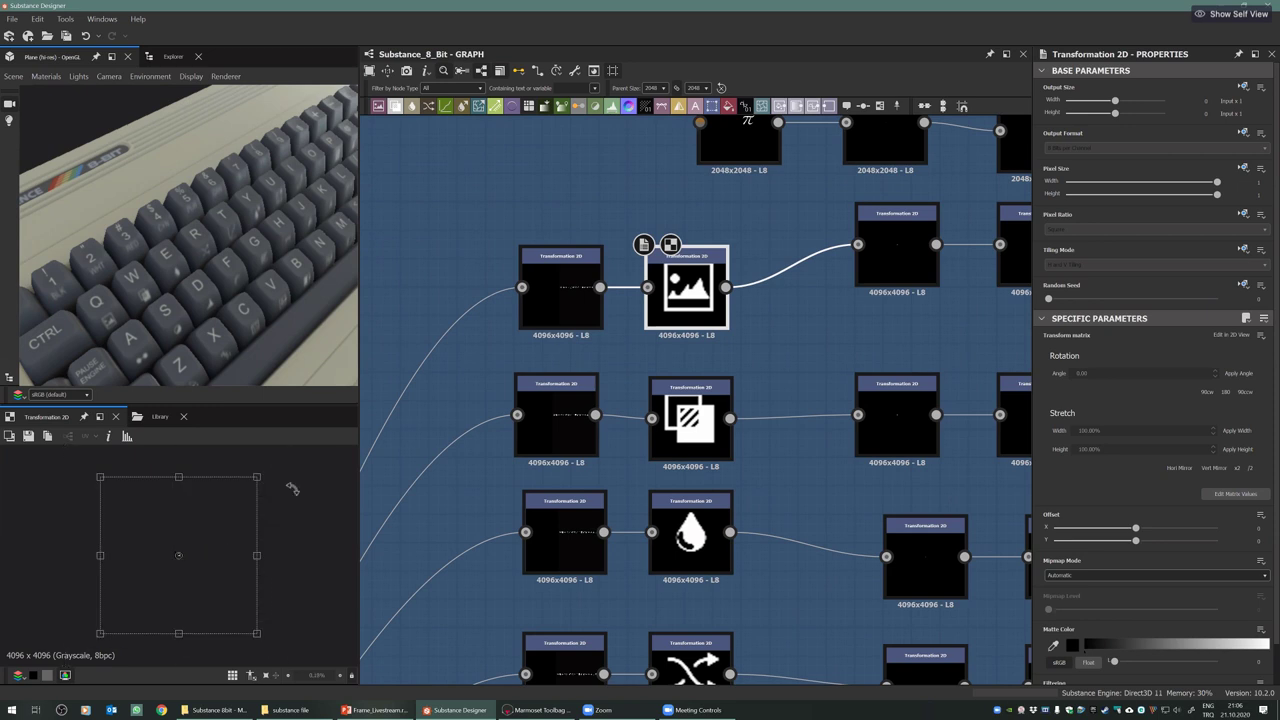
pyautogui.scroll(15, 172, 557)
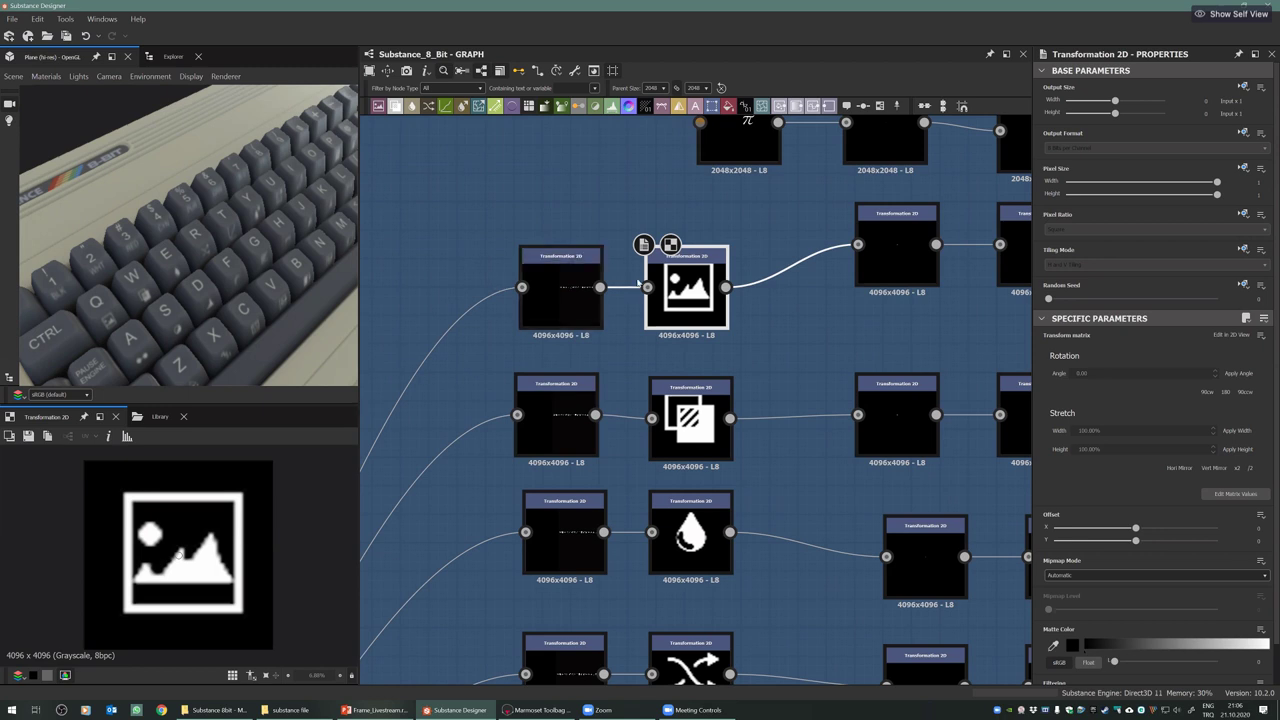
# Preview the following two Transformation 2D nodes in the picture icon's row, which scale the icon down and shift it
pyautogui.click(891, 253)
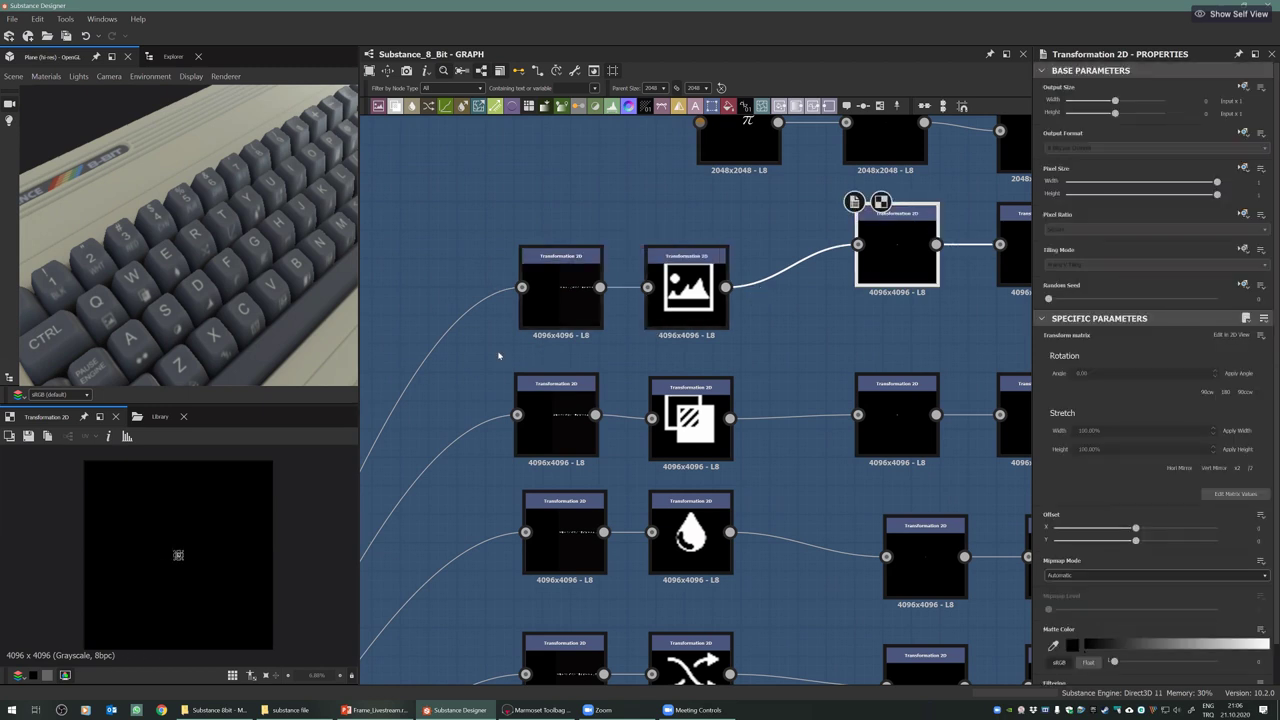
pyautogui.scroll(5, 178, 556)
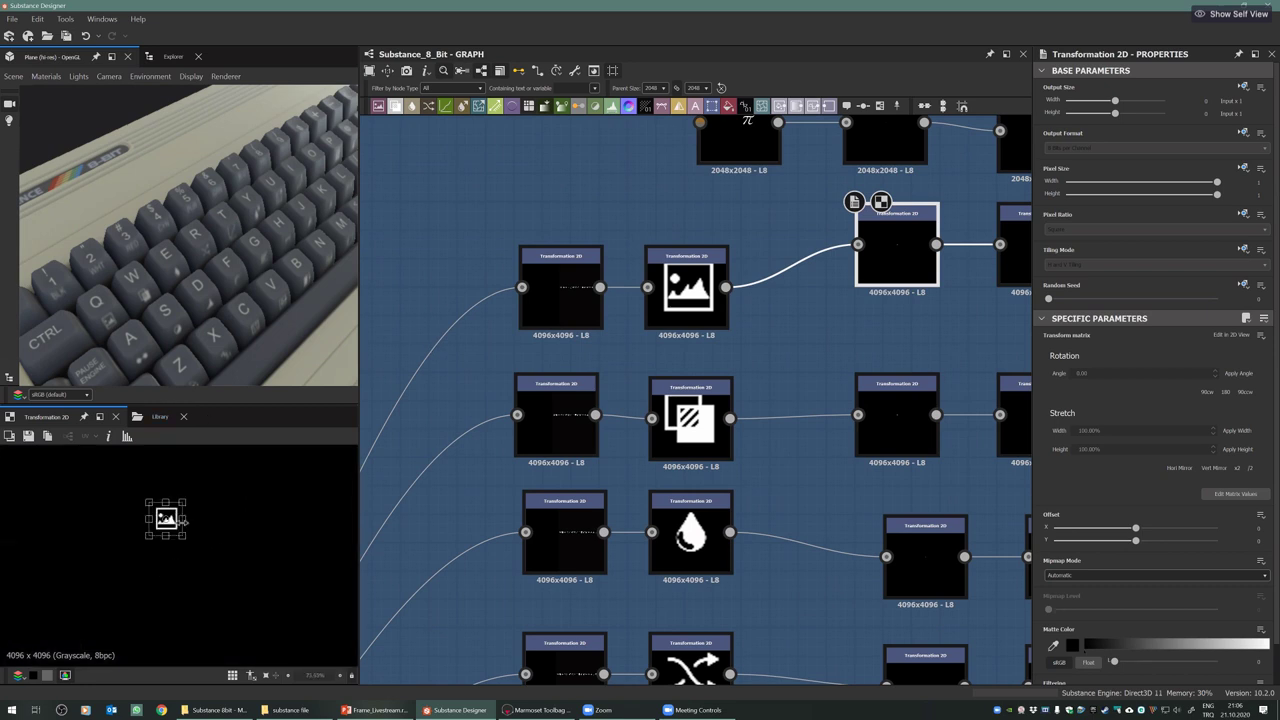
pyautogui.scroll(-3, 866, 342)
pyautogui.moveTo(942, 325); pyautogui.dragTo(811, 363, button='middle')
pyautogui.scroll(3, 846, 320)
pyautogui.doubleClick(824, 345)
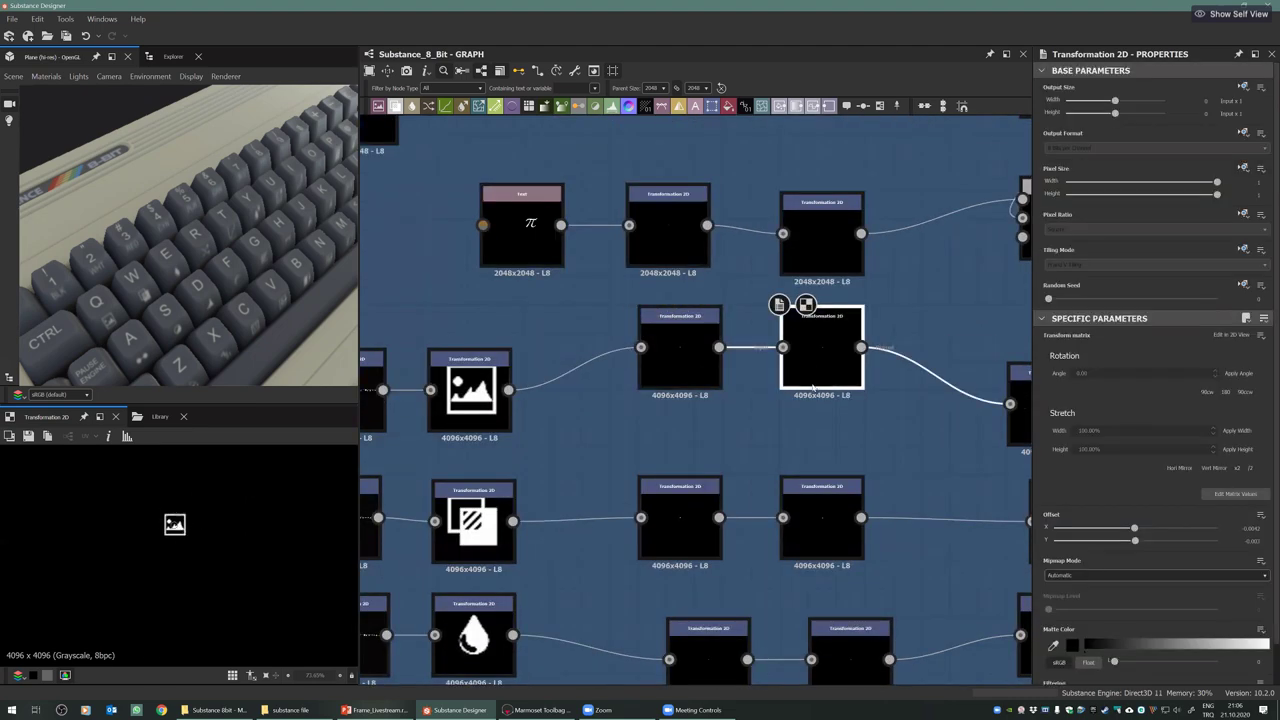
# Preview the Max (Lighten) Blend that adds the picture icon to the color-name printings such as BLK, WHT and RED
pyautogui.scroll(-3, 828, 378)
pyautogui.scroll(-1, 725, 411)
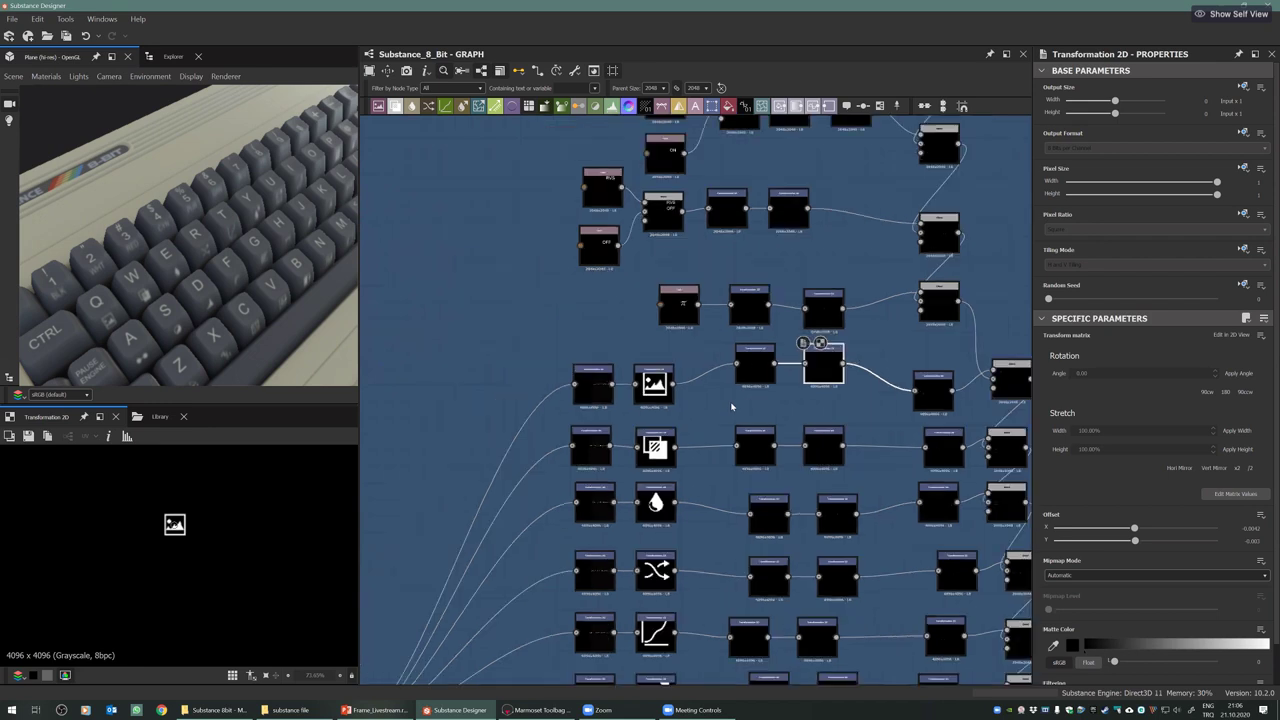
pyautogui.moveTo(823, 391); pyautogui.dragTo(648, 406, button='middle')
pyautogui.moveTo(840, 396); pyautogui.dragTo(820, 392, button='middle')
pyautogui.doubleClick(818, 392)
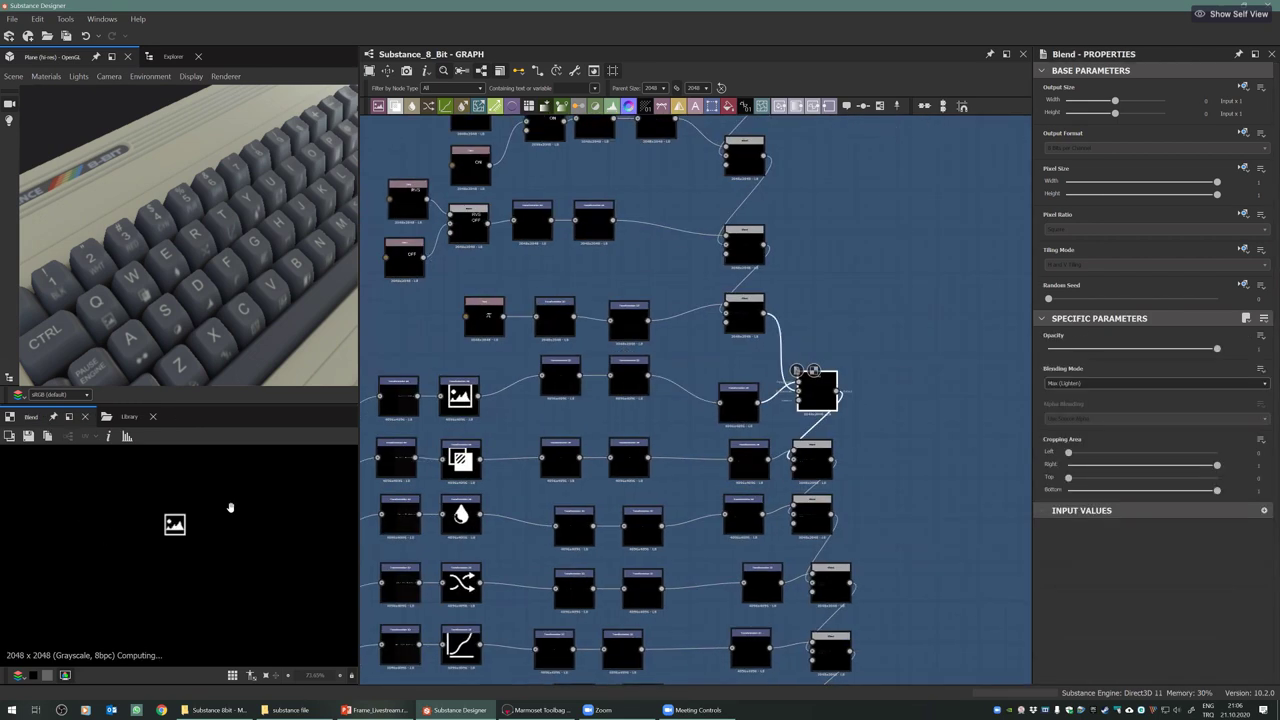
pyautogui.scroll(-3, 190, 505)
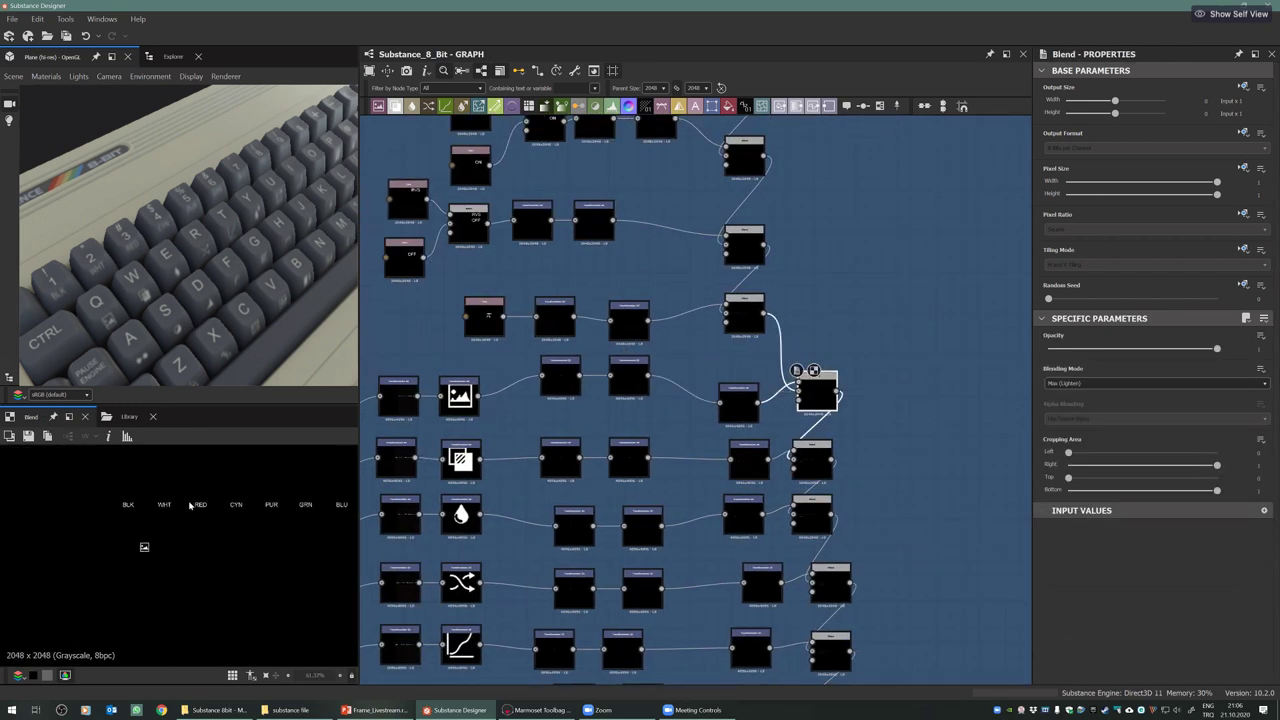
pyautogui.moveTo(141, 518); pyautogui.dragTo(88, 511, button='middle')
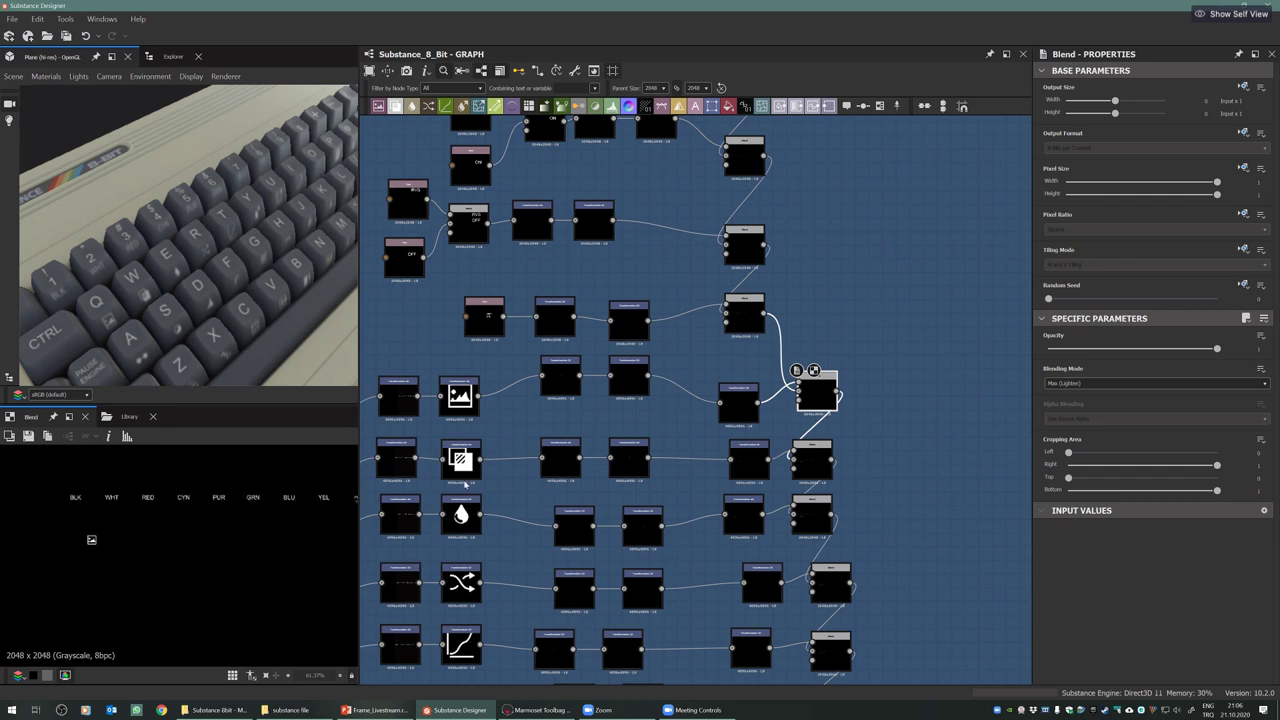
# Examine how the icons node branches out into a separate row of Transformation 2D nodes for each icon
pyautogui.moveTo(714, 446); pyautogui.dragTo(725, 391, button='middle')
pyautogui.scroll(-3, 590, 405)
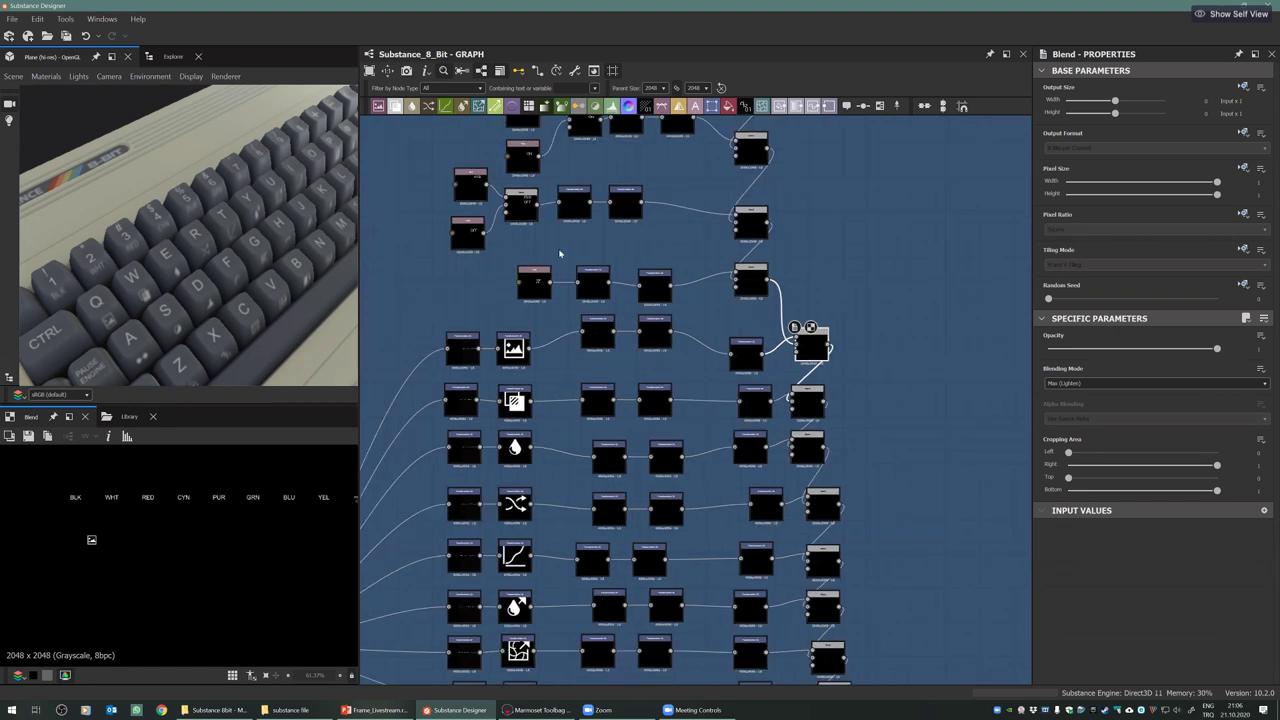
pyautogui.moveTo(474, 302); pyautogui.dragTo(514, 308, button='middle')
pyautogui.scroll(-1, 482, 370)
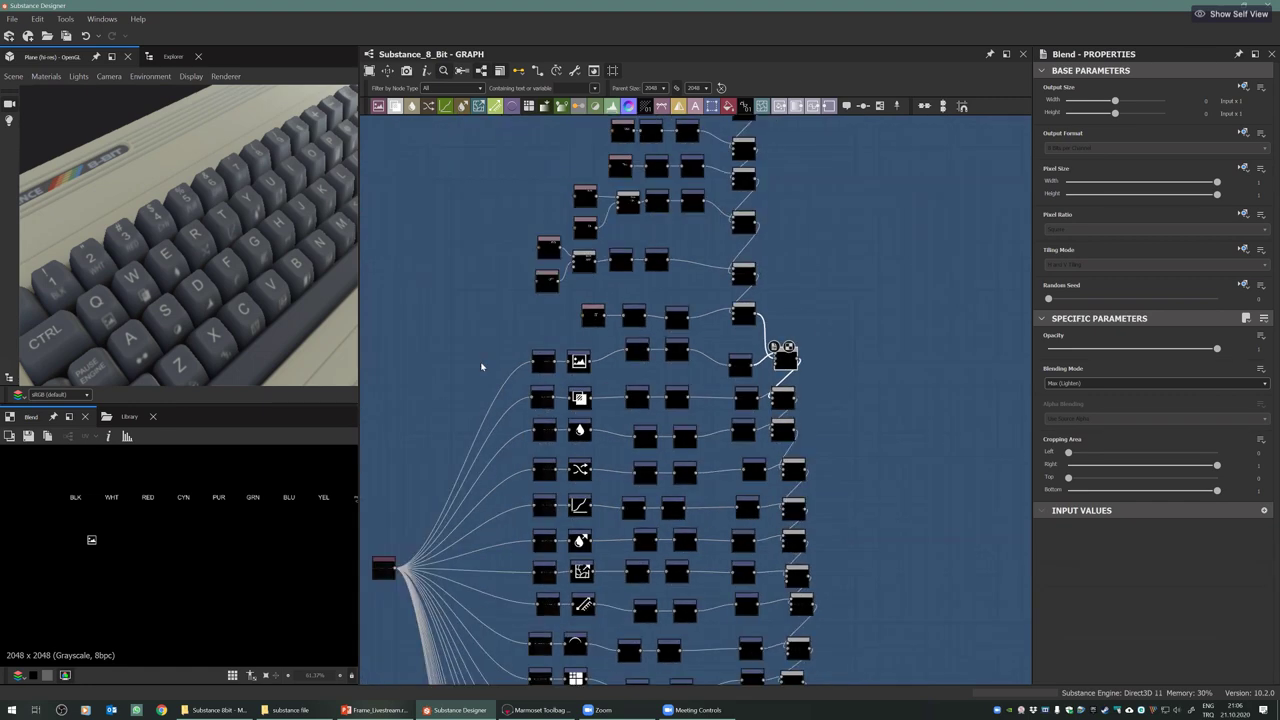
pyautogui.scroll(1, 500, 402)
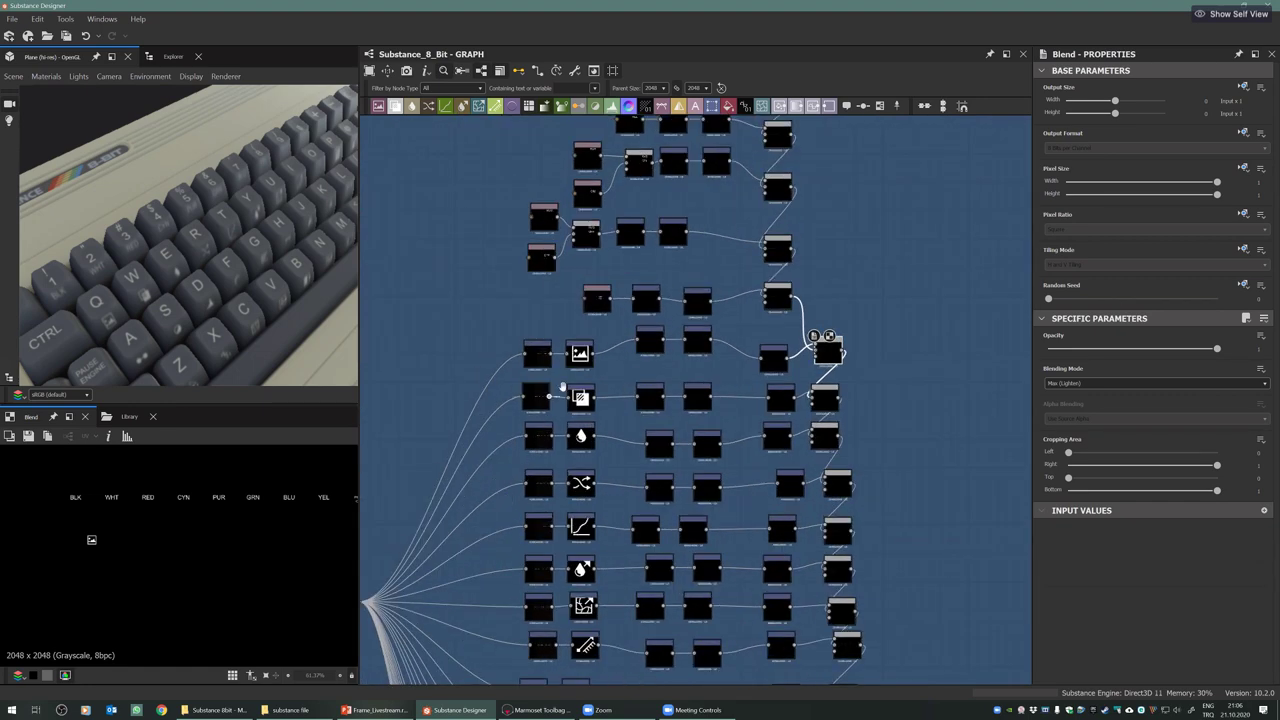
pyautogui.scroll(1, 563, 387)
pyautogui.moveTo(571, 341); pyautogui.dragTo(575, 250, button='middle')
pyautogui.scroll(1, 605, 450)
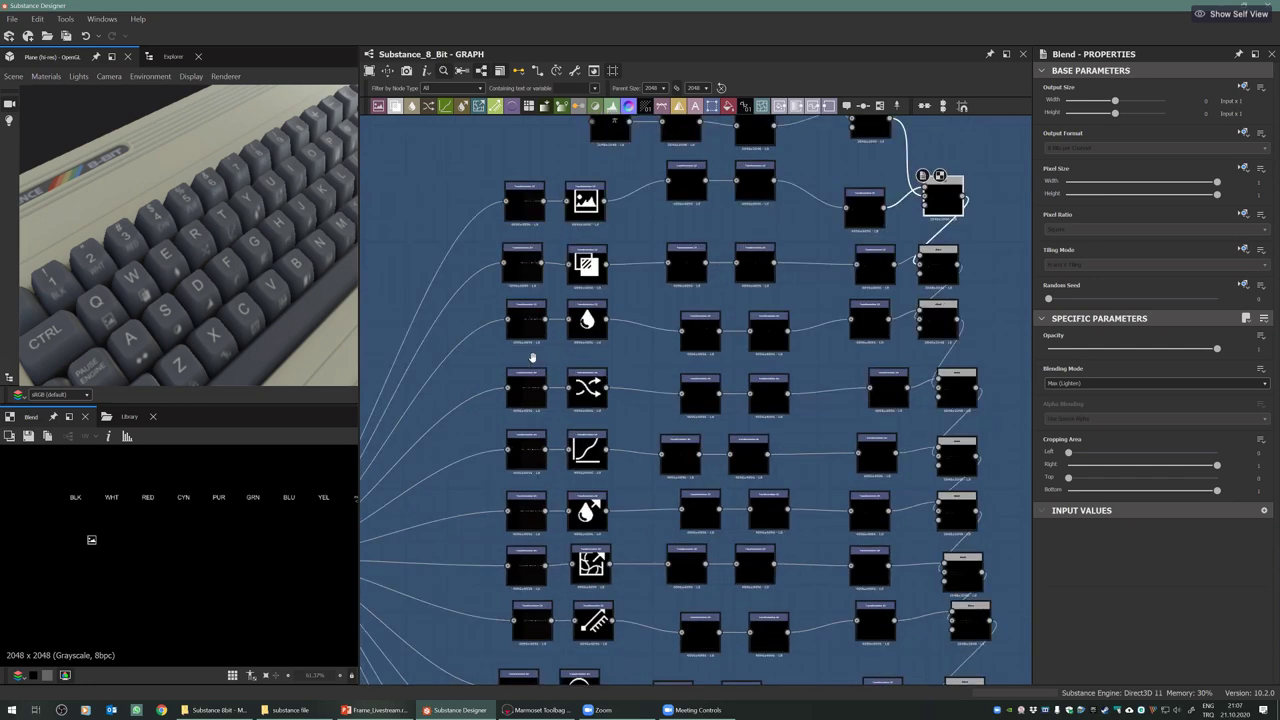
# Look over the remaining icon rows and their Blend nodes down to the lower end of the Keyboard Printings (side) frame
pyautogui.moveTo(592, 357); pyautogui.dragTo(570, 303, button='middle')
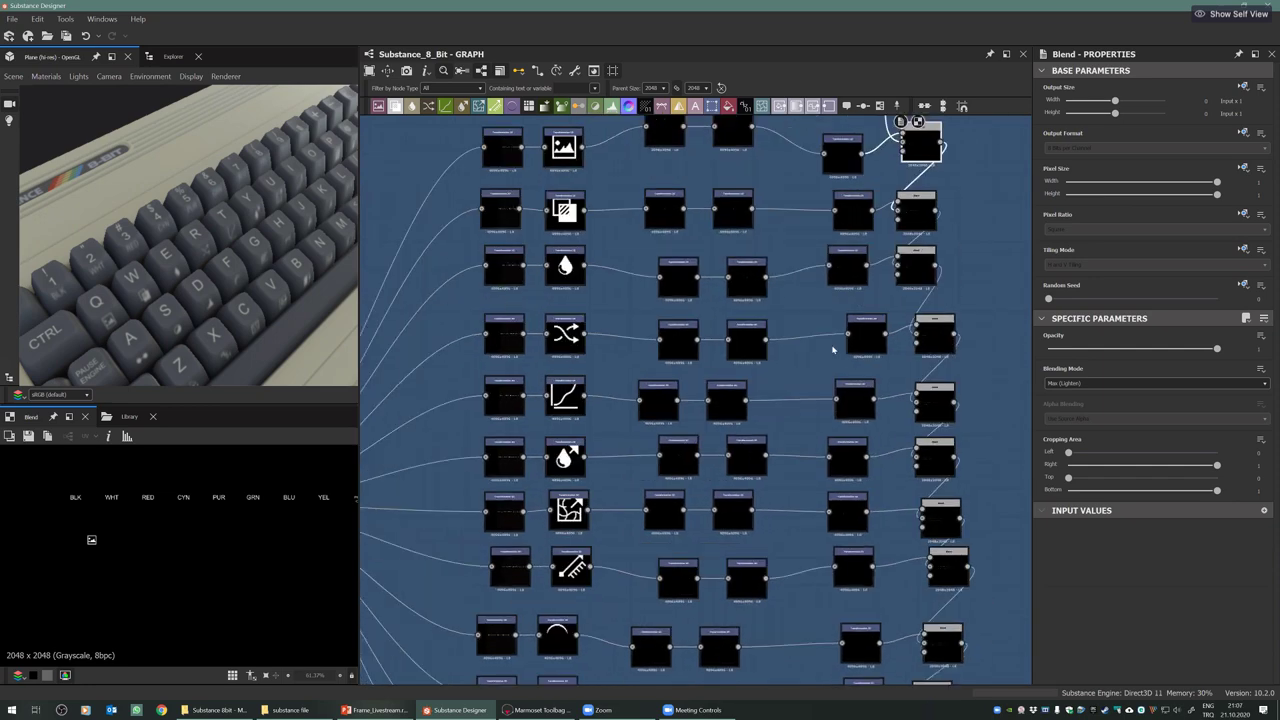
pyautogui.moveTo(833, 350); pyautogui.dragTo(826, 205, button='middle')
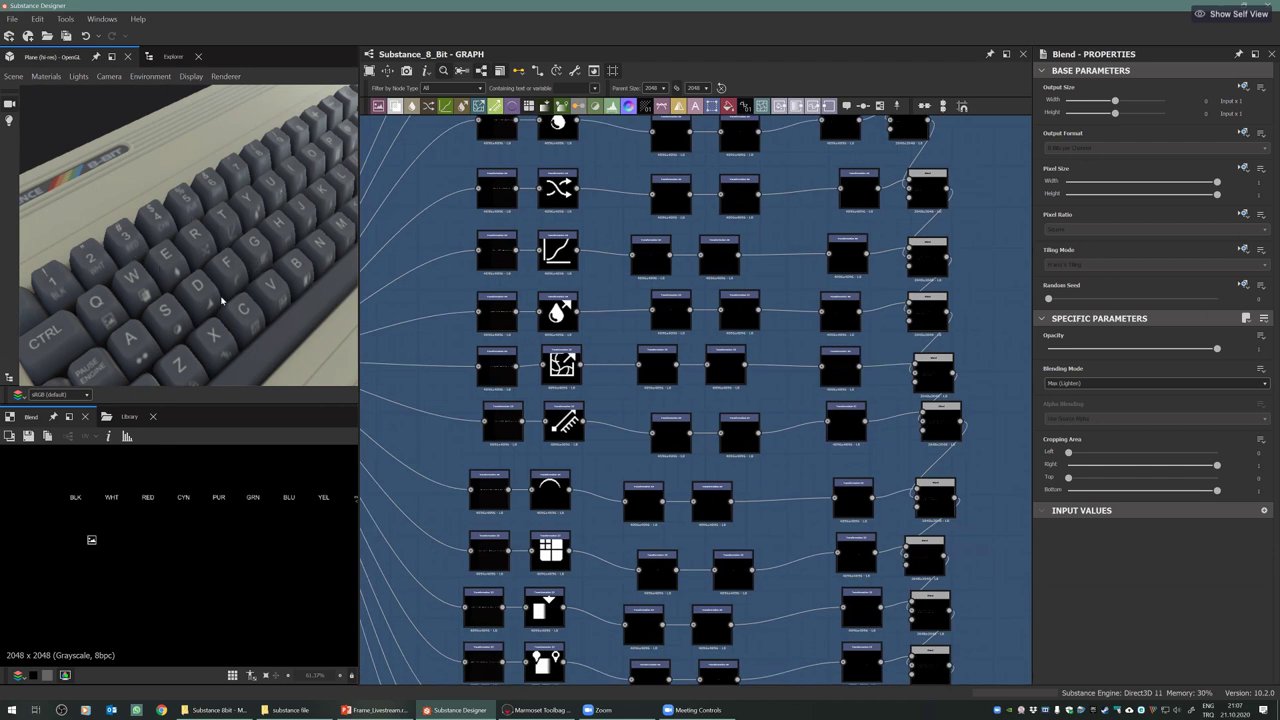
pyautogui.moveTo(681, 414)
pyautogui.mouseDown(button='middle')
pyautogui.moveTo(708, 334)
pyautogui.moveTo(709, 252)
pyautogui.mouseUp(button='middle')
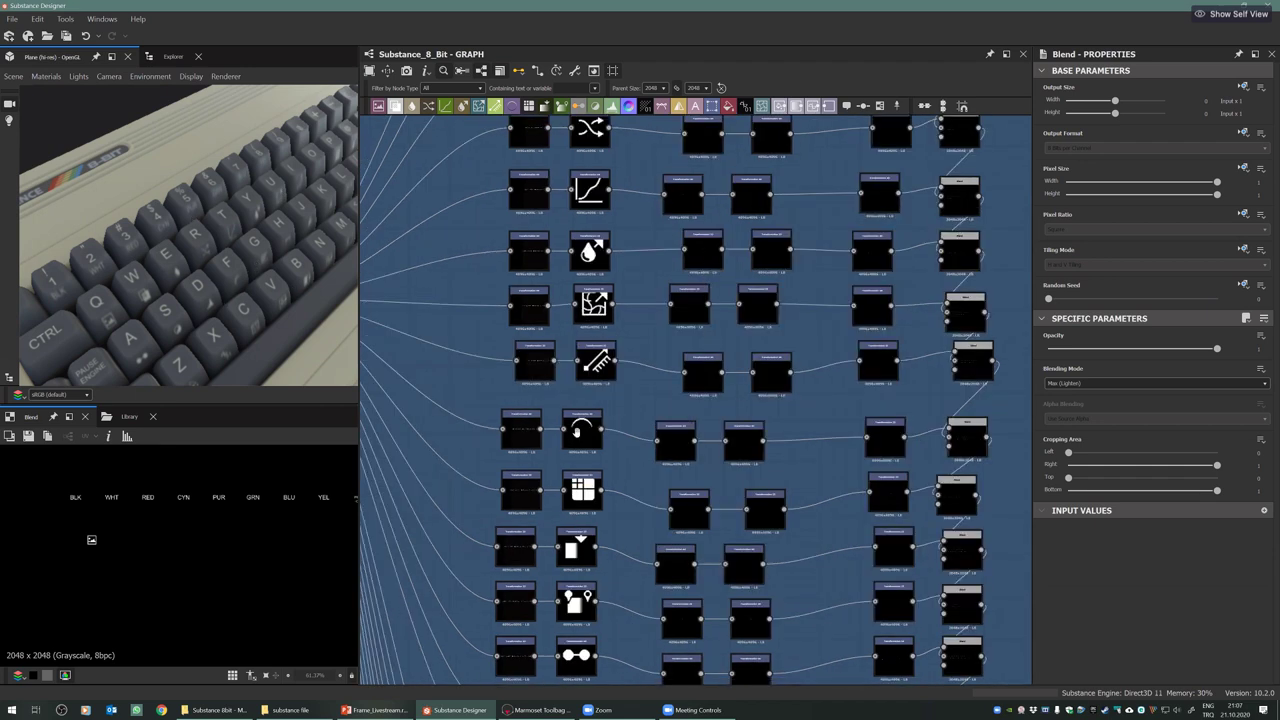
pyautogui.moveTo(576, 432); pyautogui.dragTo(540, 248, button='middle')
pyautogui.scroll(-1, 467, 452)
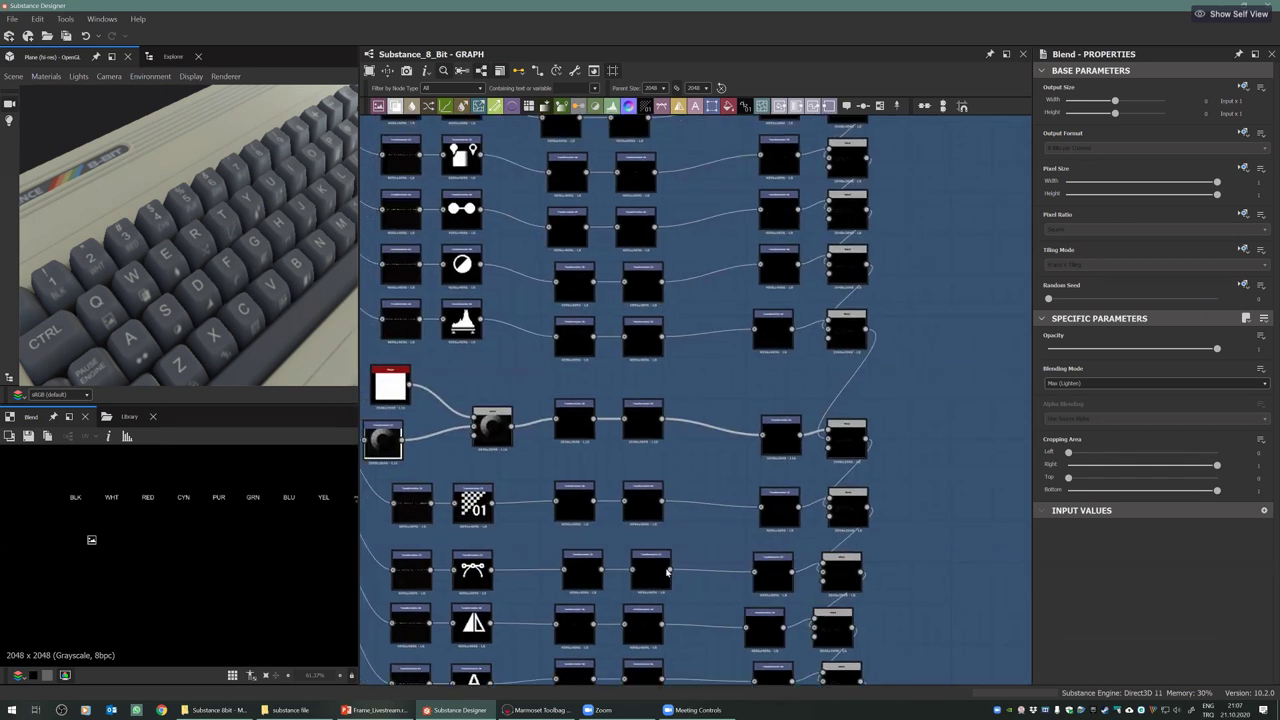
pyautogui.moveTo(668, 572); pyautogui.dragTo(682, 528, button='middle')
pyautogui.scroll(-3, 782, 472)
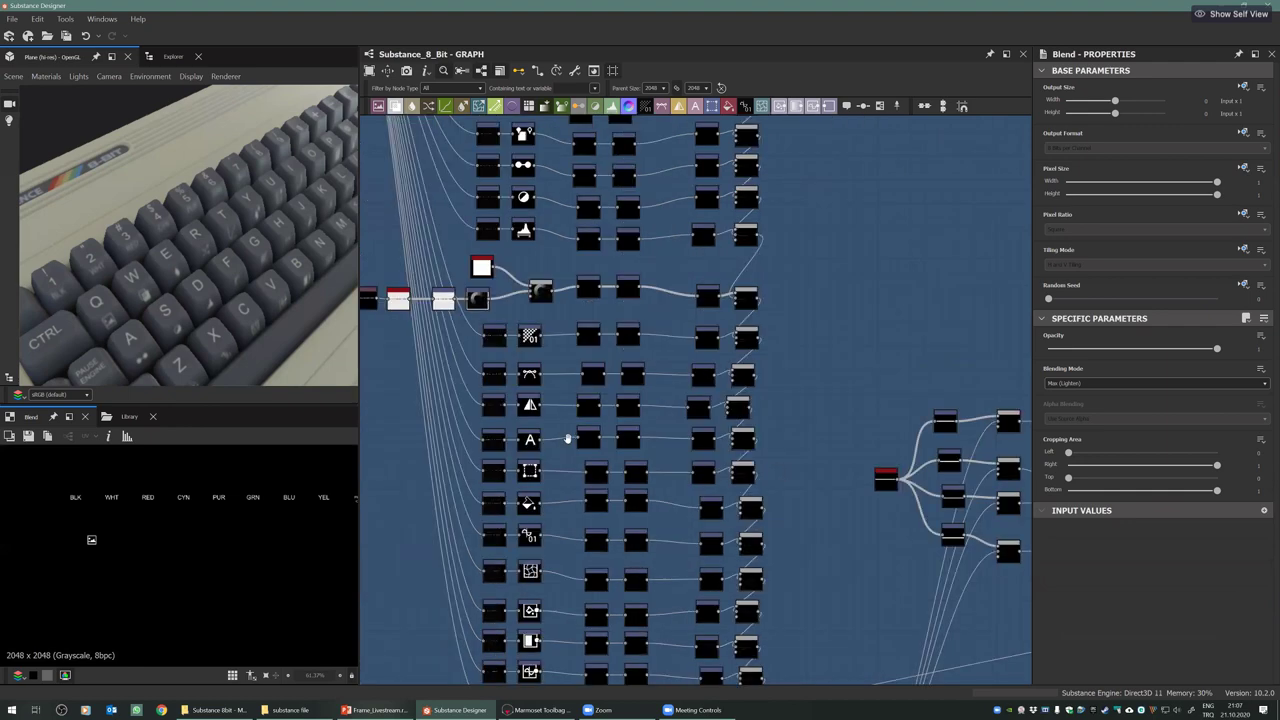
pyautogui.moveTo(771, 536); pyautogui.dragTo(769, 464, button='middle')
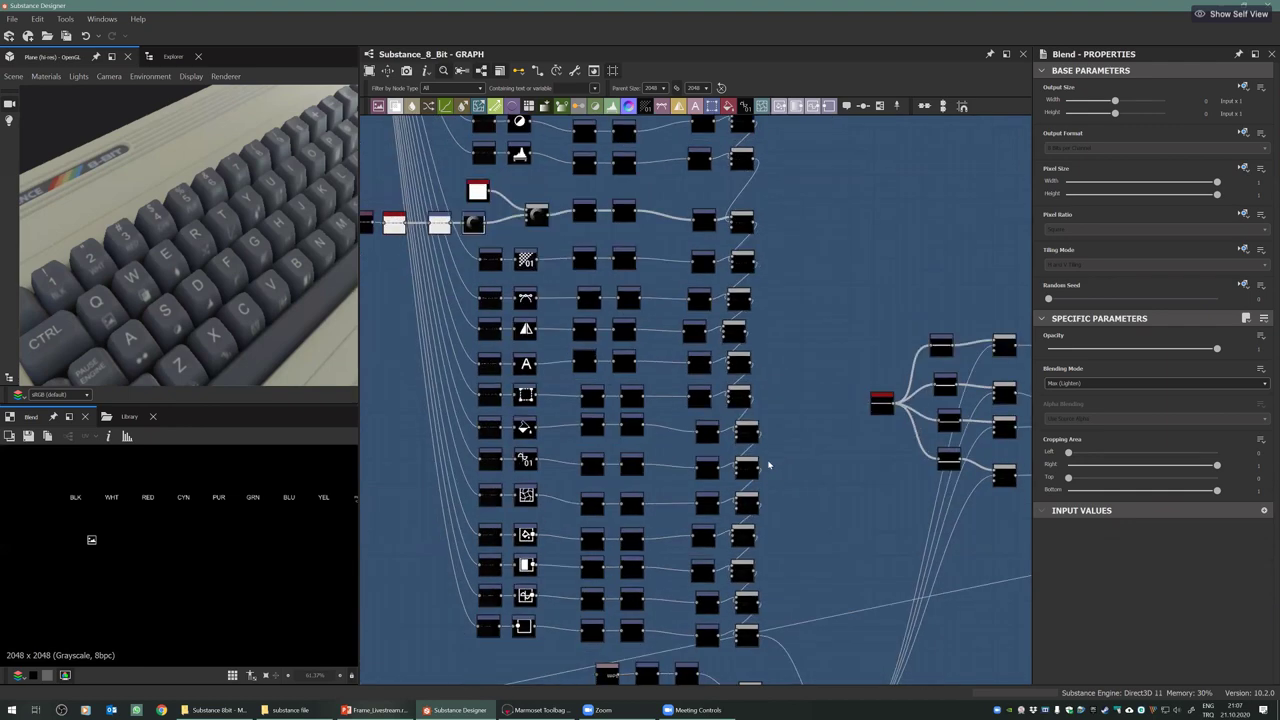
pyautogui.scroll(-3, 769, 464)
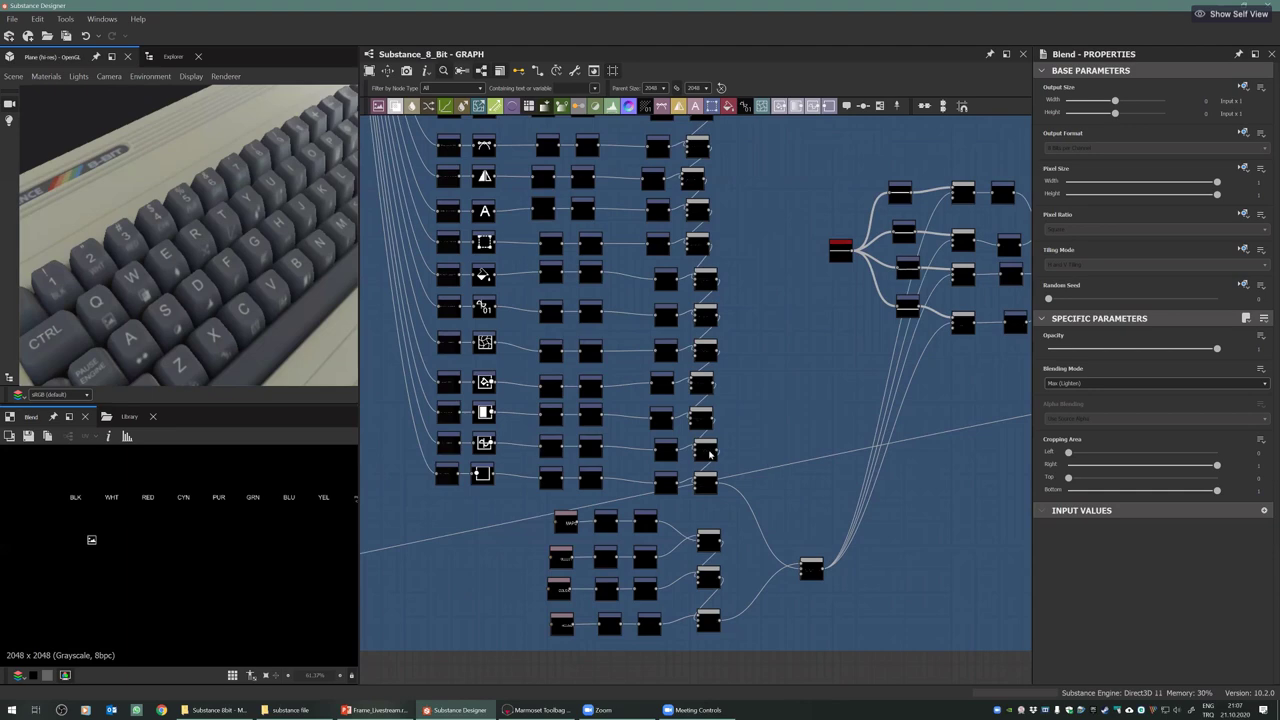
# Examine the Max (Lighten) Blend that merges all icons and color-name printings, and compare it with the keys in the 3D view
pyautogui.scroll(1, 769, 464)
pyautogui.moveTo(68, 250); pyautogui.dragTo(118, 245)
pyautogui.scroll(-5, 118, 245)
pyautogui.scroll(3, 118, 245)
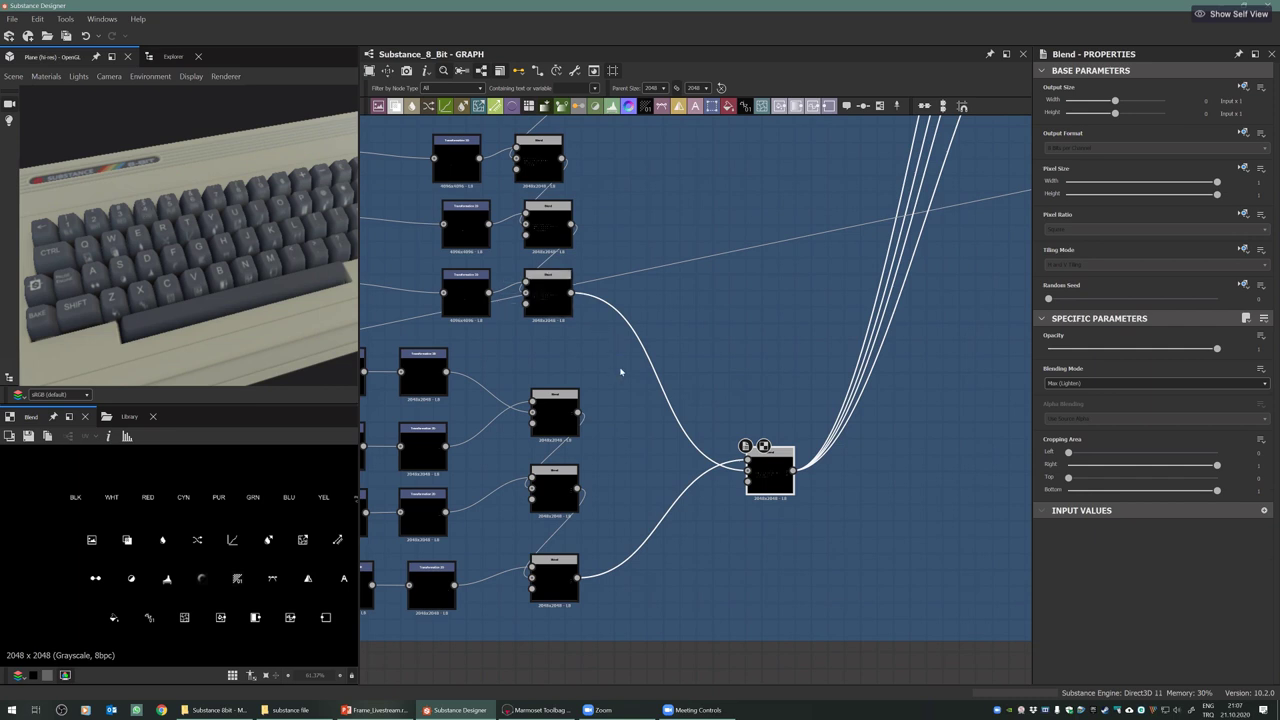
pyautogui.scroll(-3, 620, 372)
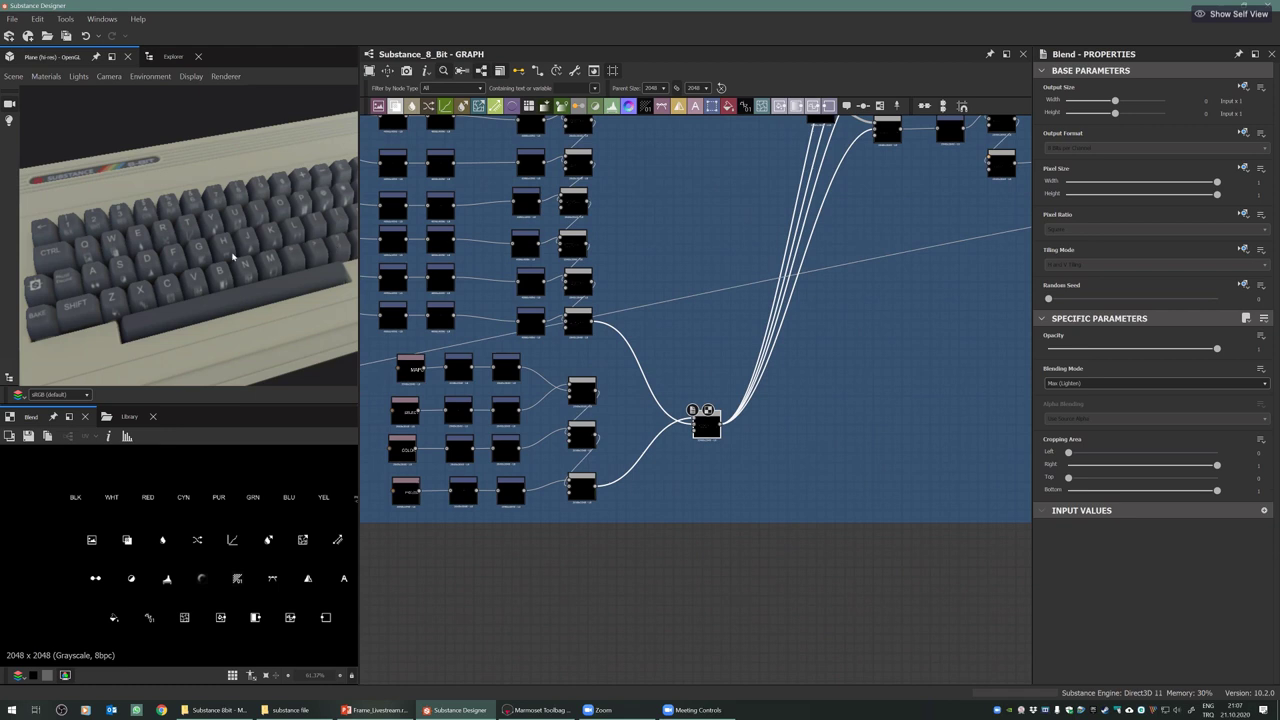
pyautogui.moveTo(276, 254); pyautogui.dragTo(222, 258)
pyautogui.moveTo(654, 298); pyautogui.dragTo(589, 346, button='middle')
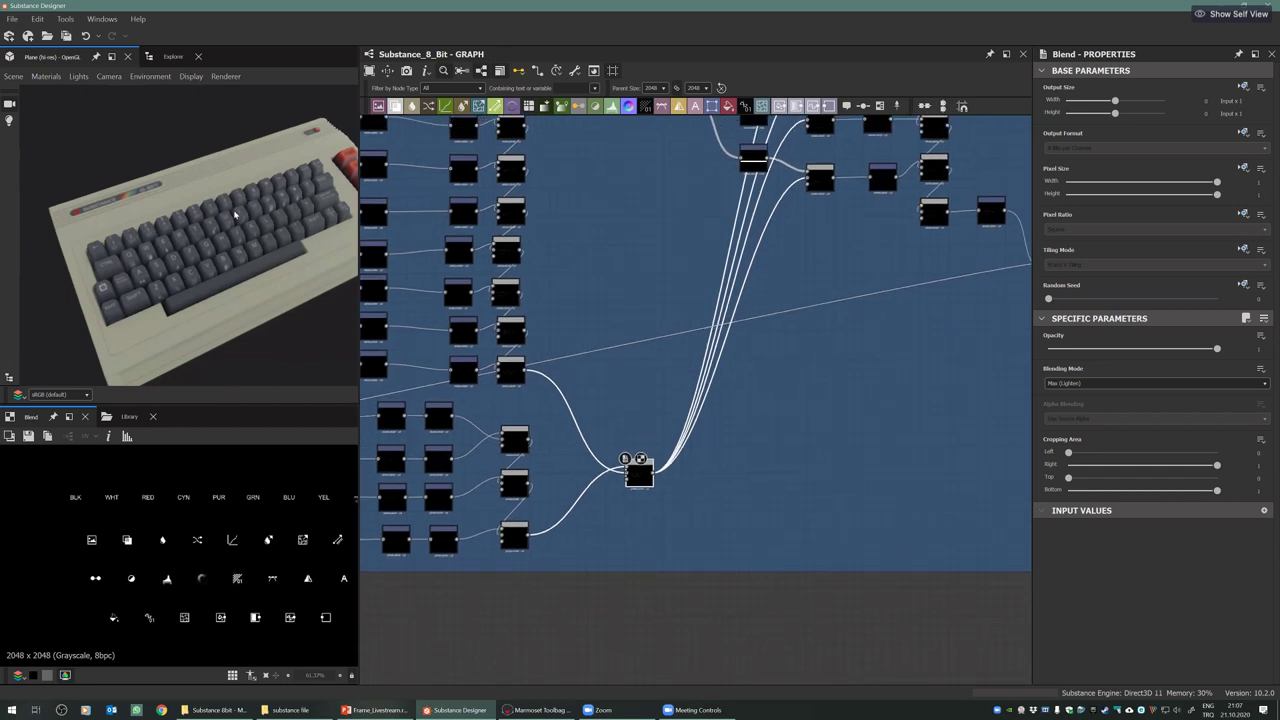
pyautogui.moveTo(206, 240)
pyautogui.mouseDown()
pyautogui.moveTo(204, 263)
pyautogui.moveTo(199, 222)
pyautogui.moveTo(228, 231)
pyautogui.mouseUp()
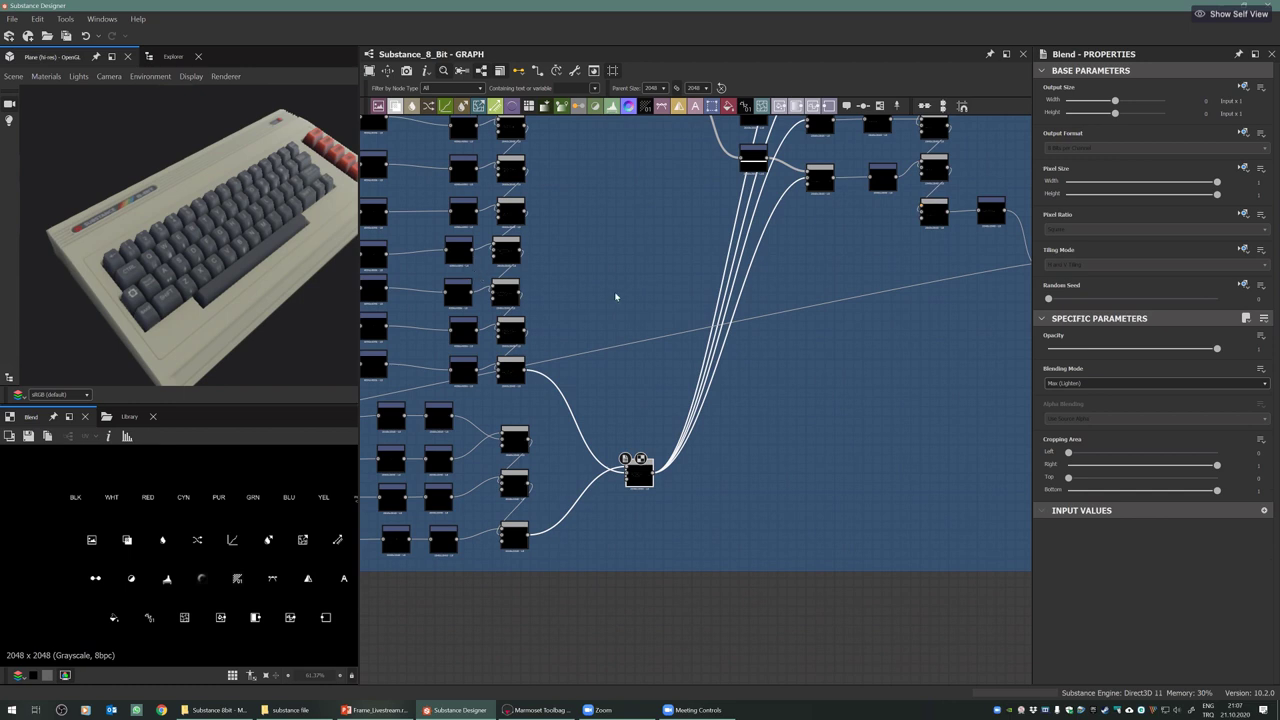
# Add a Normal Color node below the Keyboard Printings (side) frame and apply it to the keyboard in the 3D view
pyautogui.click(689, 635)
pyautogui.press('space')
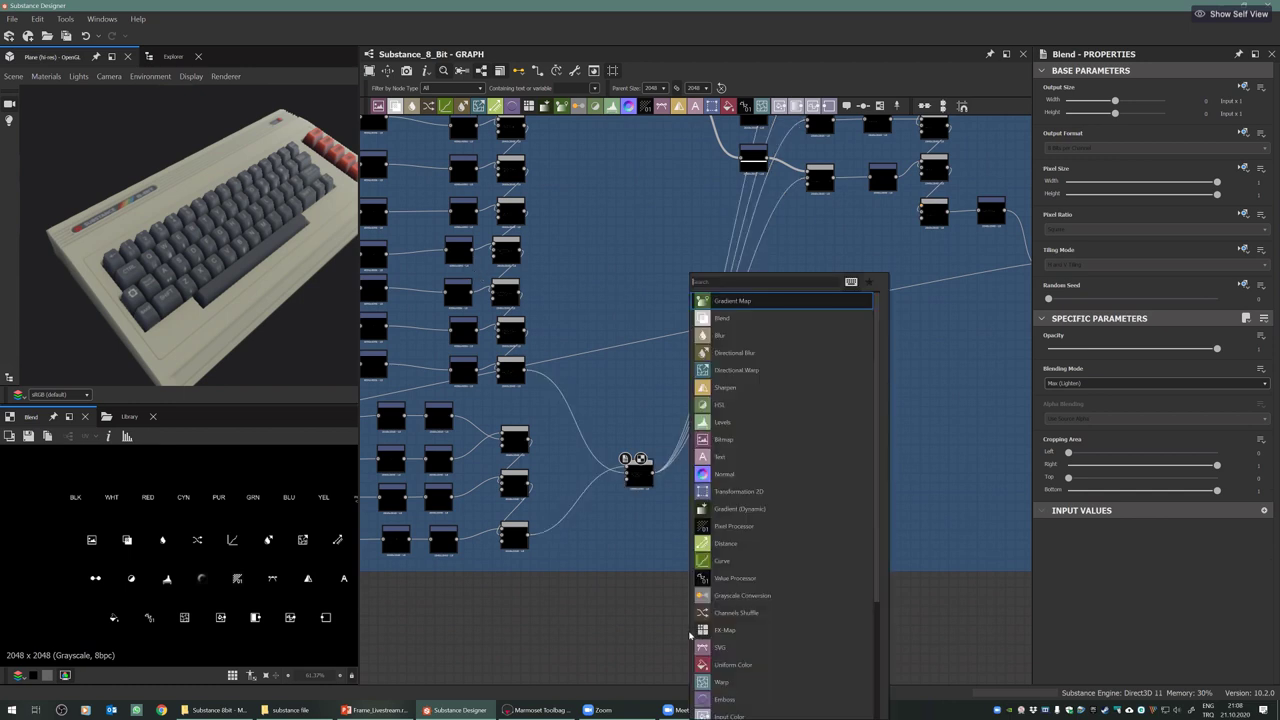
pyautogui.write('normal')
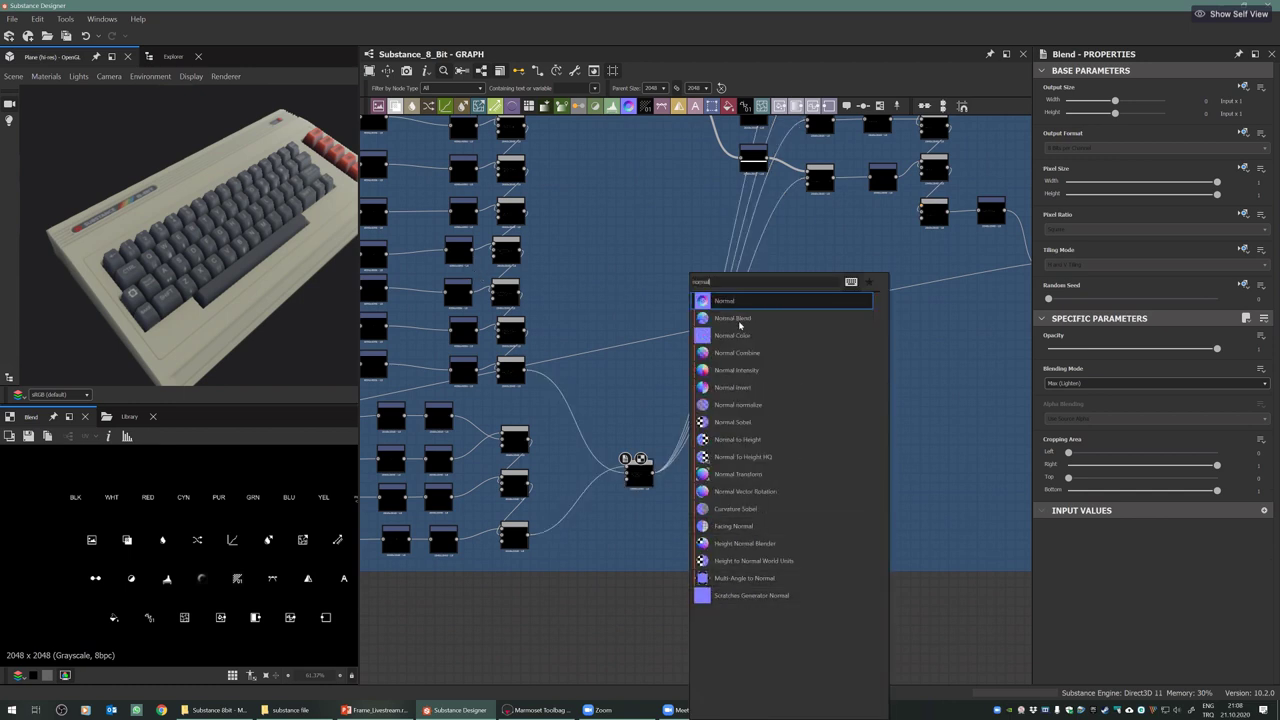
pyautogui.click(740, 334)
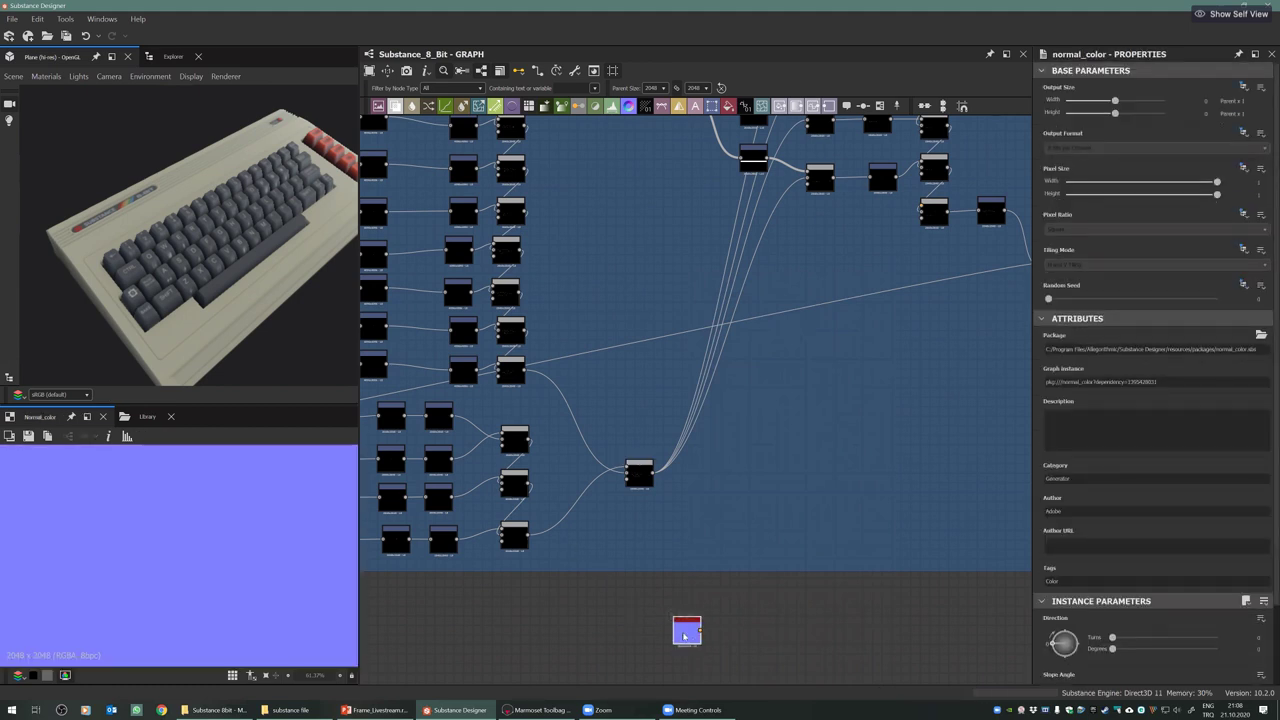
pyautogui.scroll(5, 150, 288)
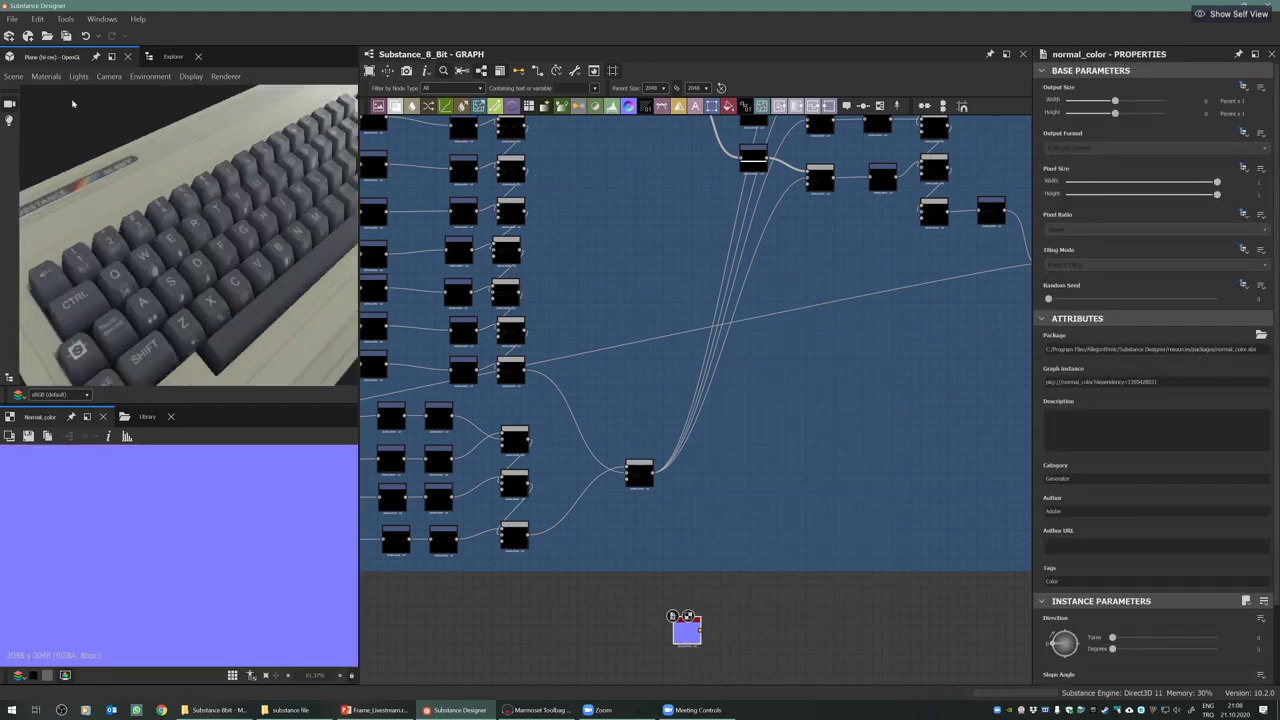
pyautogui.moveTo(686, 630); pyautogui.dragTo(172, 255)
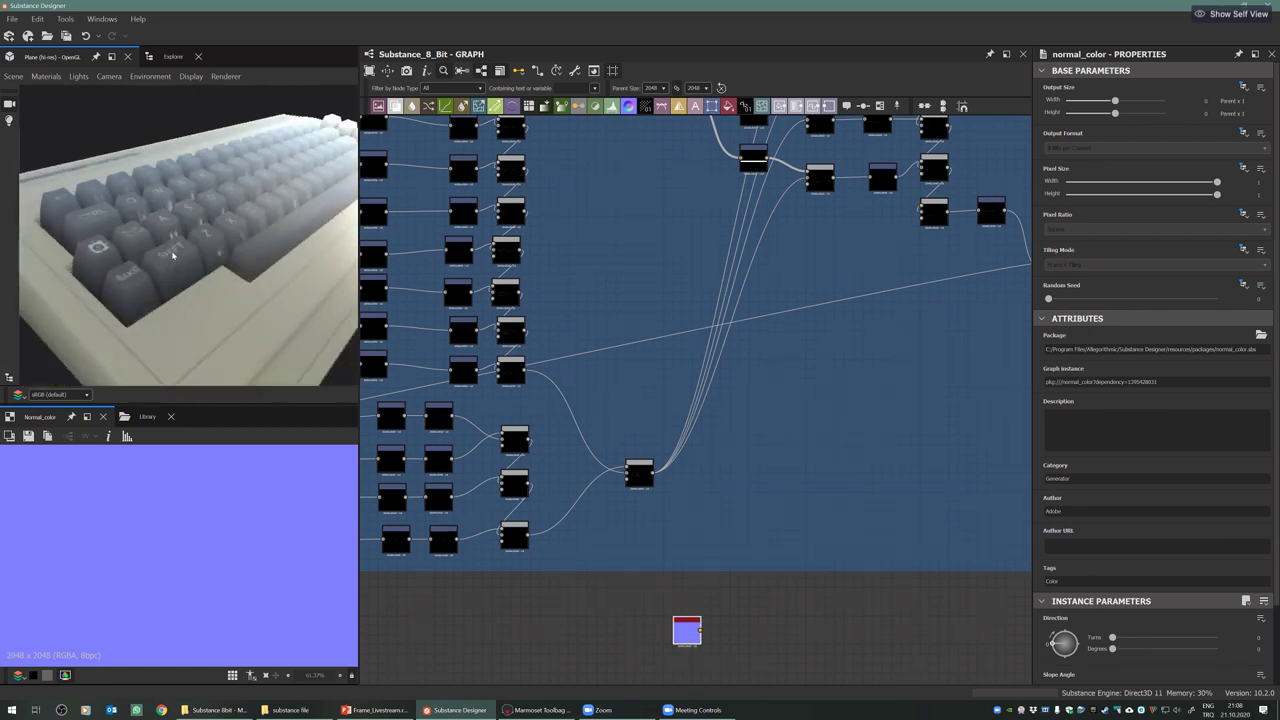
pyautogui.keyDown('alt'); pyautogui.moveTo(203, 295); pyautogui.dragTo(211, 268); pyautogui.keyUp('alt')
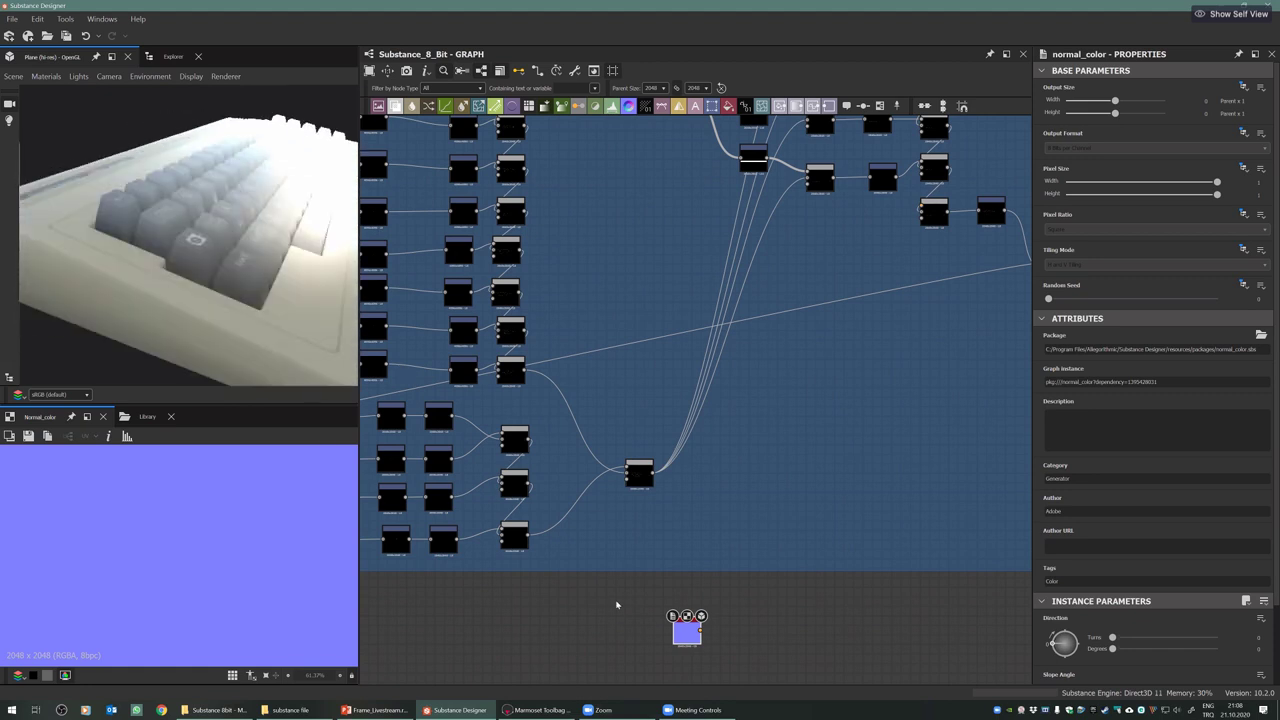
# Show the graph's own outputs in the 3D view again, inspect the keys, and delete the Normal Color node
pyautogui.rightClick(616, 603)
pyautogui.click(630, 339)
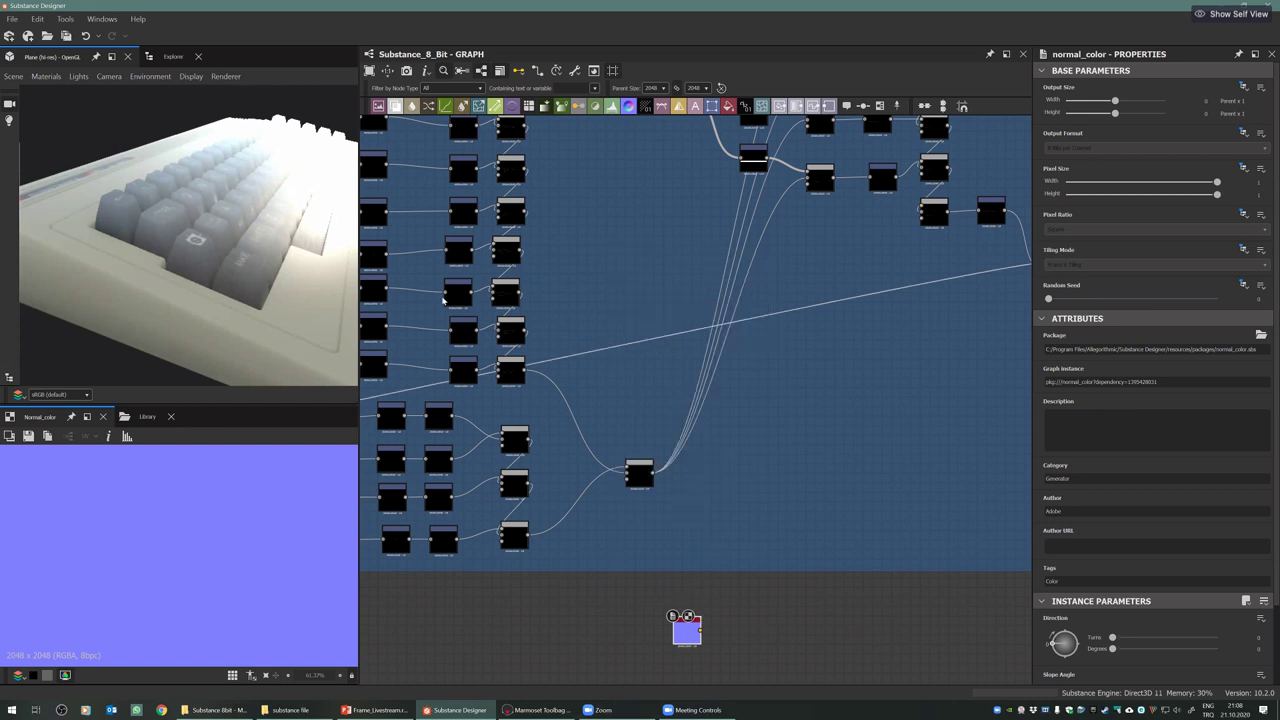
pyautogui.moveTo(250, 225); pyautogui.dragTo(258, 127)
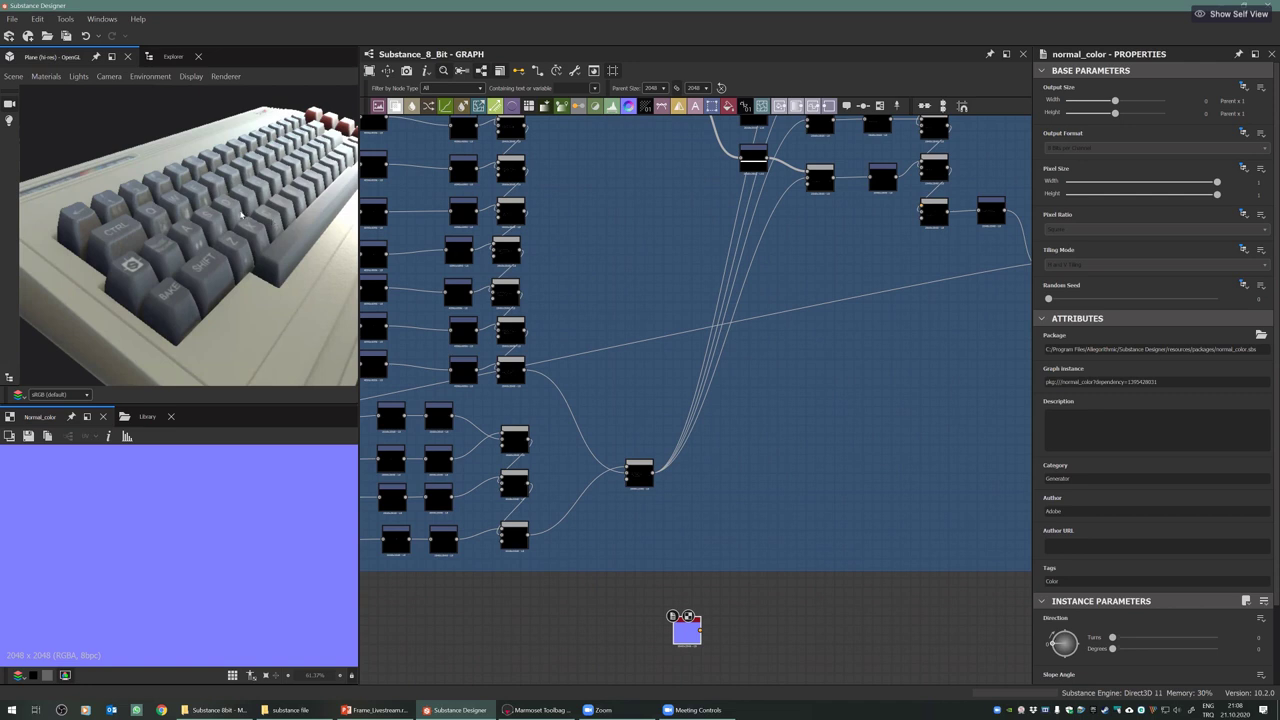
pyautogui.moveTo(280, 202); pyautogui.dragTo(230, 238)
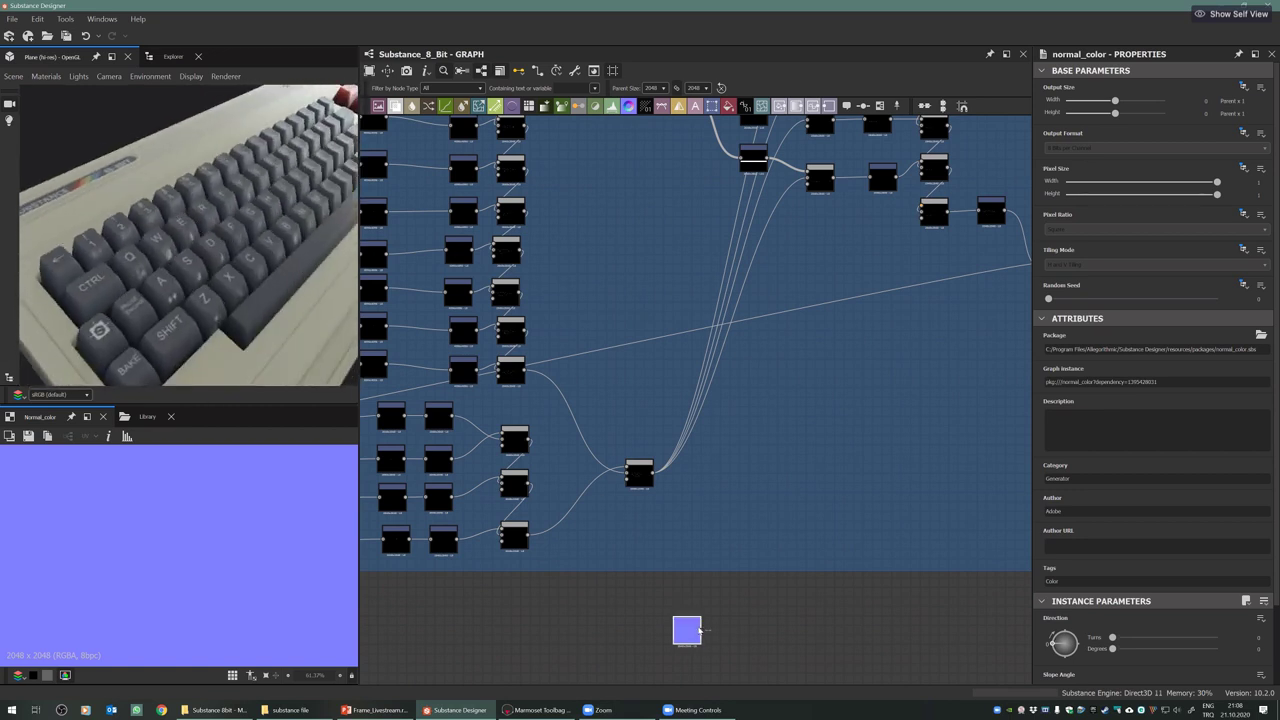
pyautogui.press('Delete')
# Look over the graph from the side printings past the Keyboard frame to the blend frames and output nodes
pyautogui.scroll(-10, 633, 616)
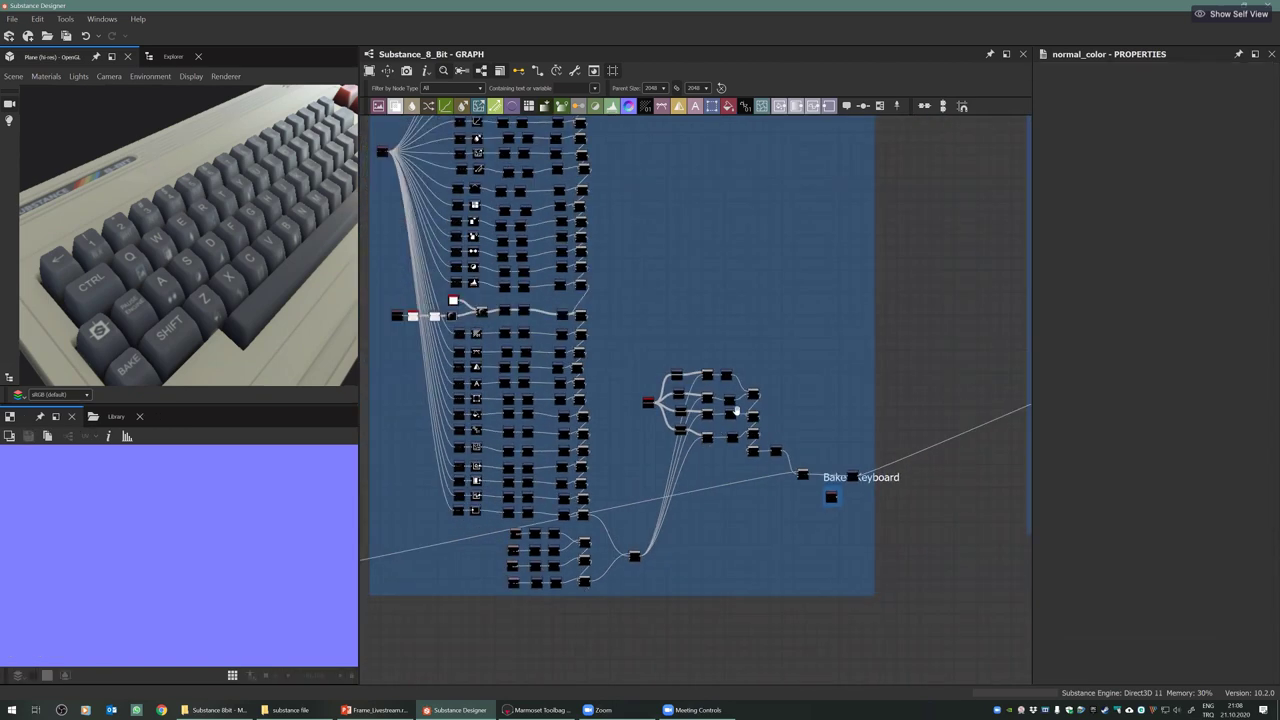
pyautogui.moveTo(736, 411); pyautogui.dragTo(724, 416, button='middle')
pyautogui.scroll(-1, 724, 416)
pyautogui.moveTo(868, 371); pyautogui.dragTo(663, 374, button='middle')
pyautogui.scroll(-1, 630, 334)
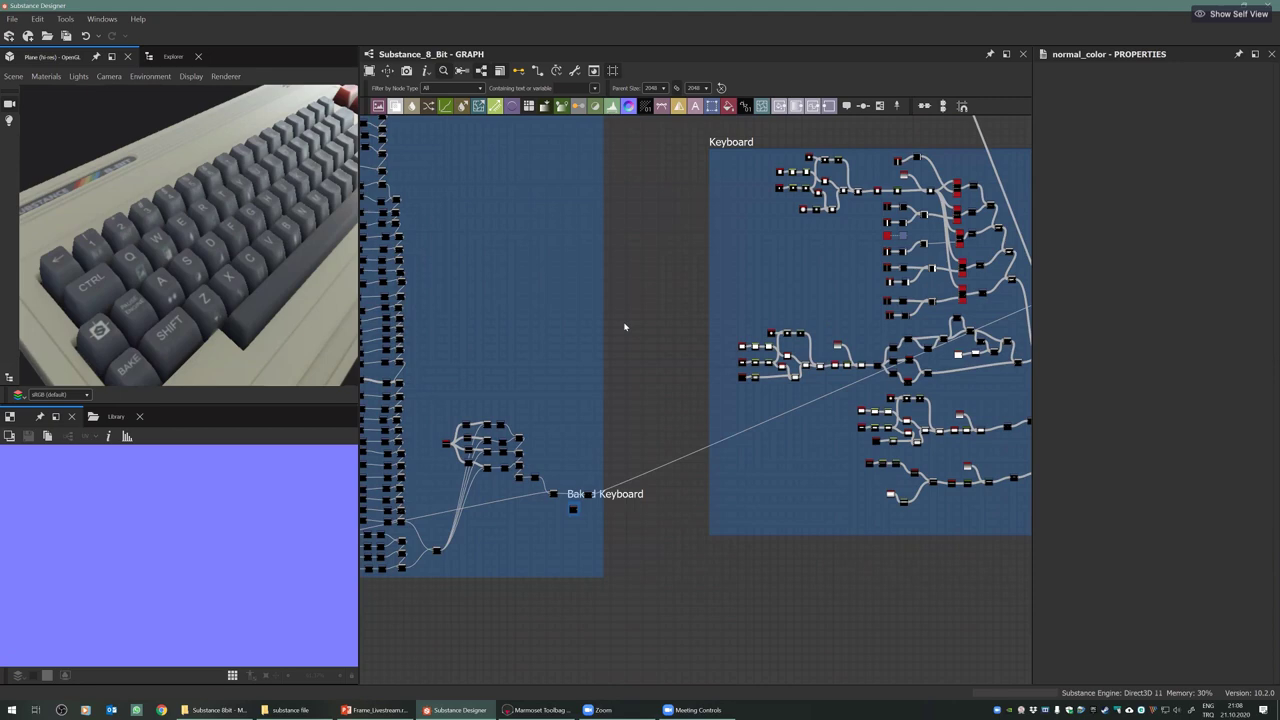
pyautogui.scroll(-4, 625, 327)
pyautogui.moveTo(656, 325); pyautogui.dragTo(580, 409, button='middle')
pyautogui.moveTo(701, 329); pyautogui.dragTo(629, 346, button='middle')
pyautogui.moveTo(855, 442); pyautogui.dragTo(760, 452, button='middle')
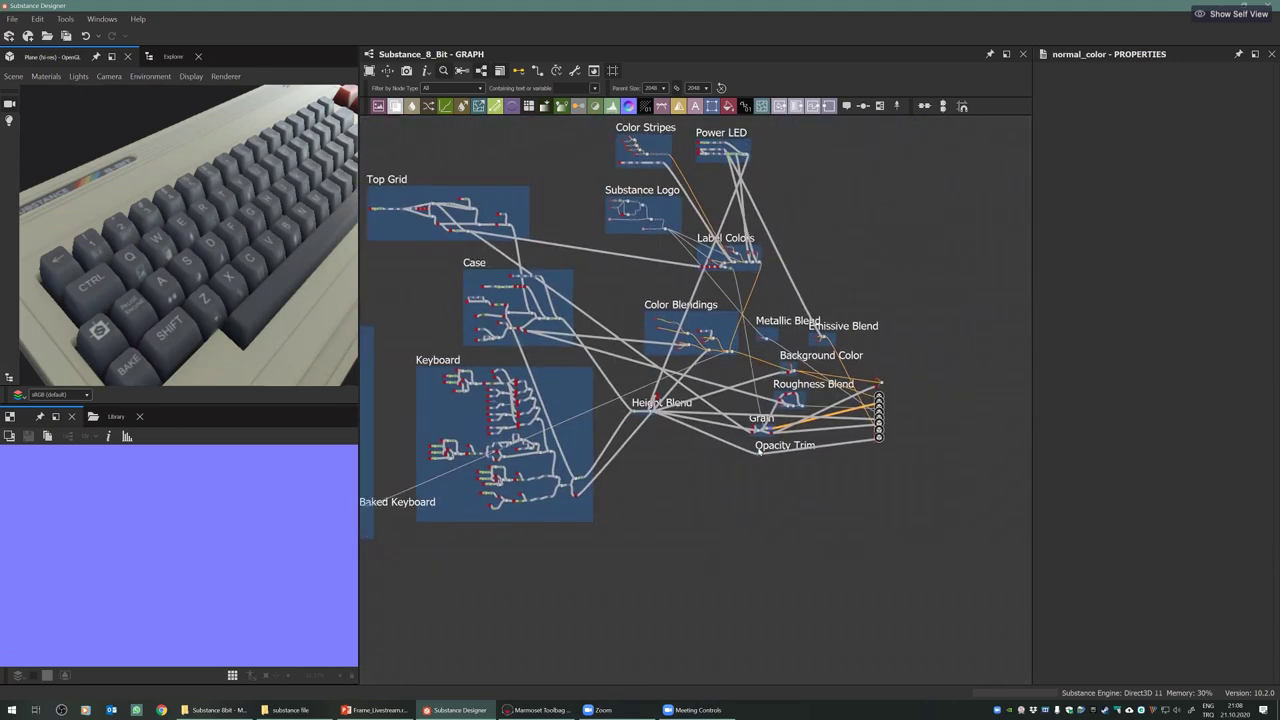
# Examine the Color Blendings and Grain frames, including the Normal and Ambient Occlusion nodes, and follow their links to the output nodes
pyautogui.scroll(6, 700, 400)
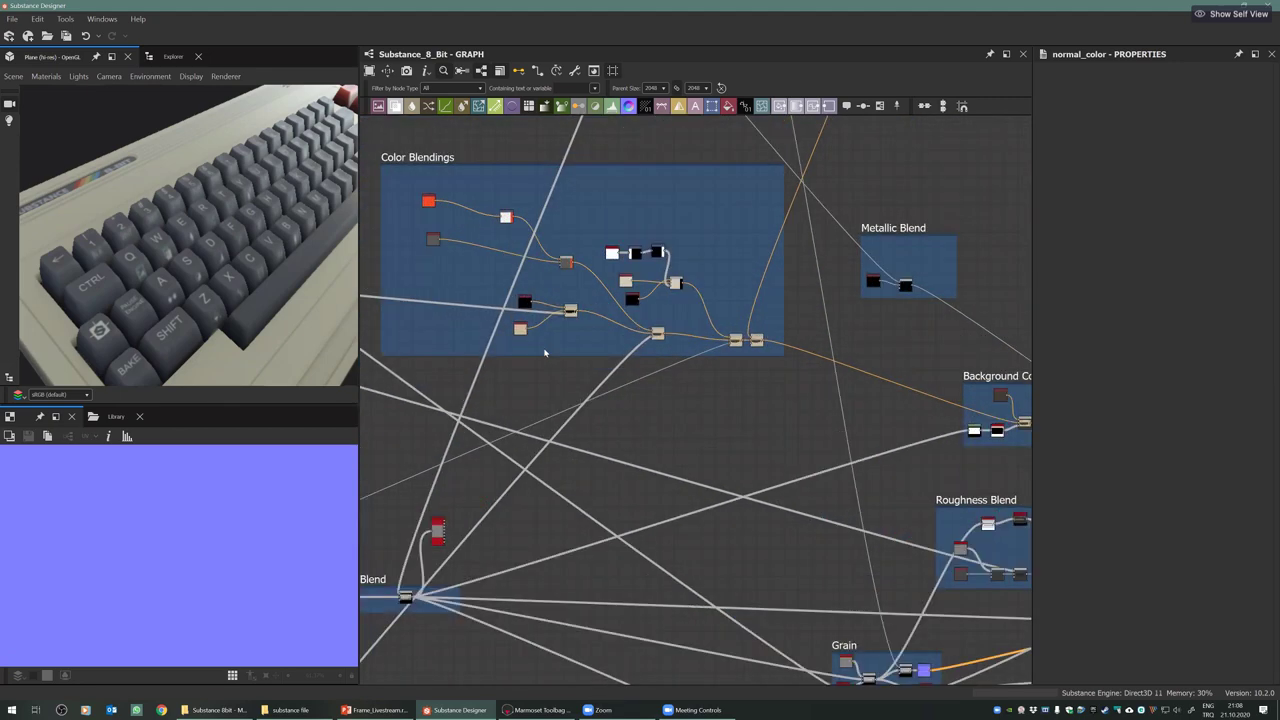
pyautogui.scroll(1, 545, 352)
pyautogui.scroll(-3, 600, 360)
pyautogui.scroll(2, 800, 335)
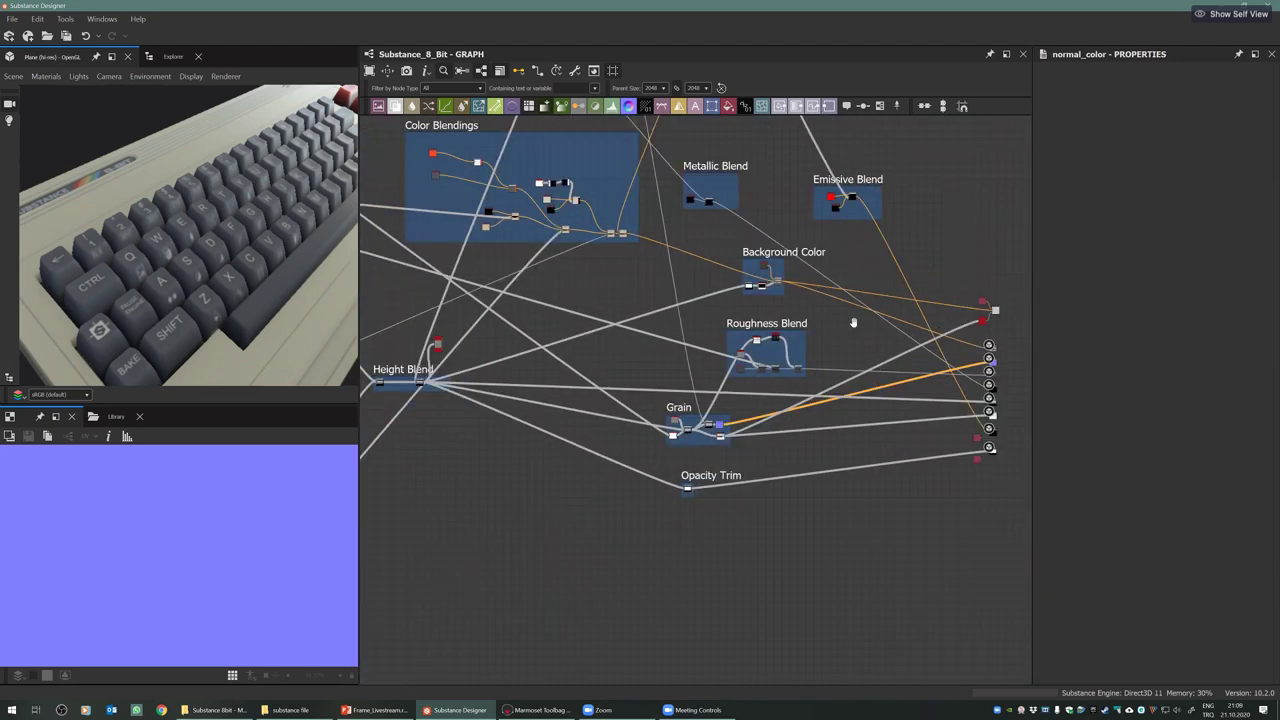
pyautogui.scroll(8, 803, 354)
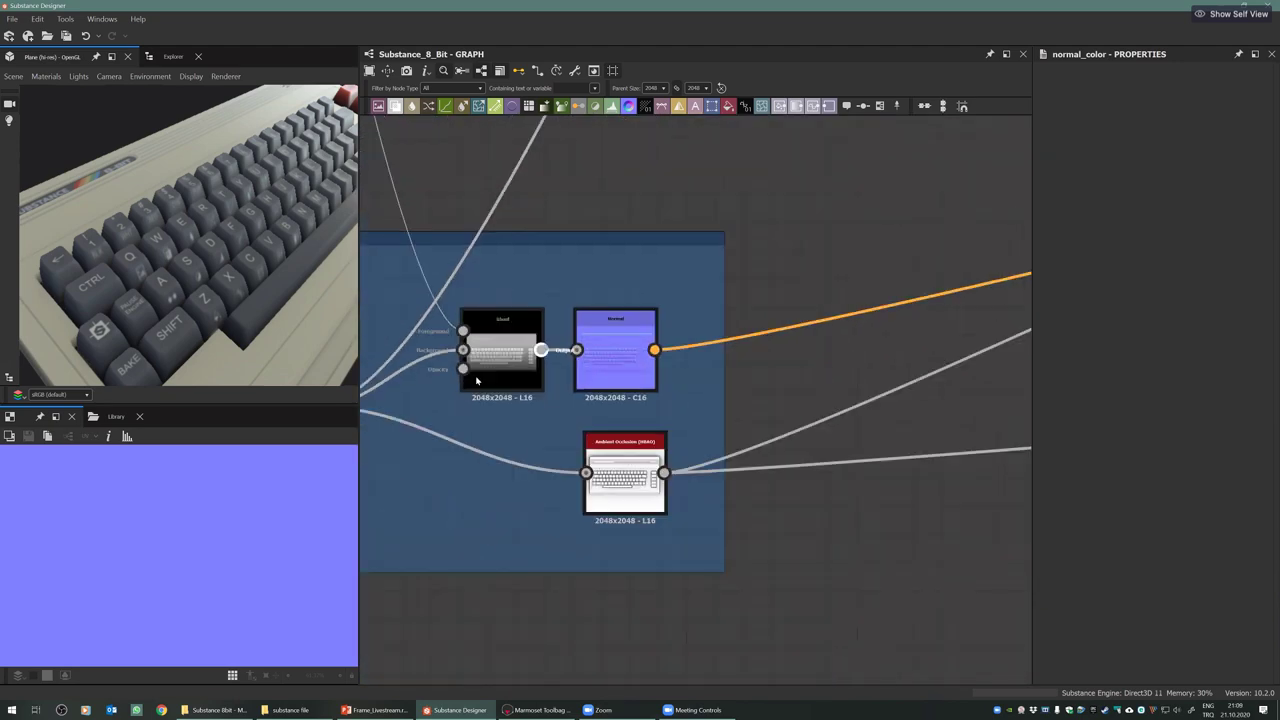
pyautogui.scroll(-8, 545, 350)
pyautogui.moveTo(797, 386); pyautogui.dragTo(654, 374, button='middle')
pyautogui.scroll(5, 881, 374)
pyautogui.moveTo(881, 374); pyautogui.dragTo(900, 428, button='middle')
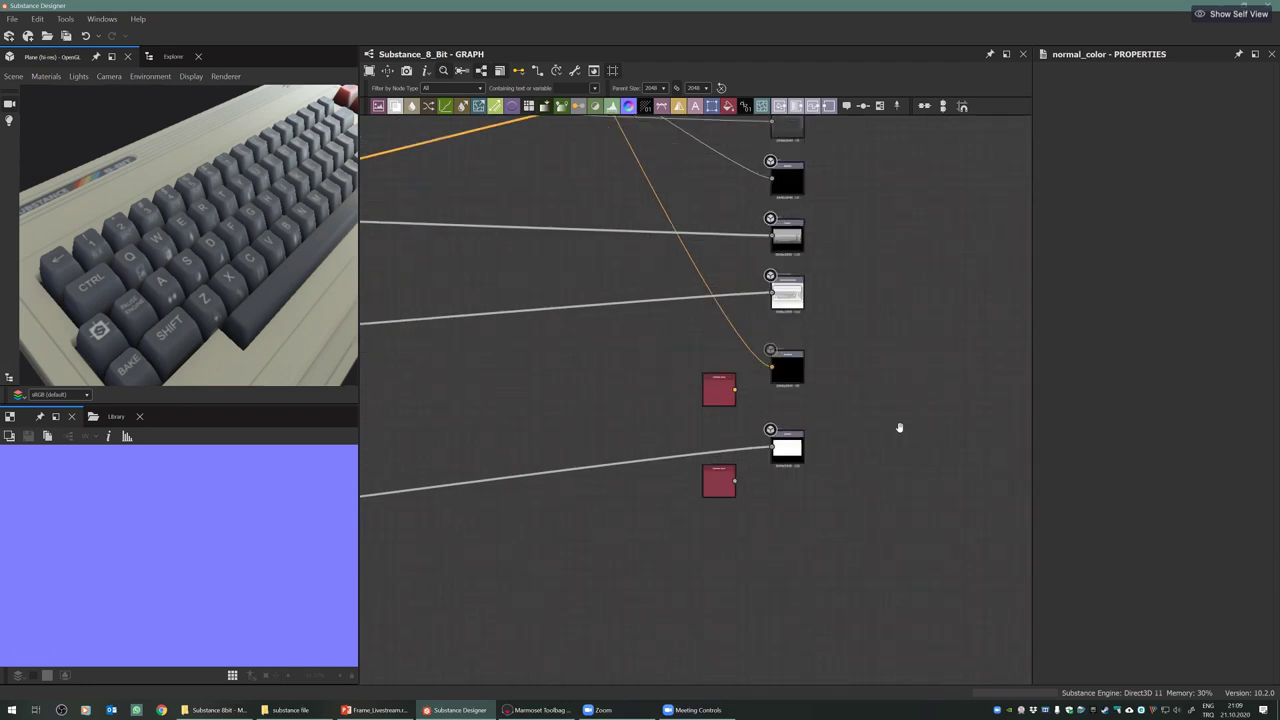
# Apply the Grain frame's Add (Linear Dodge) Blend to the 3D view as the Normal channel
pyautogui.scroll(-2, 682, 400)
pyautogui.moveTo(634, 486); pyautogui.dragTo(756, 489, button='middle')
pyautogui.moveTo(543, 354); pyautogui.dragTo(1020, 410, button='middle')
pyautogui.scroll(2, 543, 400)
pyautogui.moveTo(495, 438); pyautogui.dragTo(235, 215)
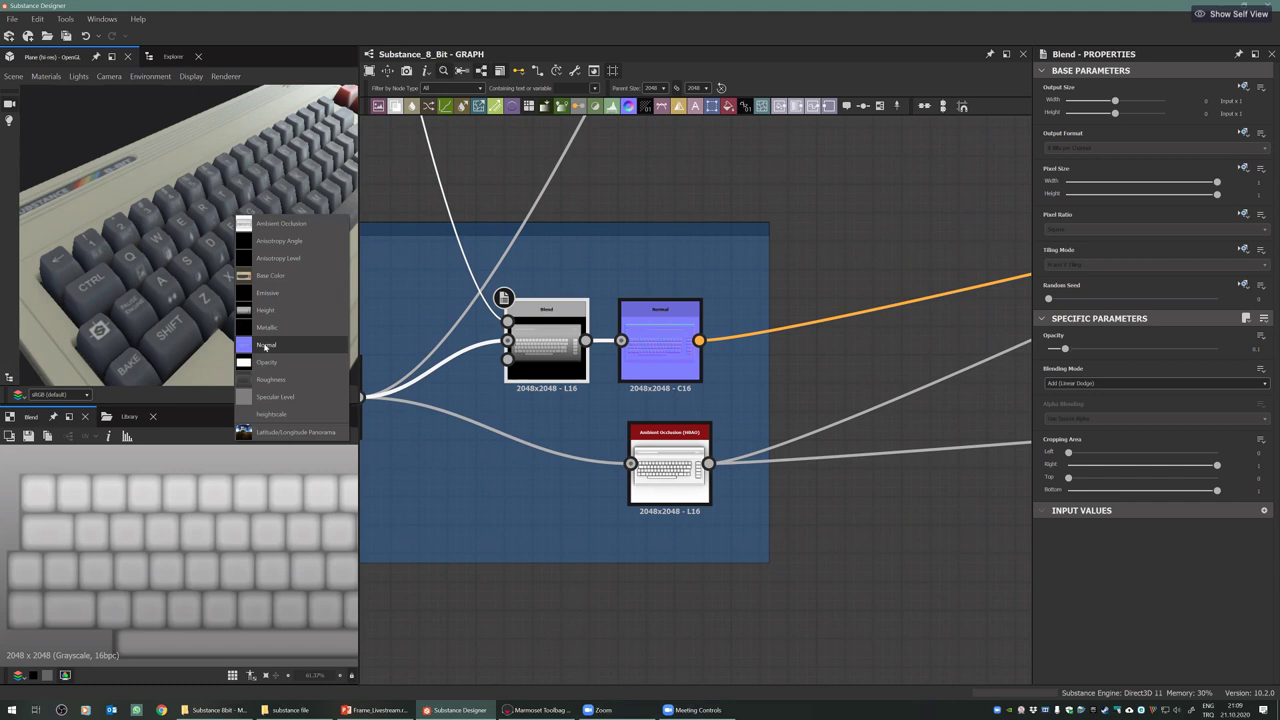
pyautogui.click(265, 345)
# Examine the case surface and key edges up close in the 3D view alongside the Grain frame's nodes
pyautogui.moveTo(162, 276); pyautogui.dragTo(123, 249)
pyautogui.scroll(4, 123, 249)
pyautogui.moveTo(123, 249); pyautogui.dragTo(221, 288, button='middle')
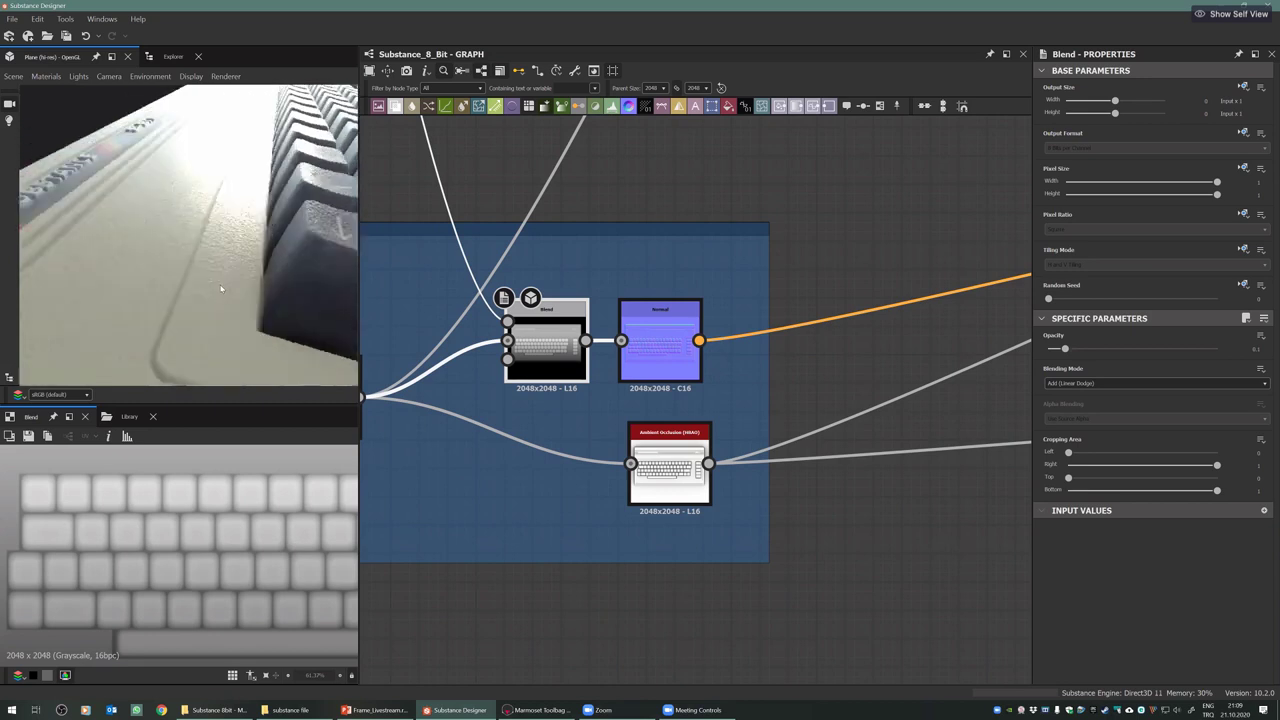
pyautogui.moveTo(221, 289); pyautogui.dragTo(217, 195)
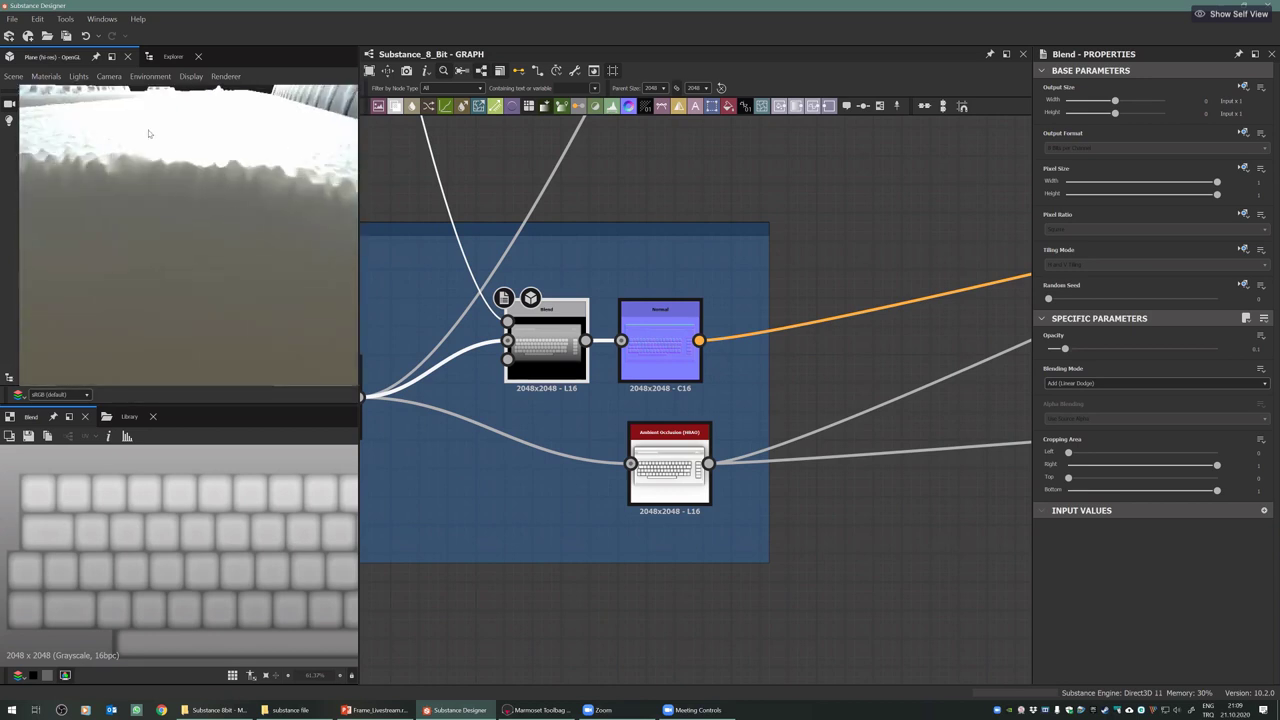
pyautogui.scroll(-4, 278, 197)
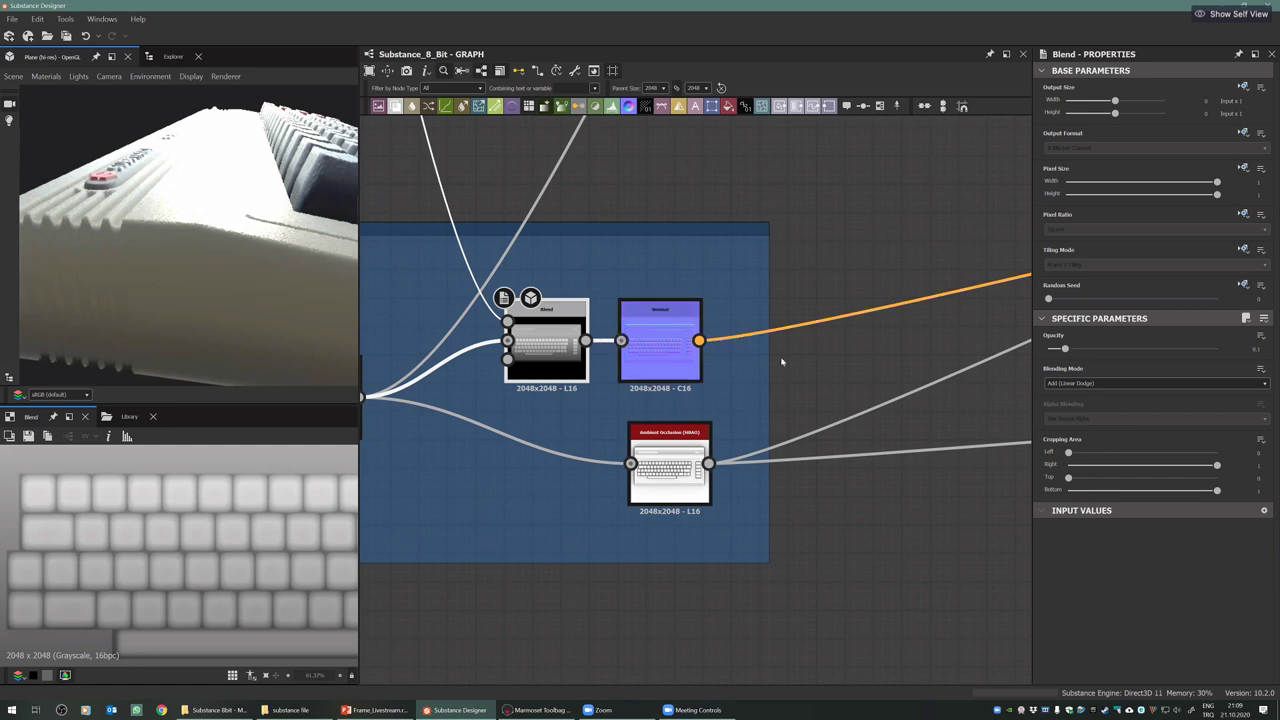
pyautogui.scroll(-3, 790, 351)
pyautogui.scroll(-2, 748, 508)
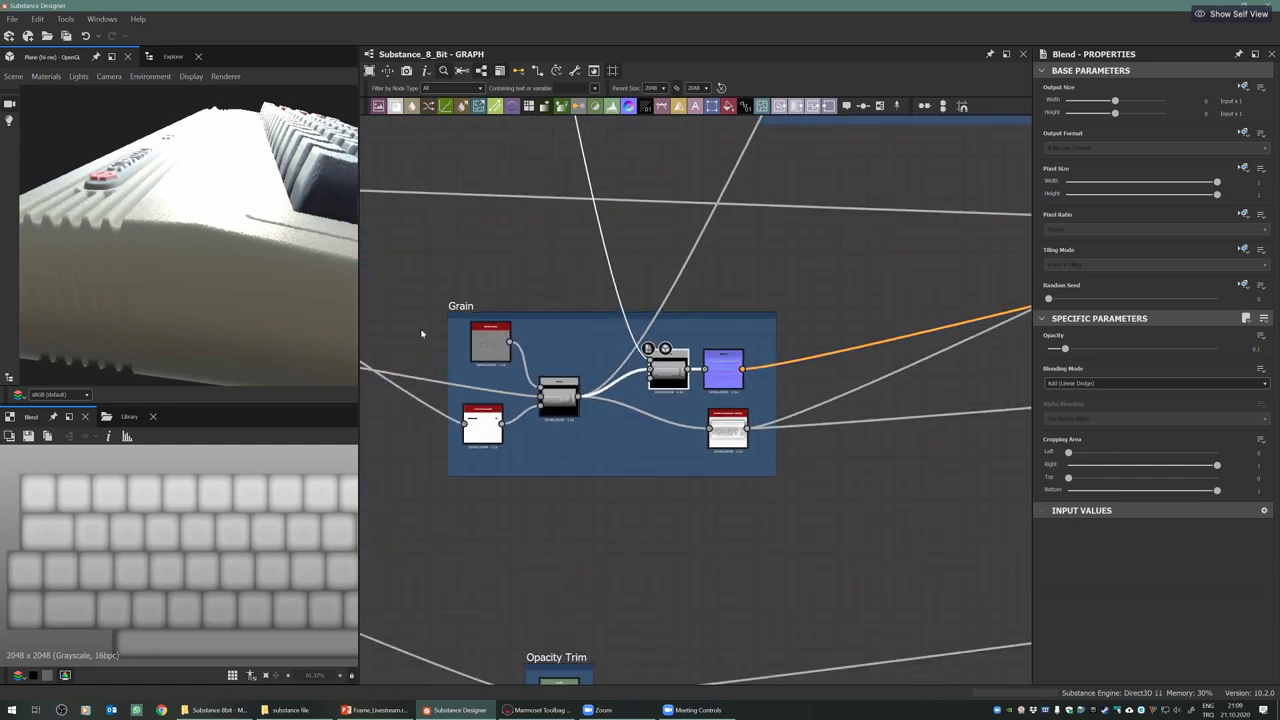
pyautogui.moveTo(349, 258); pyautogui.dragTo(243, 292, button='middle')
pyautogui.scroll(6, 243, 293)
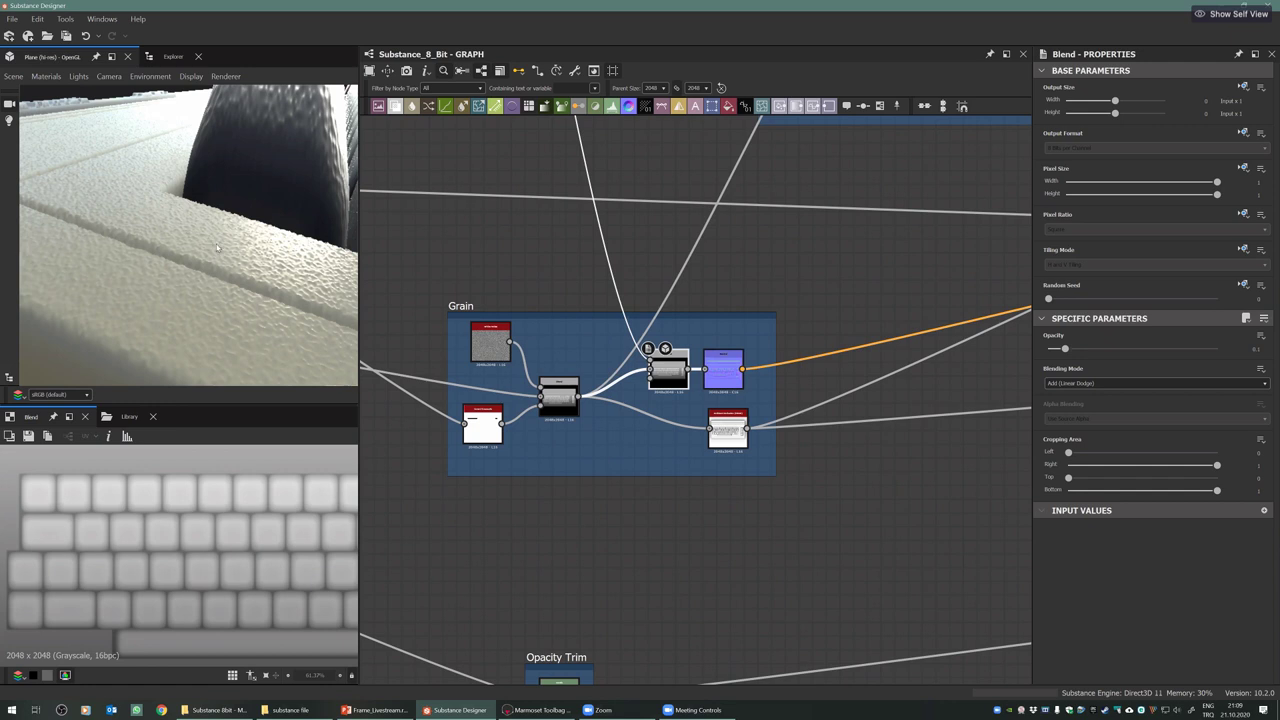
pyautogui.moveTo(239, 232); pyautogui.dragTo(156, 230, button='right')
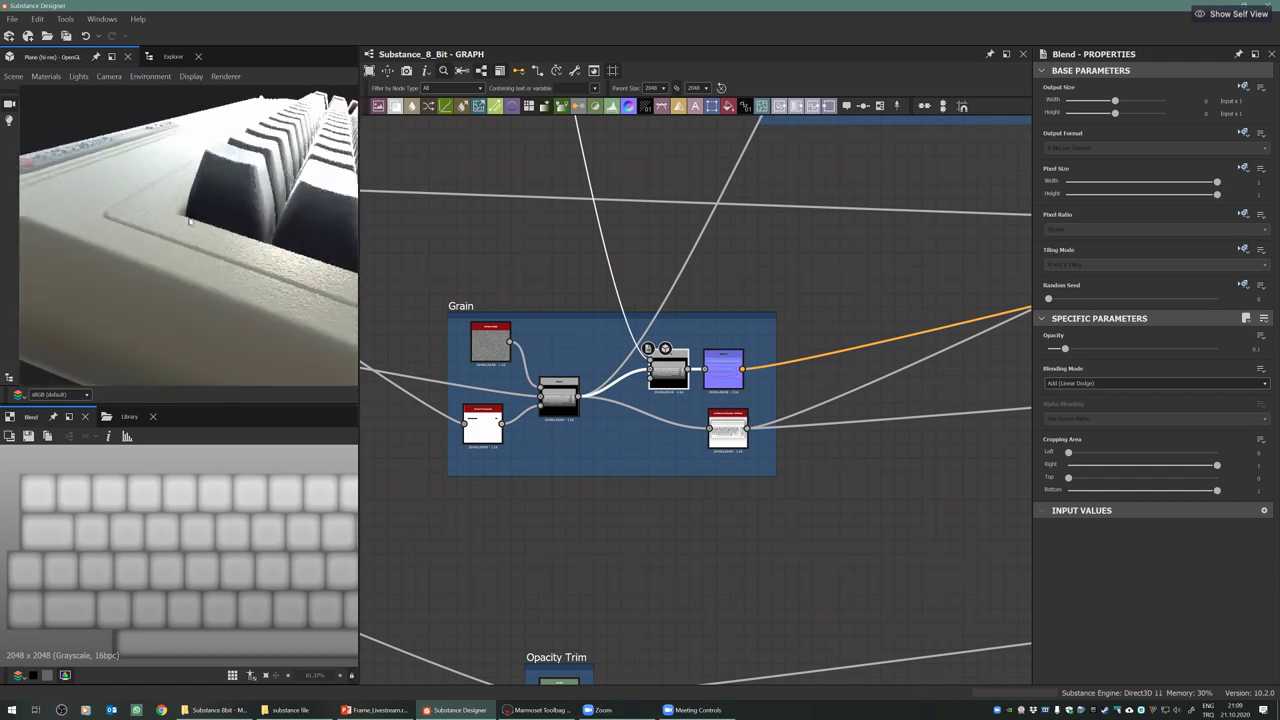
pyautogui.scroll(-2, 647, 497)
# Reset the 3D view to the graph's outputs and inspect the grain on the case surface
pyautogui.rightClick(647, 497)
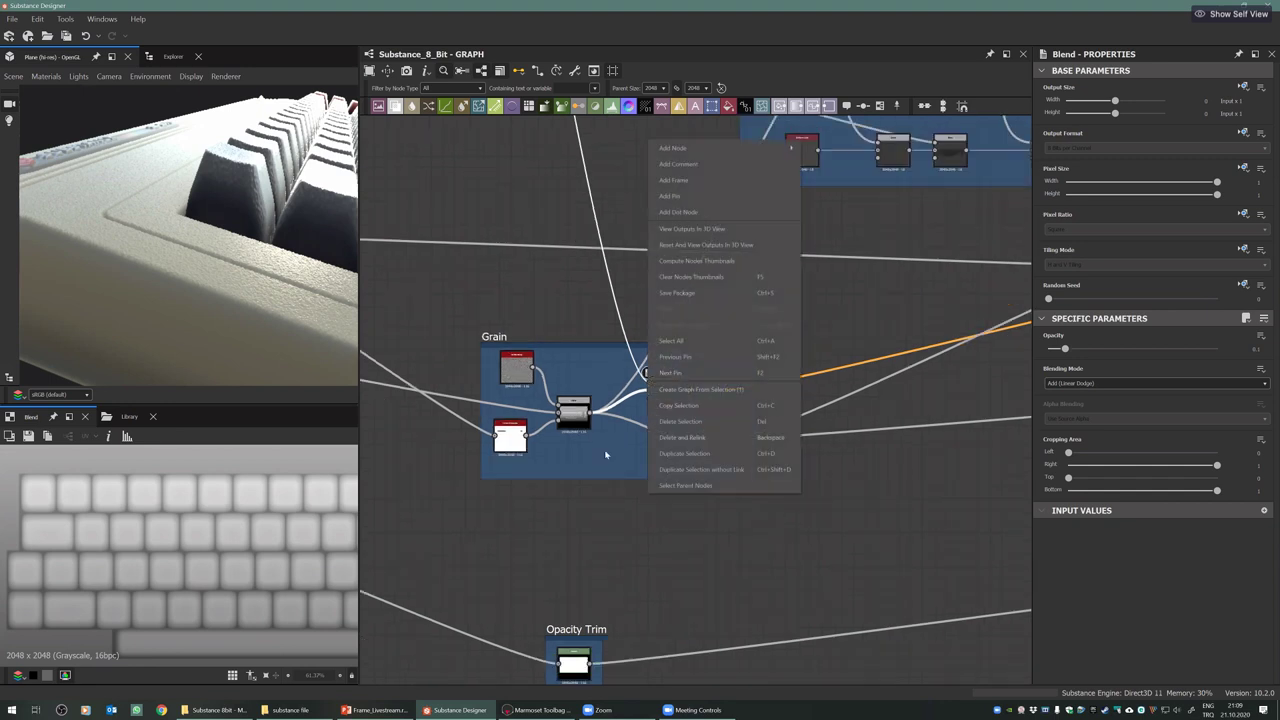
pyautogui.rightClick(586, 522)
pyautogui.click(623, 275)
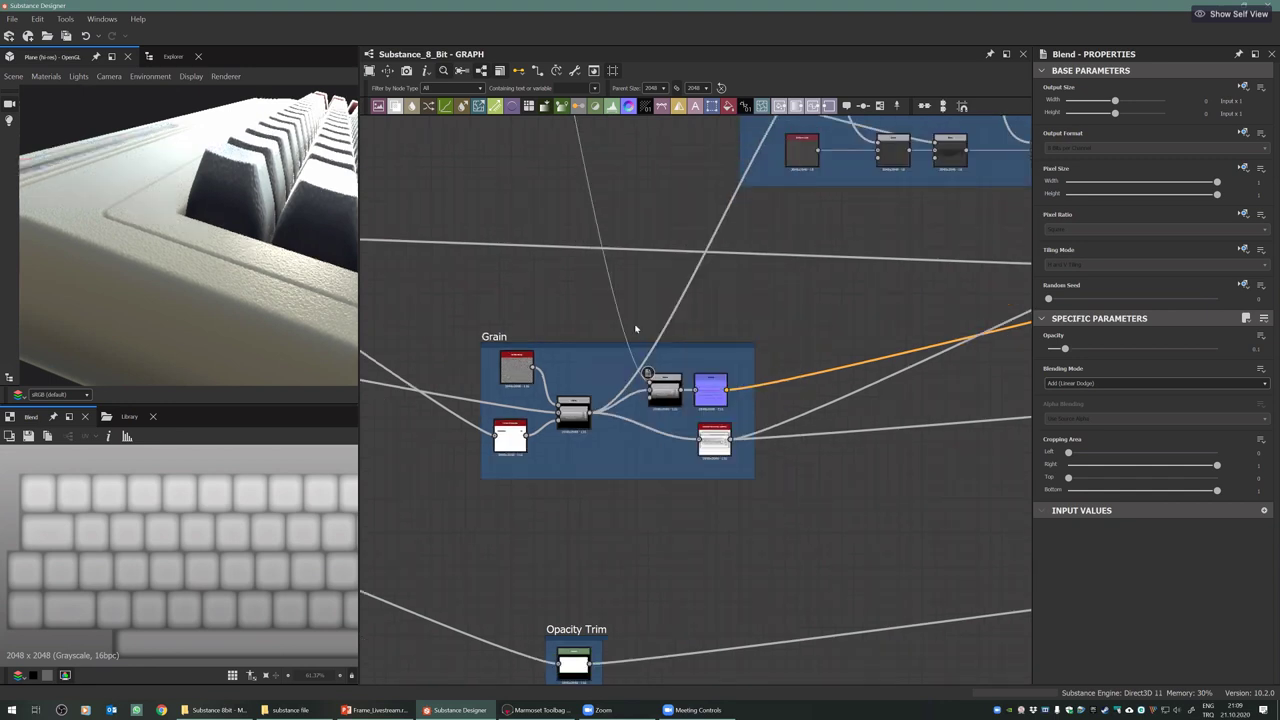
pyautogui.scroll(3, 217, 256)
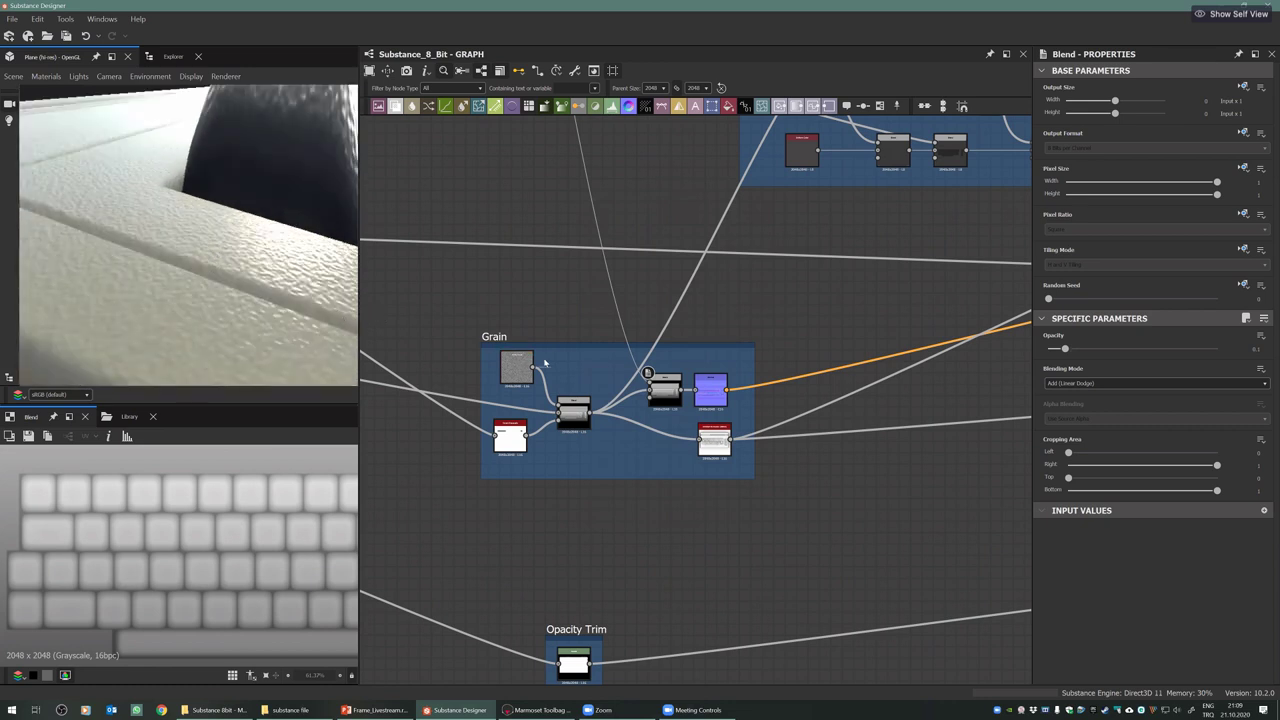
# Trace the graph back from the Grain and Height Blend frames to the Keyboard Printings (side) frame
pyautogui.scroll(-5, 542, 446)
pyautogui.moveTo(525, 418); pyautogui.dragTo(769, 391, button='middle')
pyautogui.scroll(-2, 760, 408)
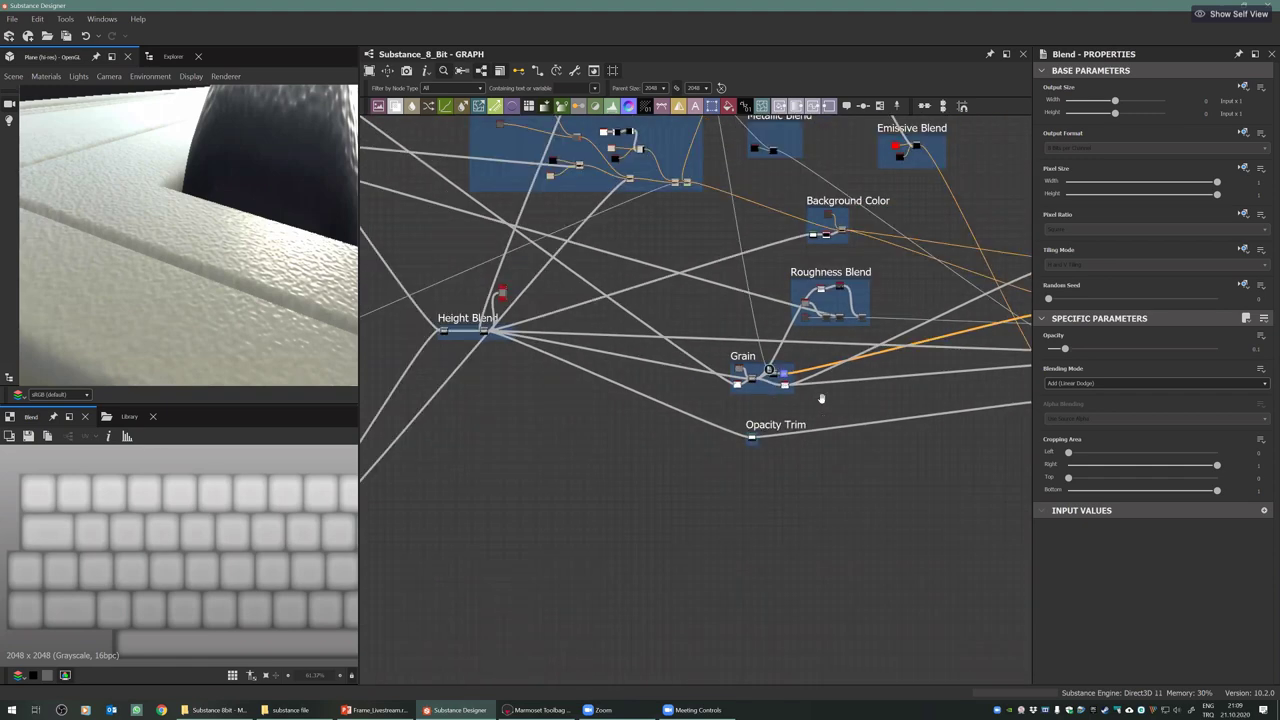
pyautogui.scroll(-2, 653, 437)
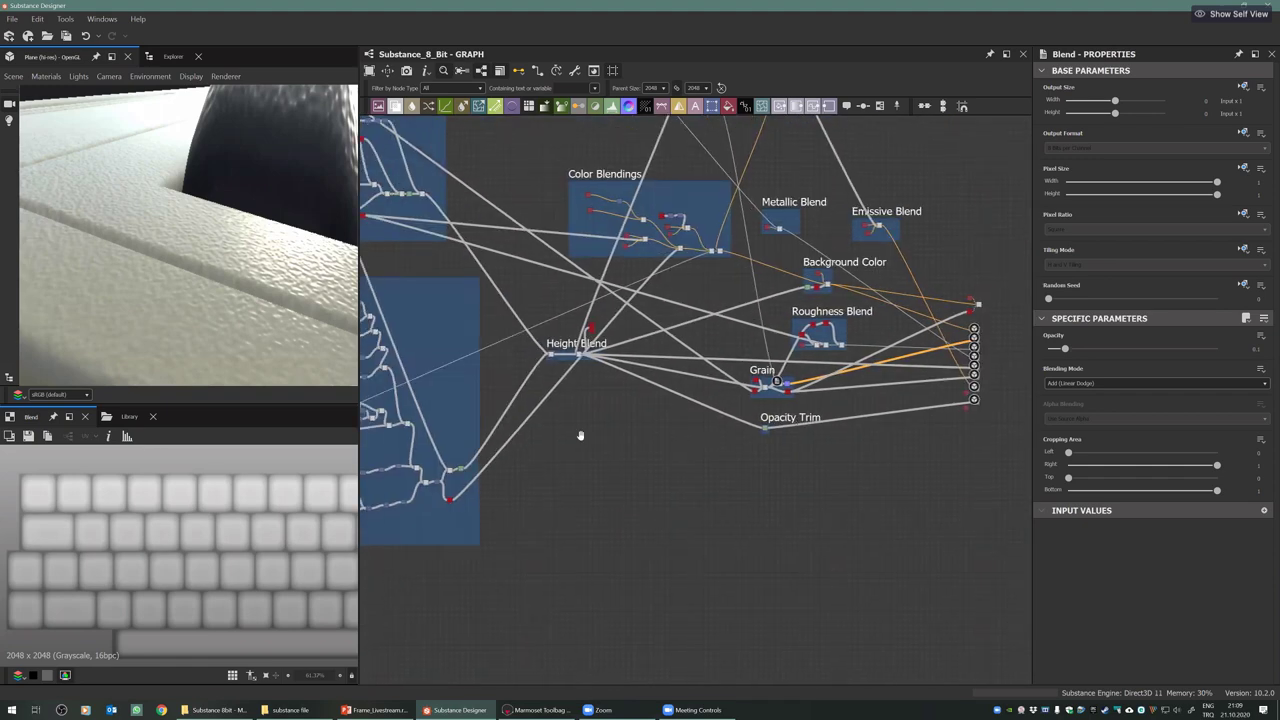
pyautogui.moveTo(400, 532); pyautogui.dragTo(797, 517, button='middle')
pyautogui.moveTo(688, 532); pyautogui.dragTo(772, 533, button='middle')
pyautogui.moveTo(641, 480); pyautogui.dragTo(705, 475, button='middle')
pyautogui.moveTo(690, 364); pyautogui.dragTo(743, 358, button='middle')
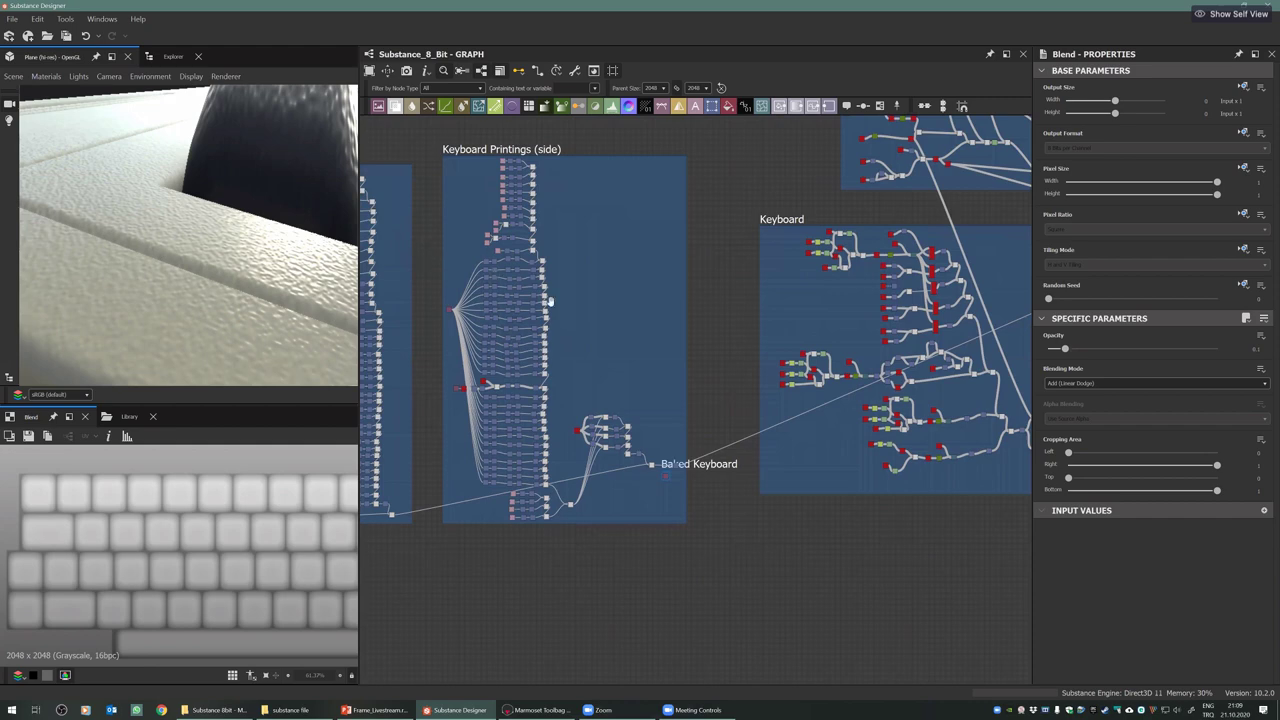
# Examine the final Transformation 2D and Blend rows of the side printings and the Blend node that feeds them
pyautogui.scroll(3, 482, 293)
pyautogui.scroll(3, 798, 400)
pyautogui.moveTo(798, 400); pyautogui.dragTo(648, 437, button='middle')
pyautogui.scroll(1, 668, 562)
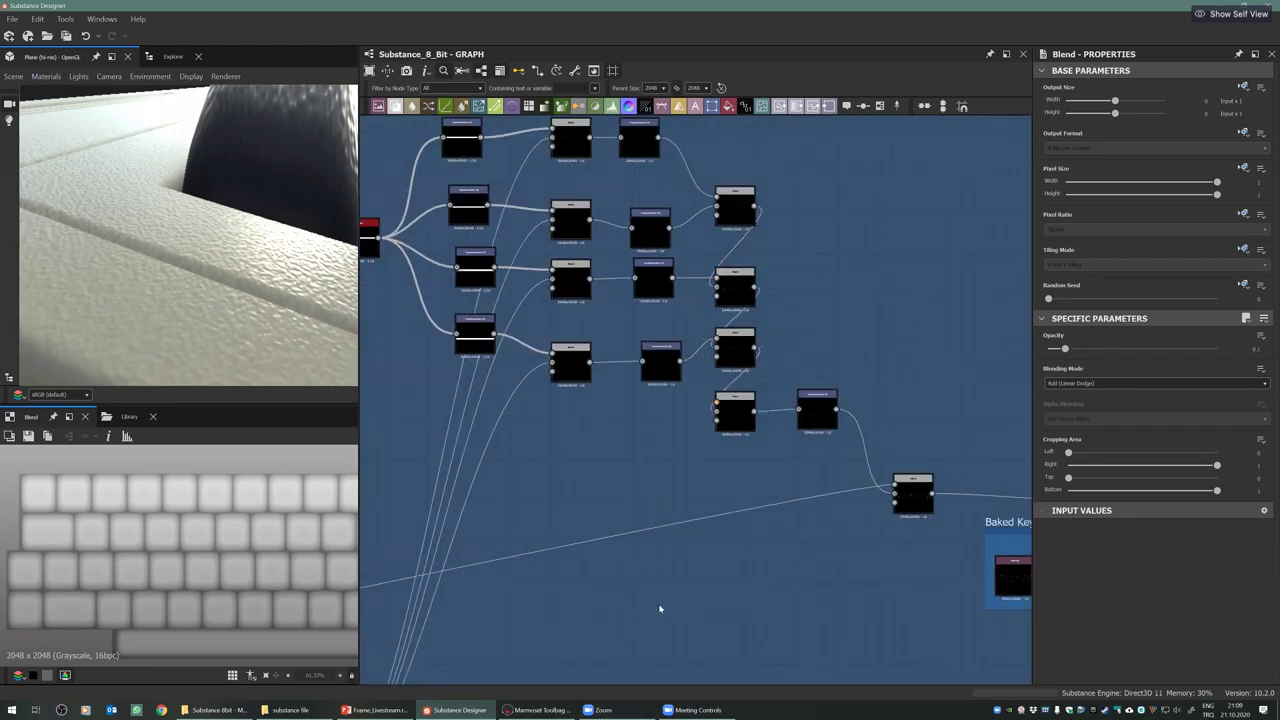
pyautogui.moveTo(586, 618); pyautogui.dragTo(668, 608, button='middle')
pyautogui.scroll(-1, 668, 608)
pyautogui.scroll(-3, 484, 290)
pyautogui.moveTo(600, 450); pyautogui.dragTo(753, 391, button='middle')
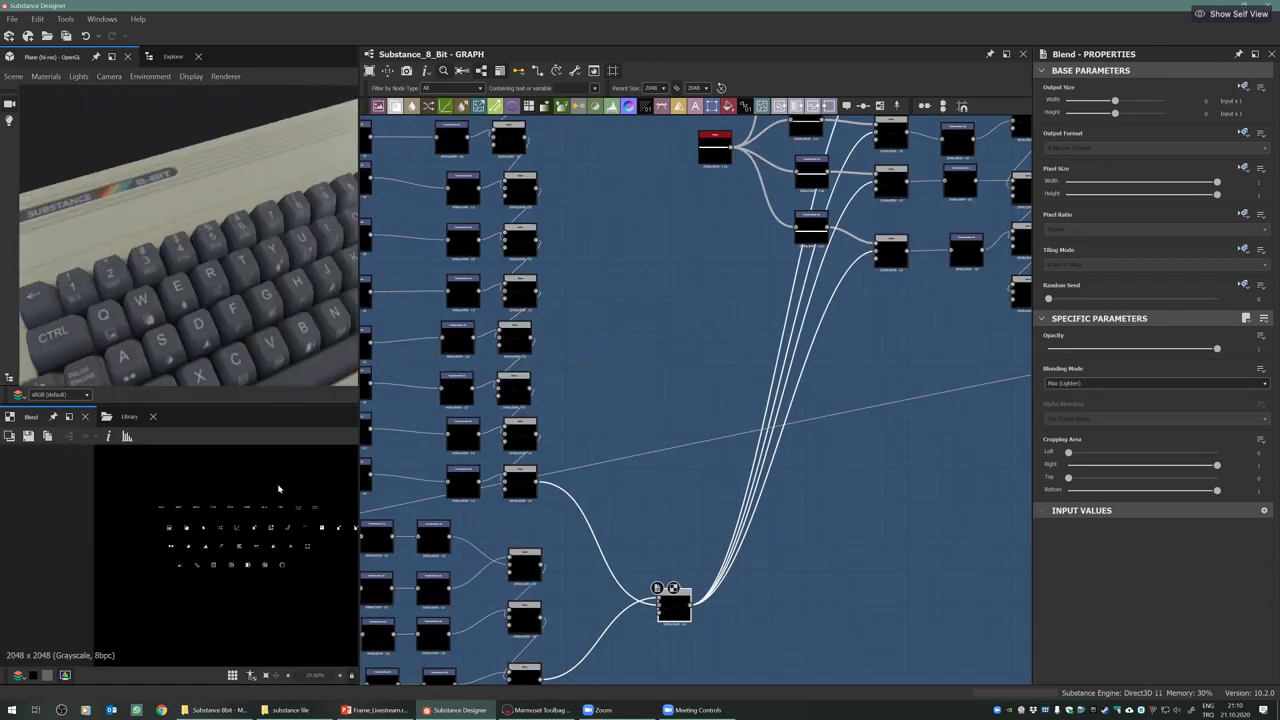
# Examine the side-printing icons up close and follow their Blend node through the graph to the Blend beside the Baked Keyboard frame
pyautogui.scroll(3, 281, 540)
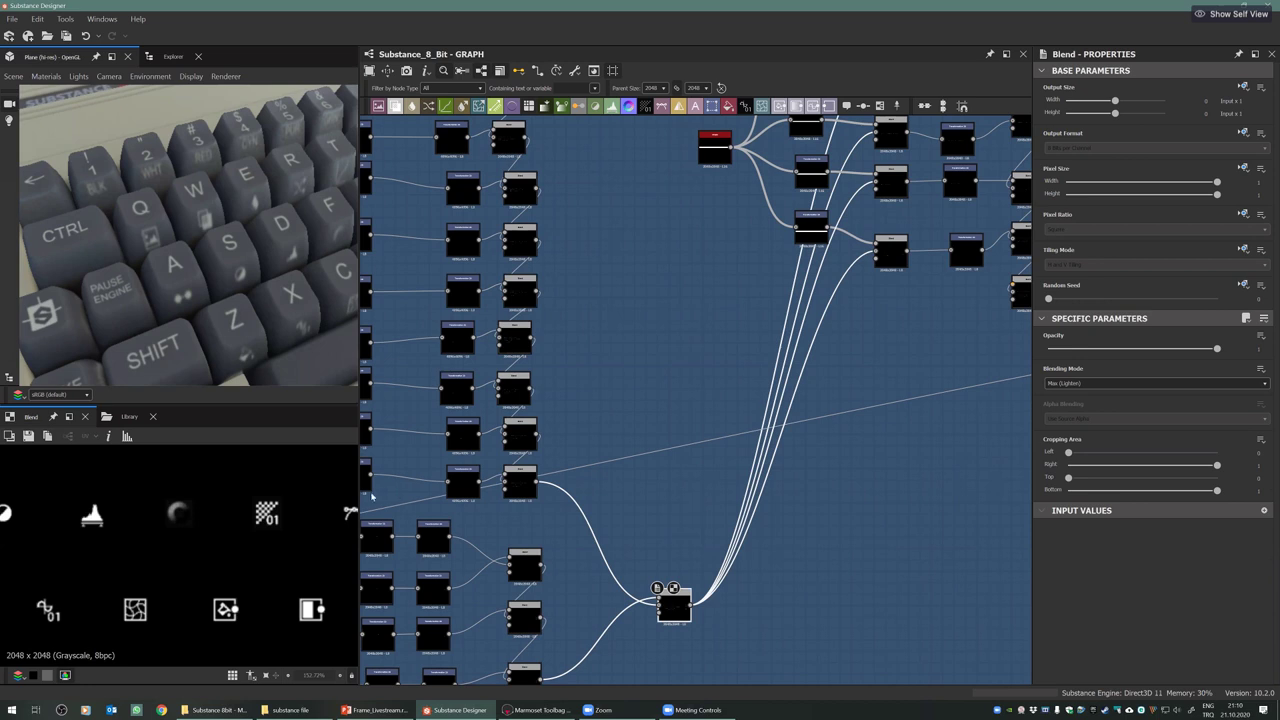
pyautogui.moveTo(735, 457); pyautogui.dragTo(733, 478, button='middle')
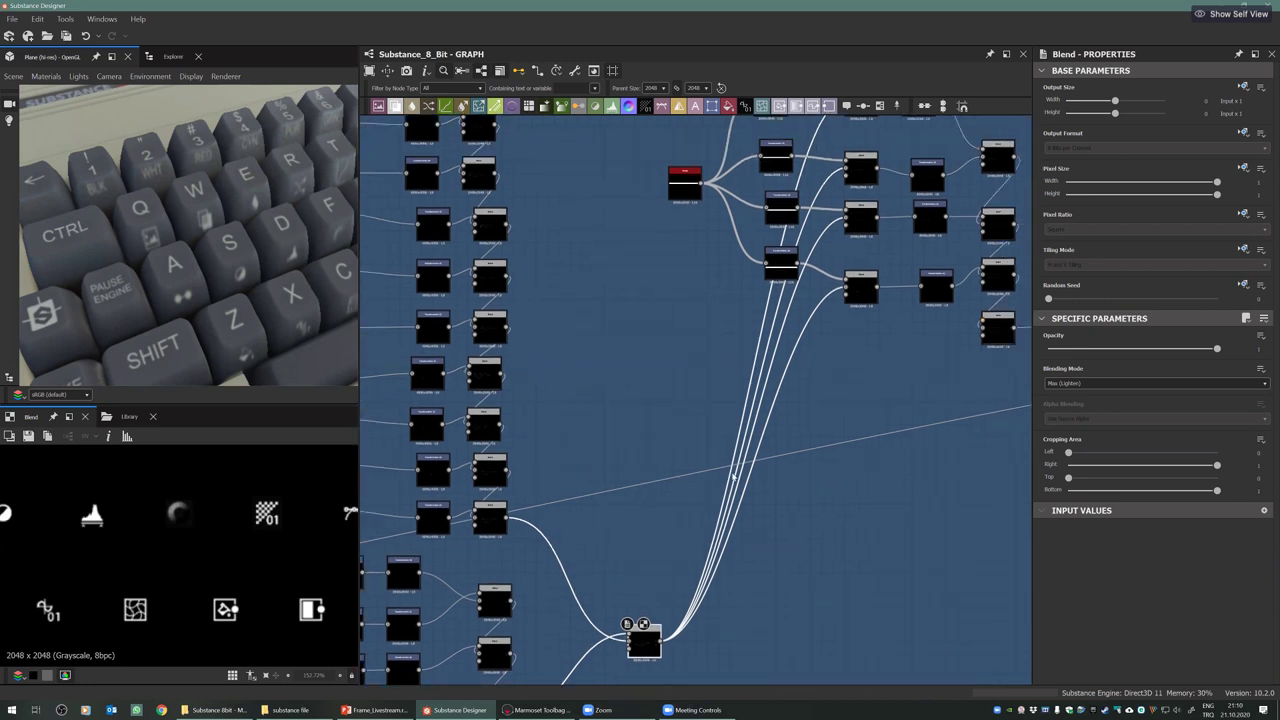
pyautogui.moveTo(535, 214); pyautogui.dragTo(523, 241, button='middle')
pyautogui.scroll(-3, 690, 263)
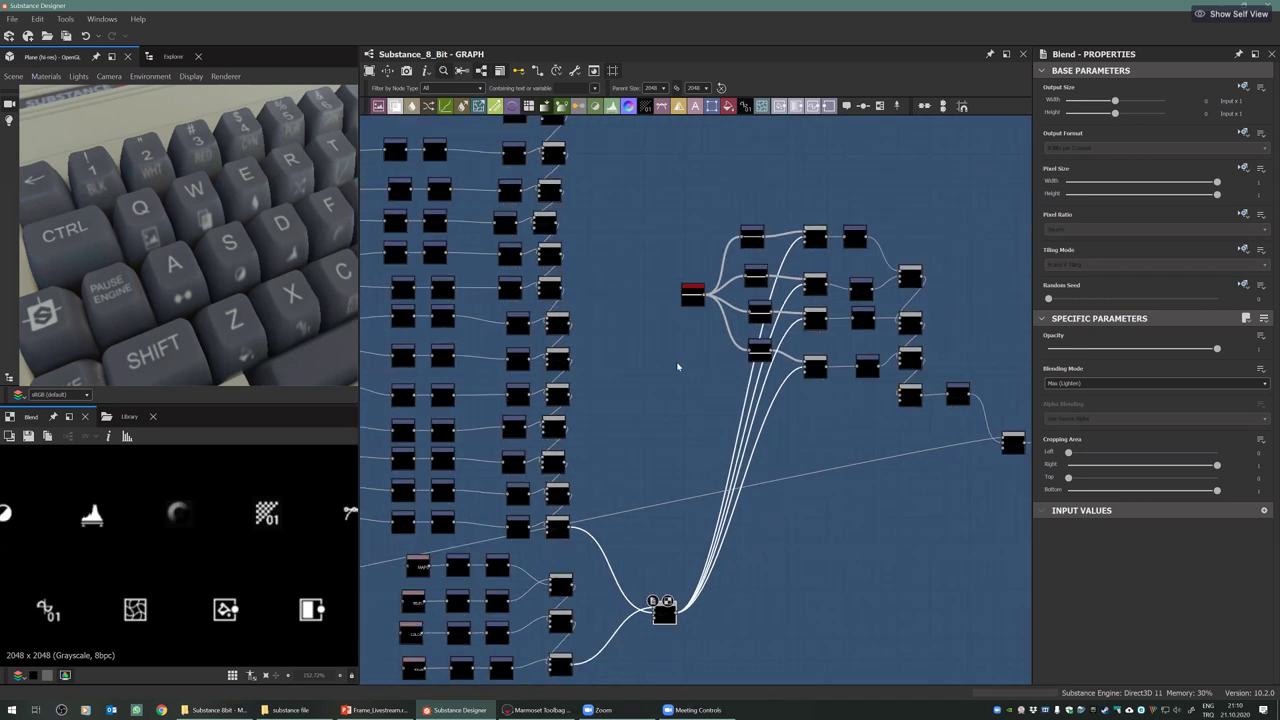
pyautogui.scroll(-1, 670, 388)
pyautogui.scroll(-1, 884, 293)
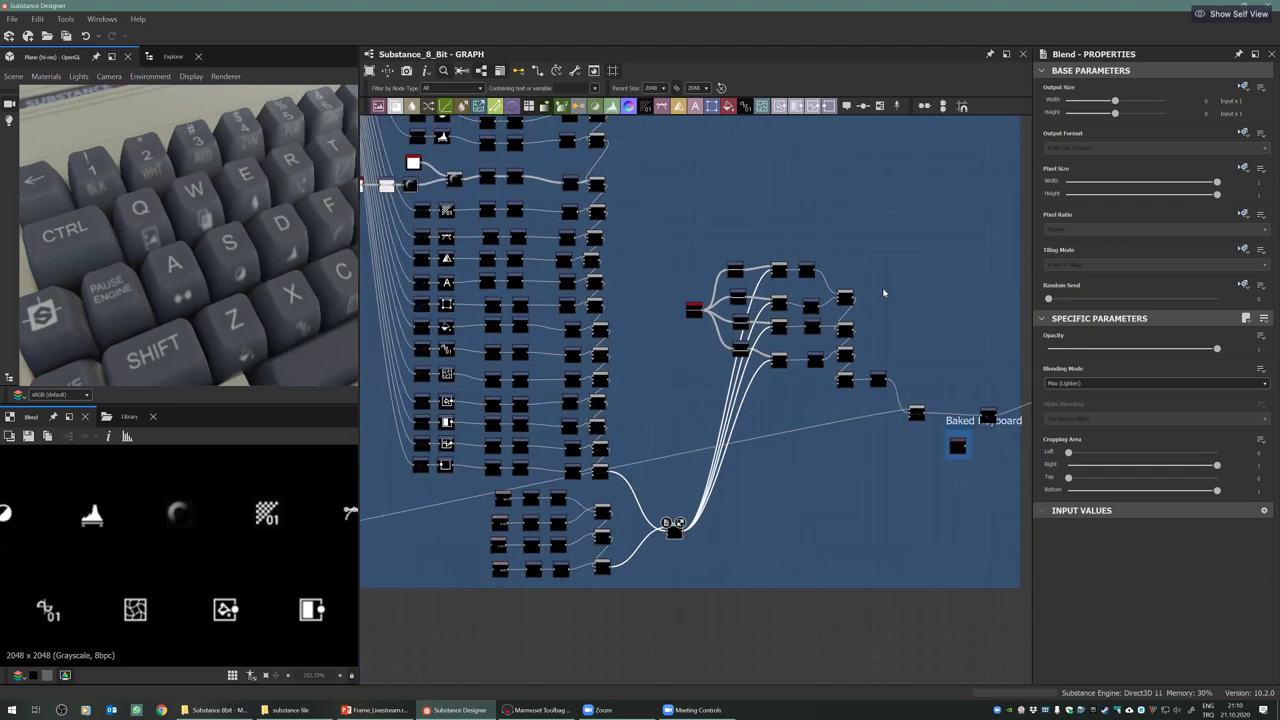
pyautogui.scroll(-1, 955, 325)
pyautogui.scroll(-1, 680, 346)
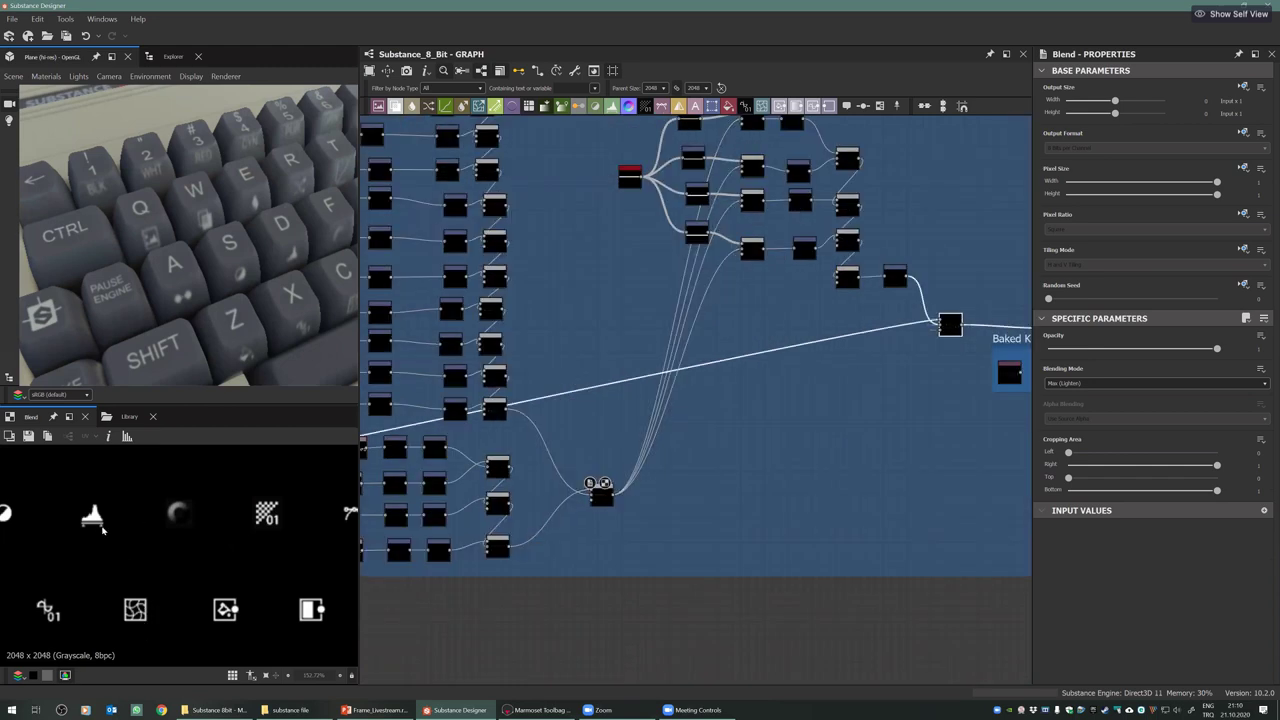
# Compare the merged letter and icon printings in the final Blend's 2D output with the Q keycap in the 3D view
pyautogui.scroll(-3, 135, 520)
pyautogui.moveTo(125, 535); pyautogui.dragTo(267, 605, button='middle')
pyautogui.scroll(-1, 168, 535)
pyautogui.scroll(4, 157, 506)
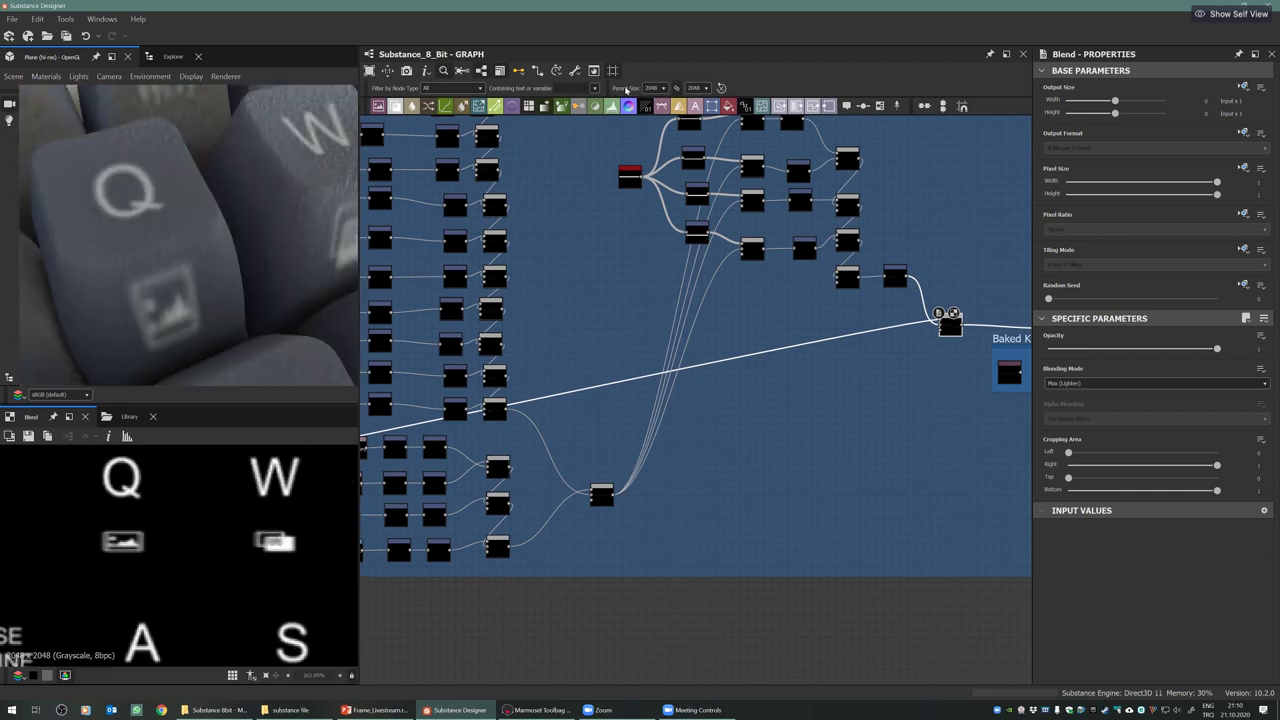
# Set the graph's parent size to 4096 × 4096 and check the printing sharpness on the Q keycap
pyautogui.click(651, 88)
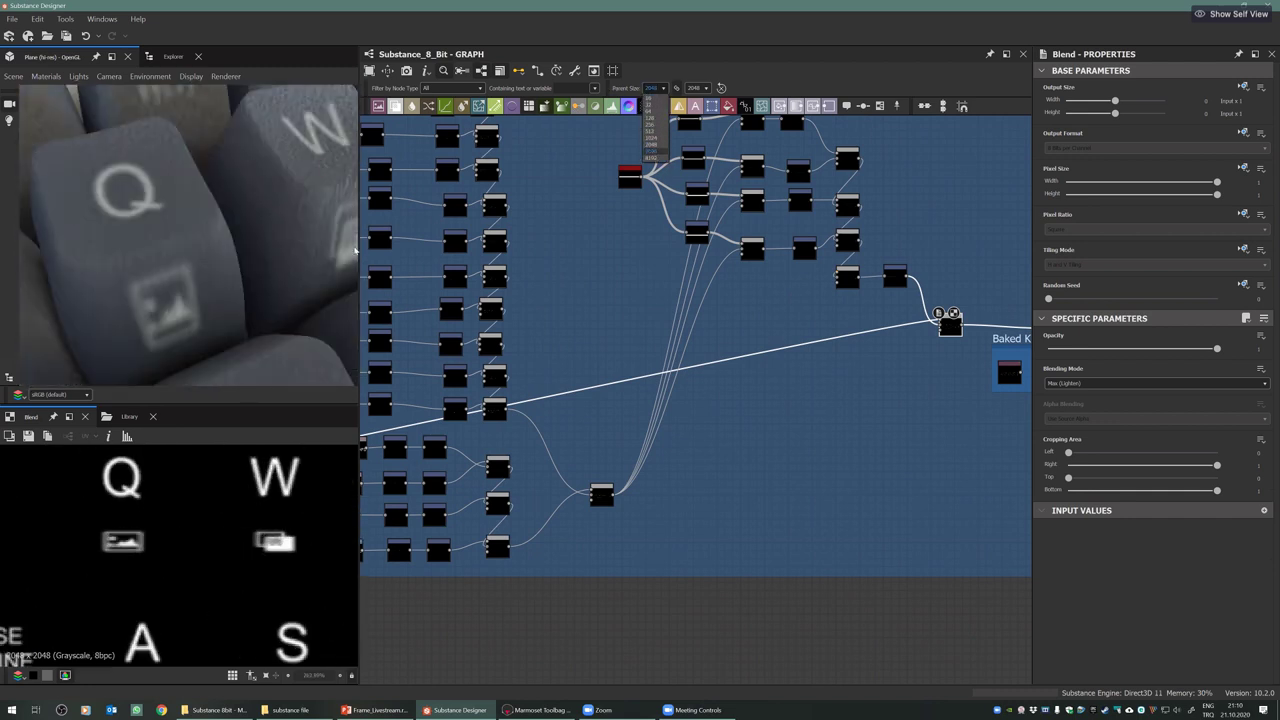
pyautogui.click(655, 157)
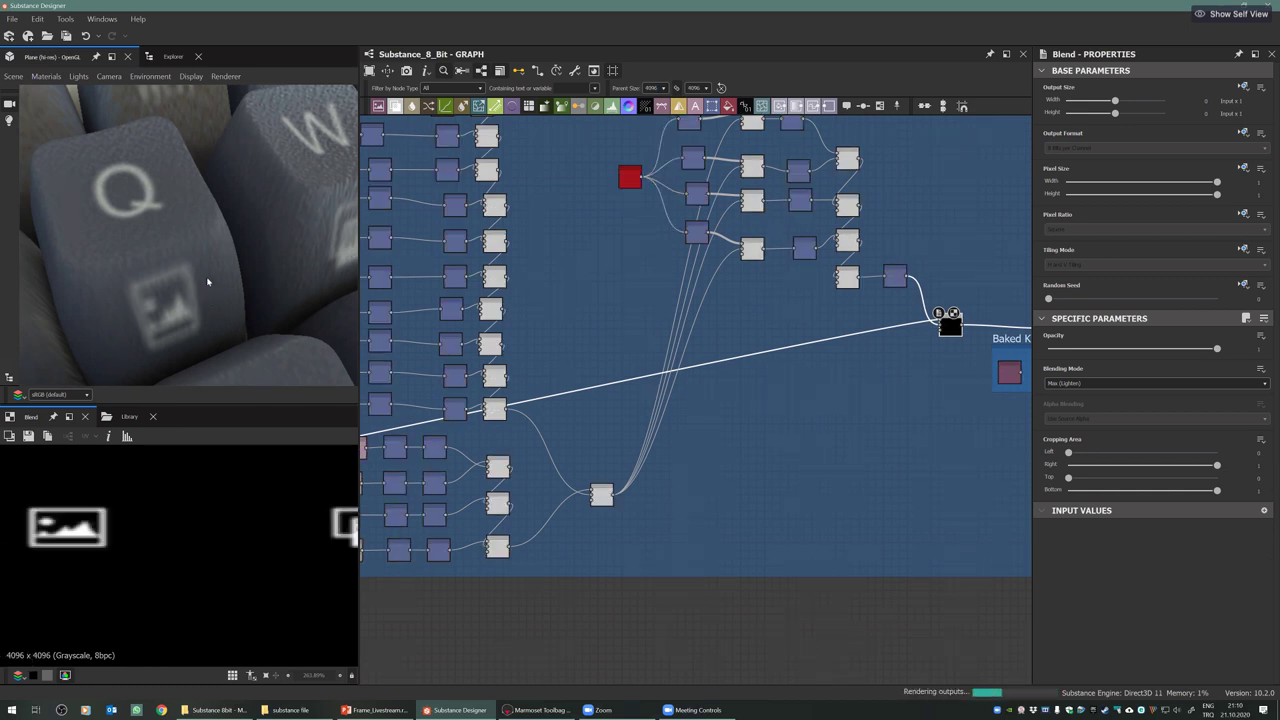
pyautogui.scroll(-2, 198, 298)
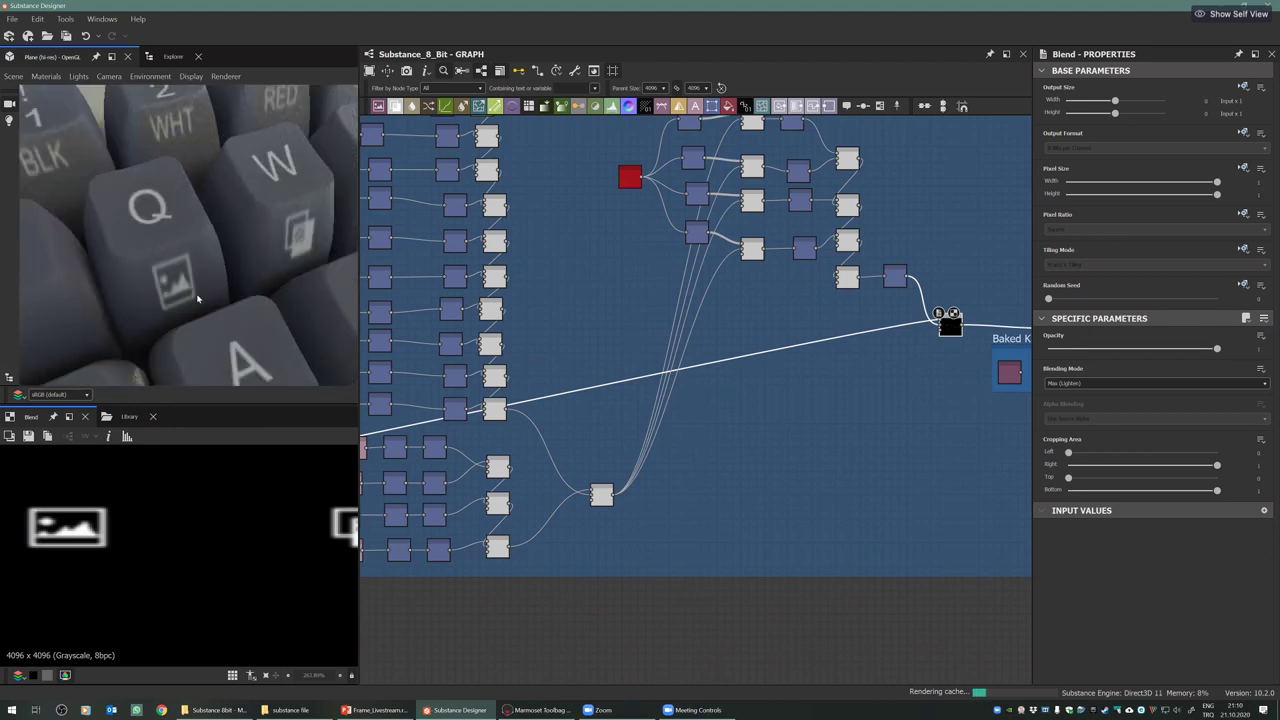
# Preview the top row's Multiply Blend and the second row's Transformation 2D output, enlarging the picture icon in the 2D view
pyautogui.moveTo(196, 266)
pyautogui.mouseDown()
pyautogui.moveTo(206, 277)
pyautogui.moveTo(211, 266)
pyautogui.moveTo(208, 284)
pyautogui.mouseUp()
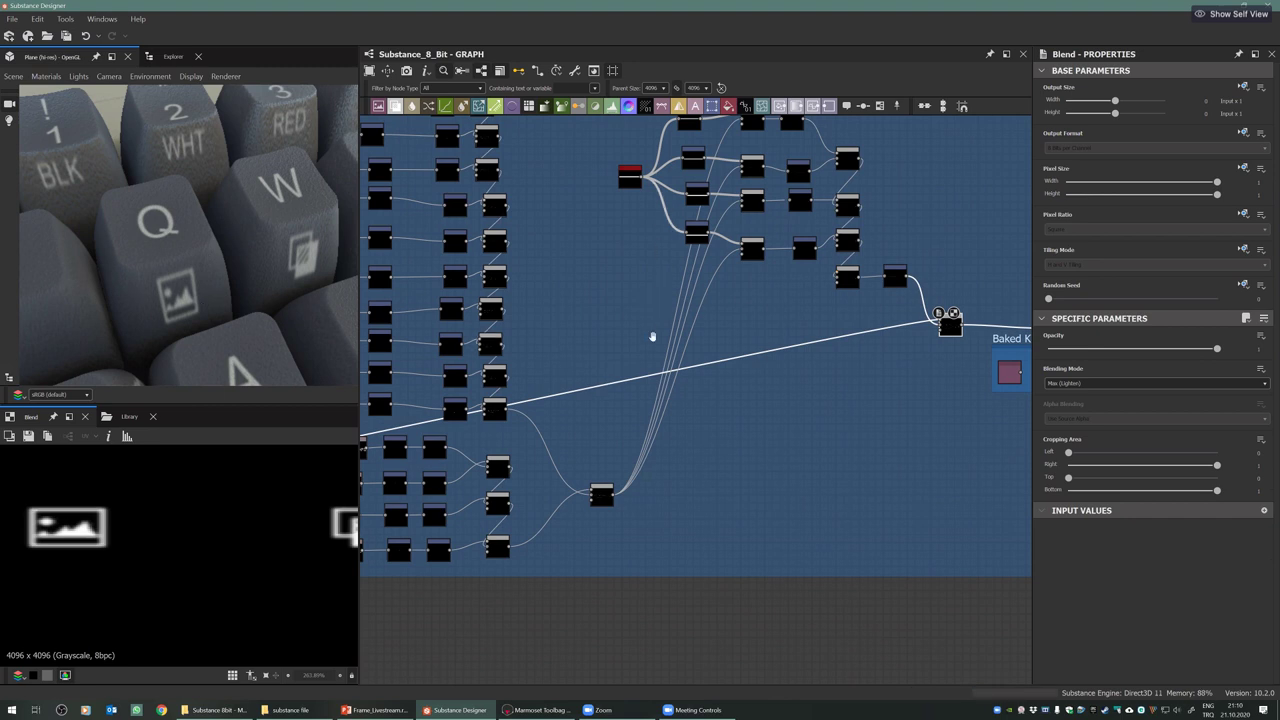
pyautogui.moveTo(730, 130); pyautogui.dragTo(713, 244, button='middle')
pyautogui.click(736, 232)
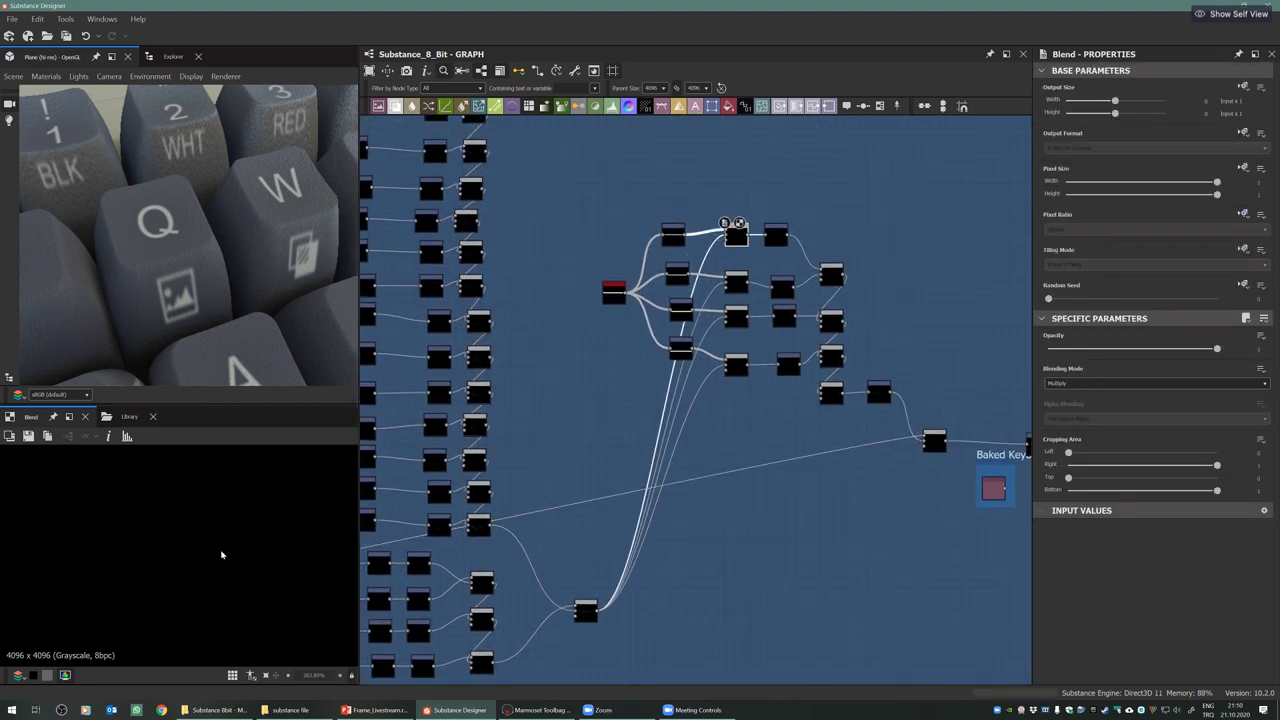
pyautogui.scroll(-3, 214, 553)
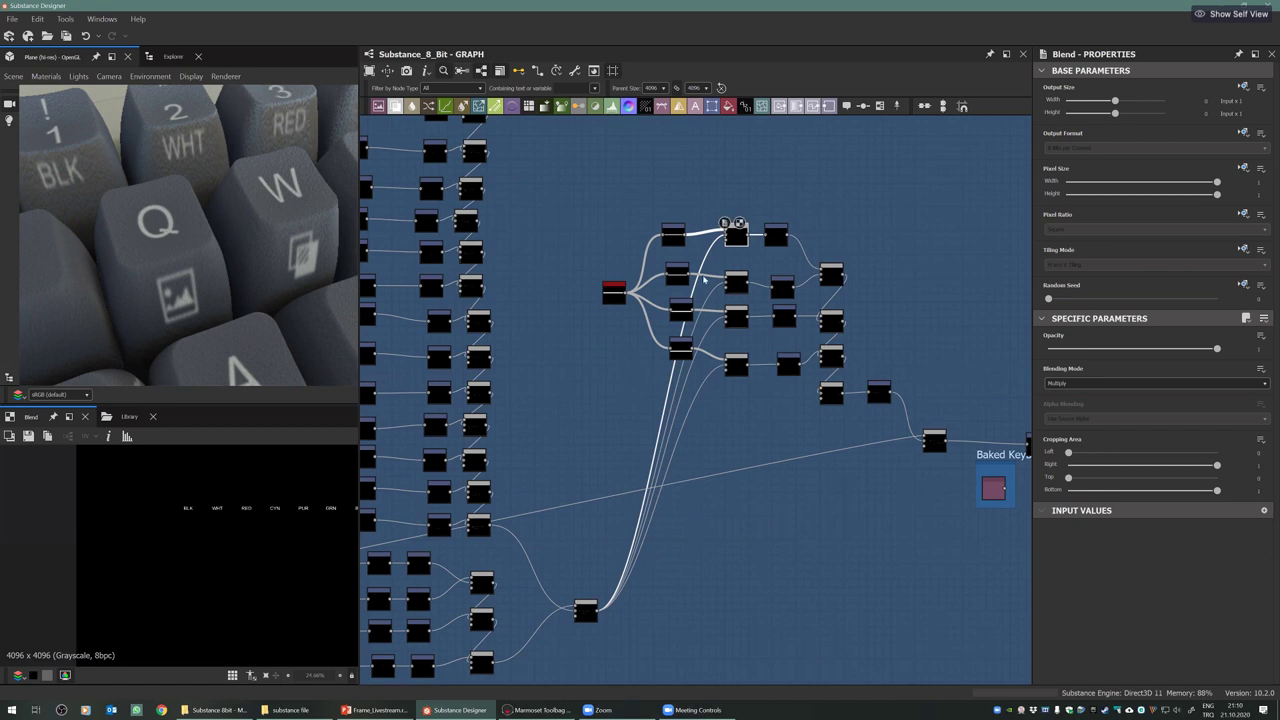
pyautogui.click(783, 288)
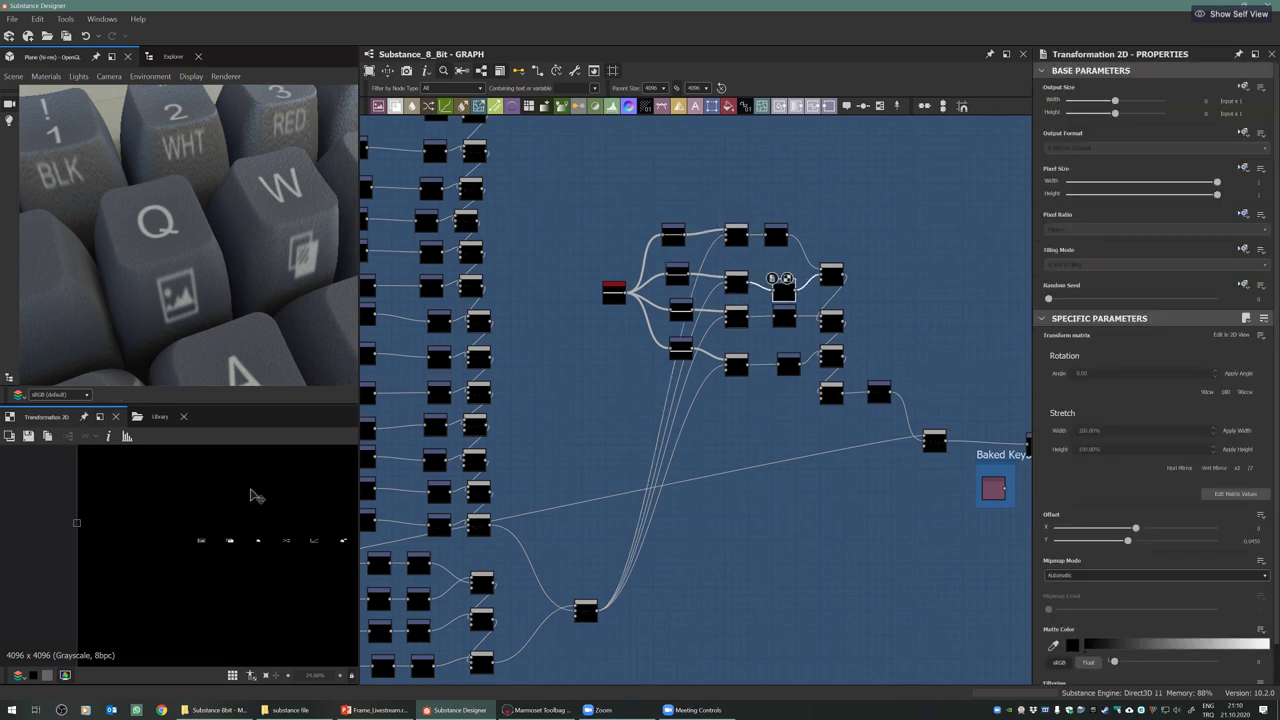
pyautogui.scroll(5, 197, 547)
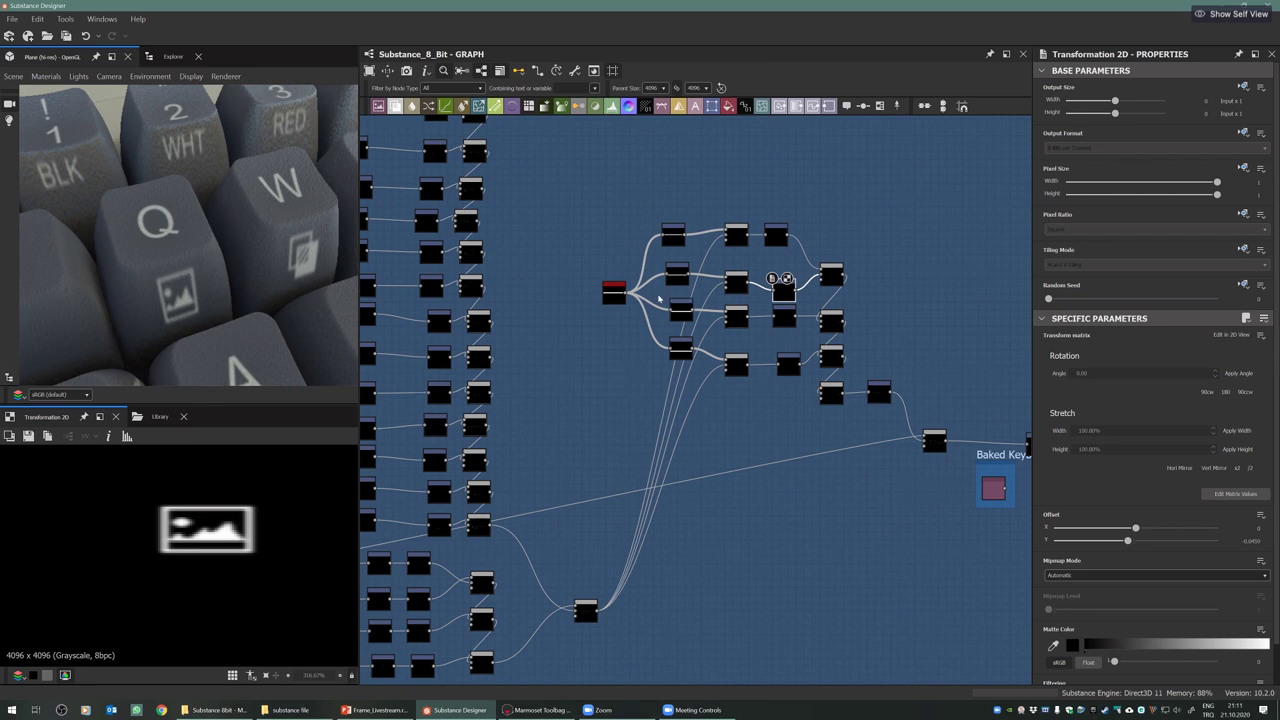
# Preview the Max (Lighten) Blend that feeds all four row masks, showing the complete set of labels and icons
pyautogui.click(586, 608)
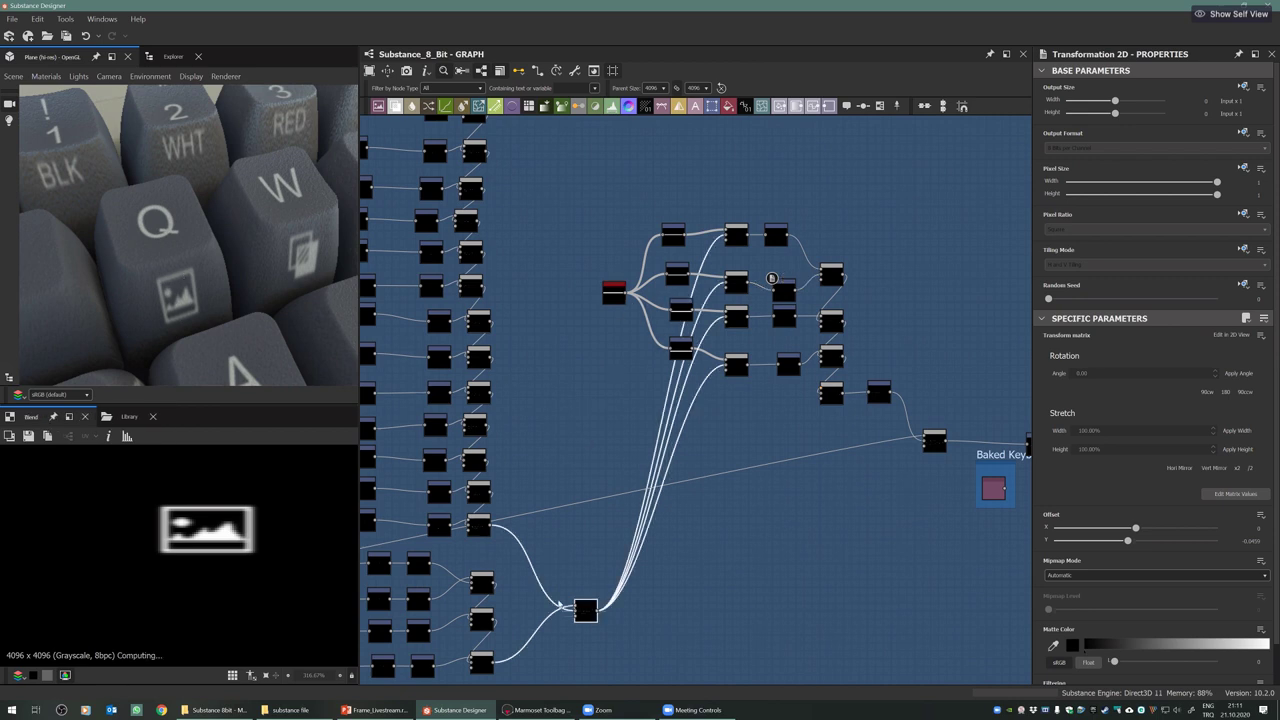
pyautogui.scroll(-10, 156, 578)
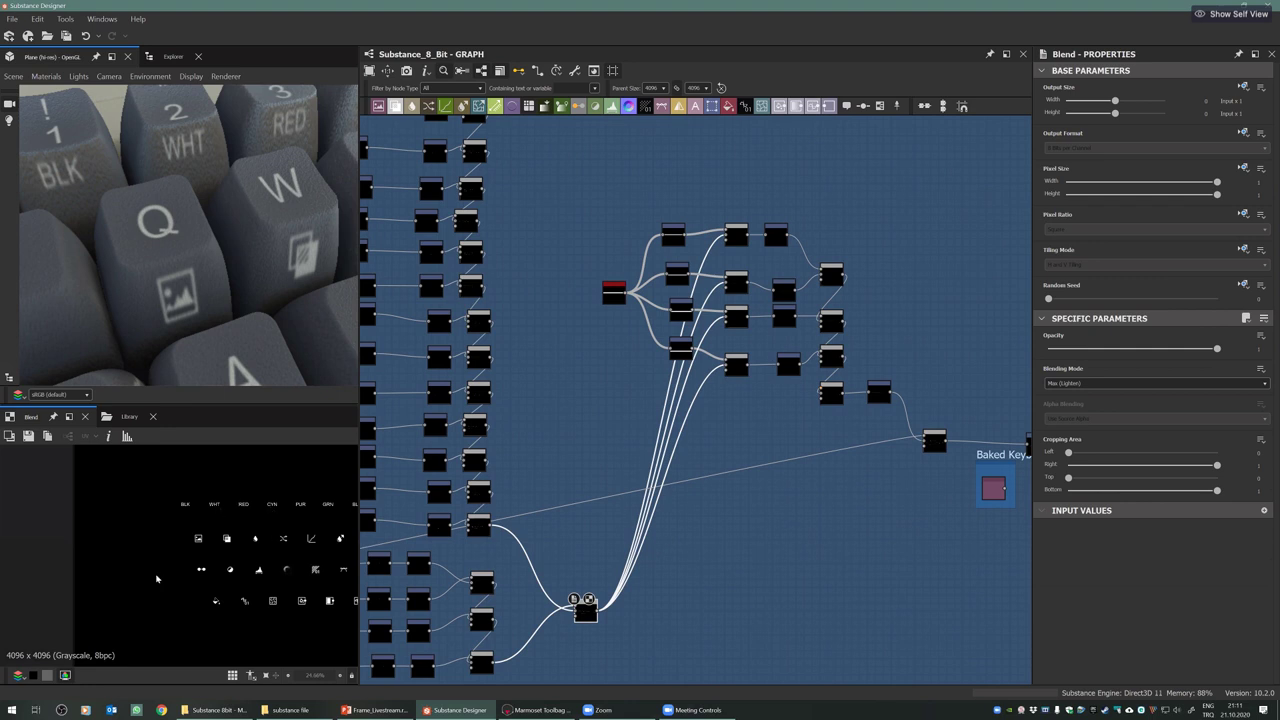
pyautogui.moveTo(265, 575); pyautogui.dragTo(144, 580, button='middle')
pyautogui.scroll(-3, 144, 580)
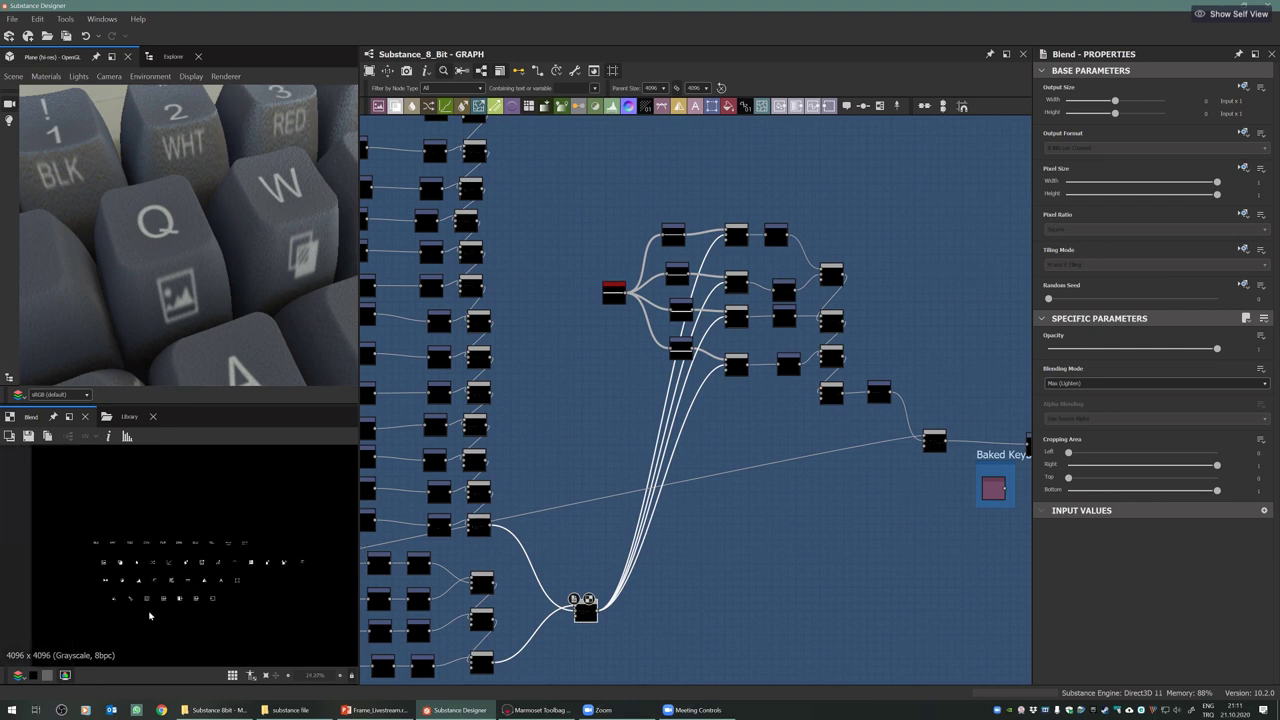
# Inspect the Shape node that supplies the horizontal stripe mask to the four Transformation 2D nodes
pyautogui.scroll(5, 608, 288)
pyautogui.click(603, 282)
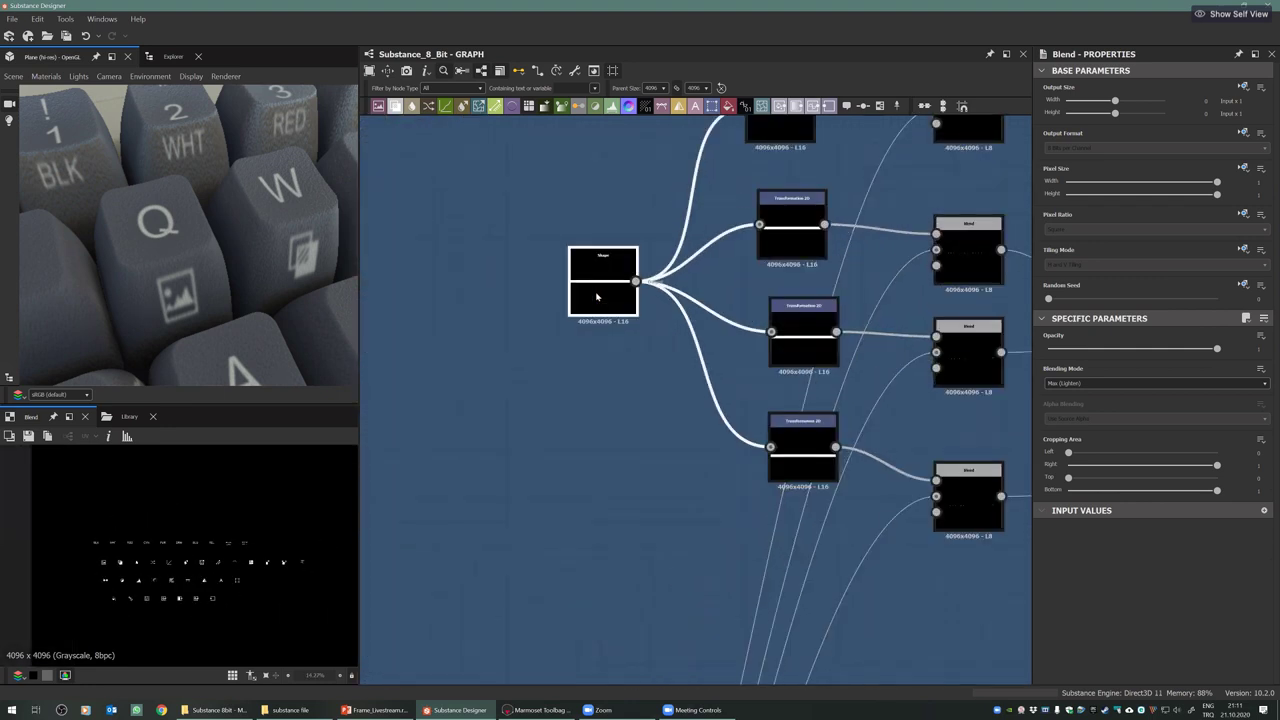
pyautogui.scroll(-2, 181, 525)
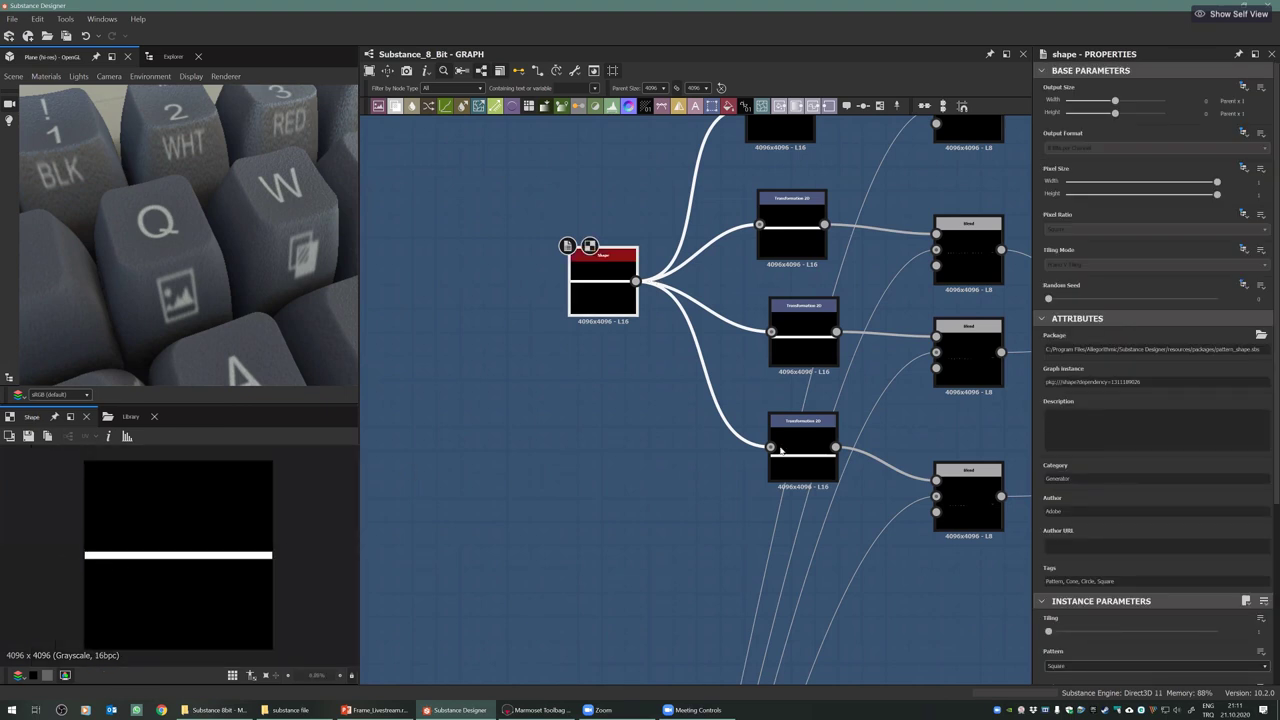
pyautogui.moveTo(781, 450); pyautogui.dragTo(626, 581, button='middle')
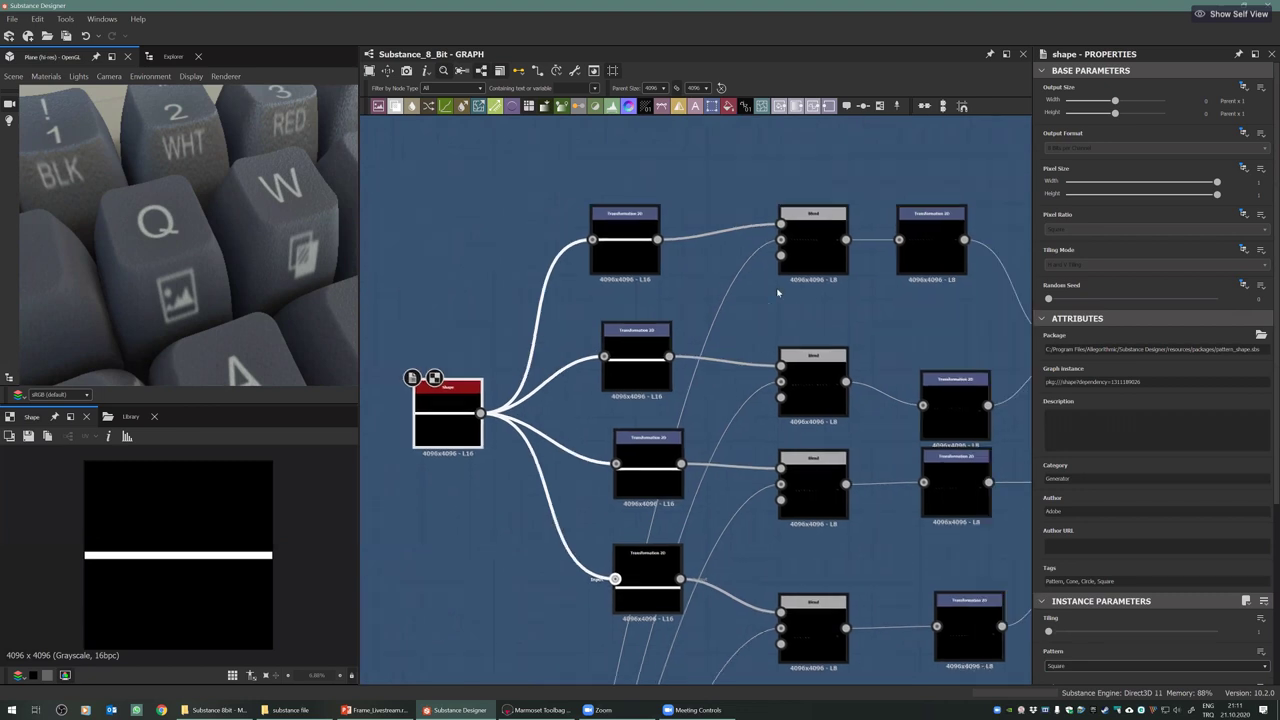
# Preview the four Multiply Blend nodes one after another, from the colour label row down to the lowest icon row
pyautogui.doubleClick(796, 260)
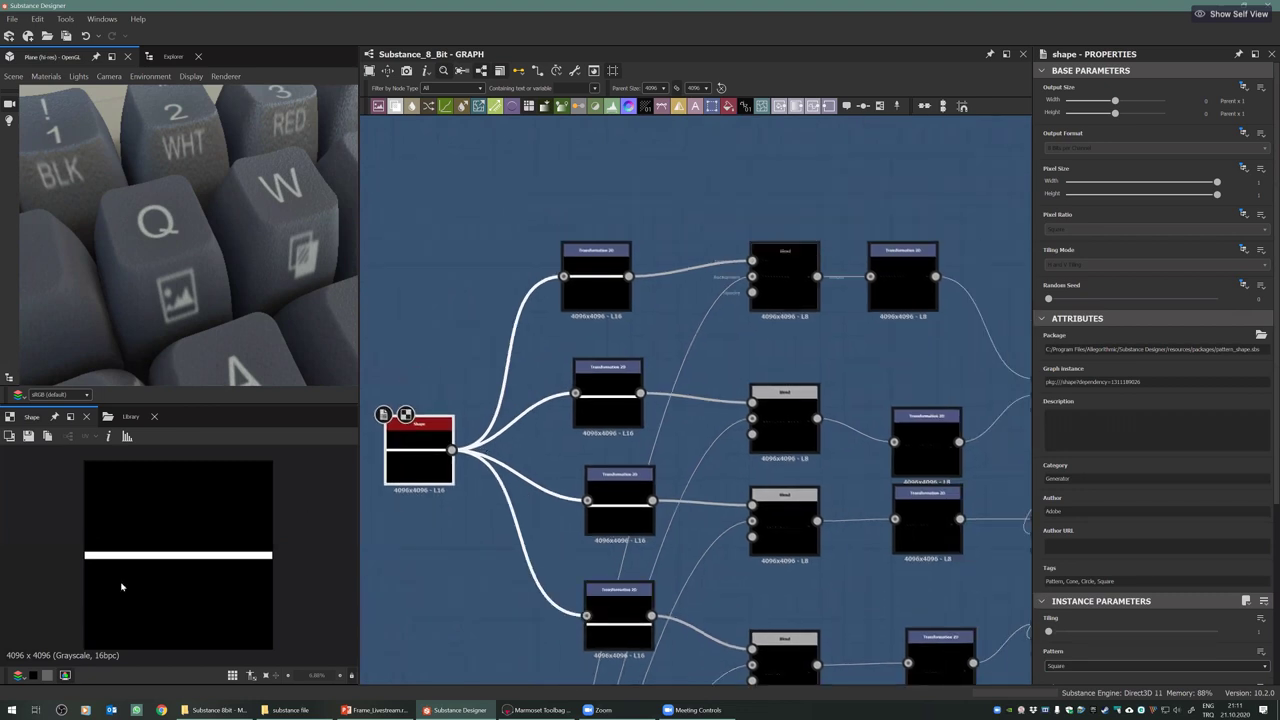
pyautogui.doubleClick(783, 272)
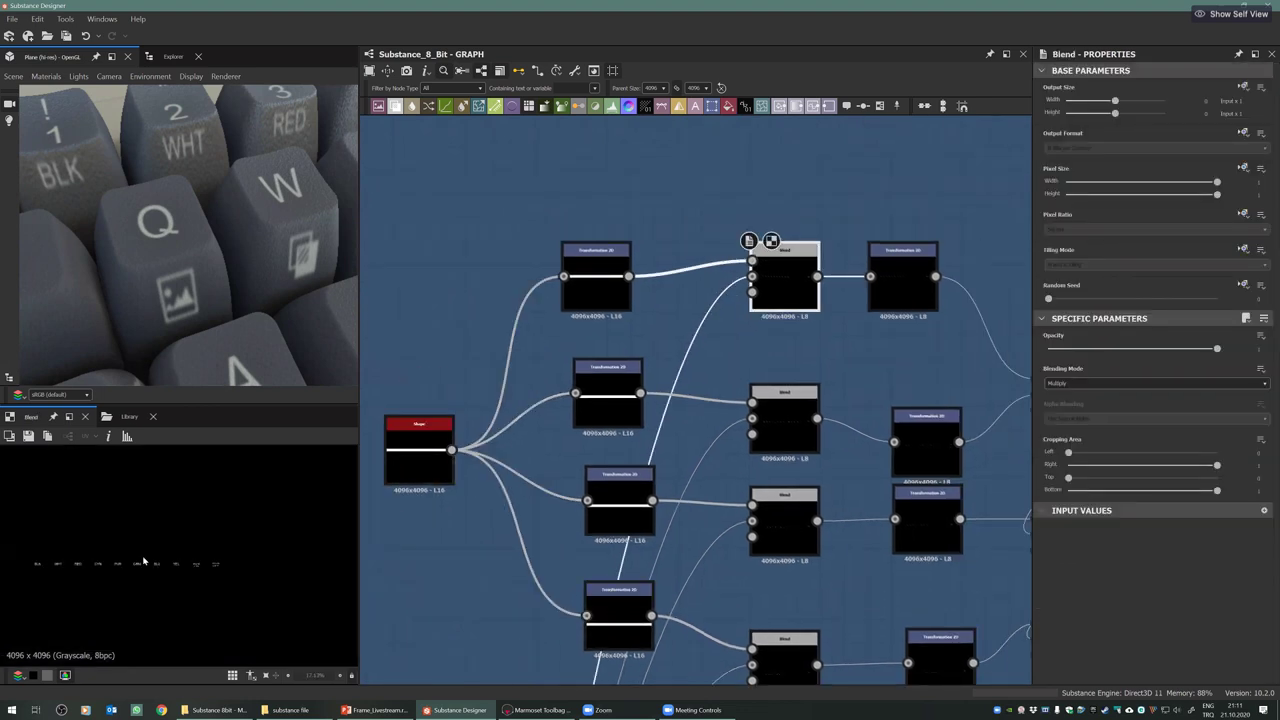
pyautogui.scroll(3, 155, 561)
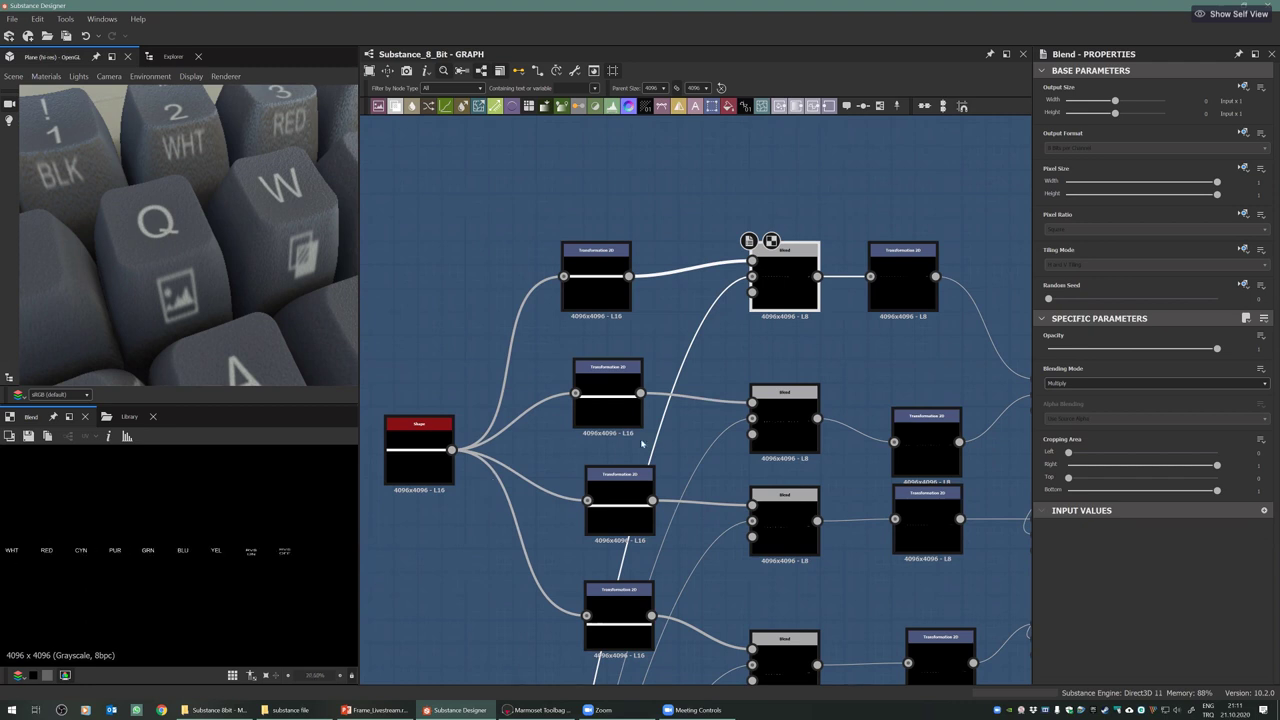
pyautogui.doubleClick(757, 418)
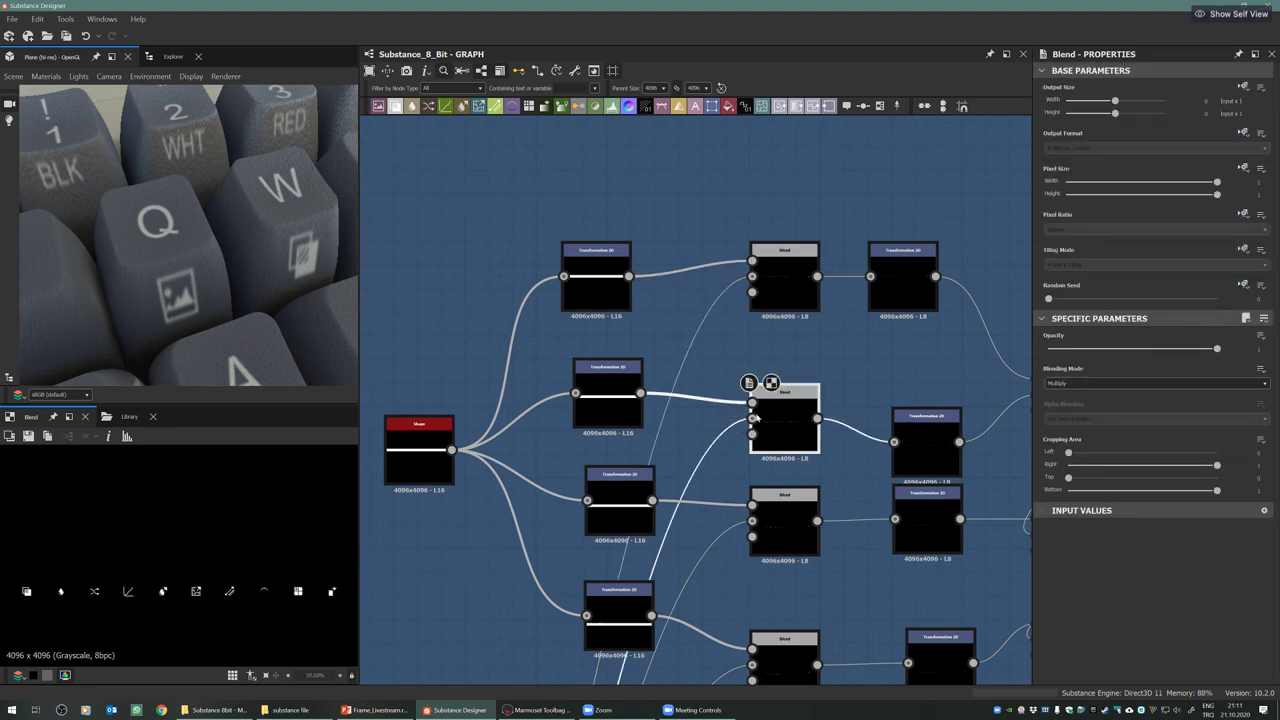
pyautogui.moveTo(379, 521); pyautogui.dragTo(369, 477, button='middle')
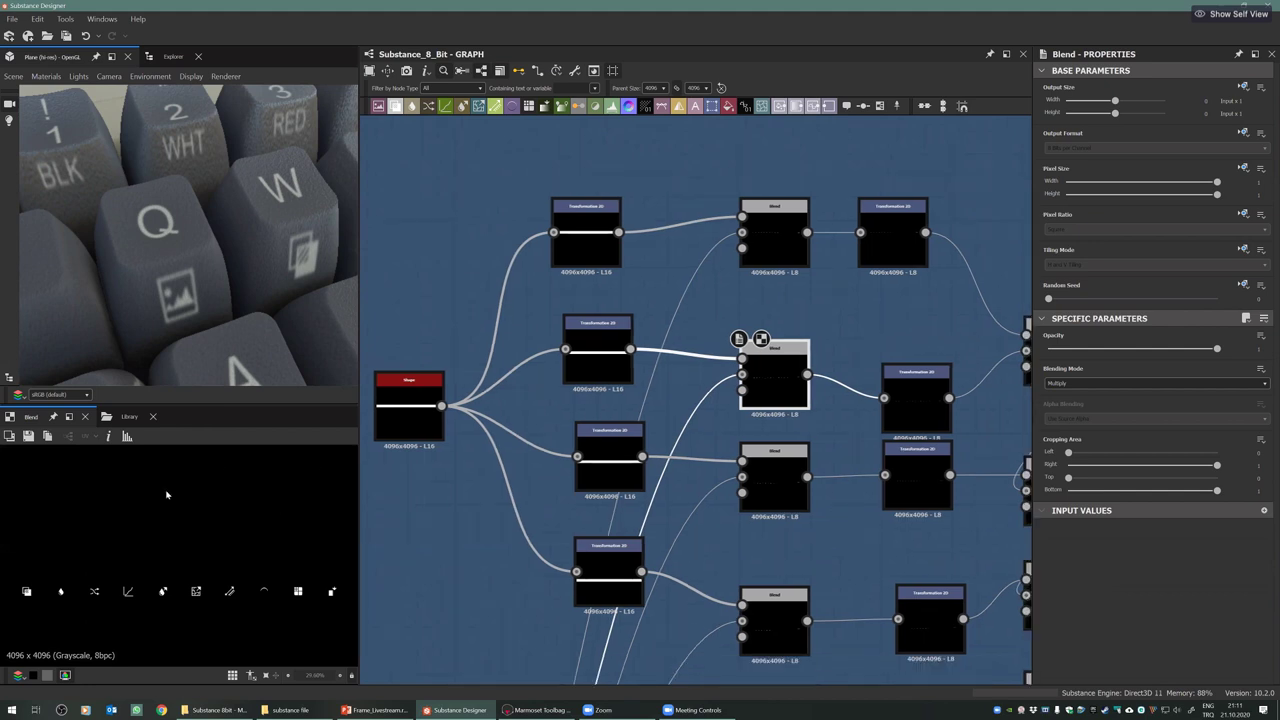
pyautogui.moveTo(814, 574); pyautogui.dragTo(800, 514, button='middle')
pyautogui.doubleClick(766, 424)
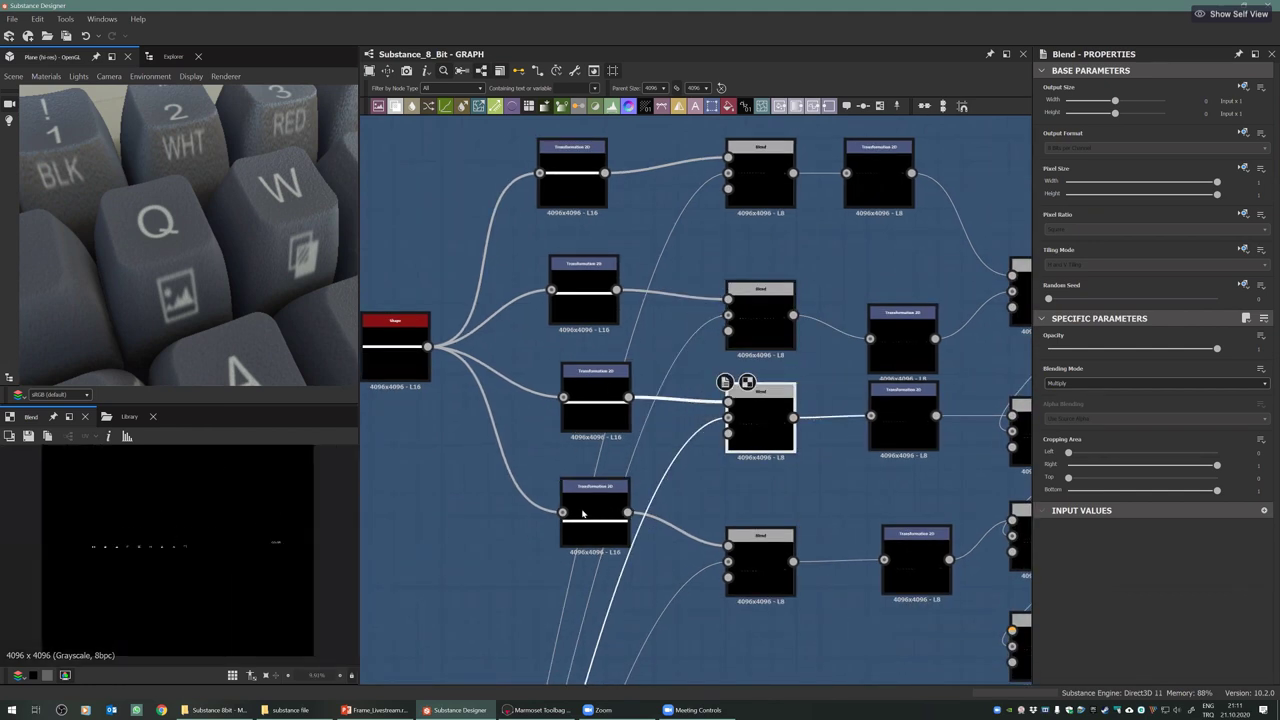
pyautogui.doubleClick(760, 570)
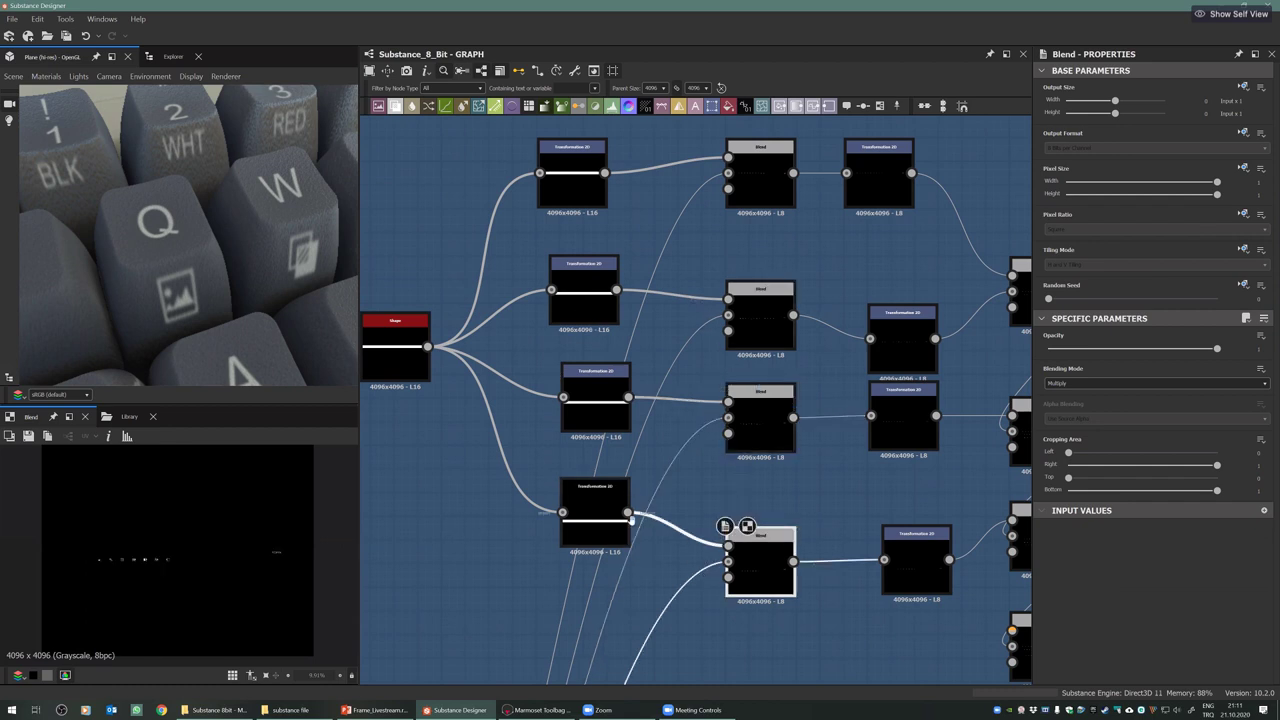
# Compare the colour label row before and after its Transformation 2D node, with the whole keyboard in the 3D view
pyautogui.moveTo(522, 609); pyautogui.dragTo(517, 563, button='middle')
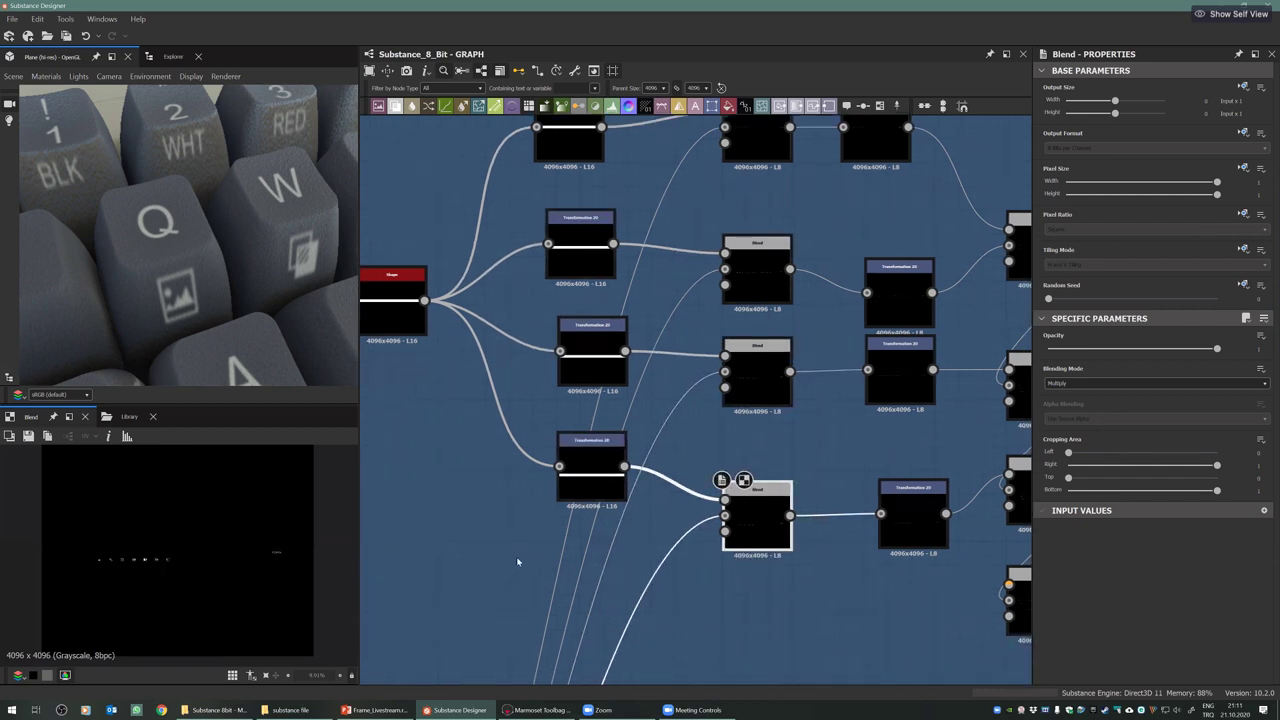
pyautogui.moveTo(396, 209); pyautogui.dragTo(260, 277, button='middle')
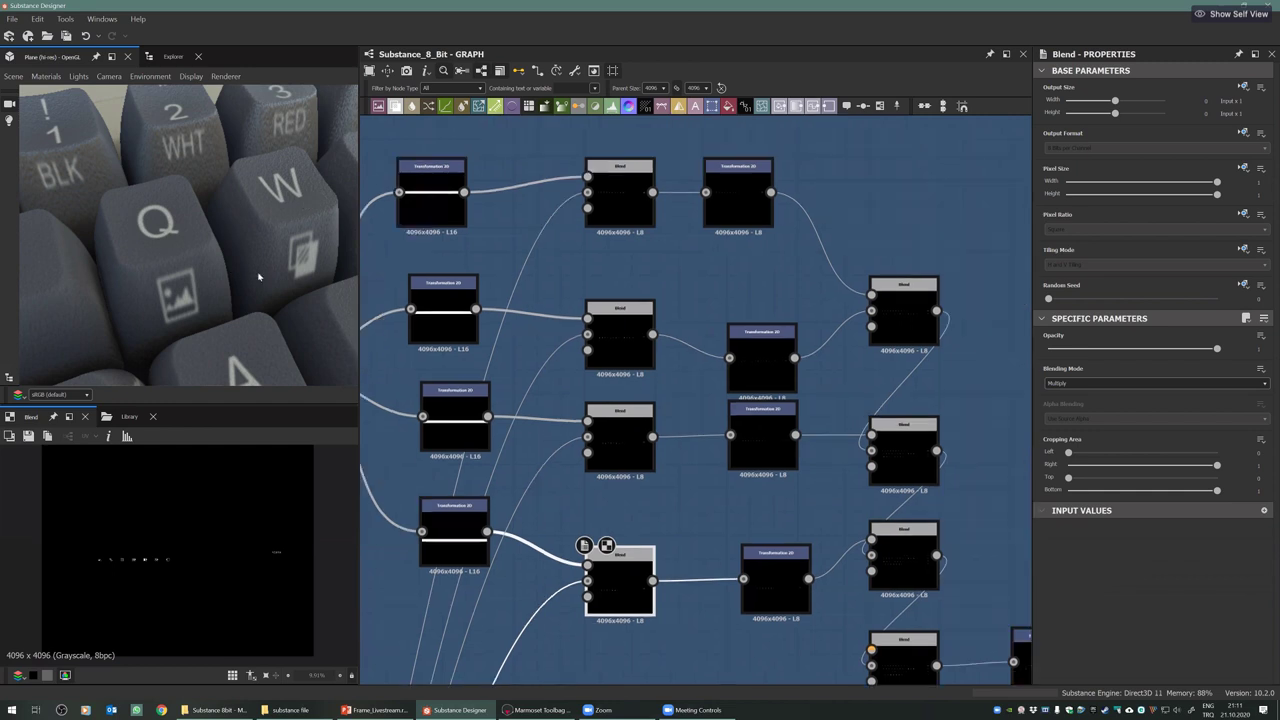
pyautogui.moveTo(410, 250); pyautogui.dragTo(369, 260, button='middle')
pyautogui.scroll(-5, 234, 275)
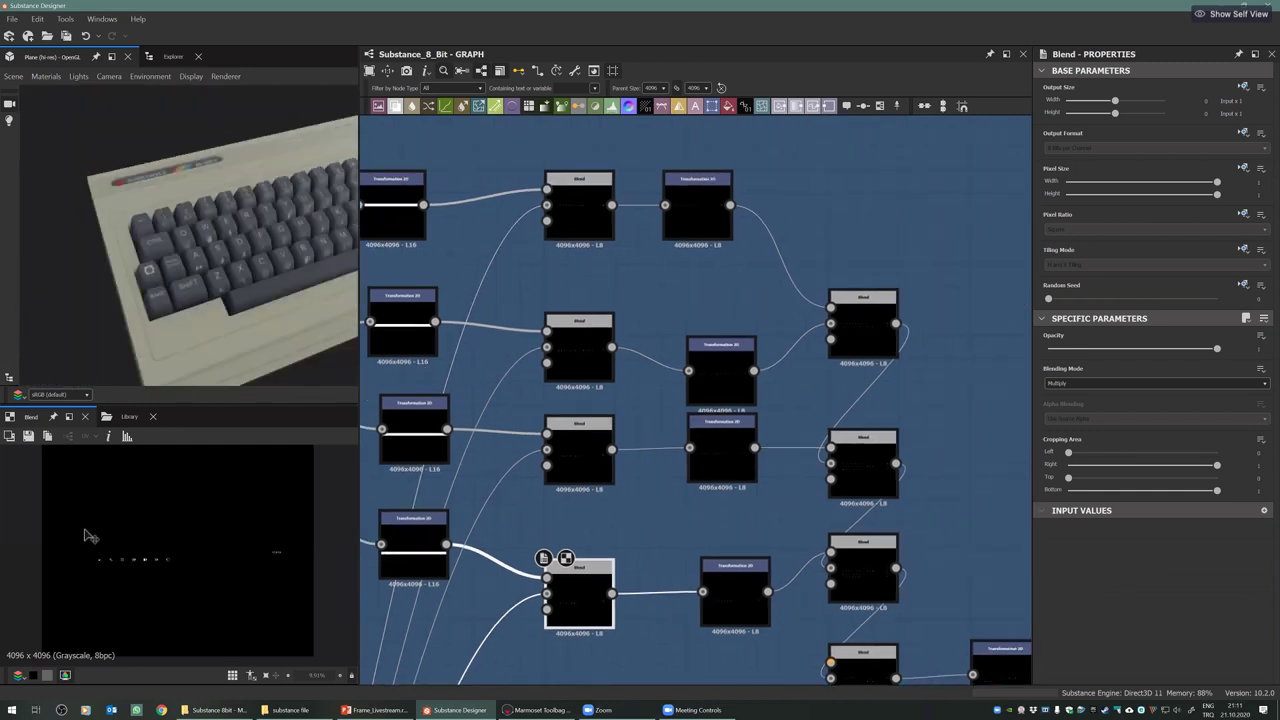
pyautogui.doubleClick(697, 206)
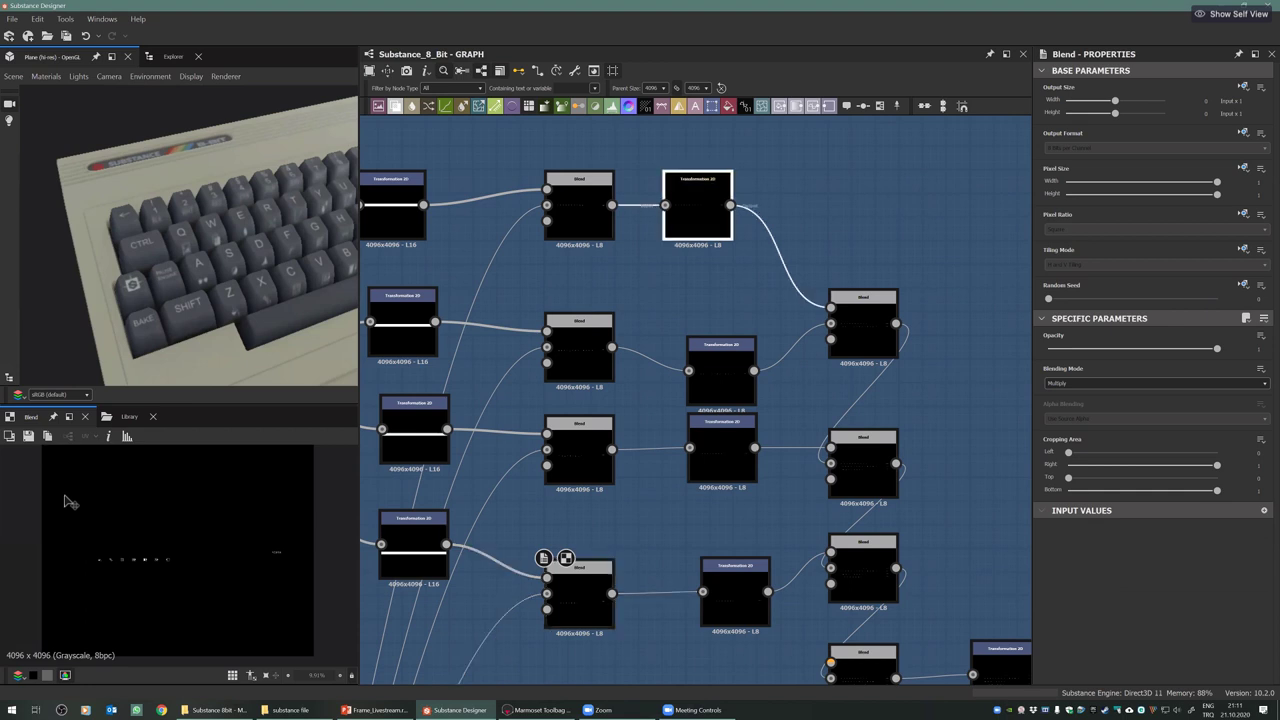
pyautogui.scroll(10, 68, 501)
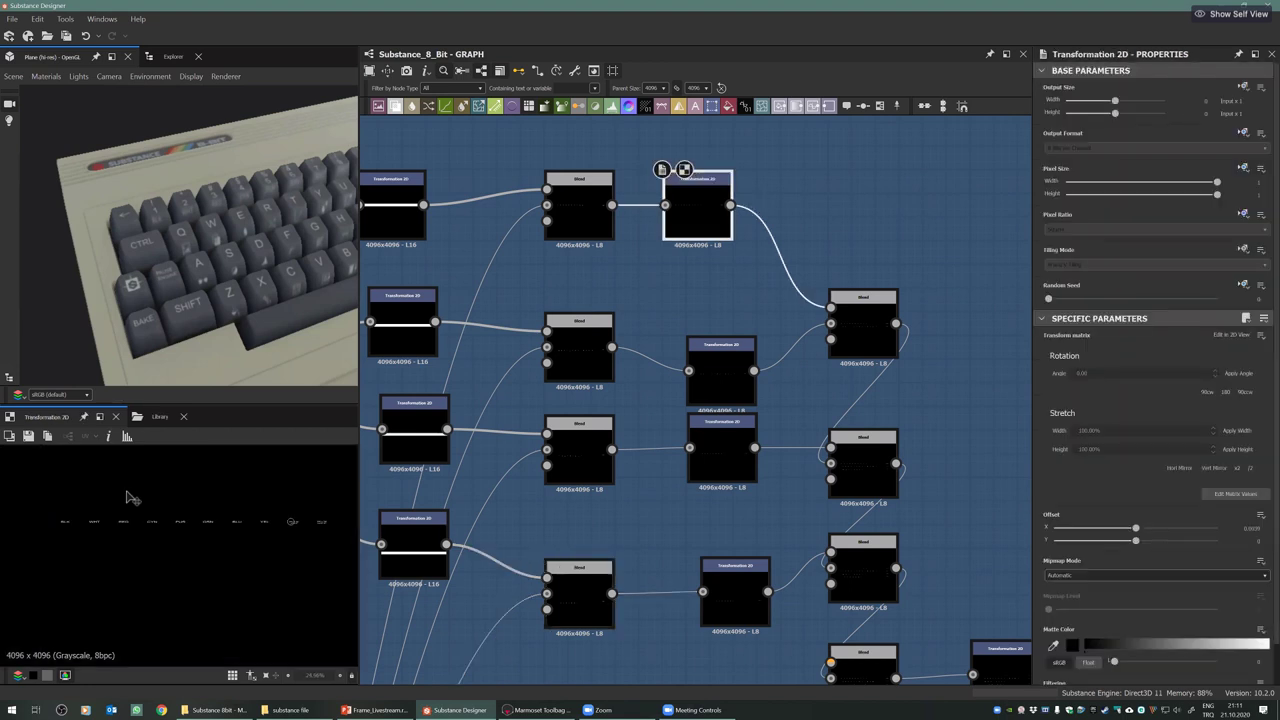
pyautogui.click(585, 210)
pyautogui.click(697, 203)
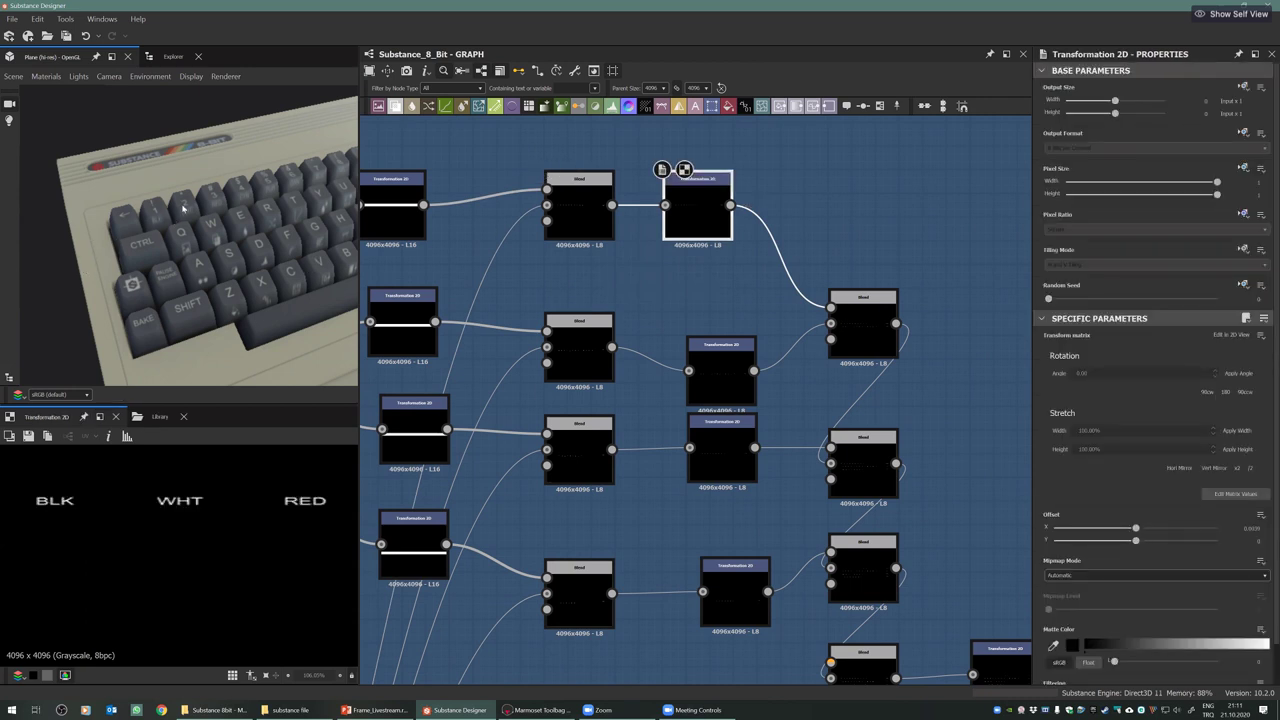
# Compare the third icon row's Multiply Blend with the output of its Transformation 2D node in the 2D view
pyautogui.doubleClick(730, 437)
pyautogui.scroll(-7, 146, 528)
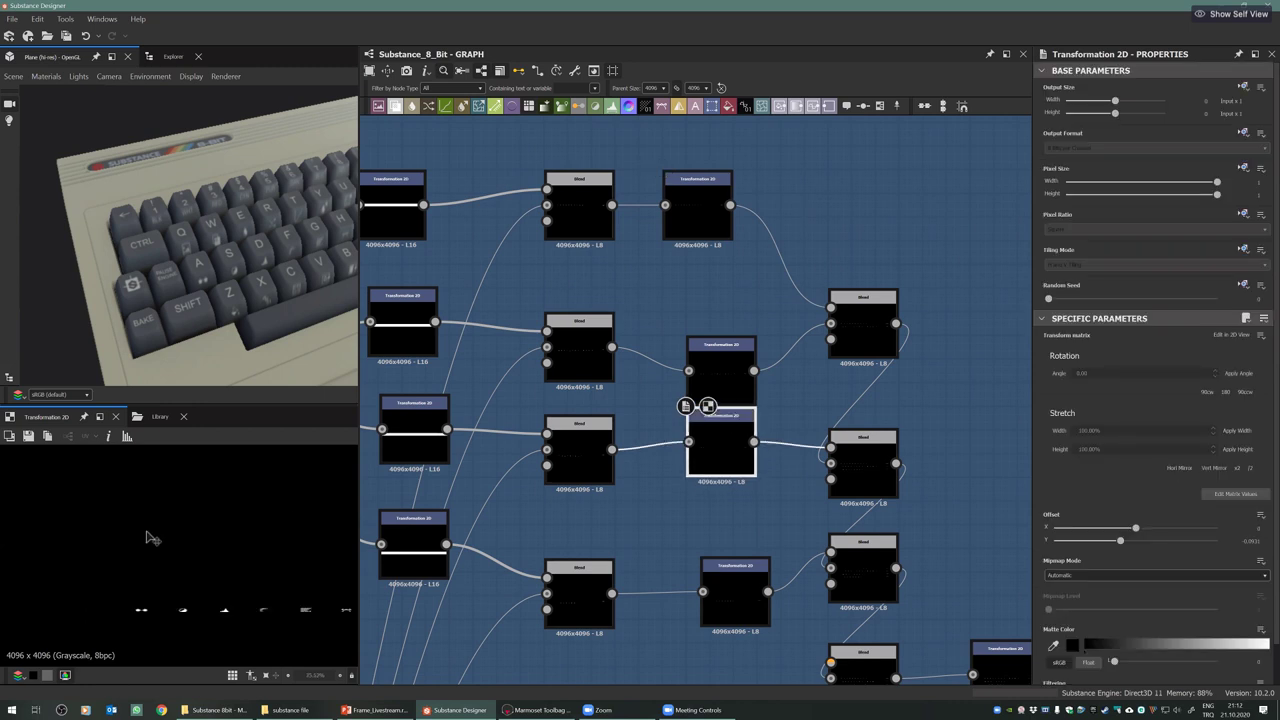
pyautogui.scroll(8, 118, 563)
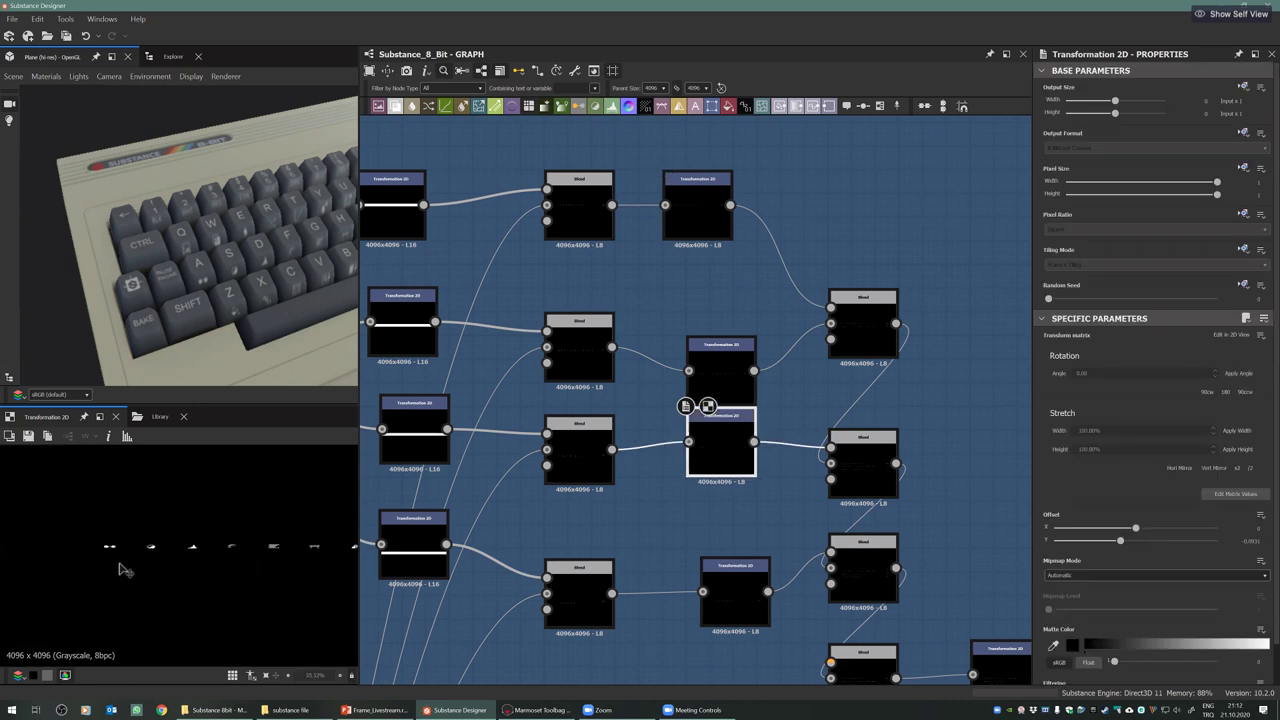
pyautogui.click(573, 456)
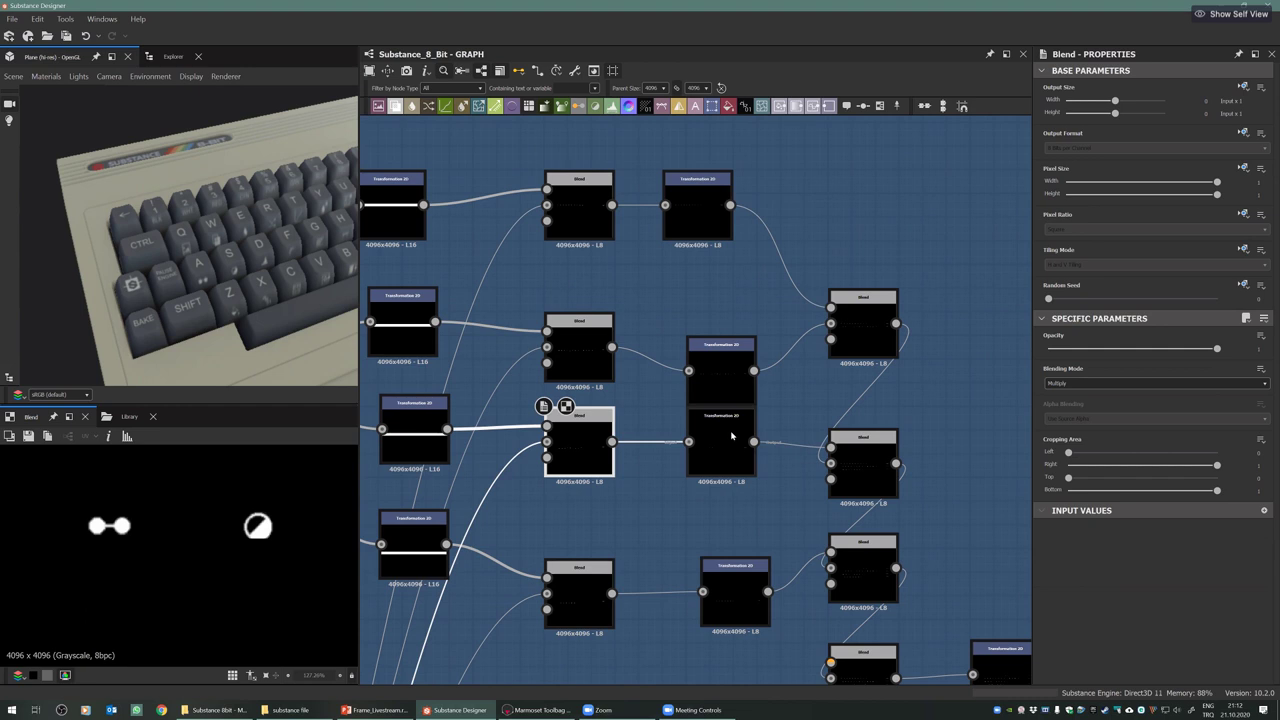
pyautogui.click(695, 428)
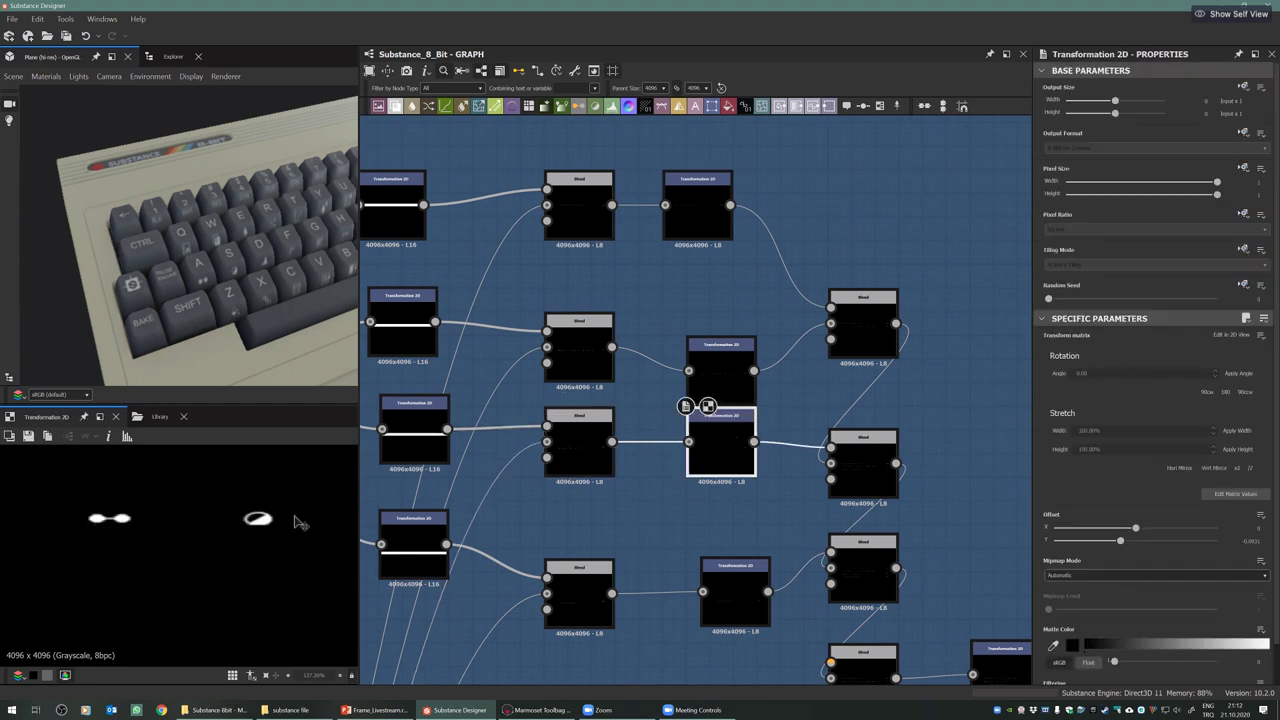
pyautogui.scroll(-5, 240, 555)
# Preview the last Blend in the vertical chain that recombines the four transformed rows
pyautogui.moveTo(747, 292); pyautogui.dragTo(736, 284, button='middle')
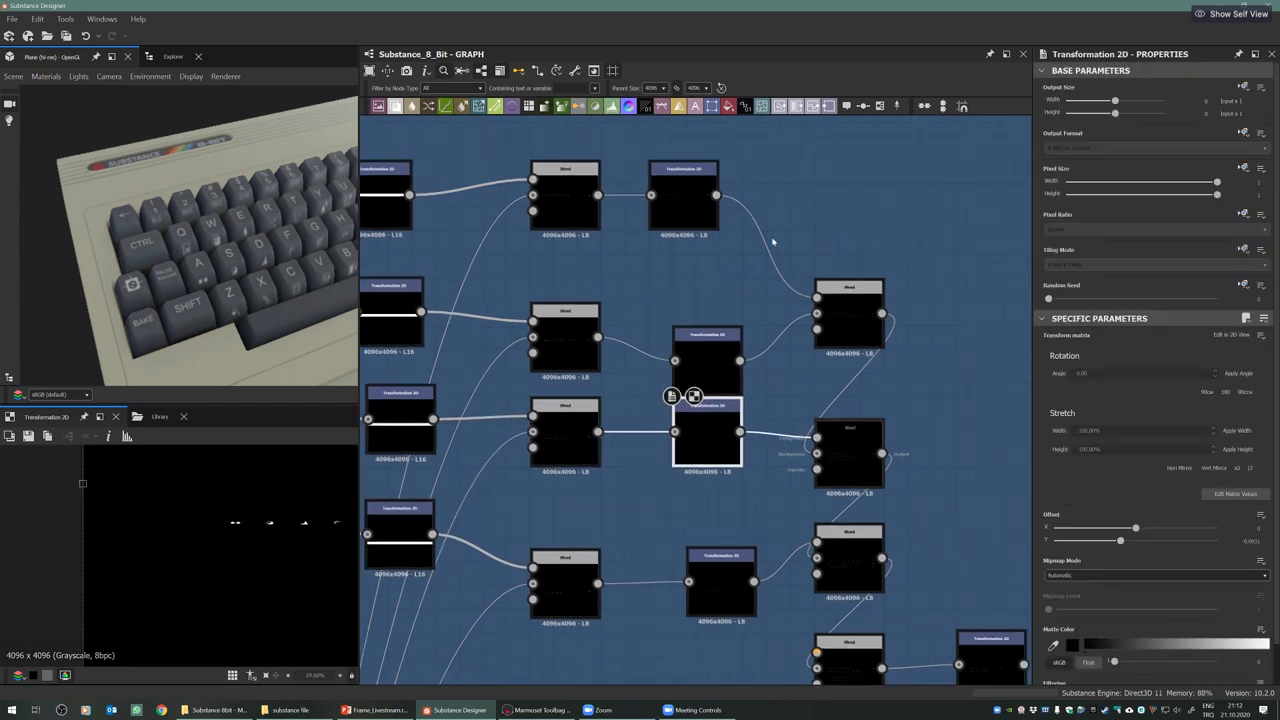
pyautogui.moveTo(803, 173); pyautogui.dragTo(763, 129, button='middle')
pyautogui.moveTo(757, 509); pyautogui.dragTo(703, 459, button='middle')
pyautogui.scroll(-3, 868, 532)
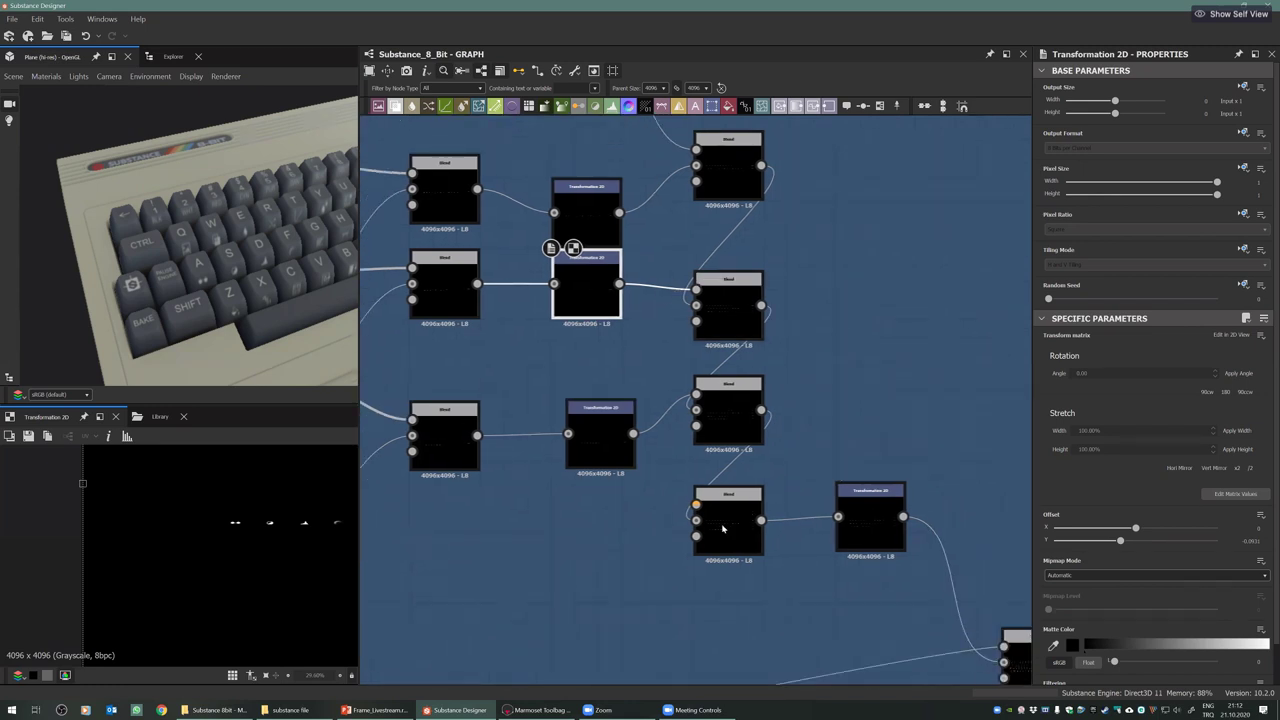
pyautogui.click(722, 520)
pyautogui.scroll(-3, 177, 518)
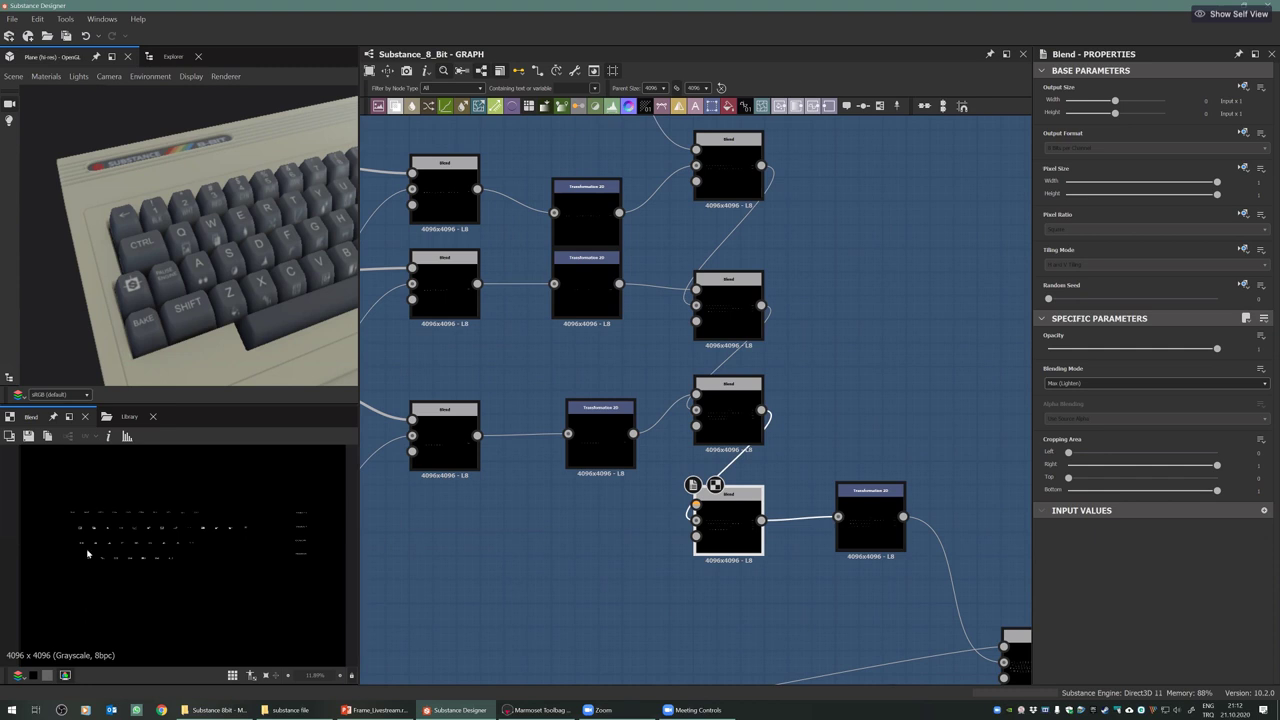
# Preview the Transformation 2D after the recombined rows and the final Blend merging them with the key letters, zoomed in on Q and W
pyautogui.click(865, 543)
pyautogui.doubleClick(865, 543)
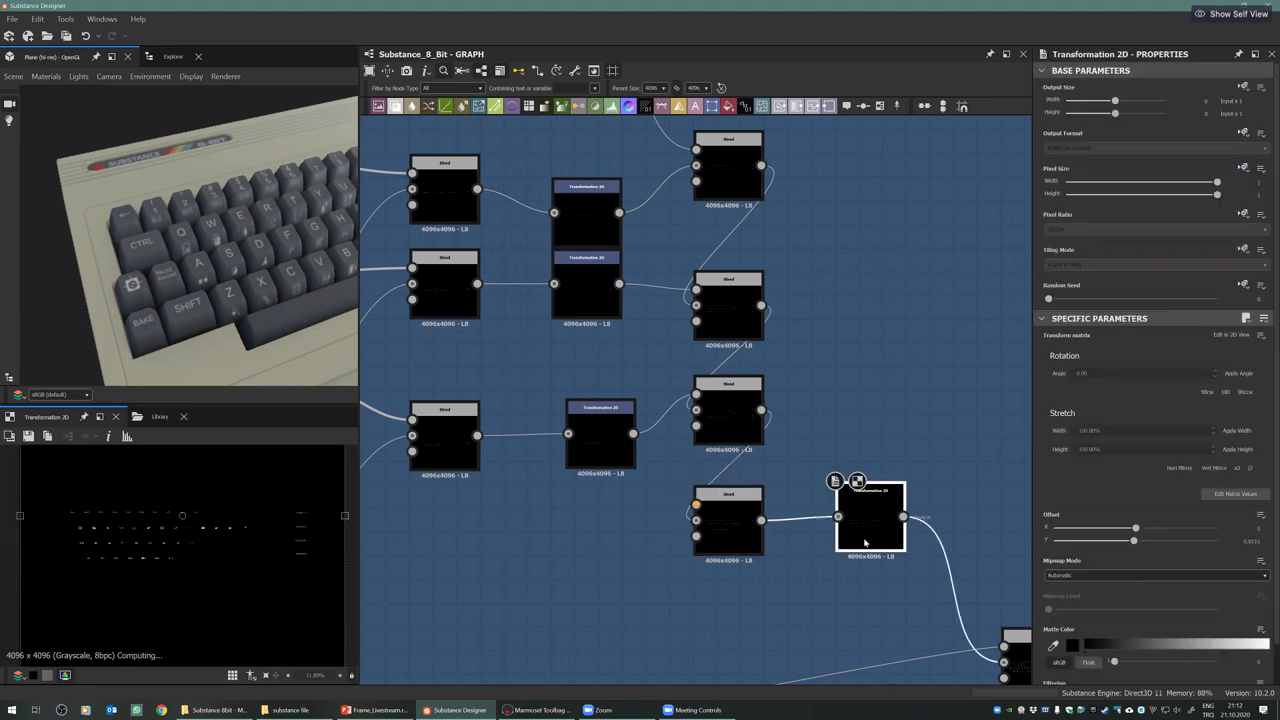
pyautogui.moveTo(874, 535); pyautogui.dragTo(304, 191, button='middle')
pyautogui.click(749, 490)
pyautogui.scroll(6, 74, 488)
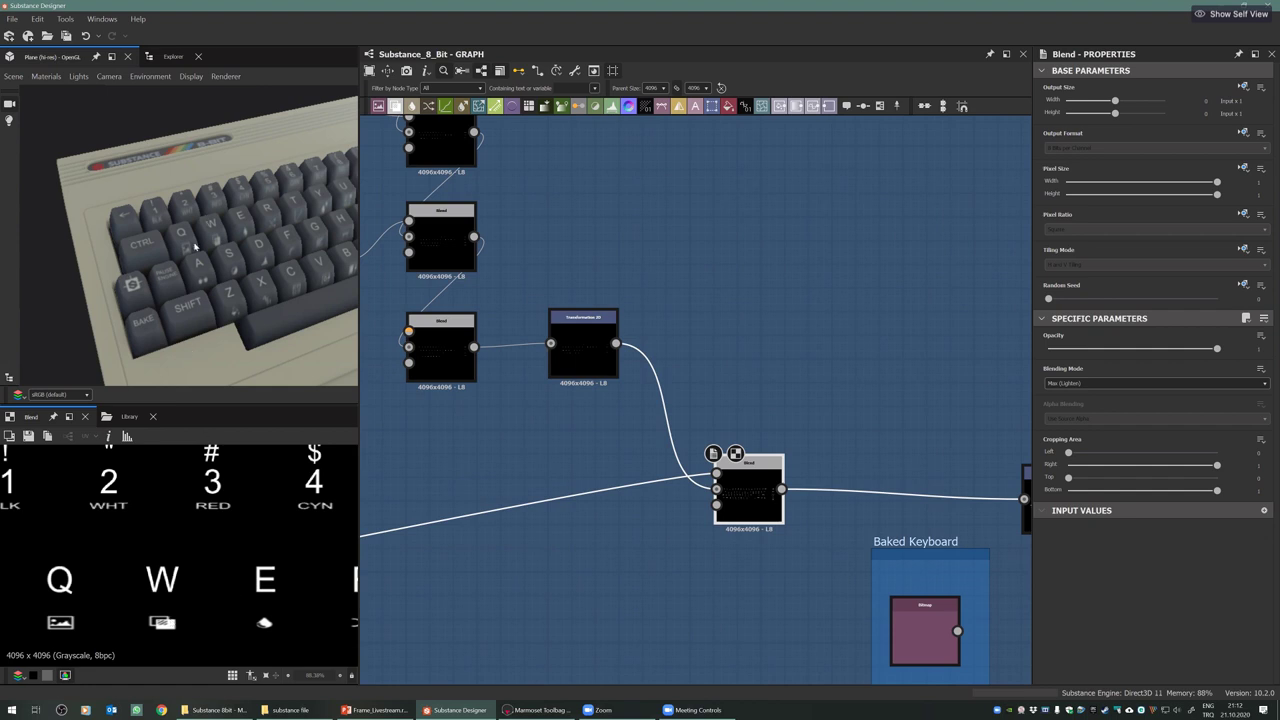
# Examine the printed legends on the 3D keyboard close up around the CTRL, SHIFT and BAKE keys
pyautogui.scroll(5, 195, 246)
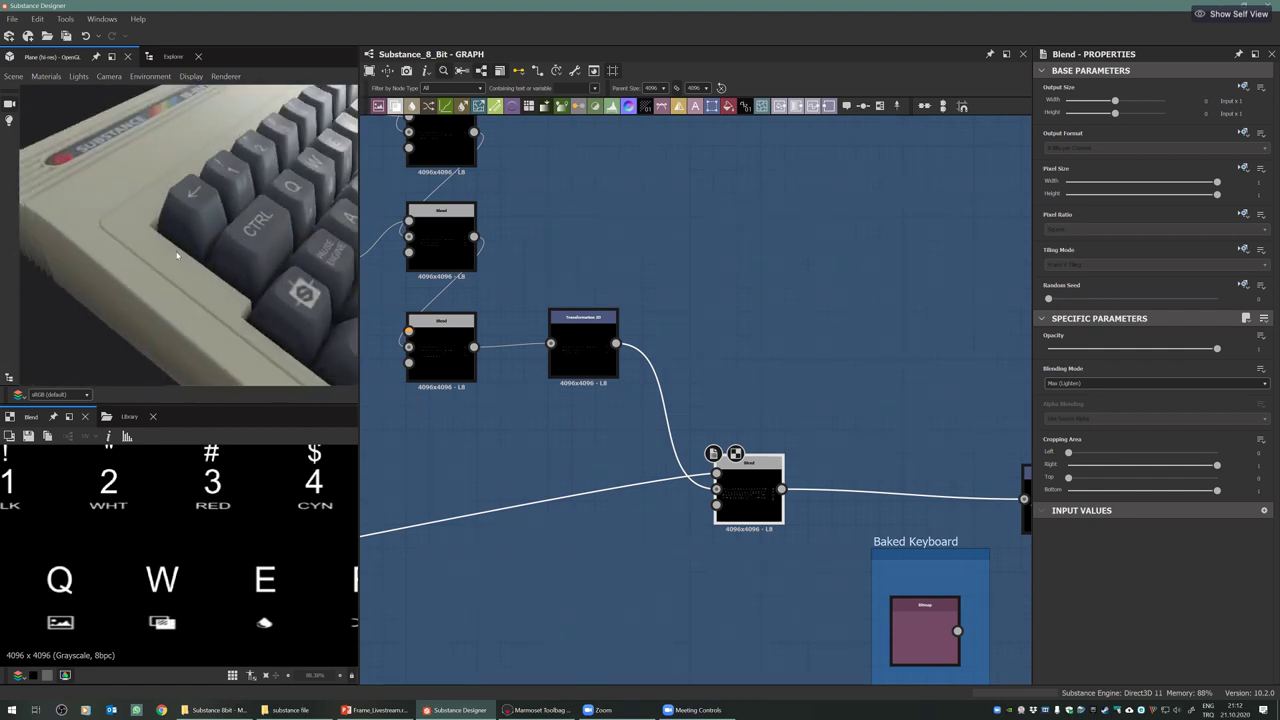
pyautogui.moveTo(298, 236); pyautogui.dragTo(189, 235, button='middle')
pyautogui.scroll(-4, 815, 608)
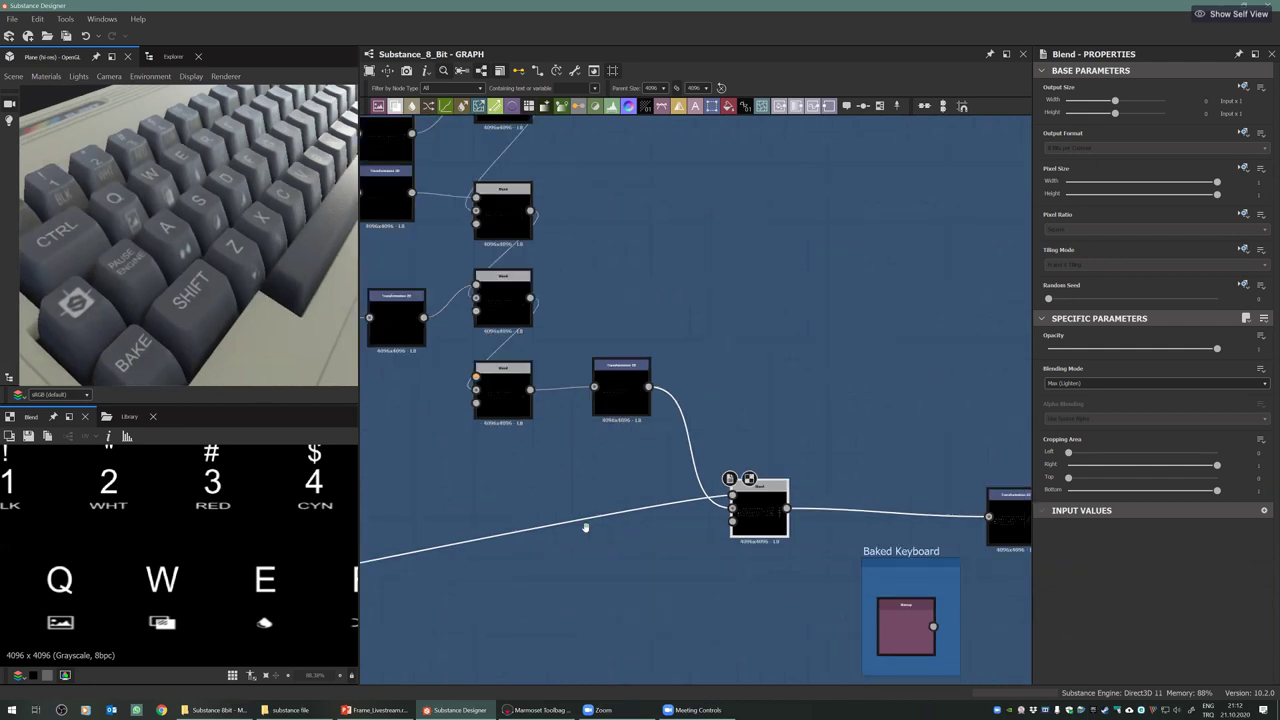
# Move the outgoing connection of the final Transformation 2D to the Baked Keyboard bitmap's output and preview the bitmap in the 2D view
pyautogui.scroll(6, 713, 458)
pyautogui.doubleClick(713, 458)
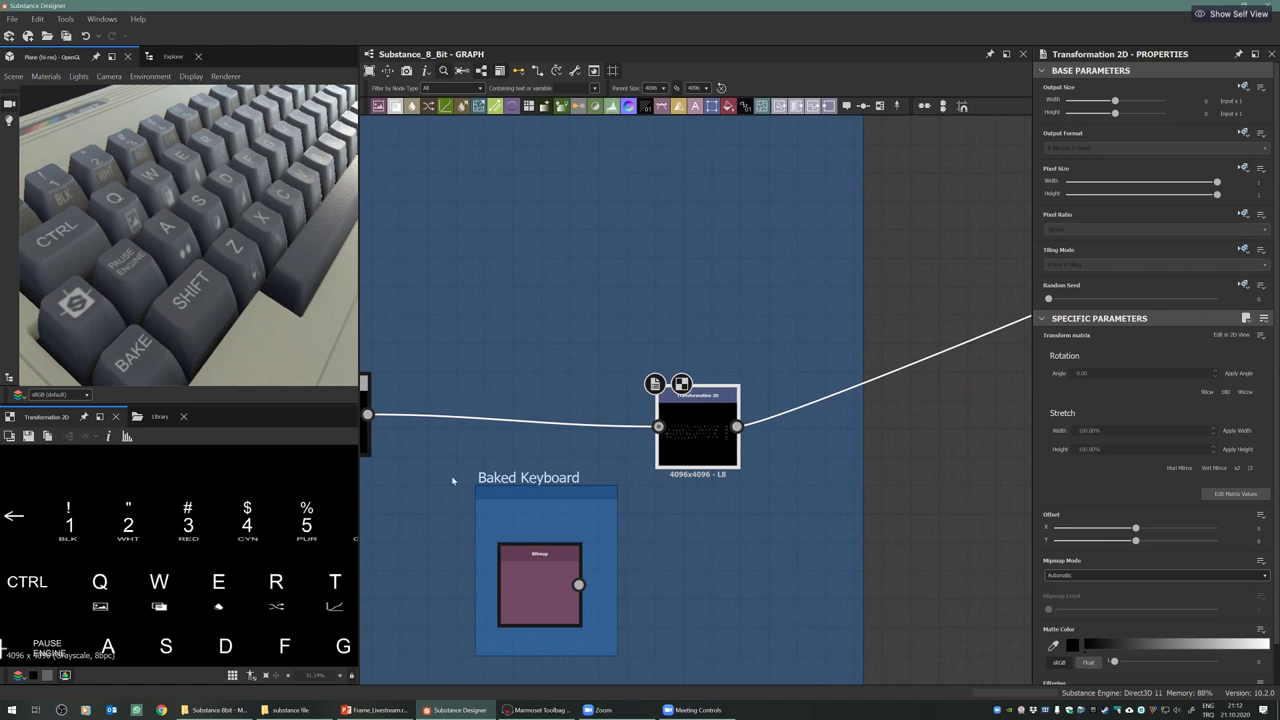
pyautogui.scroll(-2, 671, 496)
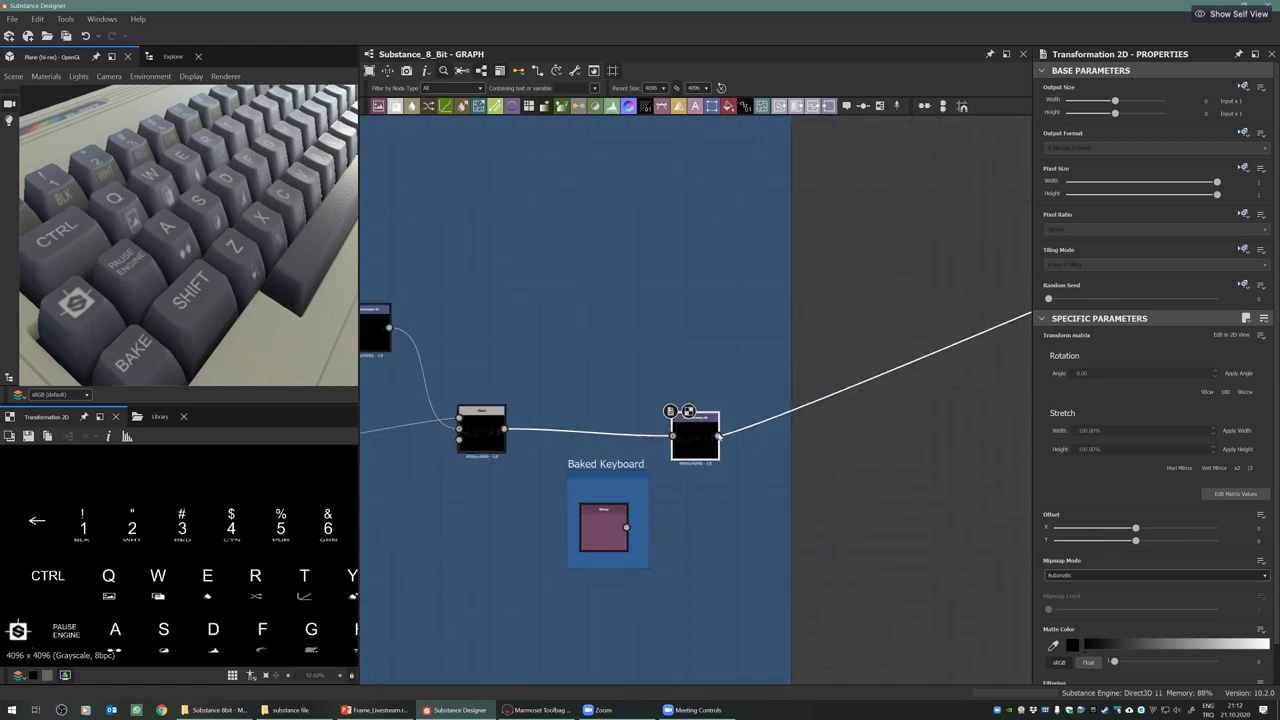
pyautogui.keyDown('shift'); pyautogui.moveTo(717, 435); pyautogui.dragTo(627, 531); pyautogui.keyUp('shift')
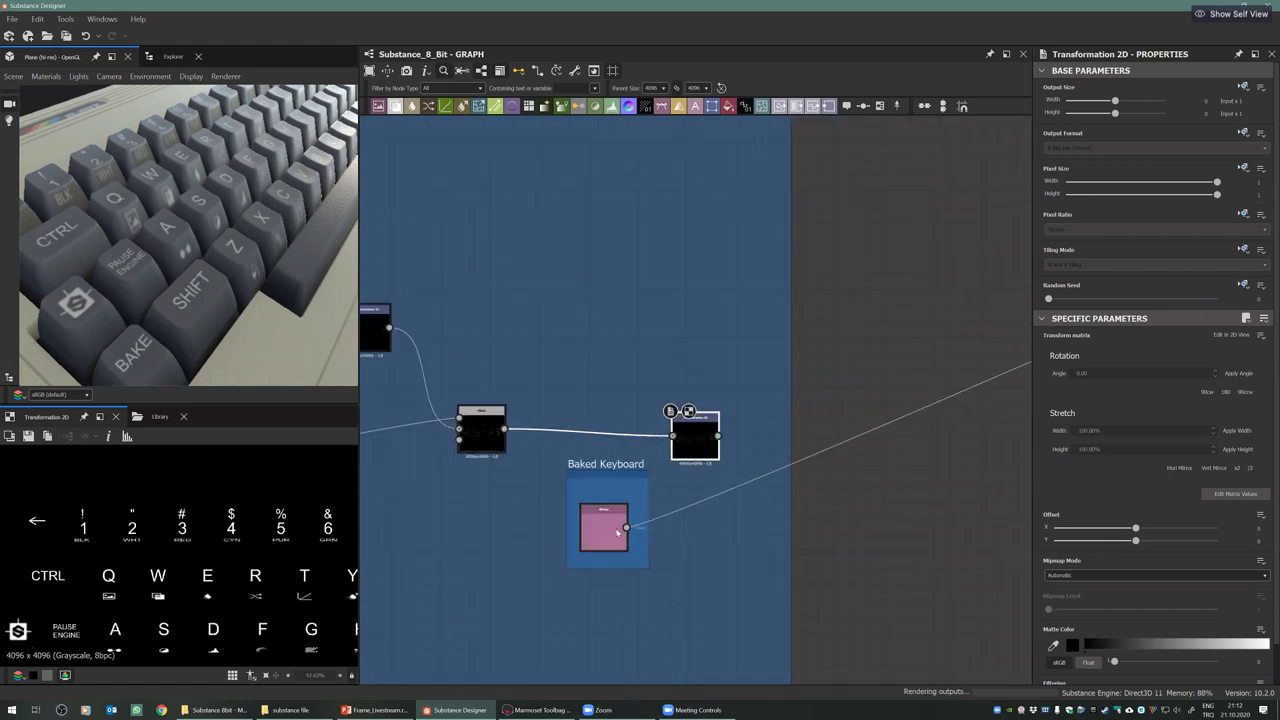
pyautogui.click(594, 531)
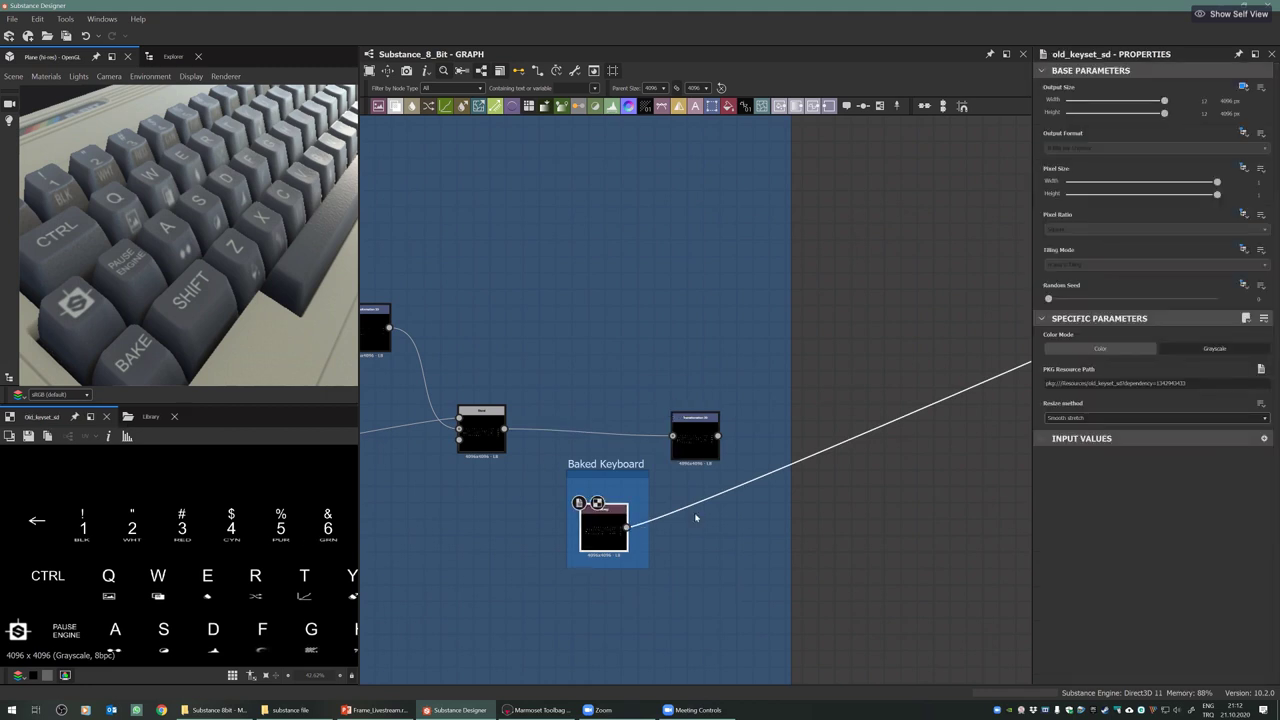
# Trace the Baked Keyboard bitmap's connection across the graph, past the Keyboard frame, to the Color Blendings frame
pyautogui.scroll(-5, 696, 517)
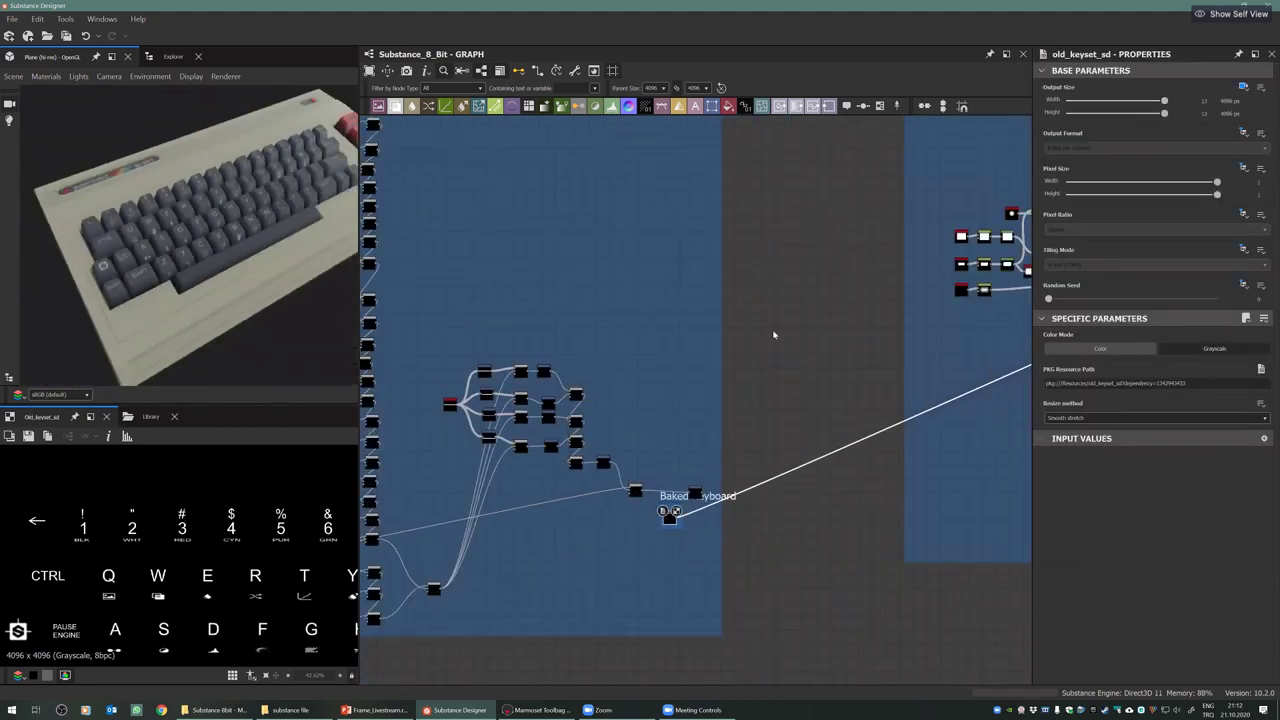
pyautogui.moveTo(684, 375); pyautogui.dragTo(483, 440, button='middle')
pyautogui.scroll(-1, 516, 506)
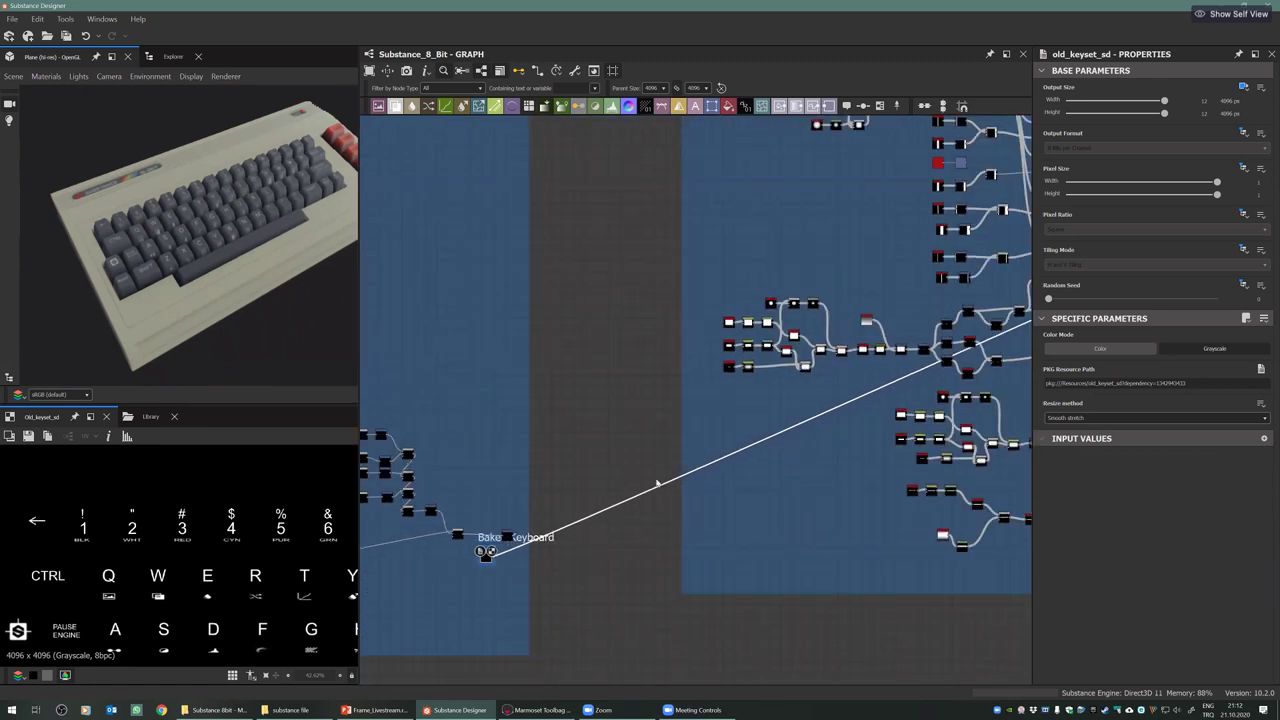
pyautogui.scroll(-3, 657, 484)
pyautogui.moveTo(660, 525); pyautogui.dragTo(638, 495, button='middle')
pyautogui.moveTo(819, 371); pyautogui.dragTo(711, 404, button='middle')
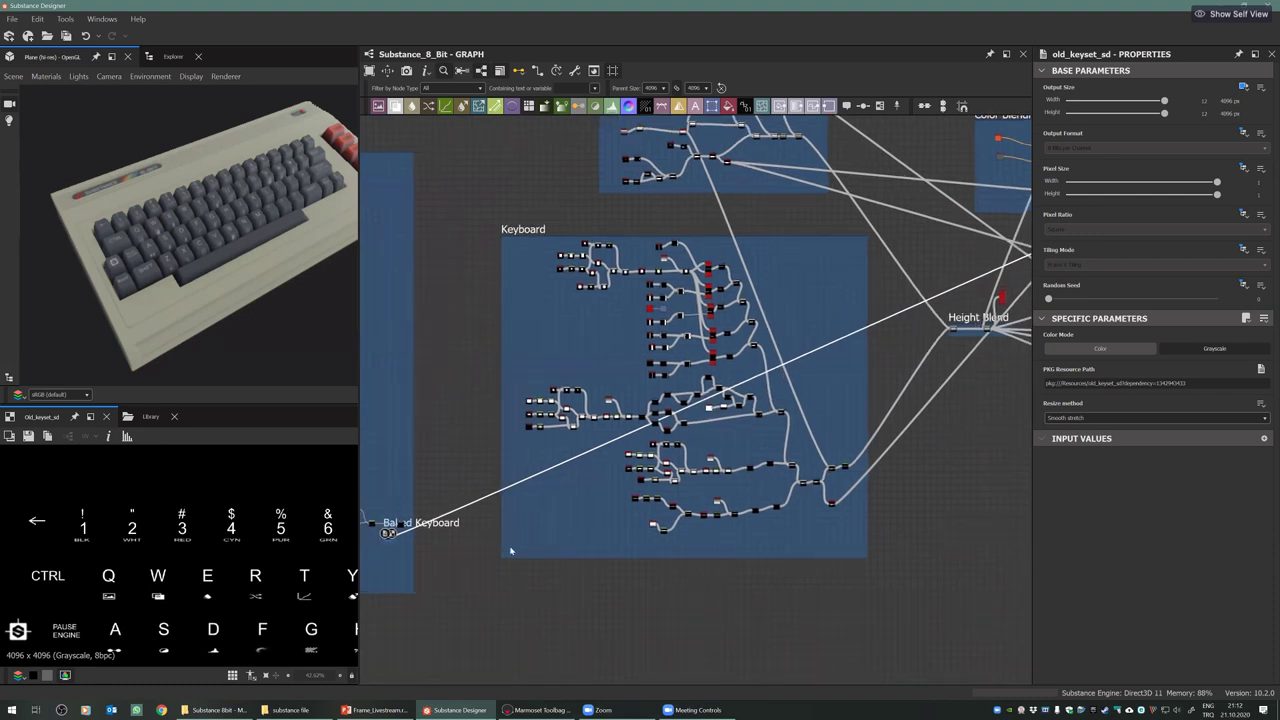
pyautogui.moveTo(776, 400); pyautogui.dragTo(734, 414, button='middle')
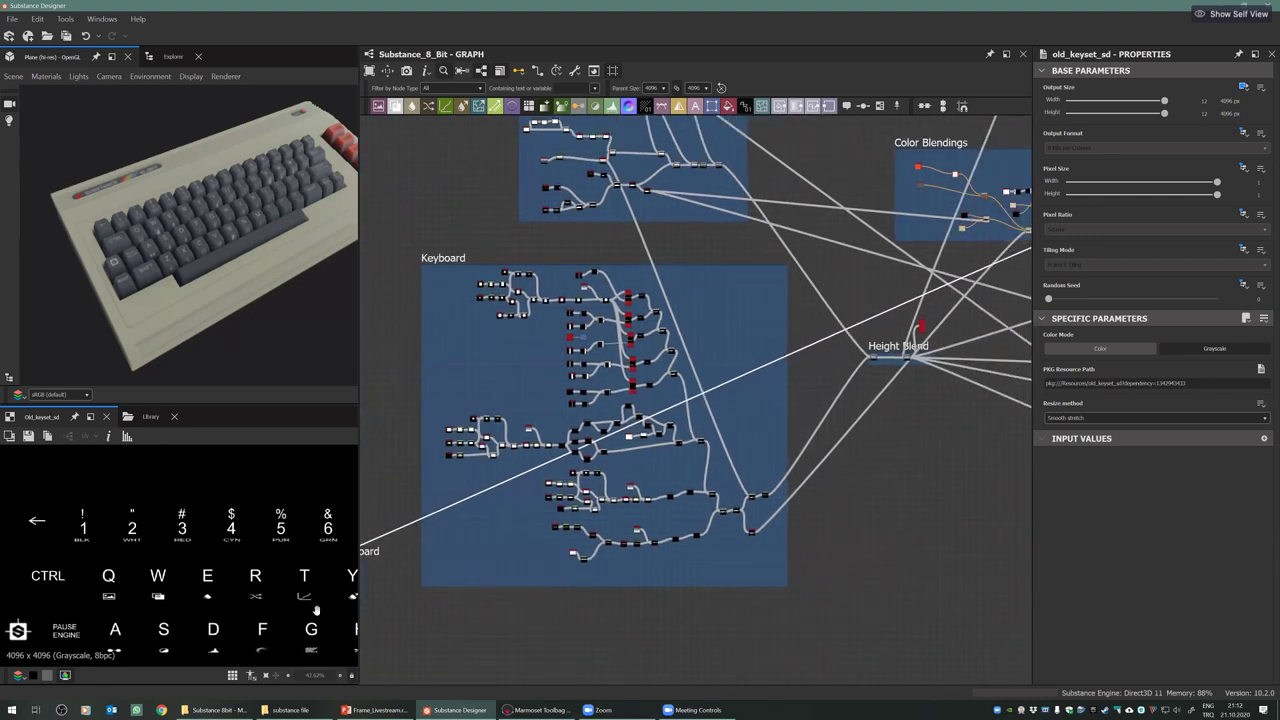
pyautogui.moveTo(883, 397); pyautogui.dragTo(764, 437, button='middle')
pyautogui.moveTo(824, 403); pyautogui.dragTo(799, 412, button='middle')
pyautogui.moveTo(881, 385); pyautogui.dragTo(850, 405, button='middle')
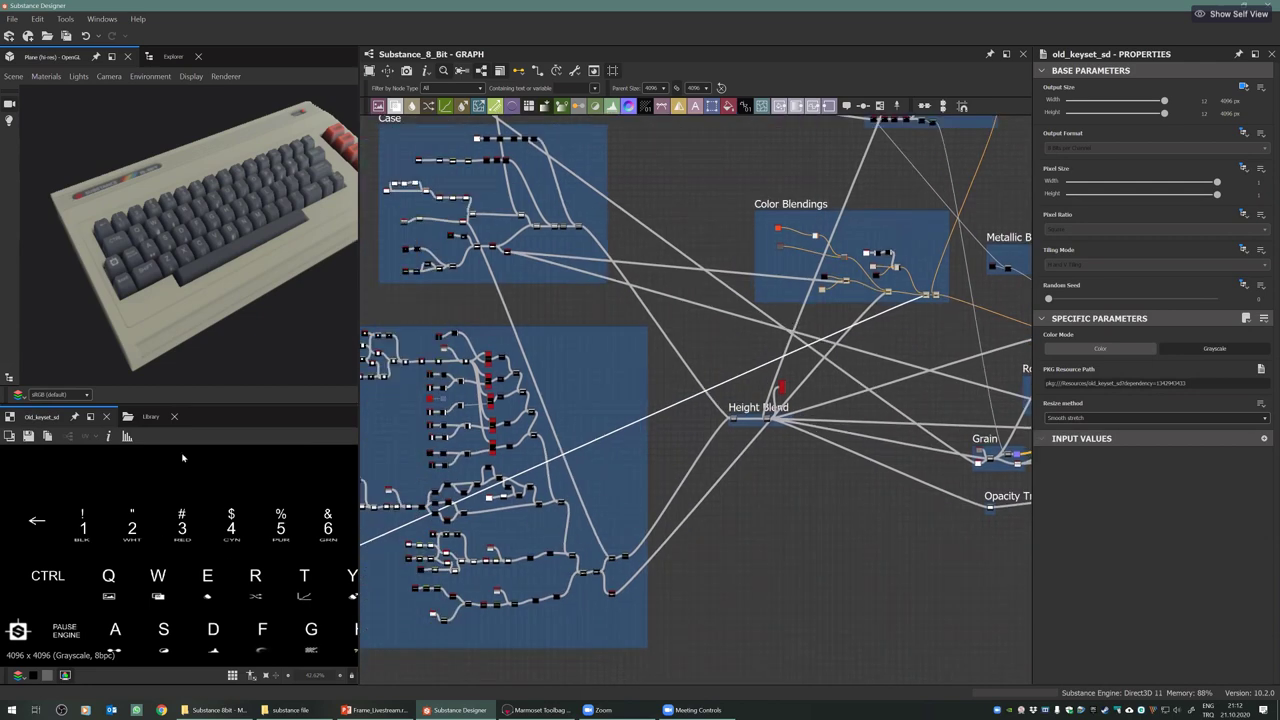
# Compare the Color Blendings Blend that receives the baked keyboard mask with its foreground color input in the 2D view
pyautogui.scroll(8, 940, 280)
pyautogui.doubleClick(807, 413)
pyautogui.scroll(5, 180, 232)
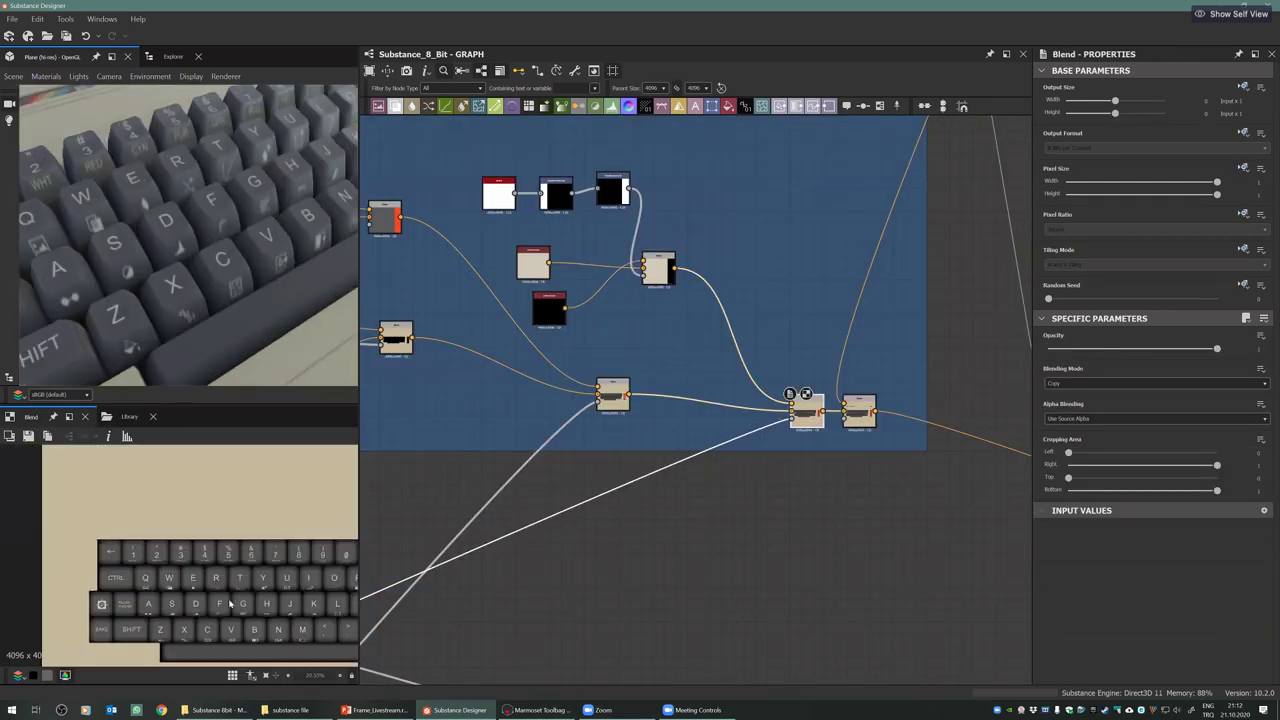
pyautogui.scroll(5, 798, 418)
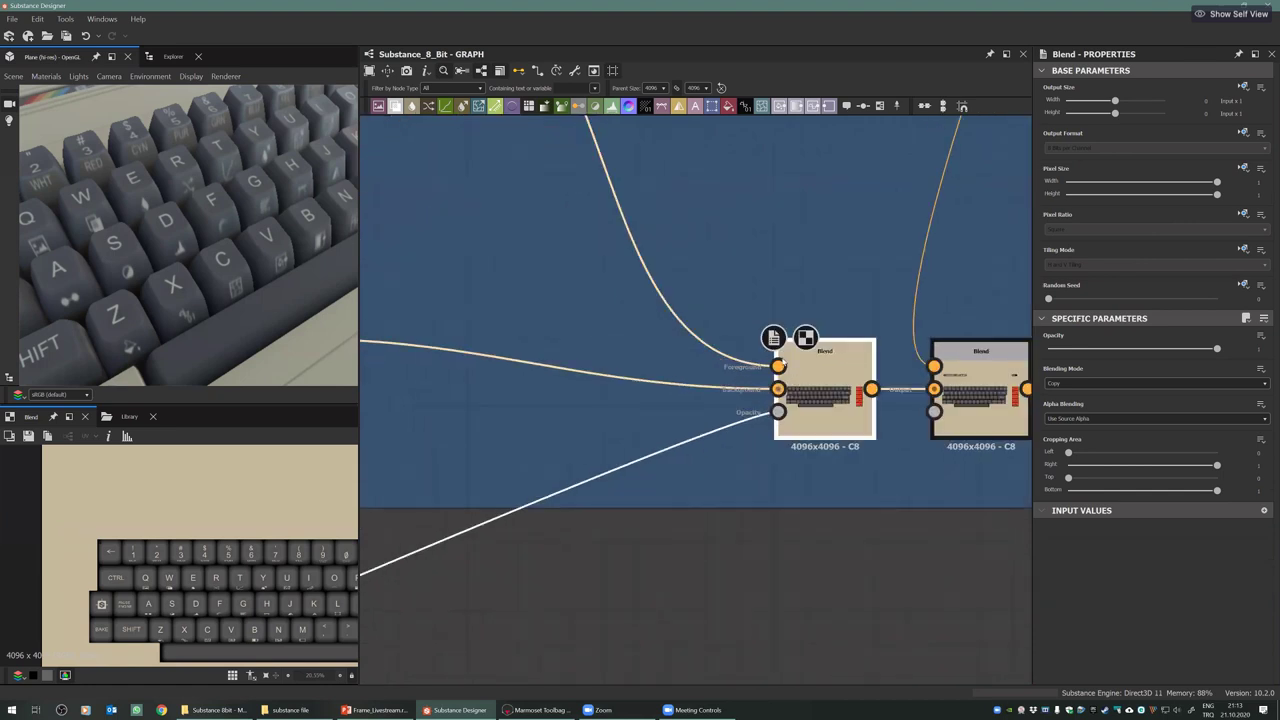
pyautogui.scroll(-8, 651, 286)
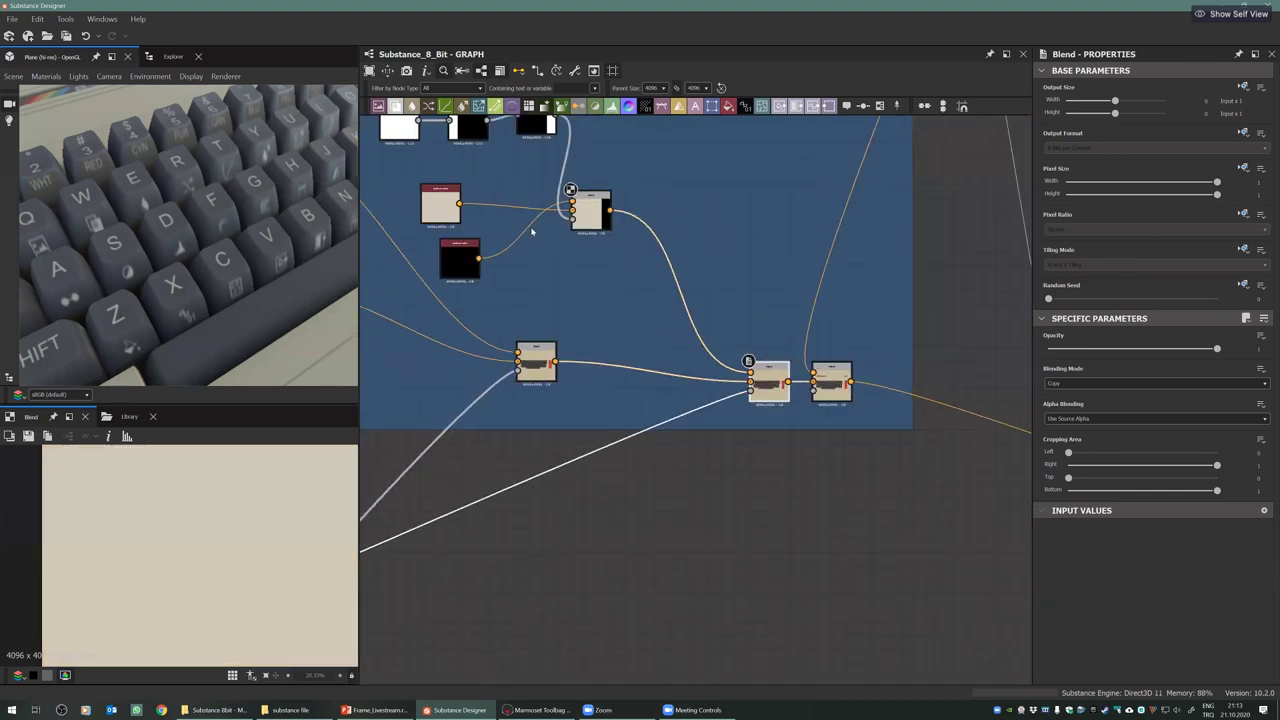
pyautogui.scroll(-3, 745, 350)
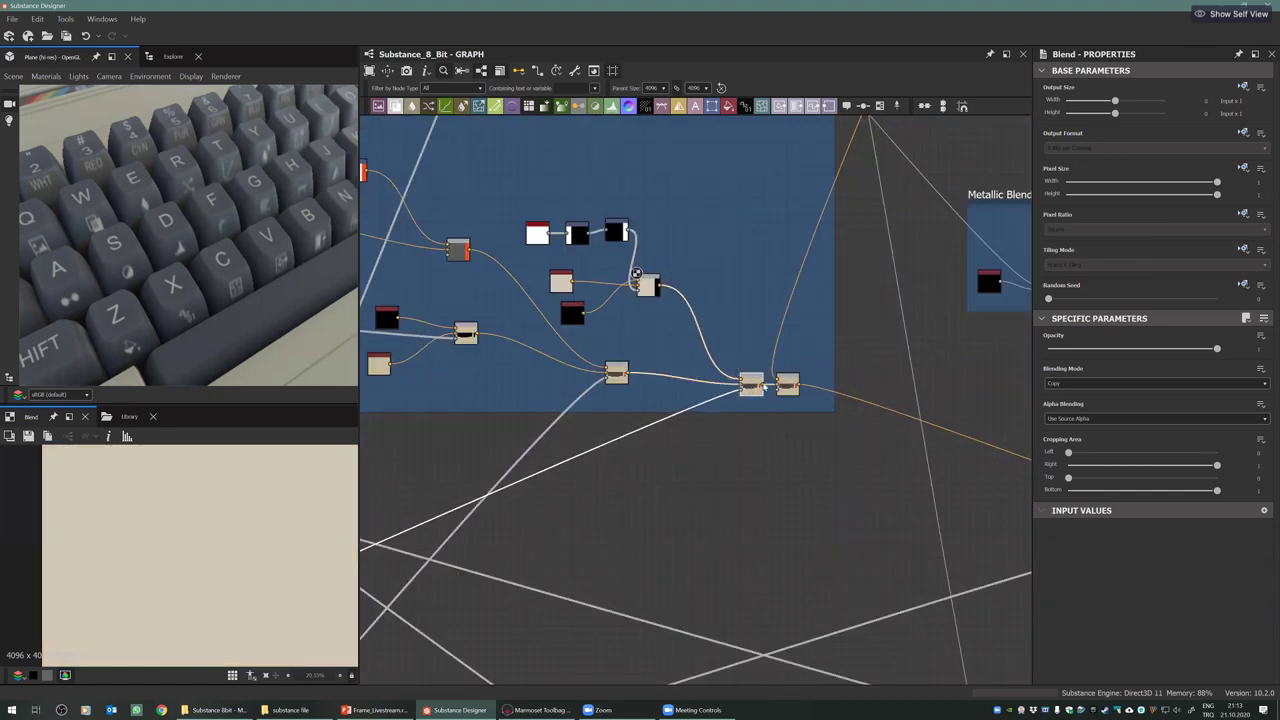
pyautogui.scroll(4, 763, 384)
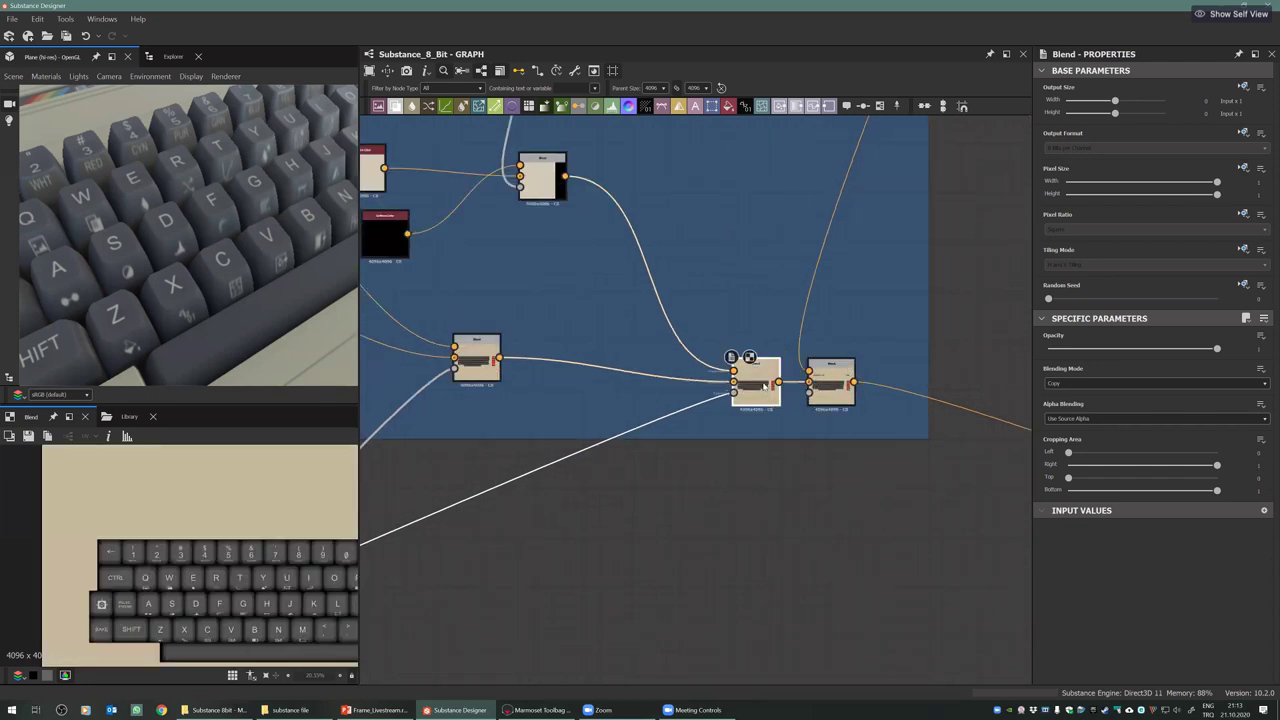
# Examine the layout of the Color Blendings frame and its links to the surrounding frames
pyautogui.scroll(-3, 700, 380)
pyautogui.scroll(-1, 650, 385)
pyautogui.scroll(-2, 658, 392)
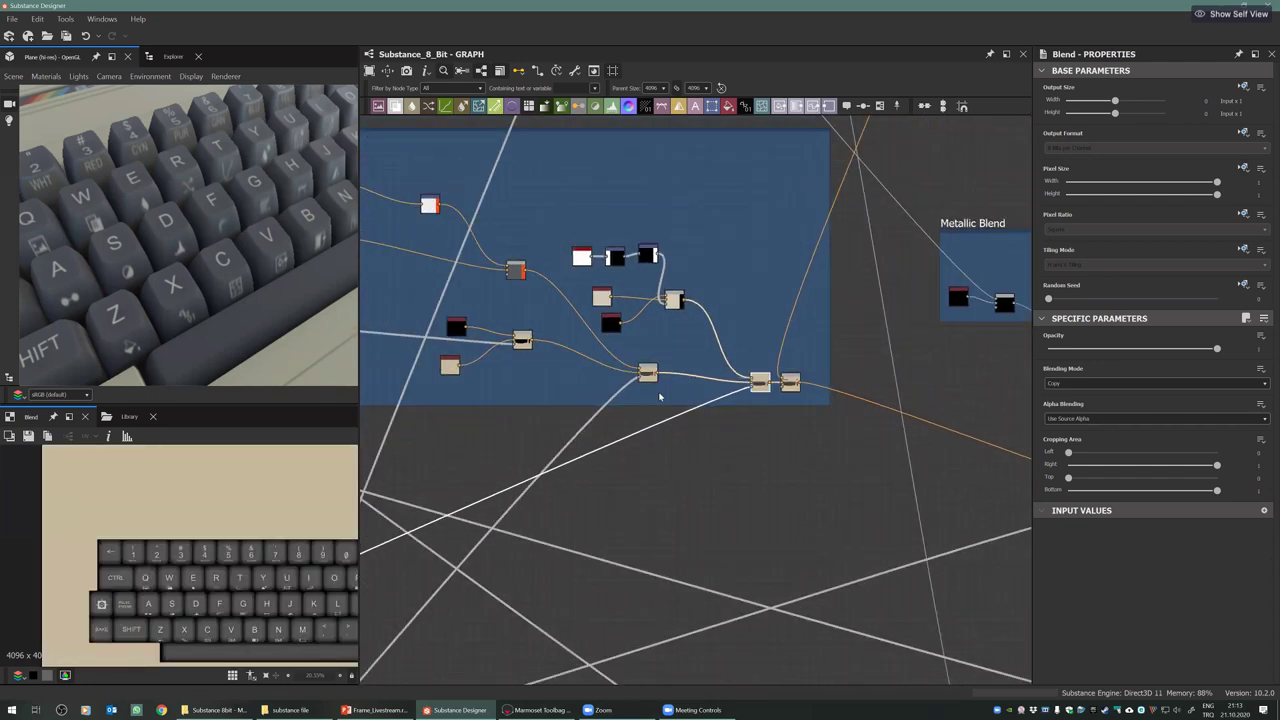
pyautogui.scroll(-4, 659, 397)
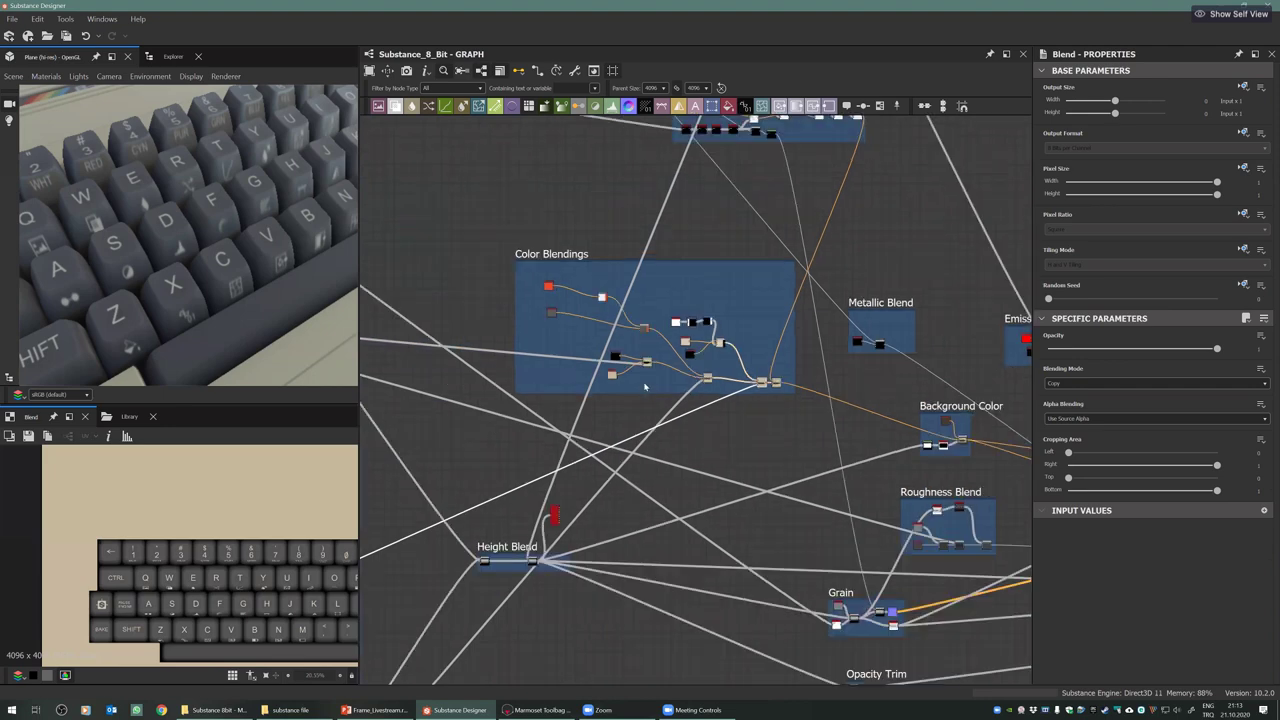
pyautogui.moveTo(540, 429); pyautogui.dragTo(553, 443, button='middle')
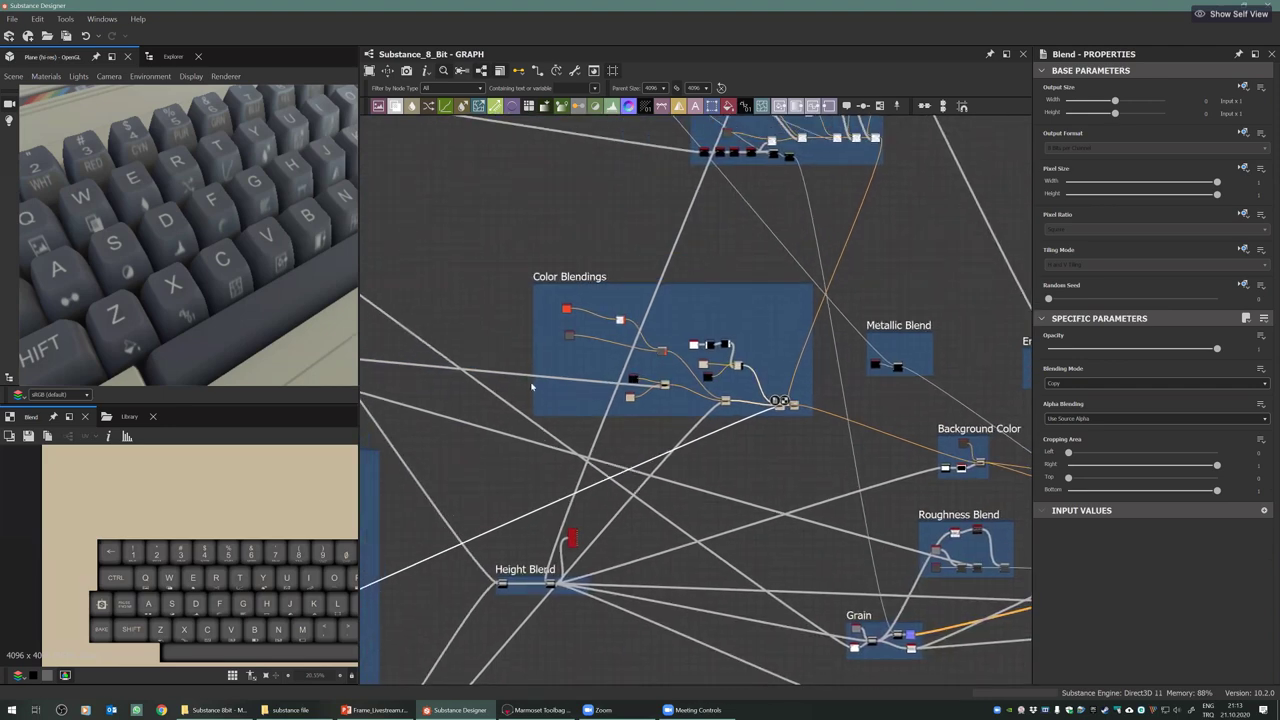
pyautogui.scroll(-1, 550, 368)
pyautogui.scroll(-1, 692, 397)
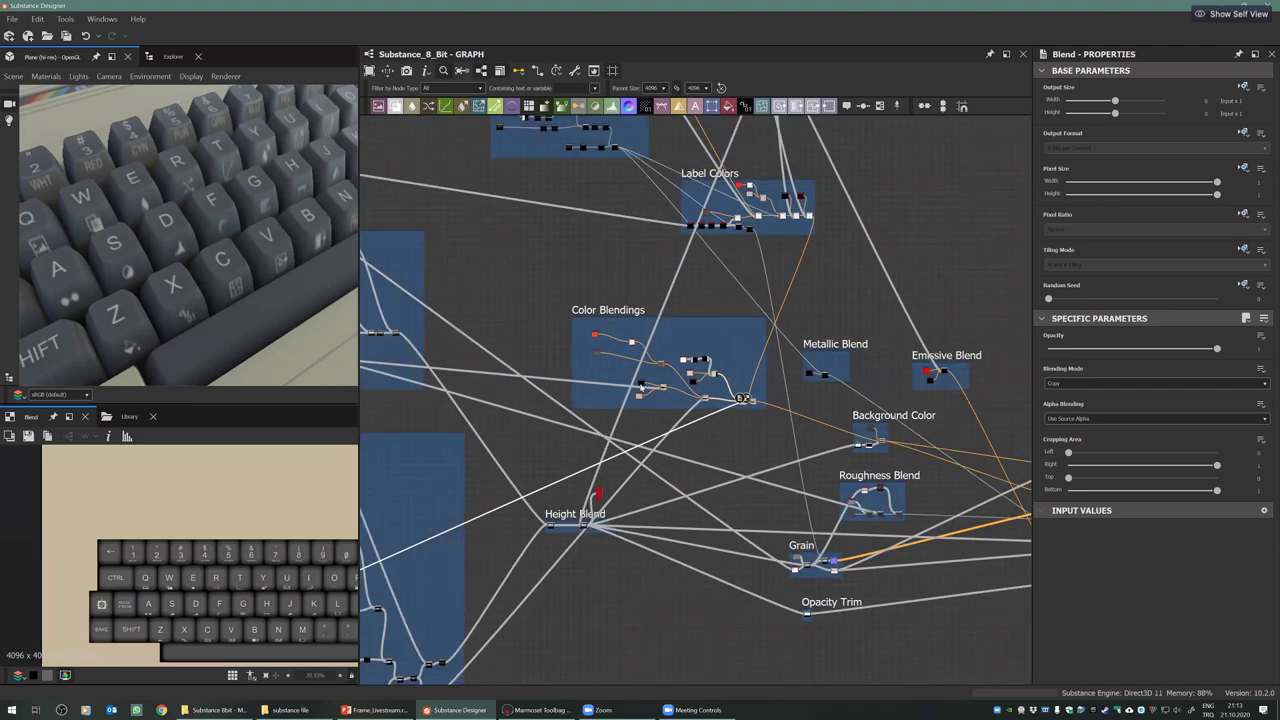
pyautogui.scroll(2, 612, 409)
pyautogui.scroll(3, 490, 460)
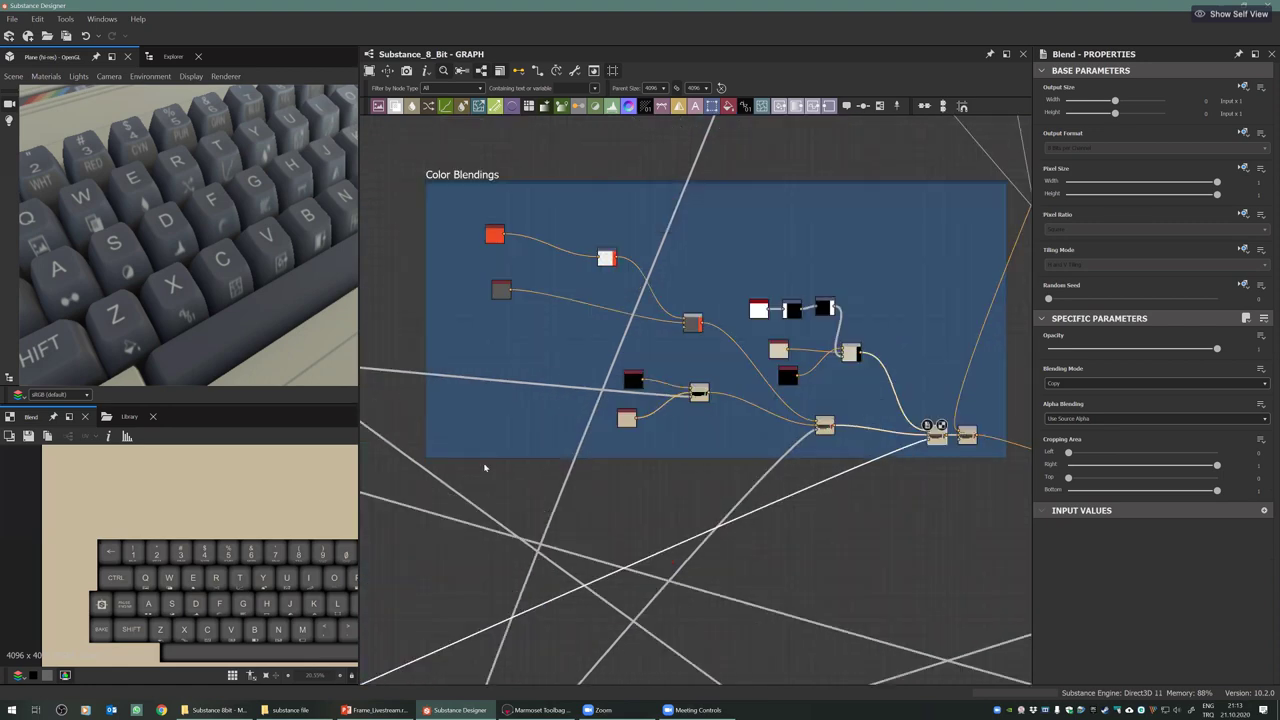
# Preview the black-and-beige Blend and its beige Uniform Color, and compare the color with the case of the 3D keyboard
pyautogui.scroll(3, 490, 456)
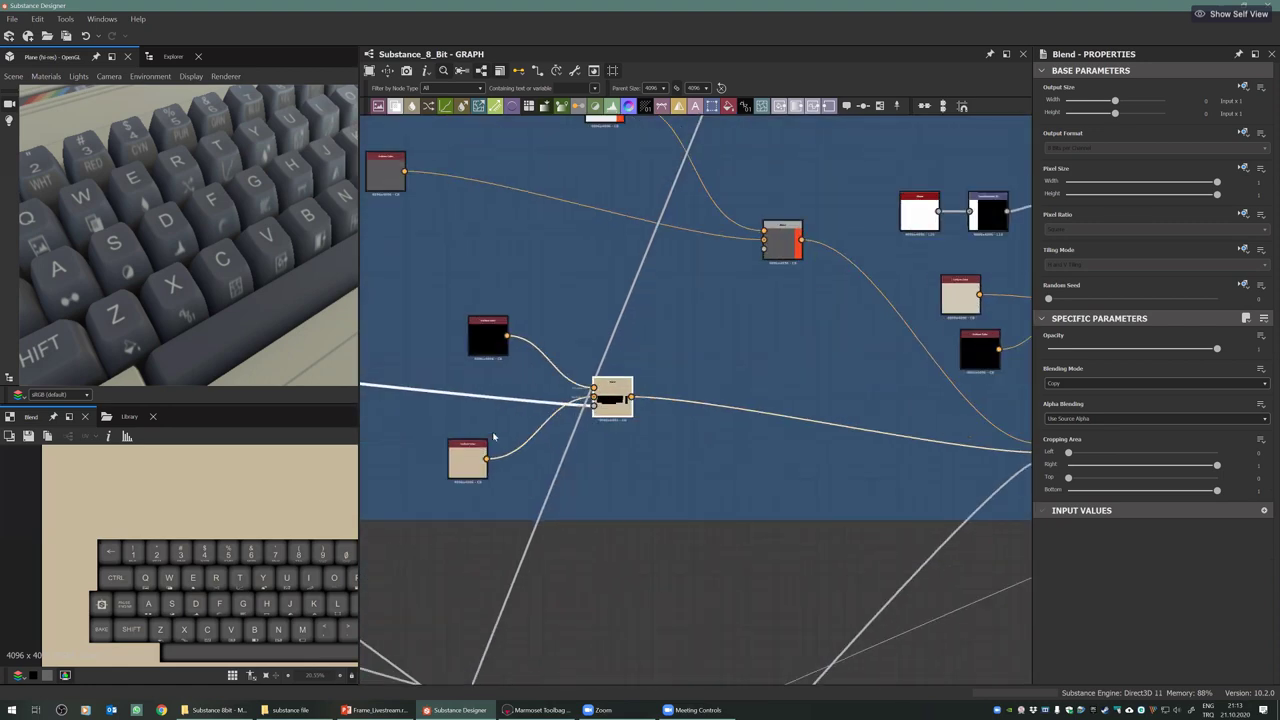
pyautogui.moveTo(477, 447); pyautogui.dragTo(478, 423)
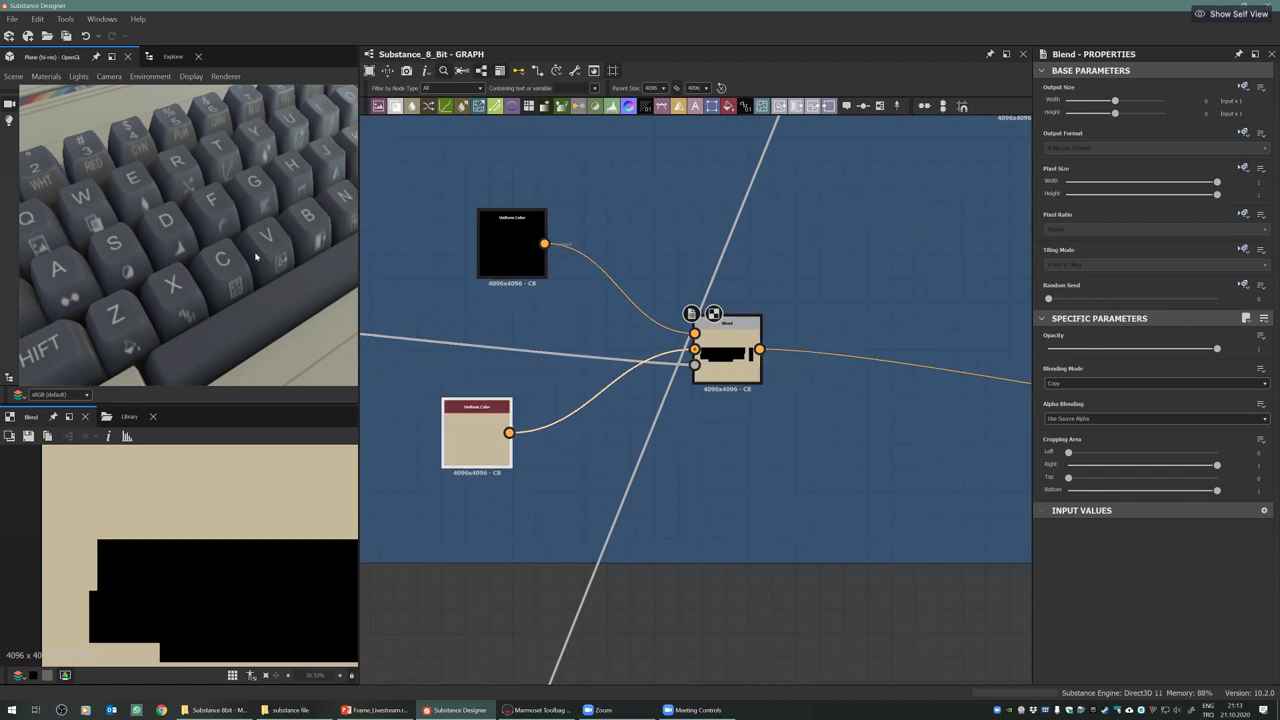
pyautogui.doubleClick(485, 425)
pyautogui.moveTo(145, 230); pyautogui.dragTo(265, 291)
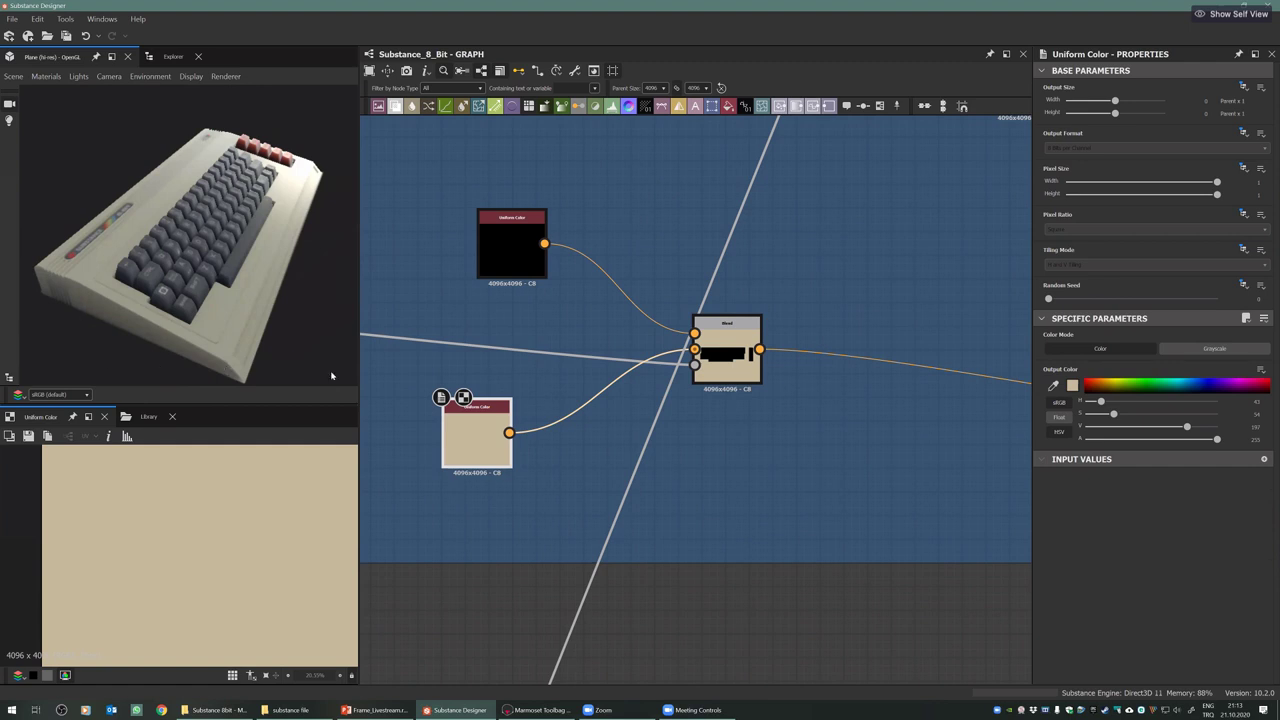
pyautogui.scroll(3, 183, 330)
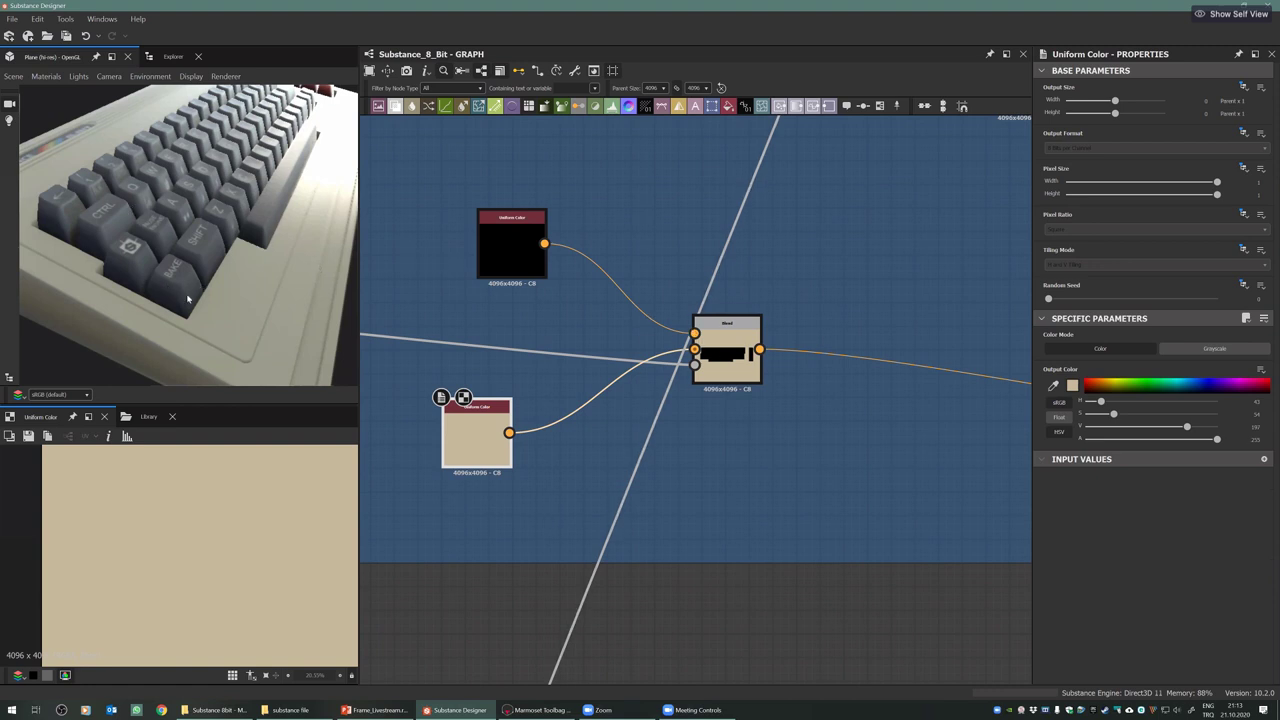
# Preview the full output of the black-and-beige Blend and the mask feeding its opacity input
pyautogui.click(725, 340)
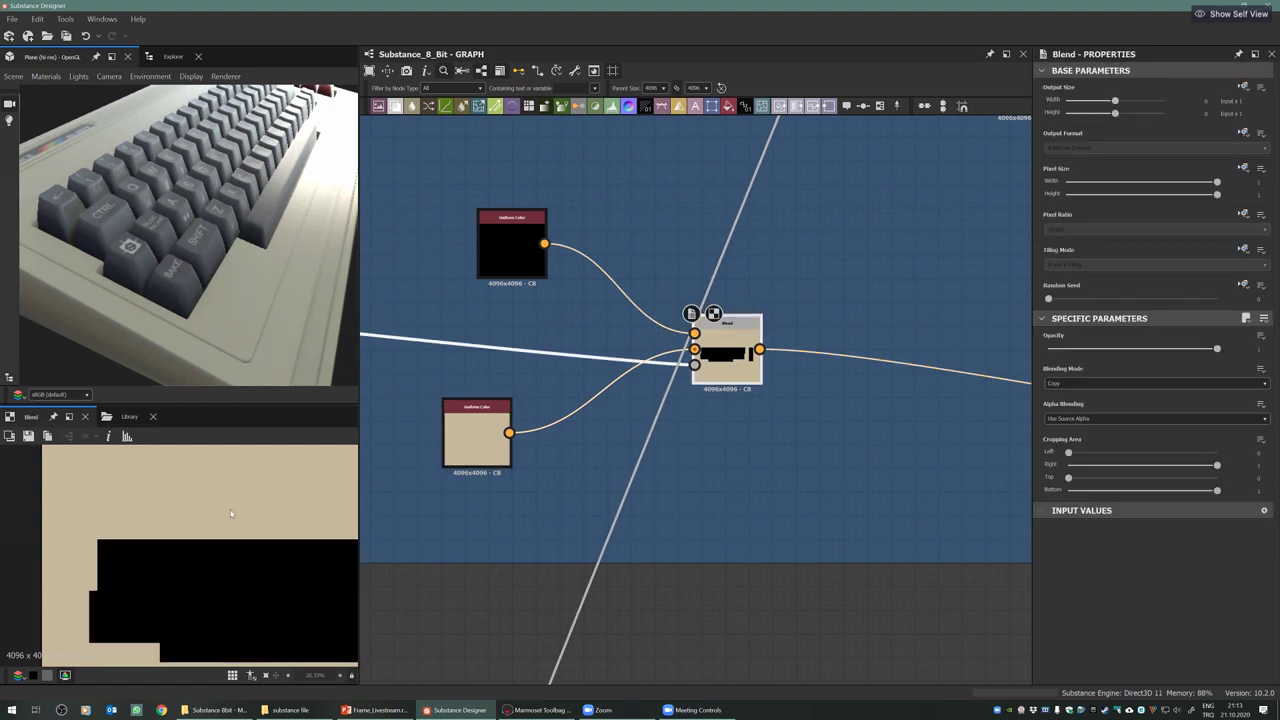
pyautogui.scroll(-3, 191, 541)
pyautogui.moveTo(209, 587); pyautogui.dragTo(102, 545, button='middle')
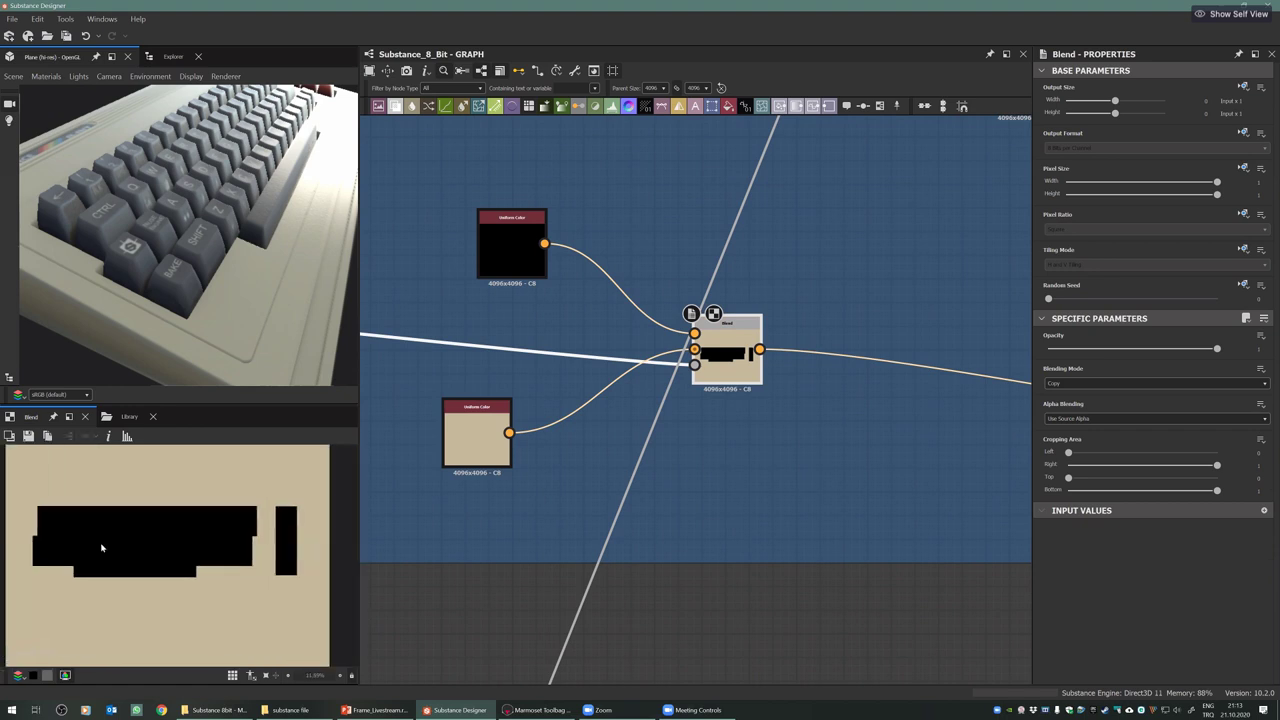
pyautogui.scroll(-2, 175, 543)
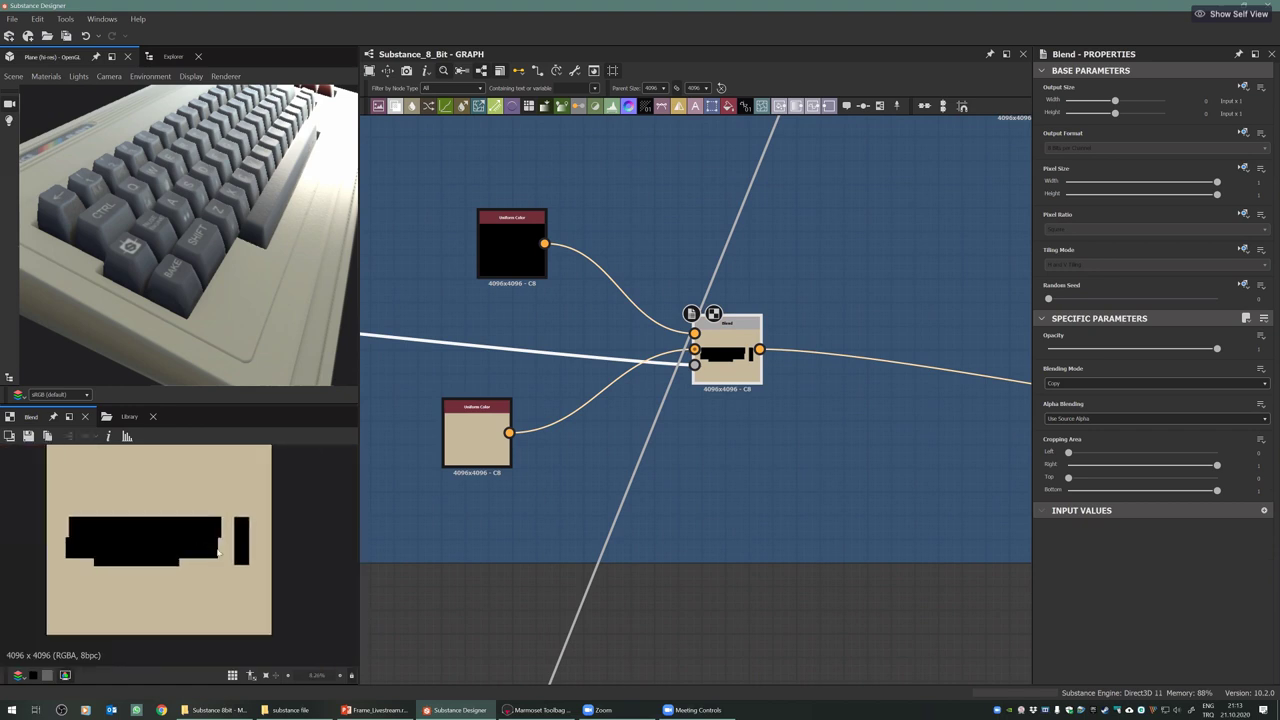
pyautogui.doubleClick(695, 366)
pyautogui.scroll(-2, 207, 509)
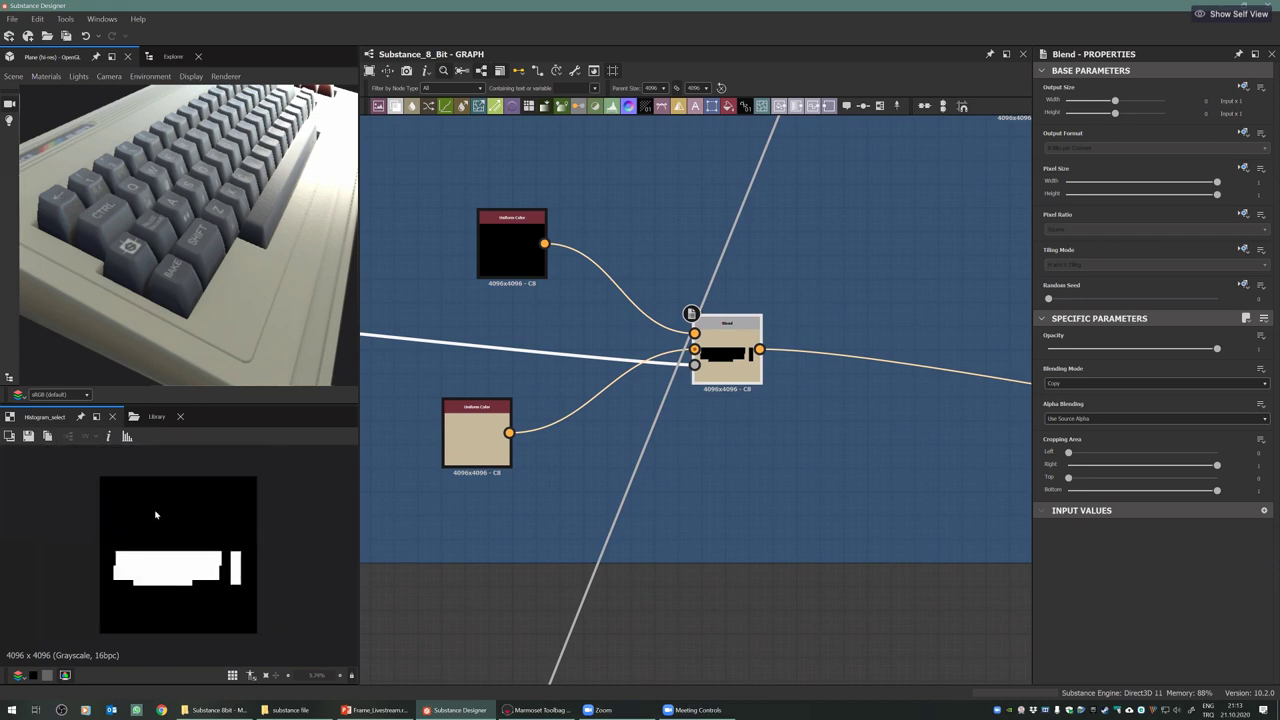
# Trace the opacity mask's connection from the Color Blendings frame back to its source node in the Case frame
pyautogui.scroll(-3, 631, 448)
pyautogui.scroll(-2, 480, 423)
pyautogui.scroll(-2, 595, 410)
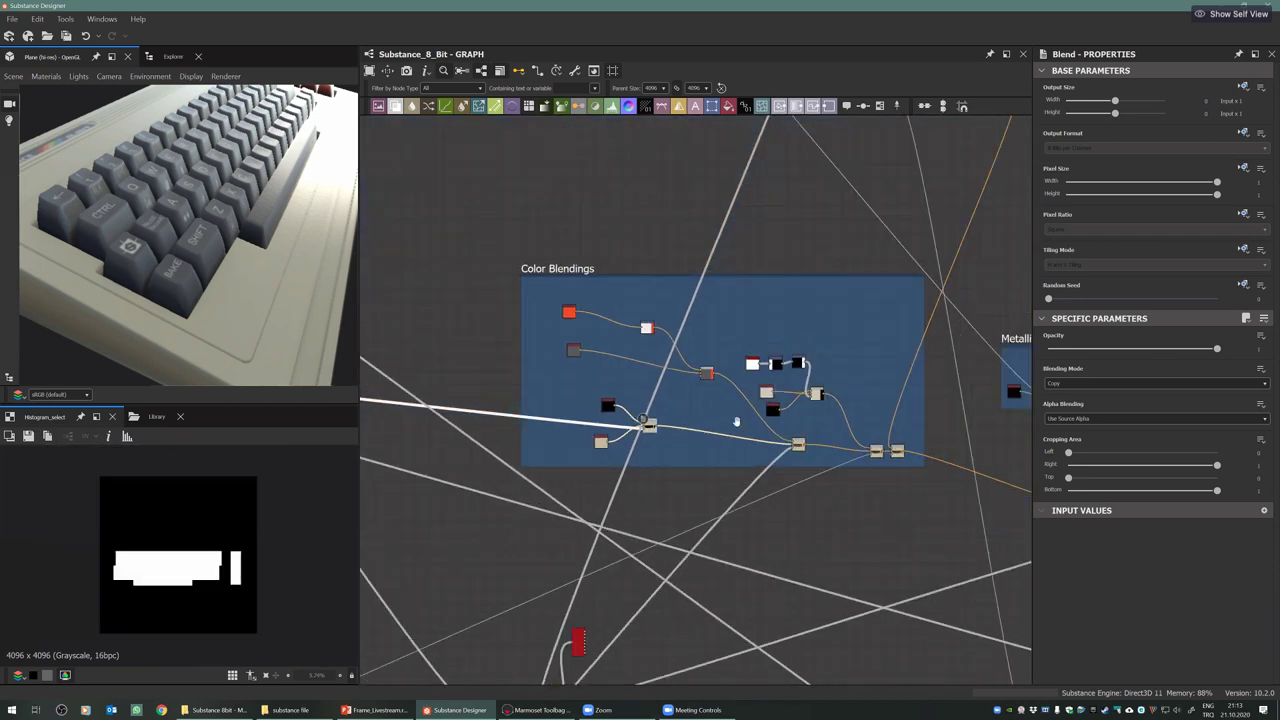
pyautogui.scroll(-1, 595, 410)
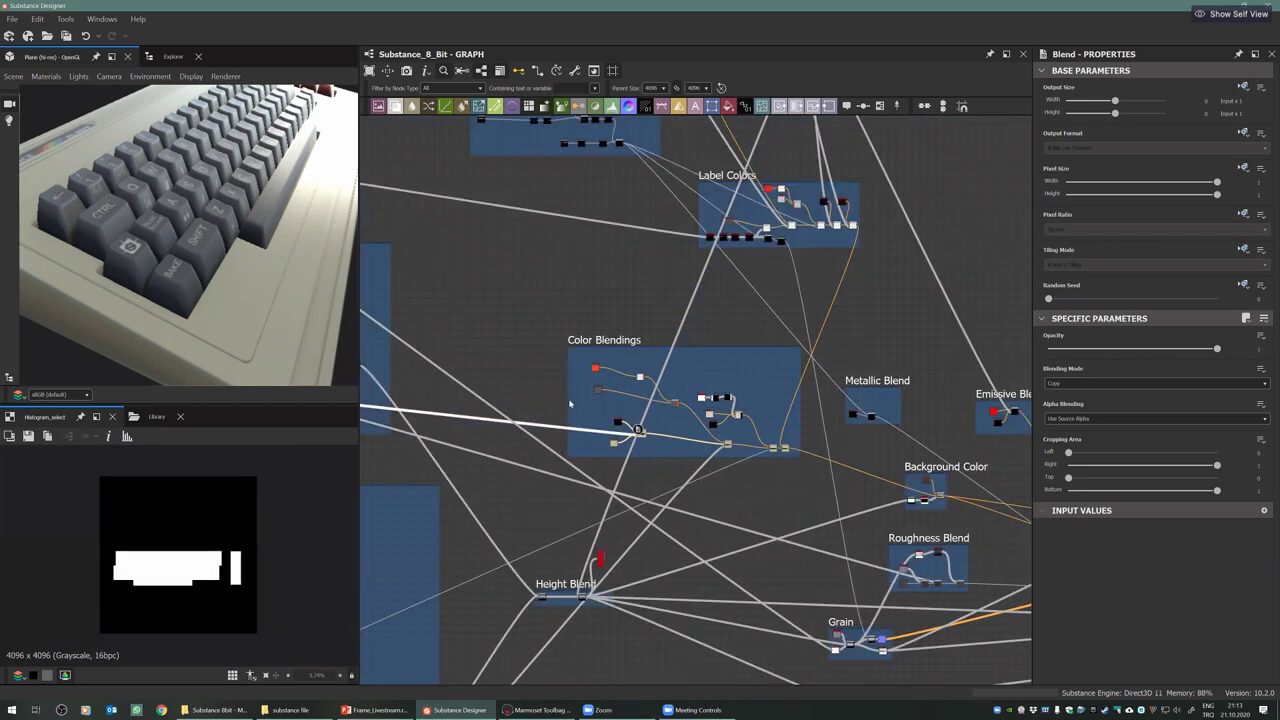
pyautogui.moveTo(724, 441); pyautogui.dragTo(795, 432, button='middle')
pyautogui.moveTo(591, 432); pyautogui.dragTo(661, 430, button='middle')
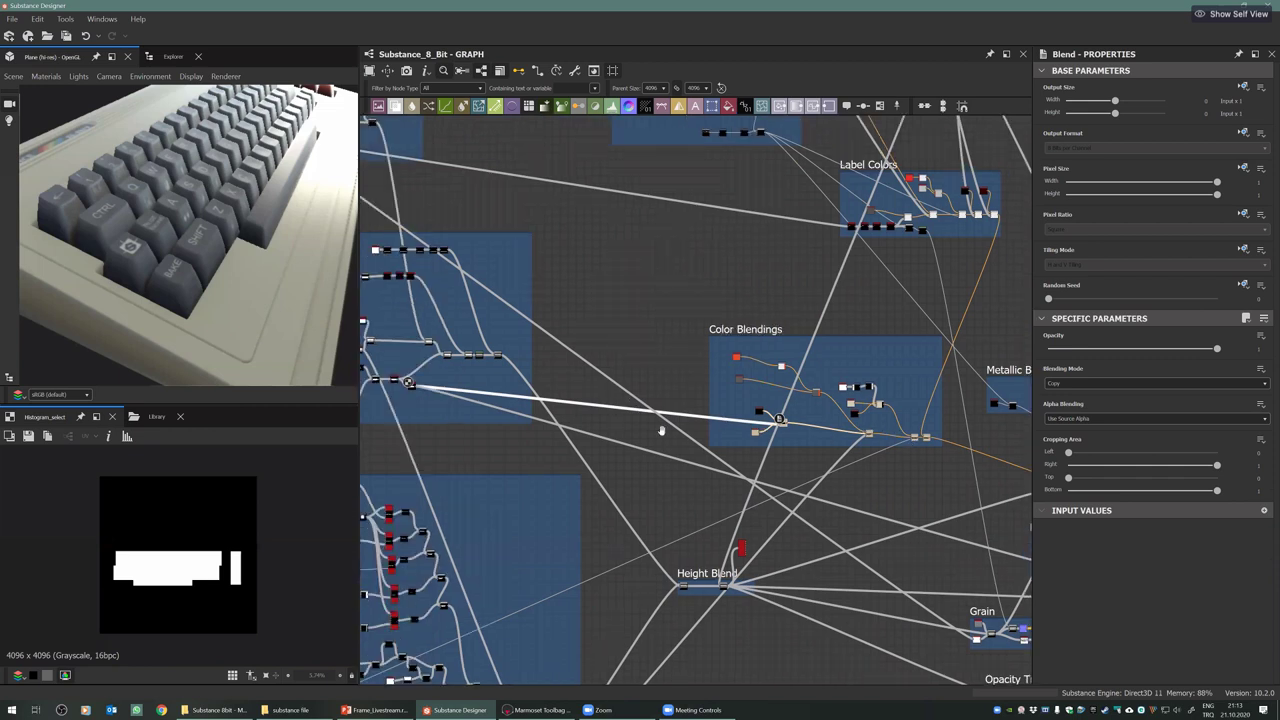
pyautogui.moveTo(520, 447); pyautogui.dragTo(666, 464, button='middle')
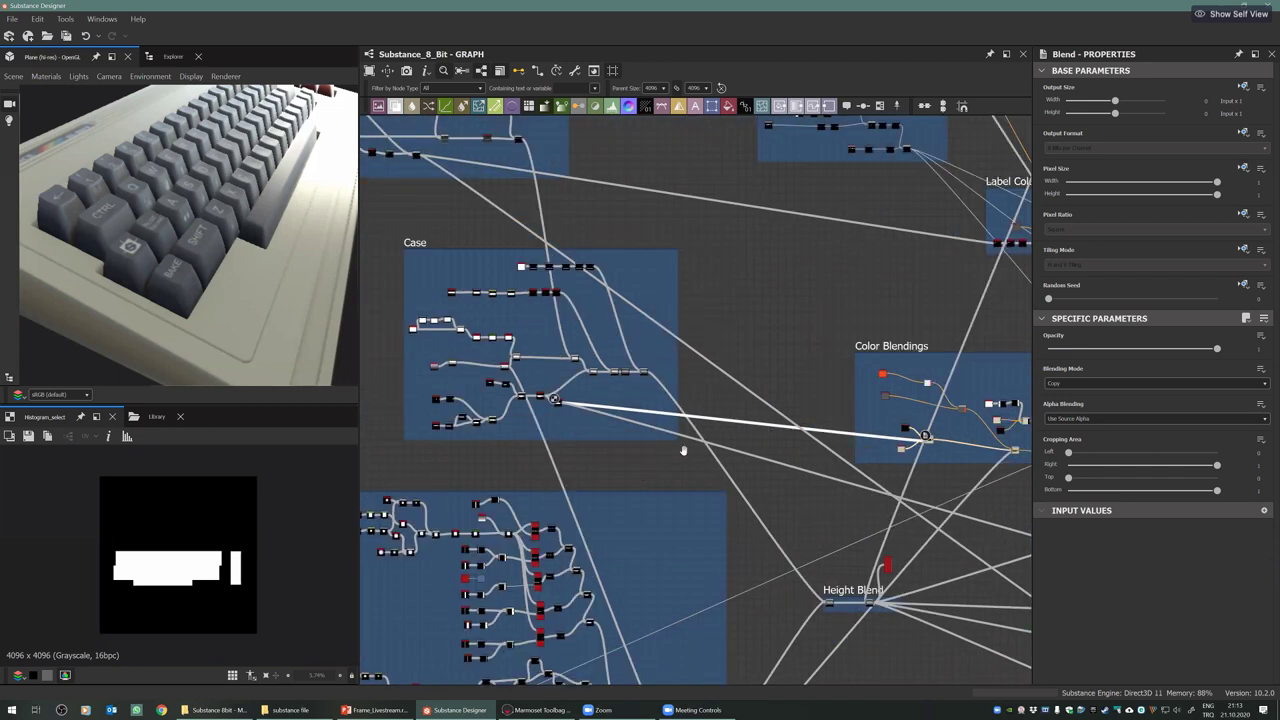
pyautogui.moveTo(493, 437); pyautogui.dragTo(441, 425, button='middle')
pyautogui.moveTo(777, 468); pyautogui.dragTo(733, 472, button='middle')
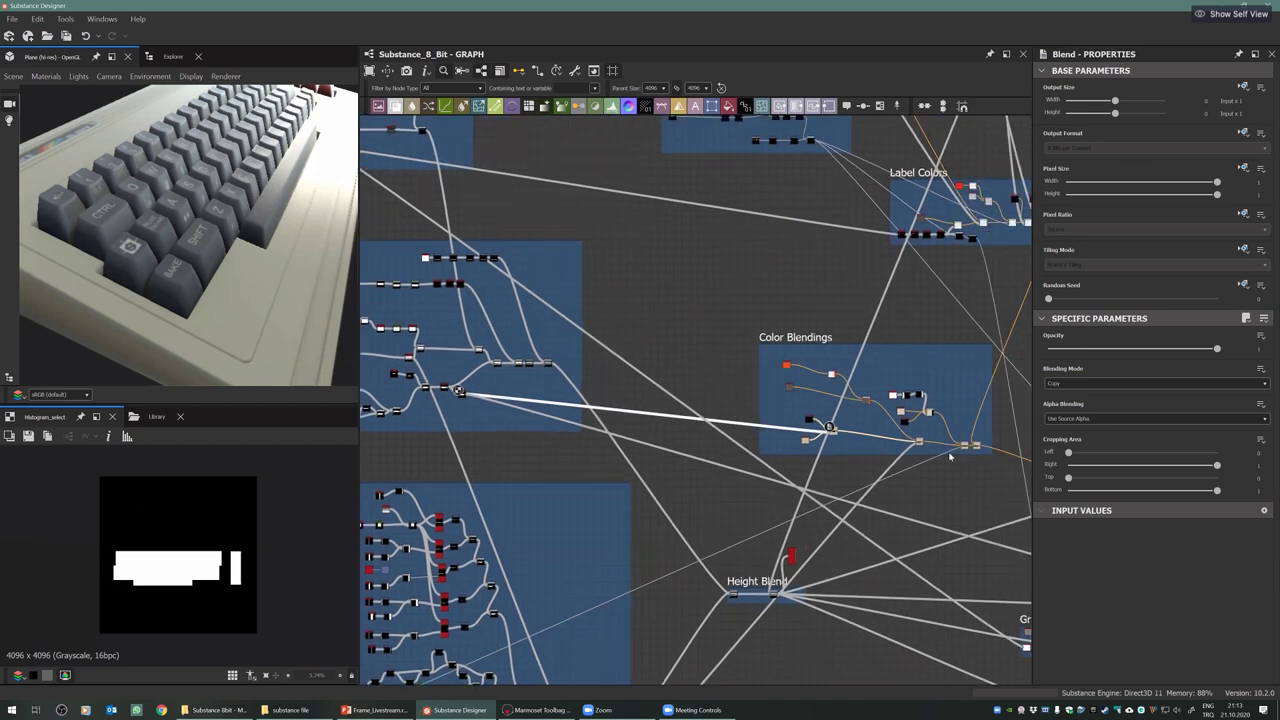
# Preview the black-and-beige Blend again and follow its output to the Blend that adds the key colors
pyautogui.scroll(3, 740, 478)
pyautogui.scroll(4, 755, 480)
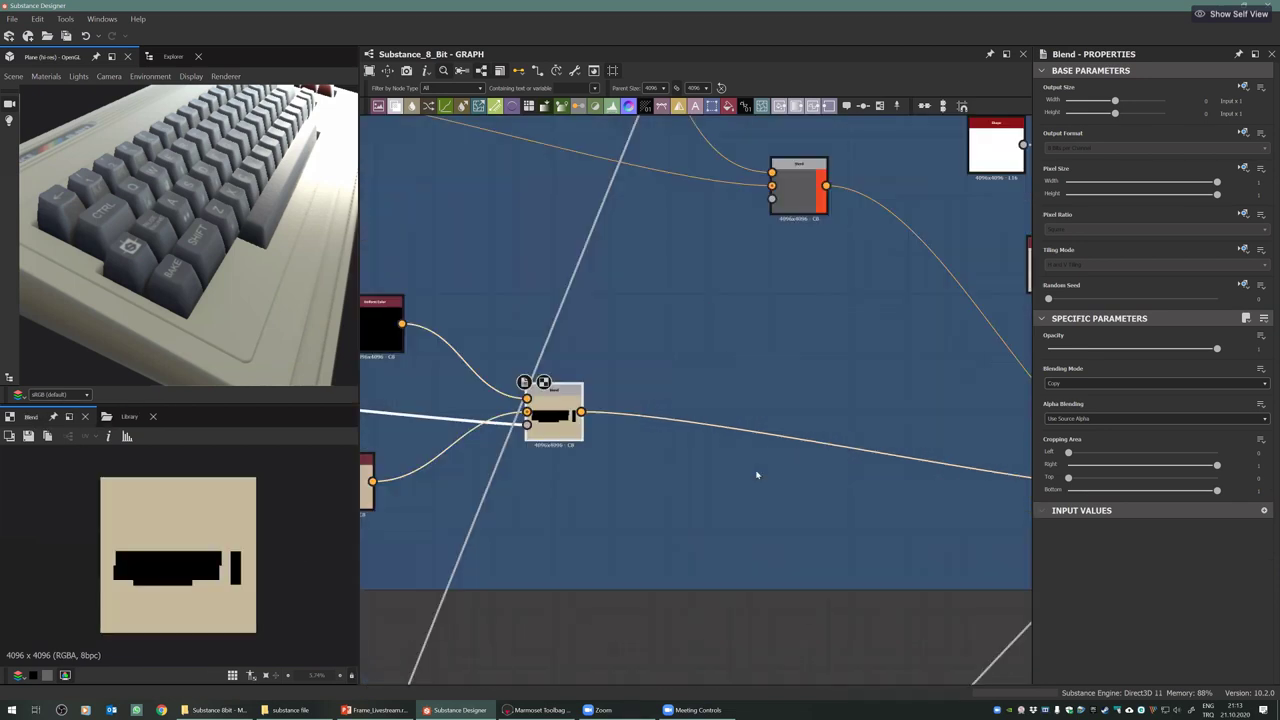
pyautogui.moveTo(757, 475); pyautogui.dragTo(659, 457, button='middle')
pyautogui.scroll(-4, 498, 484)
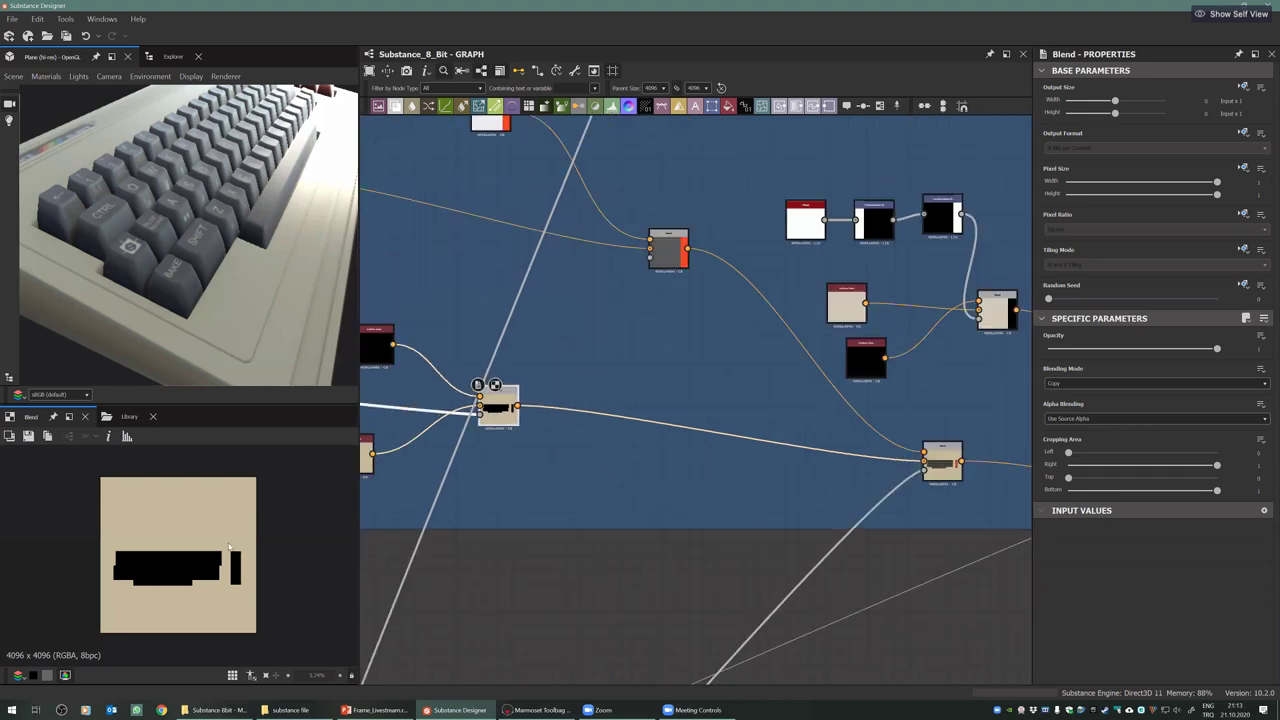
pyautogui.scroll(-2, 510, 420)
pyautogui.moveTo(694, 391); pyautogui.dragTo(634, 403, button='middle')
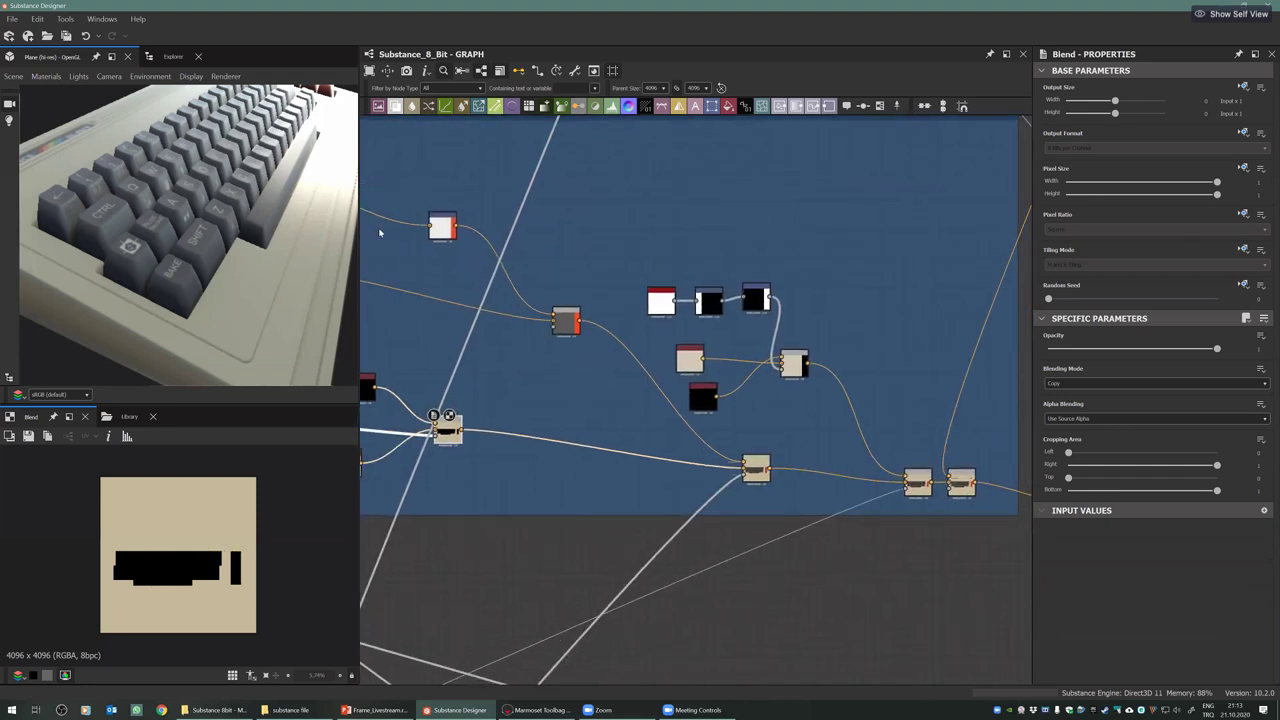
# Preview the Blend that adds the key colors and compare its dark and orange keys with the 3D keyboard
pyautogui.scroll(1, 757, 468)
pyautogui.doubleClick(757, 468)
pyautogui.scroll(3, 651, 448)
pyautogui.scroll(3, 204, 548)
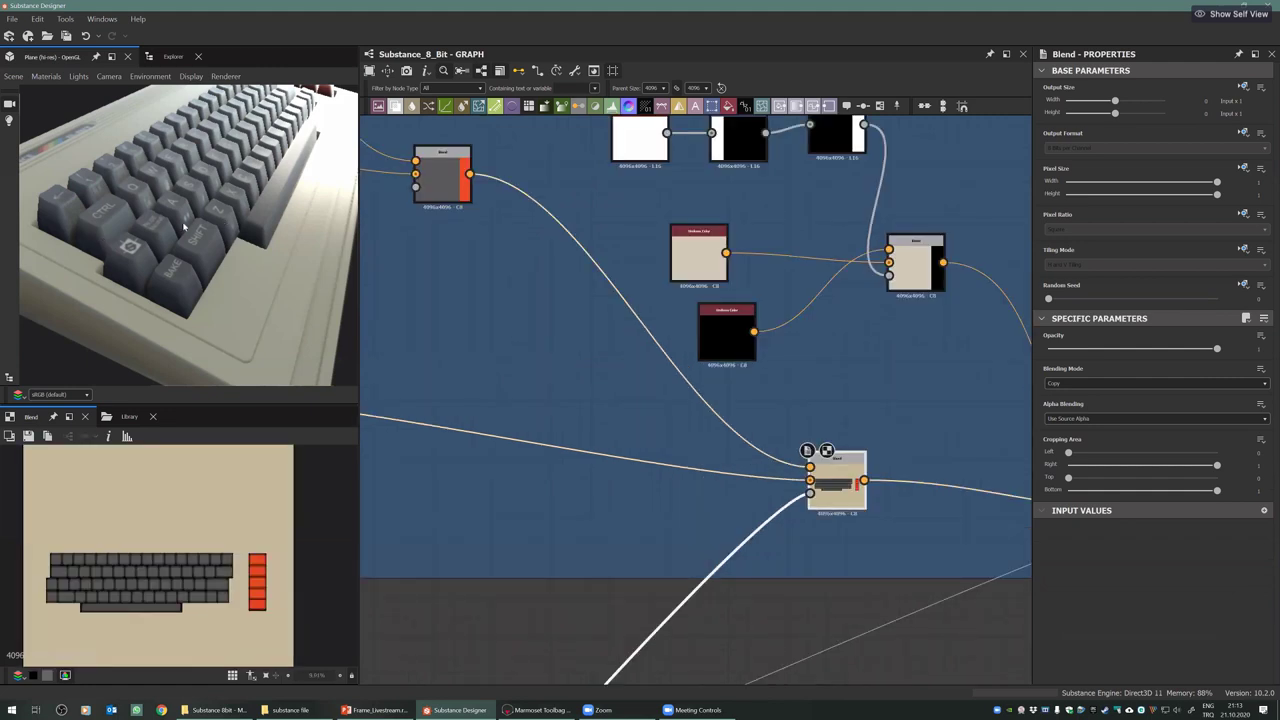
pyautogui.scroll(-2, 852, 386)
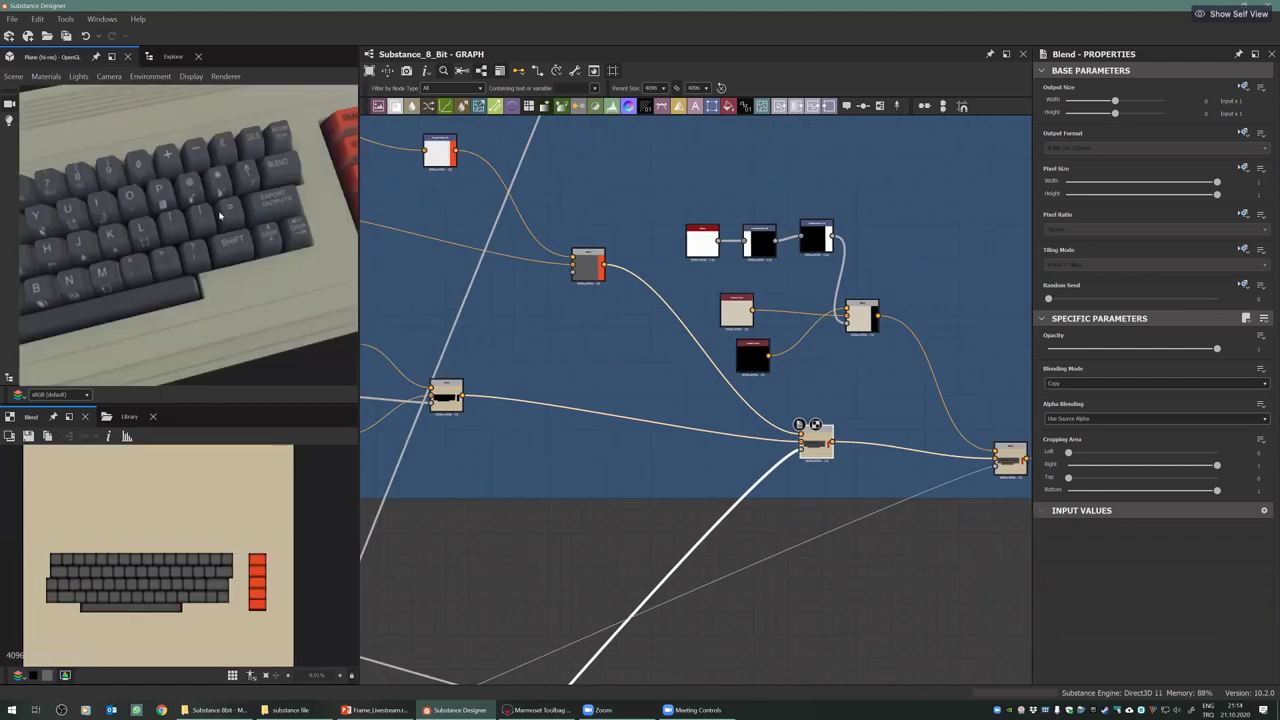
pyautogui.moveTo(190, 222); pyautogui.dragTo(195, 260)
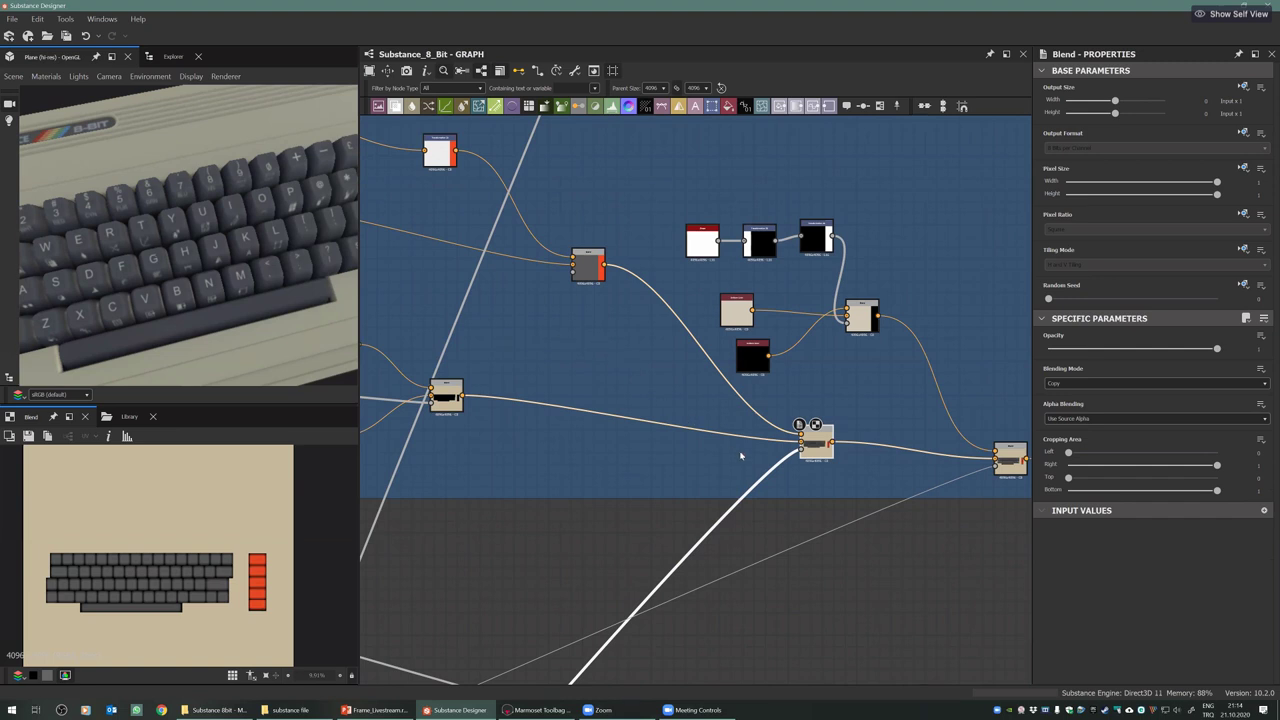
# Trace the key colors back to the orange and gray Uniform Colors, preview the gray-and-orange Blend, and compare it with the 3D keys
pyautogui.moveTo(460, 234); pyautogui.dragTo(557, 363, button='middle')
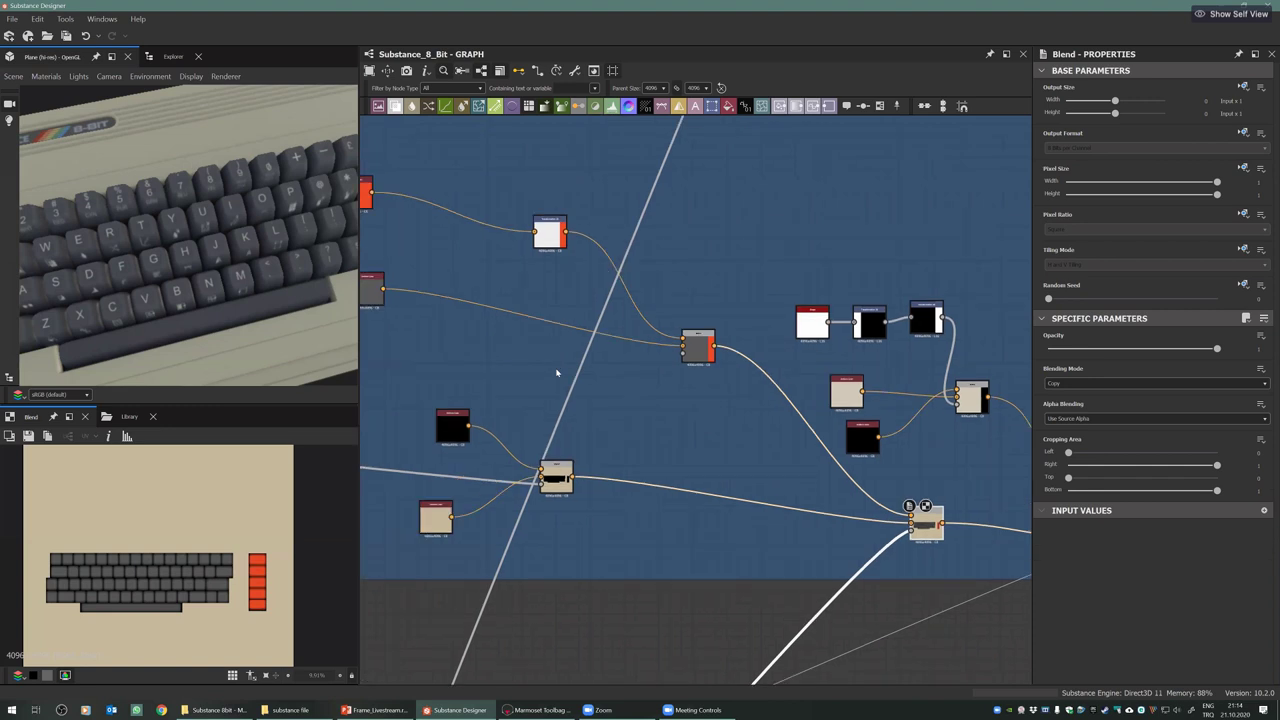
pyautogui.moveTo(597, 262); pyautogui.dragTo(735, 330, button='middle')
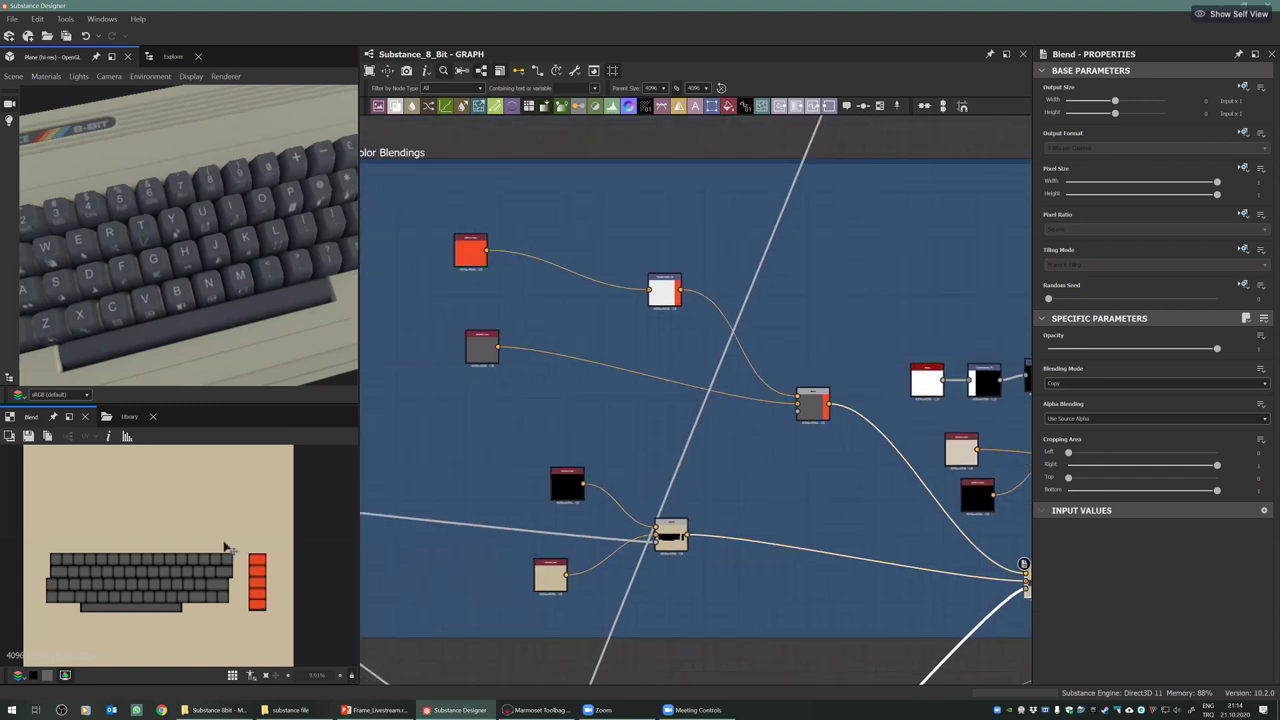
pyautogui.doubleClick(543, 277)
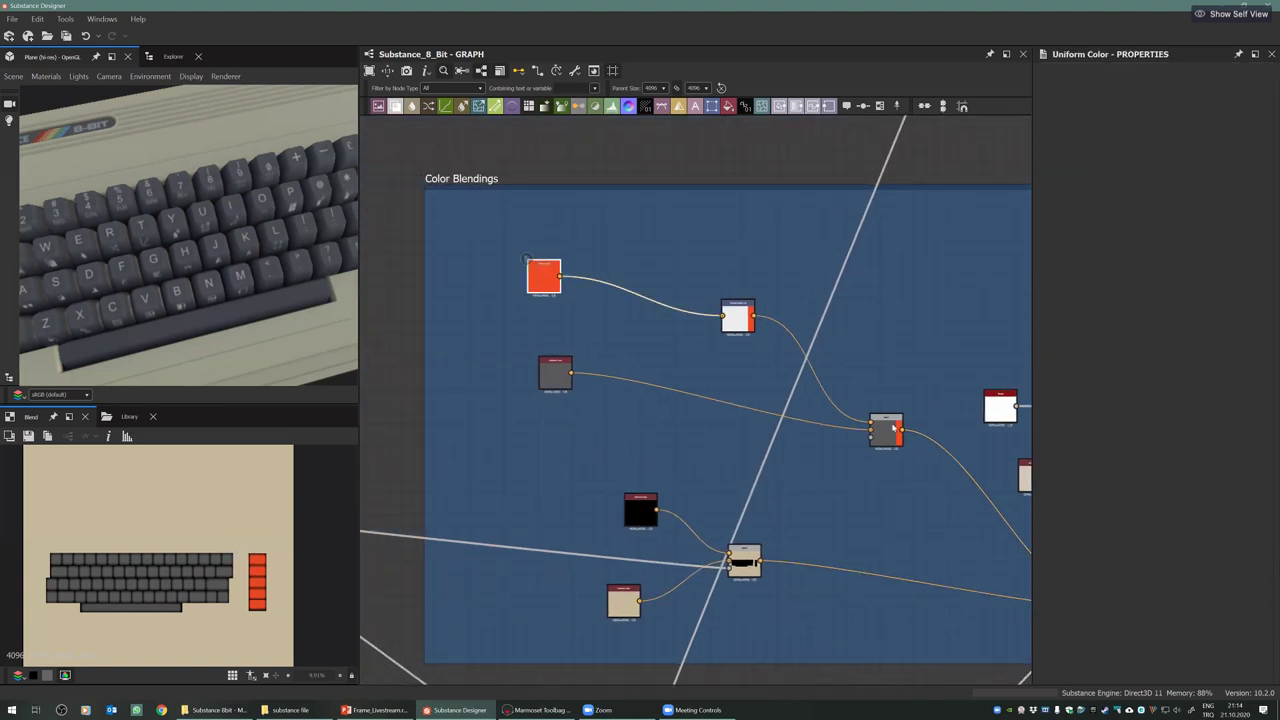
pyautogui.click(555, 374)
pyautogui.doubleClick(886, 430)
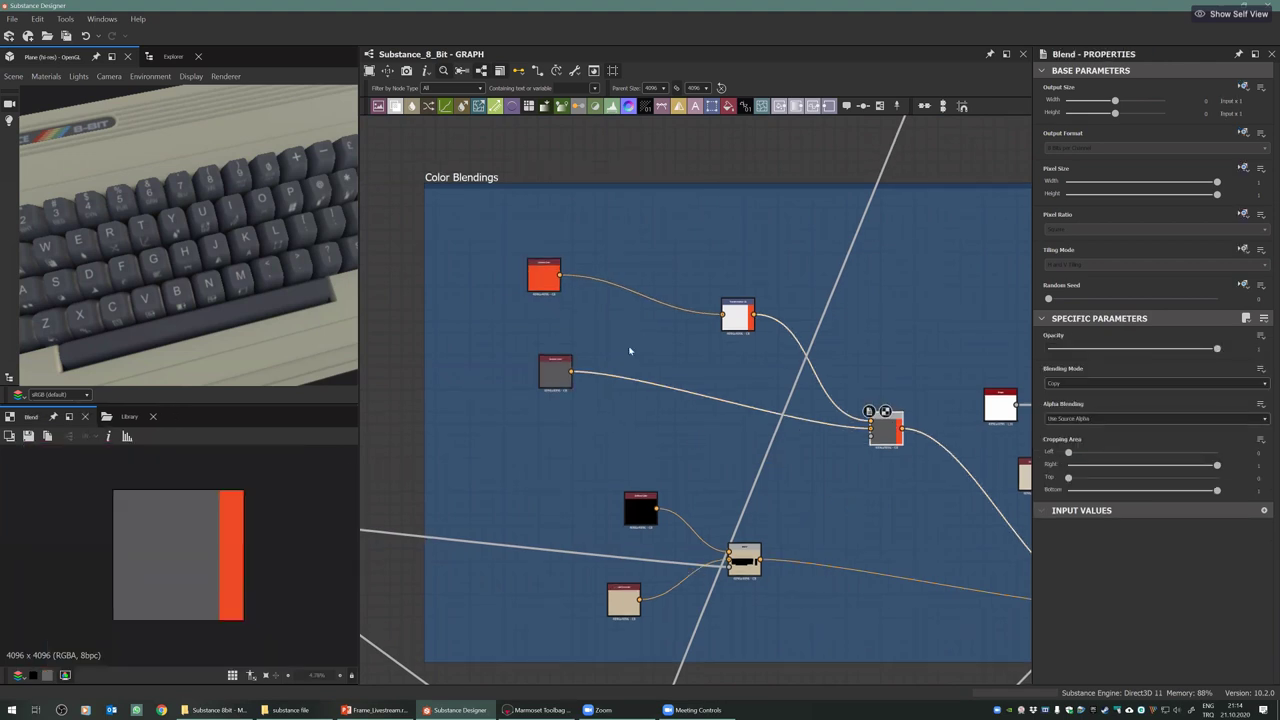
pyautogui.moveTo(631, 351); pyautogui.dragTo(609, 340, button='middle')
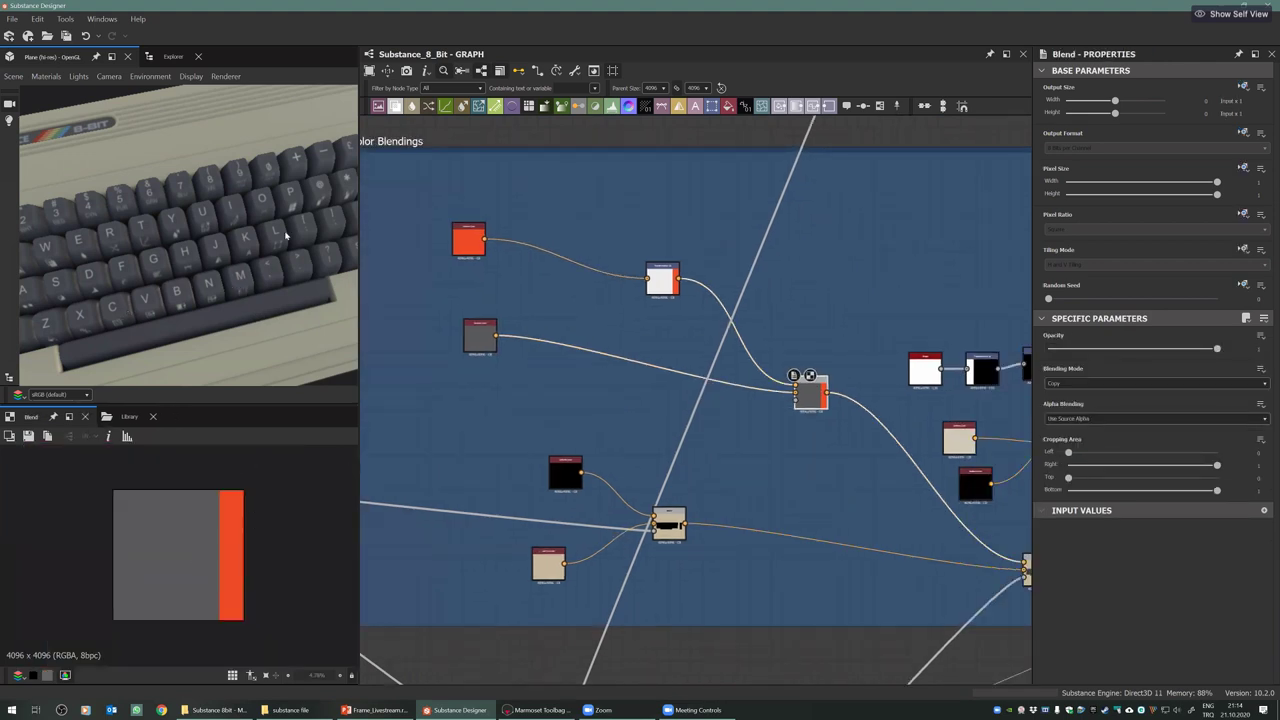
pyautogui.moveTo(448, 224); pyautogui.dragTo(383, 204, button='middle')
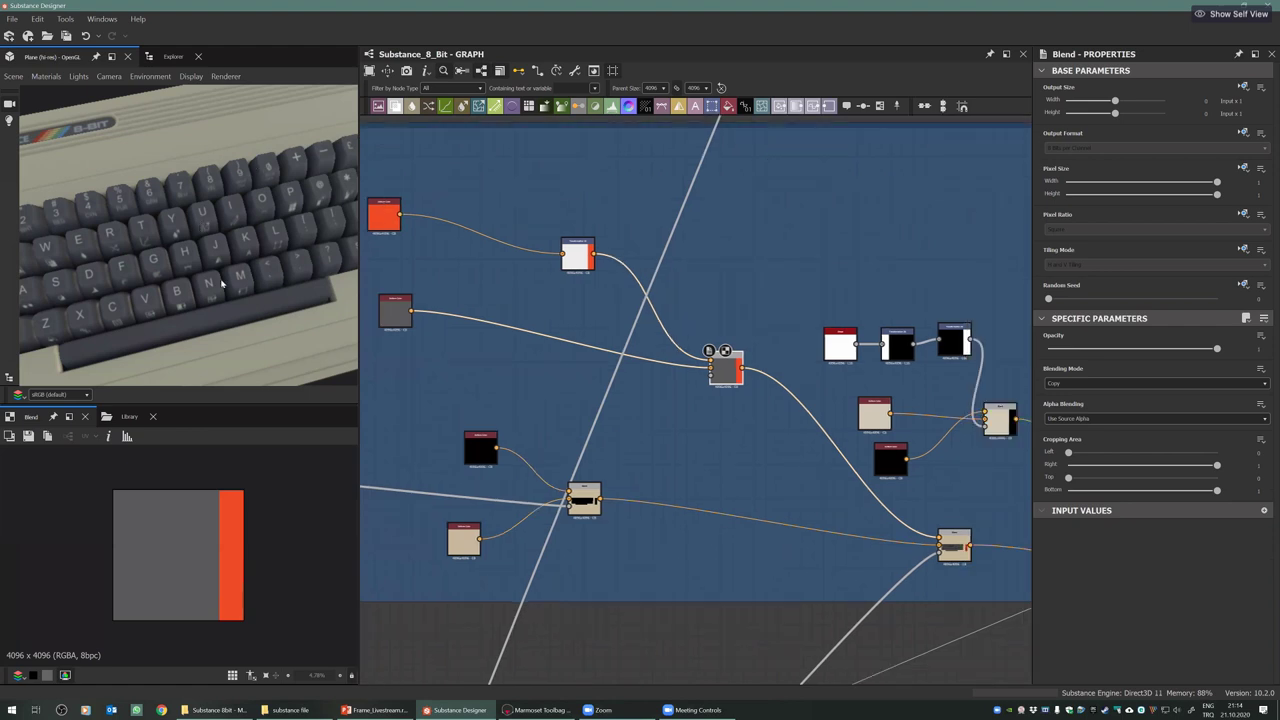
pyautogui.moveTo(300, 238); pyautogui.dragTo(64, 283, button='middle')
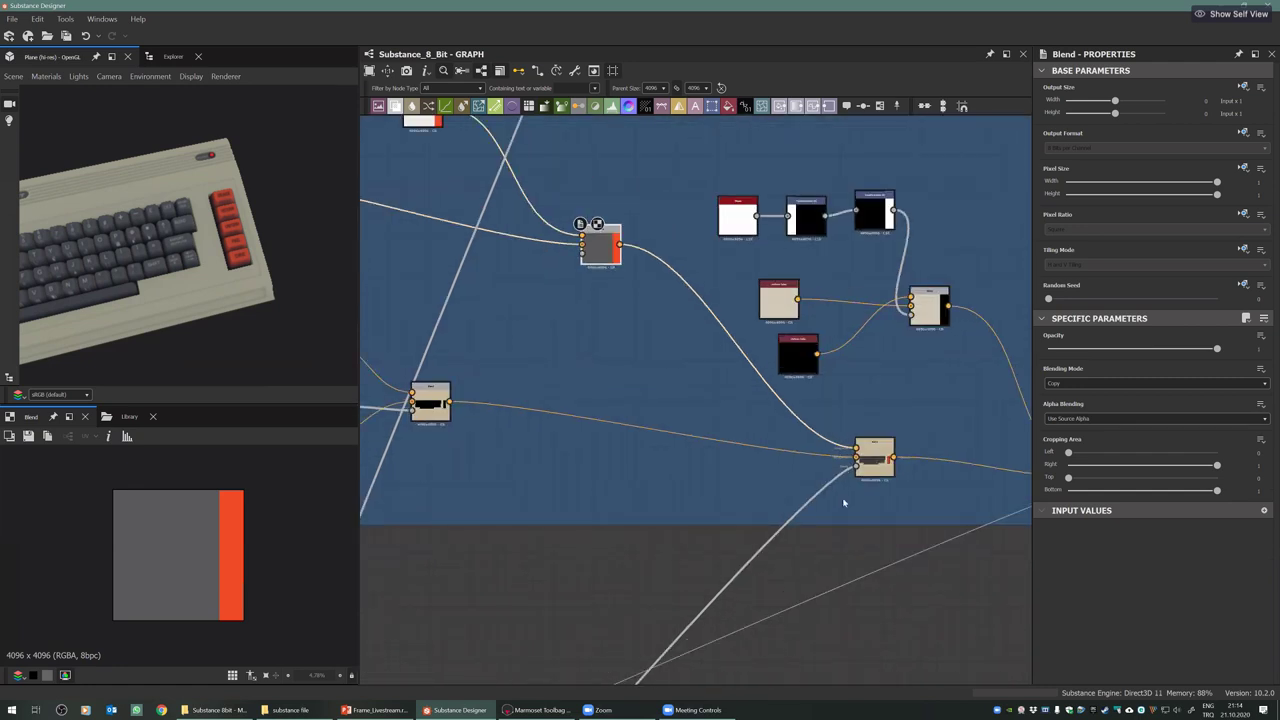
# Preview the key-color Blend's output and the inputs feeding its foreground and opacity
pyautogui.scroll(3, 873, 458)
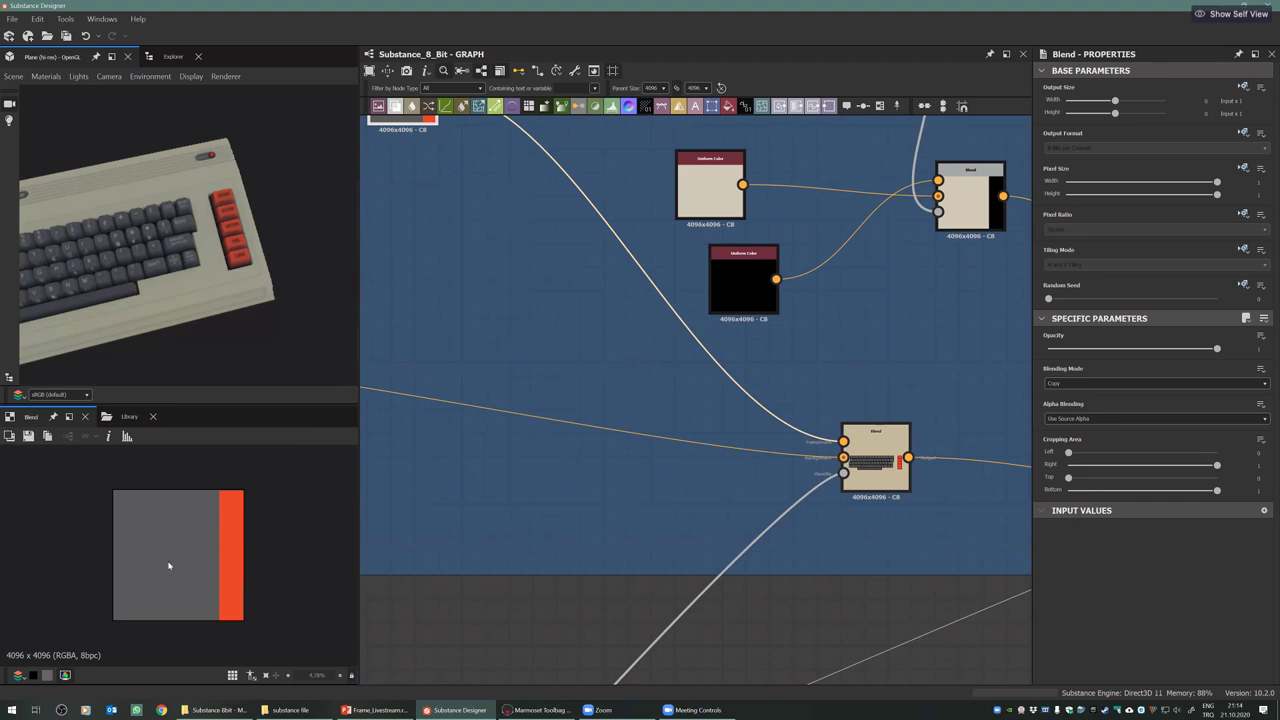
pyautogui.doubleClick(866, 456)
pyautogui.scroll(5, 866, 456)
pyautogui.scroll(2, 845, 450)
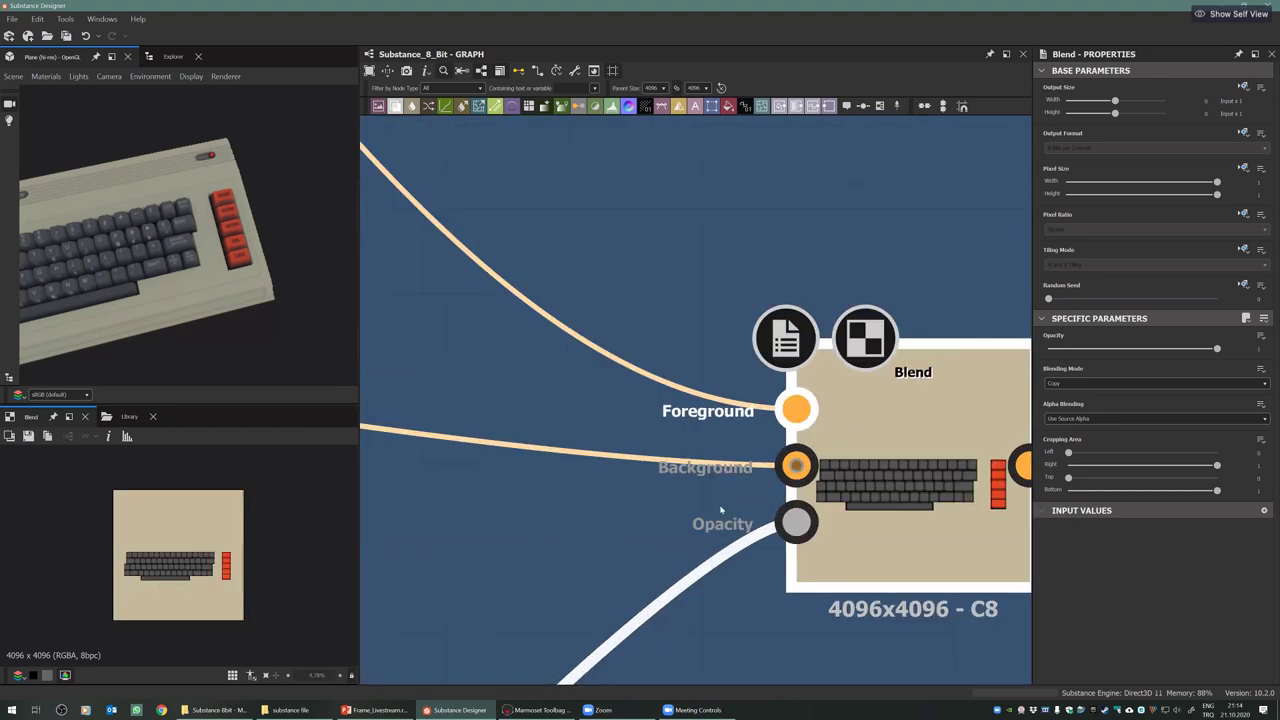
pyautogui.doubleClick(796, 409)
pyautogui.doubleClick(796, 522)
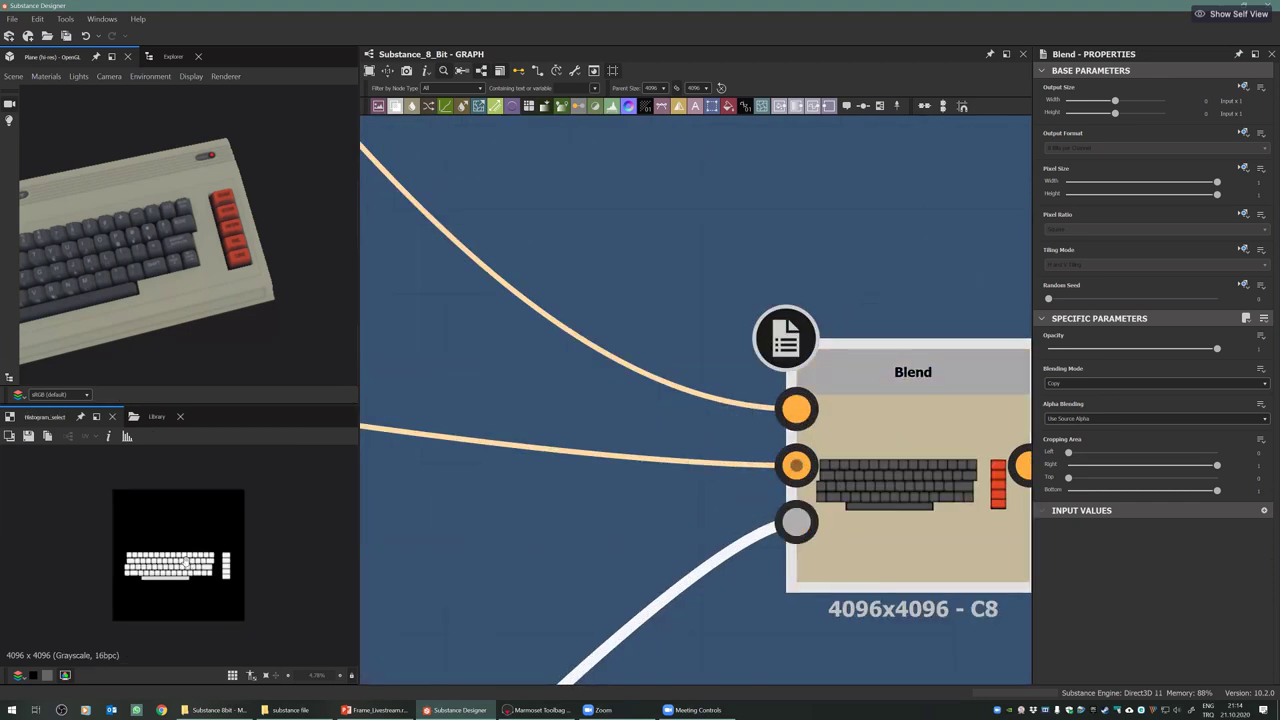
# Examine the key mask in the 2D preview and compare it with close-ups of the 3D keycaps
pyautogui.scroll(2, 190, 562)
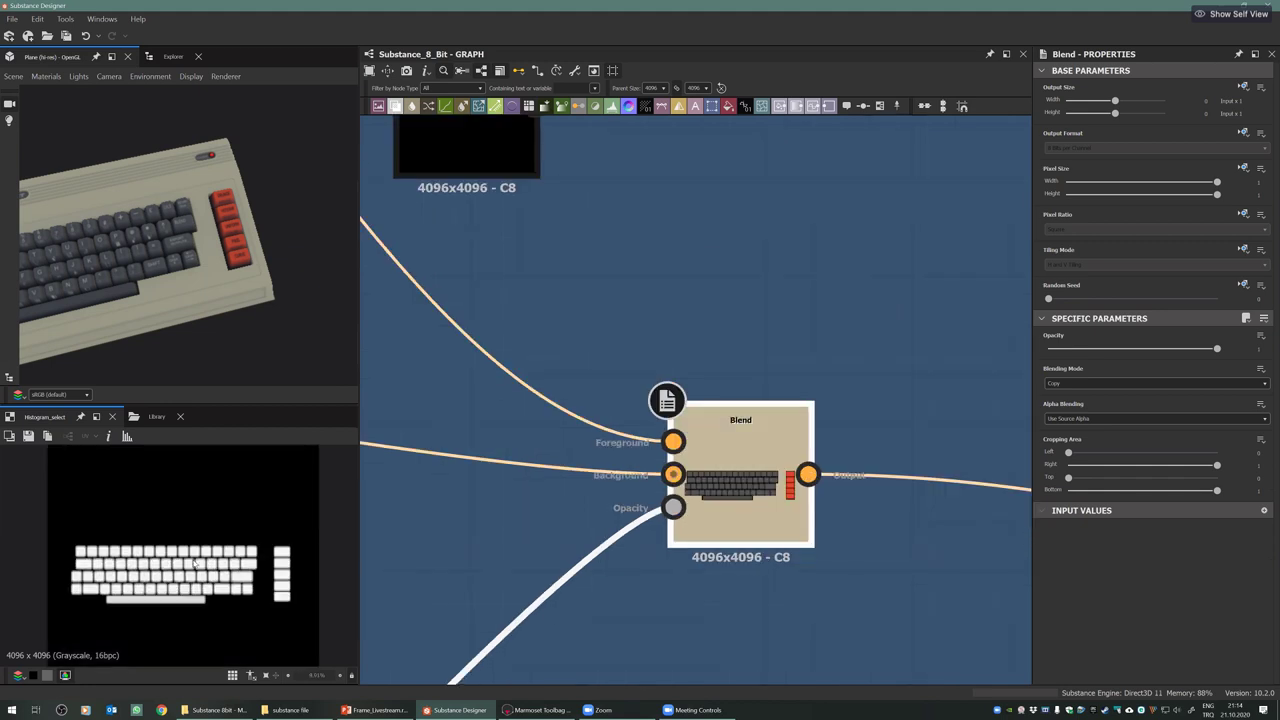
pyautogui.scroll(3, 195, 563)
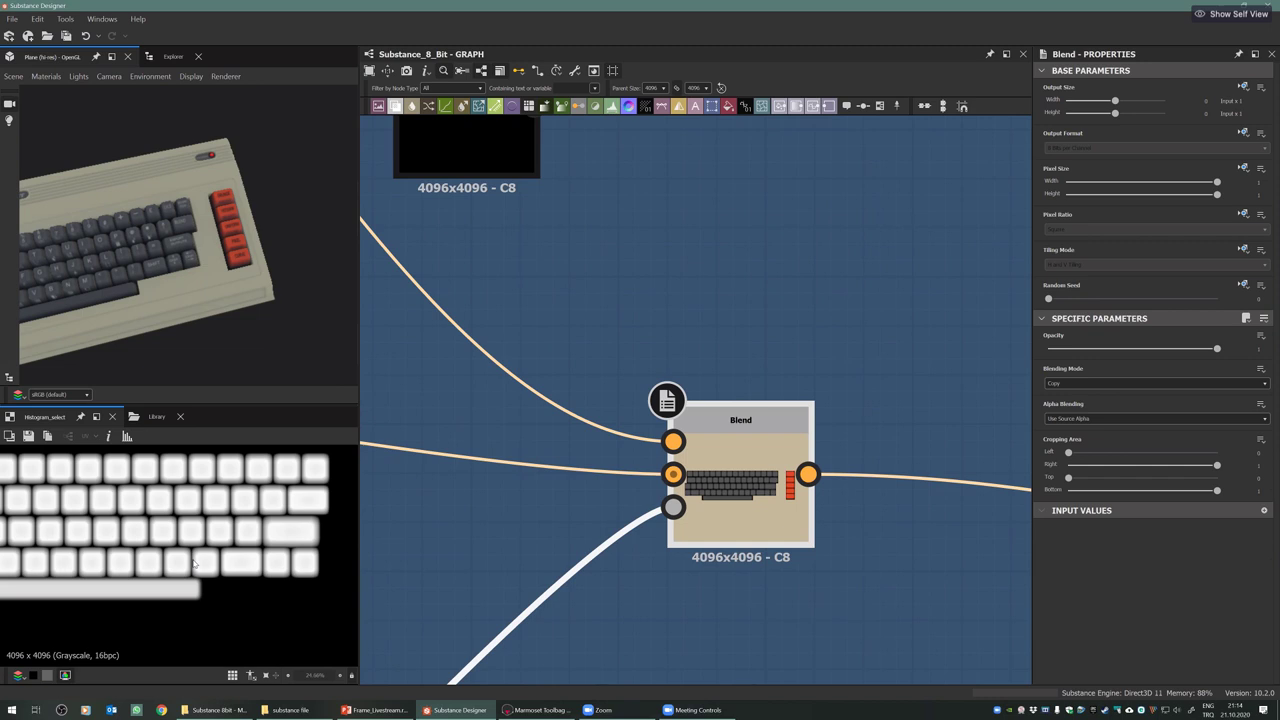
pyautogui.scroll(5, 221, 260)
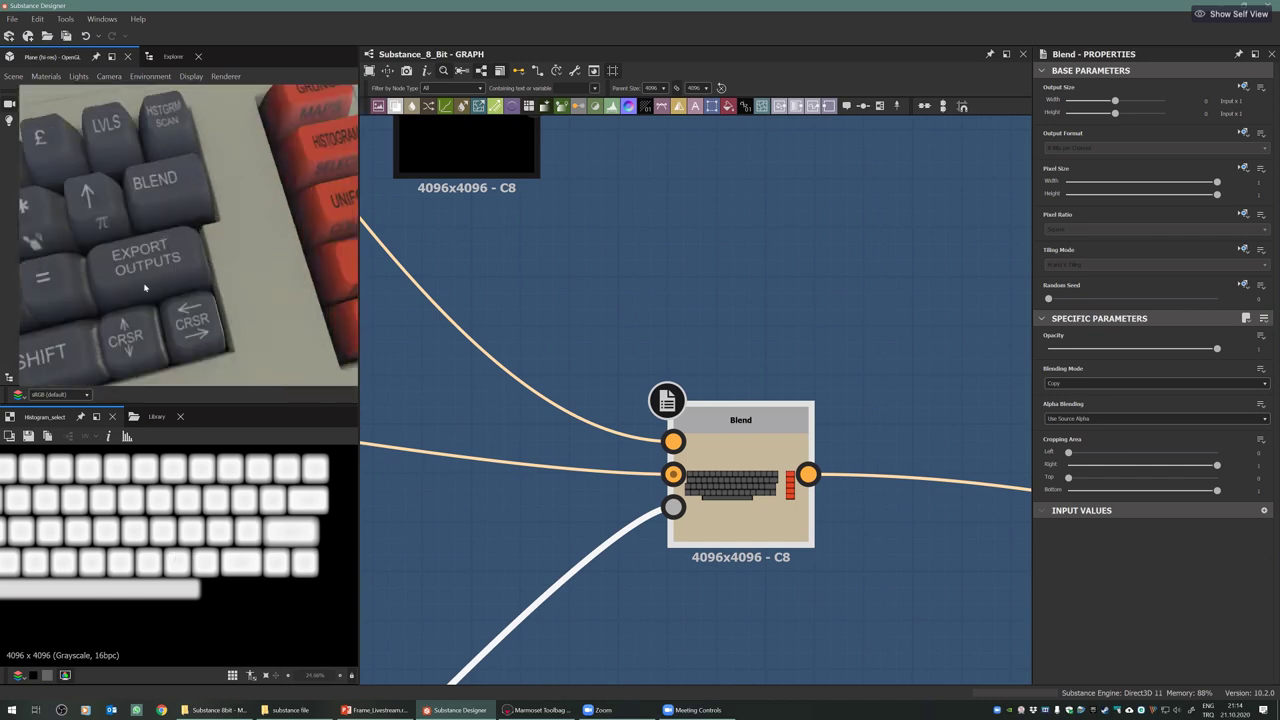
pyautogui.scroll(2, 221, 260)
pyautogui.scroll(2, 237, 262)
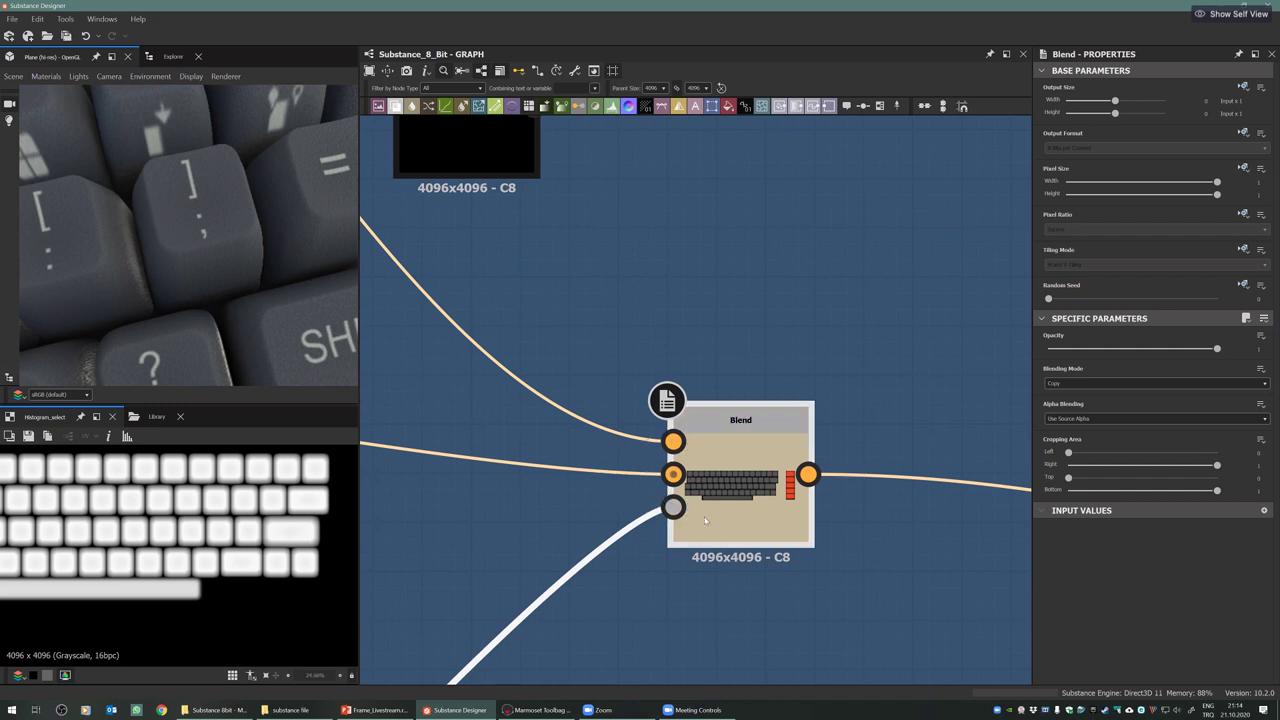
# Examine the soft gradient edges and the gaps between keys in the opacity mask of the key-color Blend
pyautogui.scroll(-3, 715, 485)
pyautogui.scroll(3, 715, 485)
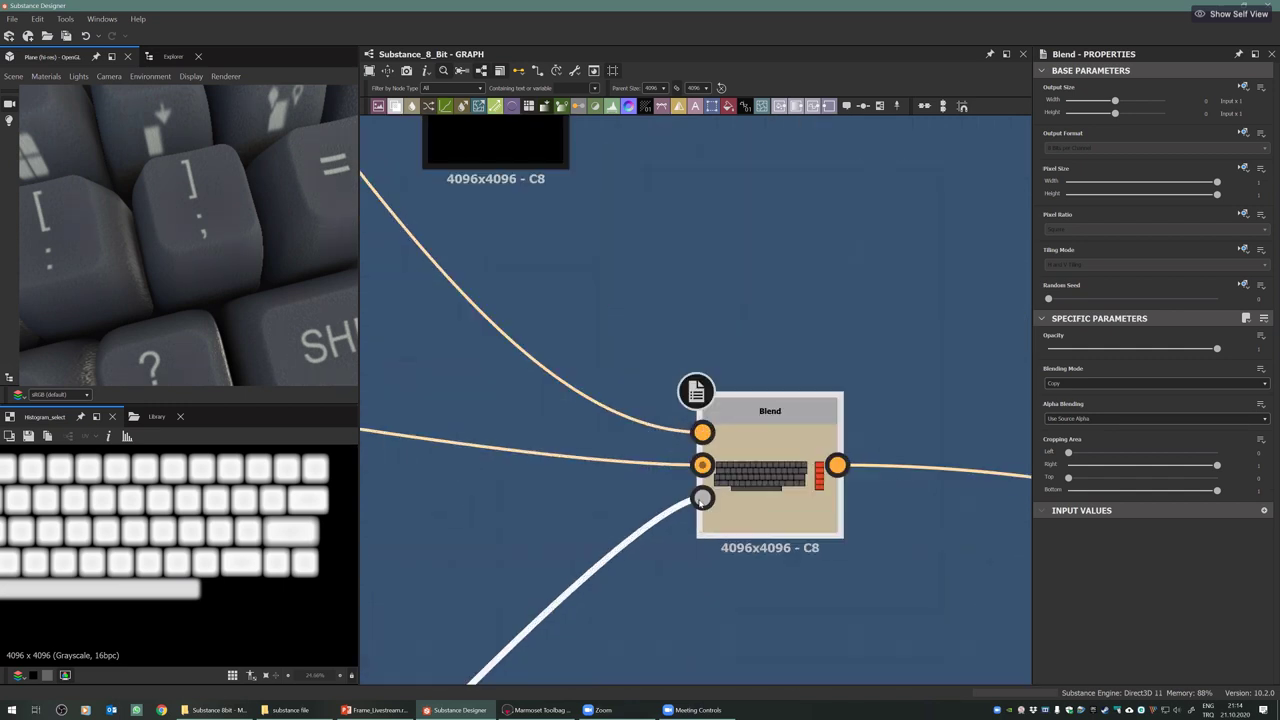
pyautogui.scroll(2, 229, 511)
pyautogui.scroll(1, 215, 512)
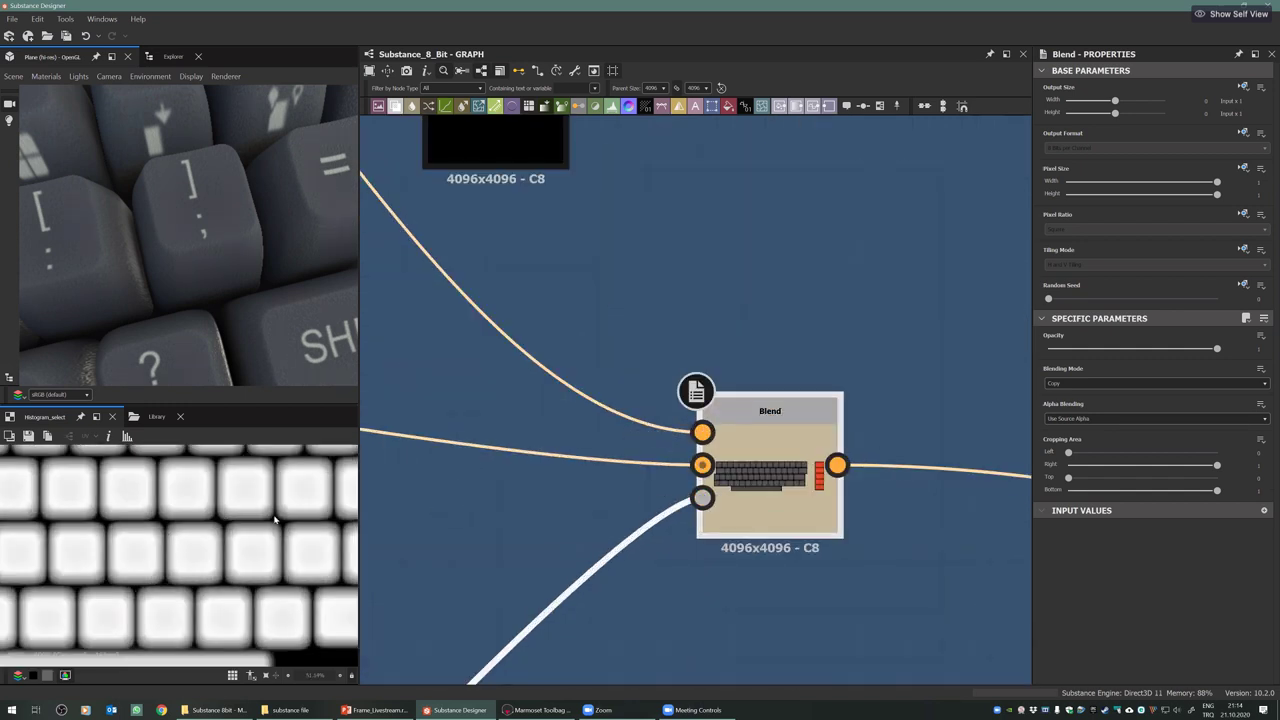
pyautogui.scroll(3, 260, 521)
pyautogui.scroll(3, 240, 508)
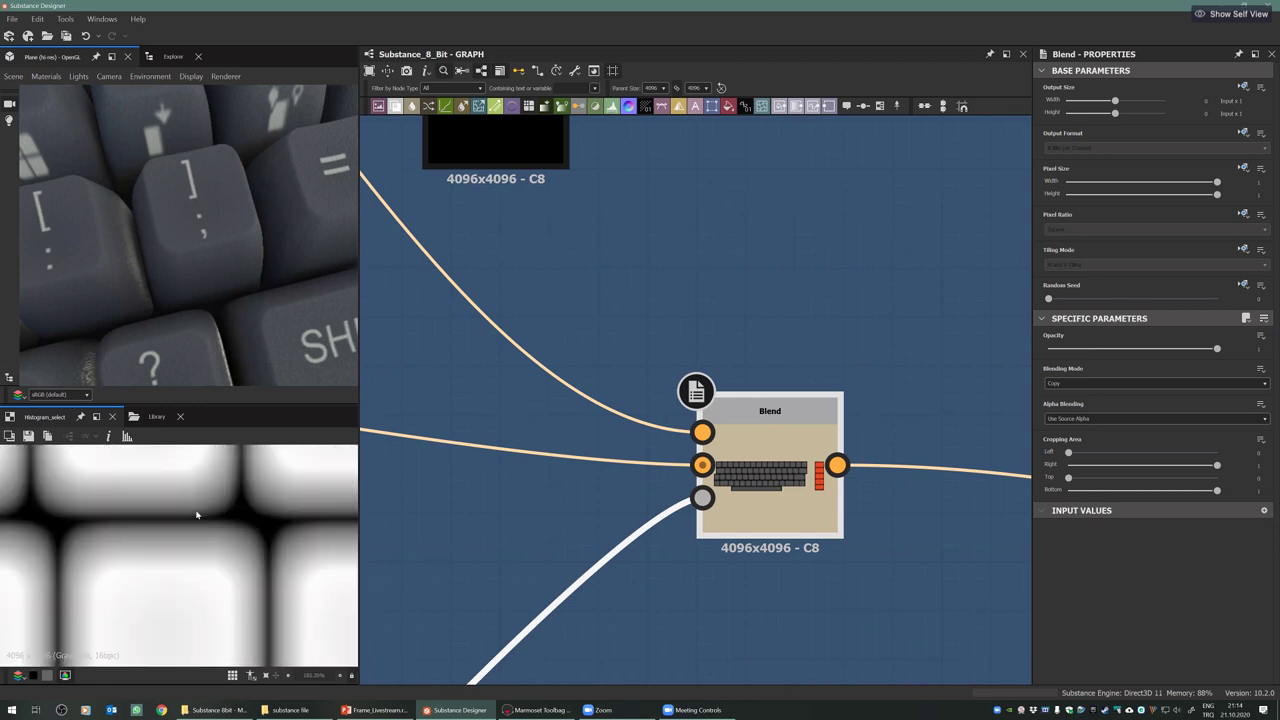
pyautogui.scroll(-5, 275, 540)
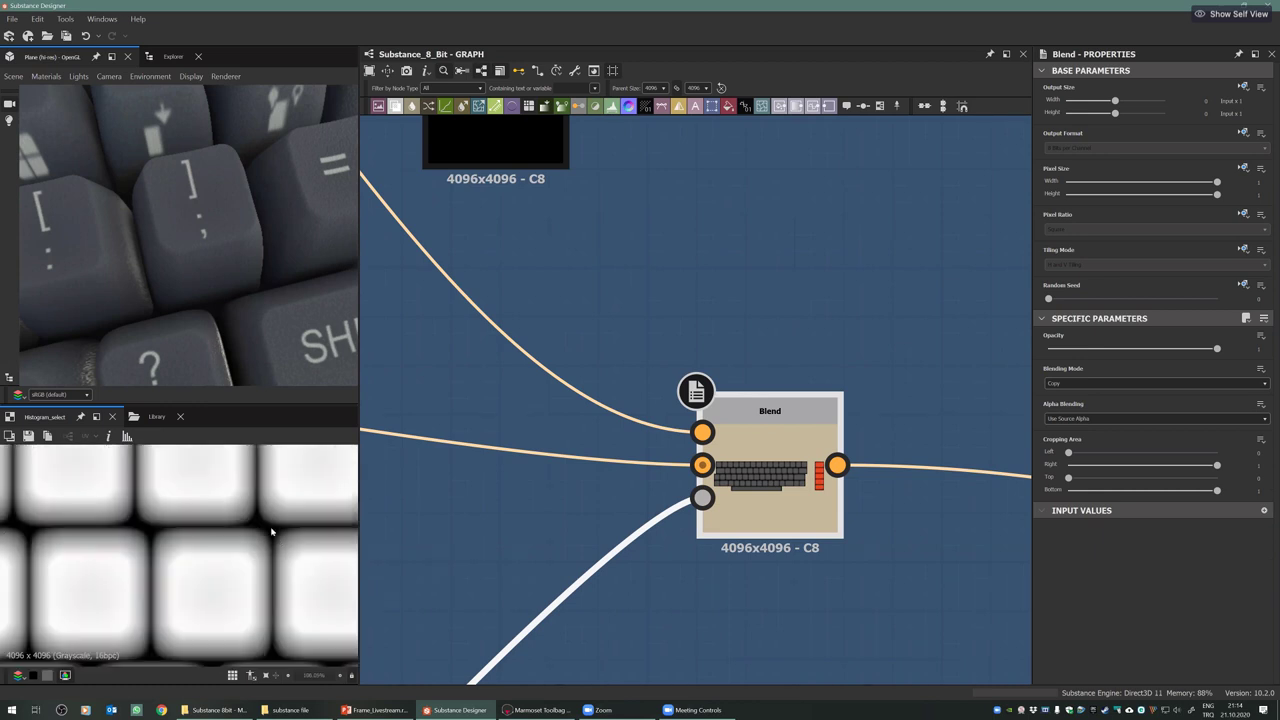
pyautogui.scroll(-2, 621, 463)
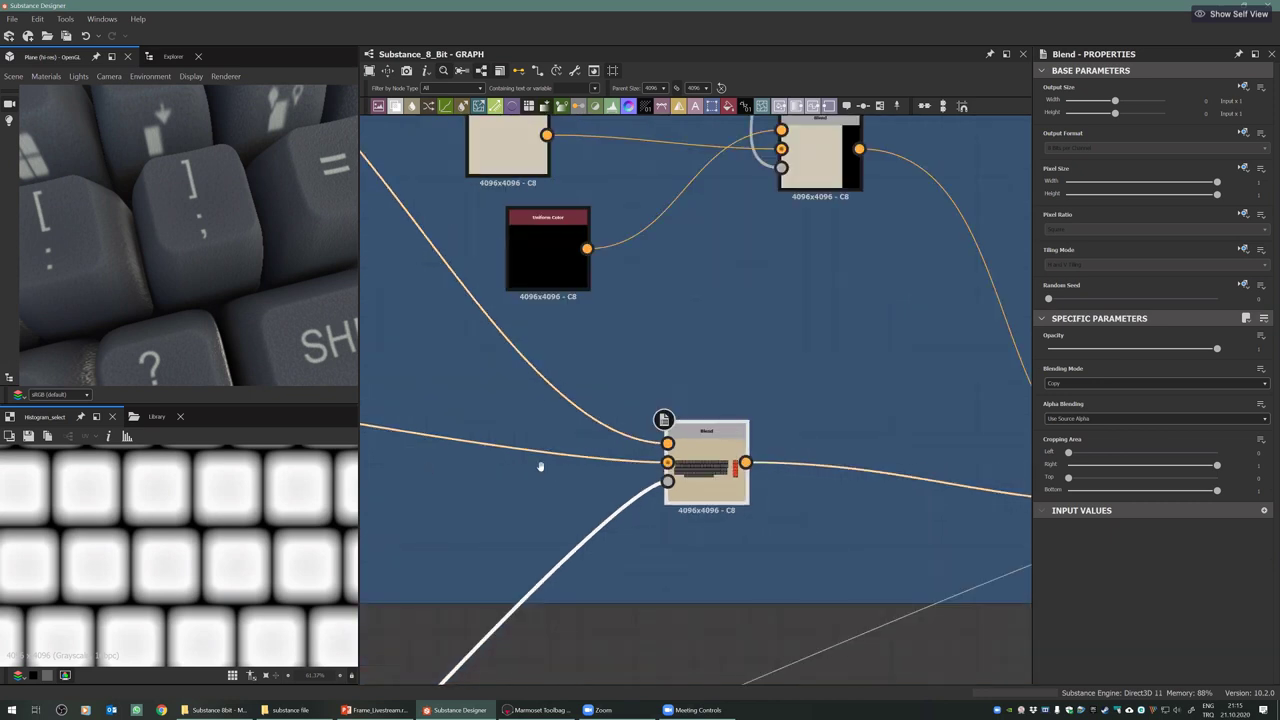
# Trace the key-color Blend's background connection upstream and return to the Blend
pyautogui.moveTo(627, 471); pyautogui.dragTo(739, 482, button='middle')
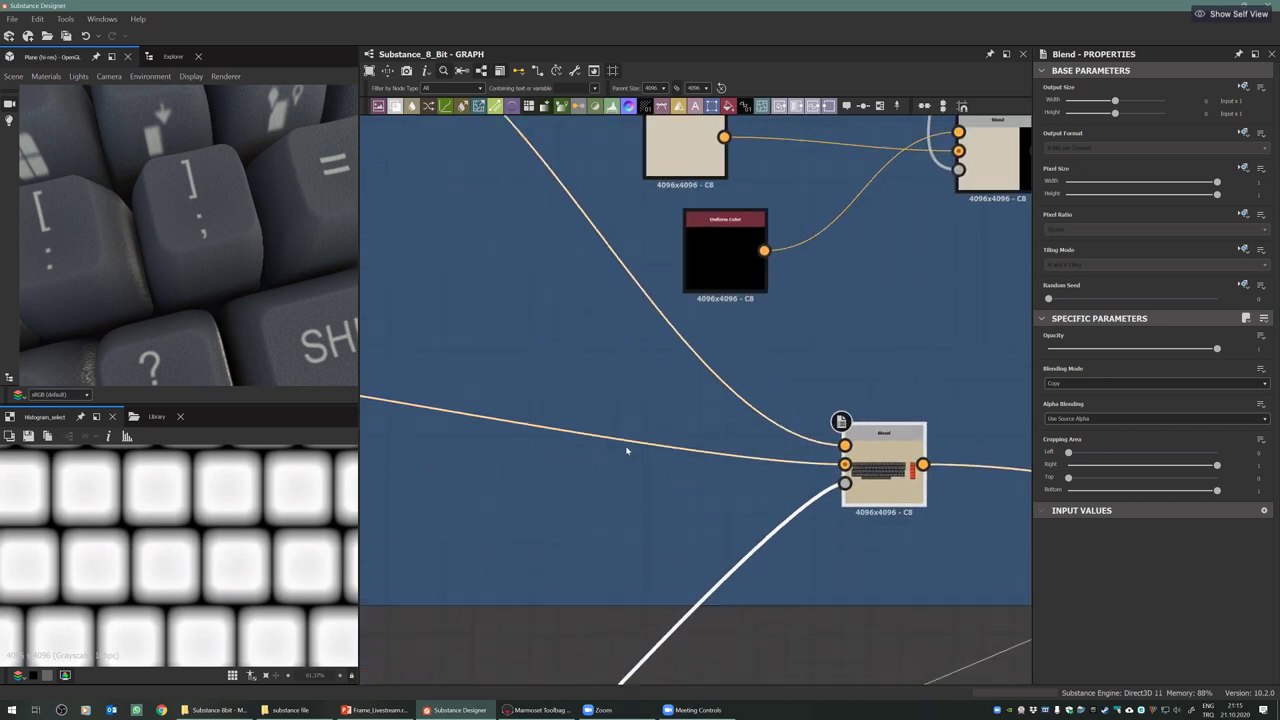
pyautogui.moveTo(628, 452); pyautogui.dragTo(738, 470, button='middle')
pyautogui.moveTo(655, 474); pyautogui.dragTo(759, 495, button='middle')
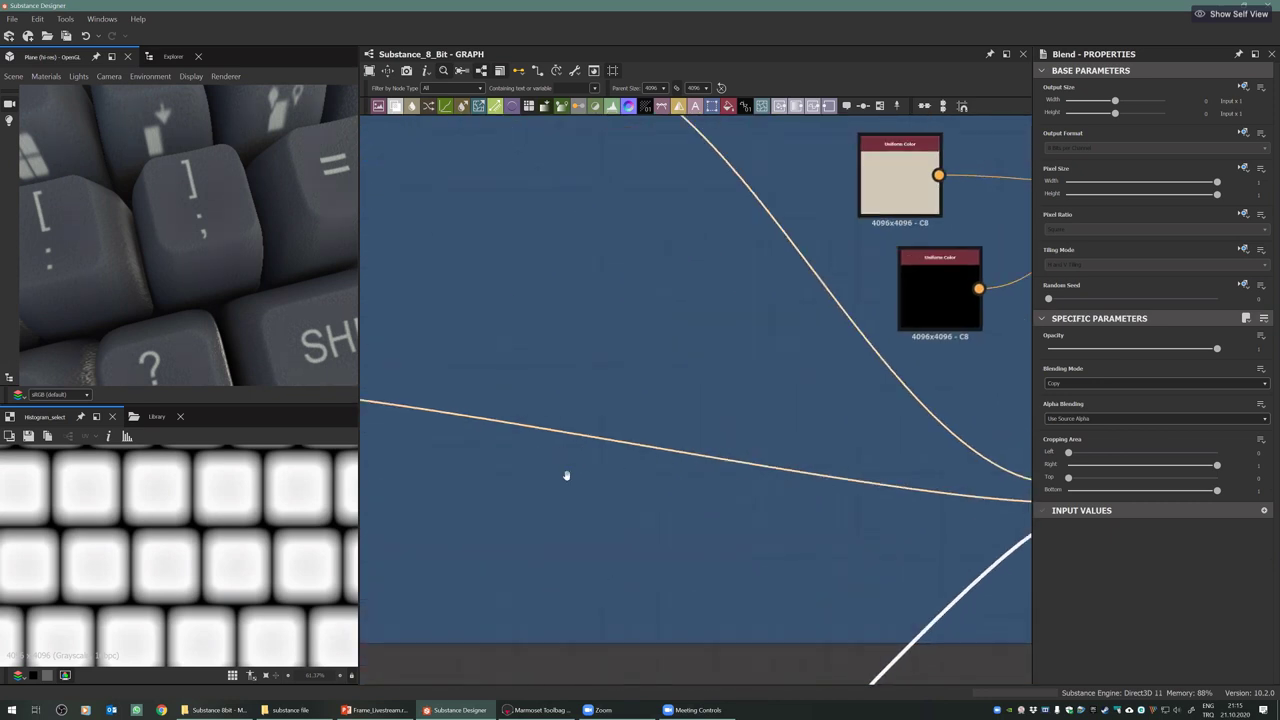
pyautogui.moveTo(566, 477); pyautogui.dragTo(723, 498, button='middle')
pyautogui.moveTo(624, 488); pyautogui.dragTo(729, 503, button='middle')
pyautogui.moveTo(573, 470); pyautogui.dragTo(553, 492, button='middle')
pyautogui.scroll(-1, 728, 504)
pyautogui.moveTo(728, 504); pyautogui.dragTo(395, 474, button='middle')
pyautogui.scroll(-2, 395, 474)
# Examine the key rows of the 3D keyboard and preview the key-color Blend's output again
pyautogui.moveTo(210, 208); pyautogui.dragTo(100, 306)
pyautogui.scroll(-5, 100, 306)
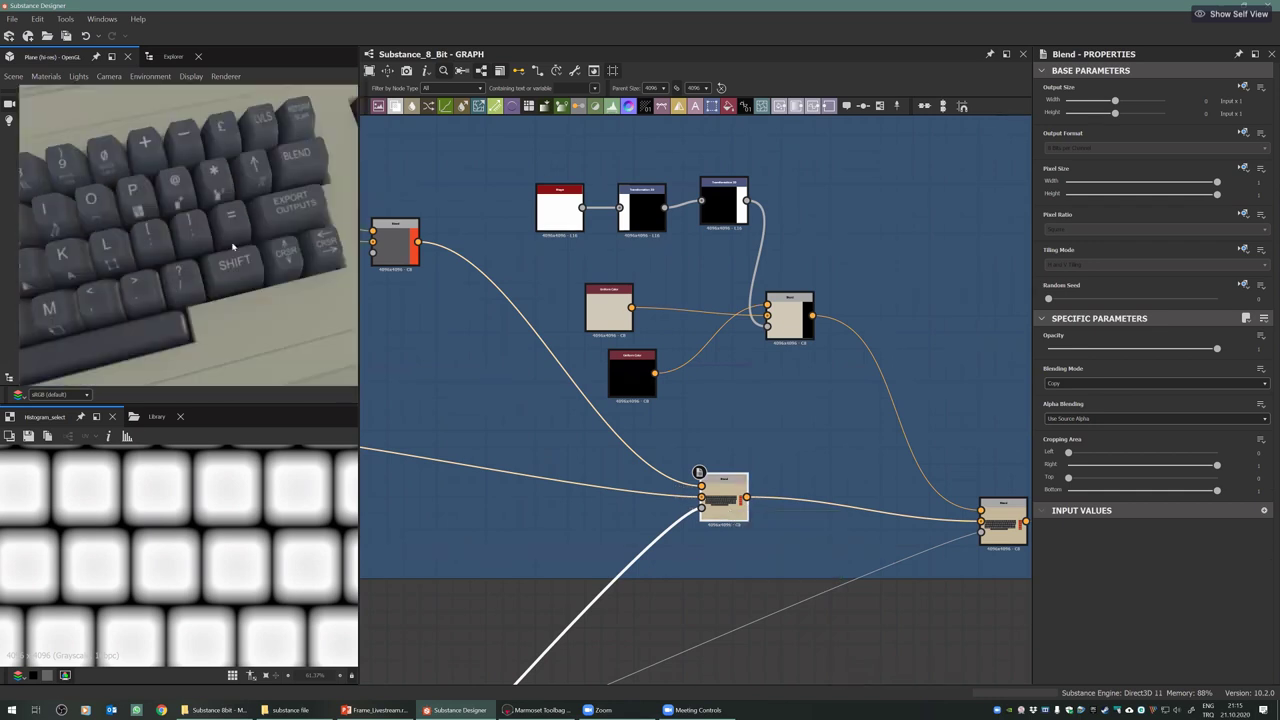
pyautogui.moveTo(234, 249); pyautogui.dragTo(286, 343)
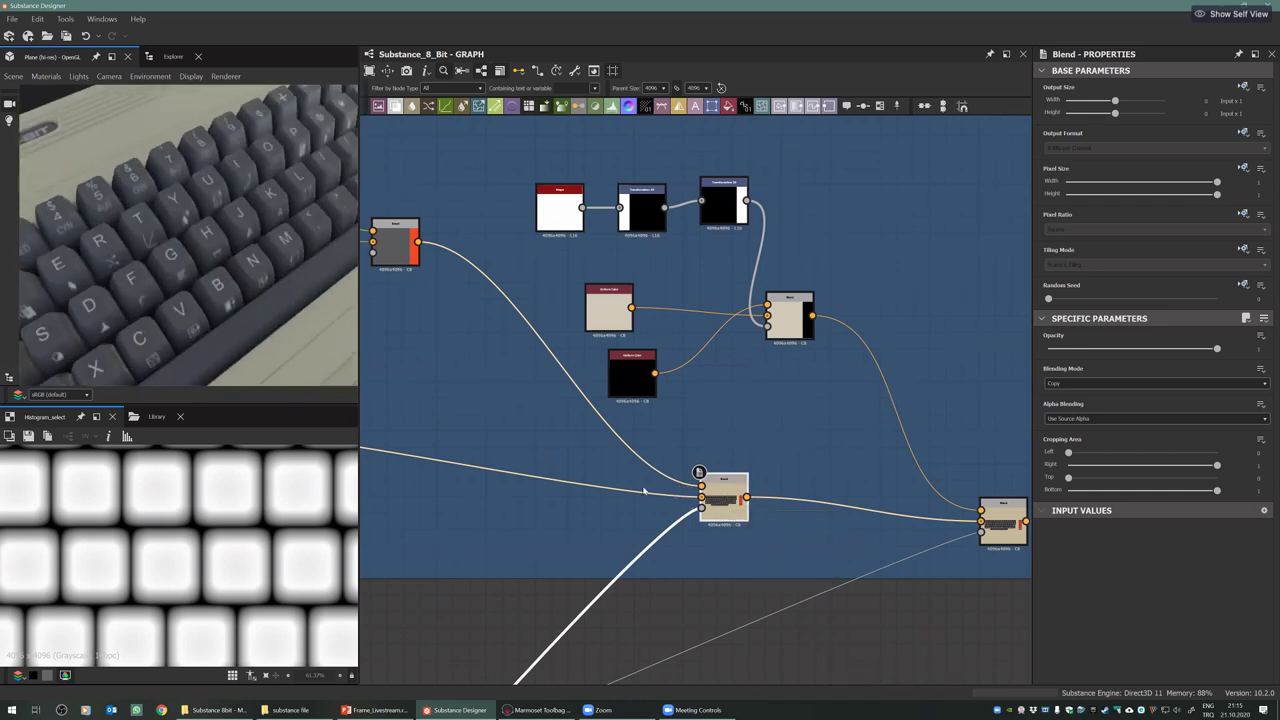
pyautogui.doubleClick(724, 500)
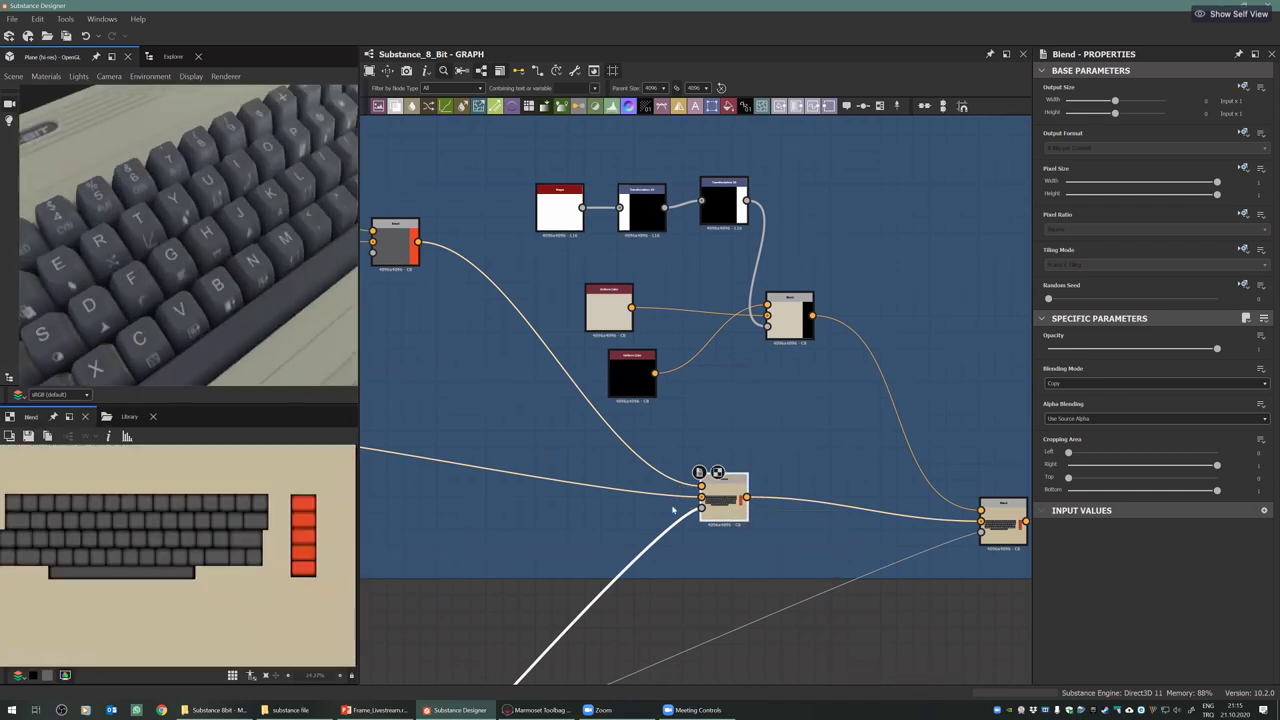
# Follow the output to the Blend that adds the key labels and preview its result and opacity mask
pyautogui.moveTo(806, 543); pyautogui.dragTo(690, 552, button='middle')
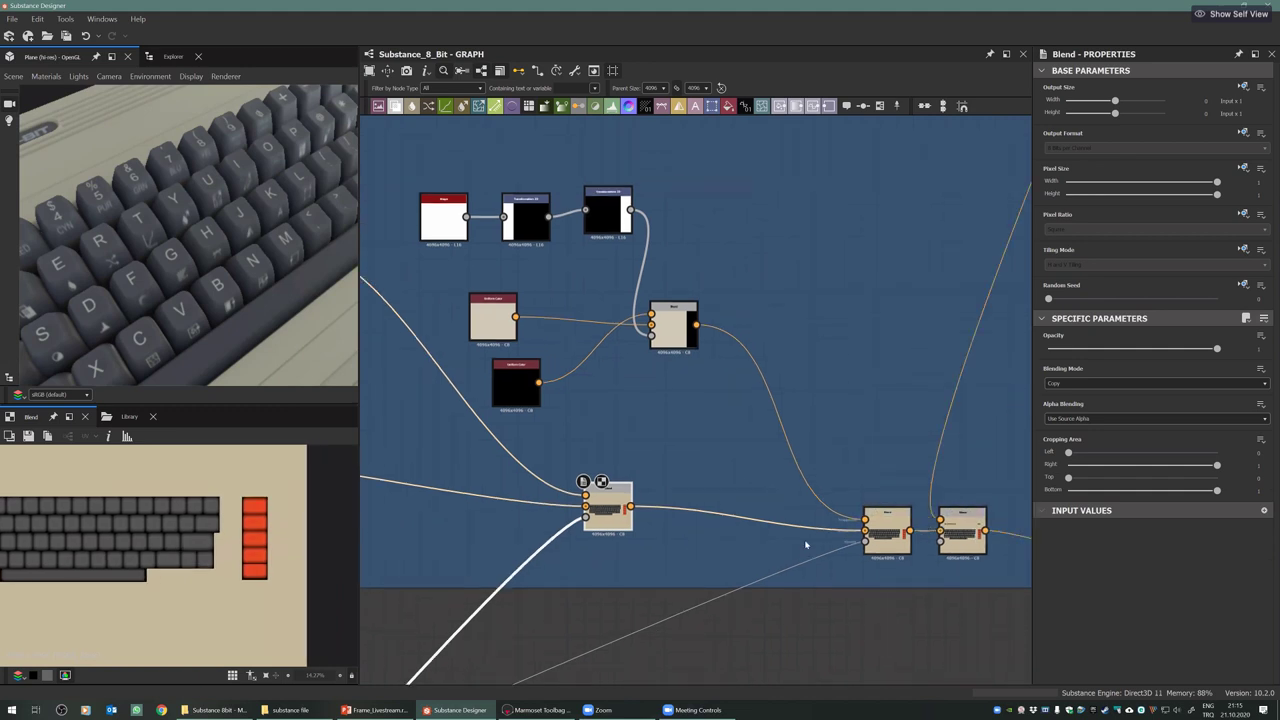
pyautogui.moveTo(799, 580); pyautogui.dragTo(718, 589, button='middle')
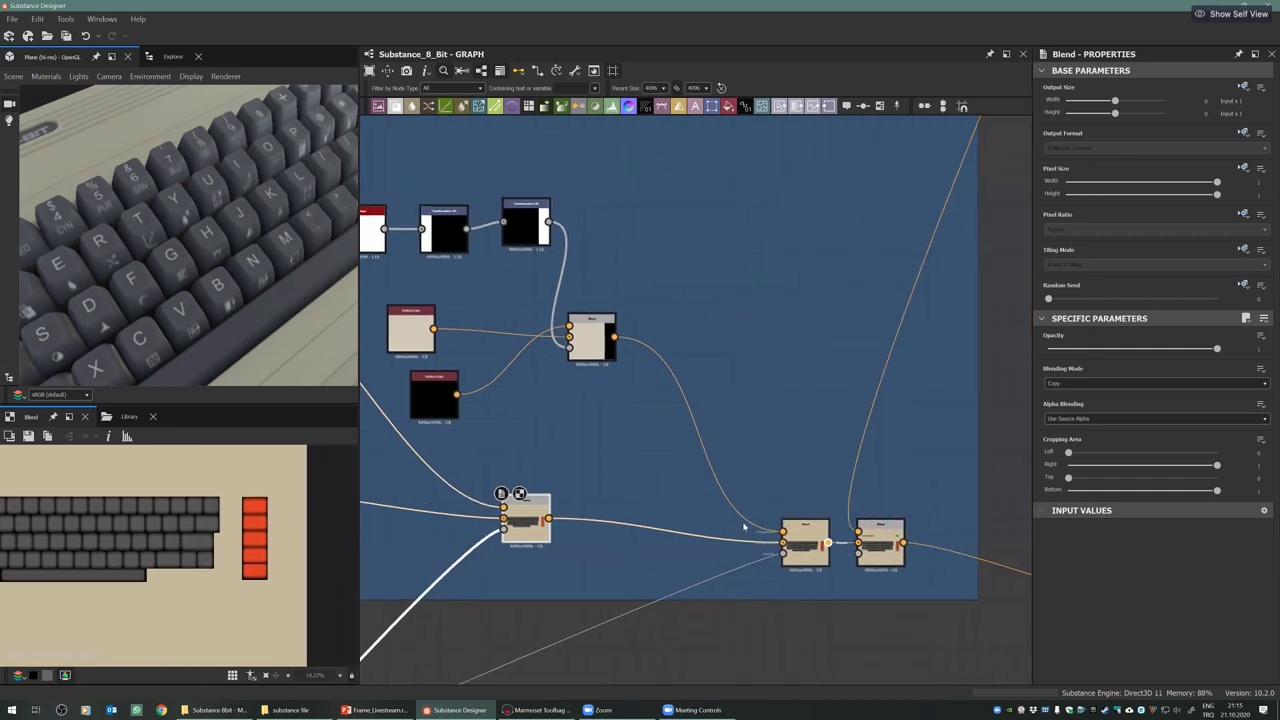
pyautogui.scroll(1, 829, 541)
pyautogui.scroll(1, 829, 538)
pyautogui.doubleClick(801, 544)
pyautogui.scroll(-3, 716, 532)
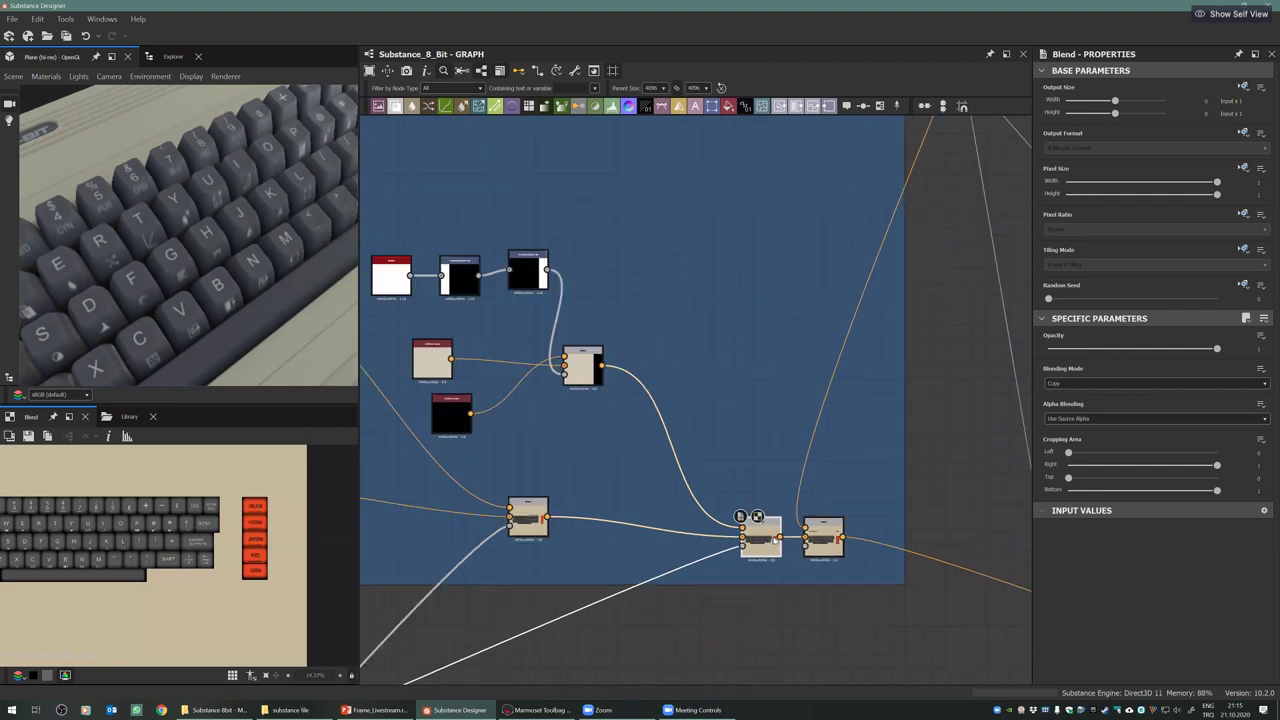
pyautogui.scroll(3, 738, 575)
pyautogui.doubleClick(736, 531)
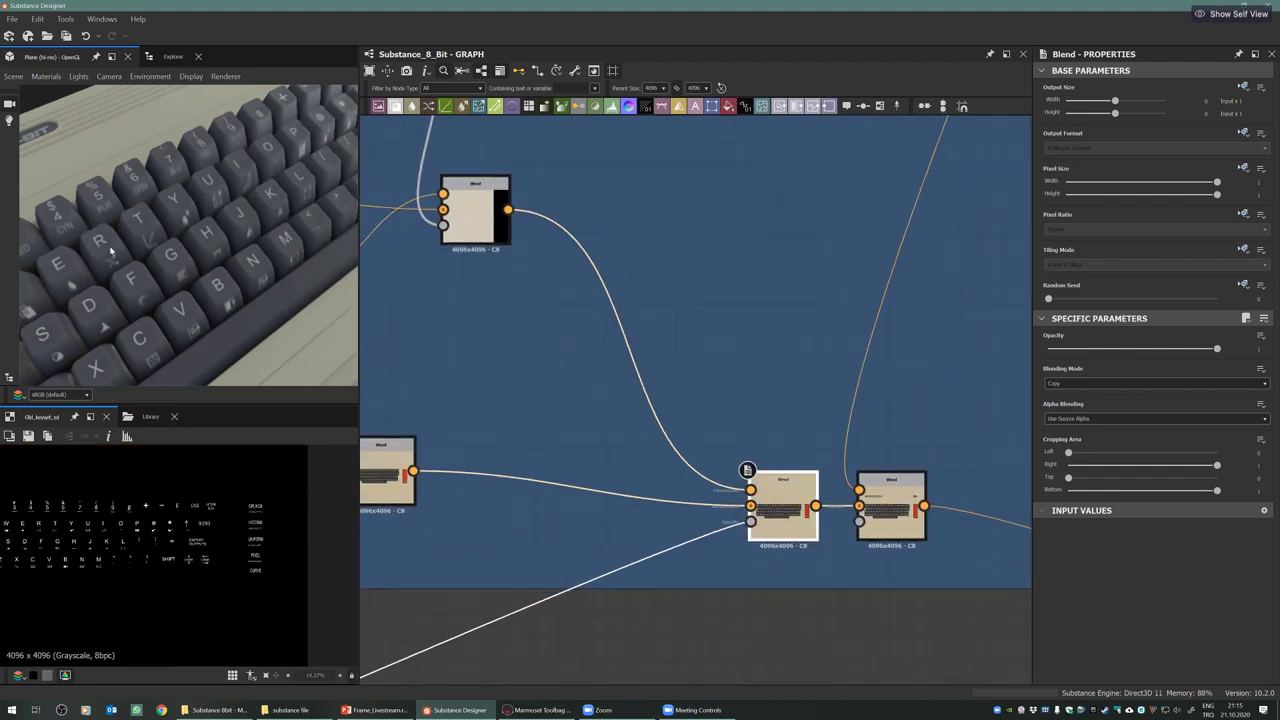
# Go to the beige-and-black Blend that colors the labels and widen the 3D view of the keyboard
pyautogui.scroll(-1, 777, 537)
pyautogui.moveTo(440, 329); pyautogui.dragTo(600, 394, button='middle')
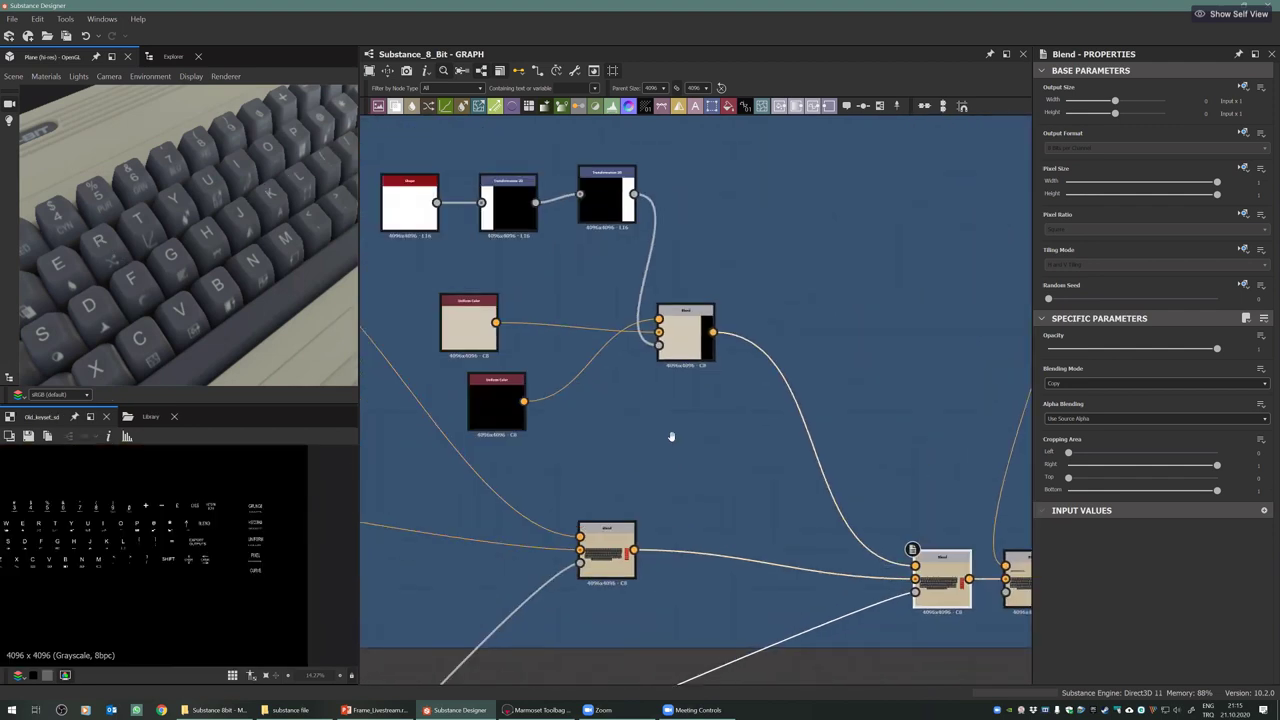
pyautogui.moveTo(368, 162); pyautogui.dragTo(423, 234, button='middle')
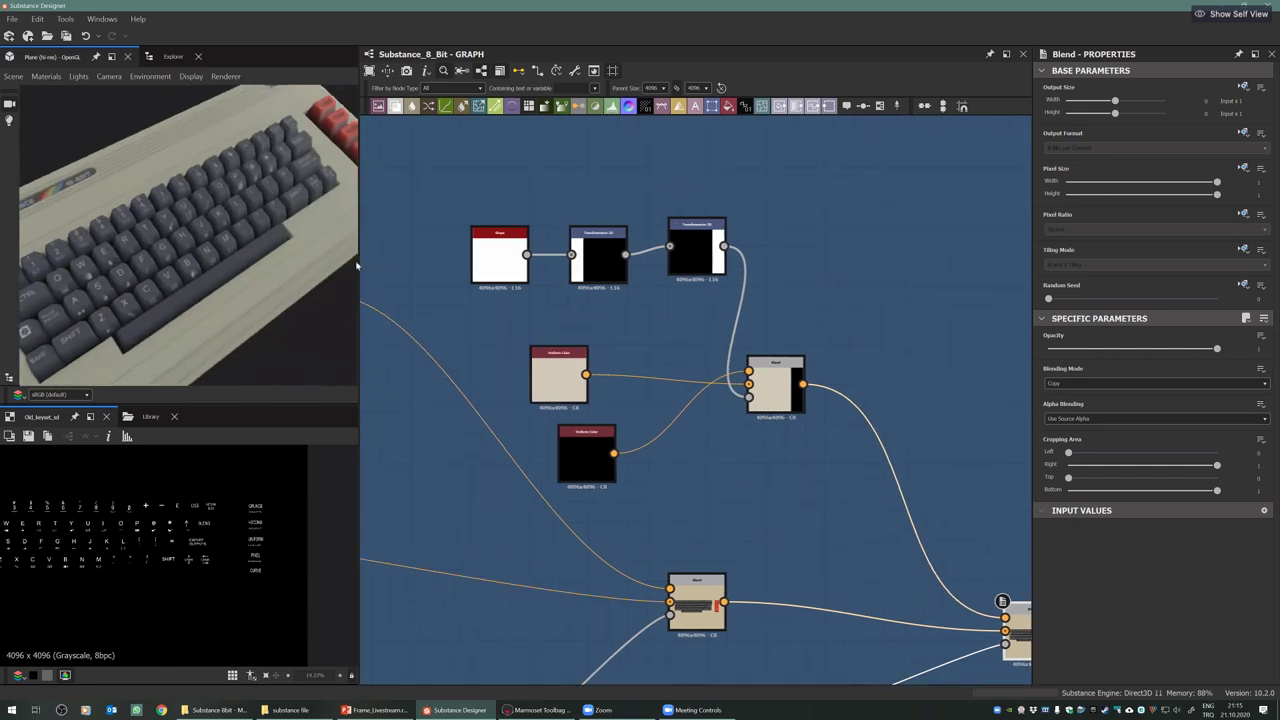
pyautogui.moveTo(359, 259); pyautogui.dragTo(470, 283)
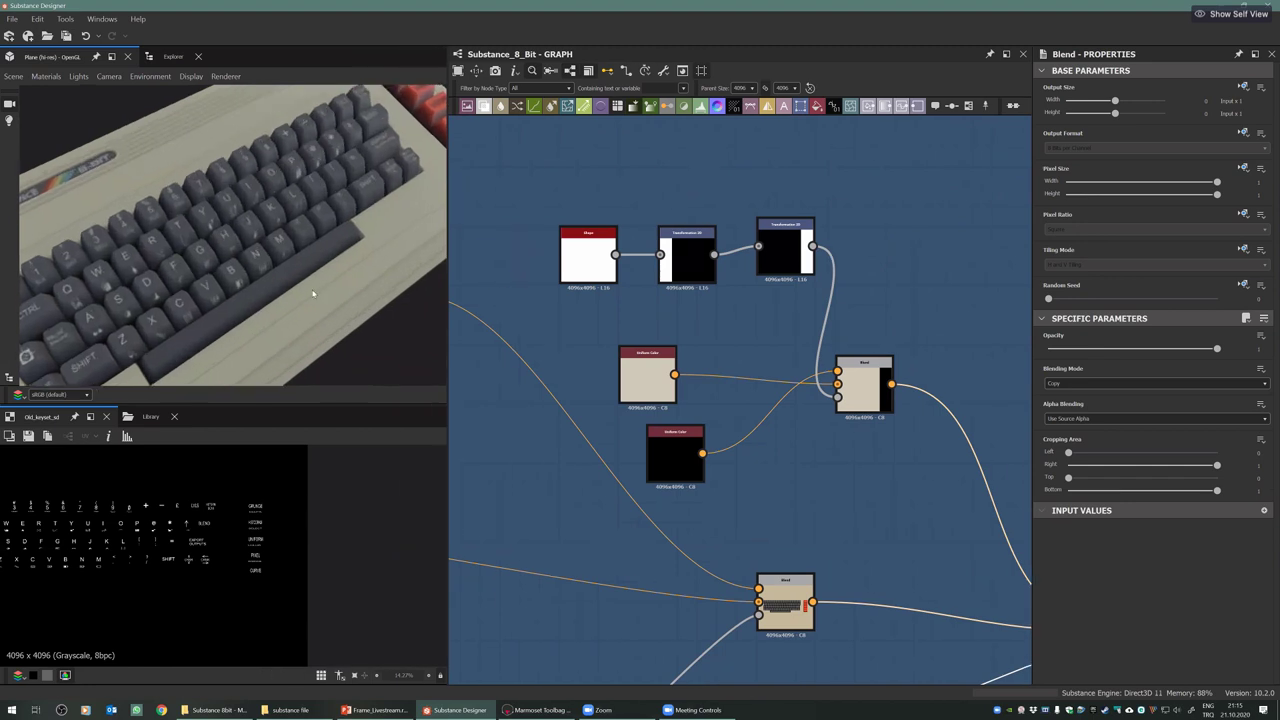
# Preview the Transformation 2D mask of the label-color Blend, followed by the beige-and-black Blend it controls
pyautogui.moveTo(664, 387); pyautogui.dragTo(748, 257, button='right')
pyautogui.moveTo(718, 268); pyautogui.dragTo(710, 266, button='middle')
pyautogui.click(791, 257)
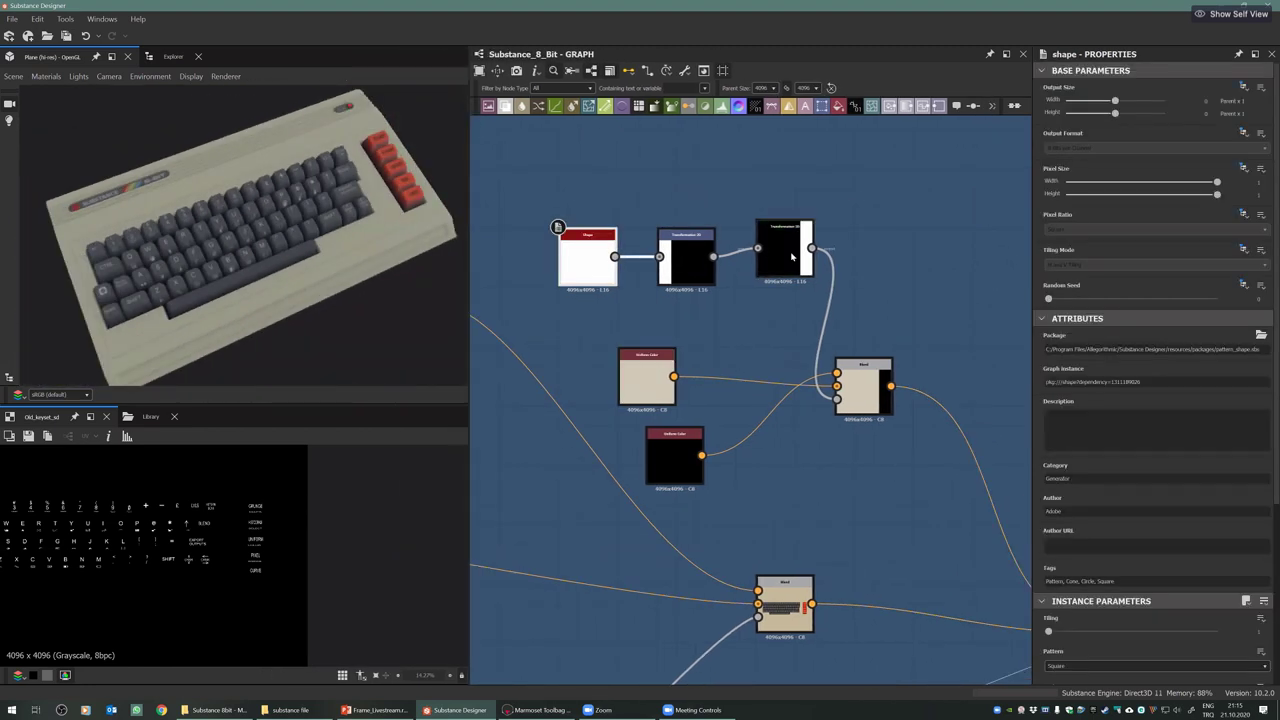
pyautogui.scroll(1, 775, 258)
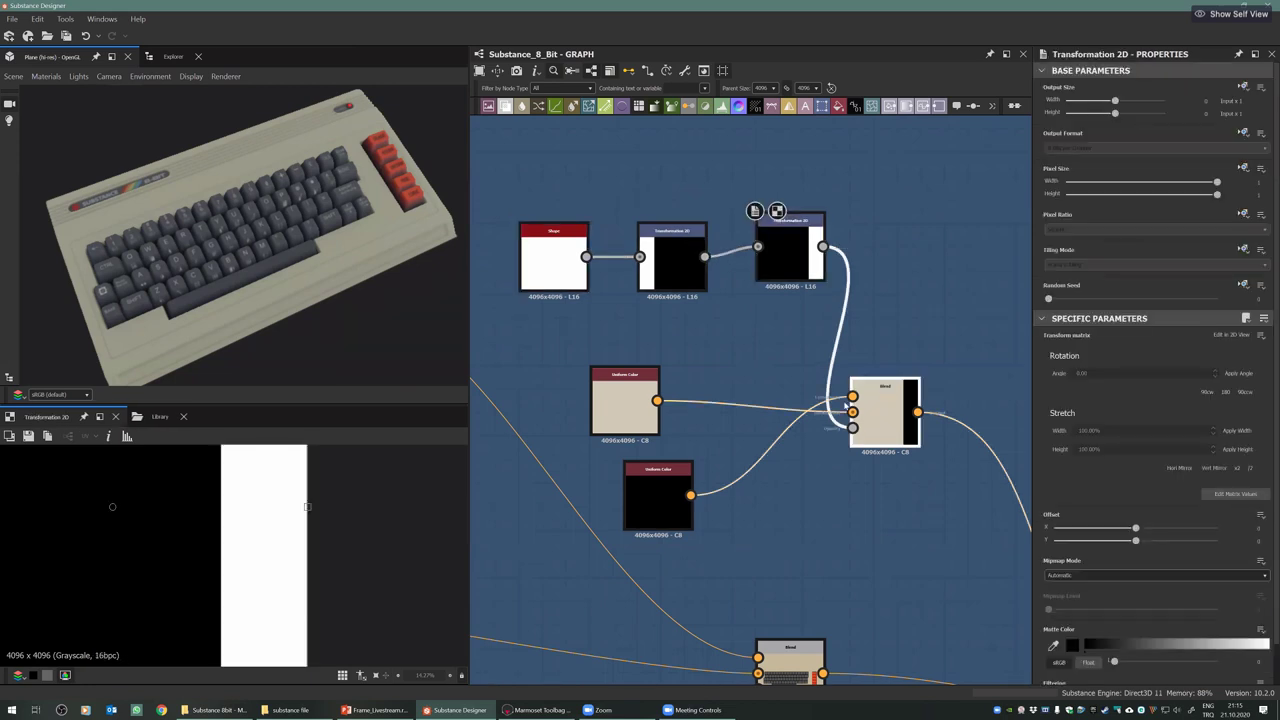
pyautogui.click(879, 410)
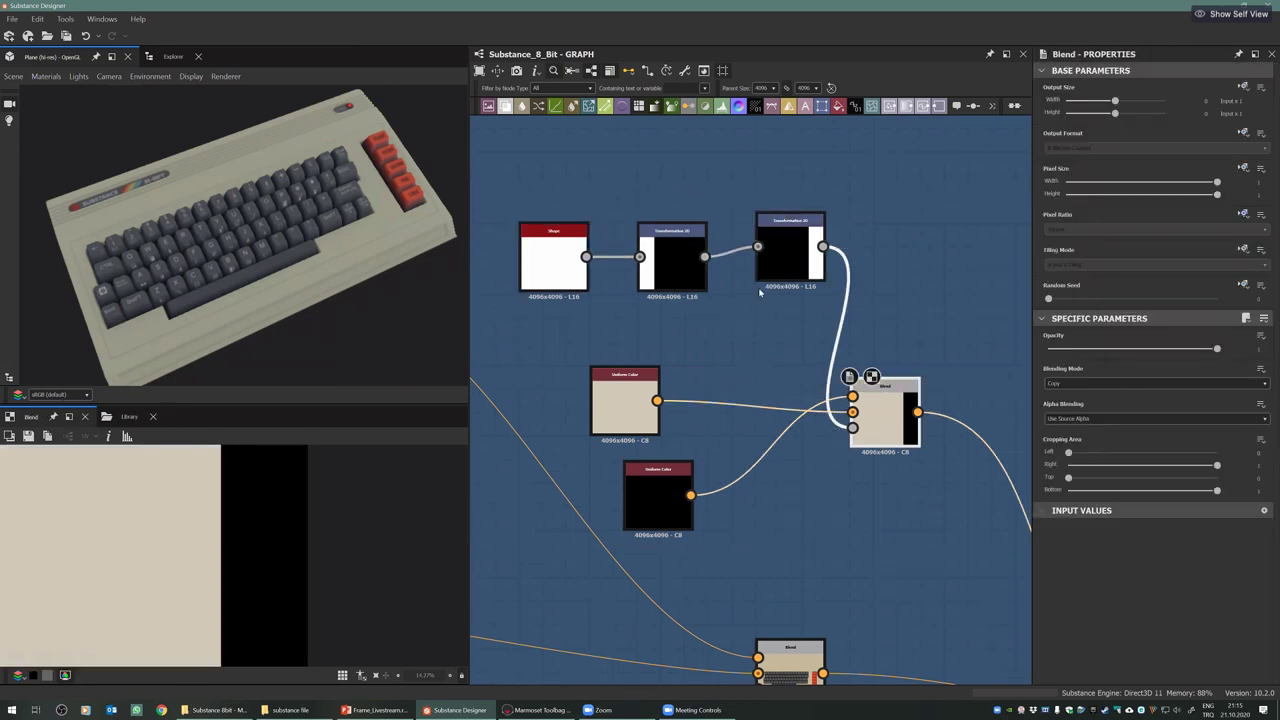
# Preview the black Uniform Color, compare it with the key labels on the 3D keyboard, and return to the beige-and-black Blend
pyautogui.click(625, 405)
pyautogui.scroll(5, 258, 272)
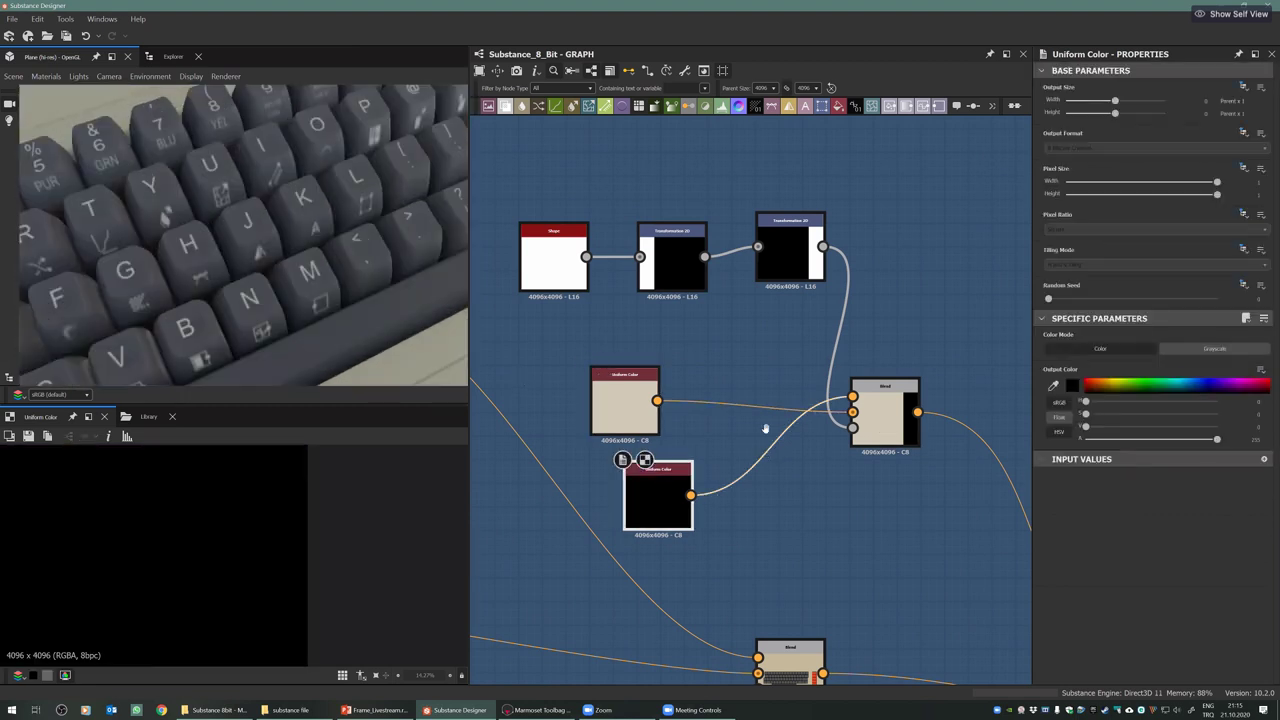
pyautogui.moveTo(759, 419); pyautogui.dragTo(582, 401, button='middle')
pyautogui.doubleClick(708, 397)
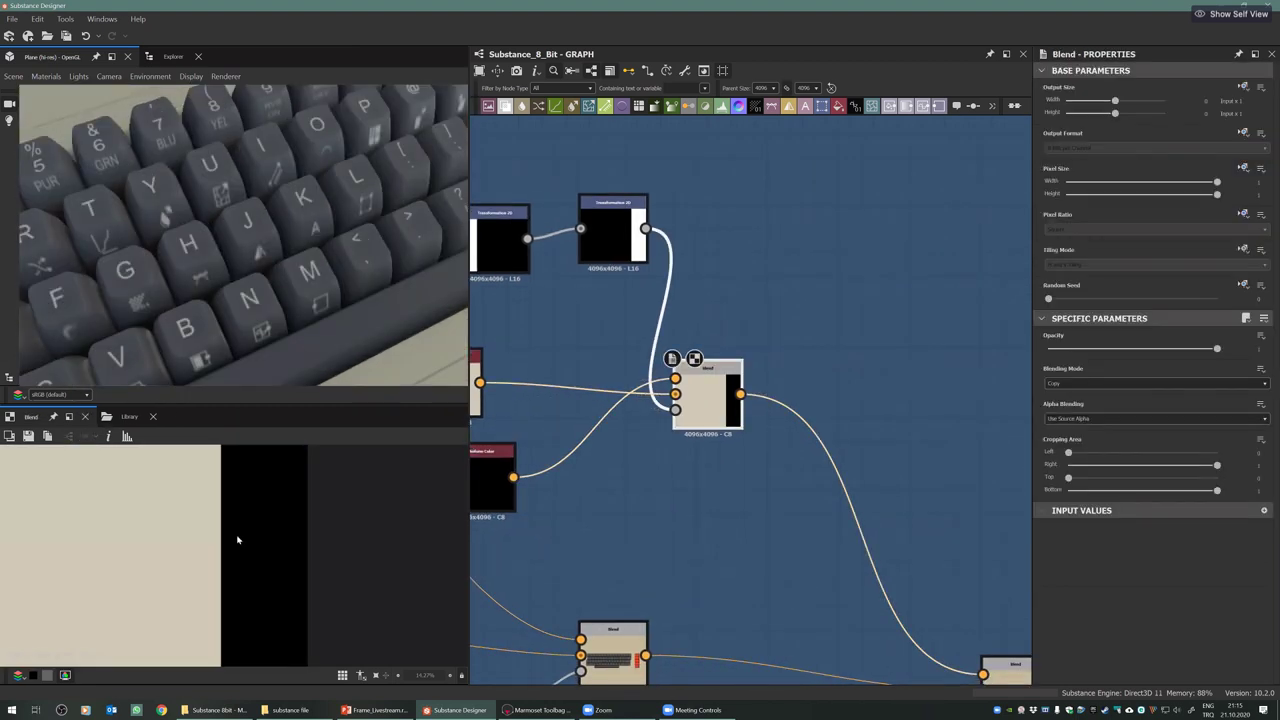
# Follow the beige-and-black output to the Blend that adds the key labels and preview its result and opacity mask
pyautogui.scroll(-5, 199, 459)
pyautogui.moveTo(848, 545)
pyautogui.mouseDown(button='middle')
pyautogui.moveTo(775, 428)
pyautogui.moveTo(664, 350)
pyautogui.mouseUp(button='middle')
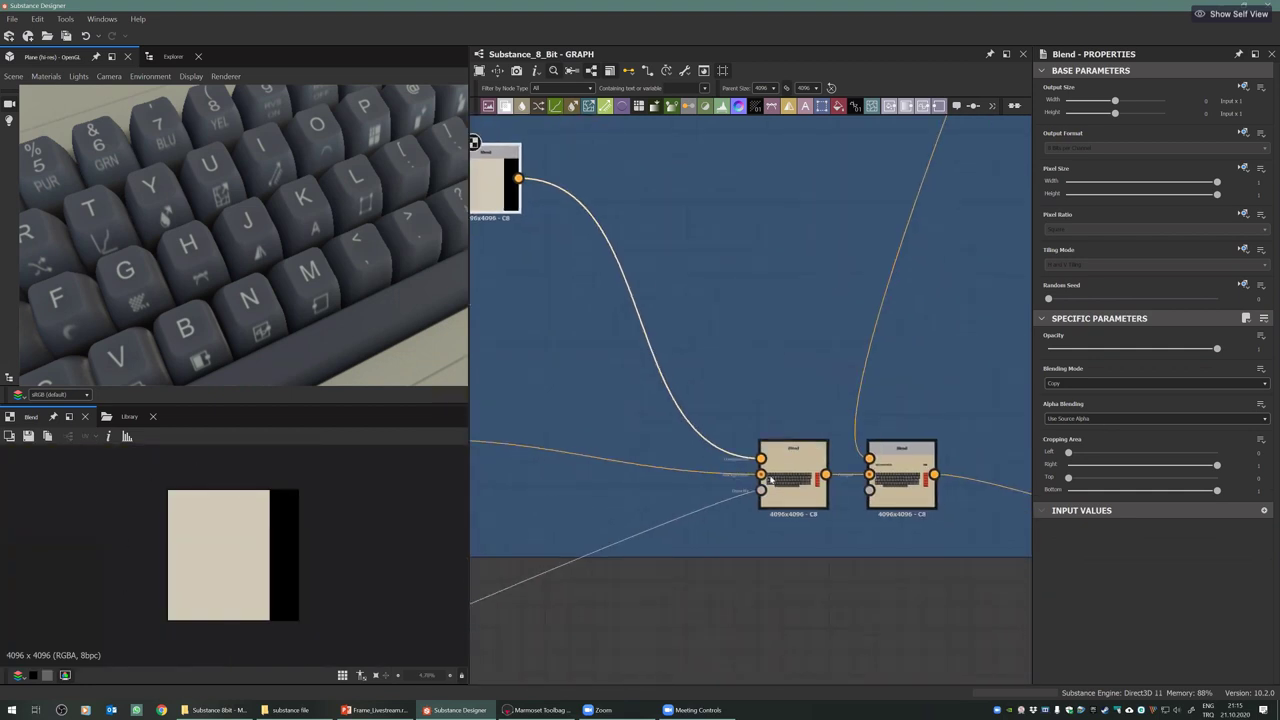
pyautogui.doubleClick(790, 474)
pyautogui.scroll(2, 770, 474)
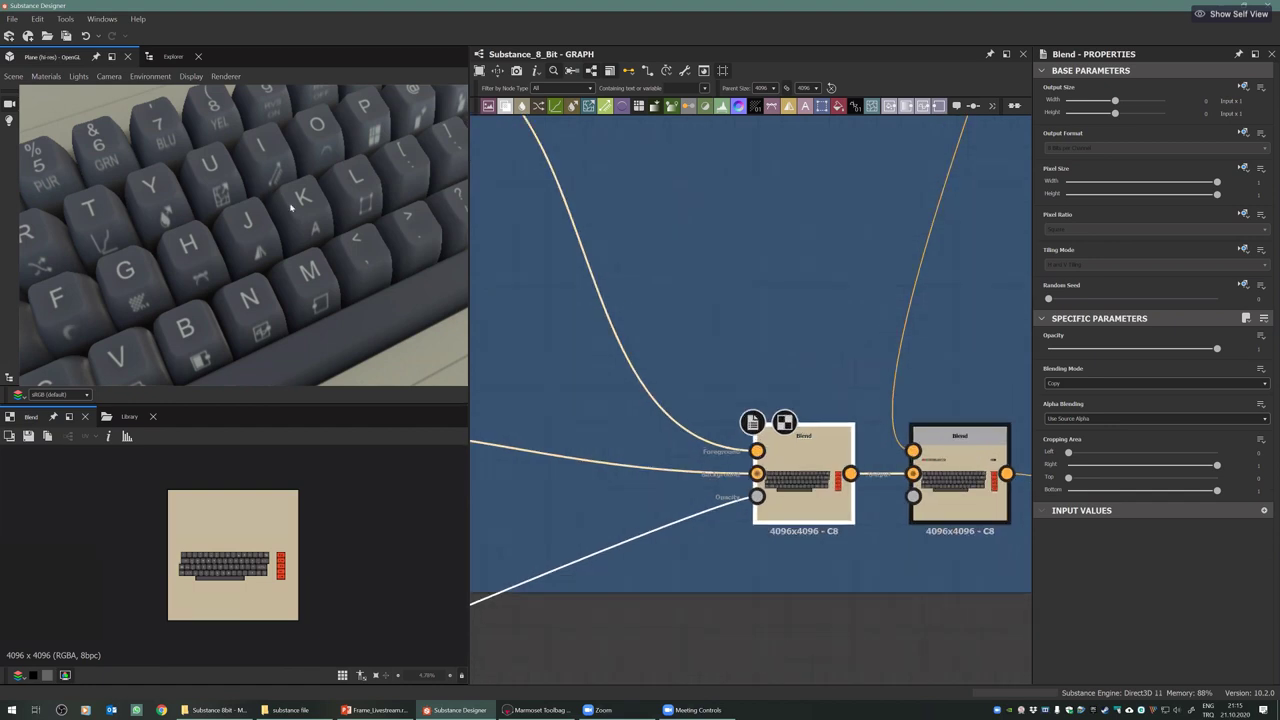
pyautogui.scroll(-5, 274, 250)
pyautogui.moveTo(272, 250); pyautogui.dragTo(236, 253)
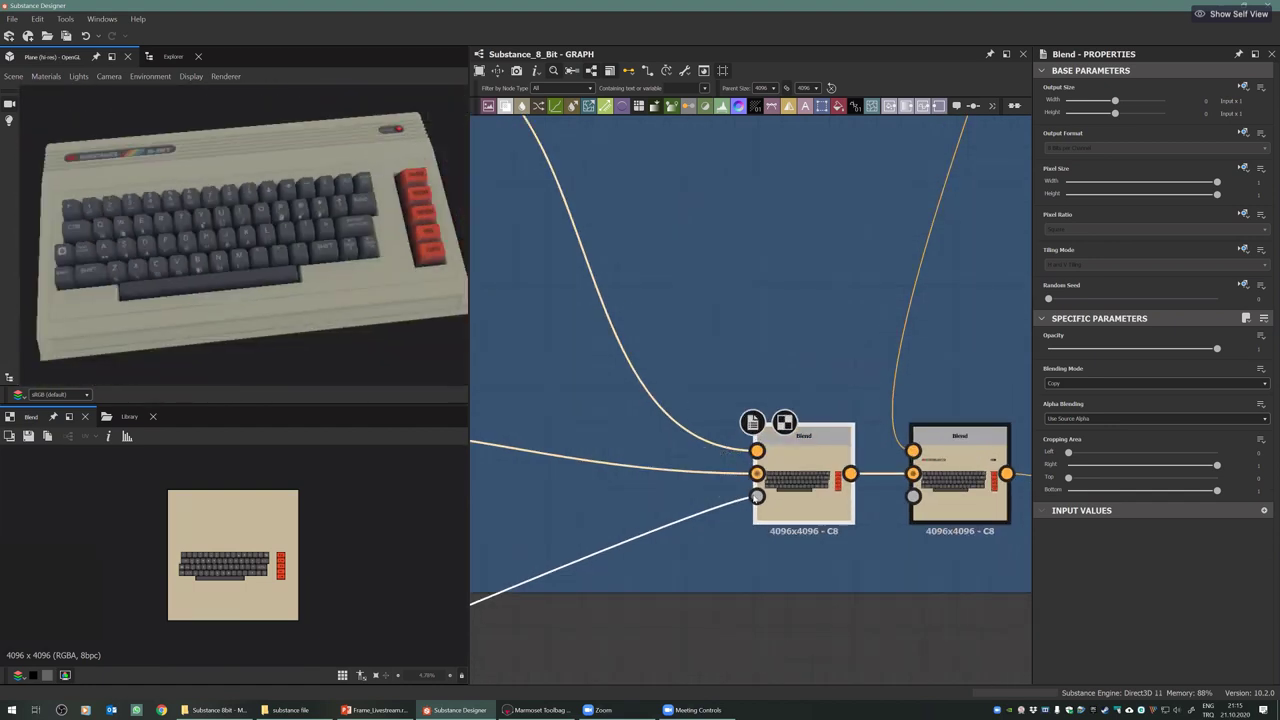
pyautogui.doubleClick(757, 497)
pyautogui.scroll(3, 257, 578)
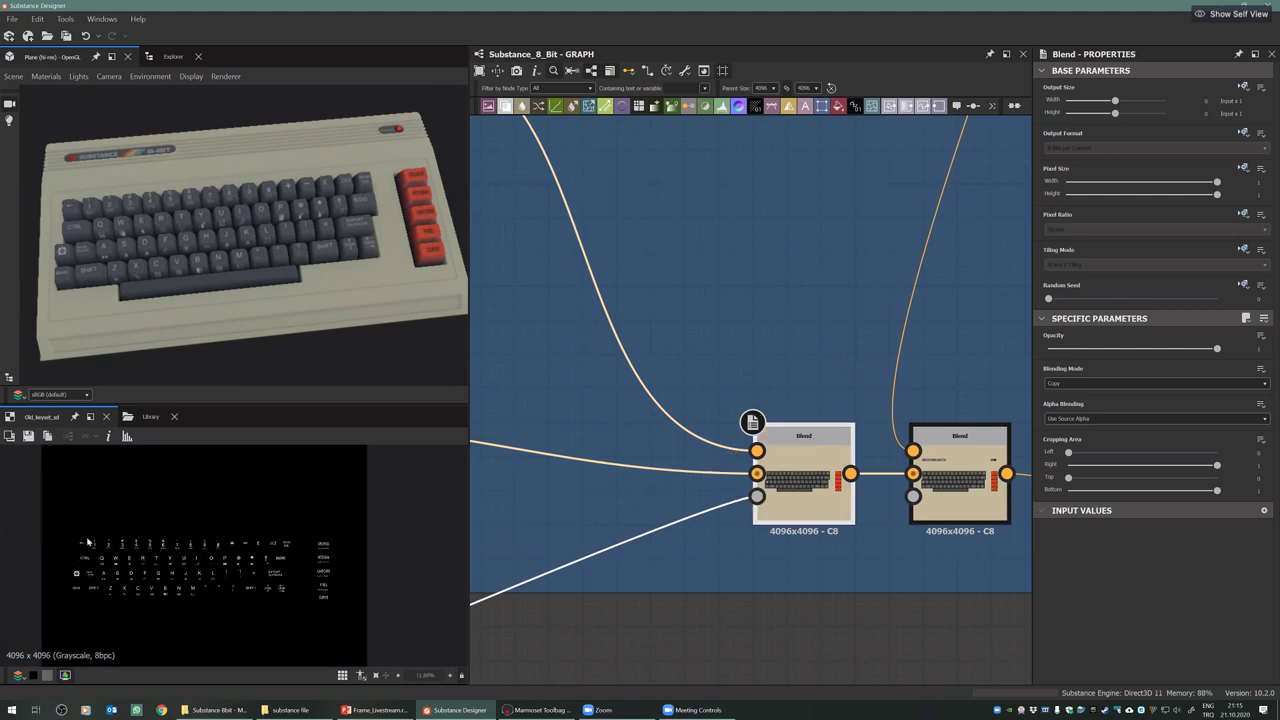
# Try saturated green and blue in the beige Uniform Color used for the key labels, and undo the color changes
pyautogui.scroll(-5, 670, 294)
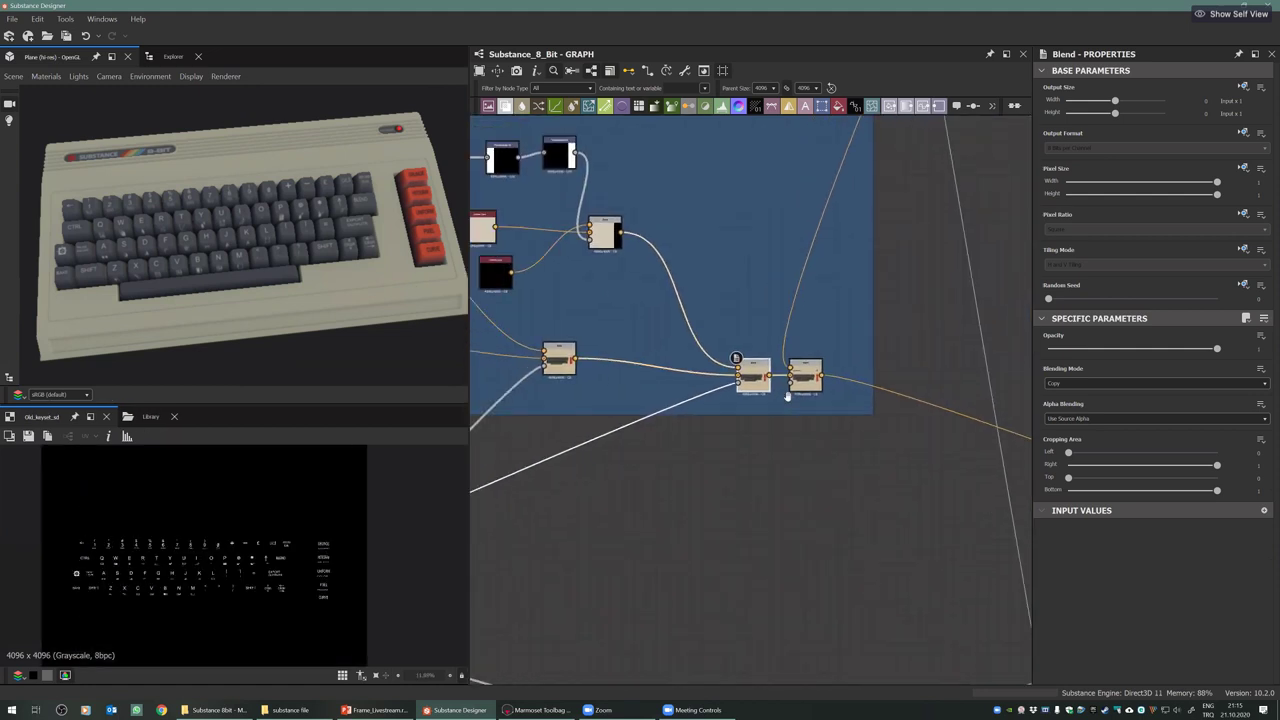
pyautogui.moveTo(645, 345); pyautogui.dragTo(722, 387, button='middle')
pyautogui.click(590, 300)
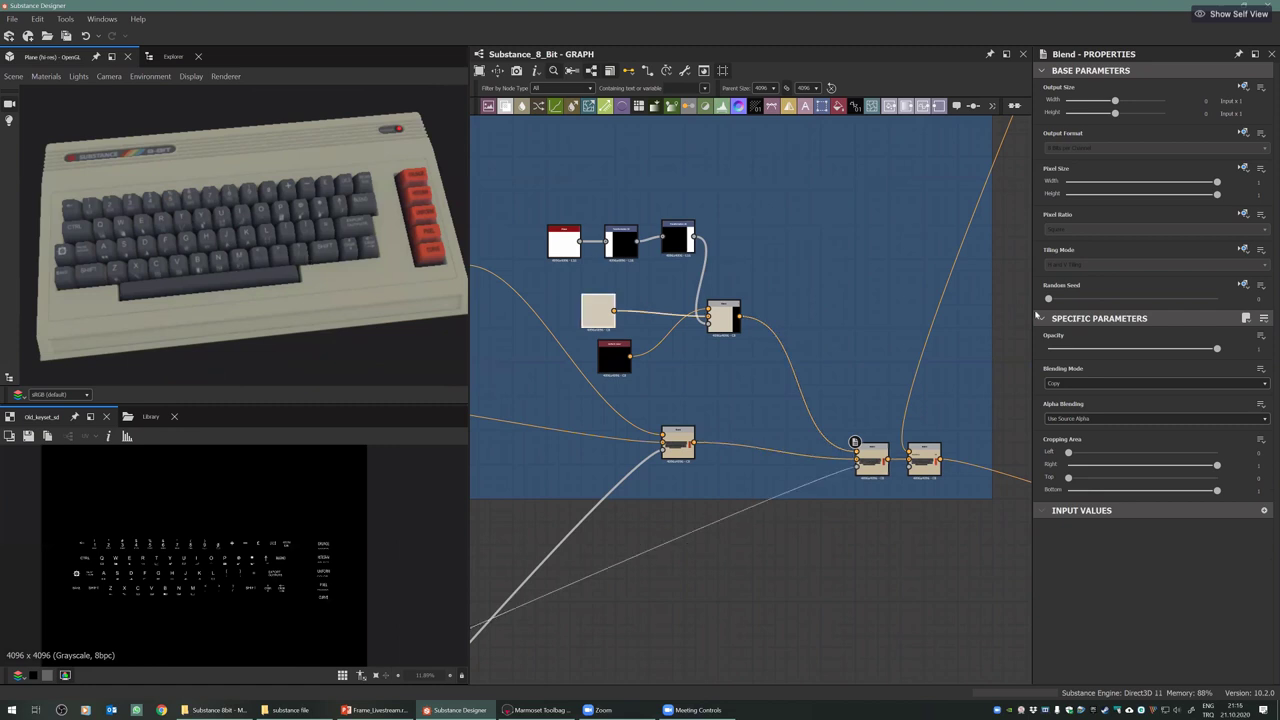
pyautogui.moveTo(1115, 386); pyautogui.dragTo(1131, 386)
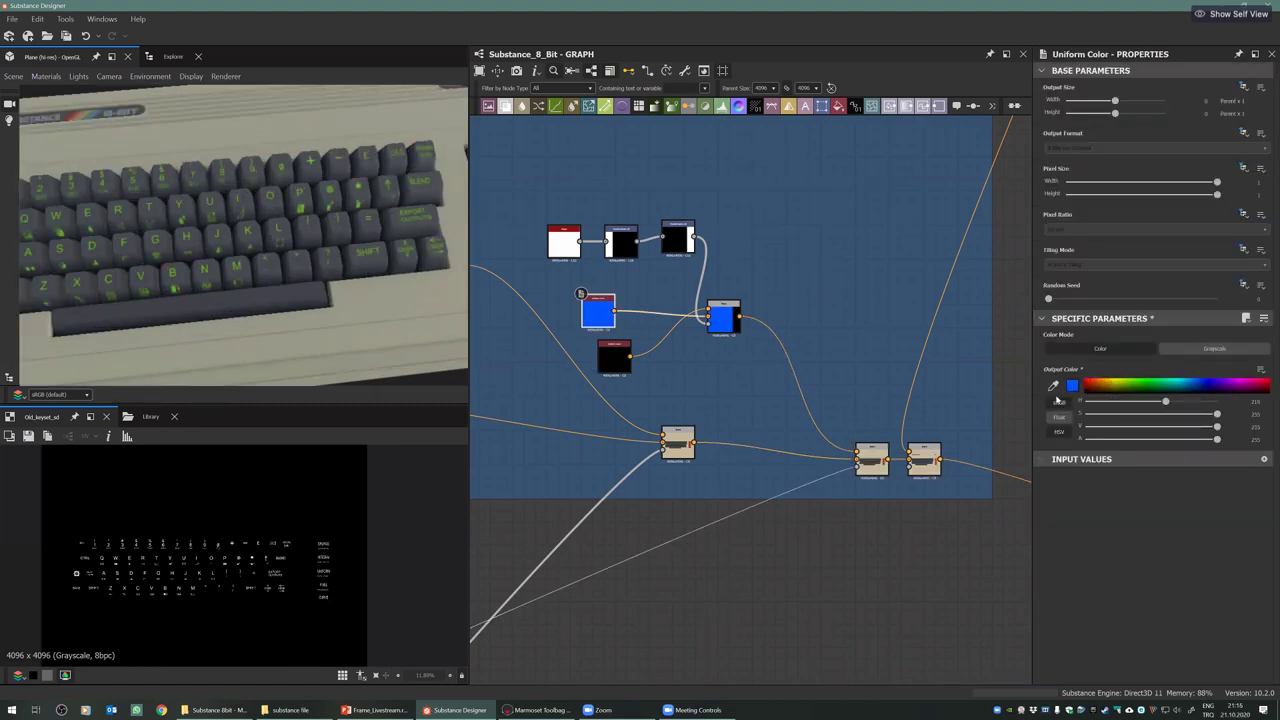
pyautogui.click(1140, 387)
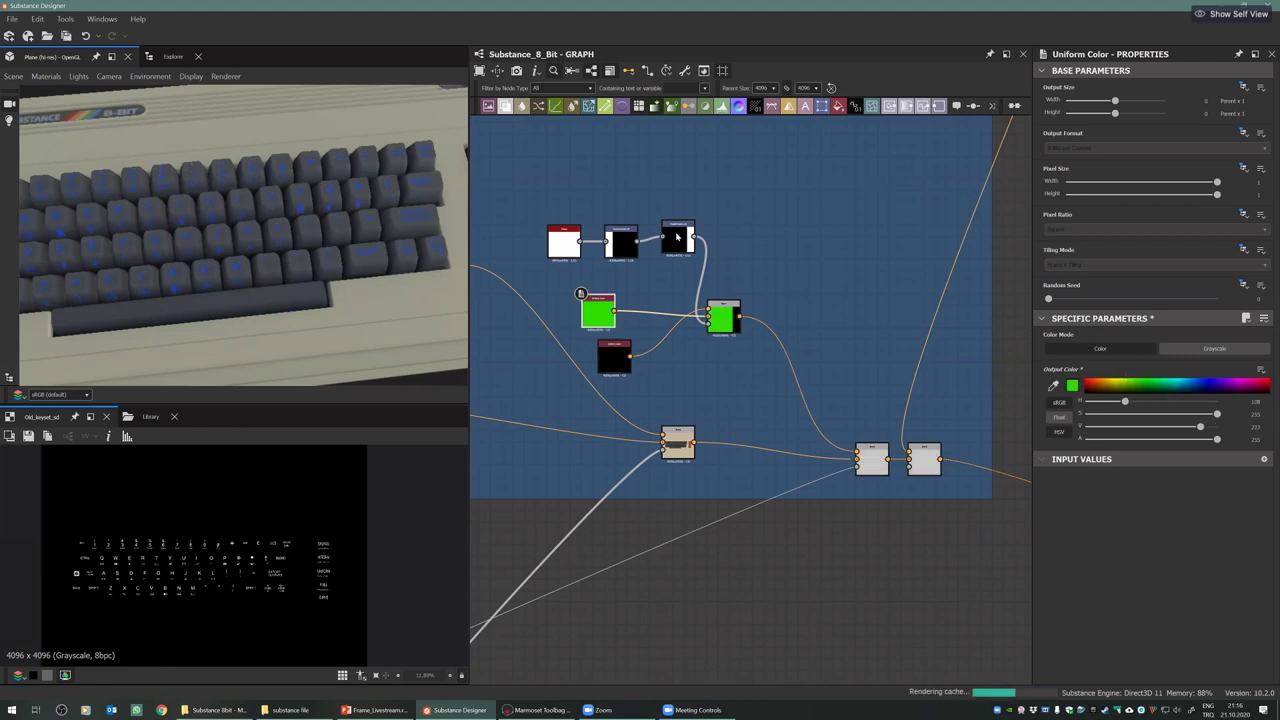
pyautogui.hotkey('ctrl', 'z')
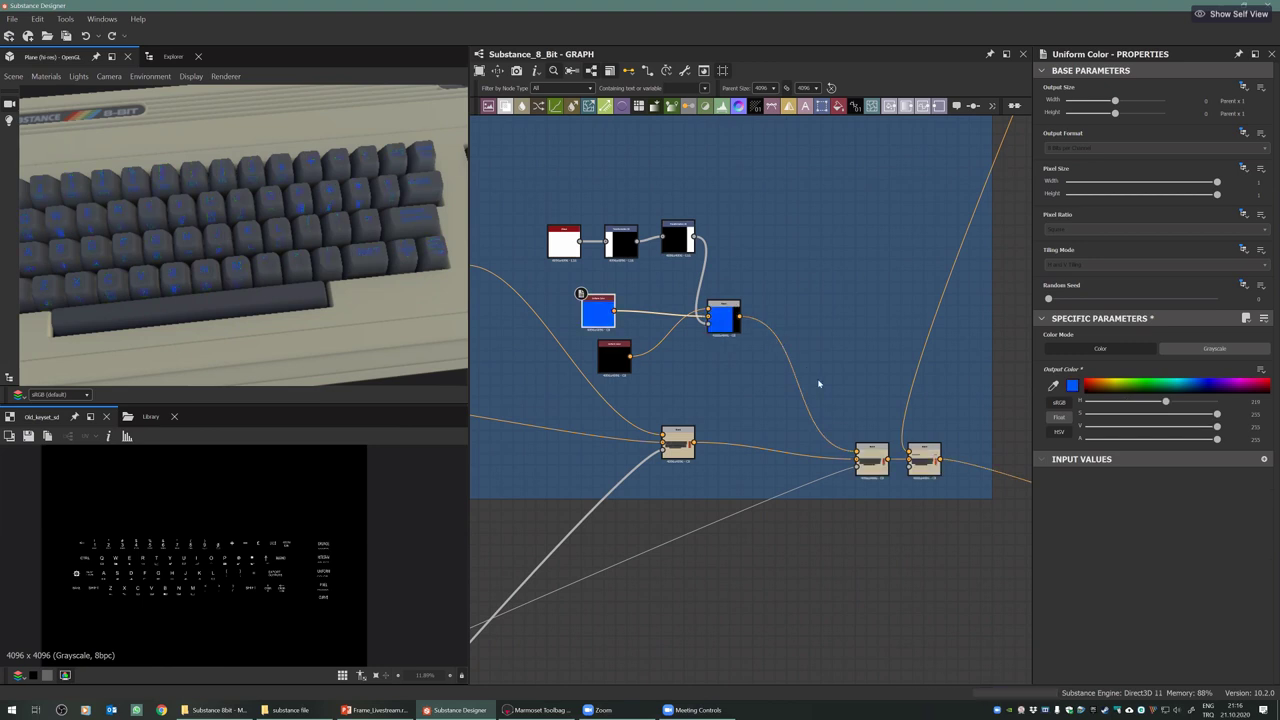
pyautogui.hotkey('ctrl', 'z')
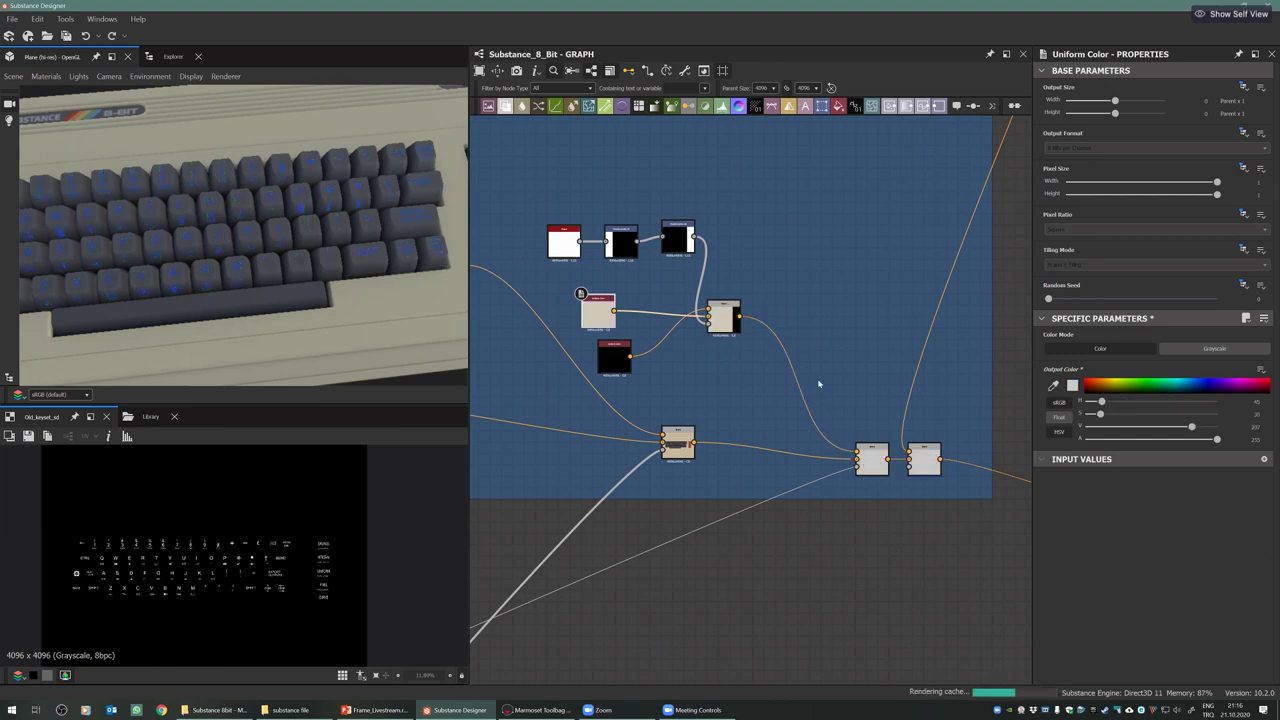
# Locate the two final Blends in Color Blendings and examine the labels on the dark and red keys in 3D
pyautogui.scroll(-2, 790, 377)
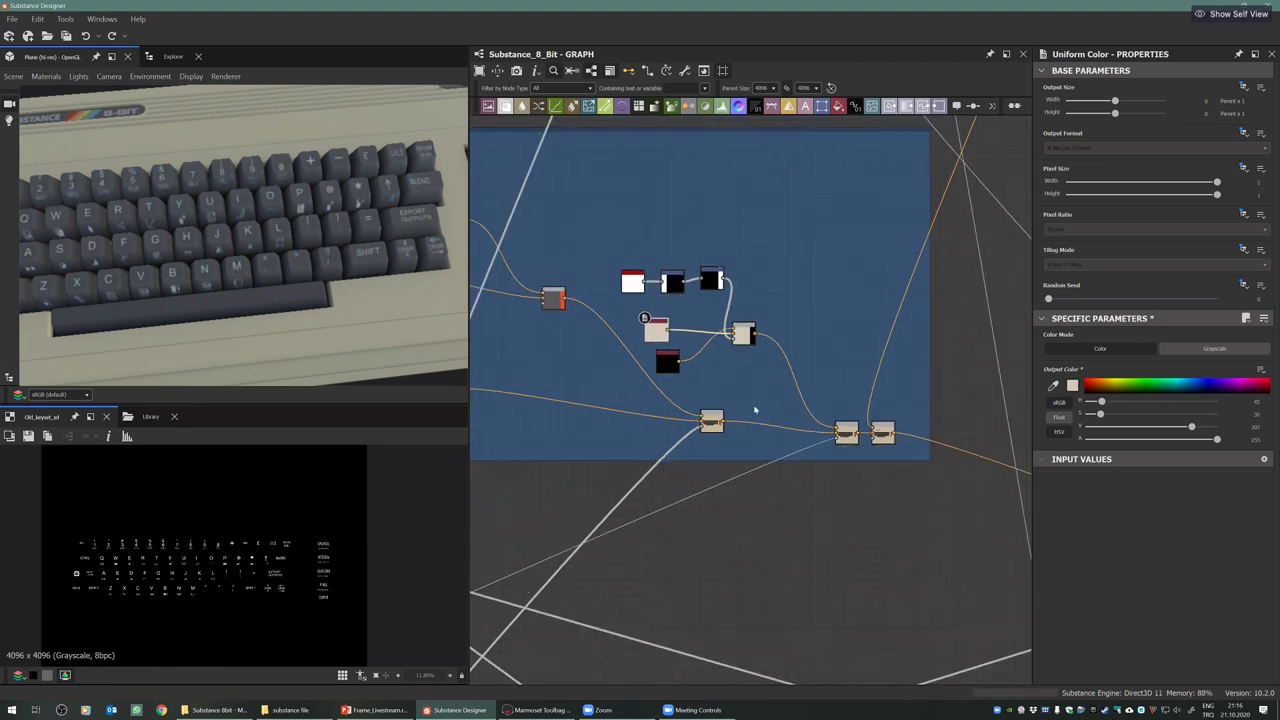
pyautogui.moveTo(723, 403); pyautogui.dragTo(615, 405, button='middle')
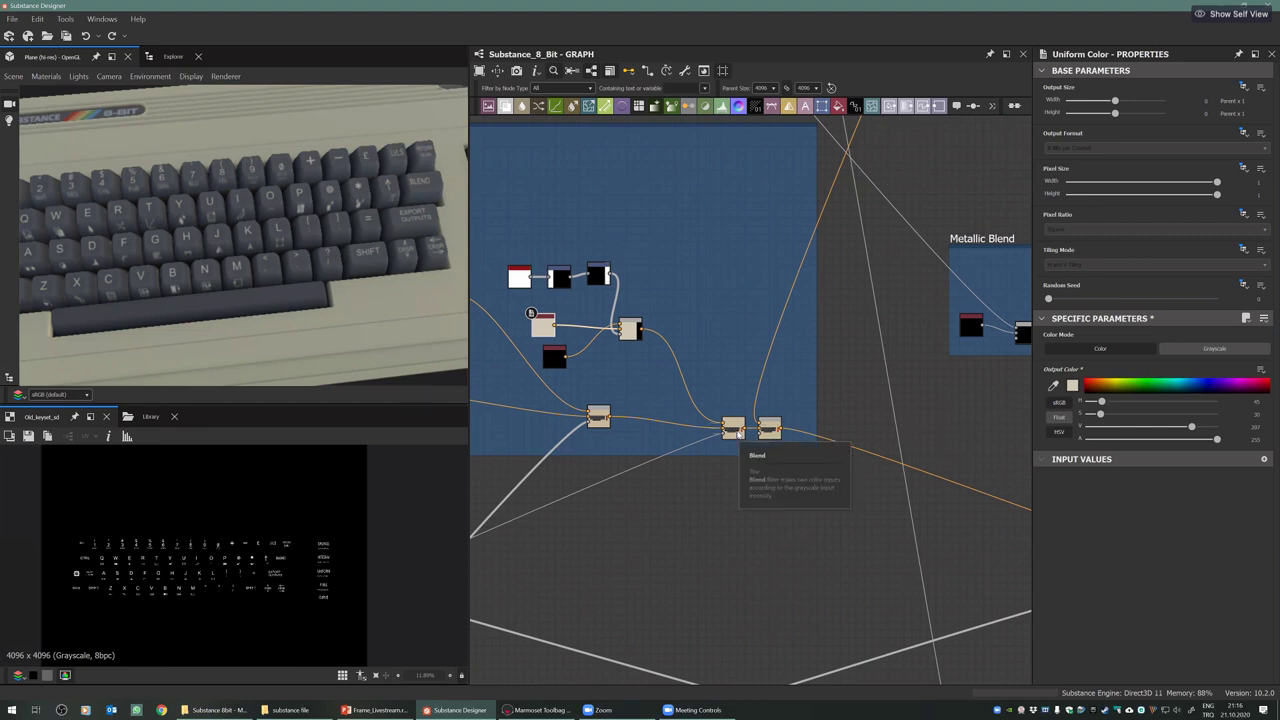
pyautogui.moveTo(263, 167); pyautogui.dragTo(349, 260)
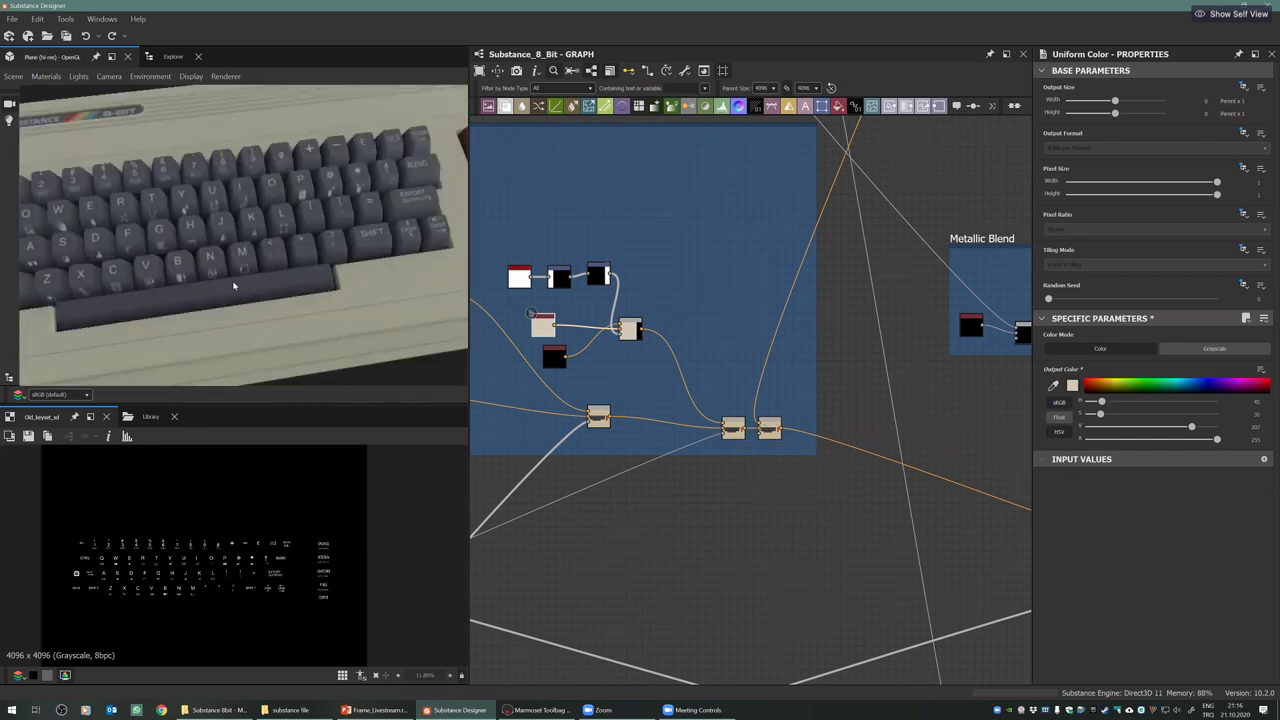
pyautogui.moveTo(236, 283); pyautogui.dragTo(99, 303, button='middle')
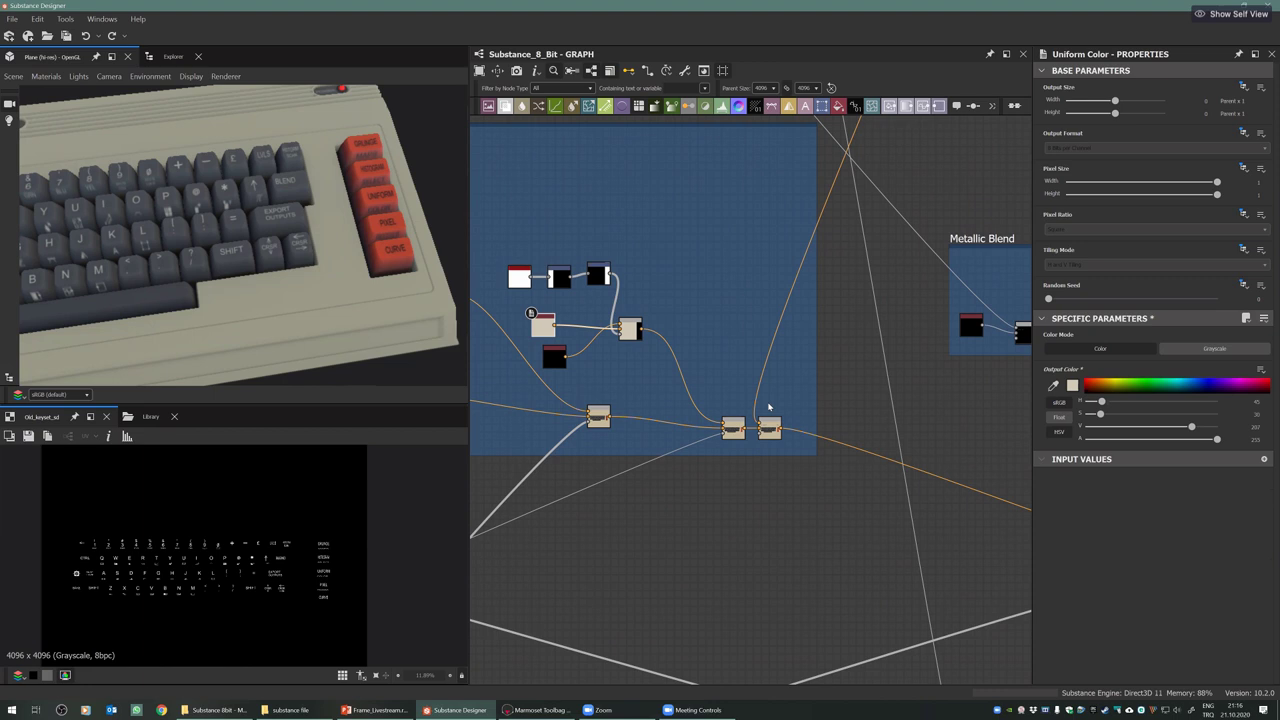
# Preview the key-label Blend at the end of Color Blendings and clear the node selection
pyautogui.scroll(-3, 776, 342)
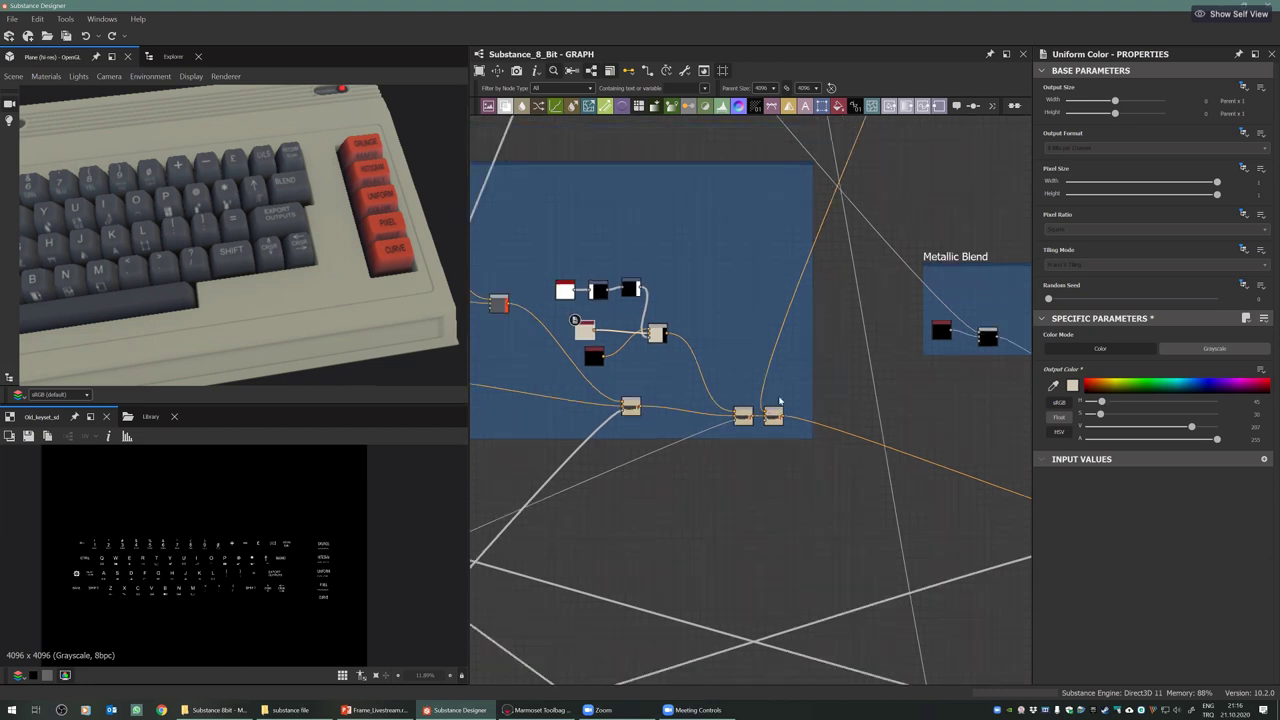
pyautogui.scroll(2, 784, 437)
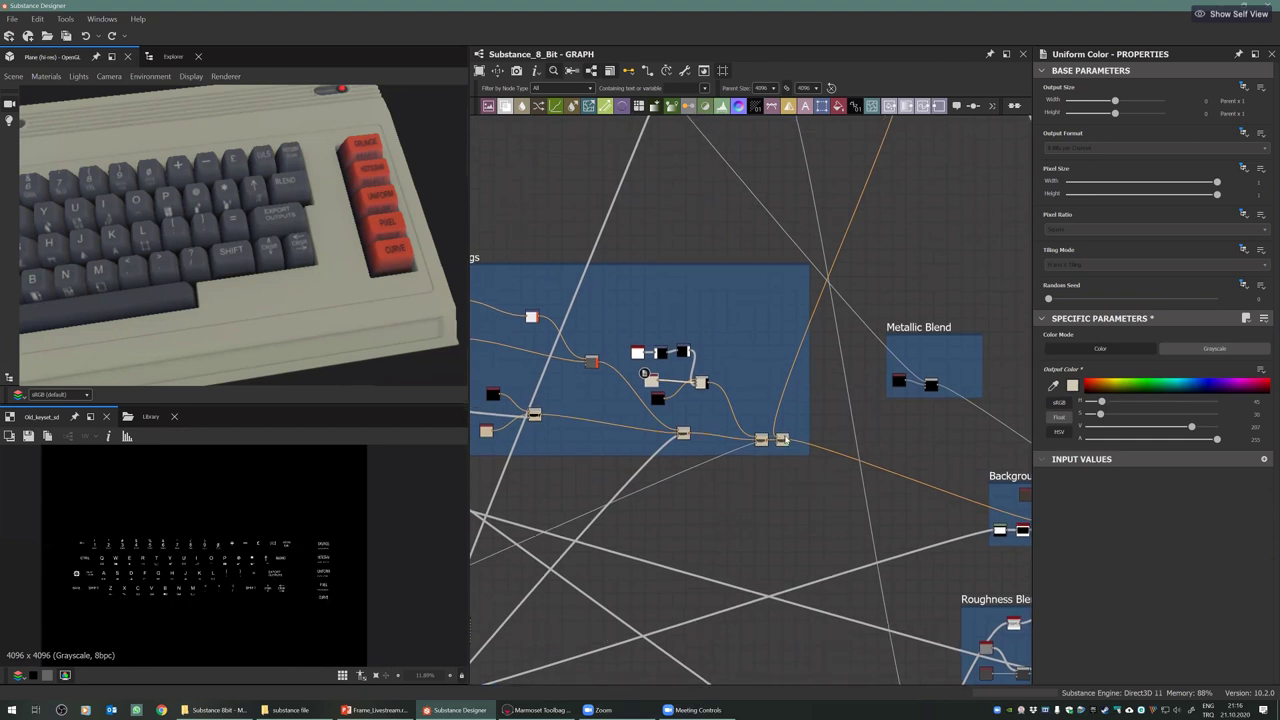
pyautogui.scroll(2, 785, 440)
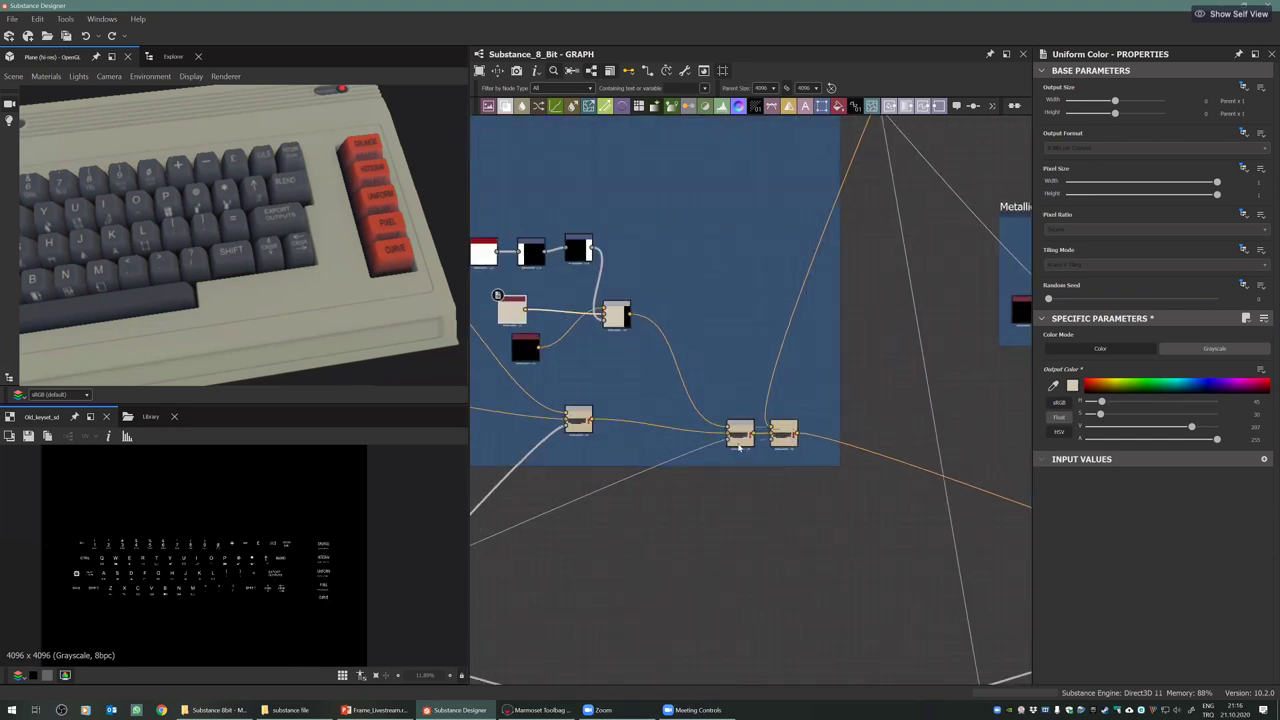
pyautogui.doubleClick(739, 442)
pyautogui.scroll(3, 823, 430)
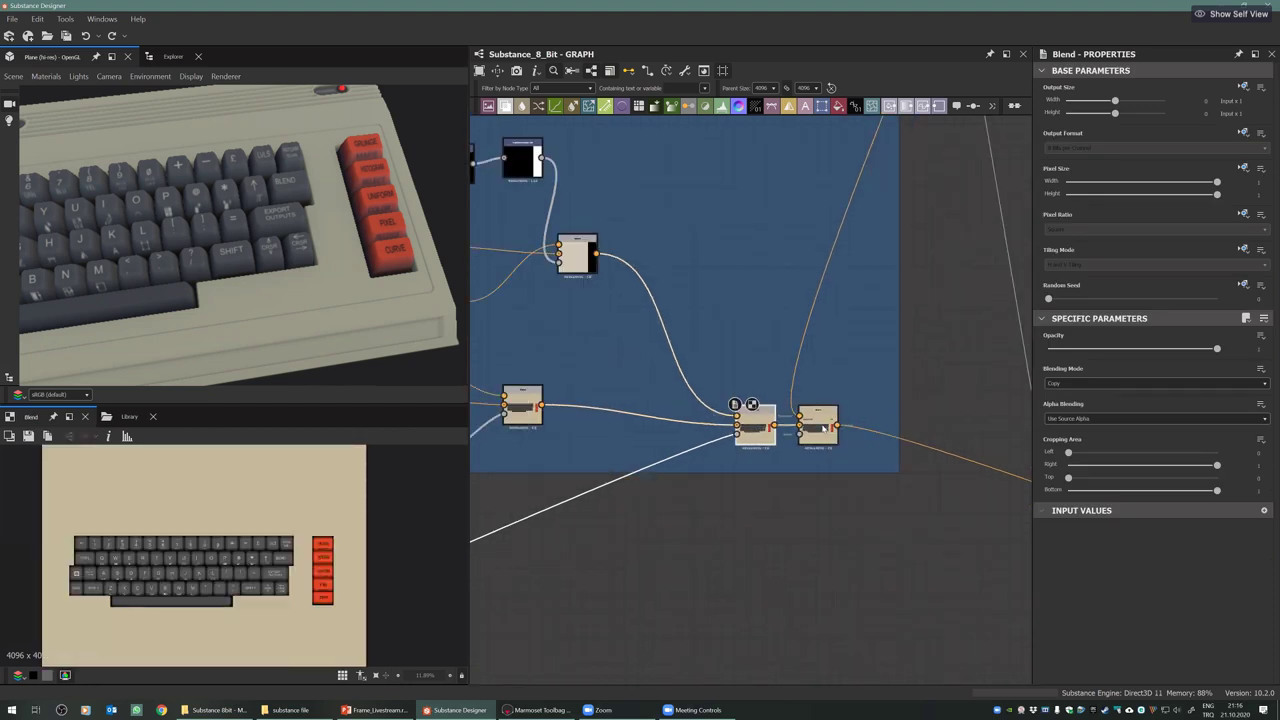
pyautogui.scroll(-3, 823, 428)
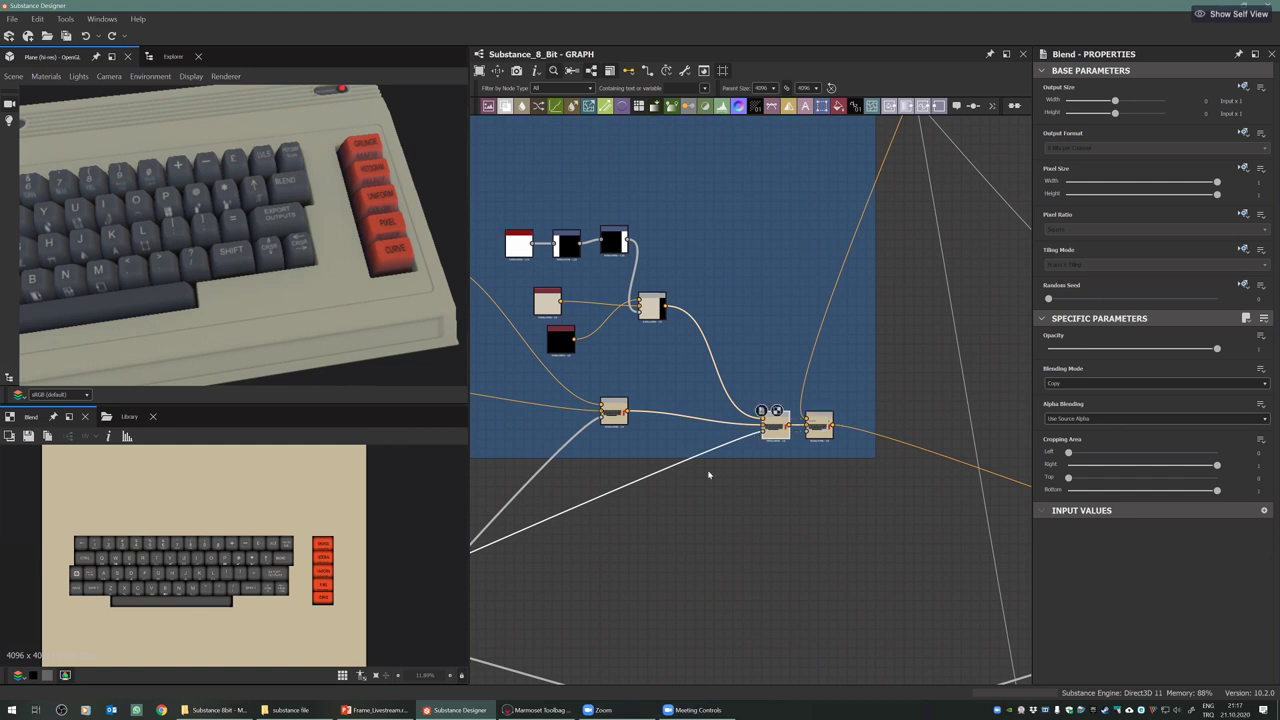
pyautogui.click(847, 526)
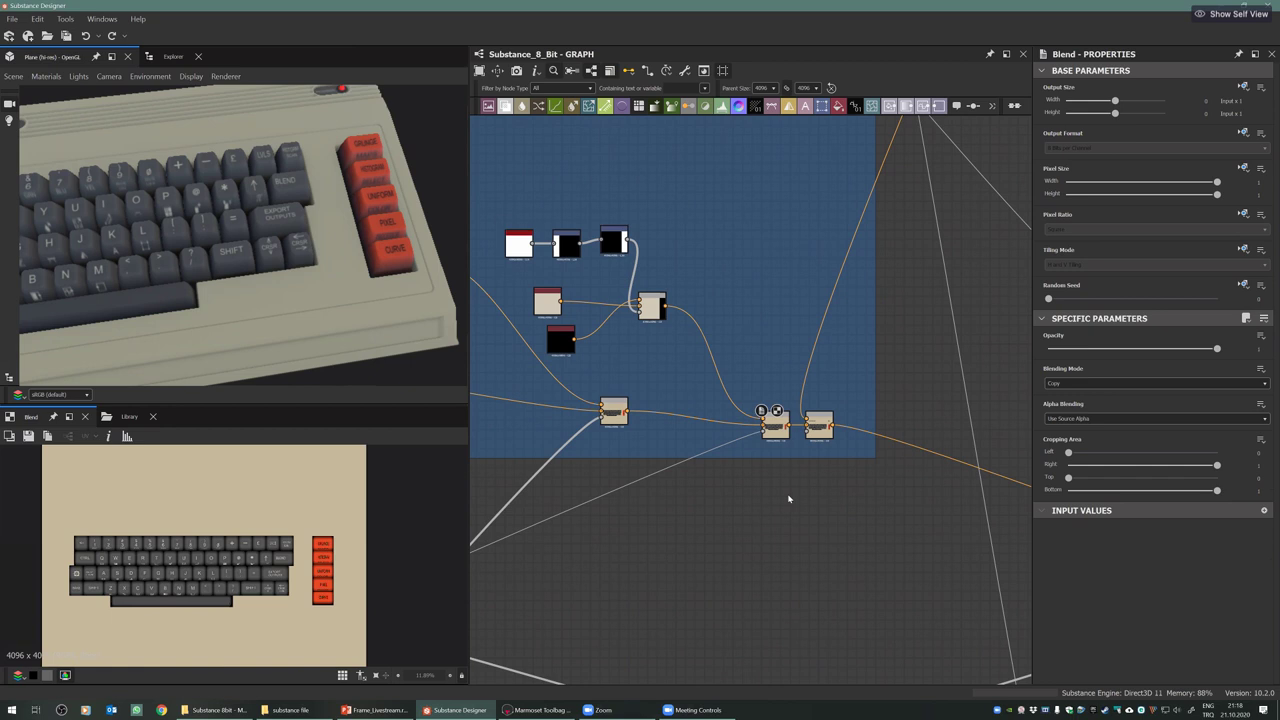
# Examine the surface texture and printed labels of the keys around H, B and N in close-up on the 3D keyboard
pyautogui.moveTo(261, 287); pyautogui.dragTo(186, 224)
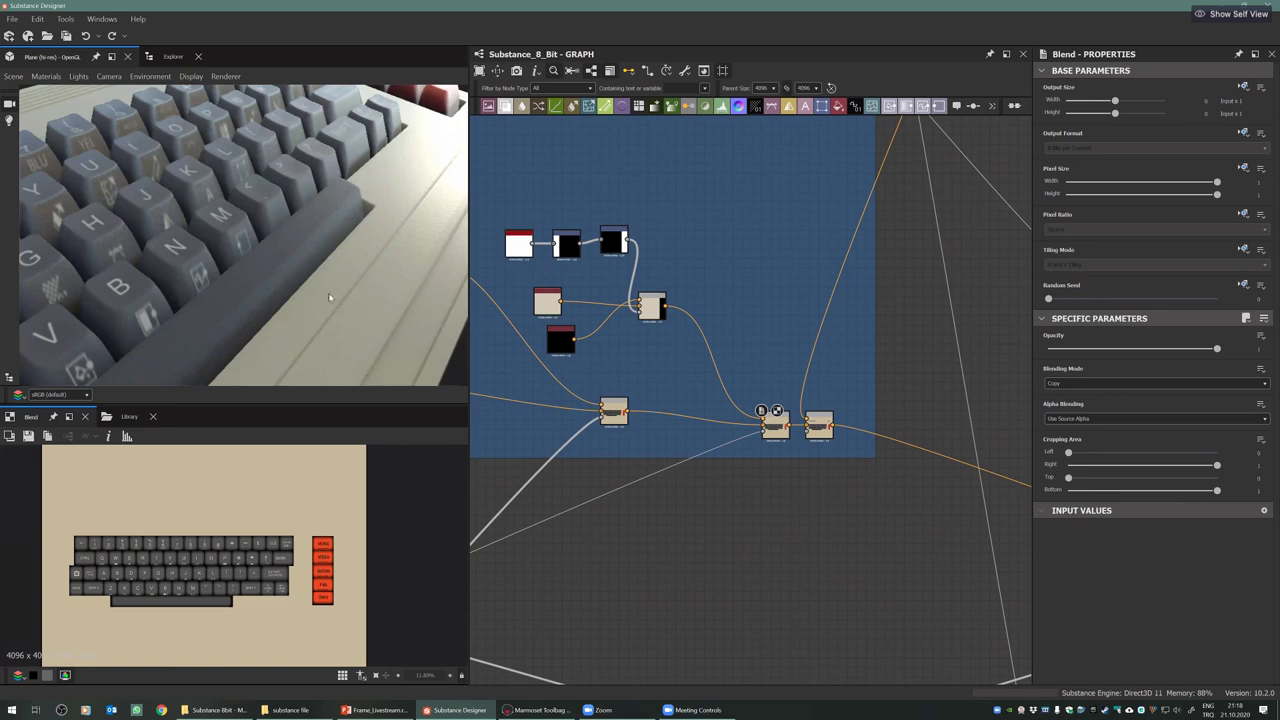
pyautogui.moveTo(332, 298); pyautogui.dragTo(217, 206)
pyautogui.scroll(5, 209, 194)
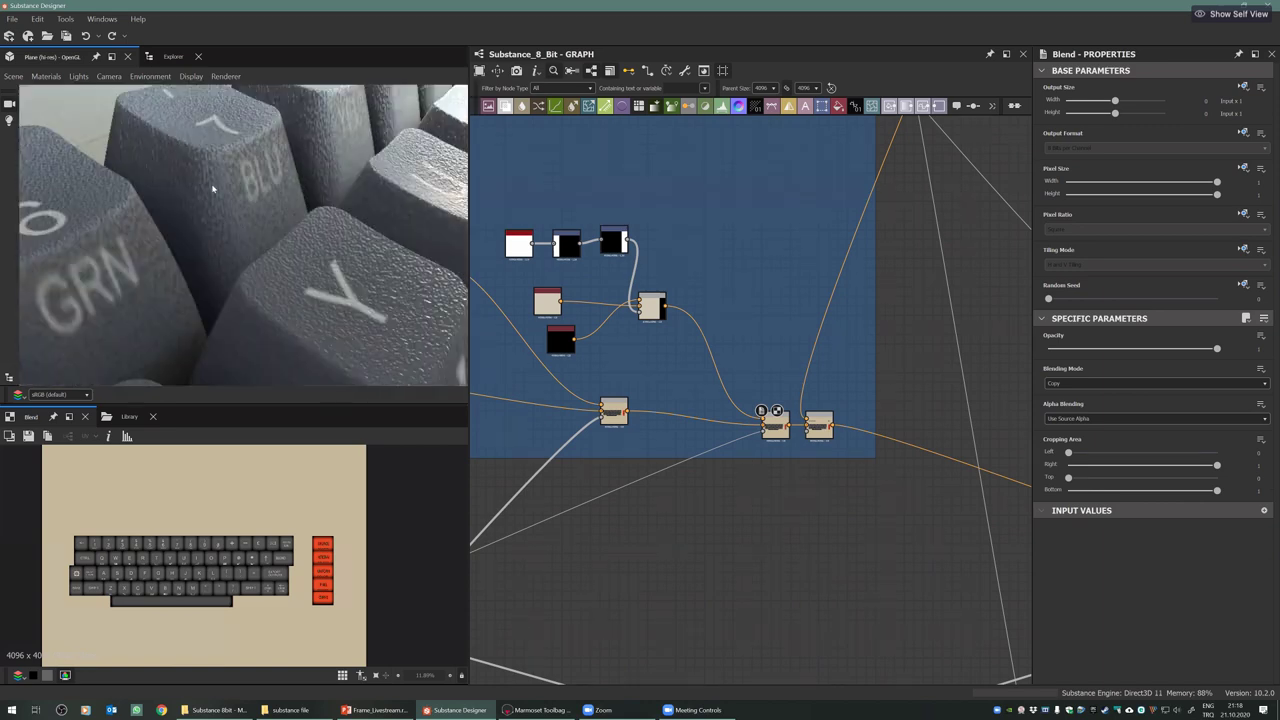
pyautogui.moveTo(402, 340); pyautogui.dragTo(189, 197, button='middle')
pyautogui.moveTo(440, 315); pyautogui.dragTo(203, 203, button='middle')
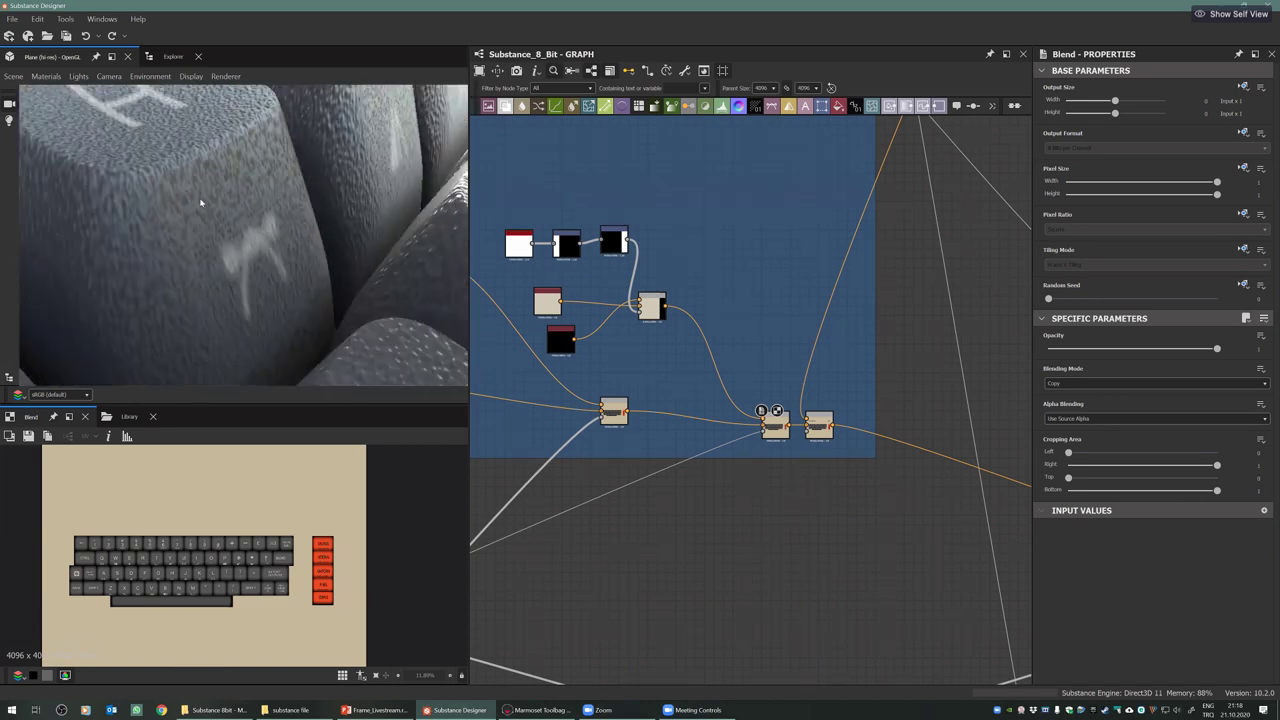
pyautogui.scroll(3, 203, 203)
pyautogui.moveTo(297, 245); pyautogui.dragTo(201, 203, button='middle')
pyautogui.scroll(-4, 201, 203)
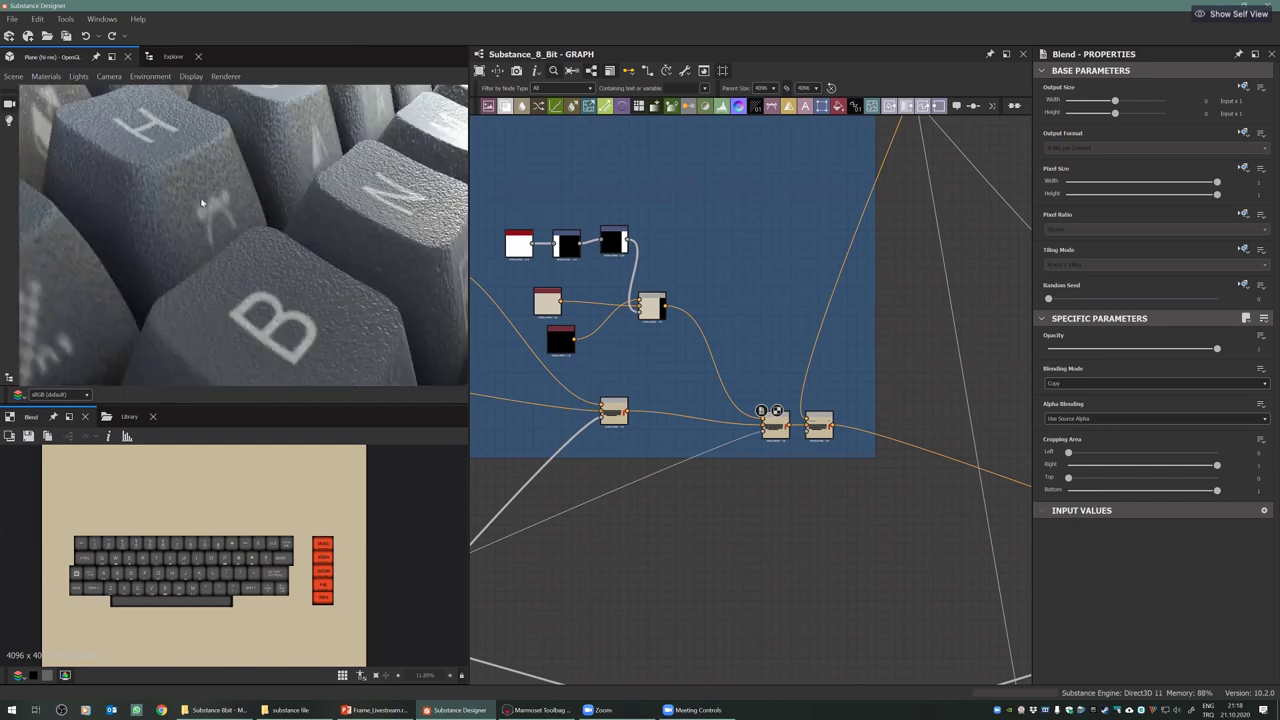
pyautogui.scroll(-3, 201, 203)
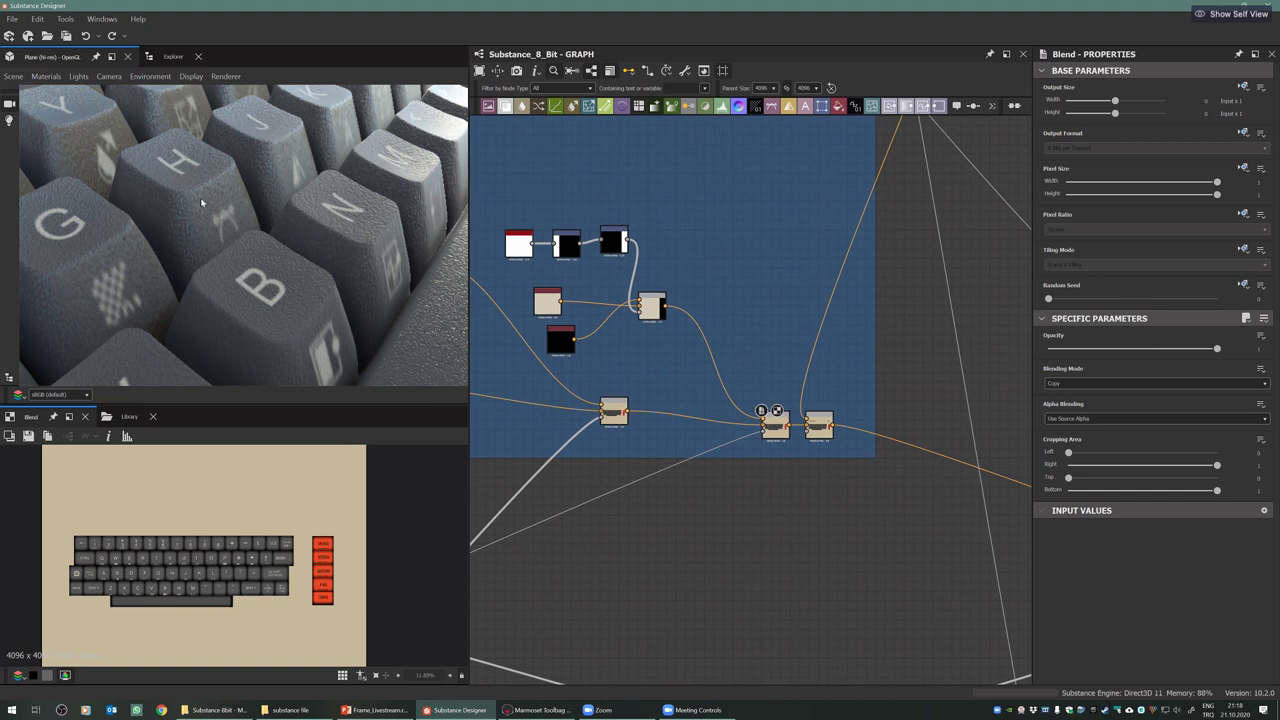
# Examine how Color Blendings connects to Label Colors and the other frames across the whole graph
pyautogui.scroll(-3, 796, 568)
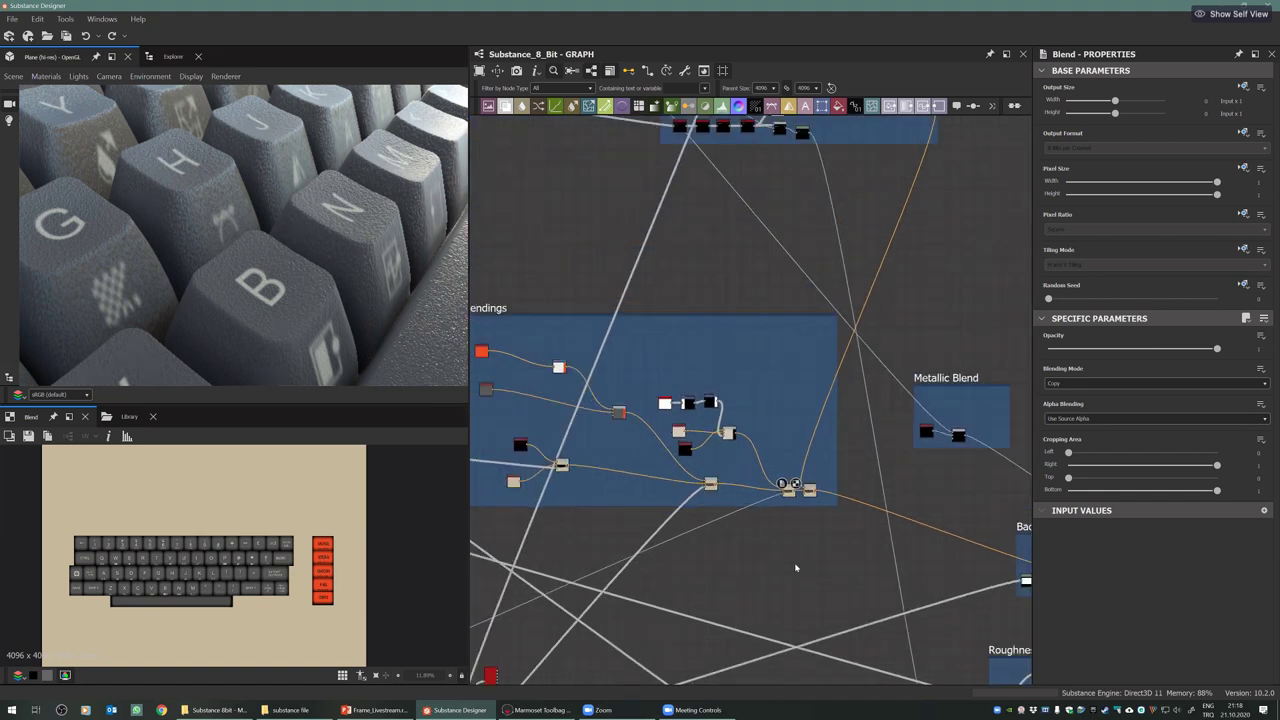
pyautogui.scroll(-2, 796, 568)
pyautogui.scroll(-1, 840, 585)
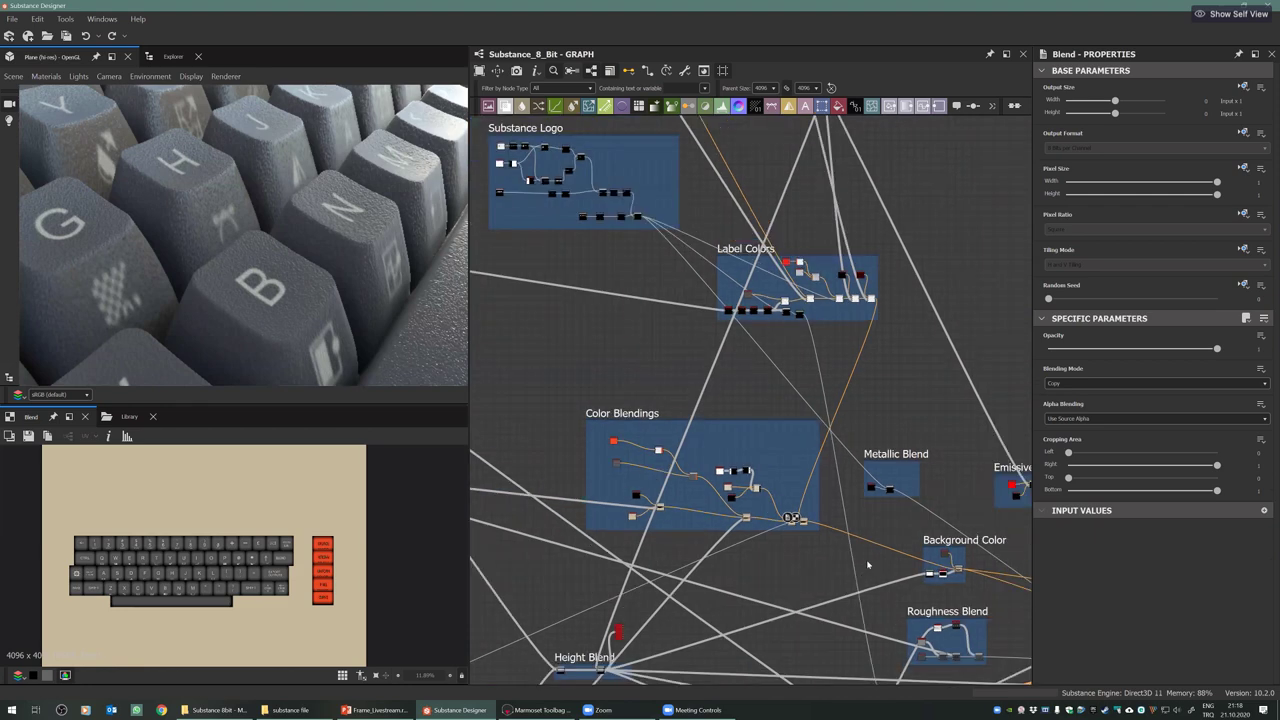
pyautogui.scroll(-1, 868, 566)
pyautogui.scroll(-2, 869, 519)
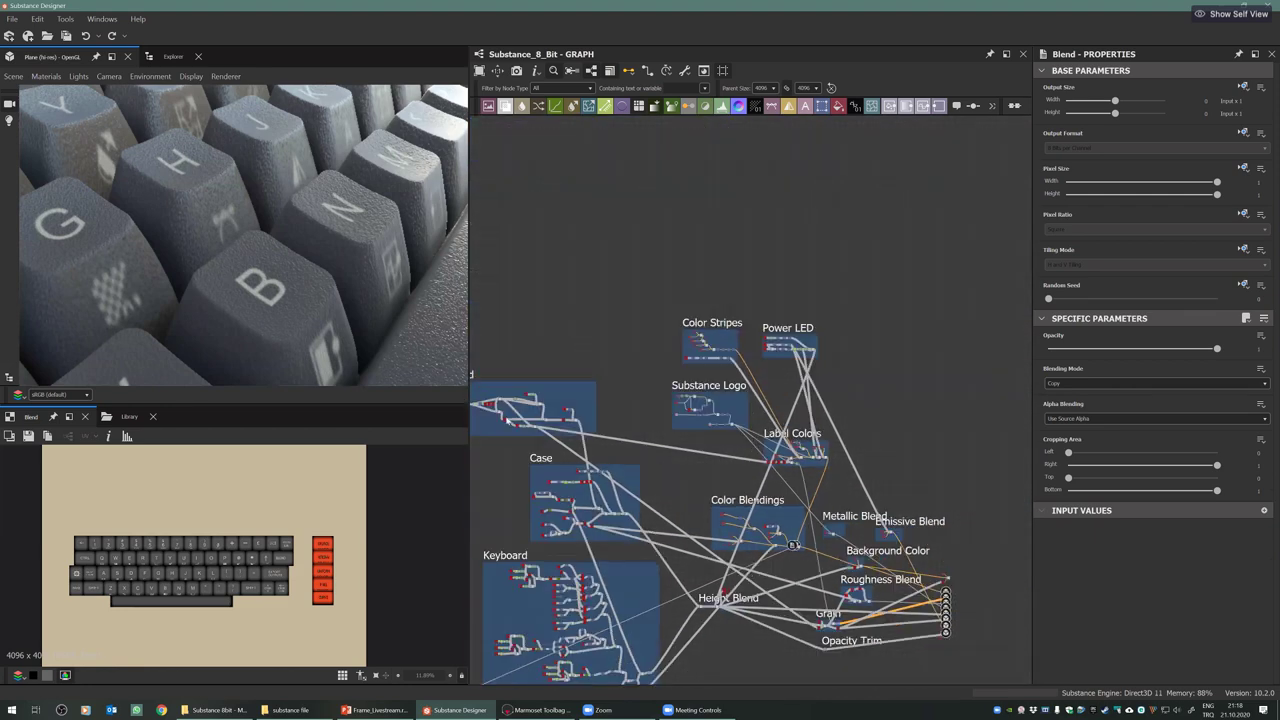
pyautogui.scroll(2, 876, 549)
pyautogui.scroll(-8, 252, 335)
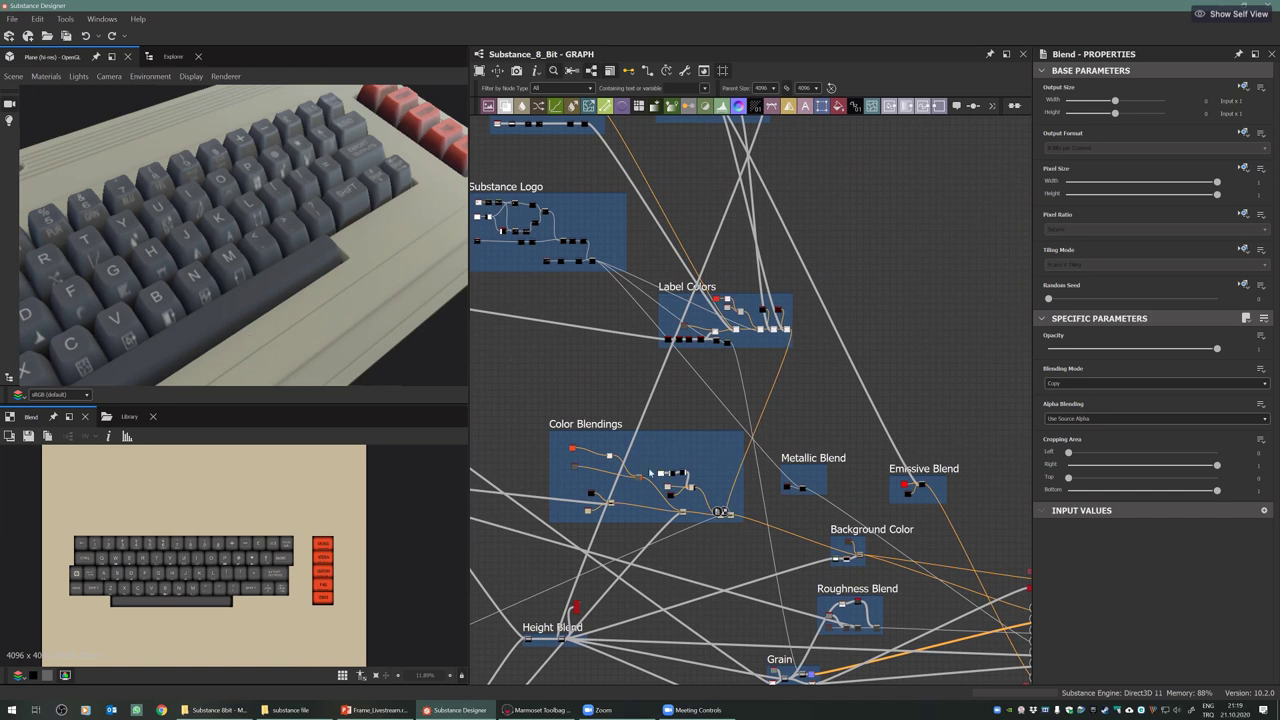
pyautogui.scroll(2, 730, 515)
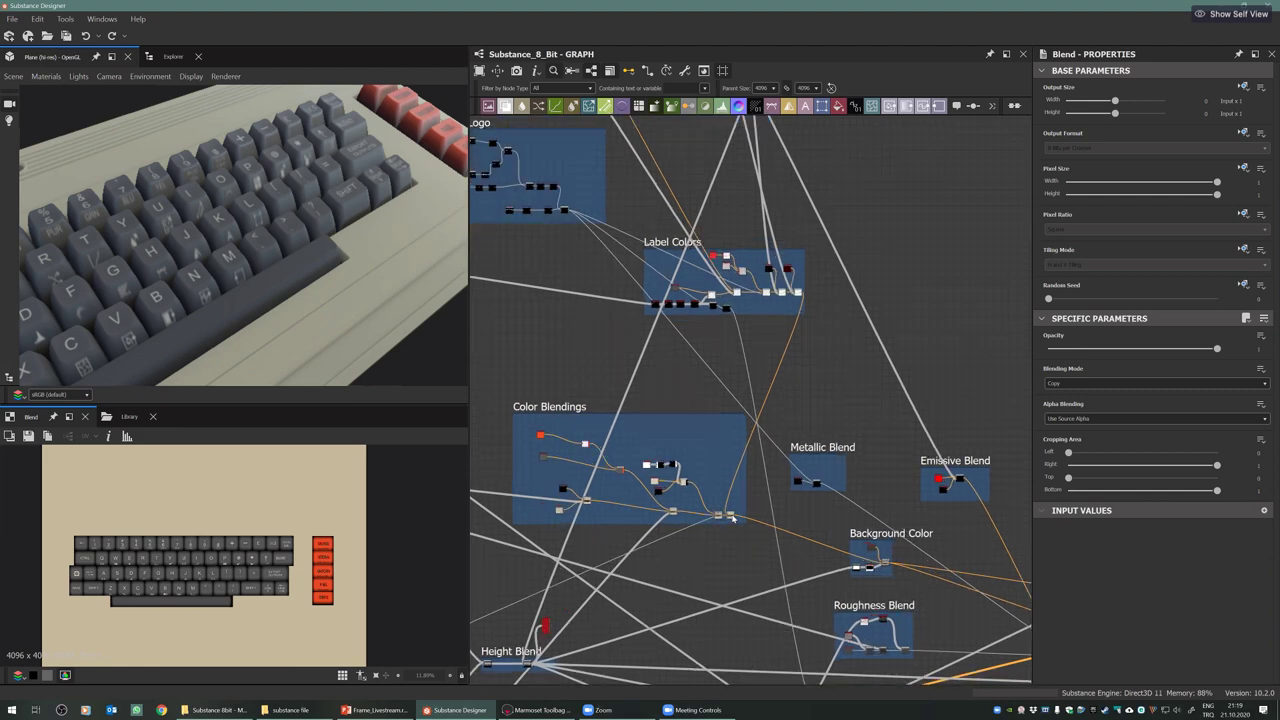
# Preview the last Blend of the Color Blendings frame in the 2D view
pyautogui.scroll(6, 732, 517)
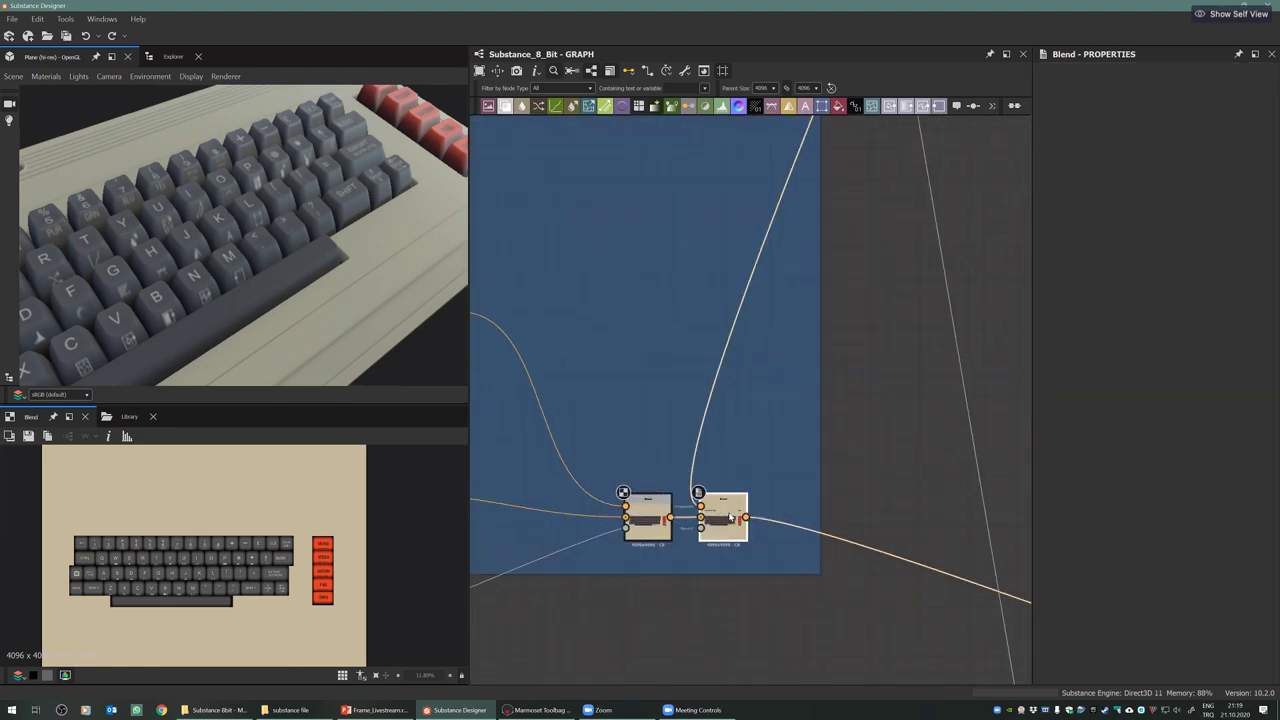
pyautogui.click(731, 517)
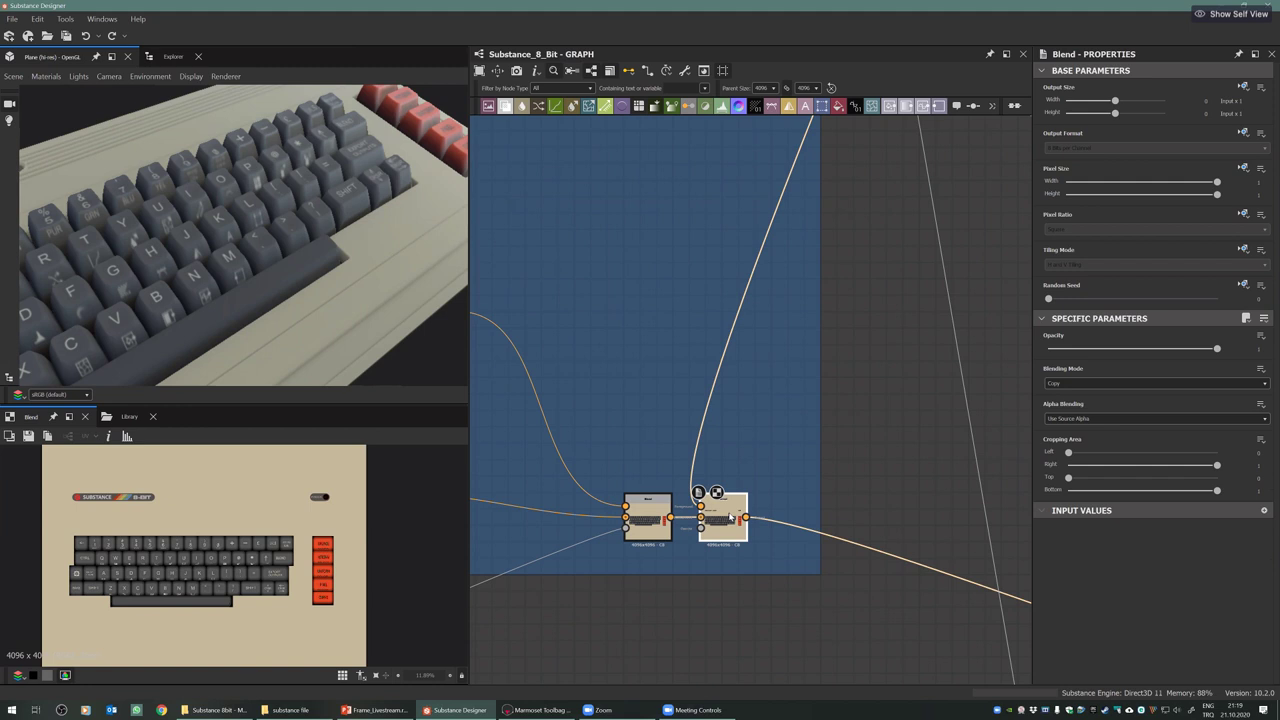
pyautogui.scroll(3, 660, 532)
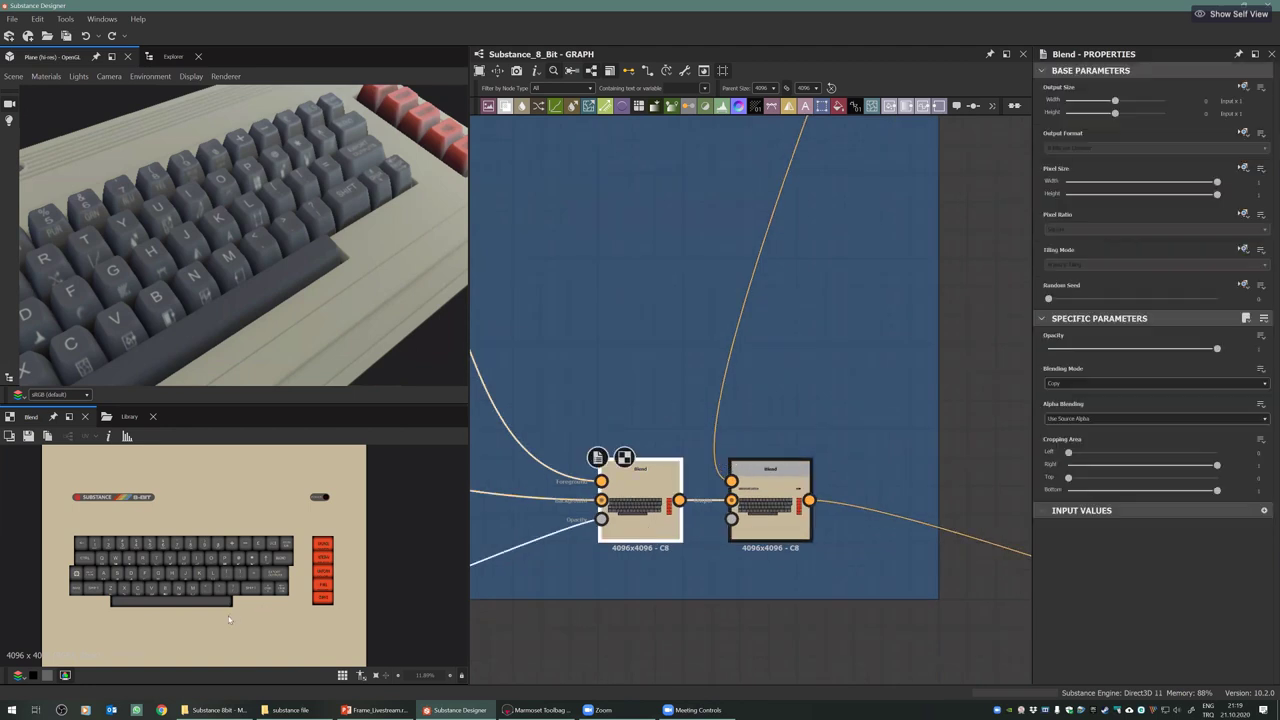
# Preview the second-to-last Blend of Color Blendings and inspect the red and dark key labels up close in 2D
pyautogui.click(640, 490)
pyautogui.scroll(-3, 620, 540)
pyautogui.moveTo(645, 523); pyautogui.dragTo(888, 496, button='middle')
pyautogui.scroll(-2, 890, 494)
pyautogui.scroll(4, 890, 494)
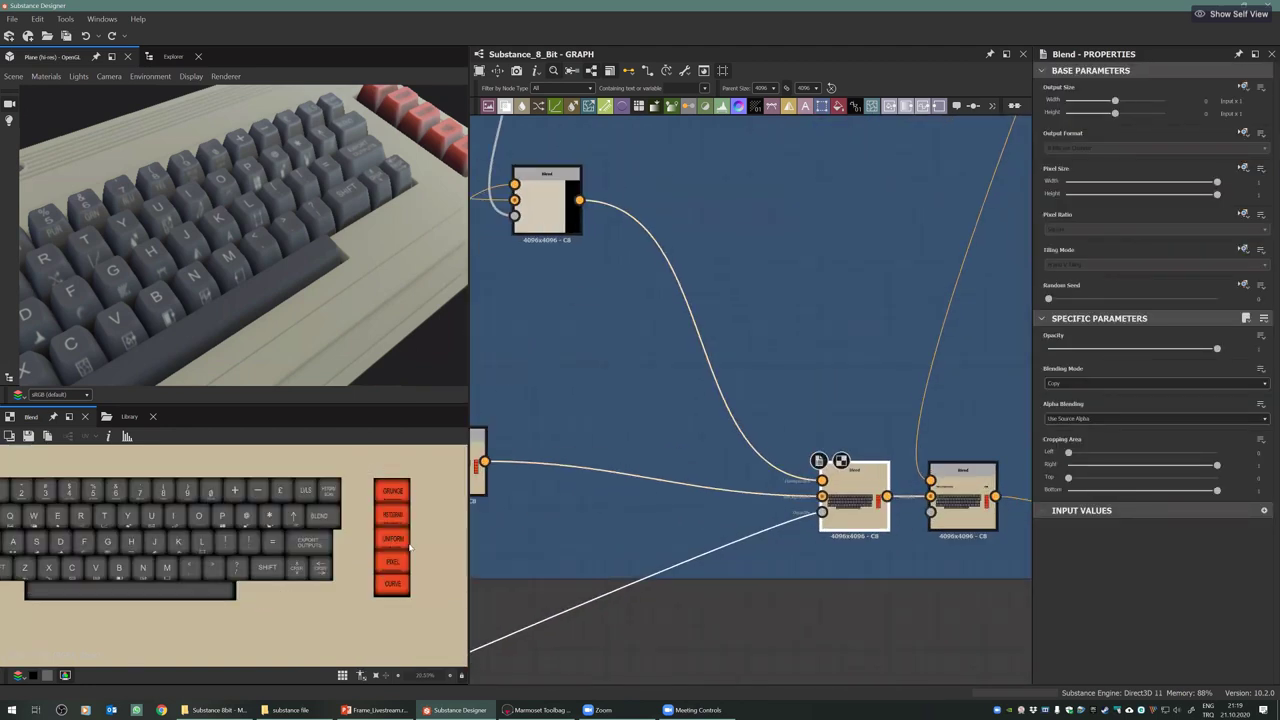
pyautogui.scroll(1, 391, 484)
pyautogui.scroll(3, 391, 484)
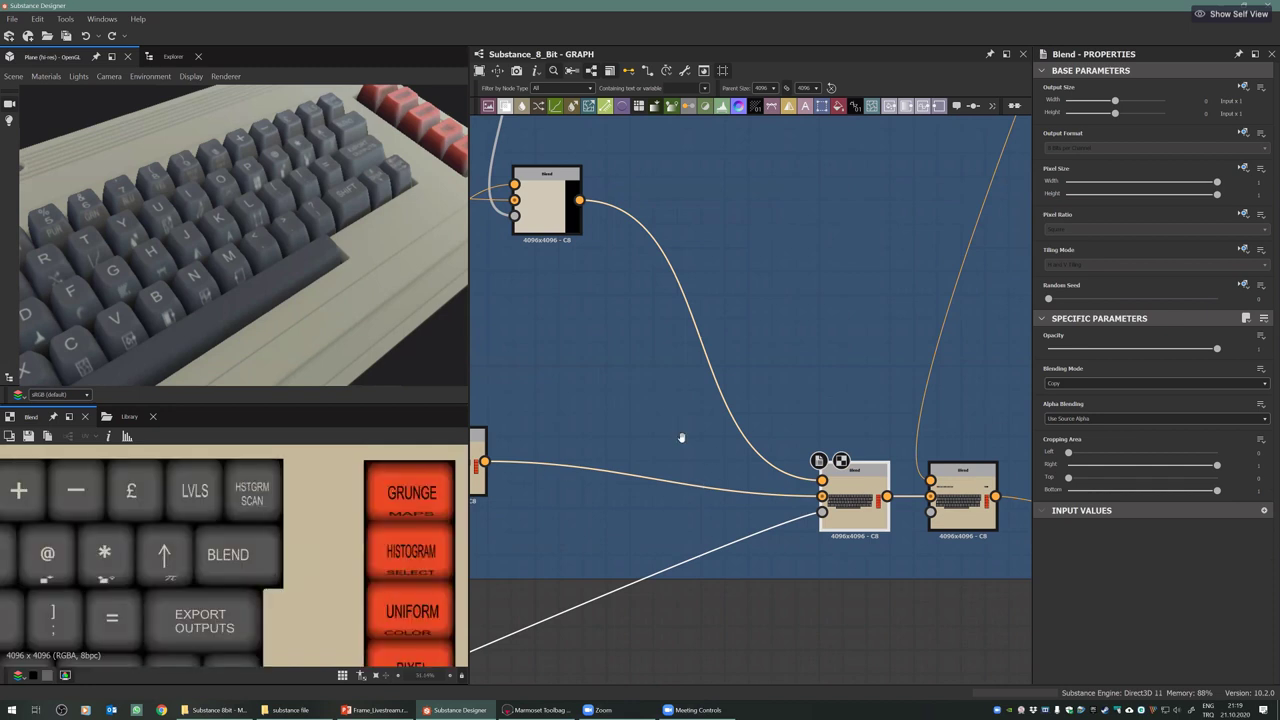
# Inspect the beige-and-black label color Blend and reselect the key-label Blend it feeds
pyautogui.moveTo(682, 437); pyautogui.dragTo(684, 440, button='middle')
pyautogui.moveTo(580, 221); pyautogui.dragTo(632, 276, button='middle')
pyautogui.click(632, 274)
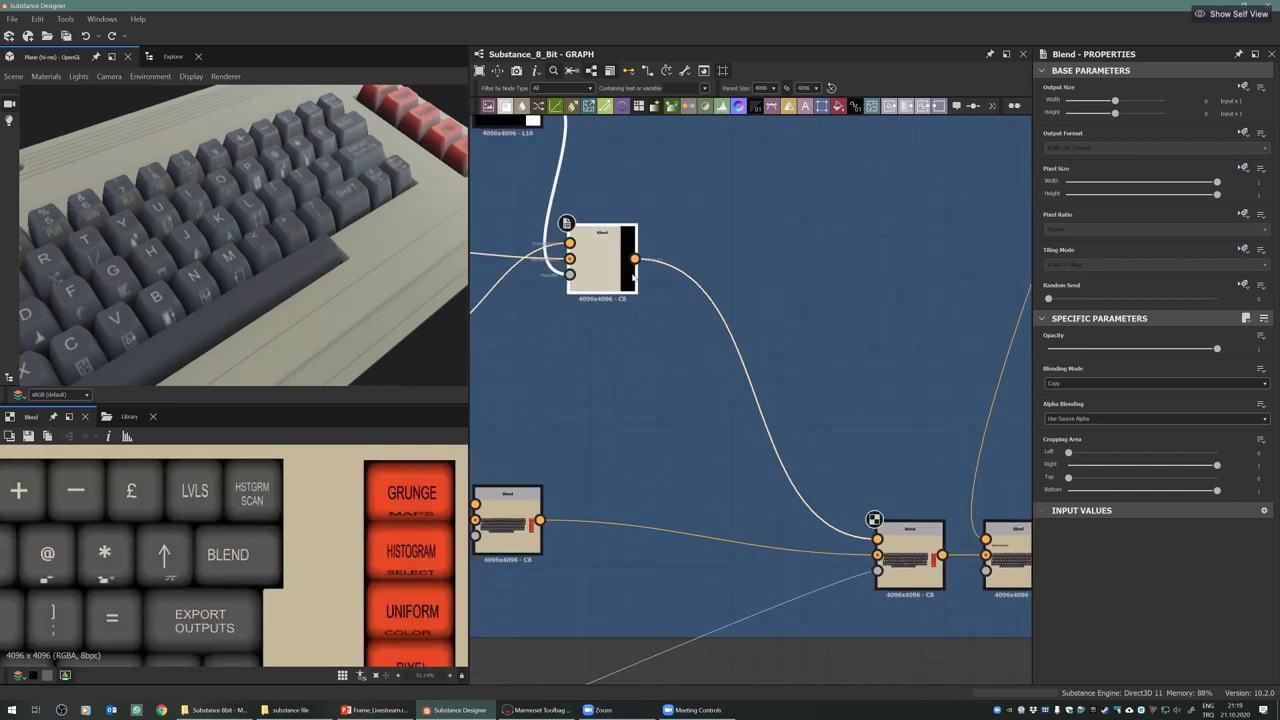
pyautogui.click(910, 545)
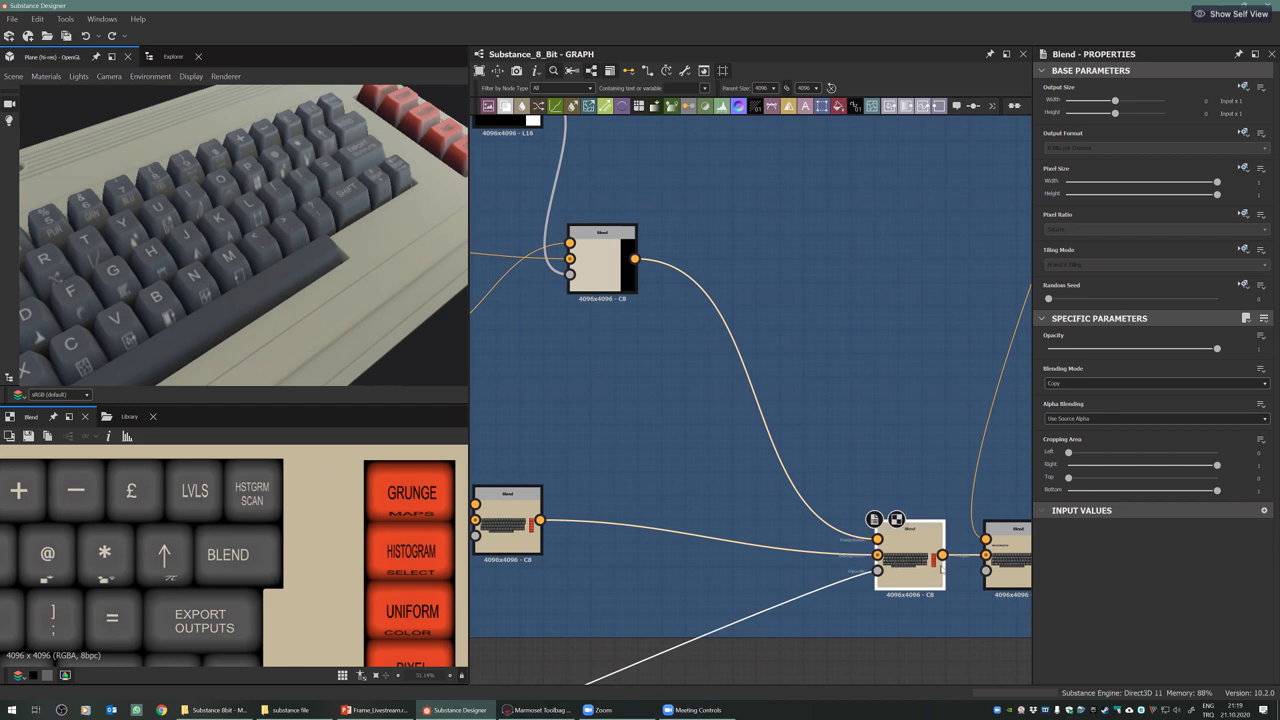
# Return to the final Blend and view its whole texture, including the logo badge and power label
pyautogui.moveTo(942, 569); pyautogui.dragTo(610, 588, button='middle')
pyautogui.doubleClick(684, 582)
pyautogui.scroll(-5, 237, 584)
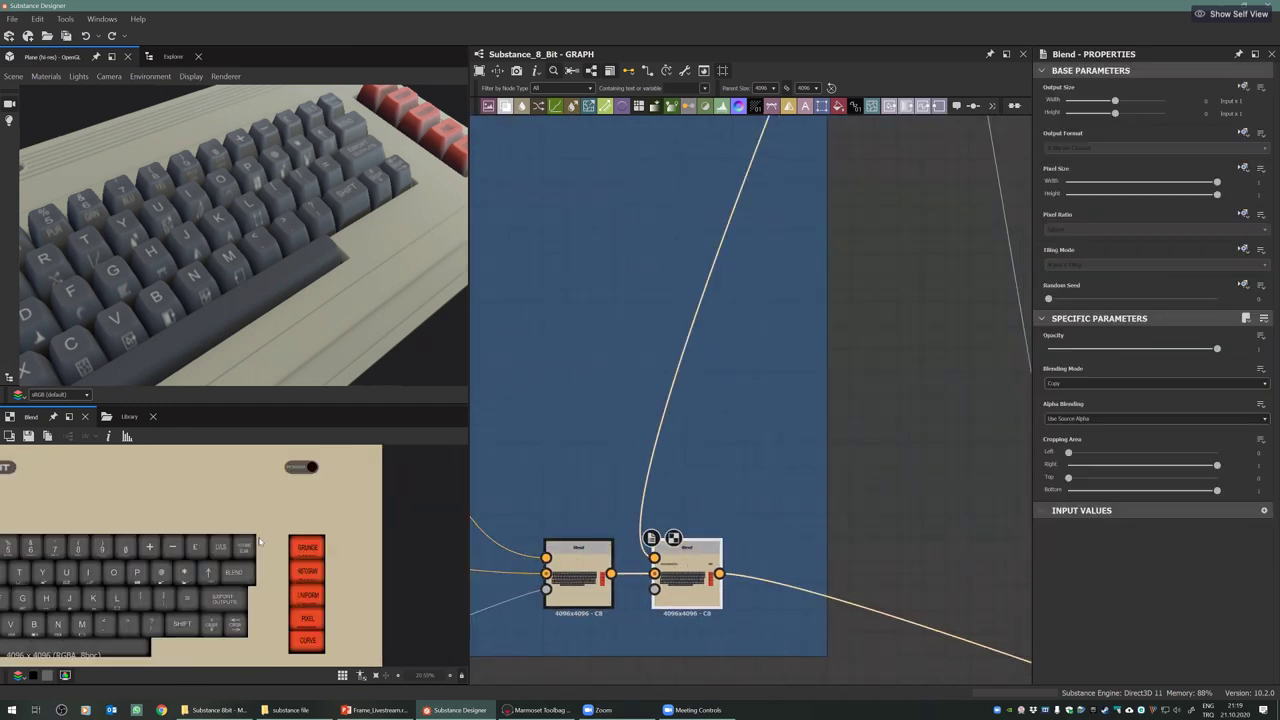
pyautogui.scroll(-2, 236, 582)
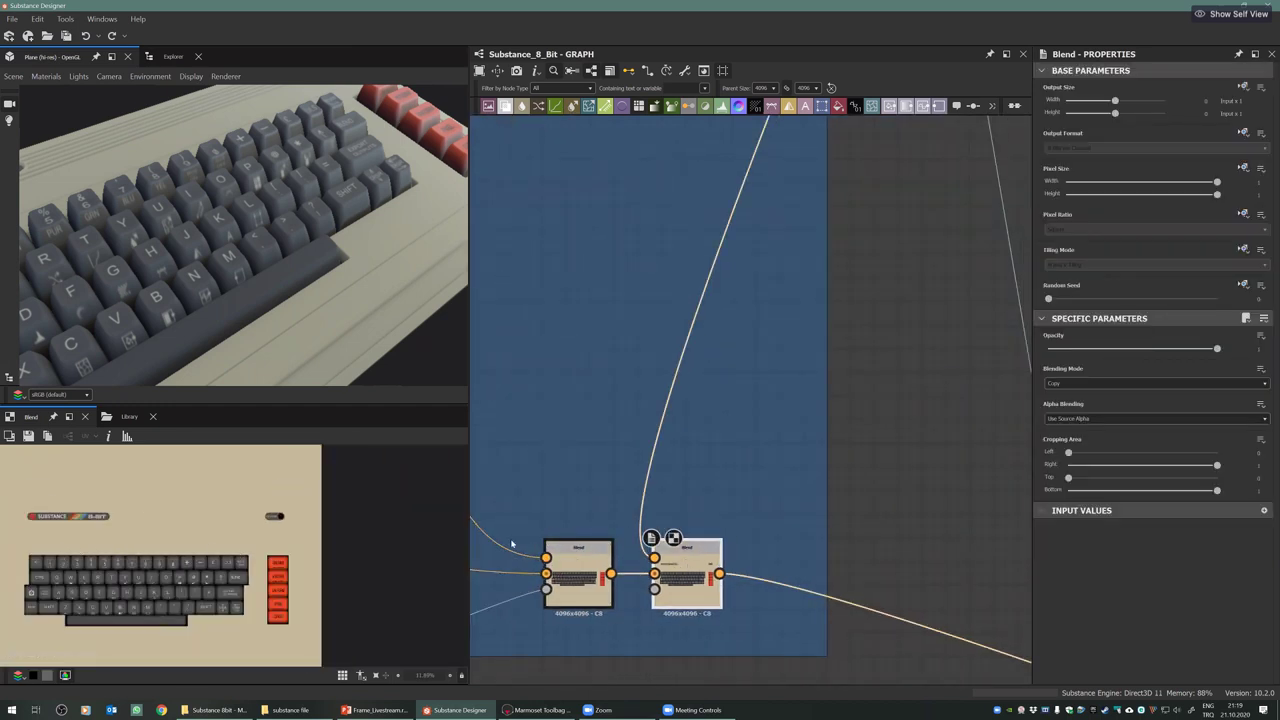
# Trace the final Blend's input from Color Blendings up through Label Colors to the Color Stripes, Power LED and Substance Logo frames
pyautogui.scroll(-8, 769, 582)
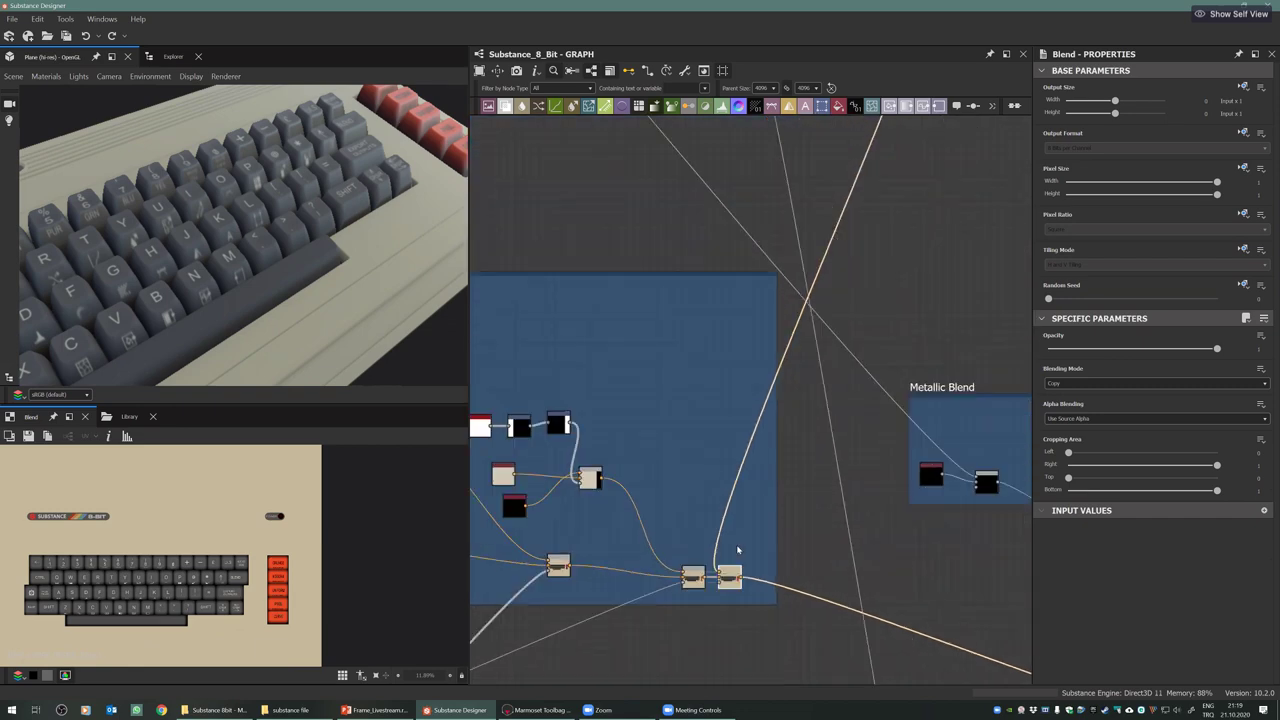
pyautogui.scroll(-3, 732, 498)
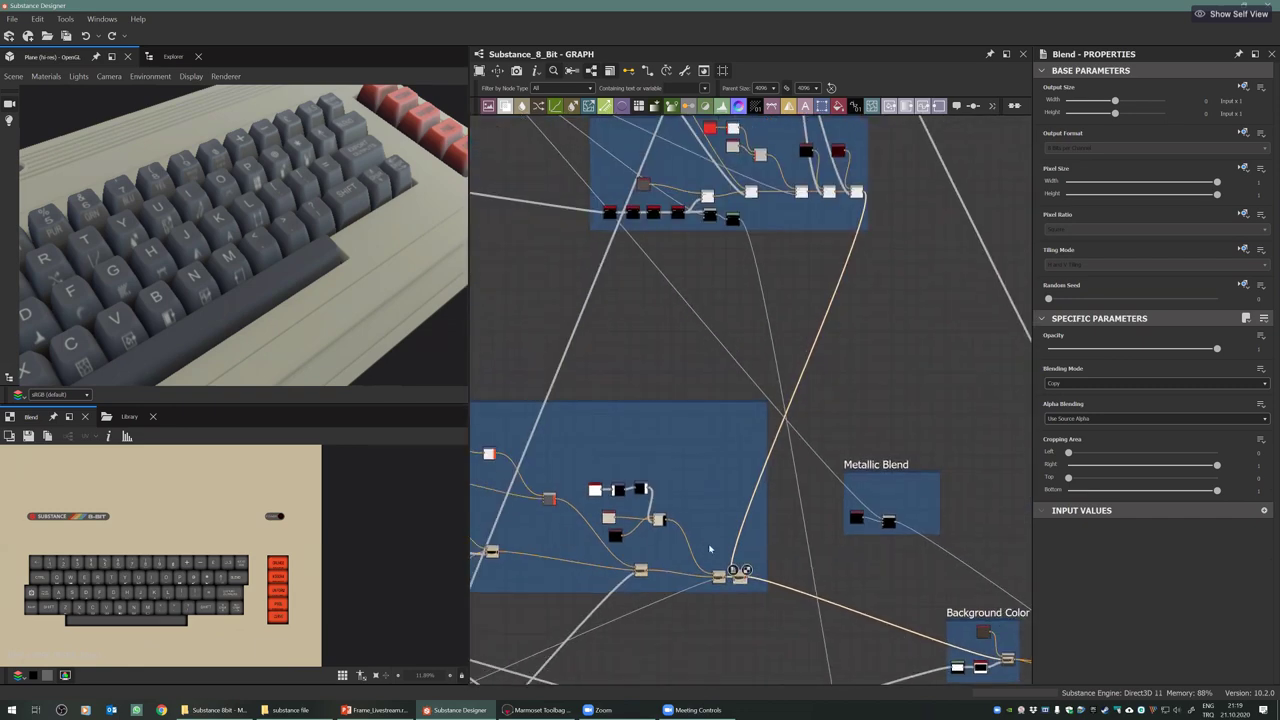
pyautogui.moveTo(591, 324); pyautogui.dragTo(623, 423, button='middle')
pyautogui.moveTo(629, 357); pyautogui.dragTo(673, 501, button='middle')
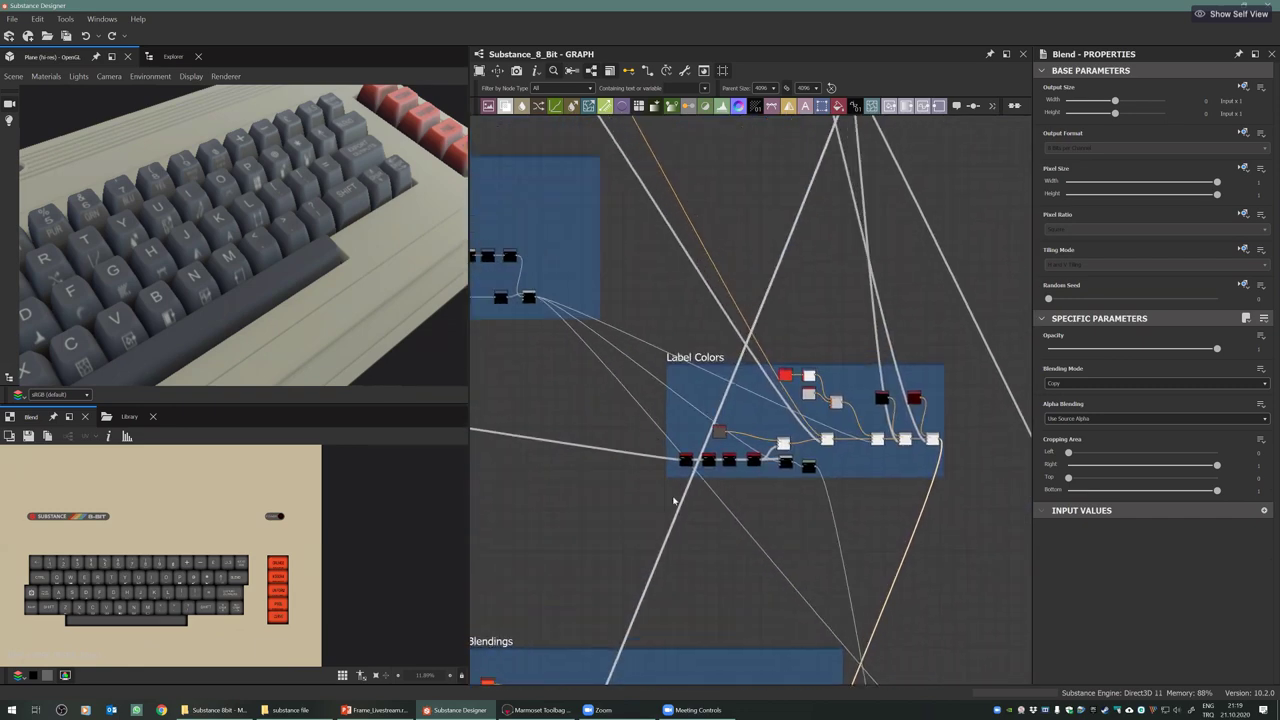
pyautogui.scroll(-3, 617, 317)
pyautogui.moveTo(617, 317); pyautogui.dragTo(658, 420, button='middle')
pyautogui.scroll(-3, 646, 354)
pyautogui.moveTo(646, 354); pyautogui.dragTo(710, 470, button='middle')
pyautogui.scroll(2, 636, 434)
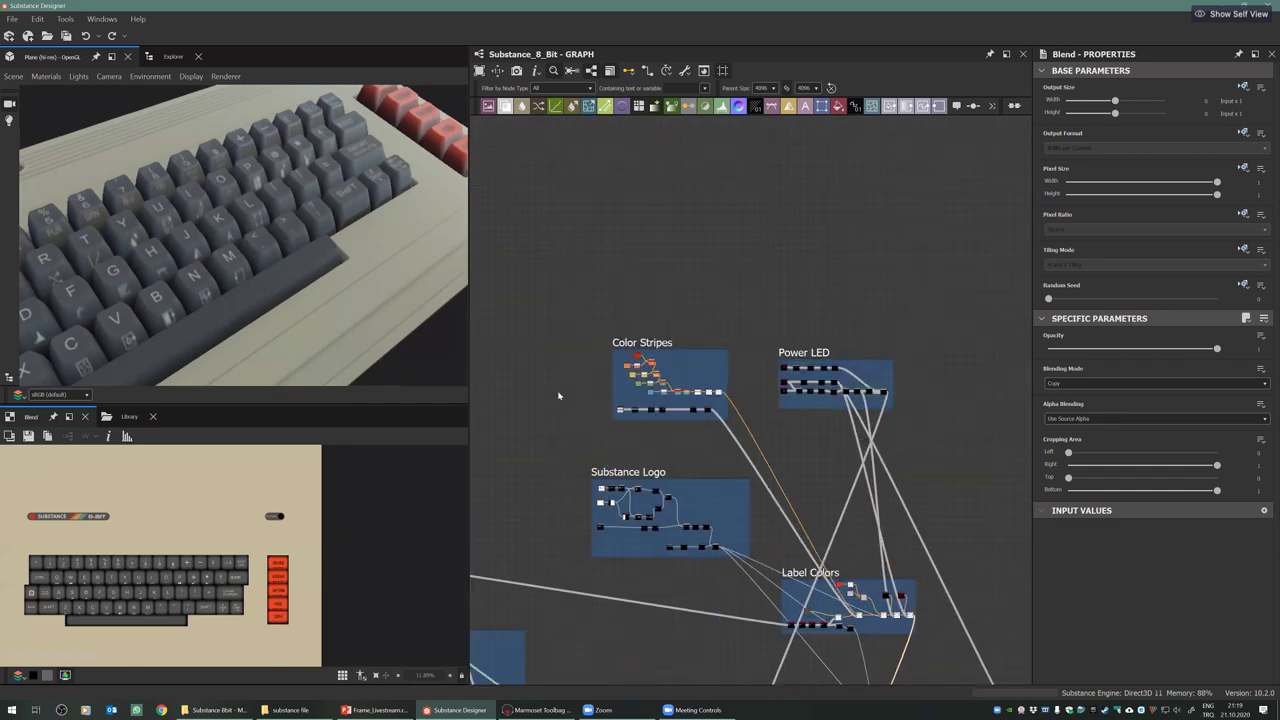
# Preview the Substance_H_White_Title bitmap at the start of the Substance Logo frame
pyautogui.scroll(5, 558, 396)
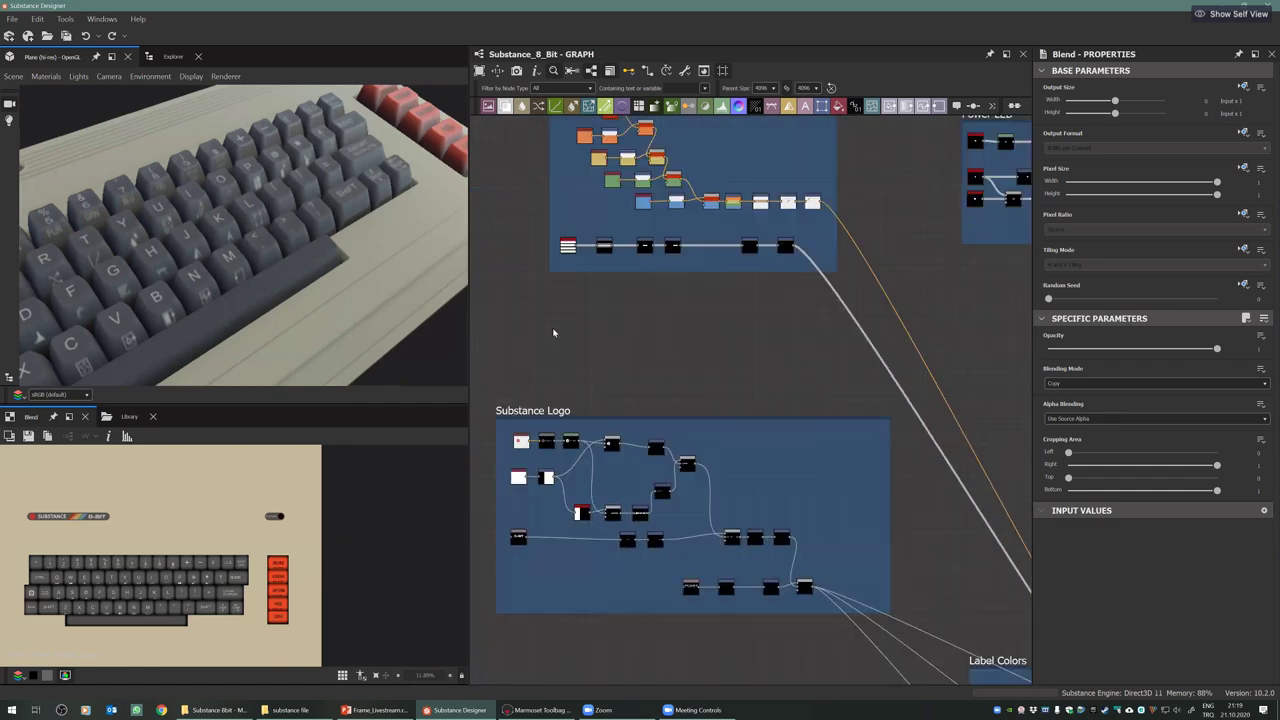
pyautogui.moveTo(554, 332); pyautogui.dragTo(529, 291, button='middle')
pyautogui.scroll(-2, 622, 331)
pyautogui.moveTo(580, 370); pyautogui.dragTo(596, 362, button='middle')
pyautogui.scroll(6, 555, 388)
pyautogui.click(546, 331)
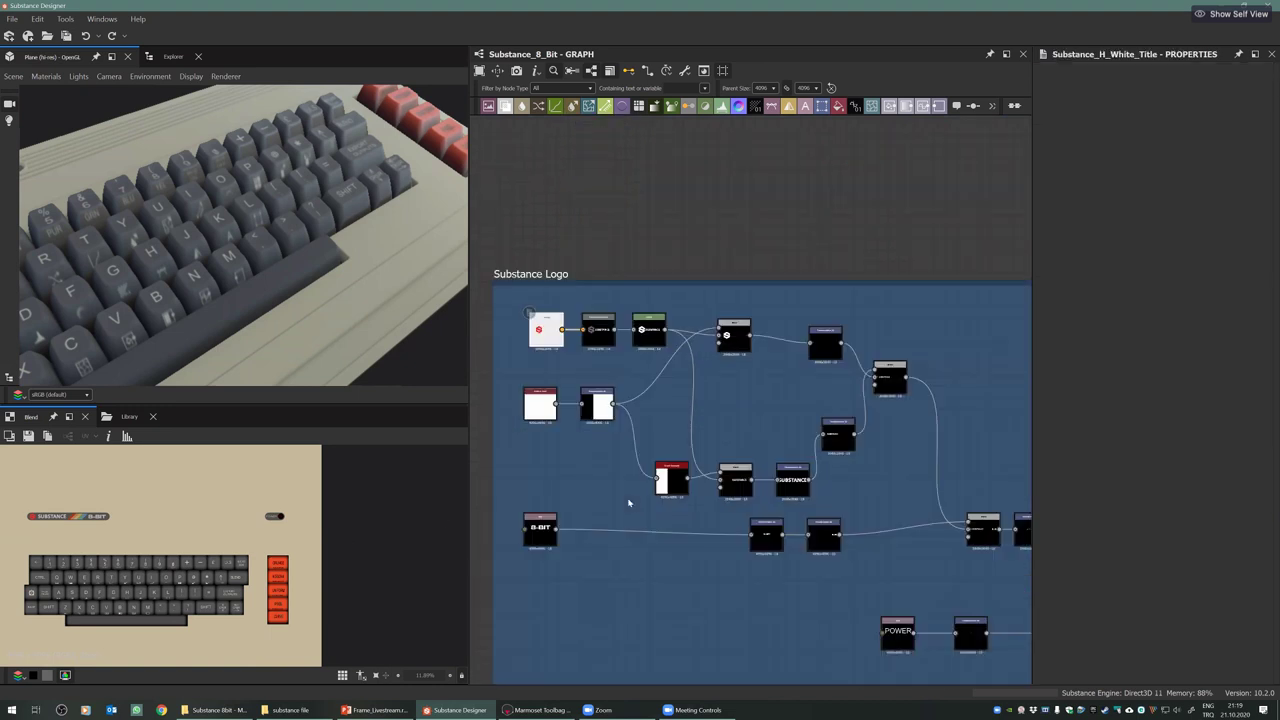
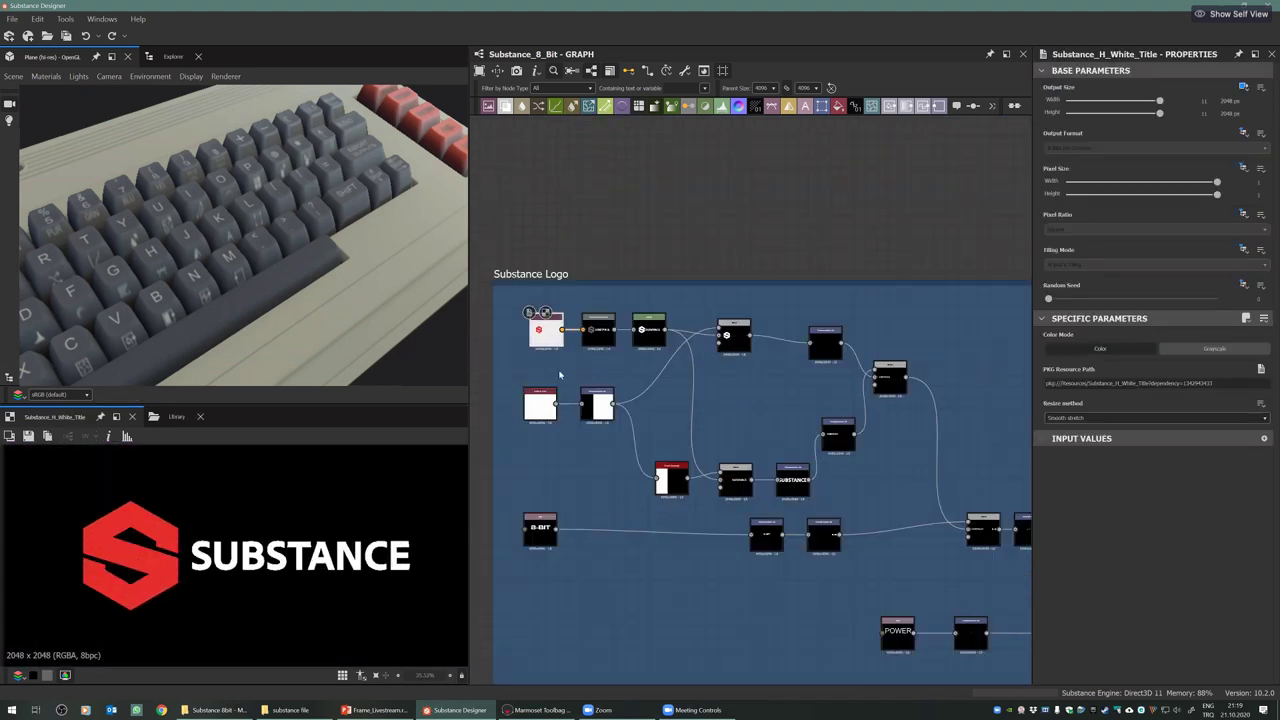
pyautogui.scroll(3, 532, 318)
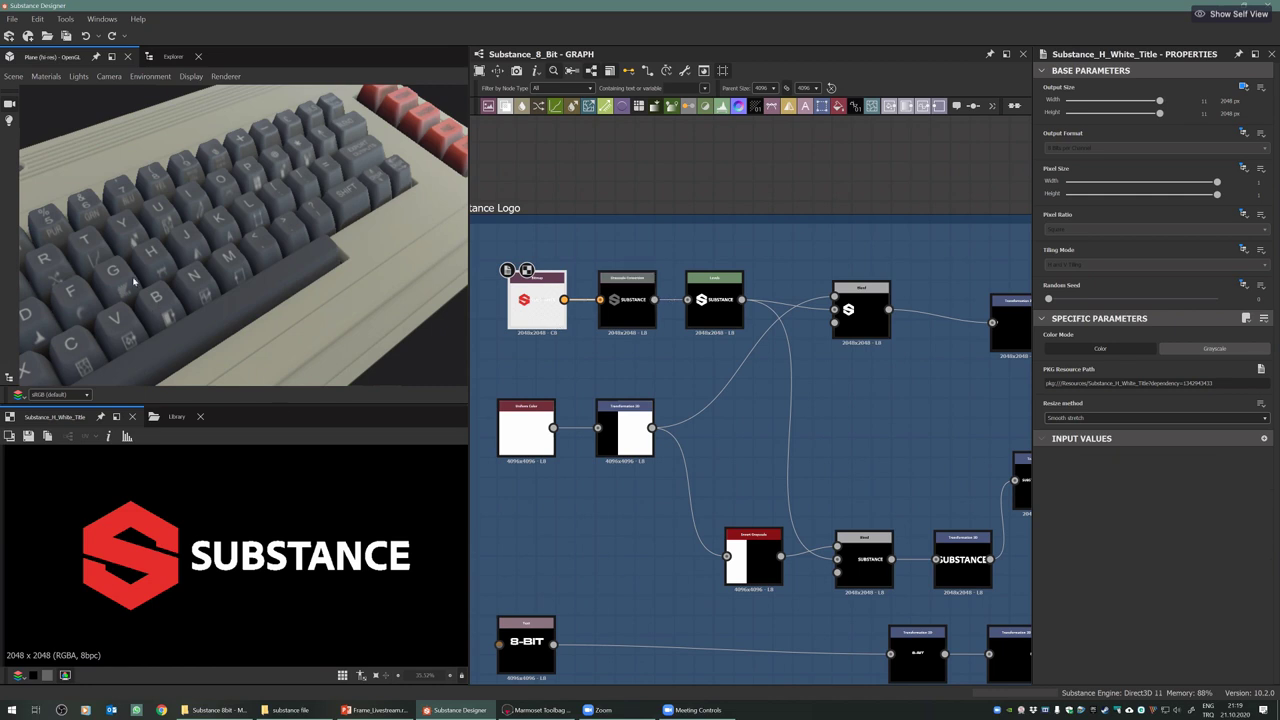
# Examine the SUBSTANCE 8-BIT badge on the 3D keyboard case alongside the logo bitmap in 2D
pyautogui.moveTo(133, 281); pyautogui.dragTo(271, 266, button='middle')
pyautogui.moveTo(271, 266); pyautogui.dragTo(209, 316)
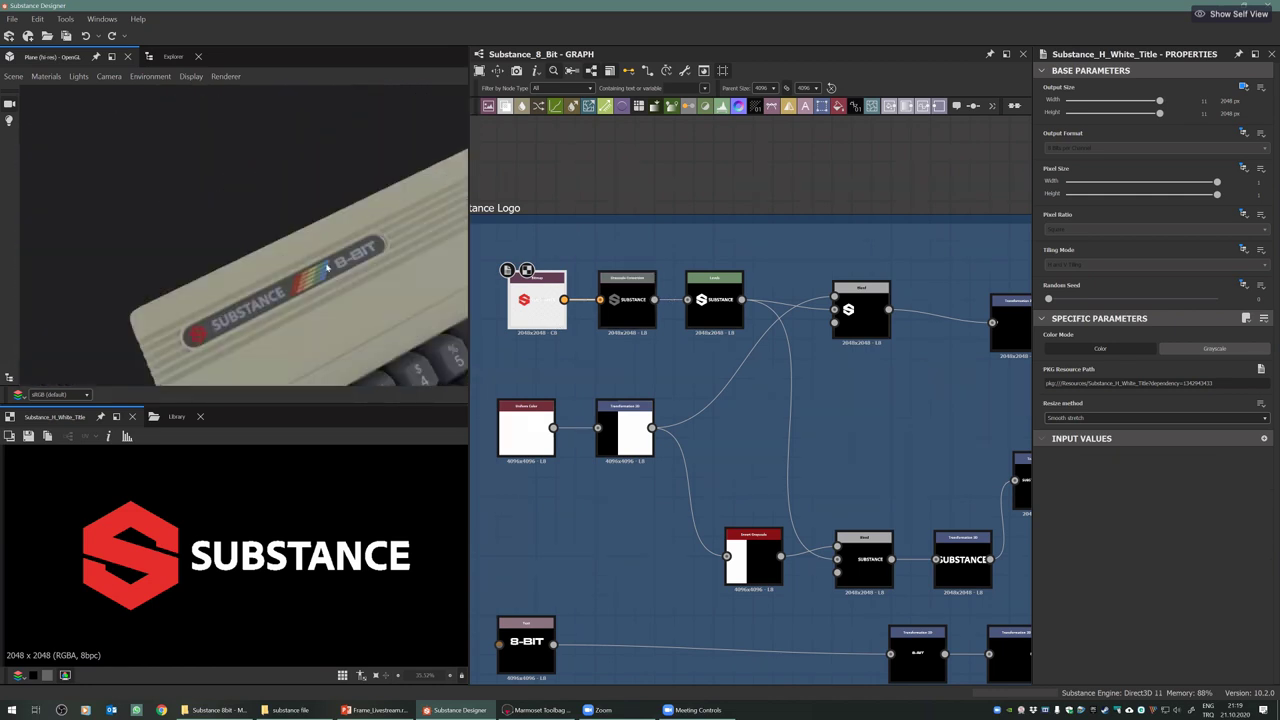
pyautogui.moveTo(292, 322); pyautogui.dragTo(287, 256, button='middle')
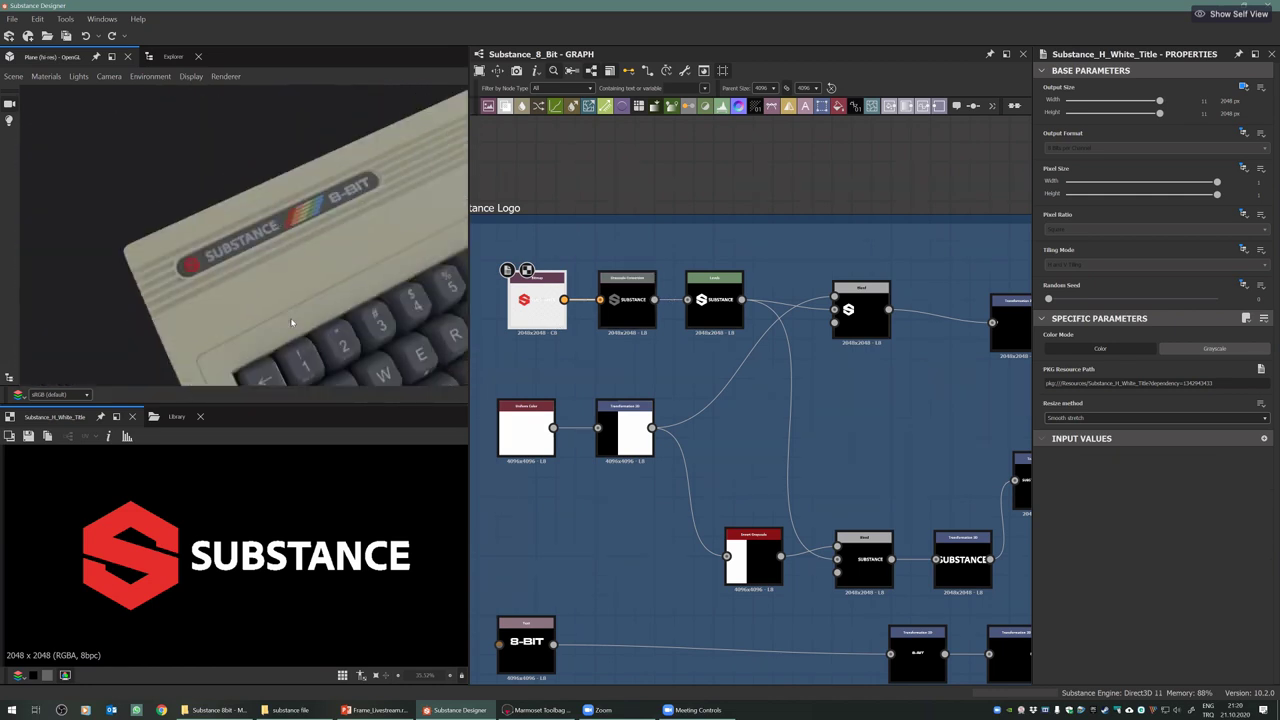
pyautogui.scroll(2, 292, 322)
pyautogui.scroll(-1, 170, 563)
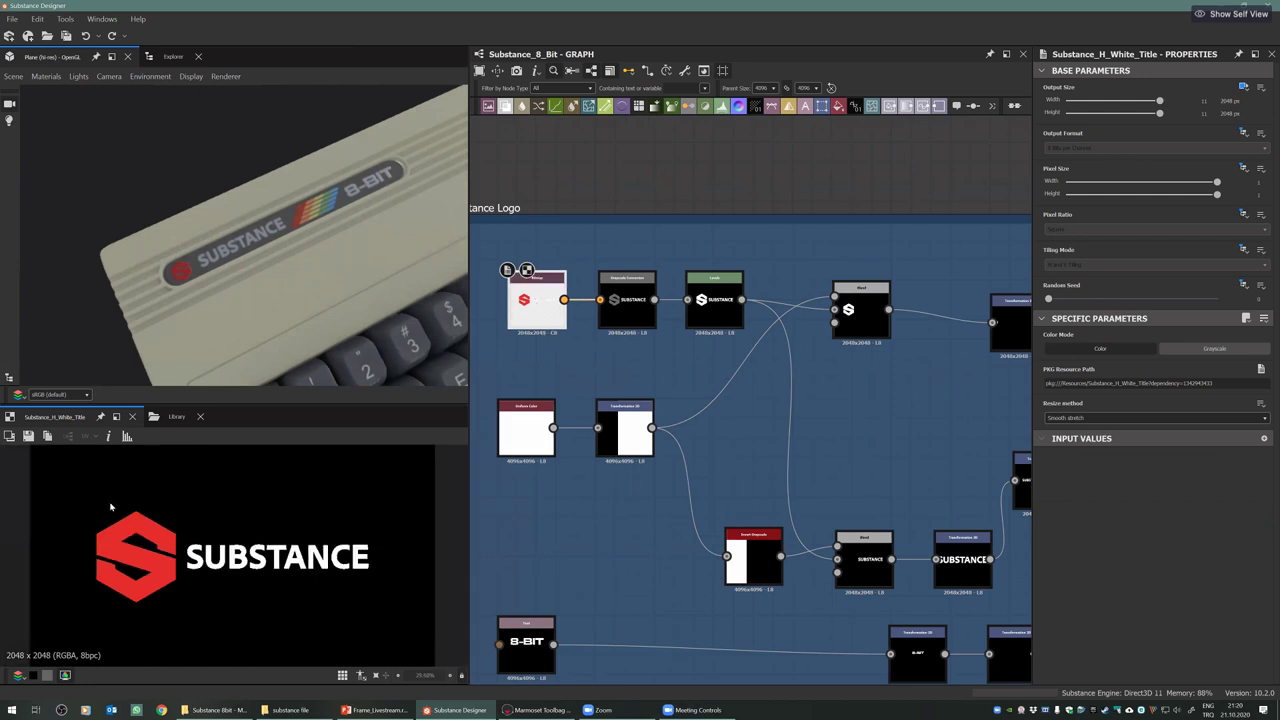
pyautogui.scroll(-2, 264, 567)
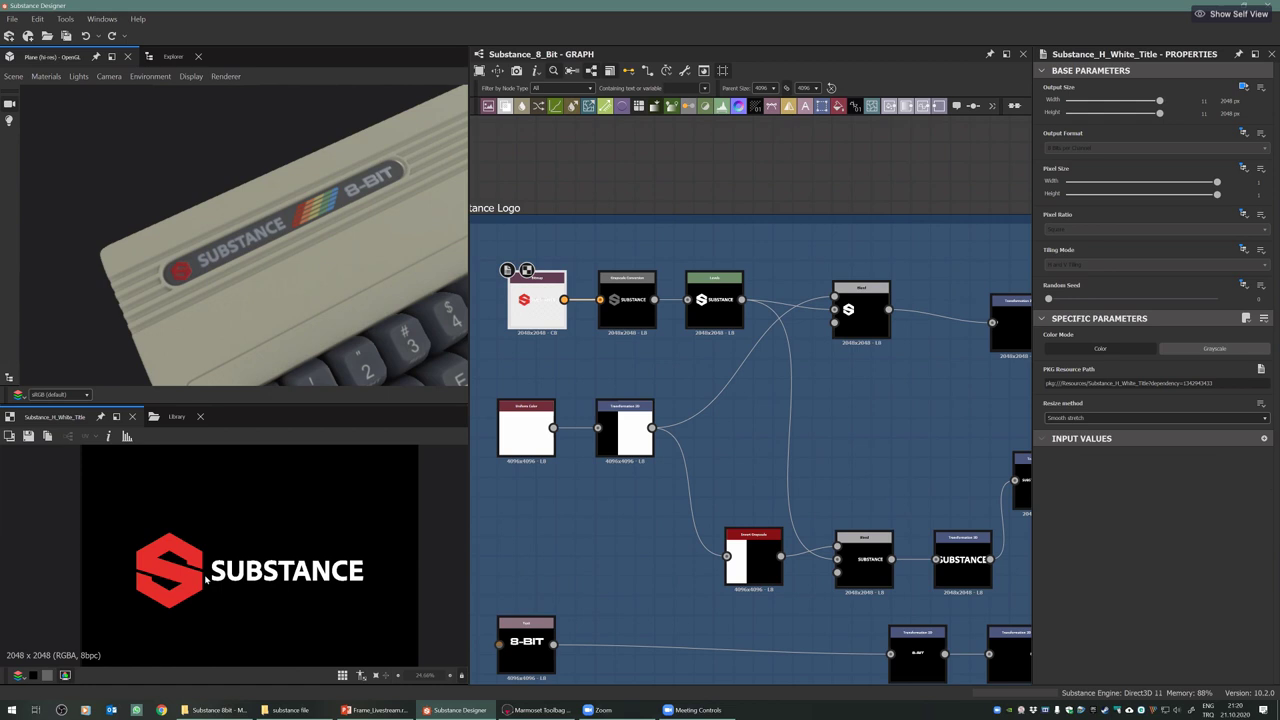
# Preview the black-and-white Transformation 2D mask and the Subtract Blend that isolates the logo symbol
pyautogui.click(627, 418)
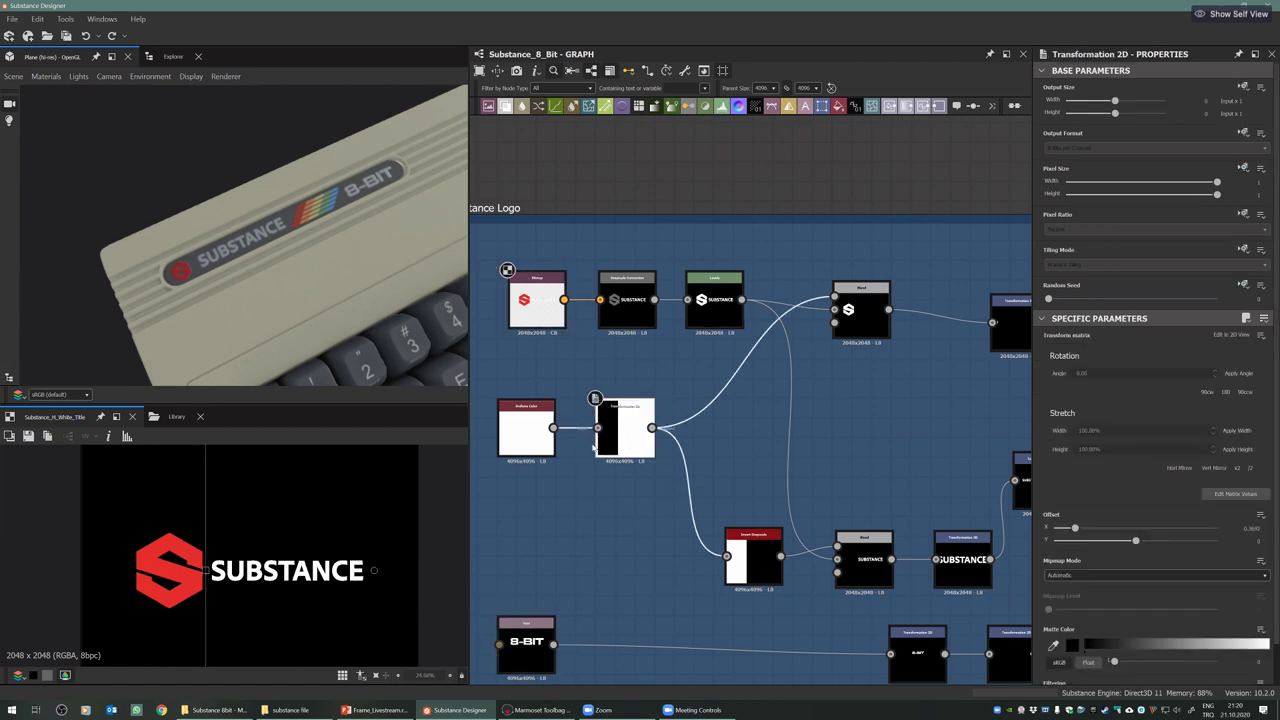
pyautogui.doubleClick(613, 435)
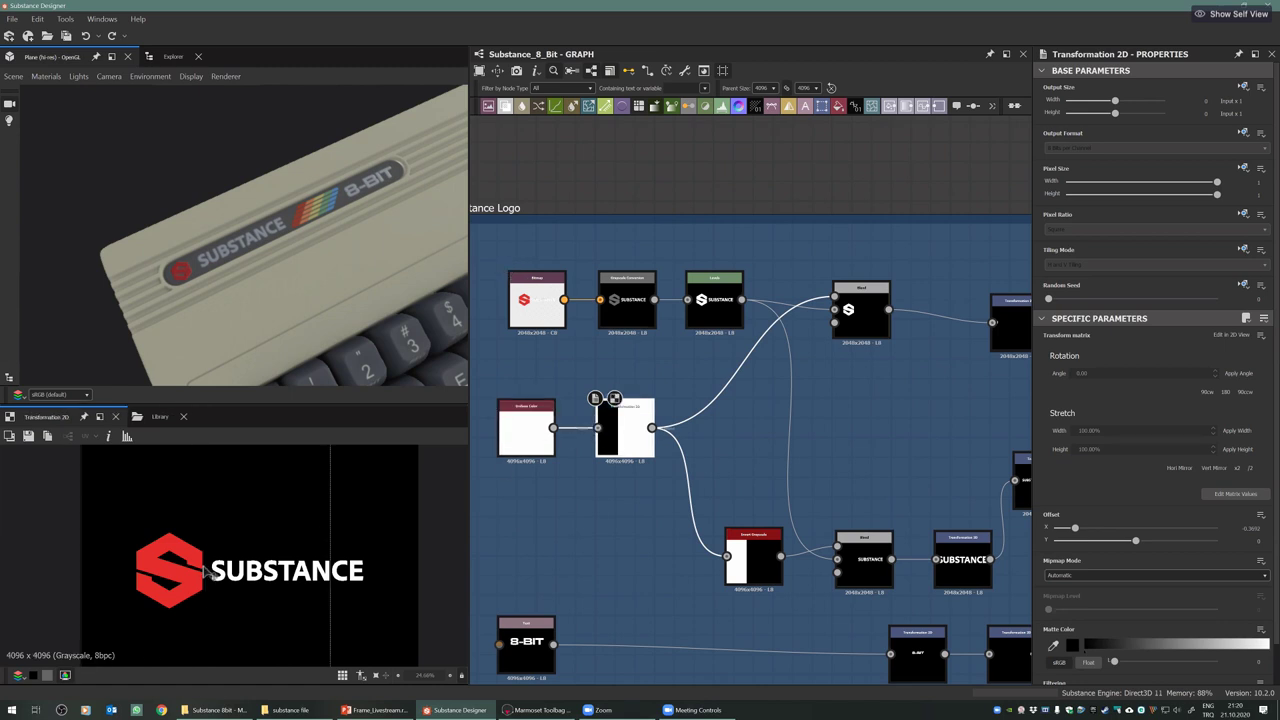
pyautogui.click(860, 303)
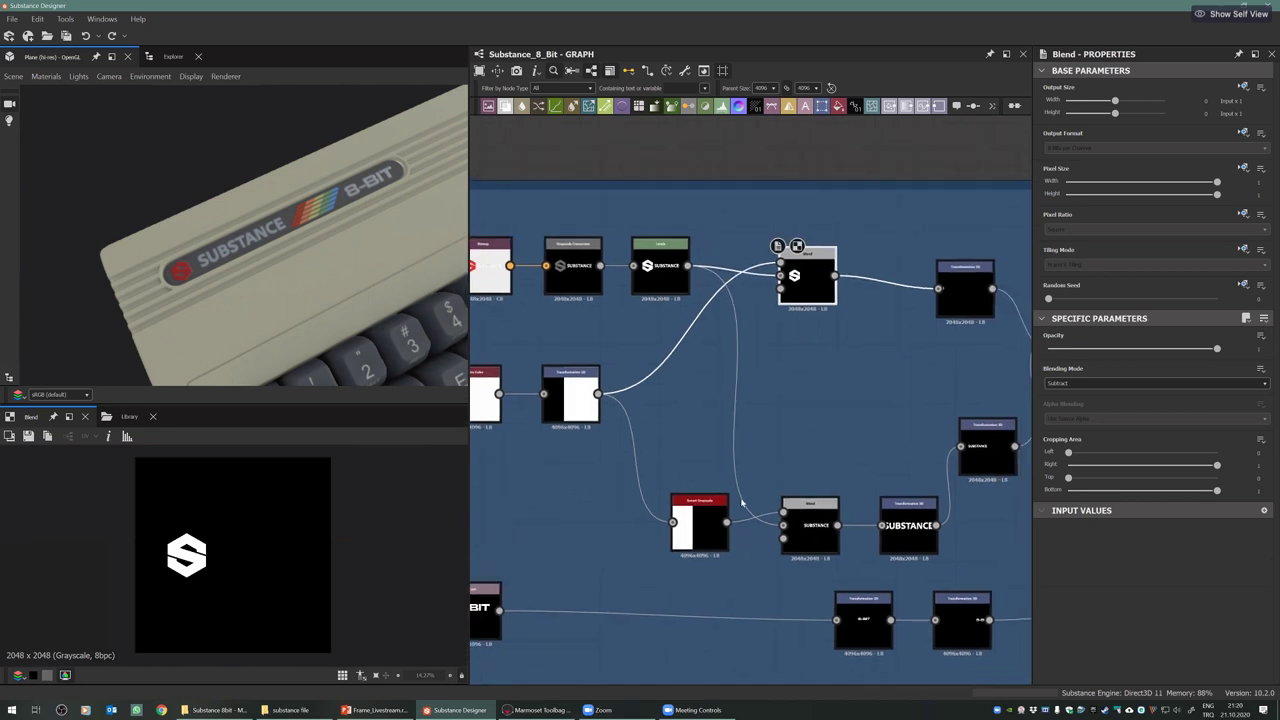
# Preview the Subtract Blend that uses the inverted mask to isolate the SUBSTANCE lettering
pyautogui.scroll(-2, 741, 503)
pyautogui.click(768, 493)
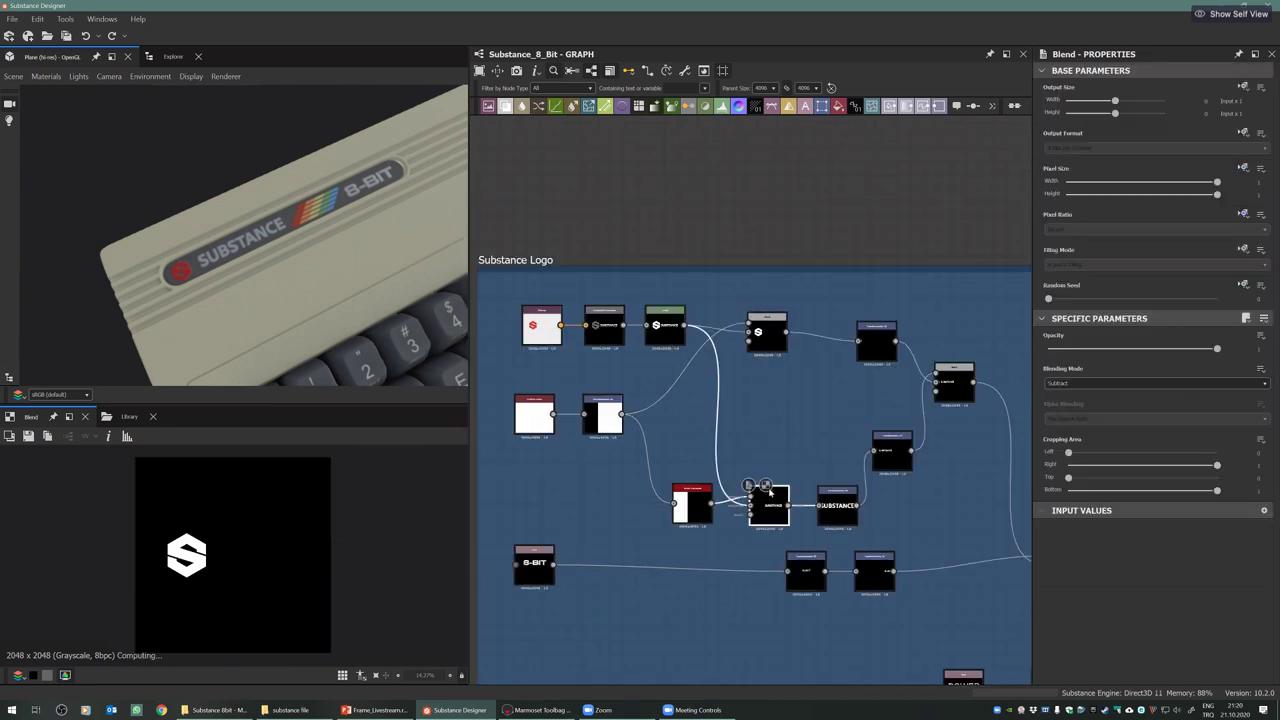
pyautogui.moveTo(725, 465); pyautogui.dragTo(595, 483, button='middle')
pyautogui.scroll(1, 701, 525)
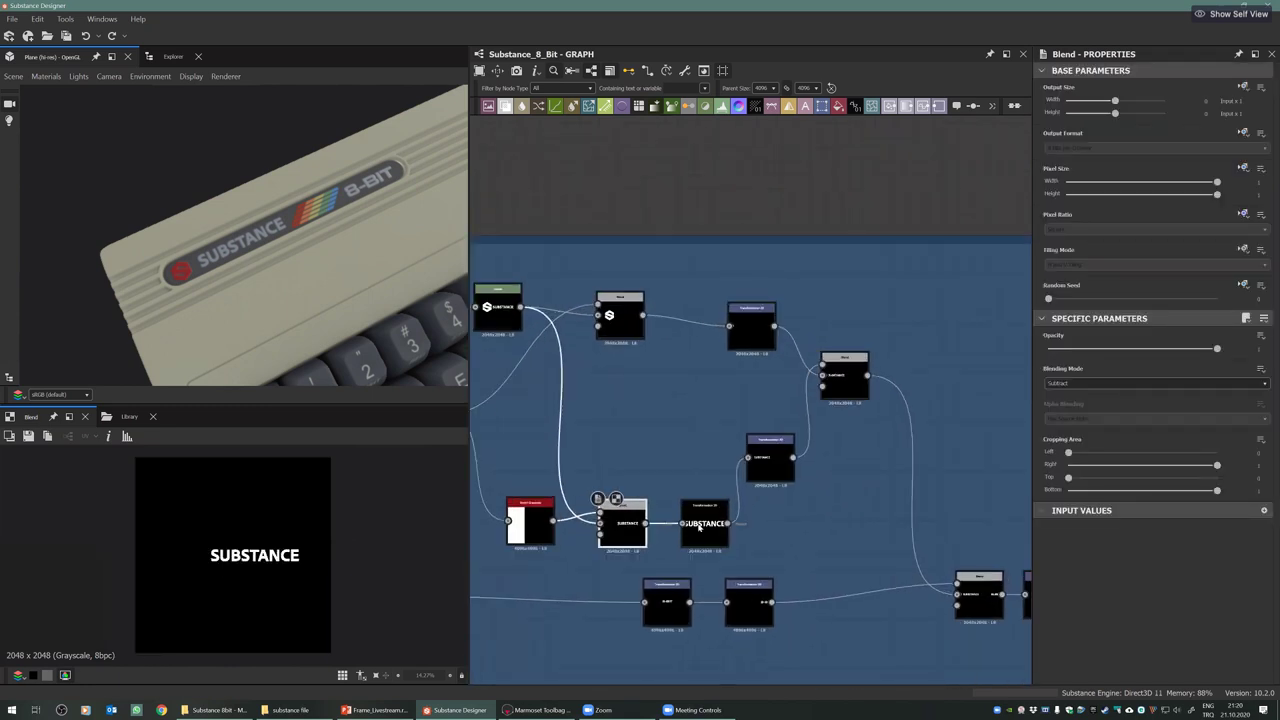
# Inspect the lettering's first Transformation 2D and preview the Max (Lighten) Blend that joins the symbol and lettering
pyautogui.scroll(1, 700, 527)
pyautogui.click(700, 527)
pyautogui.click(873, 348)
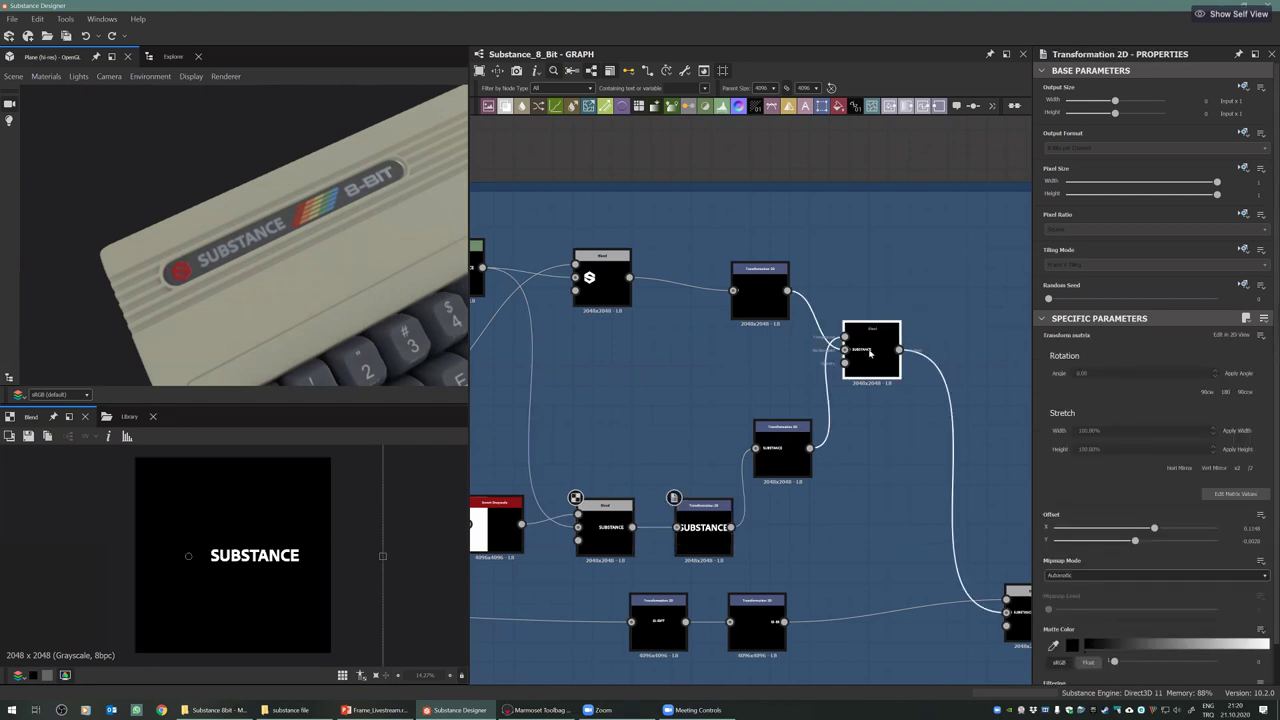
pyautogui.scroll(3, 255, 565)
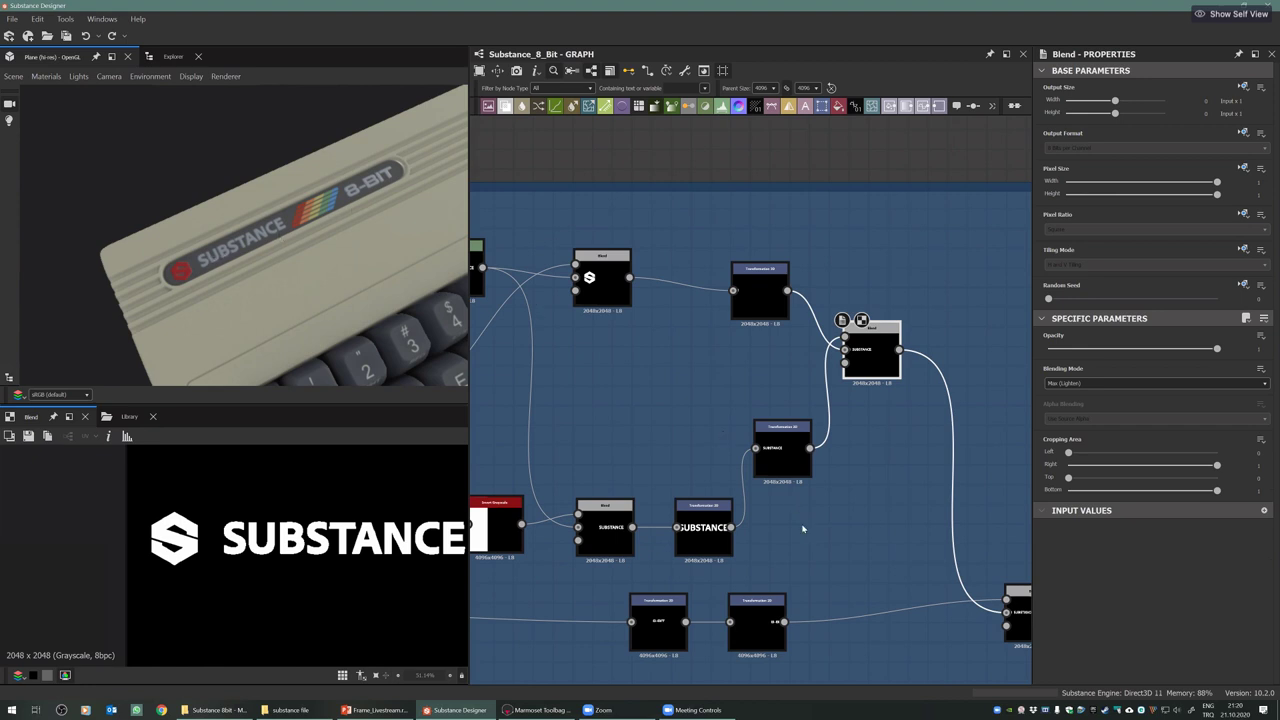
# Locate the 8-BIT Text node in the Substance Logo frame and show its text parameters
pyautogui.scroll(-5, 802, 529)
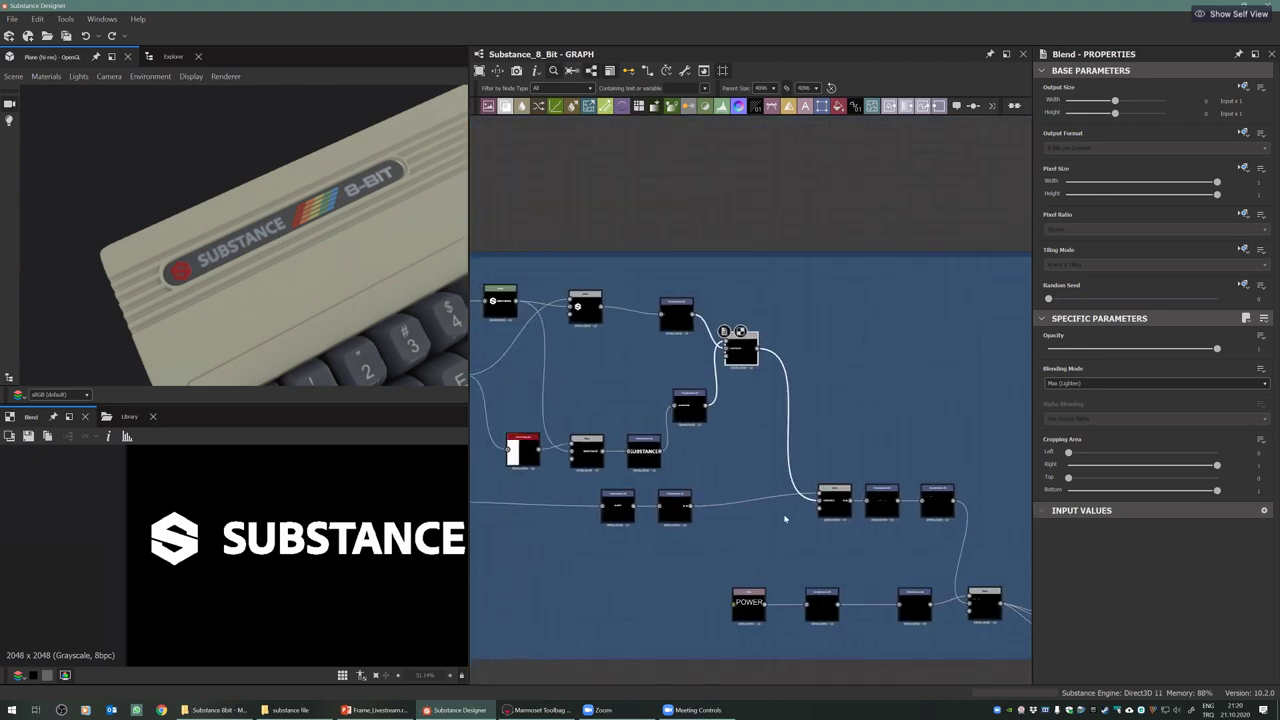
pyautogui.moveTo(785, 518); pyautogui.dragTo(882, 488, button='middle')
pyautogui.moveTo(651, 556); pyautogui.dragTo(724, 567, button='middle')
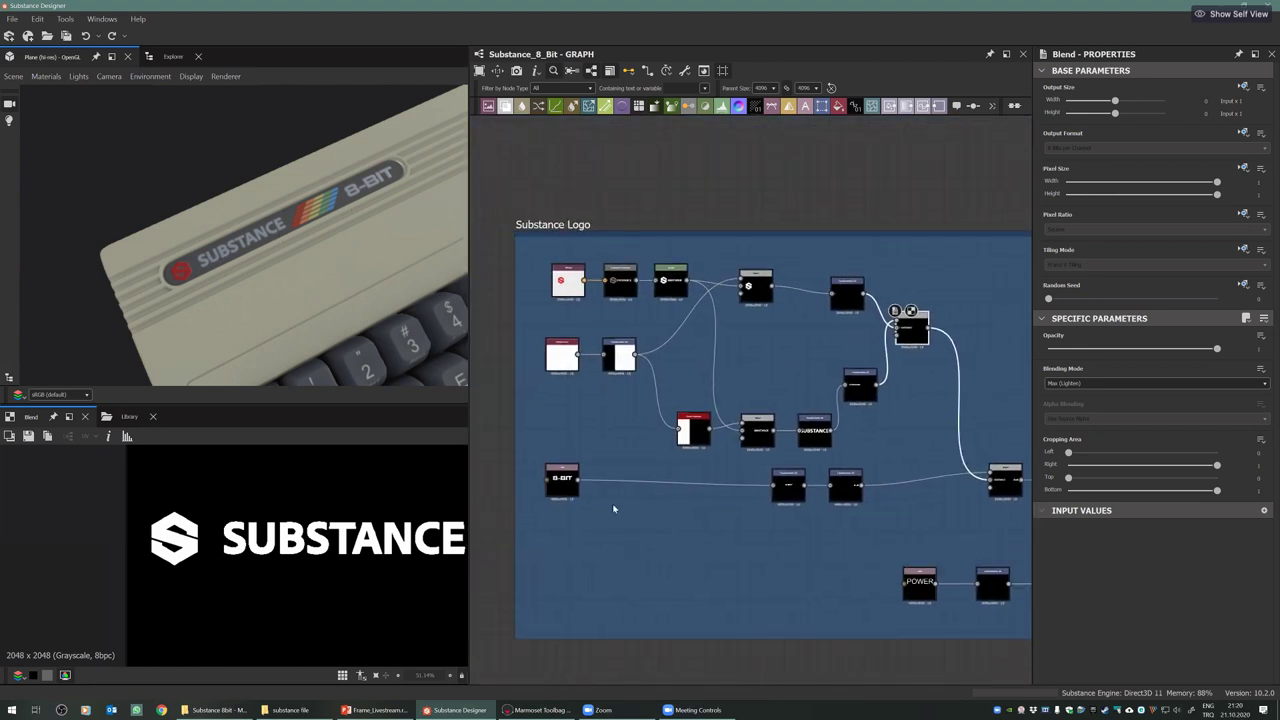
pyautogui.moveTo(750, 508); pyautogui.dragTo(702, 518, button='middle')
pyautogui.moveTo(447, 537); pyautogui.dragTo(415, 546, button='middle')
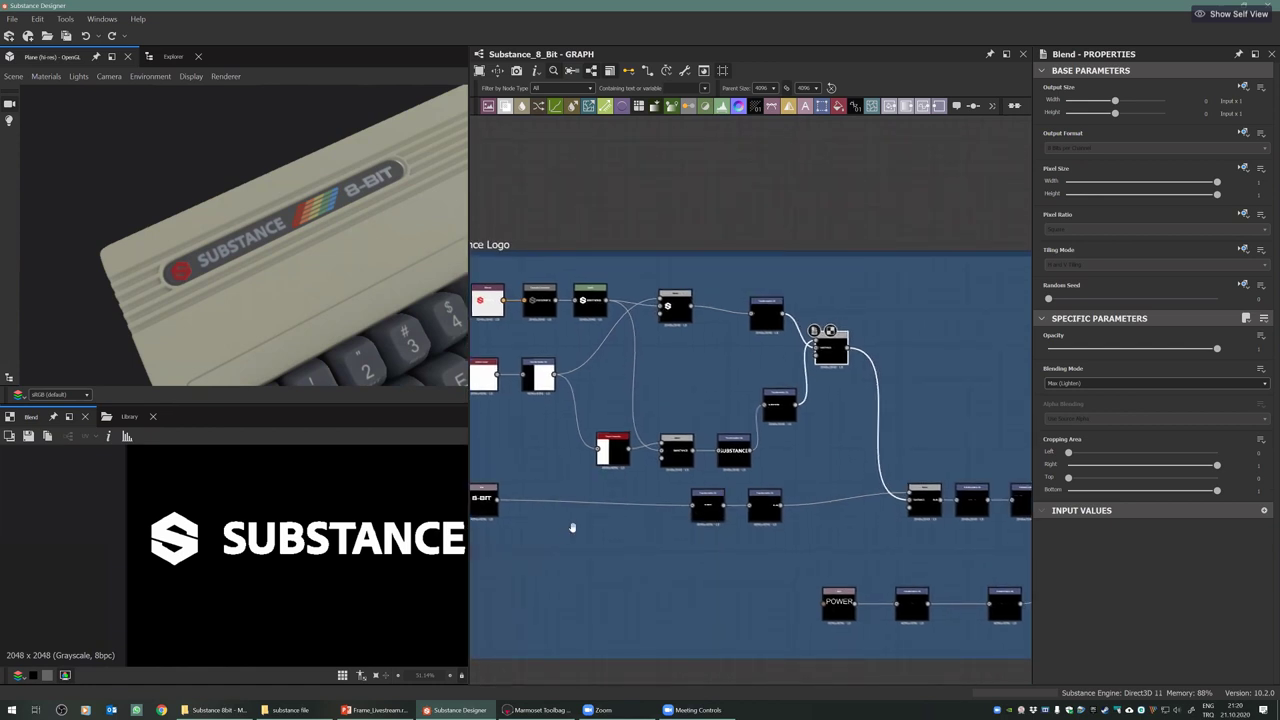
pyautogui.moveTo(485, 514); pyautogui.dragTo(573, 500, button='middle')
pyautogui.scroll(4, 574, 500)
pyautogui.click(574, 500)
pyautogui.click(575, 500)
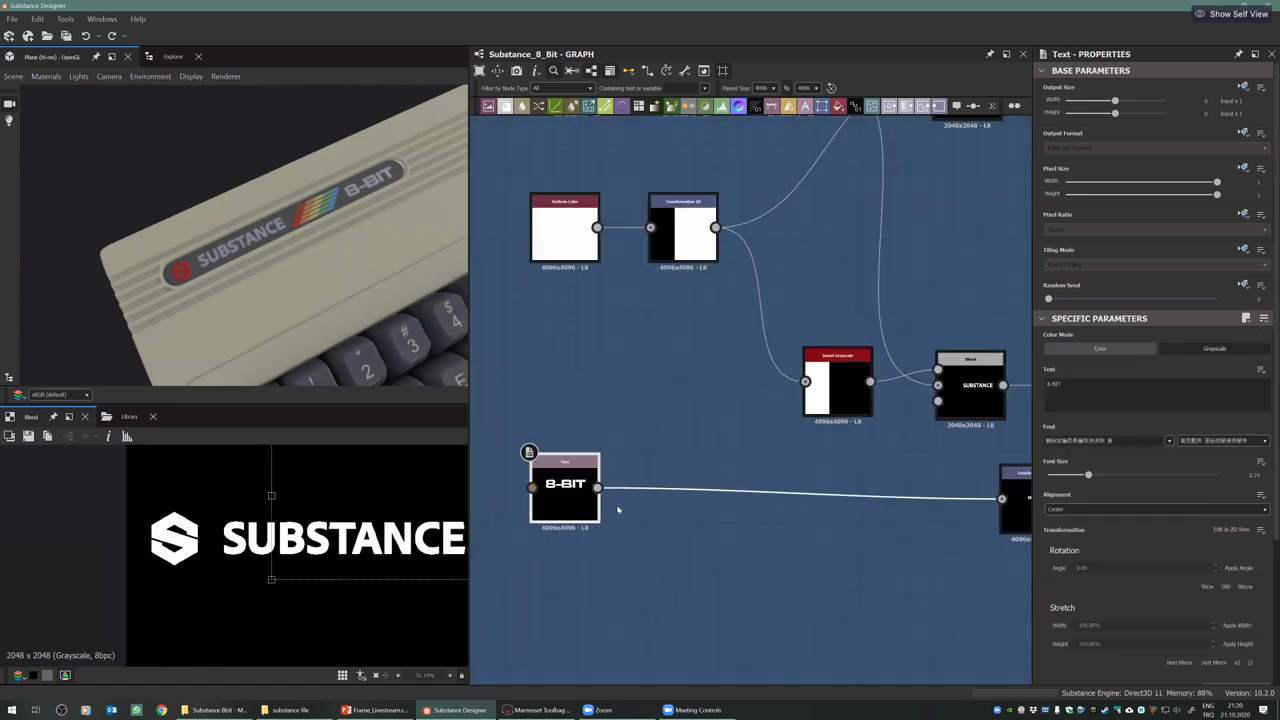
# Preview the Blend combining the Substance logo with the 8-BIT text and show the parameters of the Transformation 2D after it
pyautogui.scroll(-3, 575, 500)
pyautogui.moveTo(559, 547); pyautogui.dragTo(509, 541, button='middle')
pyautogui.moveTo(876, 555); pyautogui.dragTo(597, 555, button='middle')
pyautogui.click(787, 505)
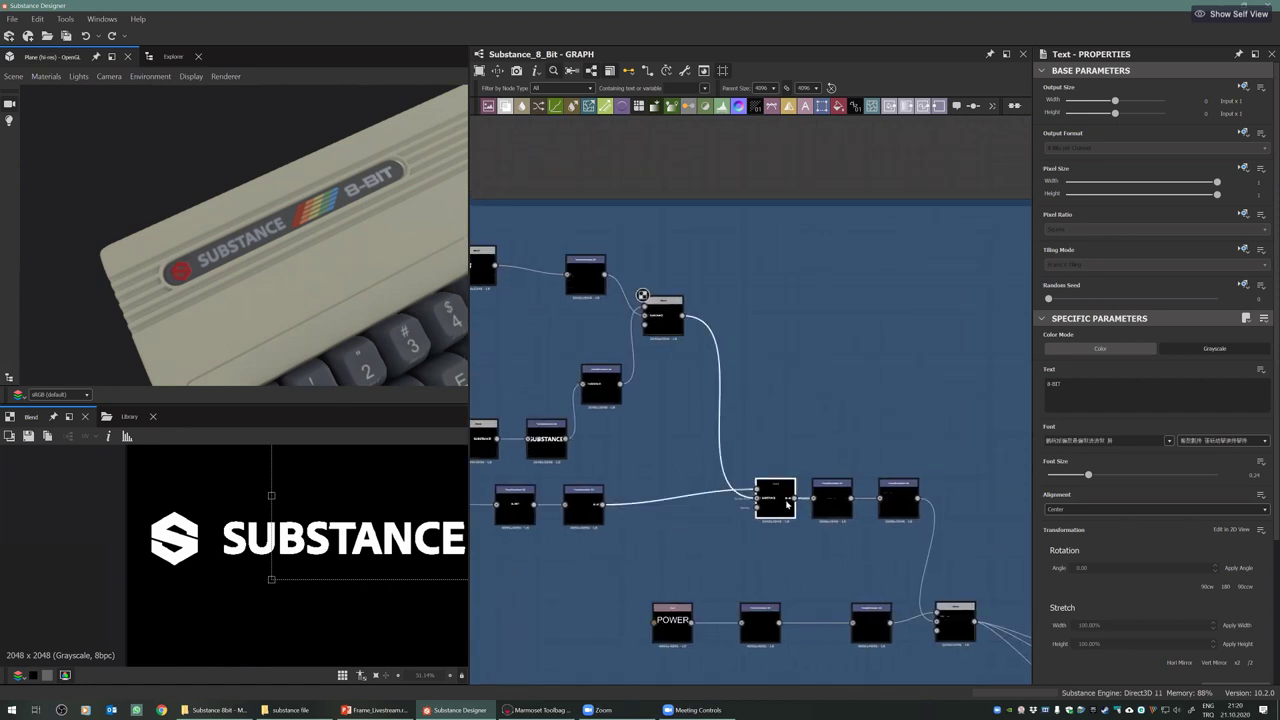
pyautogui.scroll(-2, 262, 593)
pyautogui.scroll(-1, 300, 575)
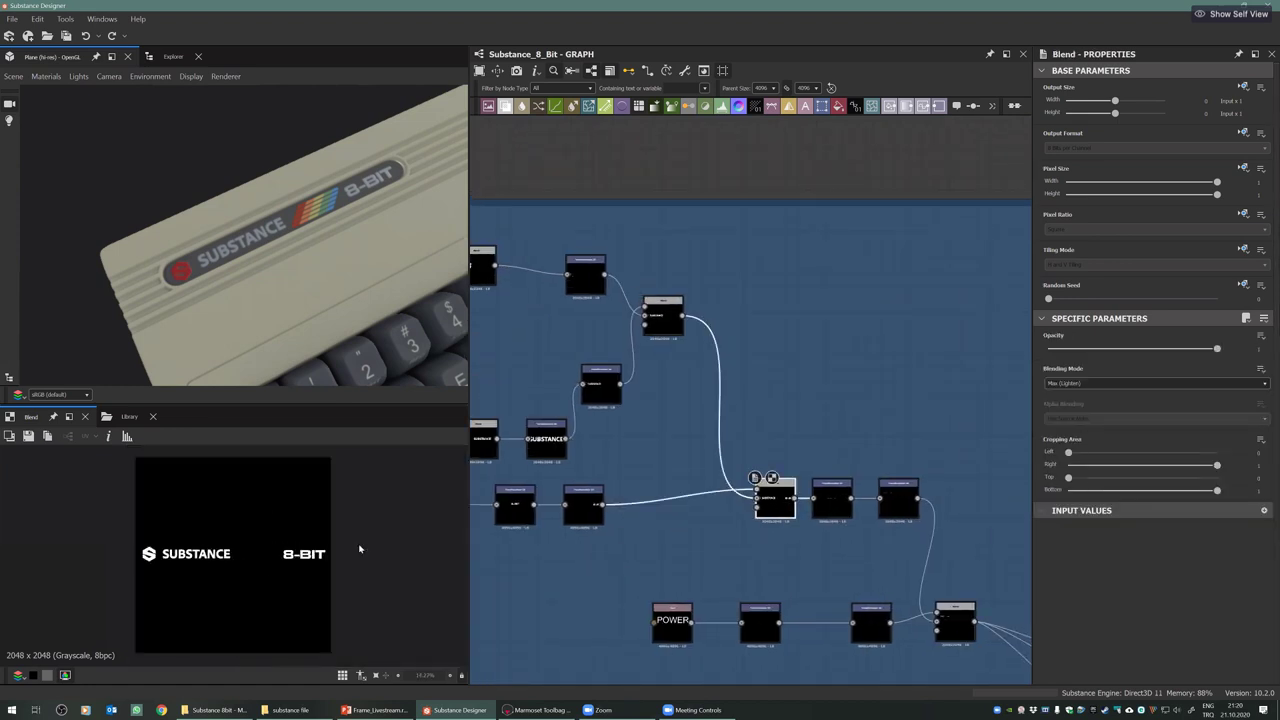
pyautogui.click(838, 511)
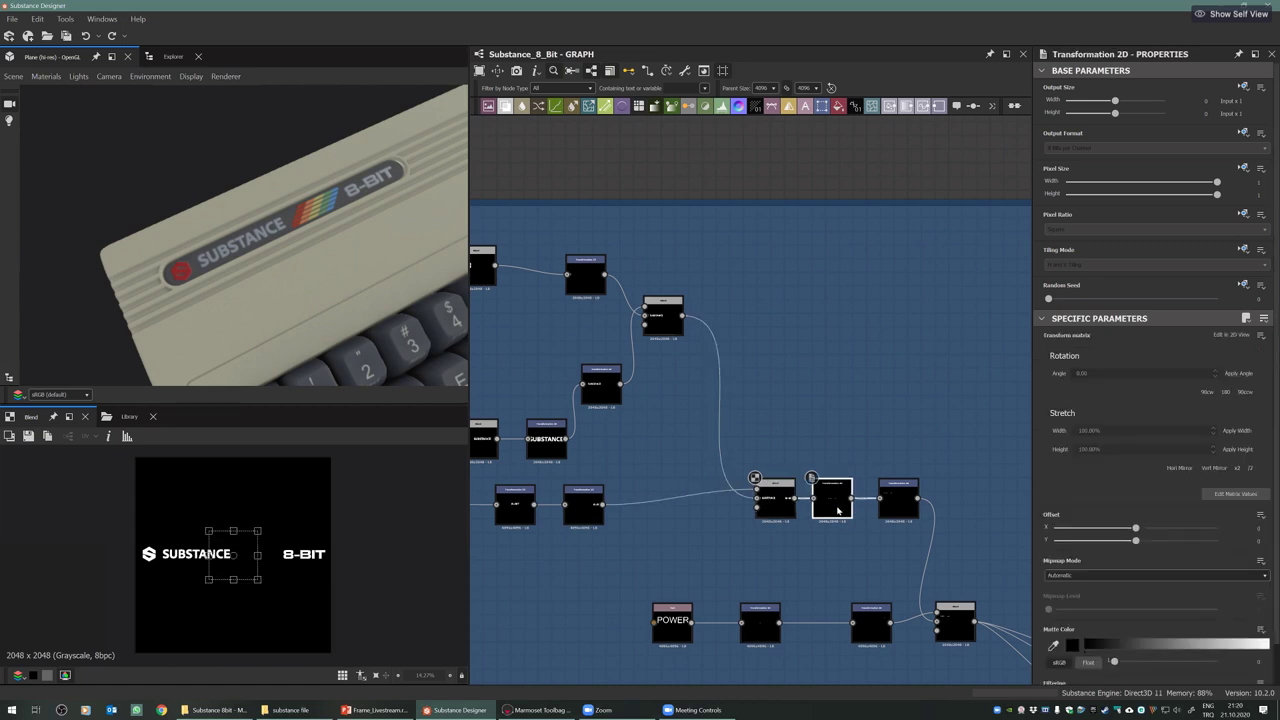
# Preview the second Transformation 2D after the logo Blend, which positions the combined SUBSTANCE and 8-BIT lettering
pyautogui.click(898, 503)
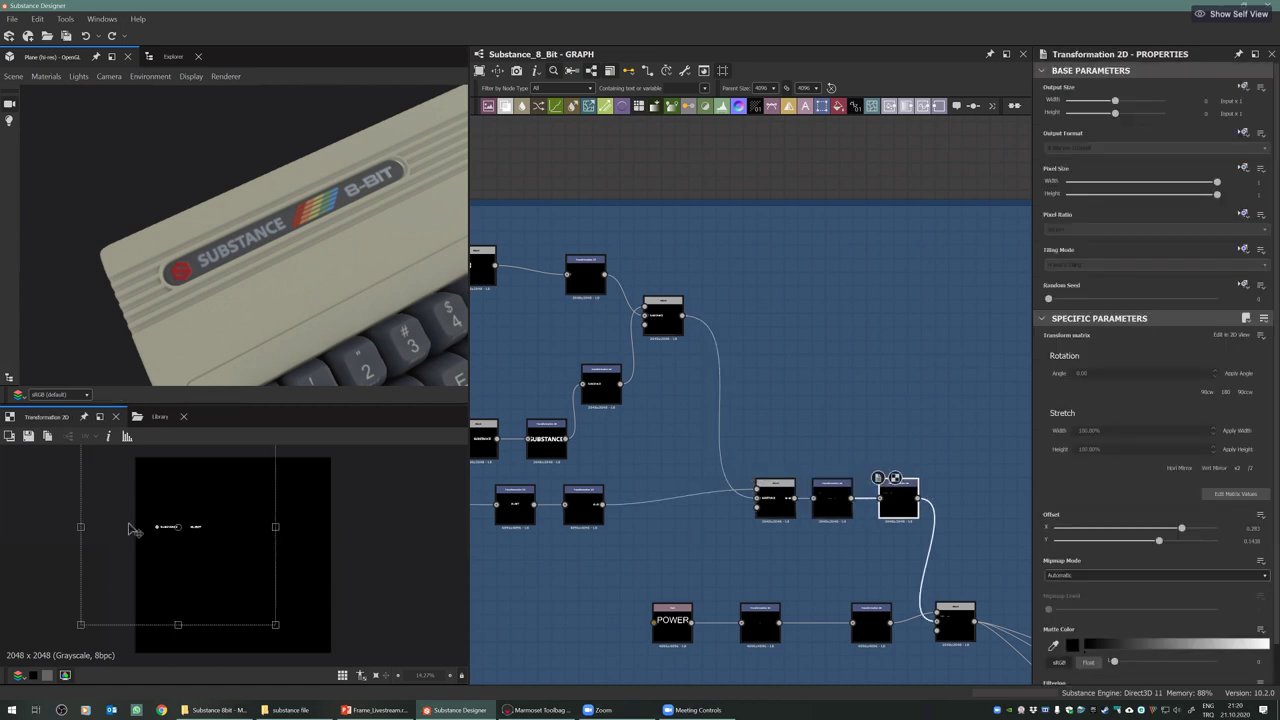
pyautogui.scroll(5, 135, 530)
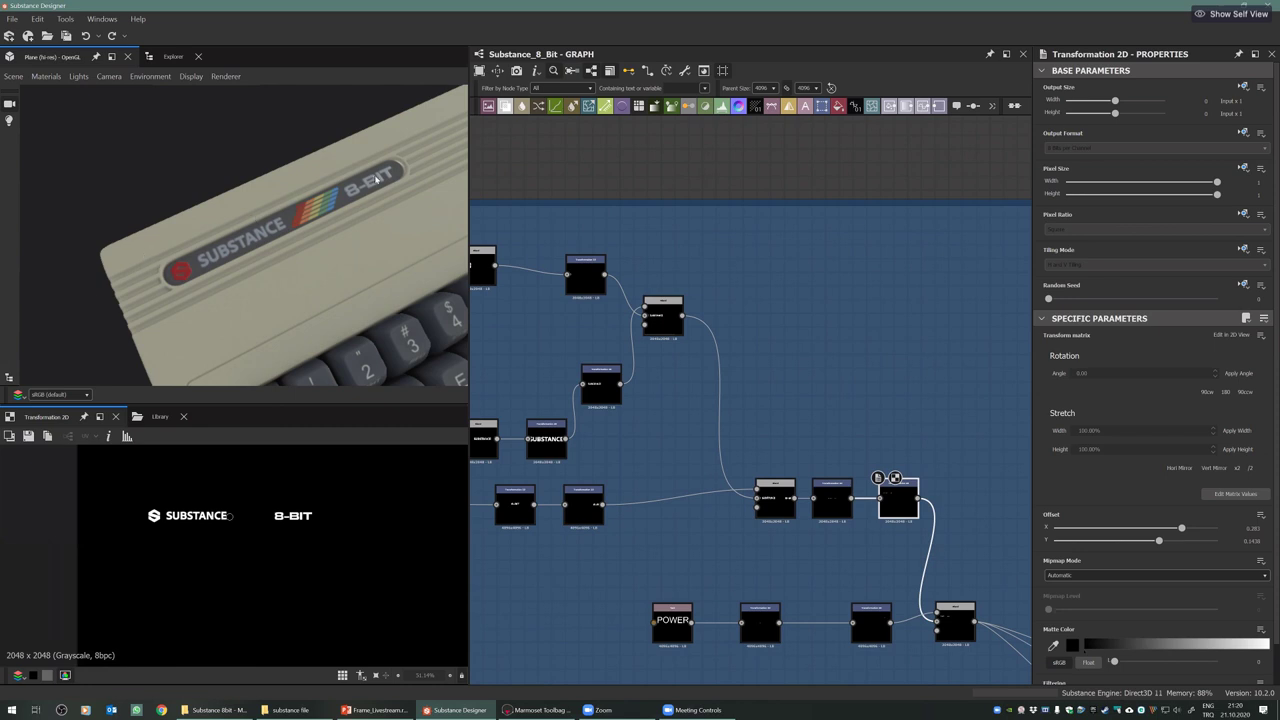
pyautogui.moveTo(794, 623); pyautogui.dragTo(658, 500, button='middle')
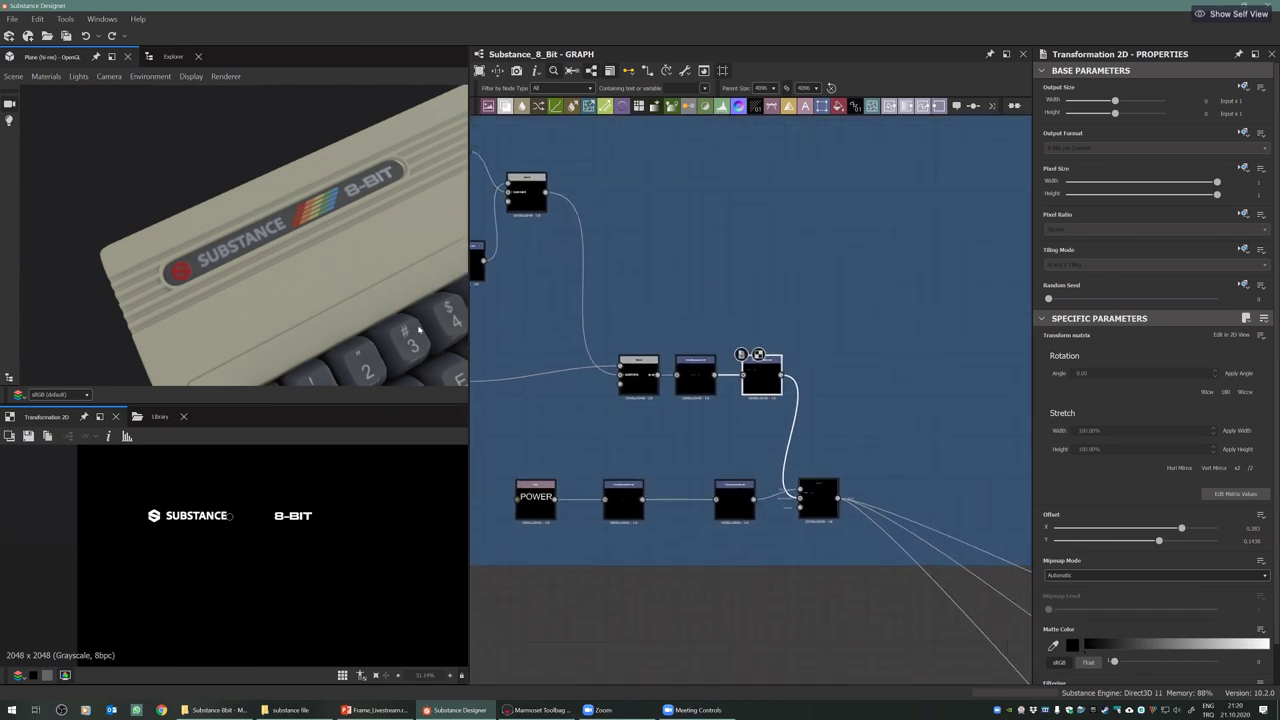
# Show the POWER Text node's parameters and view the matching POWER label on the 3D model
pyautogui.click(535, 500)
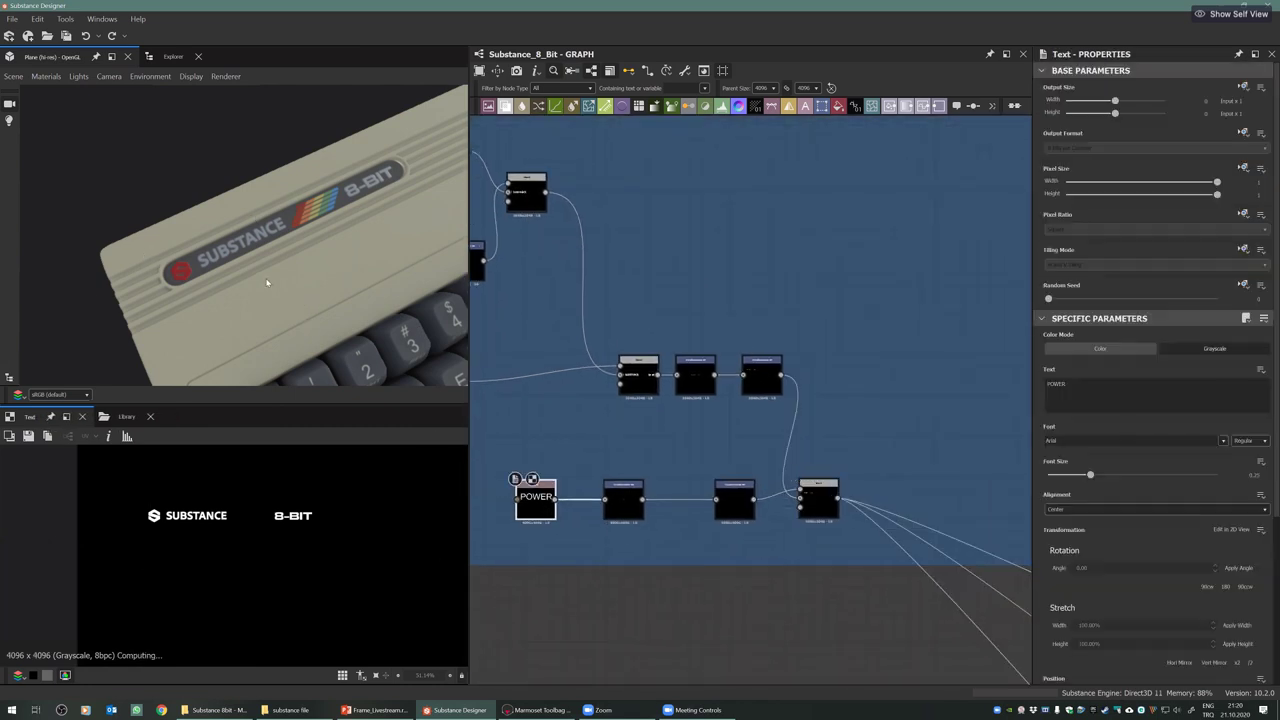
pyautogui.scroll(-5, 268, 282)
pyautogui.moveTo(306, 277); pyautogui.dragTo(399, 309, button='middle')
pyautogui.scroll(5, 142, 341)
pyautogui.scroll(3, 142, 341)
pyautogui.scroll(-4, 728, 422)
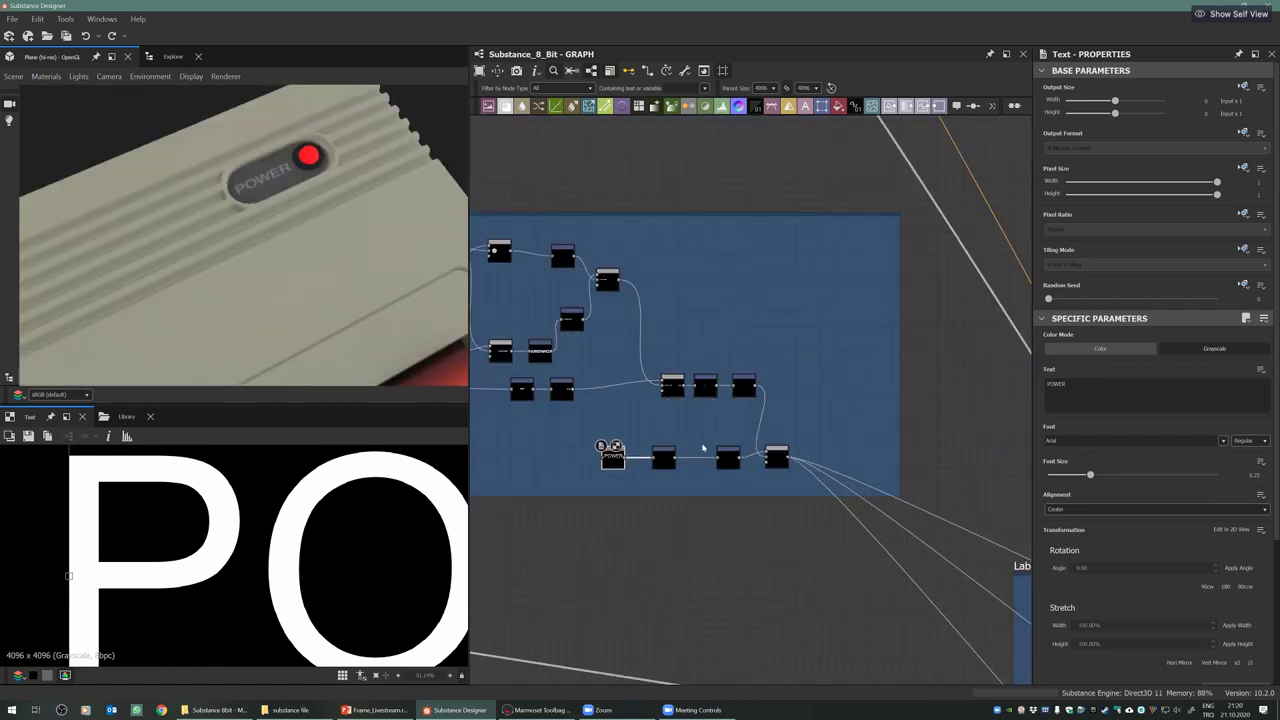
# Preview the Max (Lighten) Blend that joins the positioned logo lettering with the POWER text
pyautogui.doubleClick(766, 449)
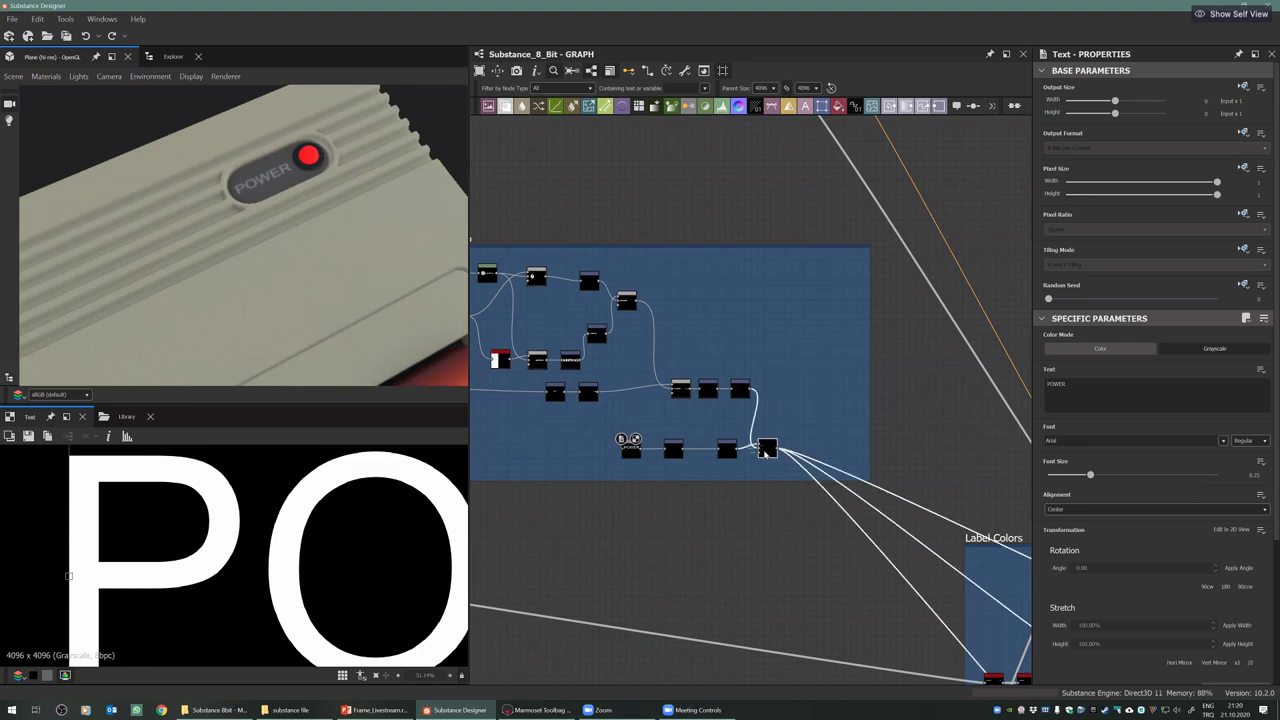
pyautogui.scroll(-5, 267, 538)
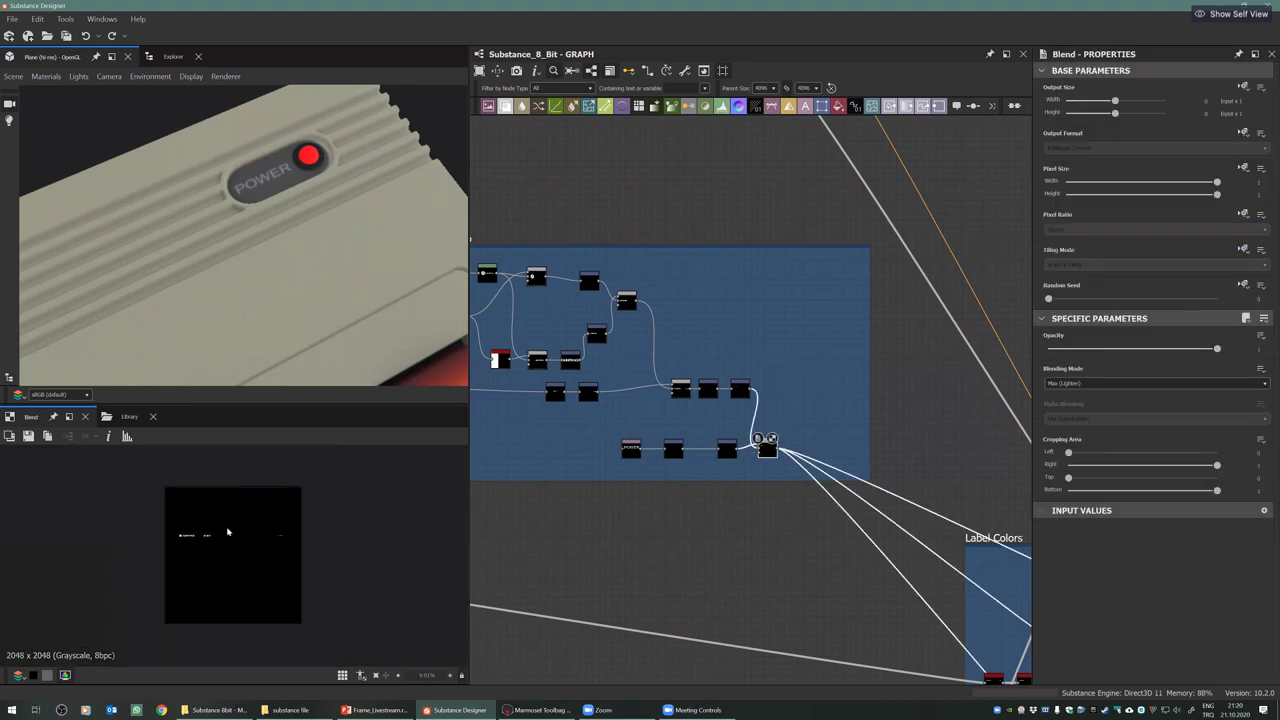
pyautogui.scroll(2, 200, 533)
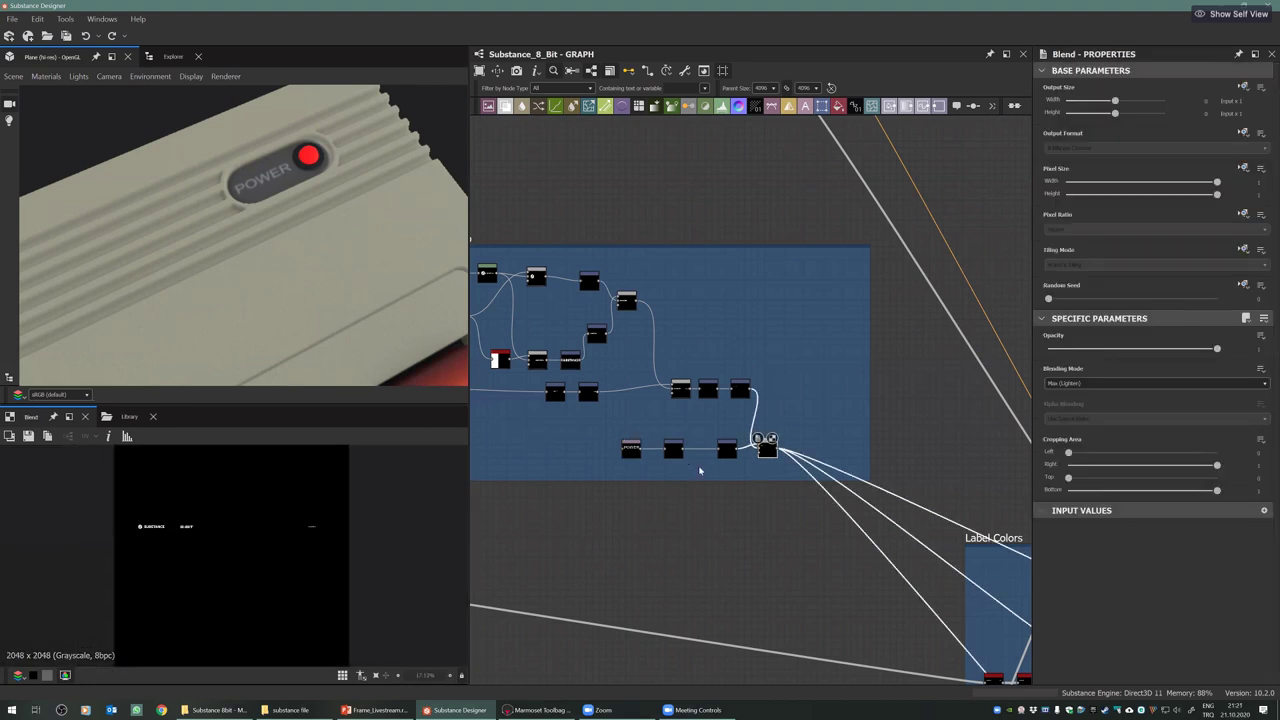
# Trace the output connections of the Substance Logo frame's final Blend into the Label Colors frame
pyautogui.scroll(-4, 700, 471)
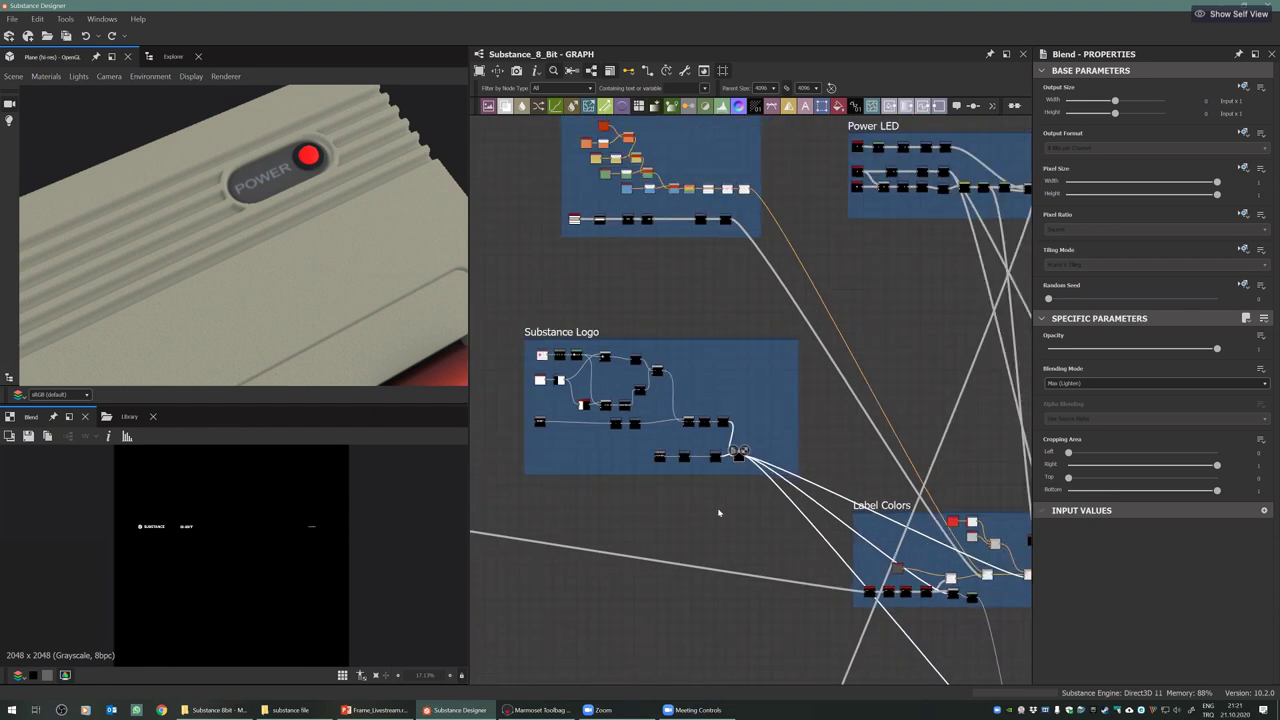
pyautogui.moveTo(718, 513); pyautogui.dragTo(652, 450, button='middle')
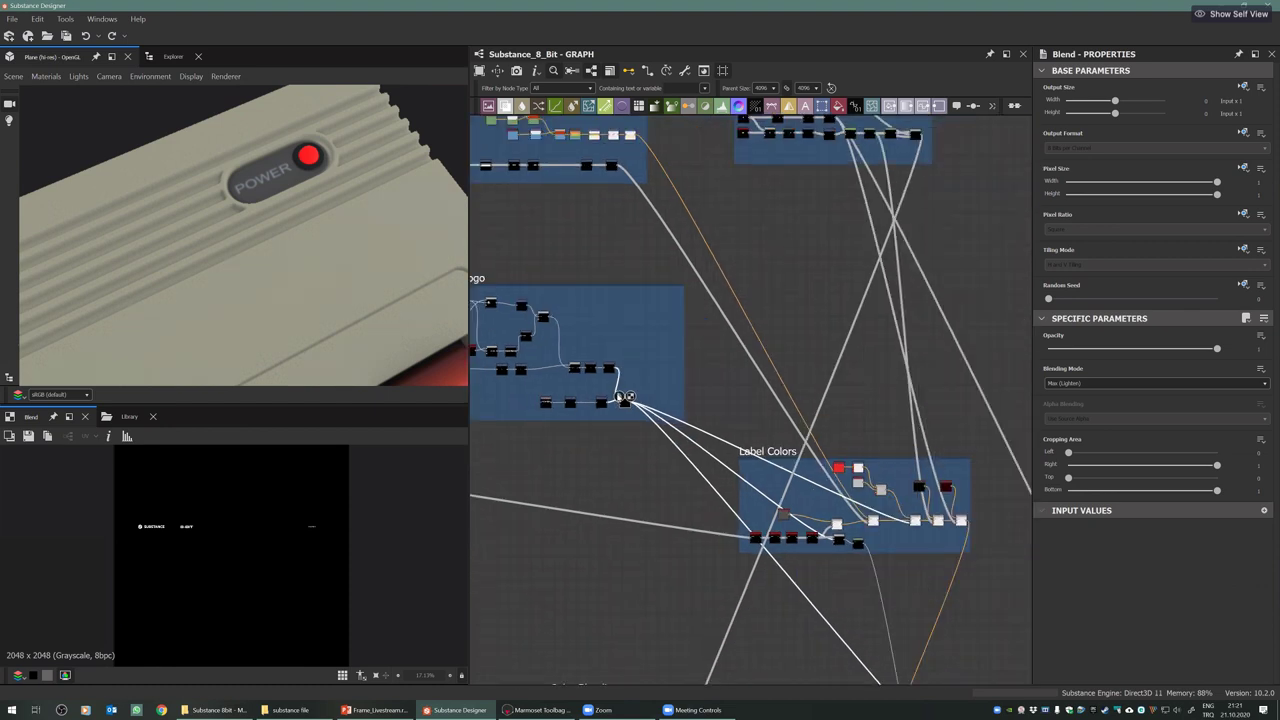
pyautogui.moveTo(626, 398); pyautogui.dragTo(600, 394, button='middle')
pyautogui.scroll(4, 735, 503)
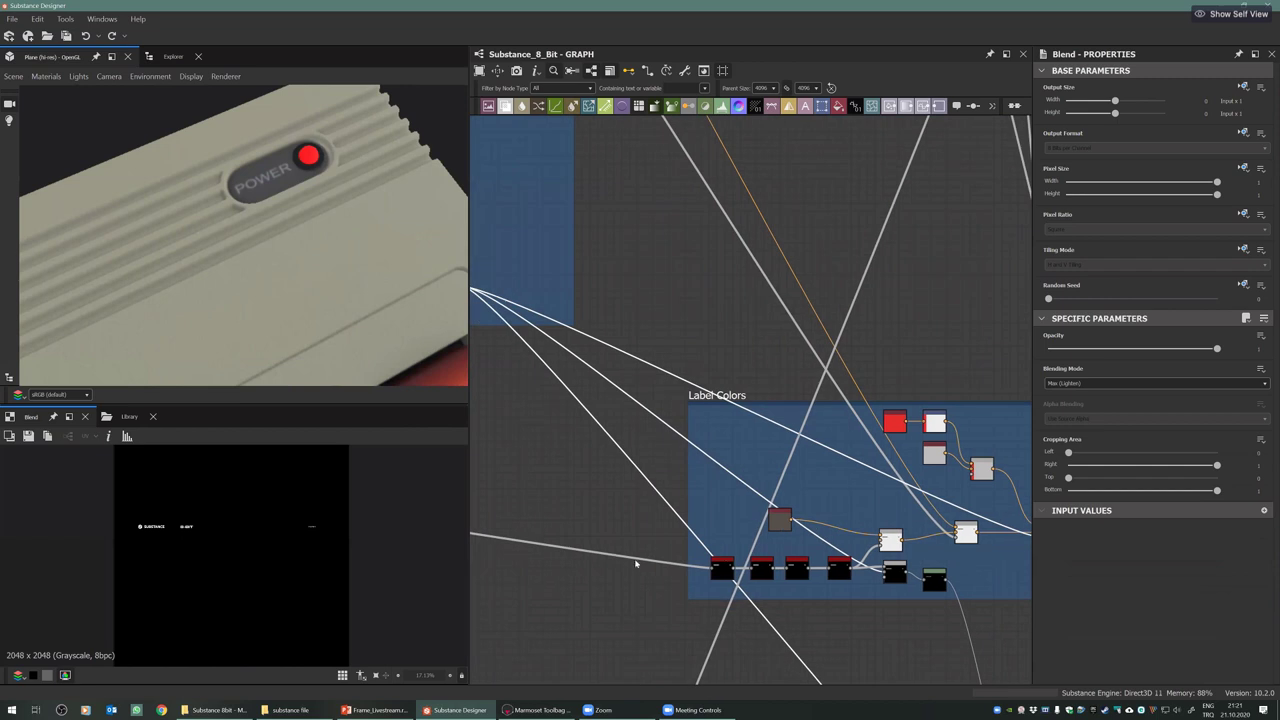
pyautogui.scroll(-5, 635, 565)
pyautogui.moveTo(613, 502); pyautogui.dragTo(622, 512, button='middle')
pyautogui.scroll(2, 622, 512)
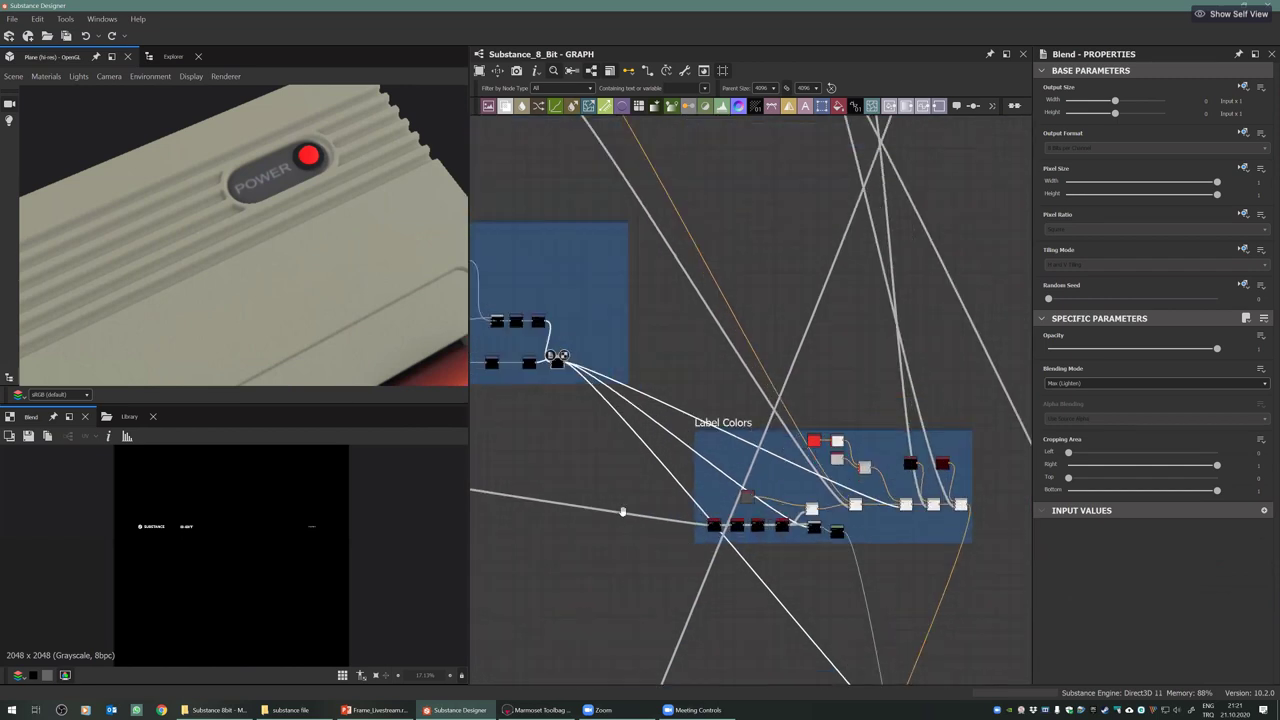
pyautogui.scroll(3, 770, 515)
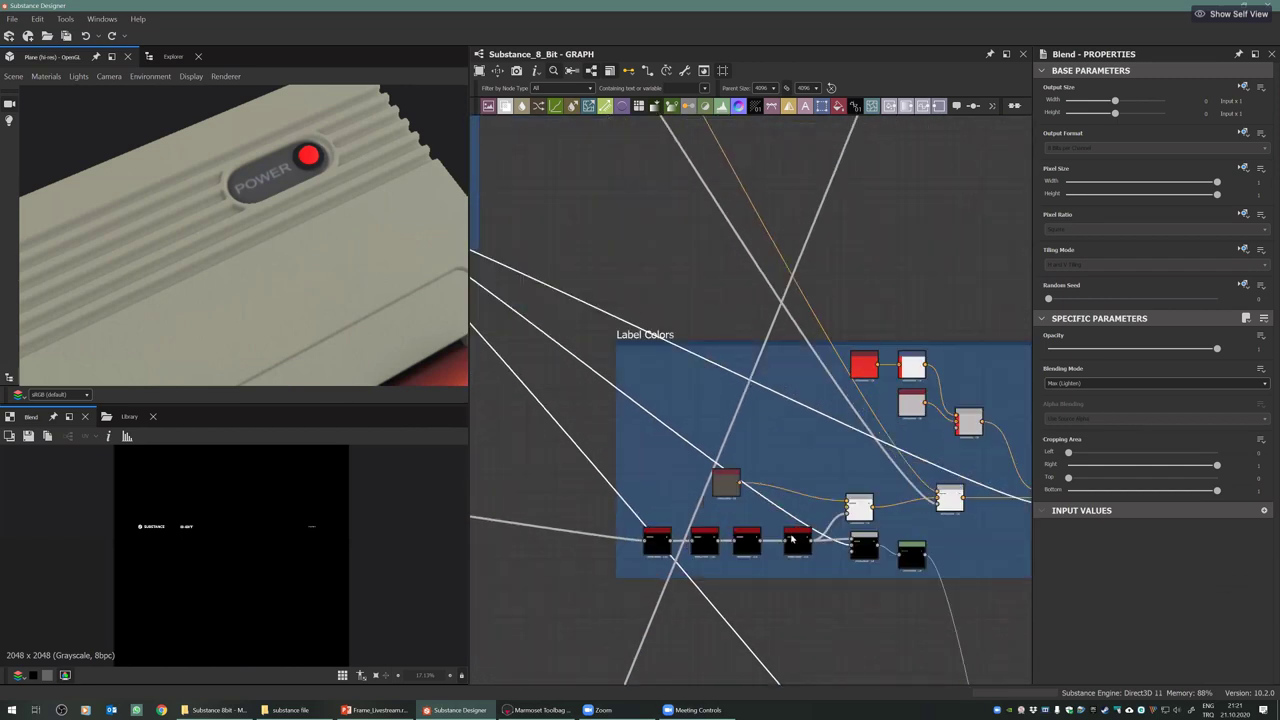
# Preview the Max (Lighten) Blend in the Label Colors frame that adds the logo lettering to the badge mask
pyautogui.scroll(3, 780, 520)
pyautogui.doubleClick(743, 541)
pyautogui.scroll(1, 771, 530)
pyautogui.moveTo(928, 538); pyautogui.dragTo(742, 525, button='middle')
pyautogui.click(769, 540)
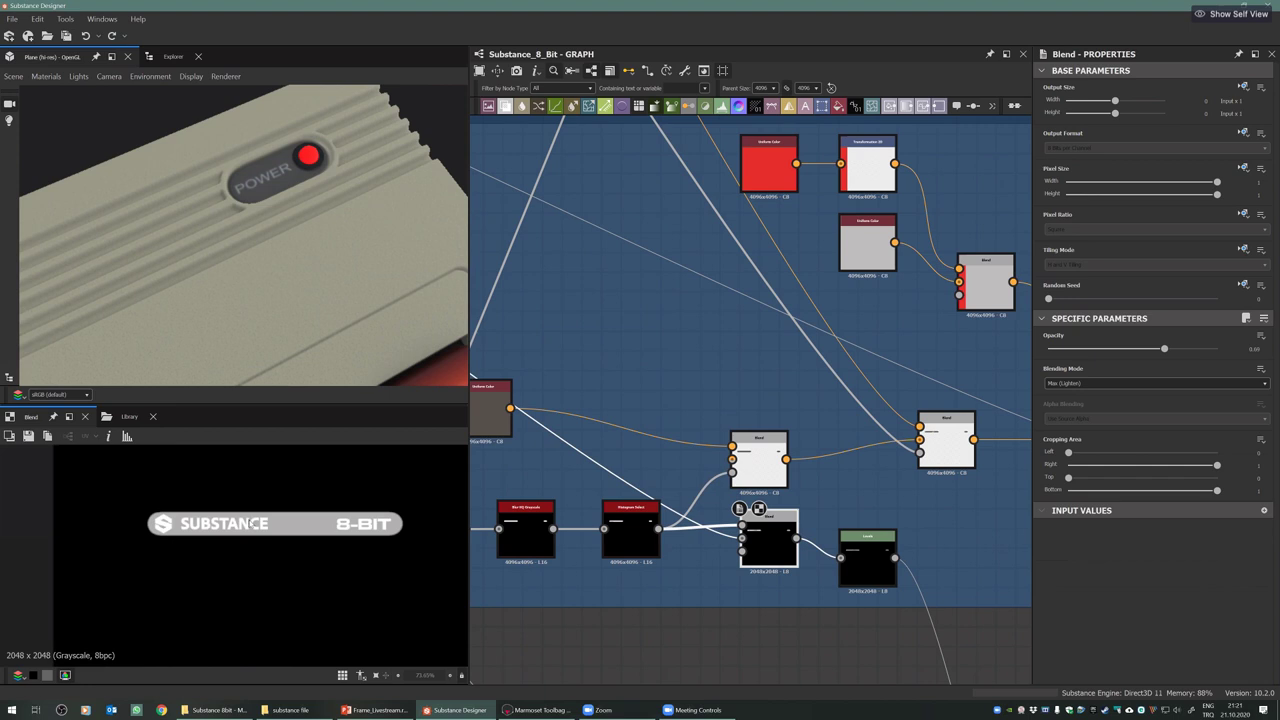
pyautogui.scroll(-3, 712, 415)
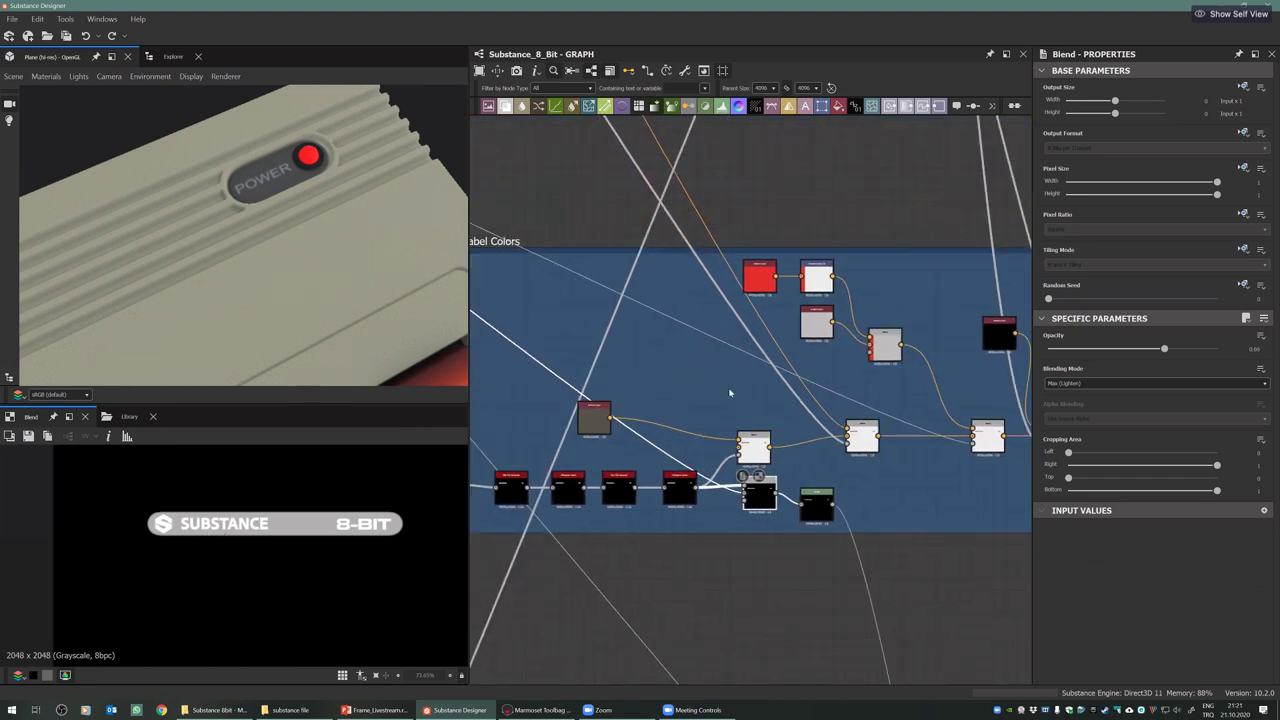
# Show the Levels node after the badge Blend and trace its output to the Blend feeding the Normal node
pyautogui.moveTo(776, 532); pyautogui.dragTo(758, 509, button='middle')
pyautogui.moveTo(717, 413); pyautogui.dragTo(652, 323, button='middle')
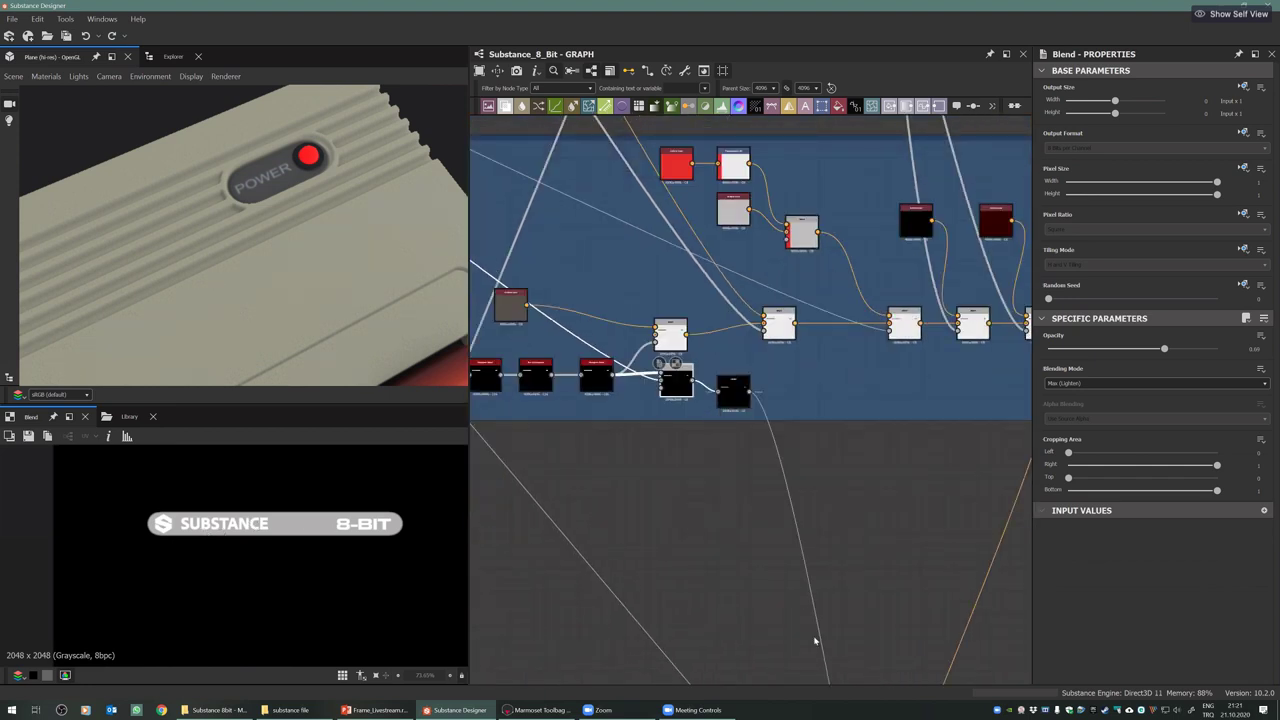
pyautogui.click(735, 392)
pyautogui.scroll(-5, 698, 443)
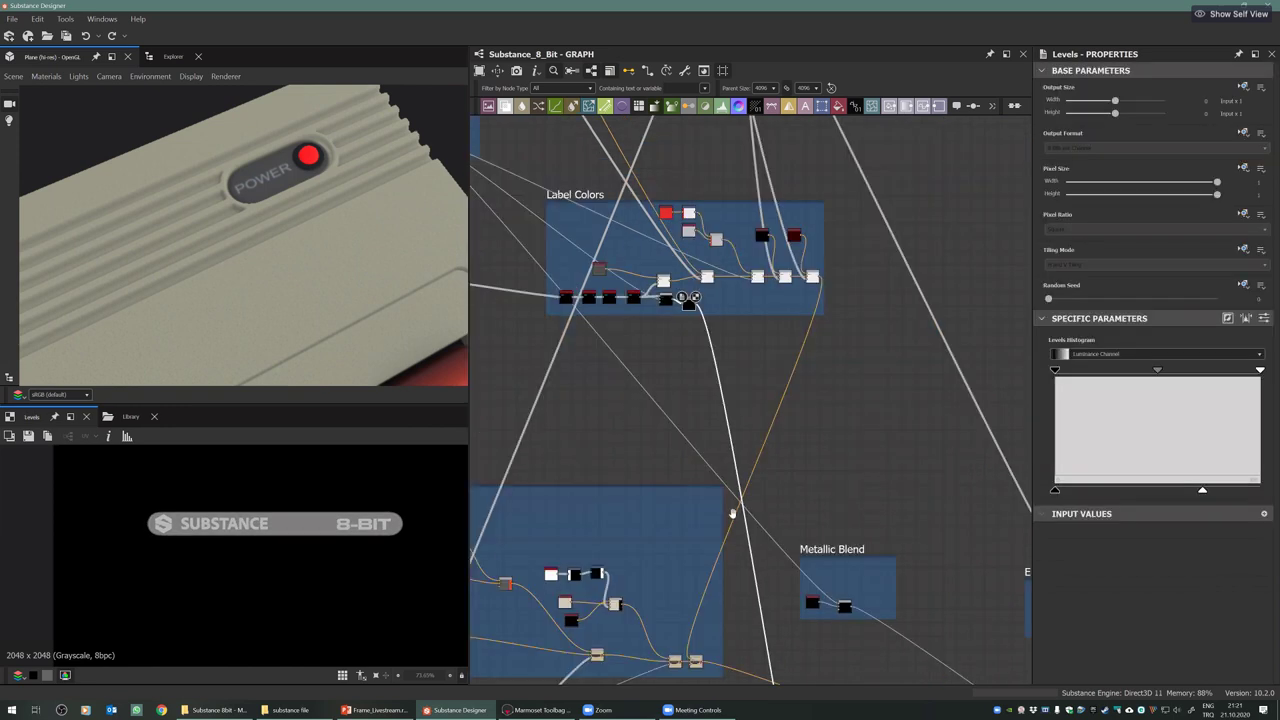
pyautogui.moveTo(733, 514); pyautogui.dragTo(750, 492, button='middle')
pyautogui.scroll(4, 824, 478)
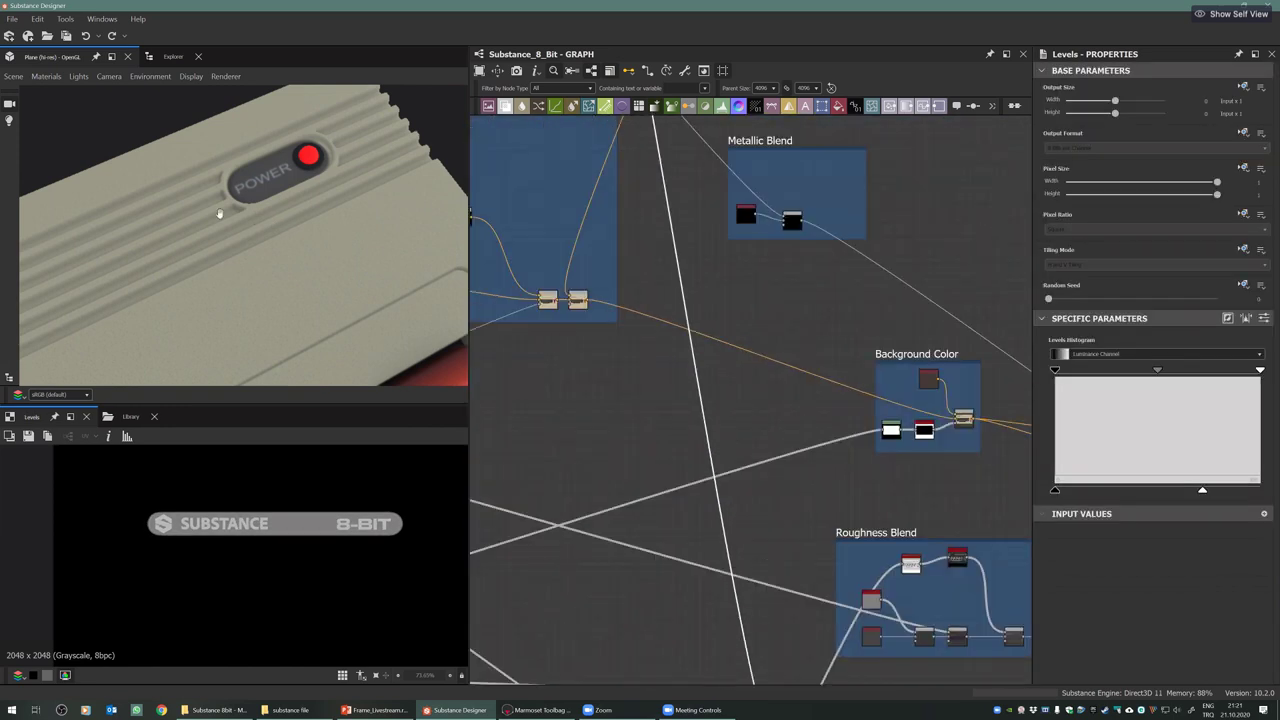
pyautogui.scroll(4, 570, 517)
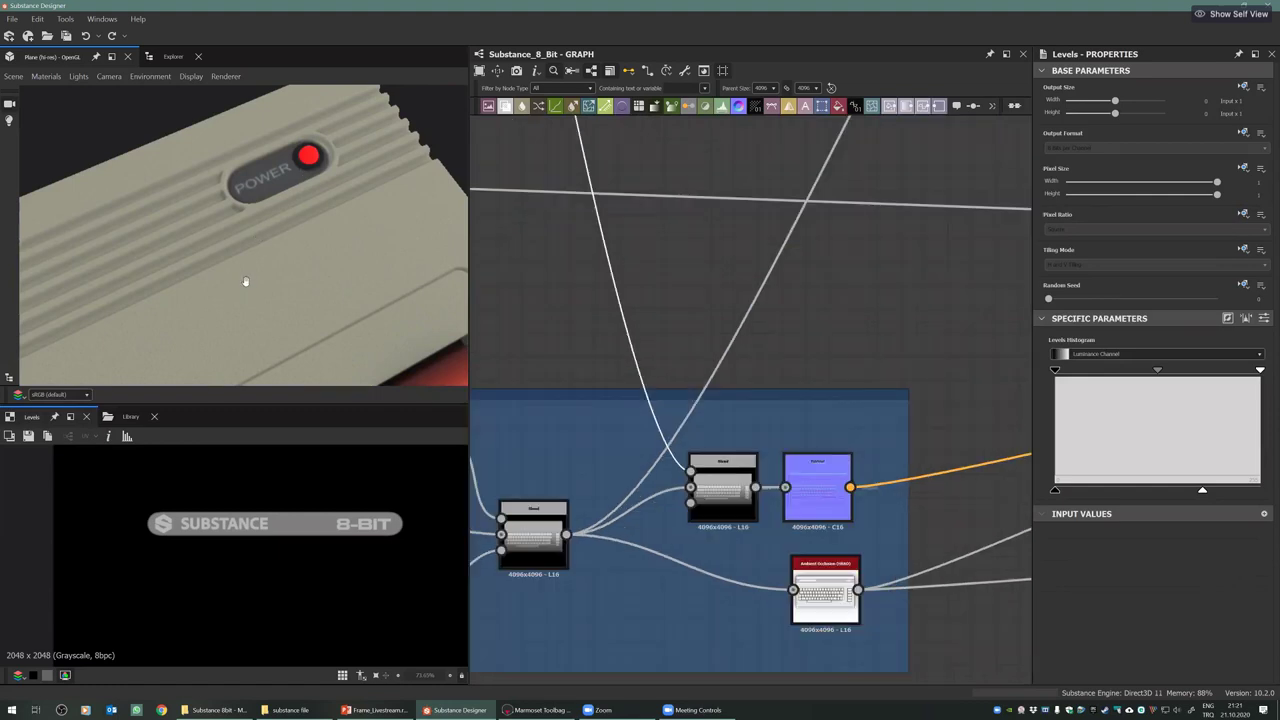
# Examine the raised SUBSTANCE and 8-BIT lettering on the 3D model up close under reflected light
pyautogui.scroll(3, 246, 277)
pyautogui.moveTo(352, 183); pyautogui.dragTo(322, 212)
pyautogui.moveTo(272, 300); pyautogui.dragTo(316, 197, button='middle')
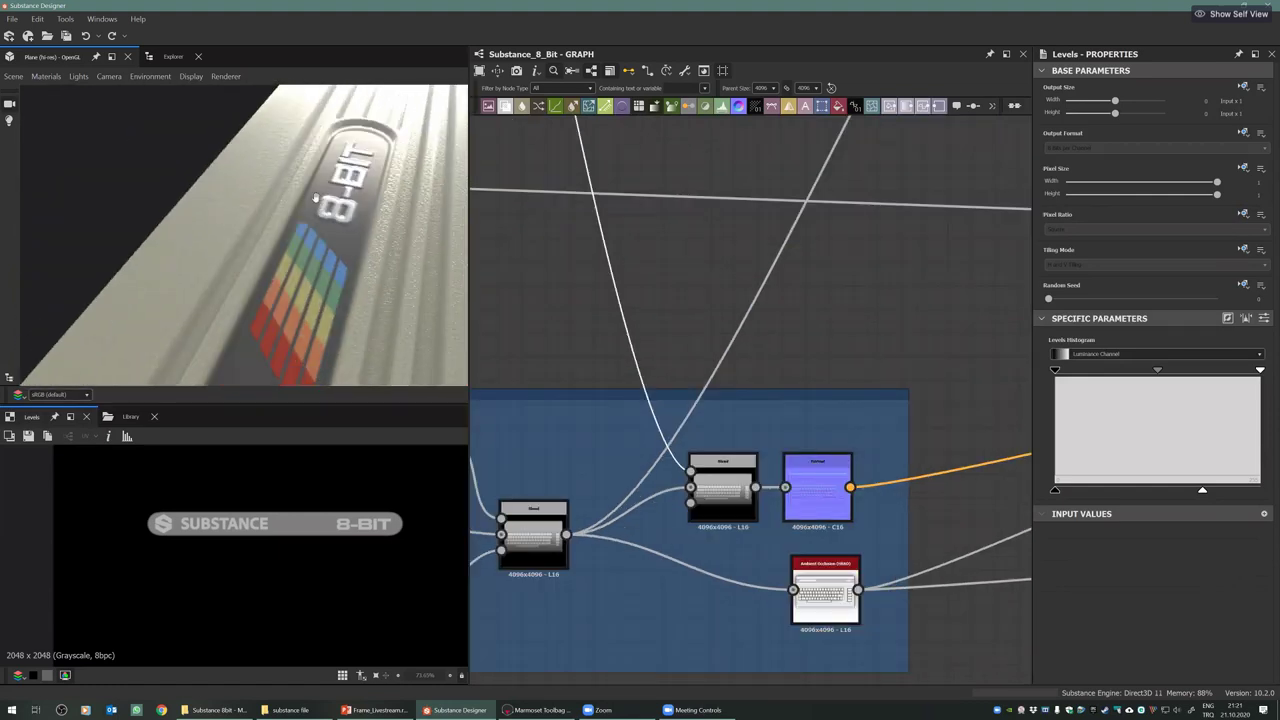
pyautogui.scroll(-2, 316, 197)
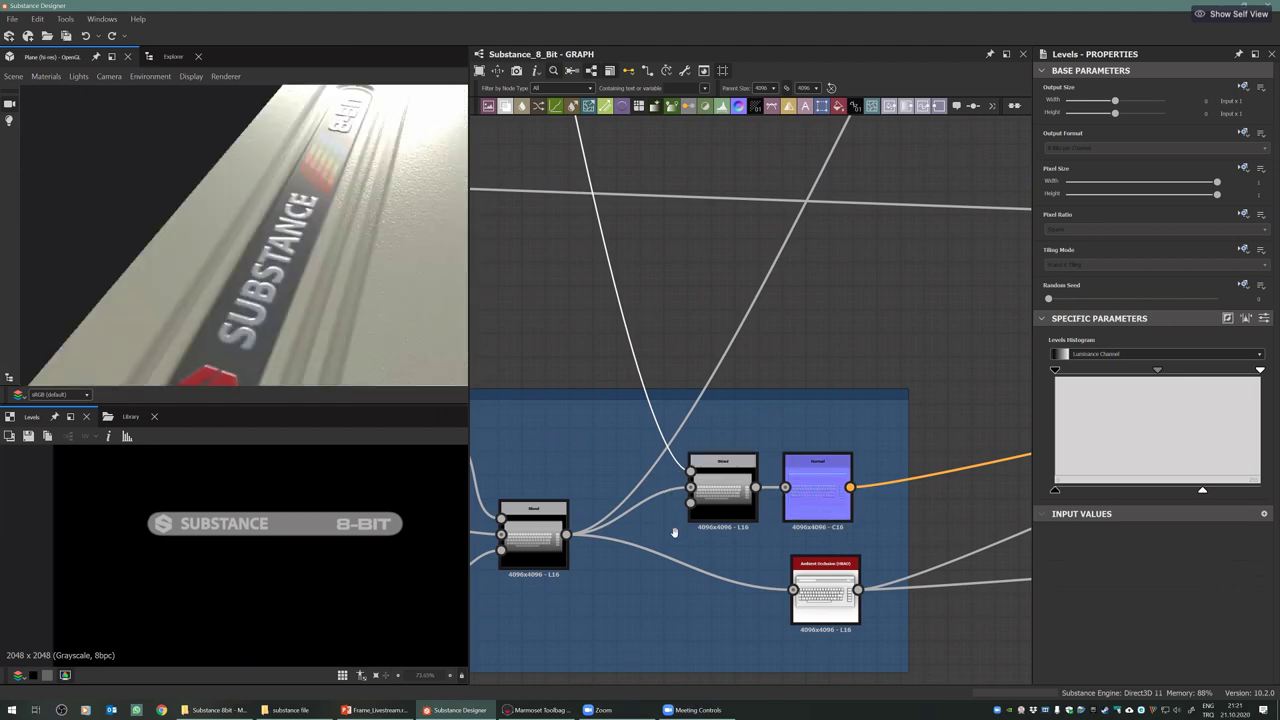
# Trace the Levels connection from the Grain frame back up to the Label Colors frame
pyautogui.scroll(-2, 674, 528)
pyautogui.moveTo(650, 423); pyautogui.dragTo(729, 474, button='middle')
pyautogui.scroll(-3, 729, 474)
pyautogui.scroll(-3, 710, 494)
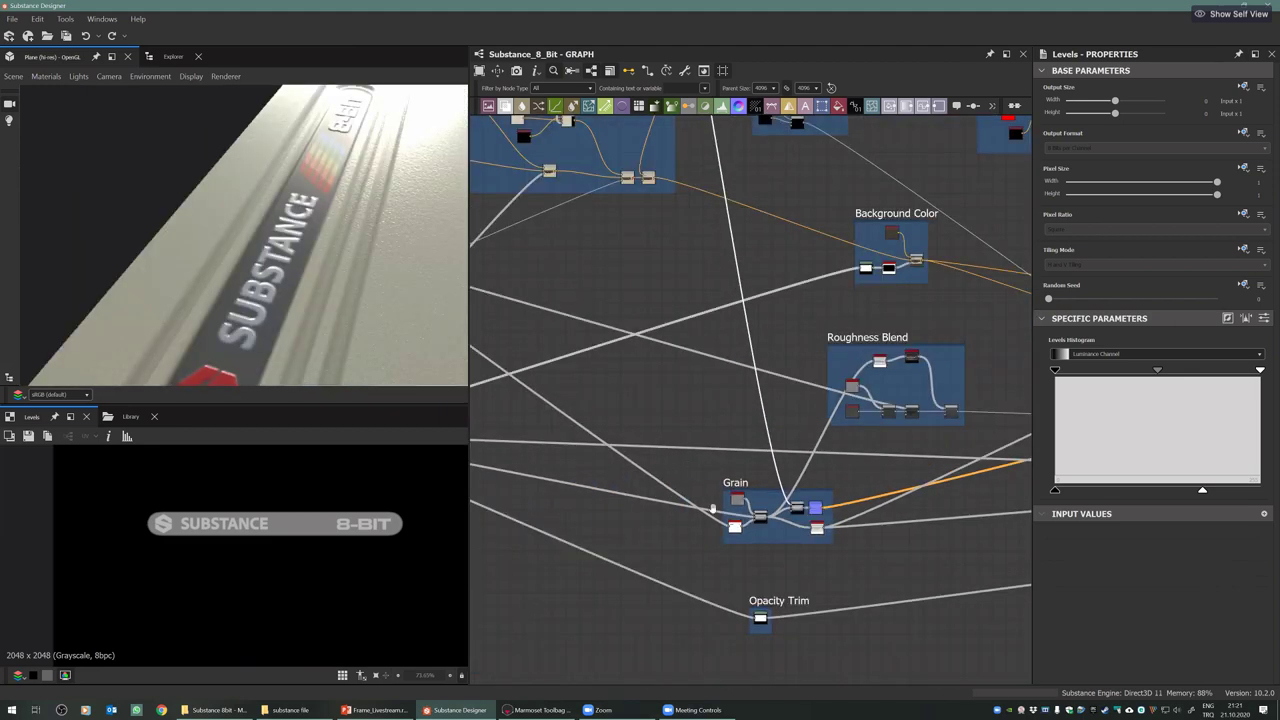
pyautogui.moveTo(812, 420); pyautogui.dragTo(828, 545, button='middle')
pyautogui.moveTo(789, 244); pyautogui.dragTo(799, 534, button='middle')
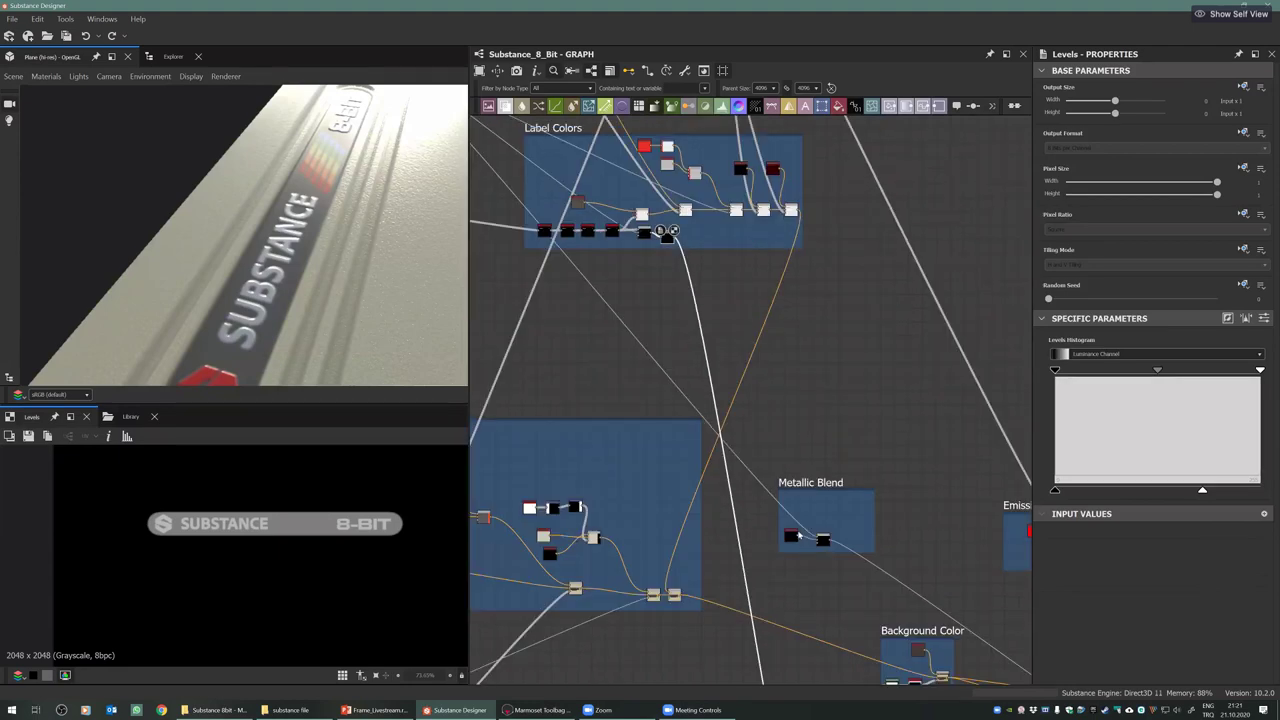
pyautogui.moveTo(715, 335); pyautogui.dragTo(789, 526, button='middle')
pyautogui.moveTo(757, 460); pyautogui.dragTo(788, 525, button='middle')
pyautogui.scroll(1, 788, 525)
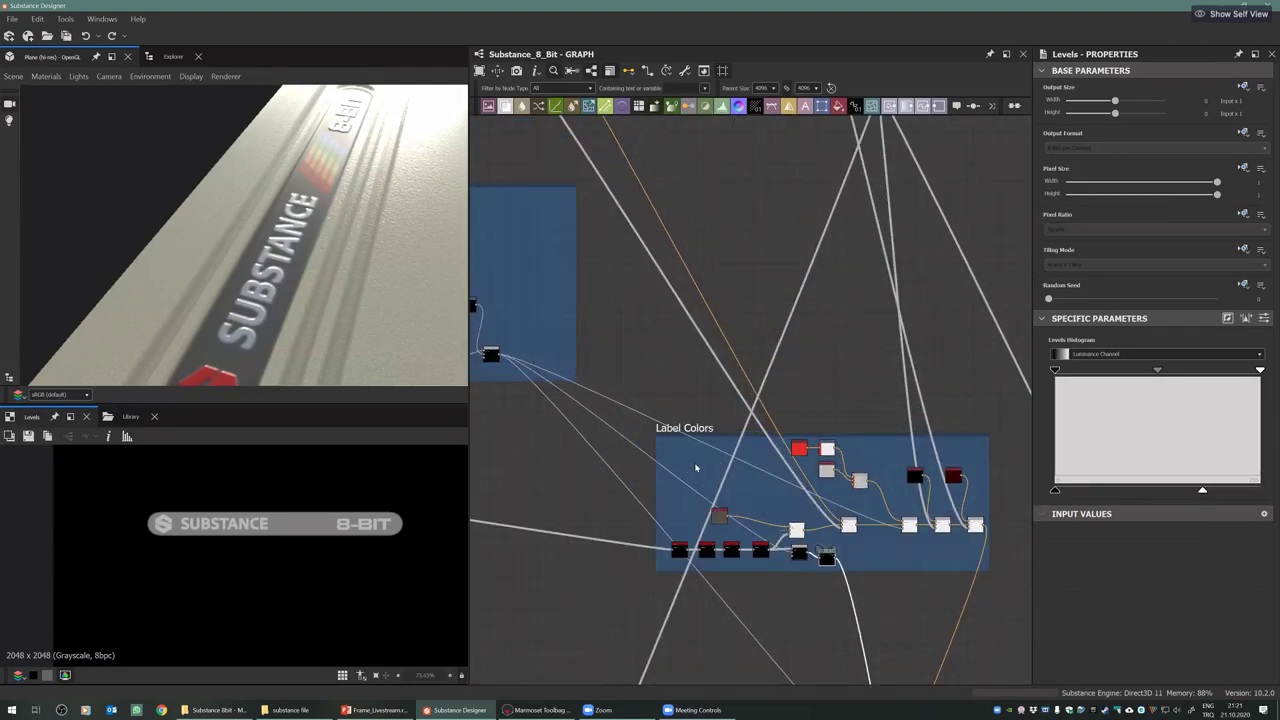
# Turn the 3D view to the badge's rainbow stripes and locate the Color Stripes frame in the graph
pyautogui.scroll(-4, 784, 522)
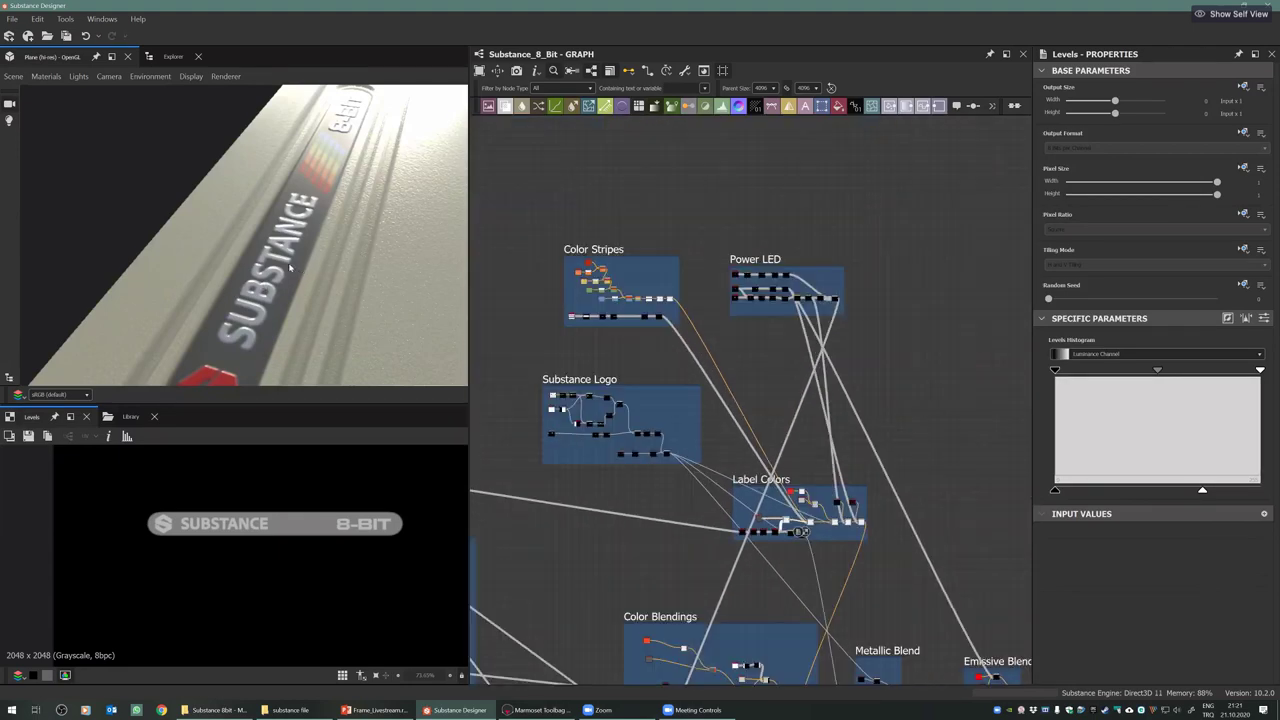
pyautogui.scroll(-1, 800, 531)
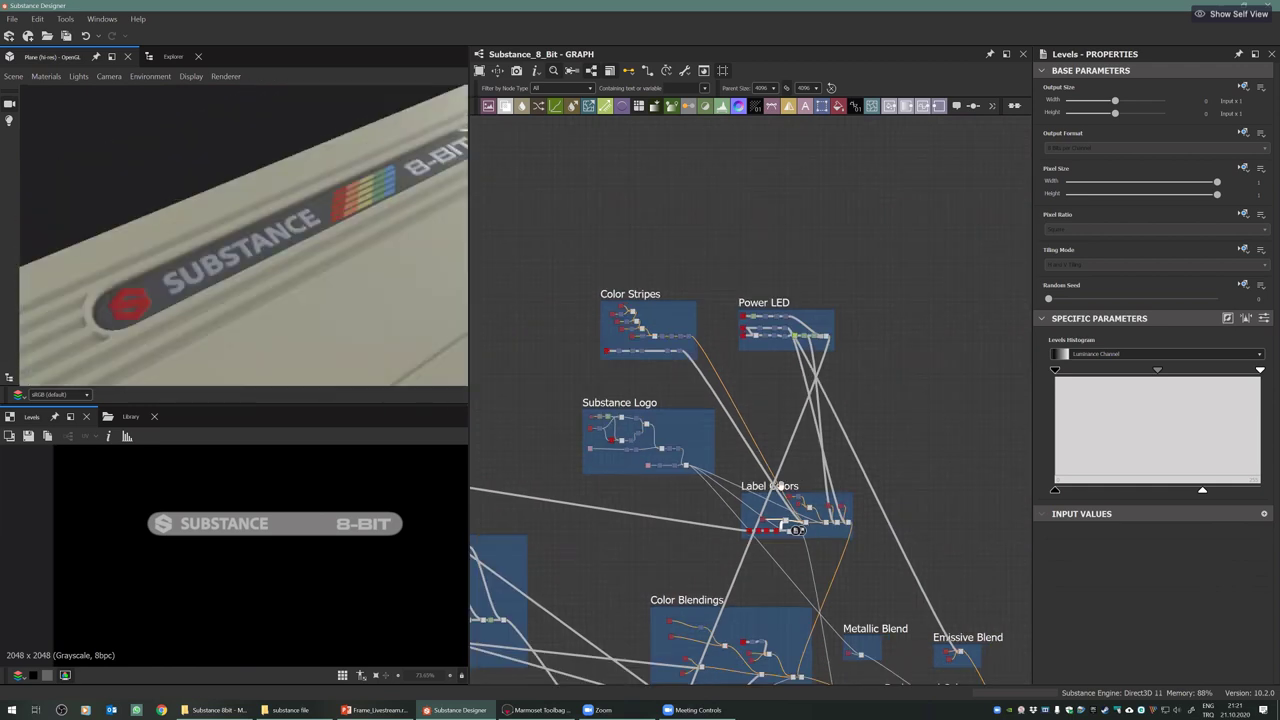
pyautogui.scroll(2, 802, 478)
pyautogui.scroll(3, 609, 363)
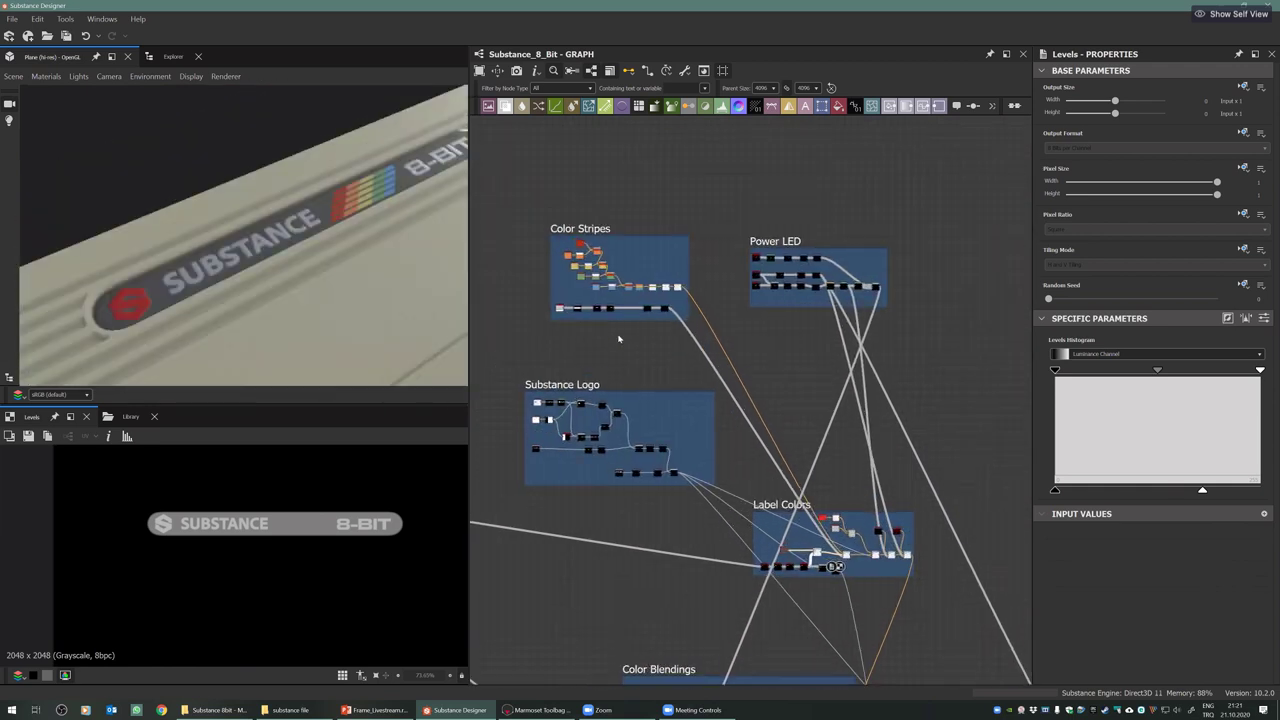
pyautogui.scroll(3, 700, 300)
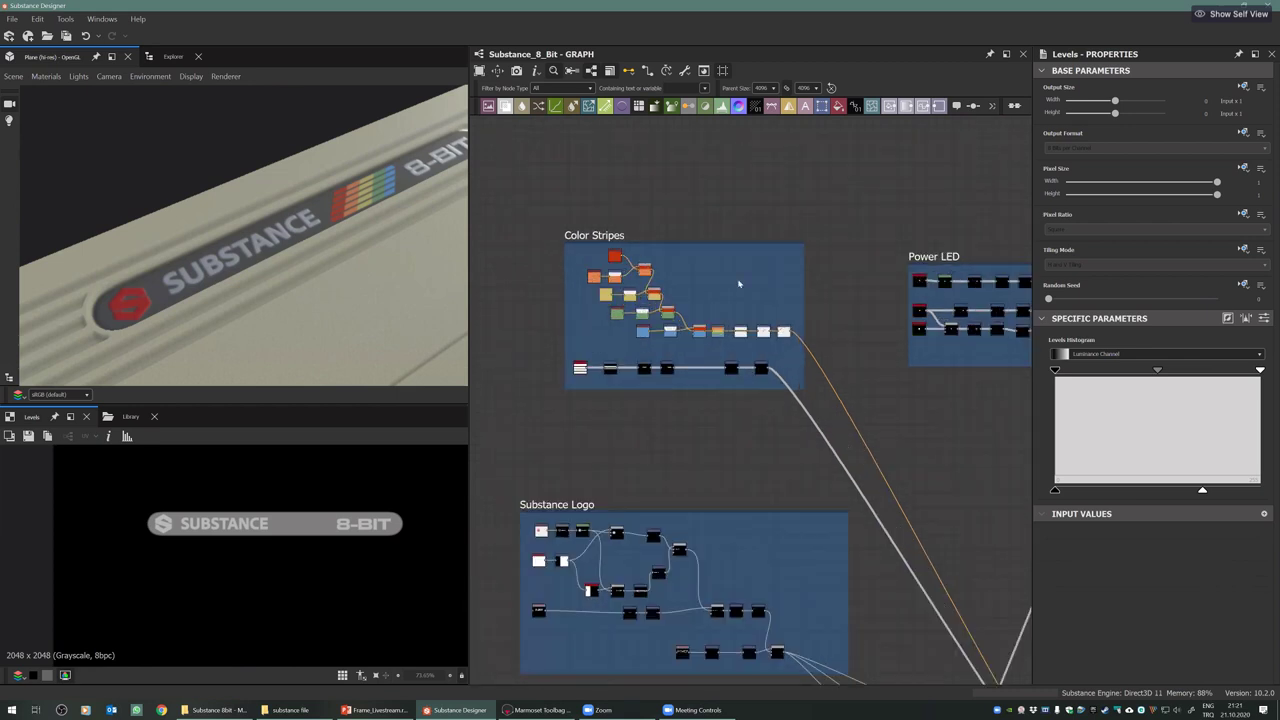
pyautogui.moveTo(819, 411); pyautogui.dragTo(771, 401, button='middle')
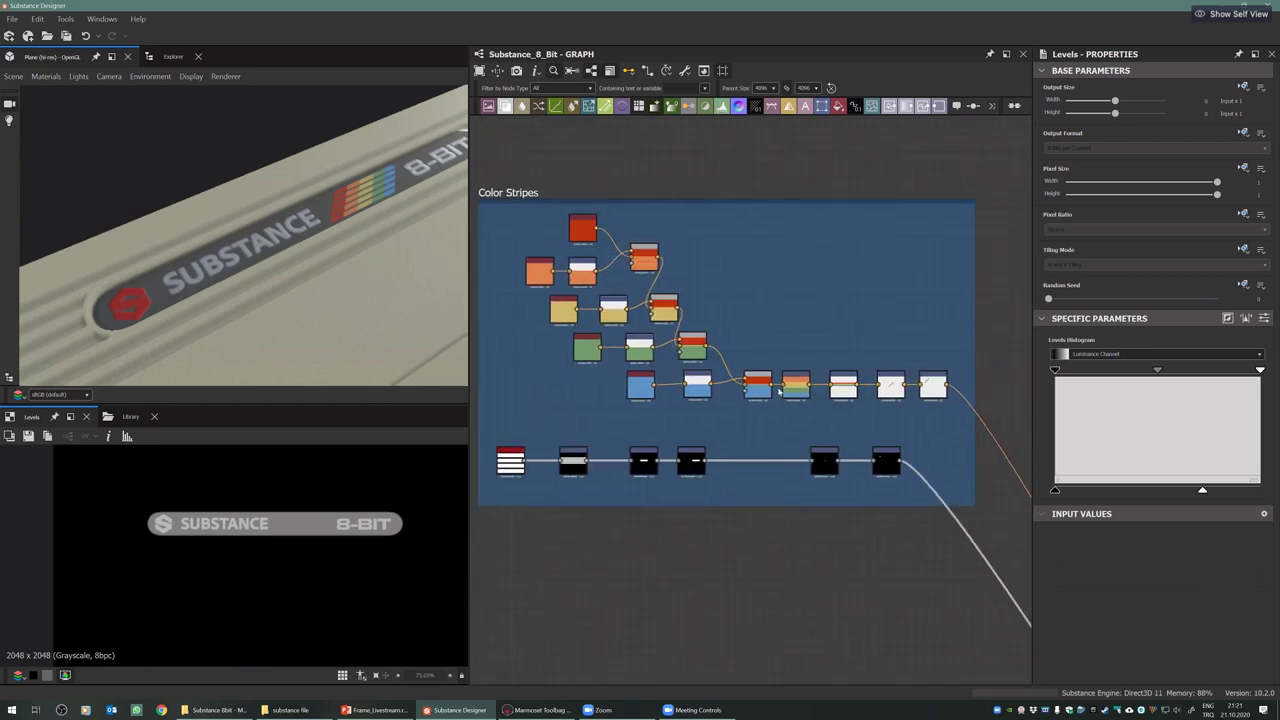
pyautogui.scroll(2, 598, 304)
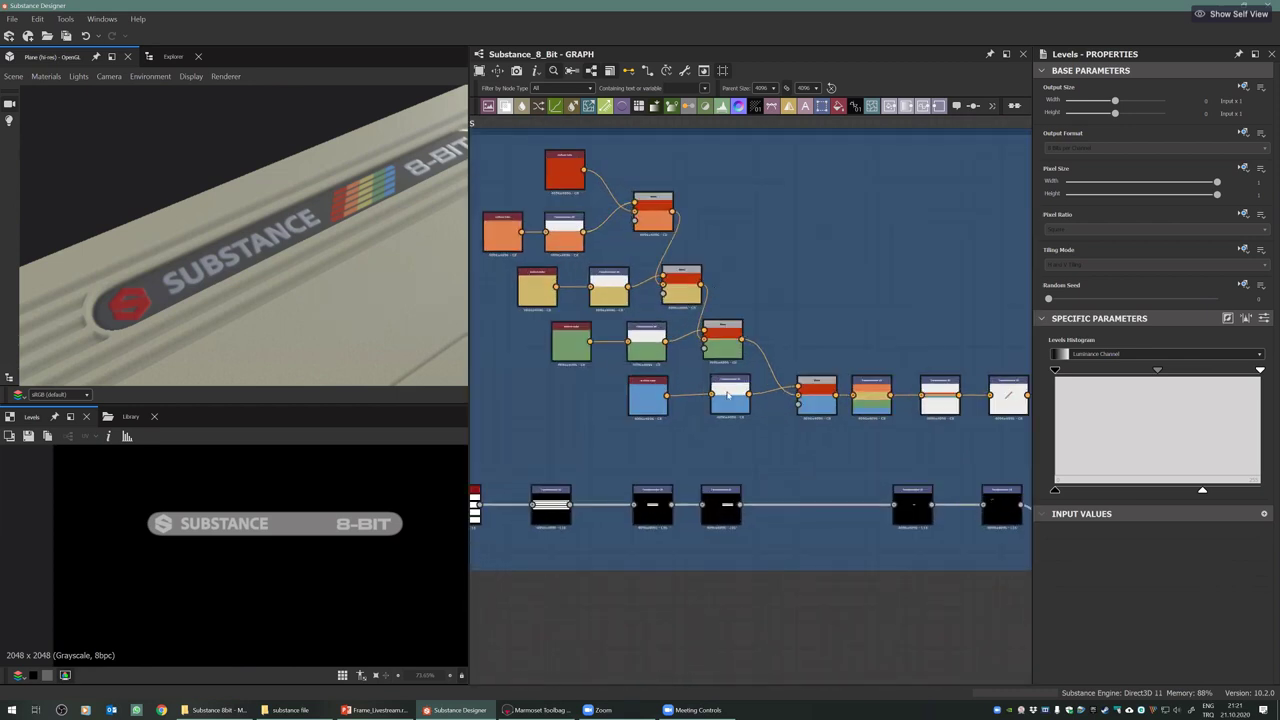
# Preview the last Copy Blend in the Color Stripes frame that stacks the red, orange, yellow, green and blue colors
pyautogui.click(826, 405)
pyautogui.doubleClick(826, 405)
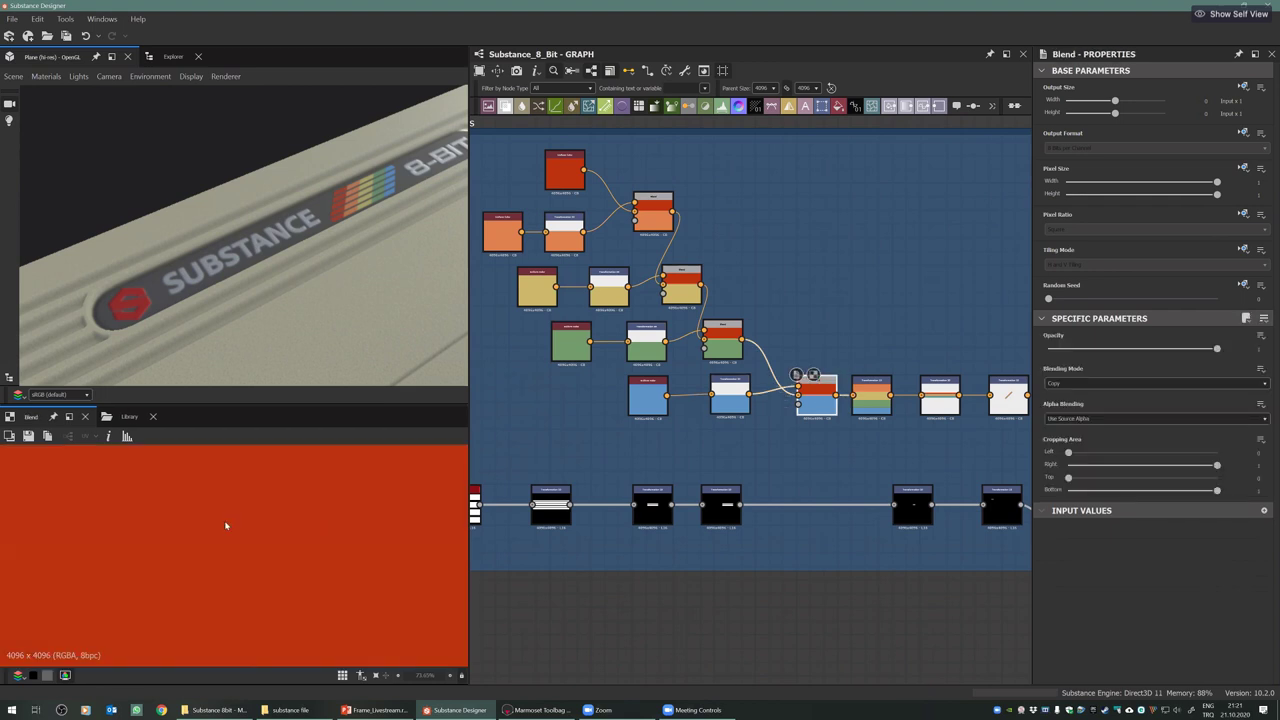
pyautogui.scroll(-5, 215, 555)
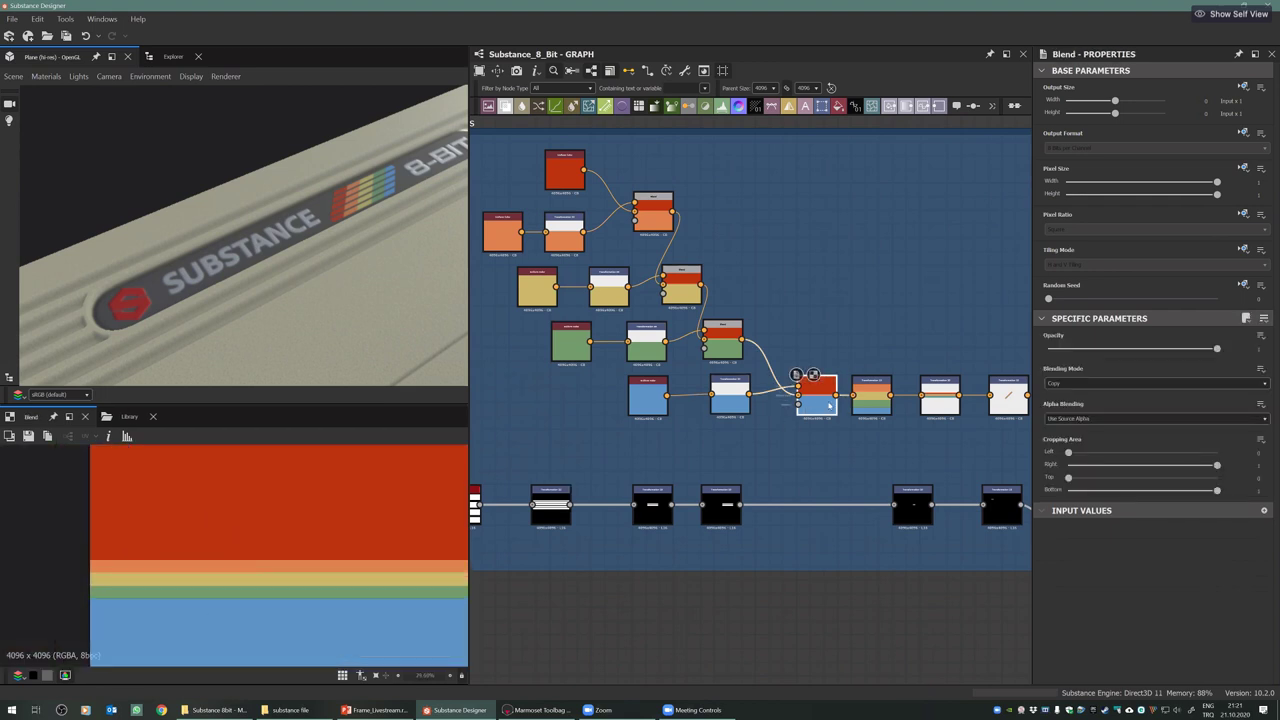
# Preview the Transformation 2D following the stacked color Blend, and return to the Blend's result for comparison
pyautogui.click(868, 395)
pyautogui.scroll(-6, 250, 548)
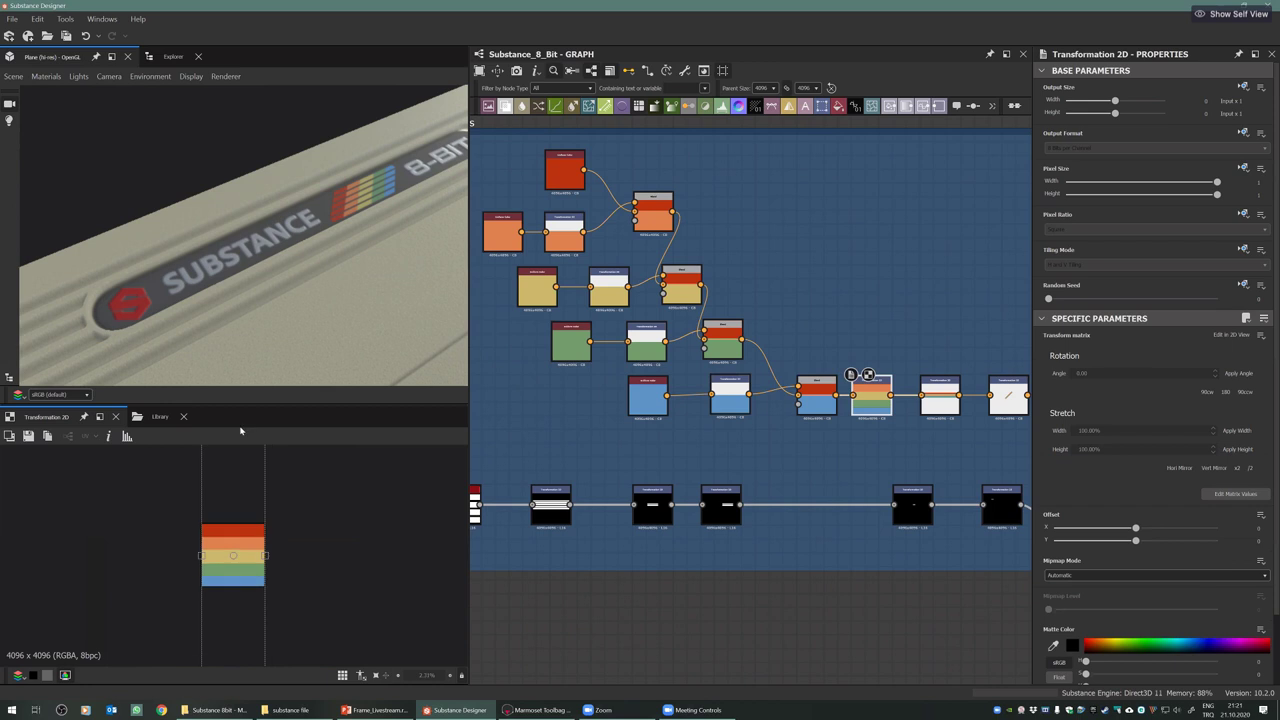
pyautogui.doubleClick(820, 404)
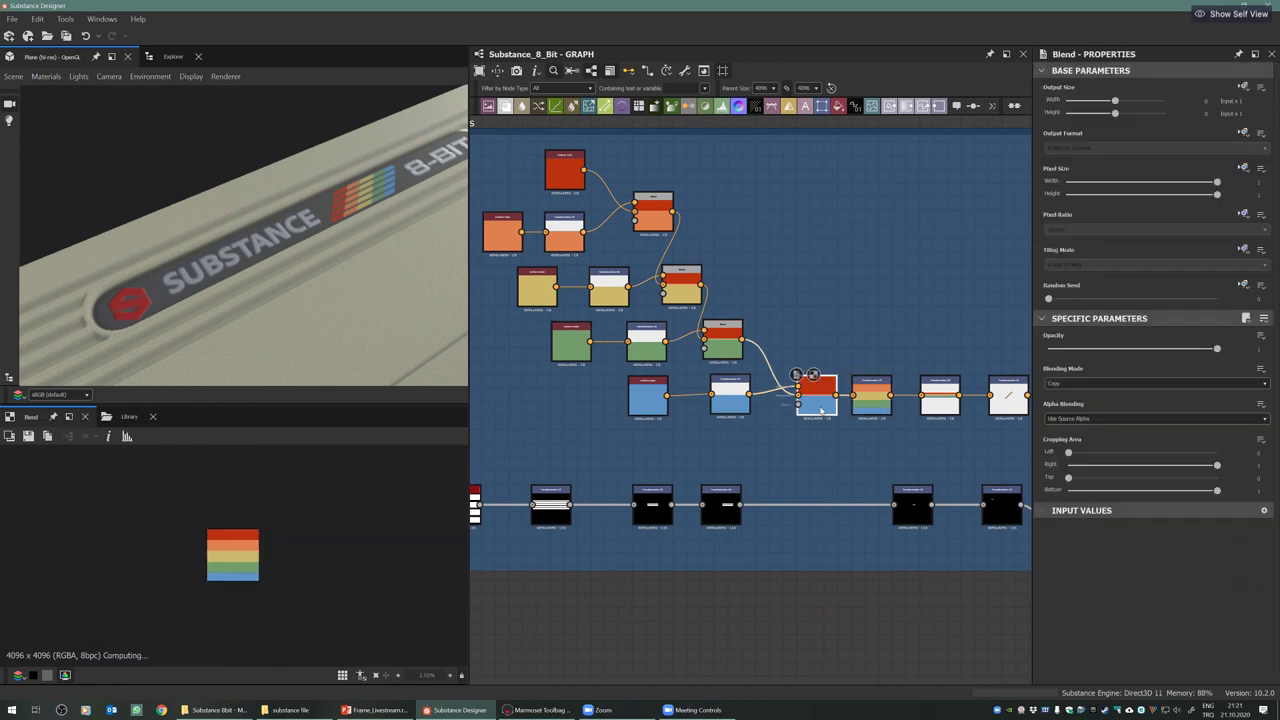
pyautogui.scroll(5, 181, 587)
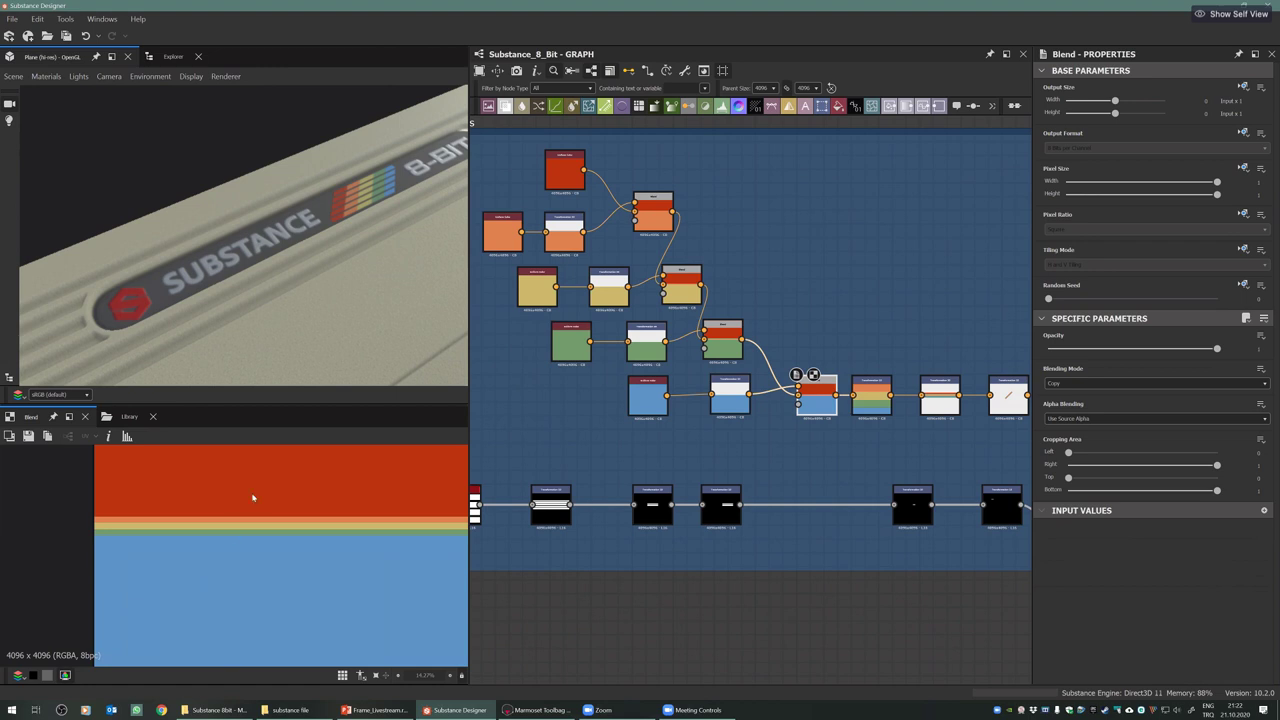
# Preview the Transformation 2D after the stacked color Blend that evens the colors into five equal stripes
pyautogui.scroll(-4, 150, 558)
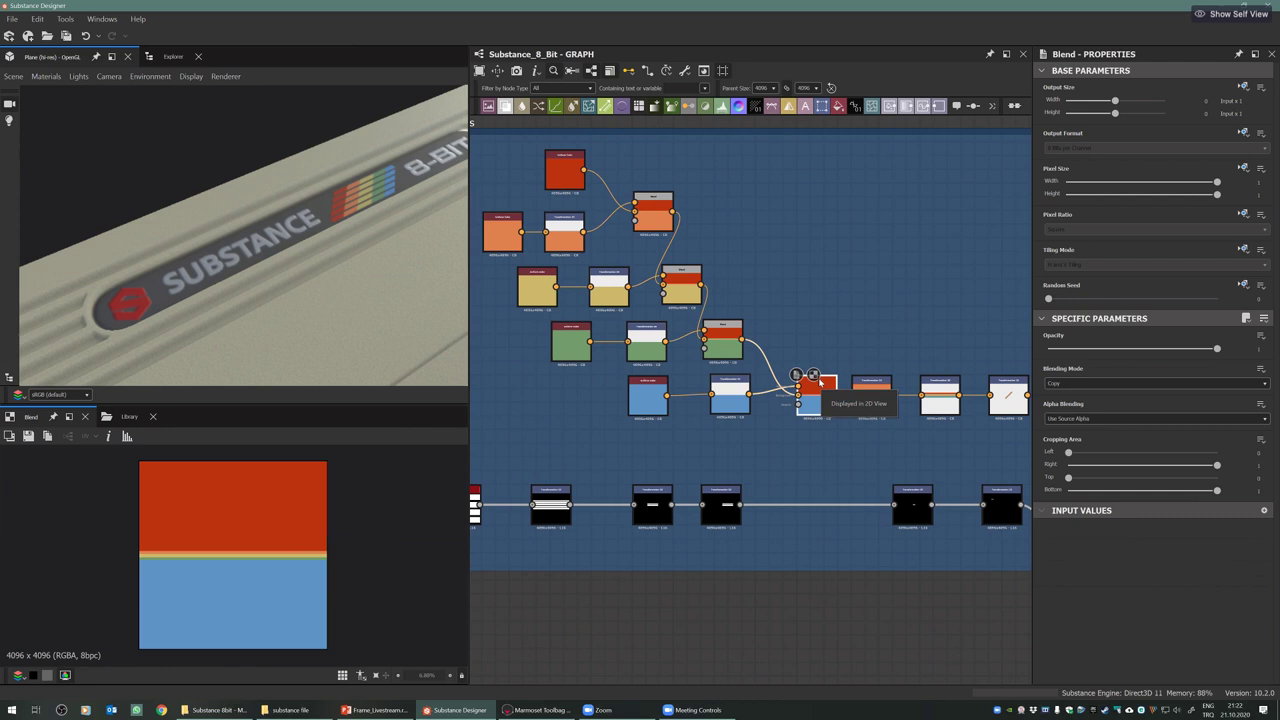
pyautogui.click(866, 393)
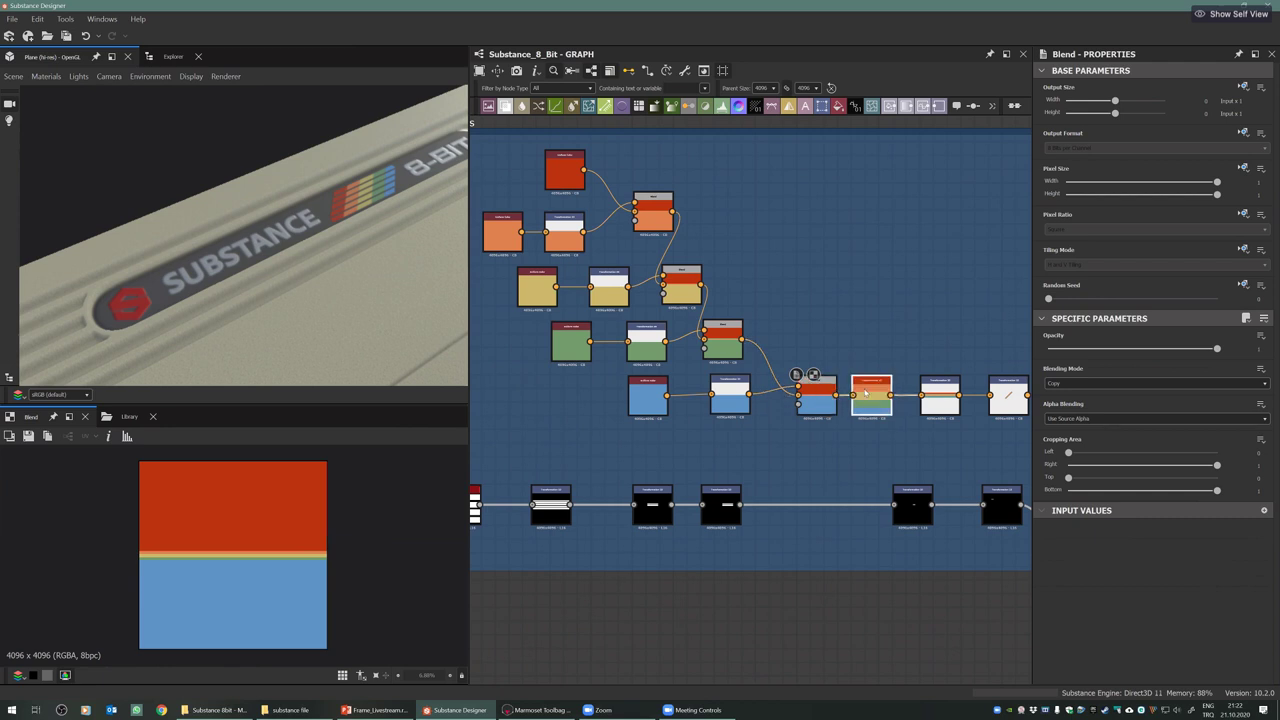
pyautogui.doubleClick(866, 393)
pyautogui.scroll(-3, 266, 594)
pyautogui.scroll(-3, 262, 572)
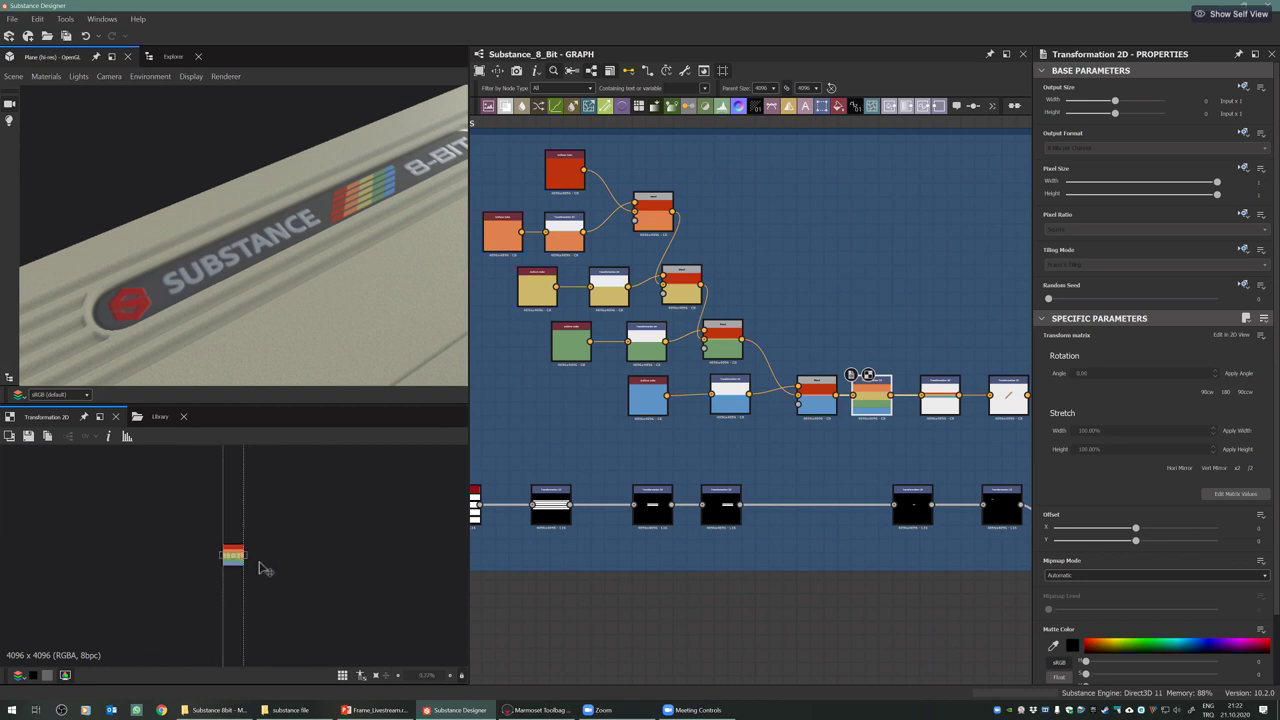
pyautogui.scroll(-1, 262, 570)
pyautogui.moveTo(619, 493); pyautogui.dragTo(561, 495, button='middle')
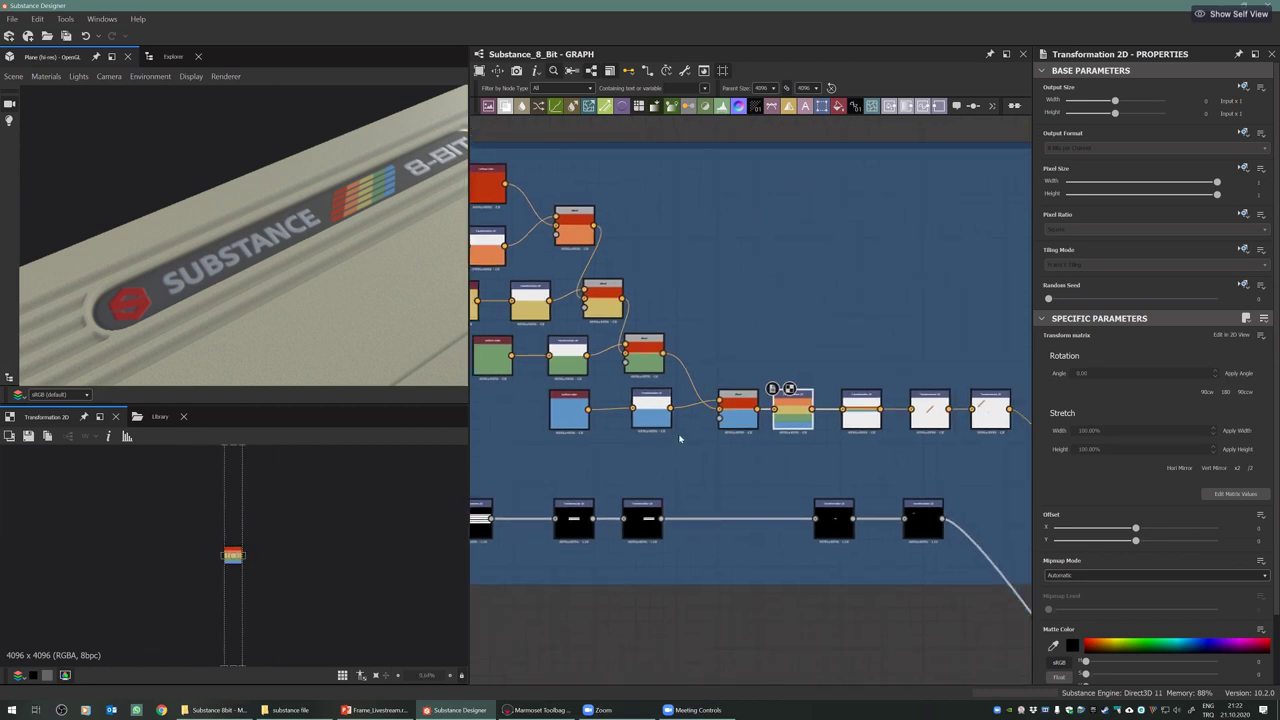
pyautogui.moveTo(797, 428); pyautogui.dragTo(777, 428, button='middle')
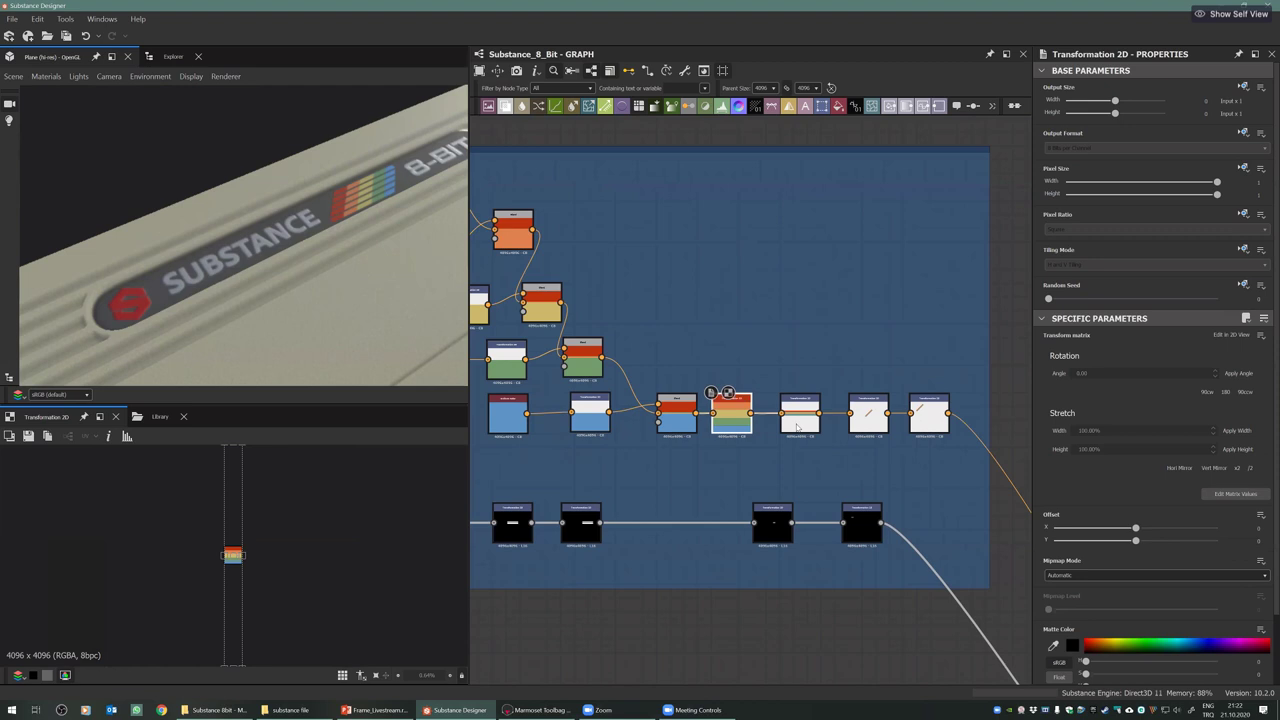
pyautogui.scroll(2, 780, 420)
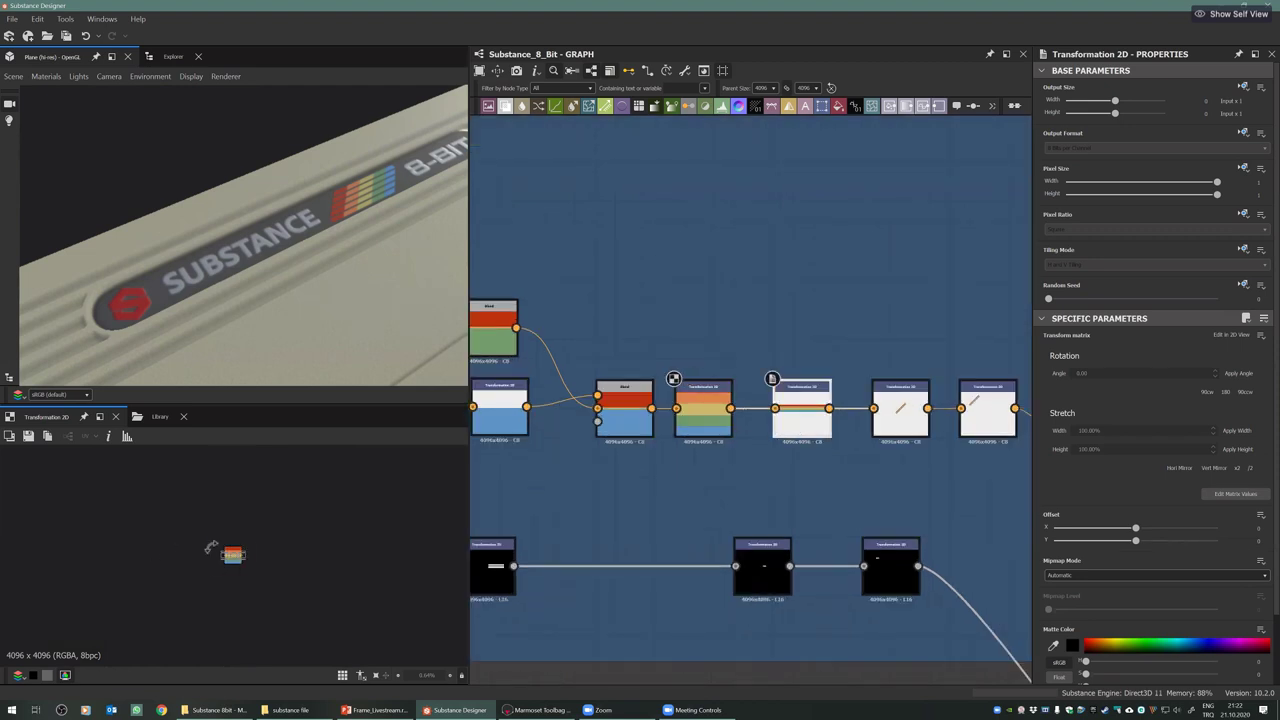
pyautogui.scroll(5, 177, 569)
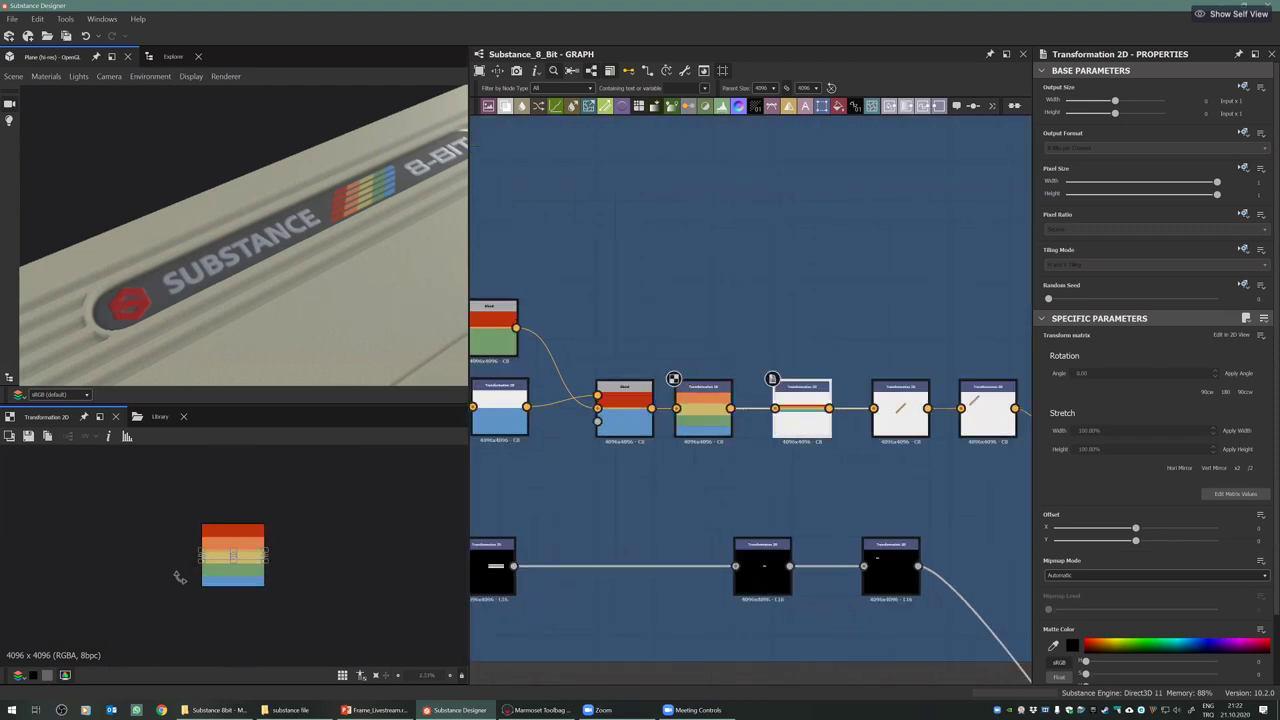
# Preview the next Transformation 2D in the color row, which flattens the stripes into a thin horizontal band
pyautogui.doubleClick(818, 428)
pyautogui.scroll(2, 196, 568)
pyautogui.scroll(1, 200, 567)
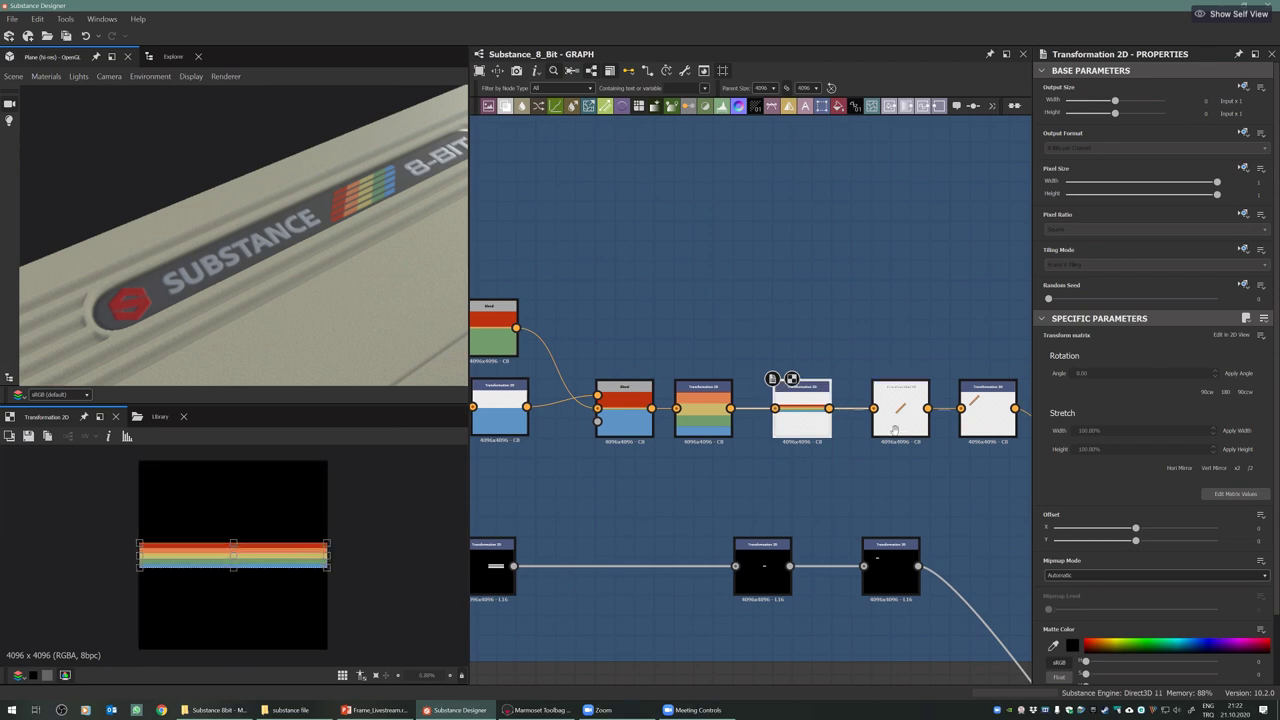
# Preview the last two Transformation 2D nodes that rotate and offset the color band, comparing them with the 3D badge
pyautogui.moveTo(901, 433); pyautogui.dragTo(845, 399, button='middle')
pyautogui.doubleClick(845, 394)
pyautogui.scroll(4, 225, 569)
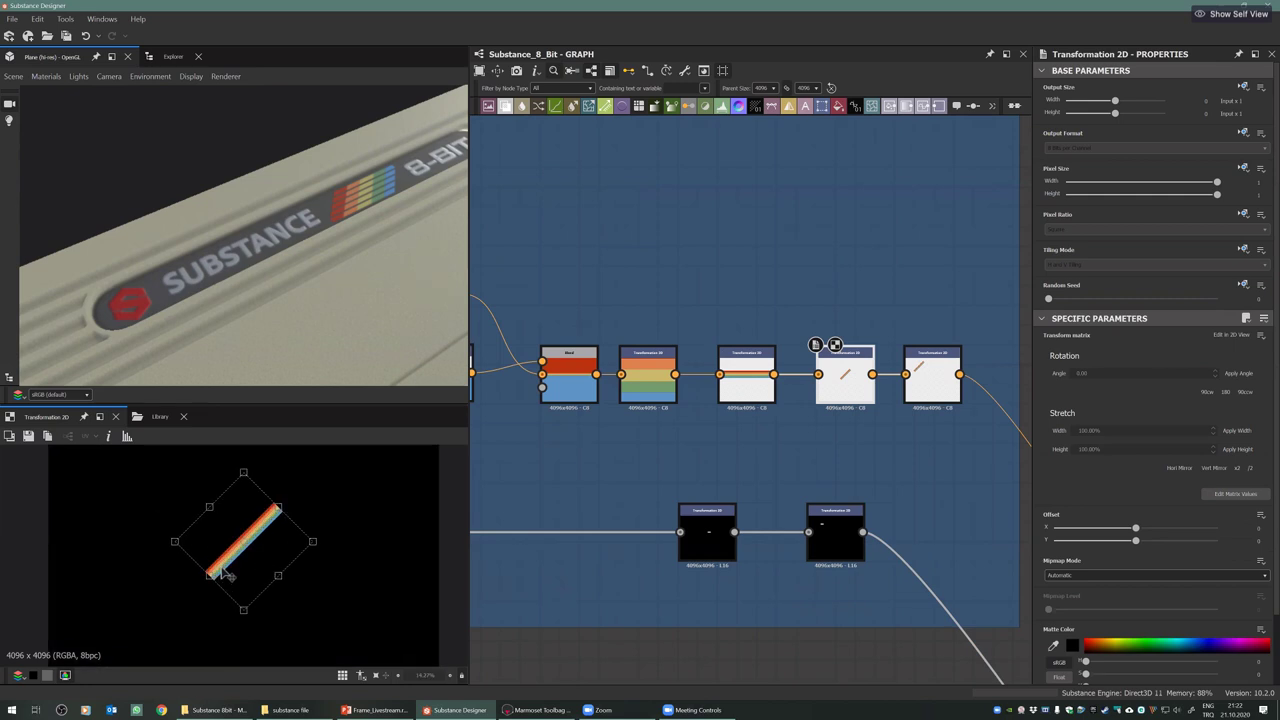
pyautogui.doubleClick(930, 390)
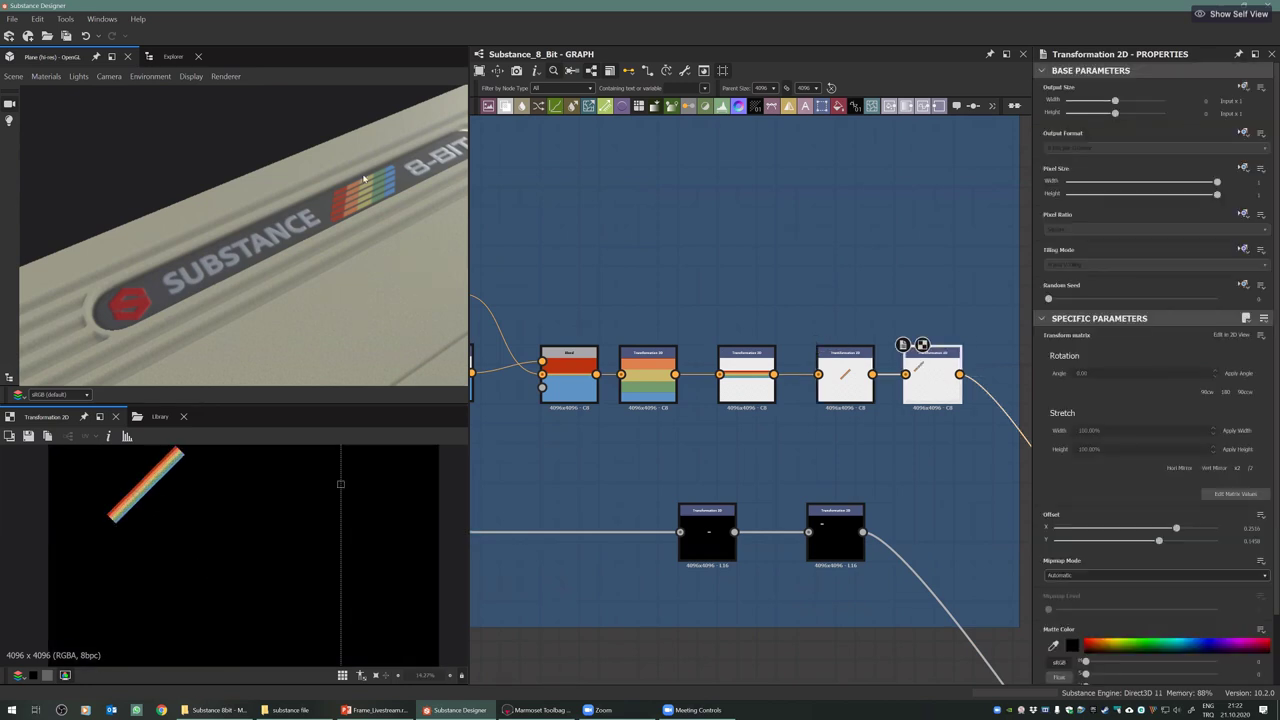
pyautogui.scroll(-4, 323, 270)
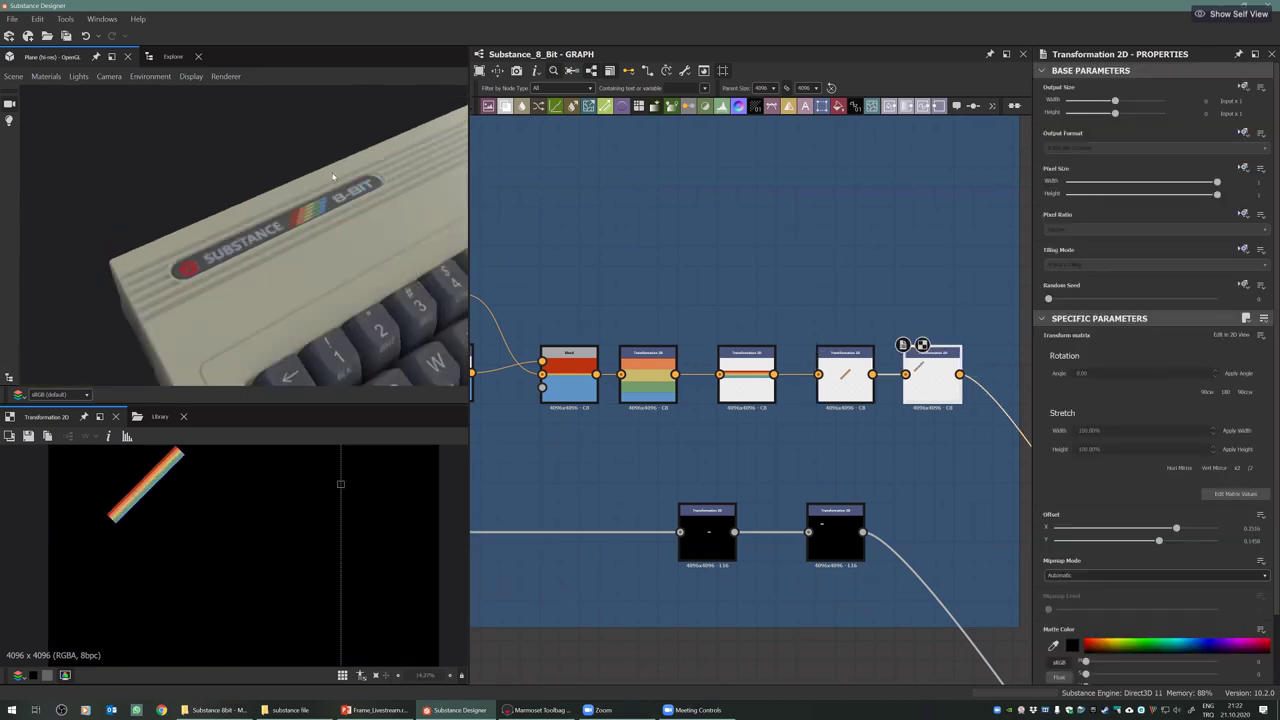
# Preview the Stripes generator in the lower row of the Color Stripes frame and the Transformation 2D that flattens it
pyautogui.keyDown('alt'); pyautogui.moveTo(848, 378); pyautogui.dragTo(762, 478, button='right'); pyautogui.keyUp('alt')
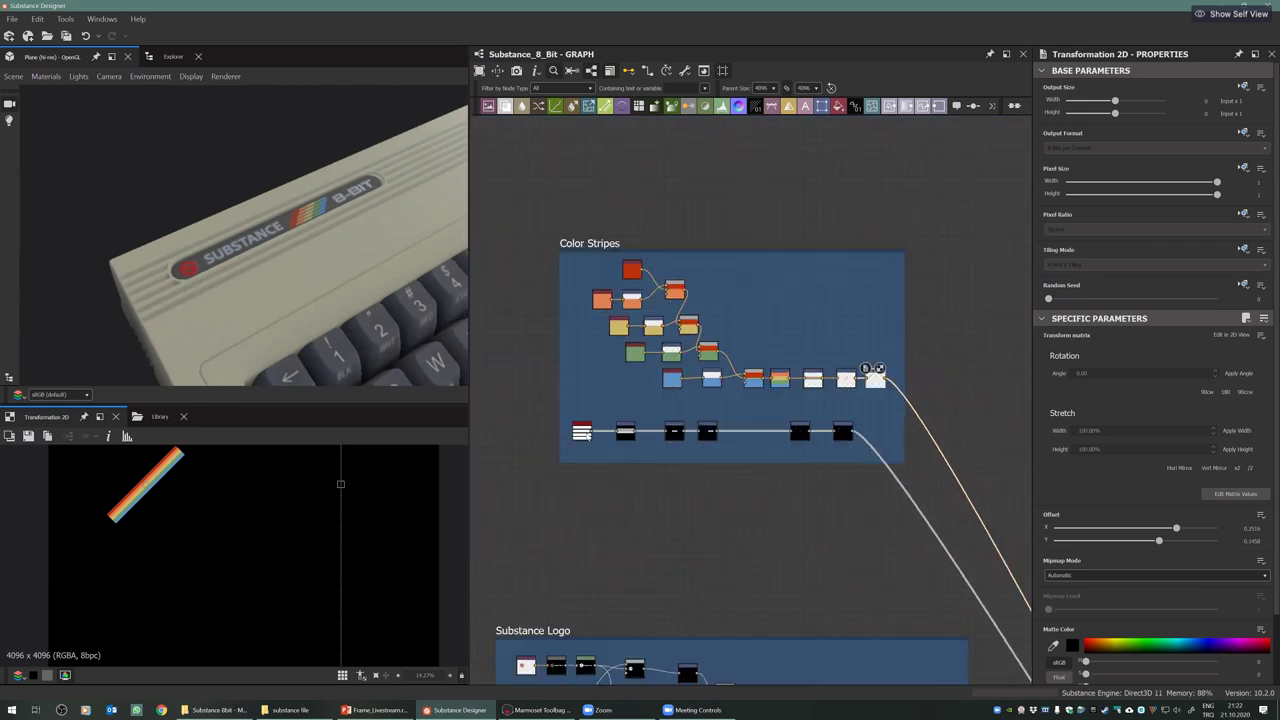
pyautogui.keyDown('alt'); pyautogui.moveTo(588, 434); pyautogui.dragTo(645, 370, button='right'); pyautogui.keyUp('alt')
pyautogui.doubleClick(580, 431)
pyautogui.press('f')
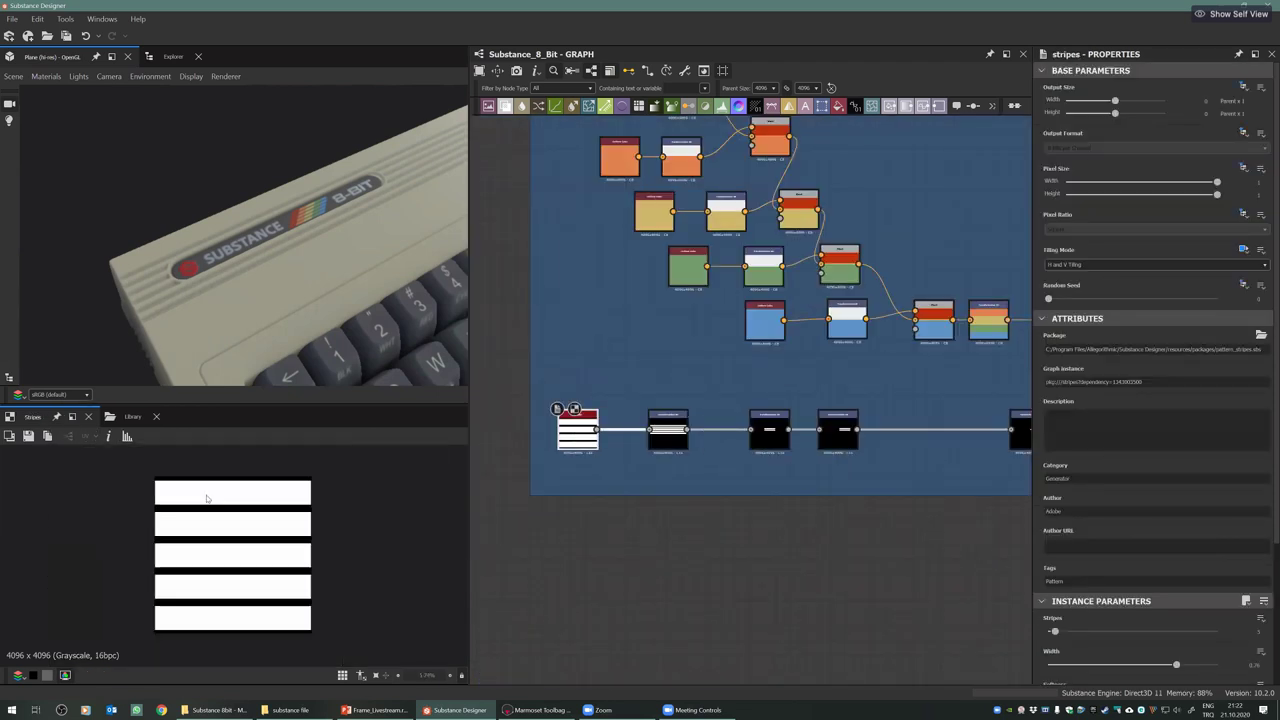
pyautogui.moveTo(507, 389); pyautogui.dragTo(460, 384, button='middle')
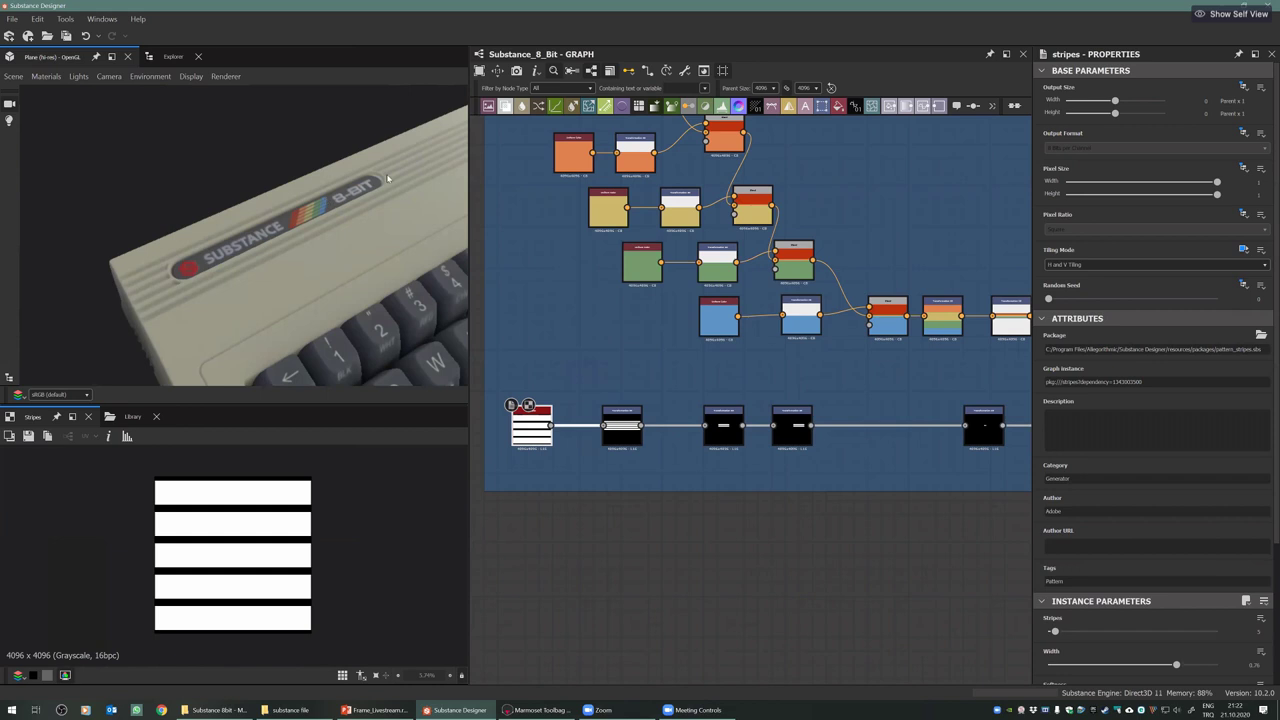
pyautogui.doubleClick(622, 428)
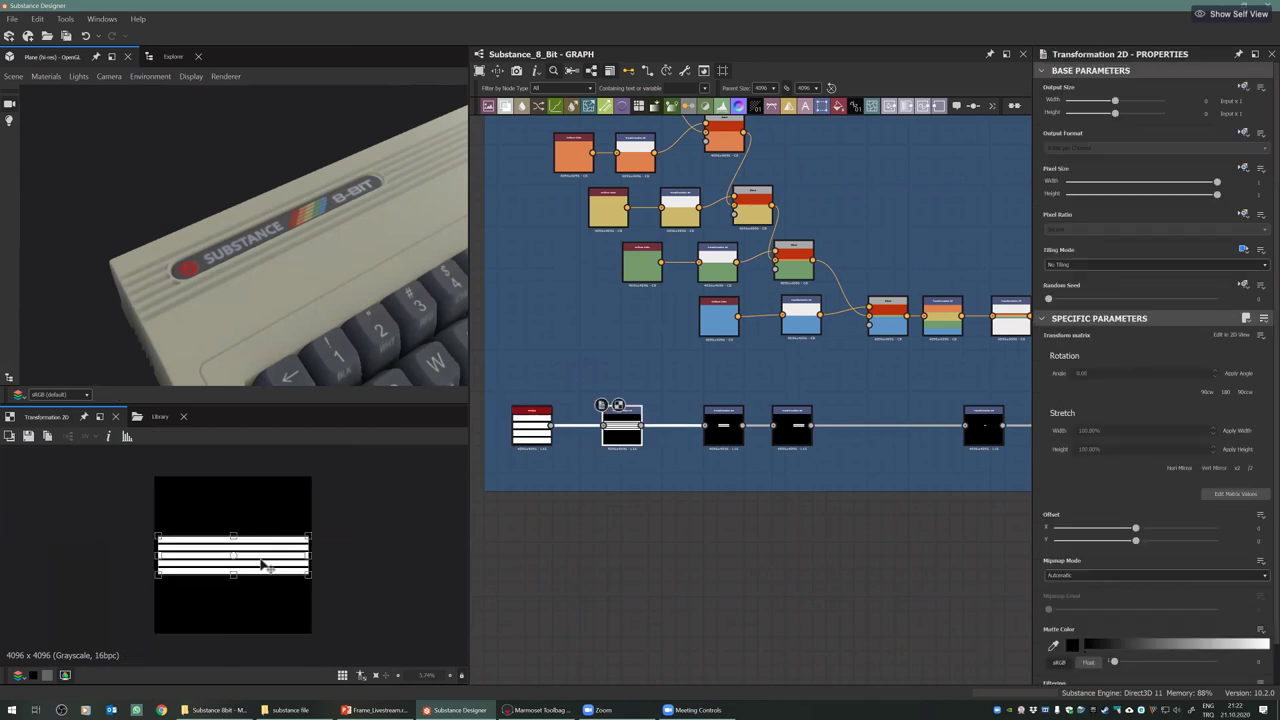
# Preview the last two Transformation 2D nodes in the lower stripe mask row that scale and position the mask
pyautogui.moveTo(875, 453); pyautogui.dragTo(643, 484, button='middle')
pyautogui.click(750, 458)
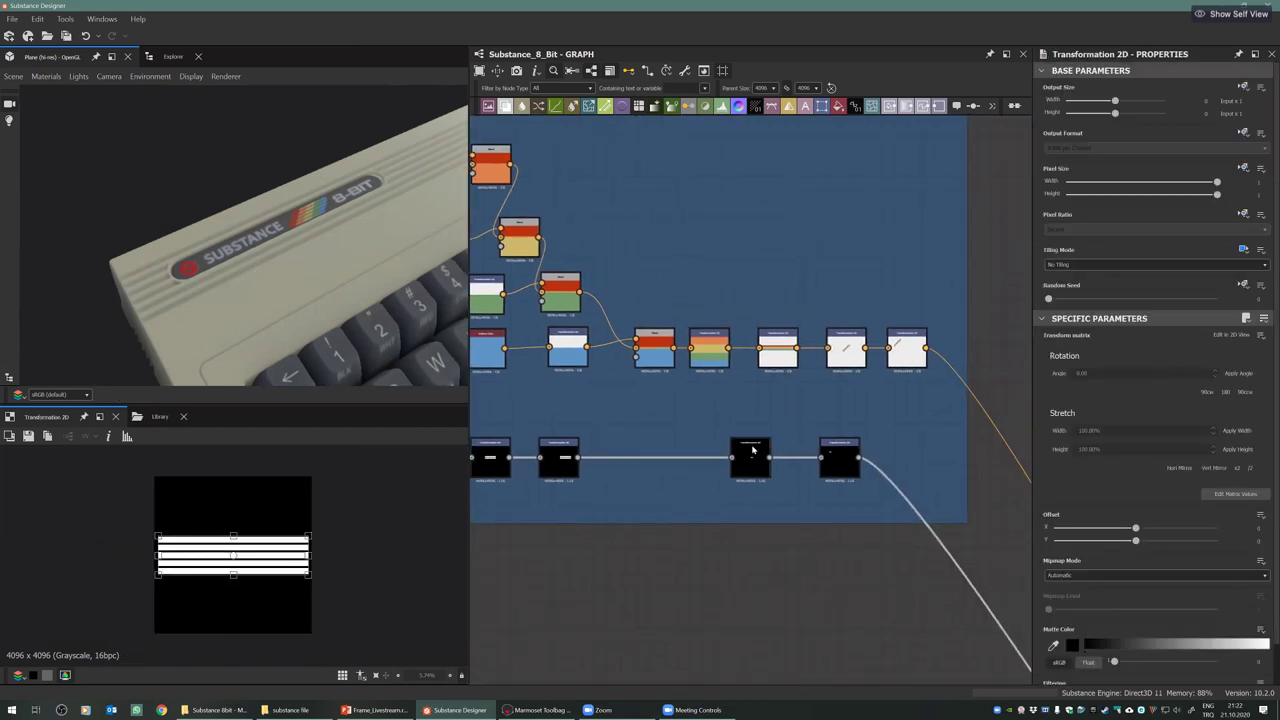
pyautogui.click(839, 458)
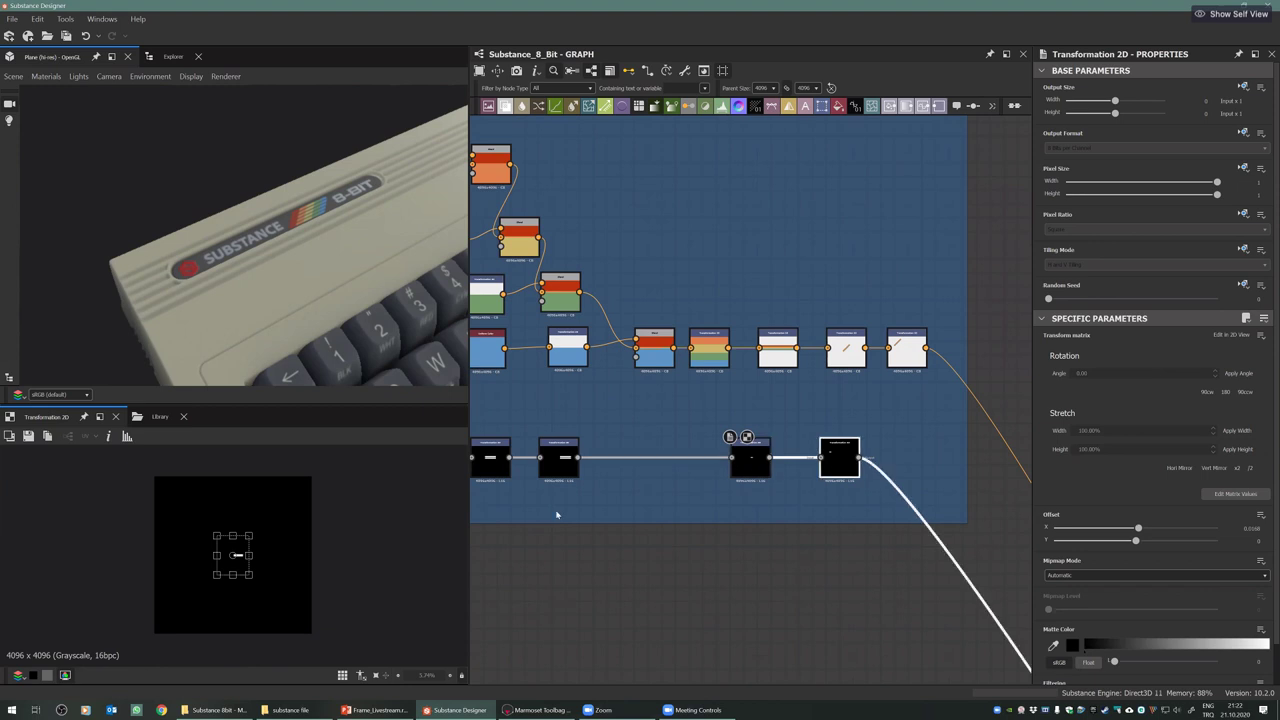
pyautogui.scroll(5, 155, 527)
pyautogui.scroll(-5, 840, 515)
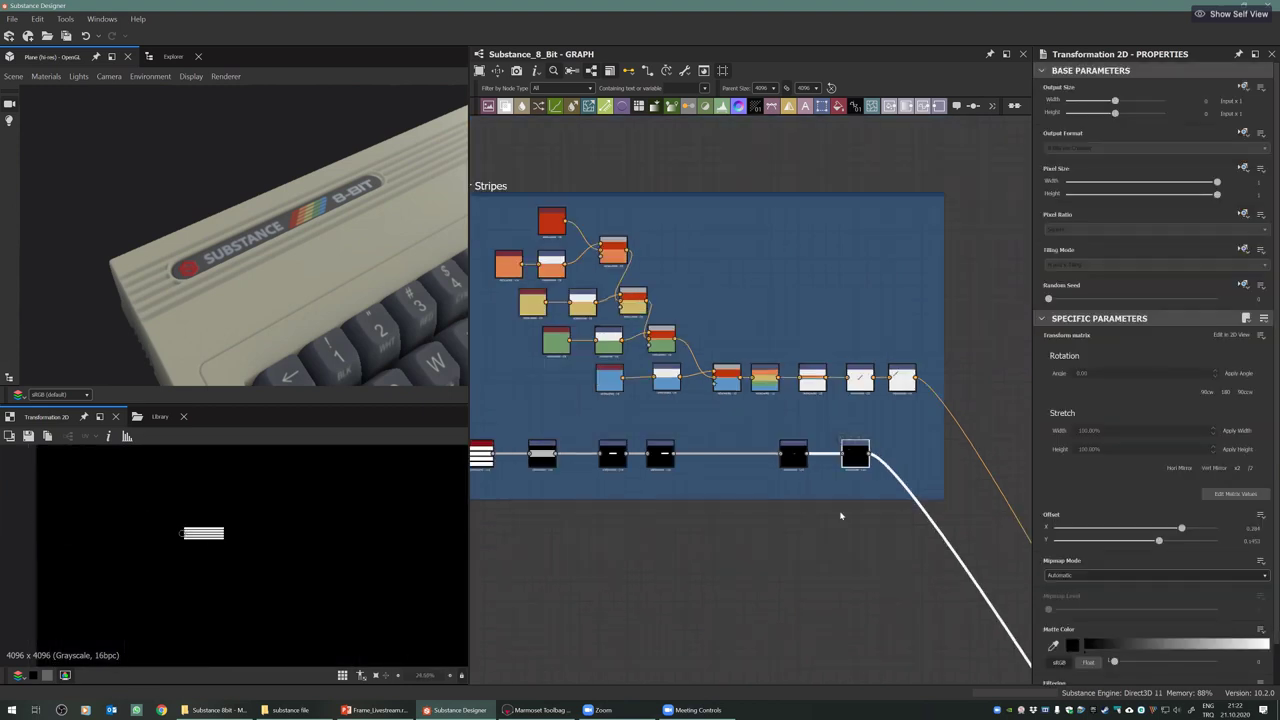
# Preview the Label Colors Blend that masks the color stripes onto the label, and compare it with the 3D badge
pyautogui.scroll(8, 757, 595)
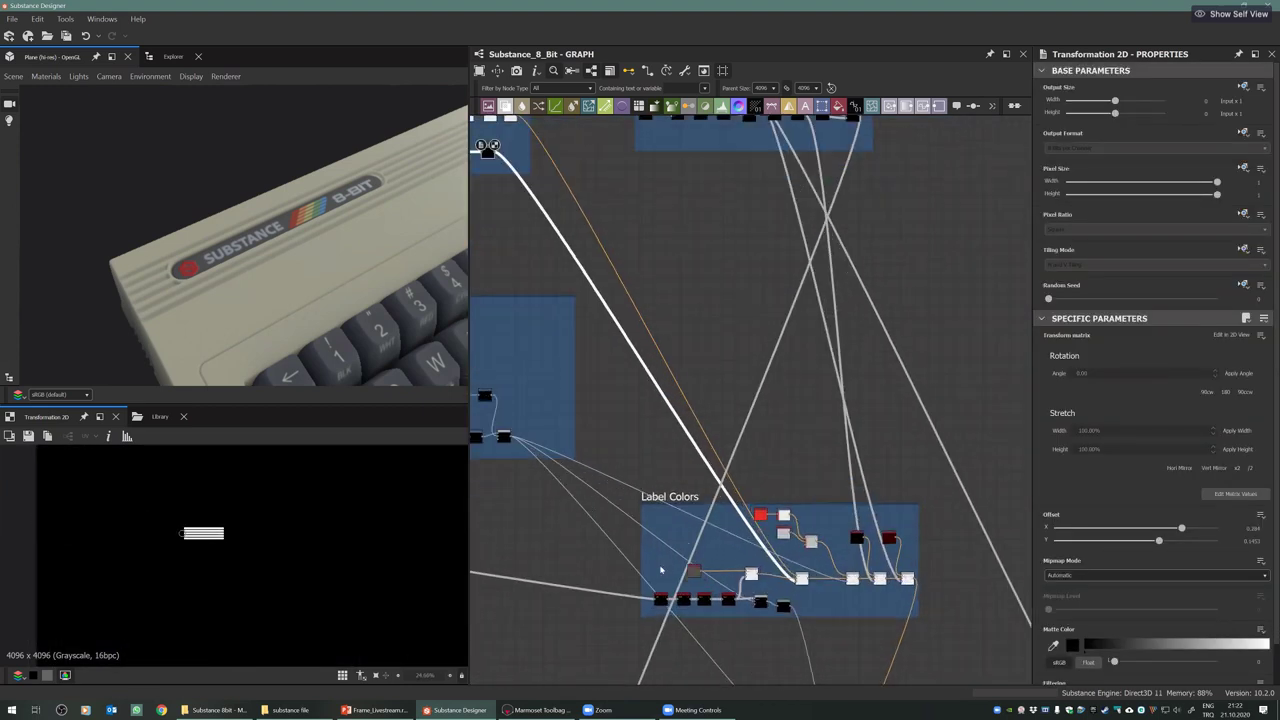
pyautogui.scroll(3, 757, 595)
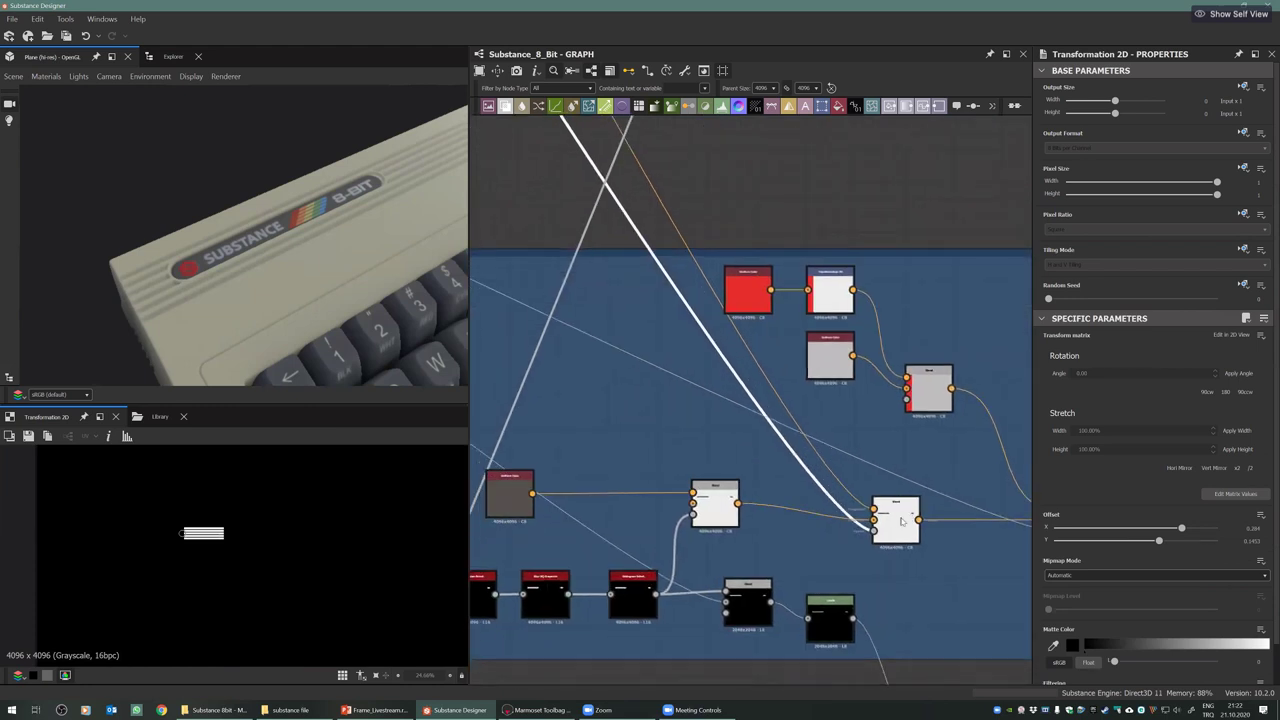
pyautogui.click(901, 519)
pyautogui.scroll(3, 355, 218)
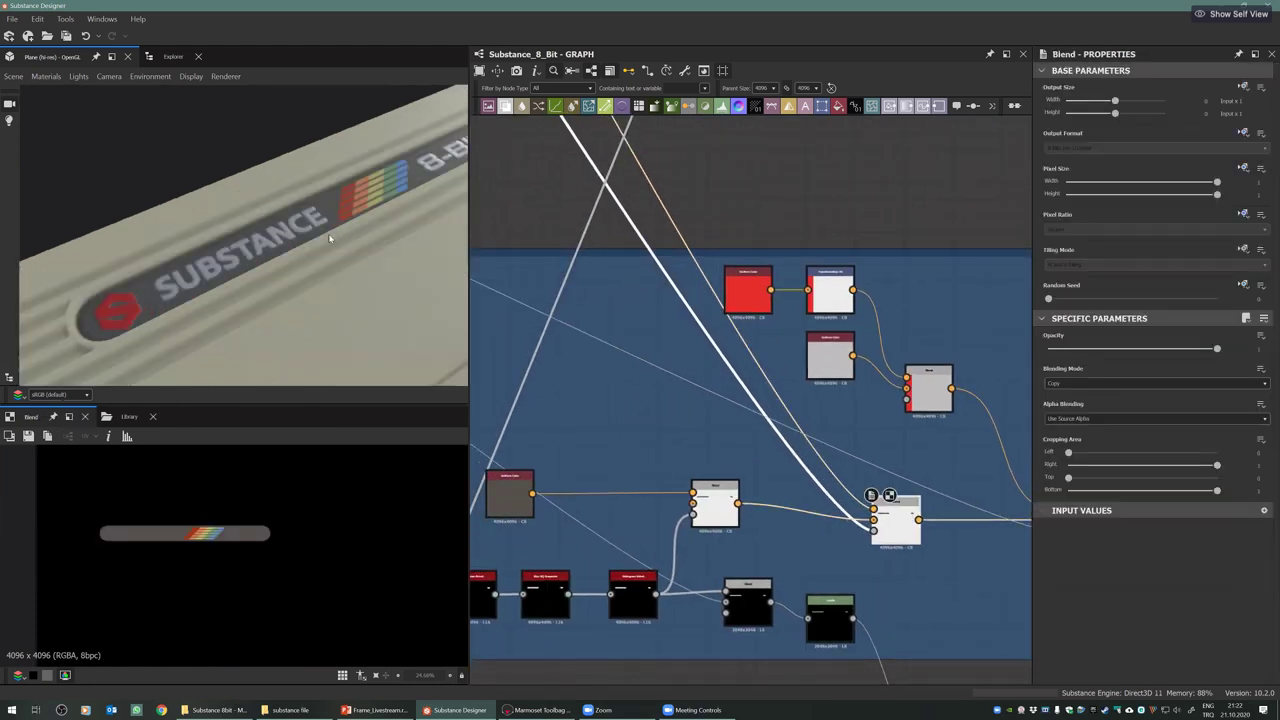
pyautogui.scroll(2, 190, 530)
pyautogui.moveTo(153, 523); pyautogui.dragTo(208, 528, button='middle')
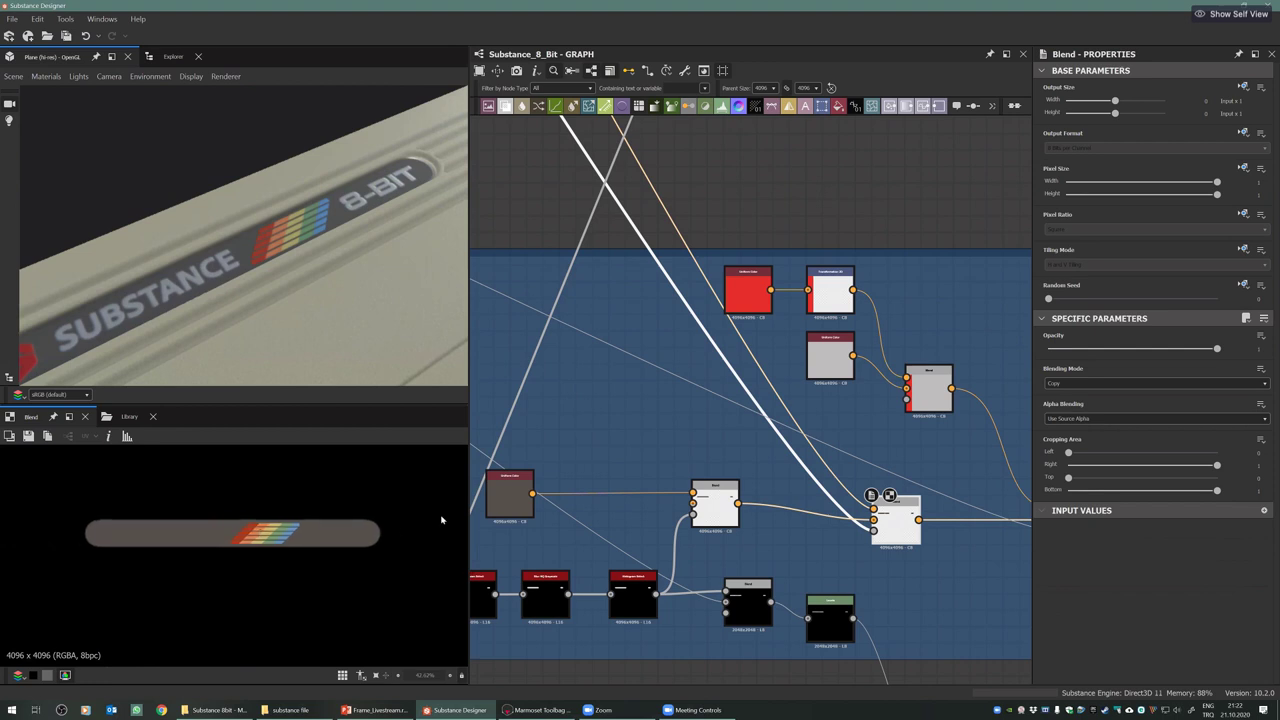
# Show the properties of the red Uniform Color that feeds the logo color in the Label Colors frame
pyautogui.moveTo(782, 510); pyautogui.dragTo(746, 460, button='middle')
pyautogui.scroll(-3, 744, 458)
pyautogui.moveTo(824, 400); pyautogui.dragTo(705, 400, button='middle')
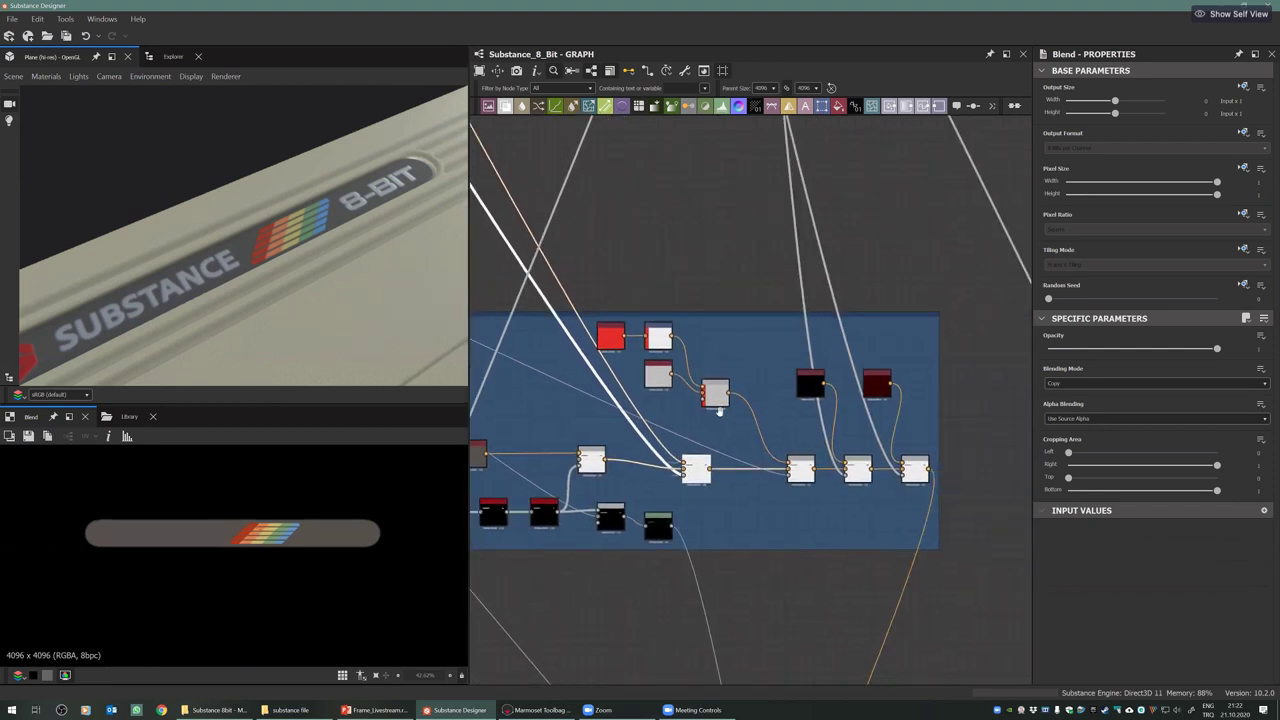
pyautogui.scroll(3, 703, 398)
pyautogui.moveTo(607, 319)
pyautogui.mouseDown(button='middle')
pyautogui.moveTo(545, 301)
pyautogui.moveTo(605, 313)
pyautogui.mouseUp(button='middle')
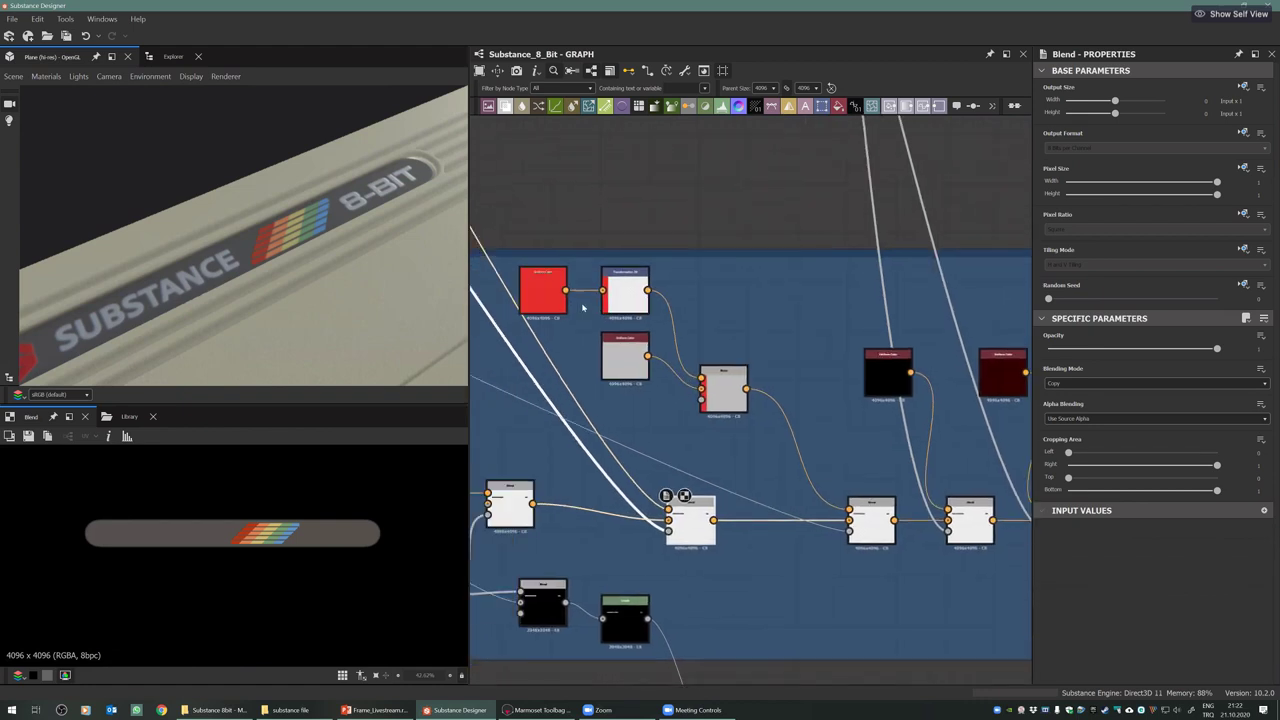
pyautogui.click(546, 295)
pyautogui.scroll(2, 613, 310)
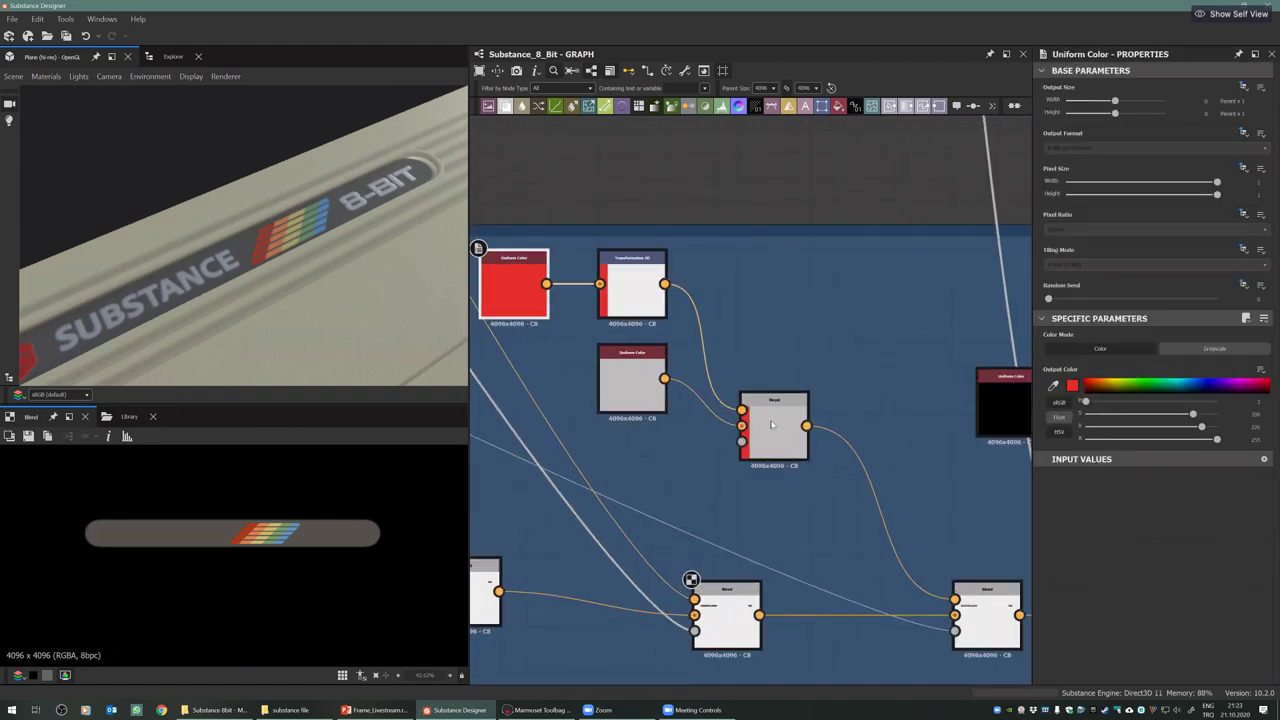
# Preview the logo and lettering mask and the Copy Blend that applies the red and gray colors through it
pyautogui.moveTo(807, 449); pyautogui.dragTo(743, 403, button='middle')
pyautogui.doubleClick(839, 445)
pyautogui.scroll(-1, 203, 537)
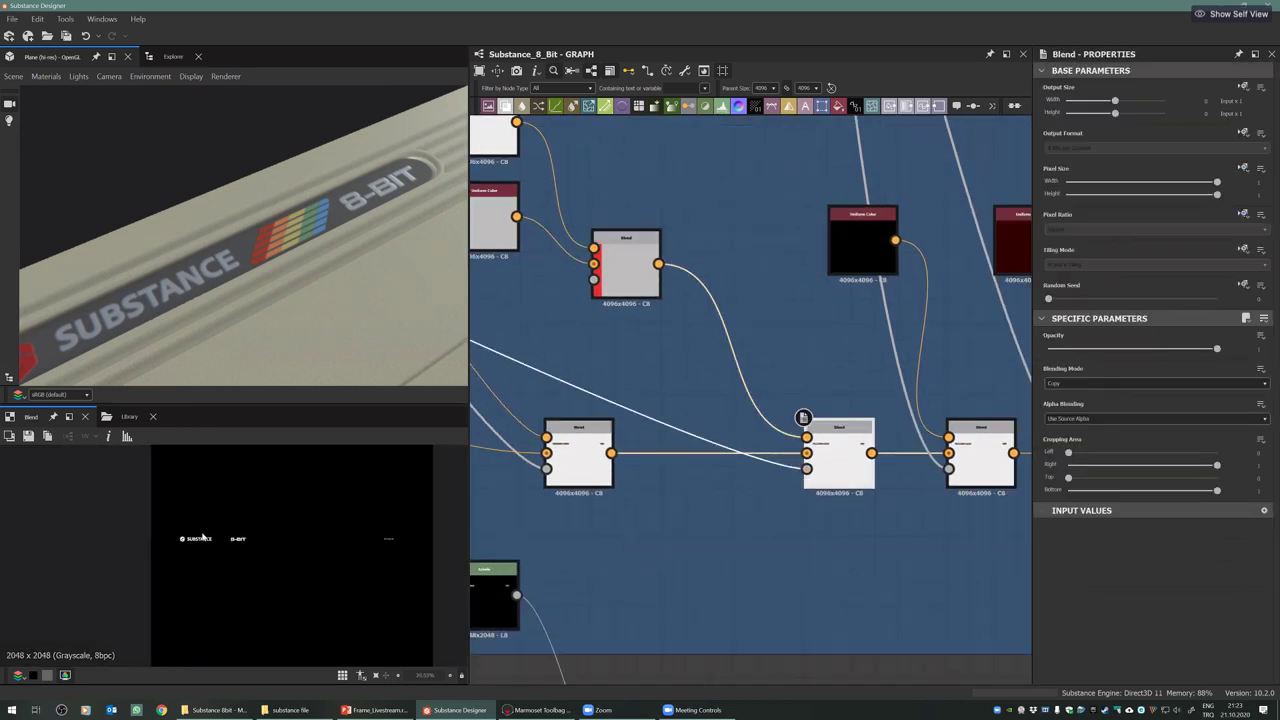
pyautogui.doubleClick(842, 458)
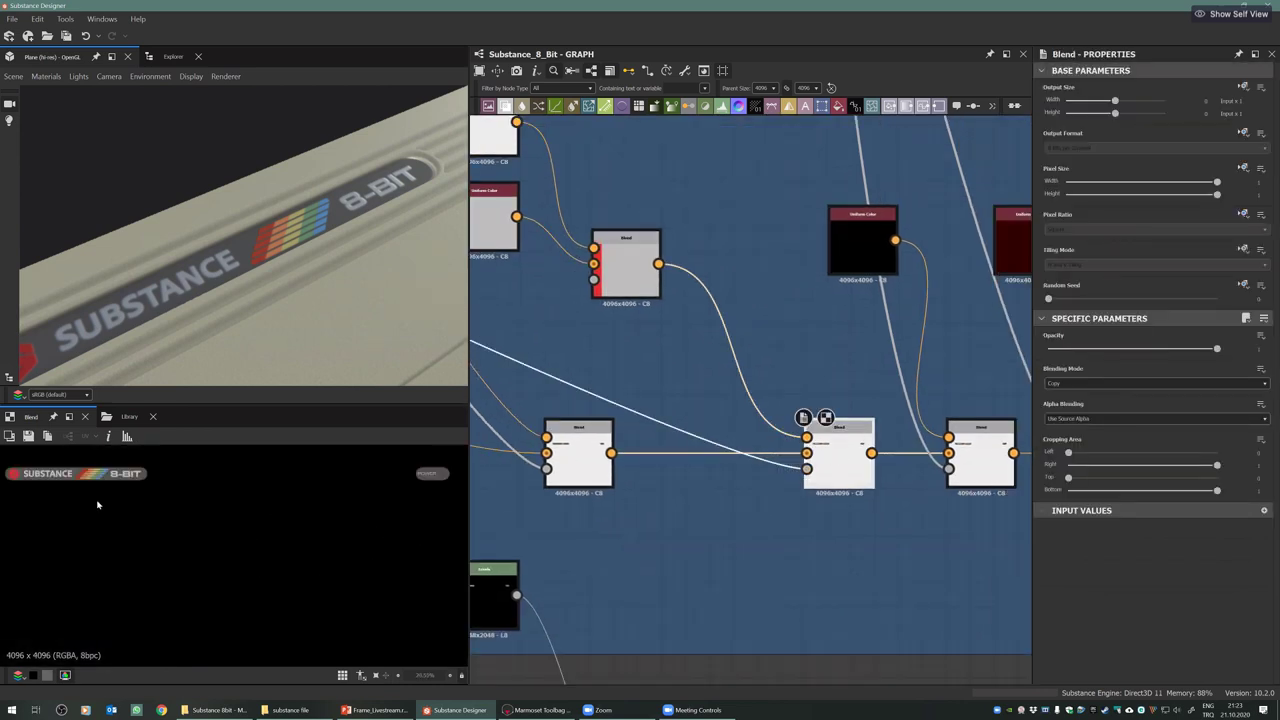
# Examine the composited SUBSTANCE 8-BIT label up close along with the red and gray Blend feeding it
pyautogui.scroll(5, 125, 513)
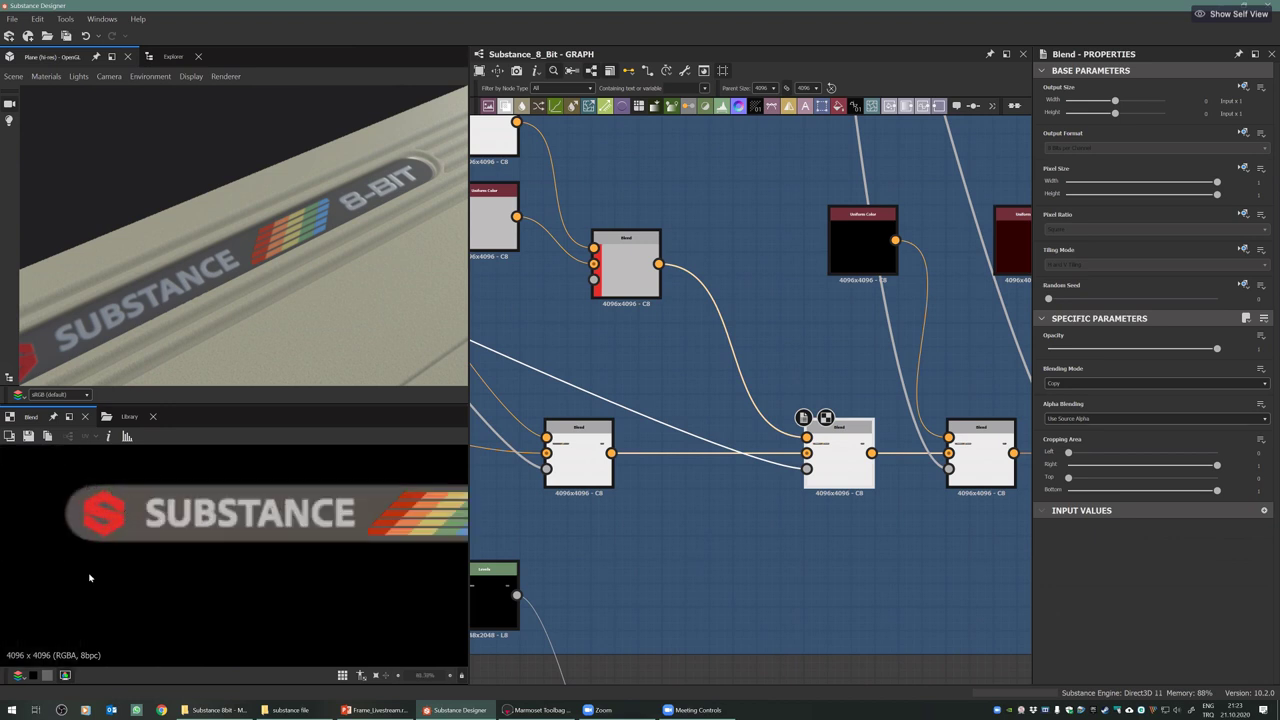
pyautogui.moveTo(680, 334); pyautogui.dragTo(775, 406, button='middle')
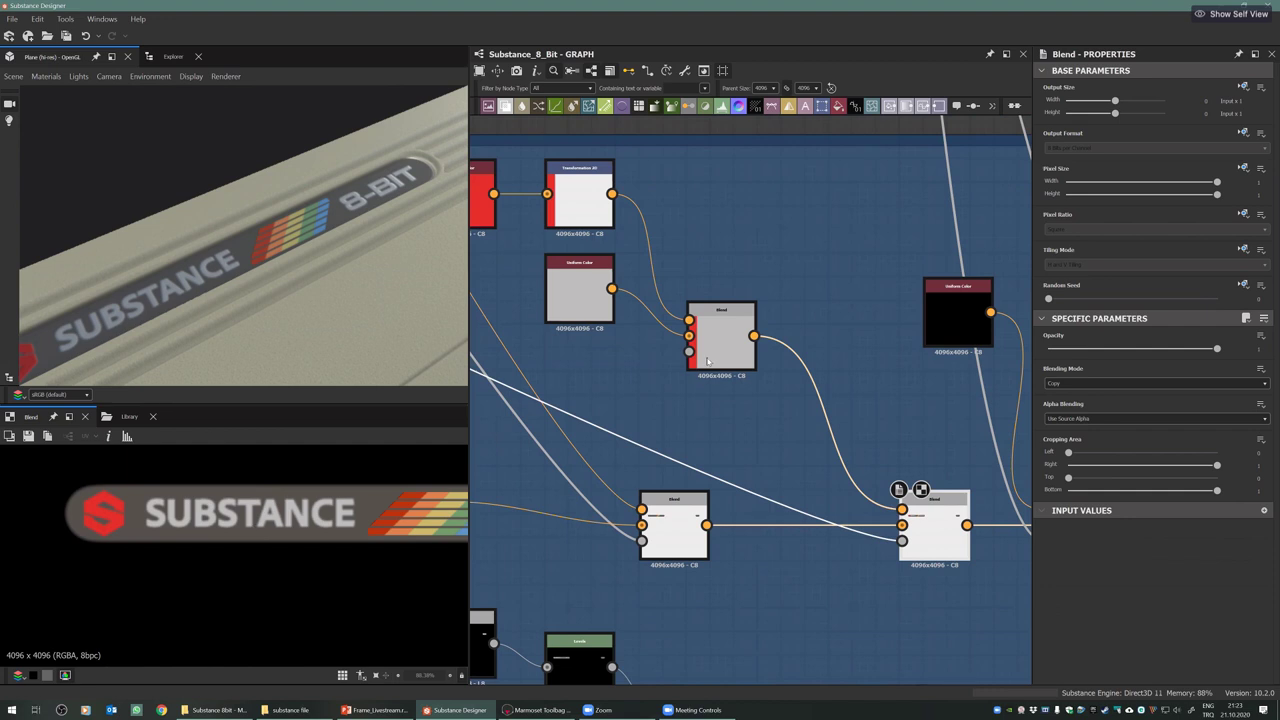
pyautogui.scroll(-3, 272, 510)
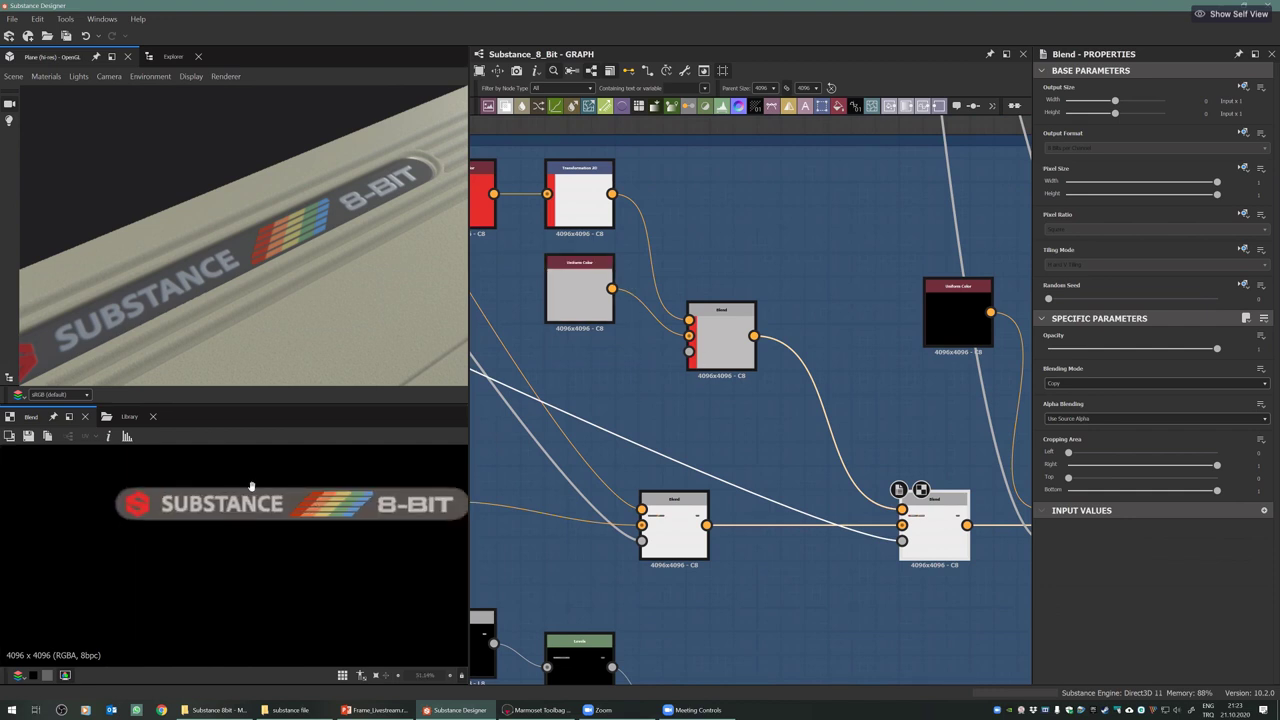
pyautogui.scroll(-2, 789, 451)
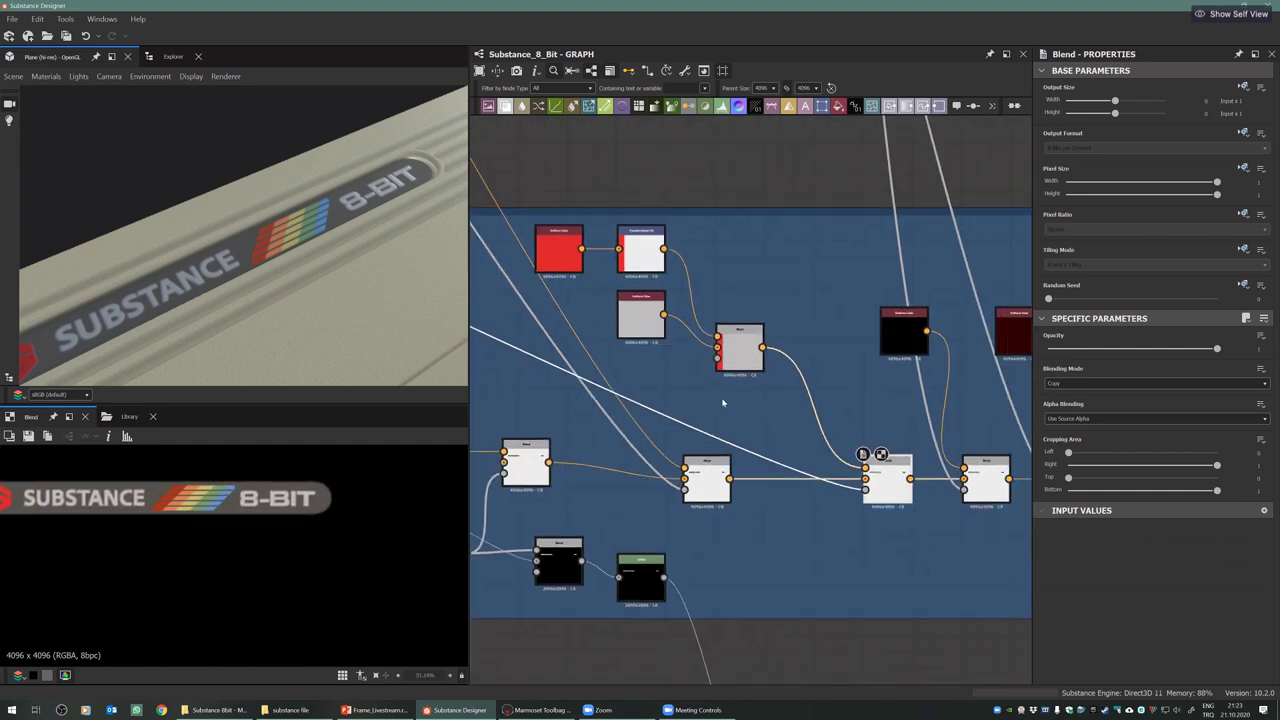
pyautogui.moveTo(757, 438); pyautogui.dragTo(613, 414, button='middle')
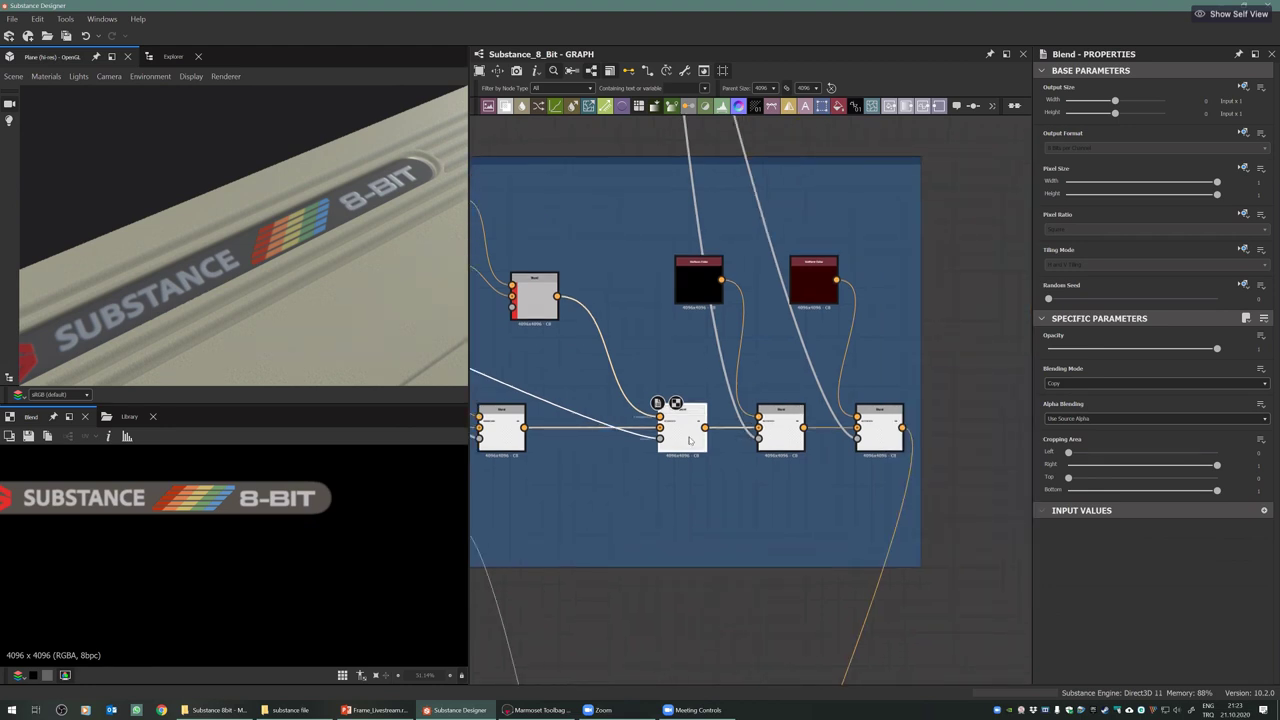
# Examine the POWER label in the Blend's result, and turn the 3D view to the power light
pyautogui.scroll(-5, 194, 551)
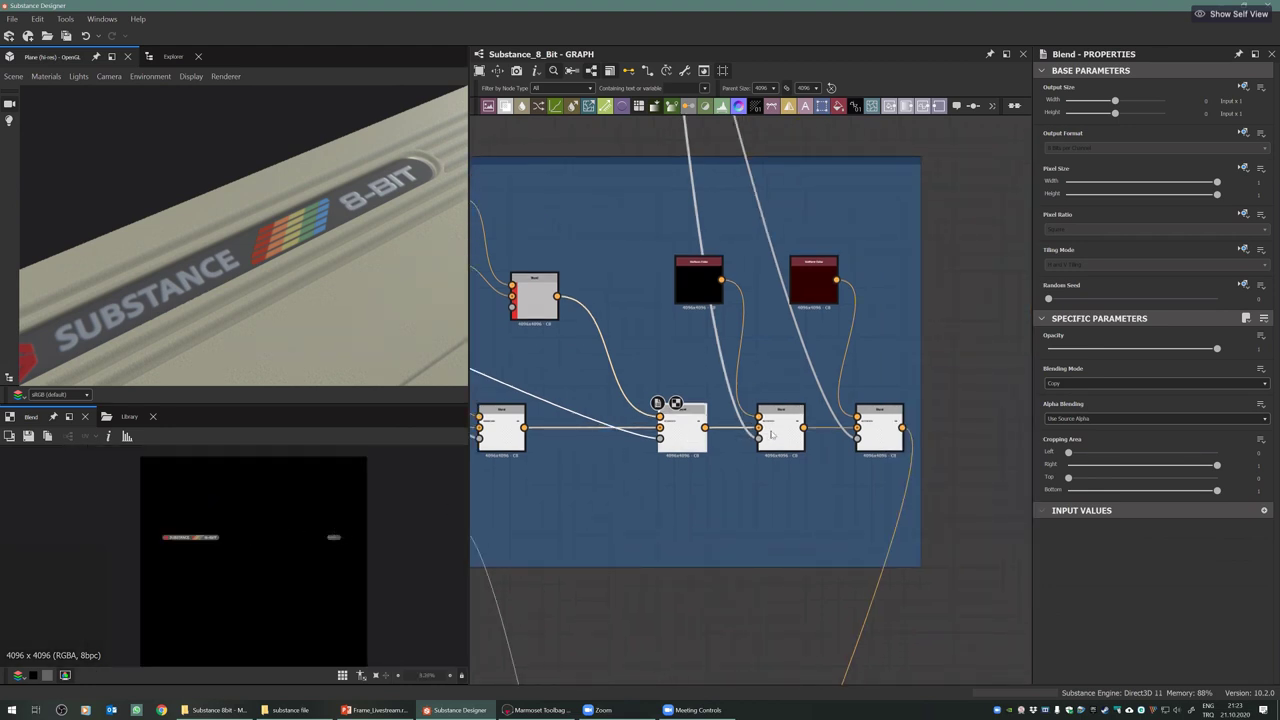
pyautogui.scroll(6, 339, 538)
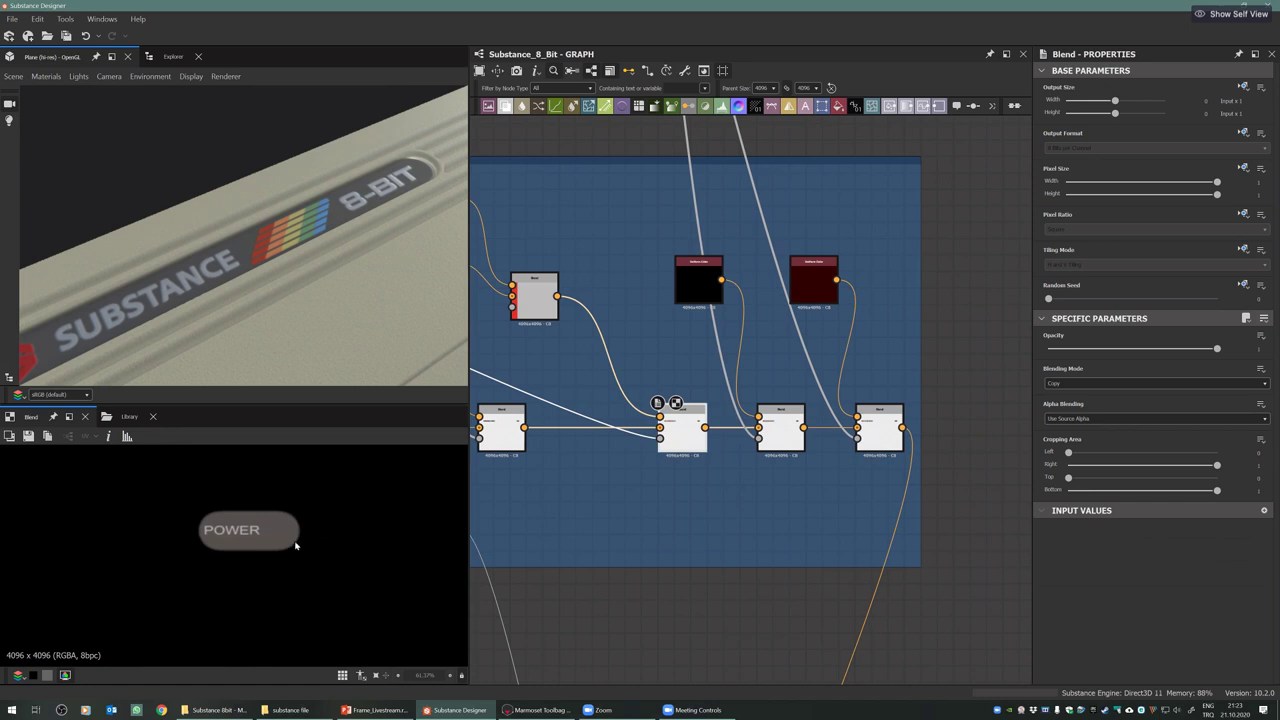
pyautogui.scroll(-4, 271, 184)
pyautogui.moveTo(271, 184); pyautogui.dragTo(97, 279, button='middle')
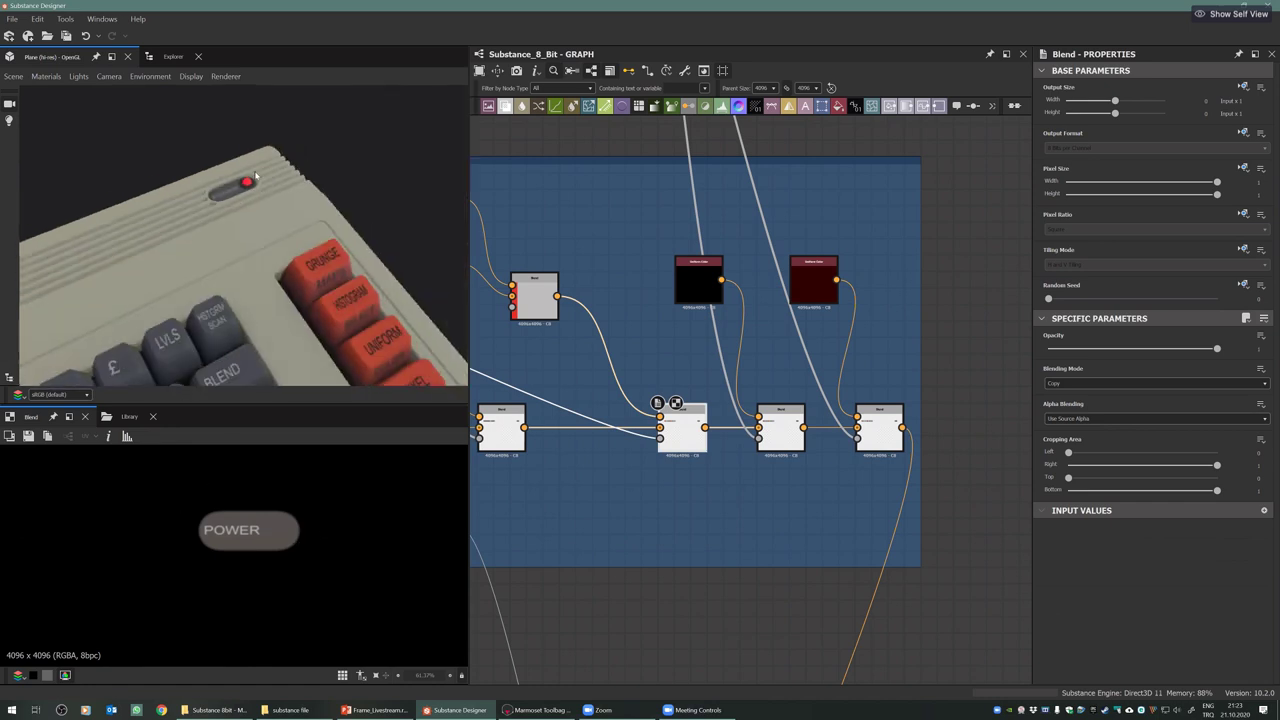
# Examine the power light up close, then preview the Blend that adds its ring and the ring's Levels mask
pyautogui.scroll(4, 257, 226)
pyautogui.moveTo(257, 226); pyautogui.dragTo(253, 357, button='middle')
pyautogui.moveTo(253, 357); pyautogui.dragTo(297, 234)
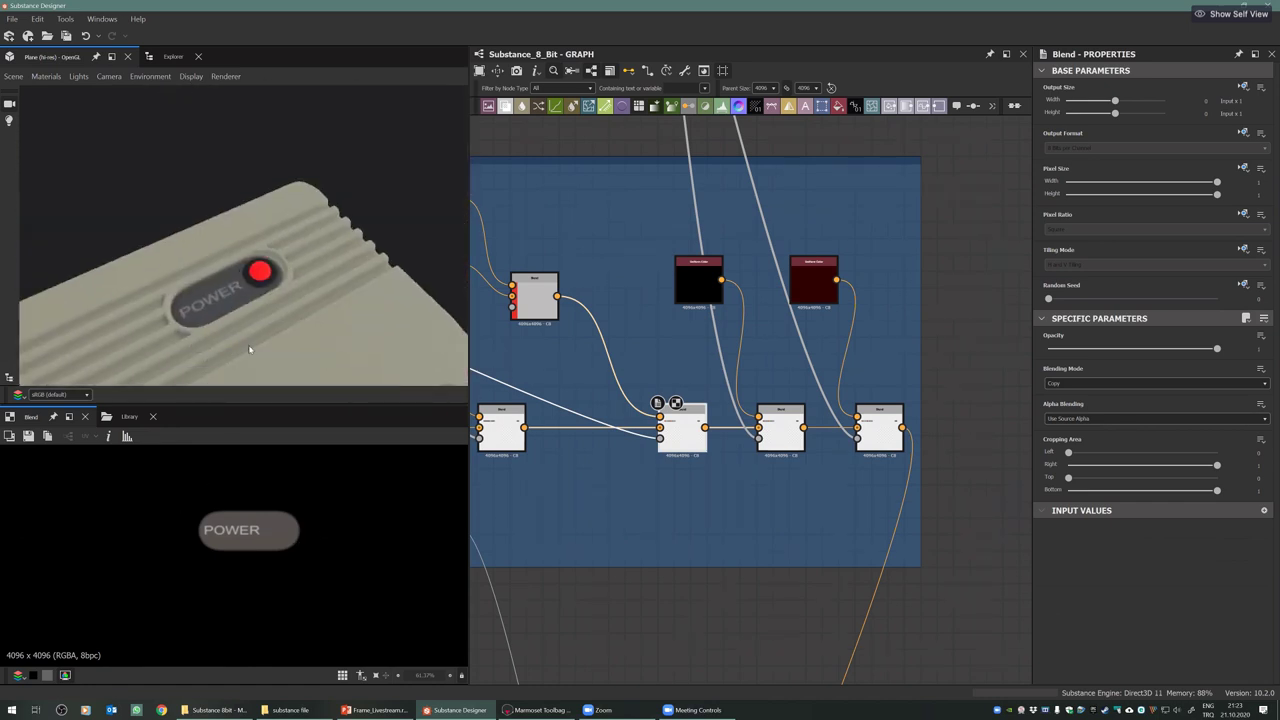
pyautogui.click(787, 440)
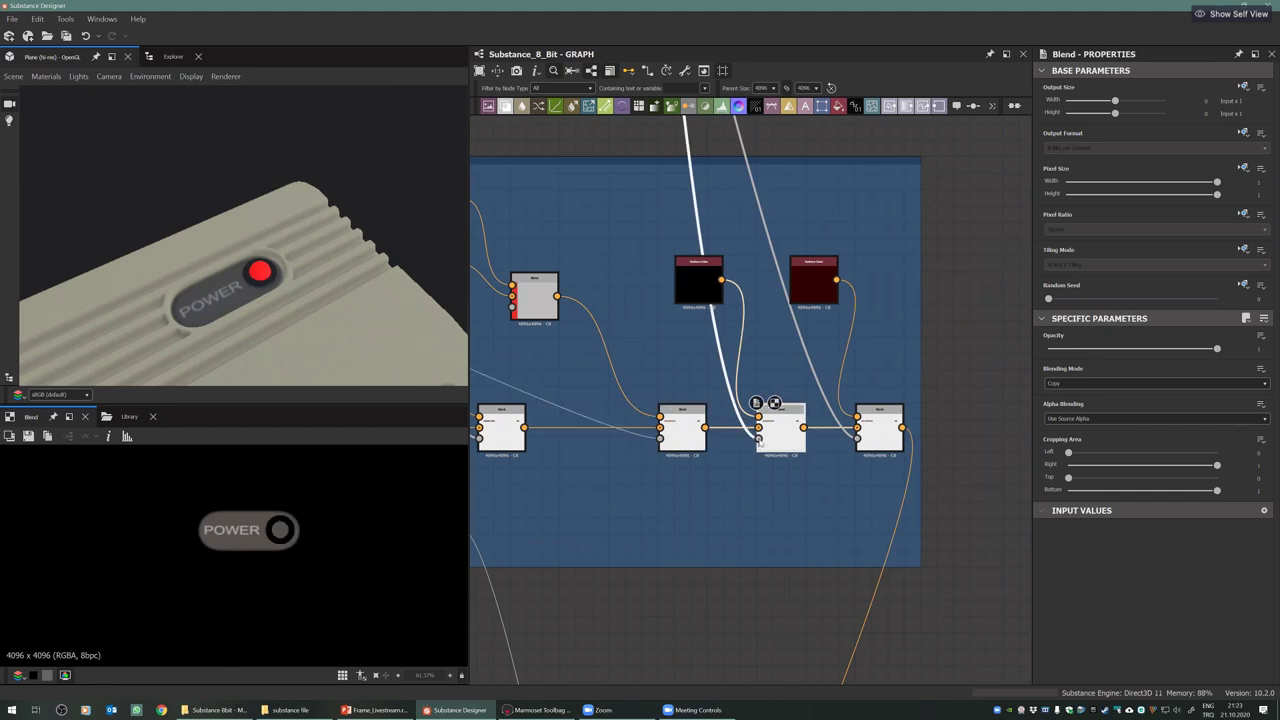
pyautogui.doubleClick(760, 441)
pyautogui.scroll(3, 316, 521)
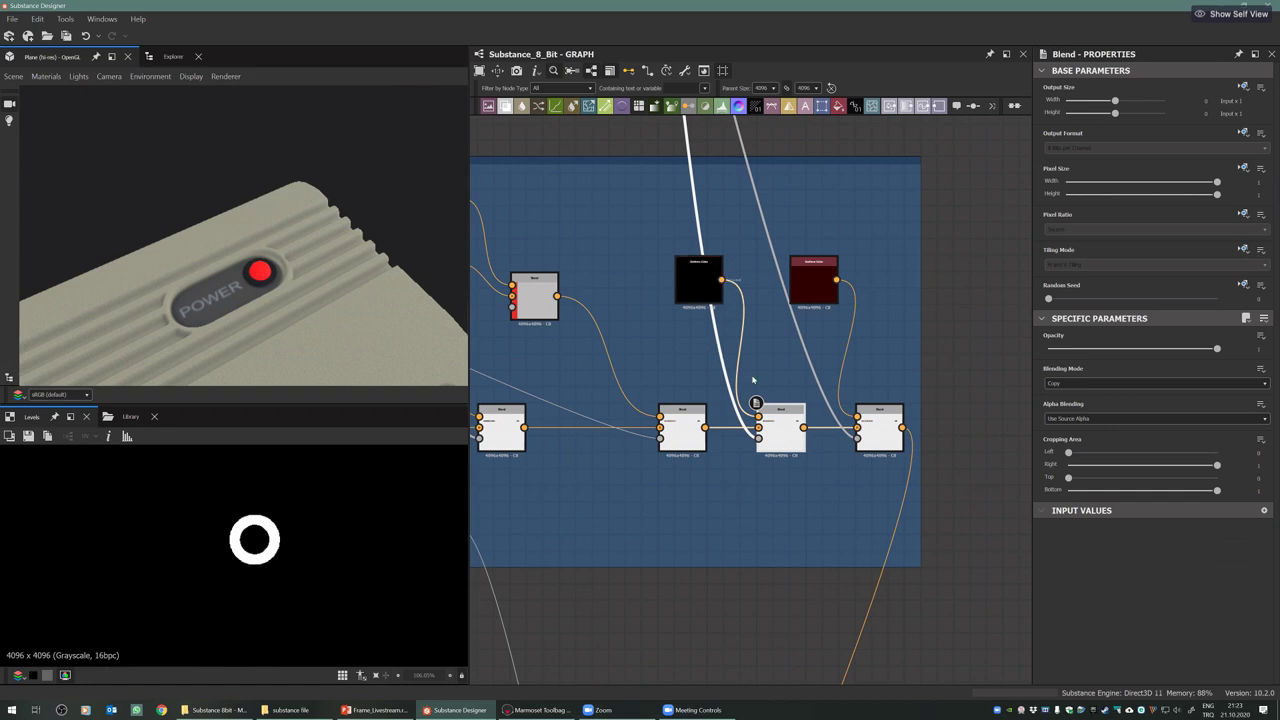
# Show the black Uniform Color for the ring and compare the POWER label before and after the Blend that applies it
pyautogui.click(698, 282)
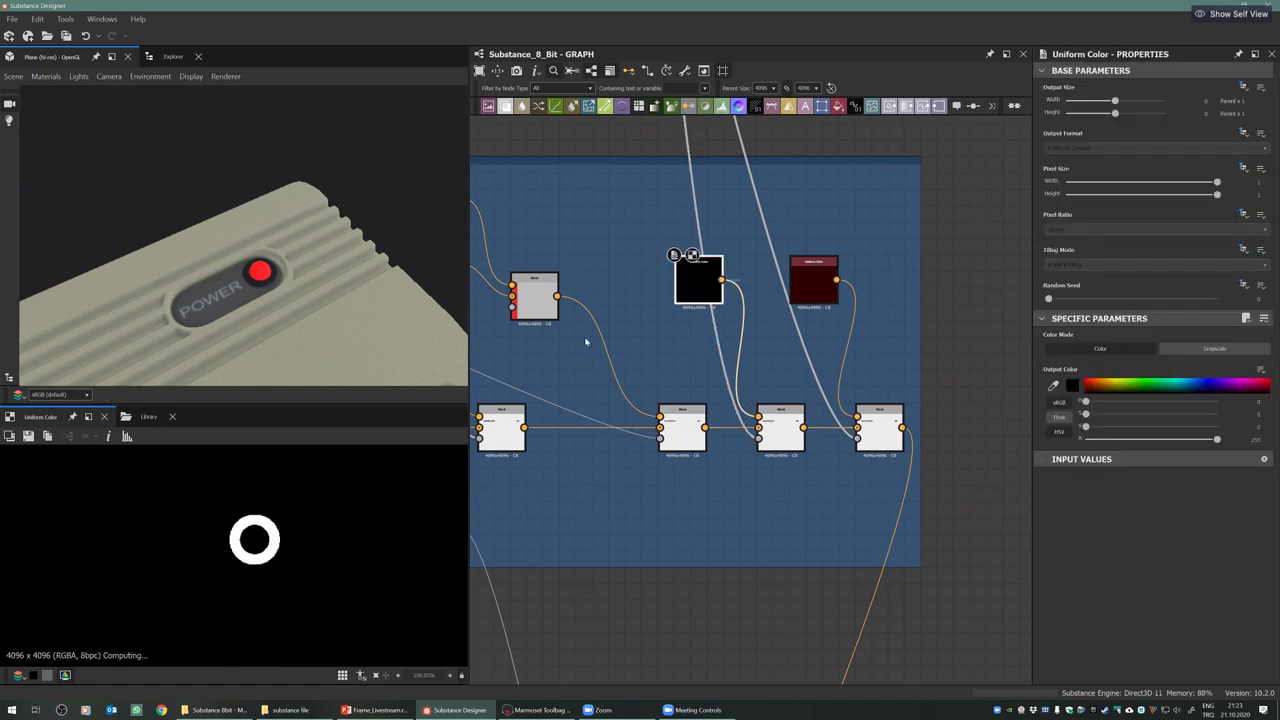
pyautogui.click(680, 432)
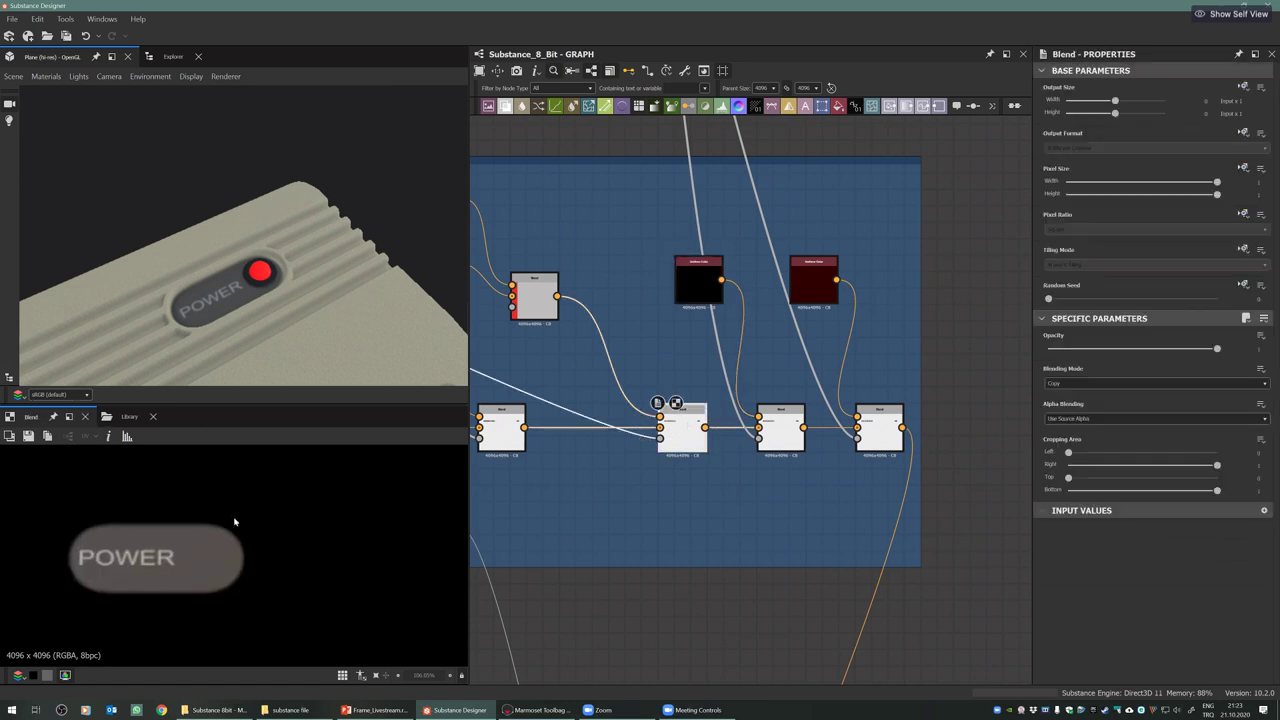
pyautogui.click(780, 428)
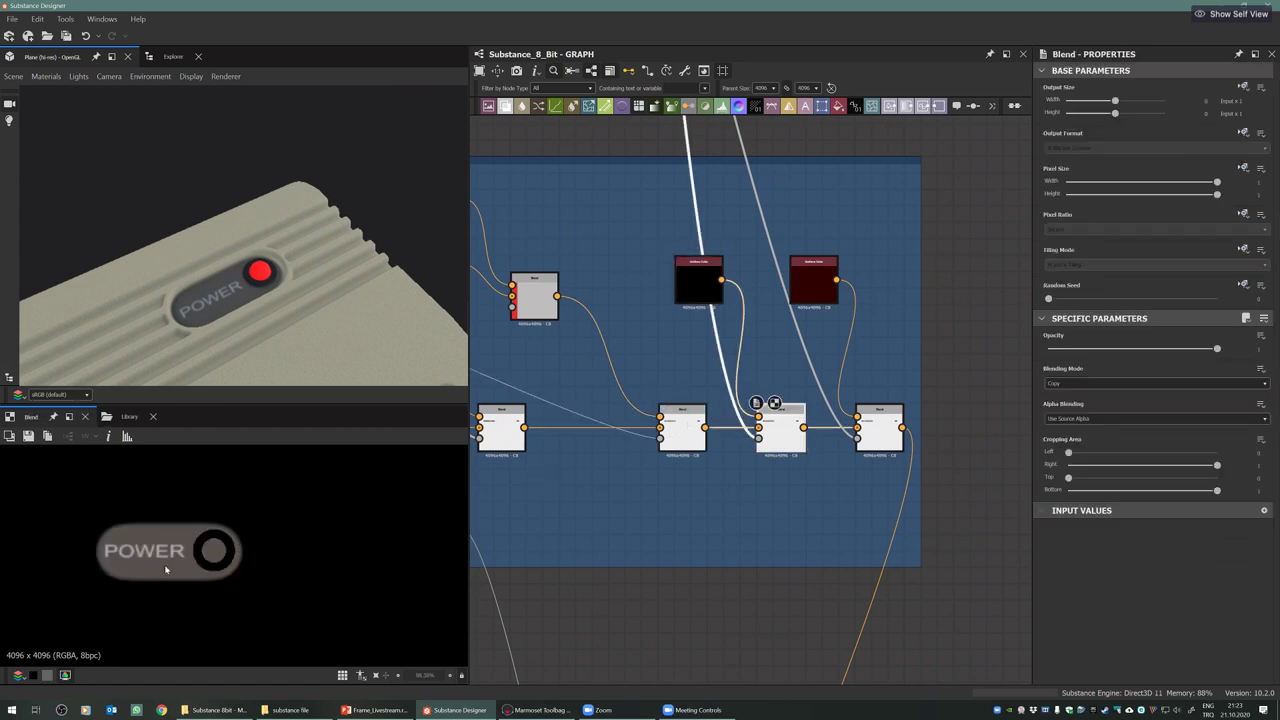
# Show the dark red Uniform Color and the last Blend in Label Colors that applies it to the power light
pyautogui.click(813, 282)
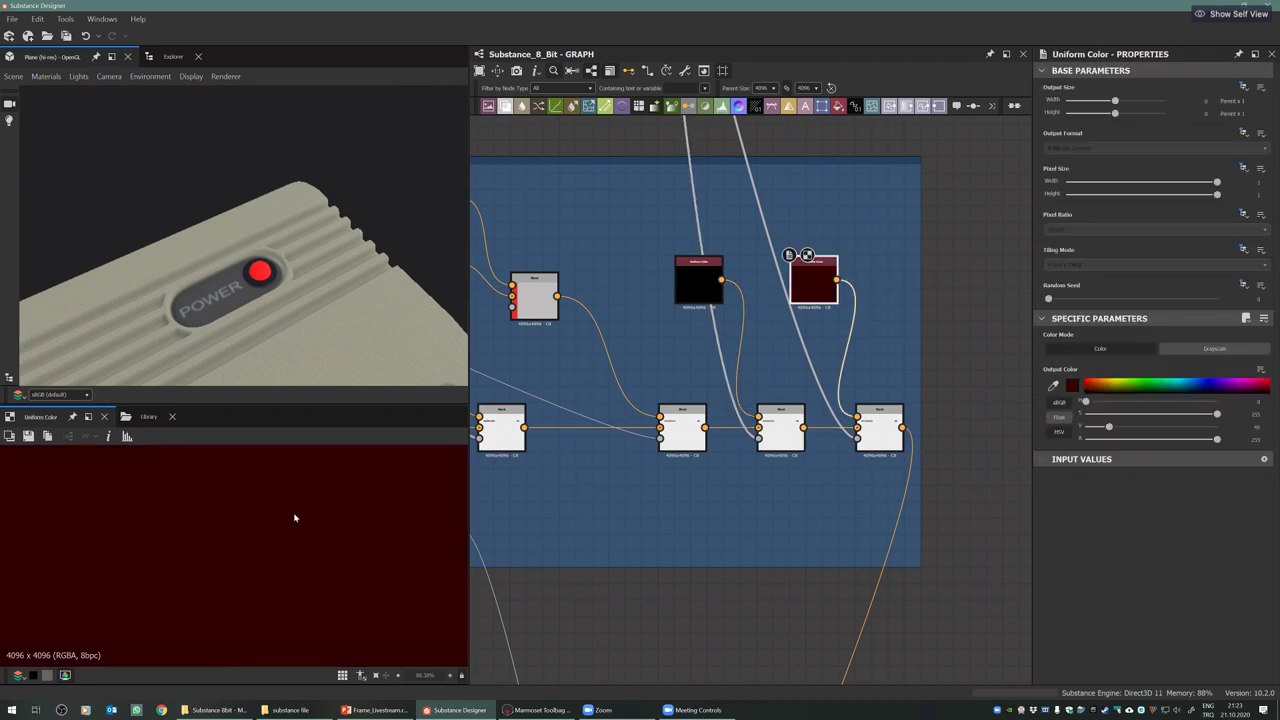
pyautogui.click(876, 428)
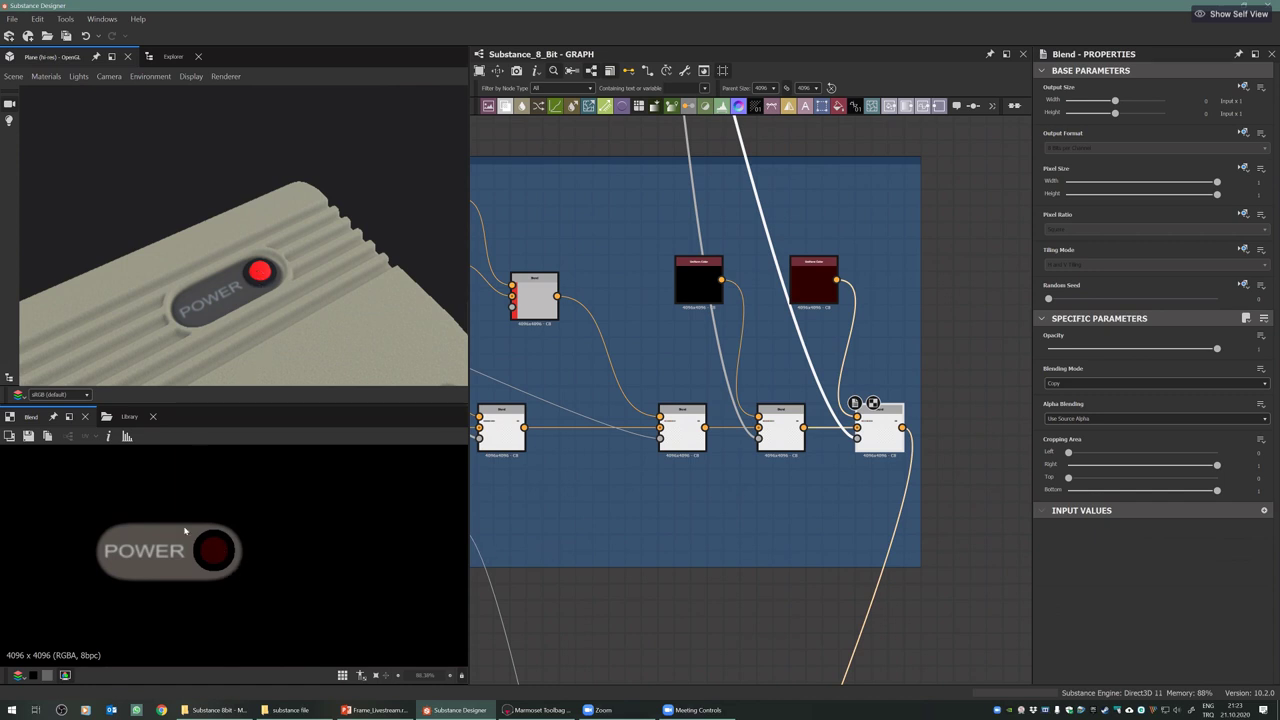
pyautogui.moveTo(252, 270); pyautogui.dragTo(241, 234)
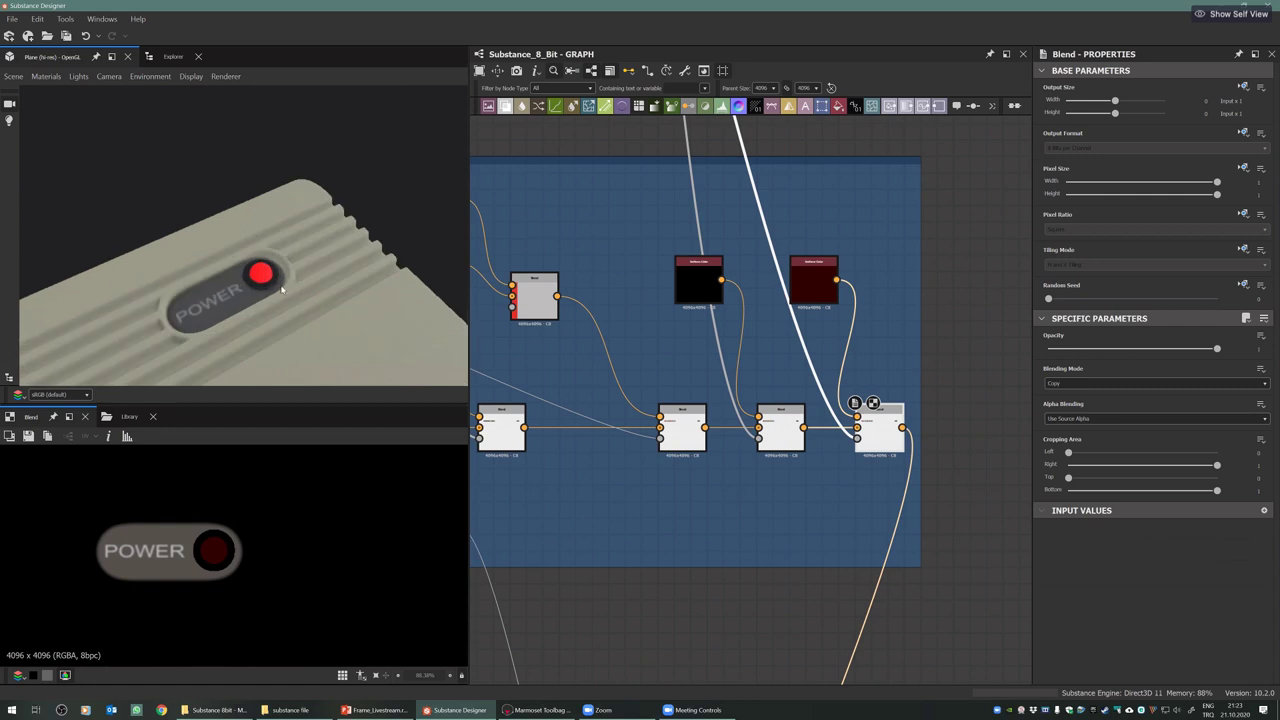
# Assign the unconnected black Uniform Color beside the emissive output to the Emissive channel of the 3D view
pyautogui.scroll(-5, 830, 376)
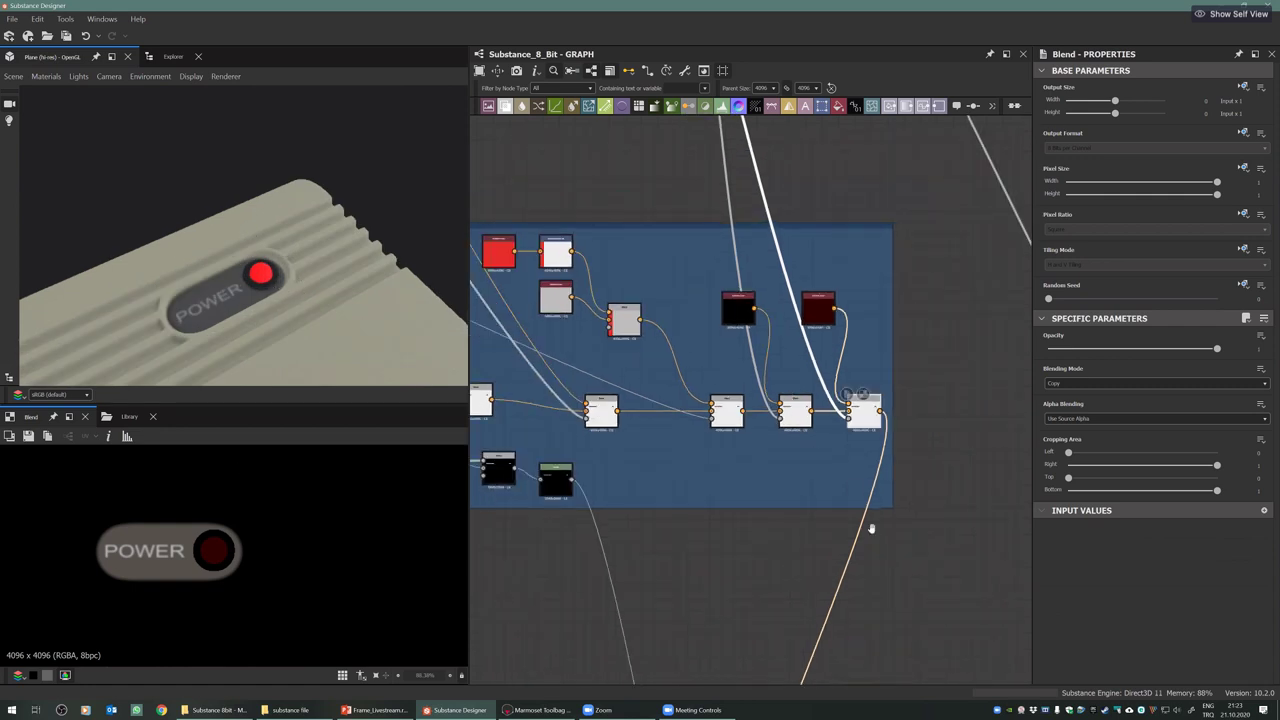
pyautogui.scroll(-3, 788, 391)
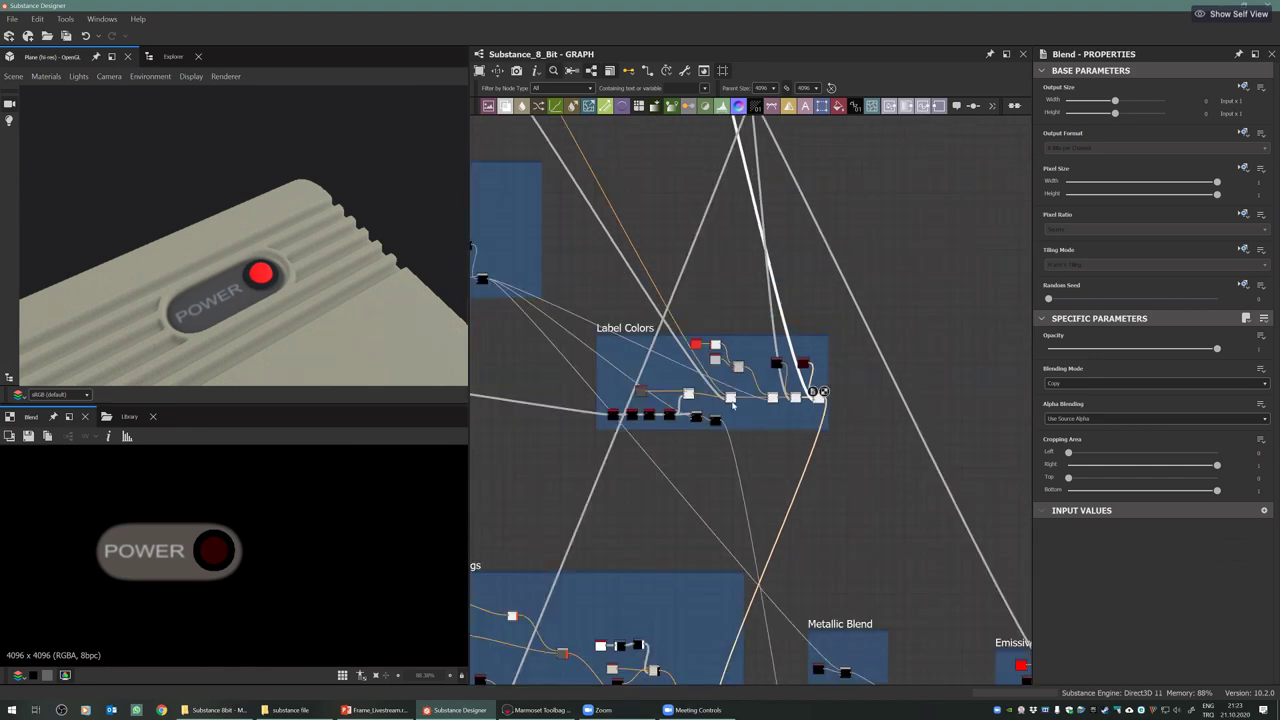
pyautogui.moveTo(794, 400); pyautogui.dragTo(761, 314, button='middle')
pyautogui.moveTo(775, 424); pyautogui.dragTo(682, 178, button='middle')
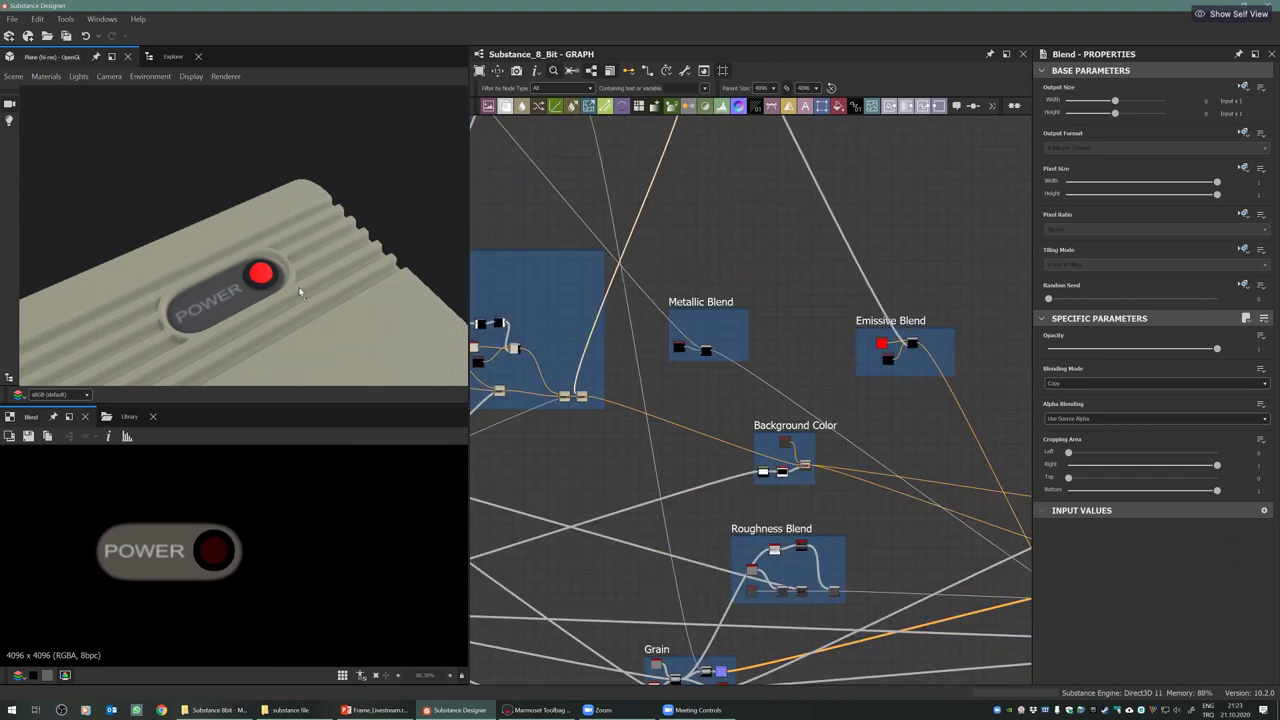
pyautogui.moveTo(900, 400); pyautogui.dragTo(690, 330, button='middle')
pyautogui.scroll(7, 756, 350)
pyautogui.click(754, 328)
pyautogui.rightClick(297, 292)
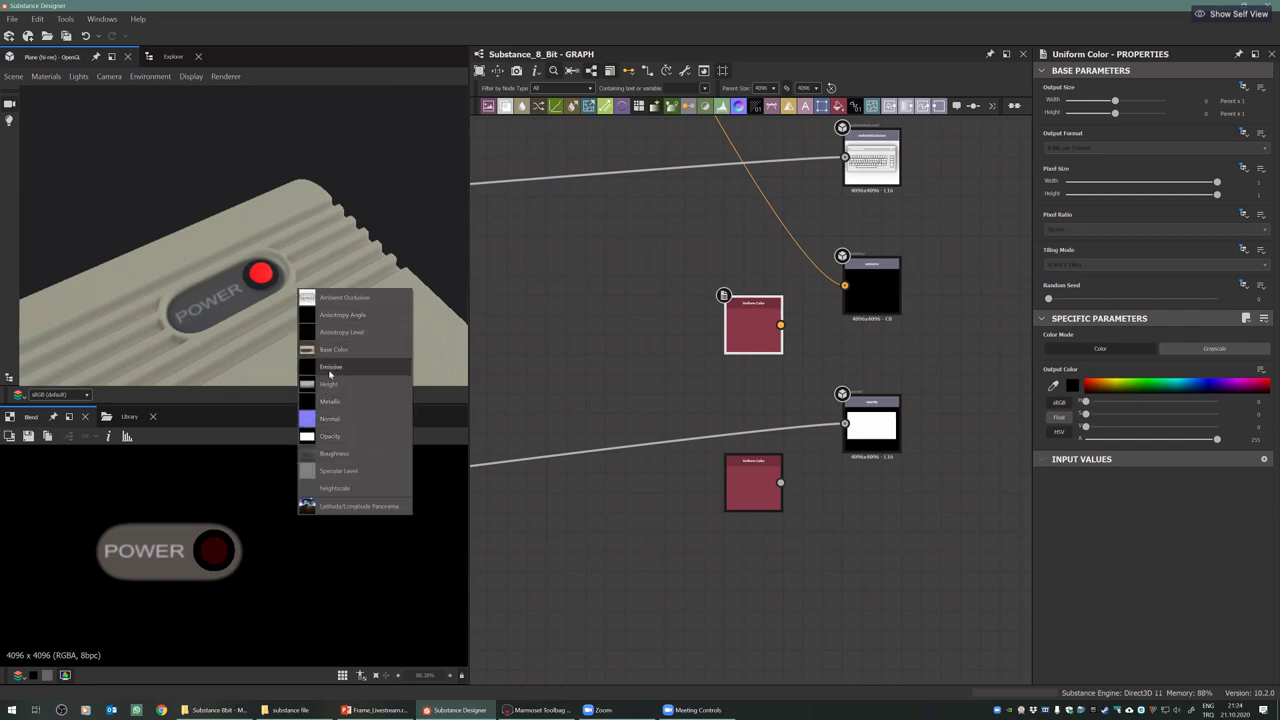
pyautogui.click(330, 368)
# Examine the power light's base color up close on the model without the red emission
pyautogui.scroll(2, 271, 288)
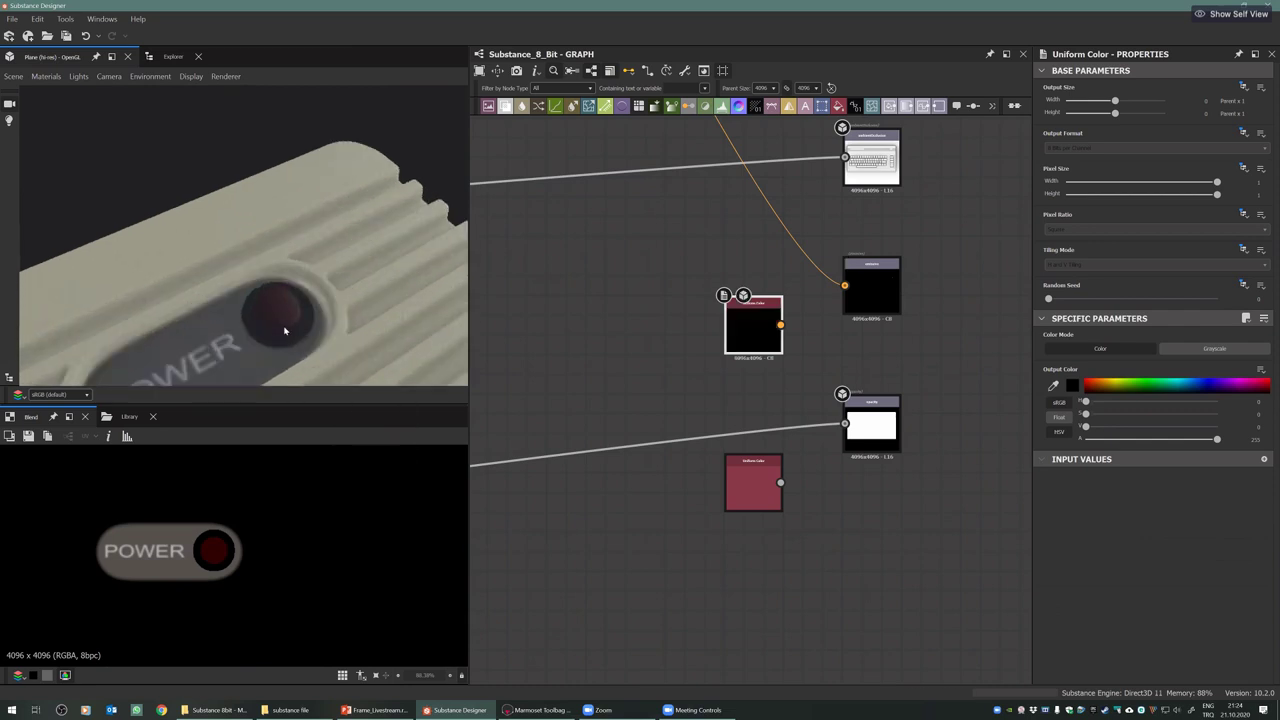
pyautogui.scroll(5, 281, 325)
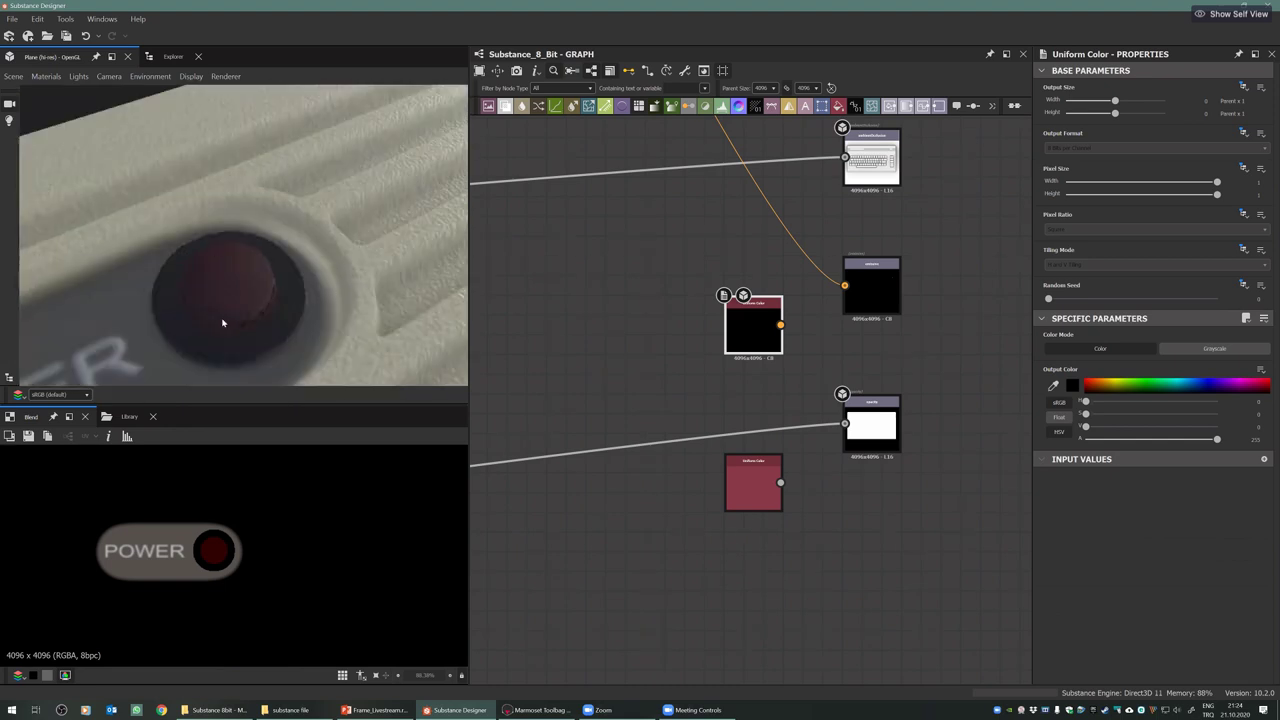
pyautogui.scroll(-4, 261, 308)
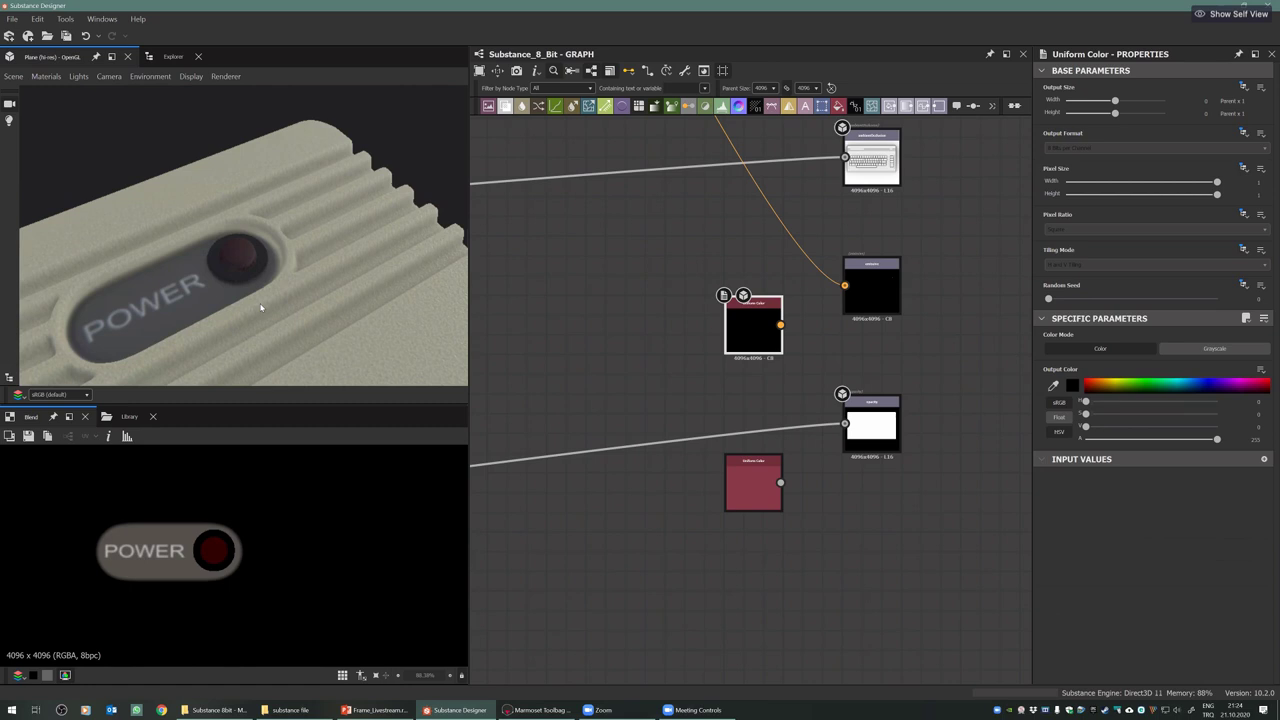
# Look over the Color Blendings frame and the surrounding graph, and bring the wider keyboard model into the 3D view
pyautogui.scroll(-4, 679, 333)
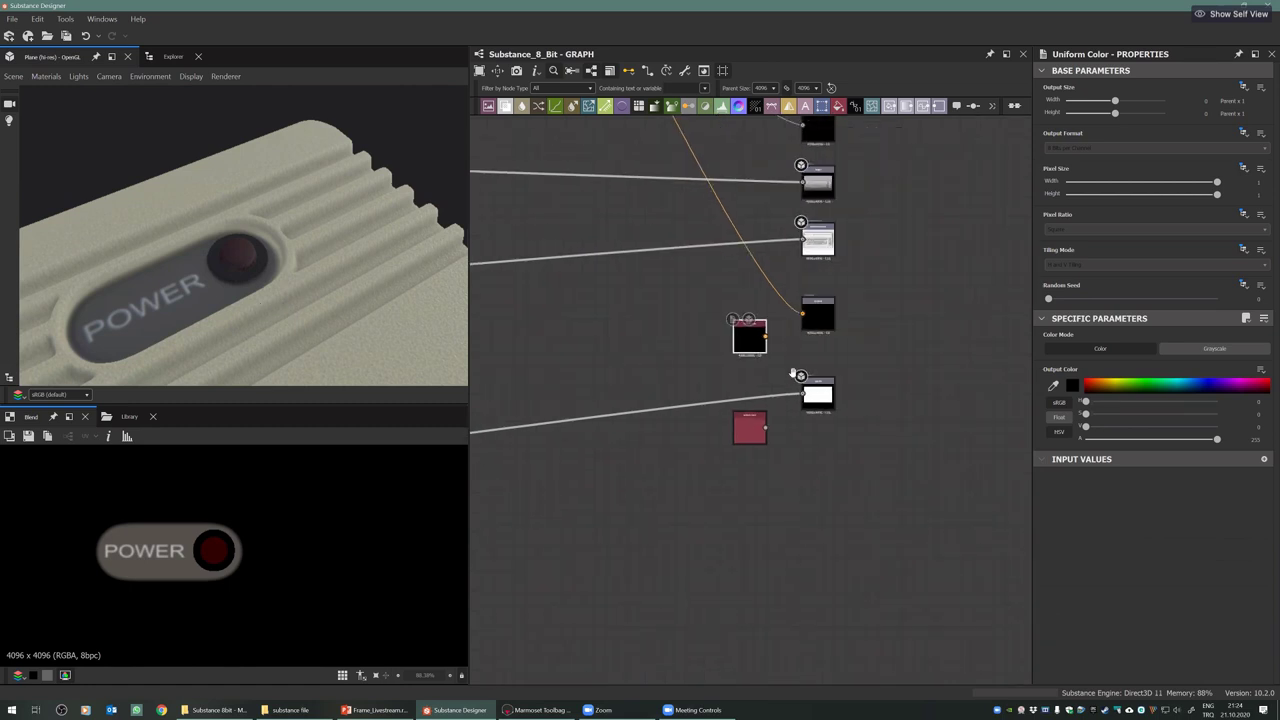
pyautogui.scroll(-2, 697, 317)
pyautogui.moveTo(697, 317); pyautogui.dragTo(747, 451, button='middle')
pyautogui.moveTo(660, 453); pyautogui.dragTo(696, 534, button='middle')
pyautogui.scroll(-2, 700, 540)
pyautogui.moveTo(728, 638); pyautogui.dragTo(773, 412, button='middle')
pyautogui.scroll(5, 691, 429)
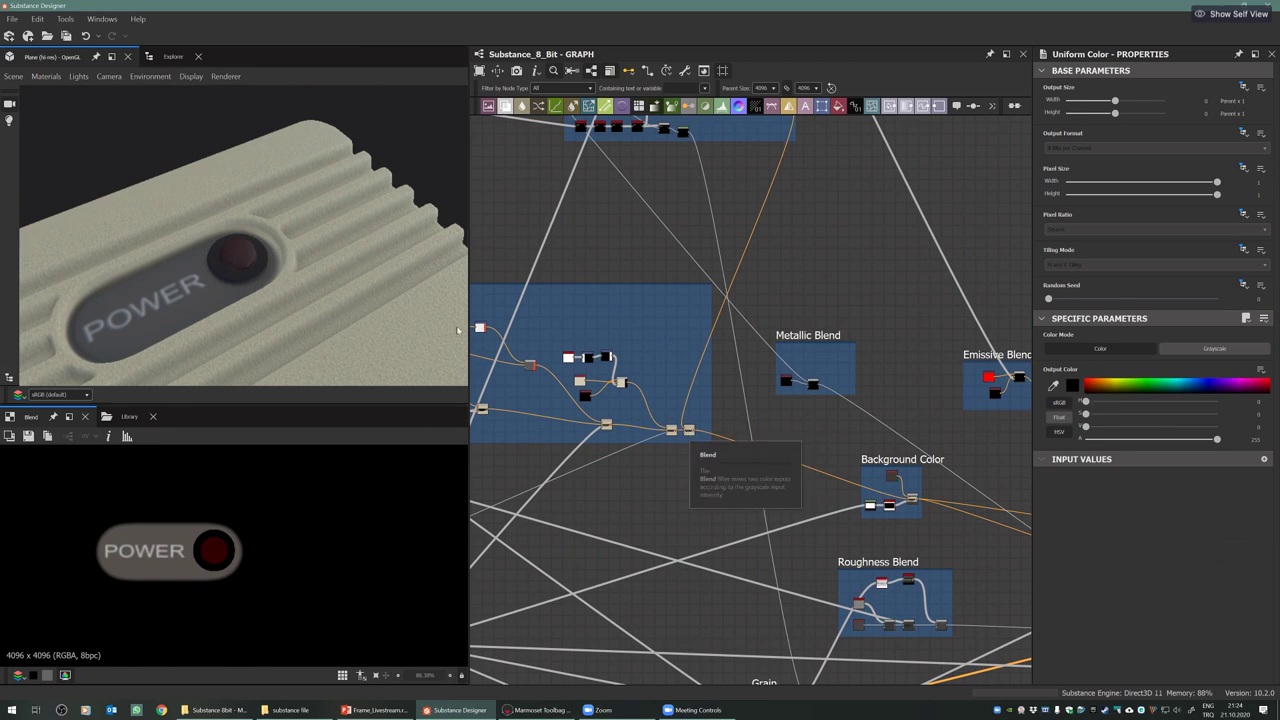
pyautogui.scroll(-10, 311, 272)
pyautogui.moveTo(214, 277); pyautogui.dragTo(265, 217, button='middle')
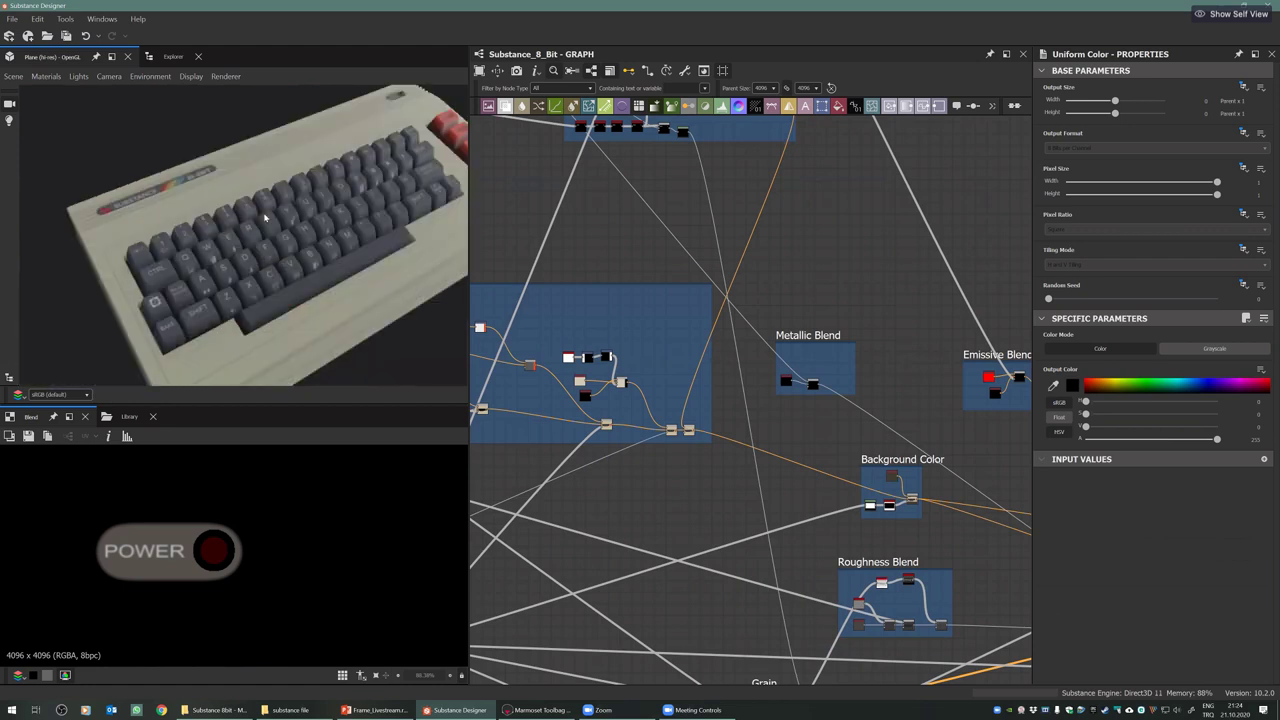
pyautogui.scroll(-2, 265, 217)
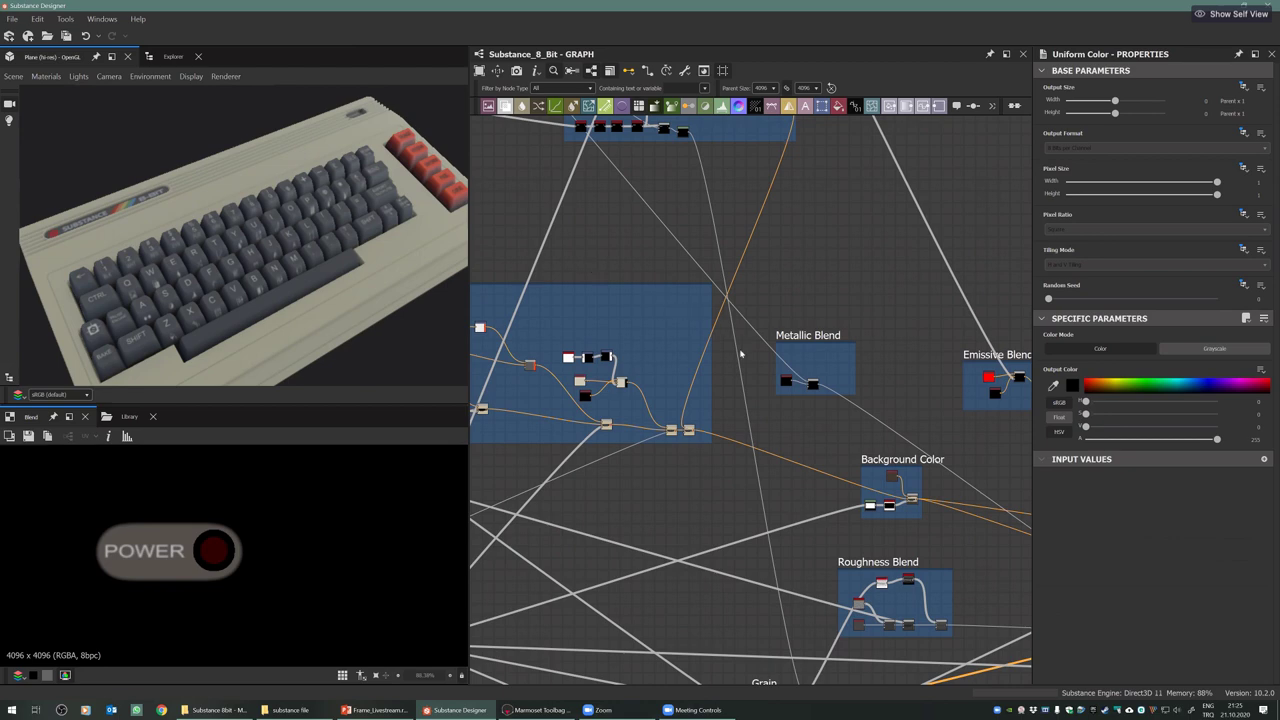
pyautogui.scroll(-3, 746, 383)
pyautogui.scroll(-3, 746, 381)
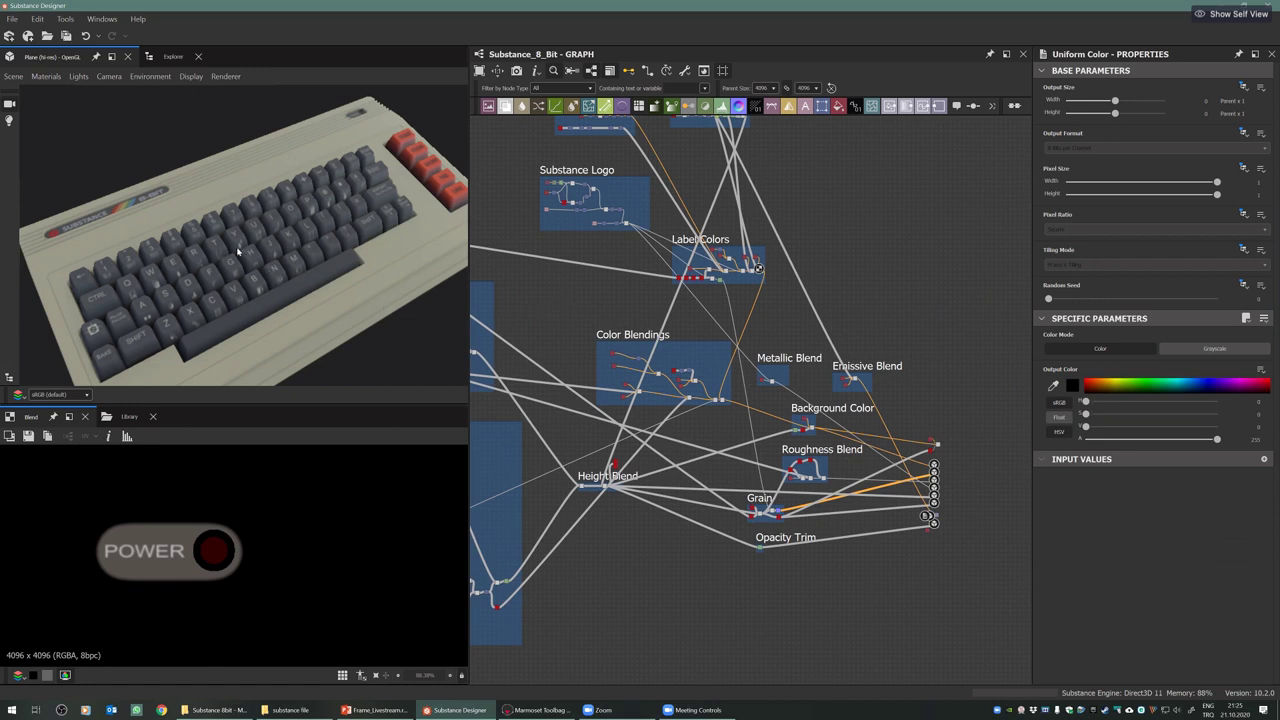
# Examine the keyboard's keycaps and 8-BIT badge from several angles, with the Label Colors frame shown in the graph
pyautogui.moveTo(238, 252); pyautogui.dragTo(238, 249)
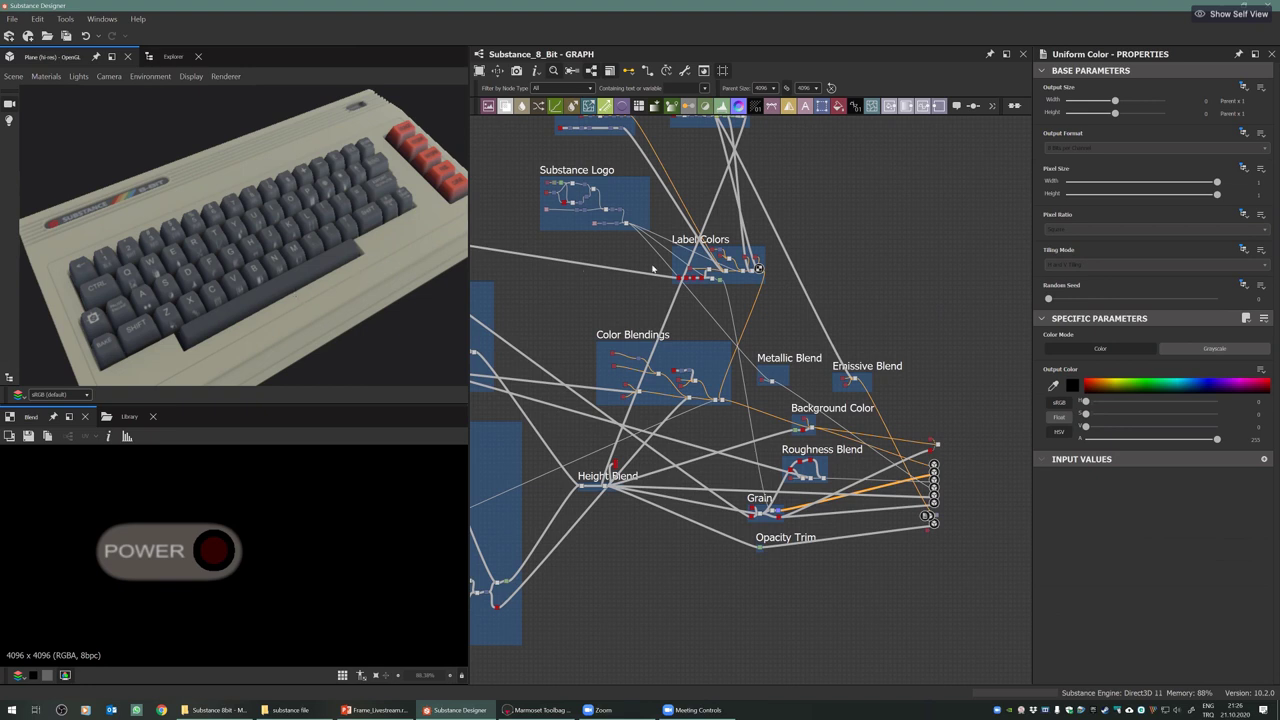
pyautogui.moveTo(638, 345); pyautogui.dragTo(628, 459, button='middle')
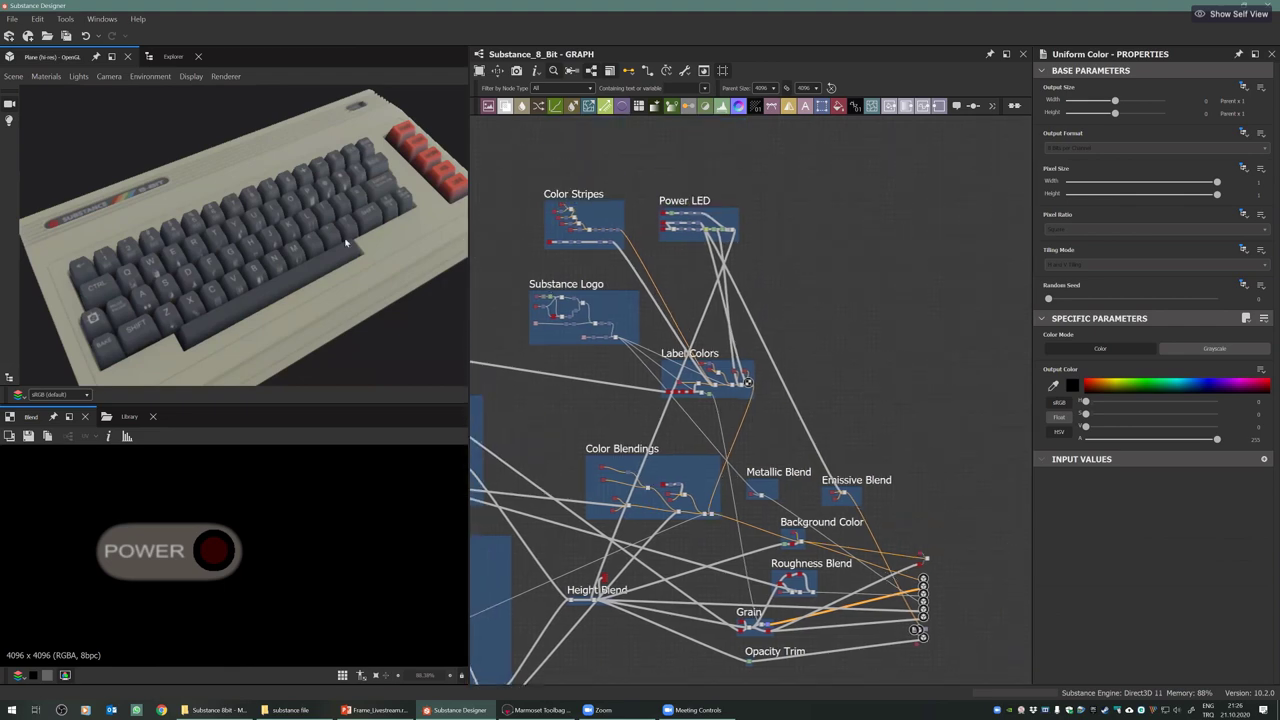
pyautogui.scroll(5, 345, 243)
pyautogui.scroll(2, 724, 355)
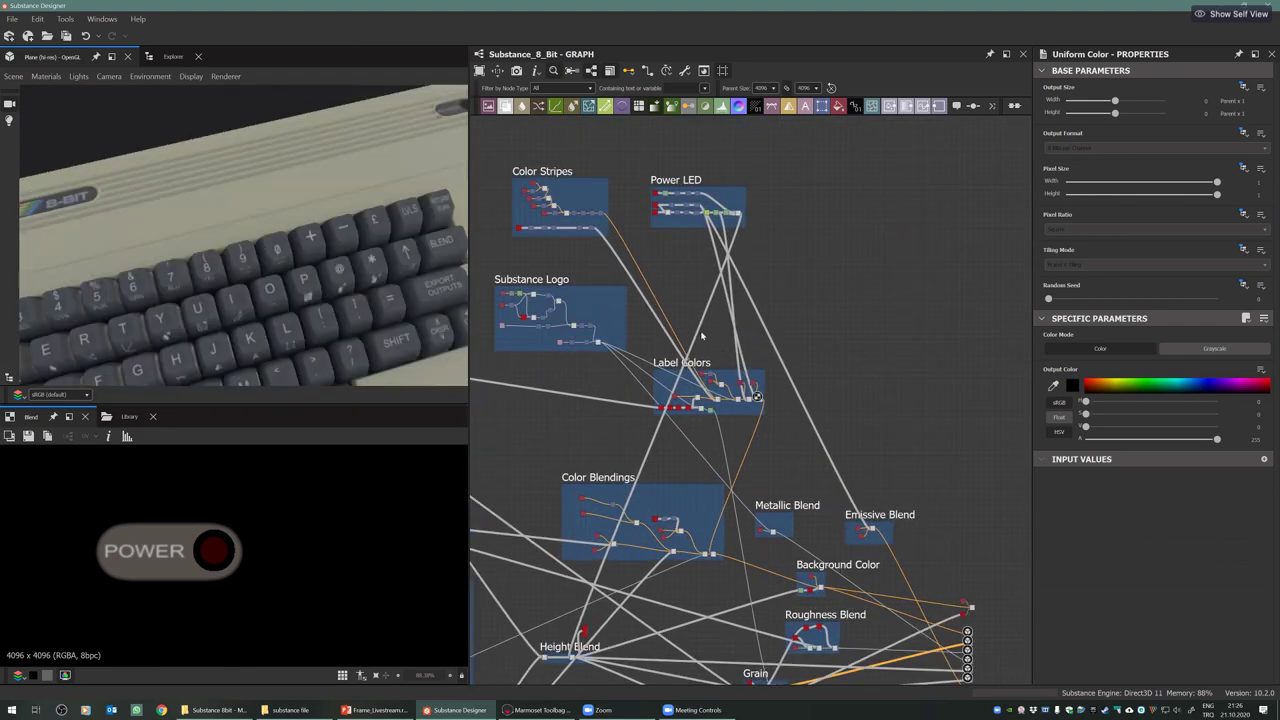
pyautogui.scroll(2, 702, 336)
pyautogui.moveTo(700, 333); pyautogui.dragTo(695, 321, button='middle')
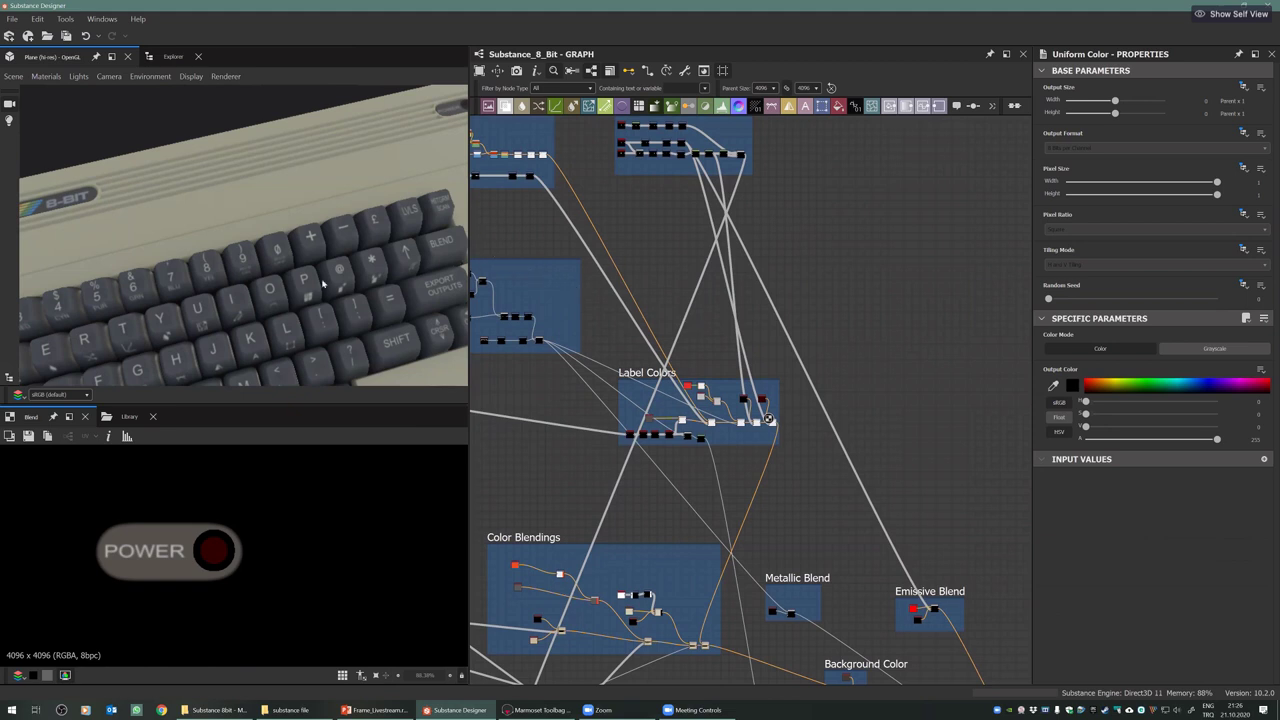
pyautogui.moveTo(295, 200); pyautogui.dragTo(232, 228)
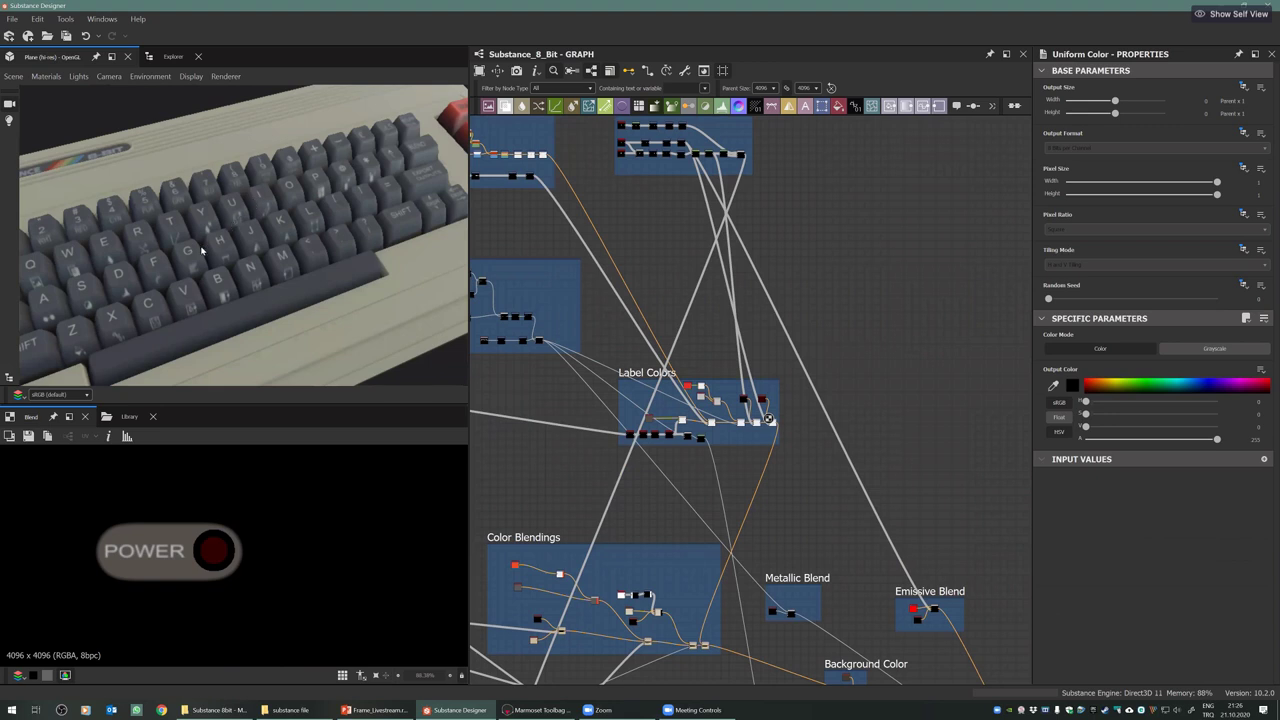
pyautogui.moveTo(150, 254); pyautogui.dragTo(223, 249, button='middle')
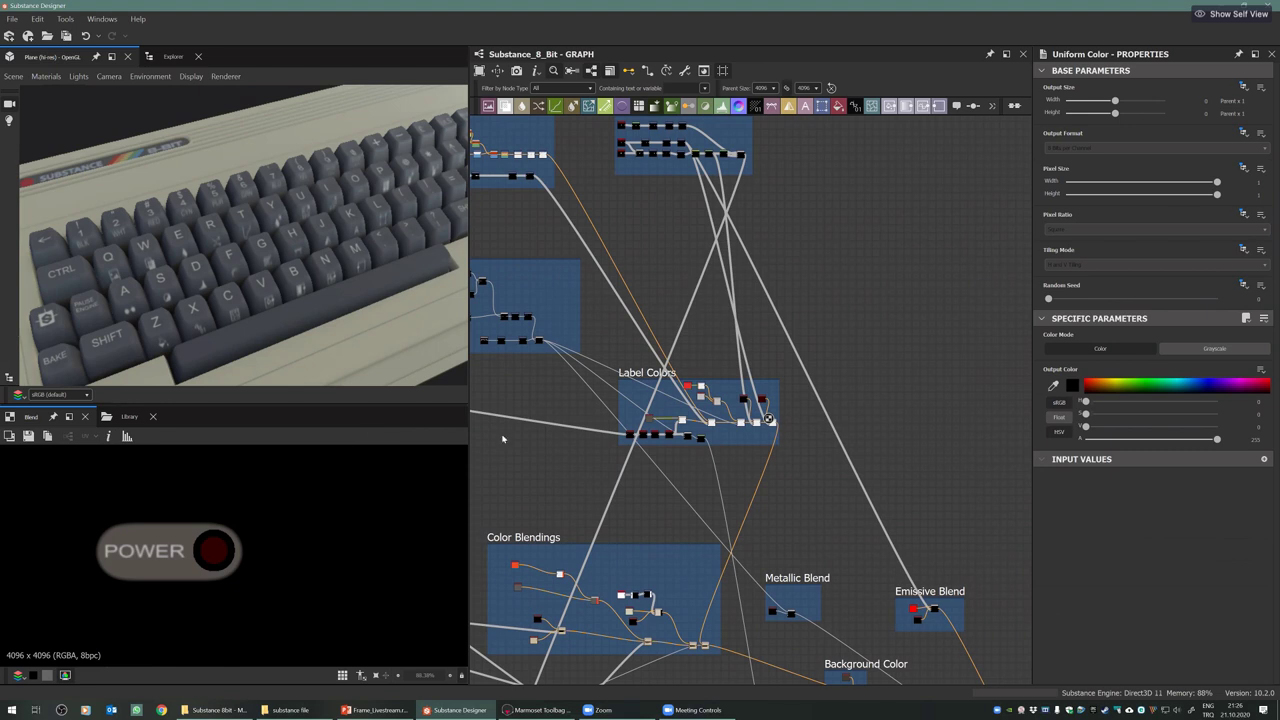
pyautogui.moveTo(644, 472); pyautogui.dragTo(626, 476, button='middle')
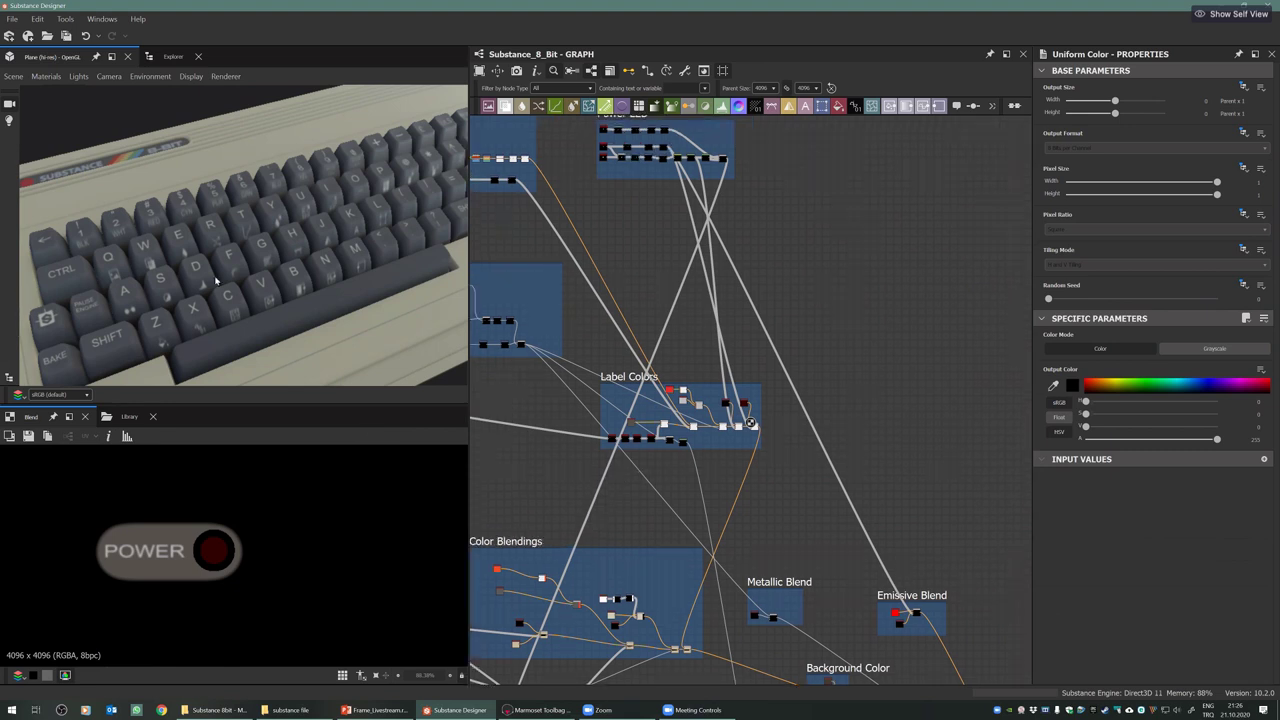
pyautogui.moveTo(214, 280); pyautogui.dragTo(238, 272)
pyautogui.moveTo(726, 507); pyautogui.dragTo(701, 468, button='middle')
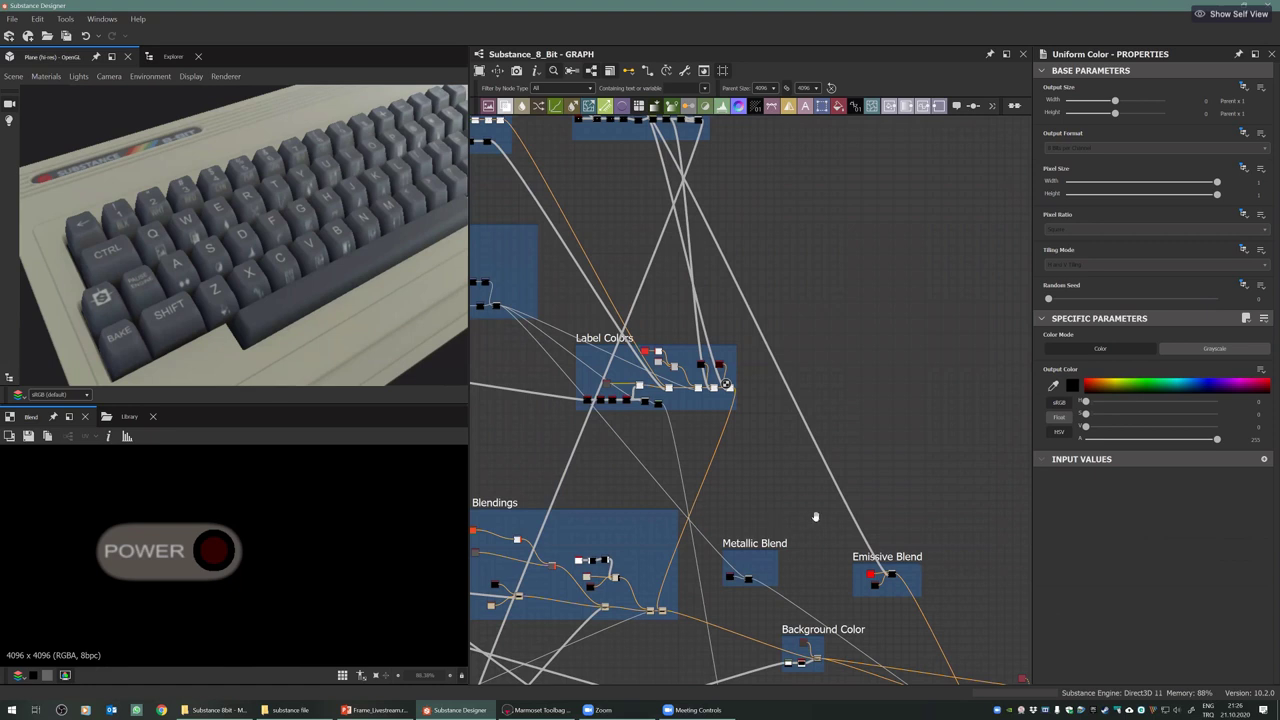
pyautogui.moveTo(777, 517); pyautogui.dragTo(759, 487, button='middle')
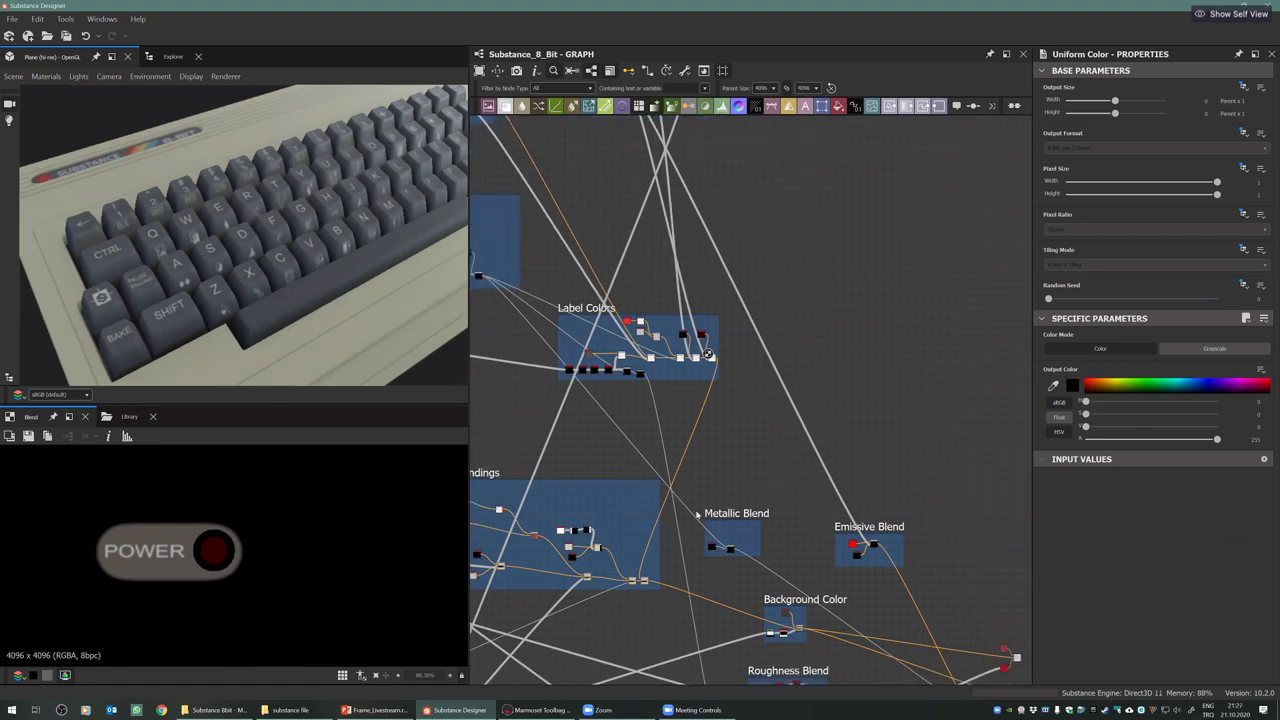
pyautogui.moveTo(748, 551); pyautogui.dragTo(747, 546, button='middle')
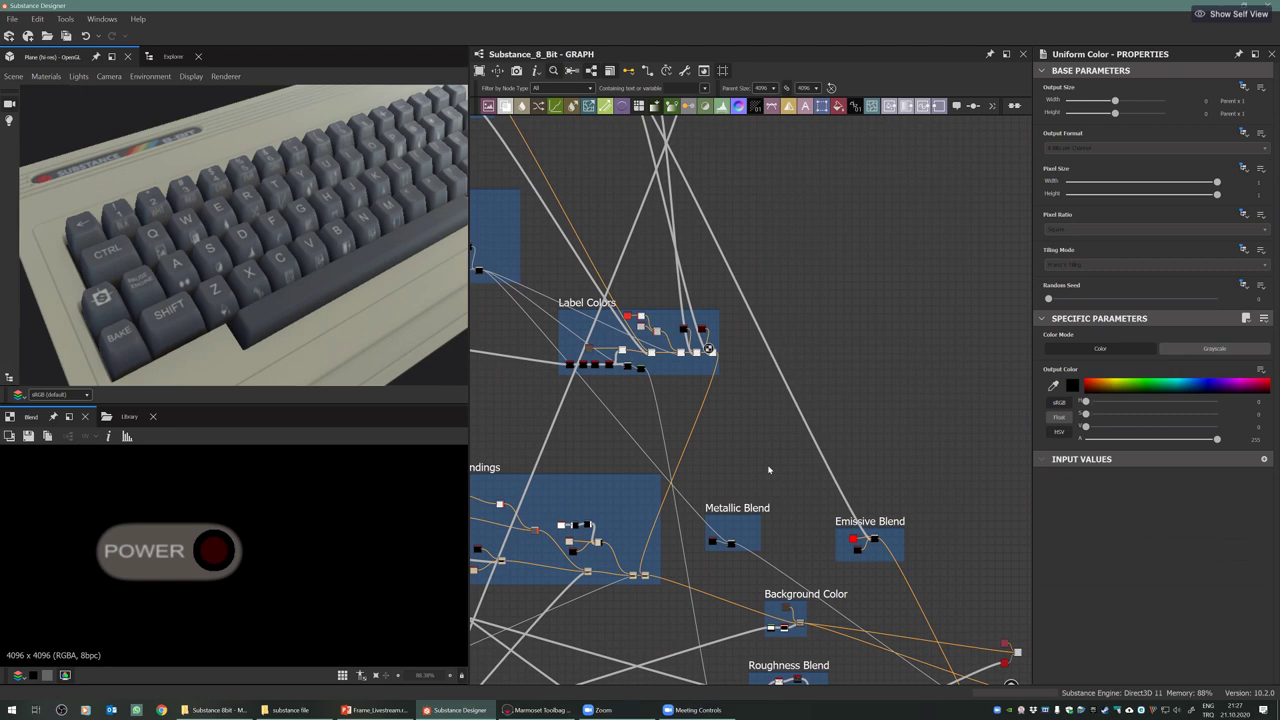
pyautogui.scroll(-3, 796, 488)
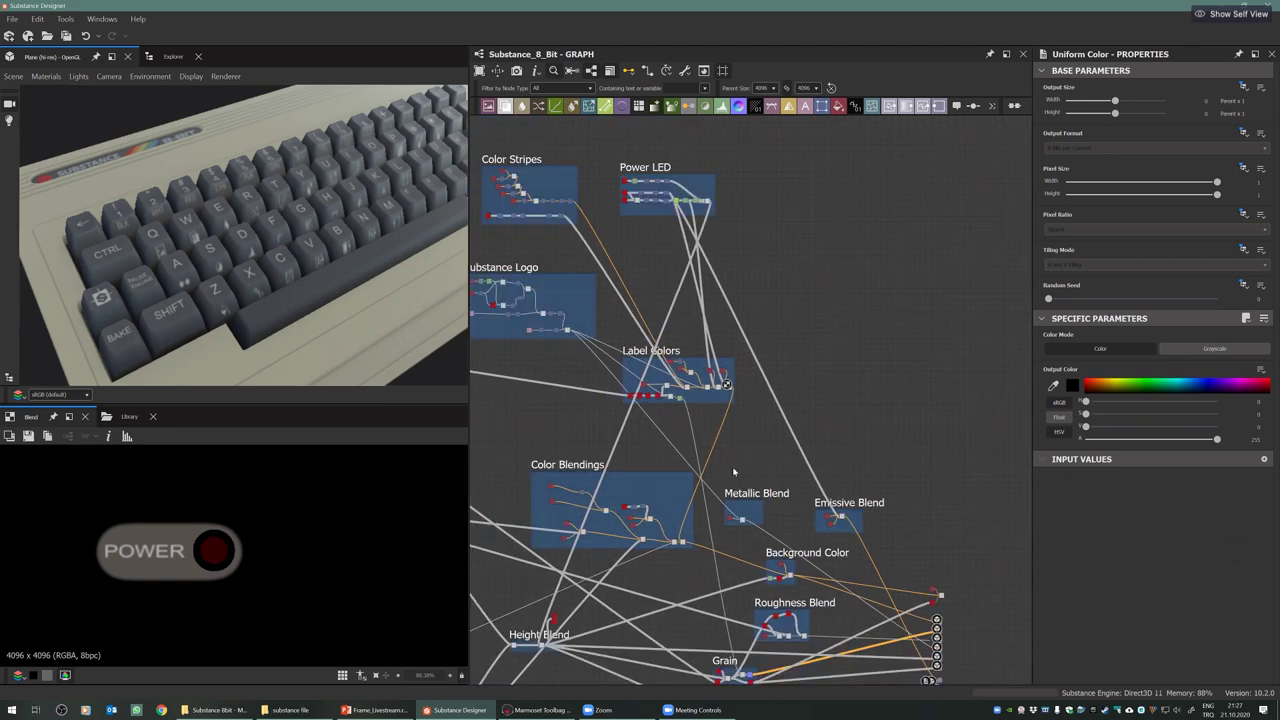
pyautogui.scroll(5, 826, 460)
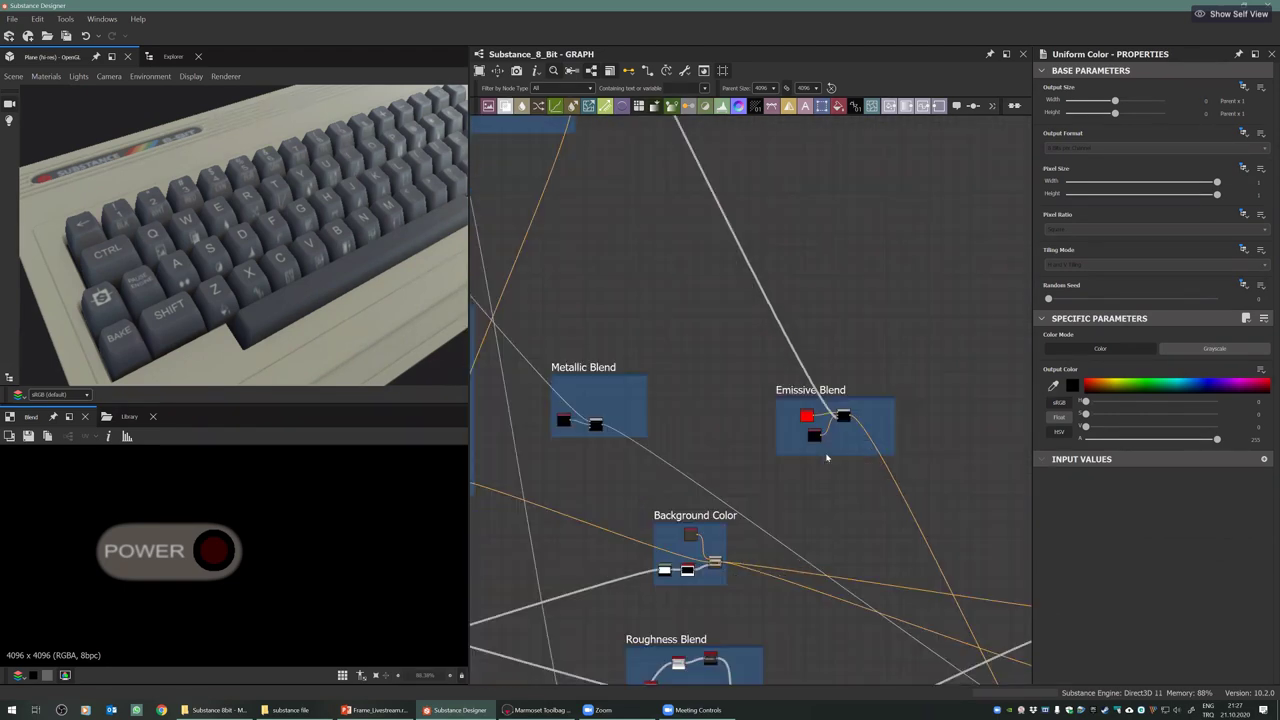
pyautogui.moveTo(827, 458); pyautogui.dragTo(836, 451, button='middle')
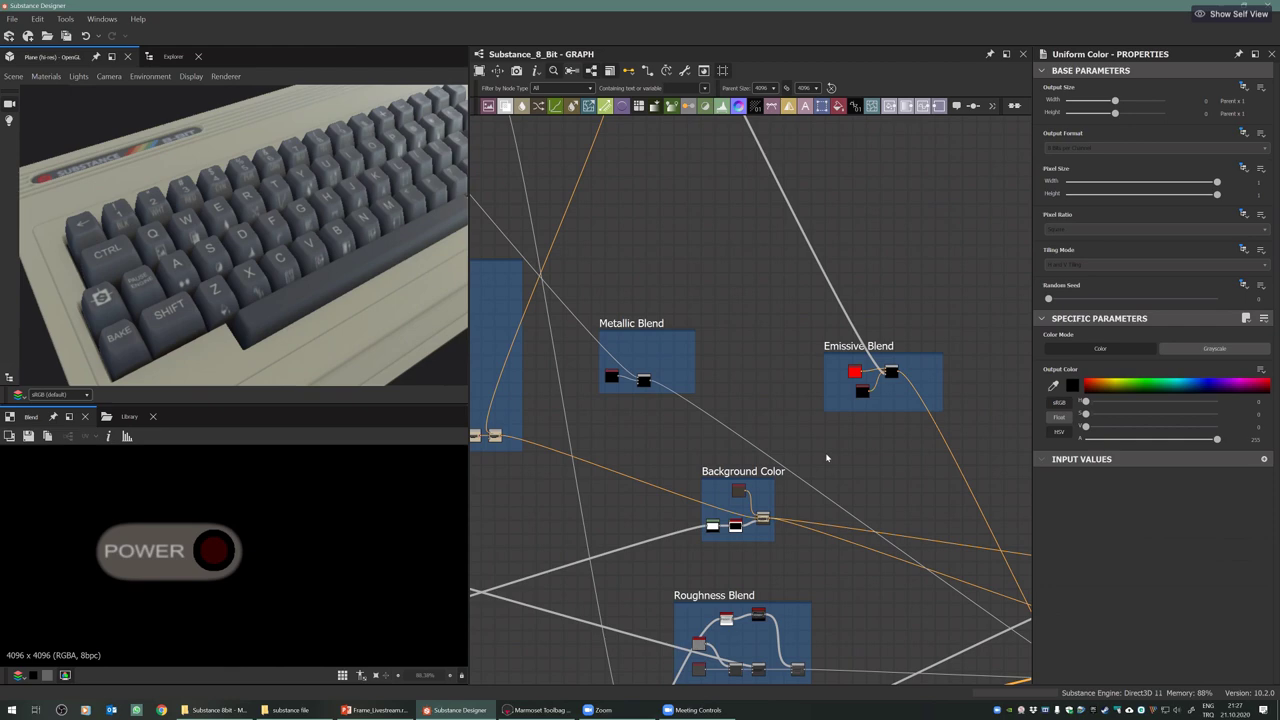
pyautogui.scroll(-2, 826, 458)
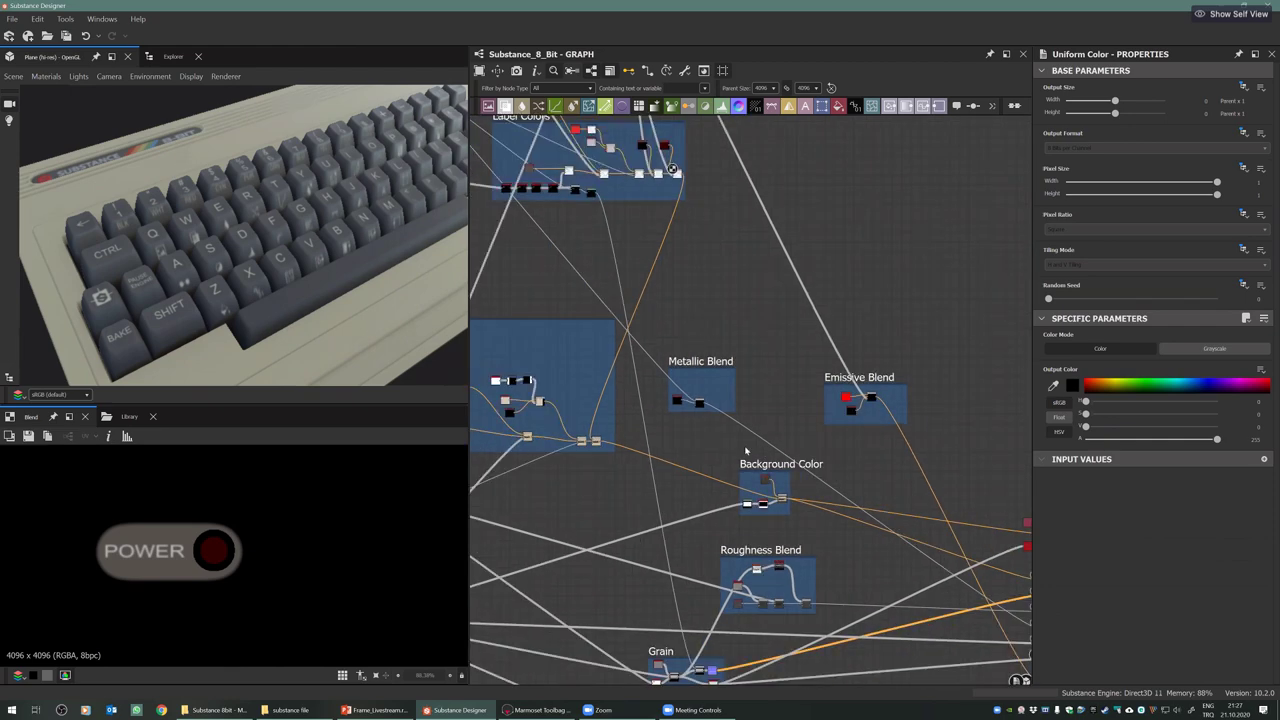
# Examine the Color Blendings frame and how Label Colors connects to it and to the neighbouring blend frames
pyautogui.scroll(-4, 745, 451)
pyautogui.scroll(2, 545, 370)
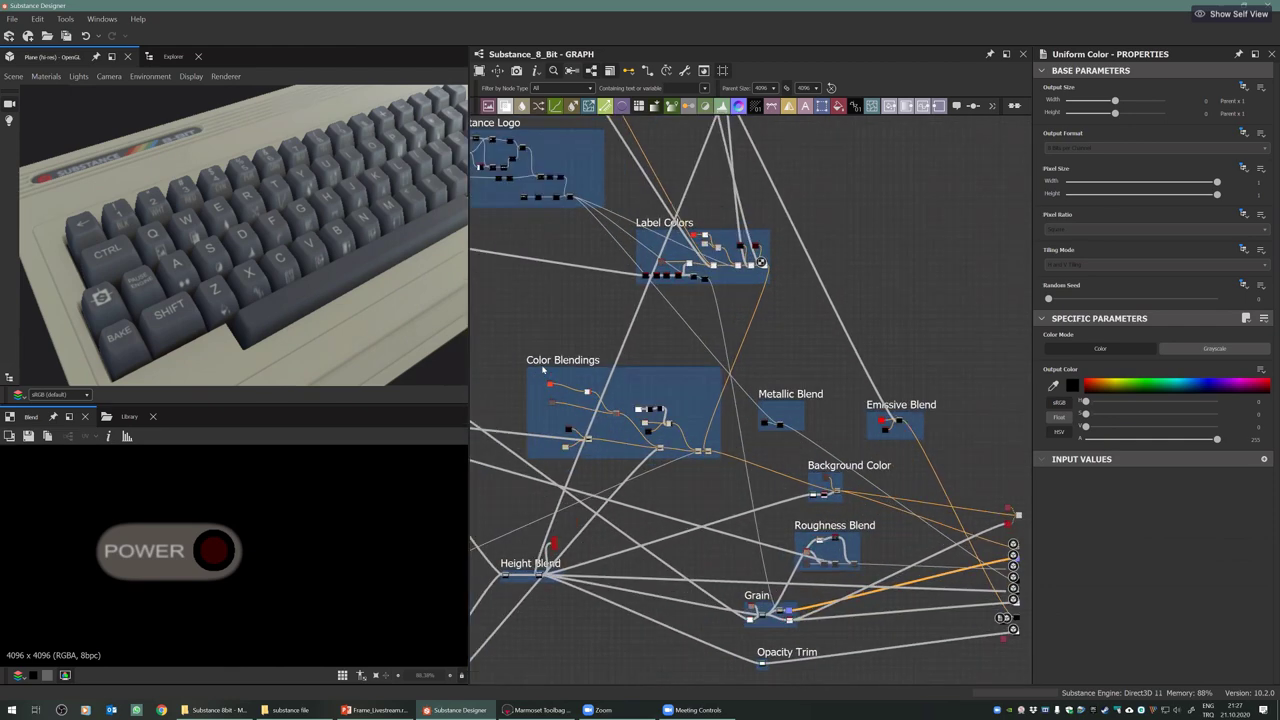
pyautogui.scroll(3, 548, 372)
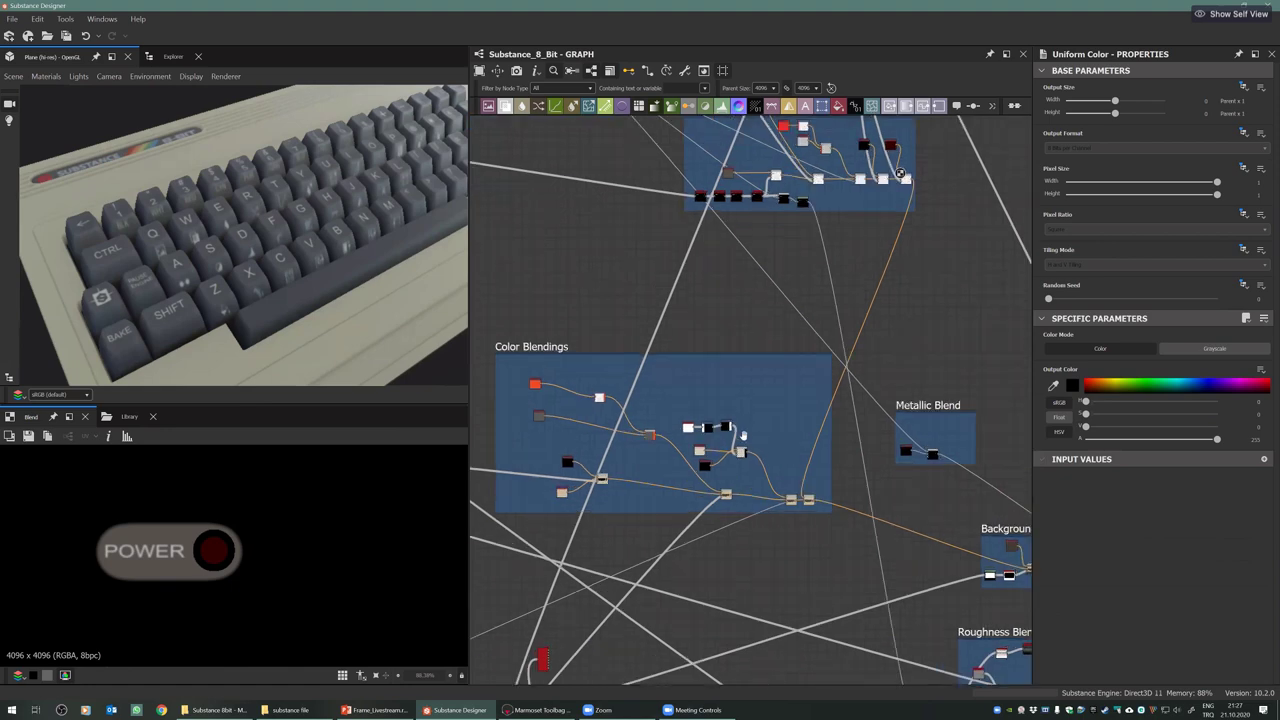
pyautogui.moveTo(743, 436); pyautogui.dragTo(704, 394, button='middle')
pyautogui.moveTo(797, 411); pyautogui.dragTo(788, 401, button='middle')
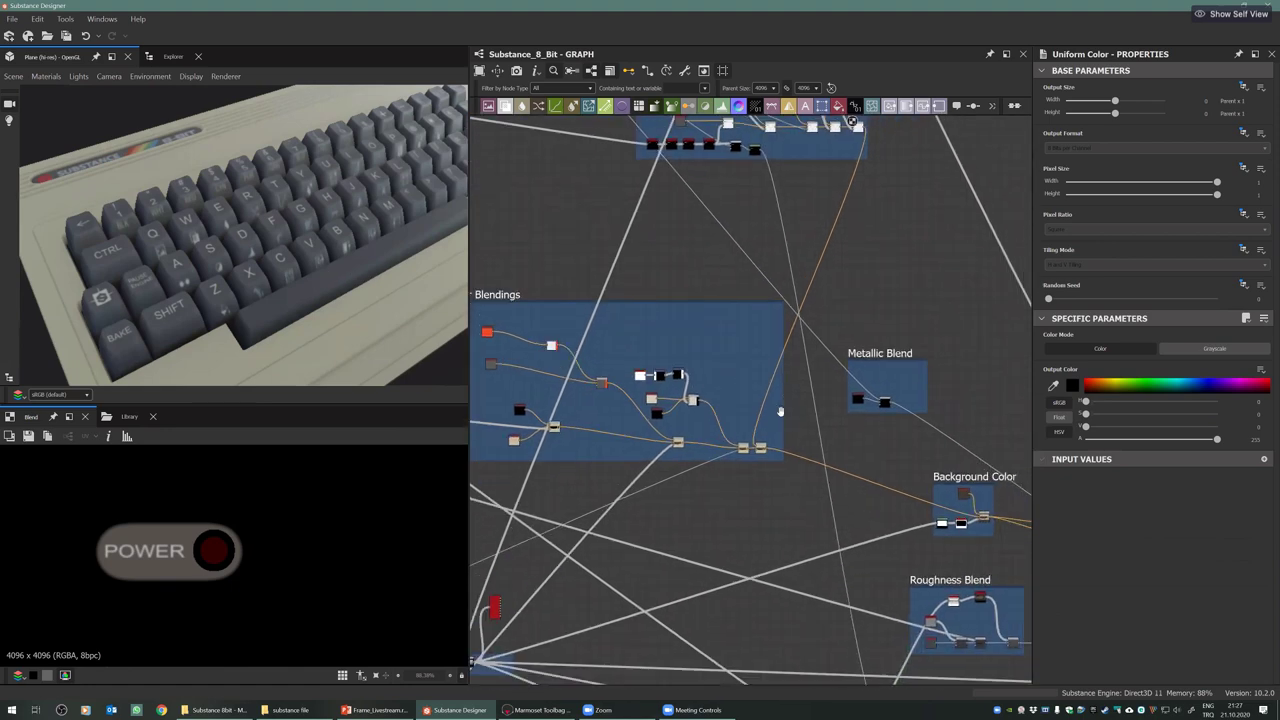
pyautogui.scroll(-2, 781, 411)
pyautogui.moveTo(672, 504); pyautogui.dragTo(632, 515, button='middle')
pyautogui.moveTo(855, 366); pyautogui.dragTo(816, 382, button='middle')
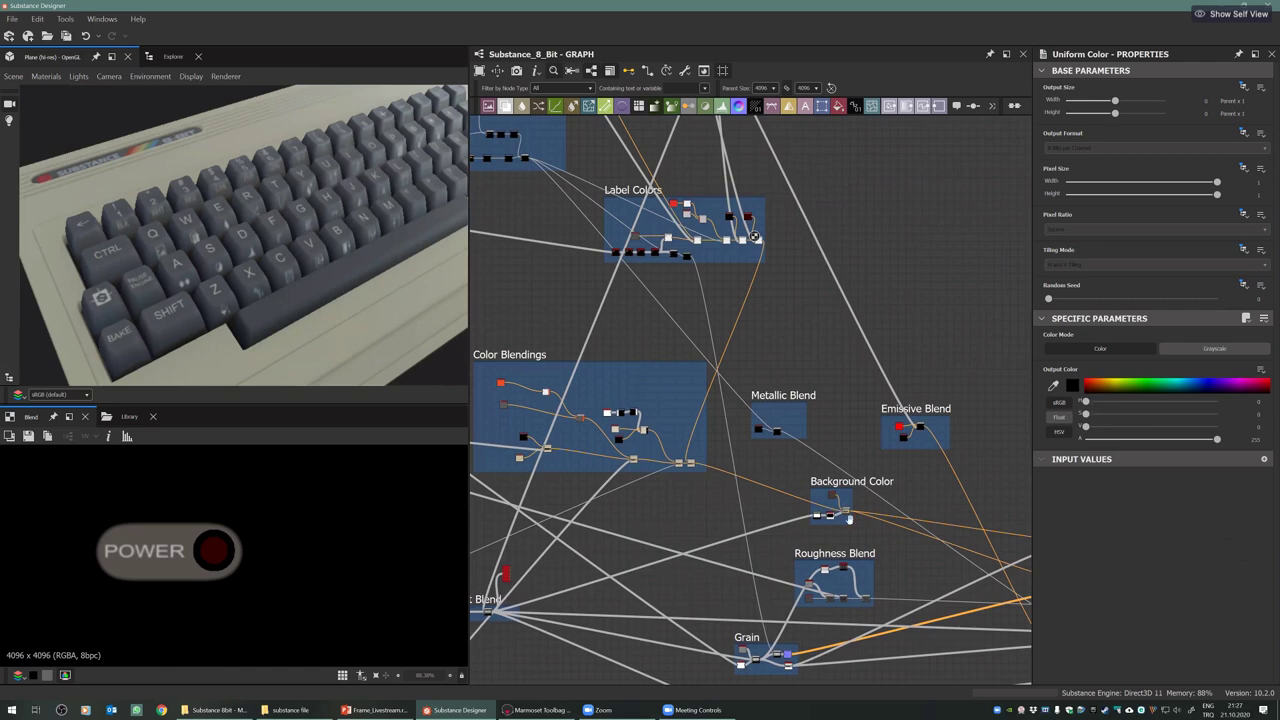
pyautogui.moveTo(755, 237); pyautogui.dragTo(711, 411, button='middle')
pyautogui.scroll(1, 732, 304)
pyautogui.moveTo(687, 495); pyautogui.dragTo(723, 377, button='middle')
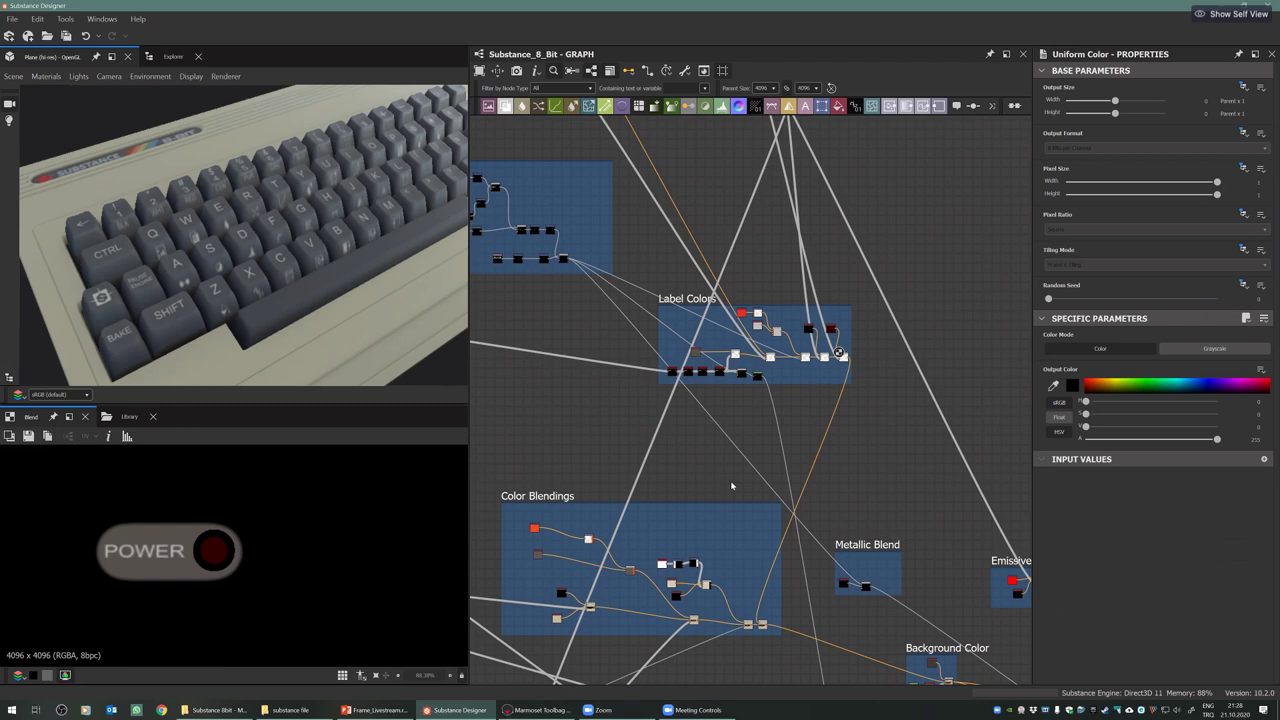
# Trace the connections from the Color Stripes, Power LED and Substance Logo frames down to the final blend frames and outputs
pyautogui.scroll(-8, 731, 486)
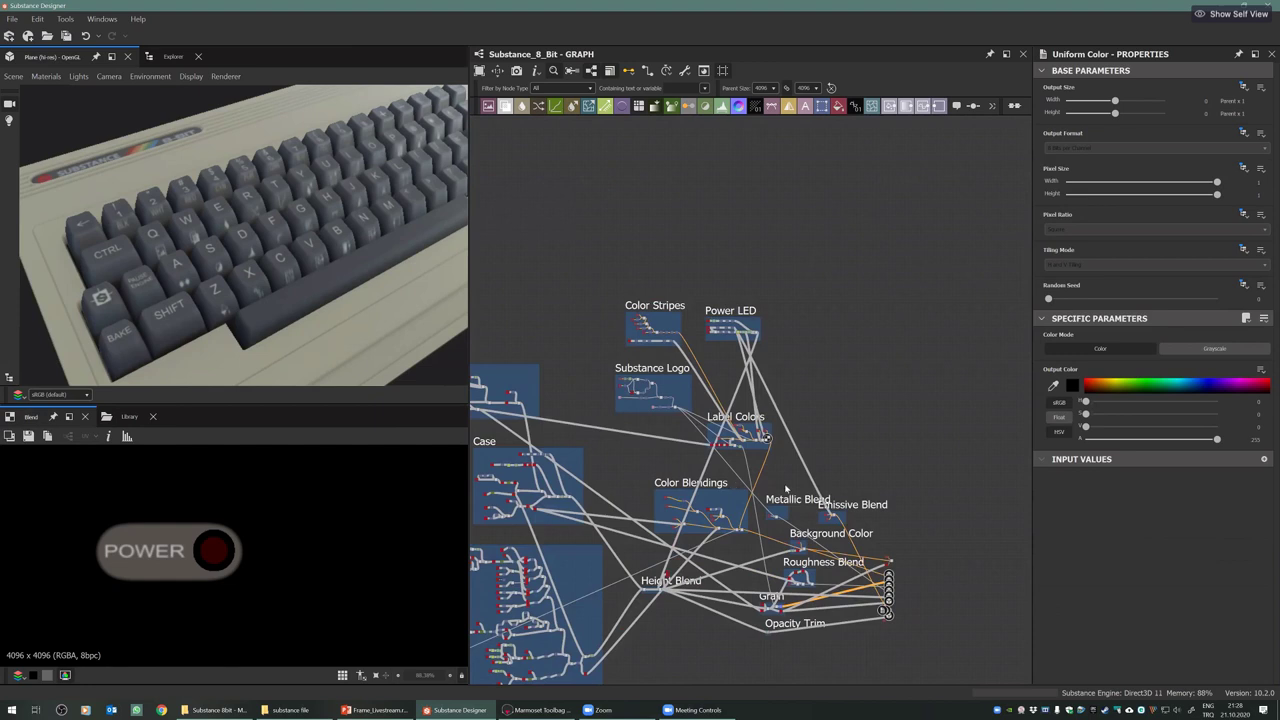
pyautogui.scroll(5, 786, 489)
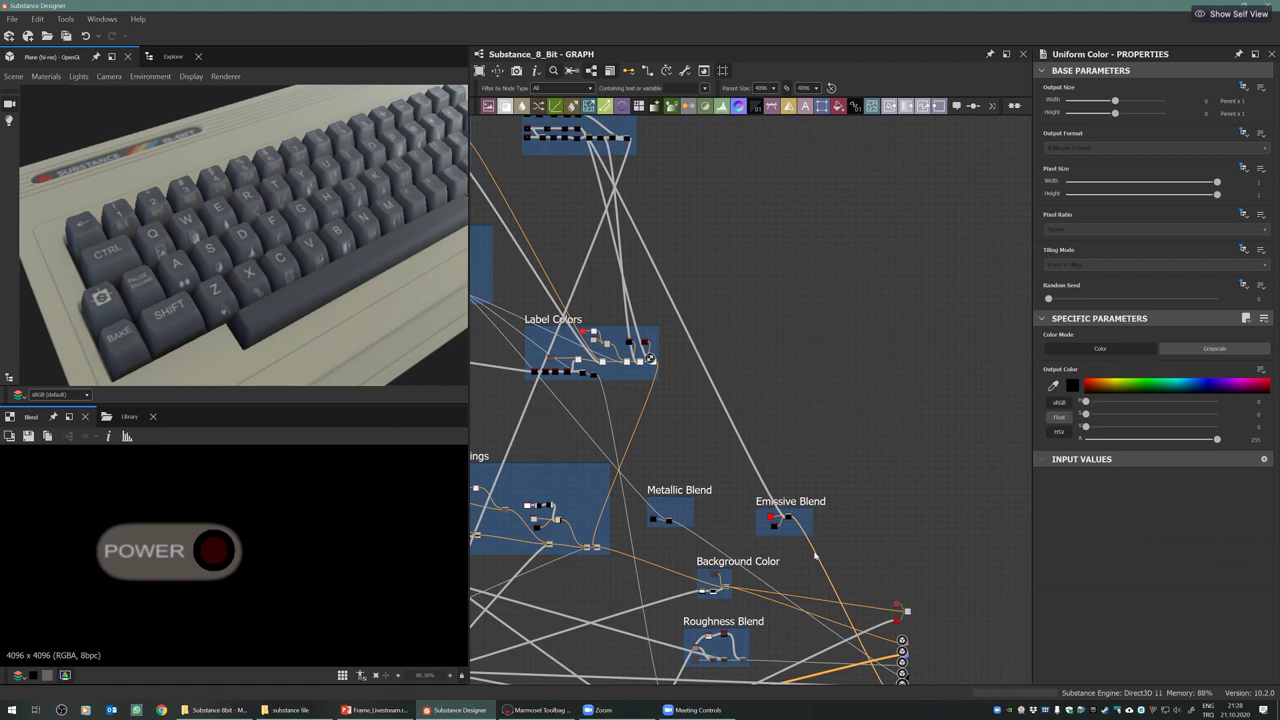
pyautogui.scroll(-4, 815, 555)
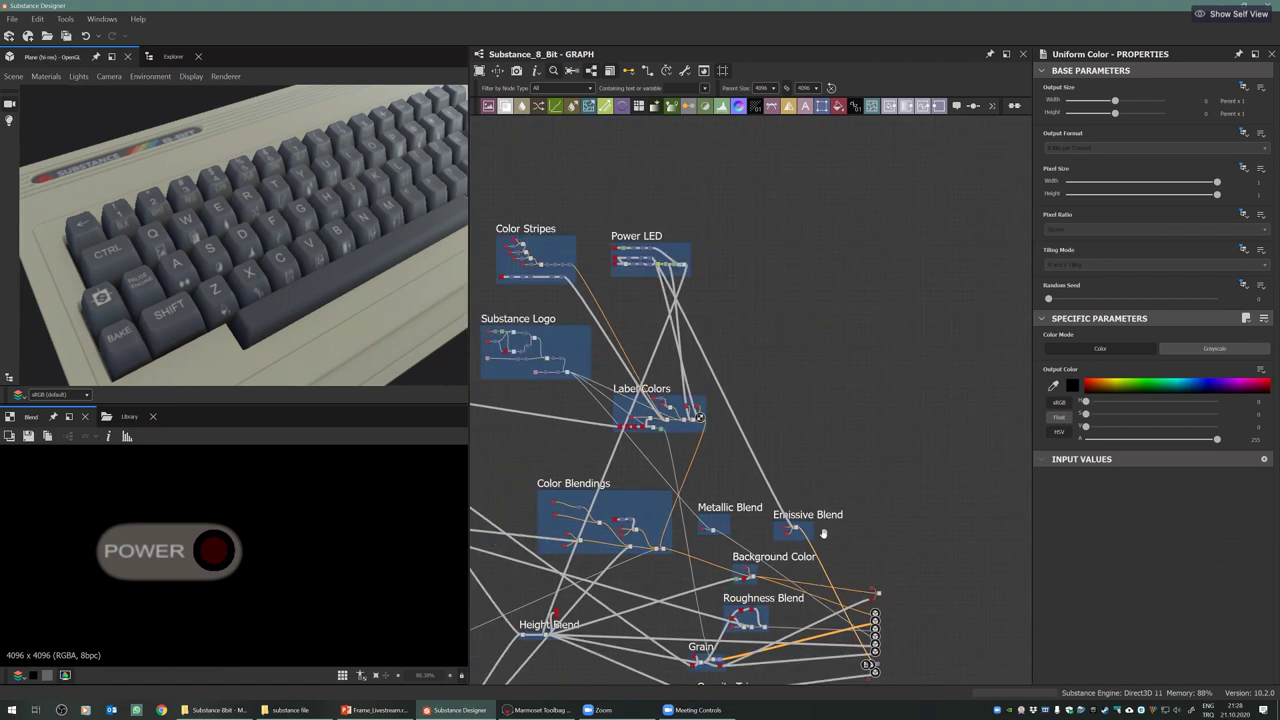
pyautogui.moveTo(808, 547); pyautogui.dragTo(831, 533, button='middle')
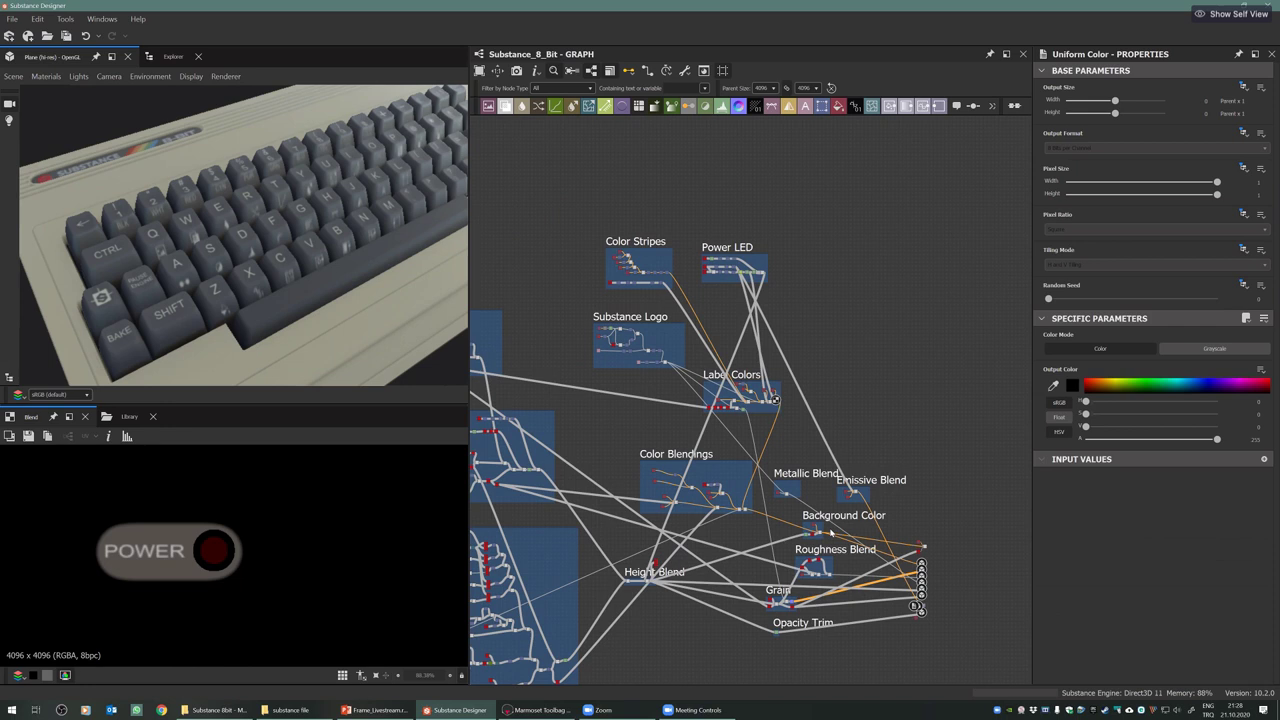
pyautogui.scroll(2, 836, 538)
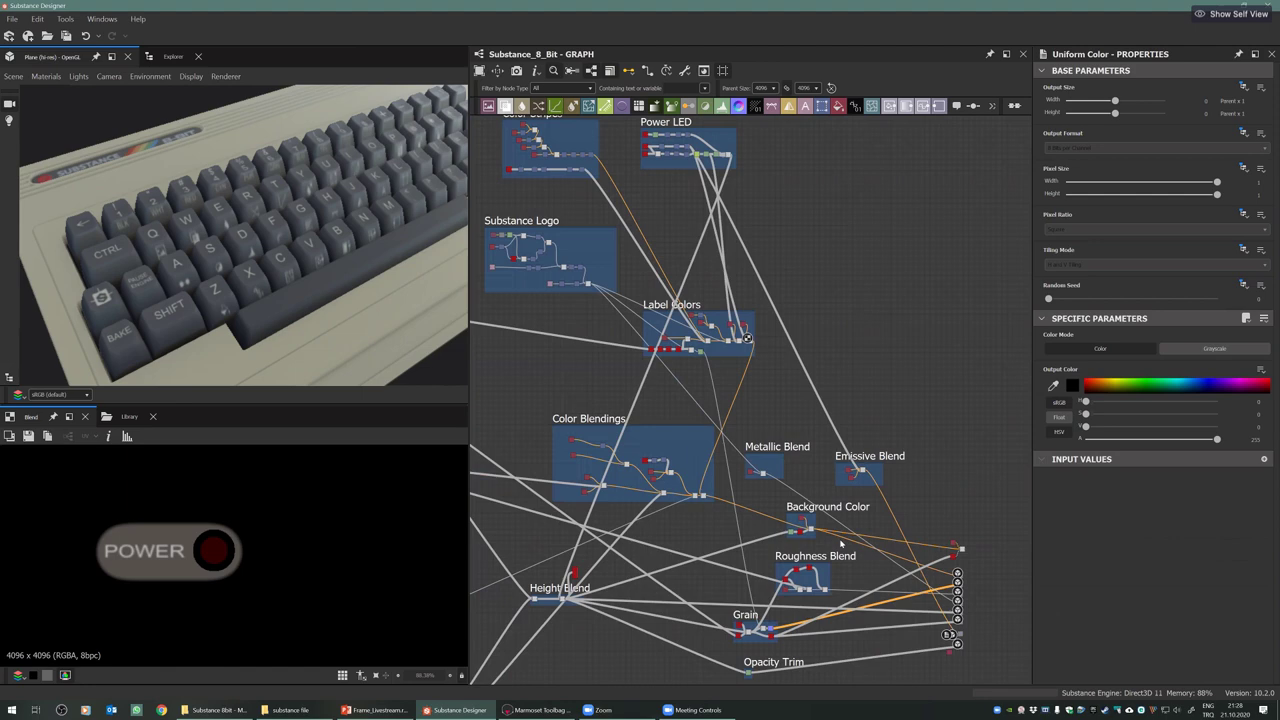
pyautogui.scroll(3, 840, 543)
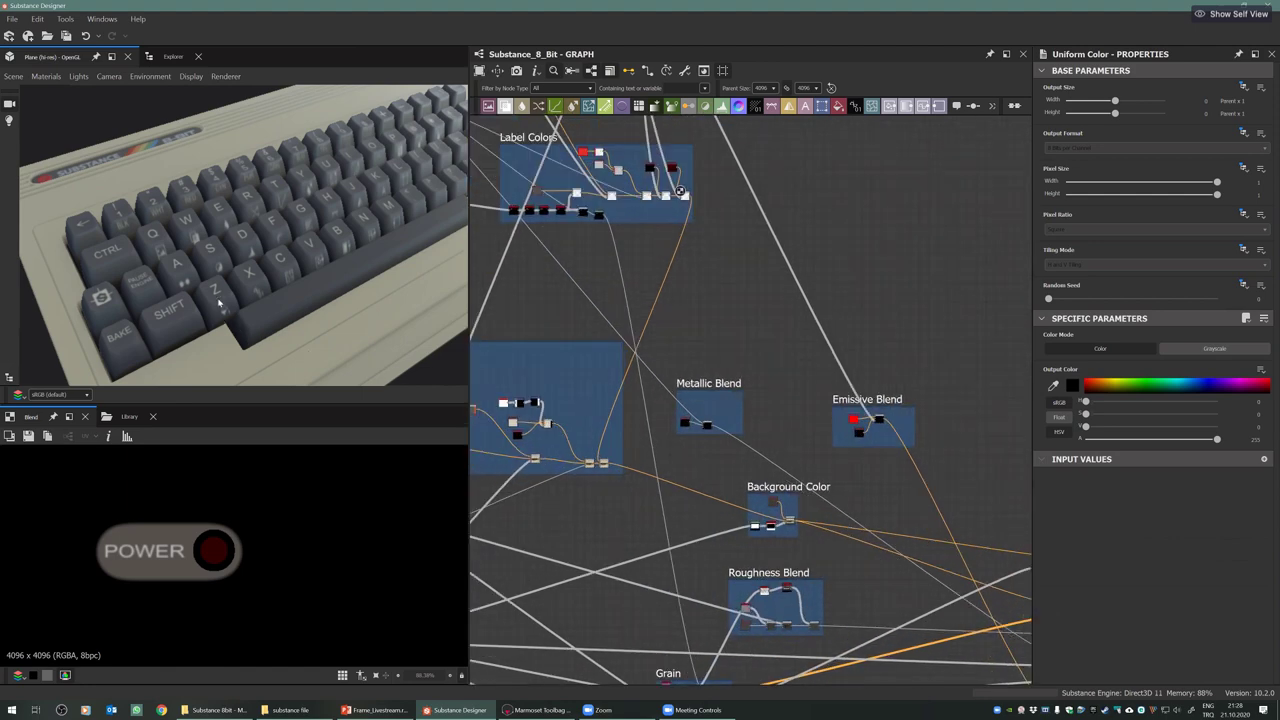
# Examine the keycap legends up close on the 3D model
pyautogui.moveTo(256, 312); pyautogui.dragTo(234, 306)
pyautogui.scroll(4, 233, 307)
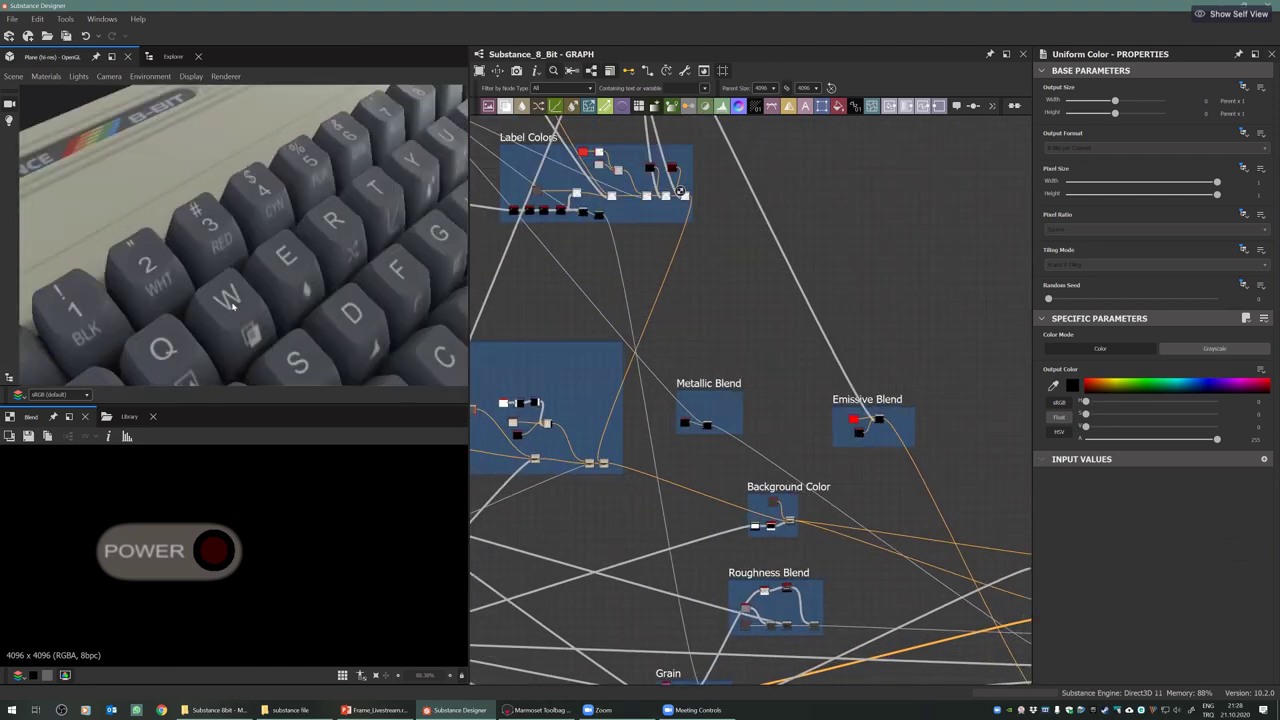
pyautogui.moveTo(226, 289); pyautogui.dragTo(186, 187, button='middle')
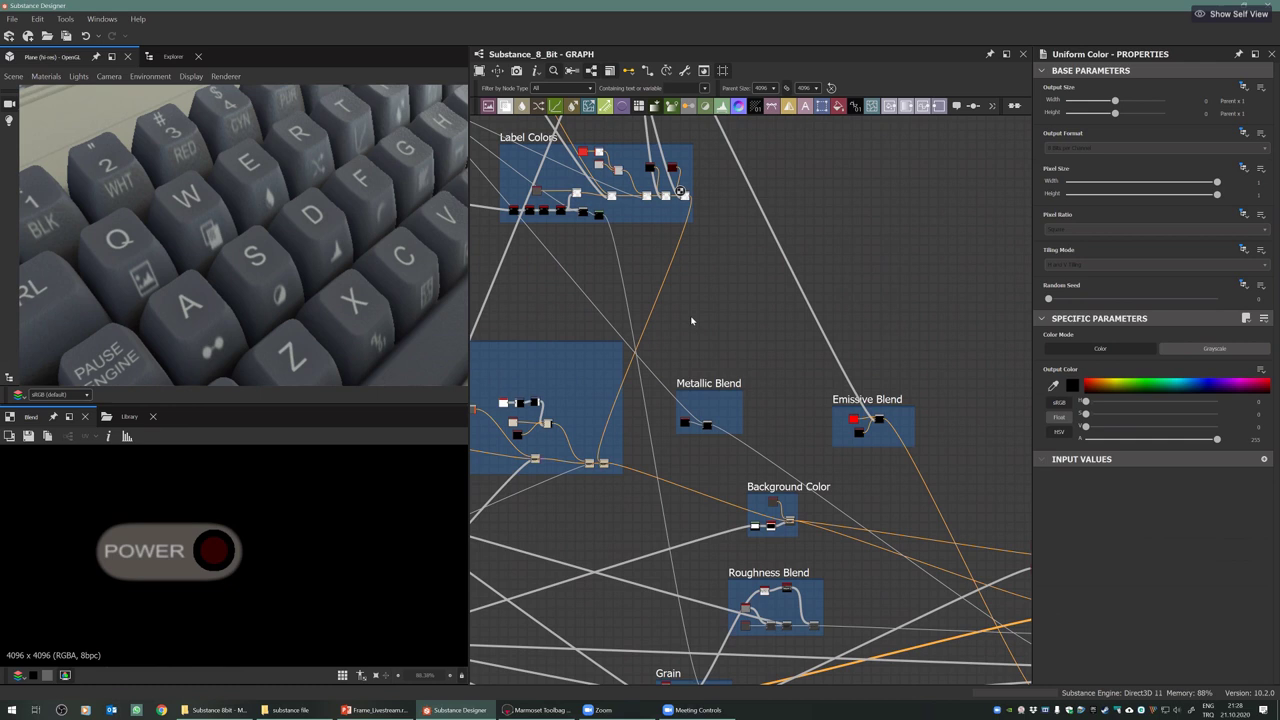
# Look over the Emissive Blend frame in the graph and view the wider keyboard model from a lower angle
pyautogui.scroll(-3, 691, 320)
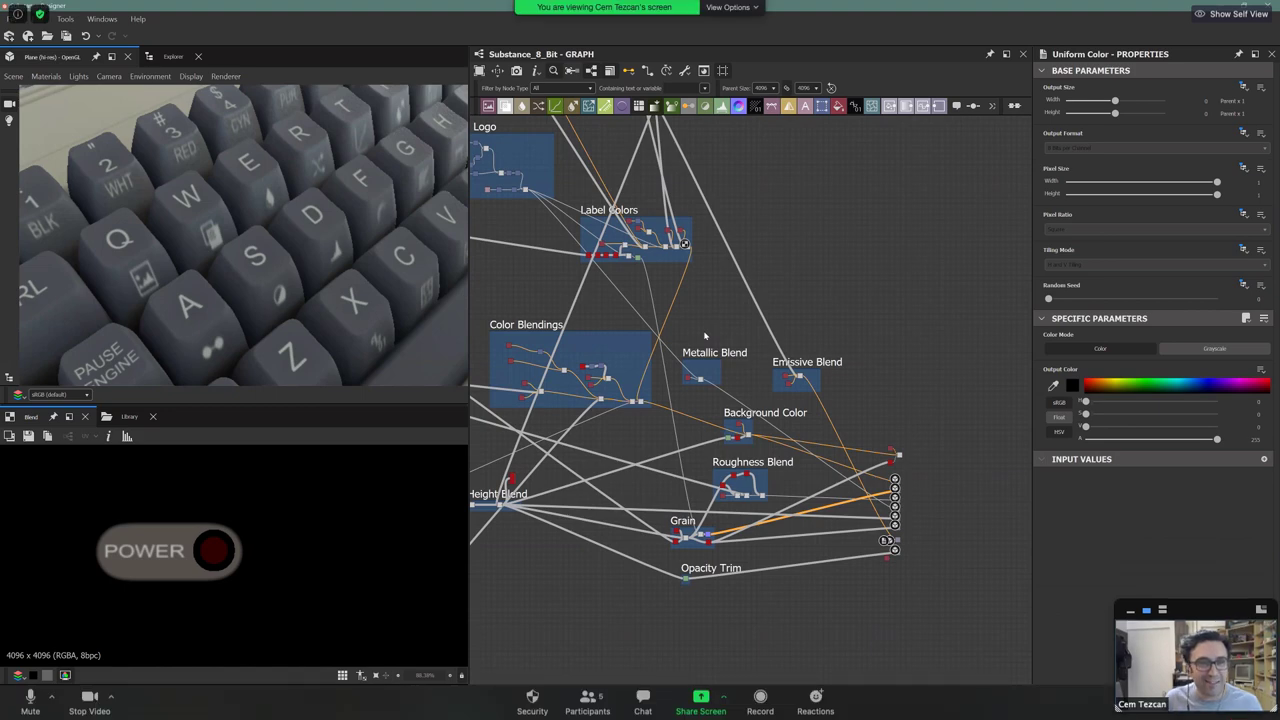
pyautogui.scroll(-1, 732, 370)
pyautogui.scroll(1, 804, 401)
pyautogui.scroll(2, 749, 400)
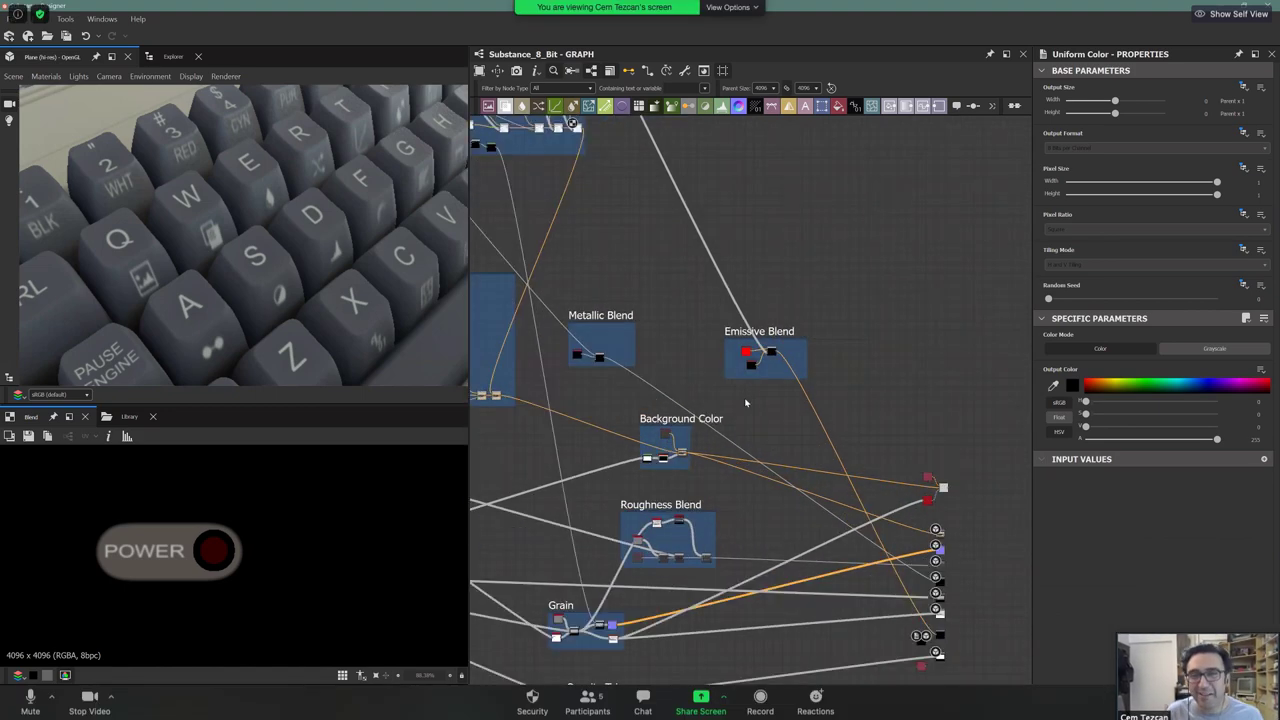
pyautogui.scroll(-5, 377, 300)
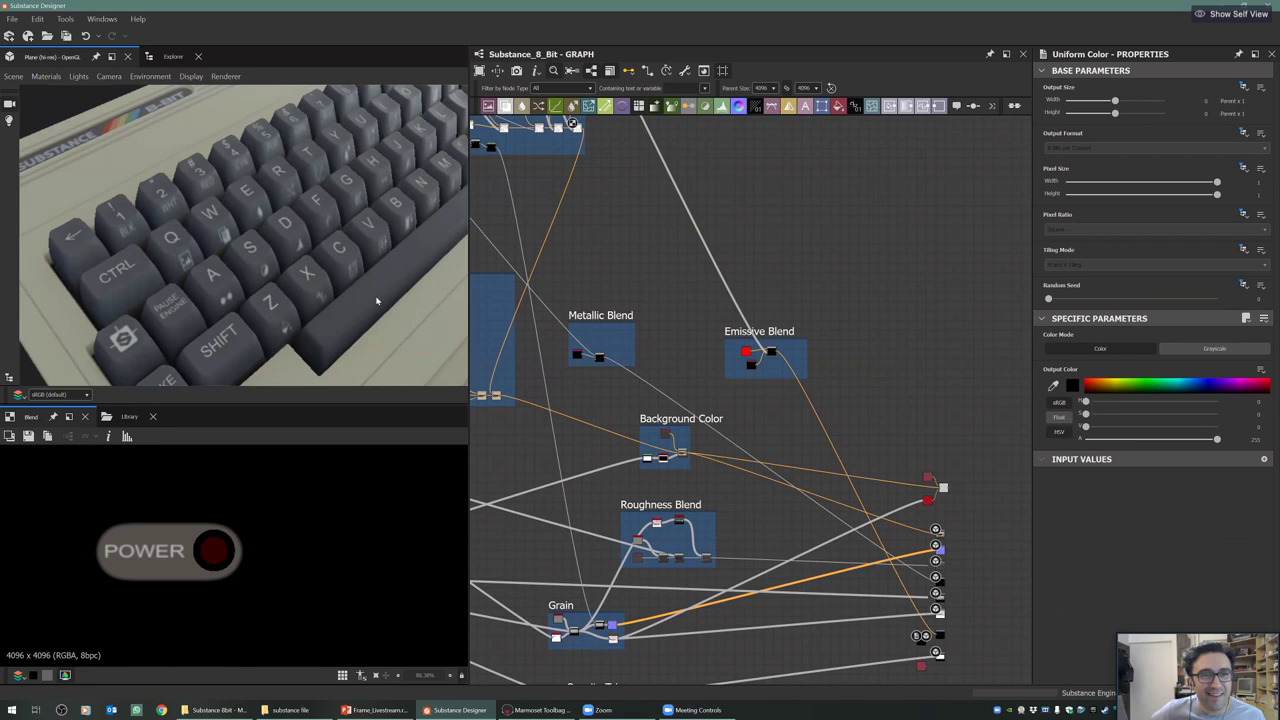
pyautogui.scroll(-2, 377, 300)
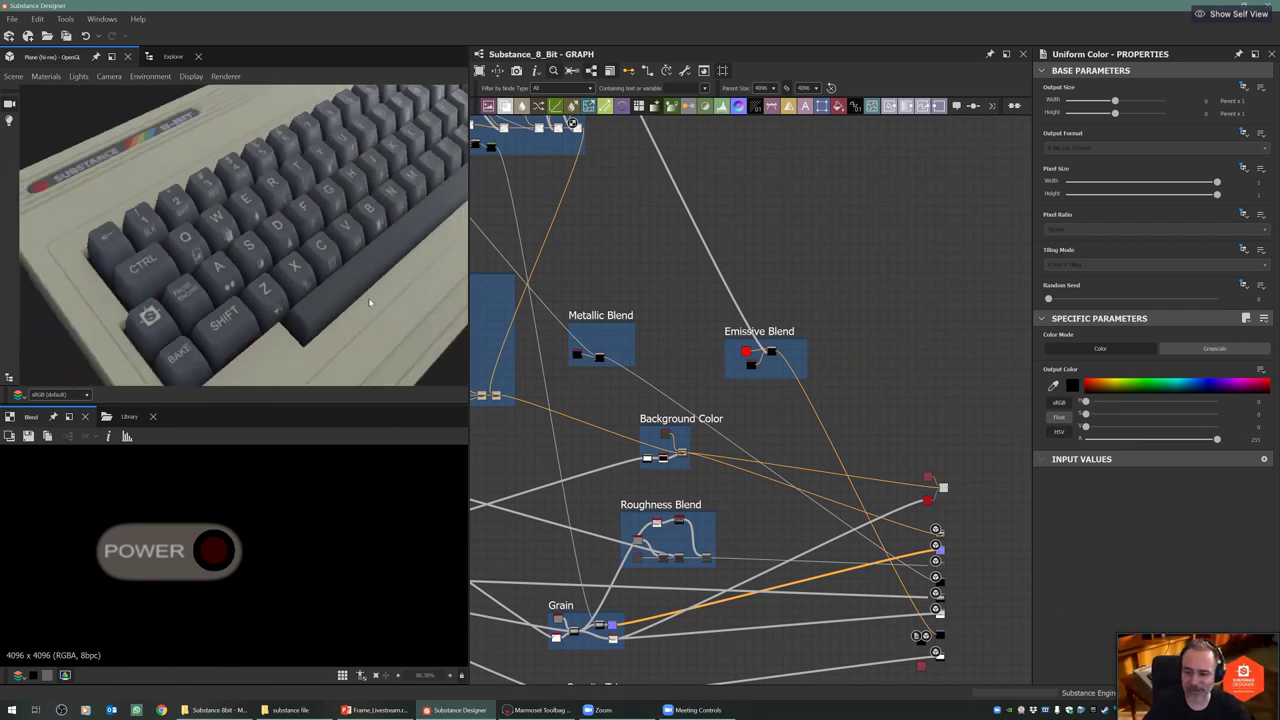
pyautogui.moveTo(347, 312); pyautogui.dragTo(262, 344, button='middle')
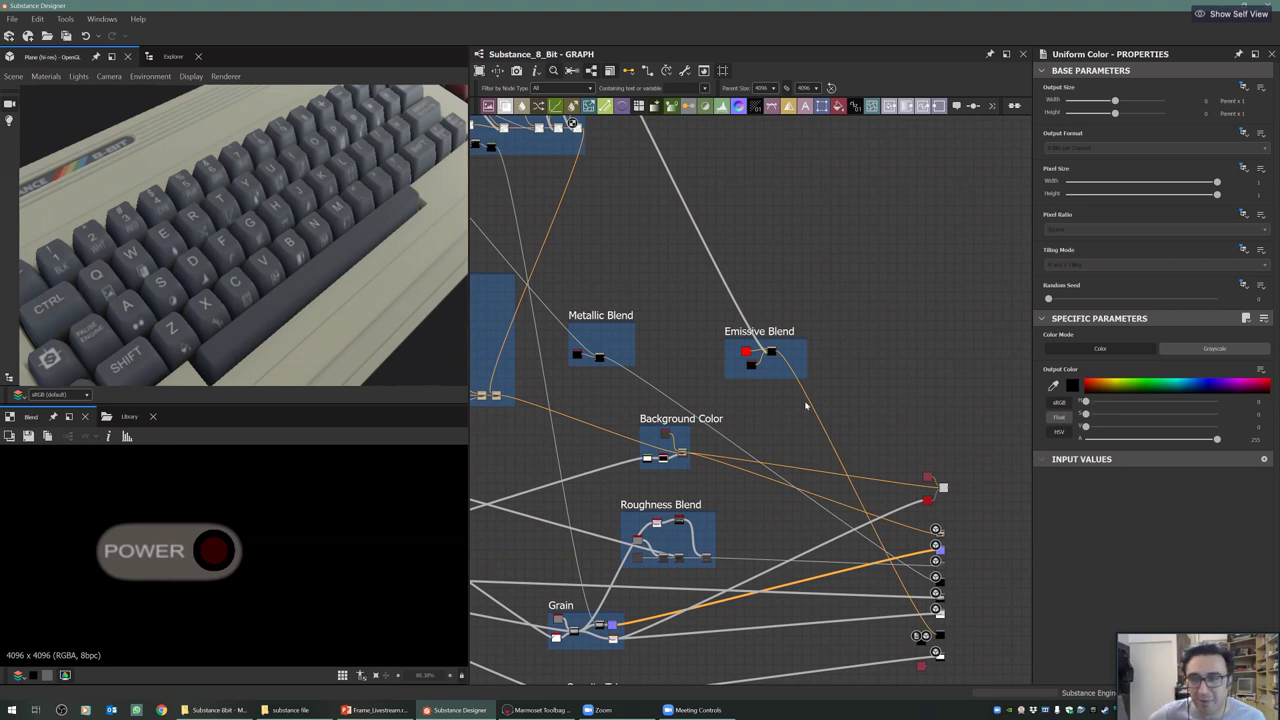
pyautogui.scroll(5, 737, 404)
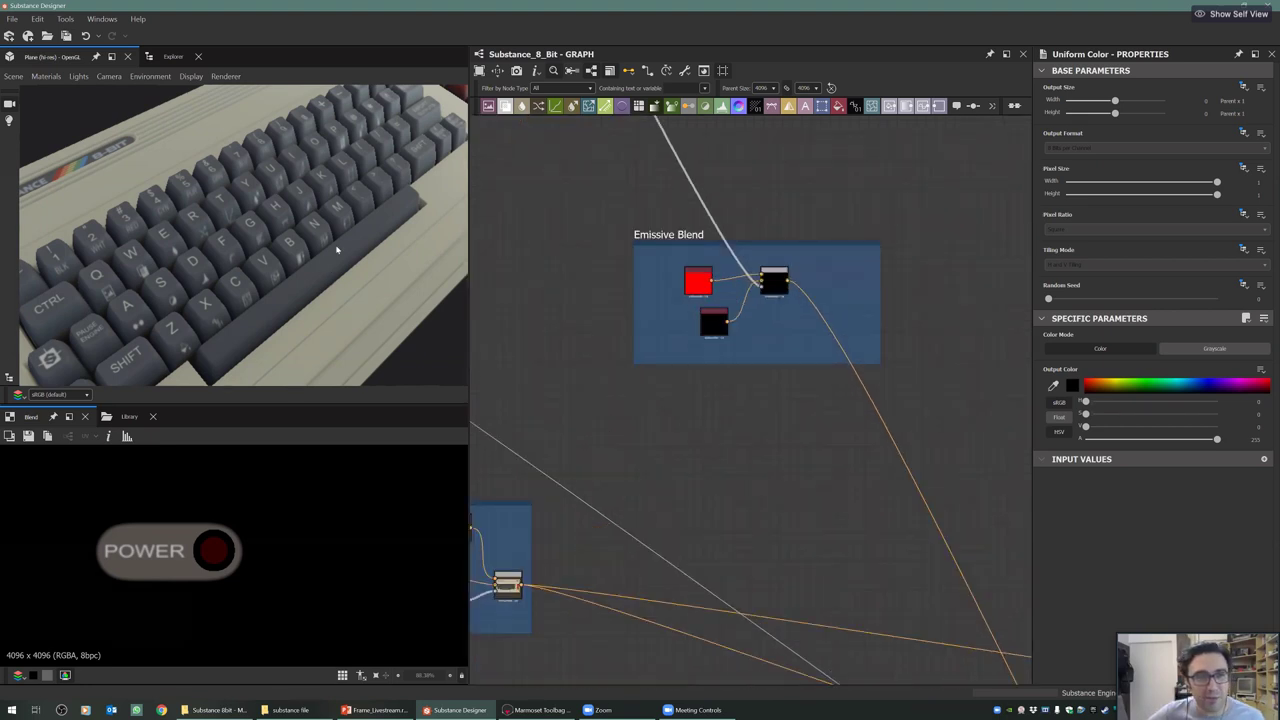
pyautogui.moveTo(337, 250); pyautogui.dragTo(350, 185)
# Follow the links from the Emissive Blend, Background Color, Roughness Blend, Grain and Opacity Trim frames to the graph outputs
pyautogui.moveTo(715, 367); pyautogui.dragTo(703, 349, button='middle')
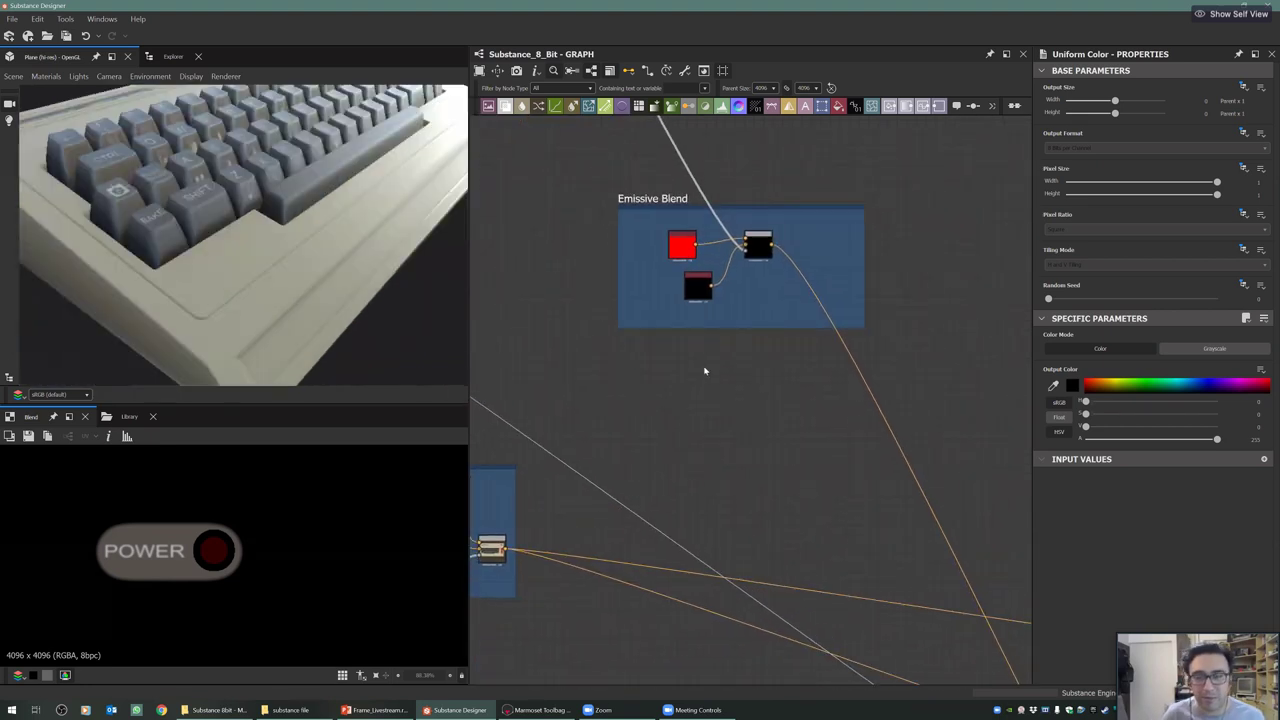
pyautogui.scroll(-3, 704, 371)
pyautogui.scroll(-1, 742, 416)
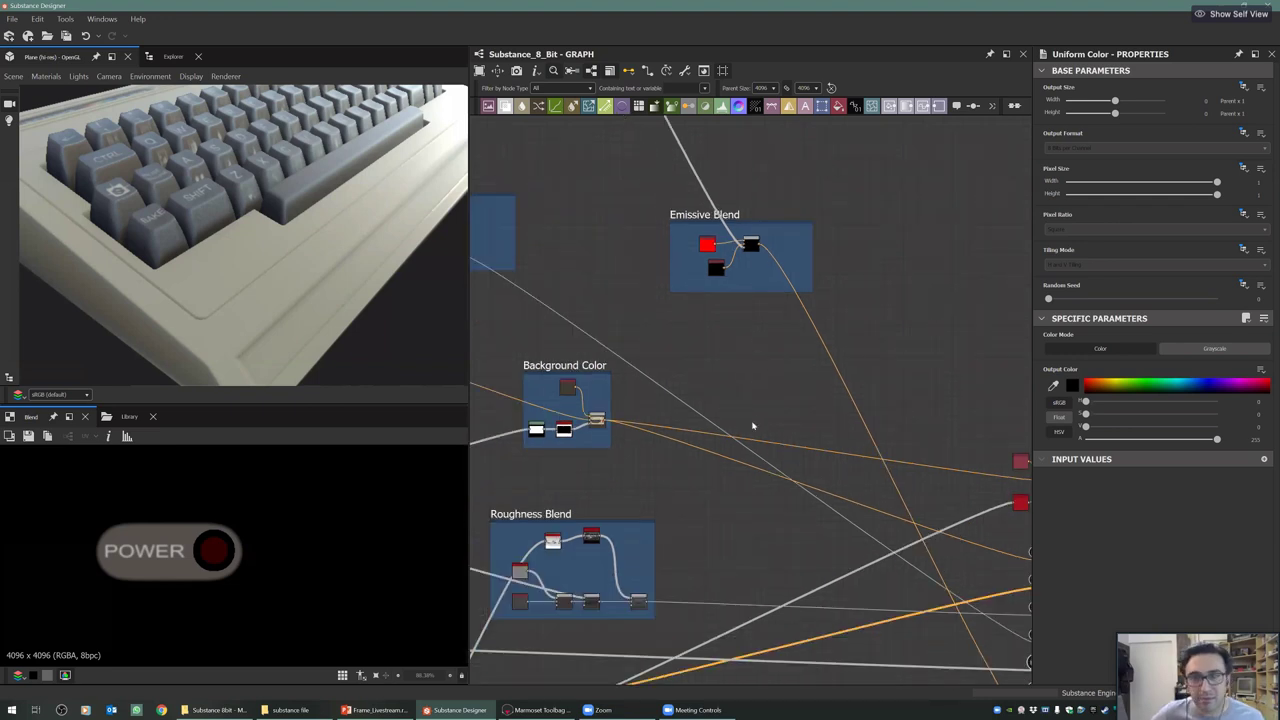
pyautogui.moveTo(749, 453); pyautogui.dragTo(753, 426, button='middle')
pyautogui.scroll(-2, 753, 426)
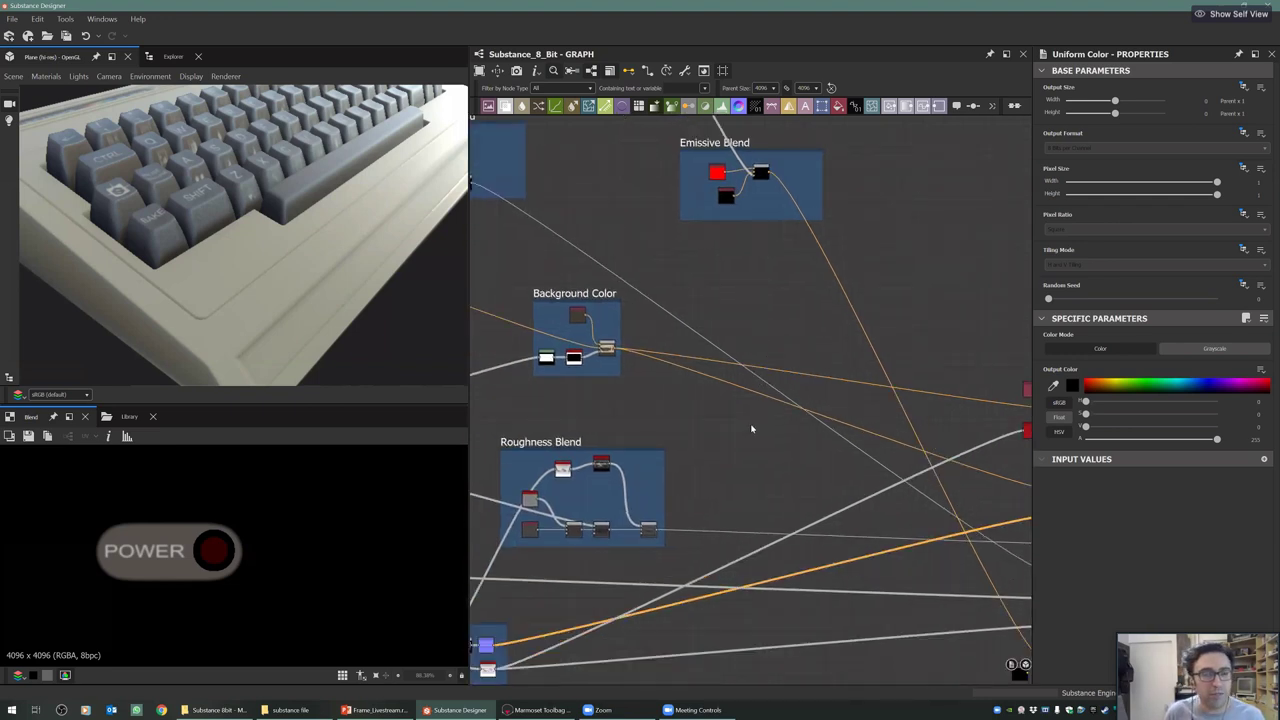
pyautogui.scroll(-3, 752, 429)
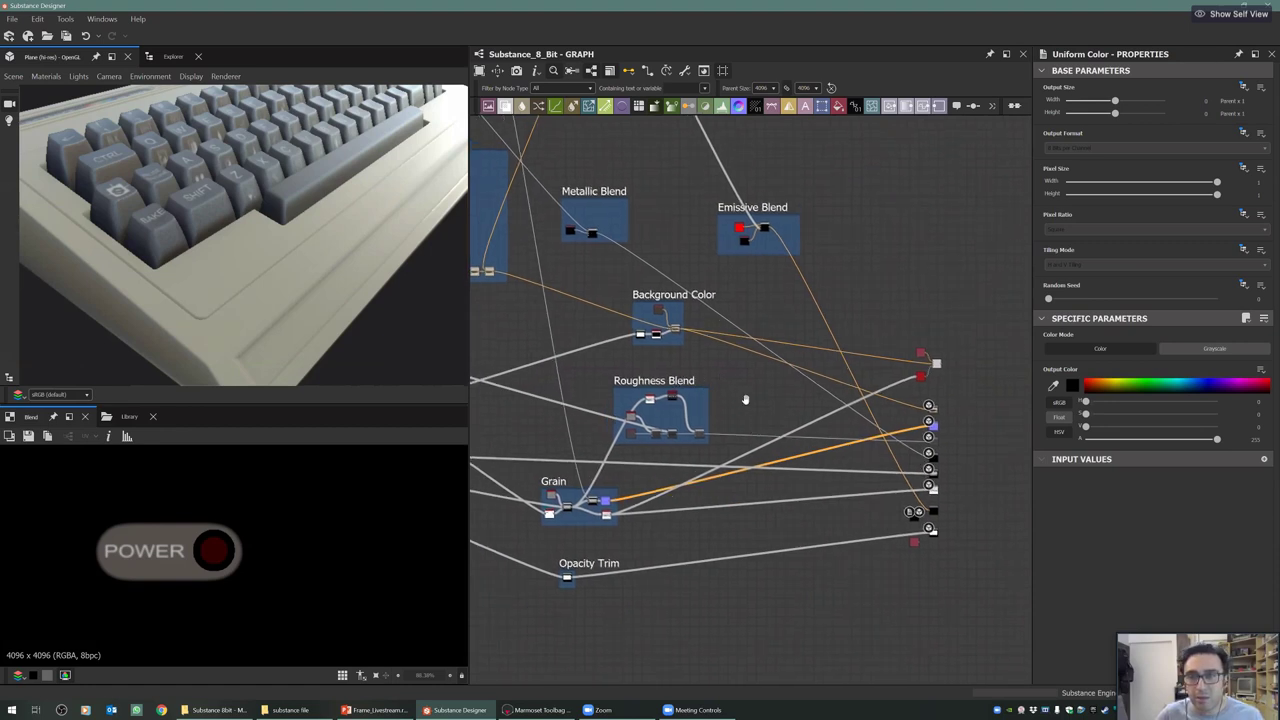
# Preview the last Blend node of the Color Blendings frame in the 2D view, with the whole keyboard color map in sight
pyautogui.moveTo(564, 347); pyautogui.dragTo(634, 374, button='middle')
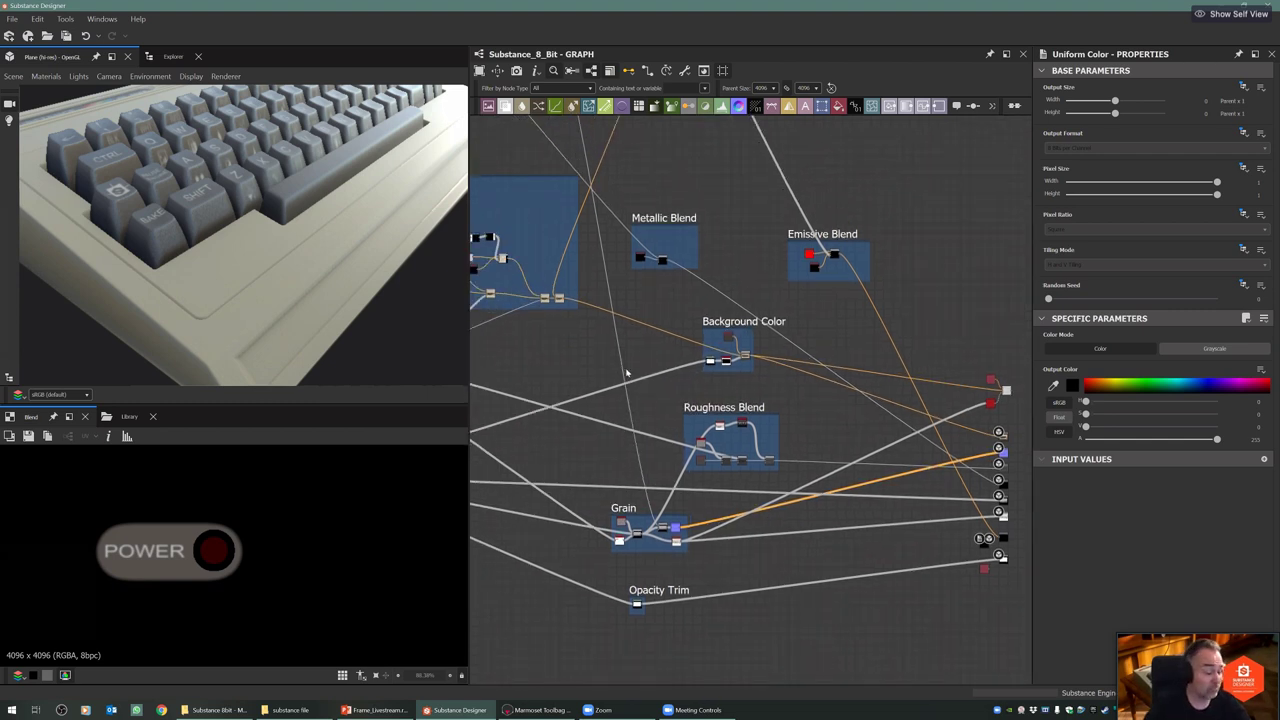
pyautogui.moveTo(709, 398); pyautogui.dragTo(773, 465, button='middle')
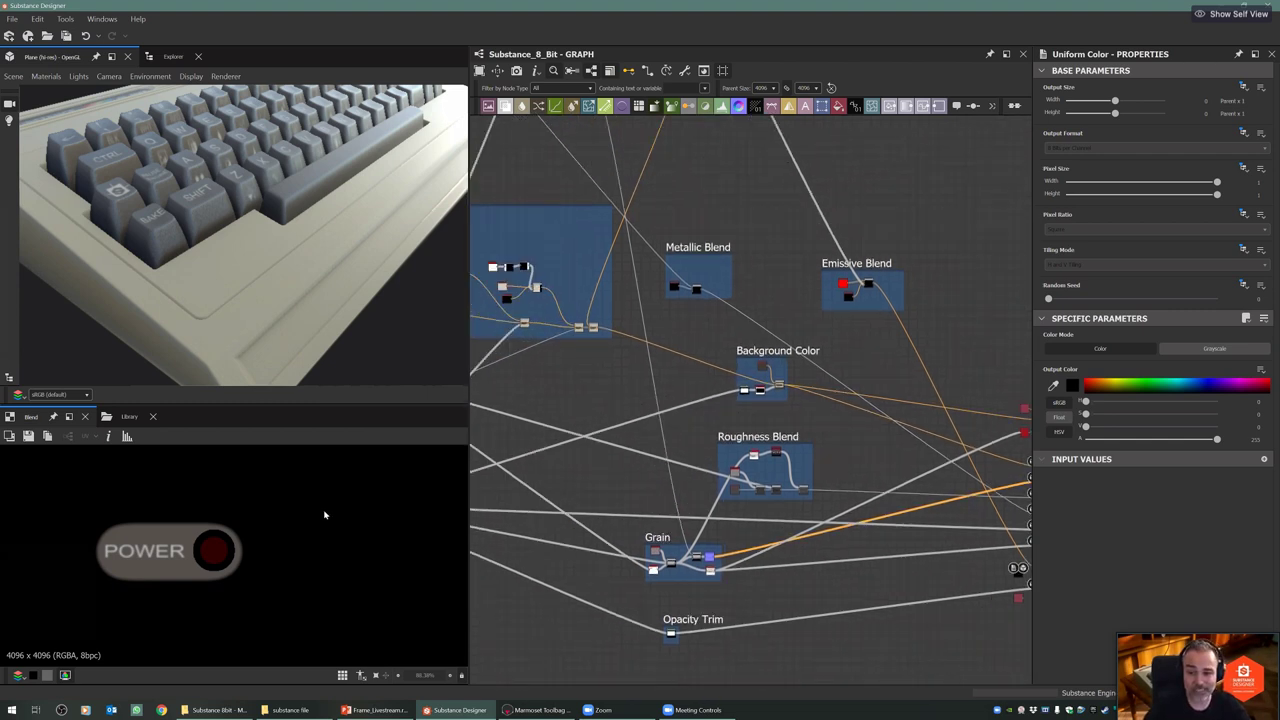
pyautogui.scroll(4, 618, 364)
pyautogui.doubleClick(624, 367)
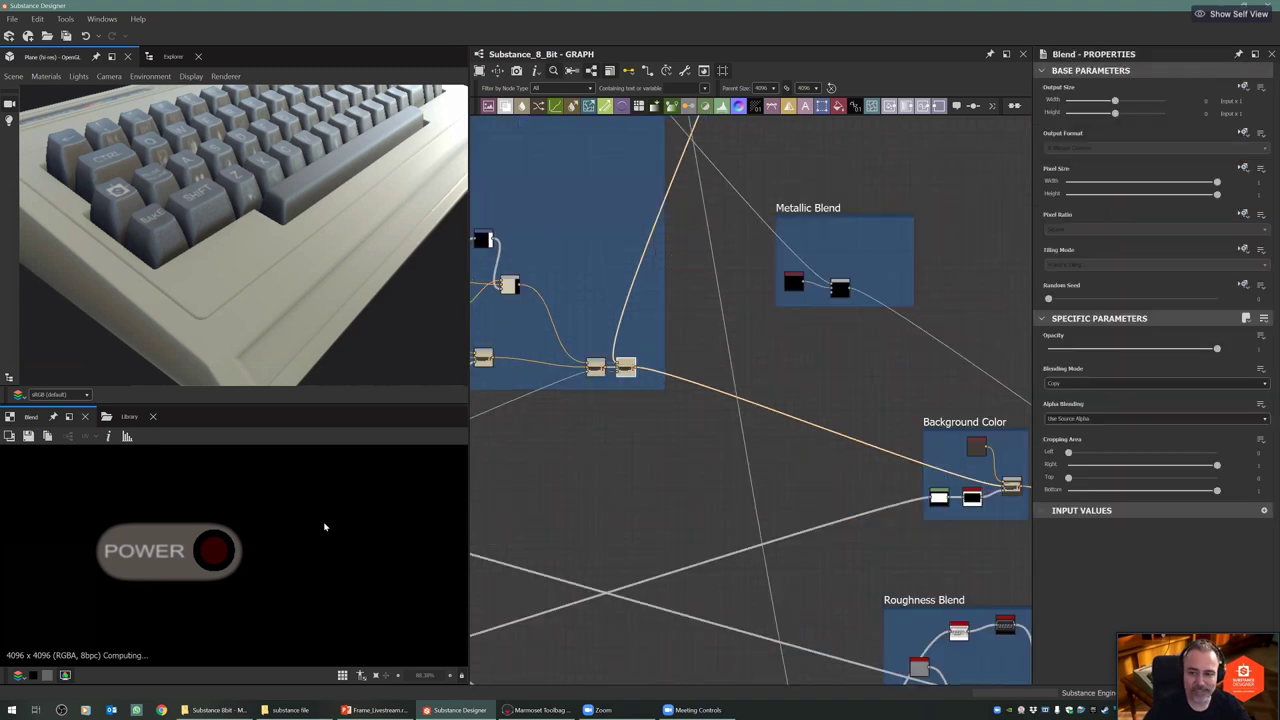
pyautogui.scroll(-4, 326, 513)
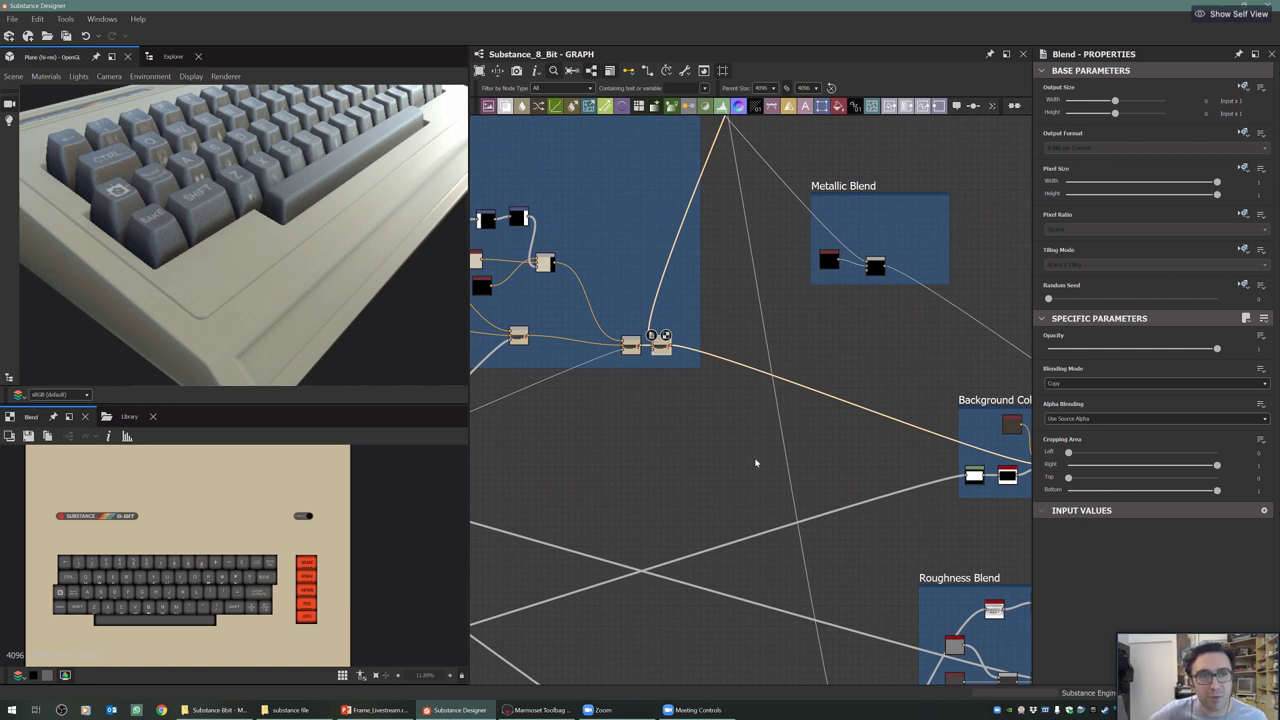
# Examine the Background Color and Roughness Blend frames and how they connect to Color Blendings, Grain and the outputs
pyautogui.scroll(-3, 760, 503)
pyautogui.moveTo(776, 476); pyautogui.dragTo(758, 472, button='middle')
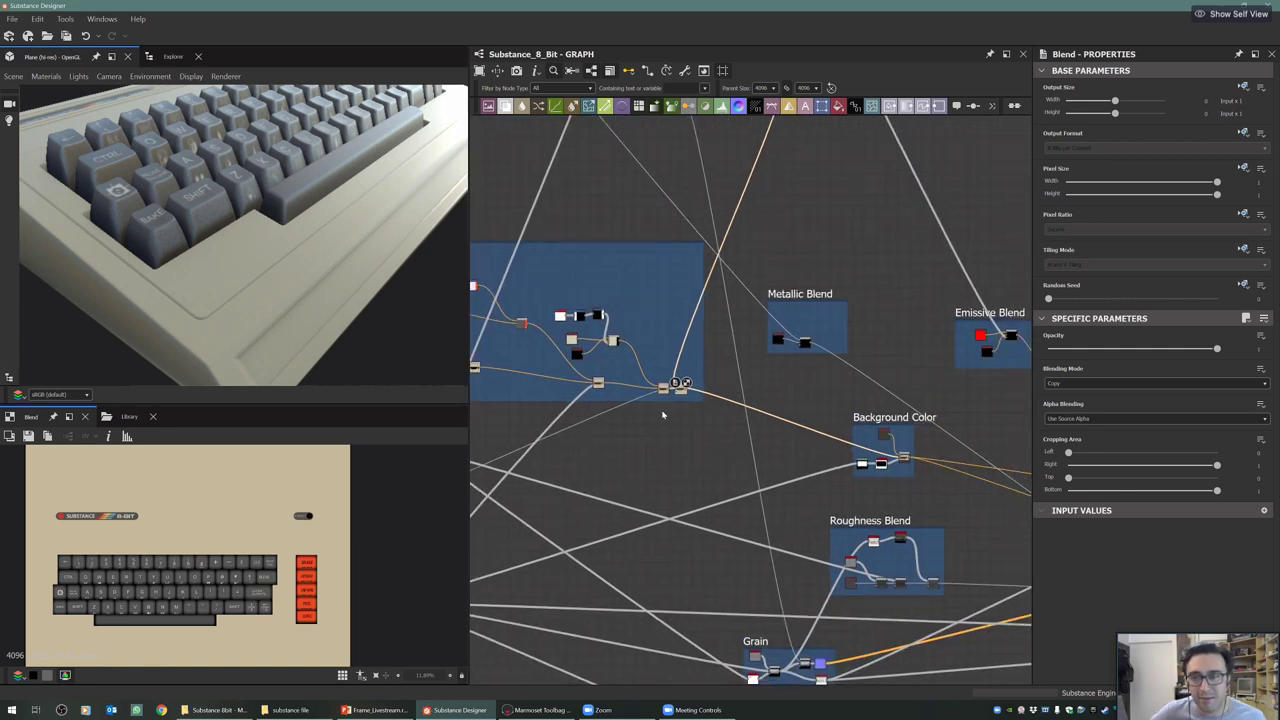
pyautogui.moveTo(718, 405); pyautogui.dragTo(620, 395, button='middle')
pyautogui.moveTo(676, 424); pyautogui.dragTo(652, 428)
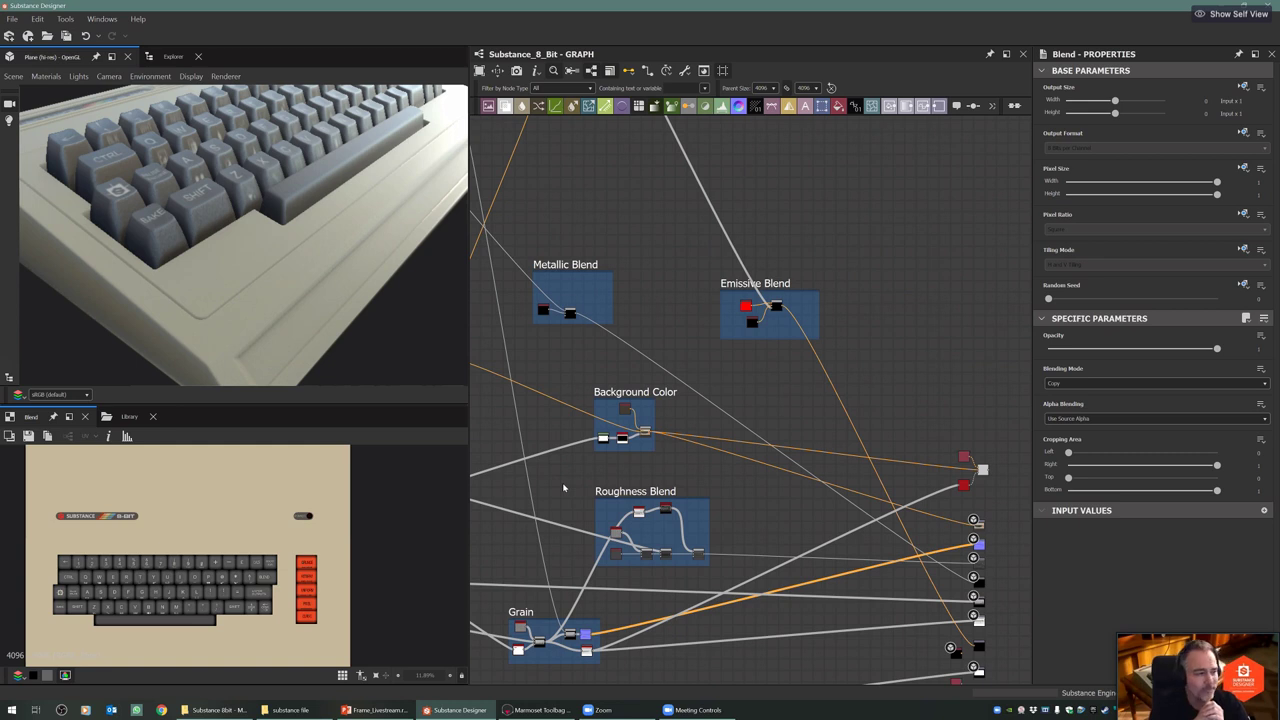
pyautogui.moveTo(570, 483); pyautogui.dragTo(697, 467, button='middle')
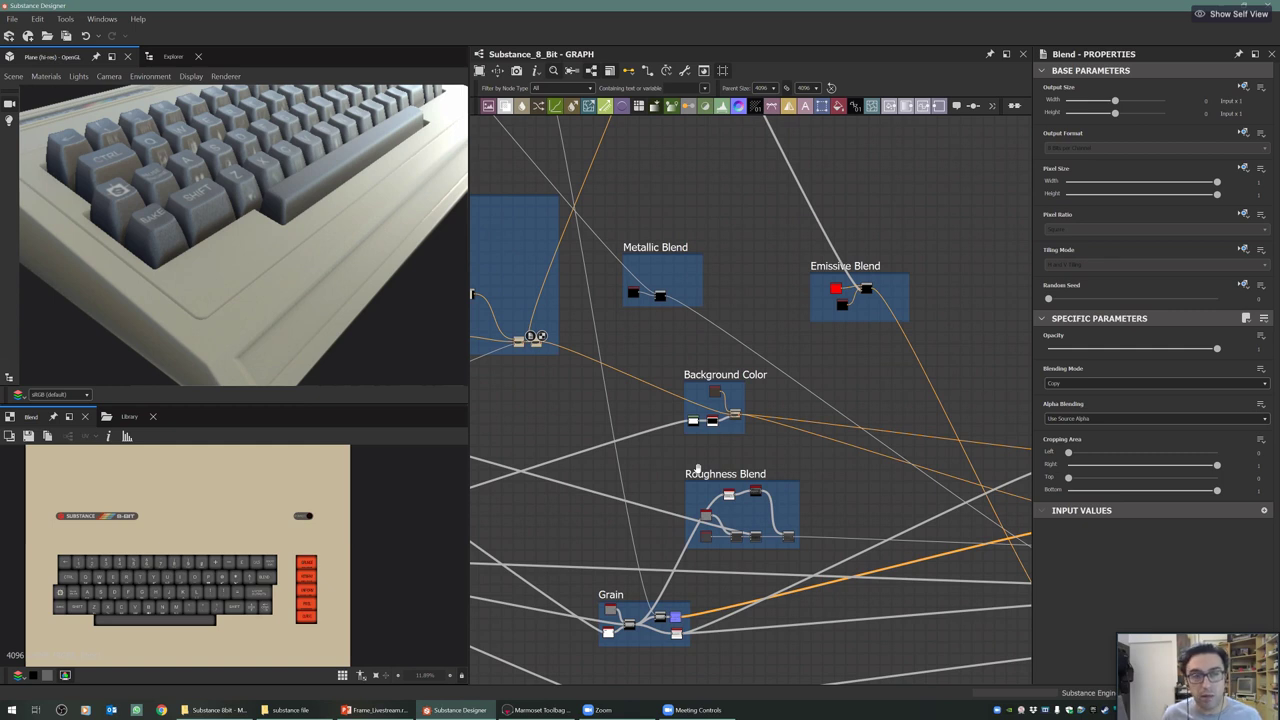
pyautogui.scroll(-3, 698, 469)
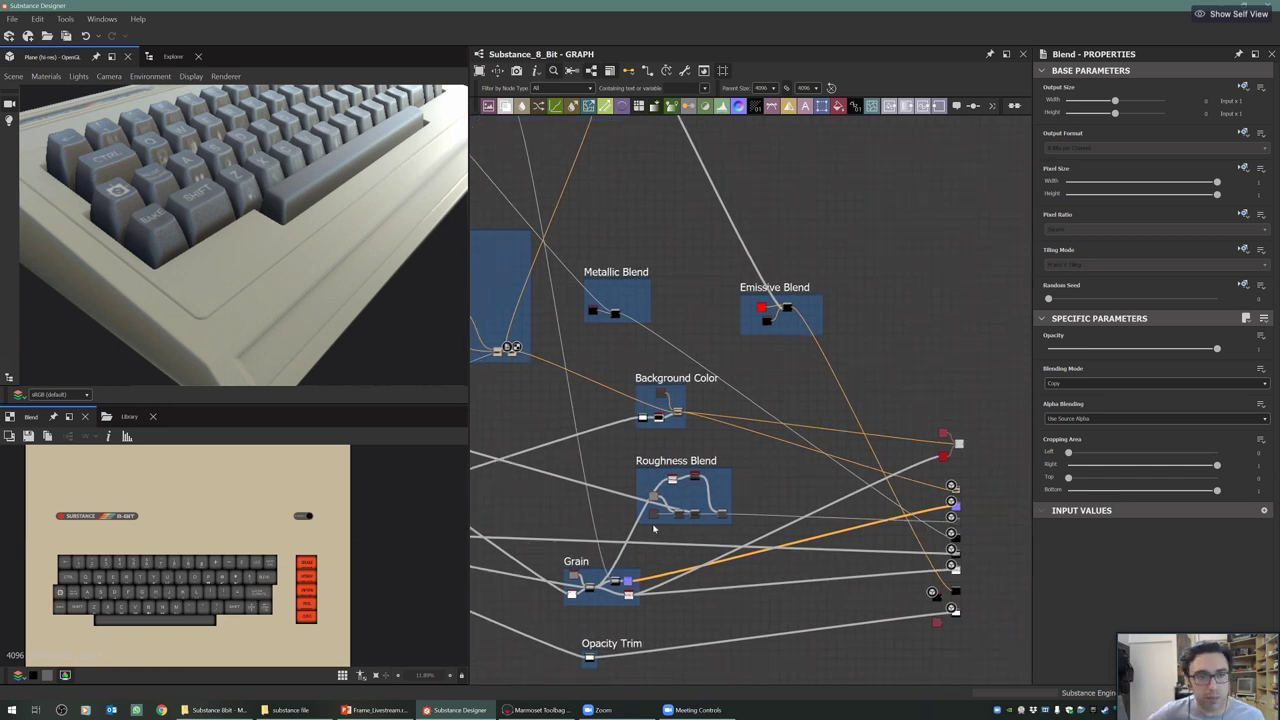
pyautogui.scroll(2, 580, 495)
pyautogui.scroll(2, 580, 495)
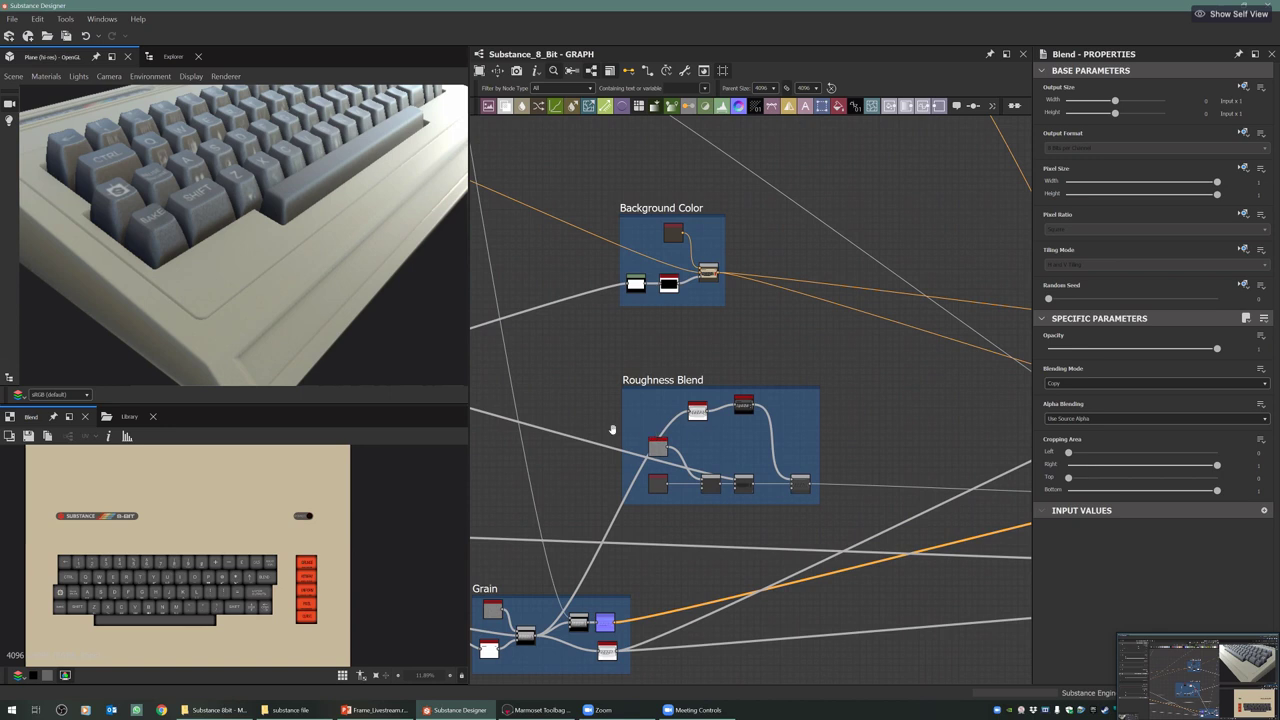
pyautogui.moveTo(640, 440); pyautogui.dragTo(681, 455, button='middle')
pyautogui.scroll(3, 715, 430)
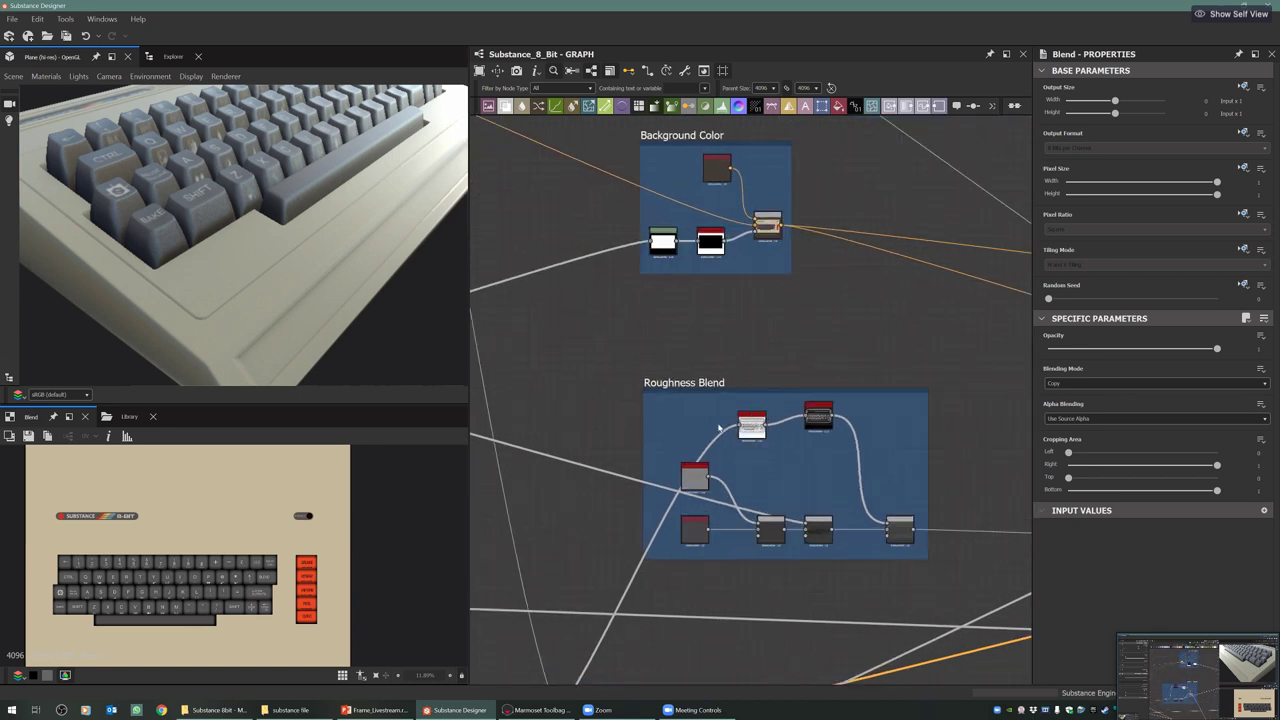
pyautogui.scroll(-2, 717, 493)
pyautogui.scroll(-3, 716, 493)
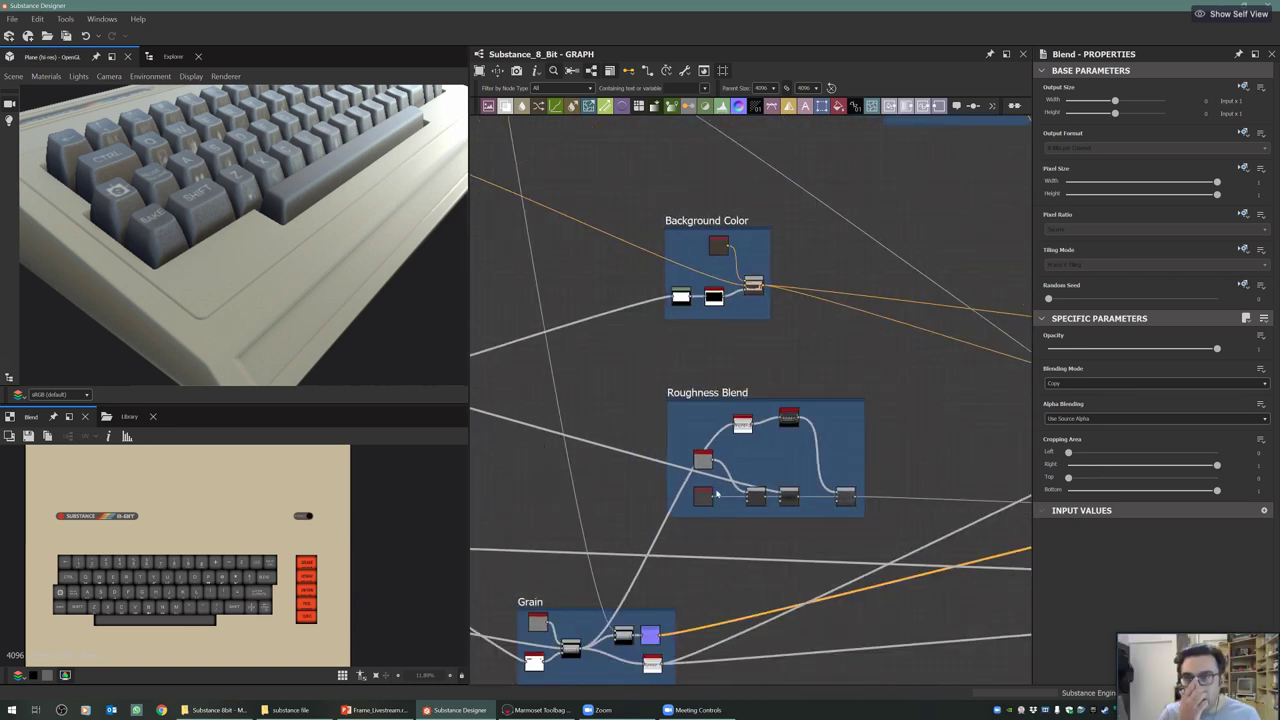
pyautogui.scroll(-2, 762, 509)
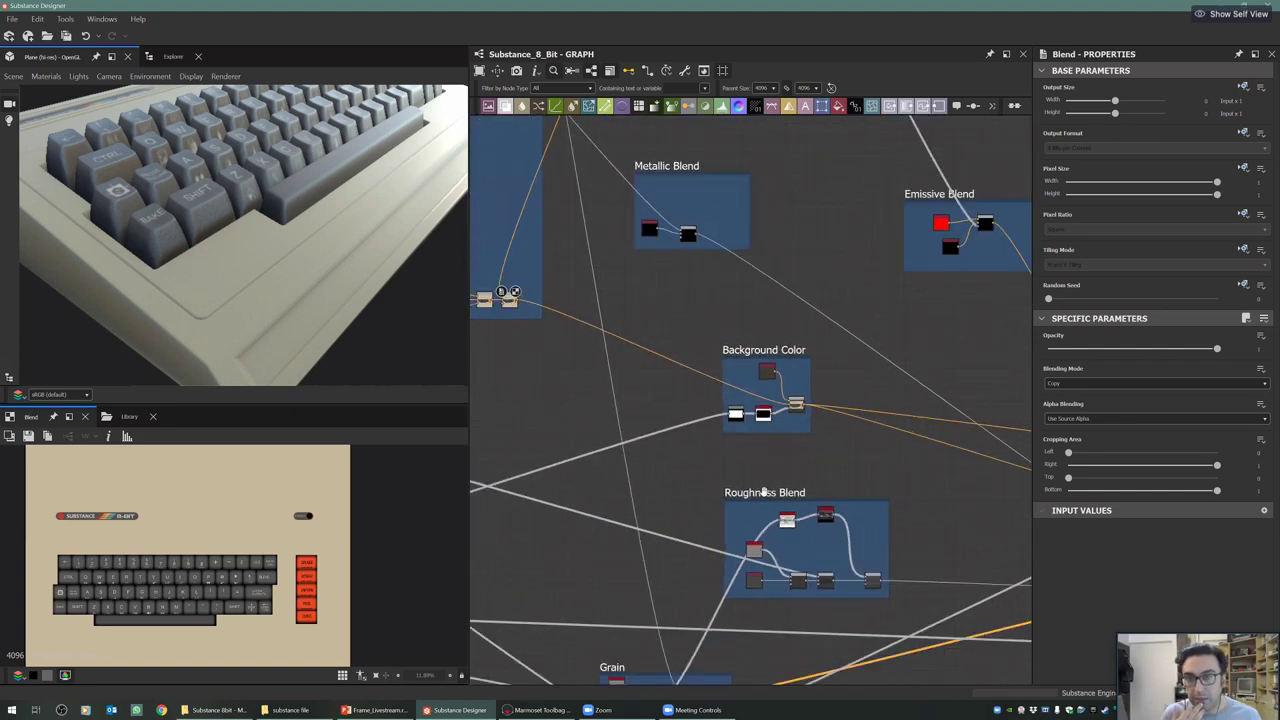
# Preview the Uniform Color node of the Roughness Blend frame in the 2D view
pyautogui.scroll(-3, 758, 474)
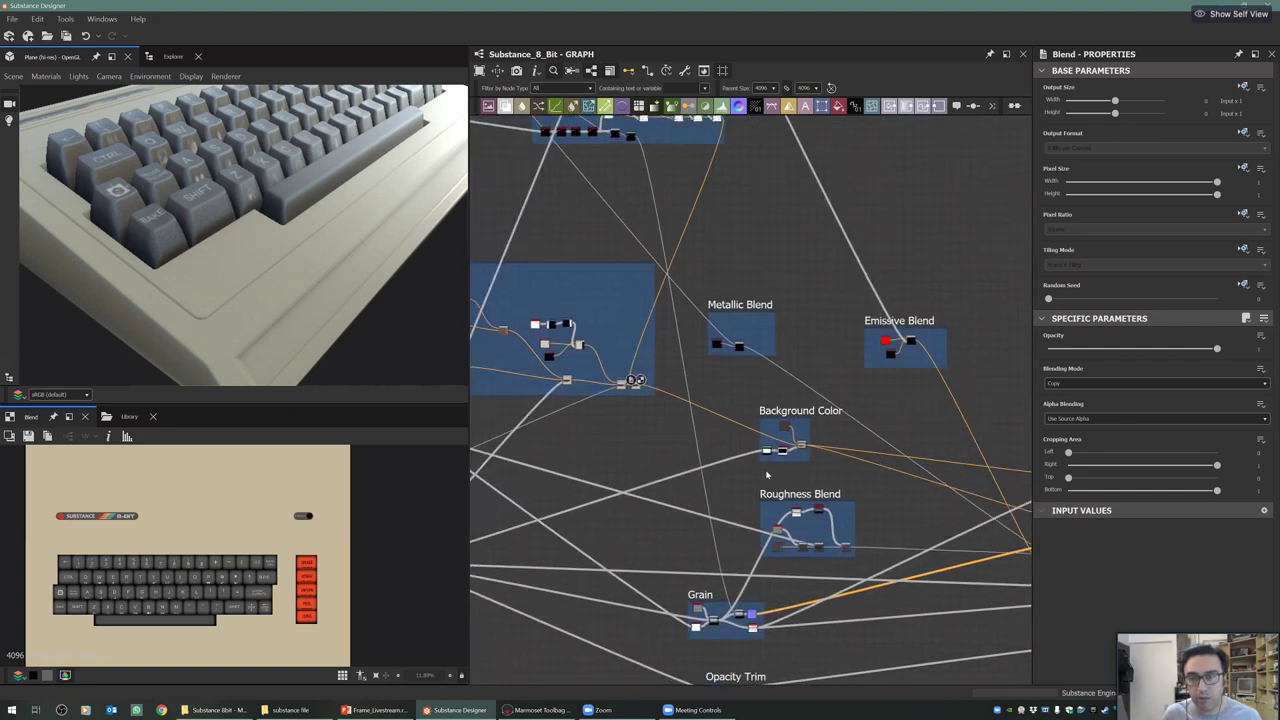
pyautogui.scroll(-1, 762, 473)
pyautogui.scroll(-3, 770, 475)
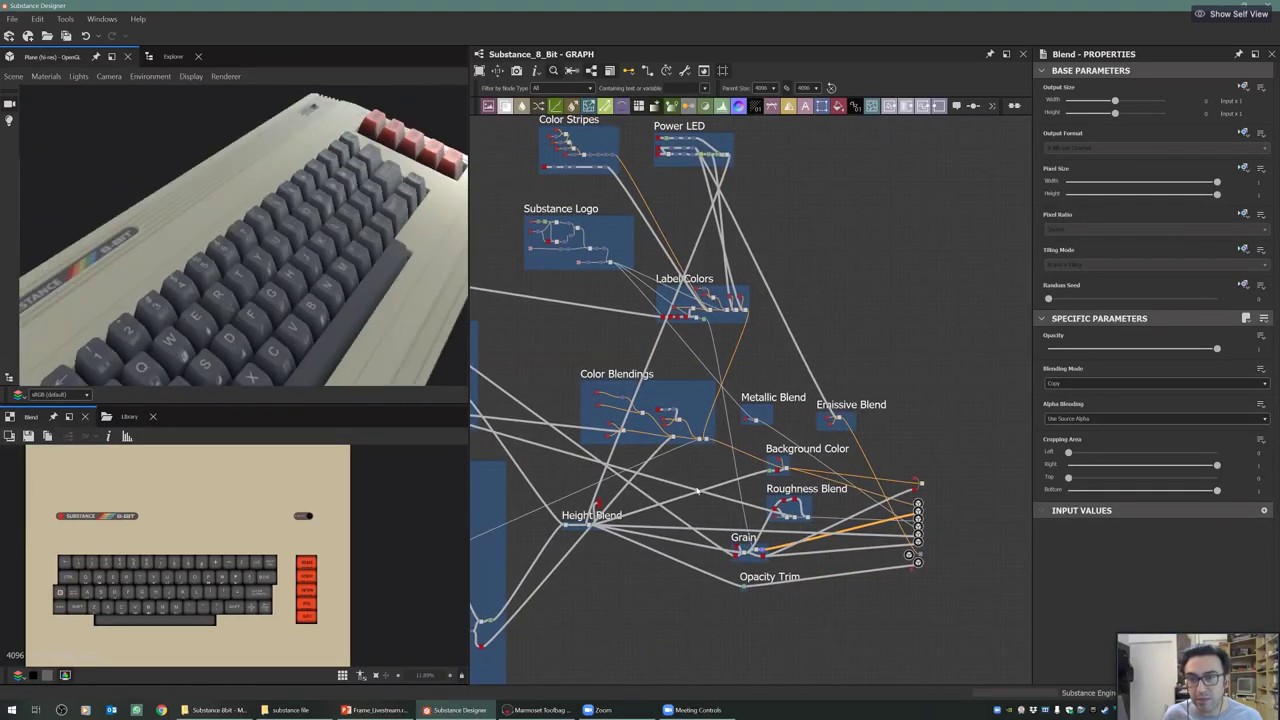
pyautogui.scroll(1, 705, 436)
pyautogui.scroll(1, 847, 510)
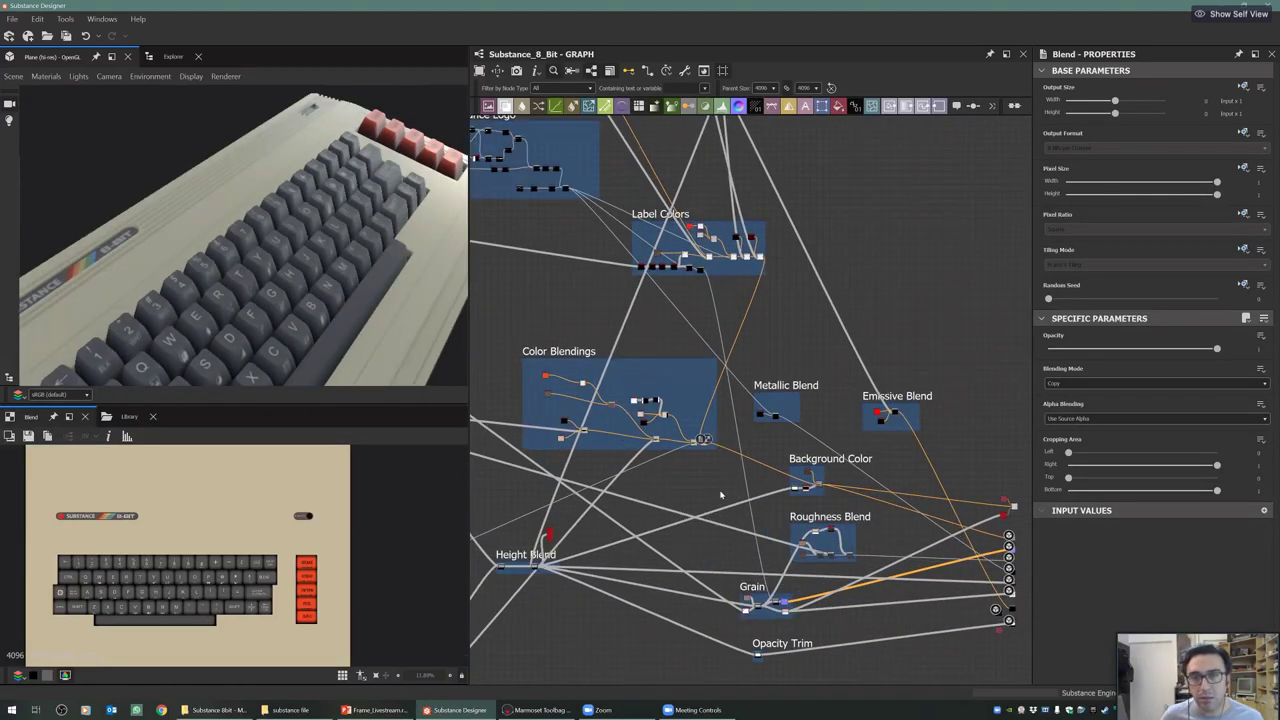
pyautogui.scroll(1, 740, 496)
pyautogui.moveTo(720, 495); pyautogui.dragTo(732, 473, button='middle')
pyautogui.scroll(5, 790, 499)
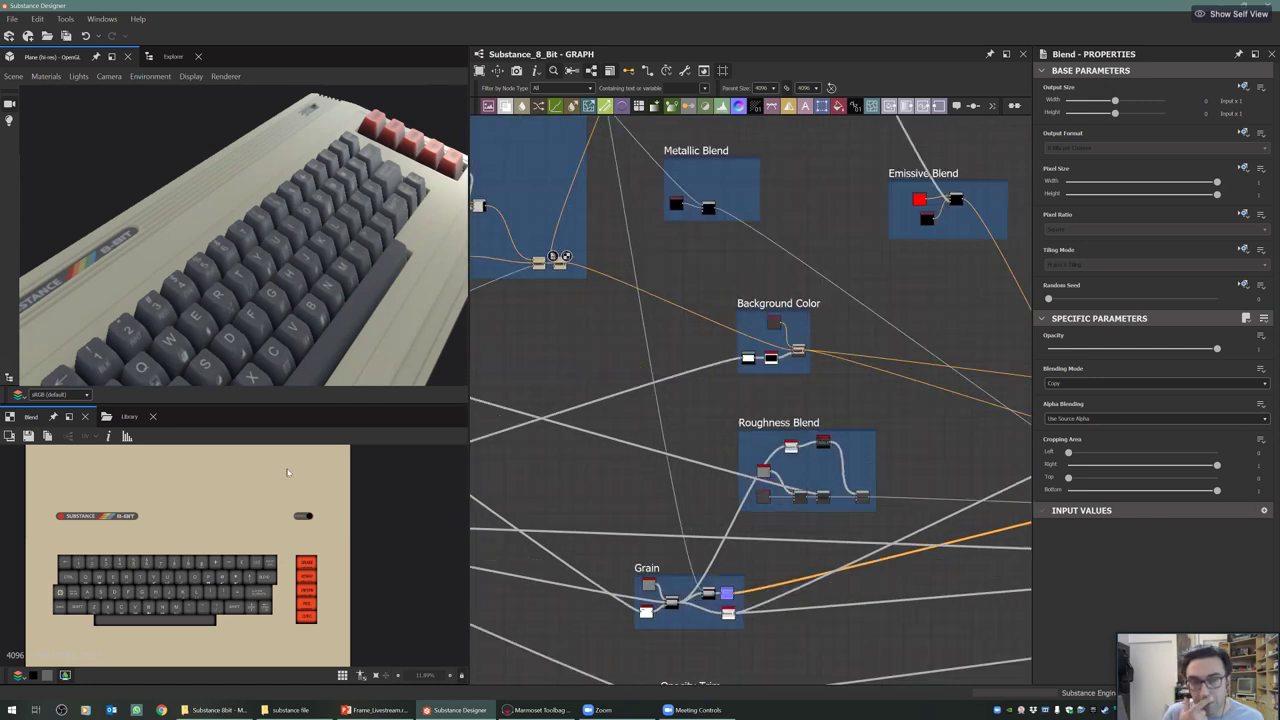
pyautogui.doubleClick(717, 493)
pyautogui.scroll(3, 731, 472)
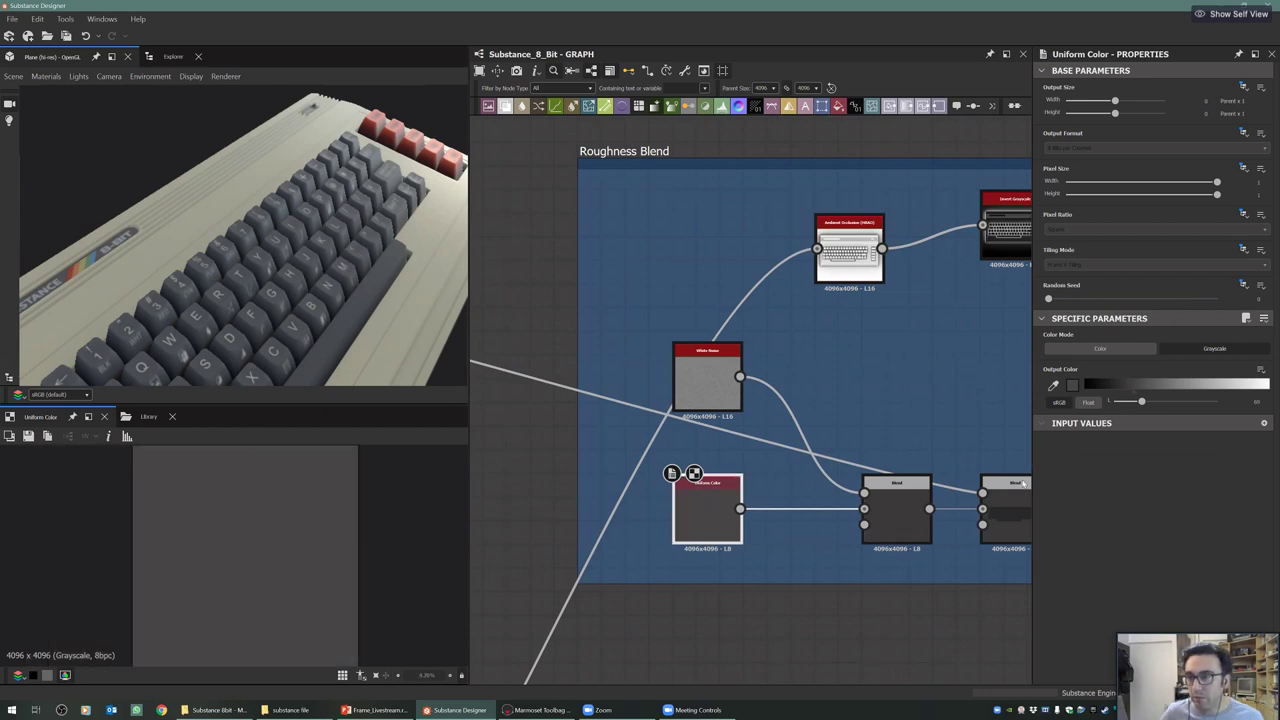
# Try a near-white grayscale Output Color on the Roughness Blend's Uniform Color node, inspect the keyboard's surface in 3D, and undo the change
pyautogui.moveTo(268, 277)
pyautogui.mouseDown()
pyautogui.moveTo(276, 248)
pyautogui.moveTo(268, 271)
pyautogui.mouseUp()
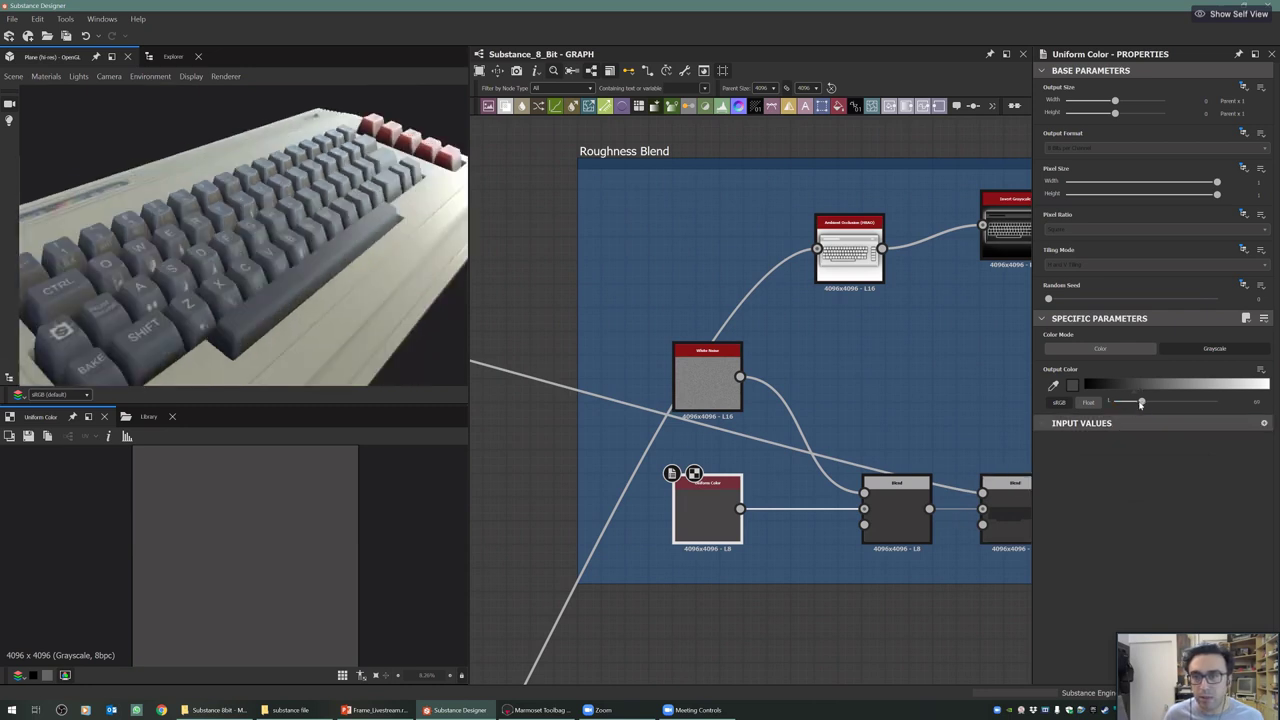
pyautogui.moveTo(1141, 401); pyautogui.dragTo(1096, 438)
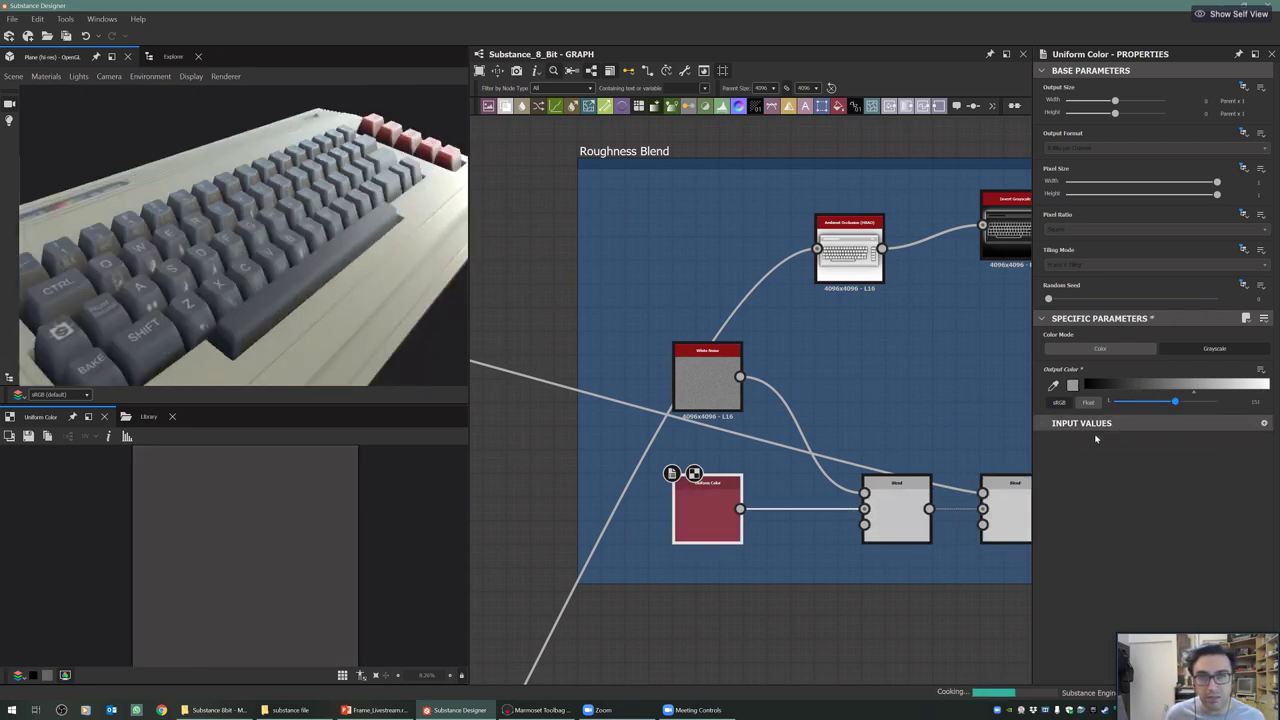
pyautogui.click(1207, 401)
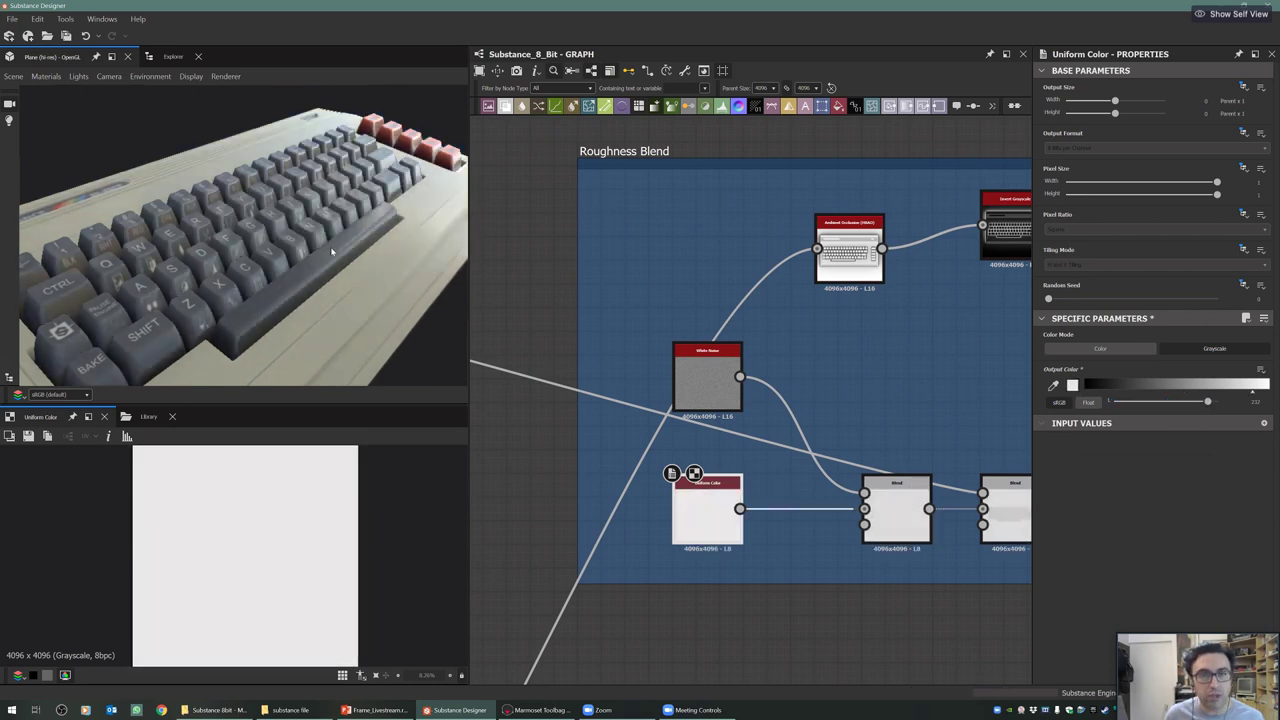
pyautogui.moveTo(237, 265); pyautogui.dragTo(261, 257)
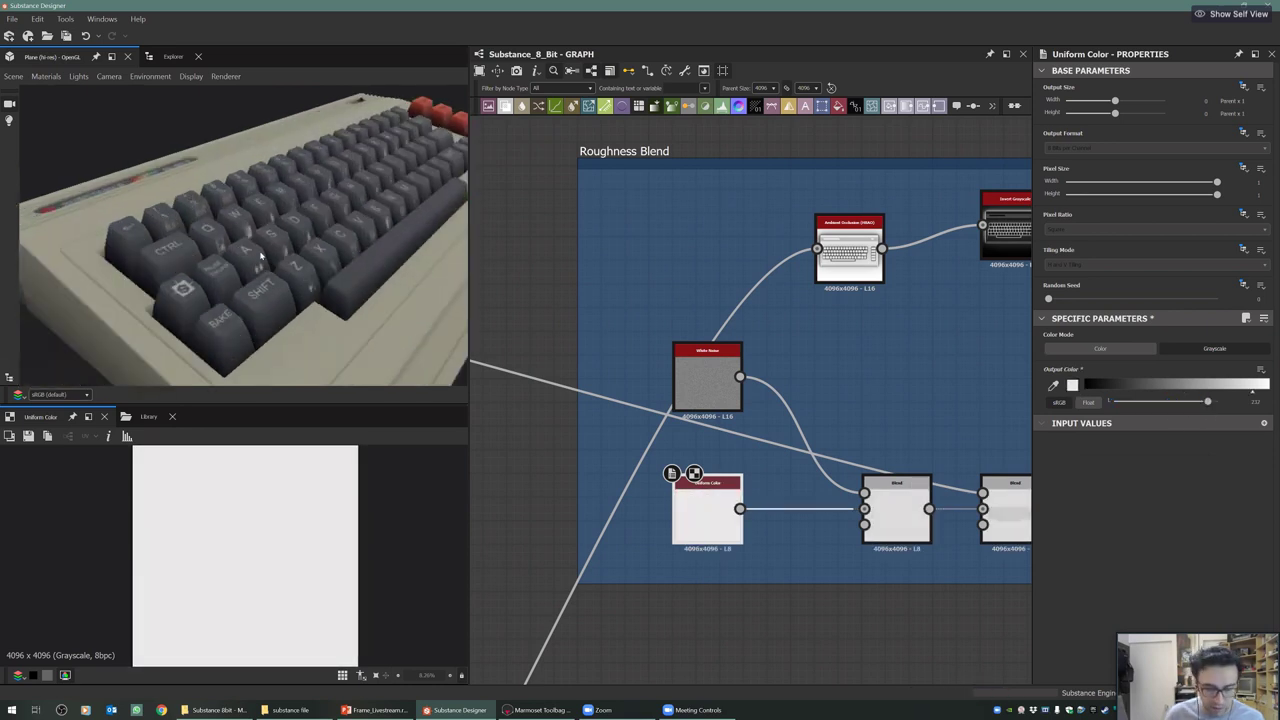
pyautogui.hotkey('ctrl', 'z')
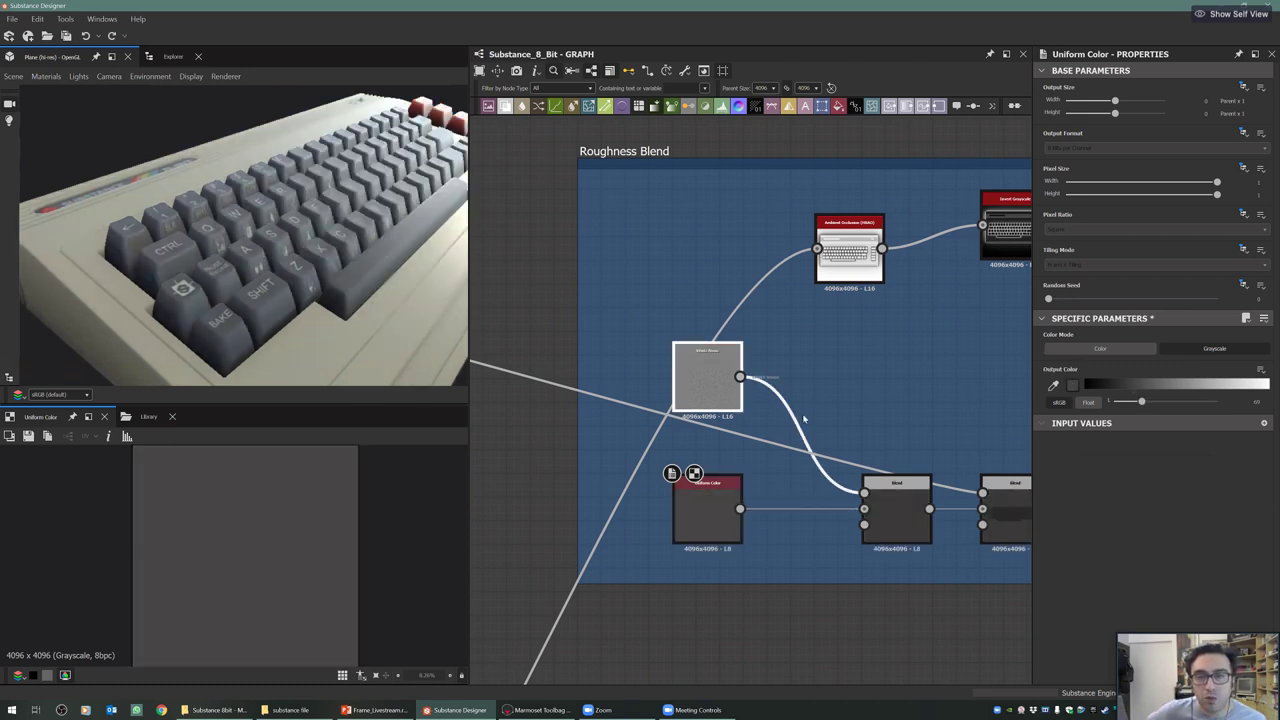
# Preview the two consecutive Subtract Blend nodes that follow the Uniform Color in the Roughness Blend frame
pyautogui.doubleClick(911, 503)
pyautogui.moveTo(672, 432); pyautogui.dragTo(545, 406, button='middle')
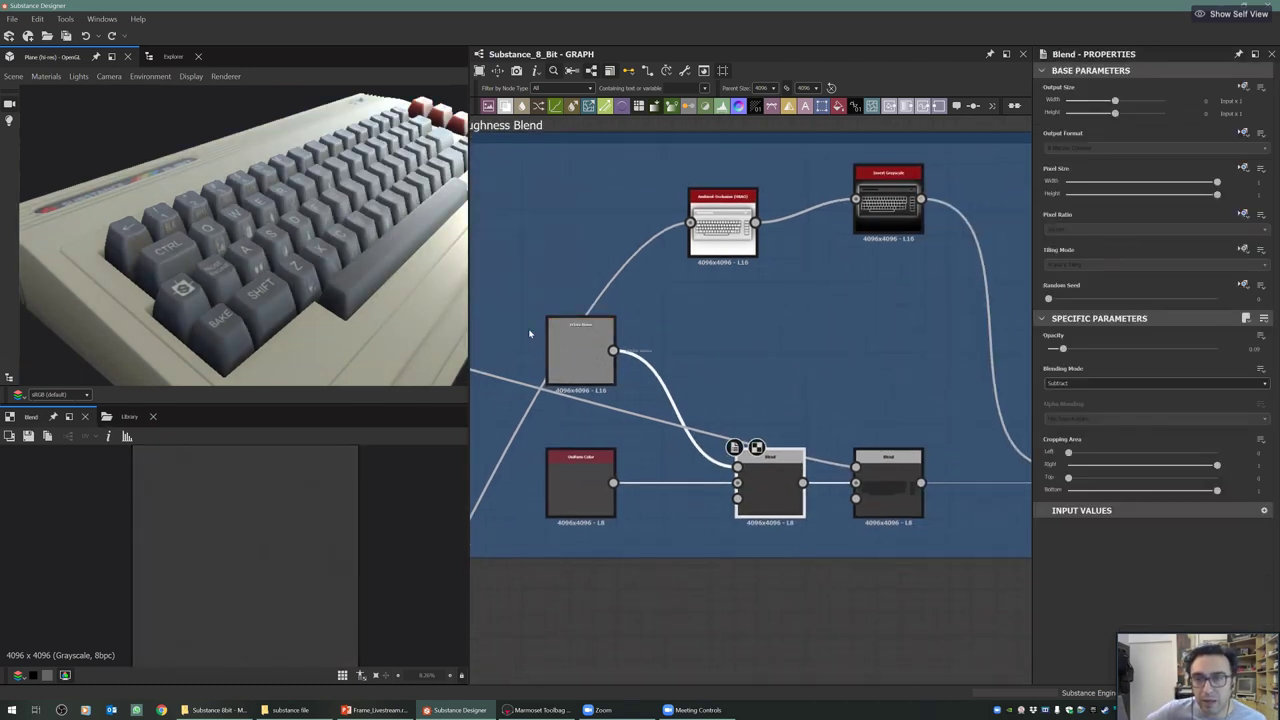
pyautogui.scroll(3, 280, 514)
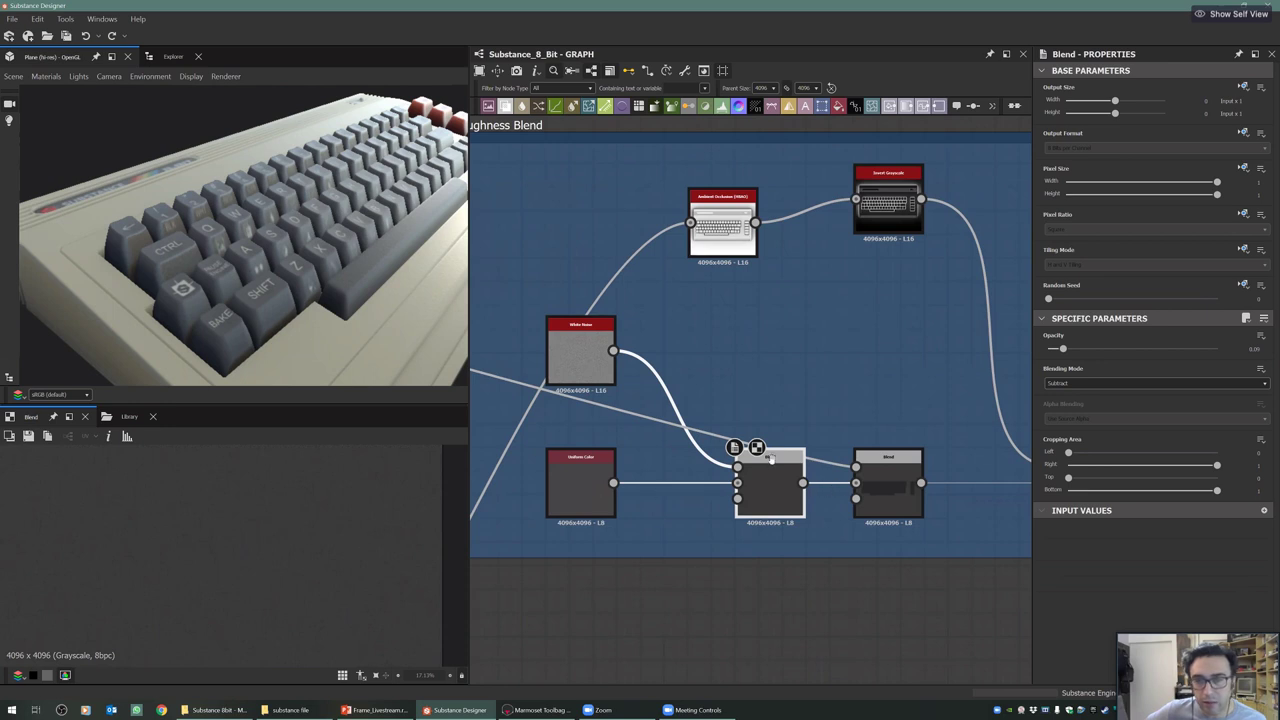
pyautogui.moveTo(831, 481); pyautogui.dragTo(767, 452, button='middle')
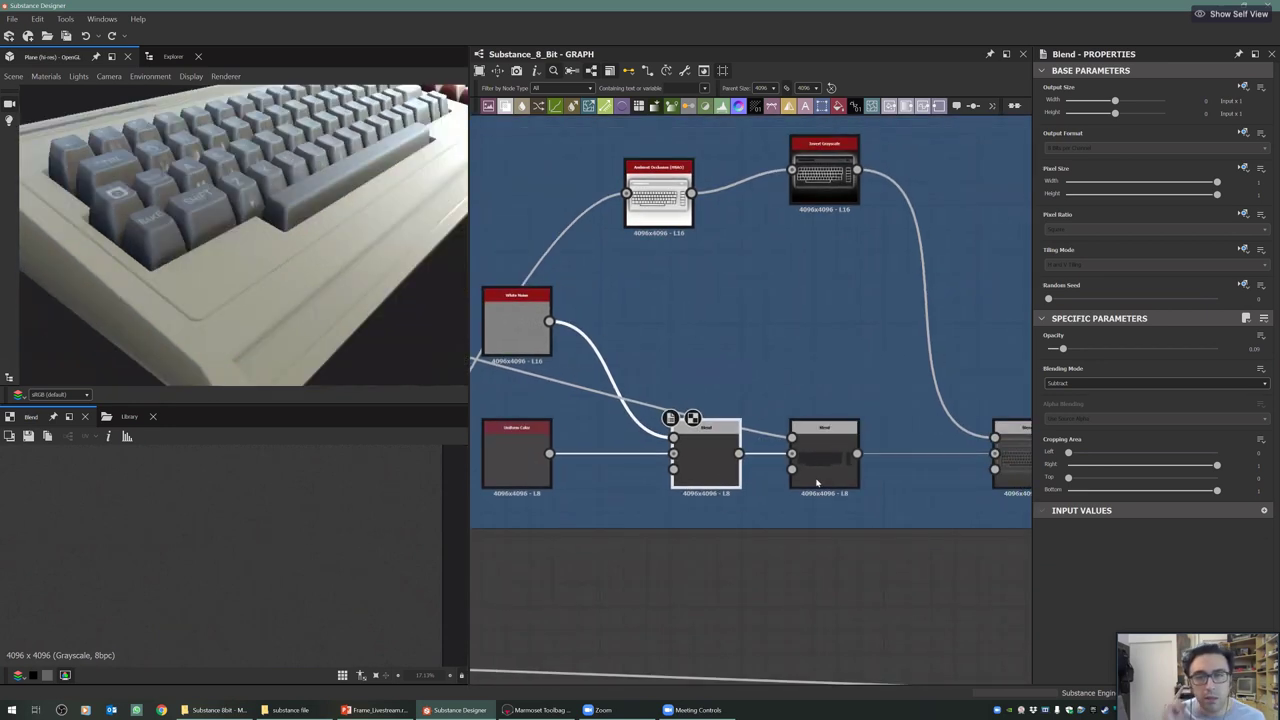
pyautogui.click(816, 483)
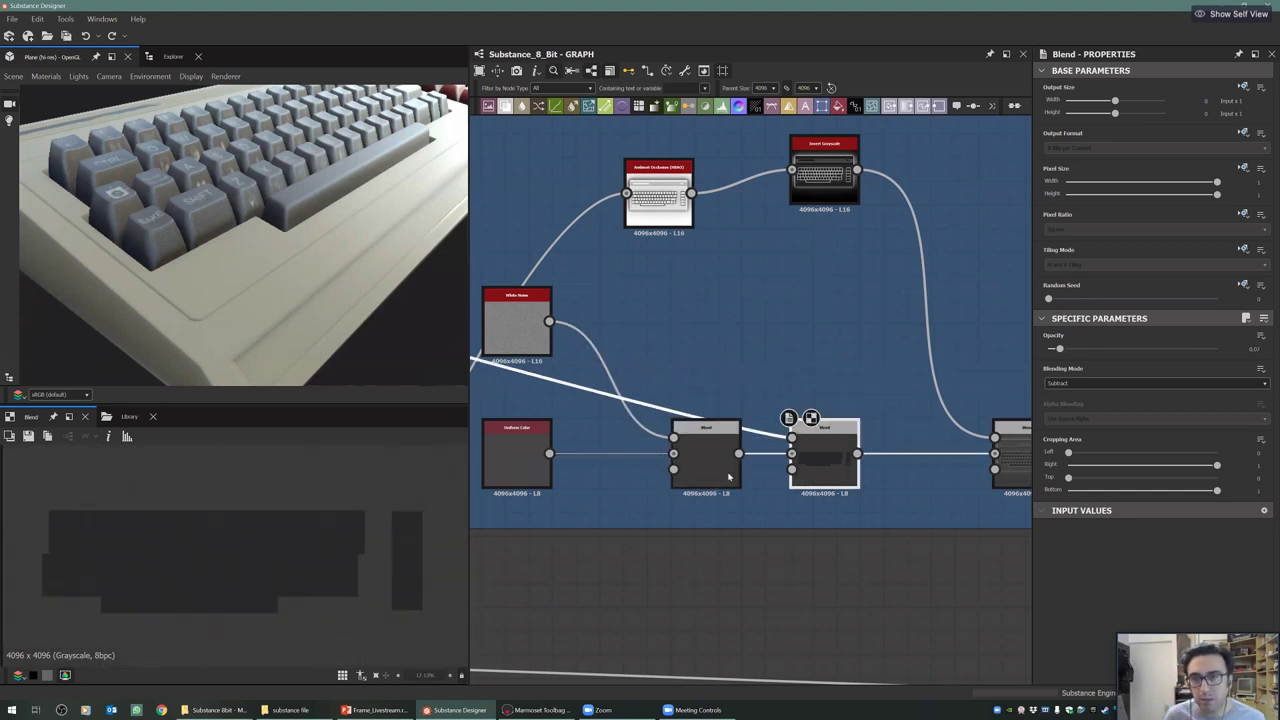
pyautogui.moveTo(560, 341); pyautogui.dragTo(499, 342, button='middle')
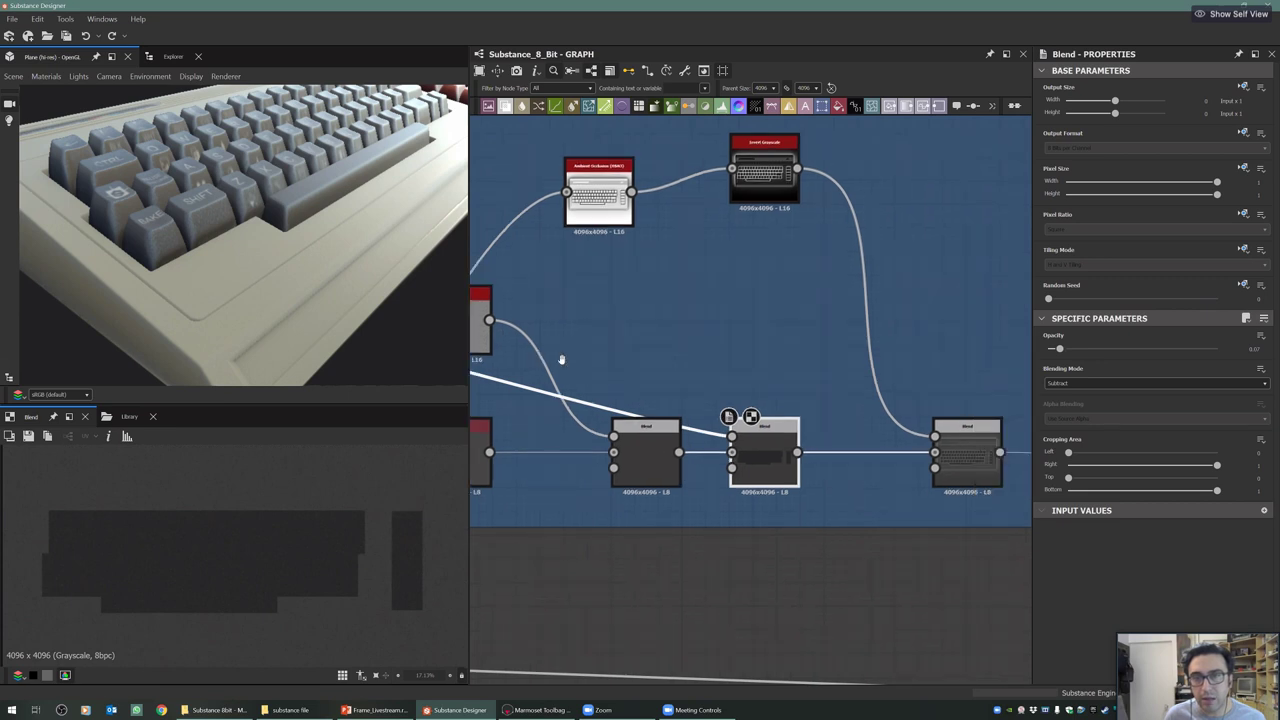
# Inspect the settings of the final Add (Linear Dodge) Blend in the Roughness Blend frame and trace its inputs back through the frame
pyautogui.moveTo(800, 386); pyautogui.dragTo(648, 386, button='middle')
pyautogui.click(815, 455)
pyautogui.scroll(2, 815, 455)
pyautogui.moveTo(710, 350); pyautogui.dragTo(588, 350, button='middle')
pyautogui.moveTo(662, 292); pyautogui.dragTo(771, 371, button='middle')
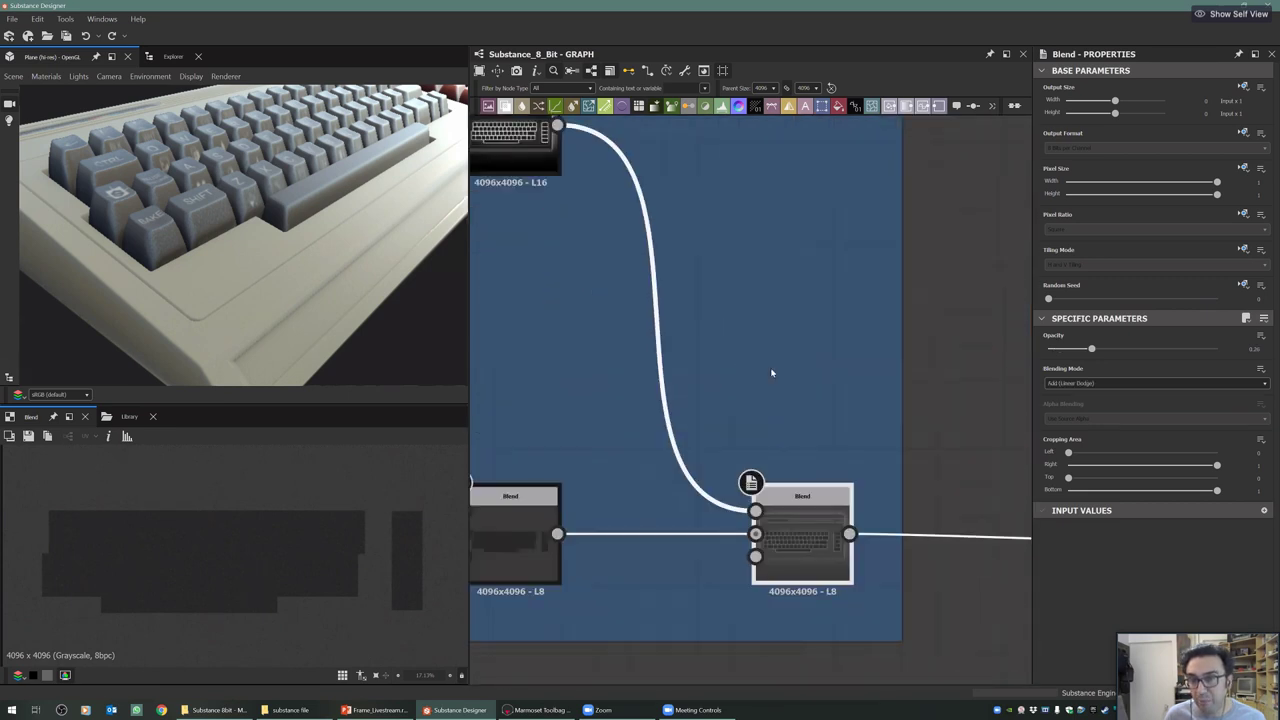
pyautogui.moveTo(696, 342); pyautogui.dragTo(771, 371, button='middle')
pyautogui.scroll(-3, 771, 371)
pyautogui.moveTo(527, 321); pyautogui.dragTo(772, 371, button='middle')
# Preview the Ambient Occlusion (HBAO) node and the Invert Grayscale node that feed the final roughness Blend
pyautogui.click(740, 350)
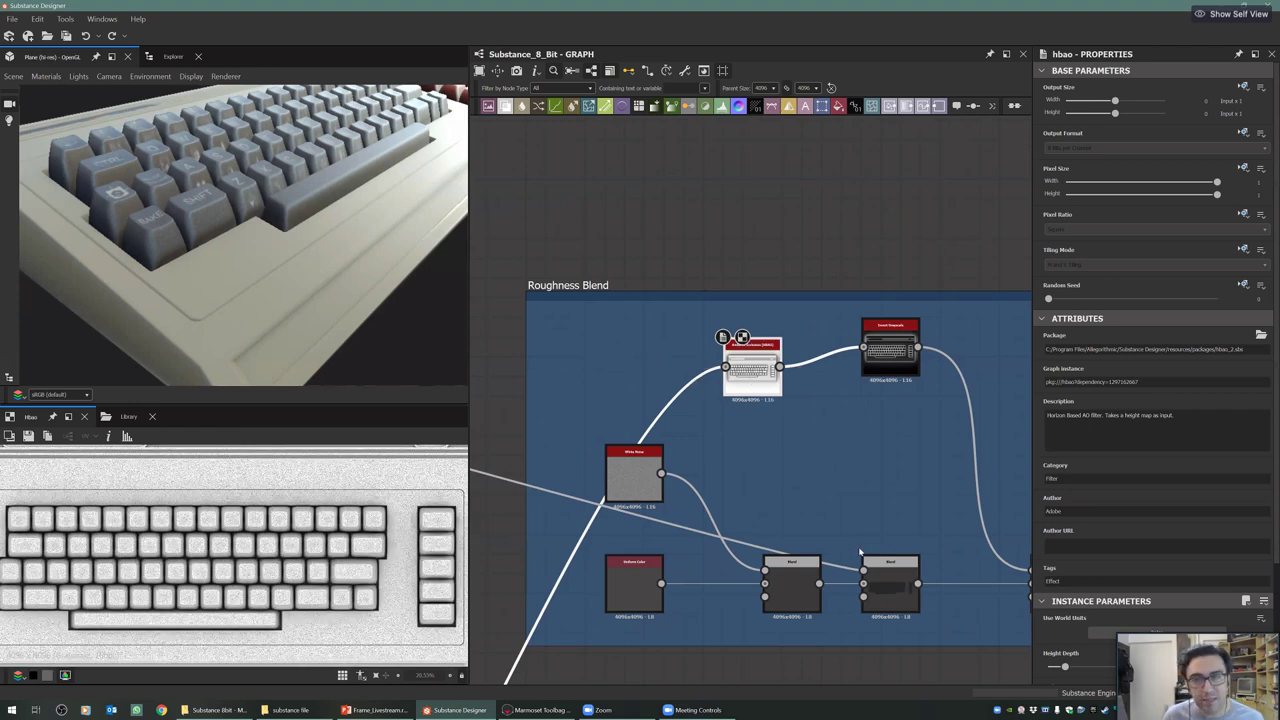
pyautogui.doubleClick(890, 348)
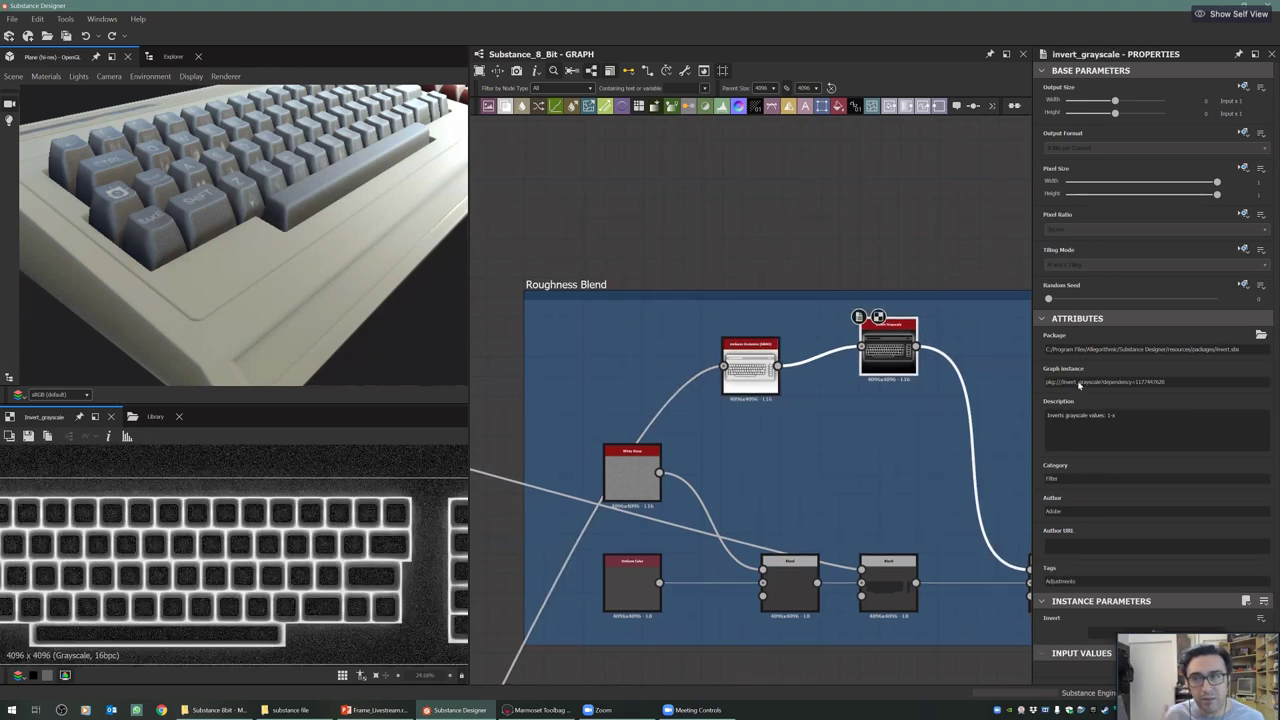
pyautogui.moveTo(890, 348); pyautogui.dragTo(769, 315, button='middle')
pyautogui.moveTo(1049, 377); pyautogui.dragTo(982, 352, button='middle')
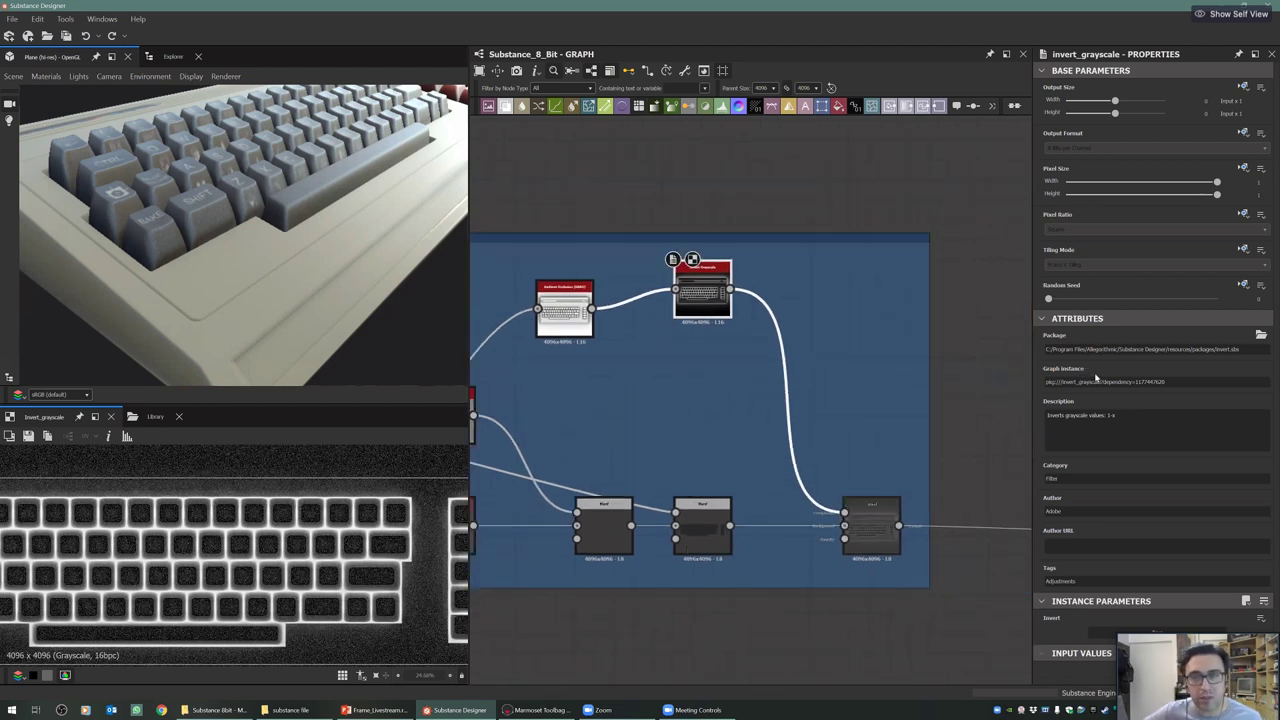
# Preview the final Blend of the Roughness Blend frame, examining the key edges in 2D and the keyboard in 3D
pyautogui.click(868, 532)
pyautogui.click(871, 527)
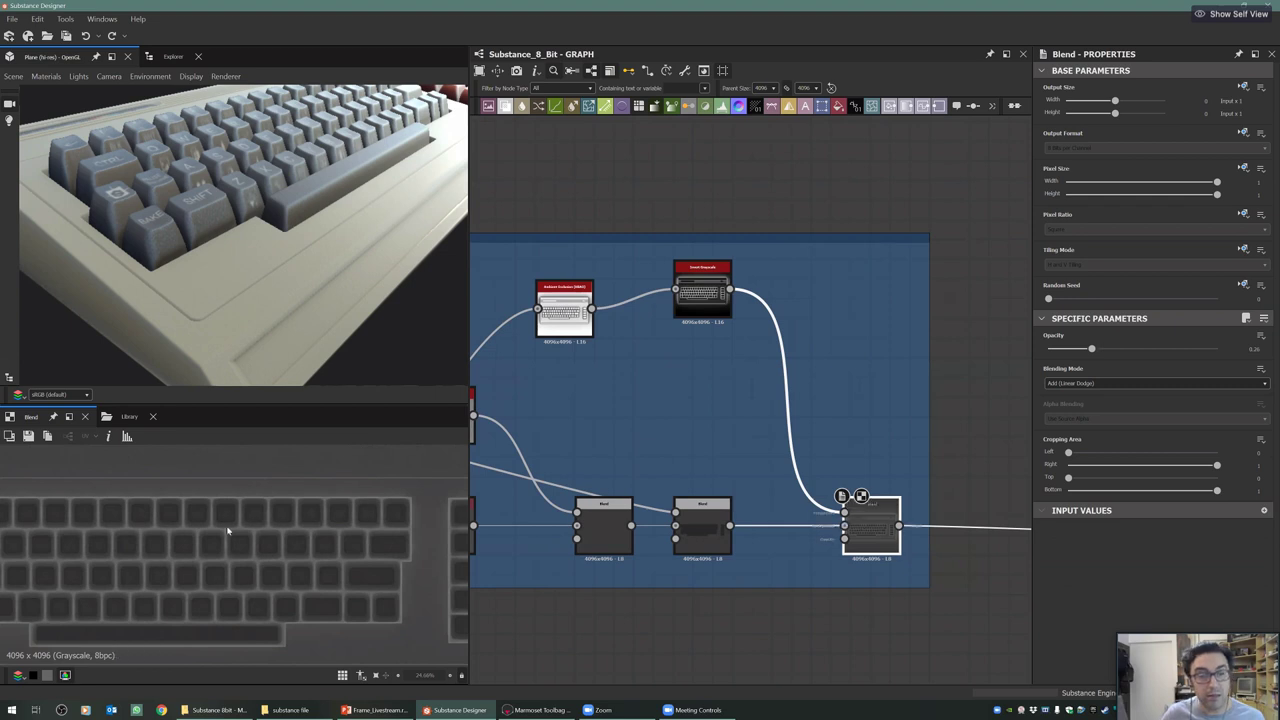
pyautogui.scroll(-4, 225, 532)
pyautogui.scroll(7, 360, 508)
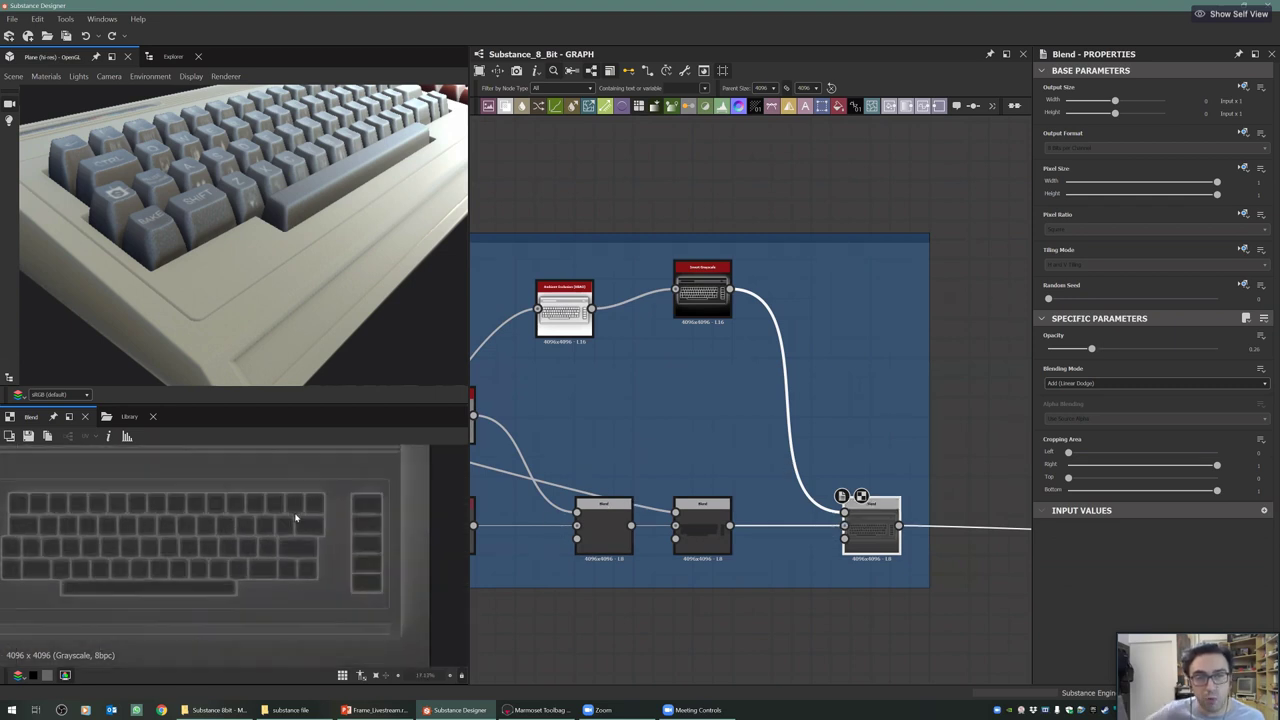
pyautogui.moveTo(262, 180); pyautogui.dragTo(388, 320)
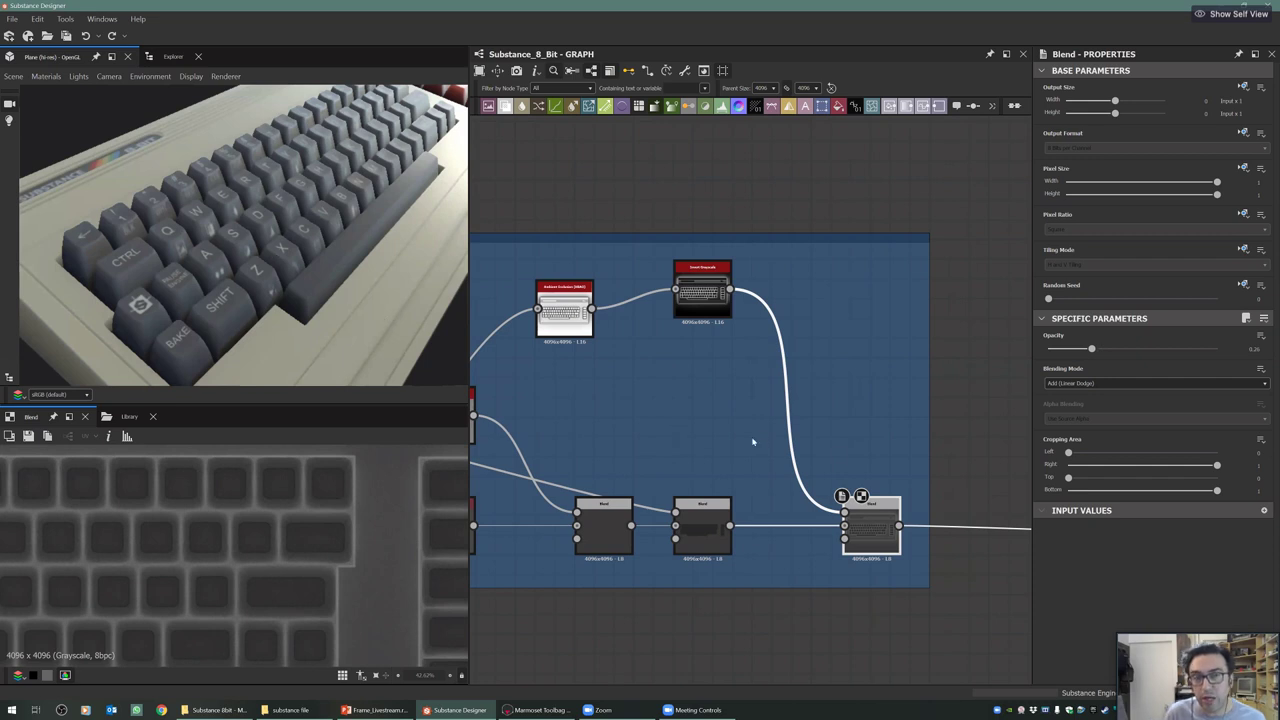
# Follow the link from the Roughness Blend frame to the Roughness output node
pyautogui.scroll(-2, 752, 435)
pyautogui.scroll(-1, 864, 365)
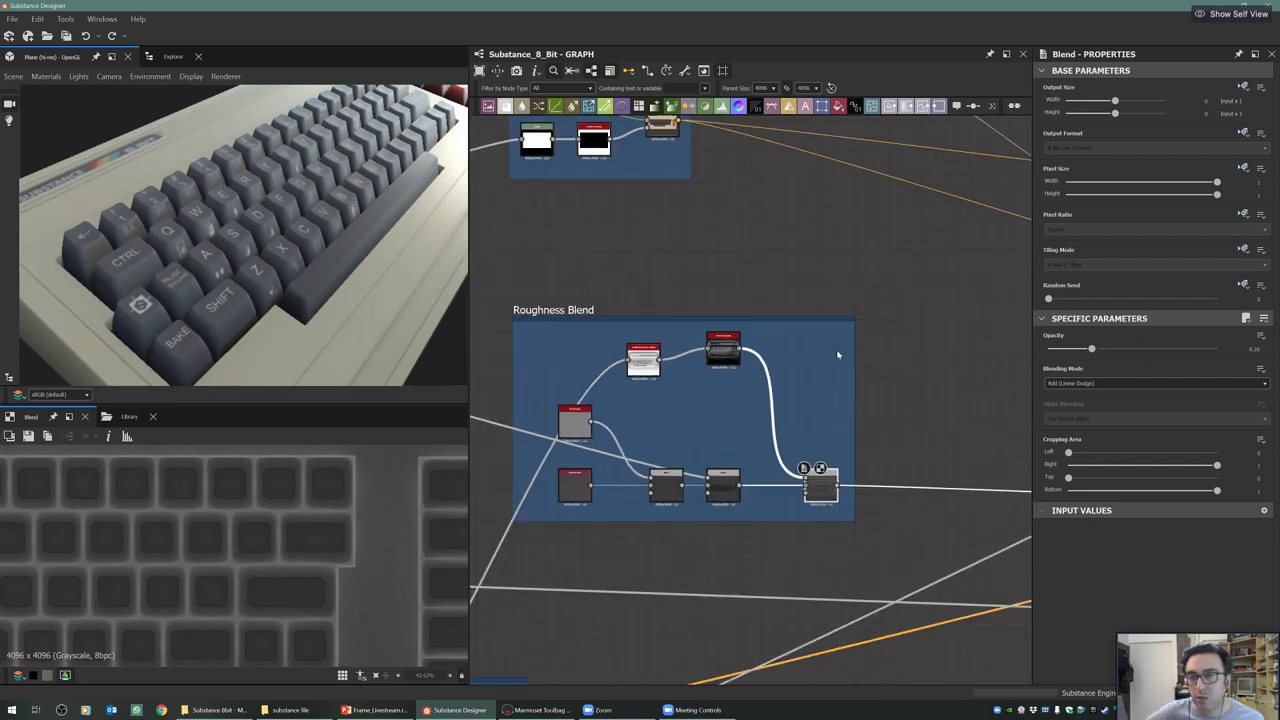
pyautogui.moveTo(838, 355); pyautogui.dragTo(690, 268, button='middle')
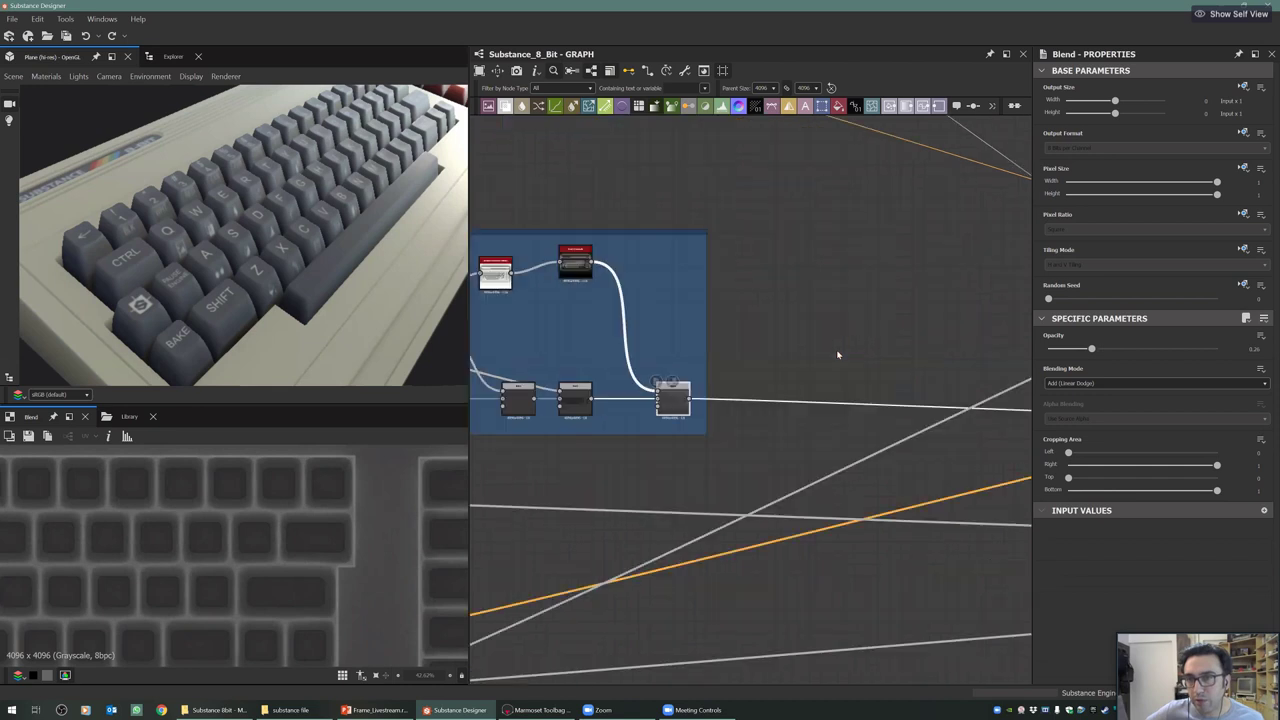
pyautogui.scroll(-1, 833, 376)
pyautogui.scroll(-4, 833, 389)
pyautogui.moveTo(963, 381); pyautogui.dragTo(832, 350, button='middle')
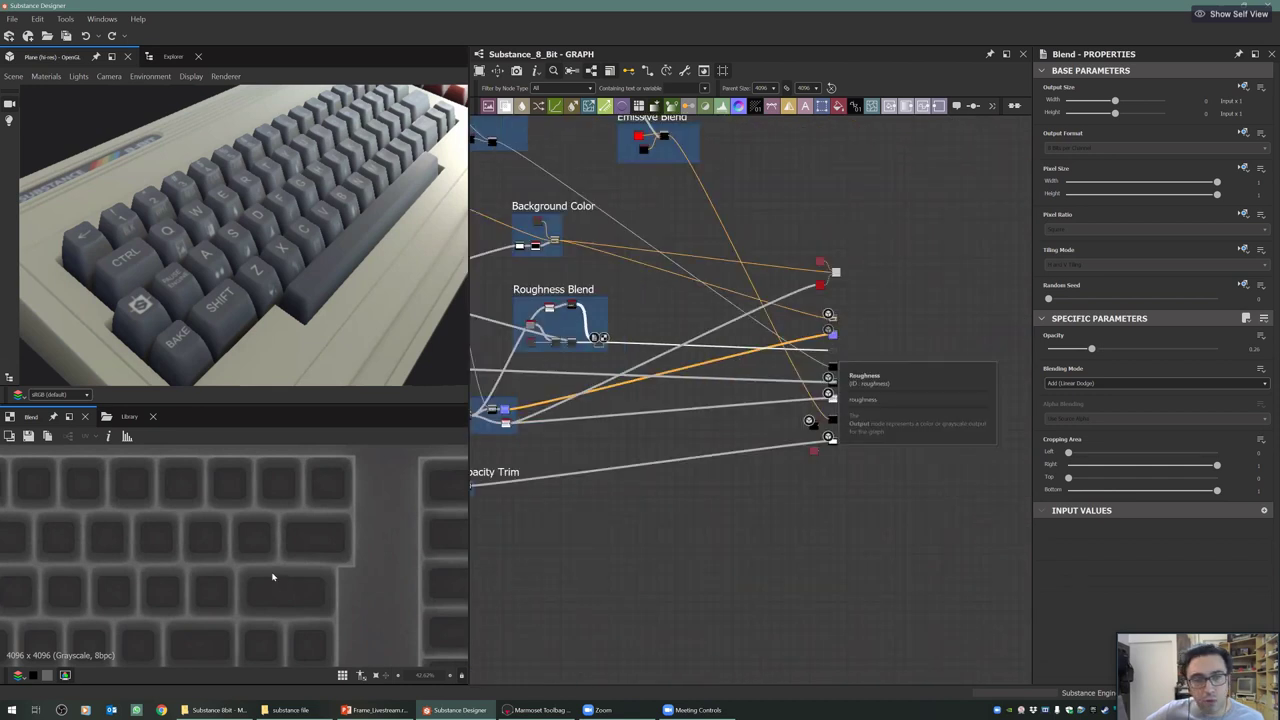
# Preview the Metallic output and examine the Substance 8-Bit label closely on the 3D keyboard
pyautogui.scroll(3, 832, 350)
pyautogui.scroll(1, 842, 352)
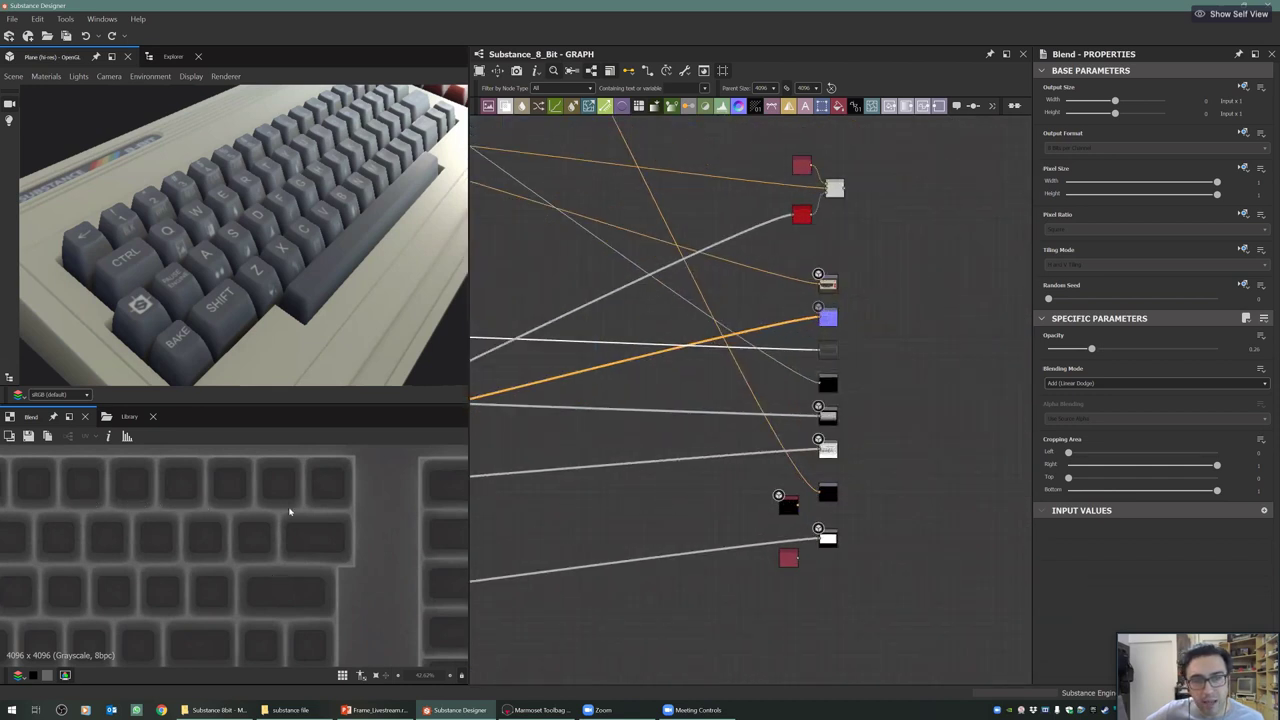
pyautogui.doubleClick(828, 384)
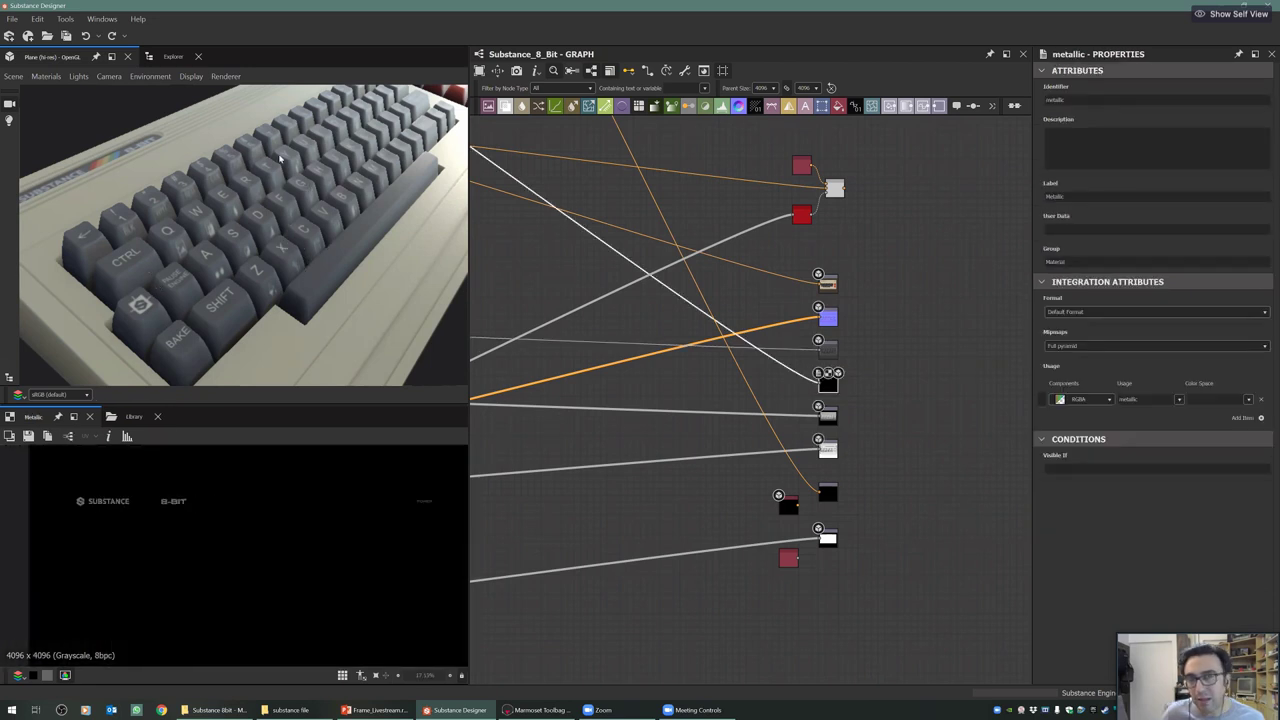
pyautogui.moveTo(280, 158); pyautogui.dragTo(323, 248)
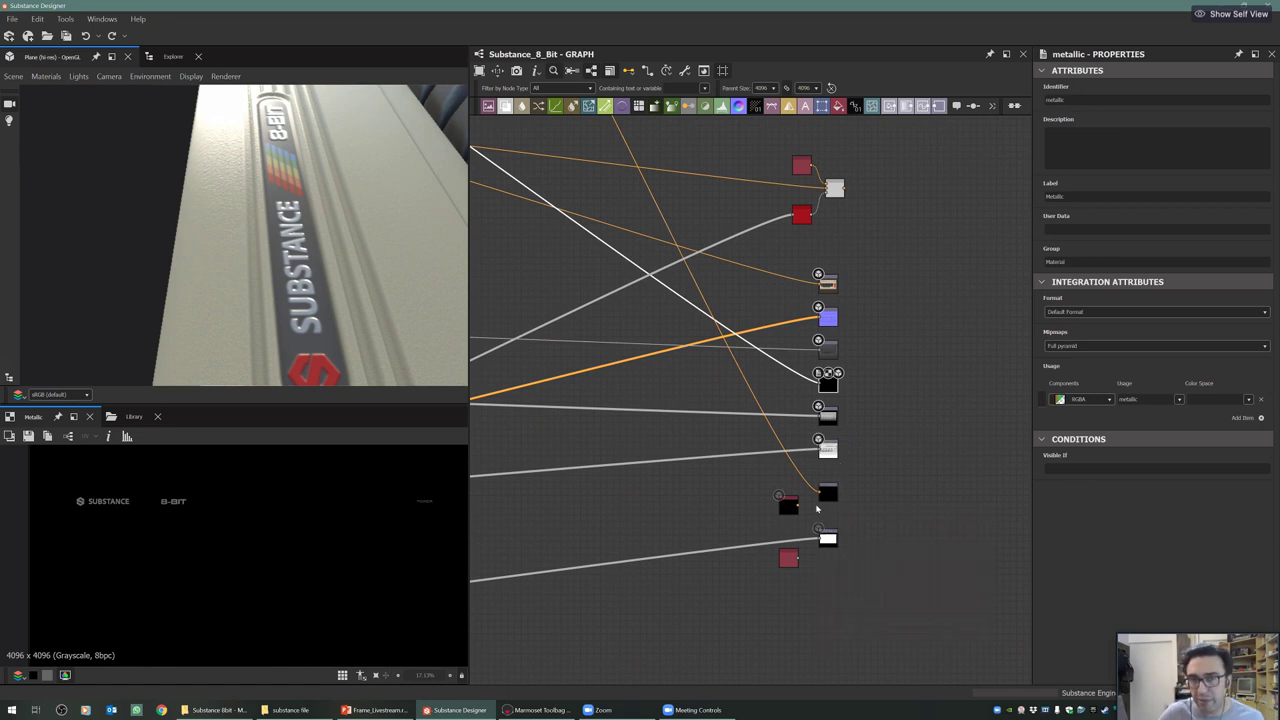
# Preview the emissive and opacity outputs in turn, and bring the whole keyboard model into sight
pyautogui.scroll(5, 816, 510)
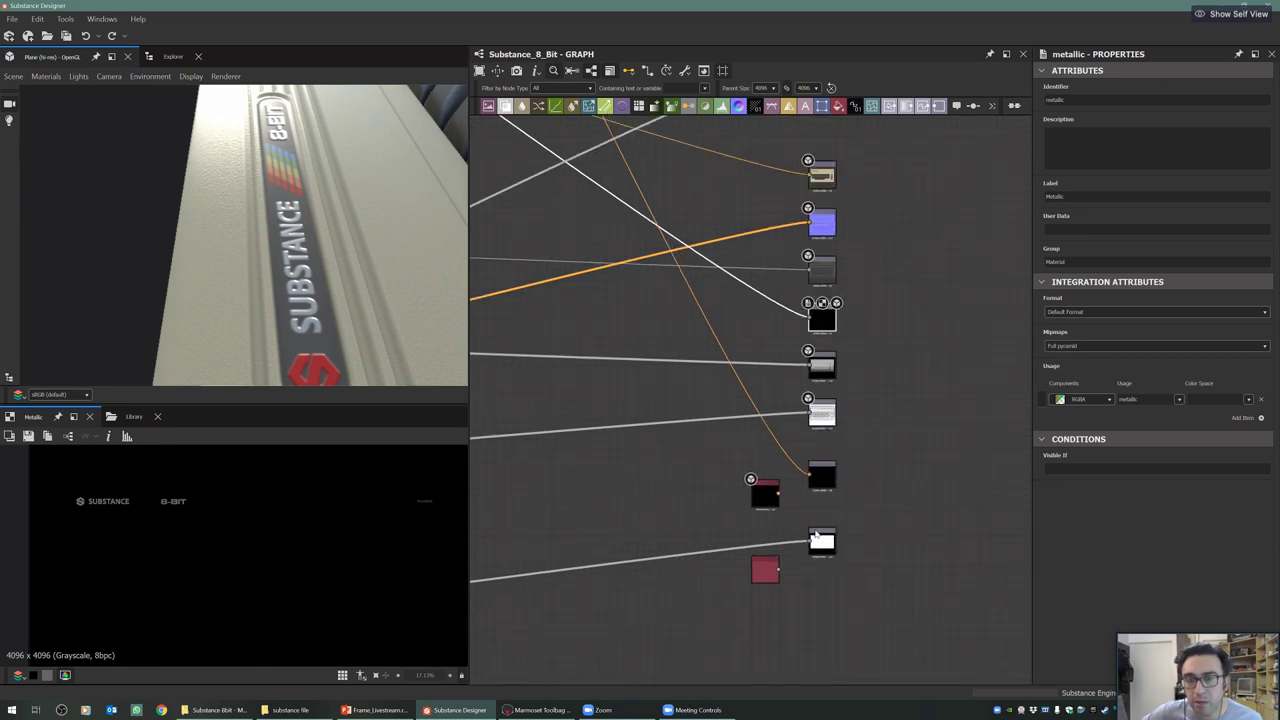
pyautogui.click(825, 416)
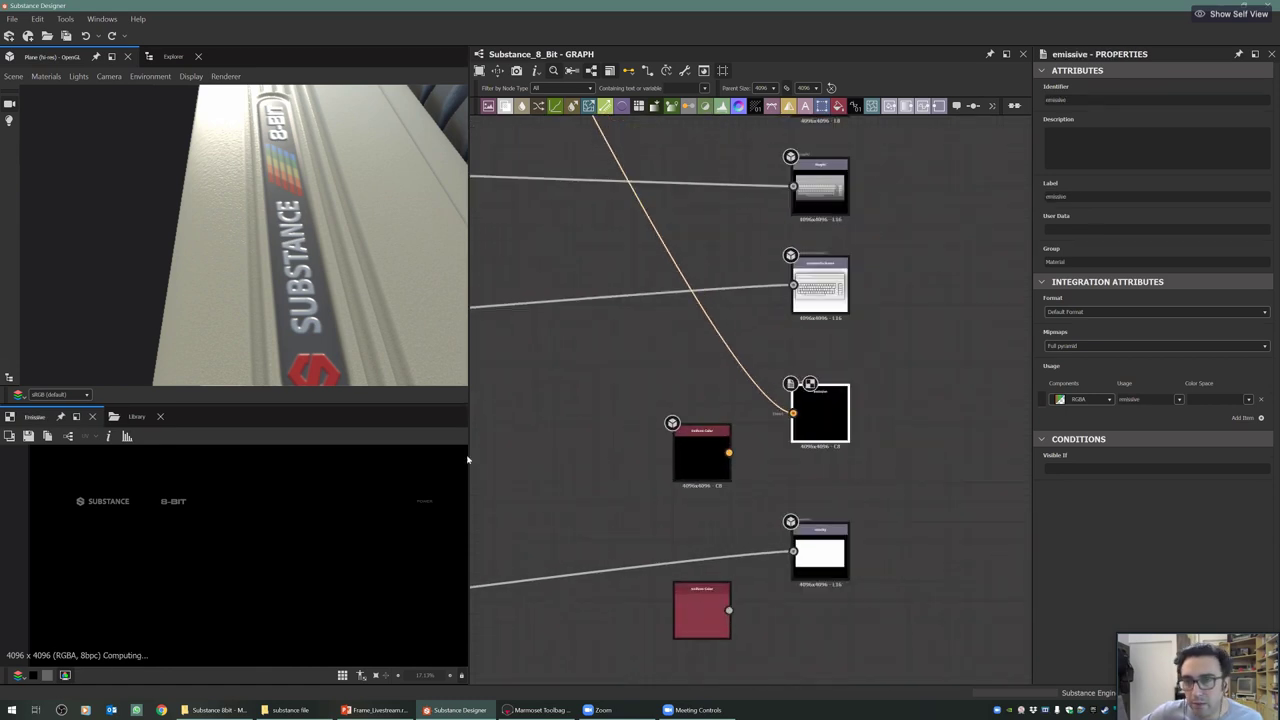
pyautogui.click(826, 556)
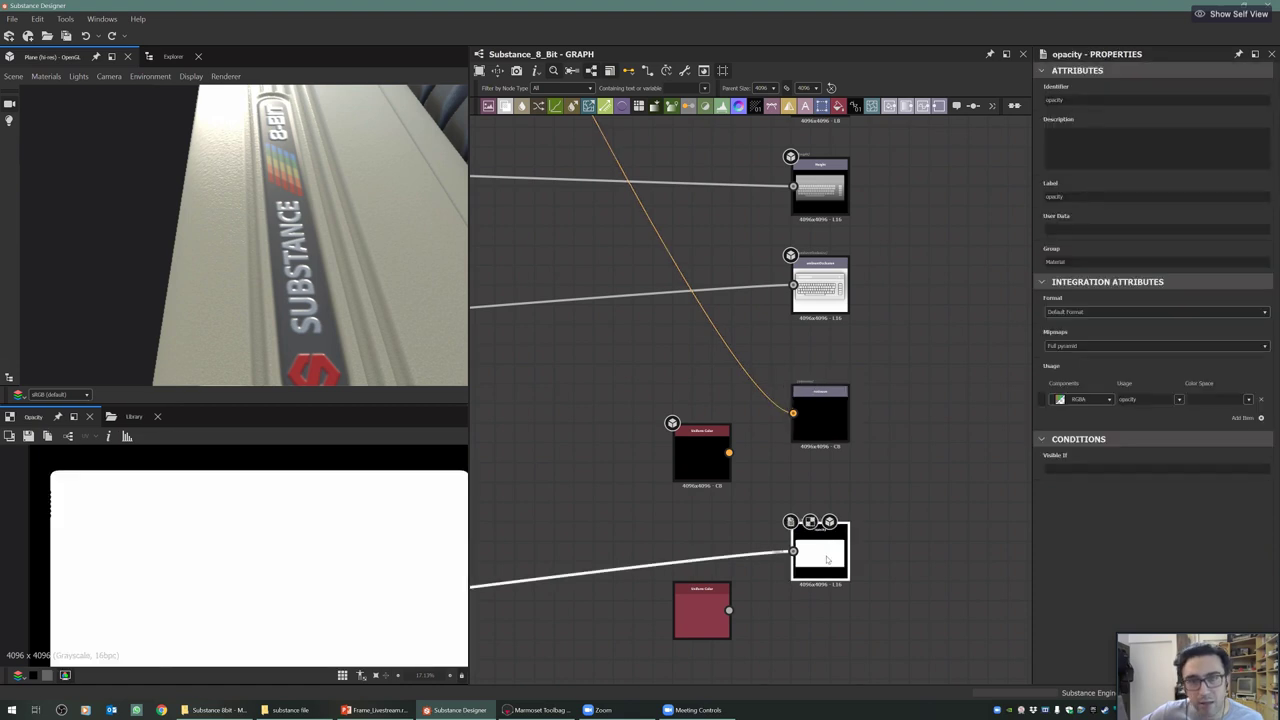
pyautogui.scroll(-4, 826, 560)
pyautogui.scroll(-6, 335, 255)
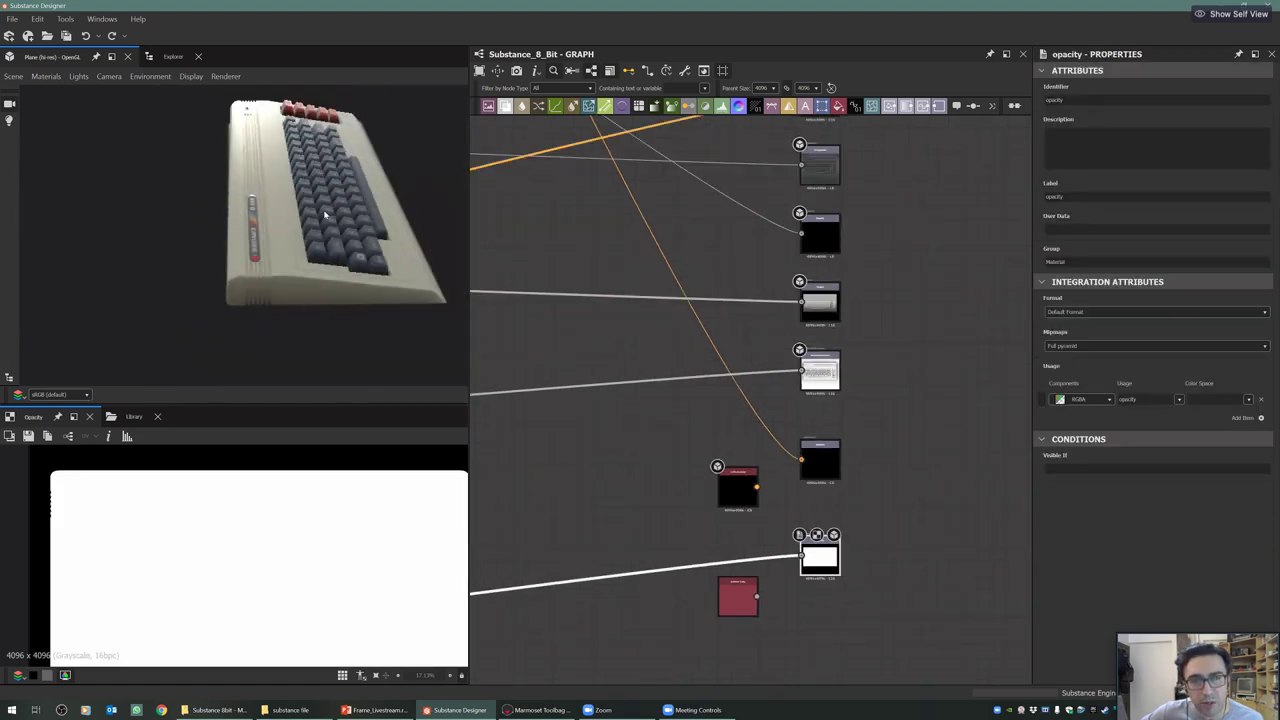
# Feed the uniform color node below the opacity output into the 3D view's Opacity channel
pyautogui.moveTo(324, 214); pyautogui.dragTo(260, 225)
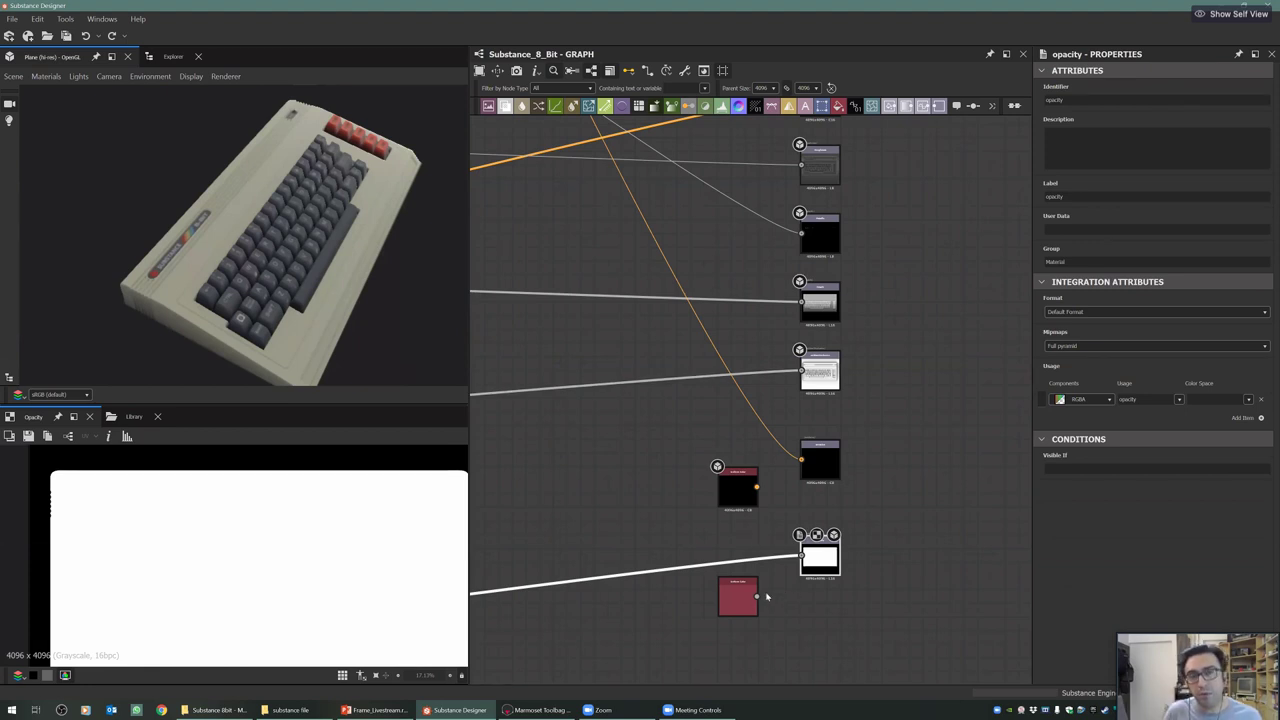
pyautogui.moveTo(757, 597); pyautogui.dragTo(804, 559)
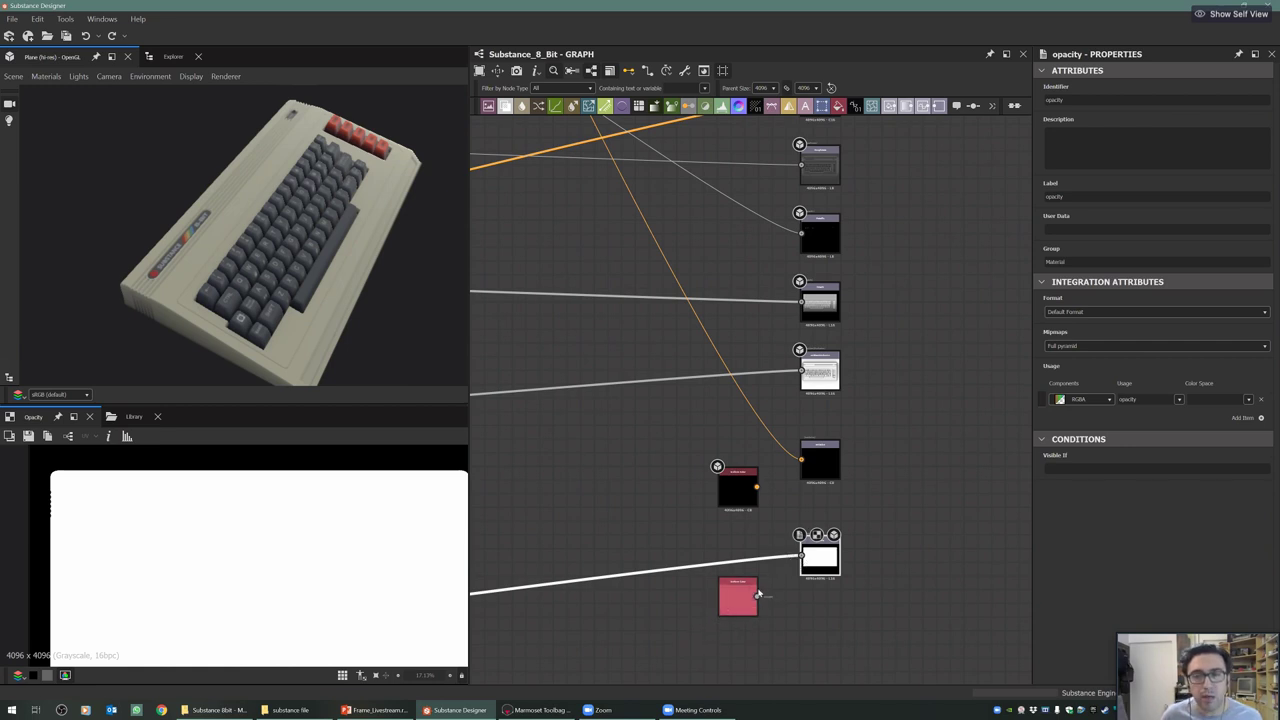
pyautogui.rightClick(181, 256)
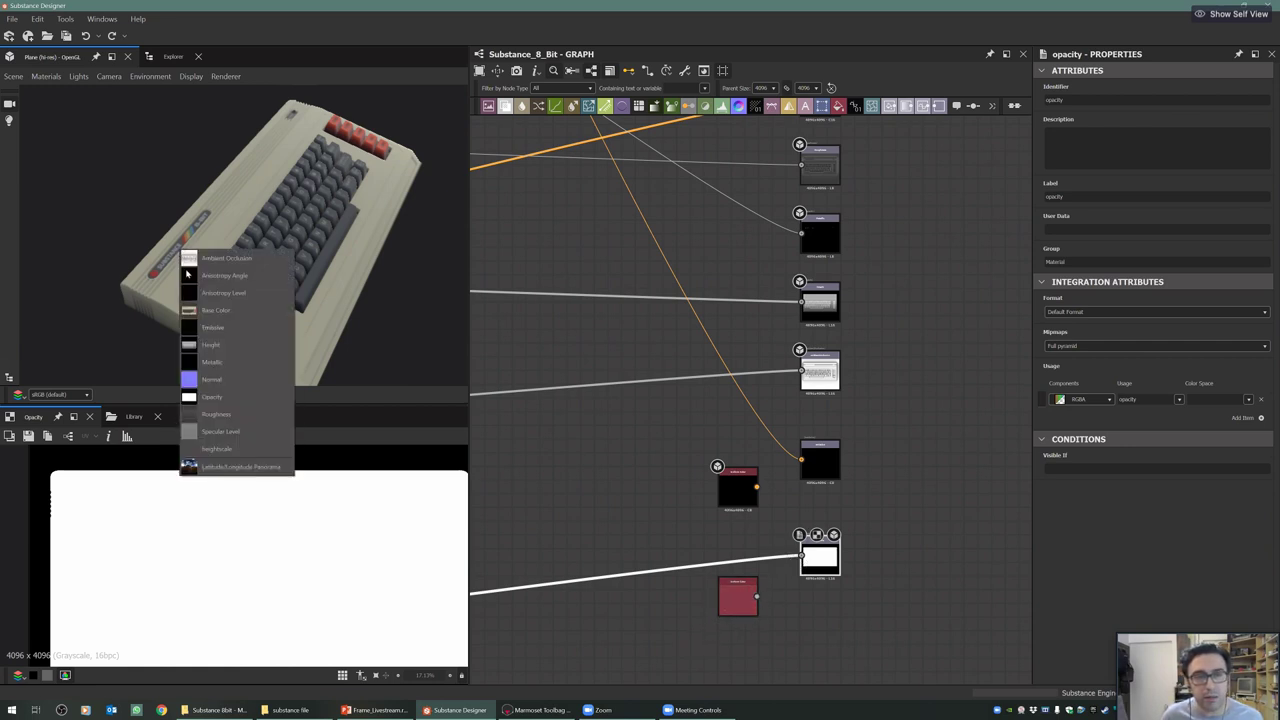
pyautogui.click(285, 400)
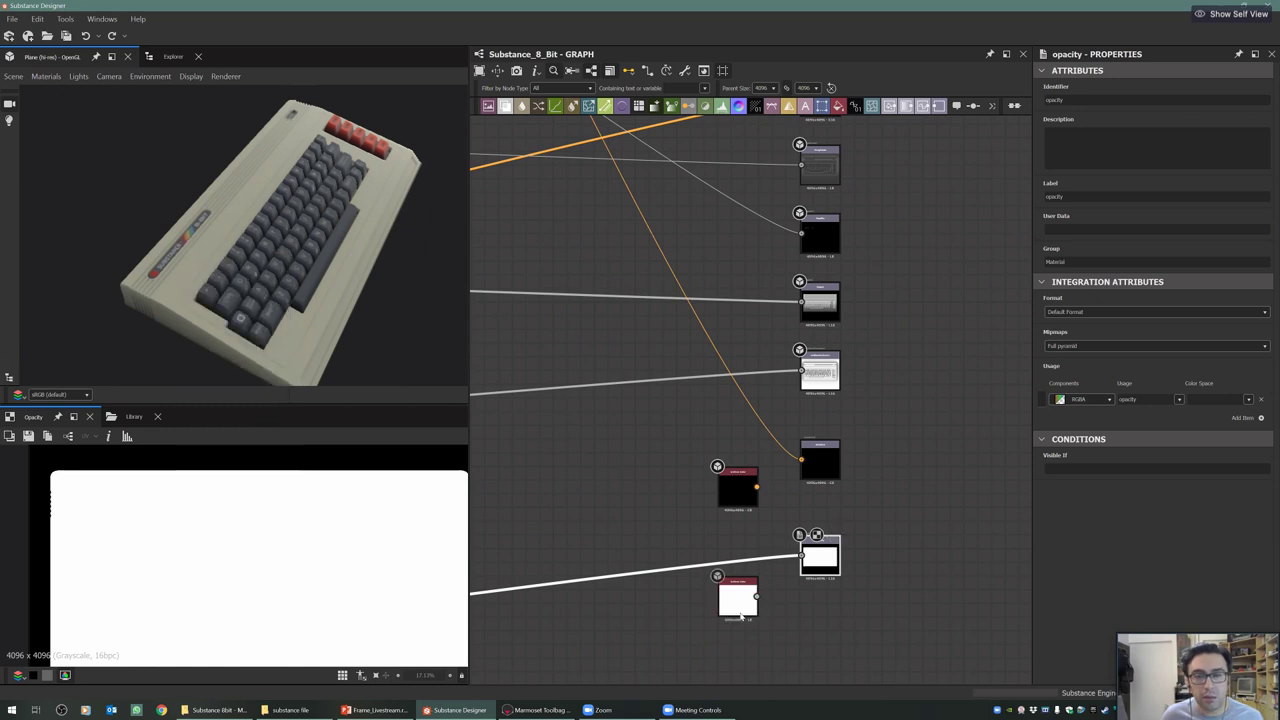
# Examine the keyboard on its full, untrimmed plane in 3D, both close up and as a whole
pyautogui.moveTo(322, 315); pyautogui.dragTo(122, 262)
pyautogui.scroll(5, 209, 278)
pyautogui.moveTo(209, 279); pyautogui.dragTo(365, 286)
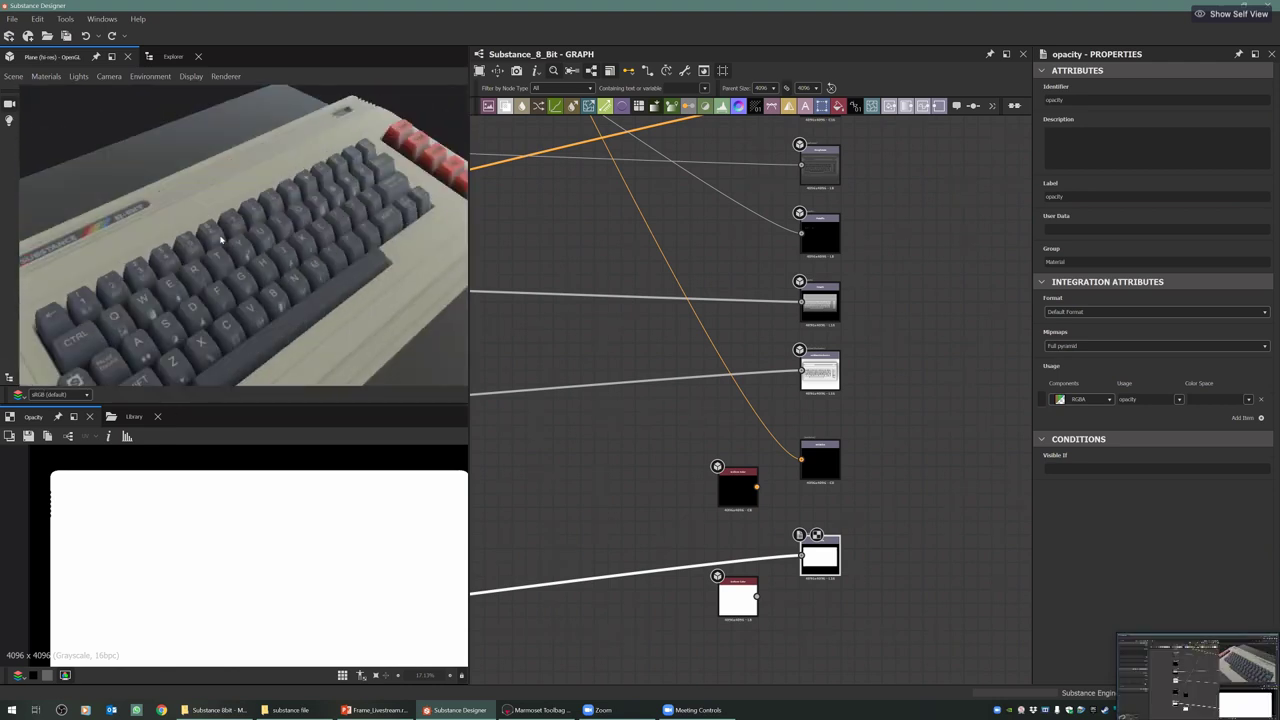
pyautogui.scroll(-5, 329, 306)
pyautogui.scroll(-4, 689, 426)
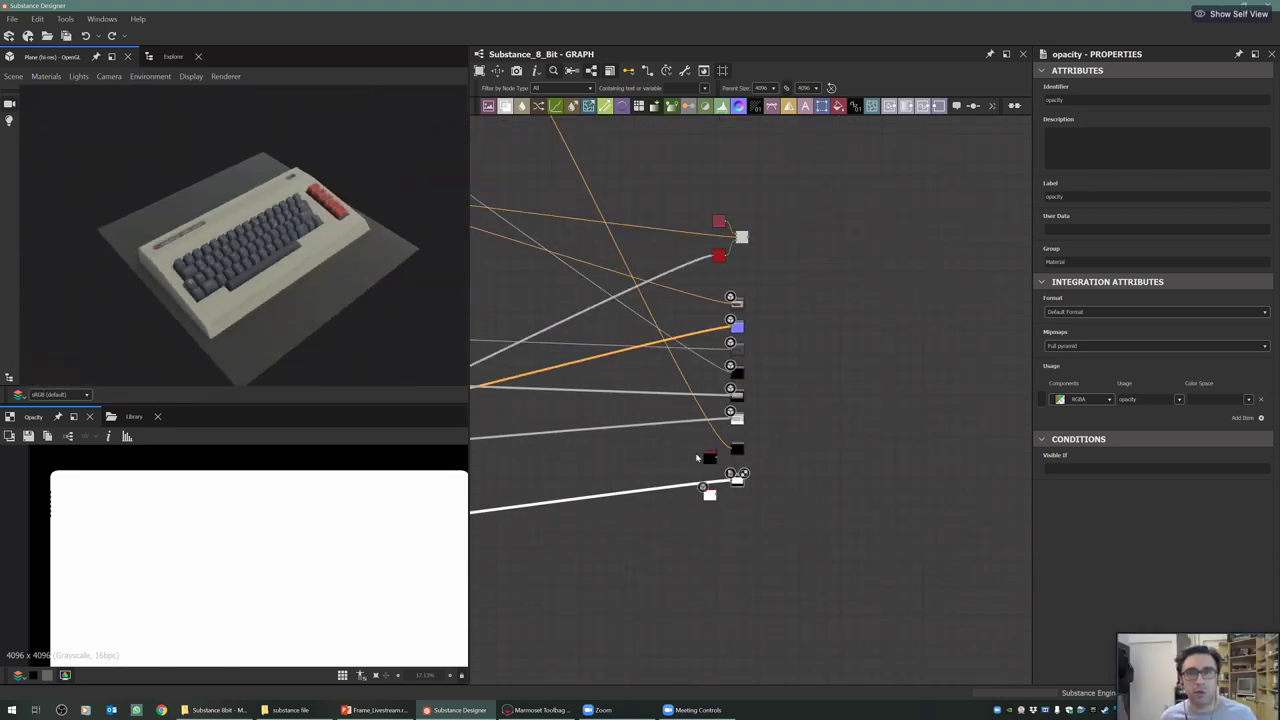
# Preview the Invert Grayscale mask above the output nodes and examine the outlines around the keys
pyautogui.scroll(-2, 660, 457)
pyautogui.scroll(-2, 703, 473)
pyautogui.scroll(7, 700, 460)
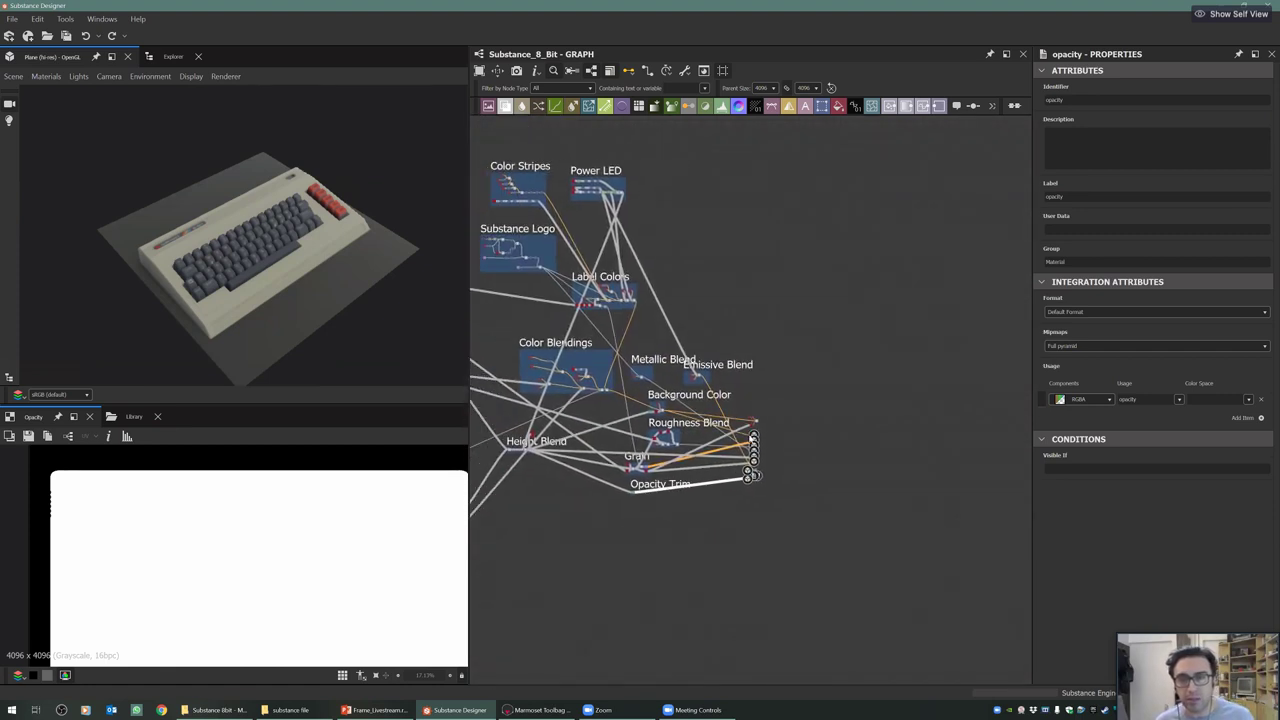
pyautogui.scroll(5, 695, 432)
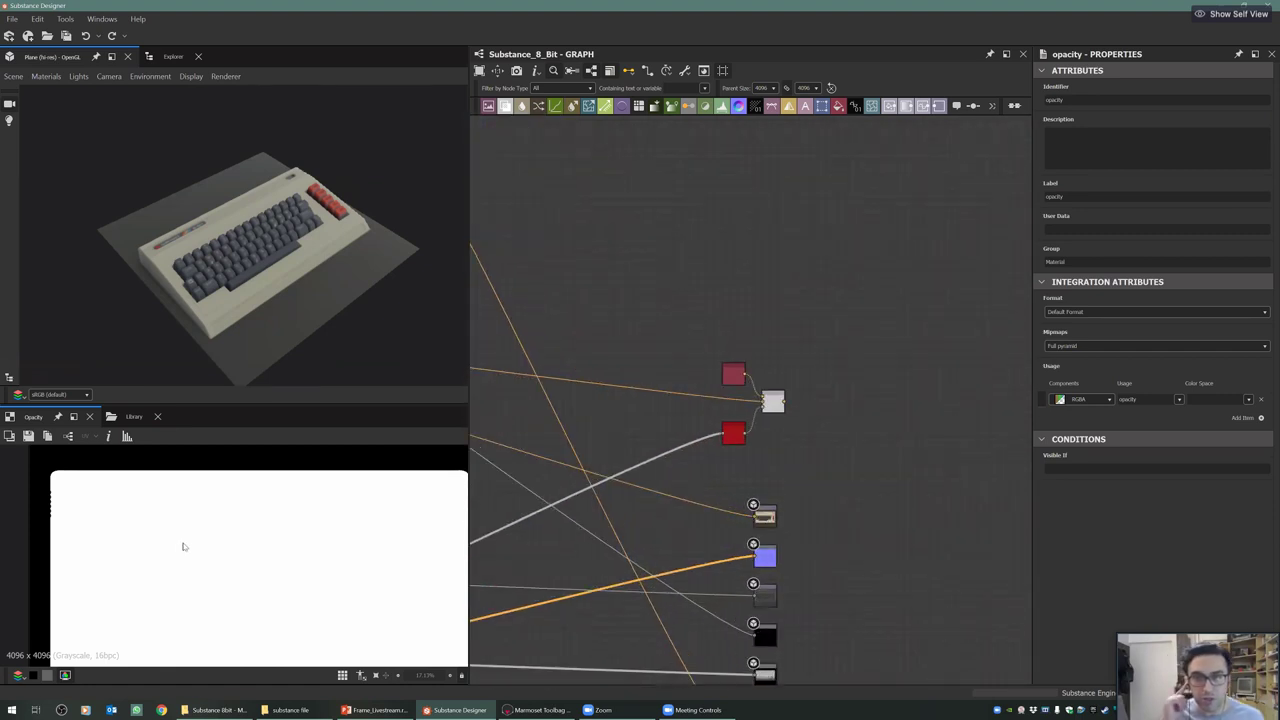
pyautogui.click(708, 445)
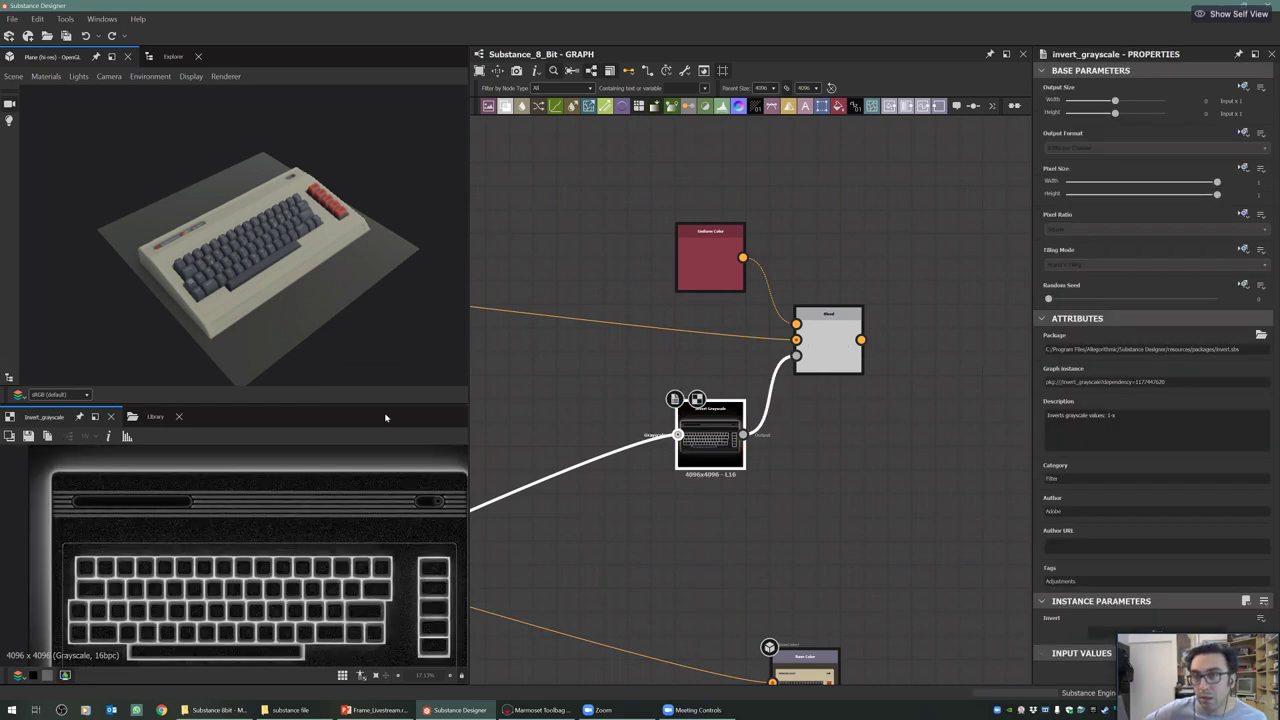
pyautogui.moveTo(380, 520); pyautogui.dragTo(267, 511, button='middle')
pyautogui.scroll(-1, 280, 520)
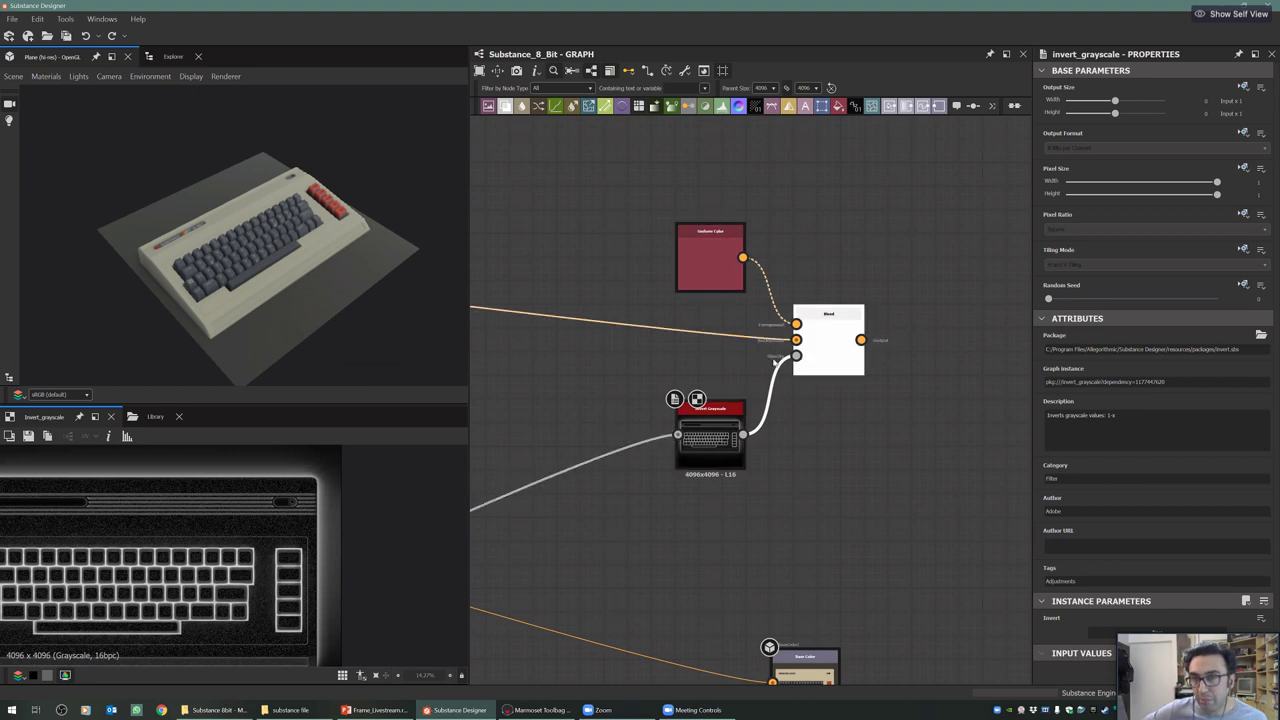
# Preview the Blend that follows the Invert Grayscale mask, inspect its keyboard colors enlarged, and dock the 2D view below the 3D view
pyautogui.doubleClick(822, 325)
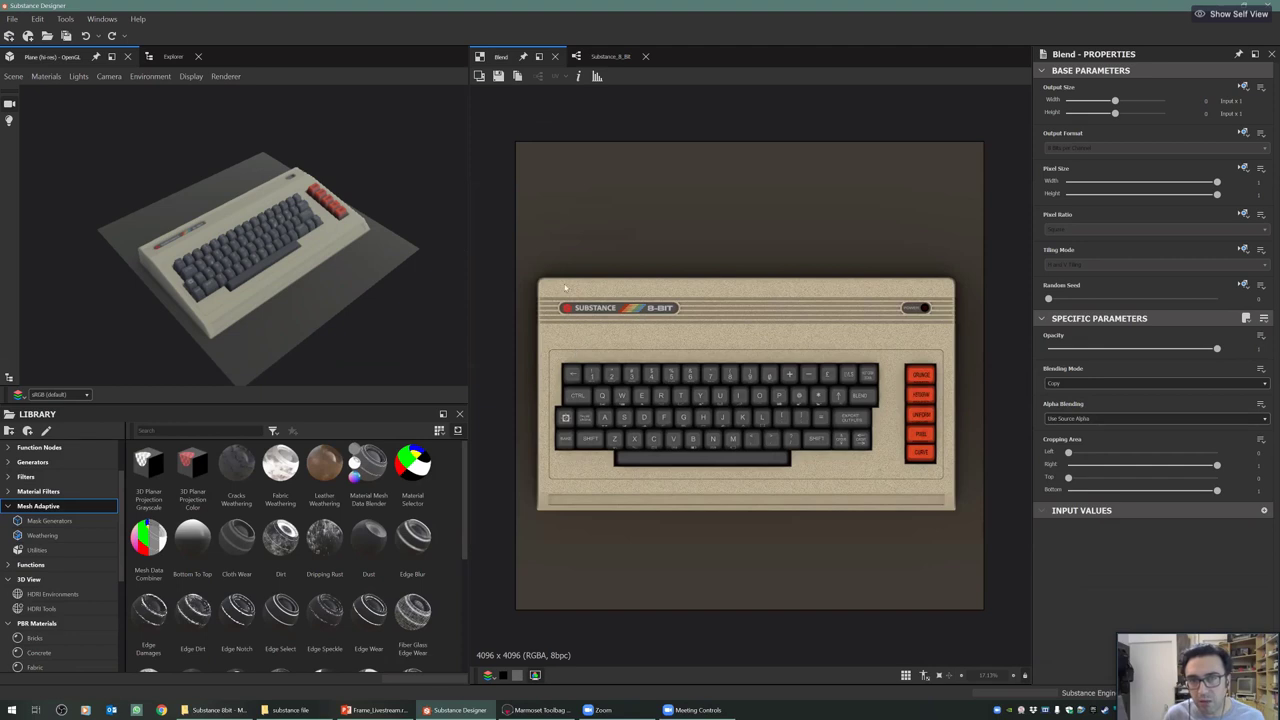
pyautogui.scroll(1, 641, 325)
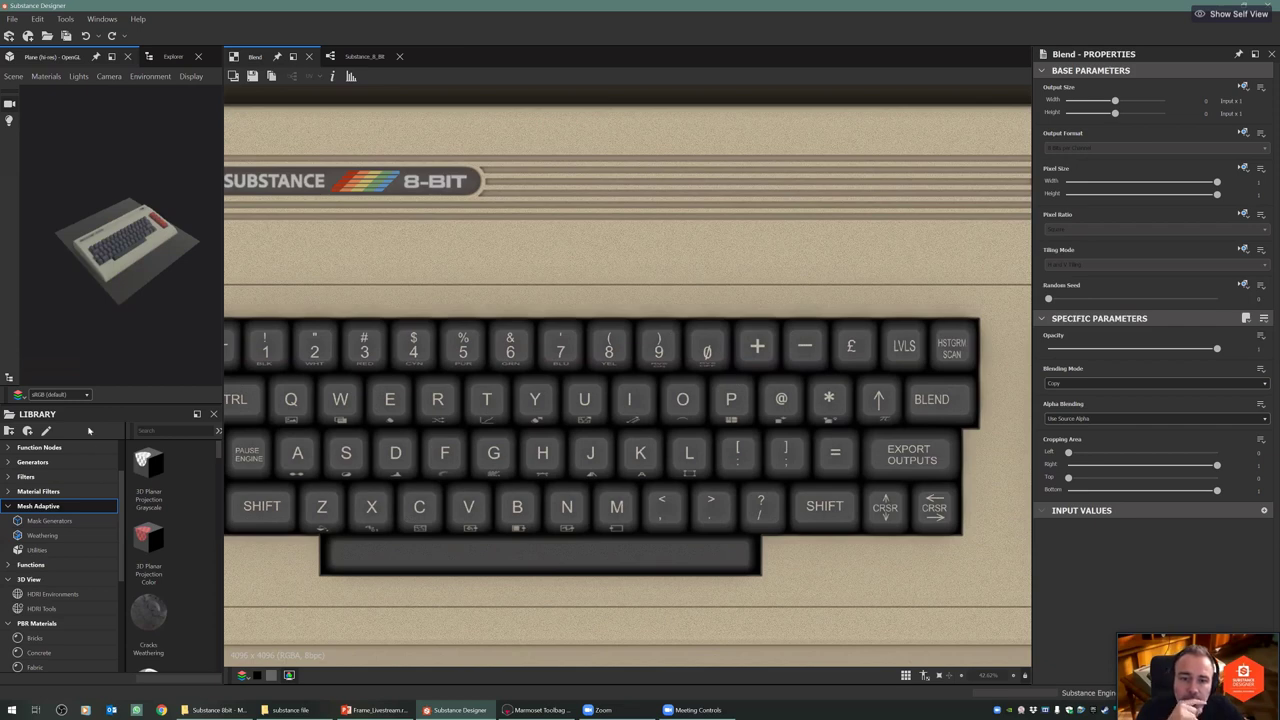
pyautogui.press('f')
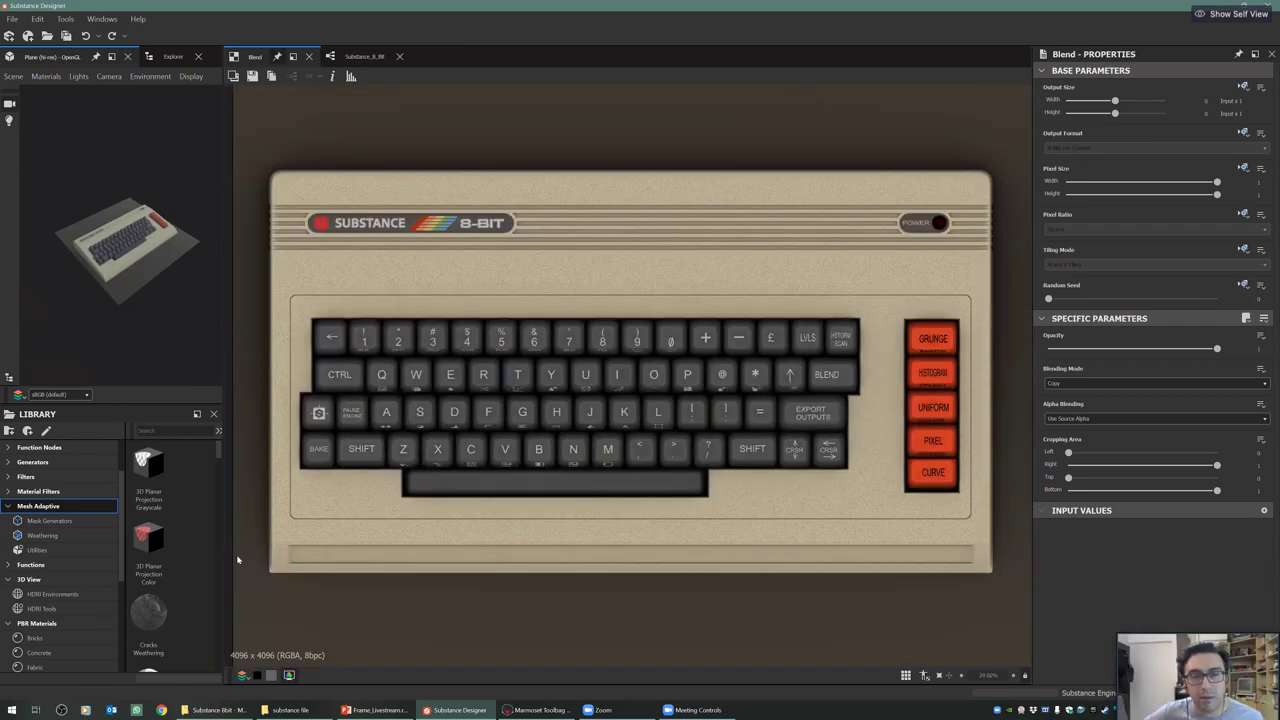
pyautogui.moveTo(255, 57); pyautogui.dragTo(463, 645)
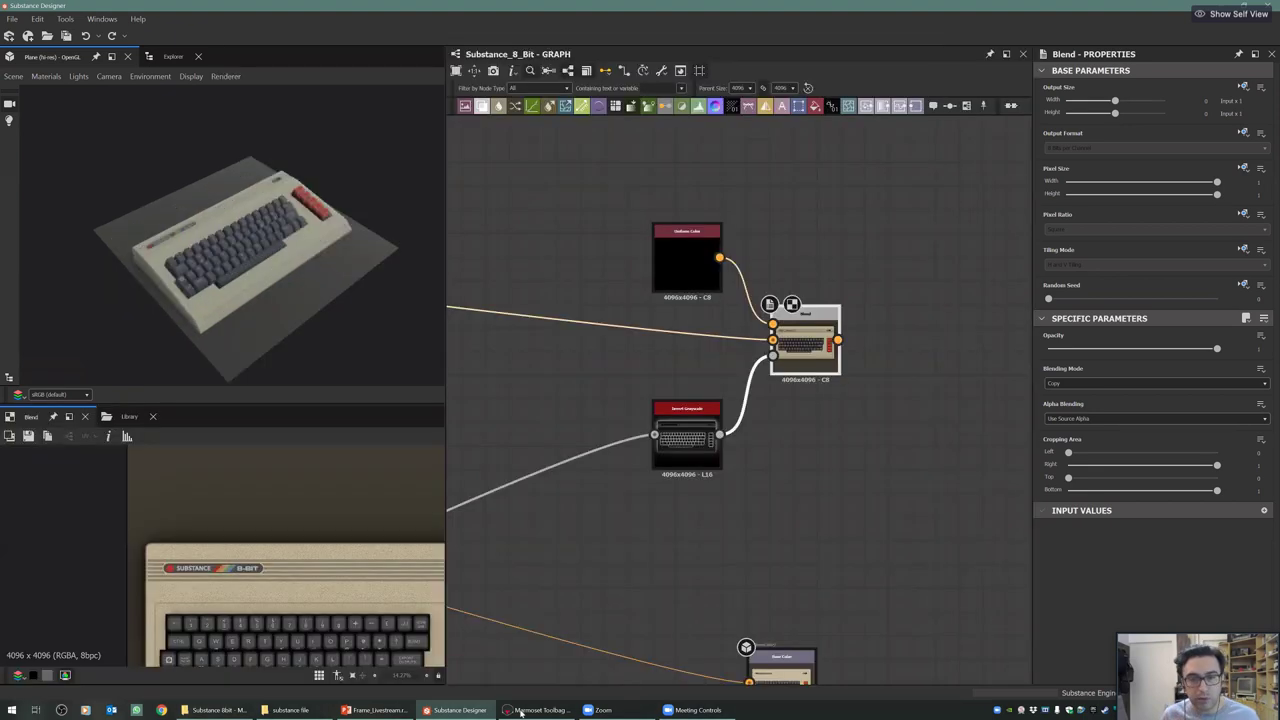
# Switch to Marmoset Toolbag and open the recent whitebox scene sd8bit.tbscene
pyautogui.click(519, 710)
pyautogui.hotkey('alt', 'Tab')
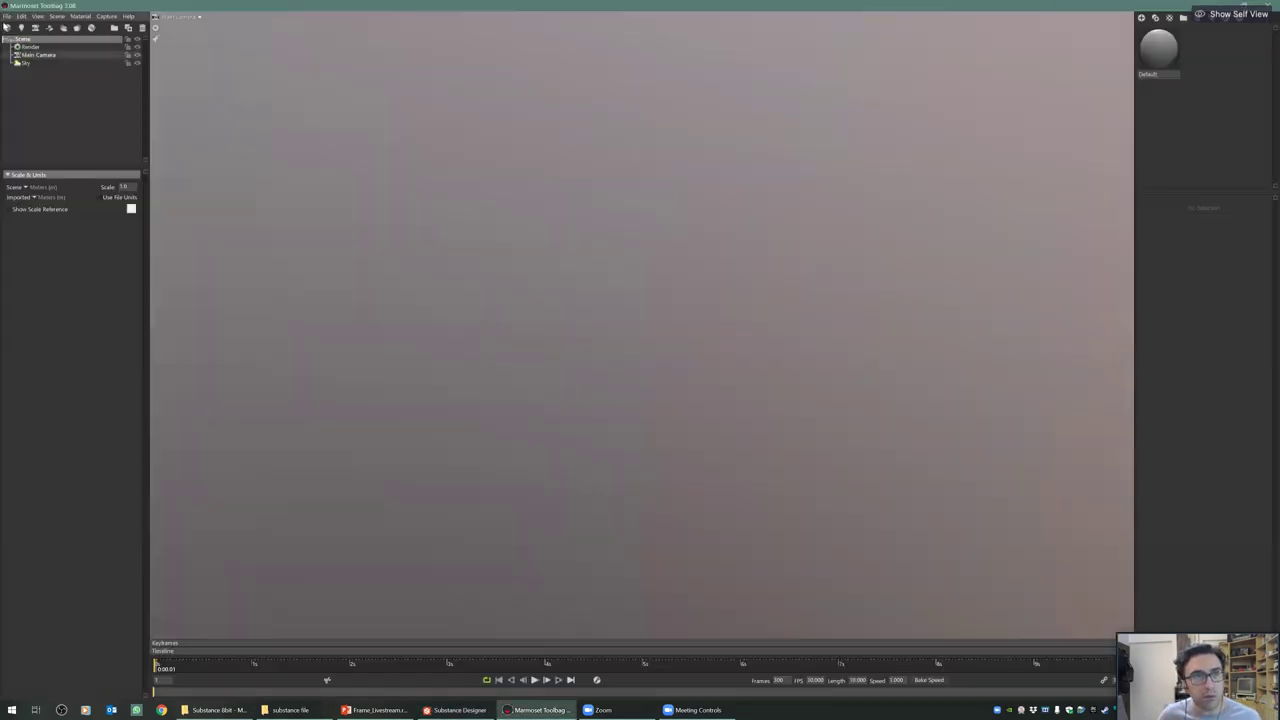
pyautogui.click(8, 16)
pyautogui.moveTo(37, 44)
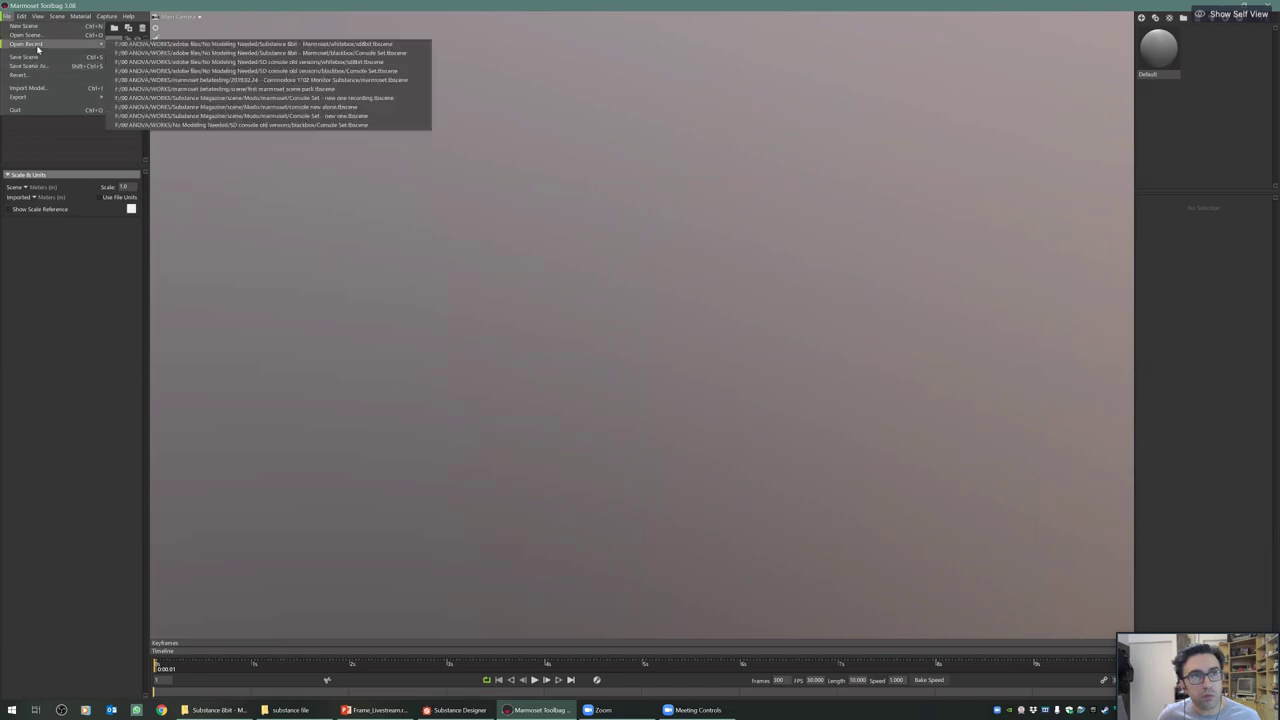
pyautogui.click(171, 46)
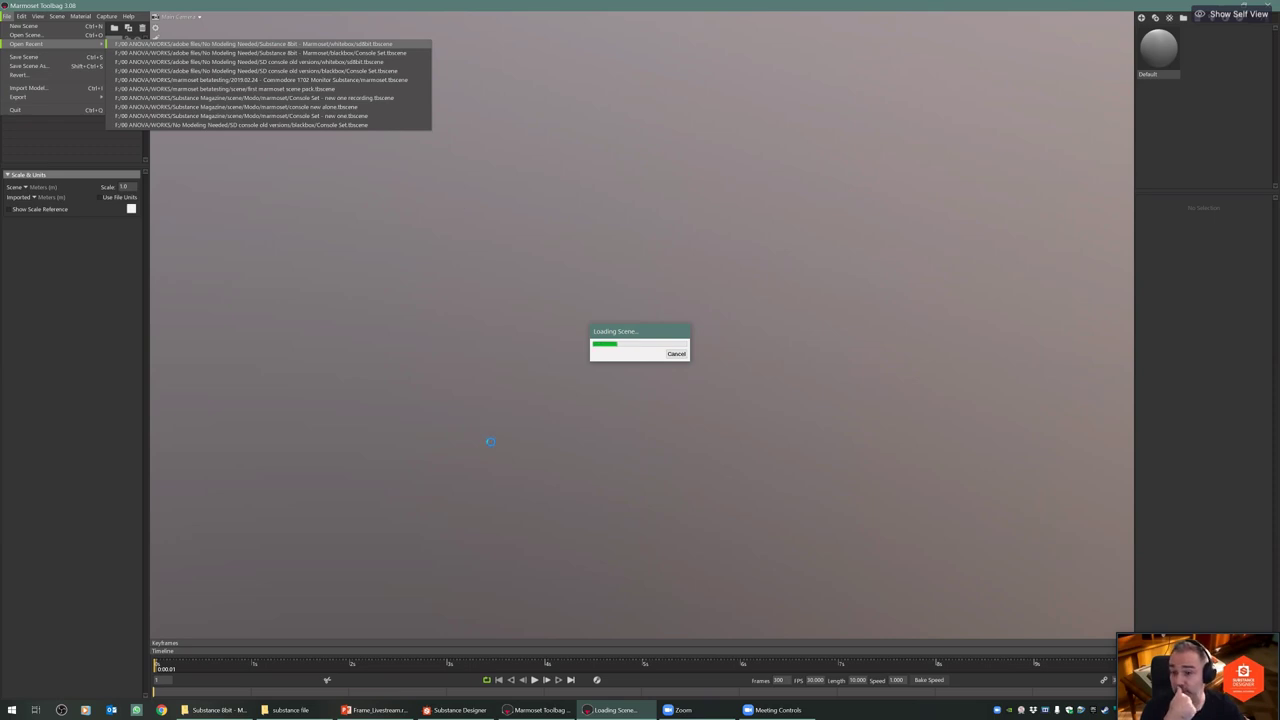
# Switch back to Substance Designer and set the graph's parent size to 2048
pyautogui.click(479, 707)
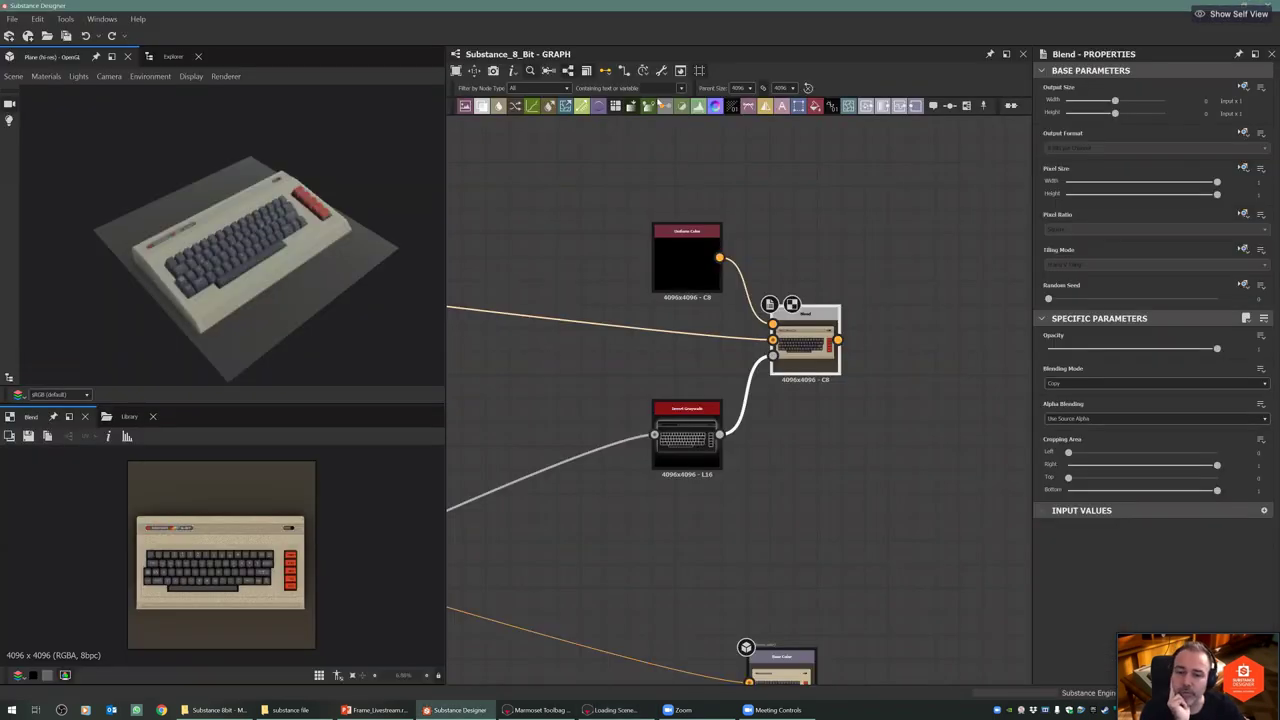
pyautogui.click(738, 89)
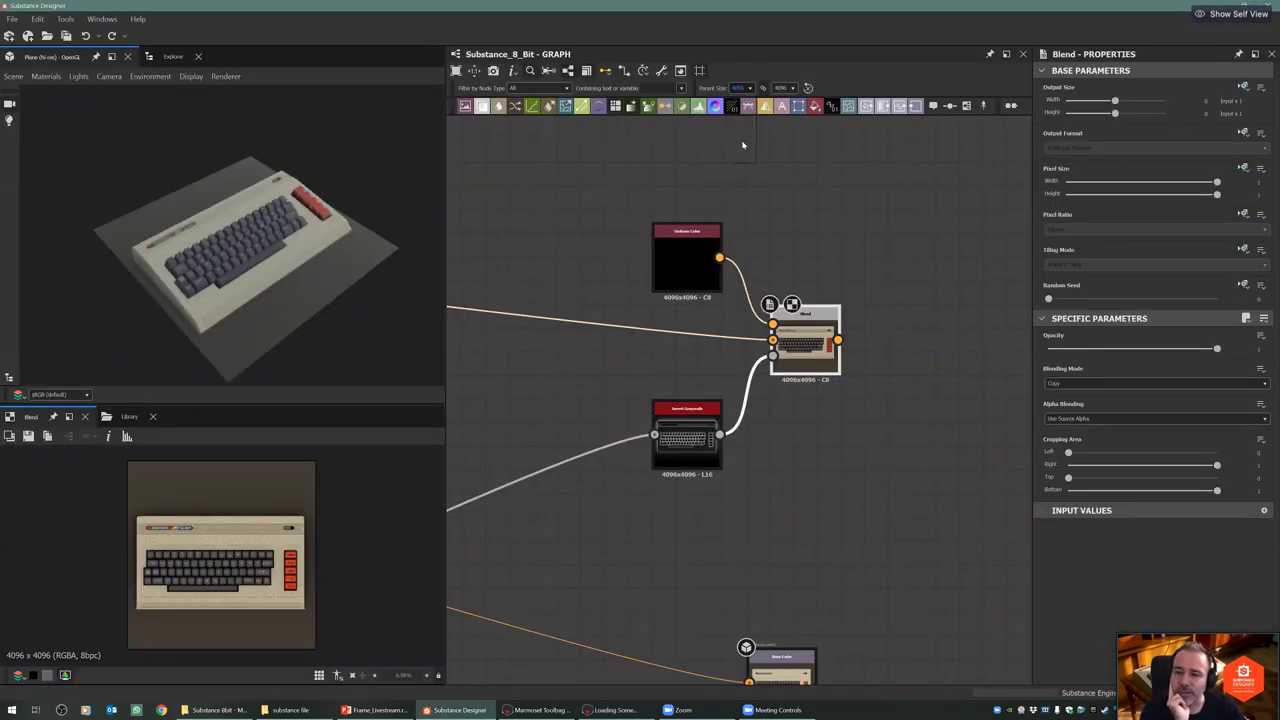
pyautogui.click(547, 242)
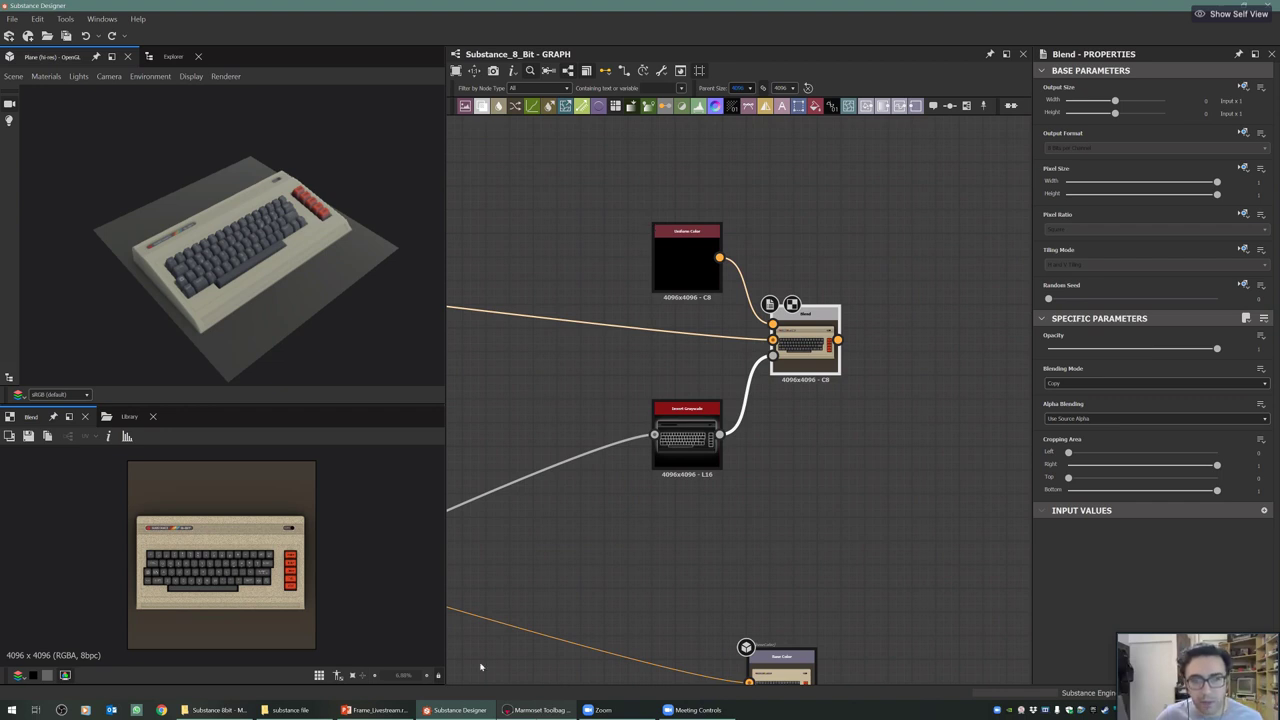
# Switch to Marmoset Toolbag and examine the keyboard on the table from the front, back and underside, hiding the table
pyautogui.hotkey('alt', 'Tab')
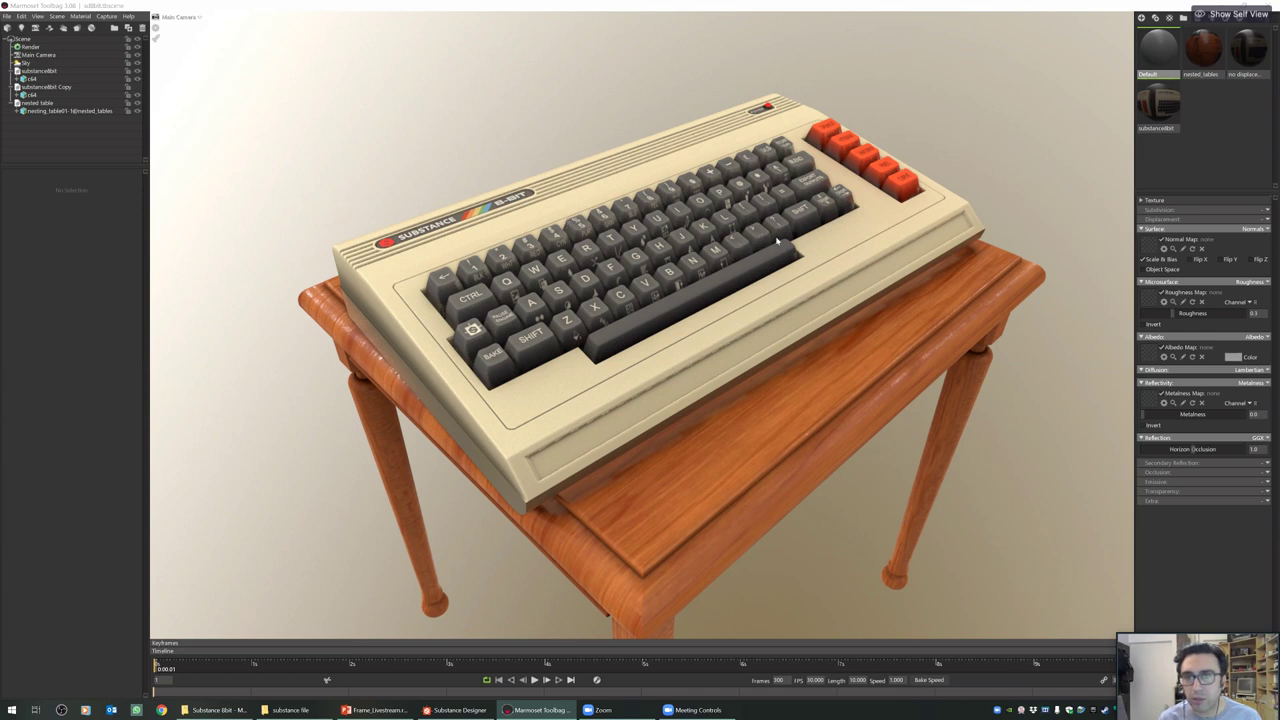
pyautogui.keyDown('alt'); pyautogui.moveTo(778, 250); pyautogui.dragTo(723, 262); pyautogui.keyUp('alt')
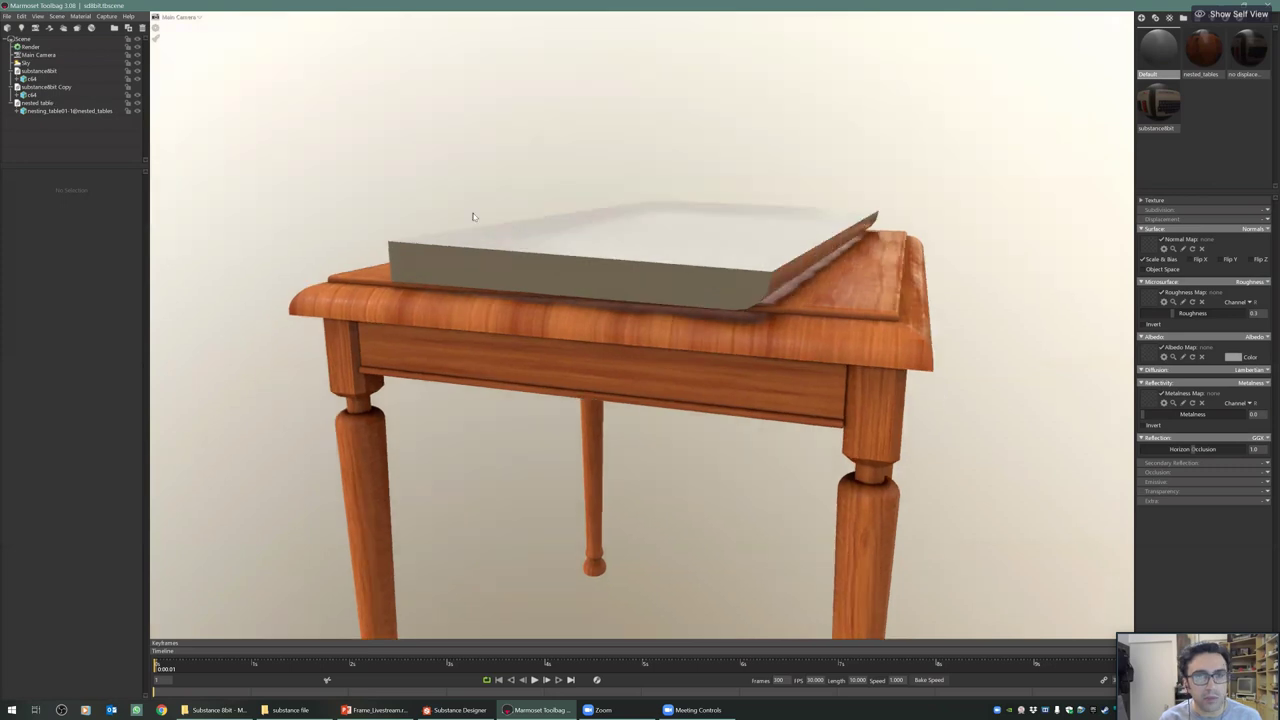
pyautogui.keyDown('alt'); pyautogui.moveTo(574, 190); pyautogui.dragTo(519, 229); pyautogui.keyUp('alt')
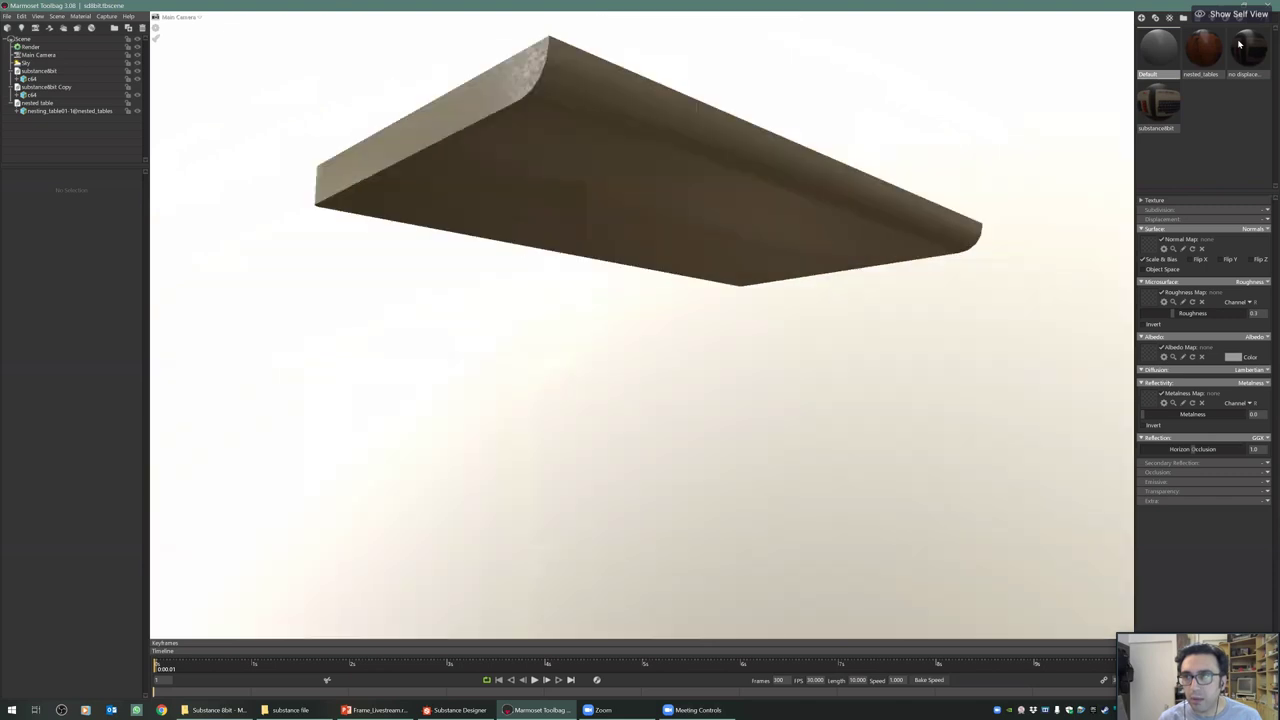
# Select the substance8bit material, inspect the displaced keyboard from several angles, and set the displacement scale to 0
pyautogui.keyDown('alt'); pyautogui.moveTo(1239, 44); pyautogui.dragTo(665, 277); pyautogui.keyUp('alt')
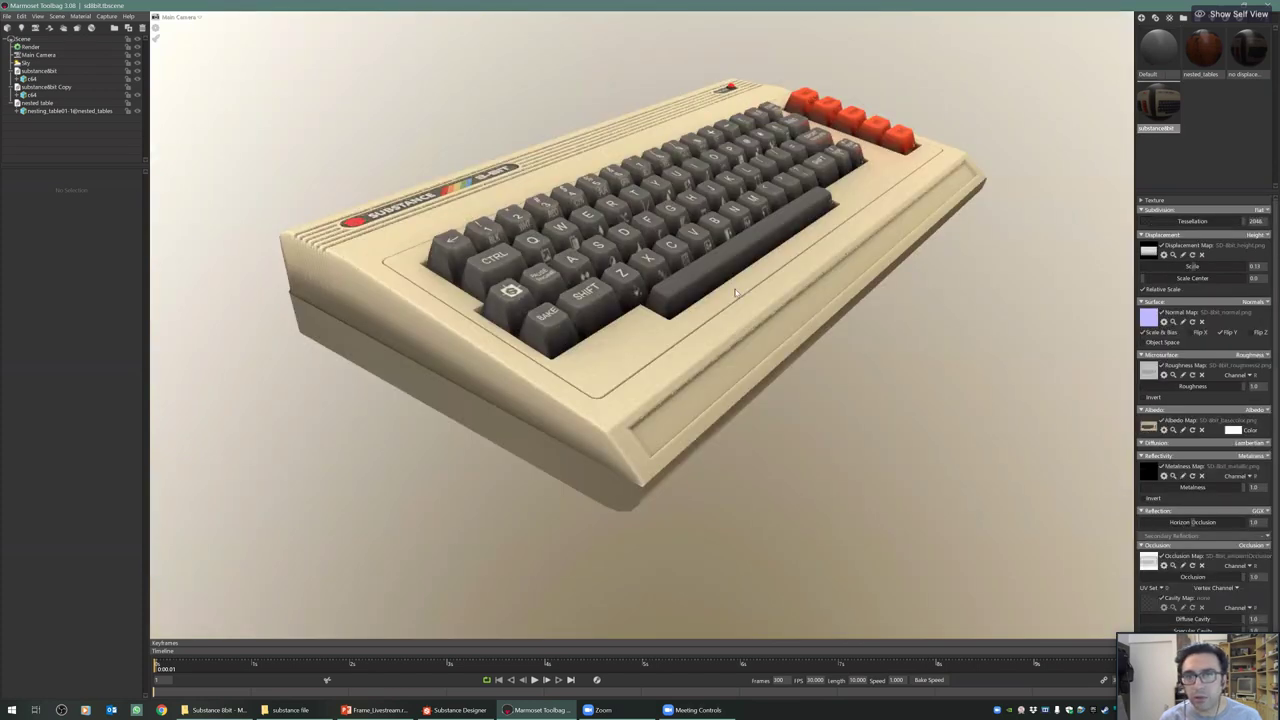
pyautogui.moveTo(736, 293); pyautogui.dragTo(736, 293)
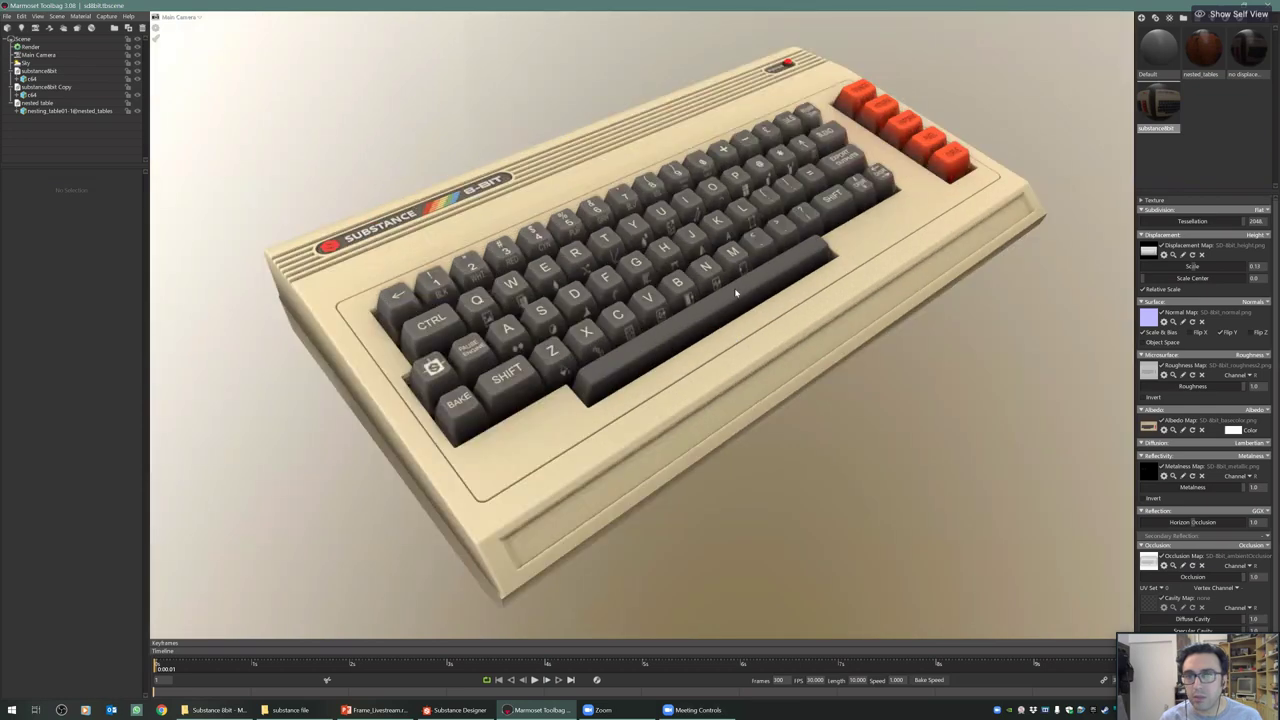
pyautogui.hotkey('ctrl', 'z')
pyautogui.hotkey('ctrl', 'z')
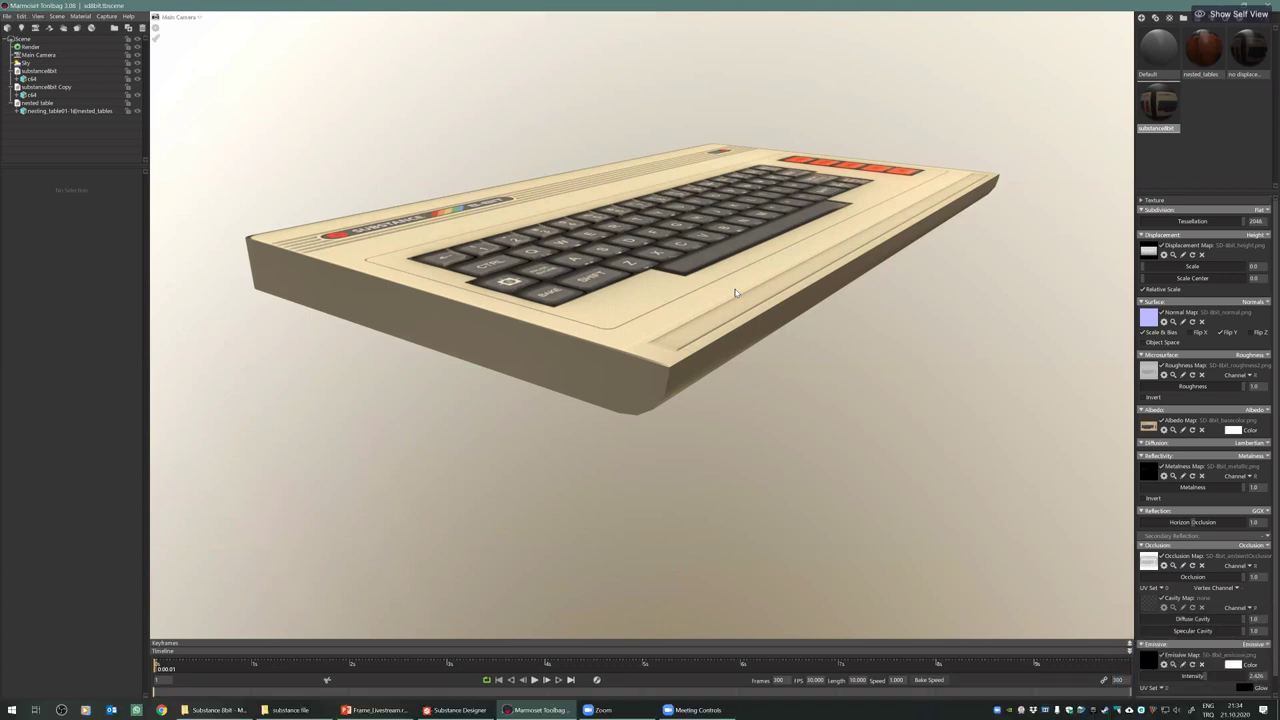
# Switch back to Substance Designer, show the output nodes, and widen the graph view
pyautogui.click(456, 710)
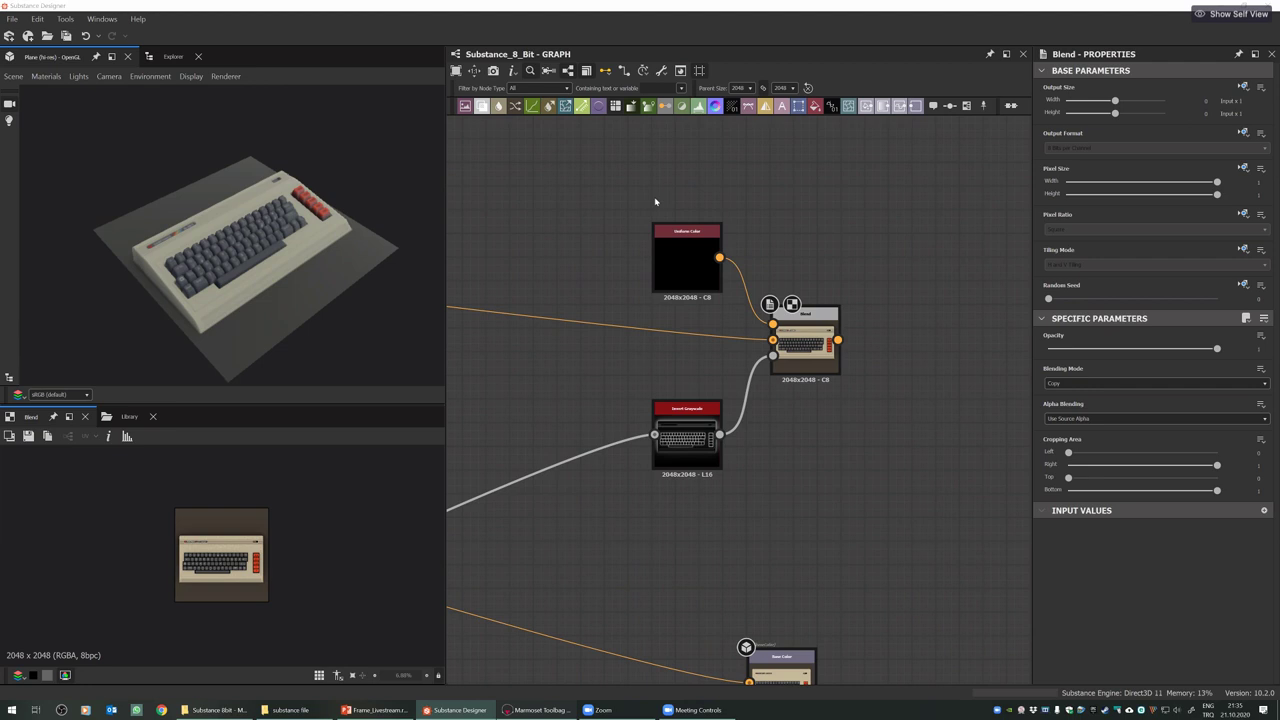
pyautogui.hotkey('alt', 'Tab')
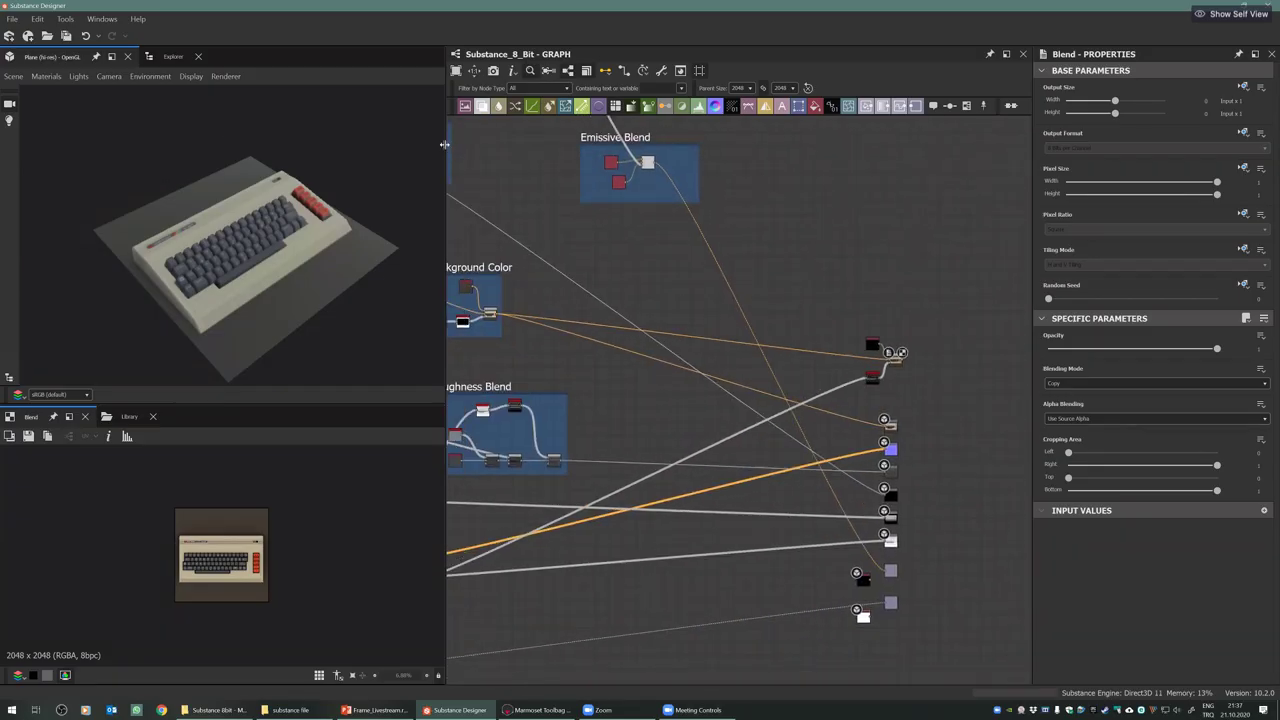
pyautogui.moveTo(447, 150); pyautogui.dragTo(307, 176)
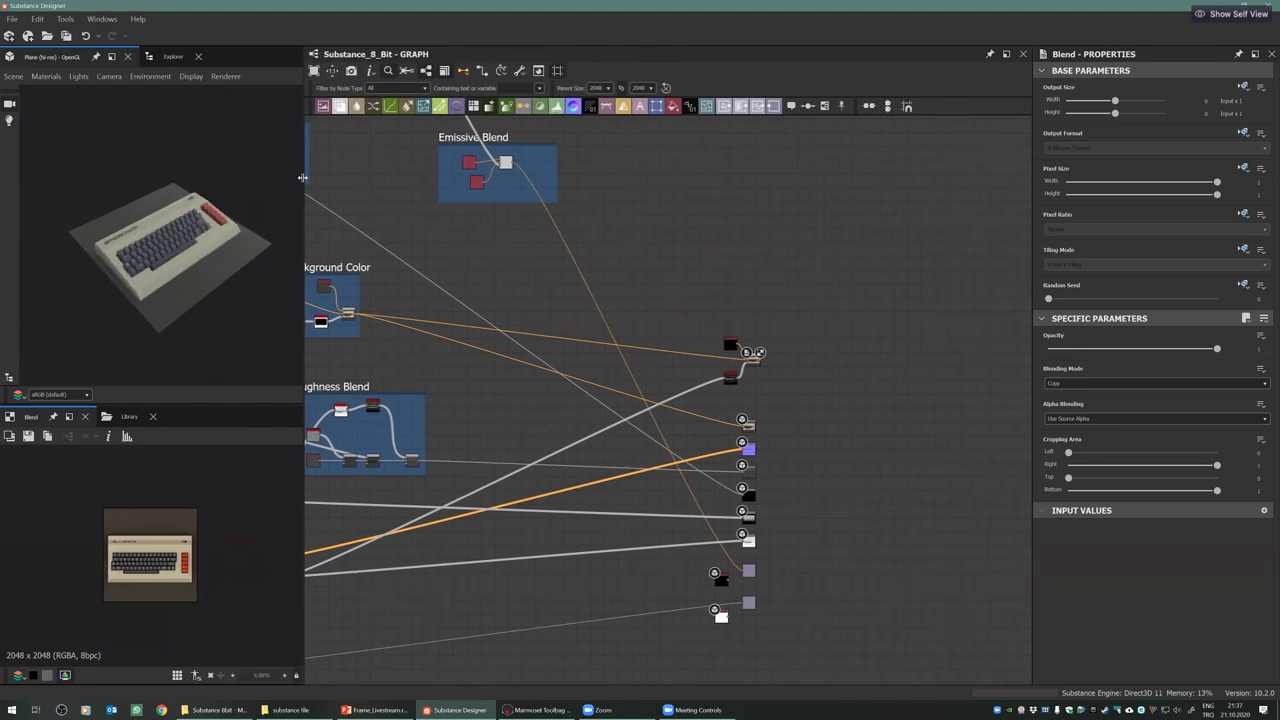
# Open the render SD64_set_00000.png from the previous designs folder and examine its keyboard variants up close
pyautogui.click(539, 710)
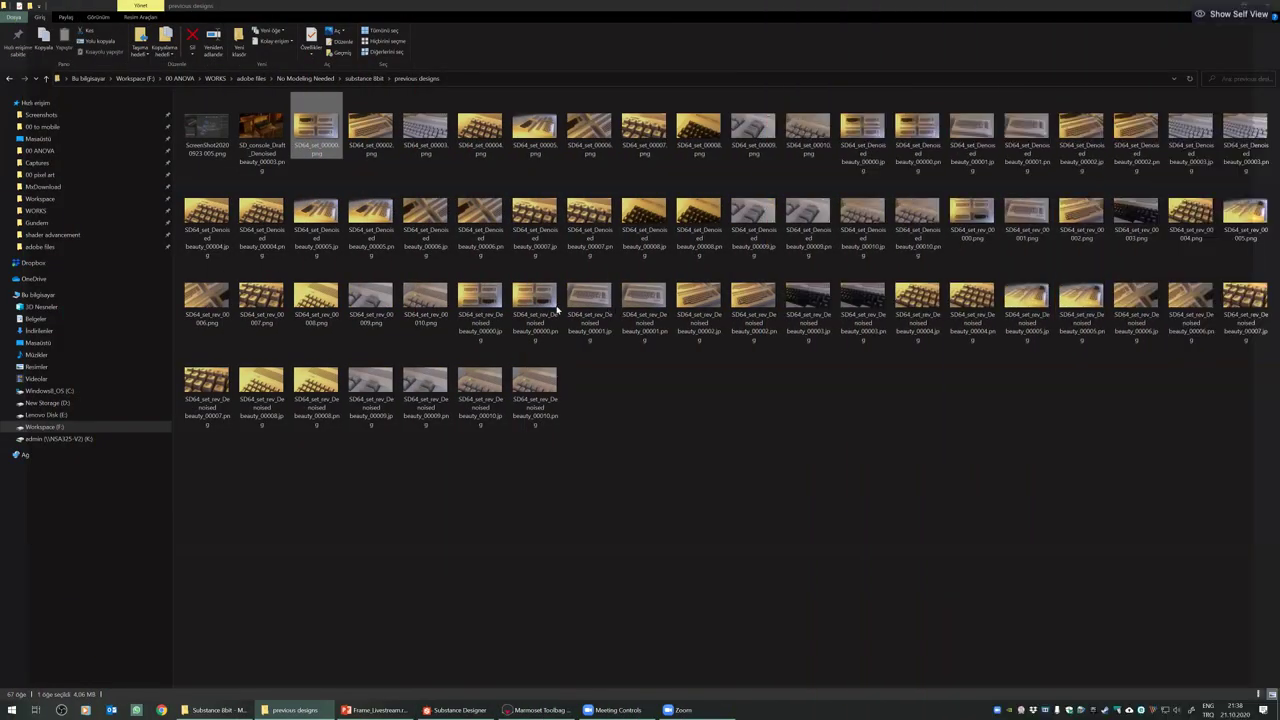
pyautogui.press('Return')
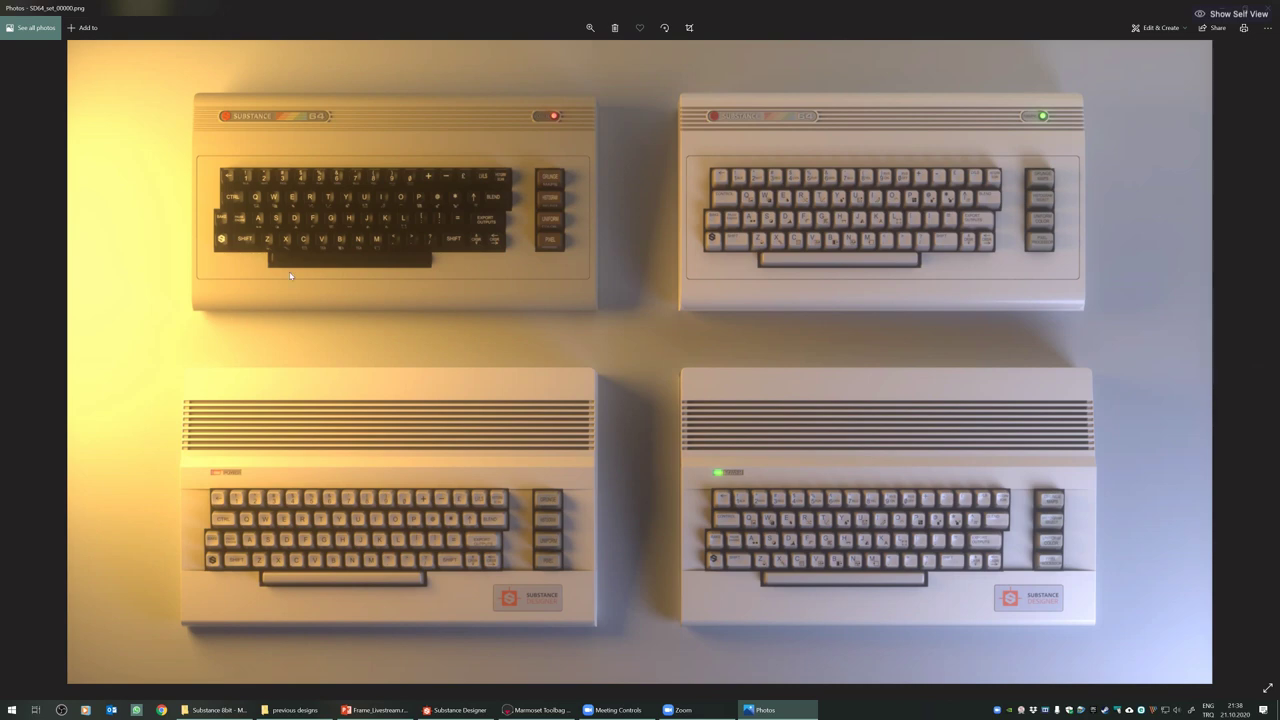
pyautogui.scroll(3, 279, 176)
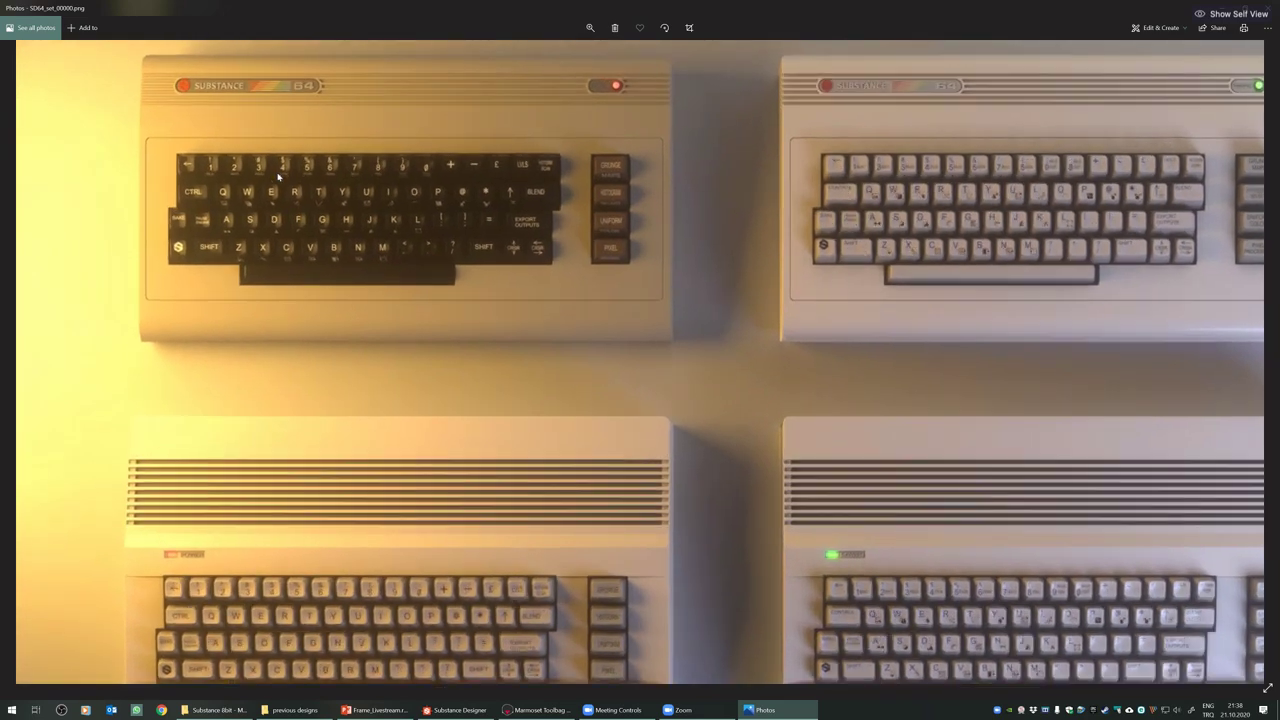
pyautogui.scroll(-2, 378, 294)
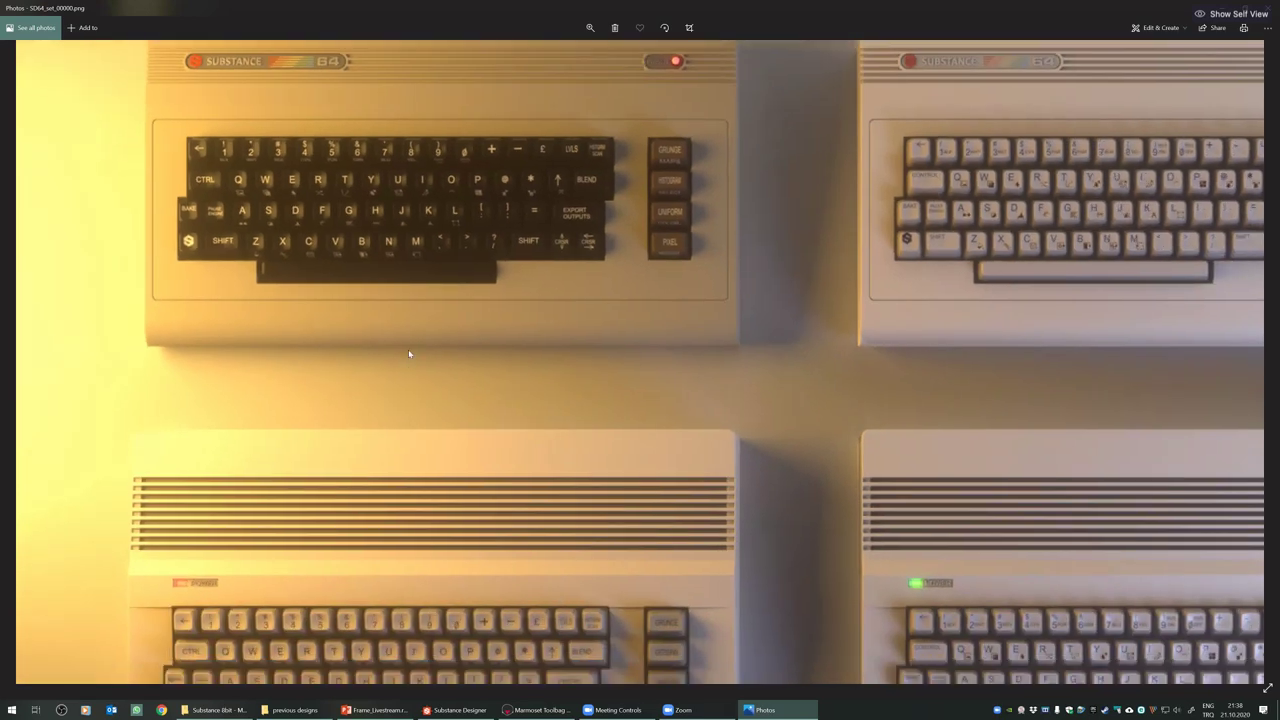
pyautogui.moveTo(408, 353); pyautogui.dragTo(431, 272)
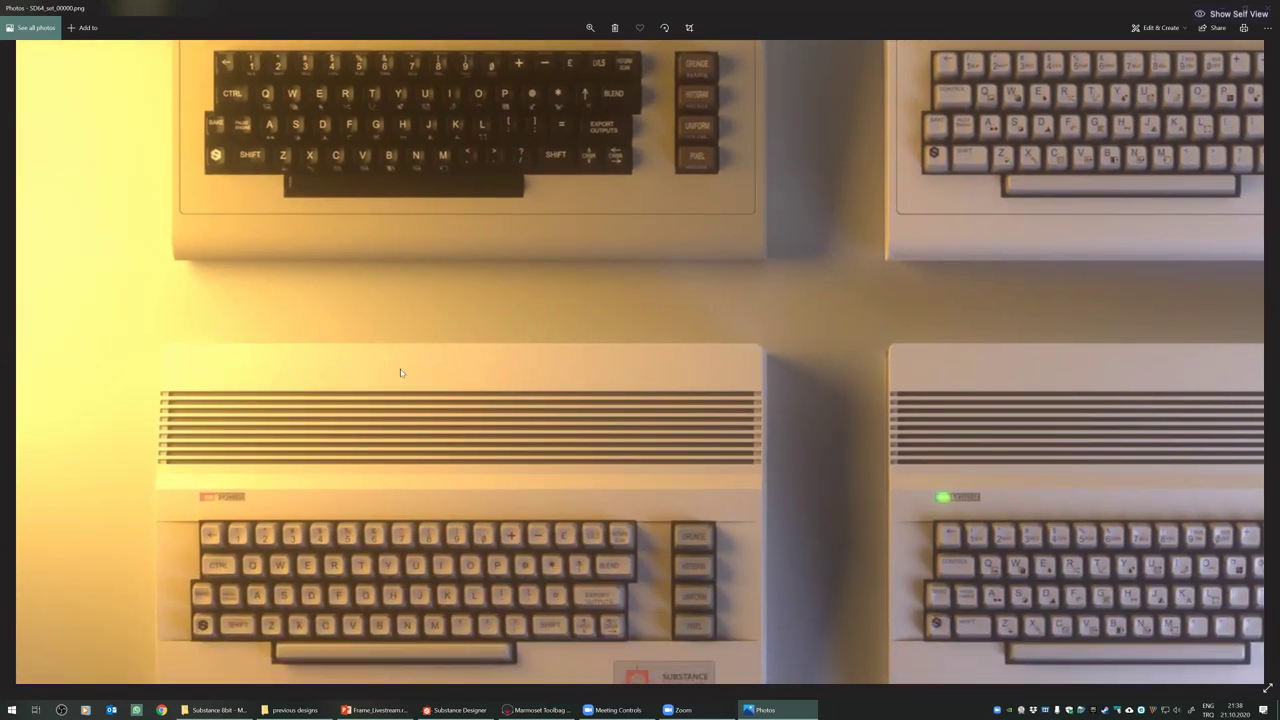
pyautogui.moveTo(400, 371); pyautogui.dragTo(430, 322)
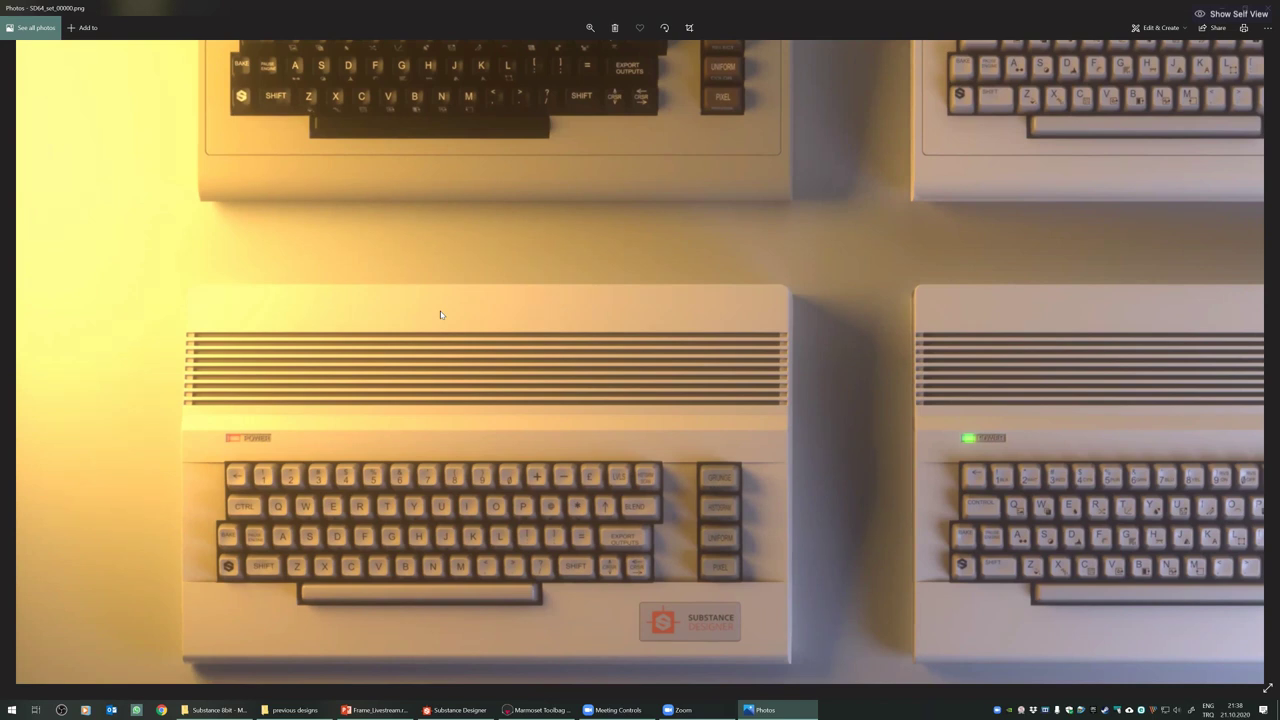
# Compare all four keyboard variants together in the full SD64_set_00000.png render
pyautogui.scroll(-2, 440, 314)
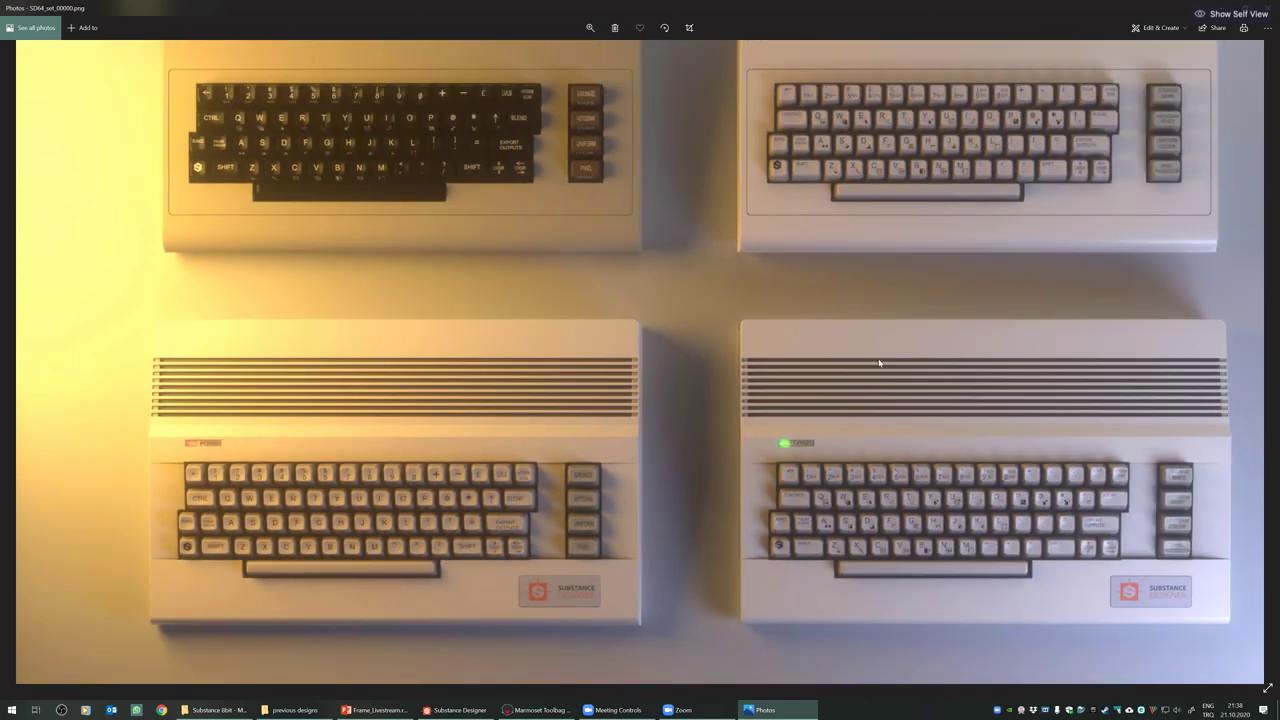
pyautogui.scroll(-1, 860, 310)
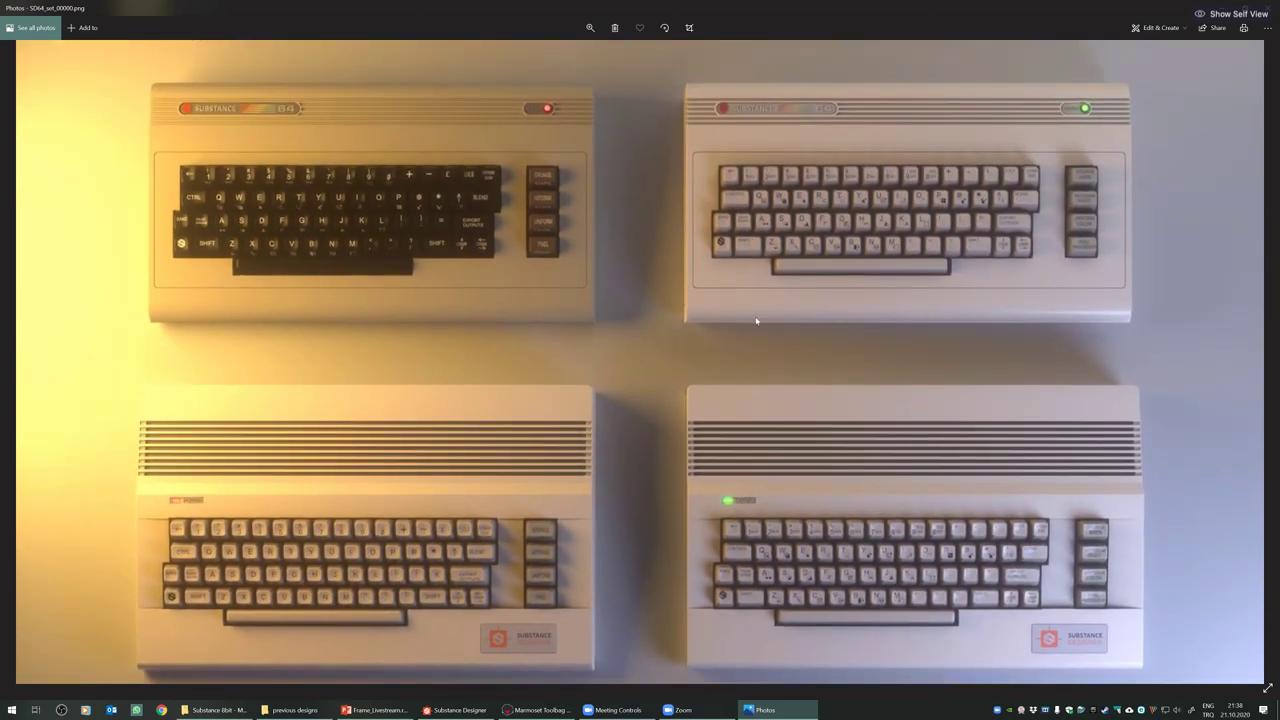
pyautogui.scroll(-1, 243, 220)
pyautogui.scroll(1, 262, 241)
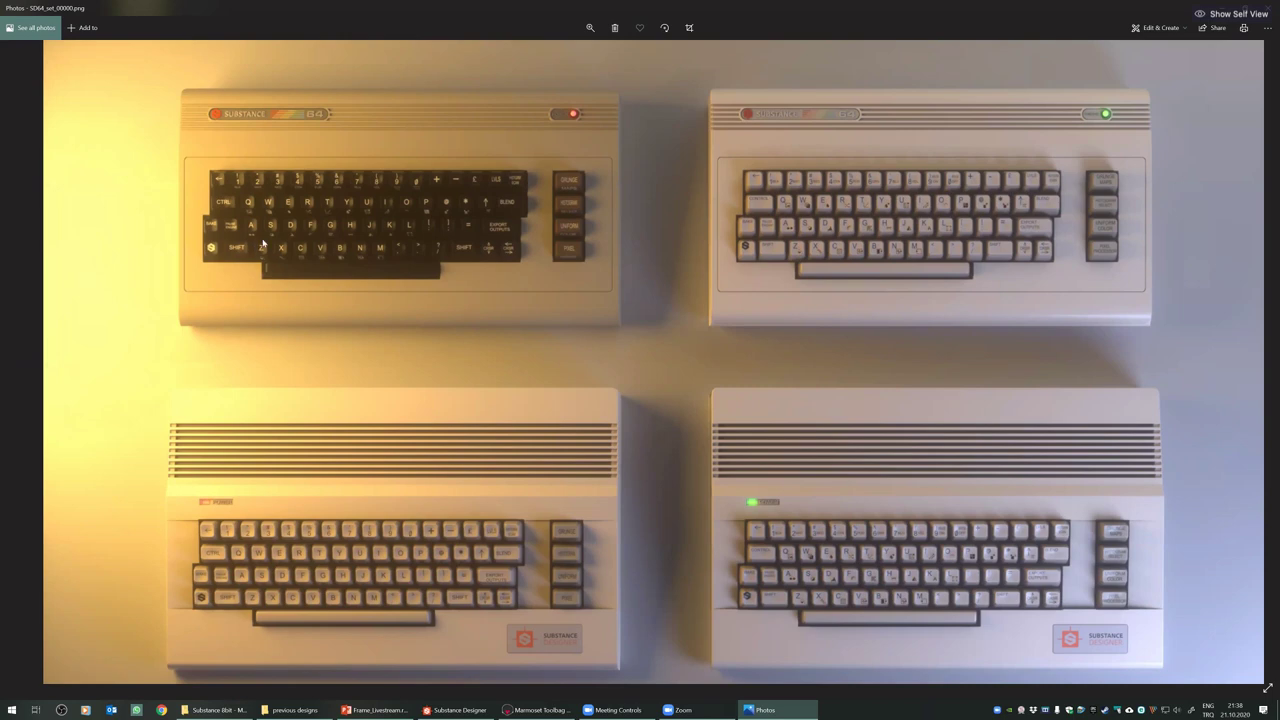
pyautogui.scroll(2, 263, 243)
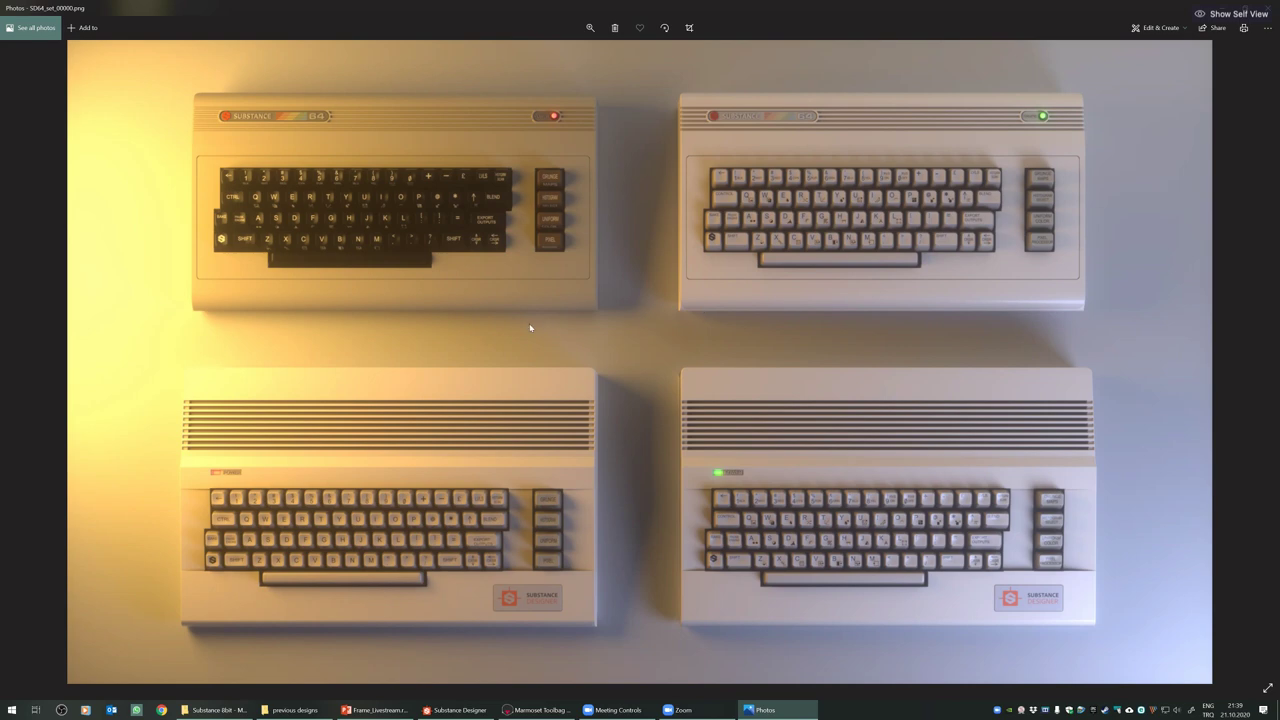
# Browse the following SD64_set renders one by one, viewing the keyboard close-ups, the angled group shot and the image after SD64_set_00005.png
pyautogui.press('Right')
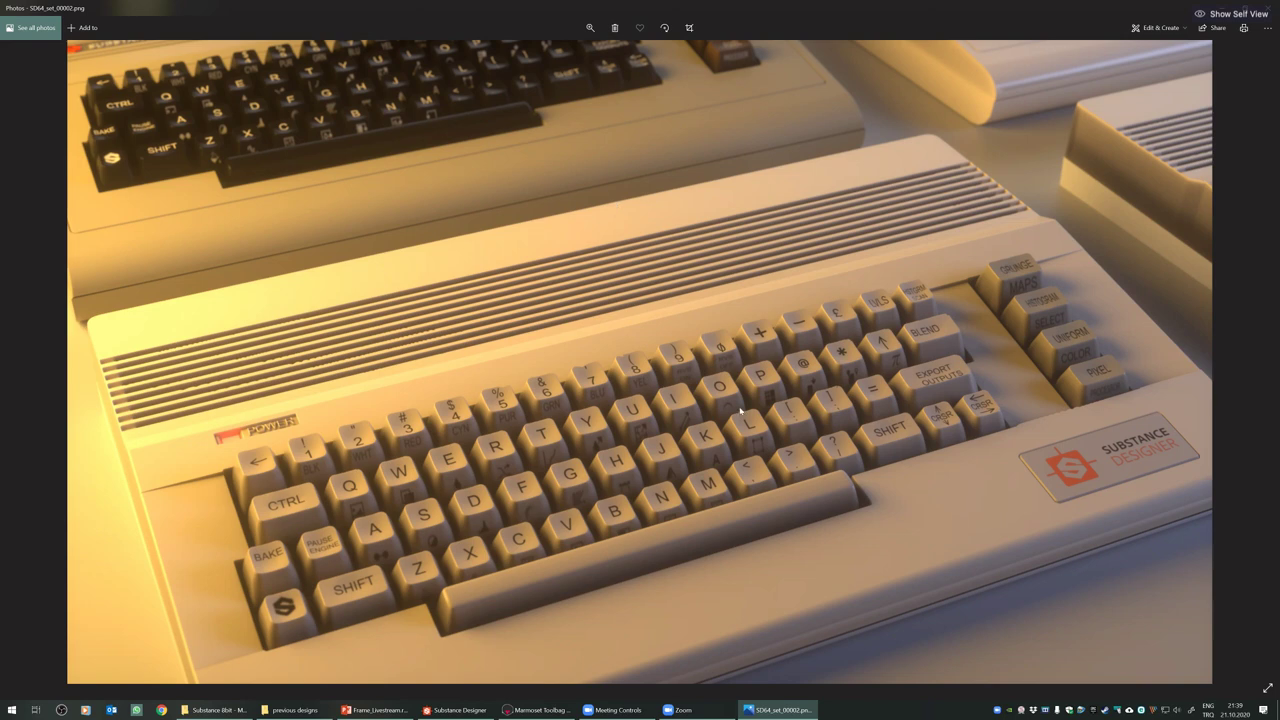
pyautogui.press('Right')
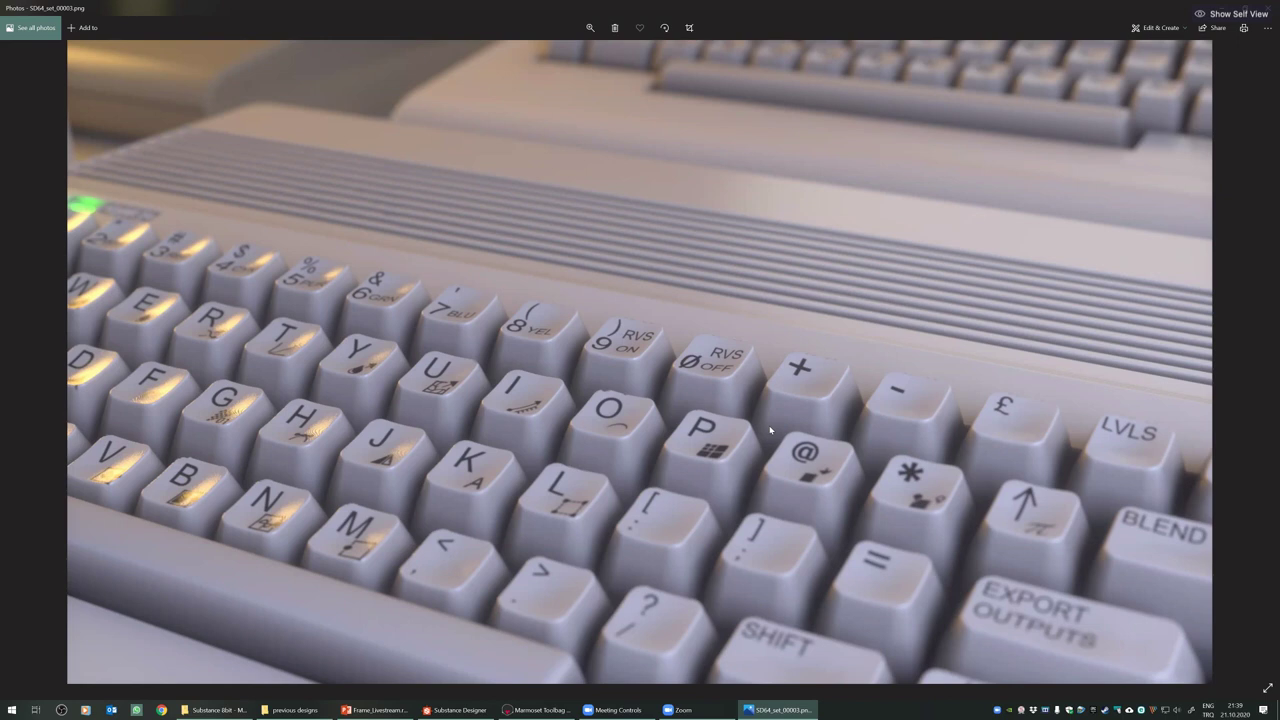
pyautogui.press('Right')
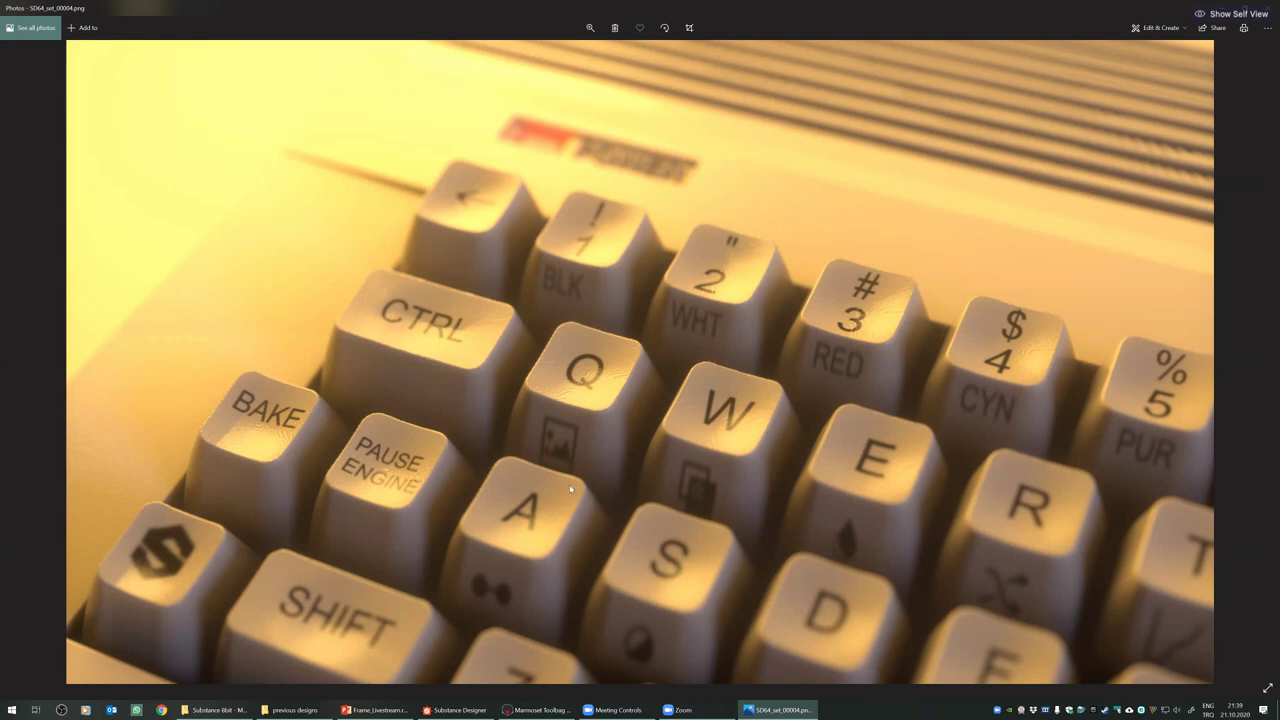
pyautogui.press('Right')
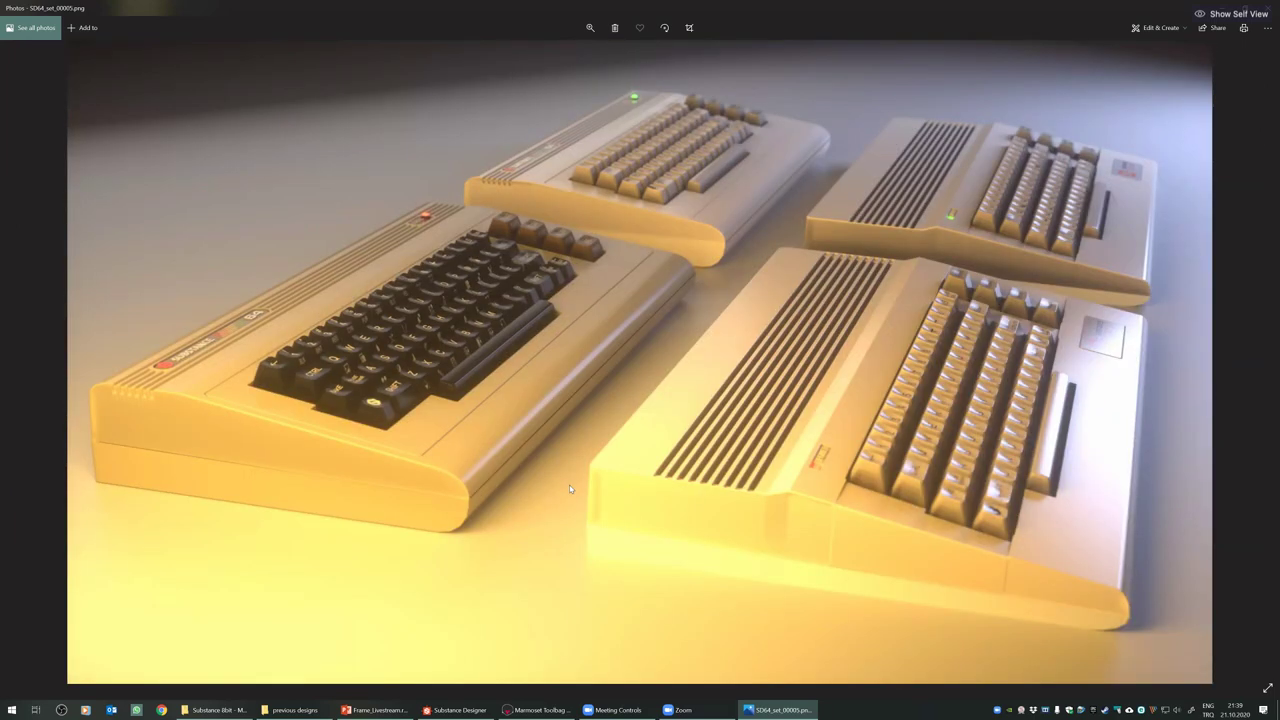
pyautogui.press('Right')
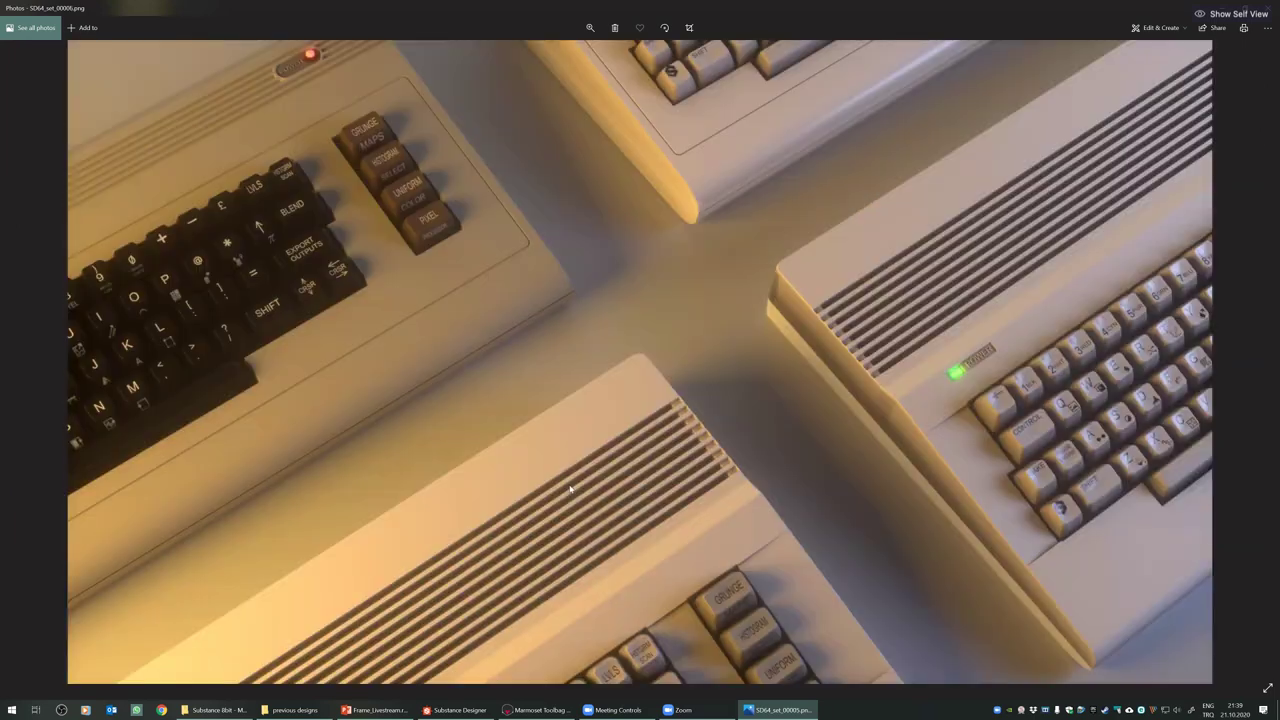